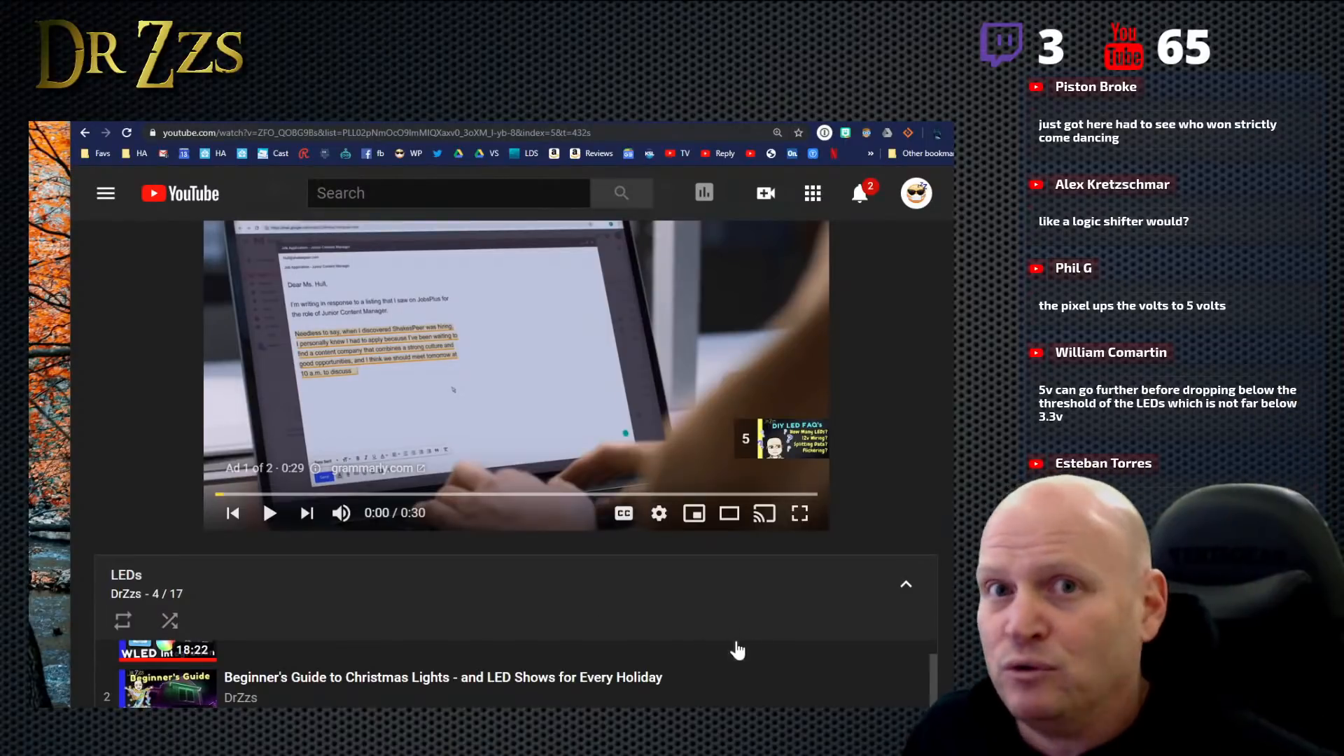
- Play the "Answers to the Most Common DIY LED Questions" video with the sound muted and skip its ads
scroll(829, 579, "down", 3)
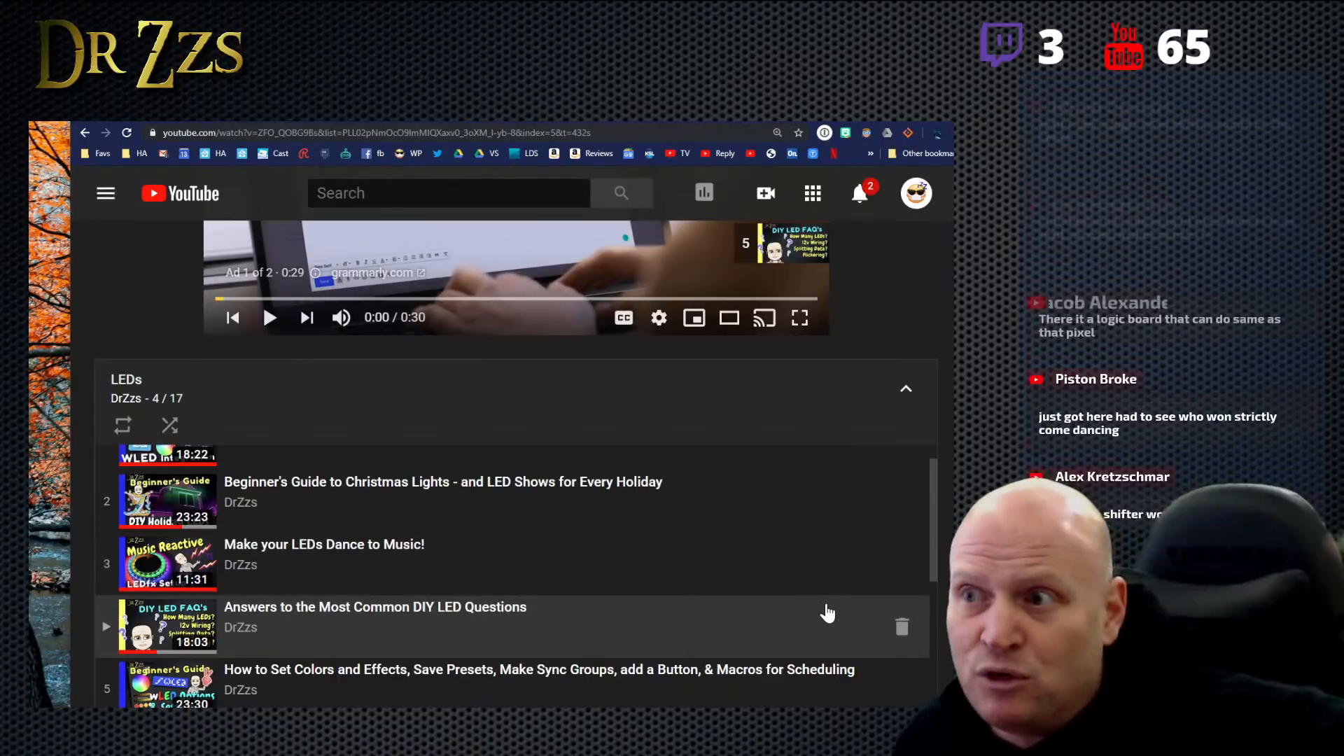
scroll(673, 501, "up", 2)
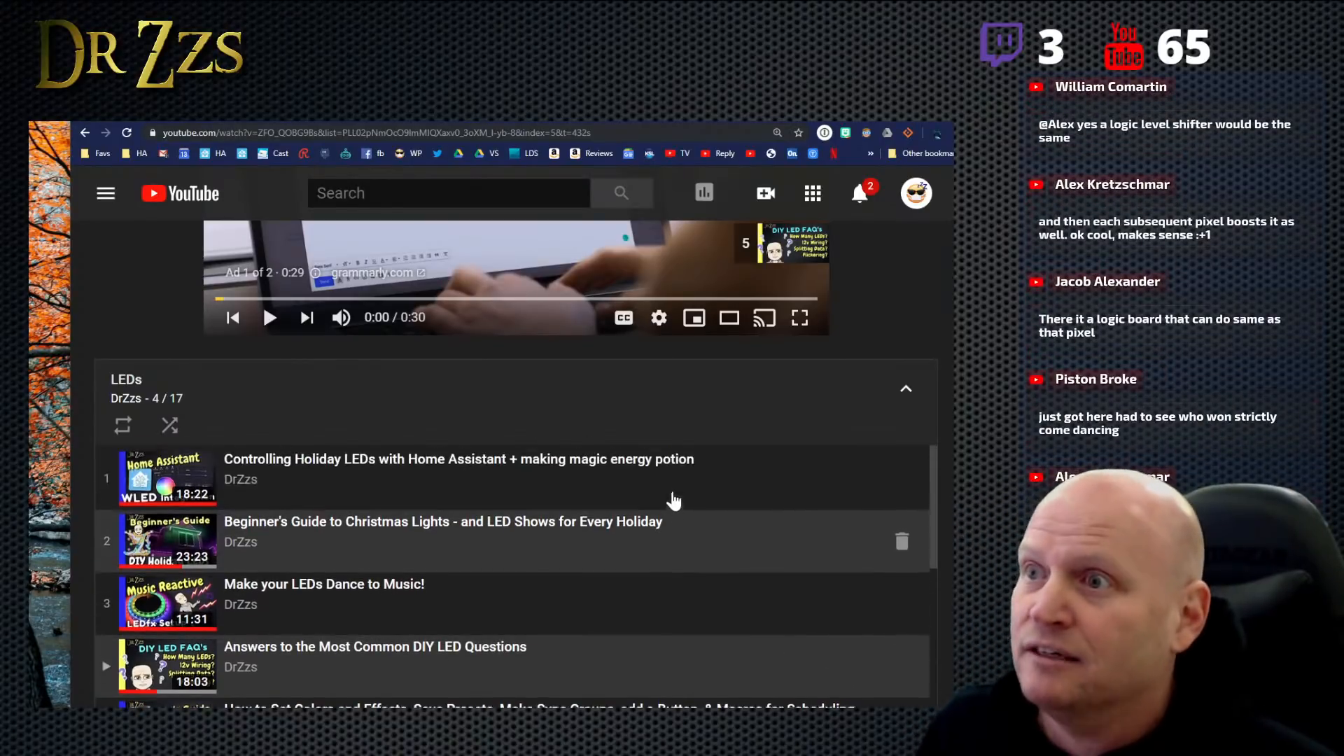
scroll(903, 322, "up", 4)
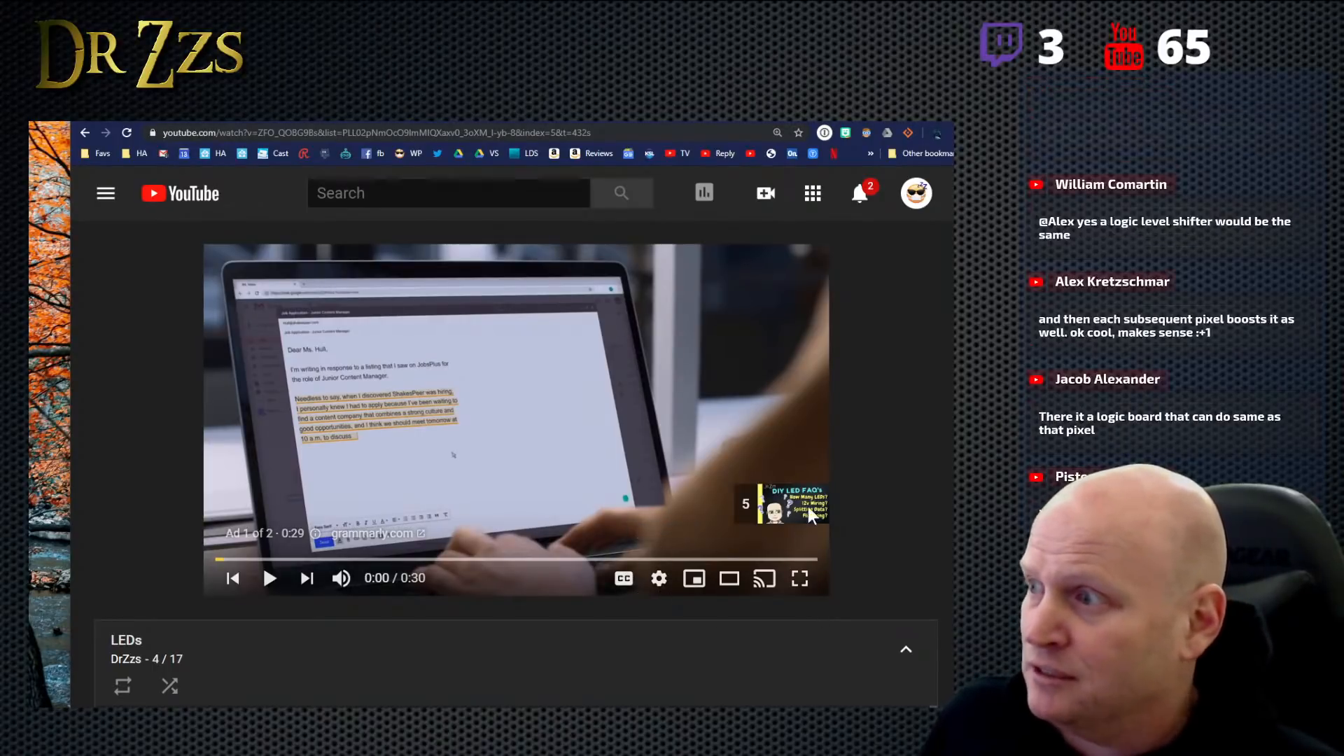
left_click(270, 579)
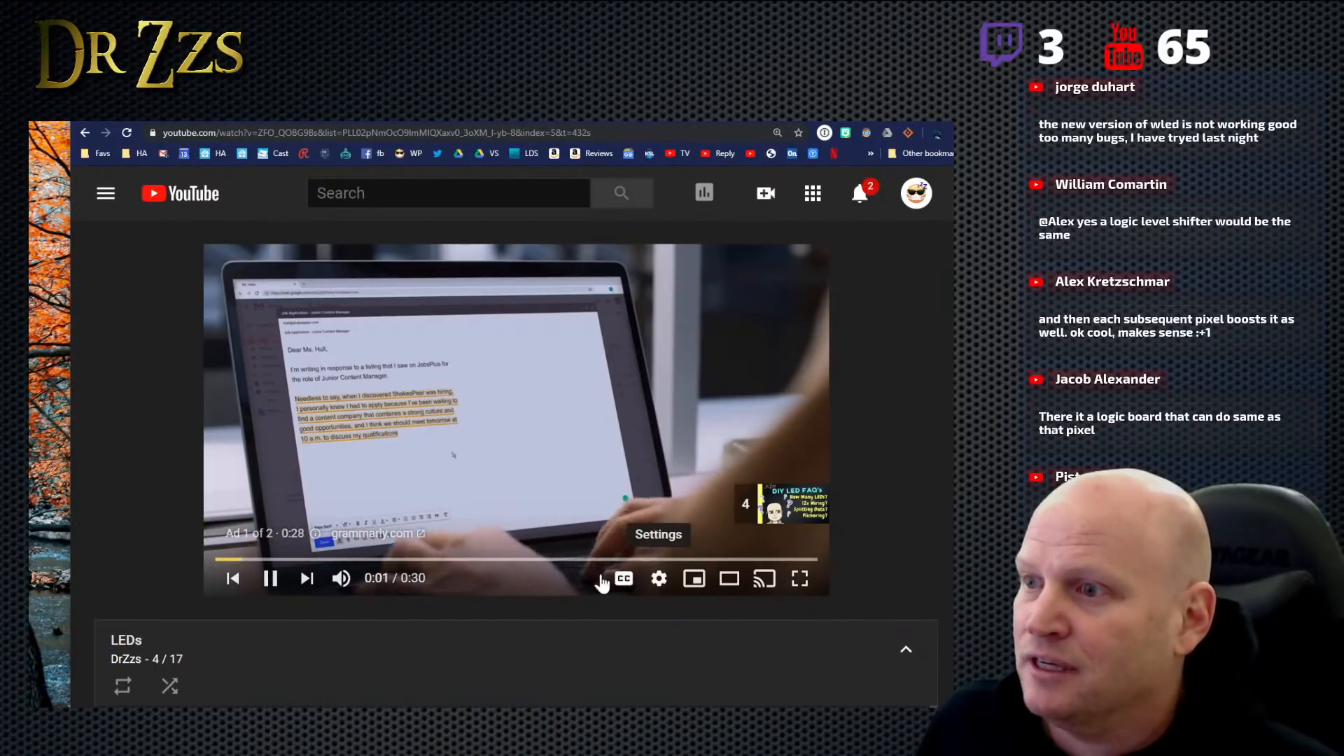
left_click(346, 580)
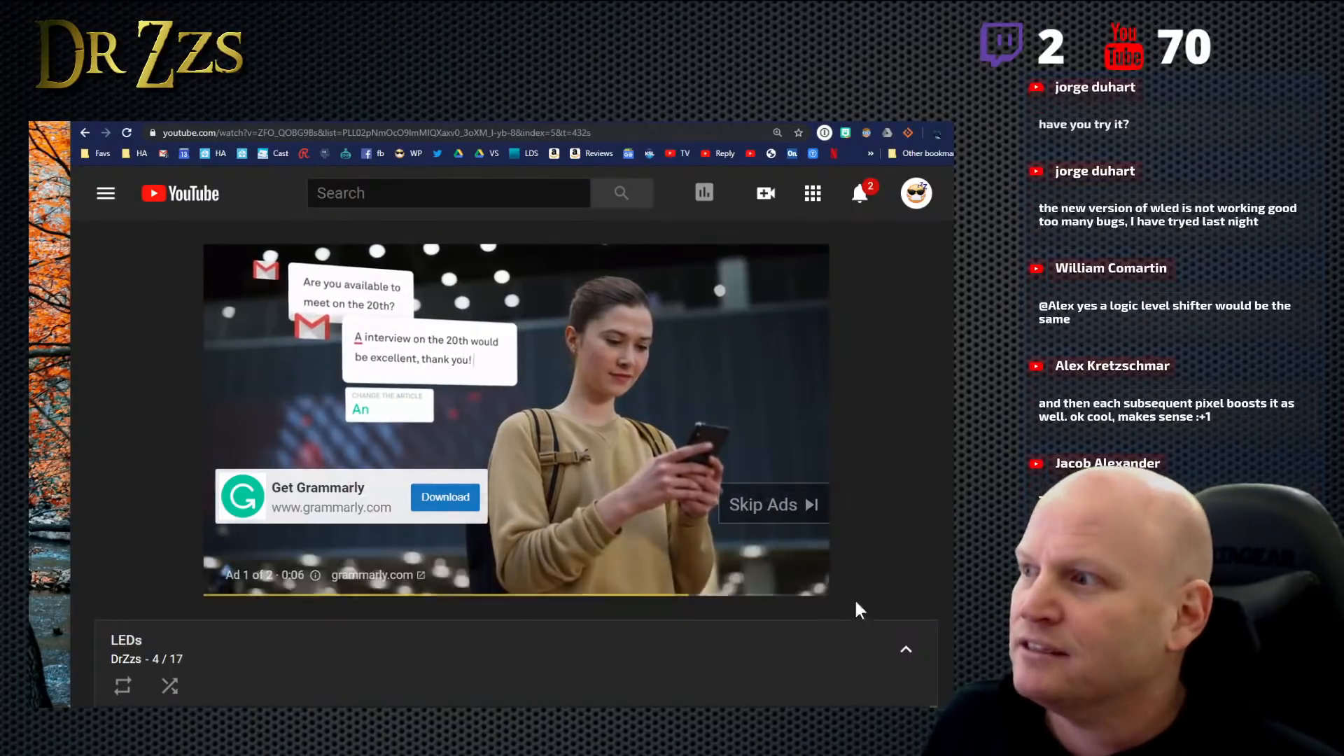
left_click(785, 522)
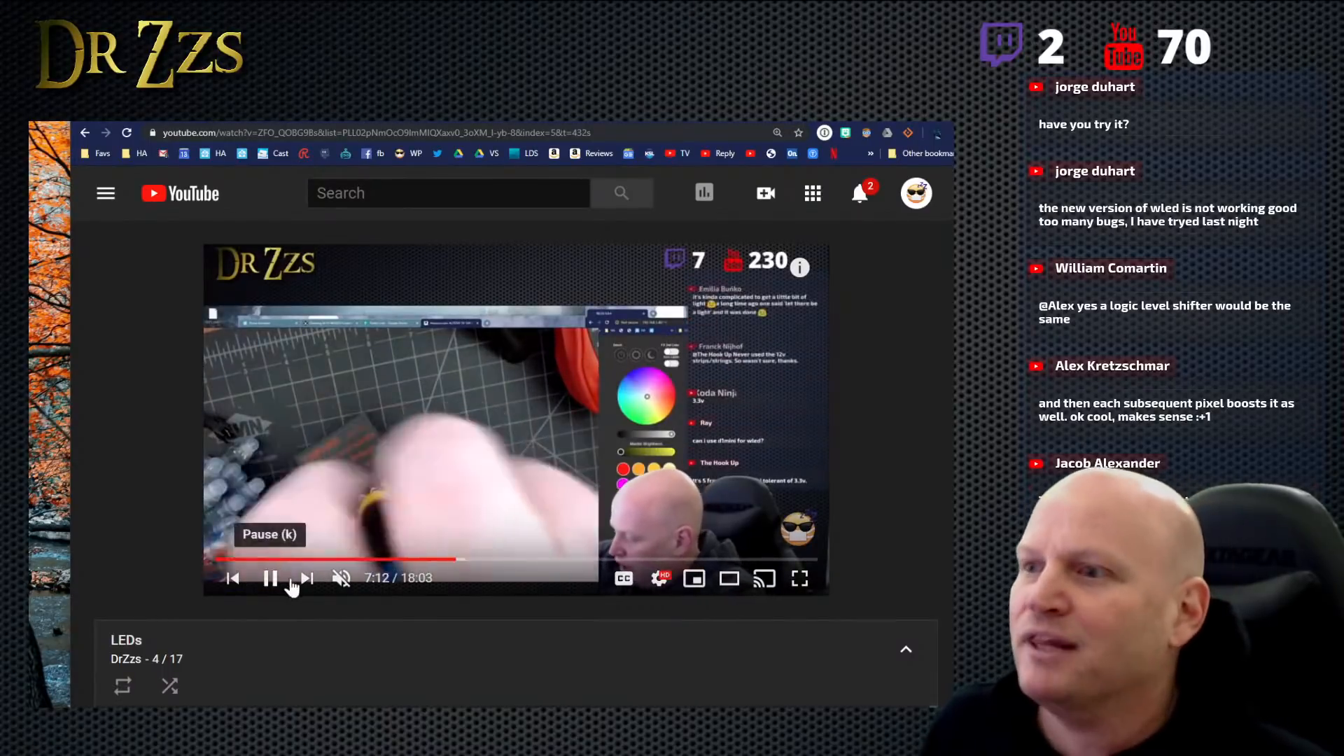
- Advance the video past 10:52 to the jumper-wire section and leave it paused at 12:22
left_click(267, 587)
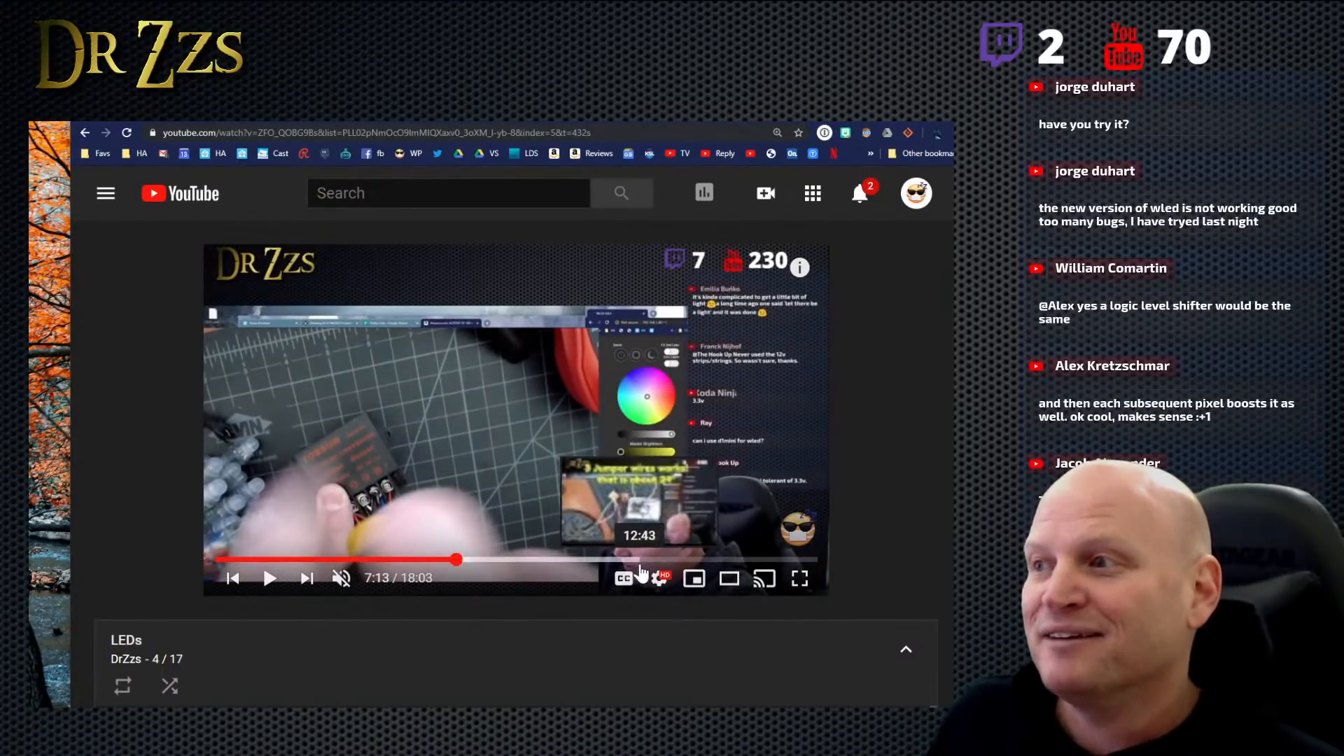
left_click(578, 561)
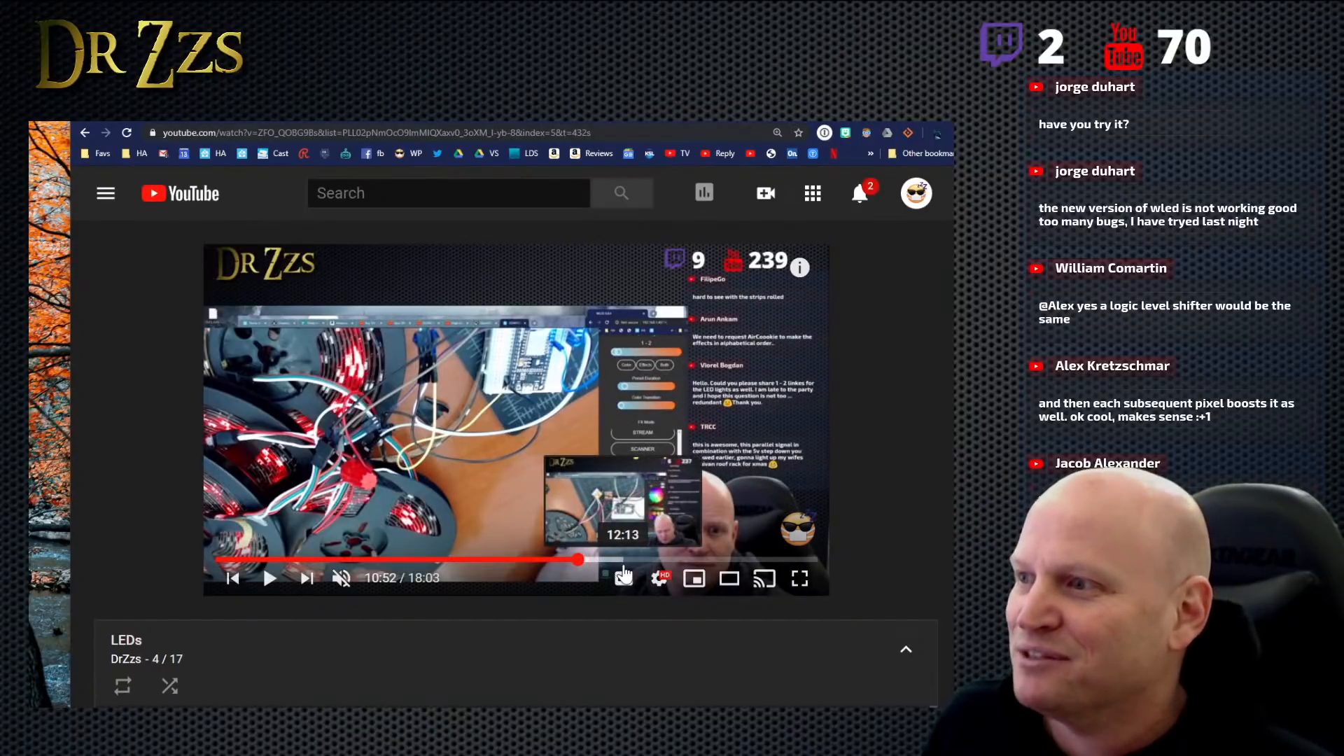
left_click(628, 564)
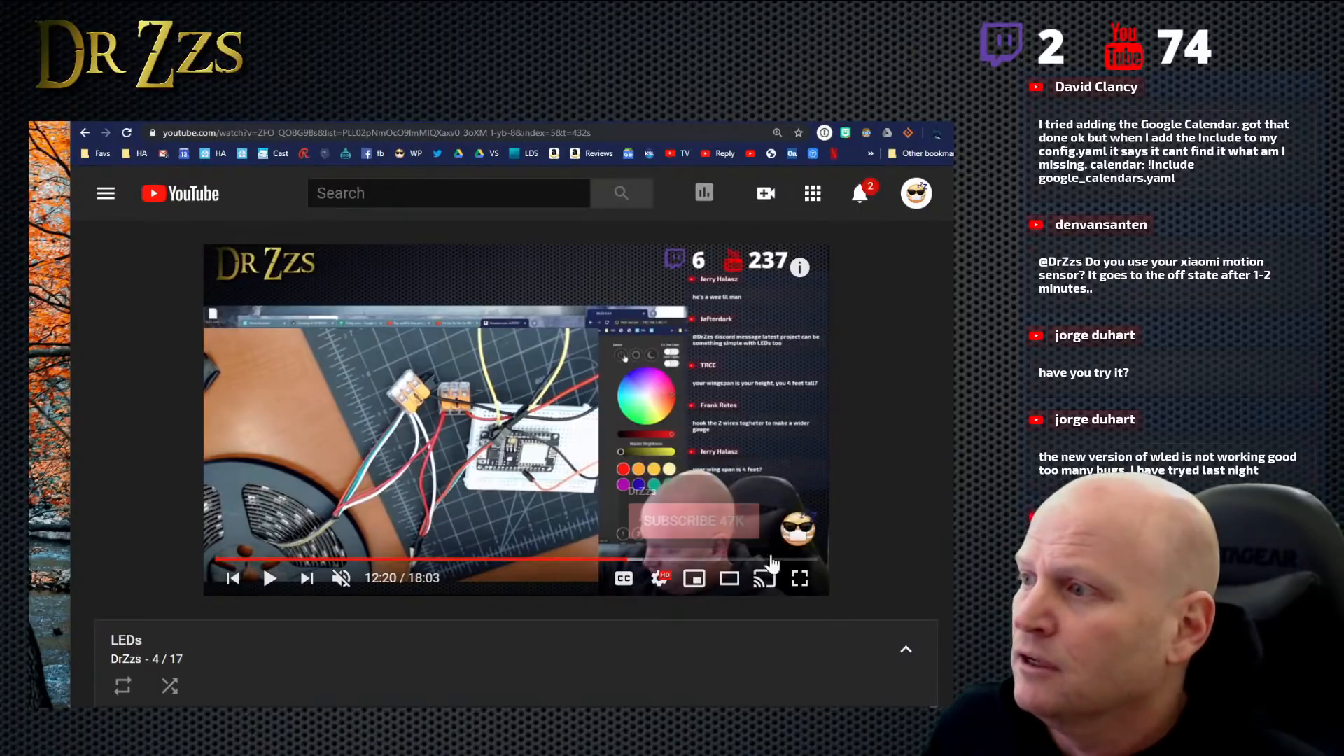
scroll(705, 576, "down", 1)
scroll(645, 476, "down", 3)
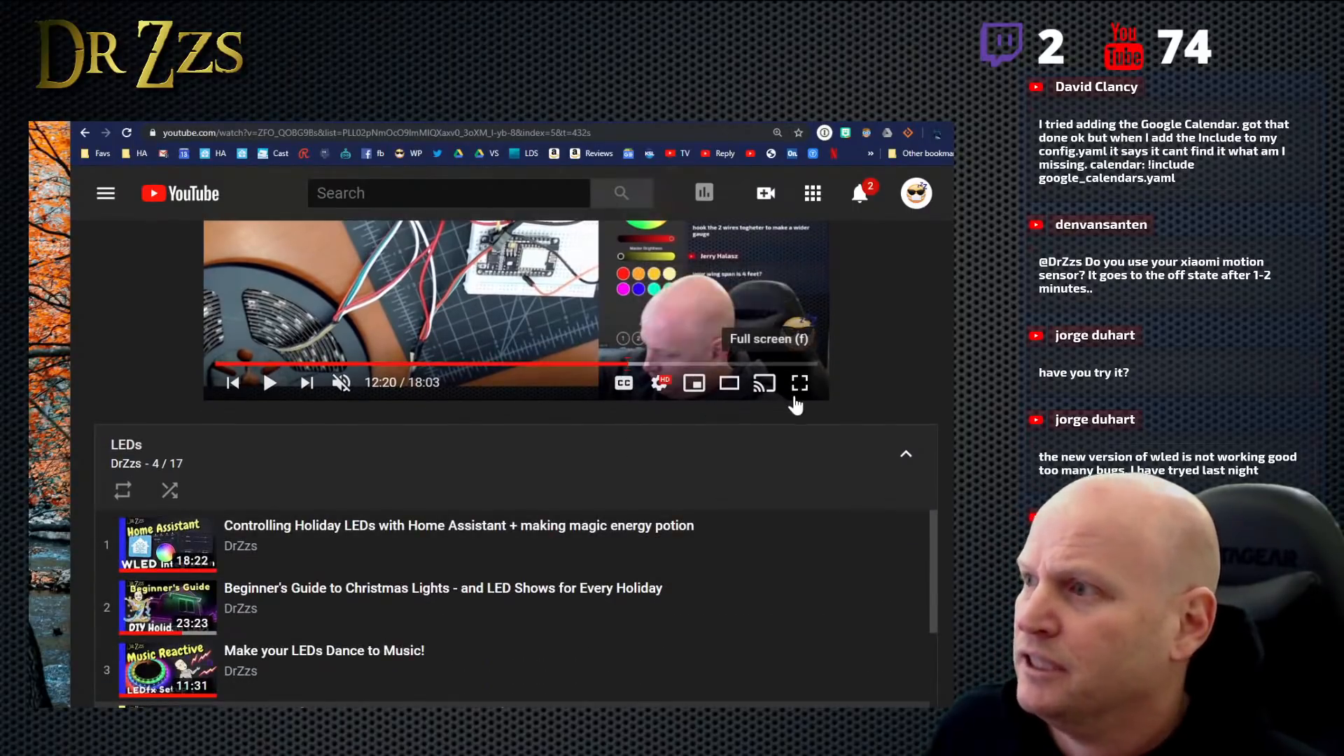
scroll(796, 402, "up", 3)
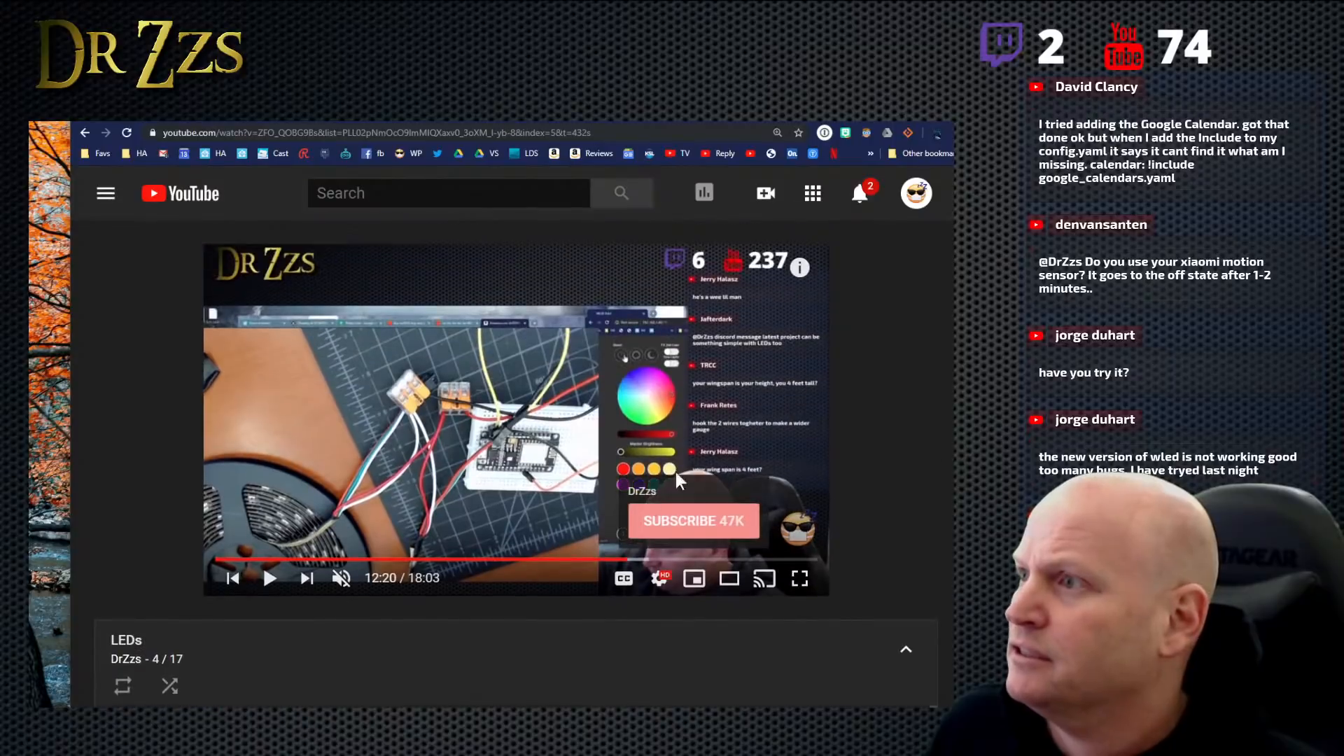
left_click(511, 447)
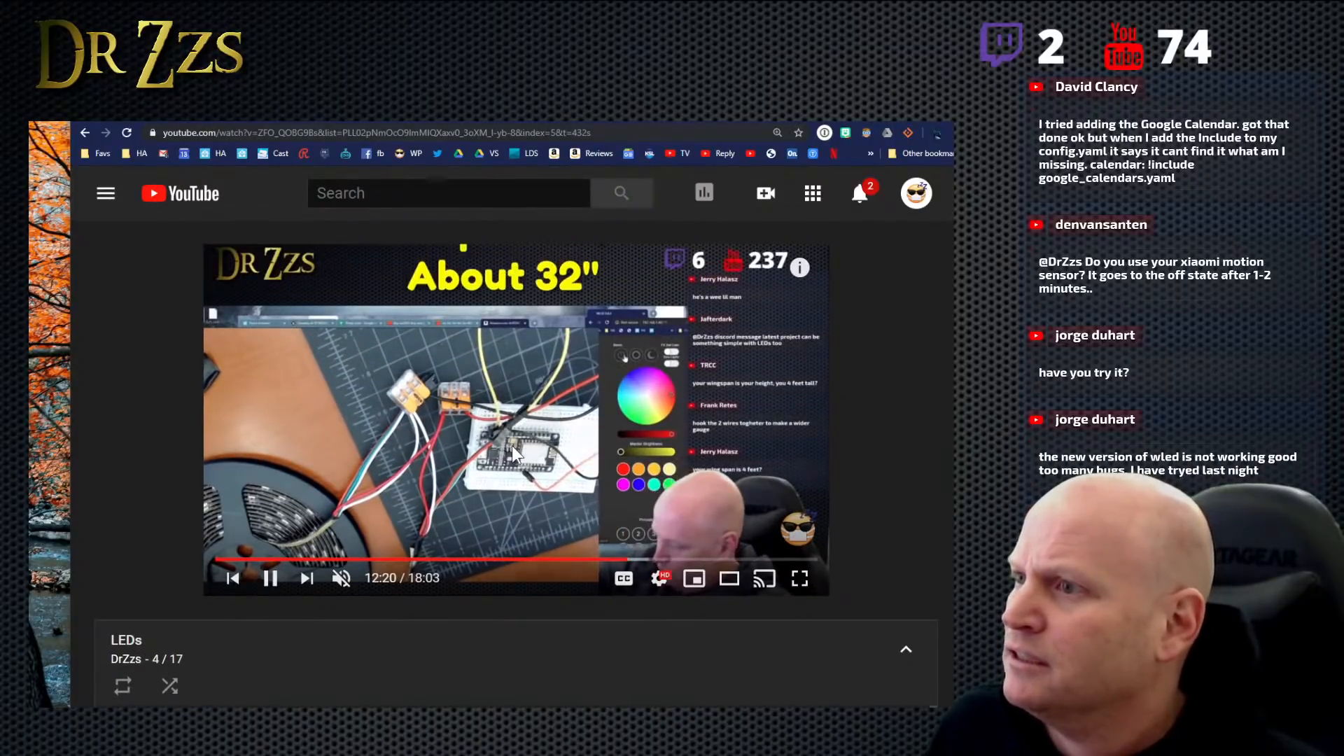
left_click(270, 578)
- Copy the full web address of the paused LED questions video
right_click(519, 132)
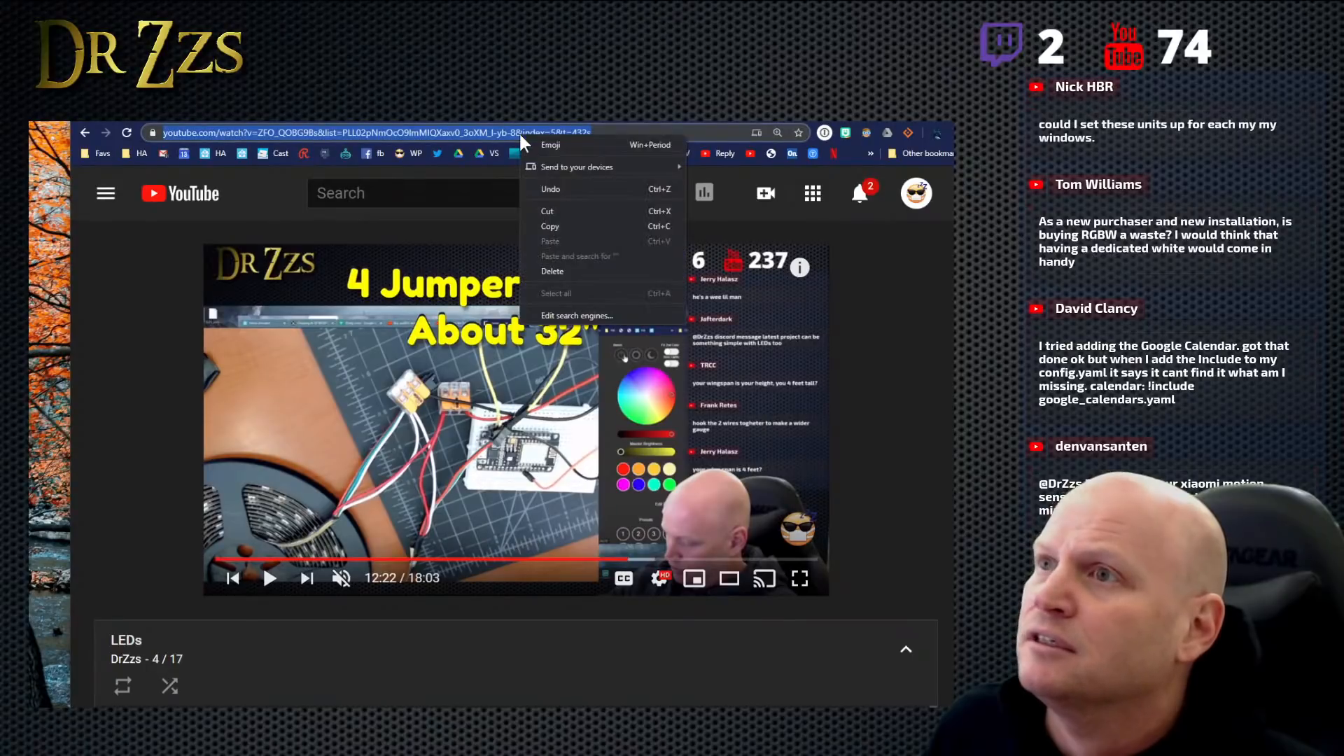
left_click(581, 225)
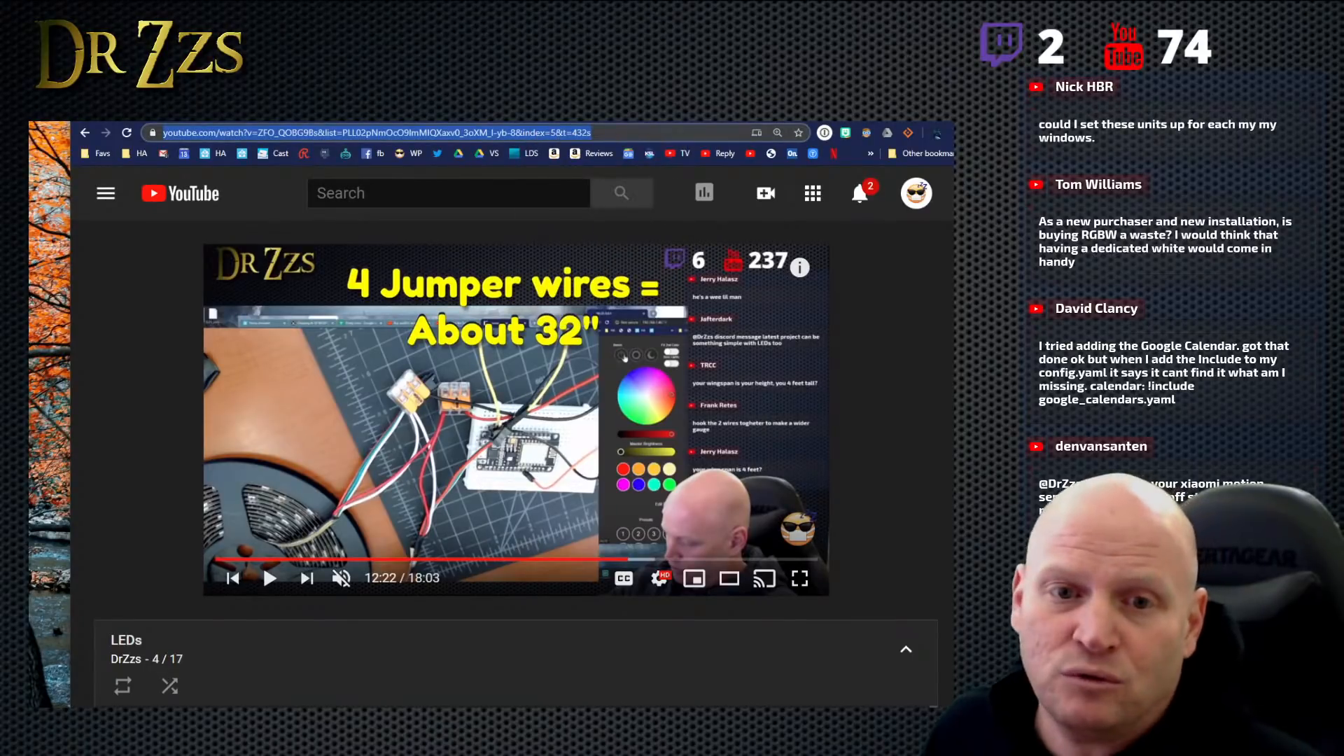
key("alt+Tab")
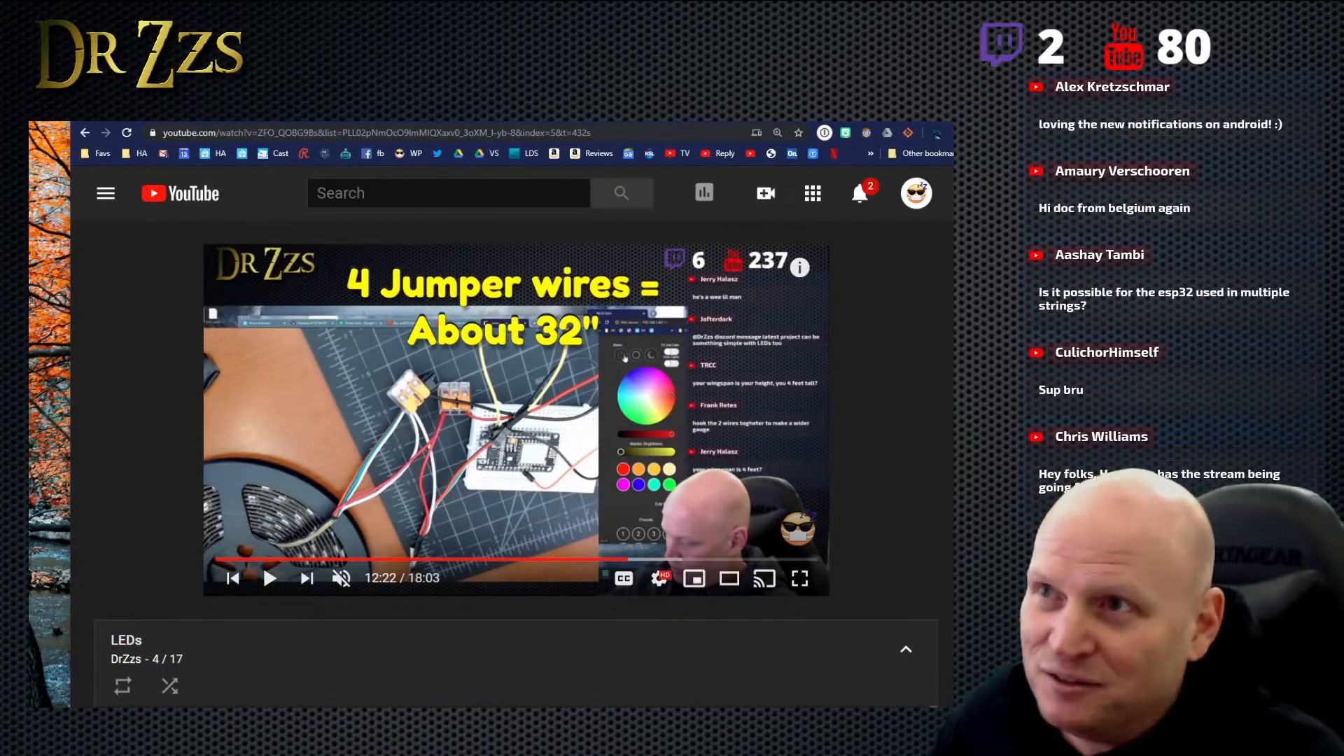
- Load the WLED controller page at 192.168.1.14 and open a blank browser tab beside it
left_click_drag(419, 122, 383, 126)
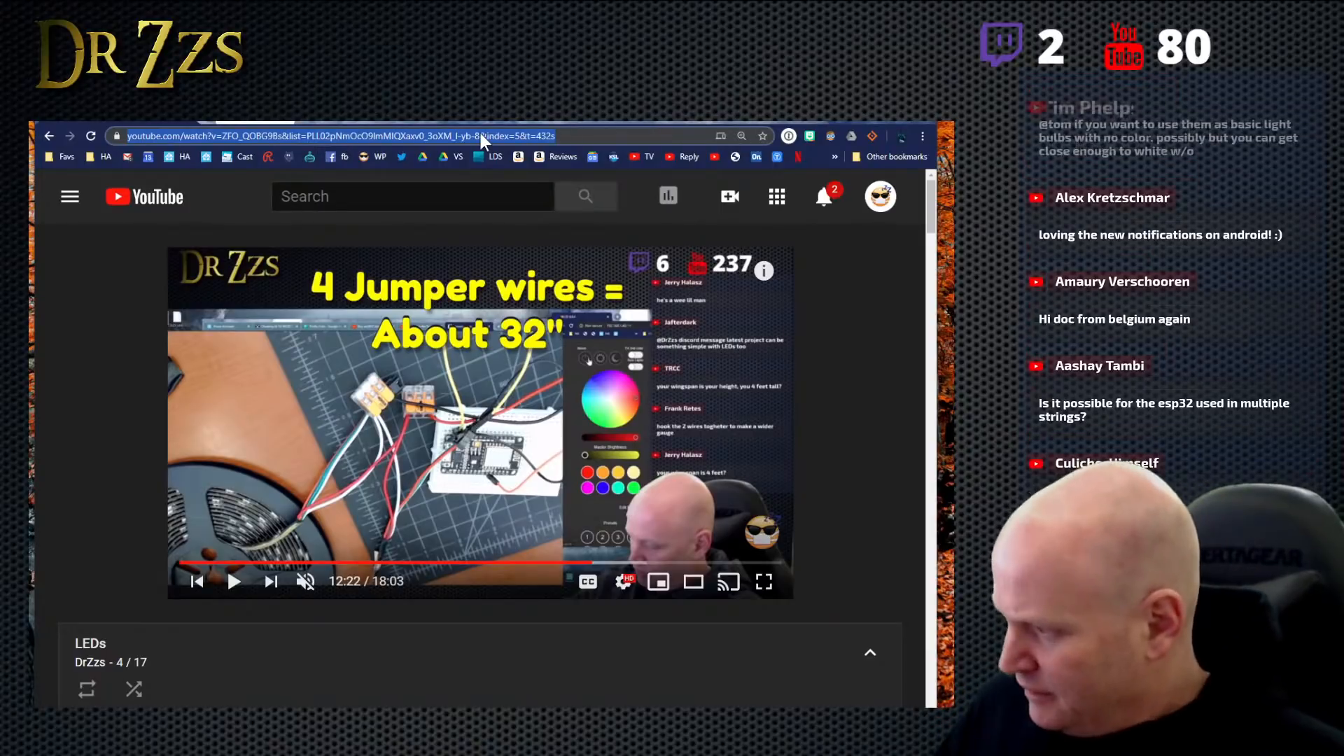
type("192.168.1.14")
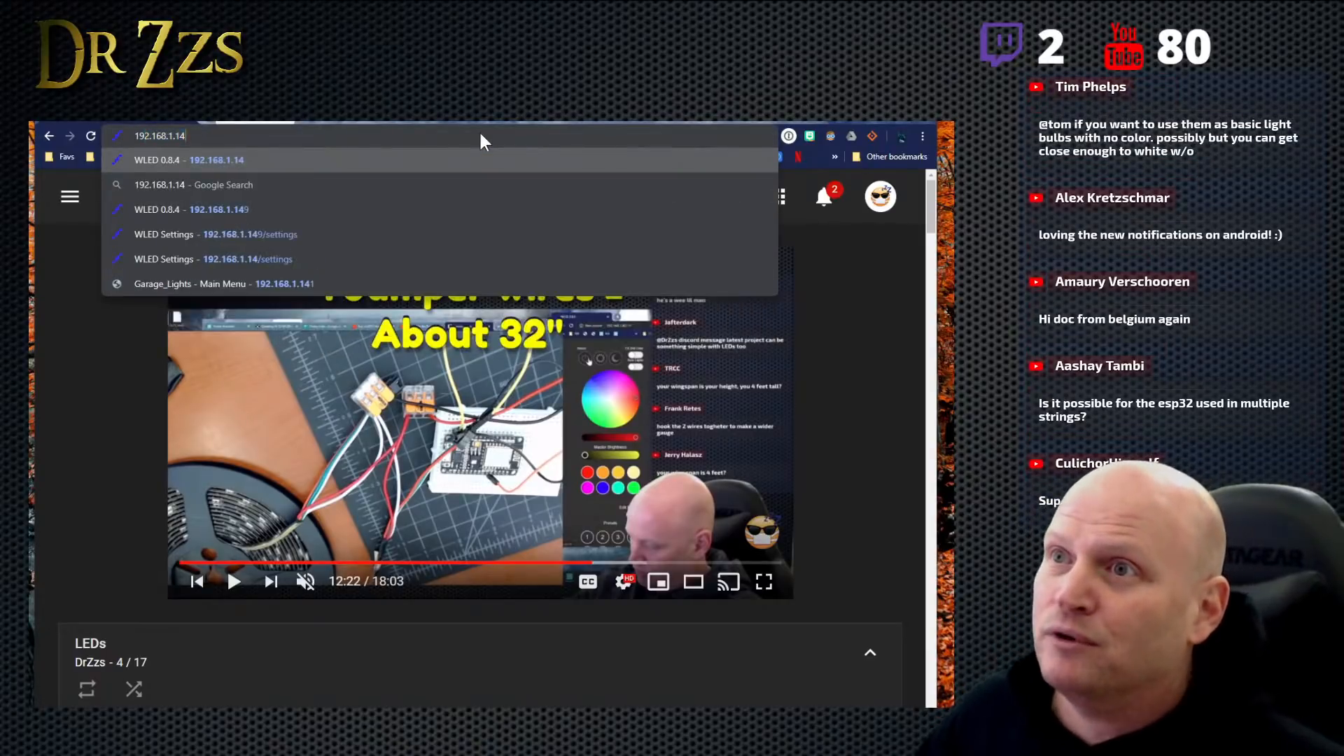
key("Return")
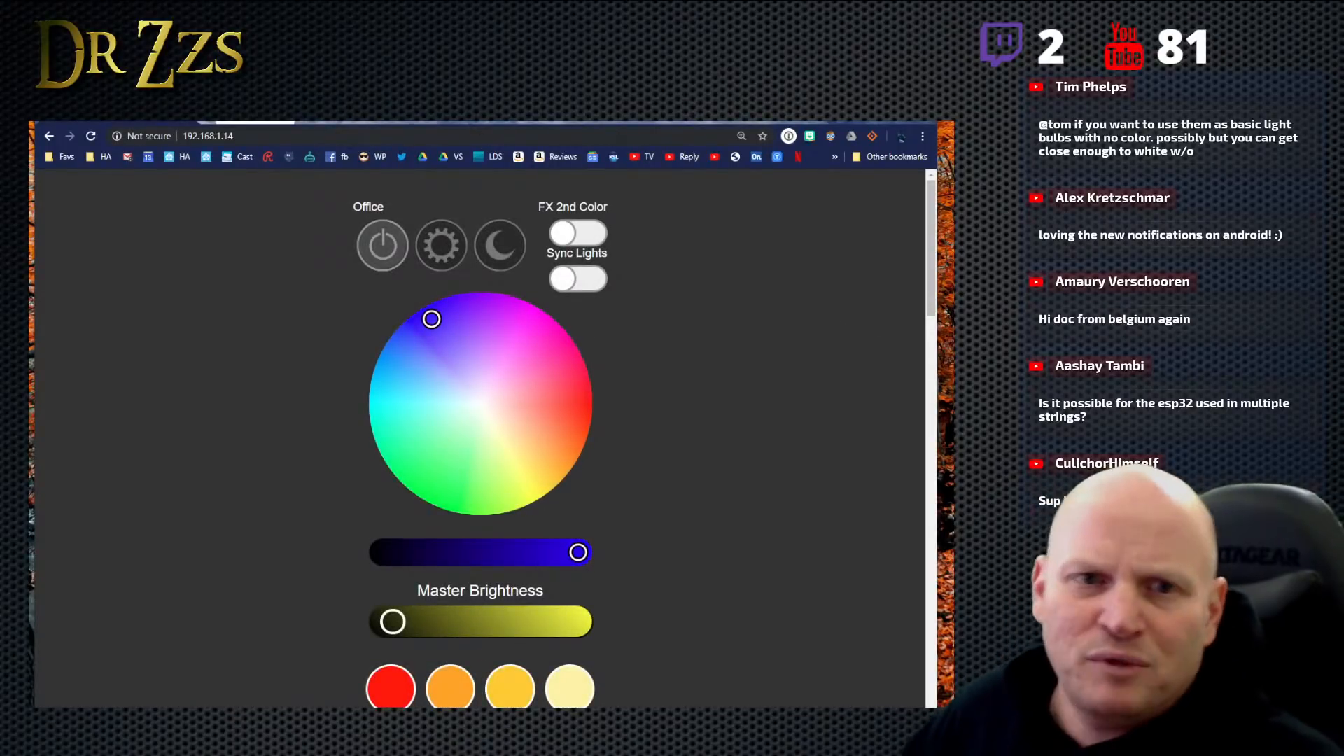
left_click(213, 120)
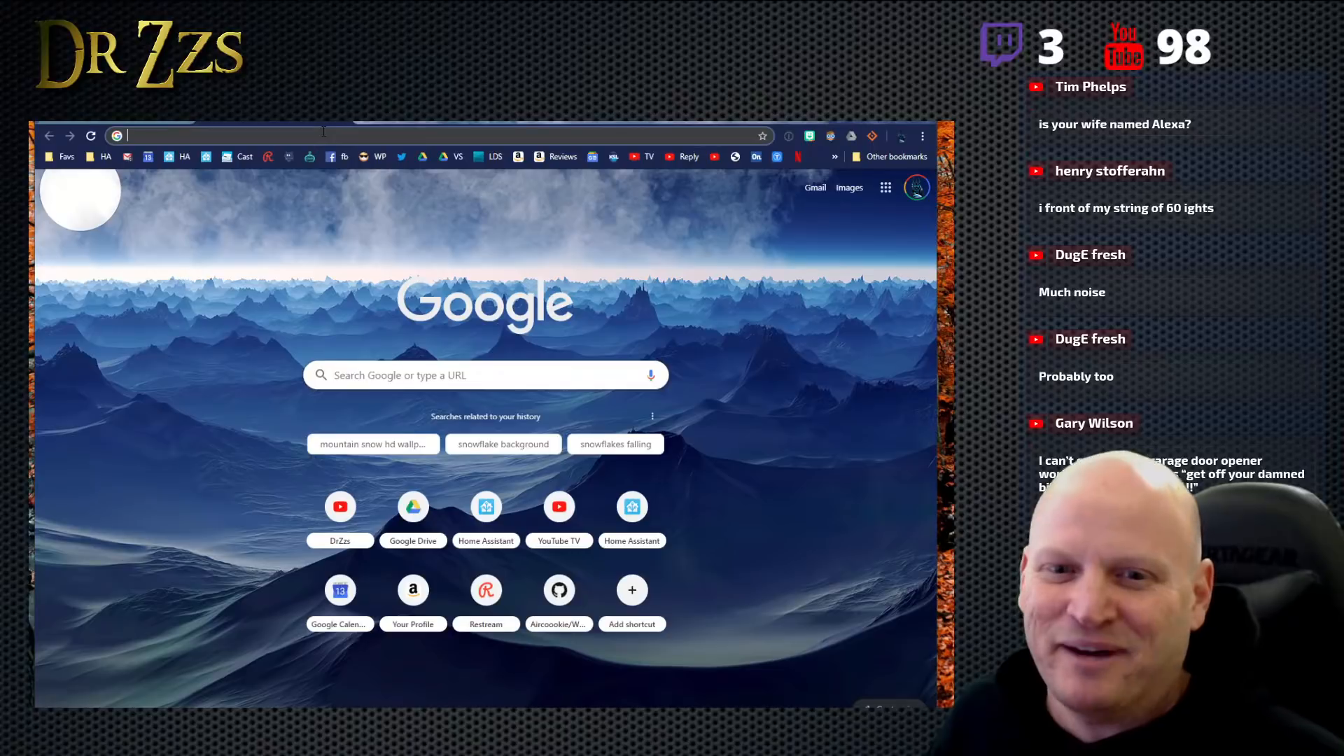
type("sonoff.itead.cc")
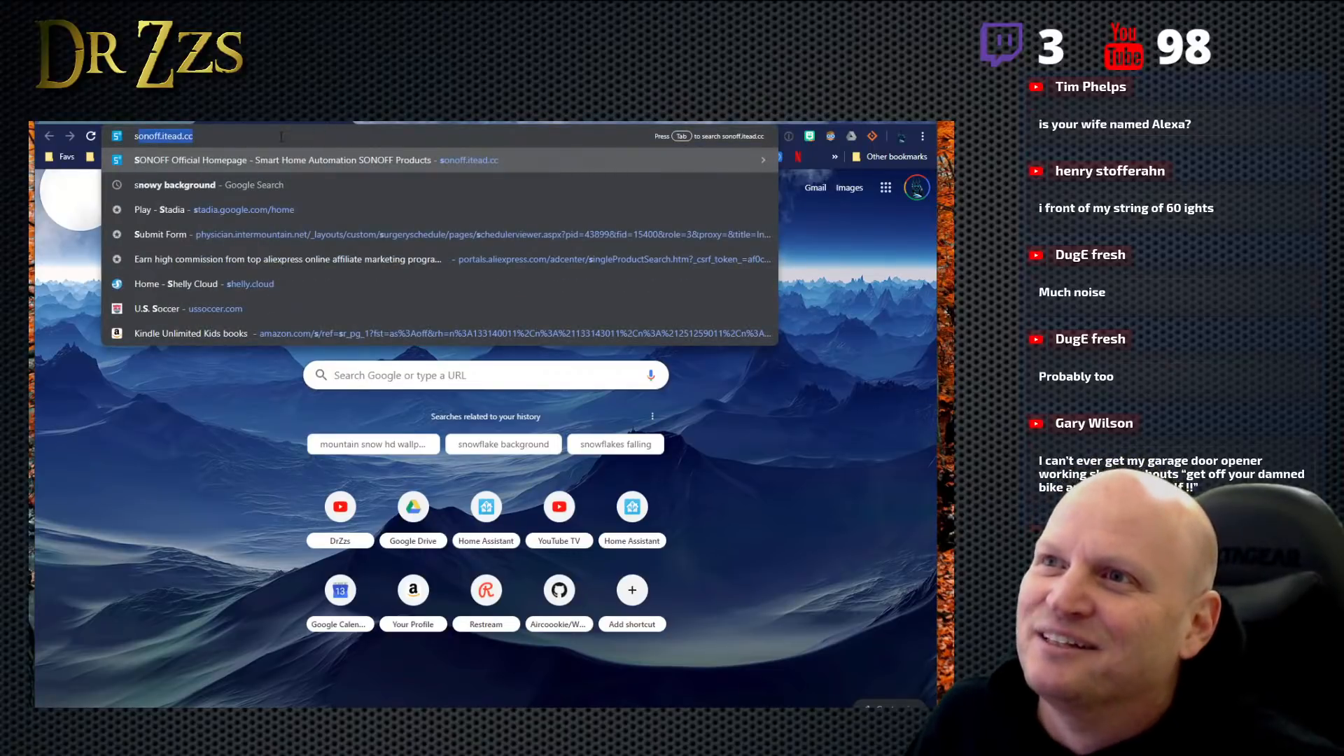
triple_click(280, 137)
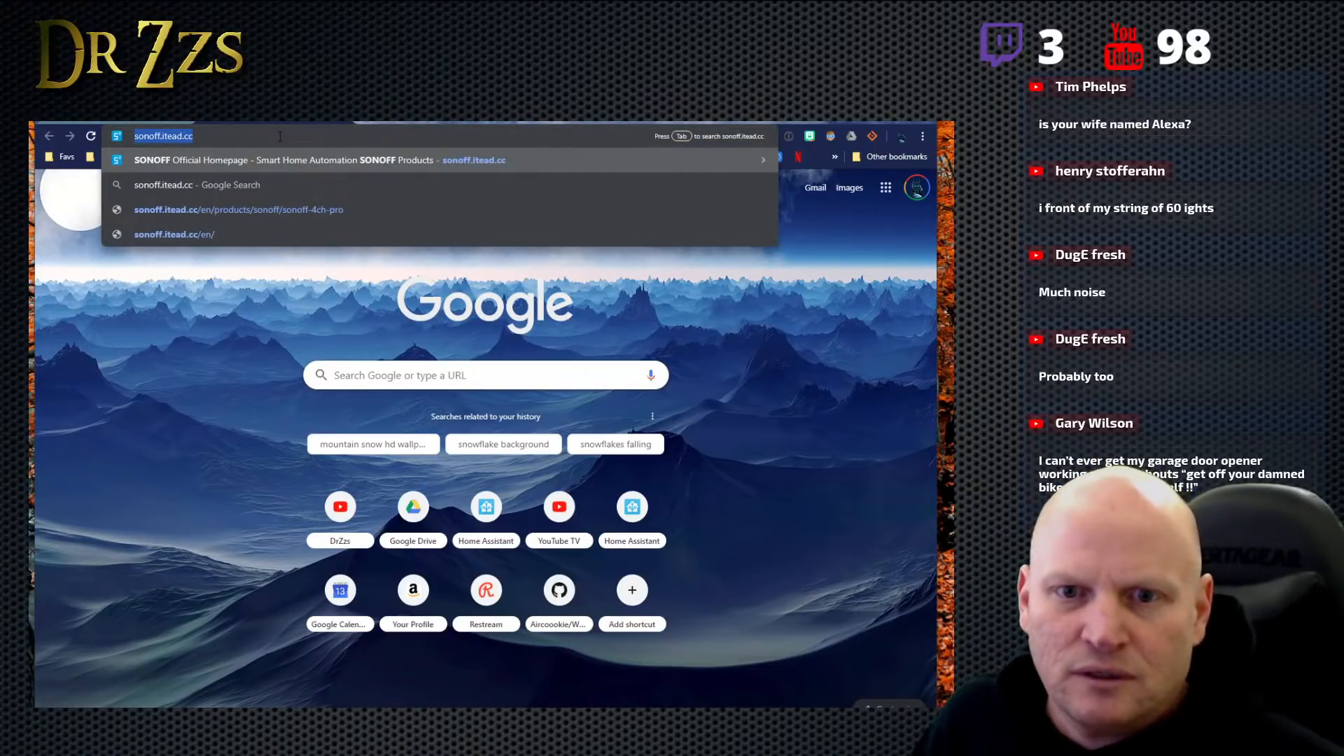
key("BackSpace")
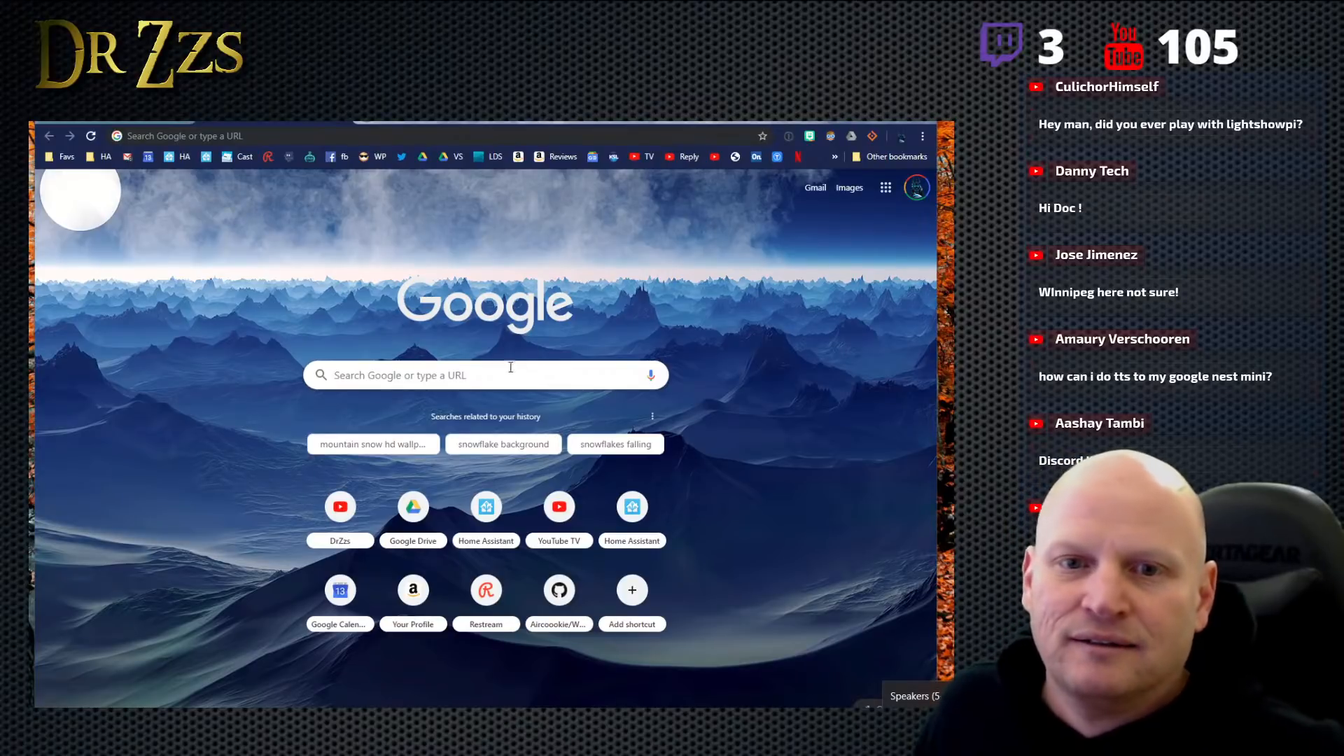
- Look up LightShow Pi from the blank tab and open its website, lightshowpi.org
left_click(250, 133)
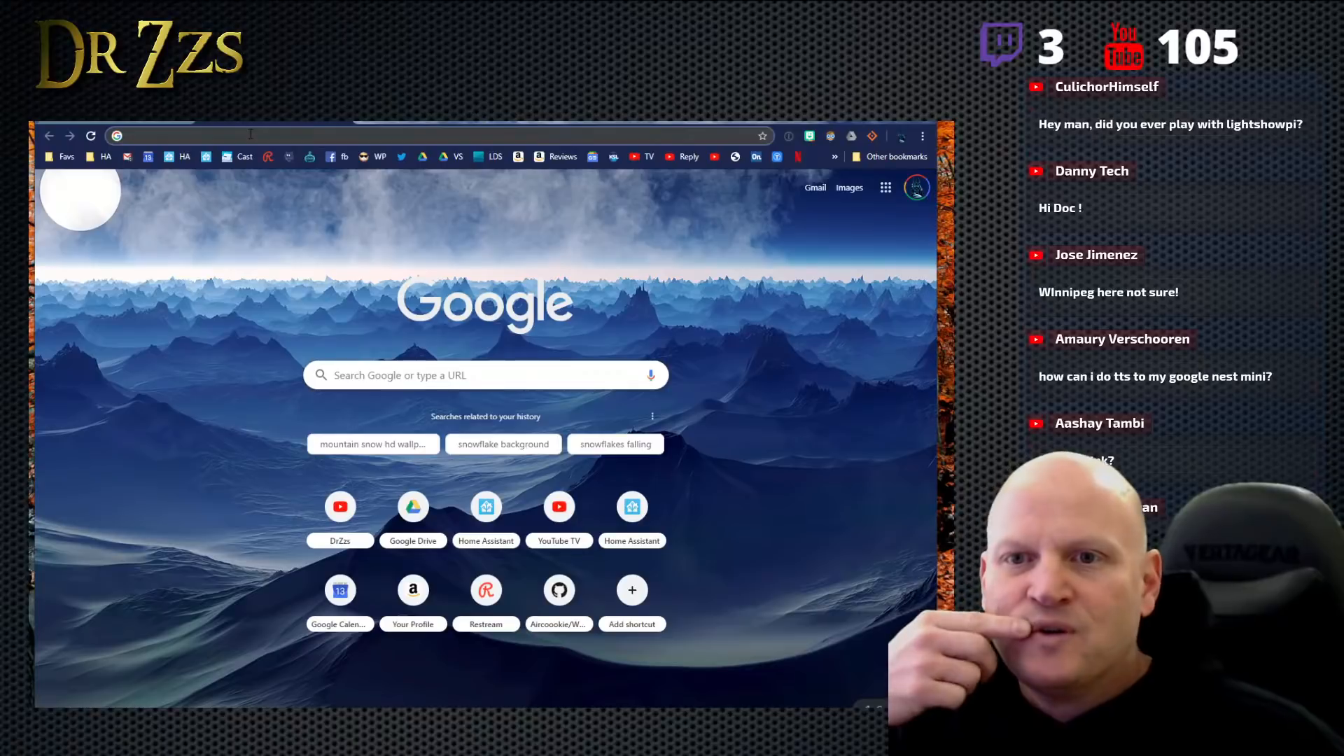
type("li")
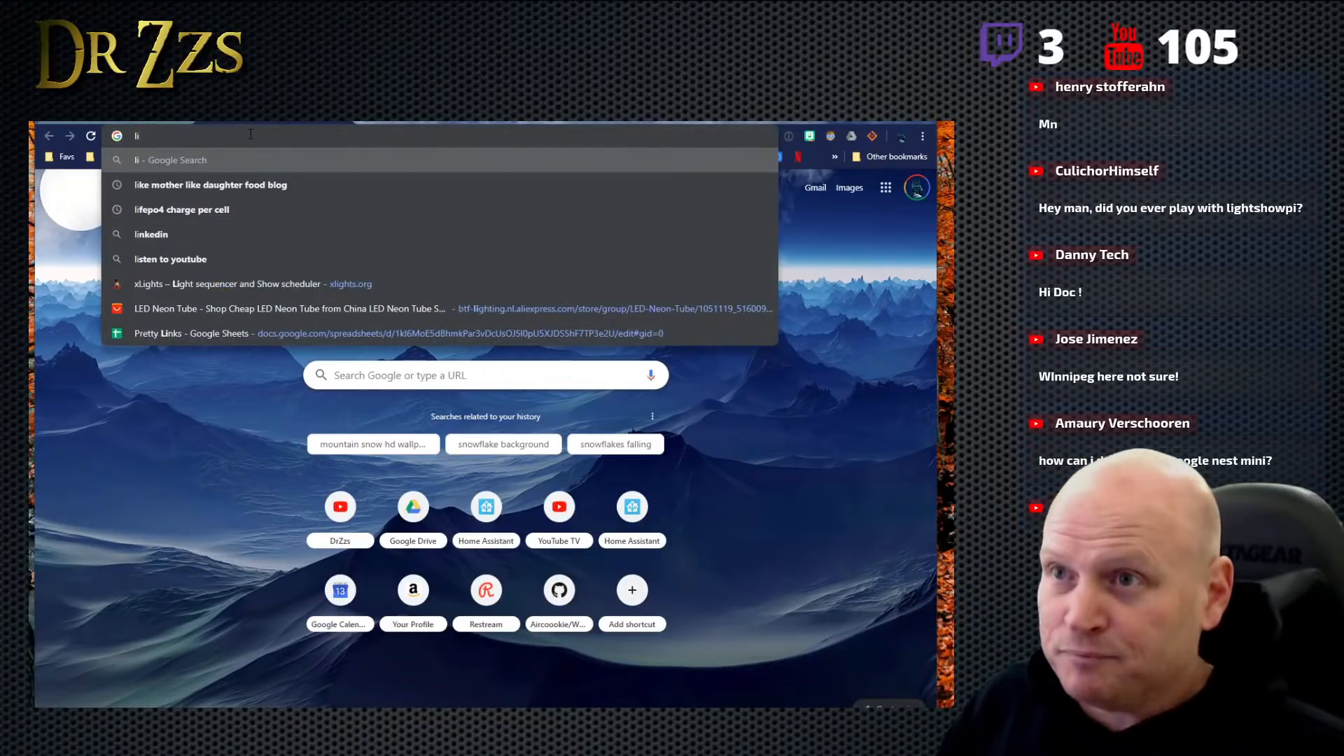
type("tgh")
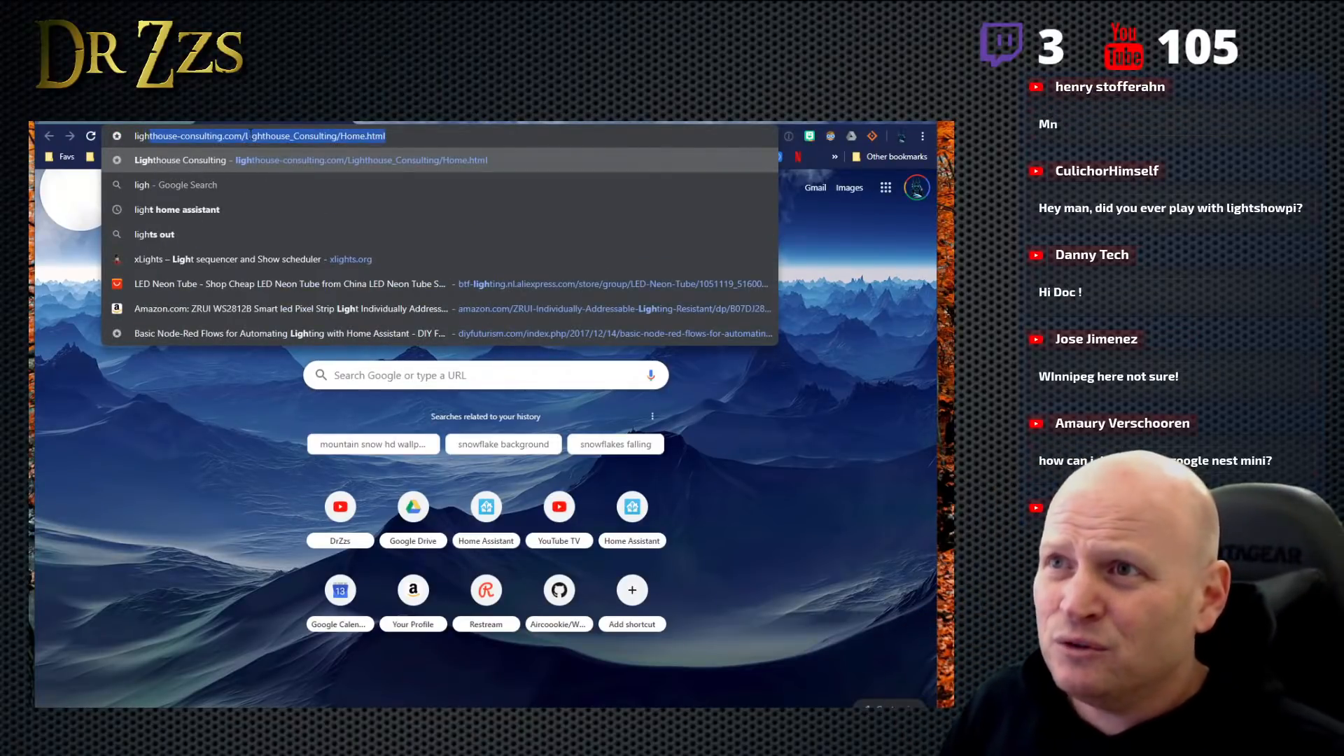
type("tsshow")
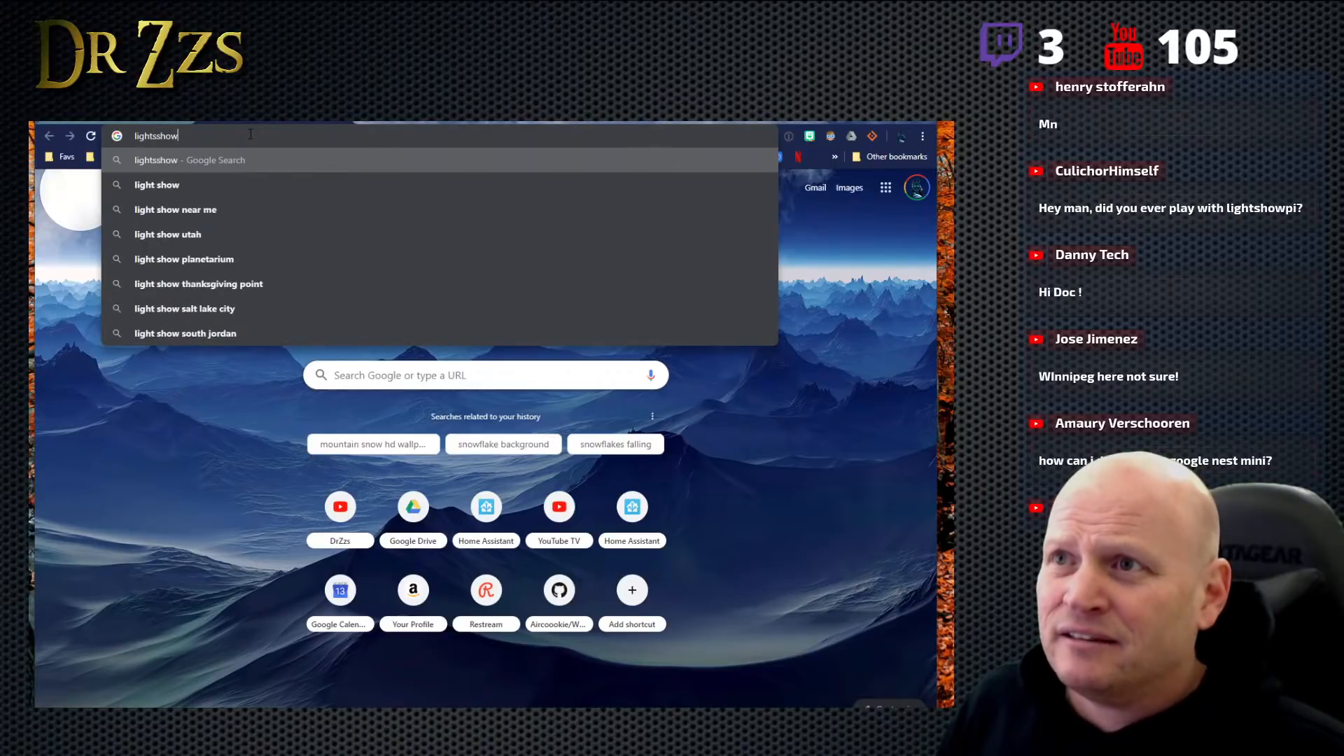
type("p")
key("Return")
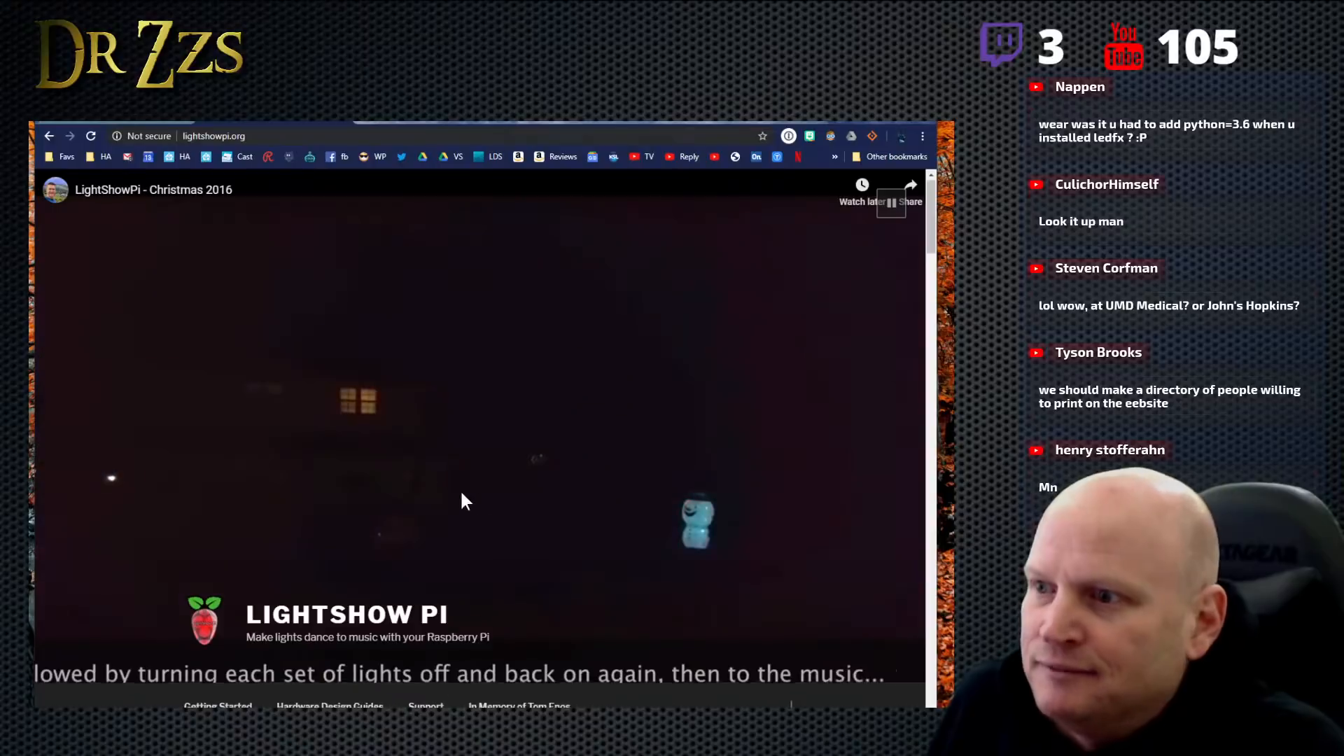
- Look over the LightShow Pi home page, open Getting Started, and examine its setup links and tutorial videos
scroll(483, 492, "down", 5)
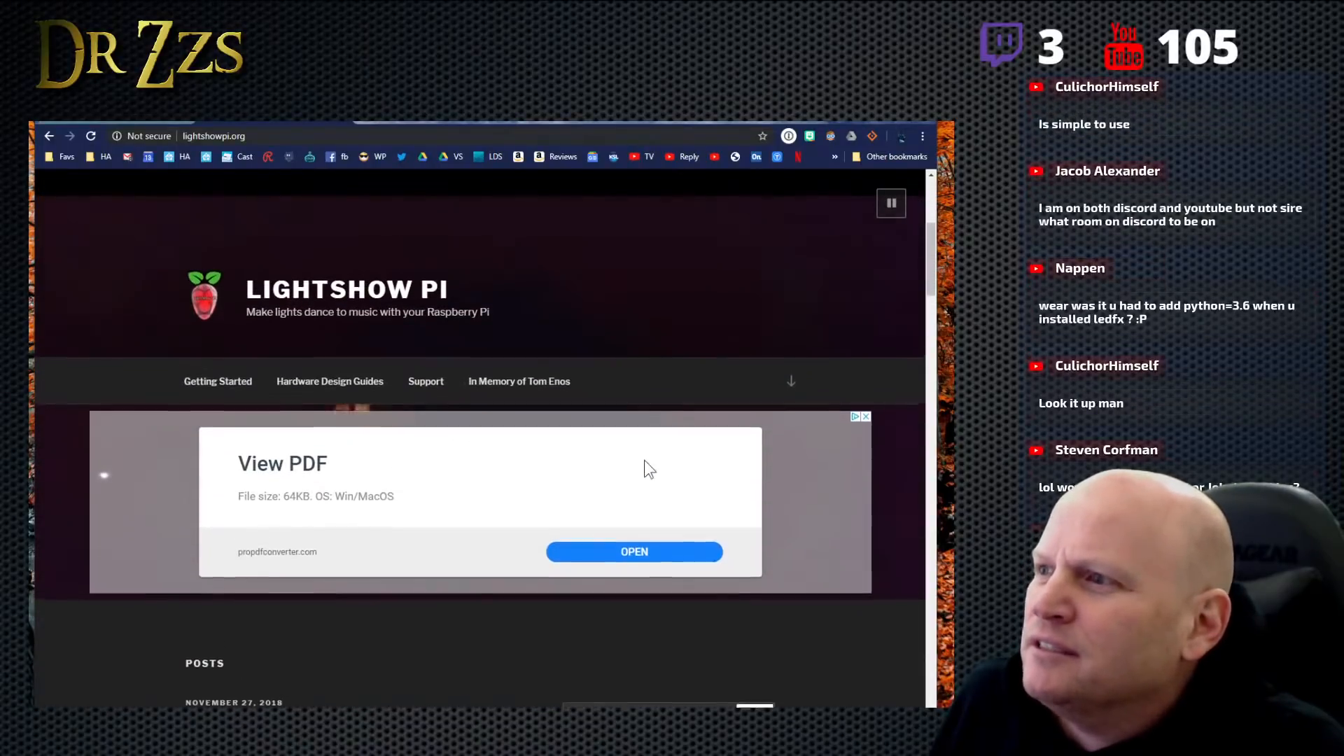
scroll(645, 460, "down", 4)
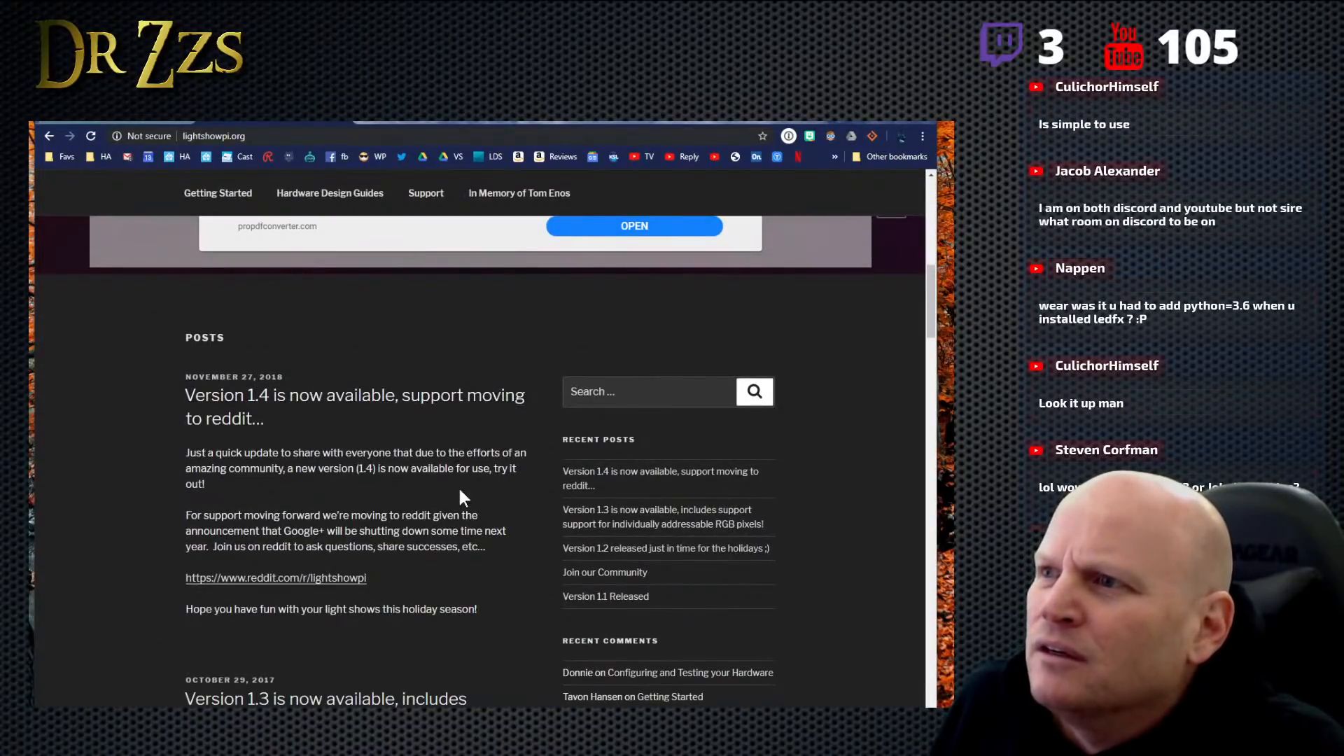
scroll(458, 511, "up", 10)
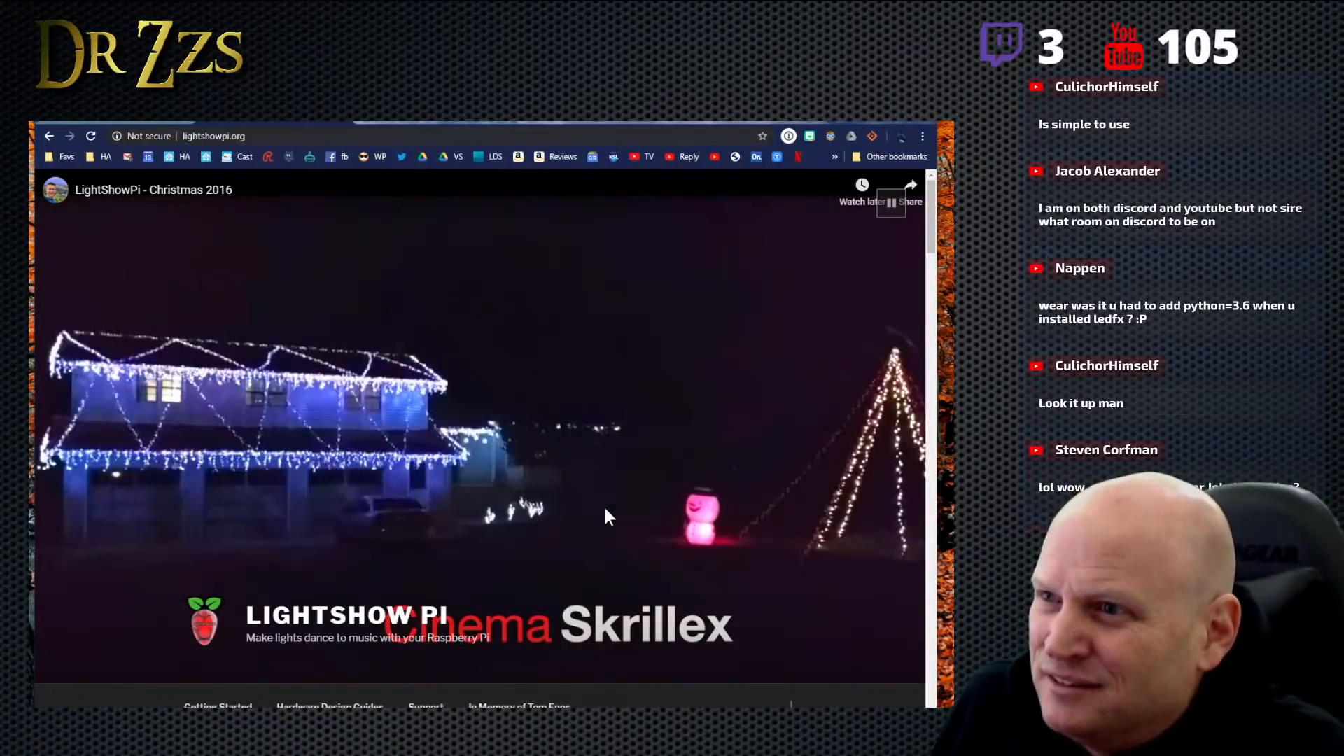
scroll(599, 559, "down", 1)
scroll(604, 566, "down", 1)
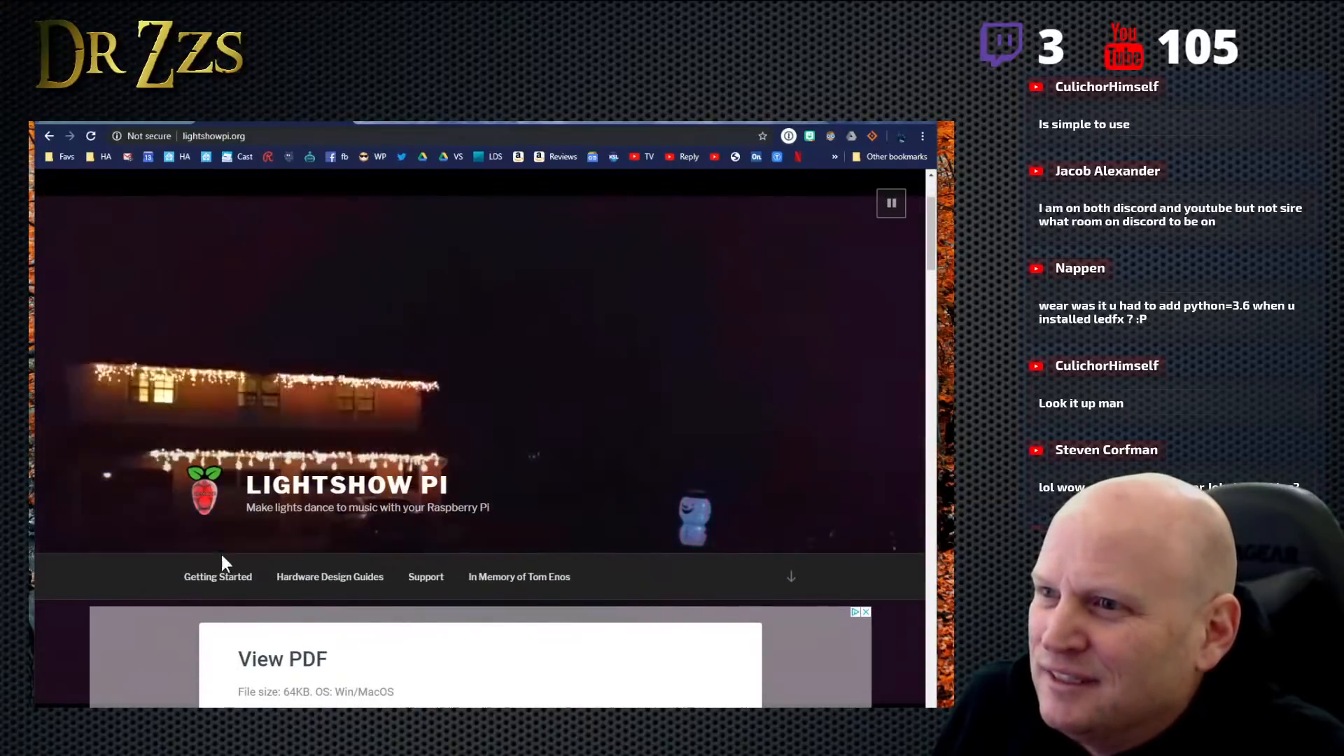
scroll(528, 550, "down", 2)
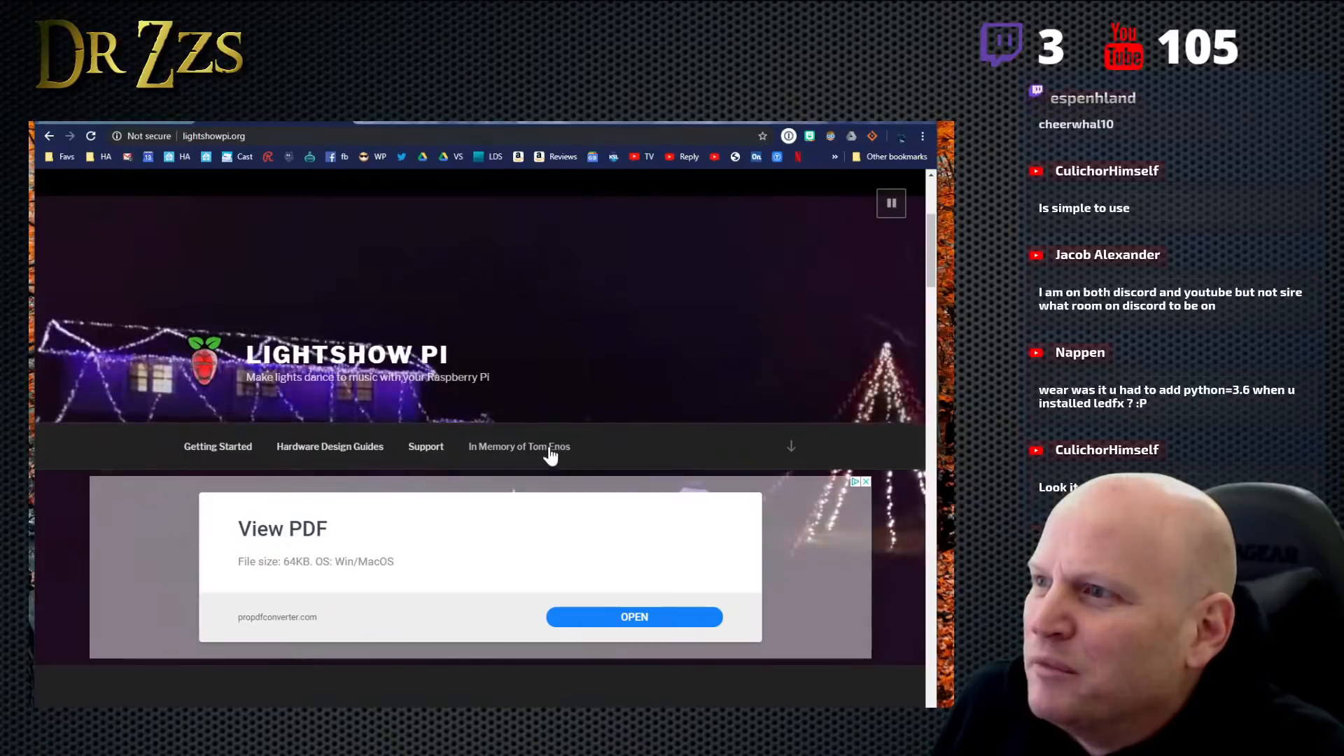
left_click(238, 454)
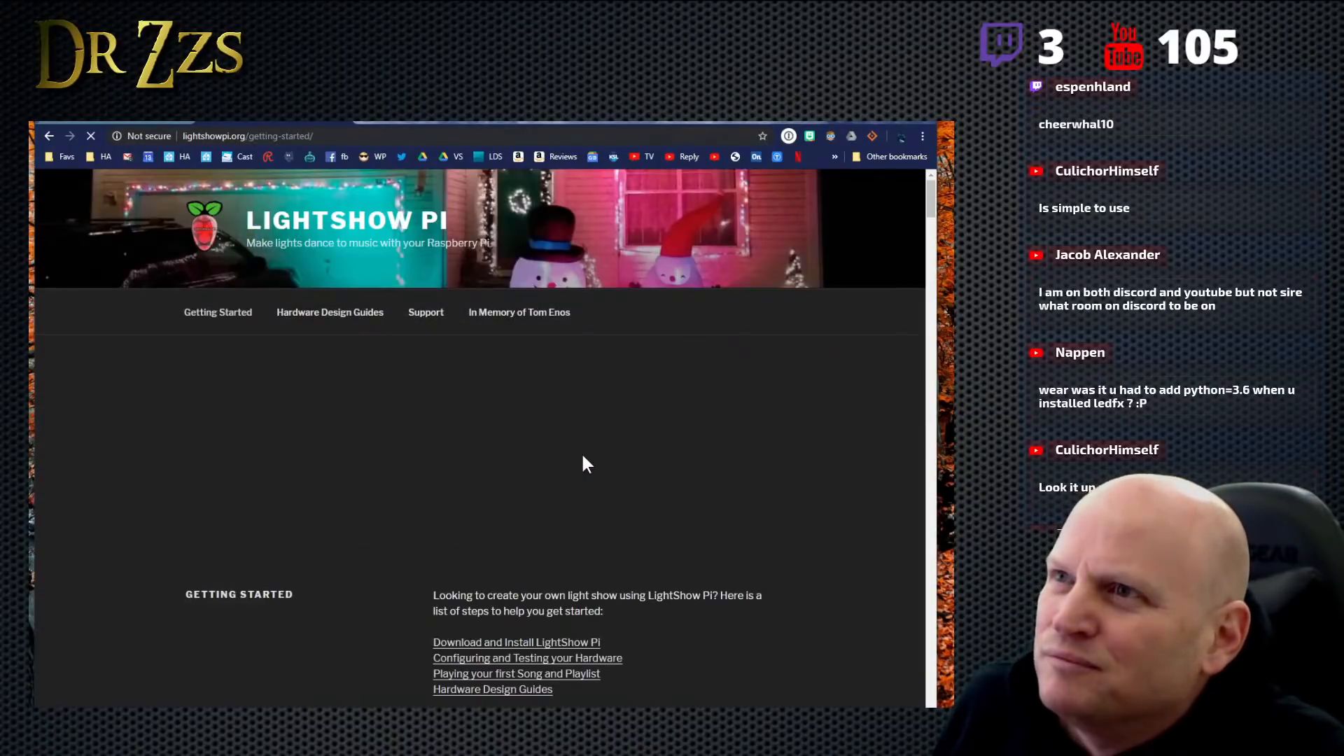
scroll(599, 476, "down", 5)
scroll(602, 473, "down", 10)
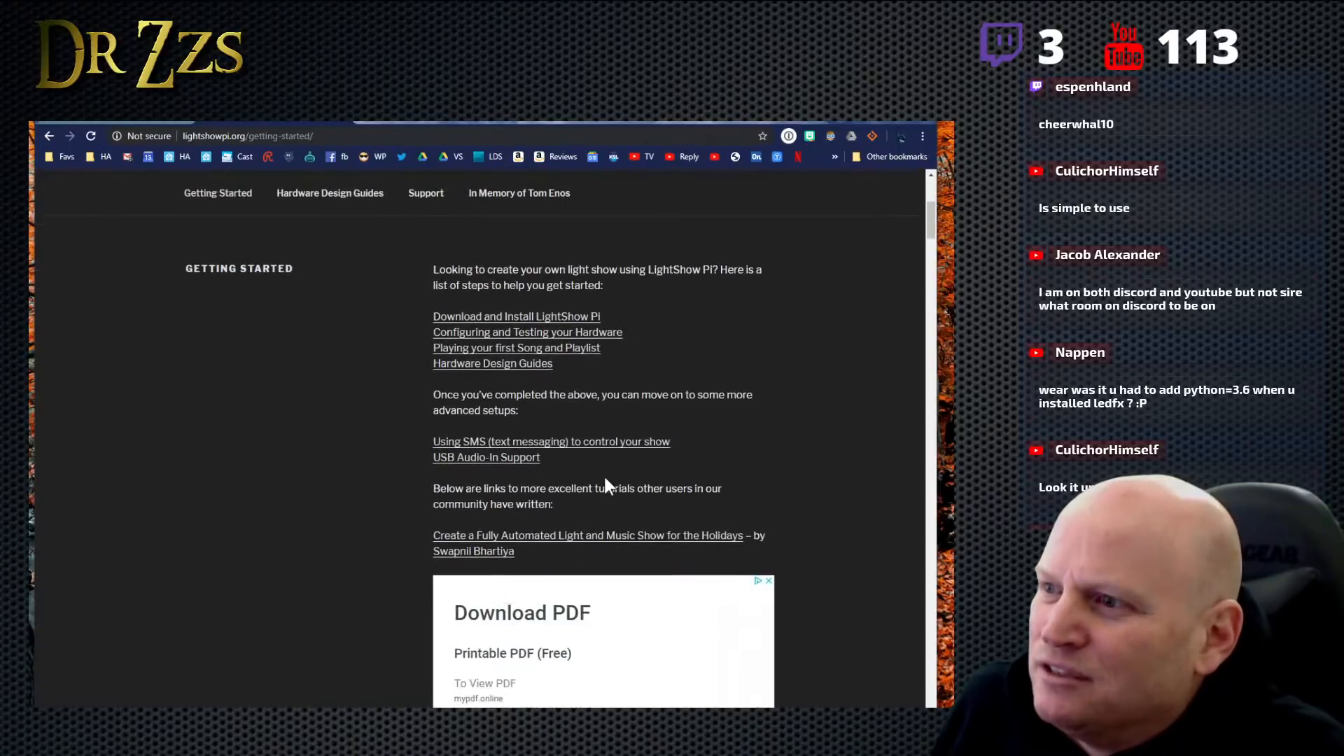
scroll(604, 473, "down", 4)
scroll(612, 507, "up", 1)
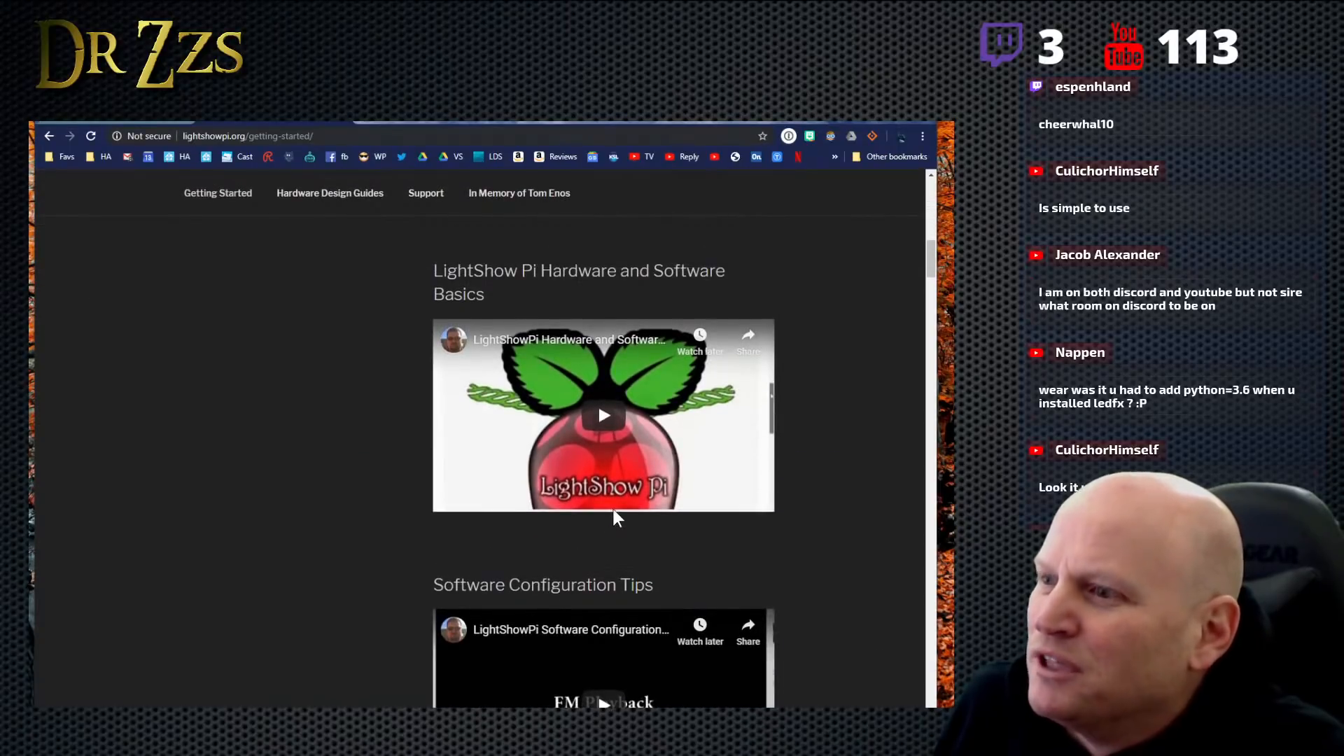
- Finish looking over the LightShow Pi tutorial videos and search the web for "adafruit rgb led"
scroll(612, 507, "down", 9)
scroll(612, 506, "up", 11)
scroll(609, 508, "up", 10)
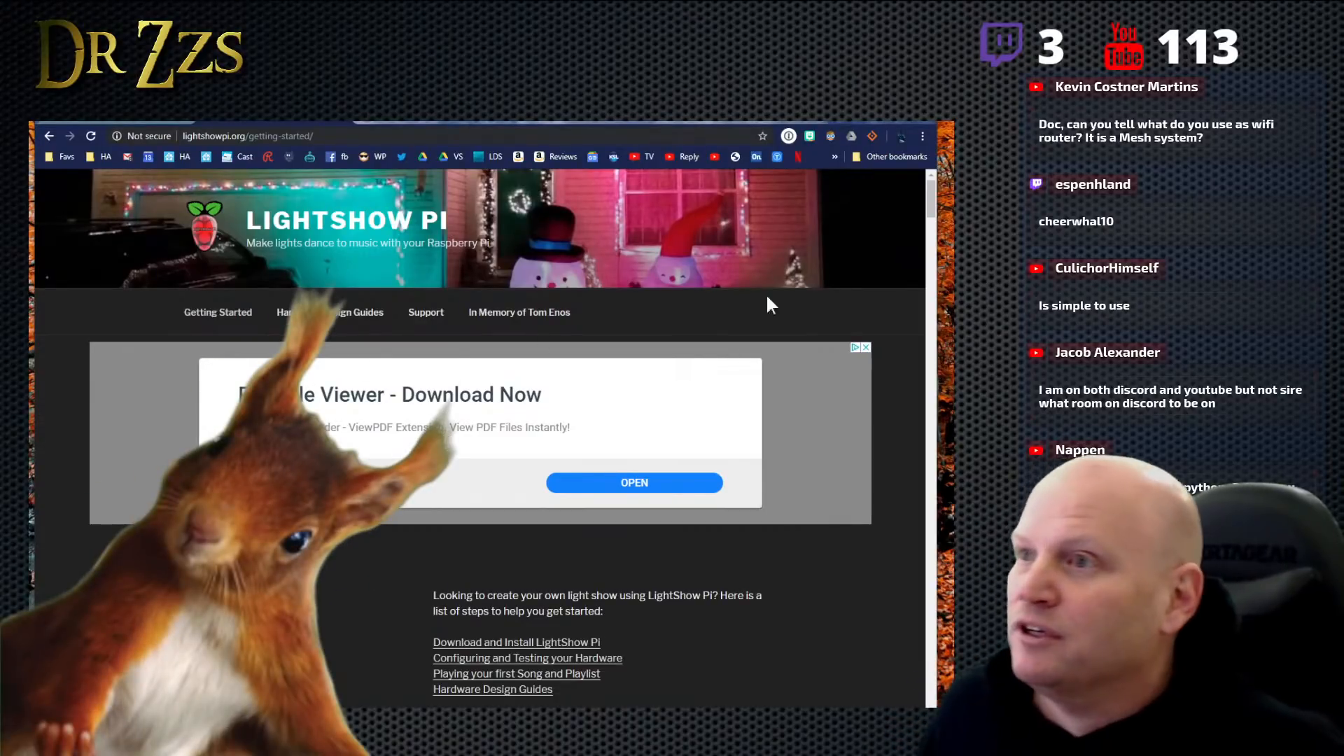
left_click(248, 138)
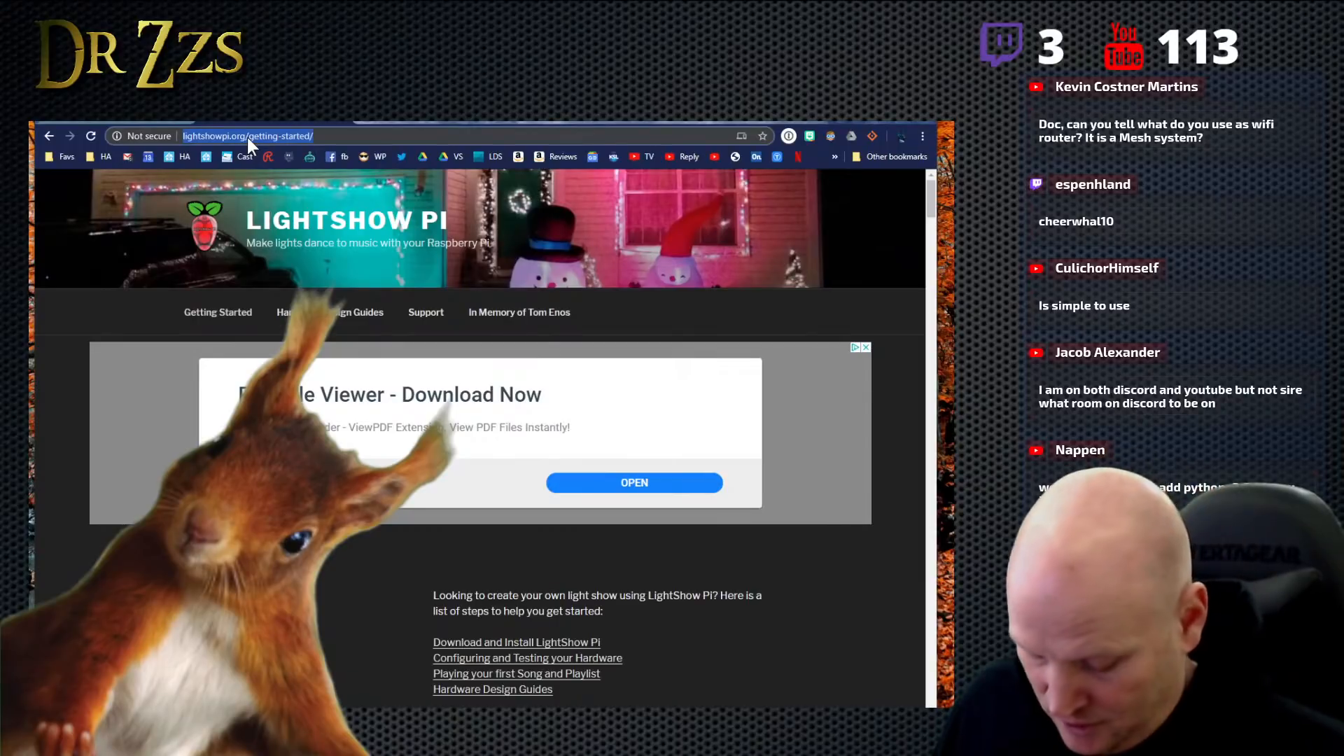
type("adafruu")
key("BackSpace")
type("it ")
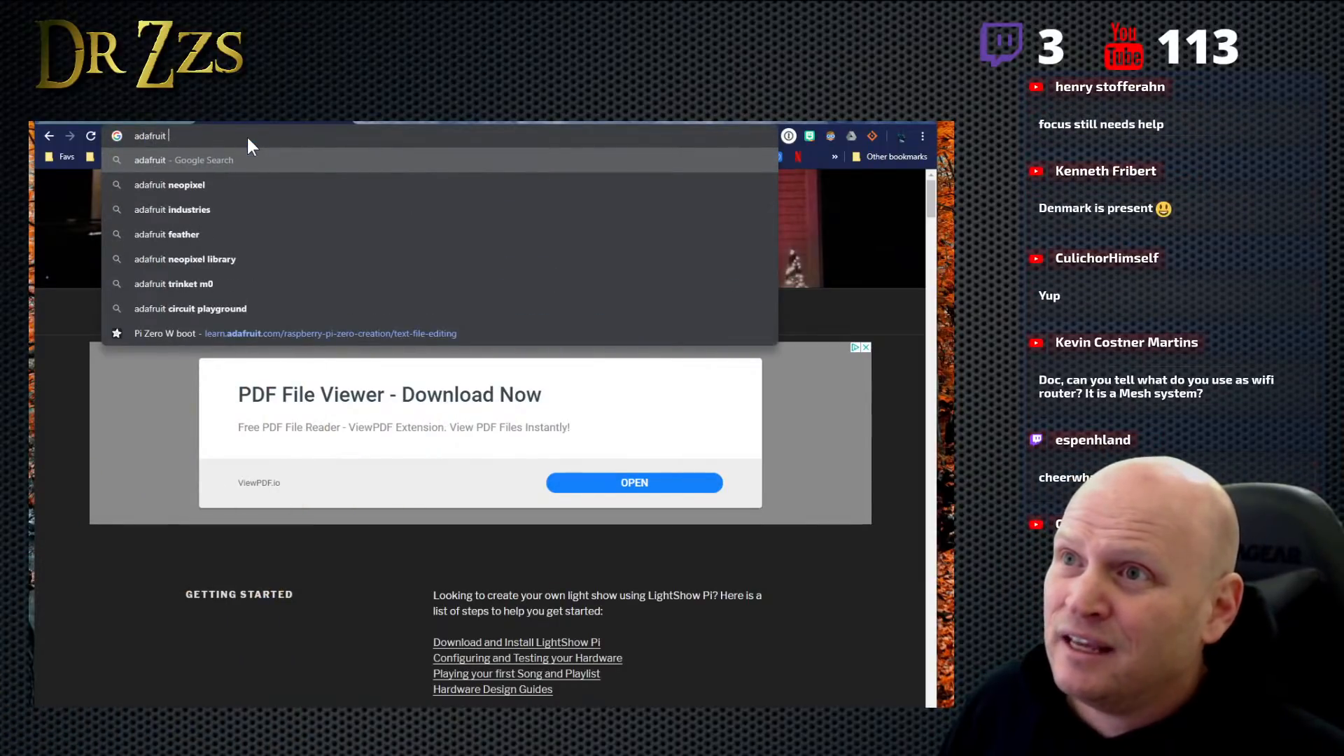
type("rgb led")
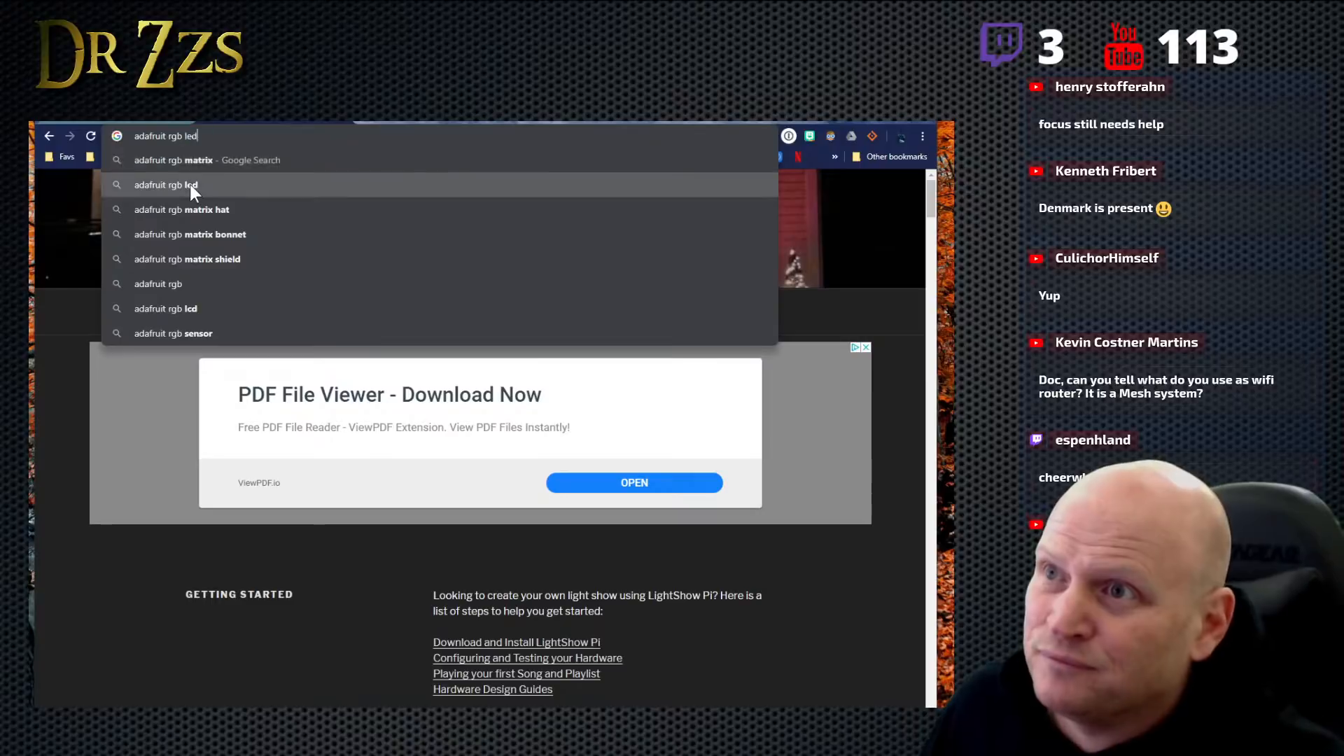
left_click(191, 184)
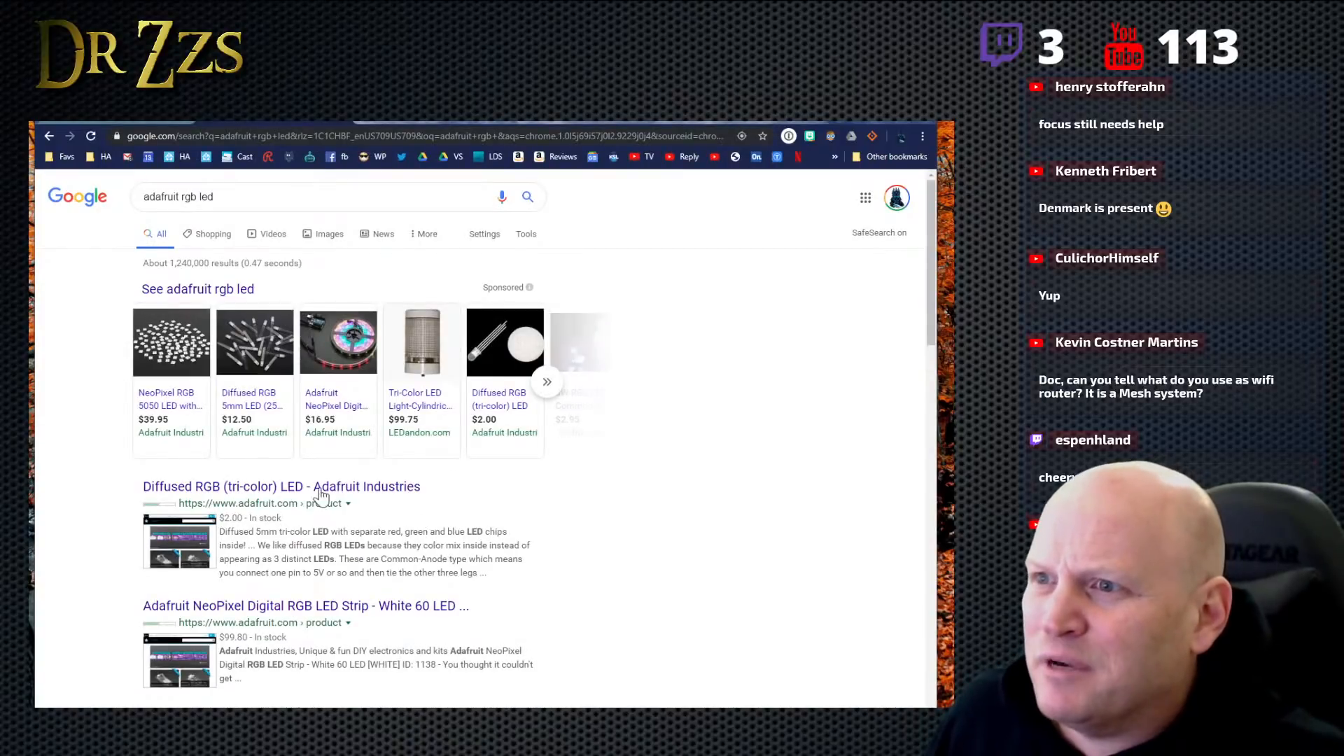
- Open the Adafruit NeoPixel Digital RGB LED Strip - White 60 LED product page and examine its technical details
scroll(318, 493, "down", 2)
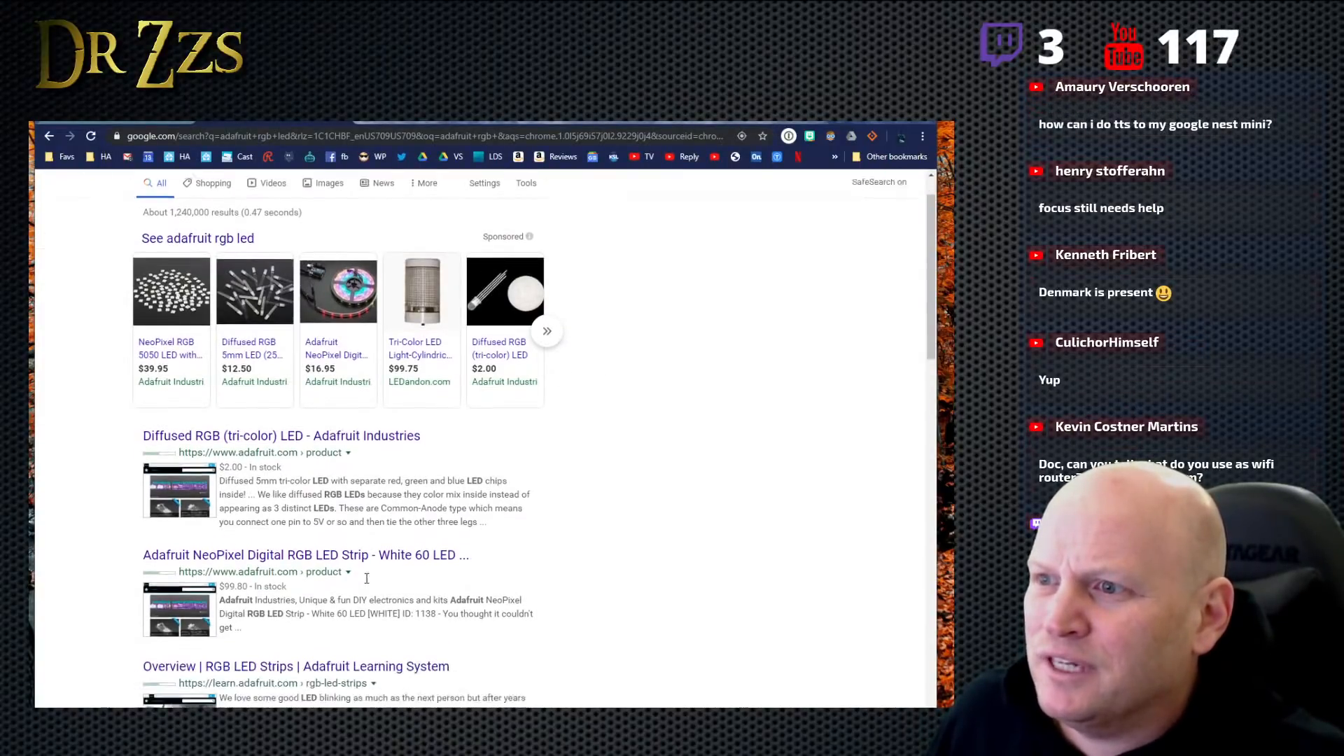
left_click(287, 480)
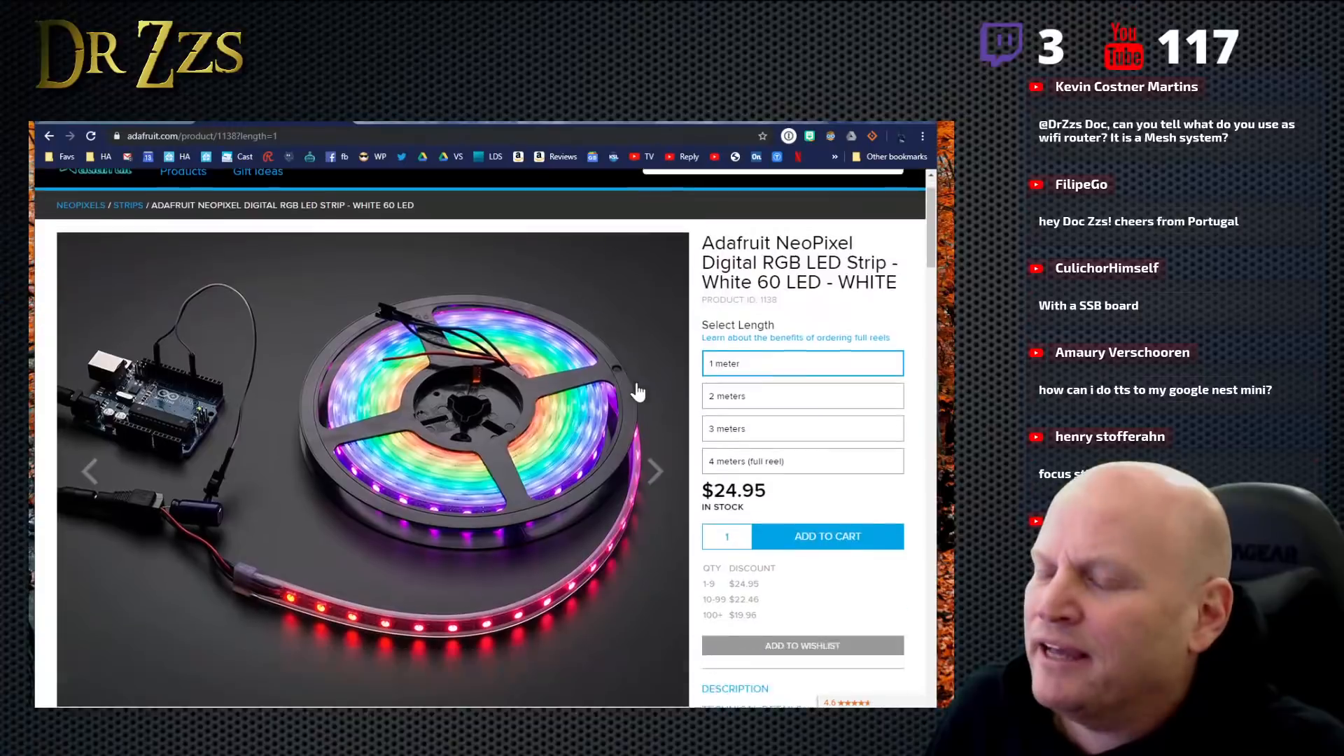
scroll(573, 352, "down", 10)
scroll(535, 445, "down", 15)
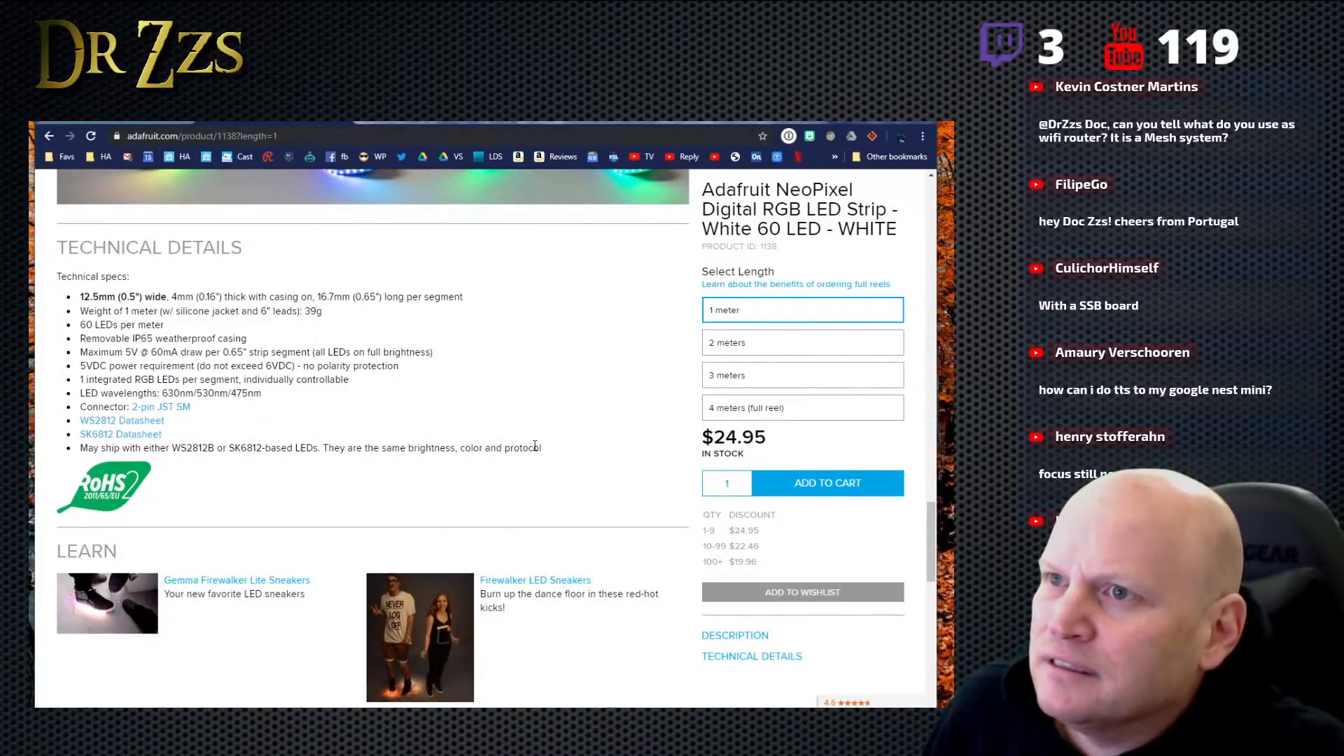
scroll(535, 446, "down", 10)
scroll(535, 445, "down", 2)
scroll(490, 431, "up", 12)
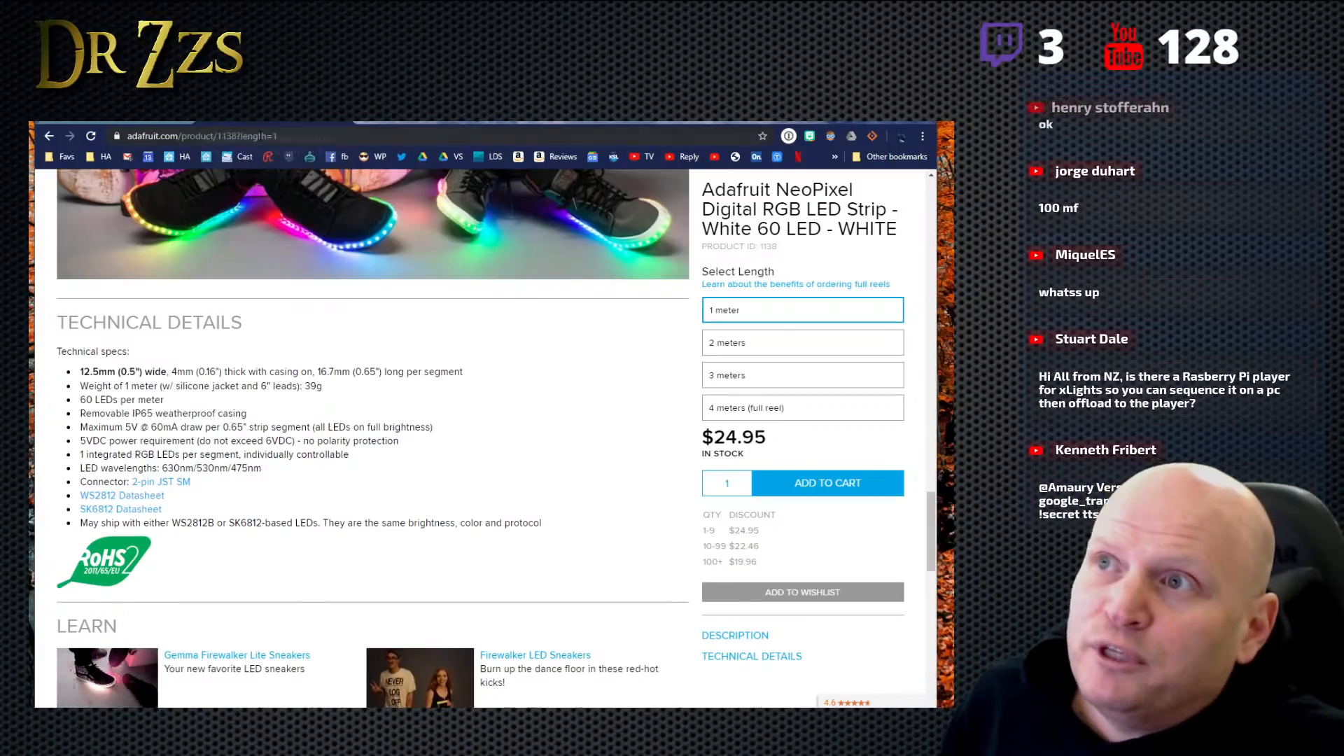
- Go to quinled.info and open the QuinLED-Dig-Uno Hardware guide
left_click(260, 136)
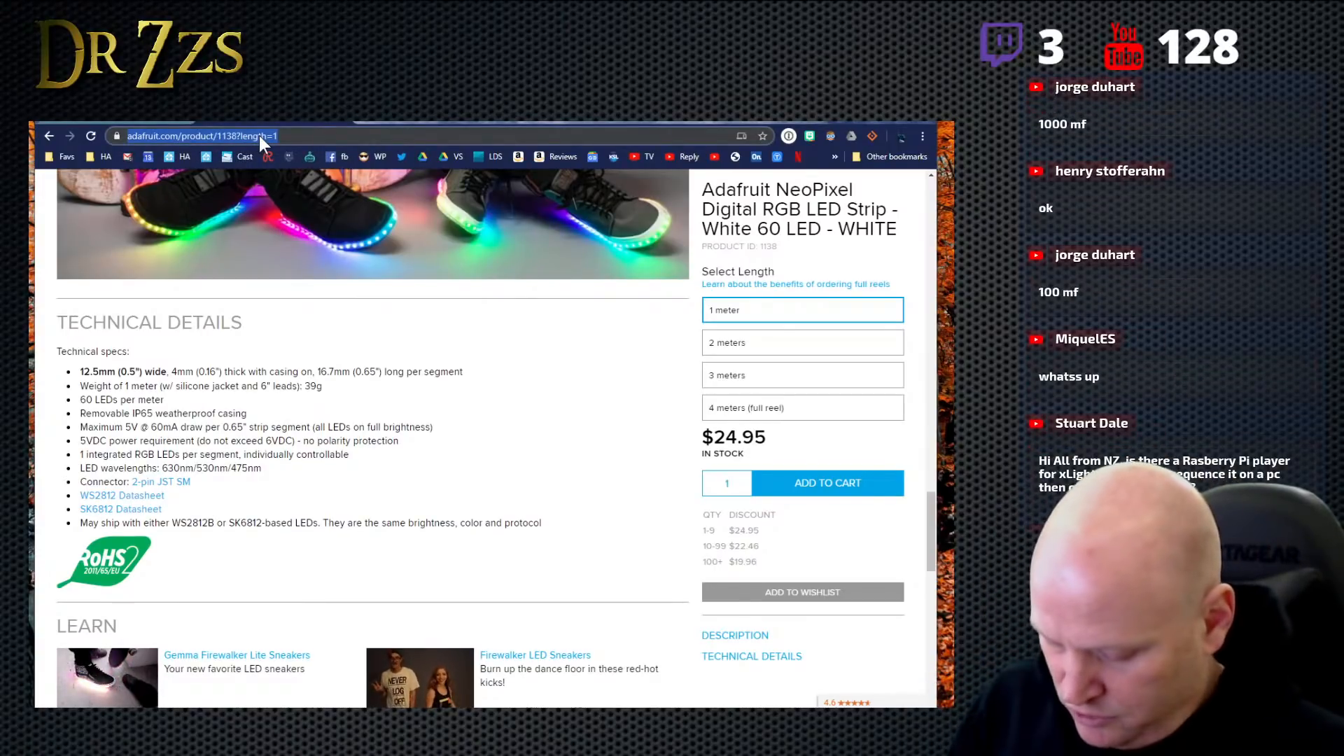
type("quinled.info")
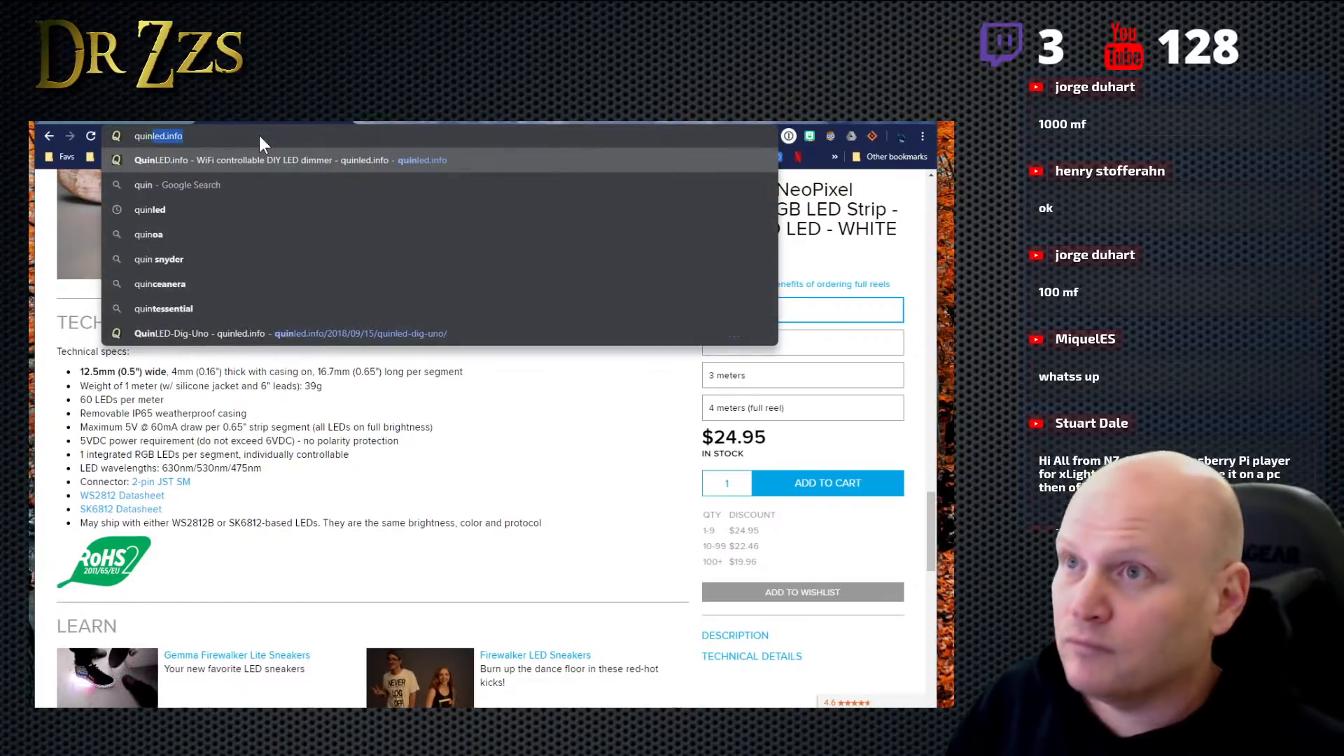
key("Return")
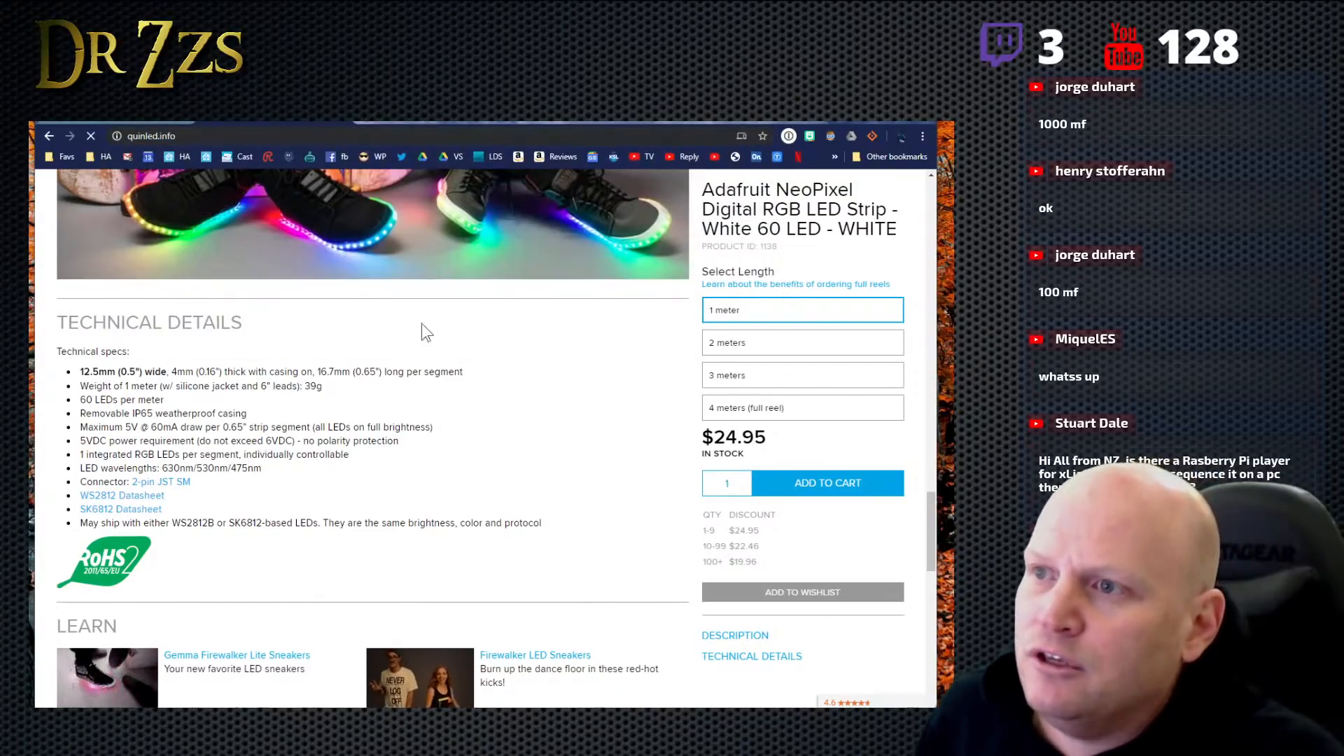
scroll(371, 448, "down", 5)
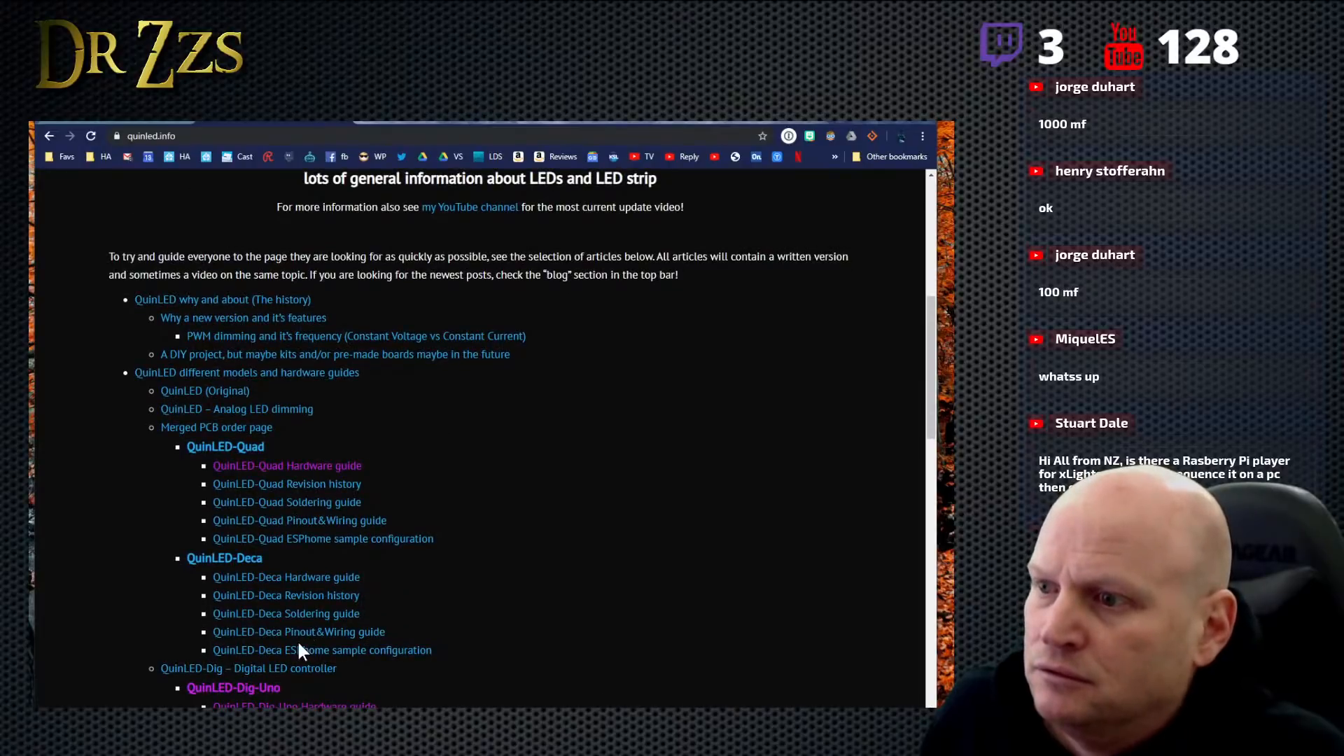
left_click(248, 704)
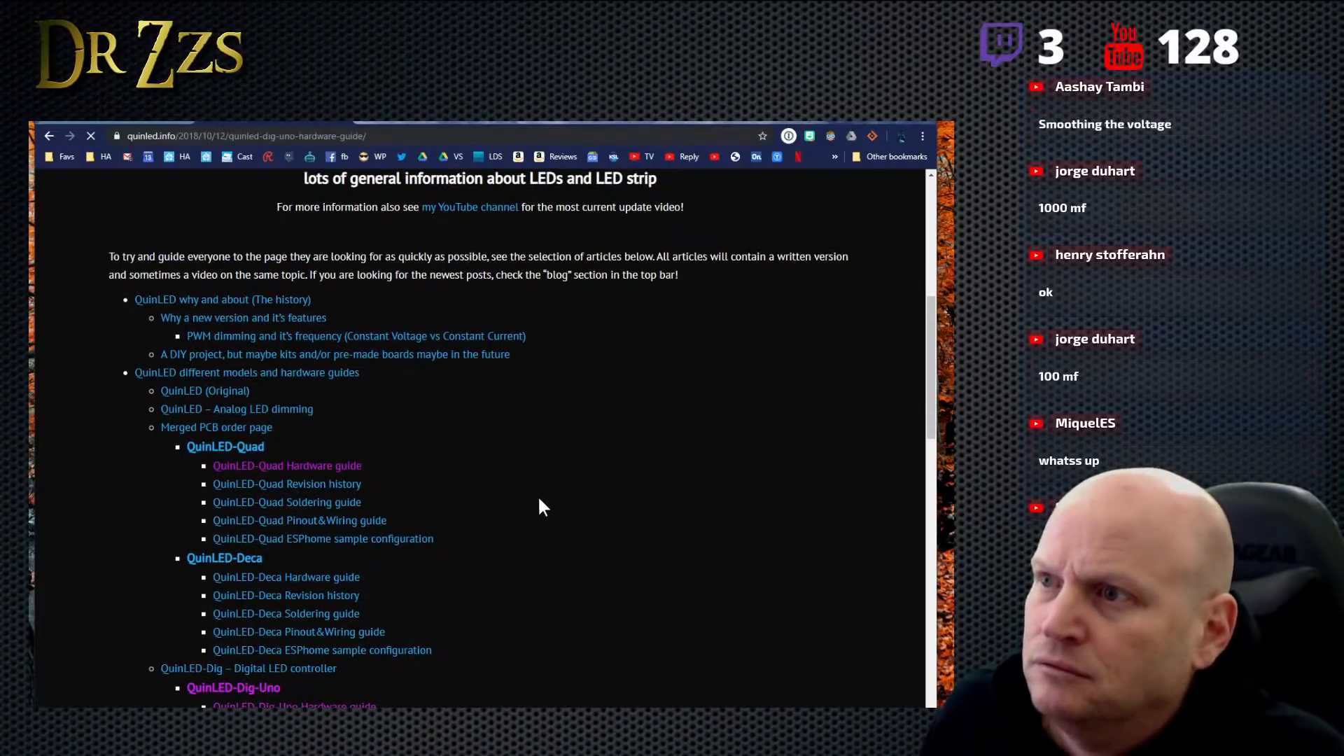
- Find the Board Summary parts list in the hardware guide and jump to its Large Capacitors section
scroll(540, 505, "down", 15)
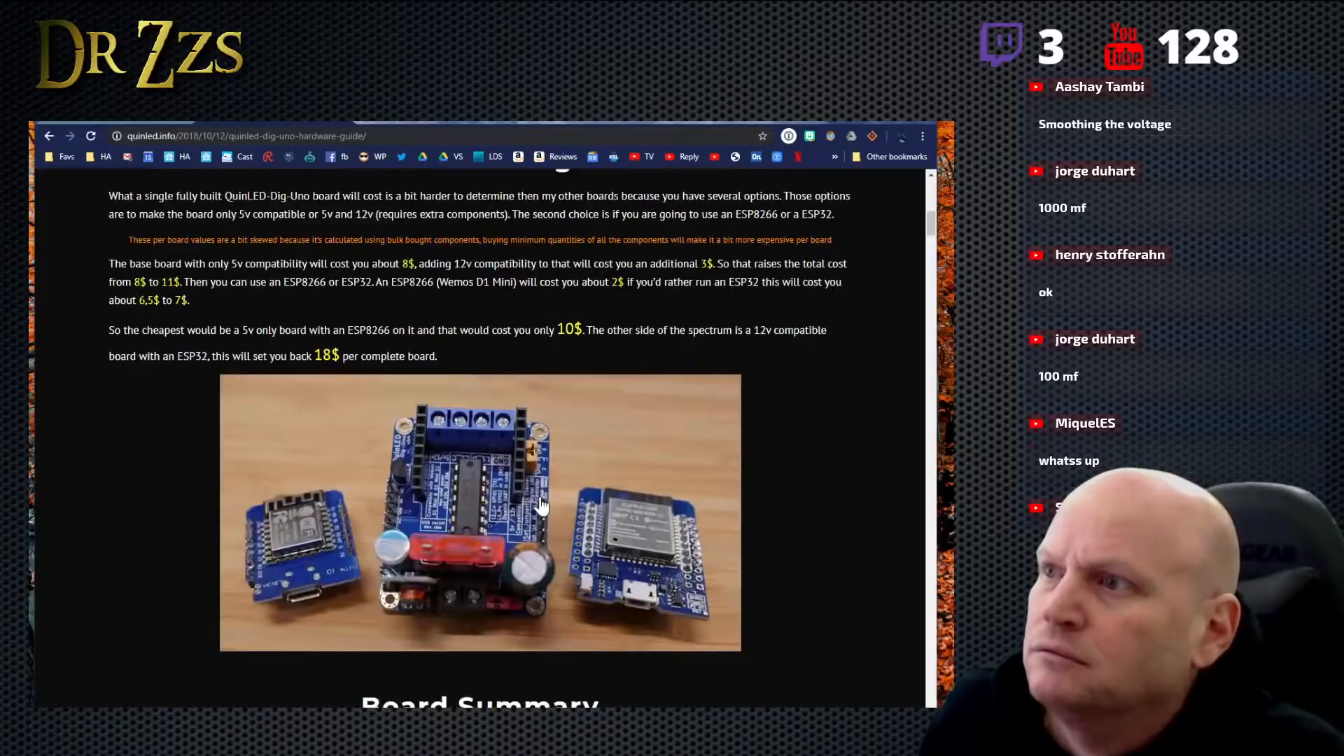
scroll(540, 506, "down", 4)
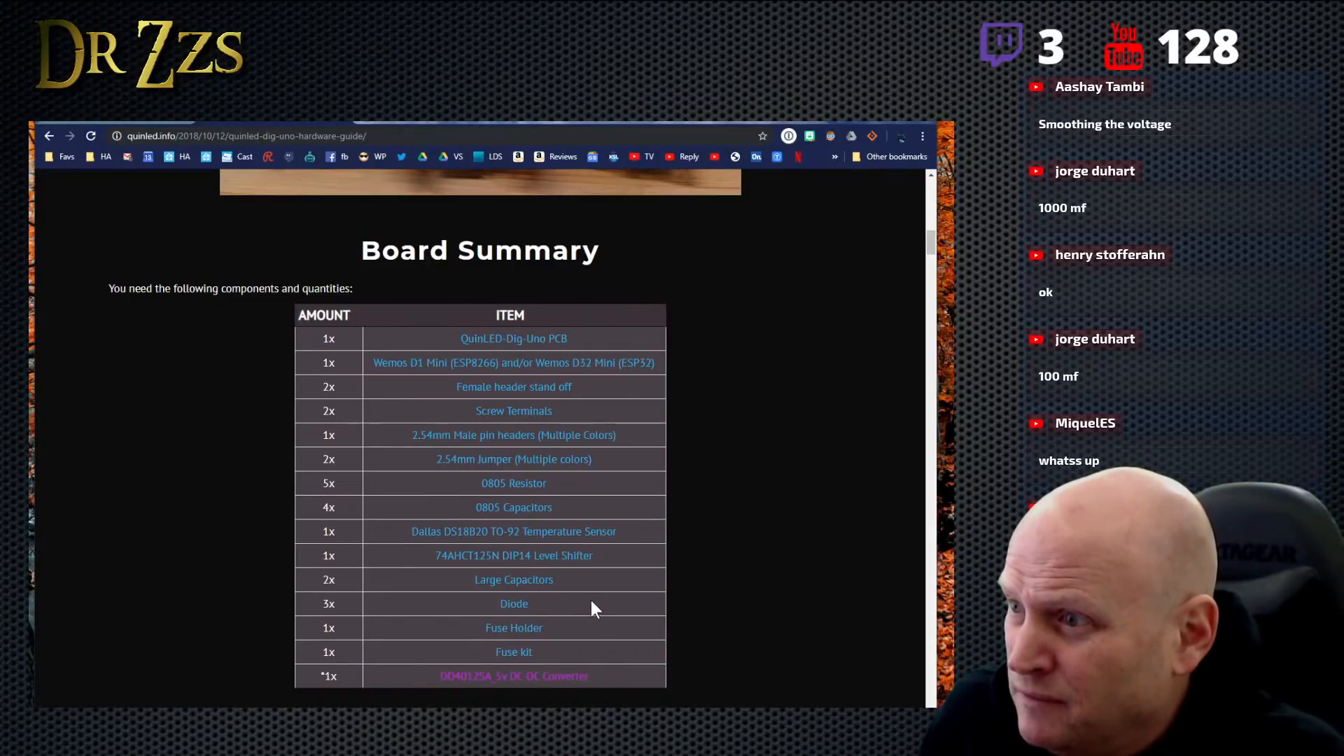
left_click(526, 578)
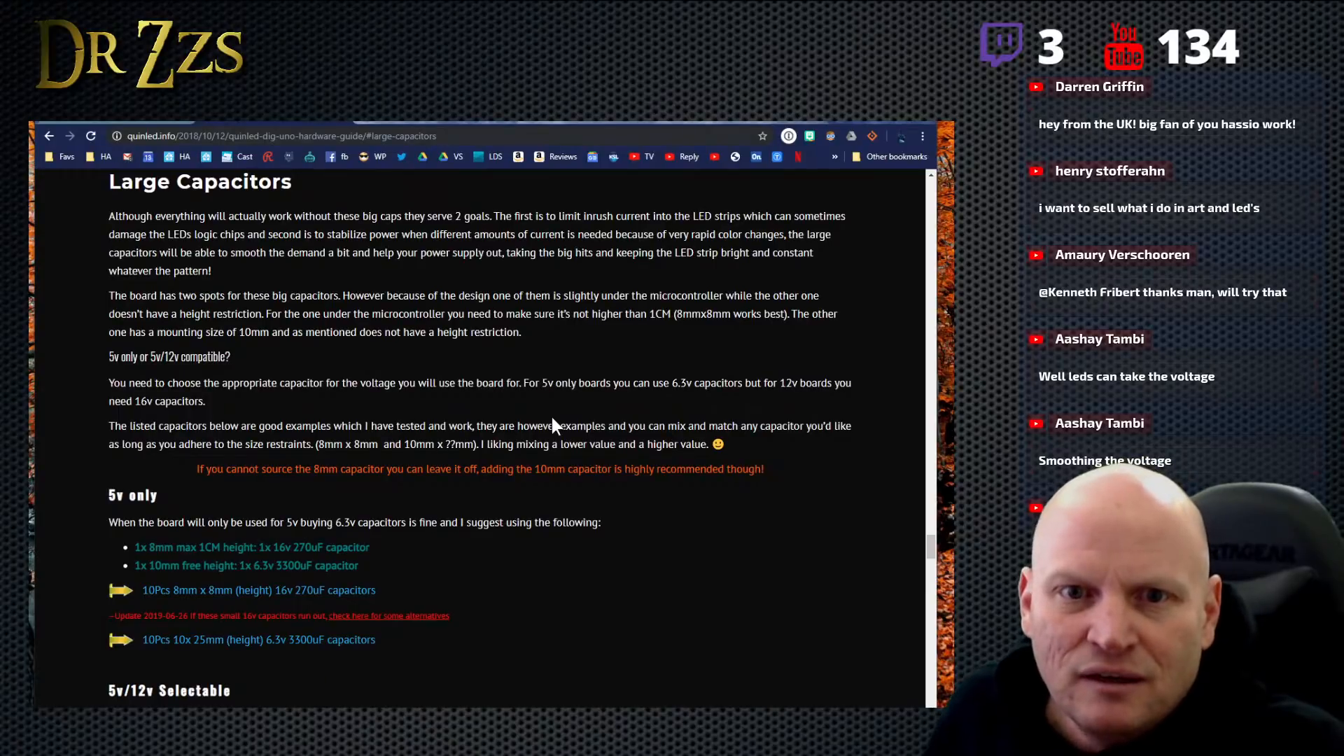
- Load wled.me, open the WLED repository's wiki, and look over its home page
left_click(270, 140)
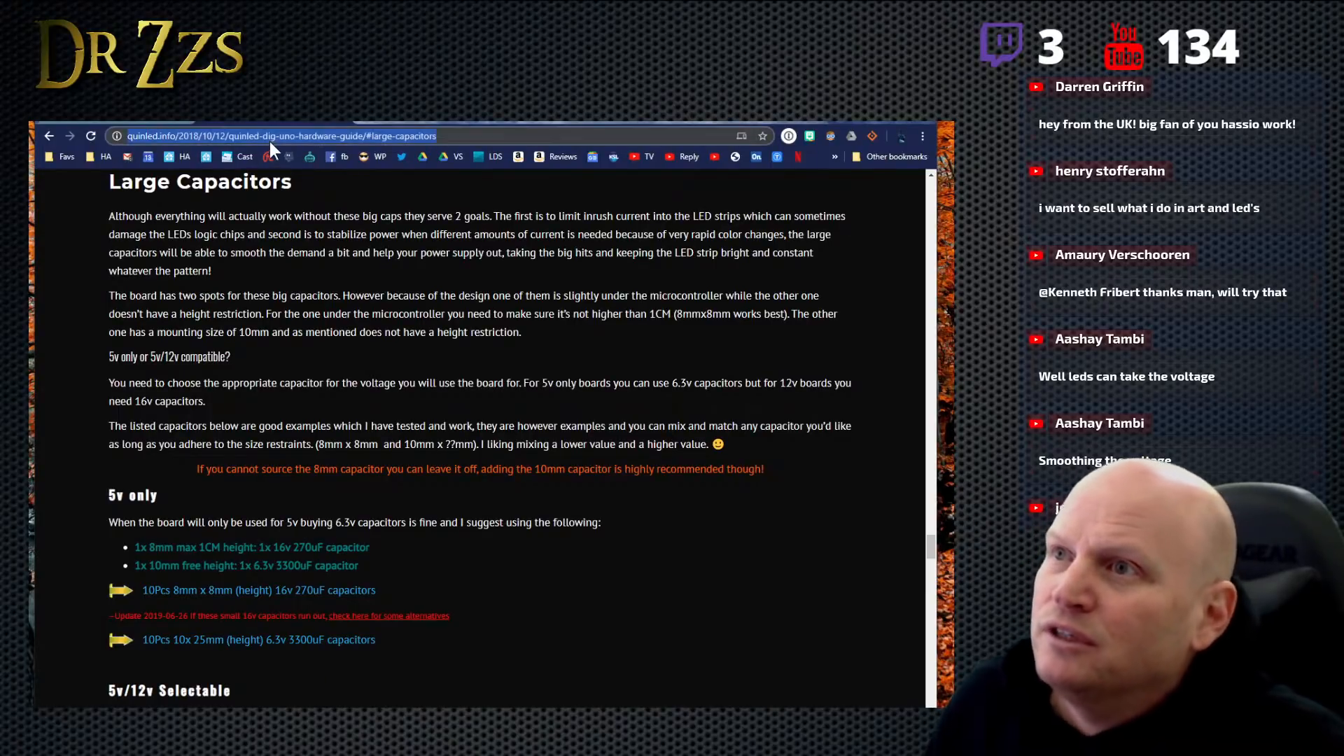
type("wled.me")
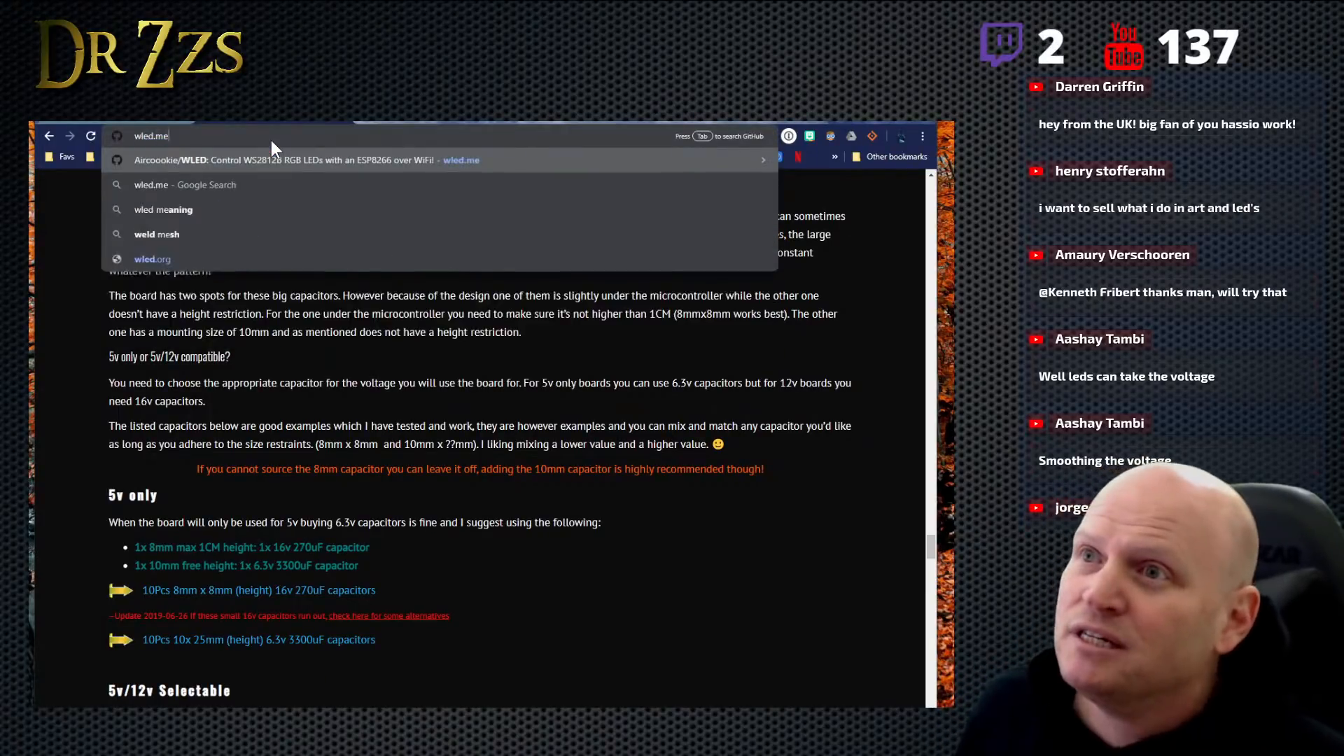
key("Return")
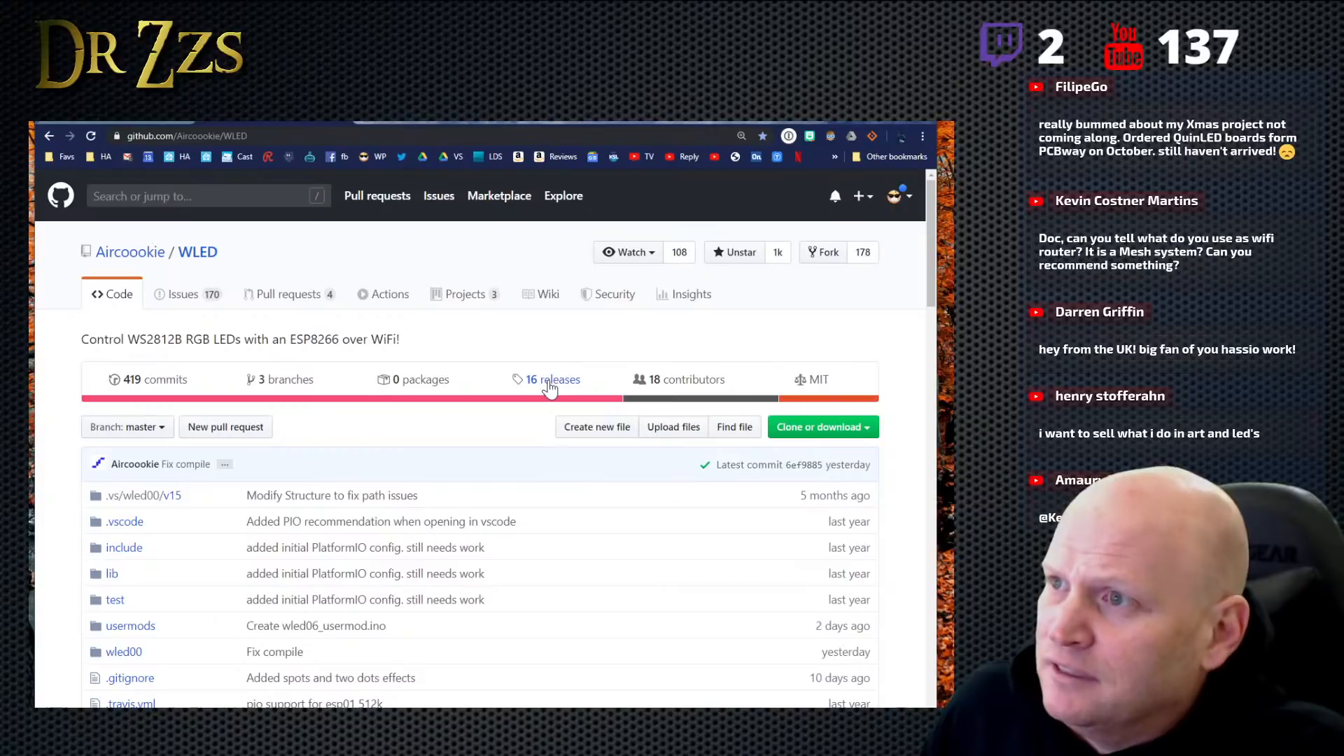
left_click(549, 294)
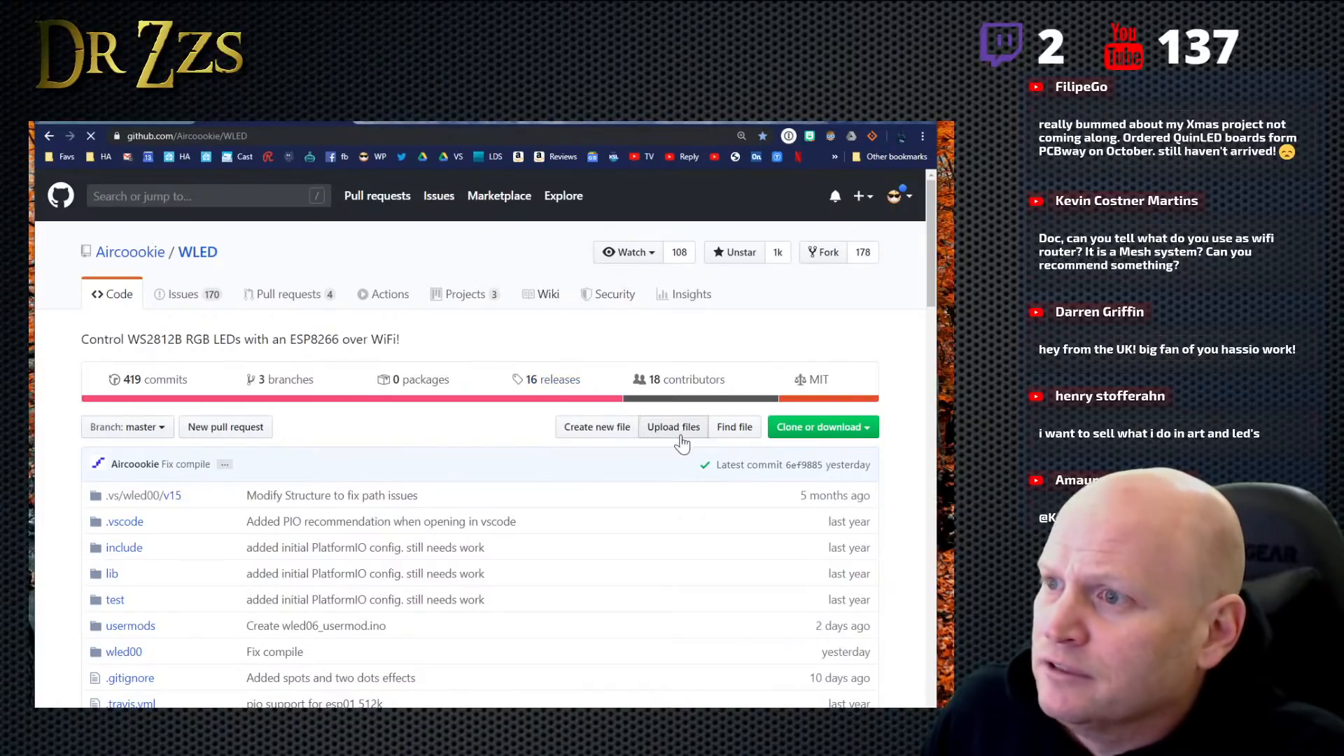
scroll(641, 466, "down", 3)
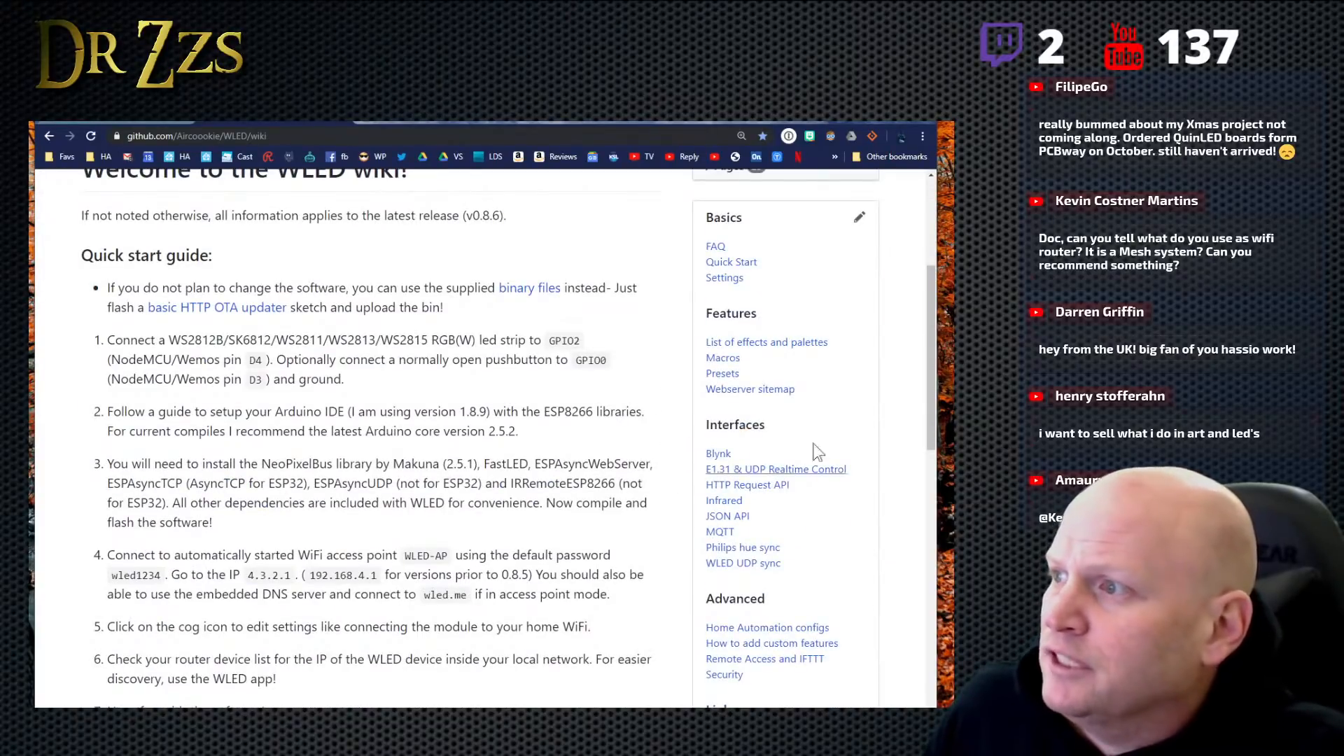
scroll(630, 459, "up", 3)
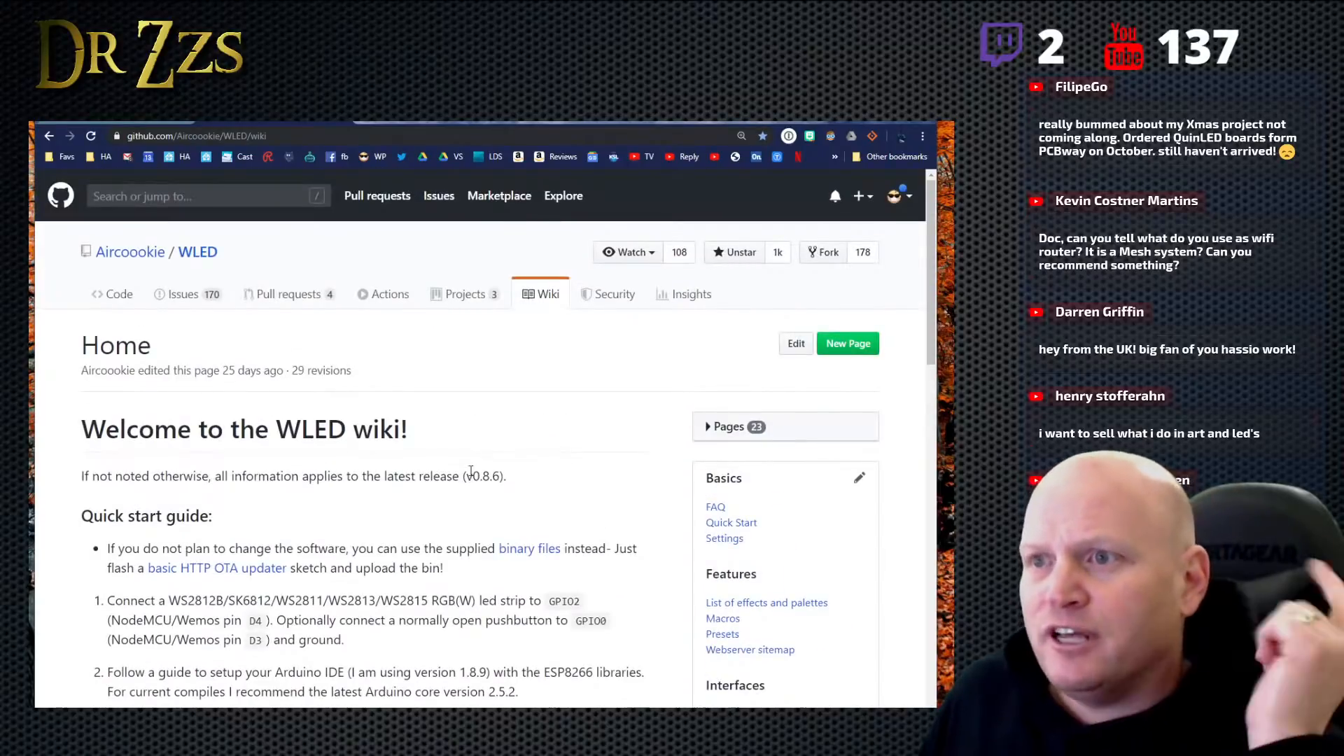
- Widen the browser window slightly, open the wiki's HTTP Request API page, and review its URL scheme and LED control parameters
left_click_drag(936, 318, 951, 318)
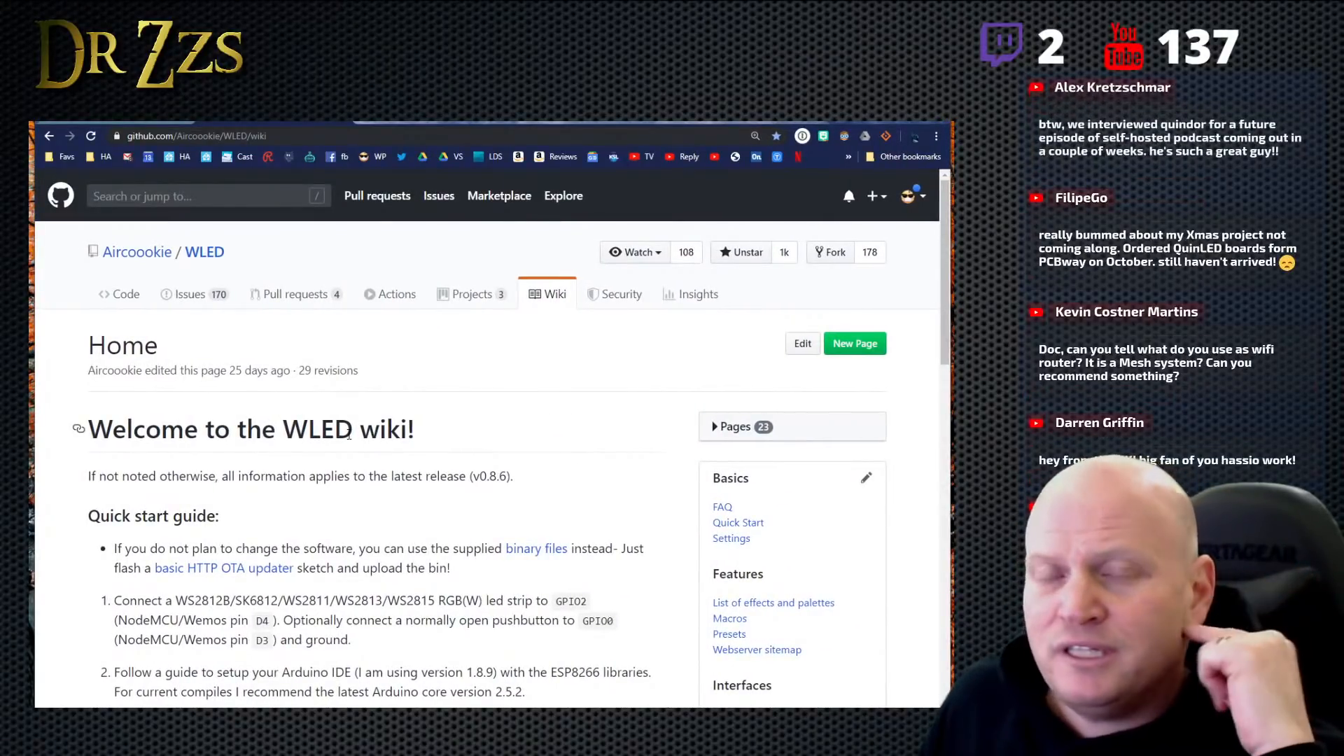
scroll(574, 452, "down", 3)
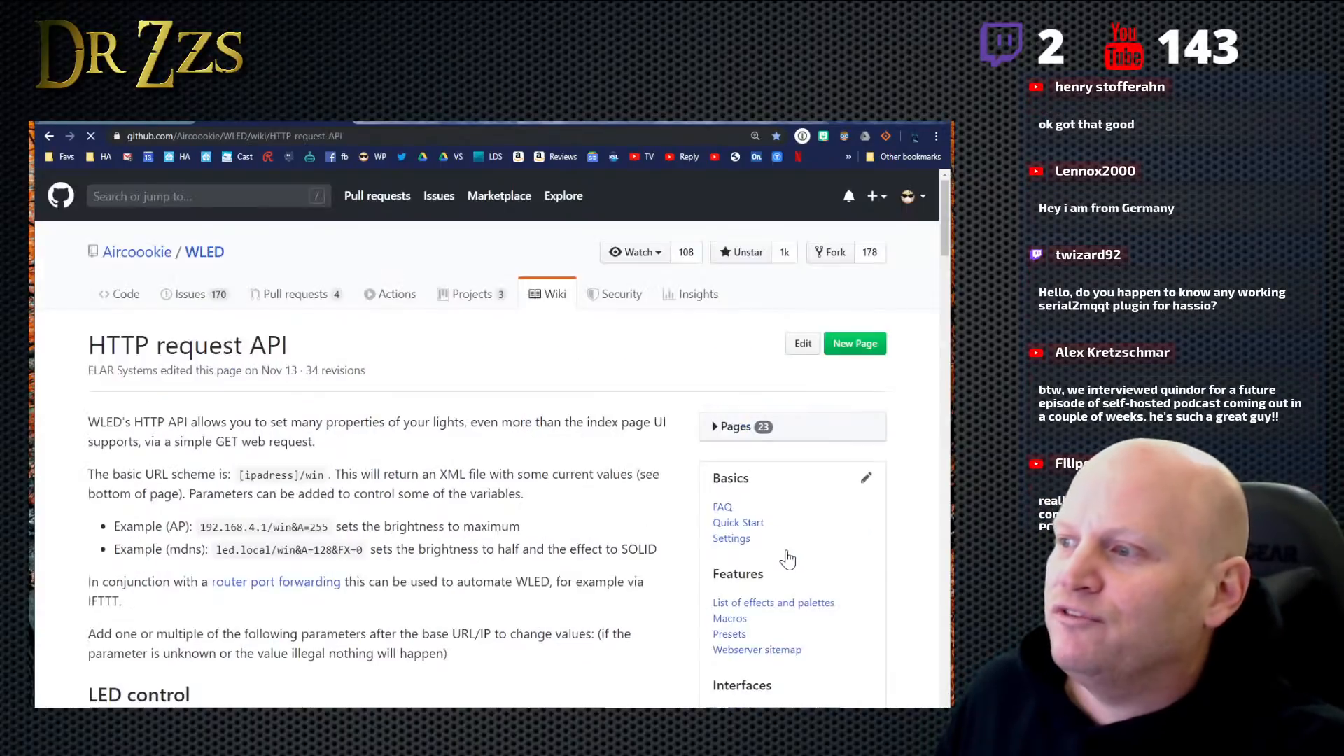
scroll(452, 520, "down", 2)
scroll(452, 520, "up", 1)
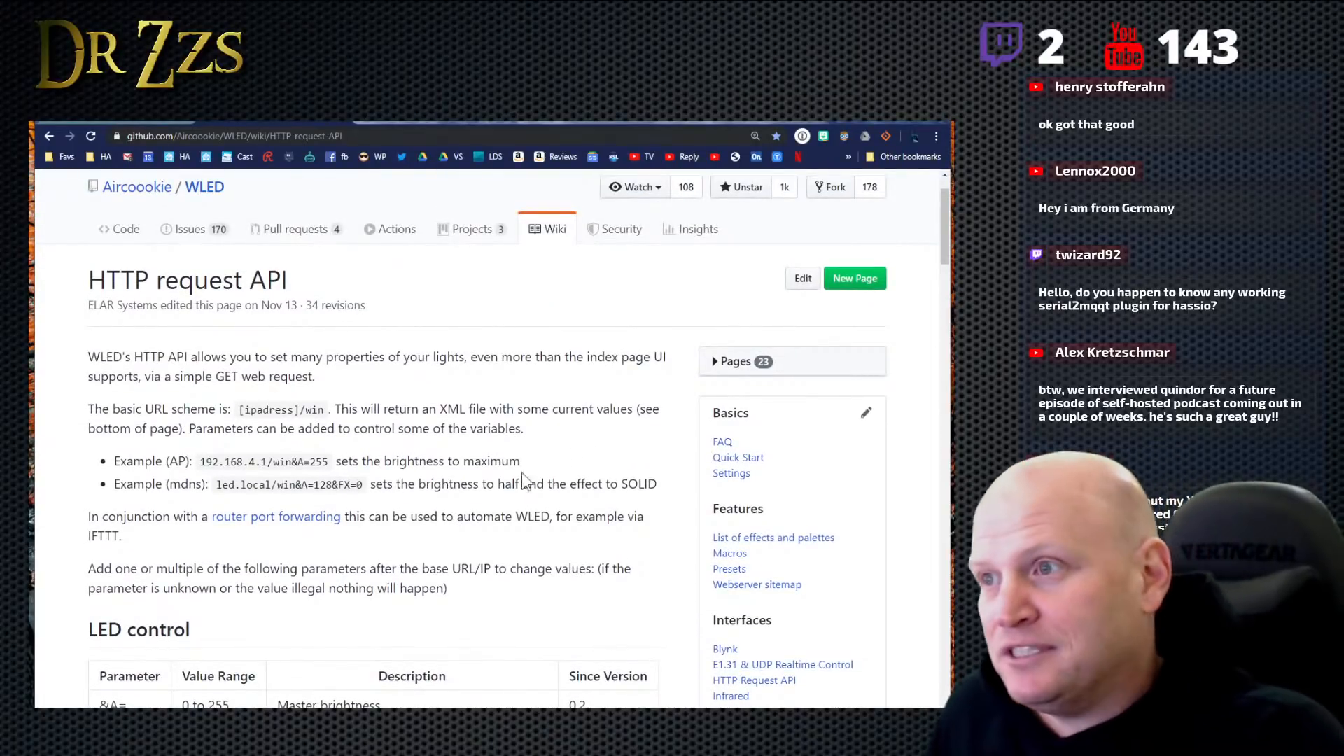
scroll(451, 536, "down", 1)
scroll(415, 523, "down", 3)
scroll(399, 321, "up", 4)
- Copy the HTTP request API page's web address and share it in the livestream chat
left_click(319, 136)
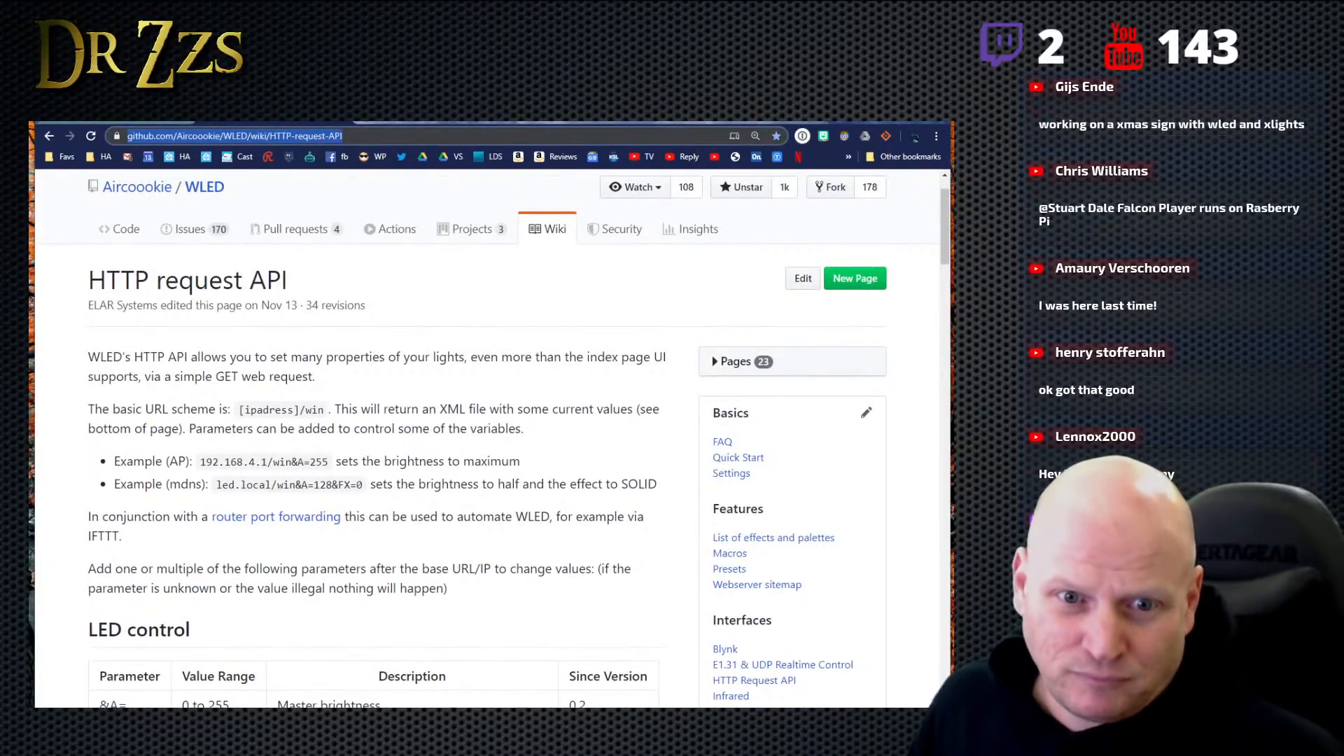
key("alt+Tab")
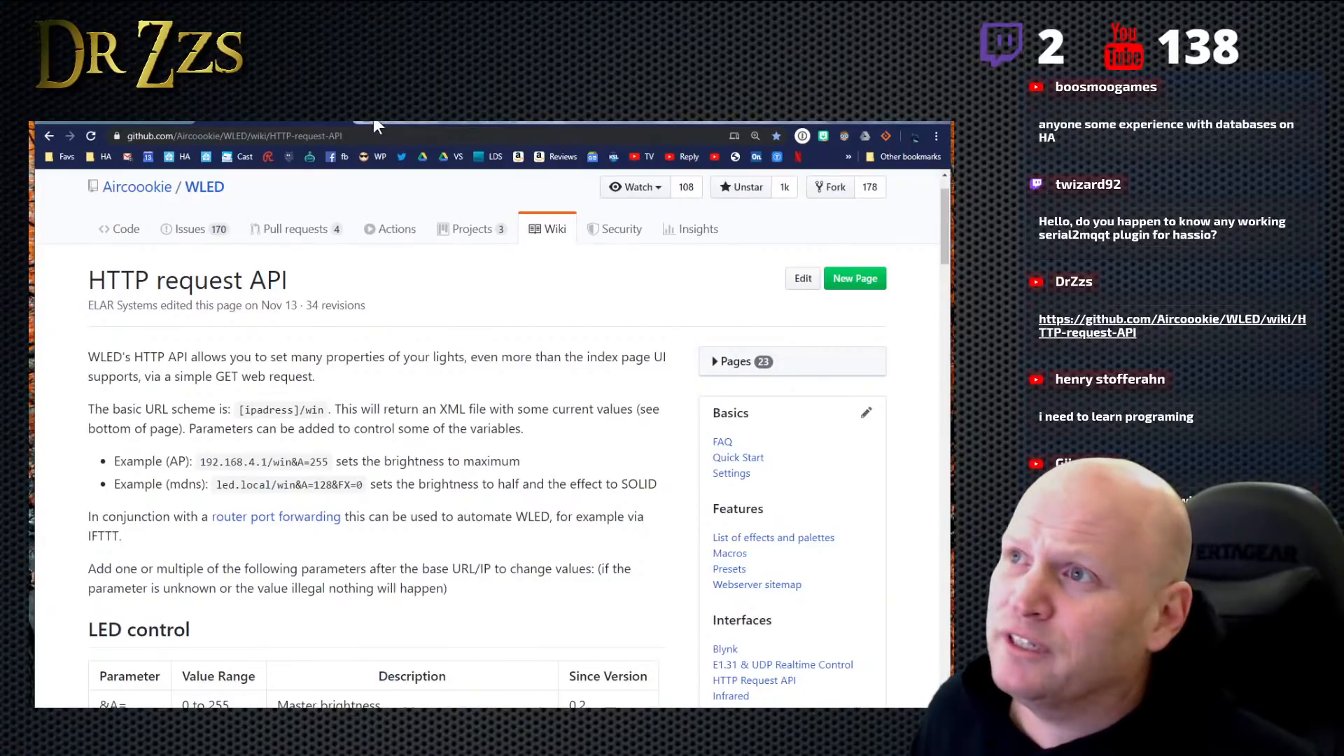
- Search the web for "home-assistant.io serial to mqtt" in a new browser tab and look through the results
key("ctrl+t")
type("ho")
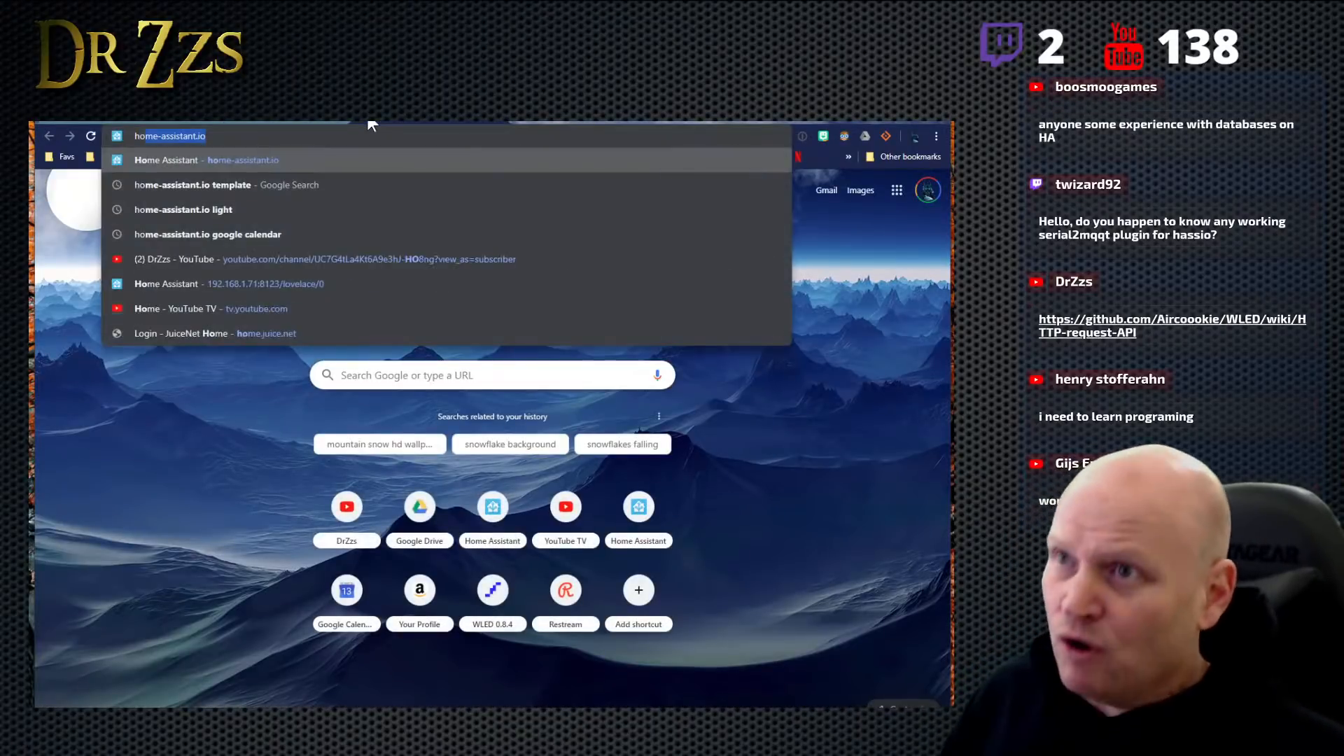
type("me-assistant.io ")
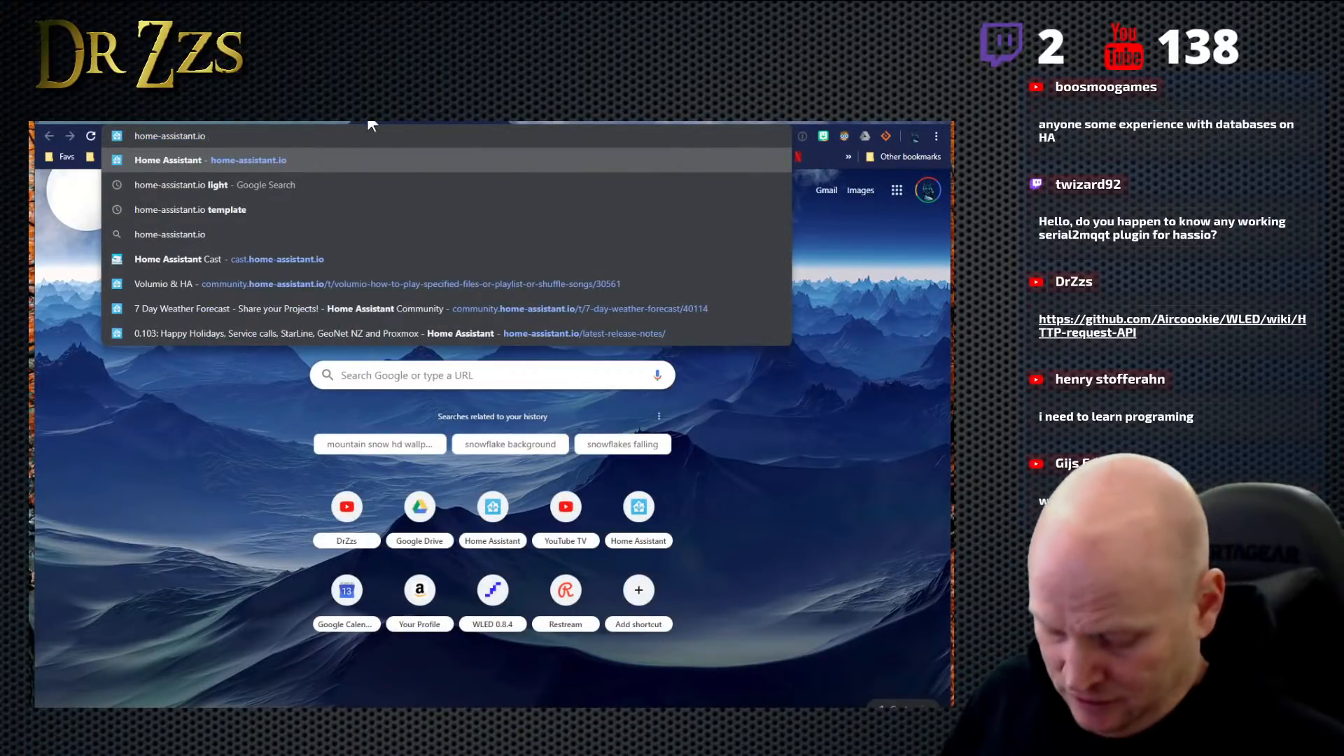
type("serial to mw\\")
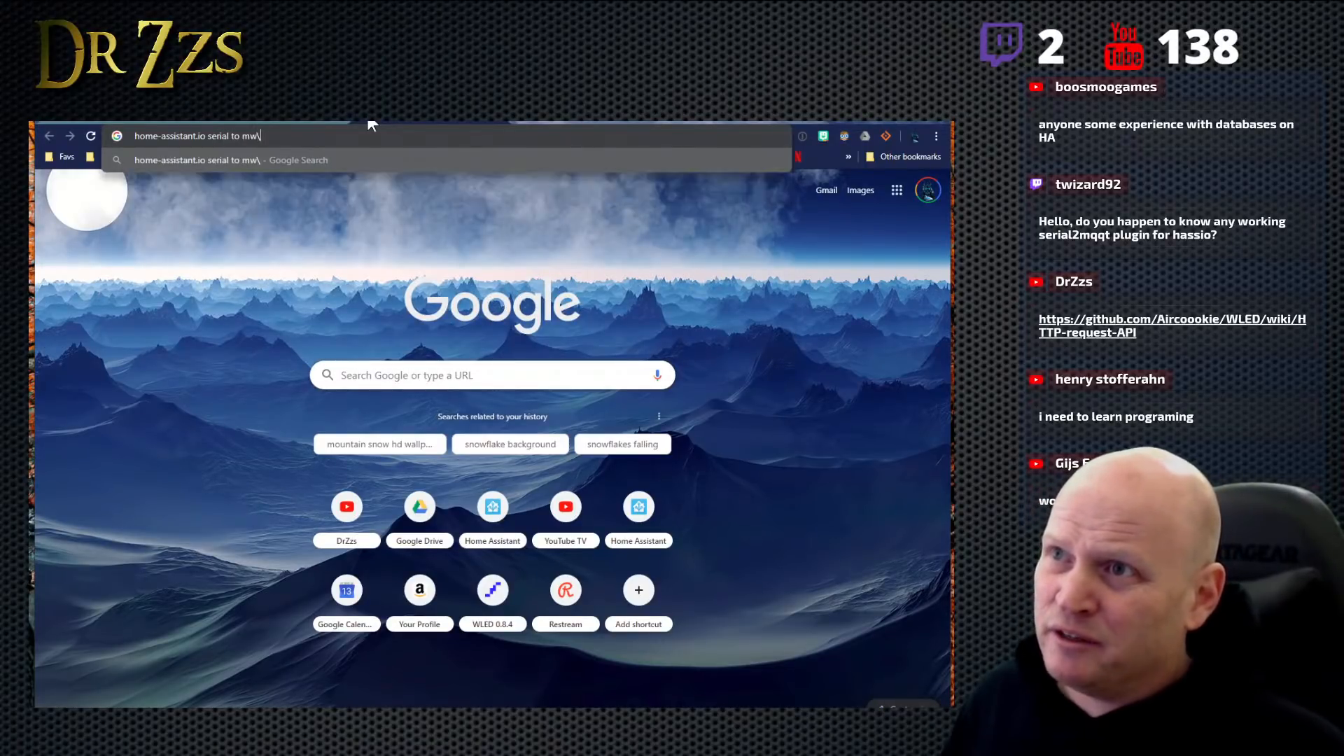
key("BackSpace")
key("BackSpace")
type("qtt")
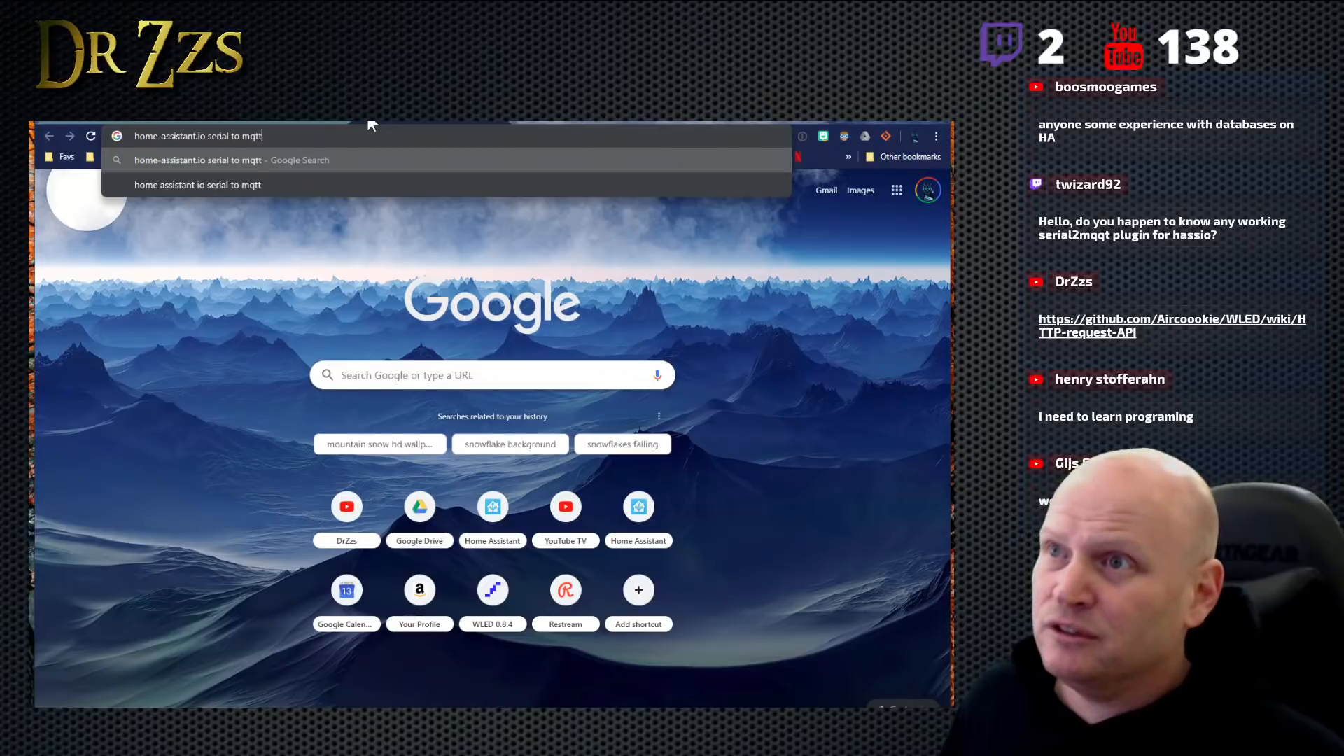
key("Return")
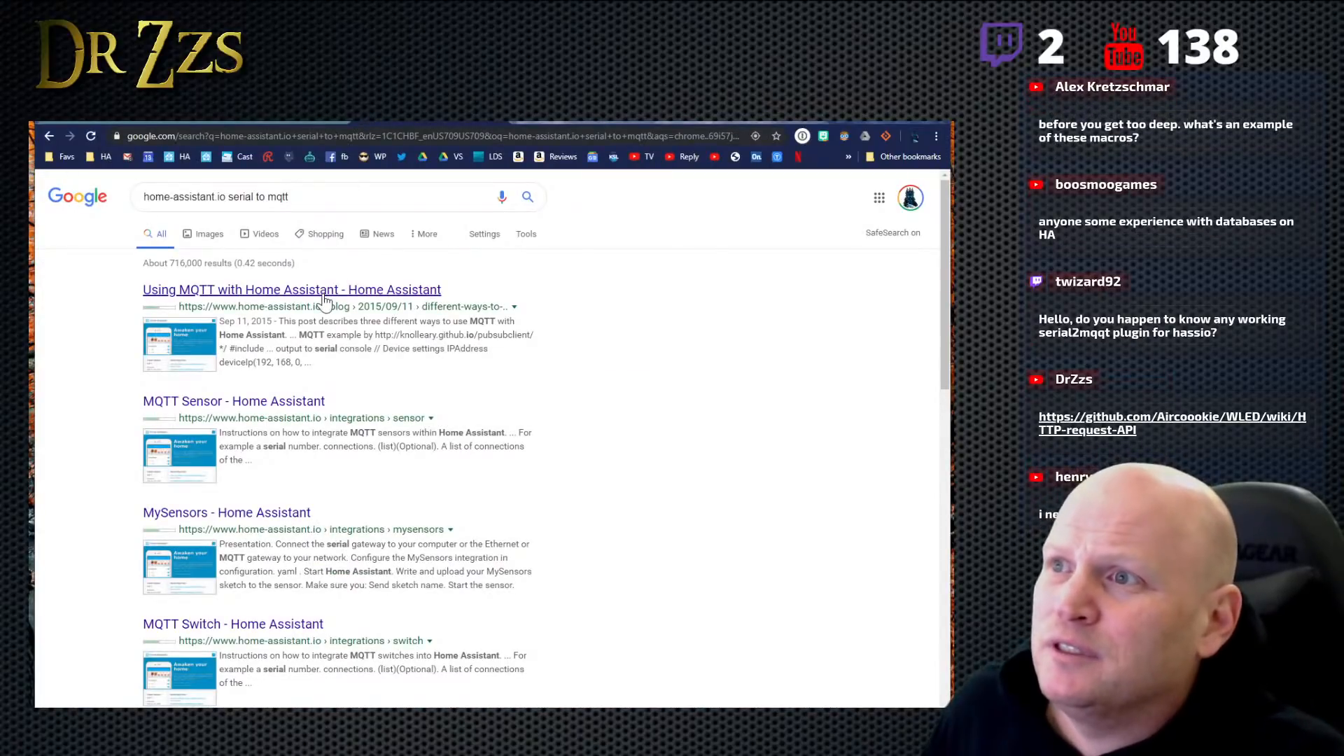
scroll(378, 393, "down", 3)
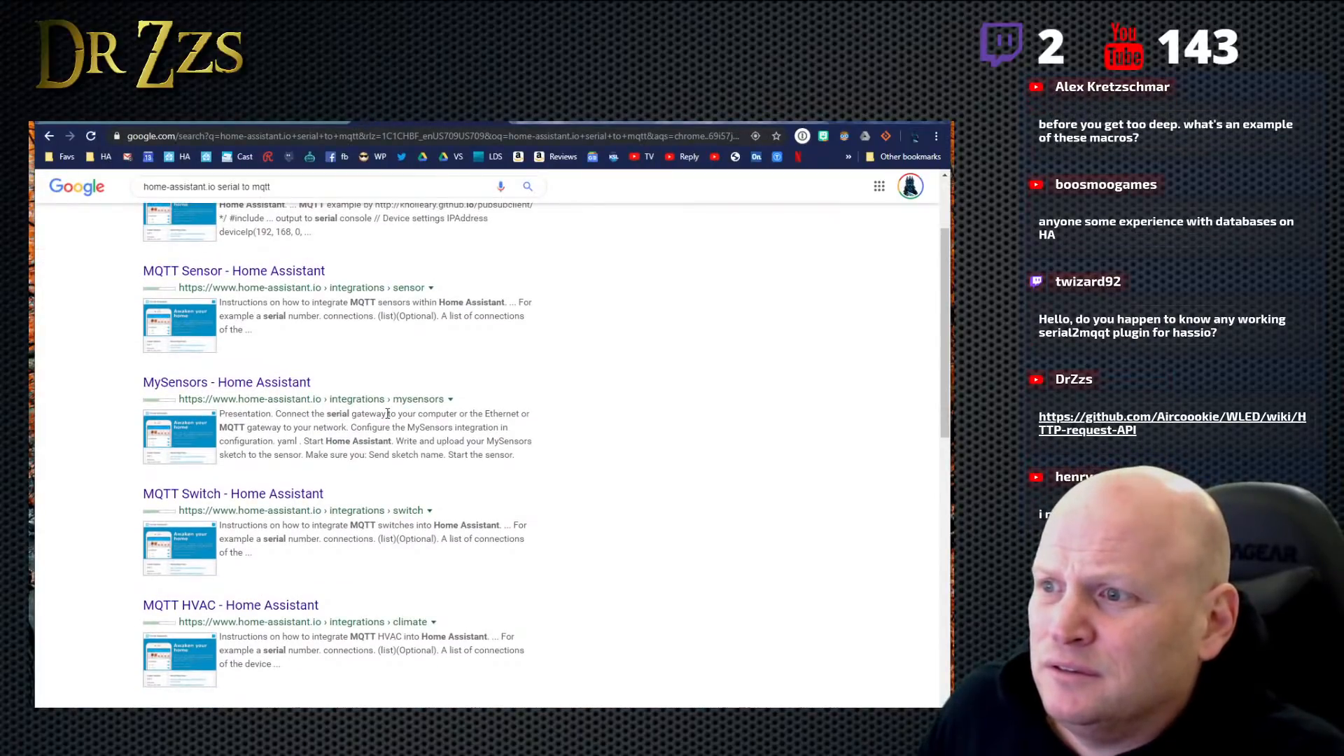
scroll(387, 413, "up", 3)
scroll(387, 414, "down", 5)
scroll(388, 414, "up", 5)
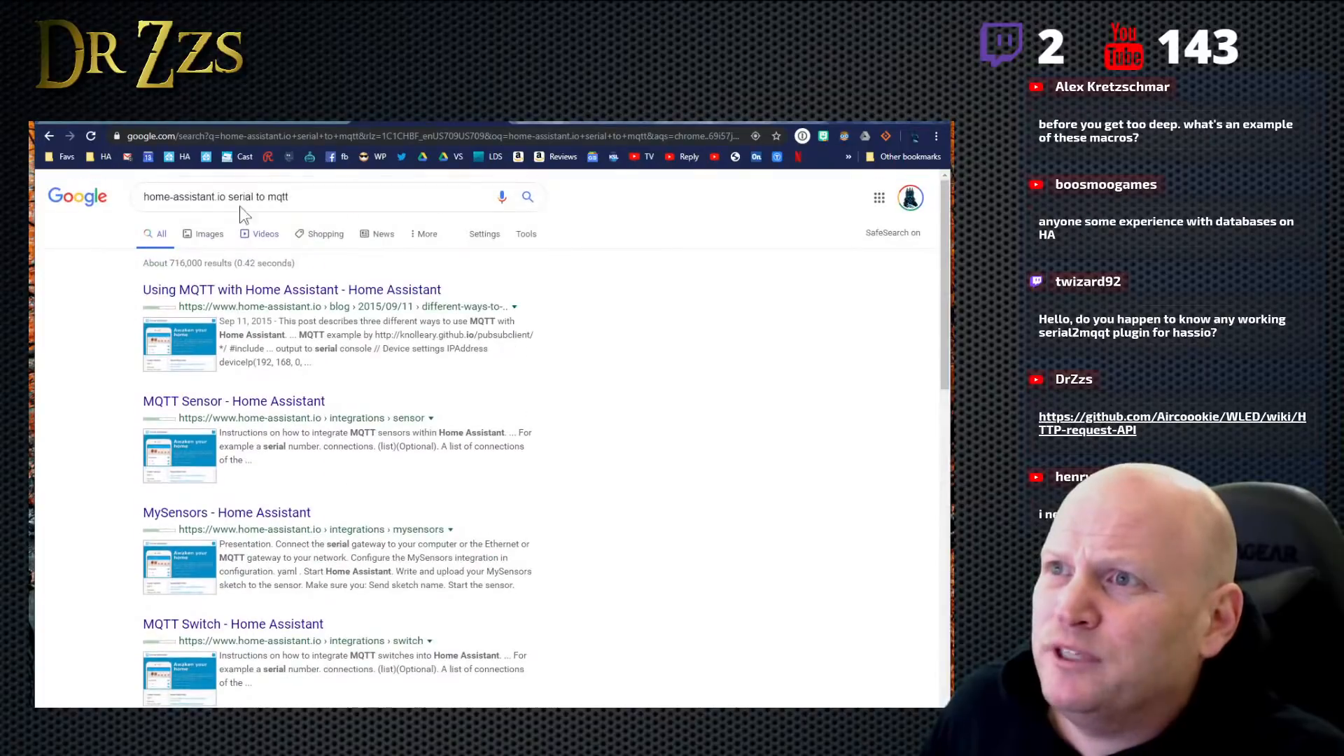
- Change the web search to "home-assistant.io serial input" and run it
left_click_drag(255, 197, 408, 204)
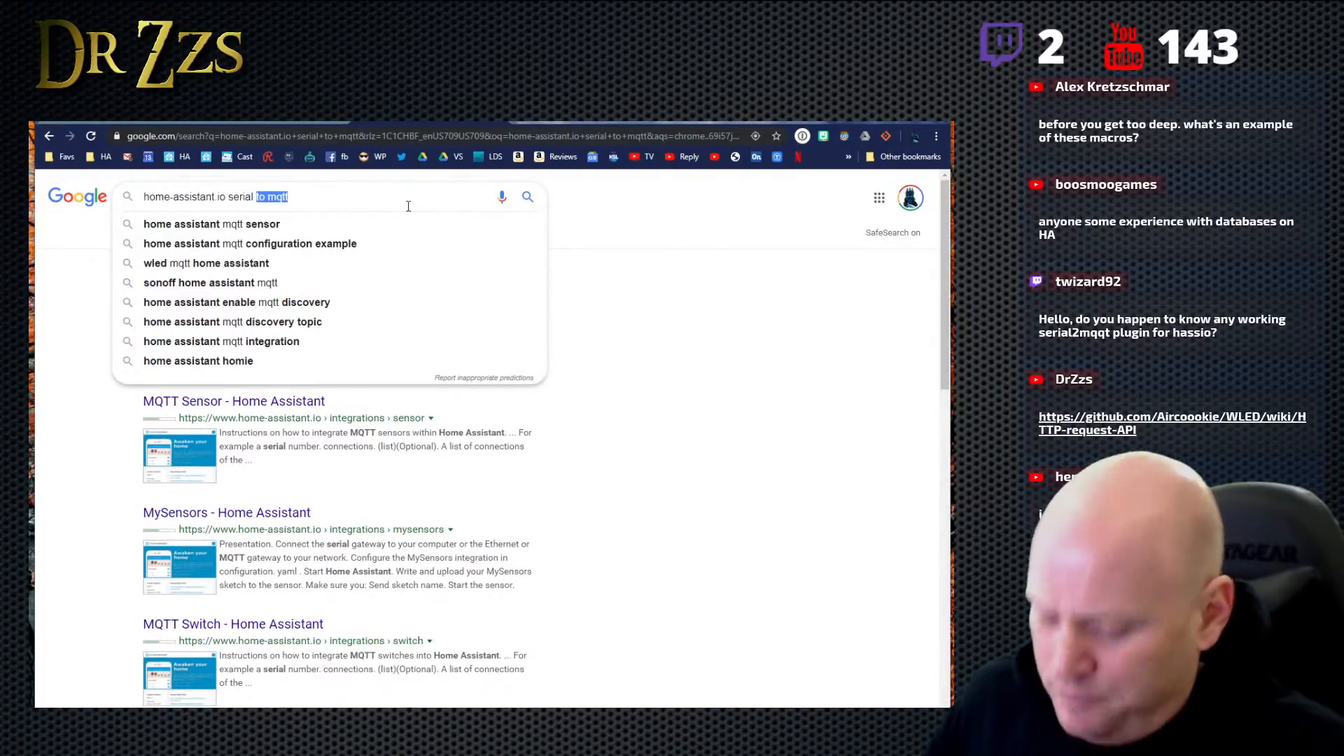
type("input")
key("Return")
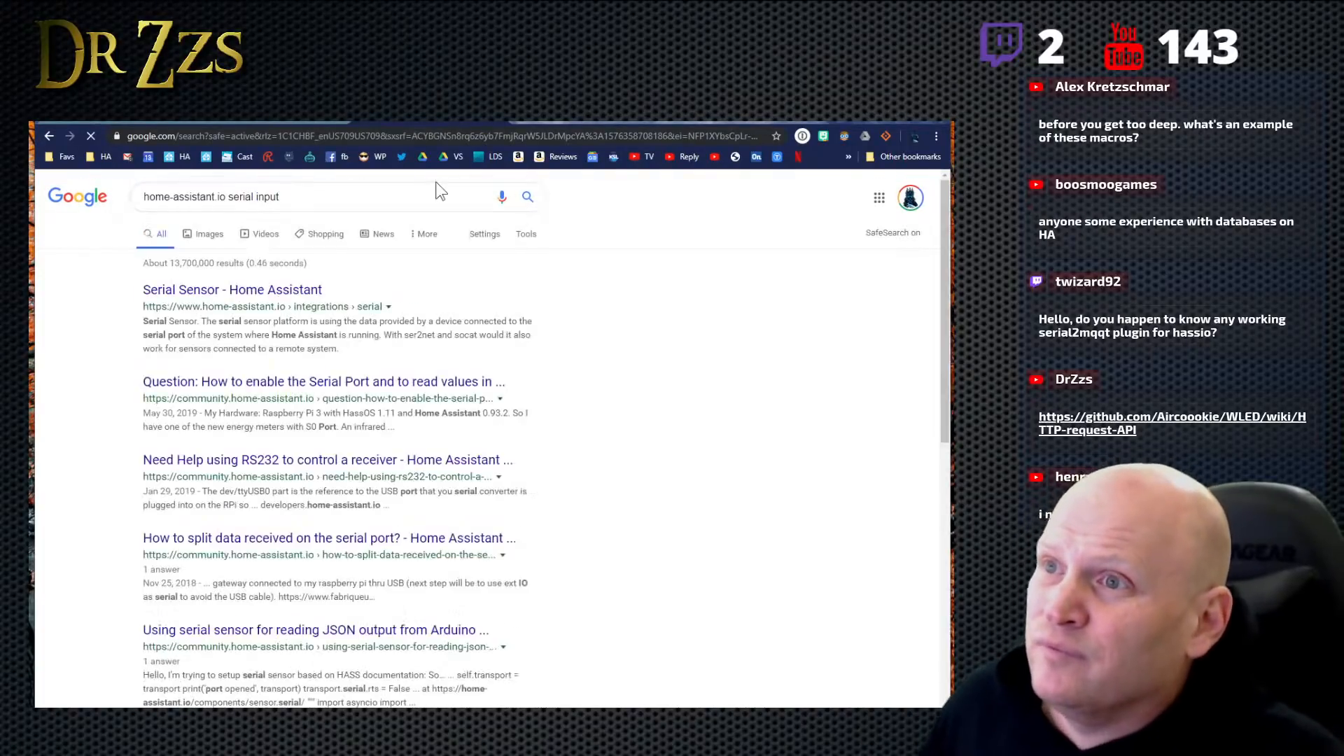
- Open Home Assistant's Serial Sensor integration page and review its configuration variables, Arduino sketch and multi-sensor text string example
left_click(266, 291)
scroll(214, 271, "down", 2)
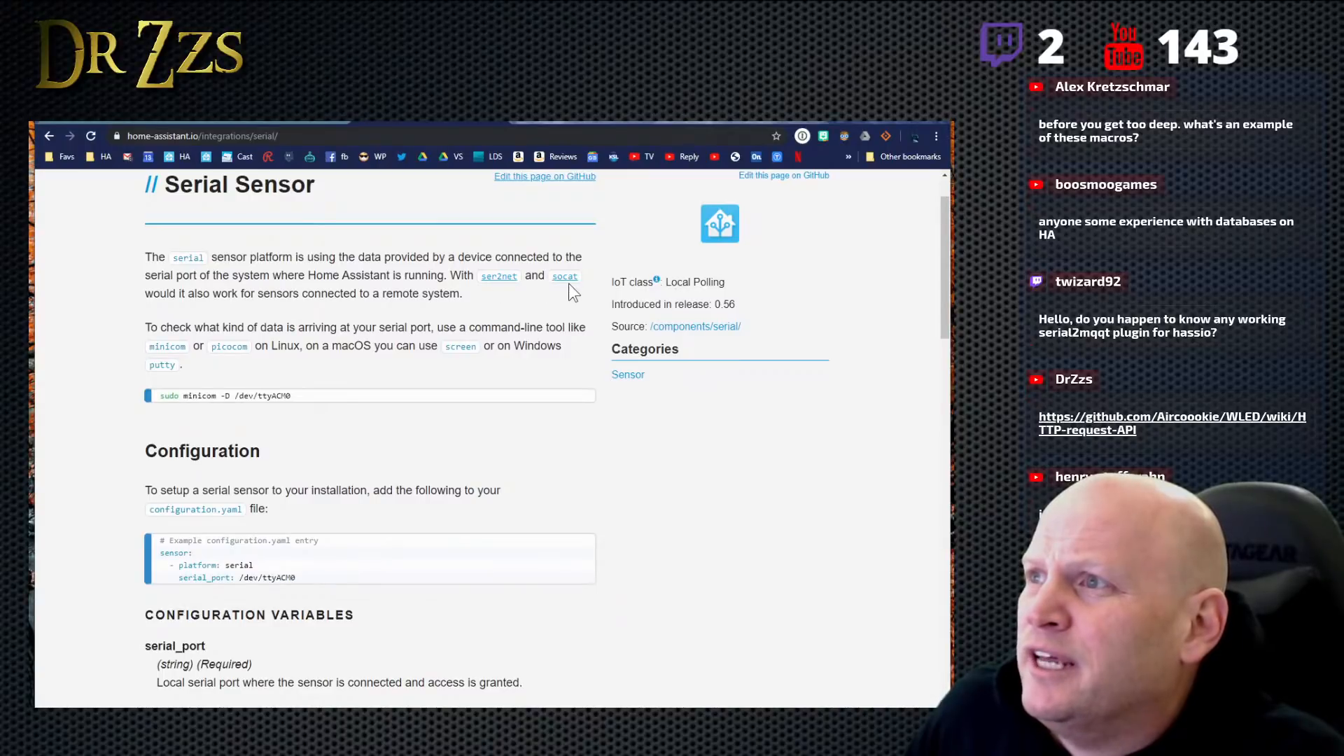
scroll(330, 329, "down", 9)
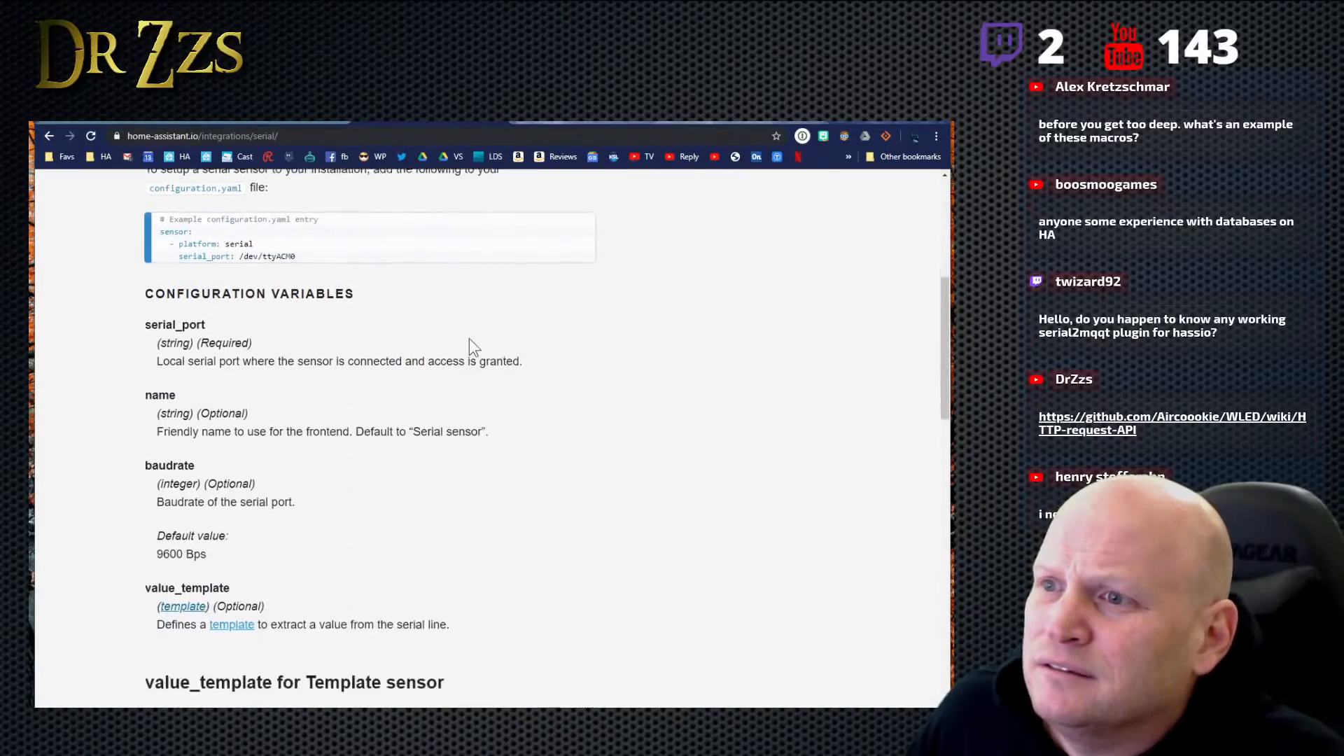
scroll(601, 368, "down", 5)
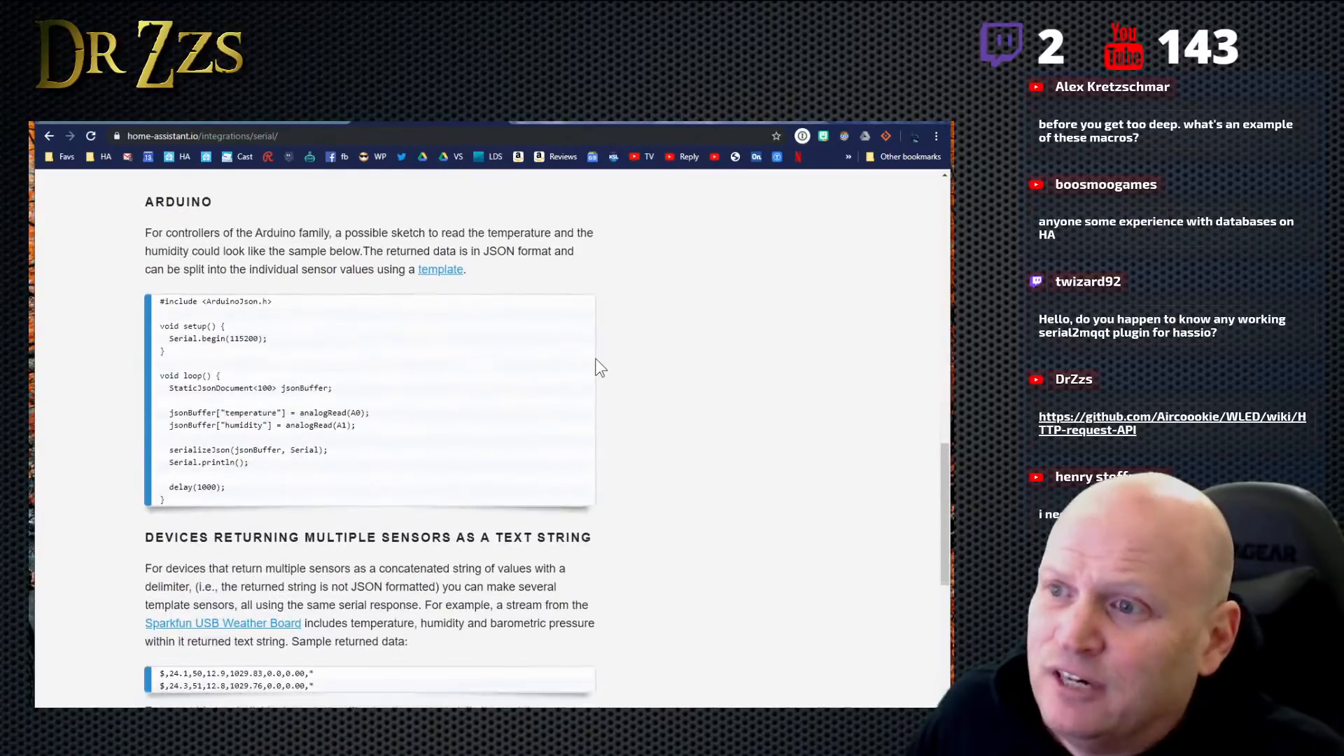
scroll(600, 367, "down", 8)
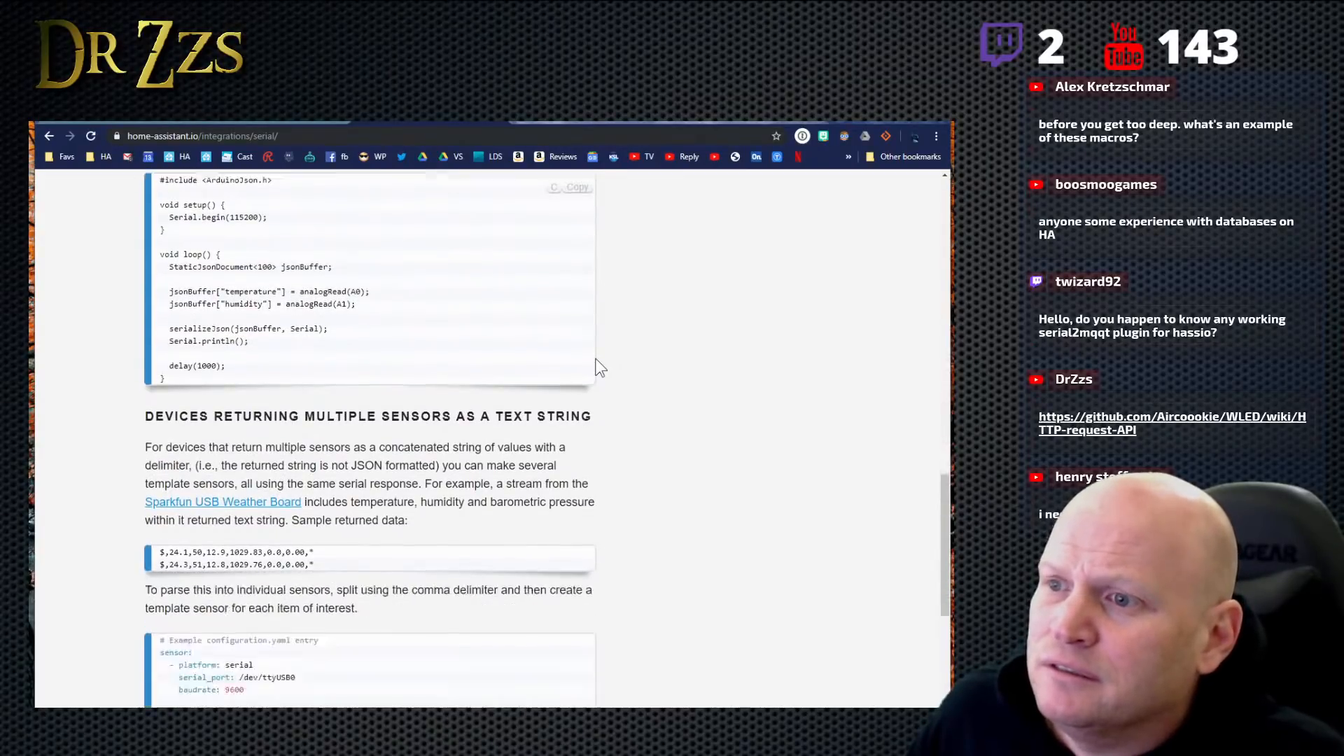
scroll(599, 357, "up", 20)
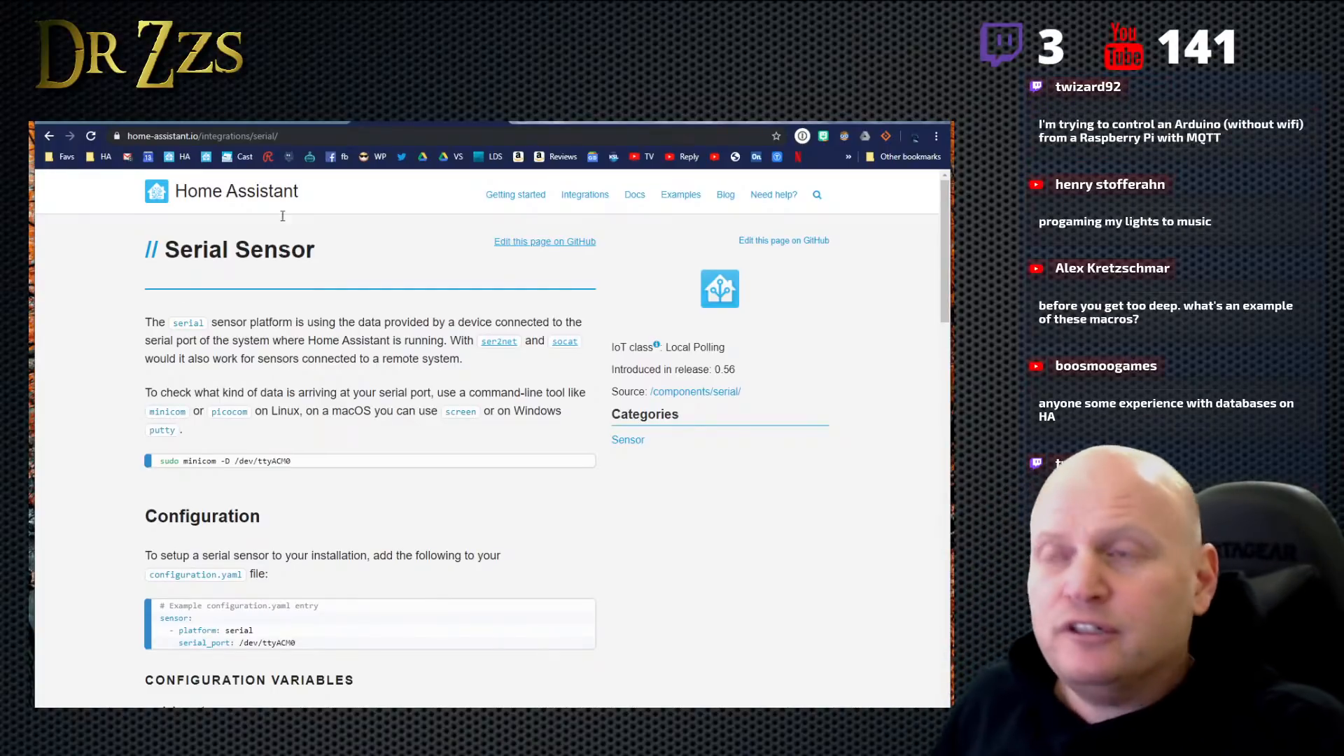
- Open the Office WLED controller's Time & Macros settings and show the Advanced Macros section
left_click(261, 122)
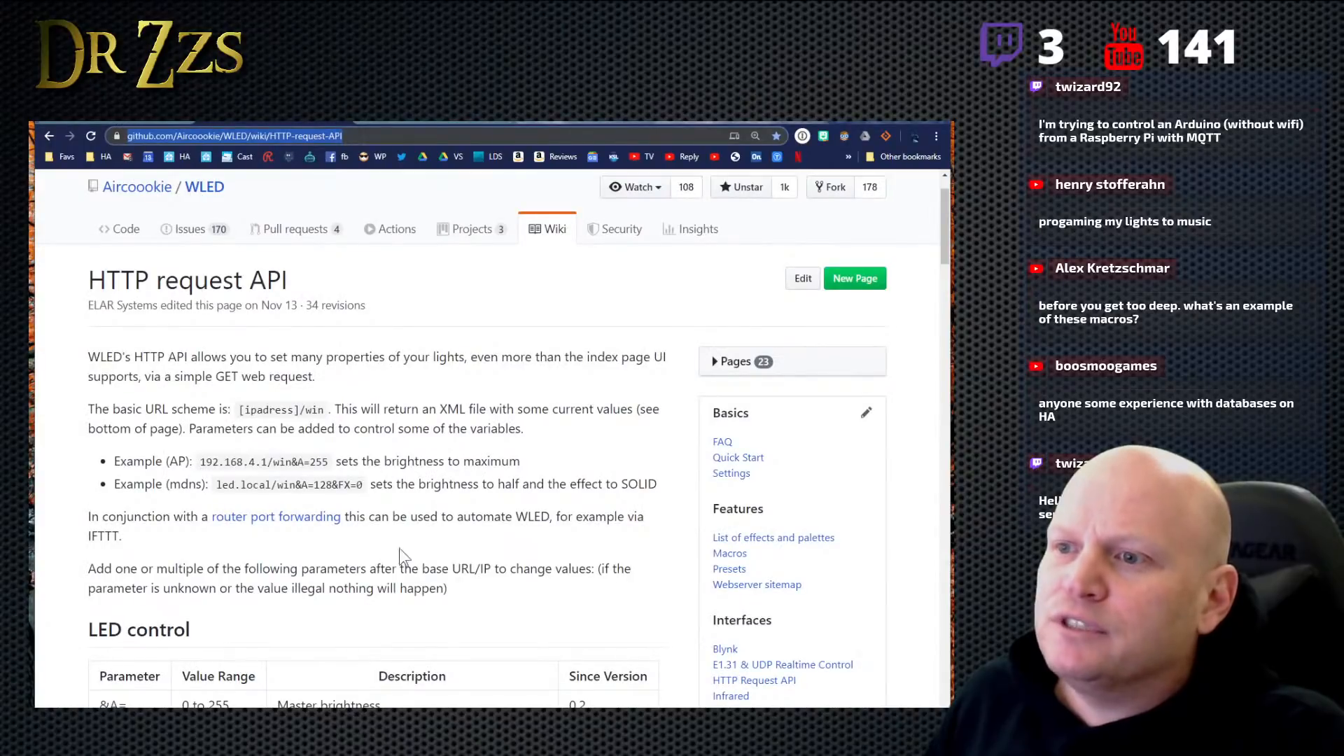
scroll(364, 484, "down", 5)
left_click(110, 123)
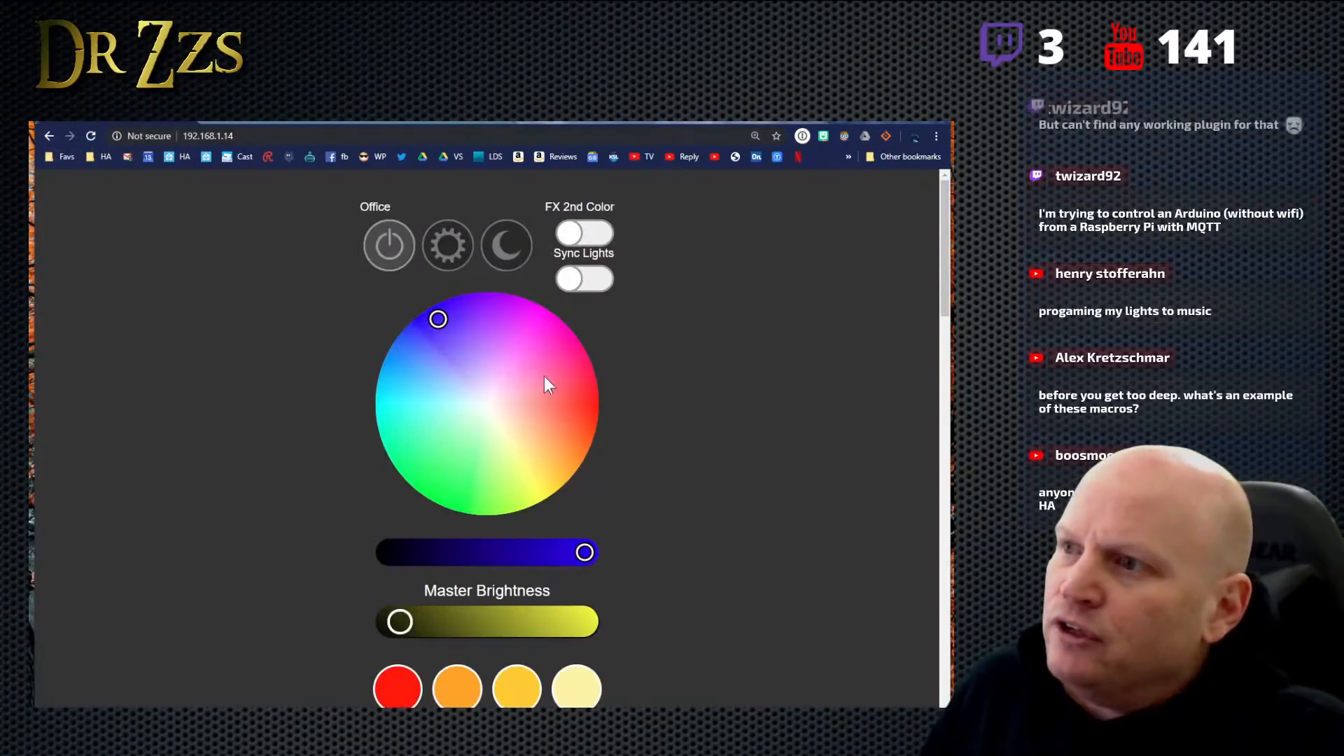
left_click(443, 247)
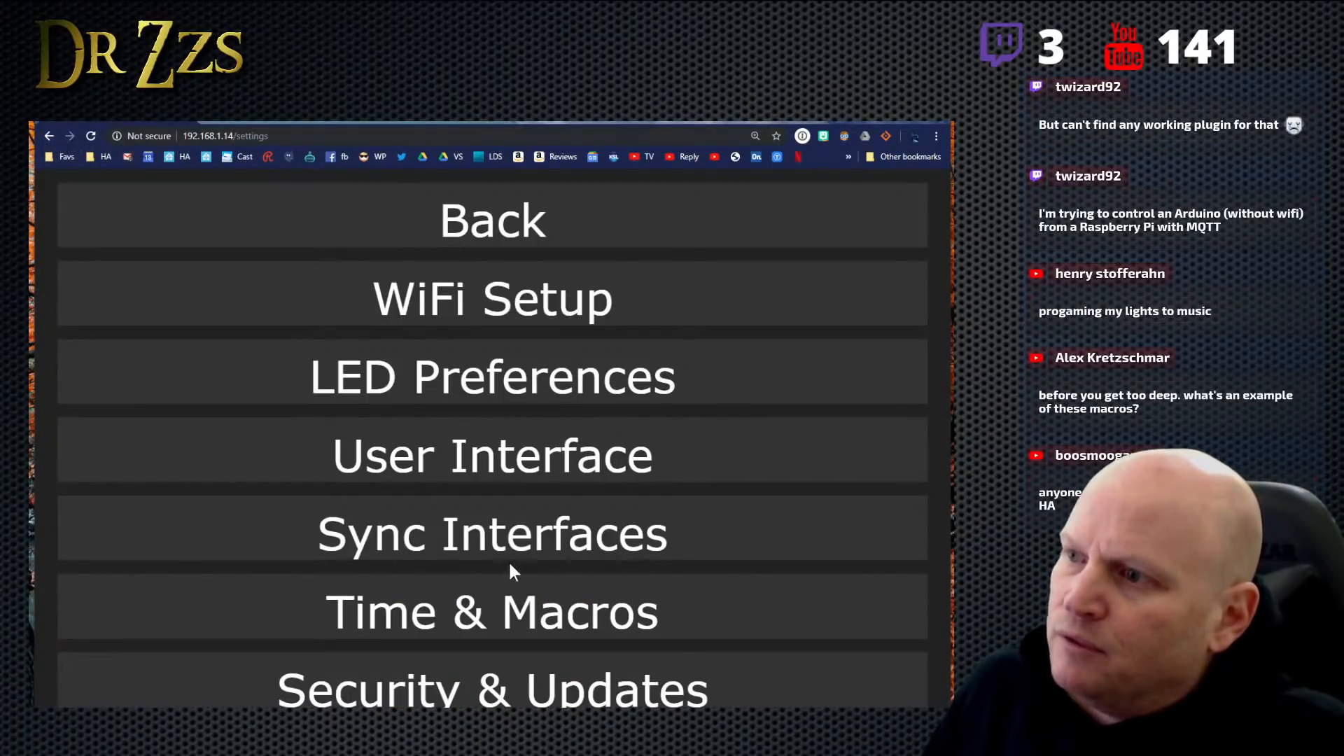
left_click(489, 608)
scroll(698, 405, "down", 10)
scroll(709, 422, "up", 3)
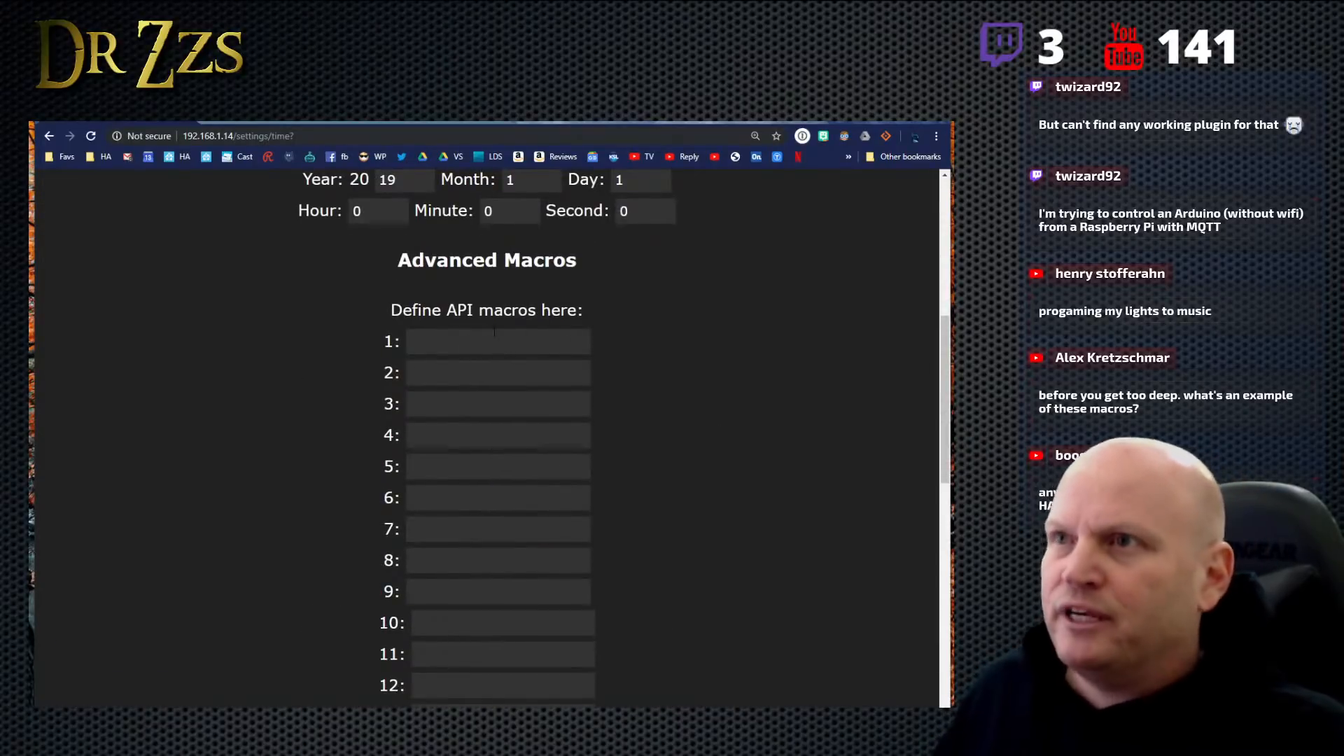
scroll(503, 353, "up", 3)
scroll(503, 352, "down", 3)
- Review the LED control and Advanced parameters on the WLED HTTP request API page, highlighting the T= parameter and its ampersand
left_click(262, 112)
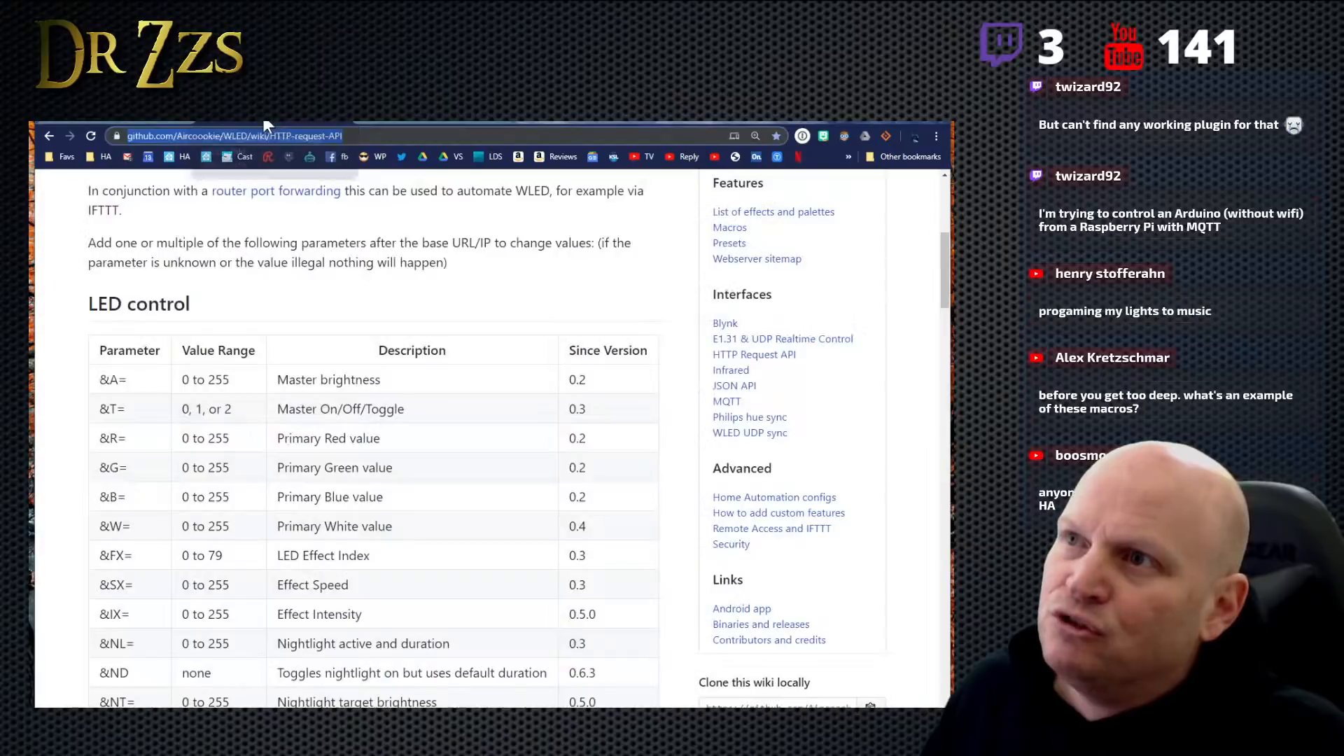
scroll(186, 532, "down", 6)
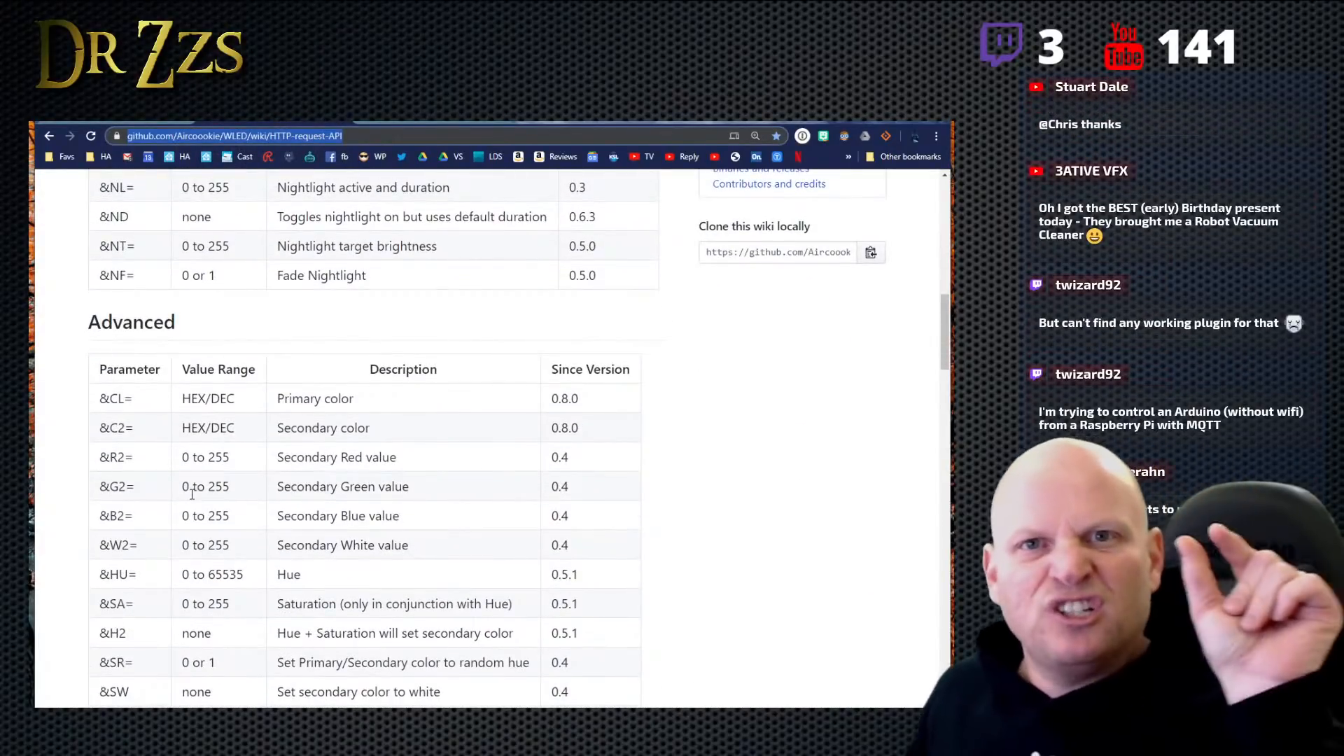
scroll(199, 490, "up", 1)
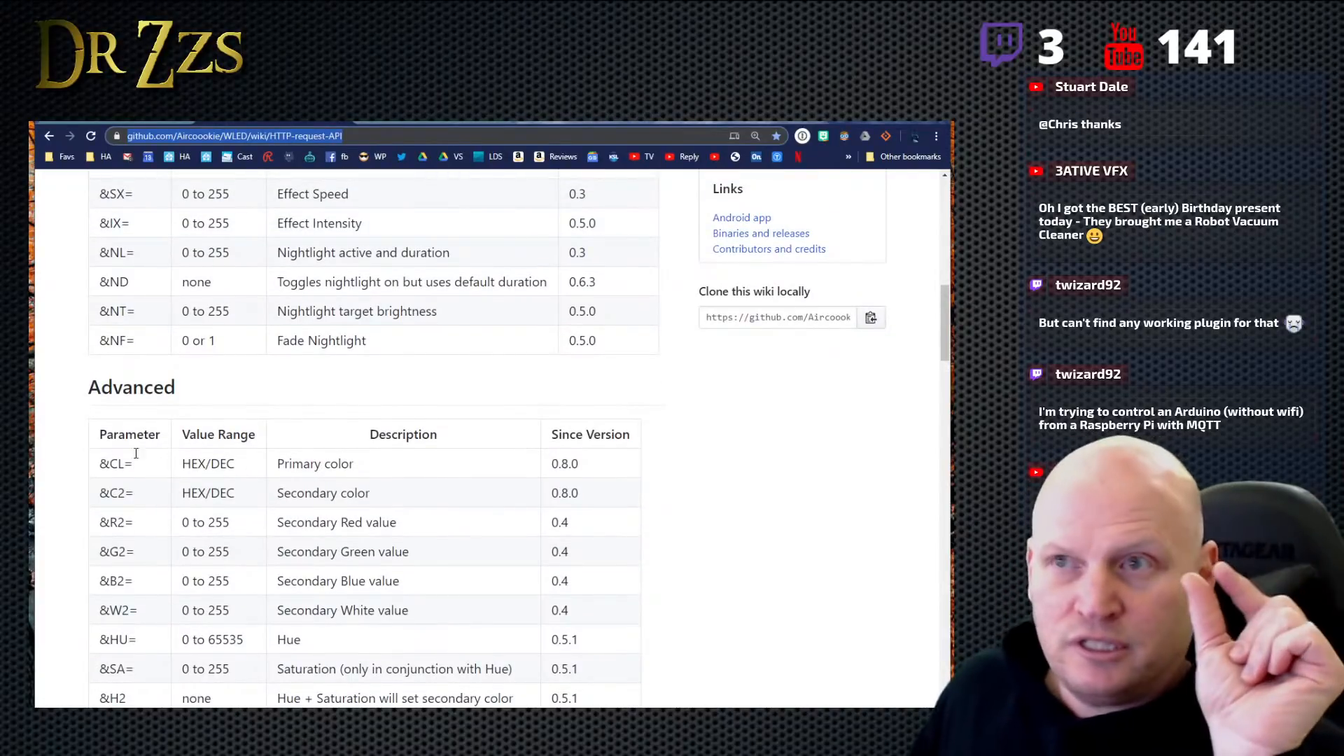
scroll(231, 438, "up", 3)
scroll(329, 308, "up", 1)
scroll(336, 329, "up", 2)
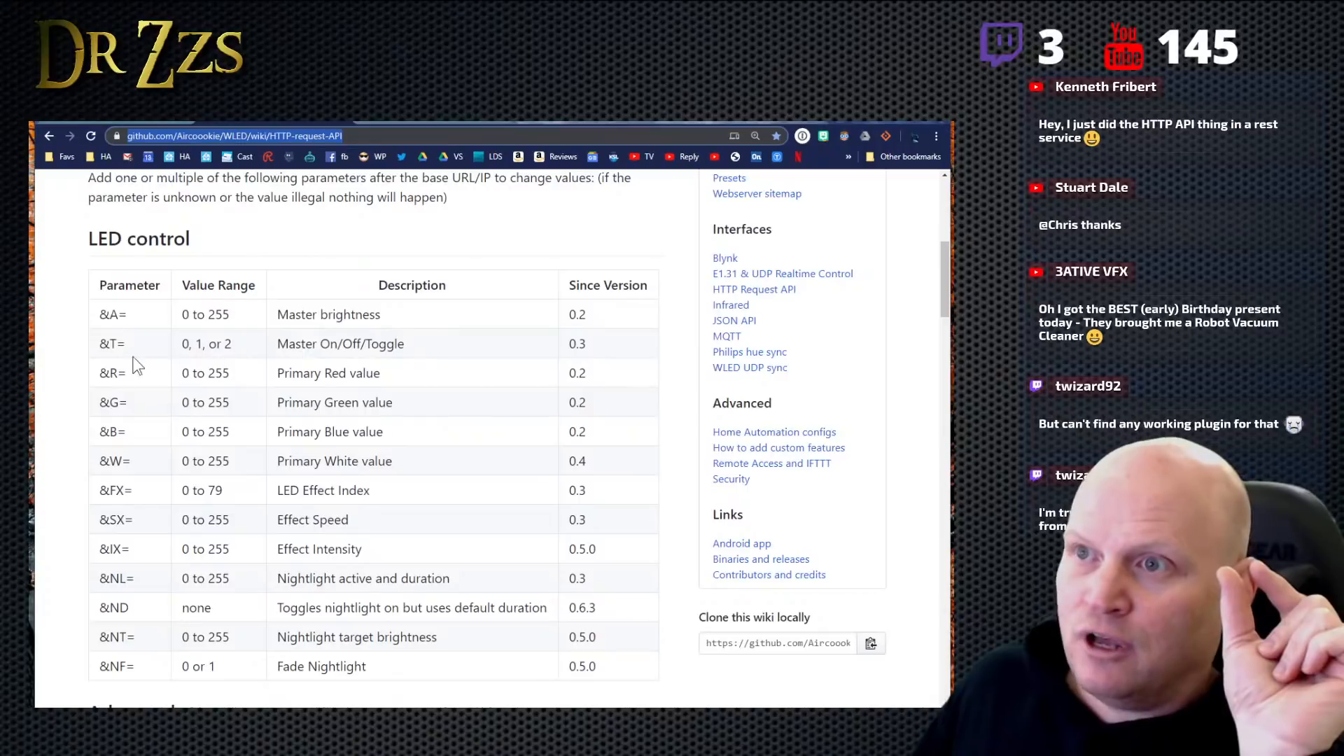
left_click_drag(111, 343, 140, 349)
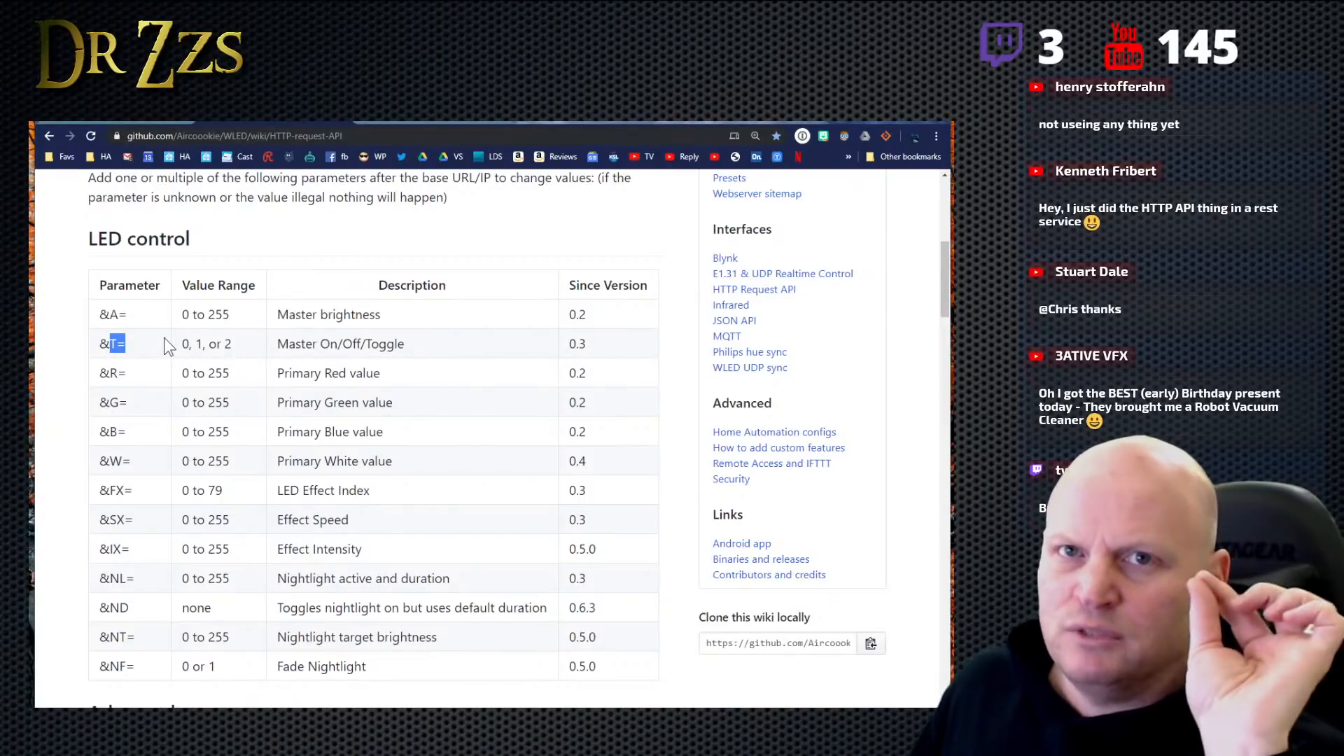
left_click_drag(105, 342, 99, 343)
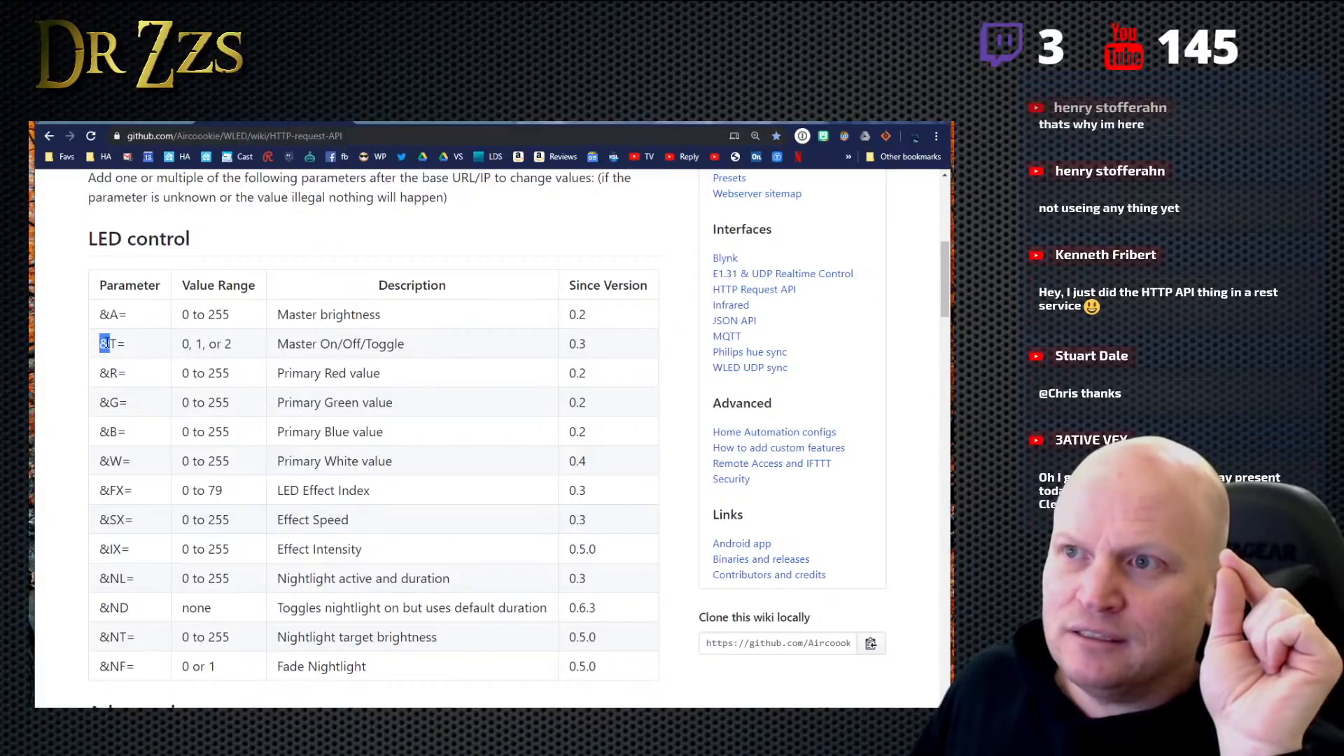
- Start API macro 1 in the WLED time settings with the toggle command "T=2&"
left_click(412, 120)
left_click(435, 343)
type("T")
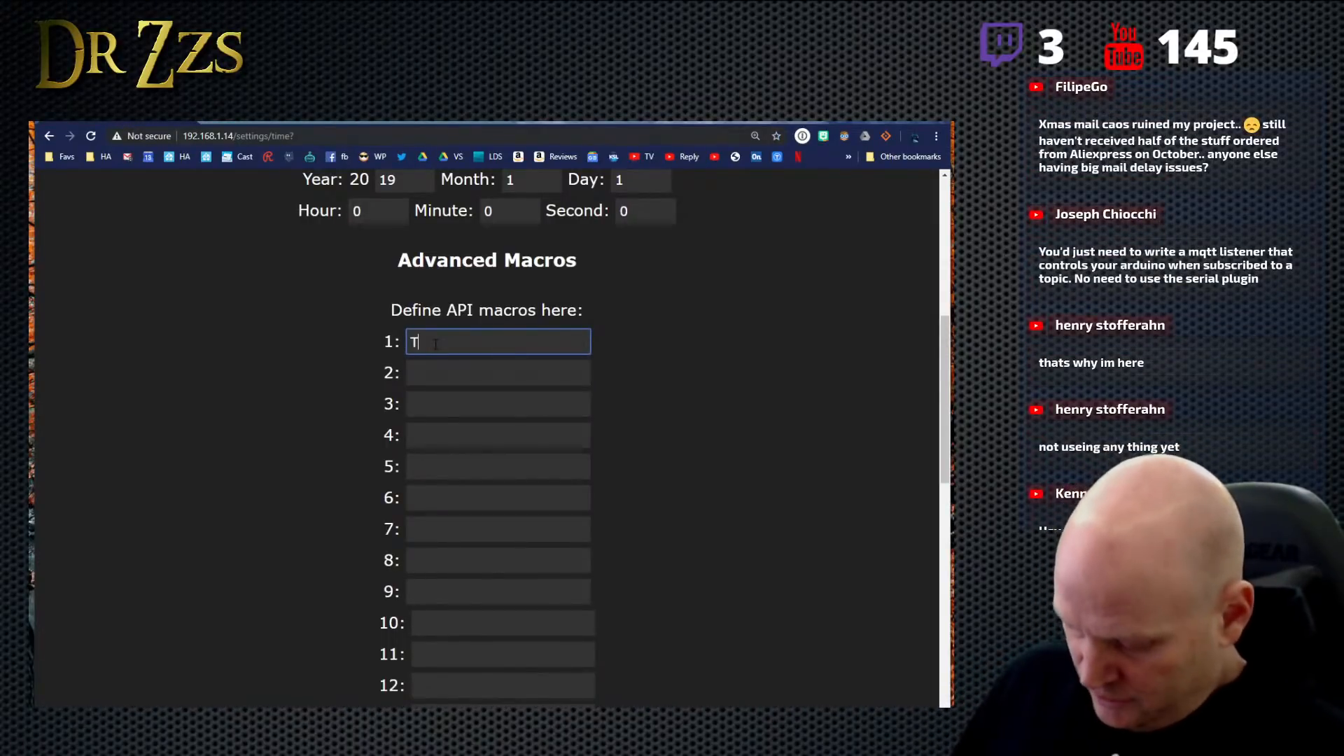
type("=")
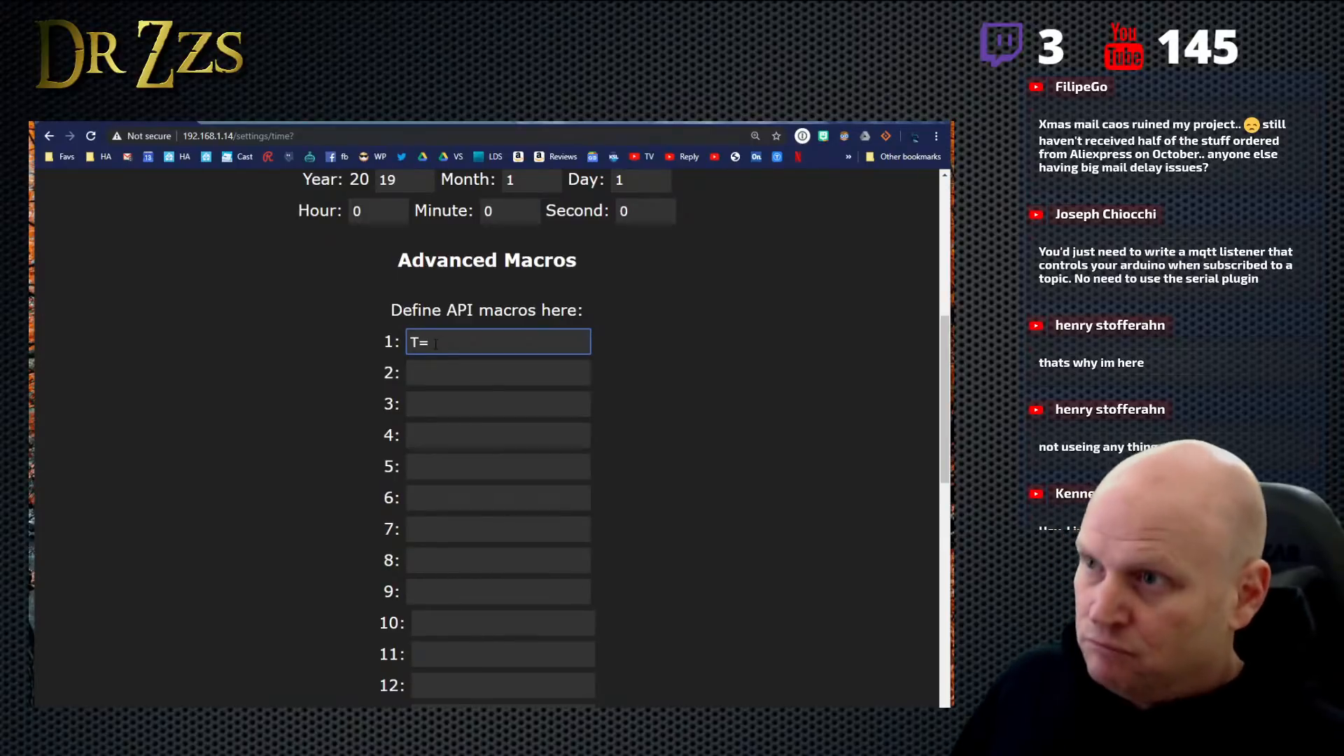
type("2")
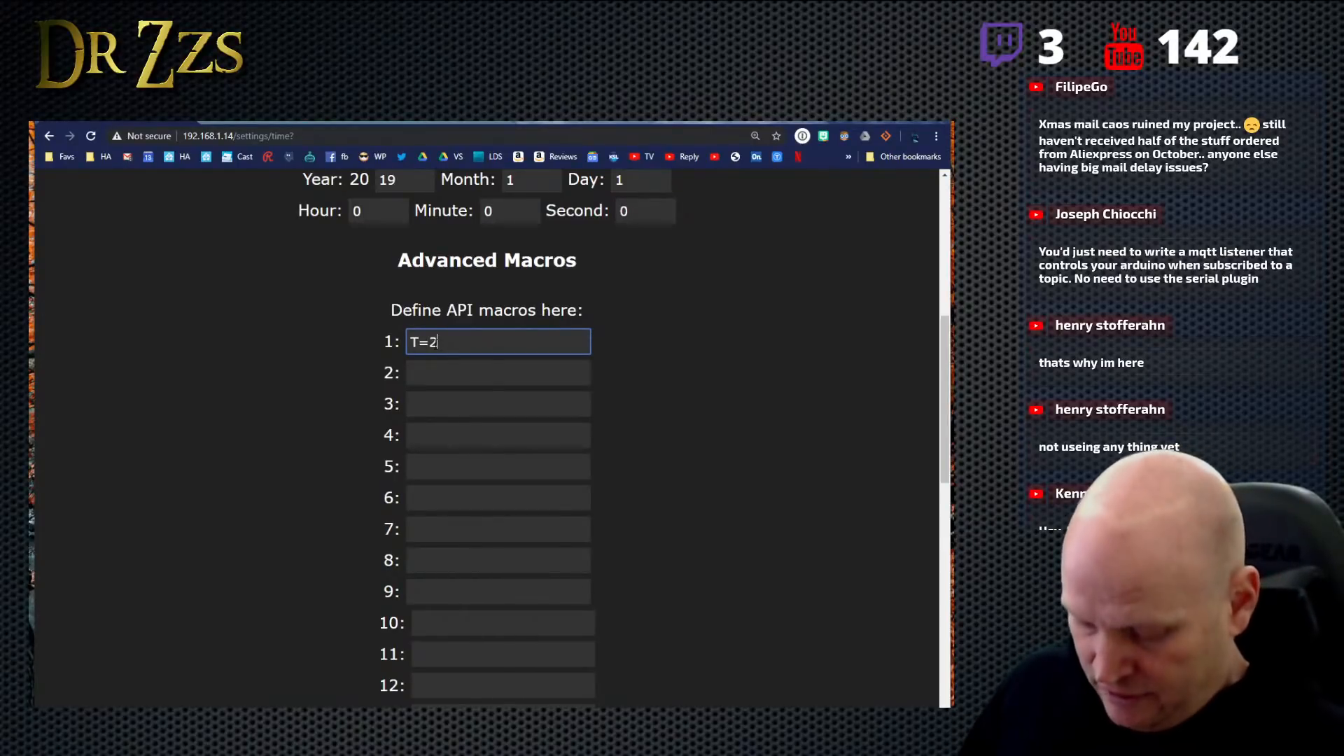
type("&")
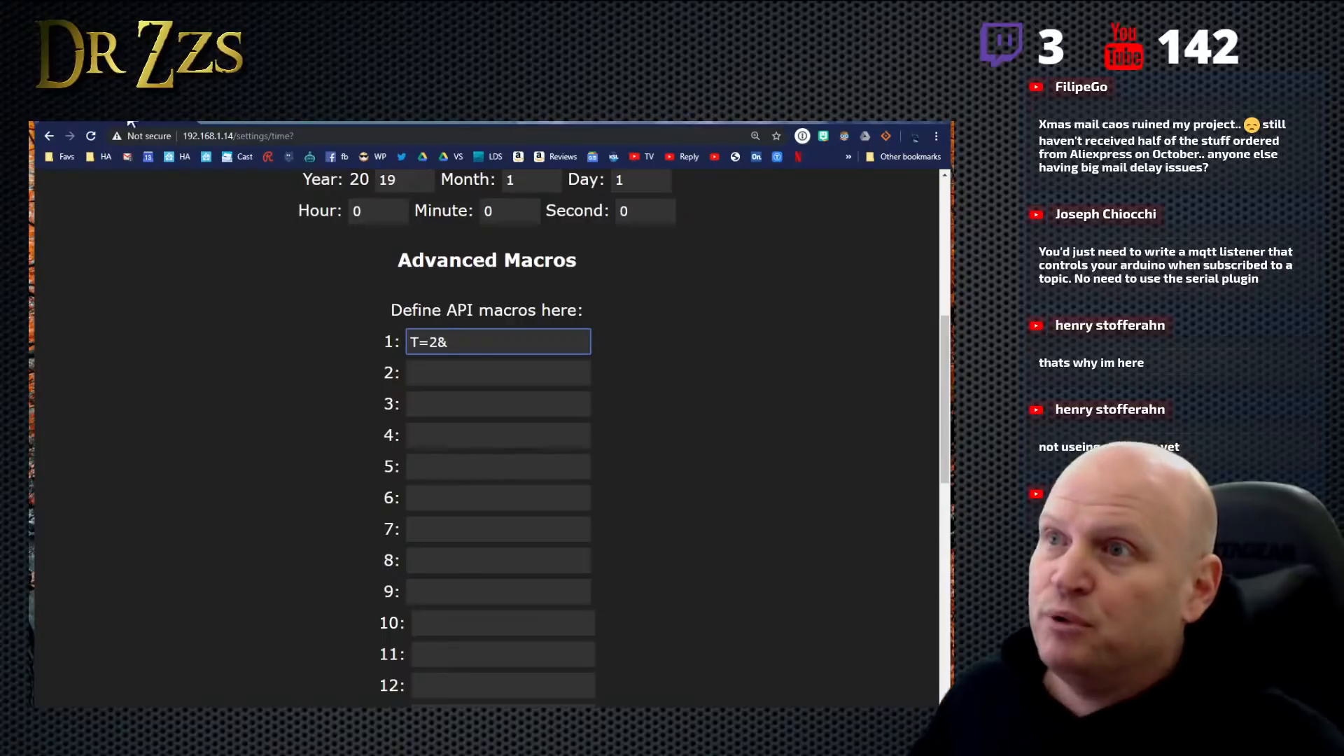
- Consult the API parameter list and append the primary red value "R=124&" to macro 1
left_click(279, 123)
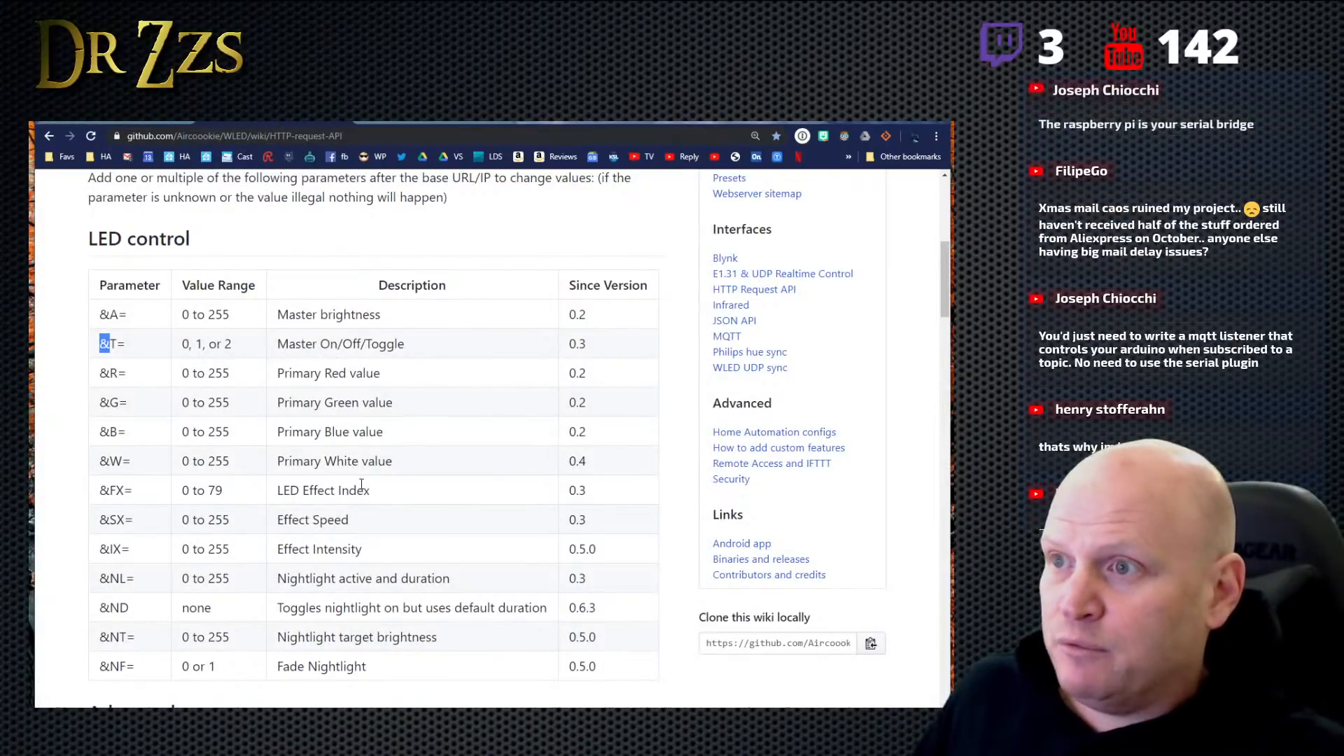
scroll(329, 396, "down", 1)
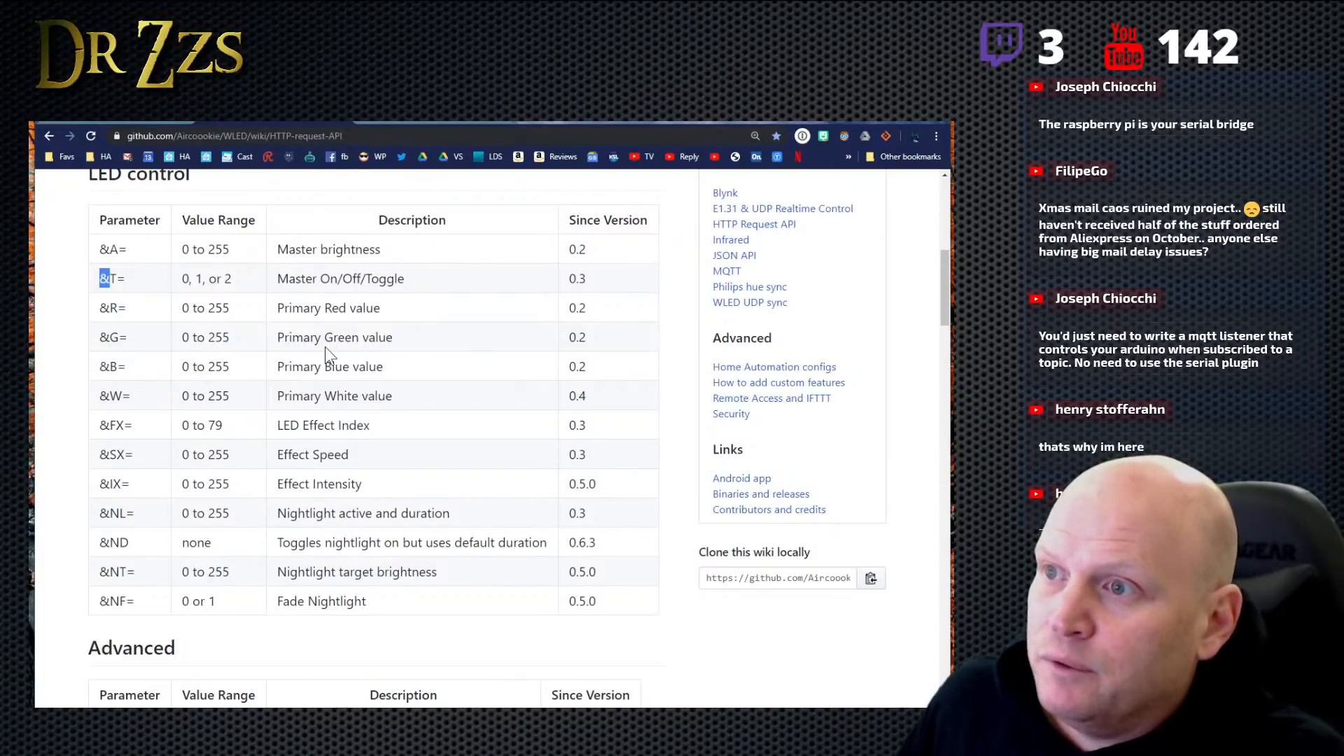
scroll(324, 347, "down", 2)
scroll(324, 345, "up", 2)
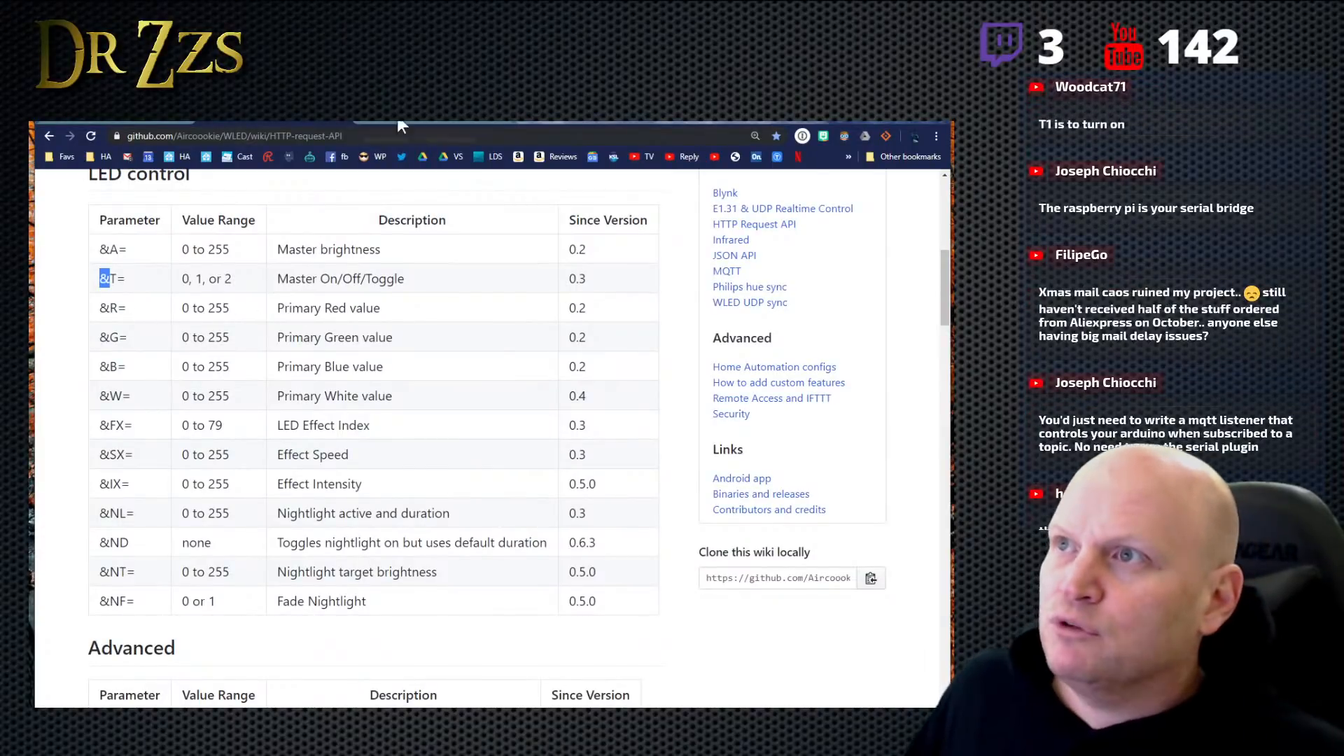
left_click(156, 121)
type("R=")
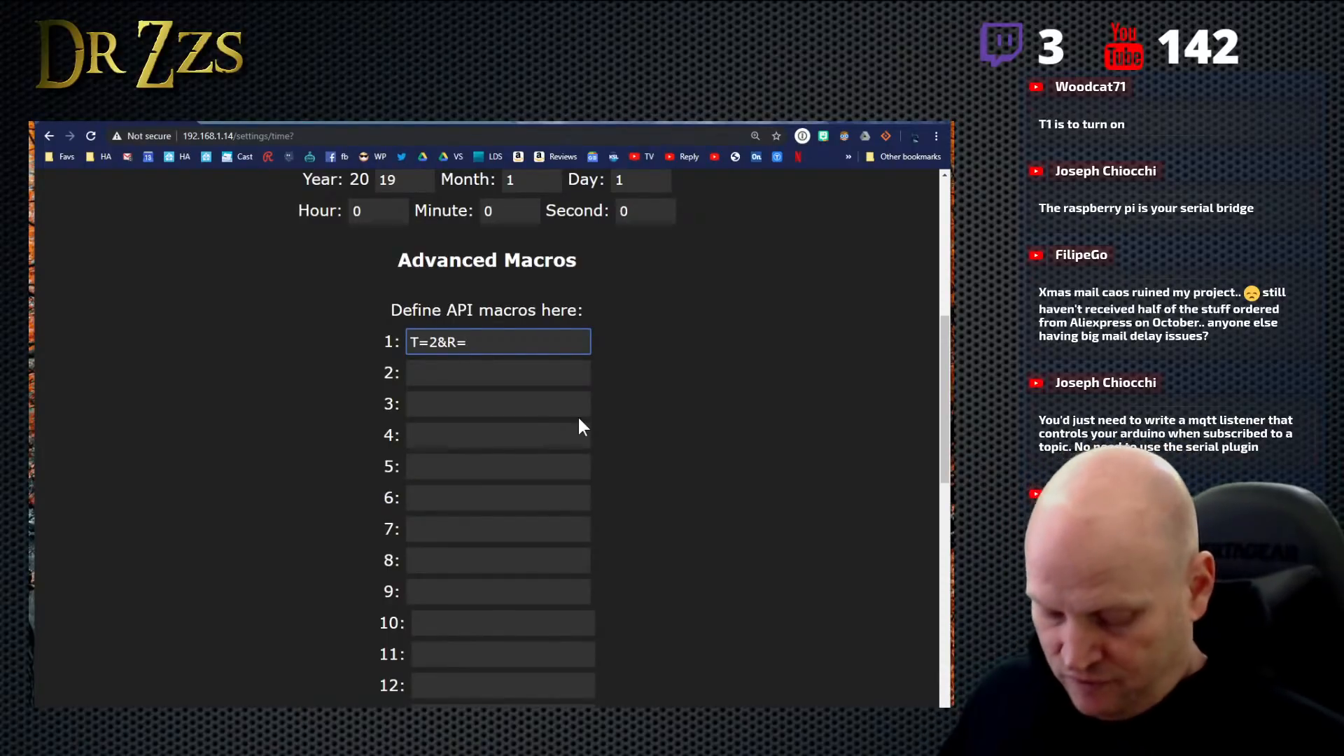
type("1")
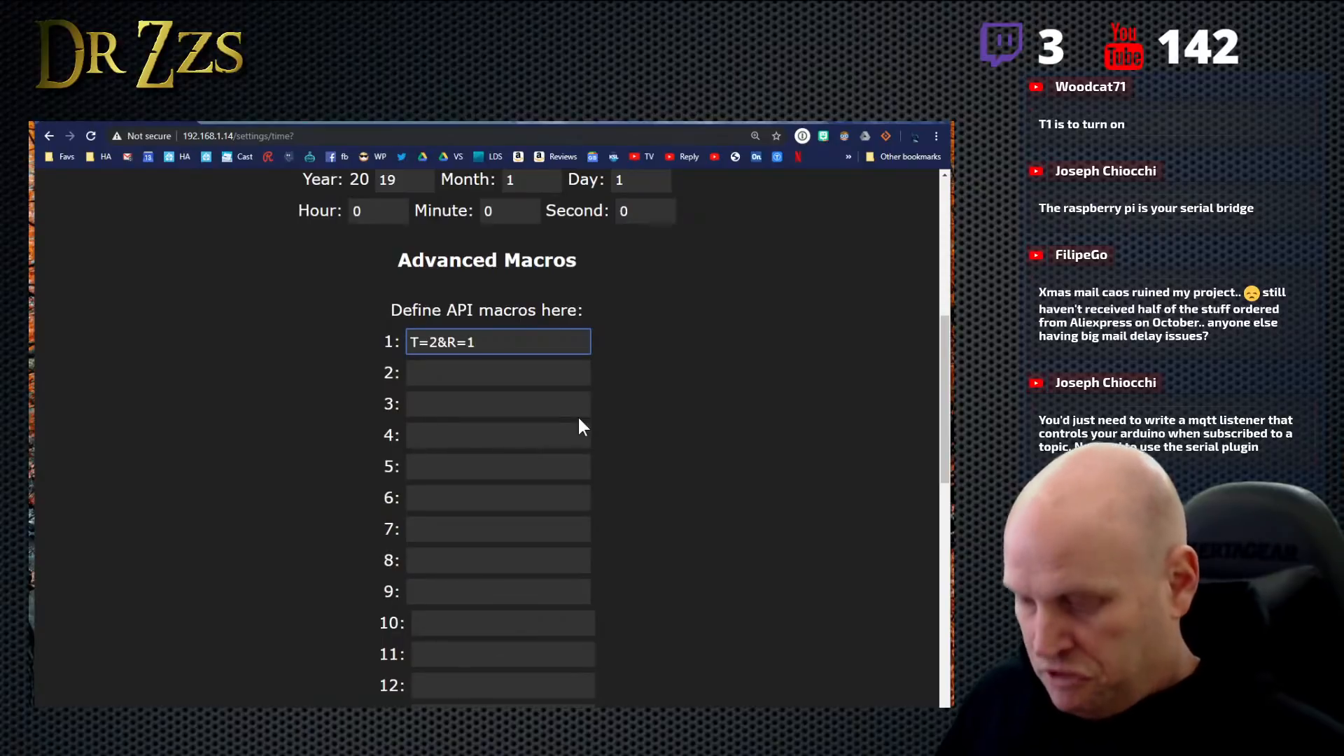
type("24")
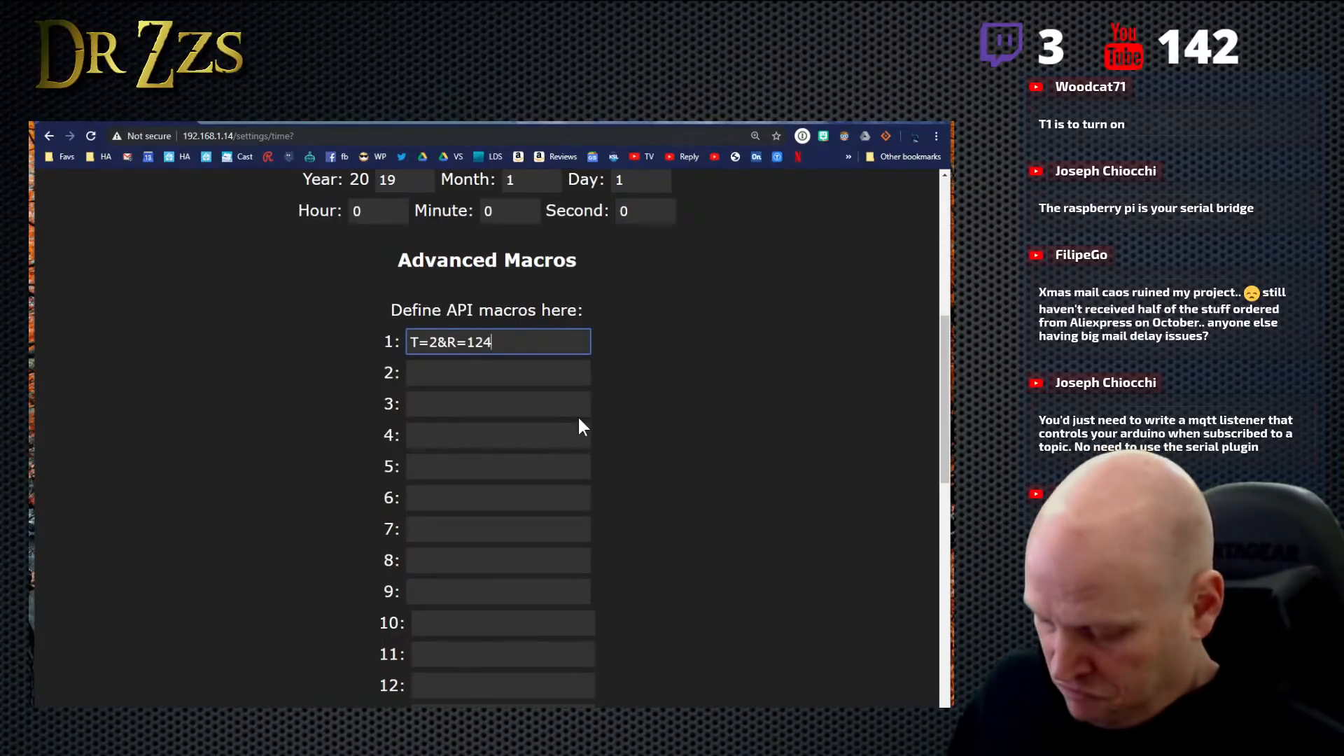
type("&")
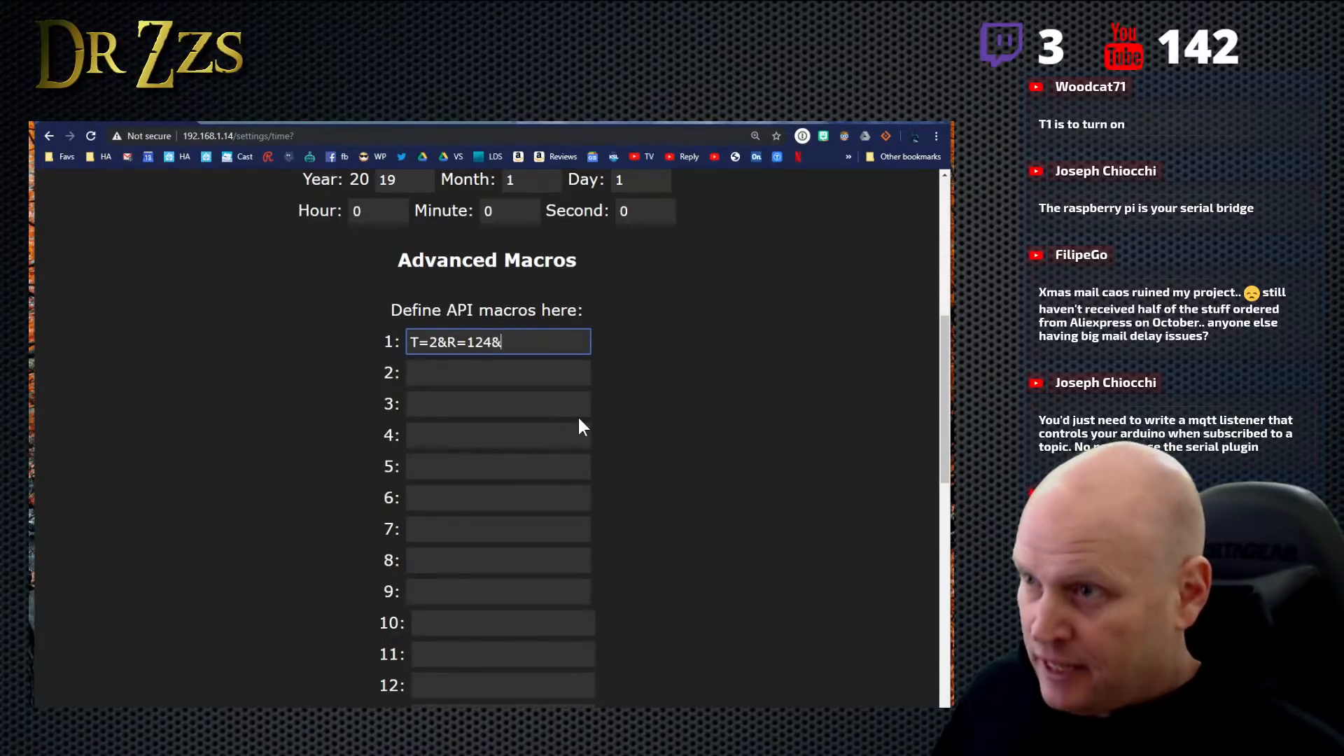
- Check the API parameter list again and append the green and blue values "G=98&B=250" to macro 1
left_click(245, 122)
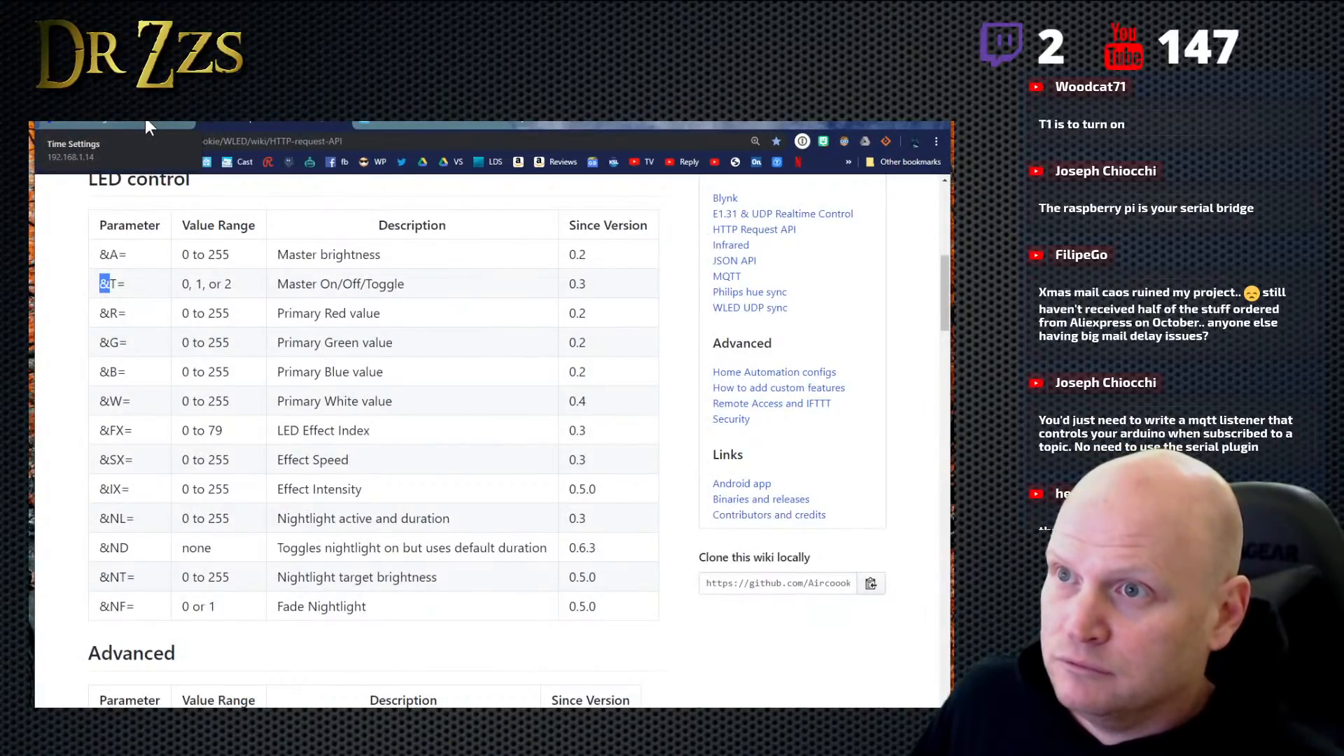
left_click(145, 118)
type("G=")
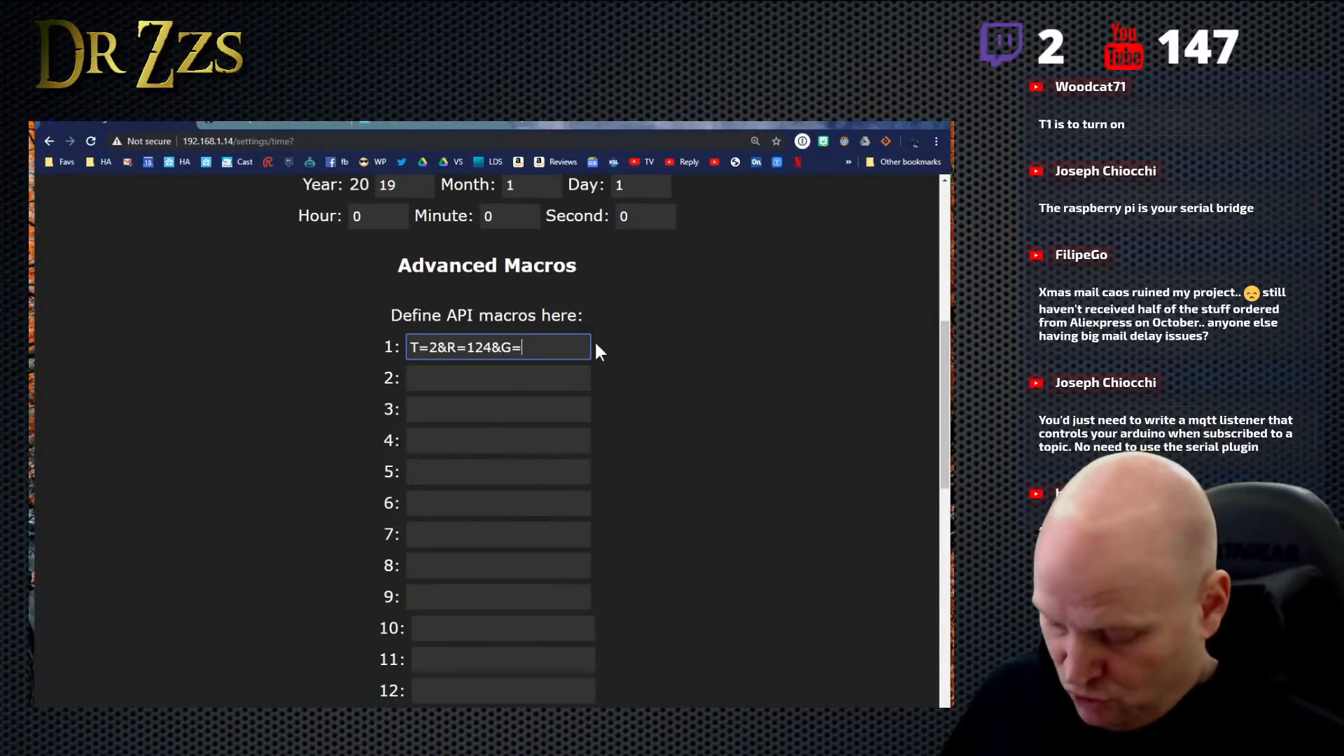
type("98")
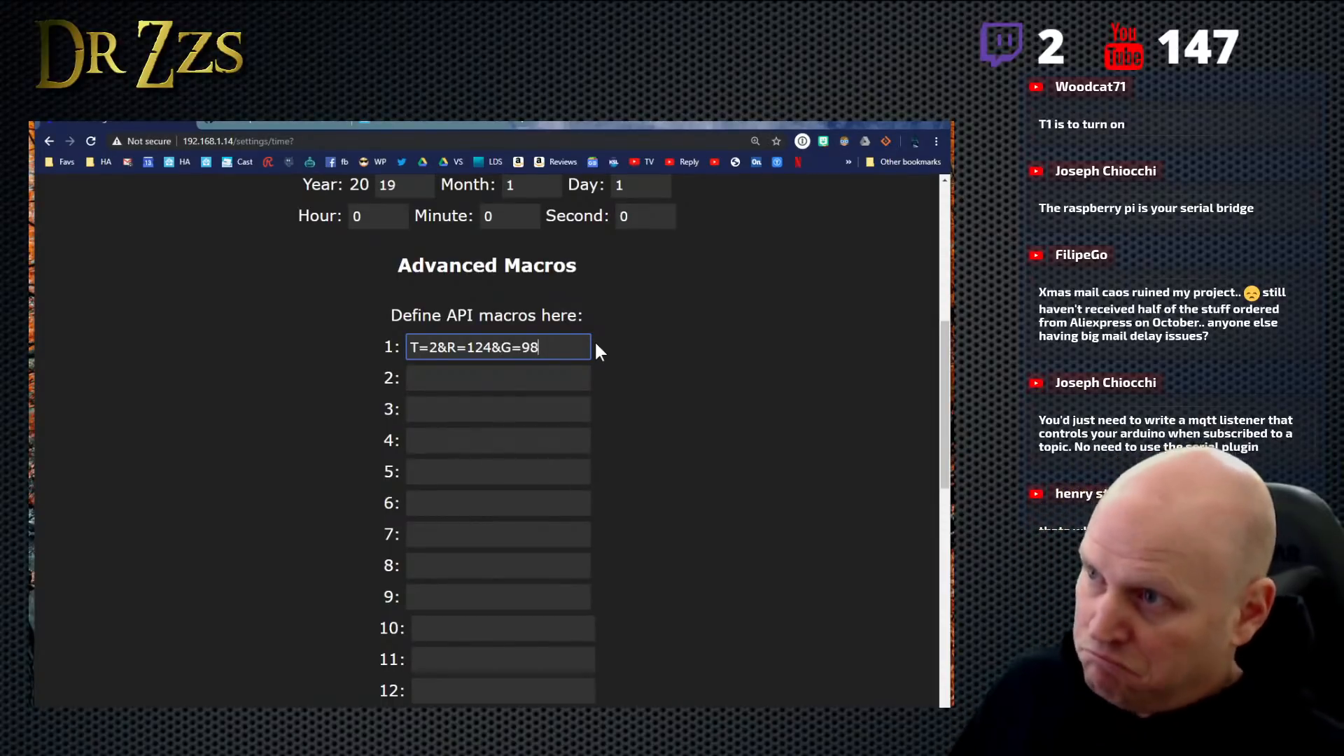
type("&")
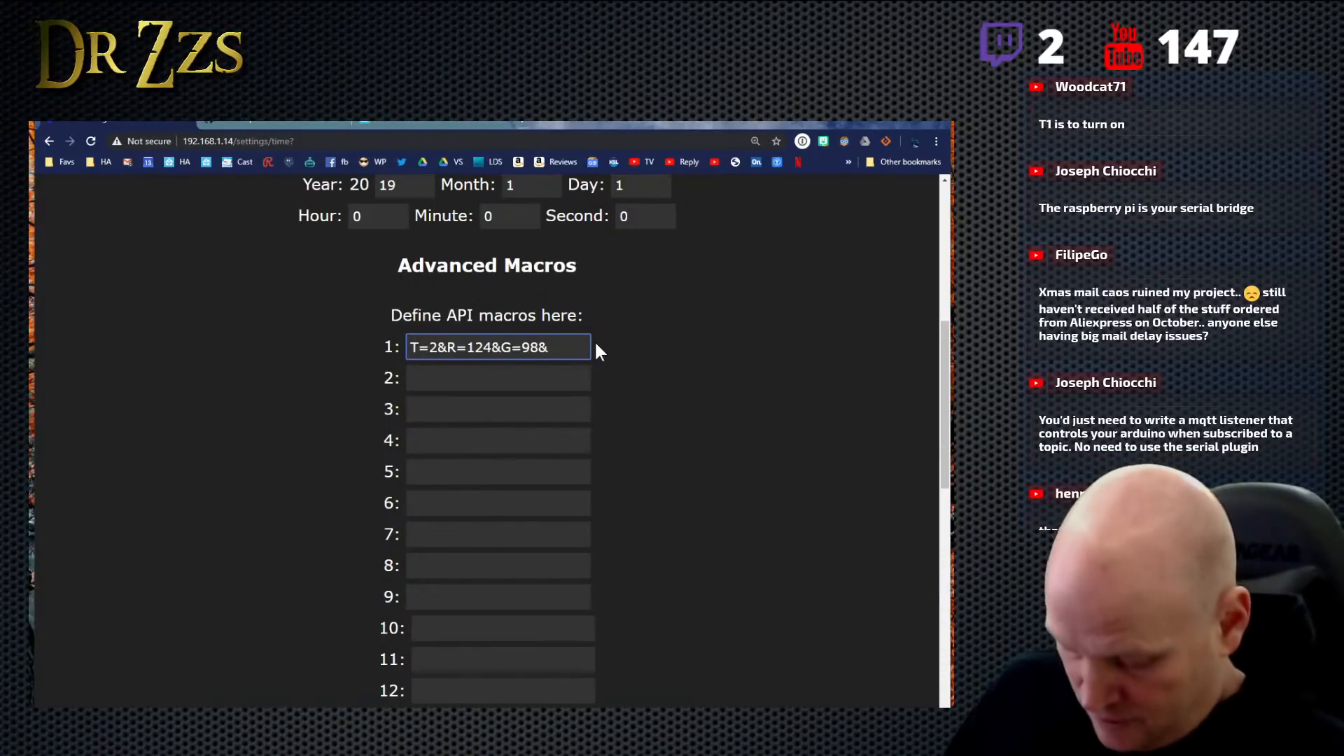
type("B=2")
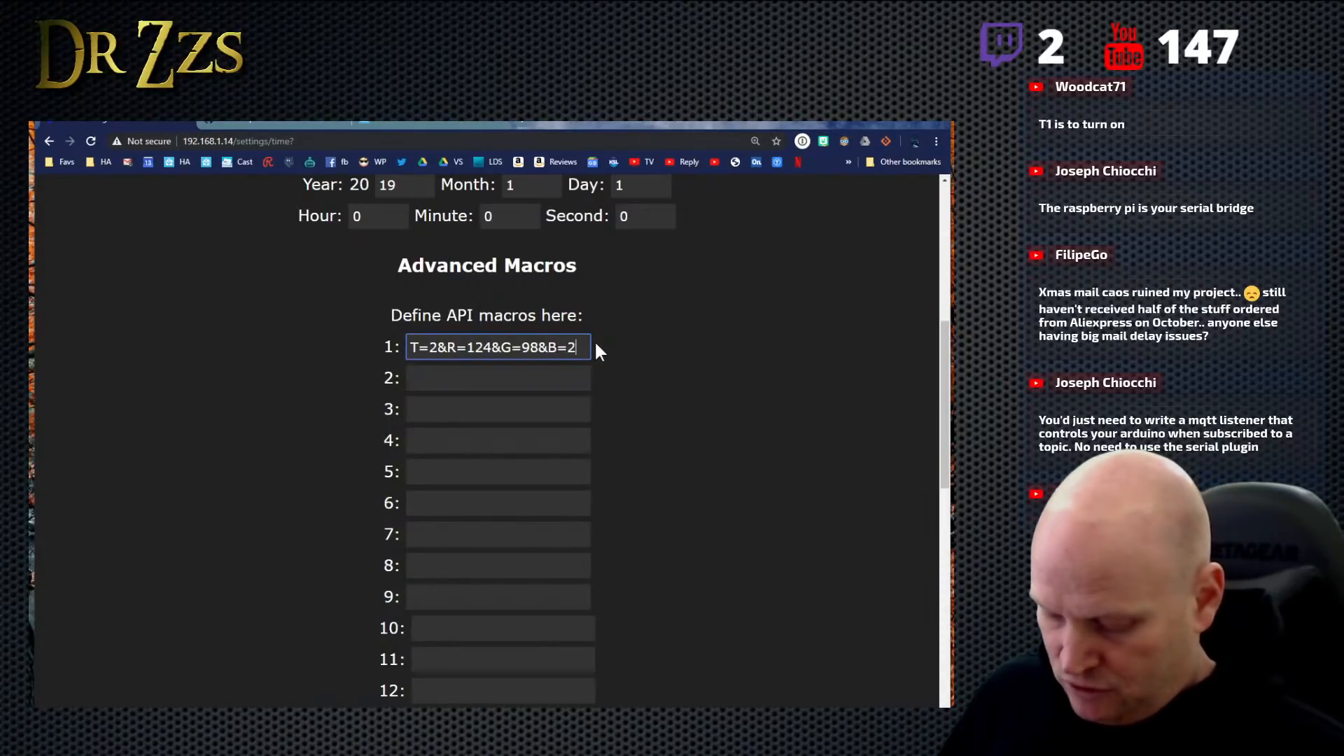
type("50")
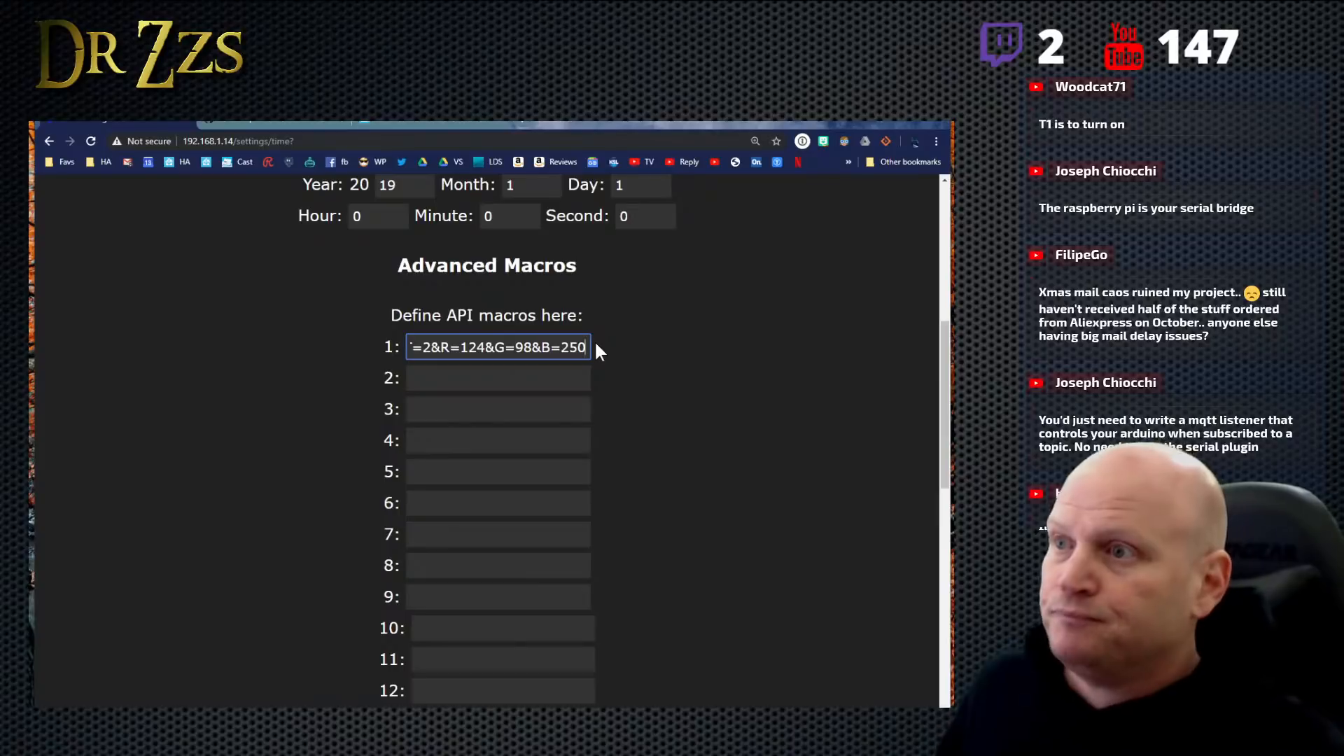
- Check the API parameter list for the primary and secondary color parameters and search Google for "hex color picker" in a new tab
left_click(291, 122)
scroll(357, 315, "down", 3)
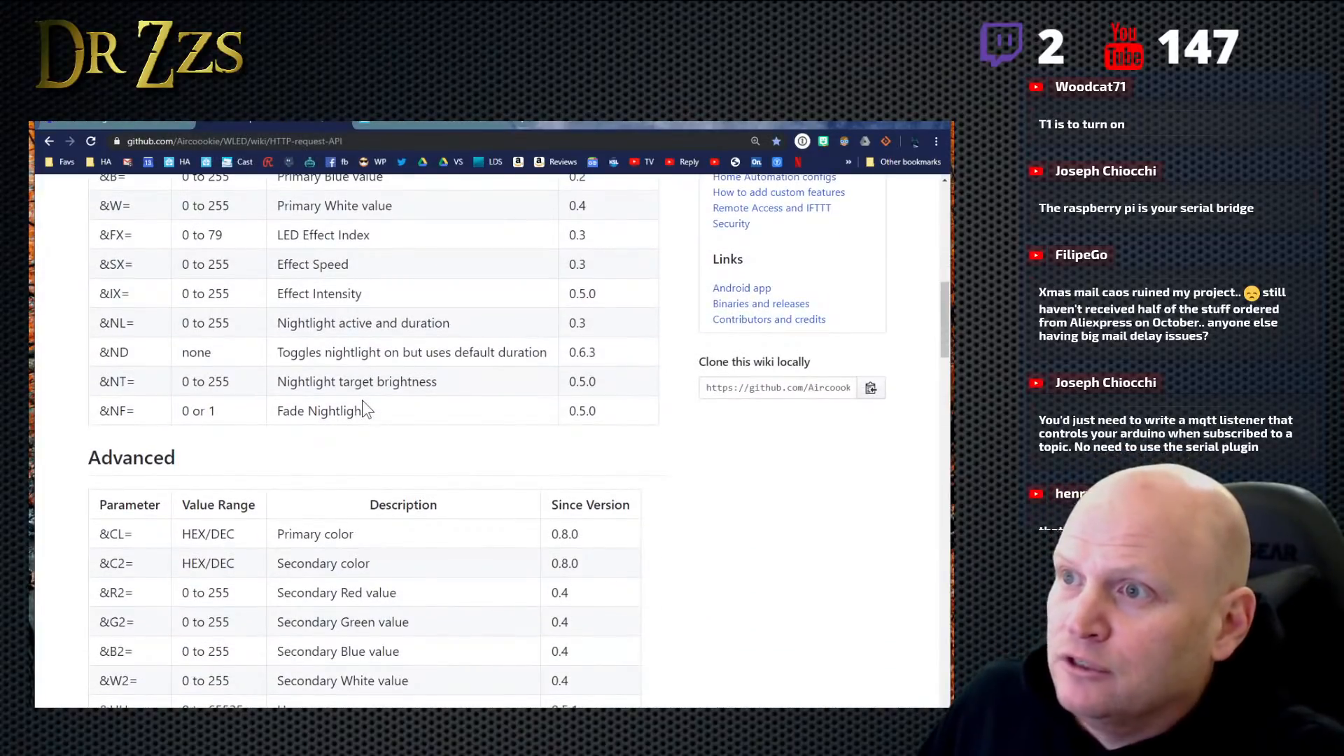
scroll(363, 401, "up", 3)
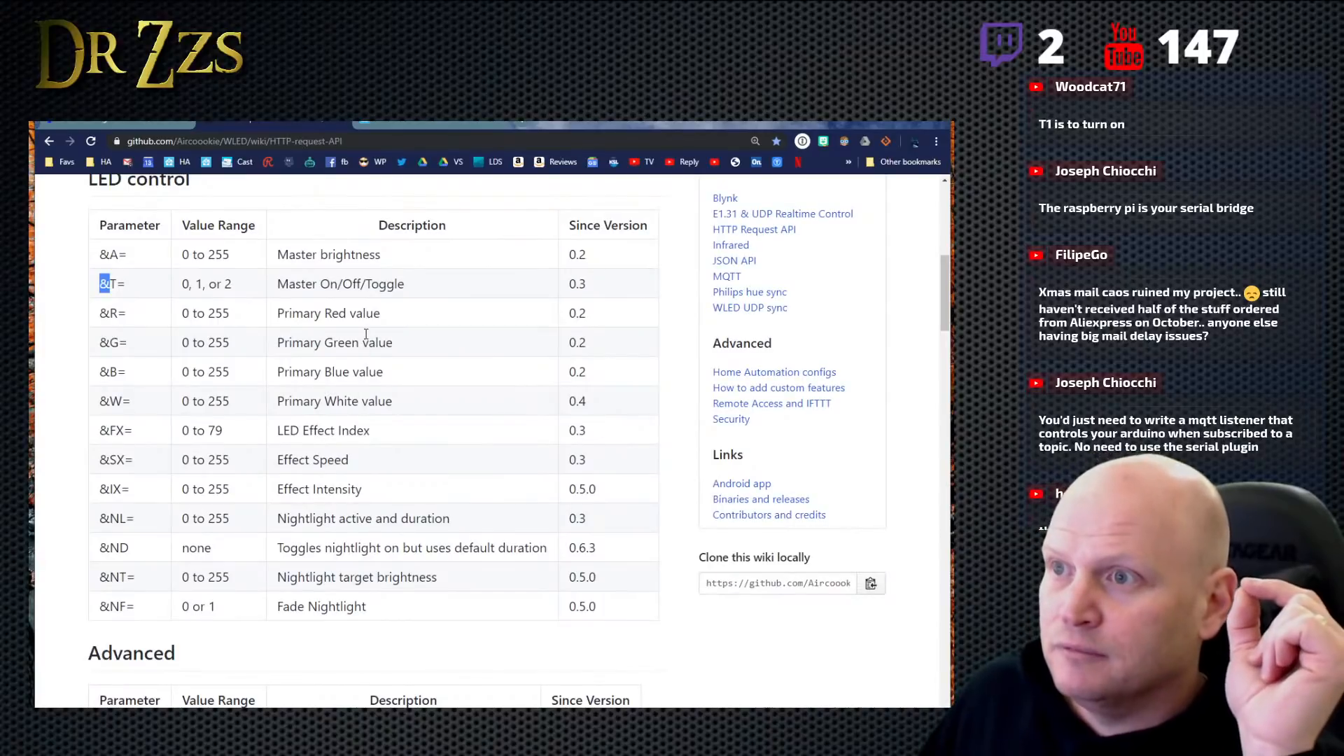
scroll(363, 460, "down", 5)
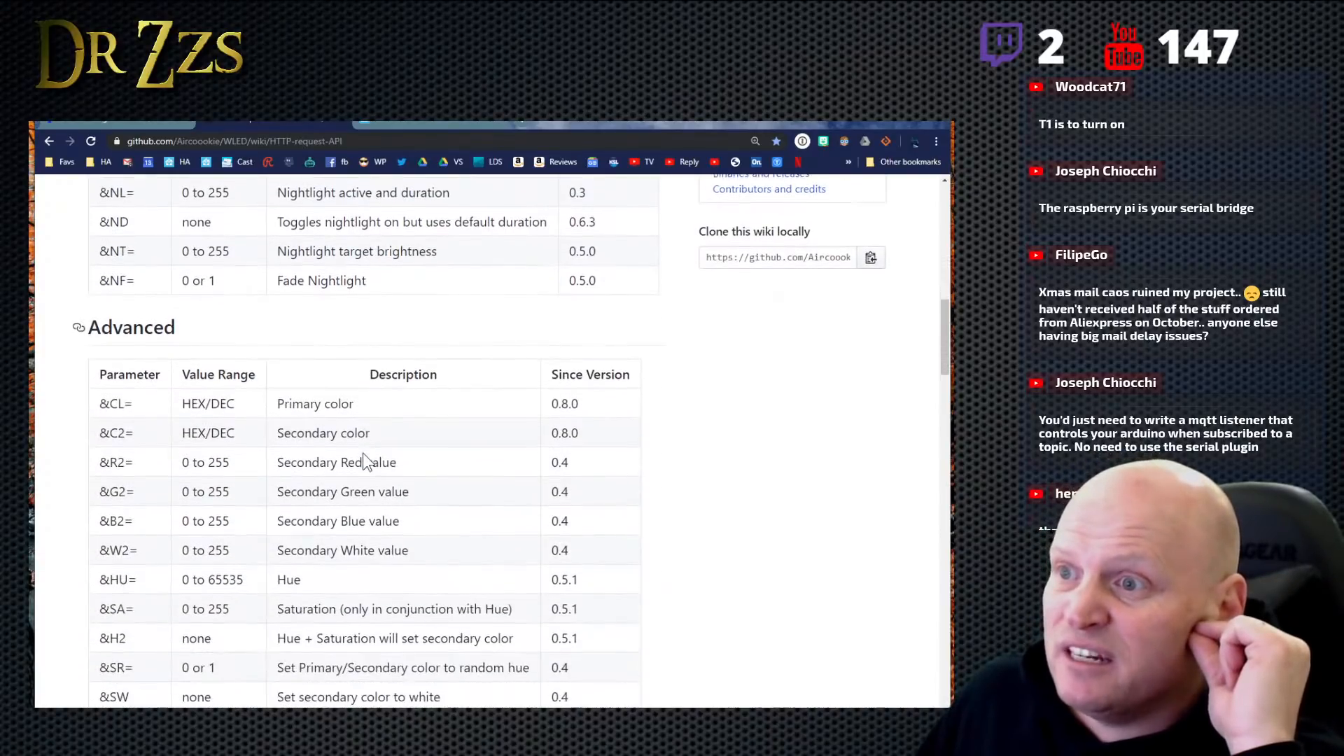
scroll(362, 453, "down", 2)
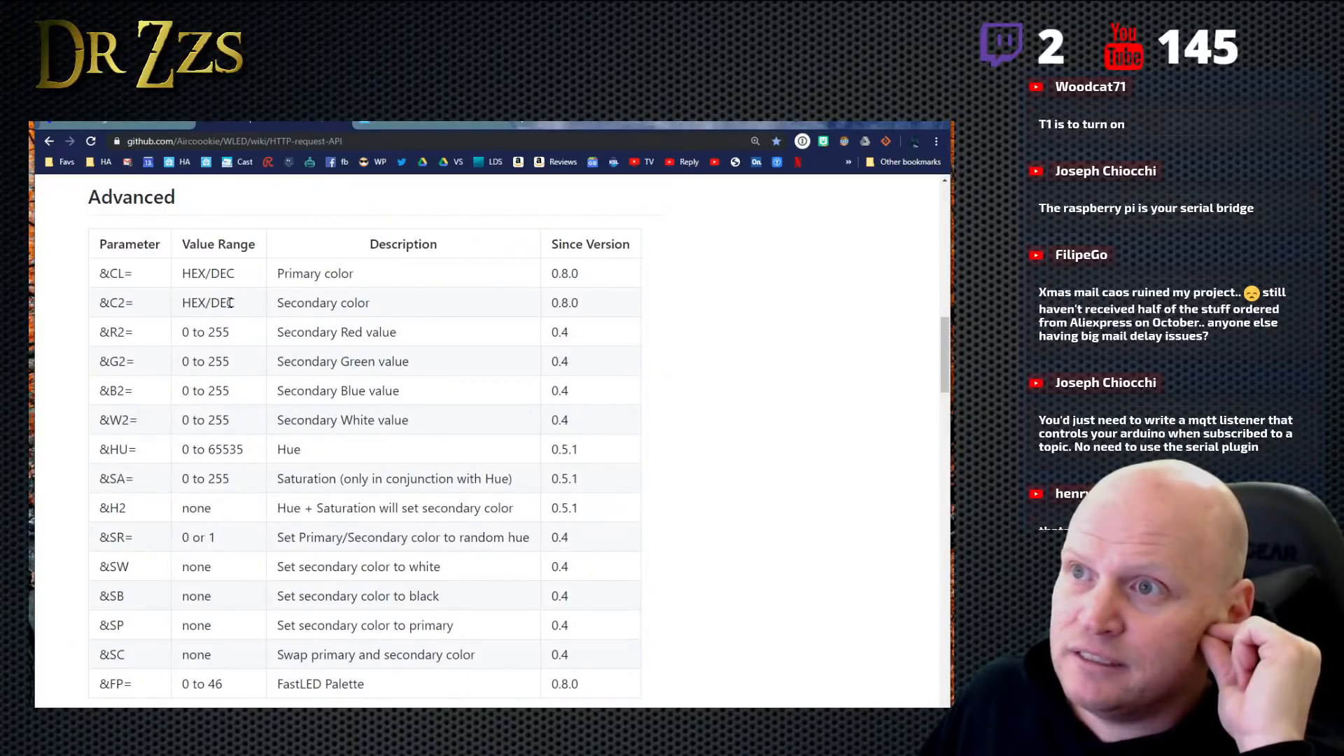
left_click(503, 129)
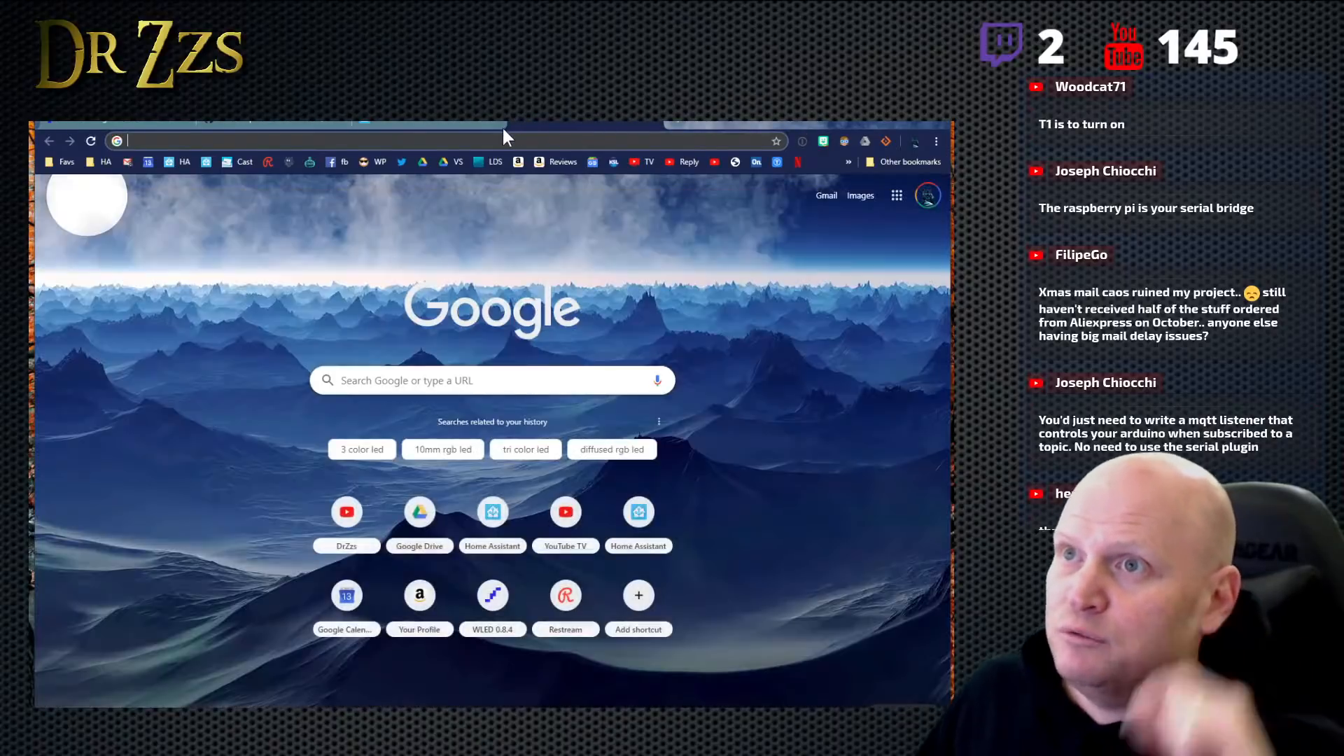
type("hex")
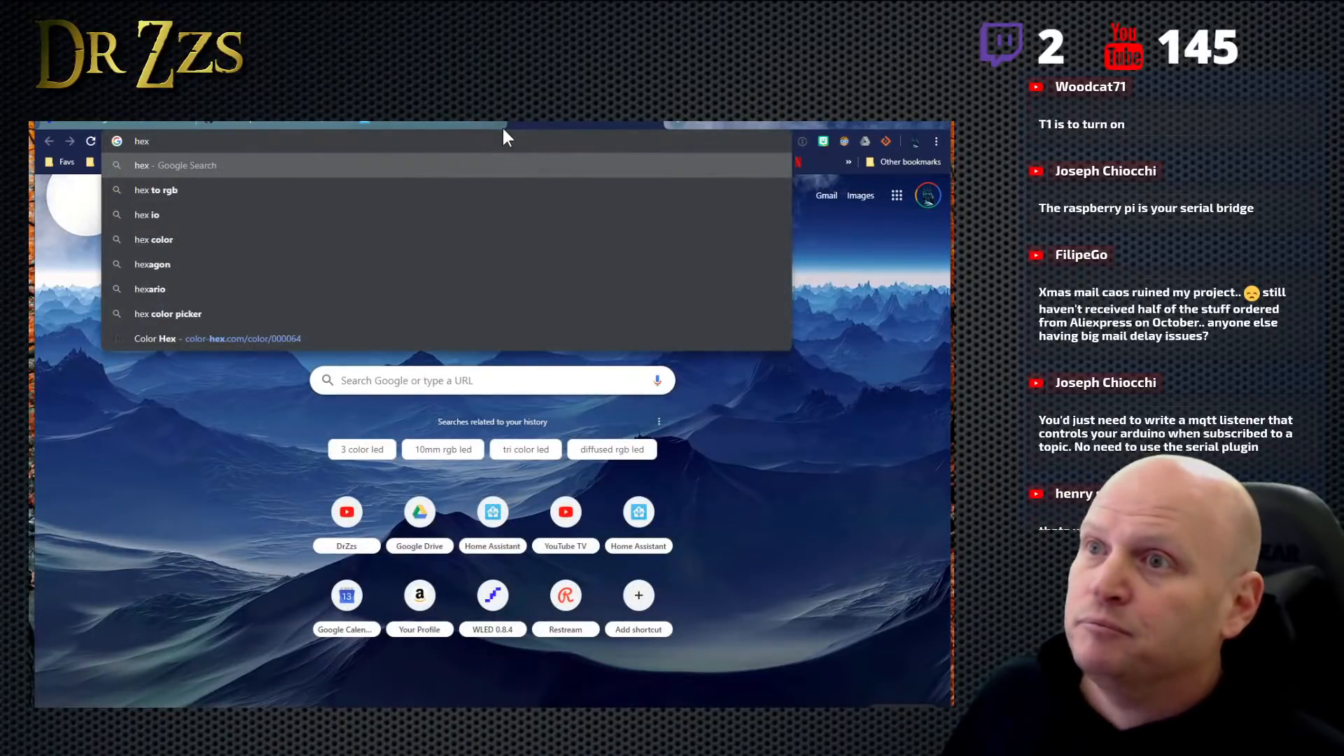
type(" c")
left_click(291, 216)
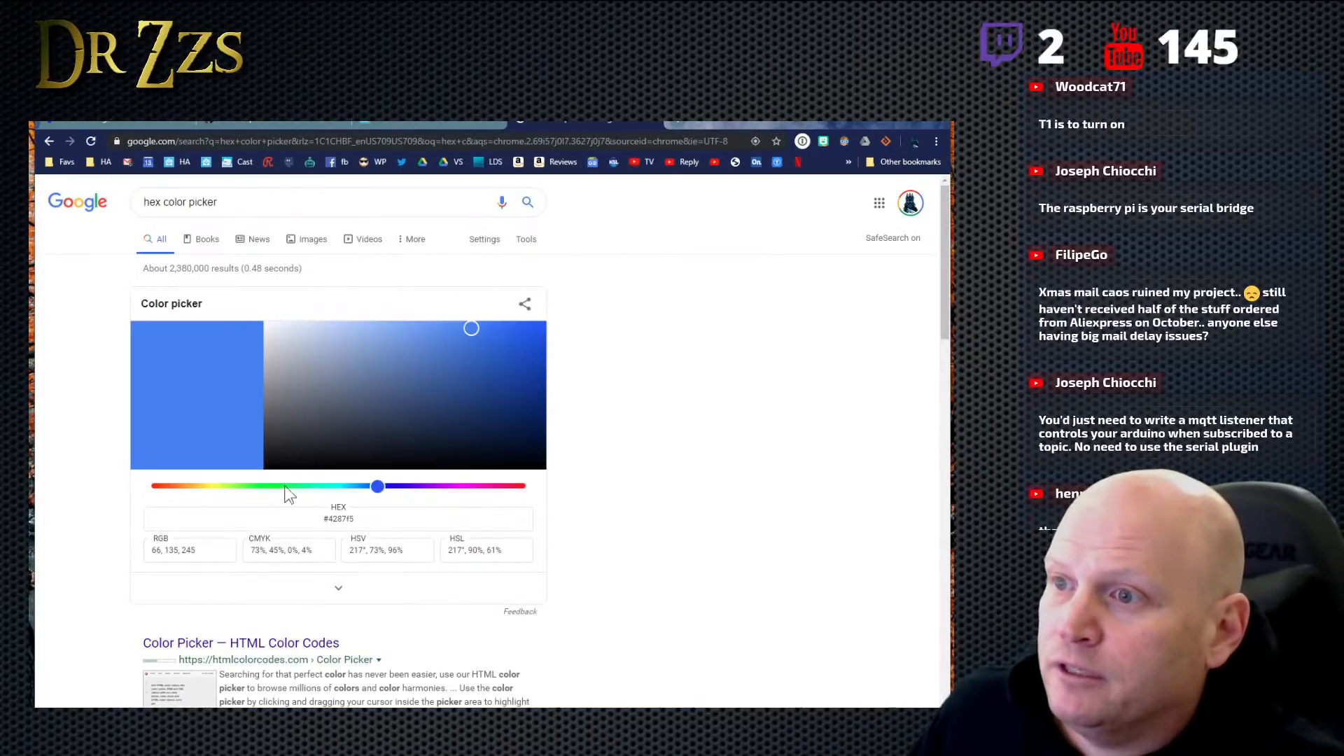
- Pick a yellow hue in the color picker and copy its hex code f5f242 without the hash sign
left_click(214, 487)
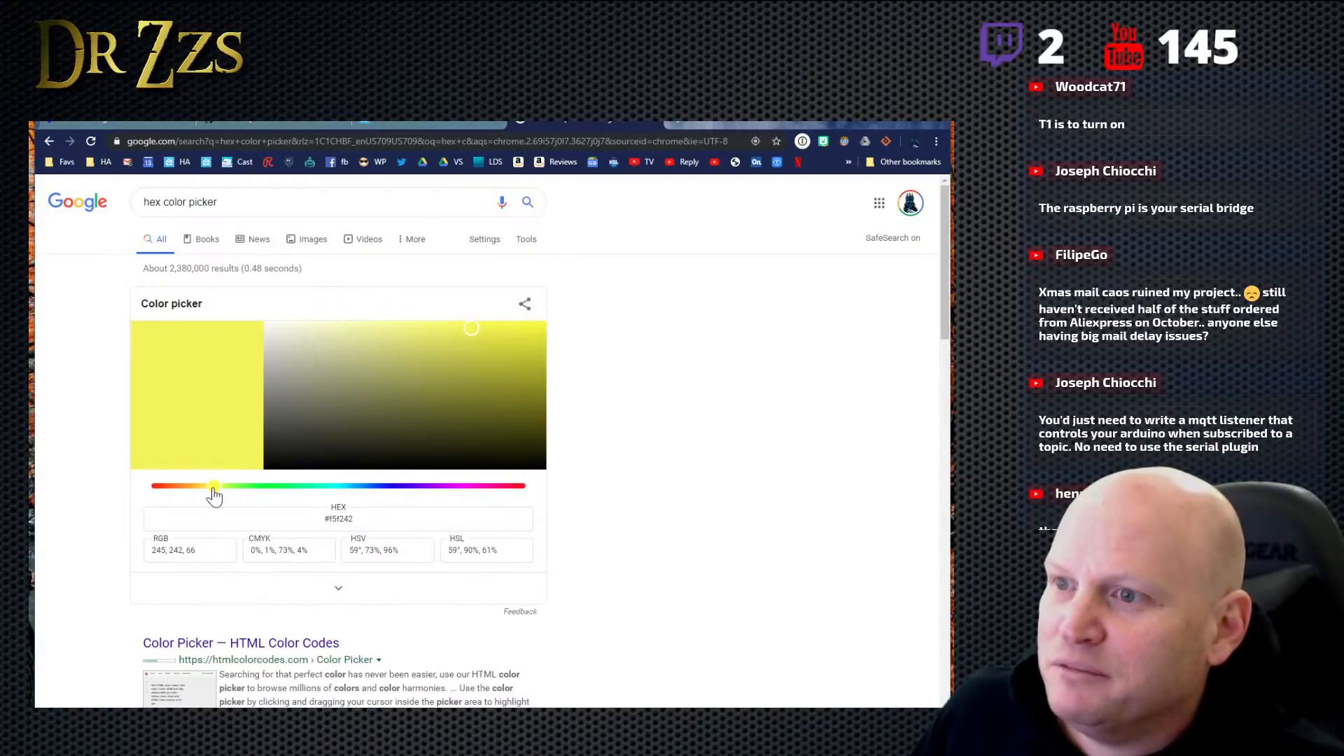
right_click(341, 522)
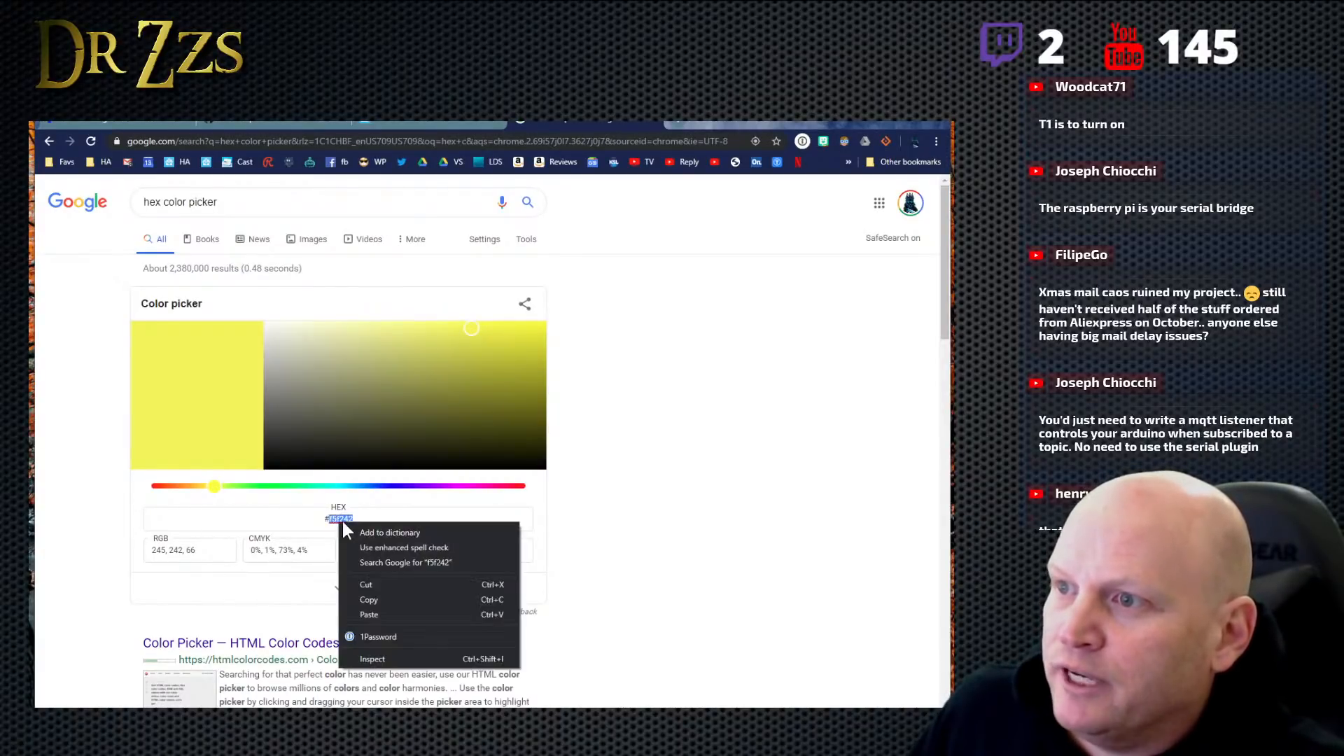
left_click(393, 595)
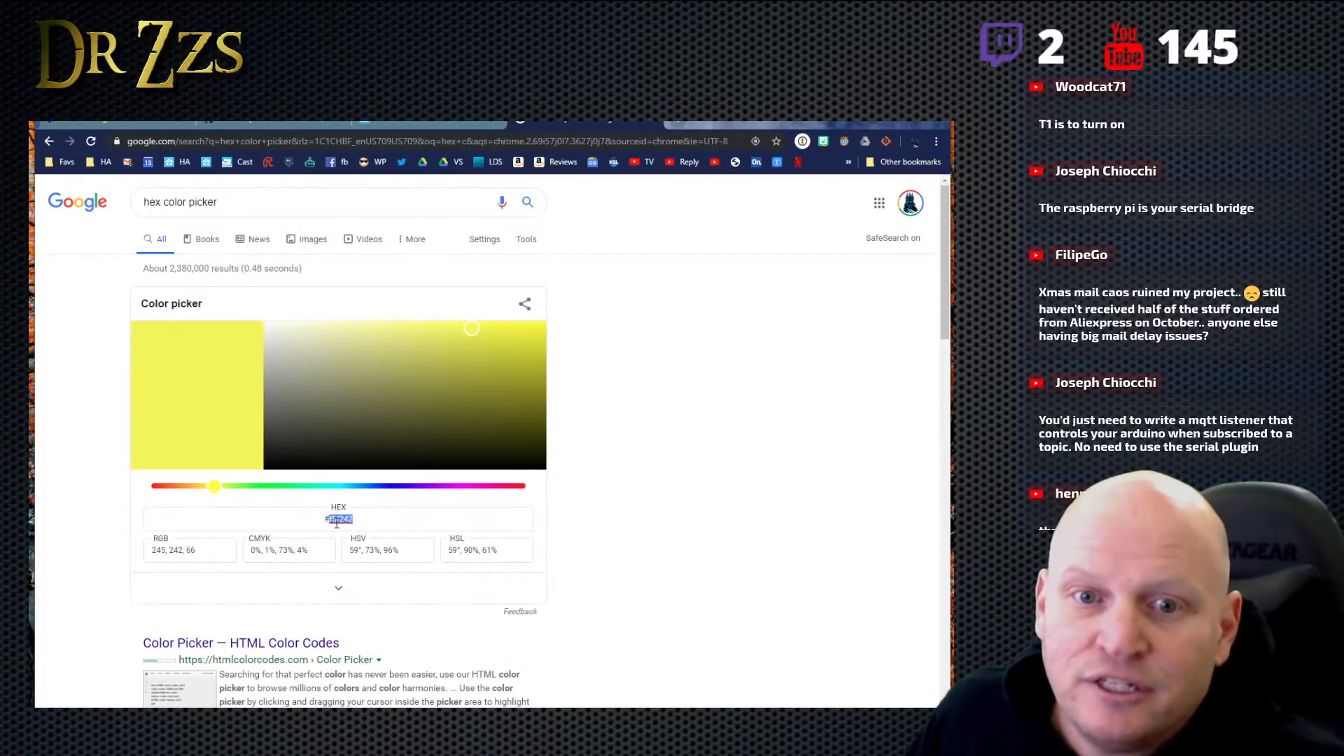
- Change the toggle command in WLED API macro 1 to "T=1" and place the cursor at the macro's end
left_click(271, 120)
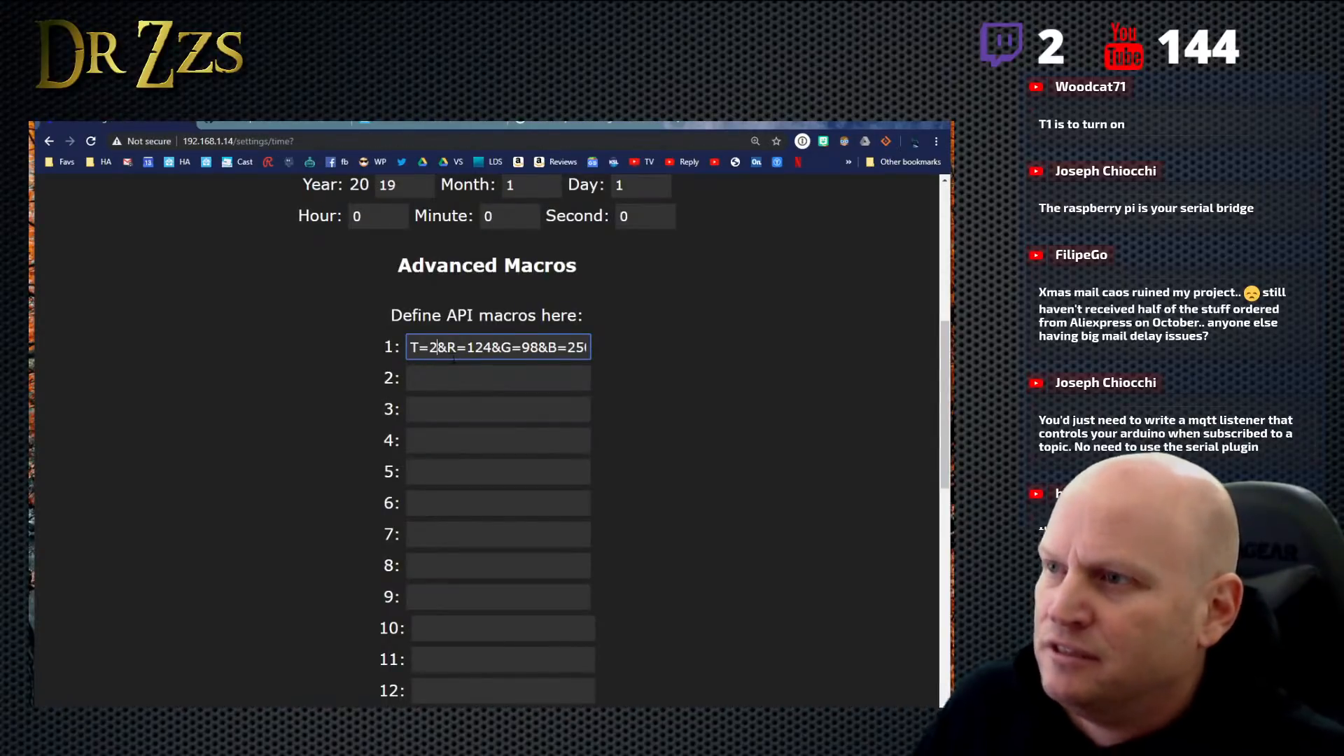
key("BackSpace")
type("1")
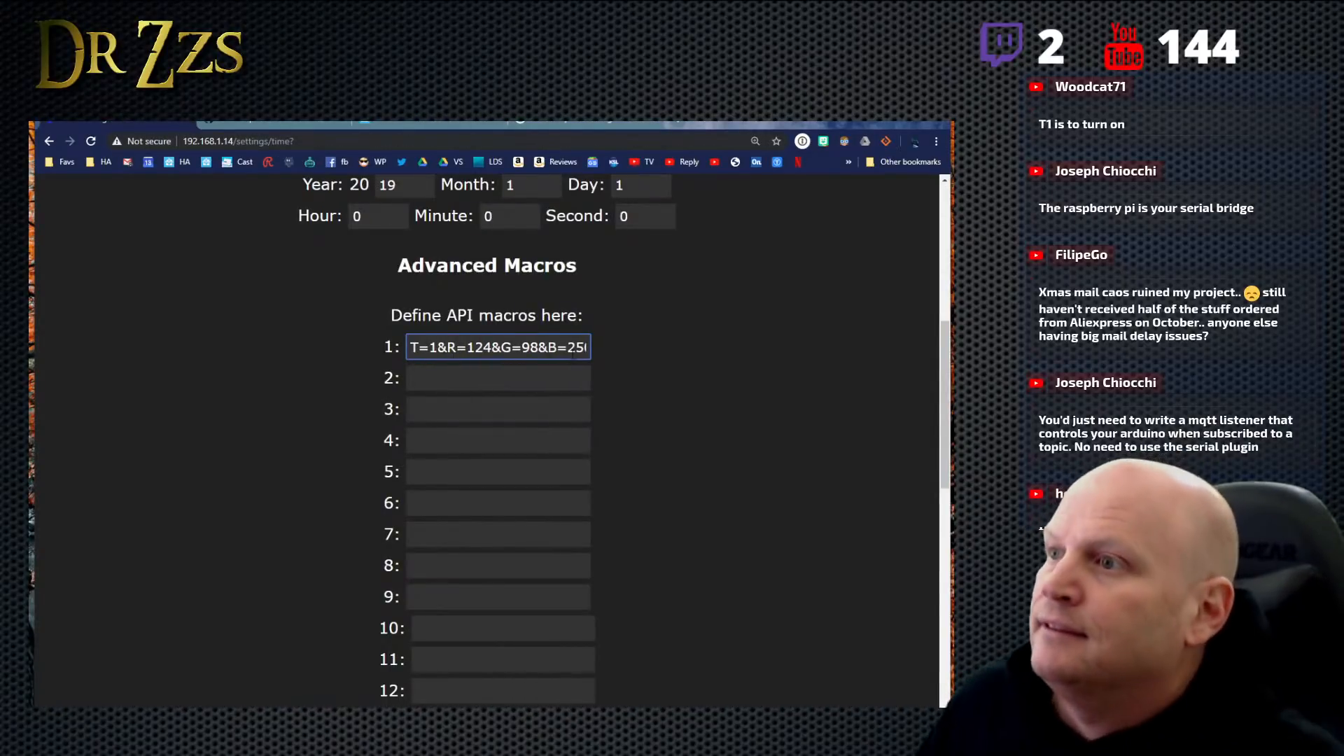
left_click_drag(586, 348, 612, 353)
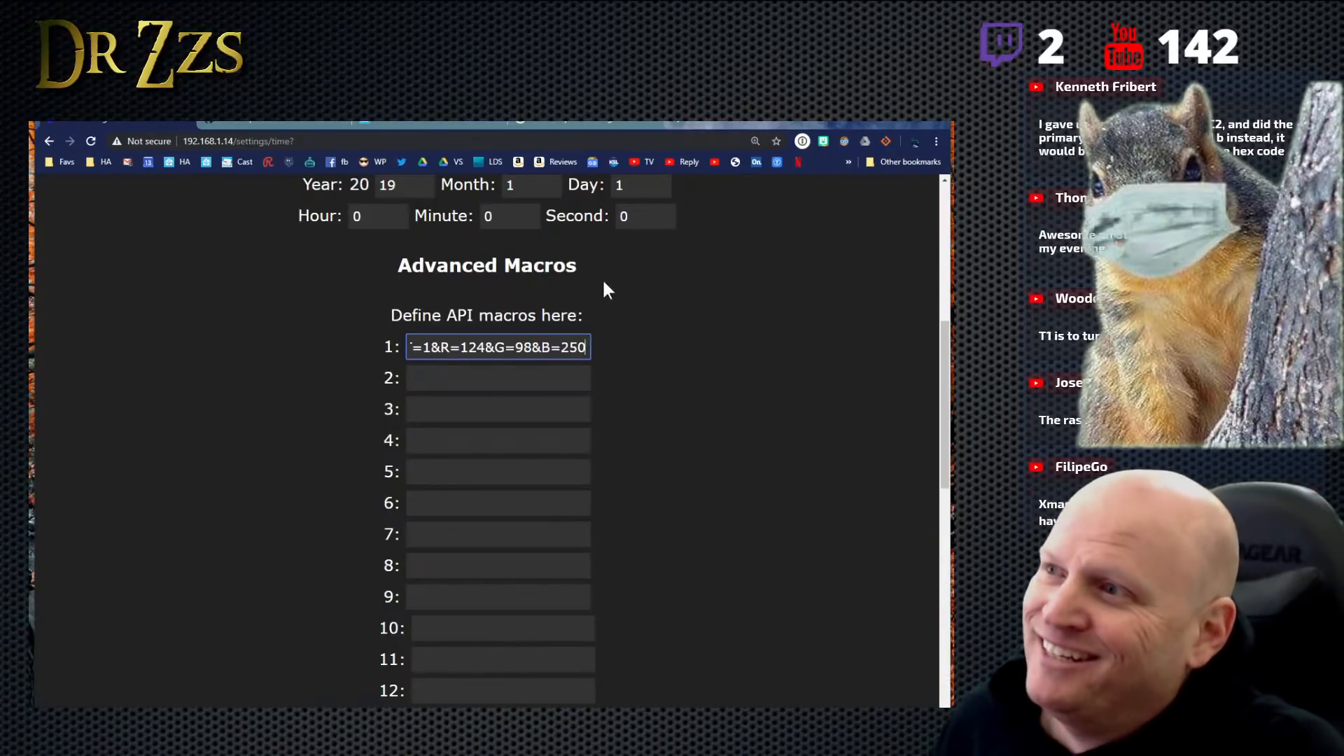
- Recheck the secondary color parameter in the API list and append "&C2=f5f242" to macro 1, pasting the copied hex code
left_click(569, 123)
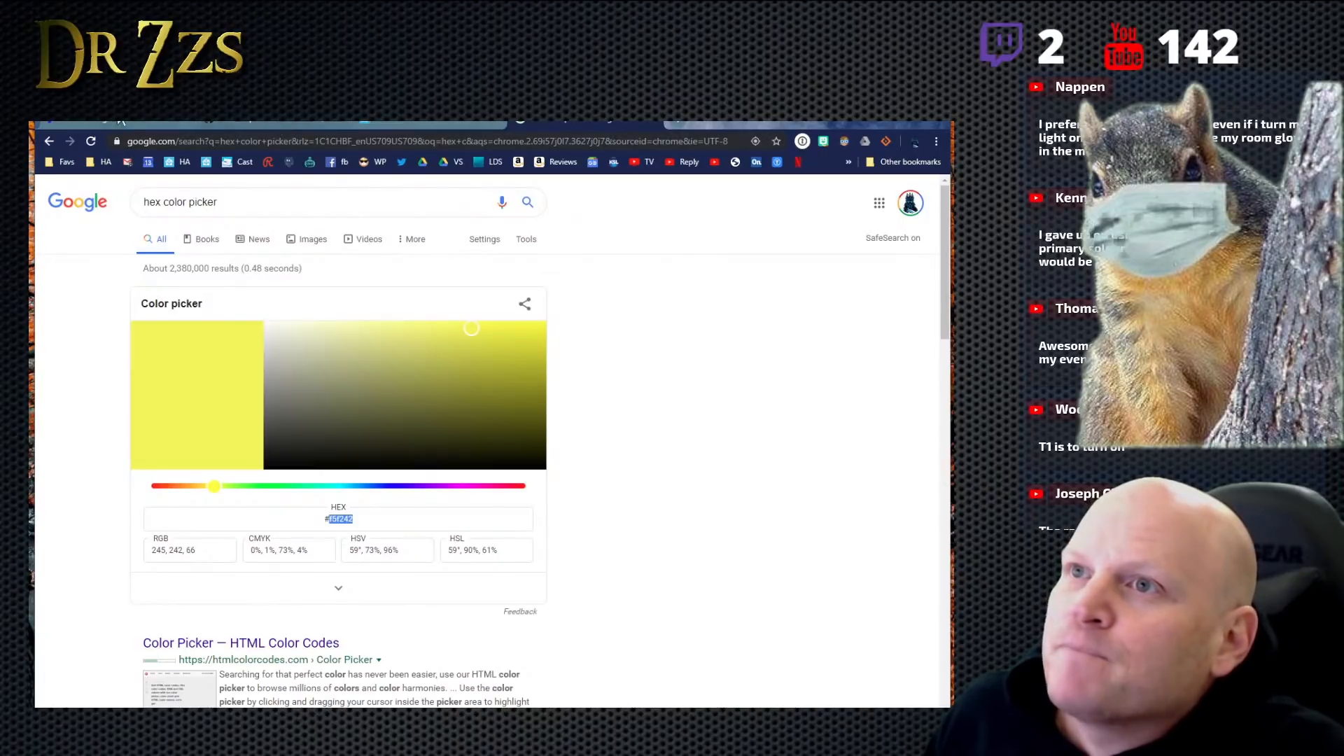
left_click(231, 122)
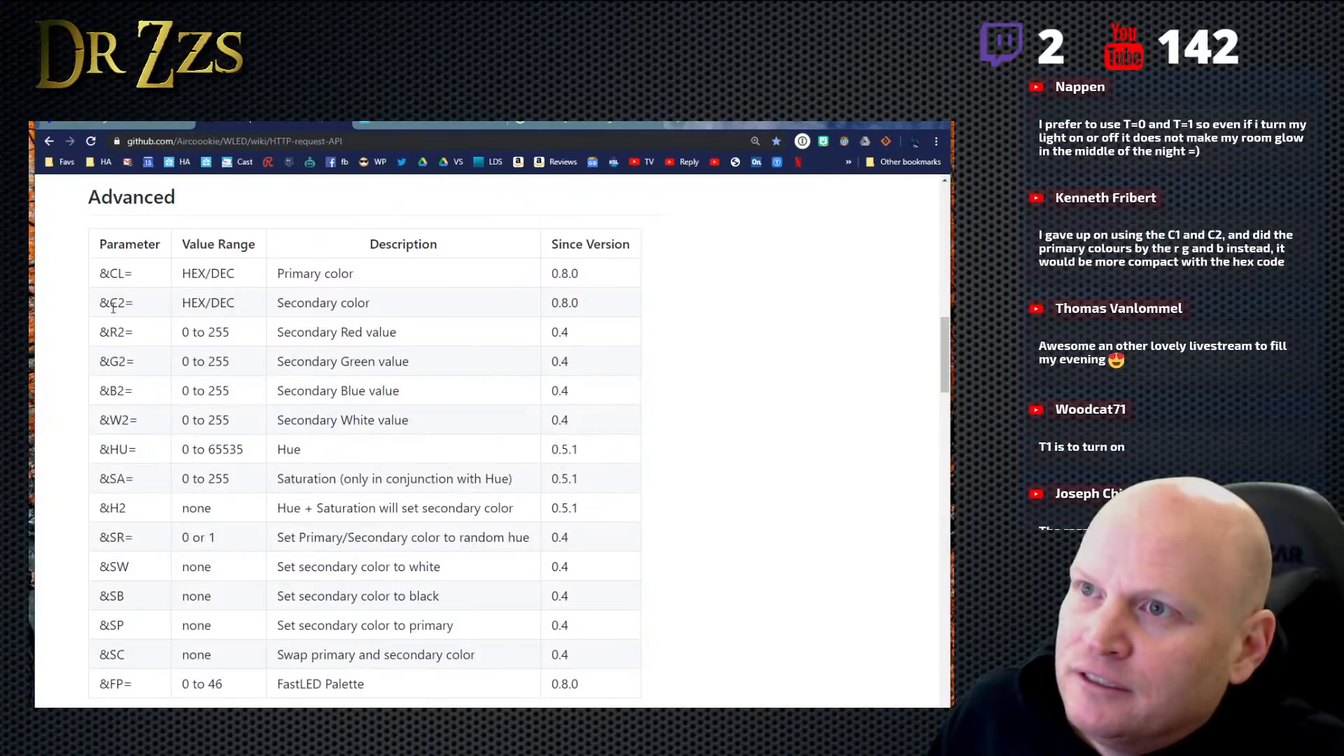
left_click(142, 123)
left_click_drag(578, 348, 582, 348)
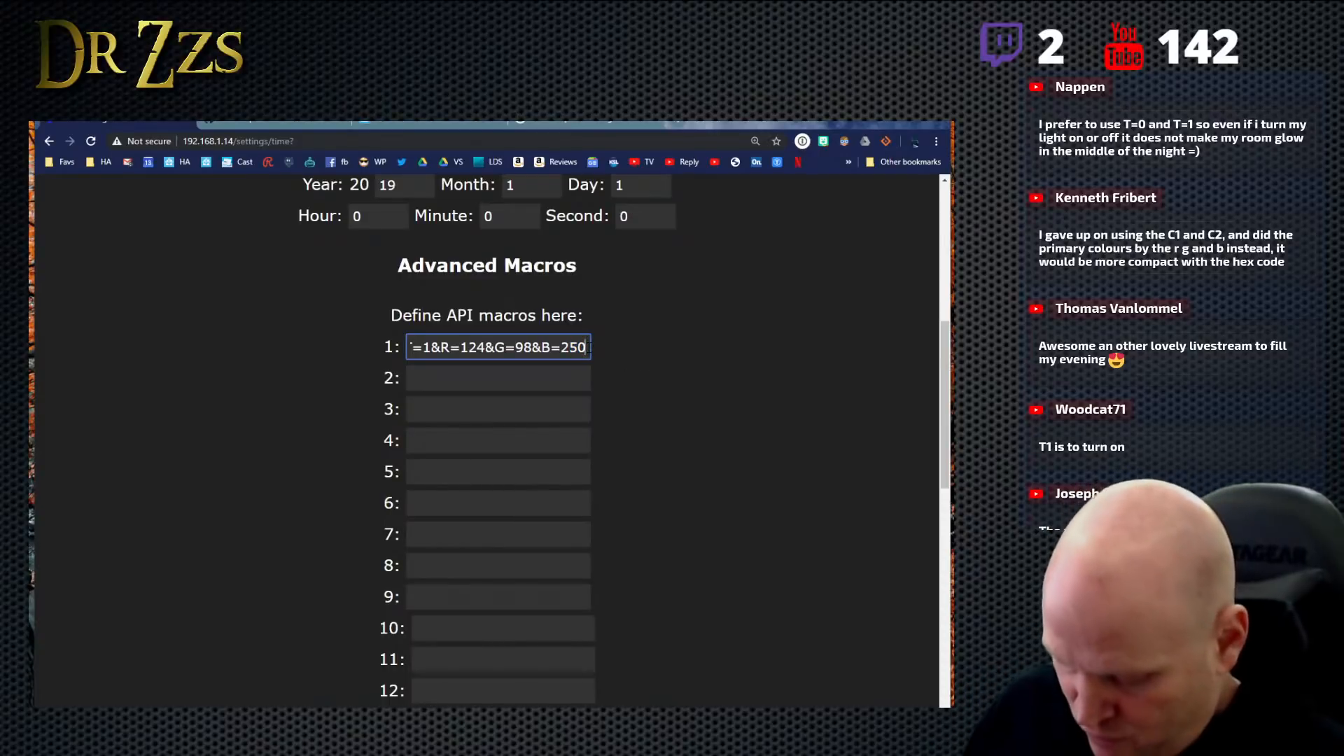
type("&")
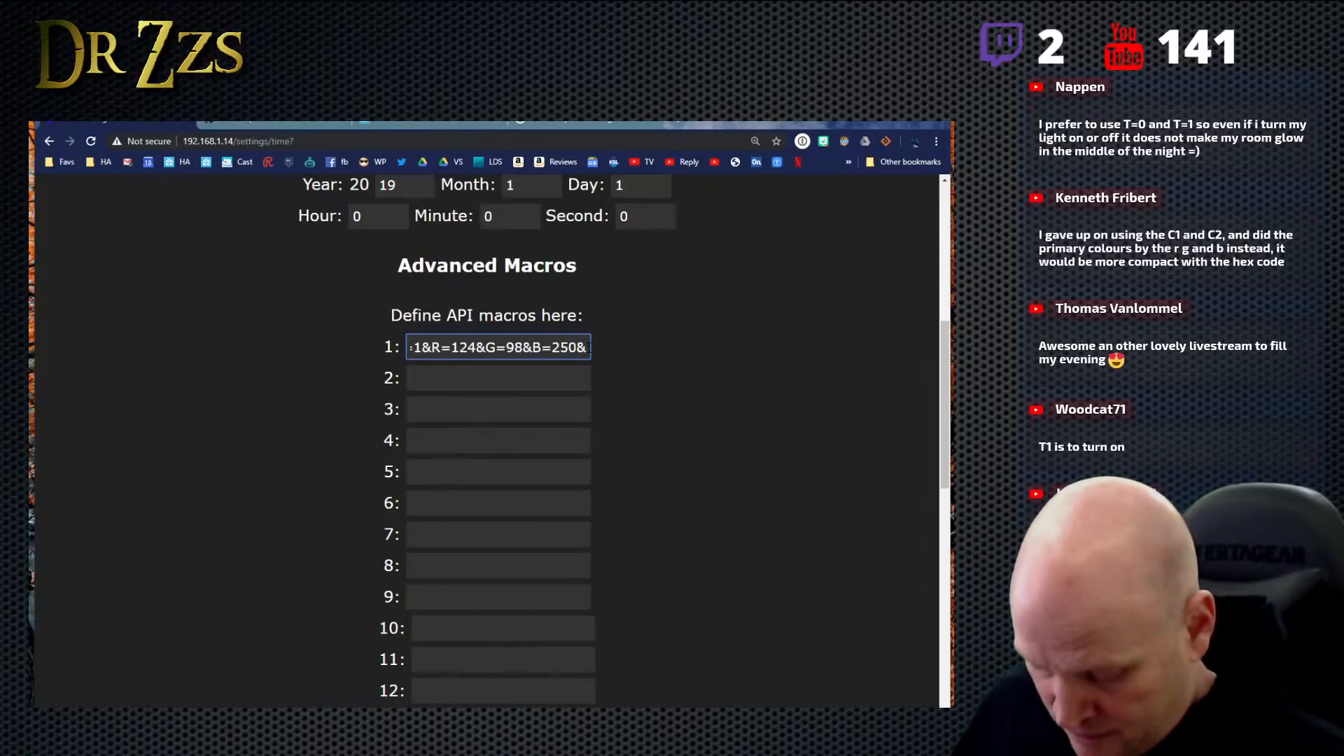
type("C2")
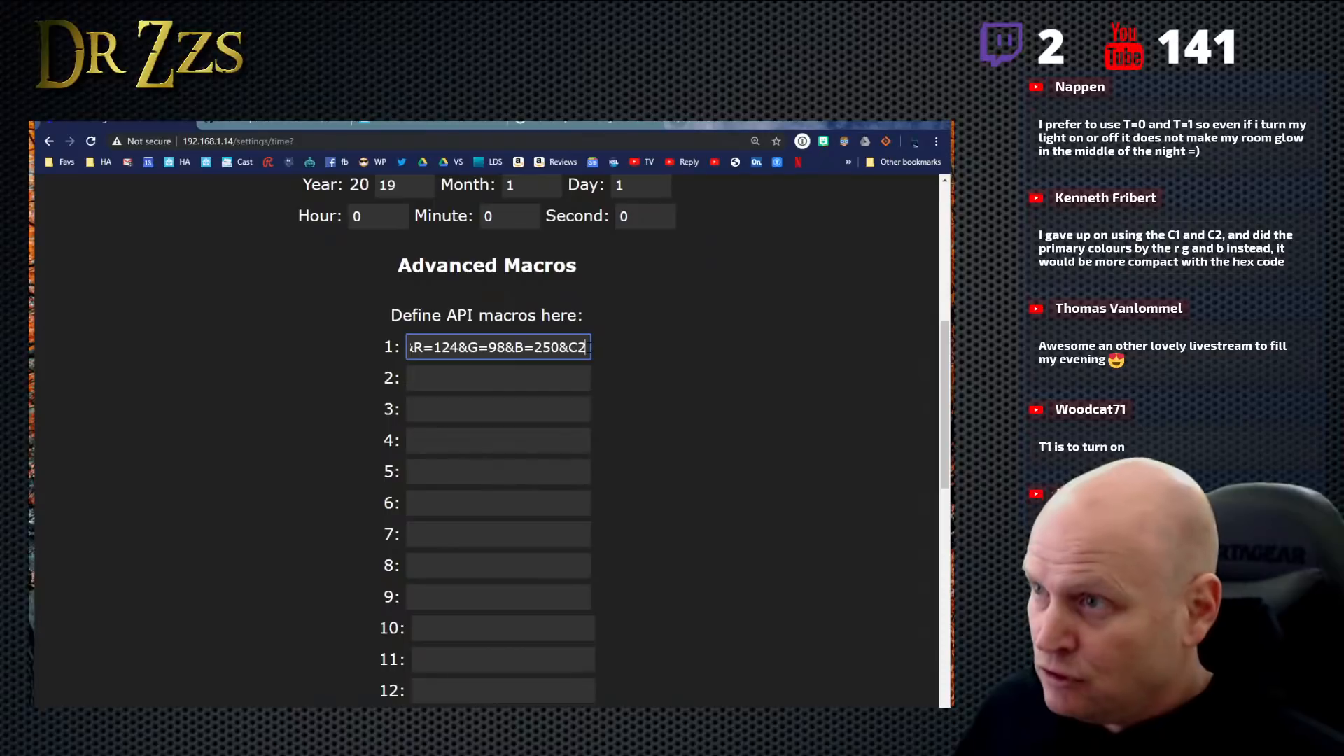
type("=")
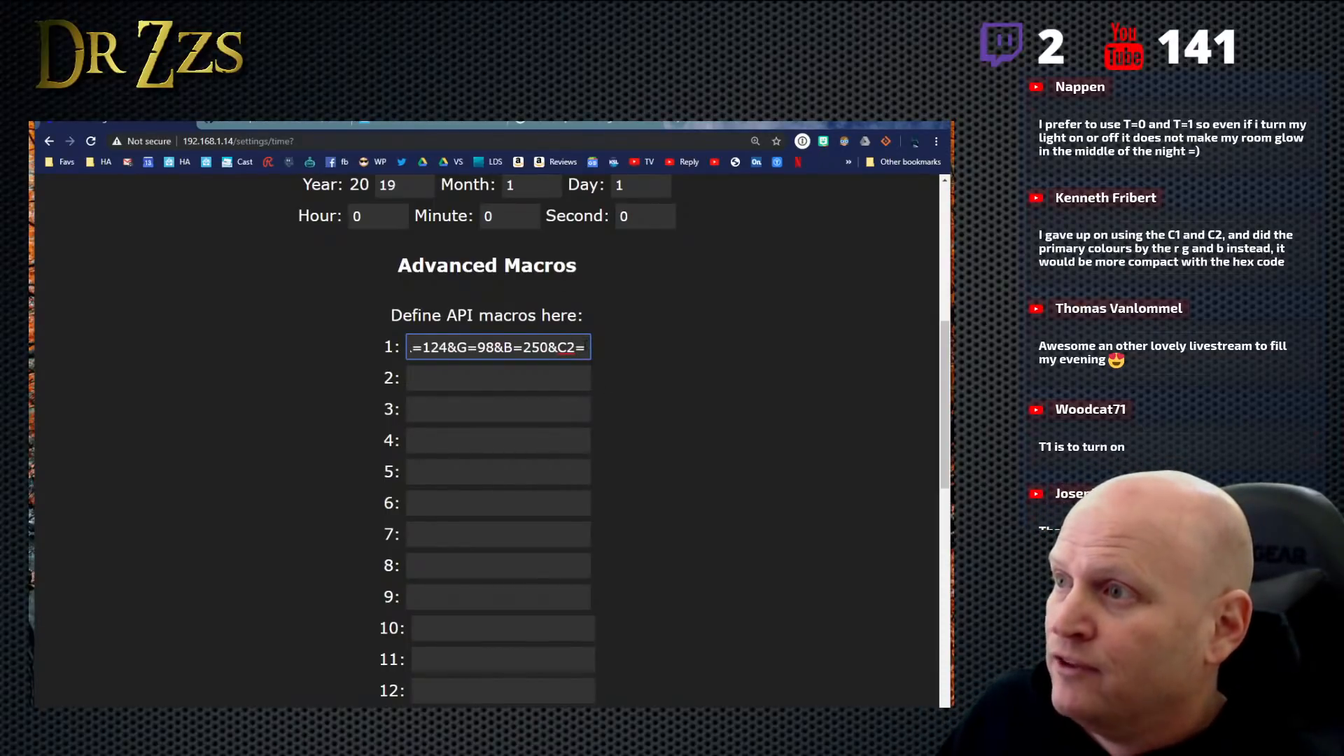
right_click(584, 346)
left_click(625, 444)
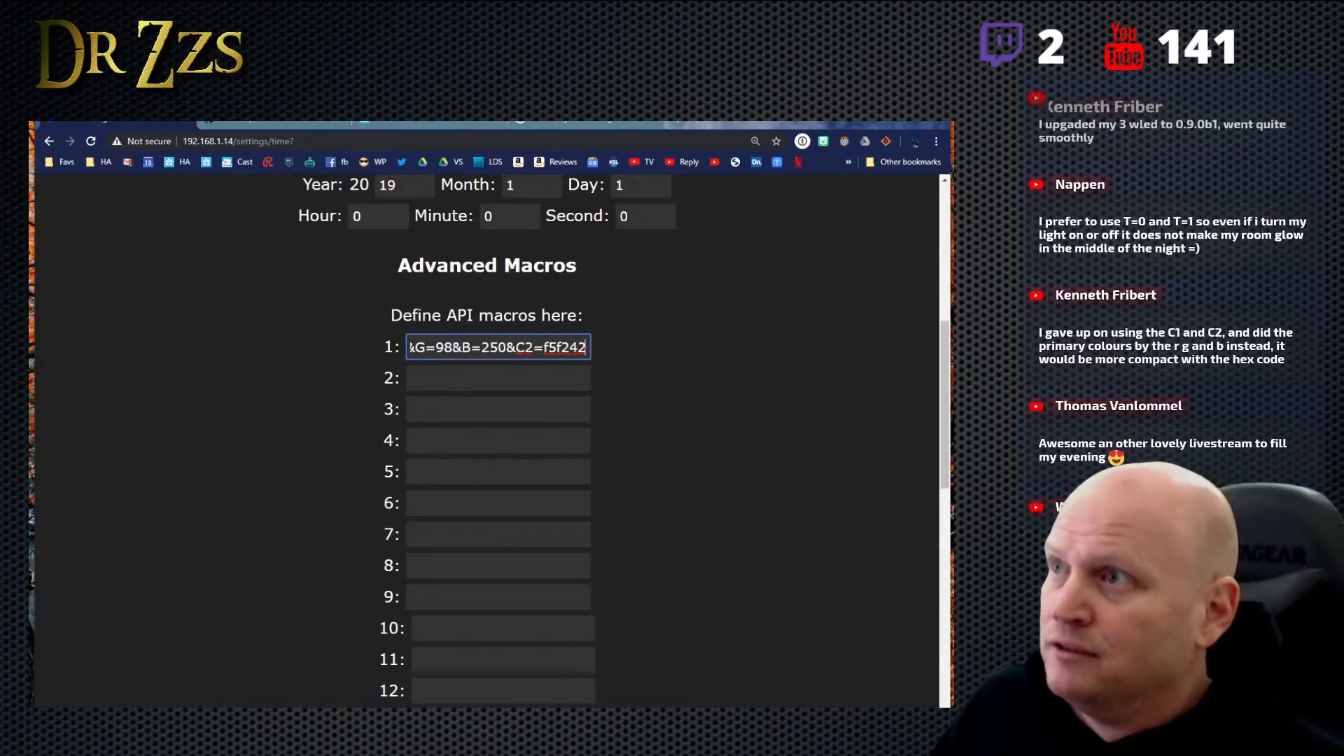
- Review the Advanced, Notifications, Presets, Macros, General and Experimental, and XML response sections of the HTTP request API page, highlighting the Presets heading
left_click(244, 119)
scroll(394, 459, "down", 2)
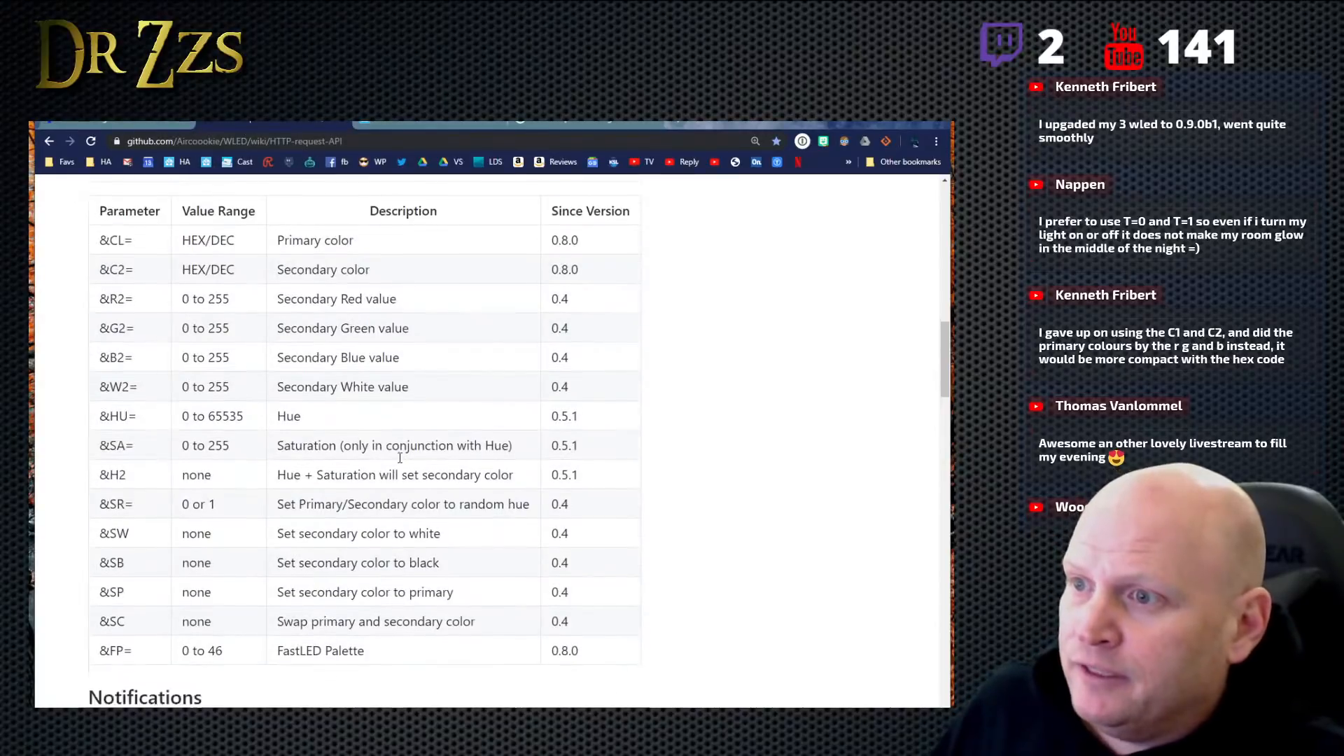
scroll(394, 458, "up", 4)
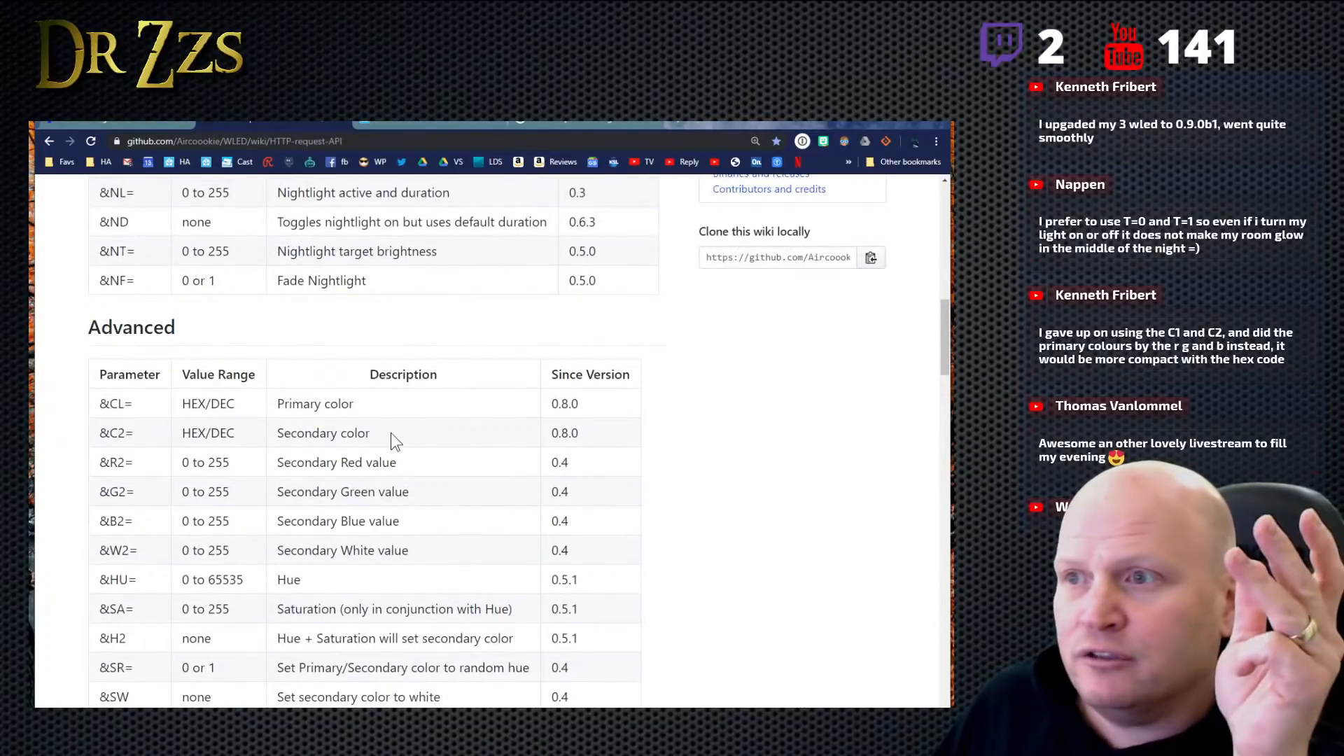
scroll(390, 432, "down", 4)
scroll(390, 439, "down", 3)
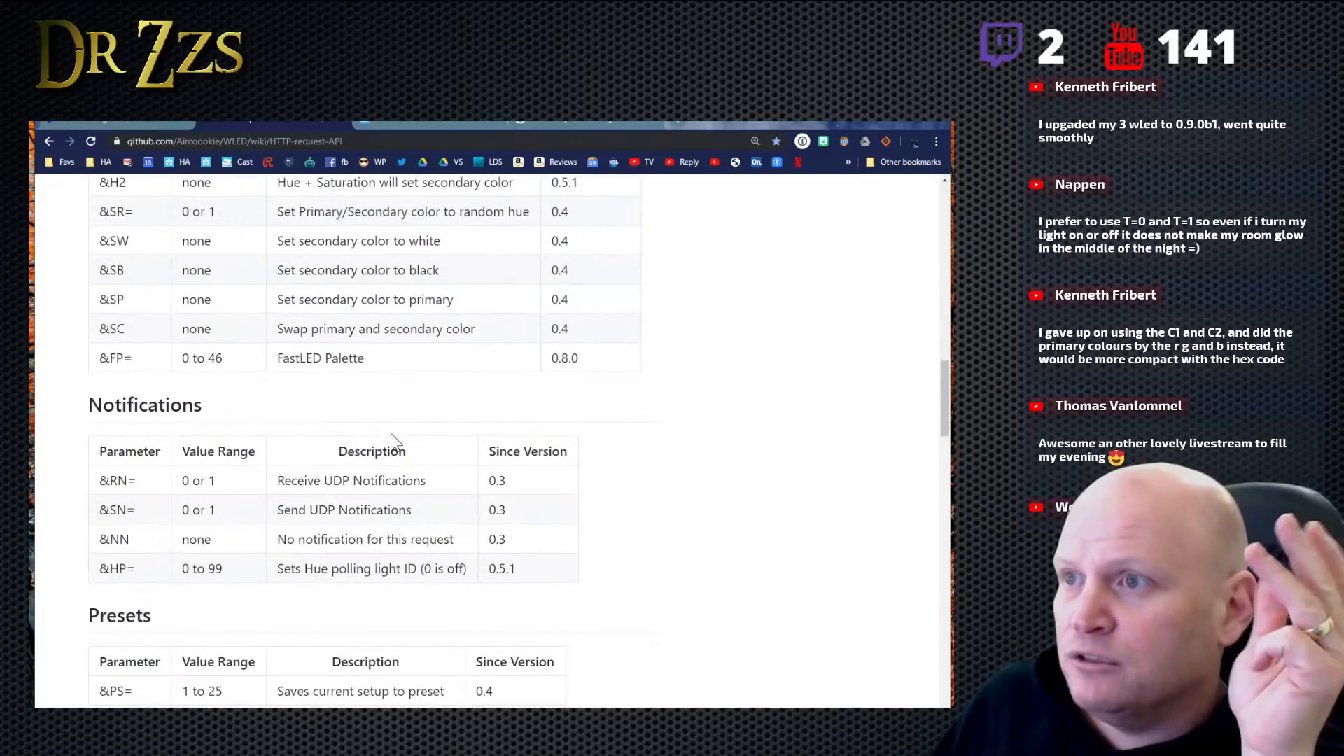
scroll(391, 440, "down", 3)
scroll(395, 441, "down", 3)
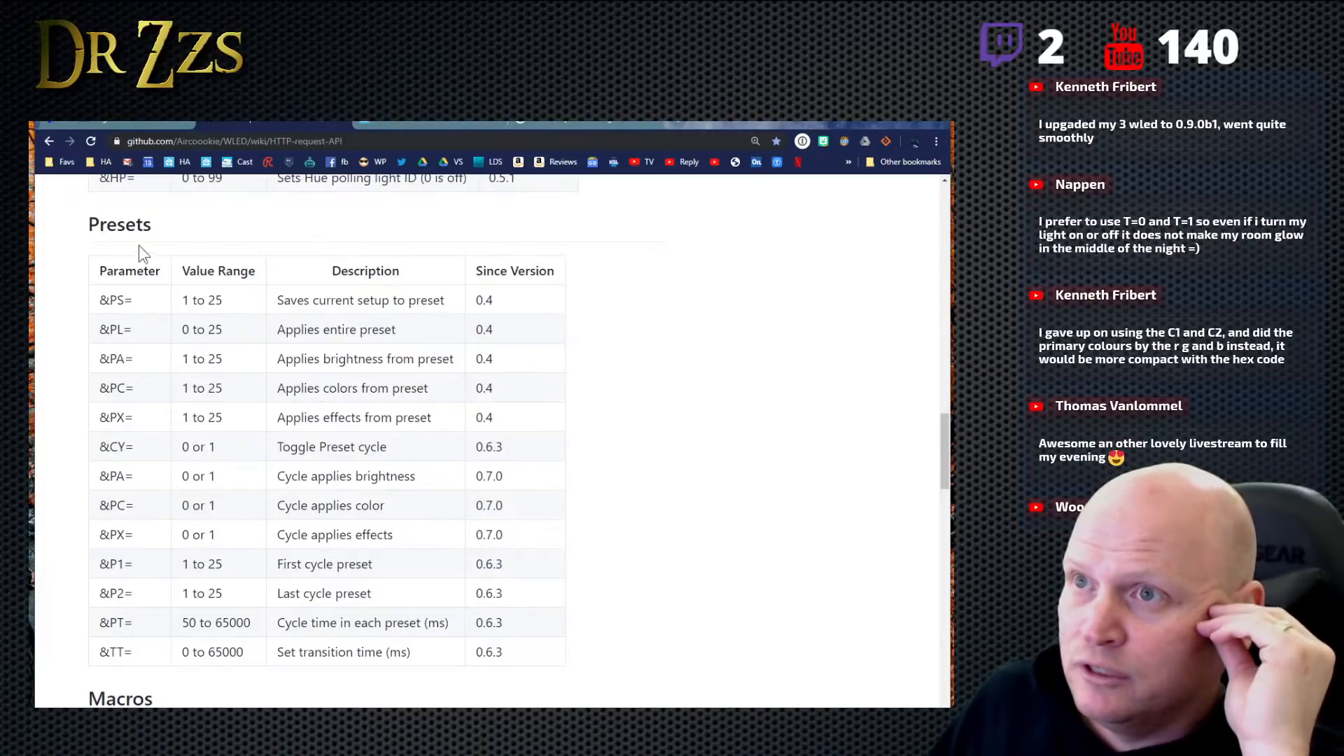
double_click(158, 234)
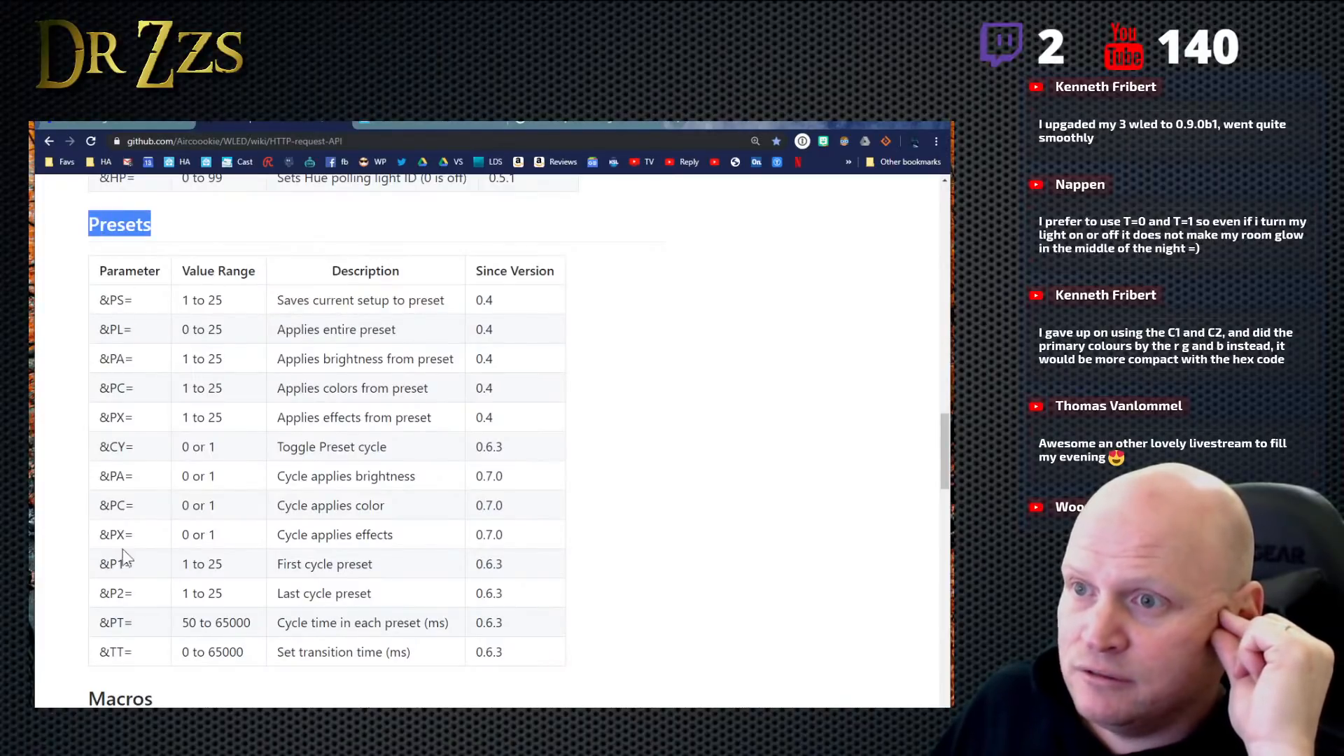
scroll(130, 540, "down", 8)
scroll(136, 552, "down", 1)
scroll(135, 549, "up", 1)
scroll(140, 504, "down", 2)
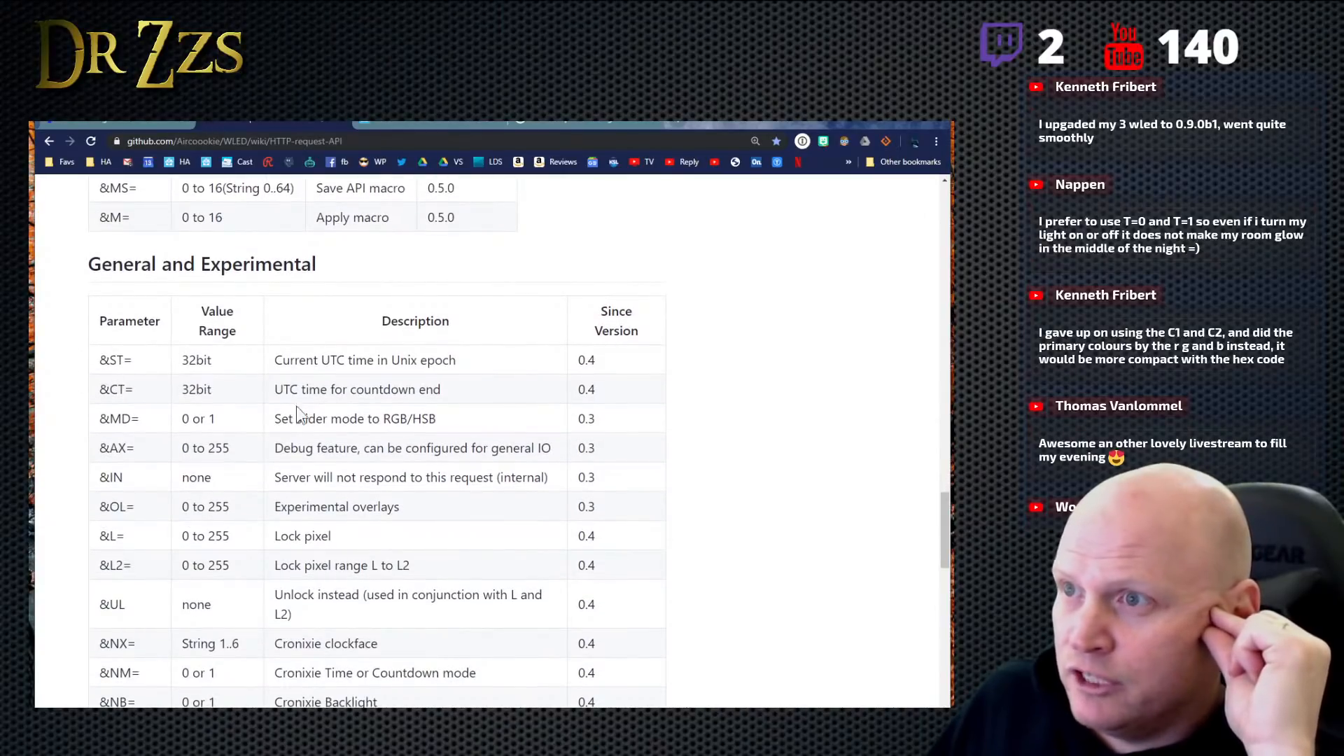
scroll(403, 520, "down", 8)
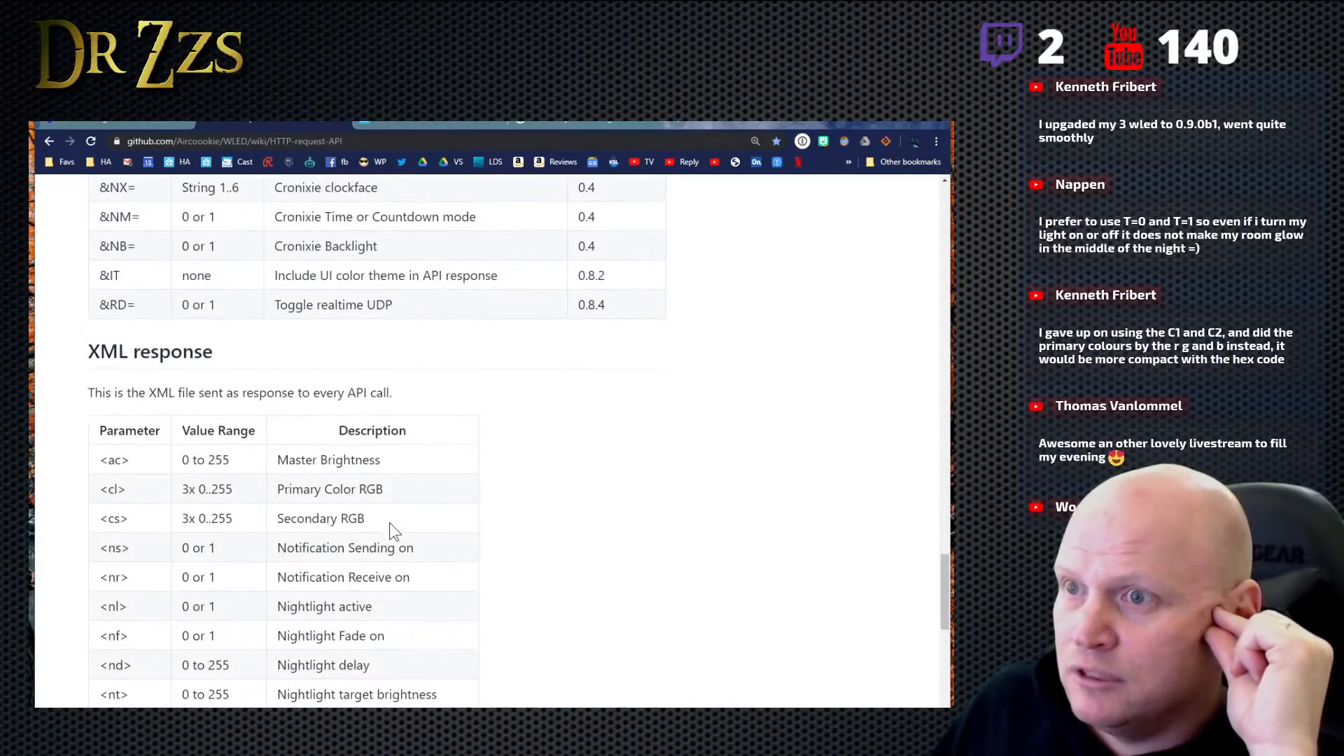
scroll(390, 522, "down", 3)
- Return to the LED control table on the API page and highlight the value range of the FX= effect index parameter
scroll(387, 520, "up", 20)
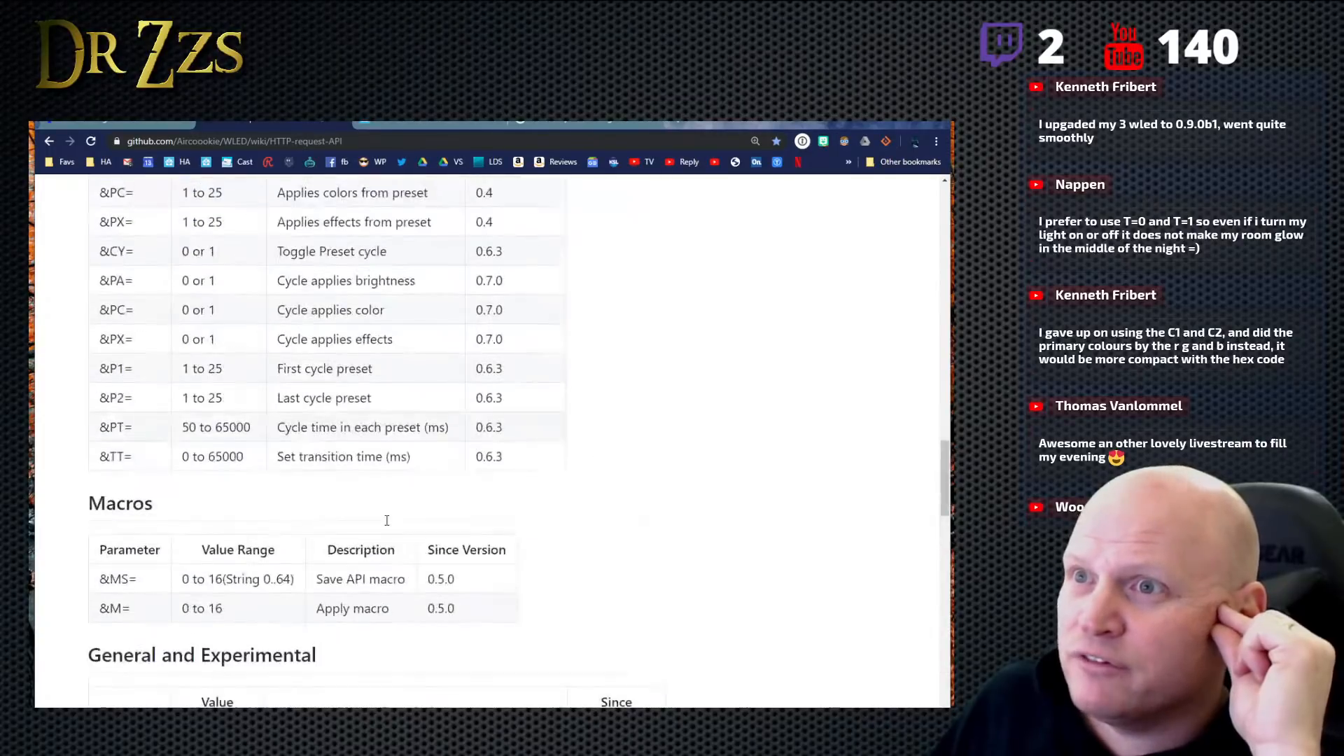
scroll(387, 520, "up", 8)
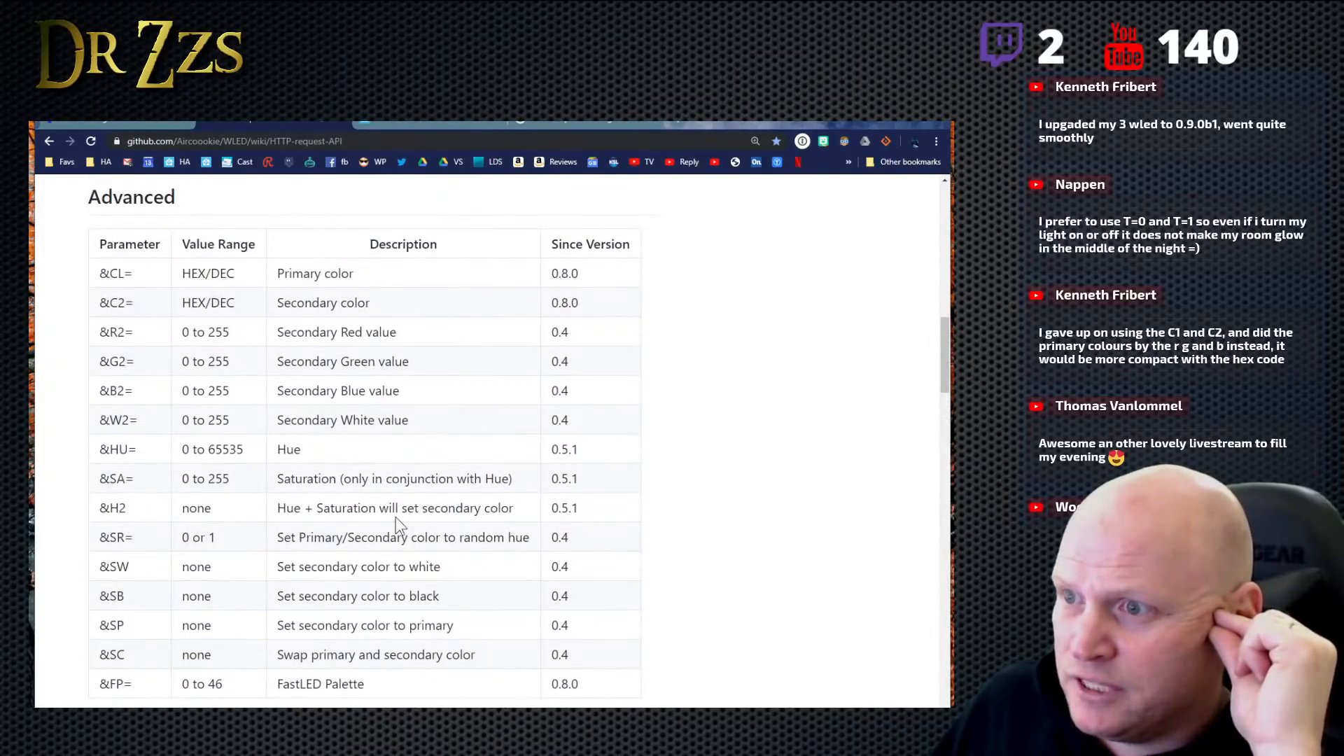
scroll(396, 519, "up", 8)
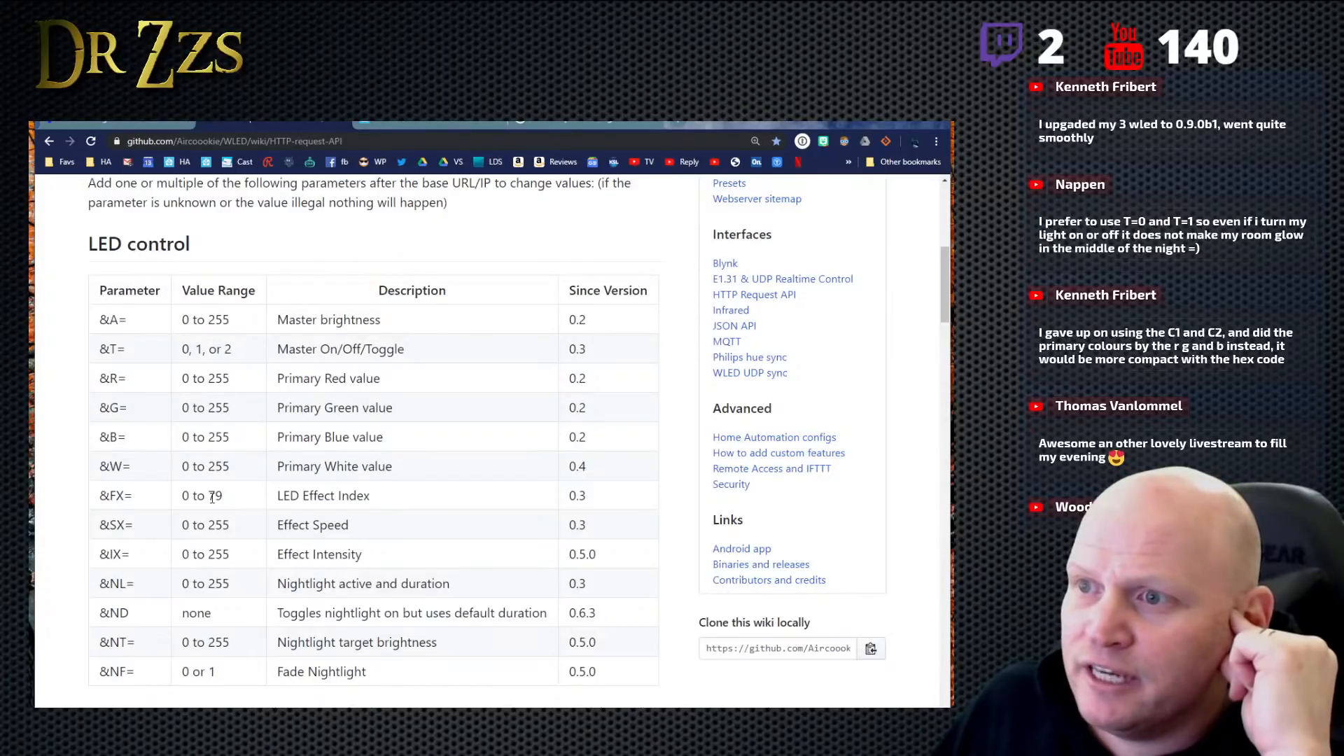
left_click_drag(236, 499, 173, 501)
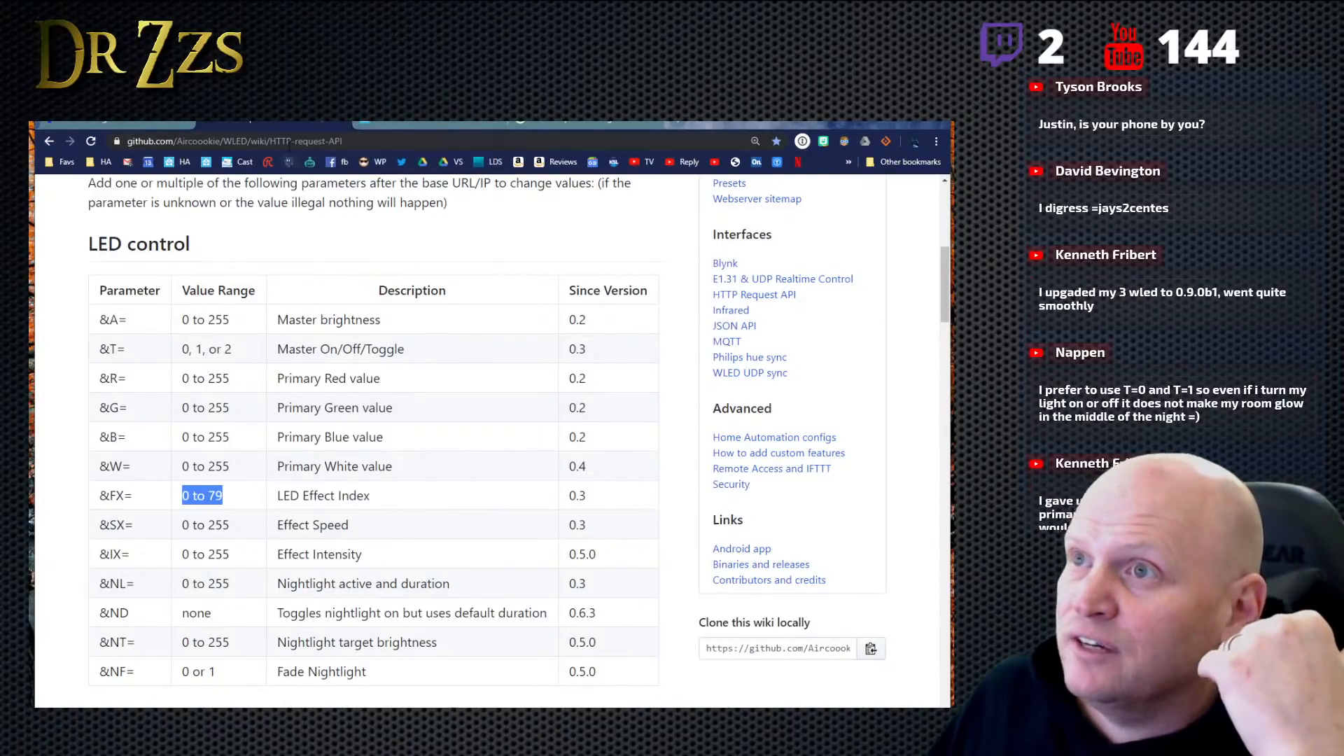
- Copy the HTTP request API wiki page's address and open github.com/Aircoookie/WLED/wiki/HTTP-request-API in a new tab
right_click(288, 145)
left_click(335, 239)
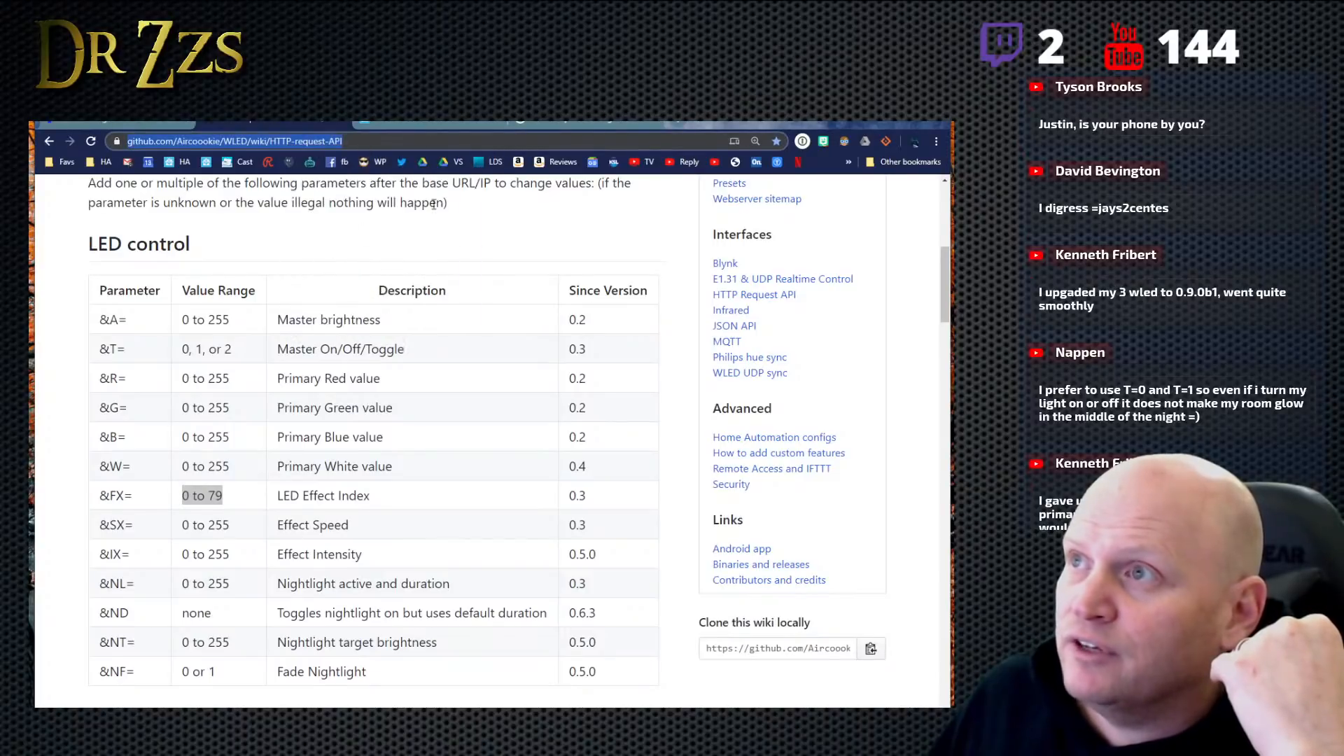
left_click(674, 125)
right_click(415, 142)
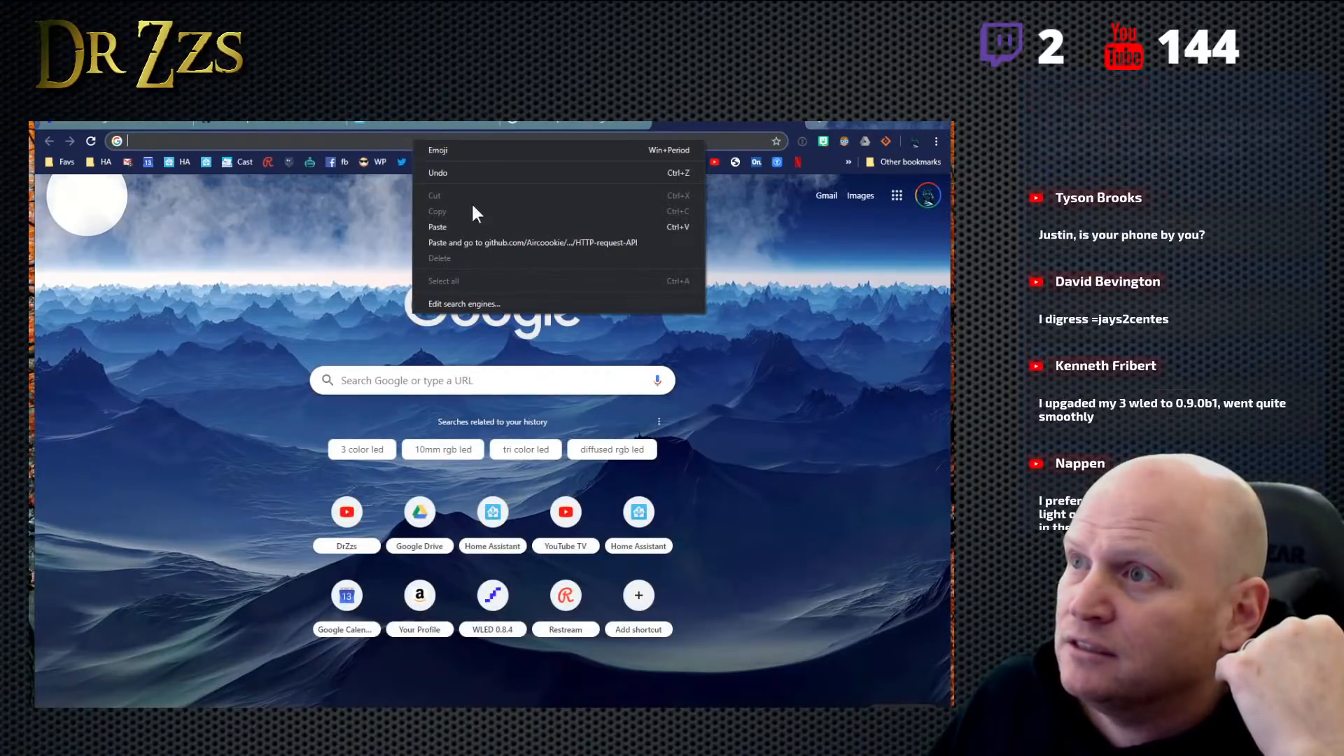
left_click(473, 229)
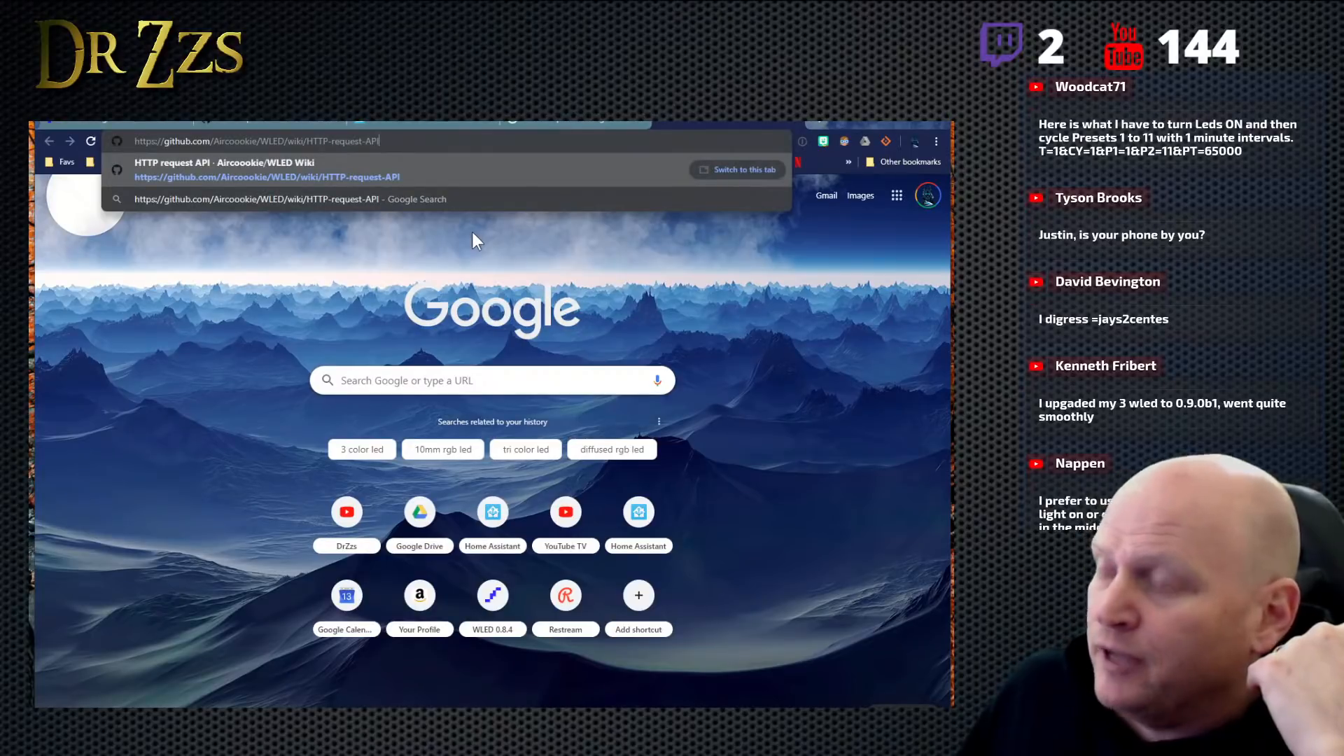
key("Return")
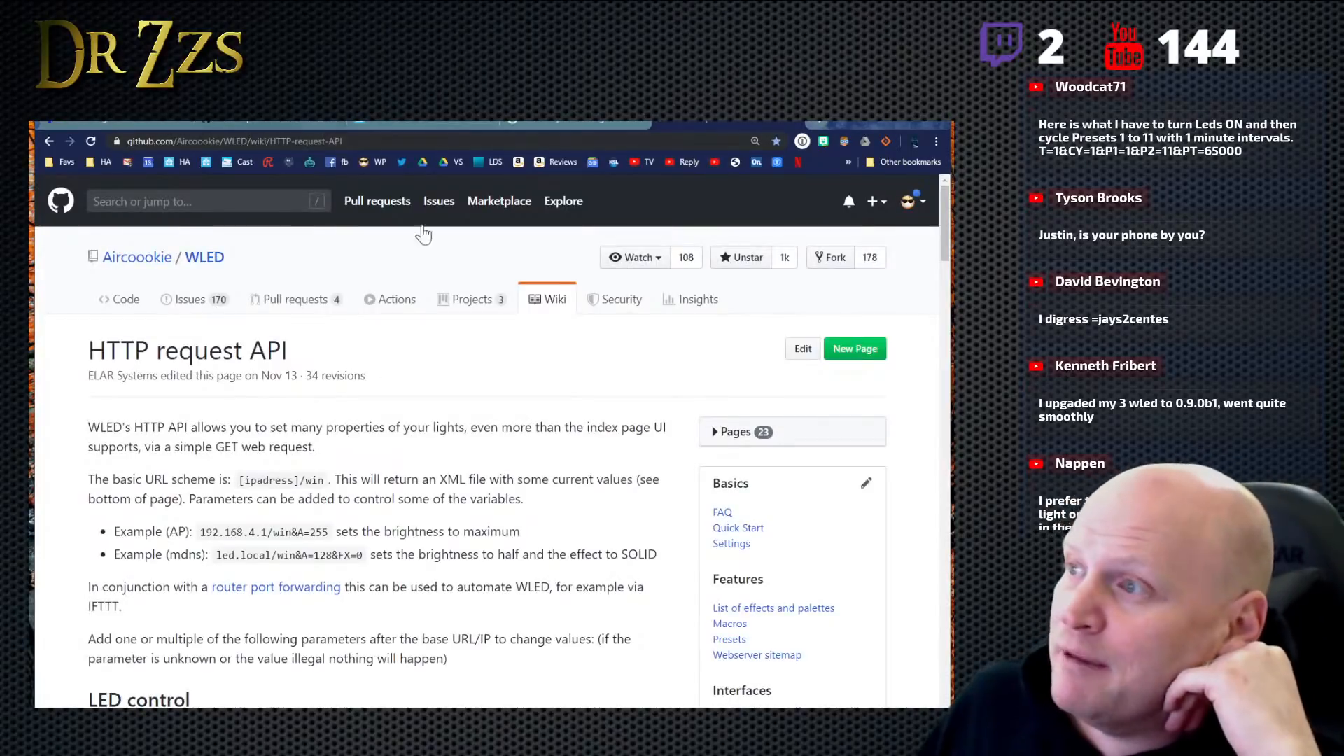
- Open the wiki's List of effects and palettes page and highlight the effect ID 13 of the Theater effect
scroll(787, 574, "down", 3)
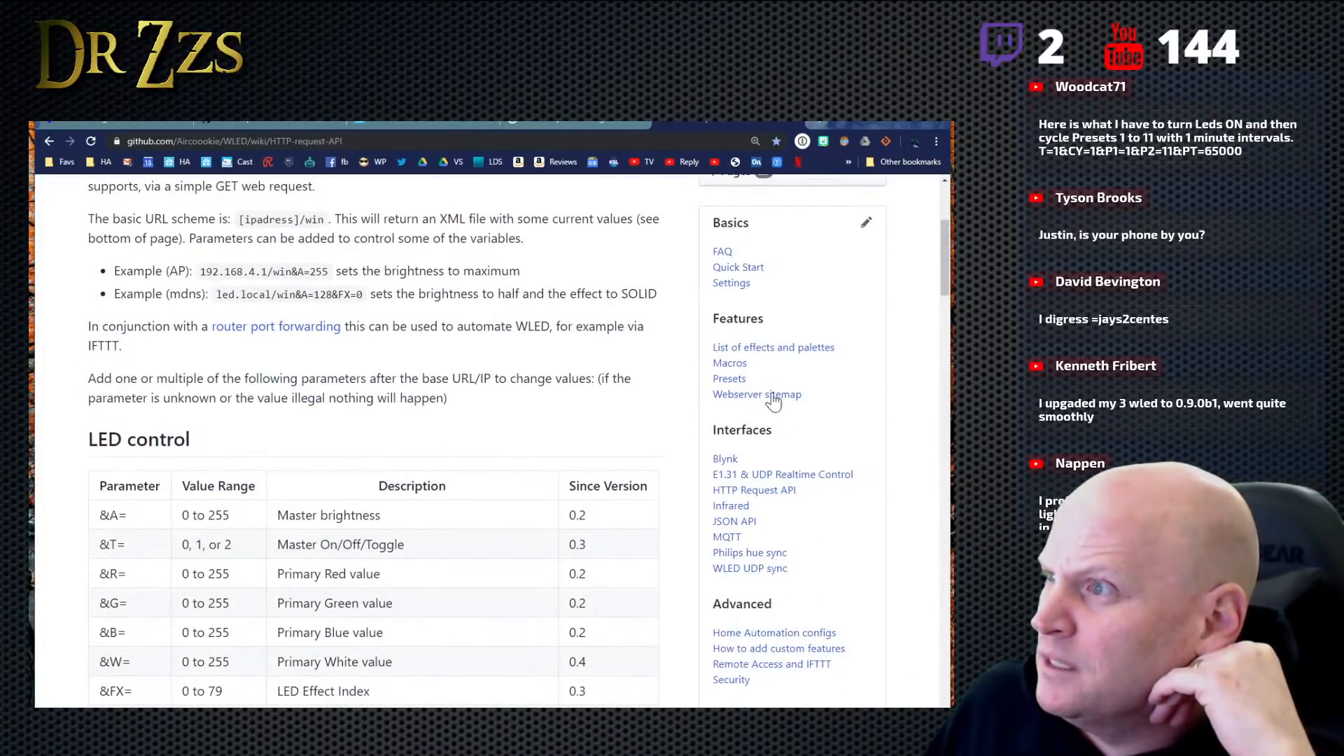
left_click(759, 348)
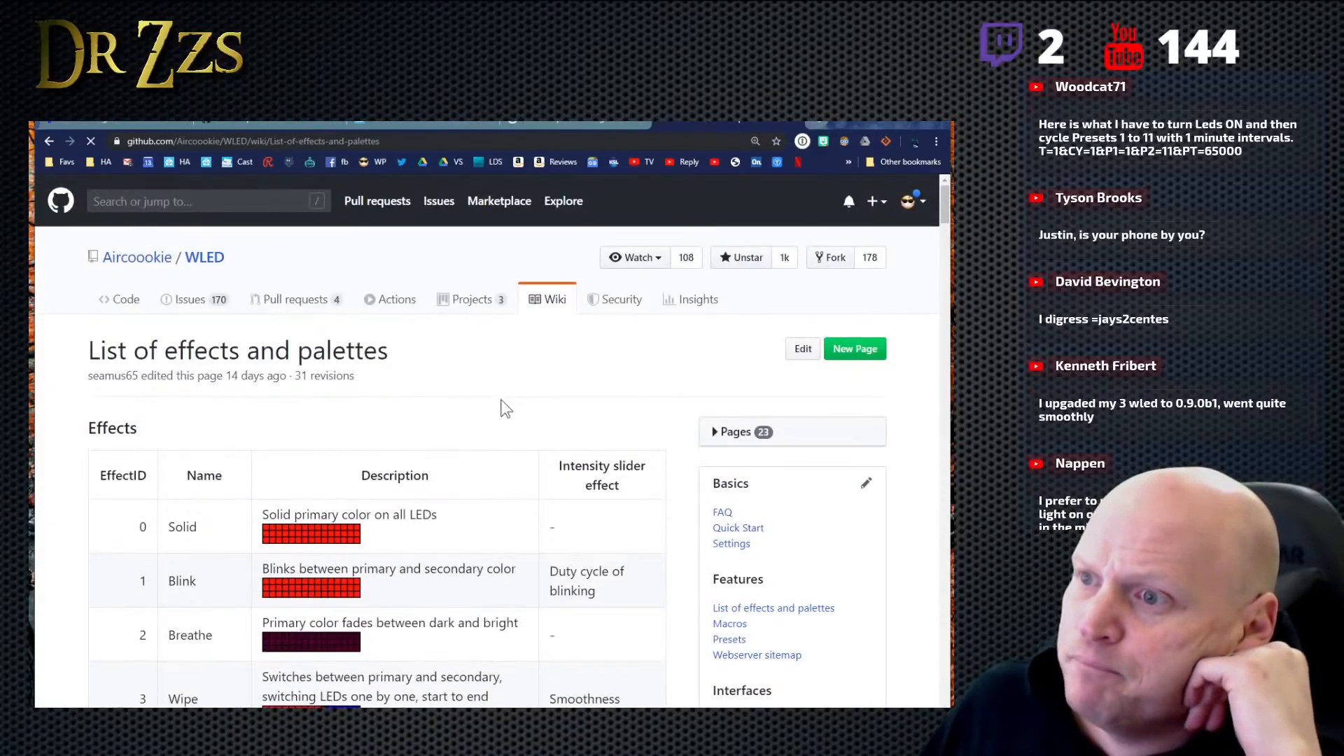
scroll(499, 407, "down", 4)
scroll(327, 352, "down", 3)
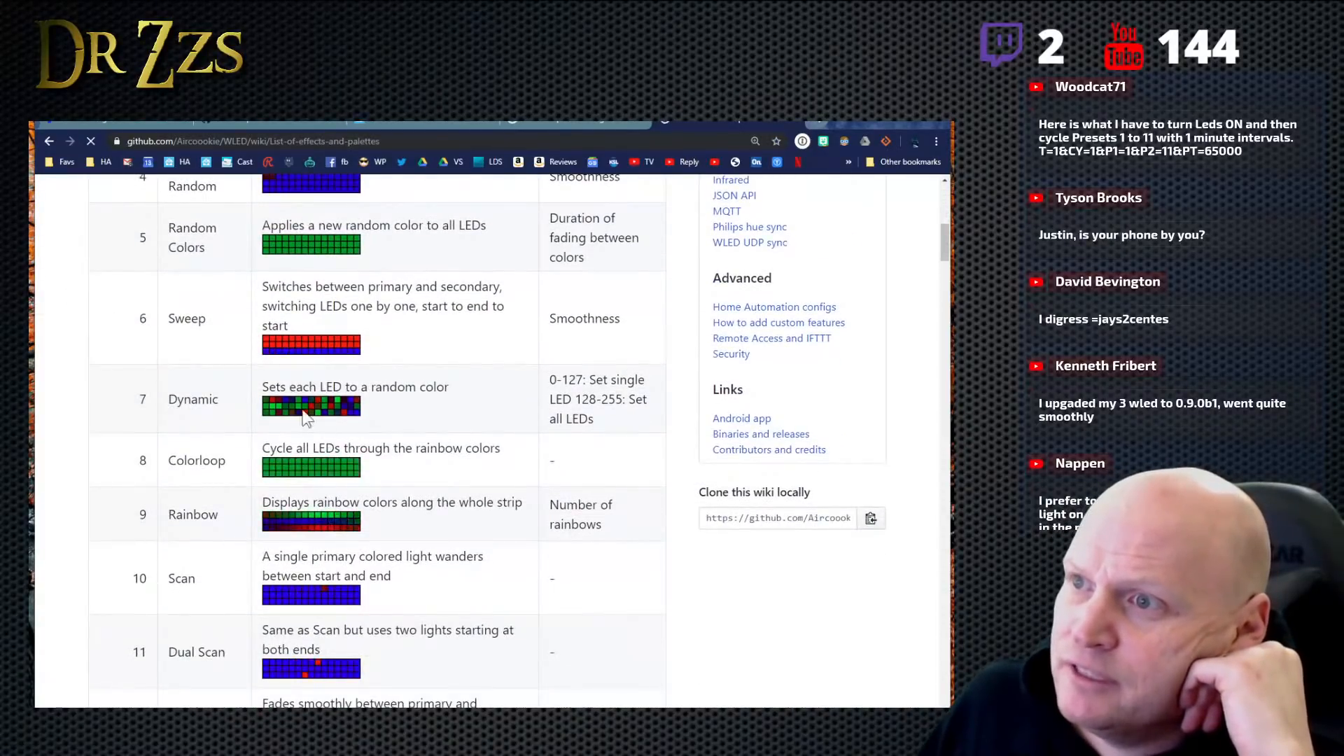
scroll(364, 441, "down", 5)
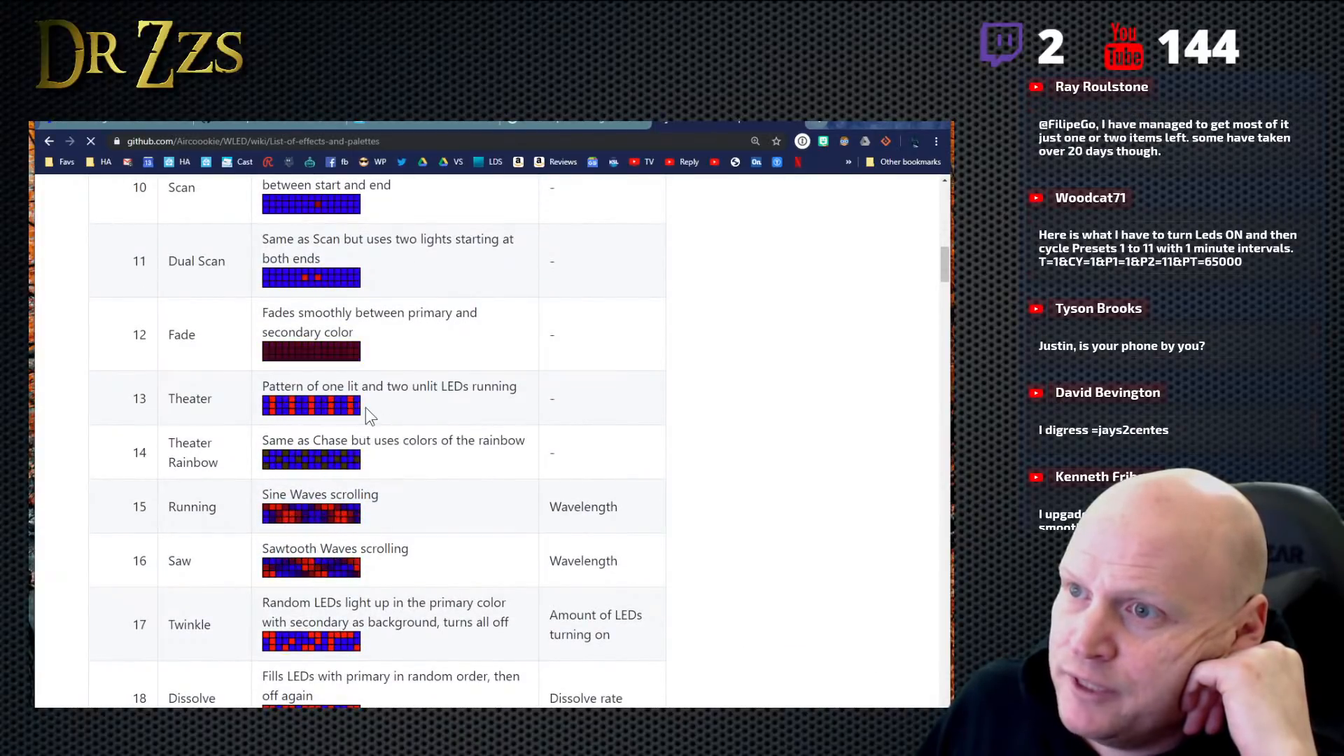
left_click_drag(158, 400, 112, 401)
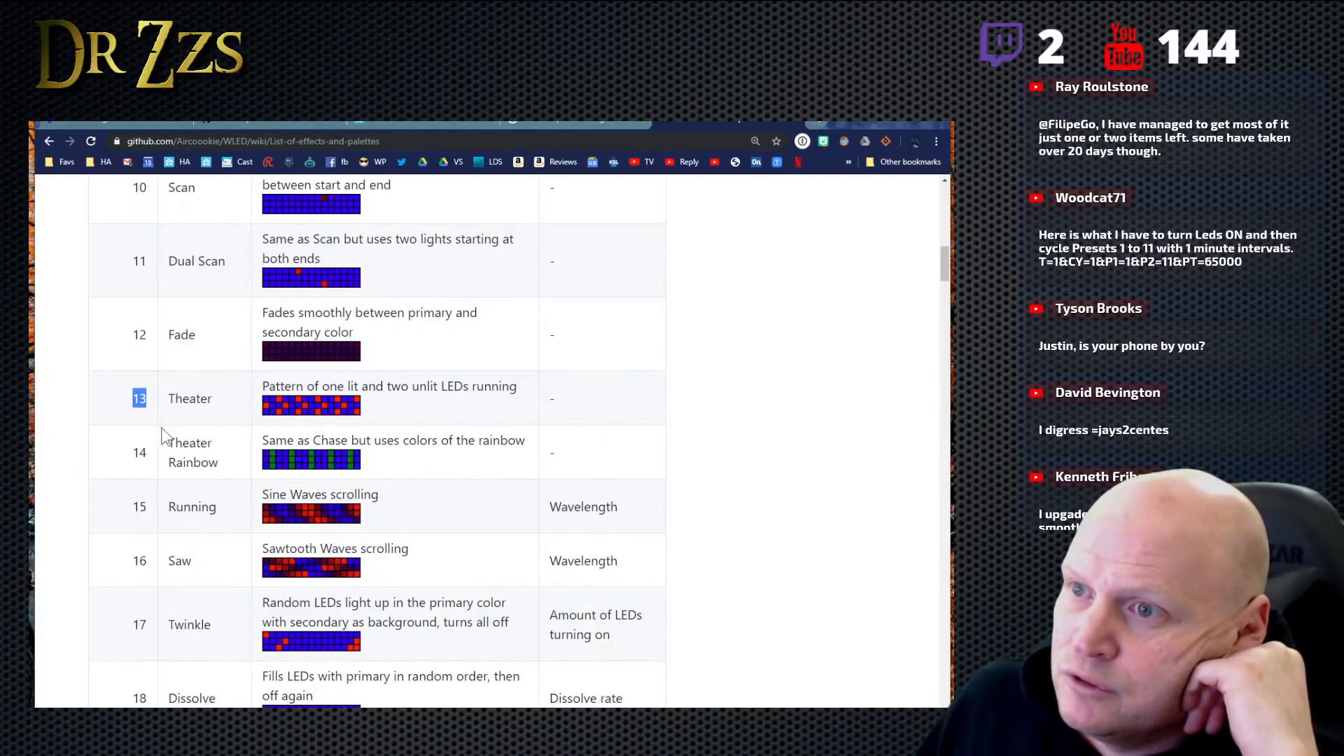
- Return to the WLED time settings and append "&FX=13" to the end of macro 1
left_click(396, 117)
left_click(106, 125)
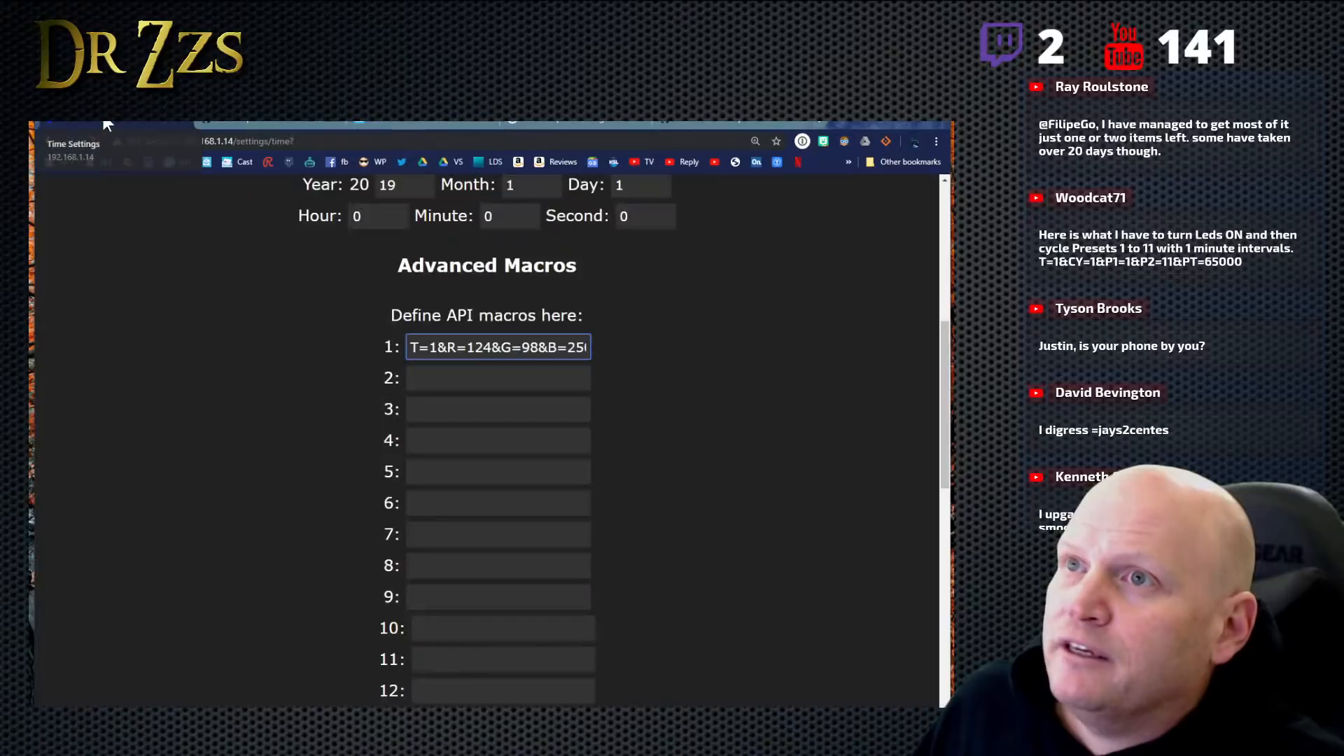
left_click_drag(580, 348, 635, 349)
left_click(586, 349)
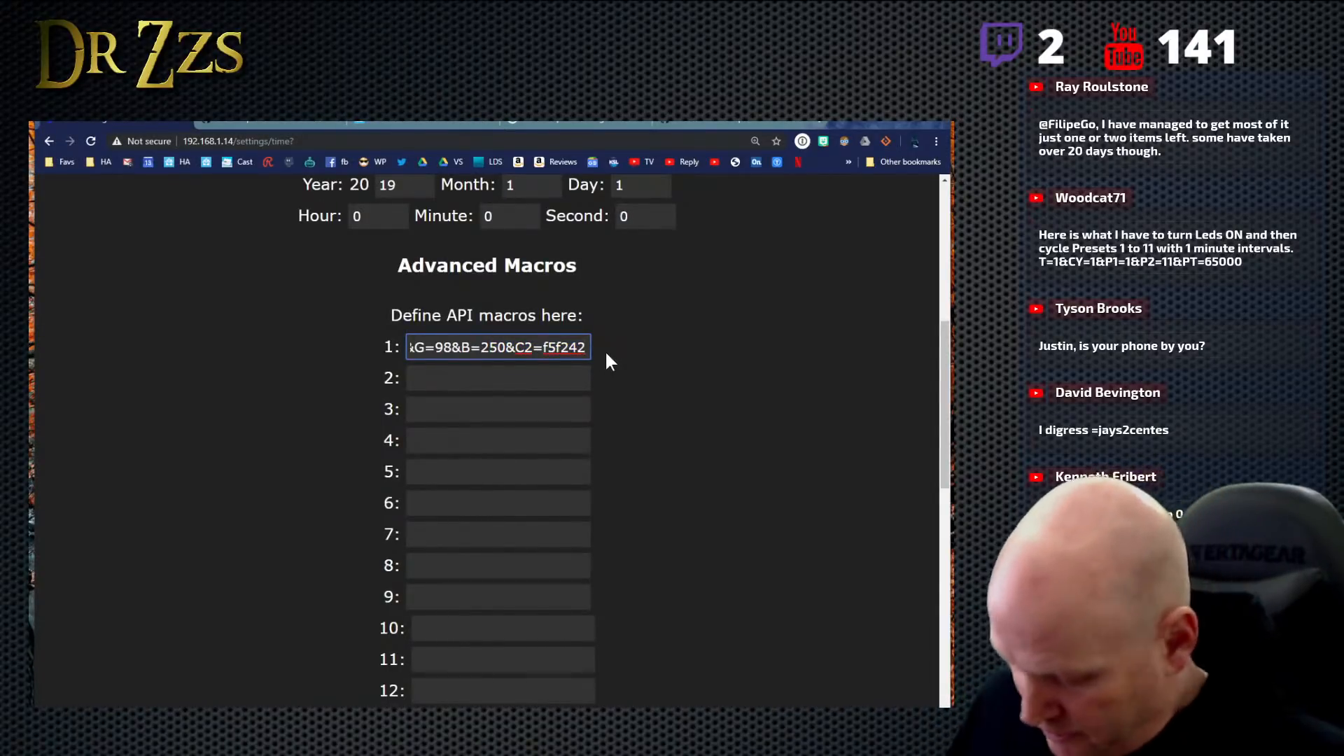
type("&")
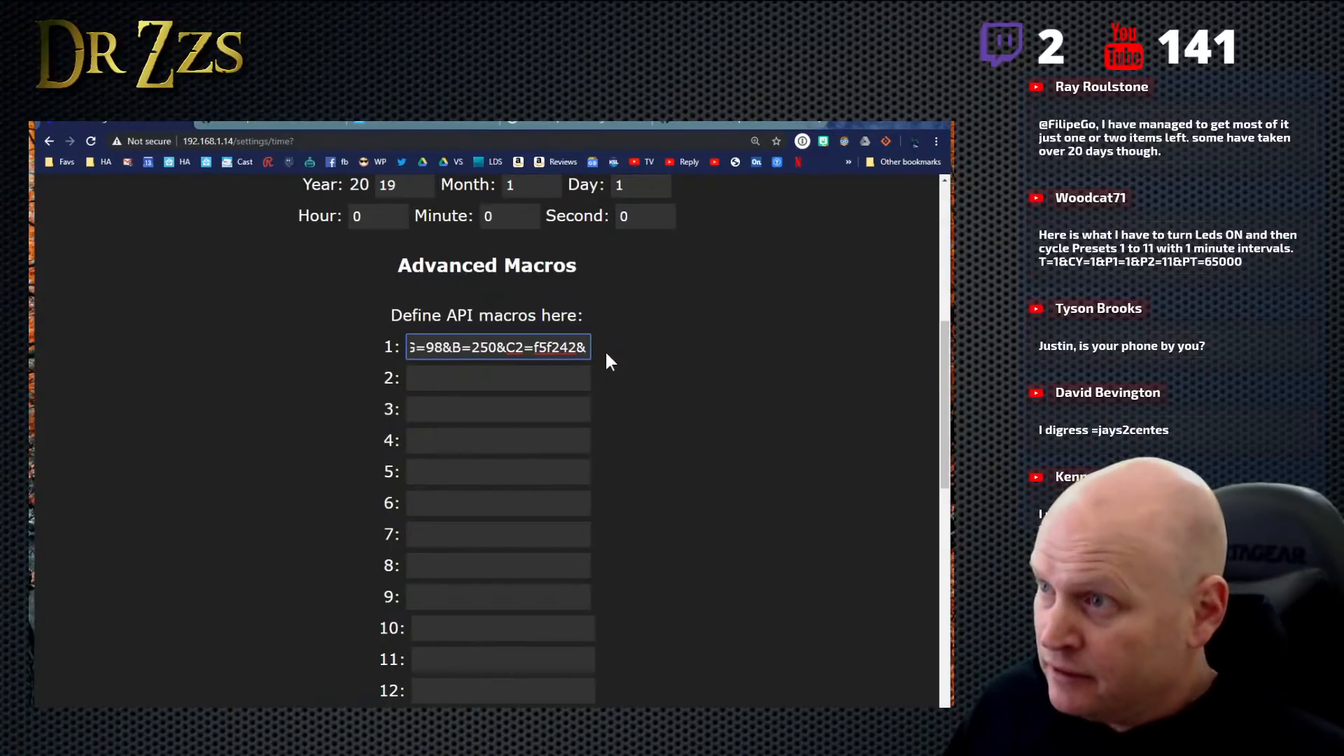
type("FX=")
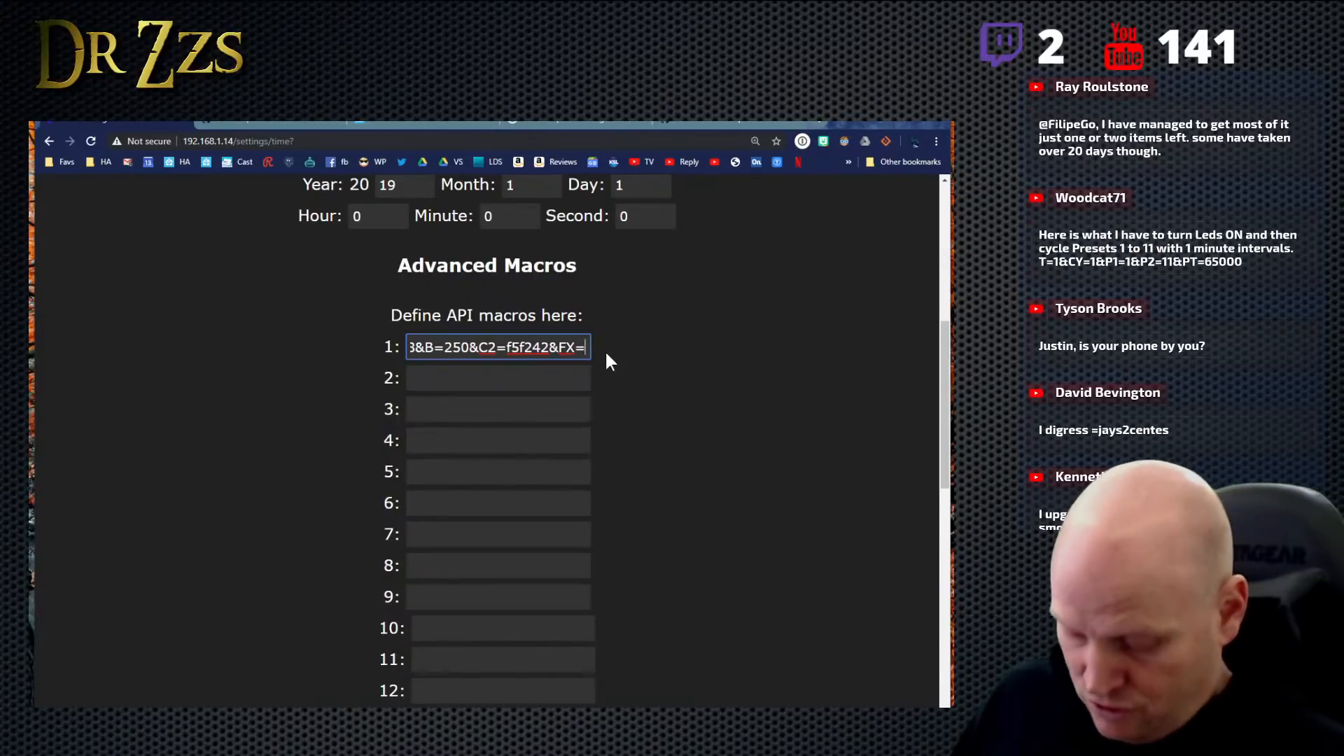
type("13")
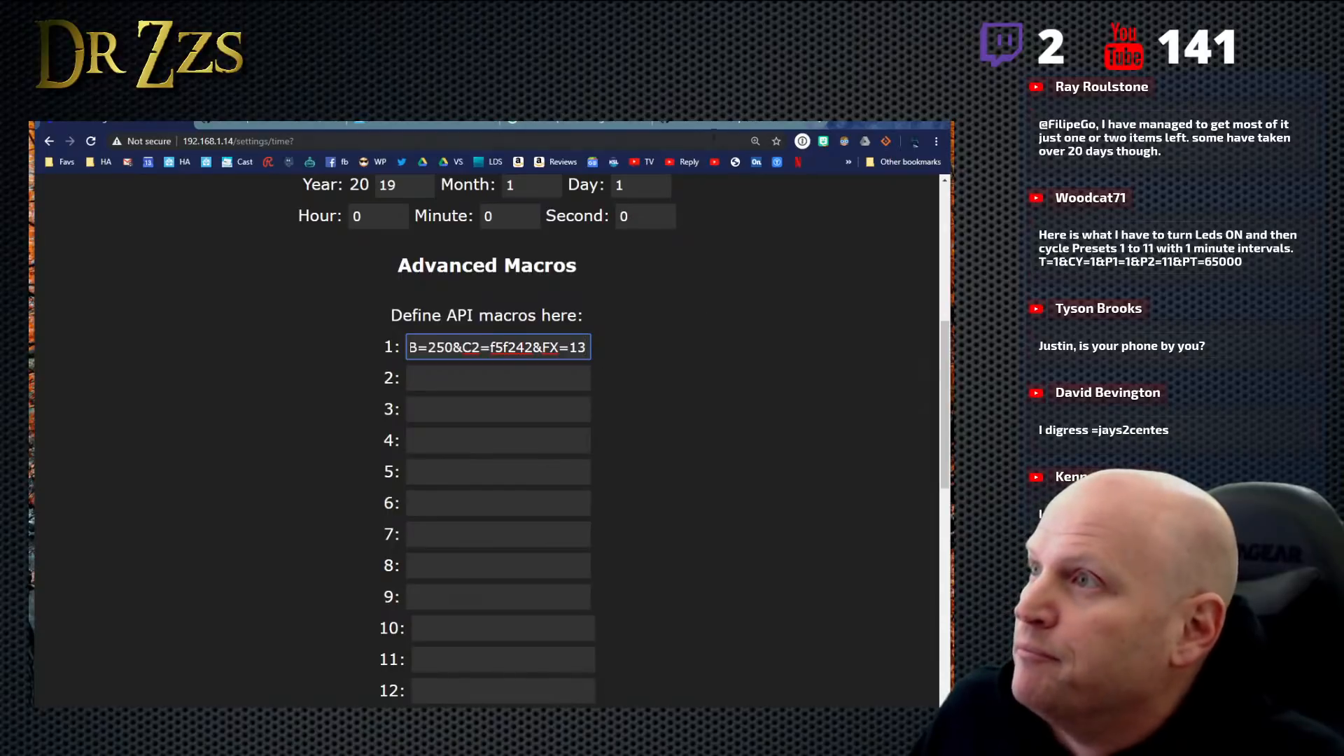
- Look up the effect speed parameter in the API's LED control table and append "&SX=" to macro 1
left_click(711, 120)
left_click(403, 122)
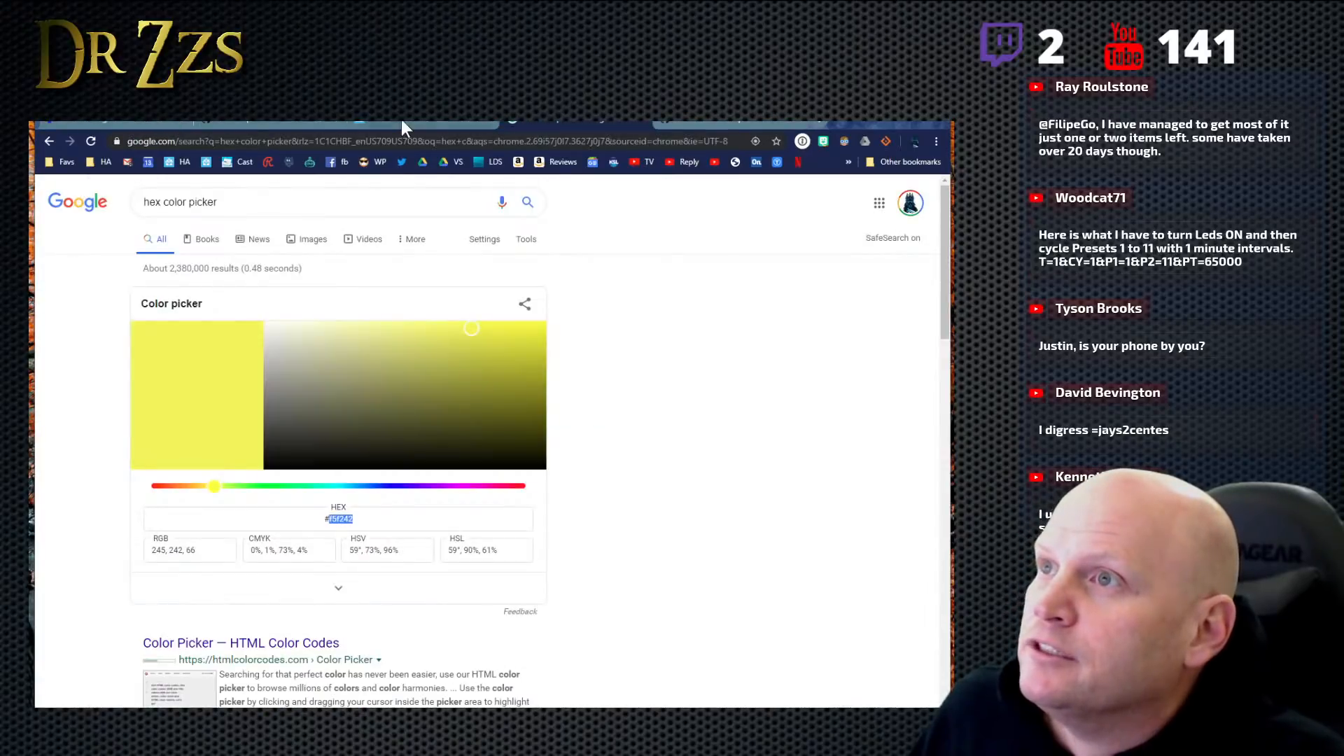
left_click(403, 123)
left_click(261, 123)
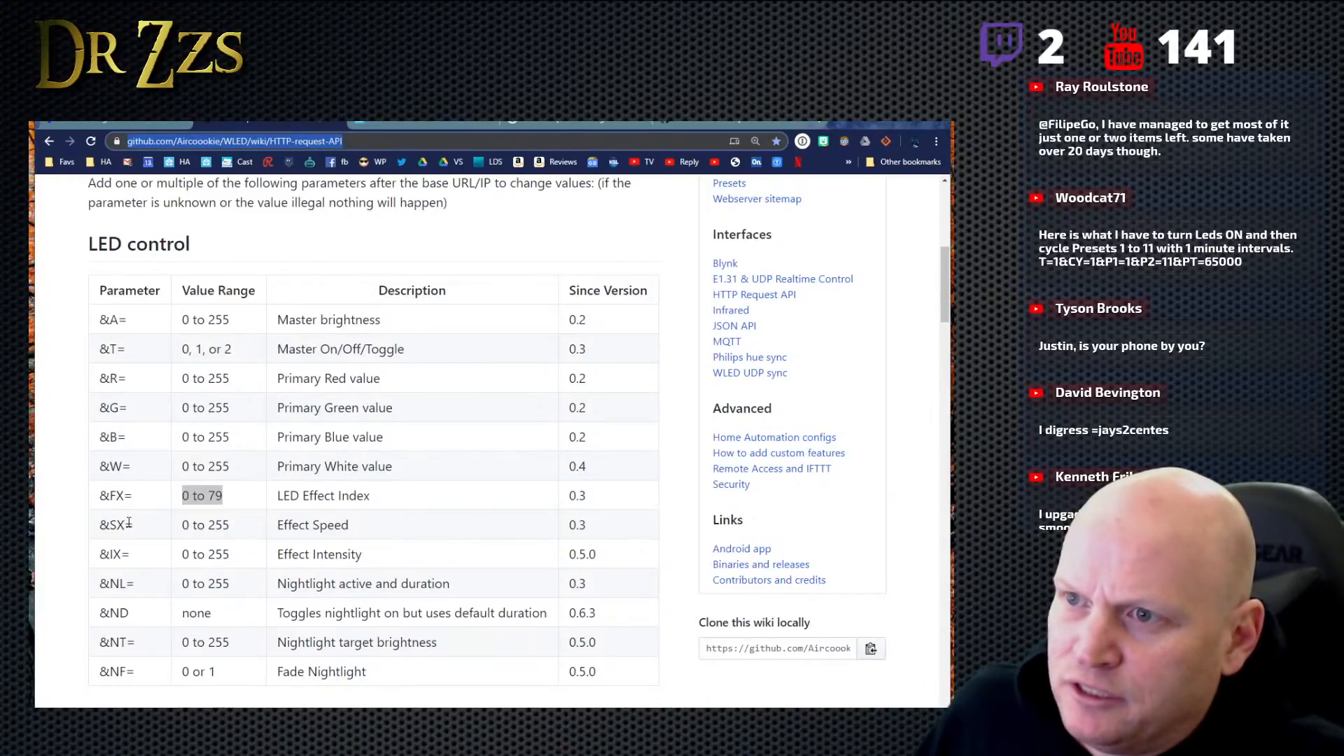
left_click(103, 121)
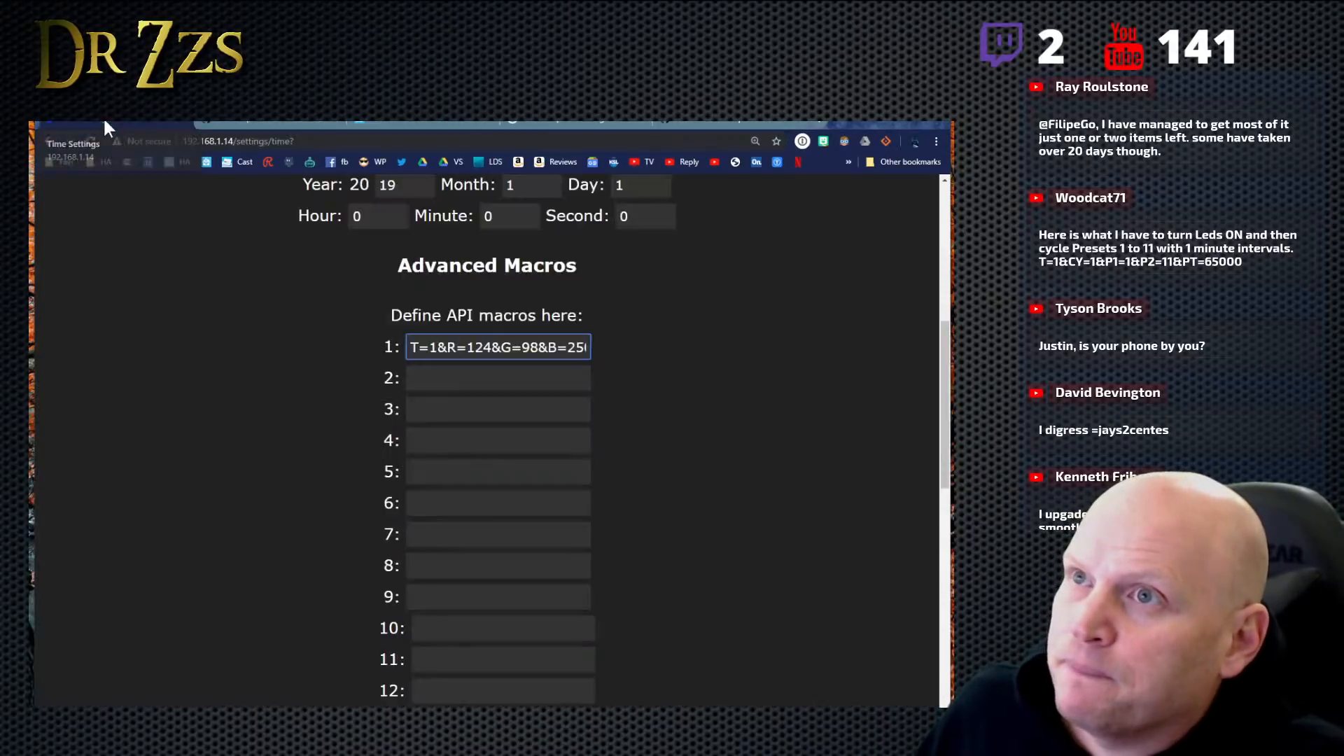
left_click_drag(586, 348, 614, 360)
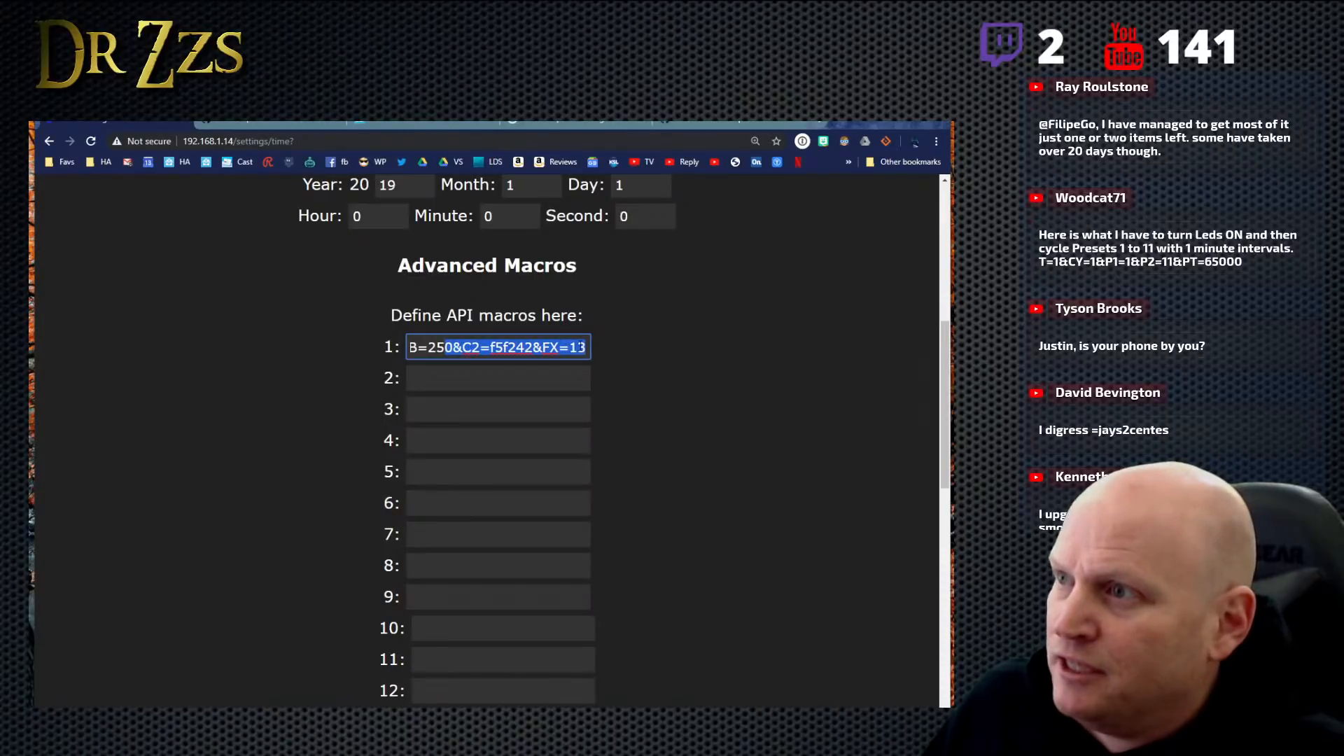
left_click(588, 348)
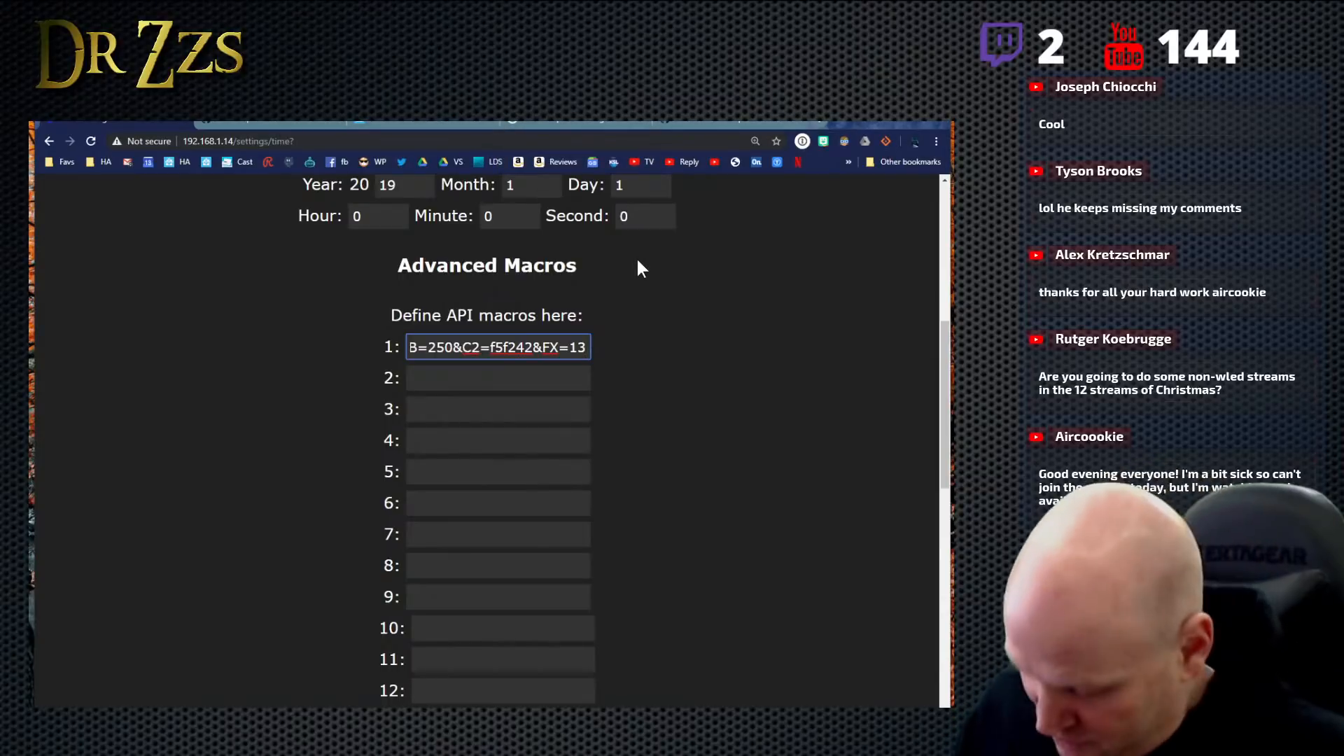
type("&")
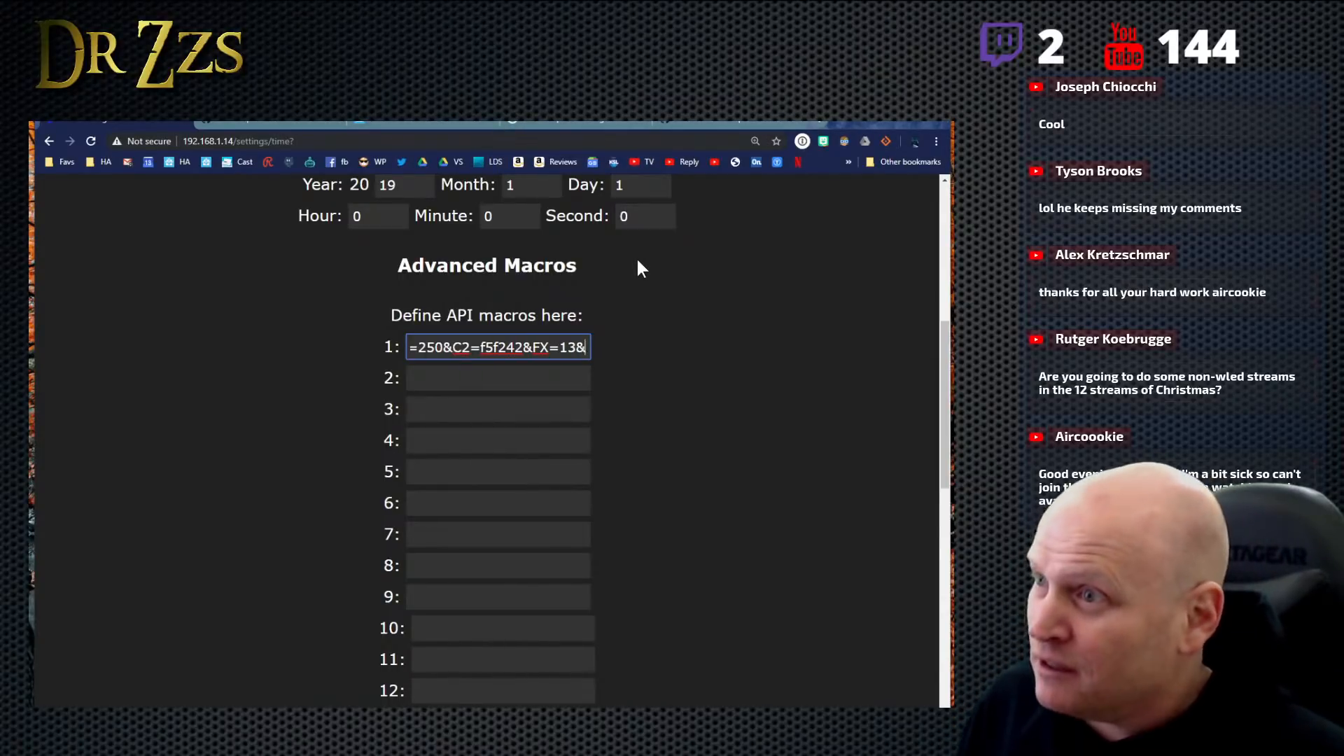
type("SX")
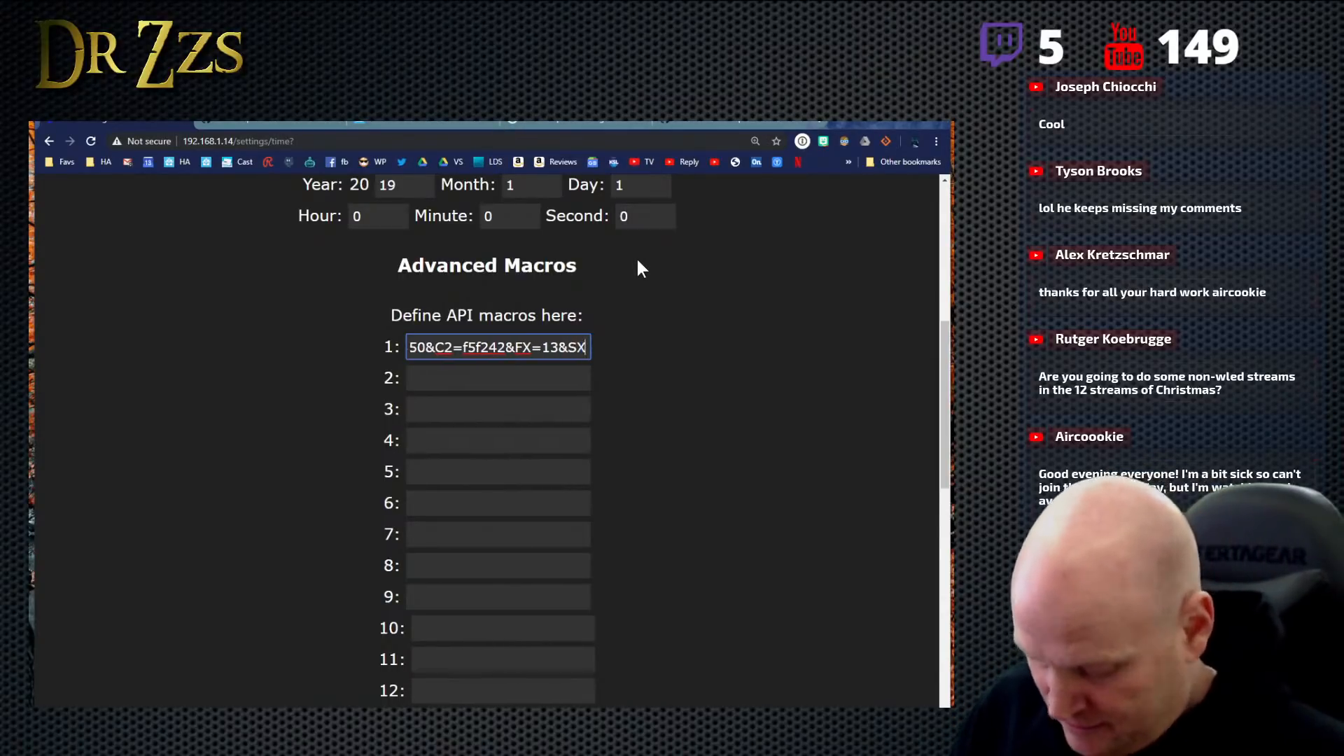
type("=")
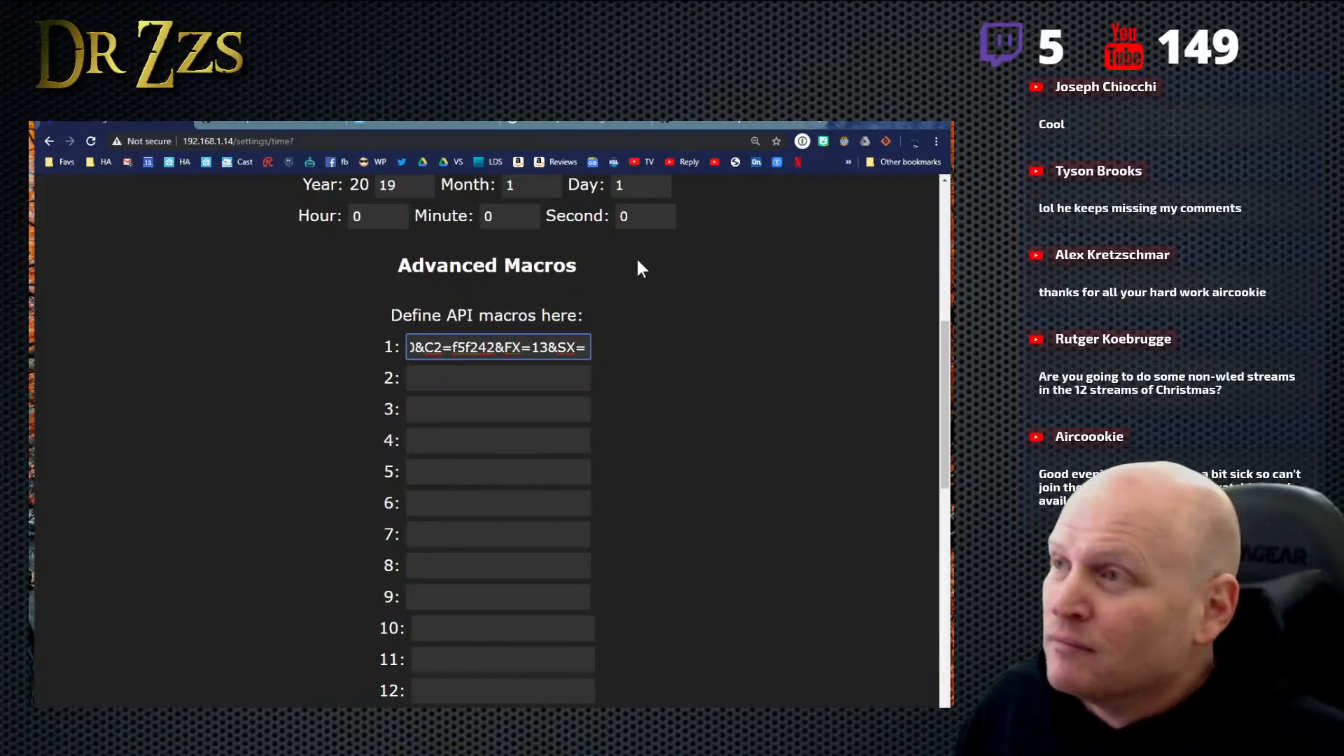
- Check the effect speed parameter's value range in the LED control table and return to the end of macro 1
left_click(721, 125)
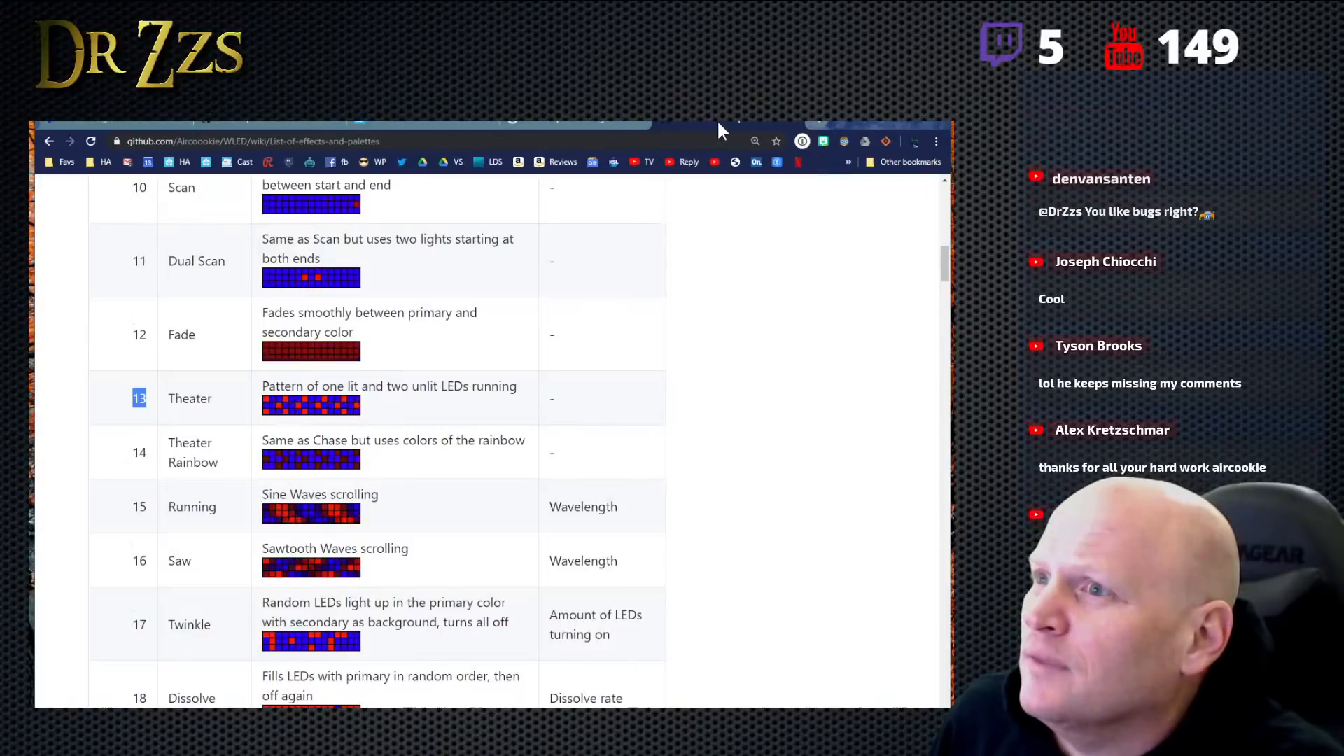
left_click(247, 123)
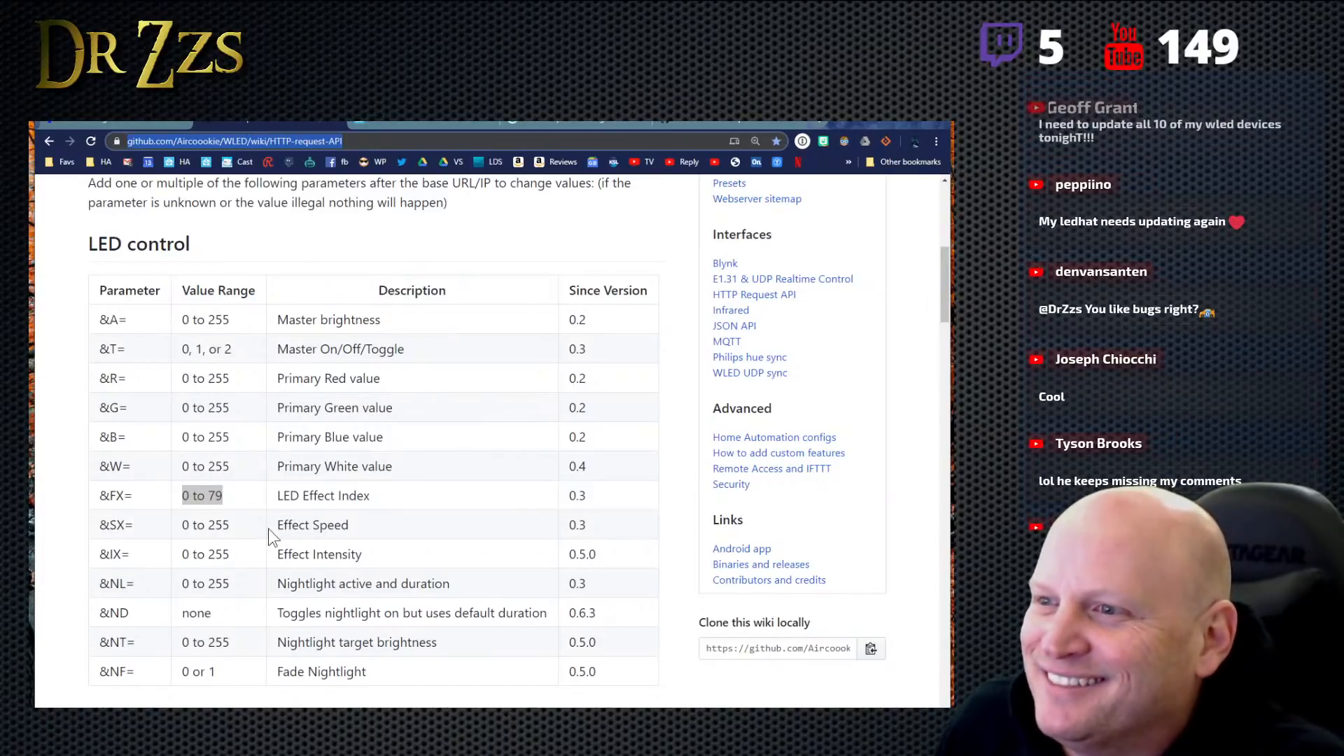
scroll(267, 528, "down", 1)
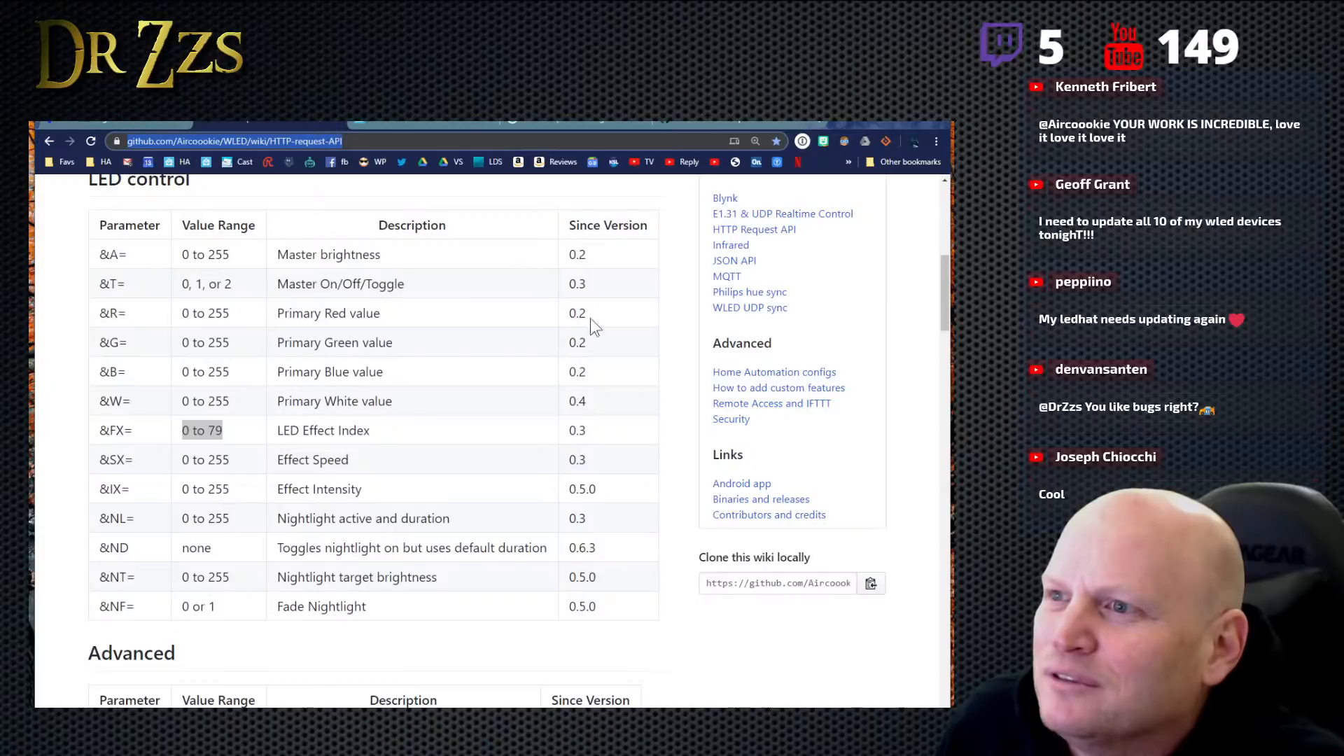
left_click(114, 117)
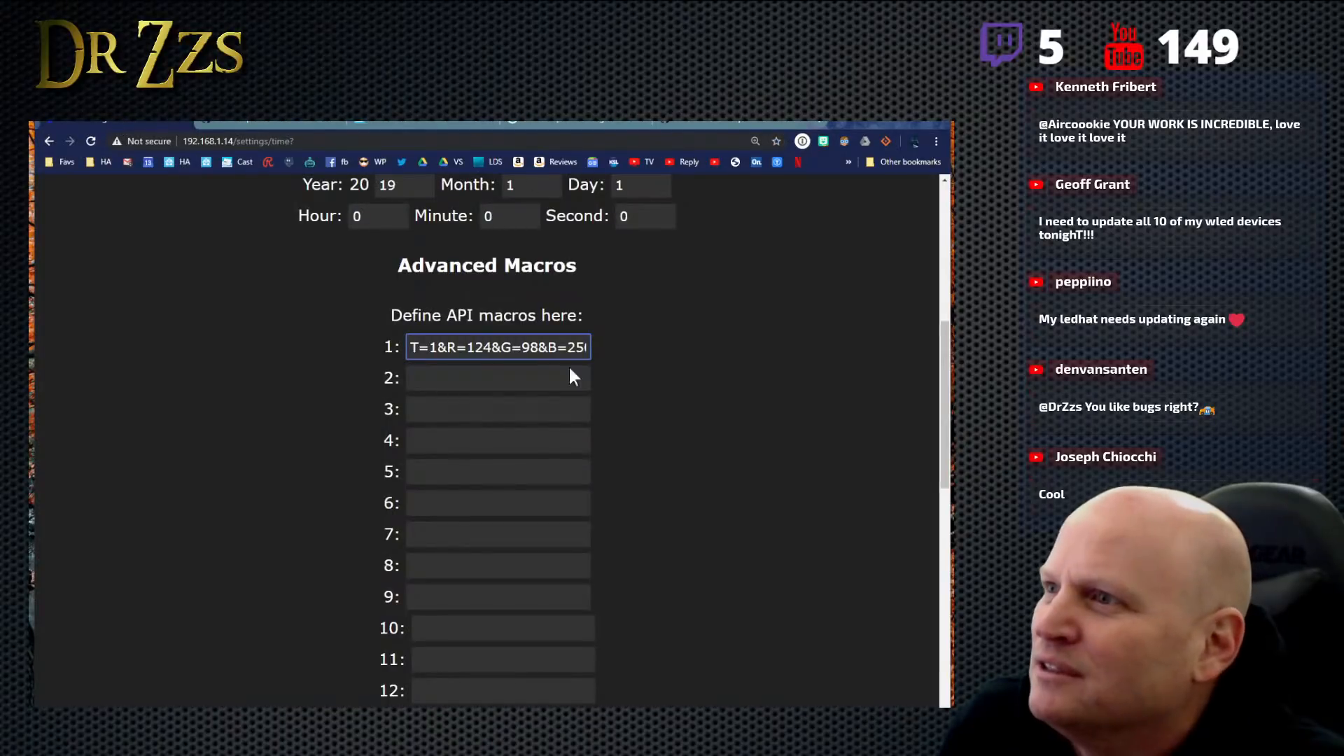
left_click_drag(590, 348, 609, 350)
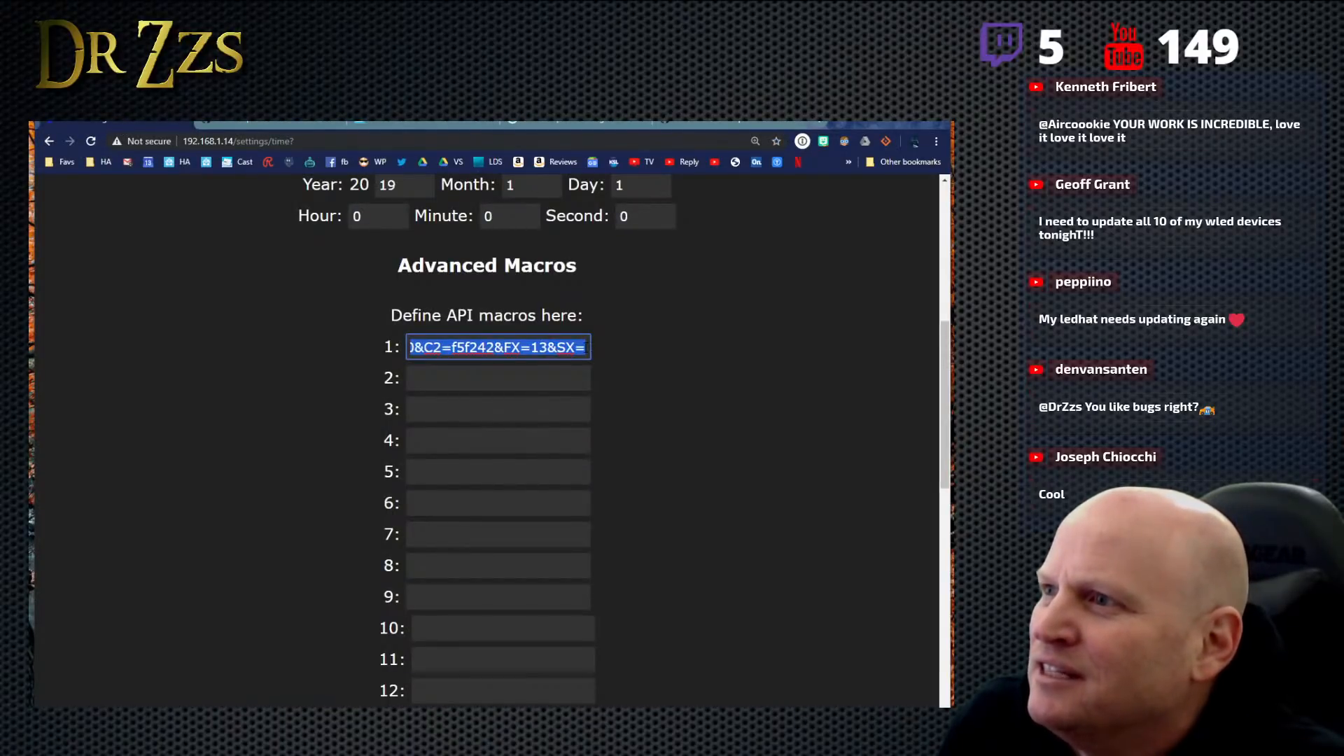
left_click(586, 348)
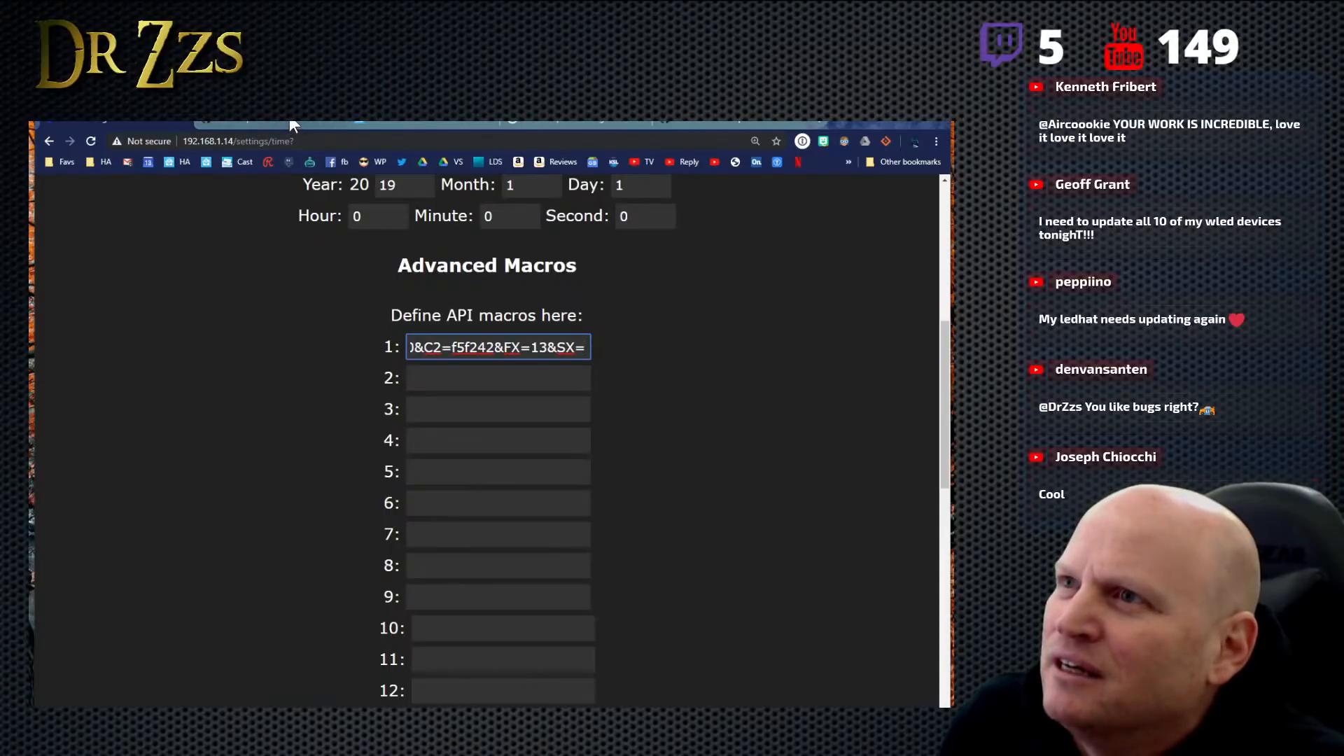
- Recheck the effect speed range on the HTTP request API page and set the SX value in macro 1 to 220
left_click(582, 124)
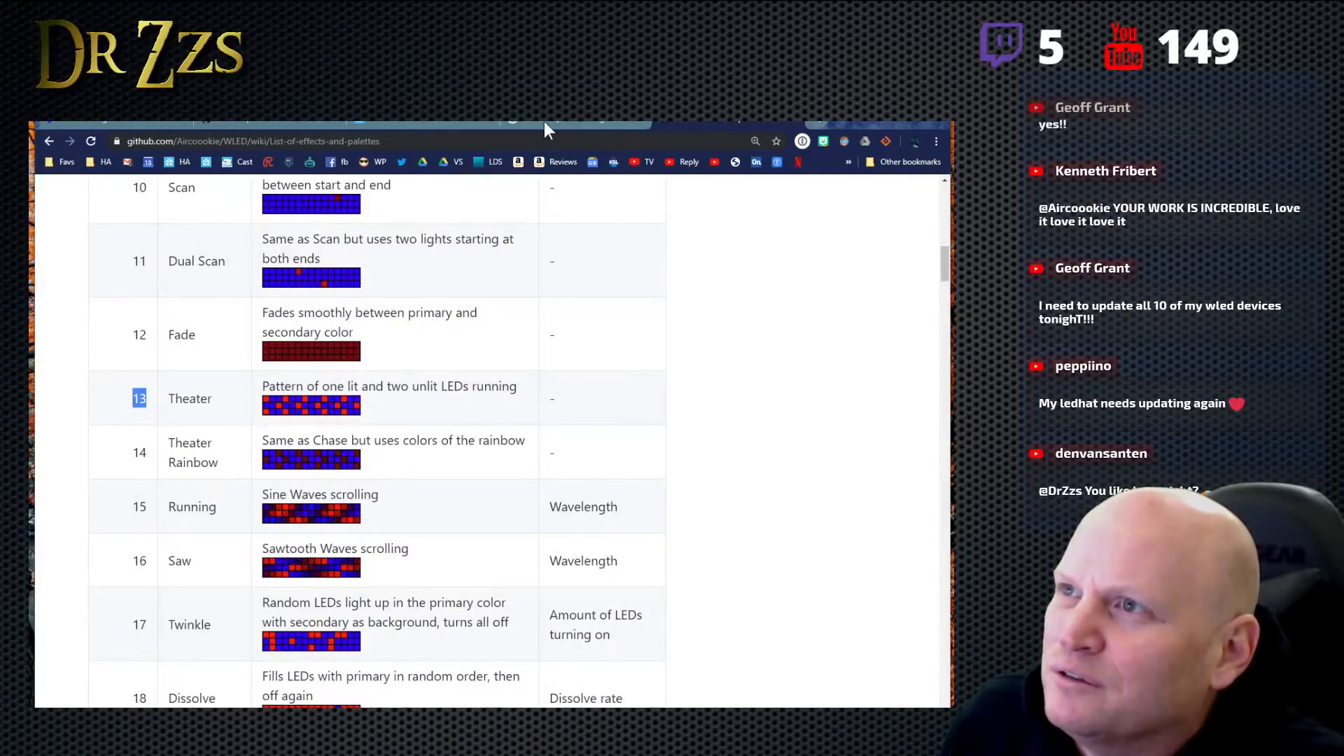
left_click(150, 125)
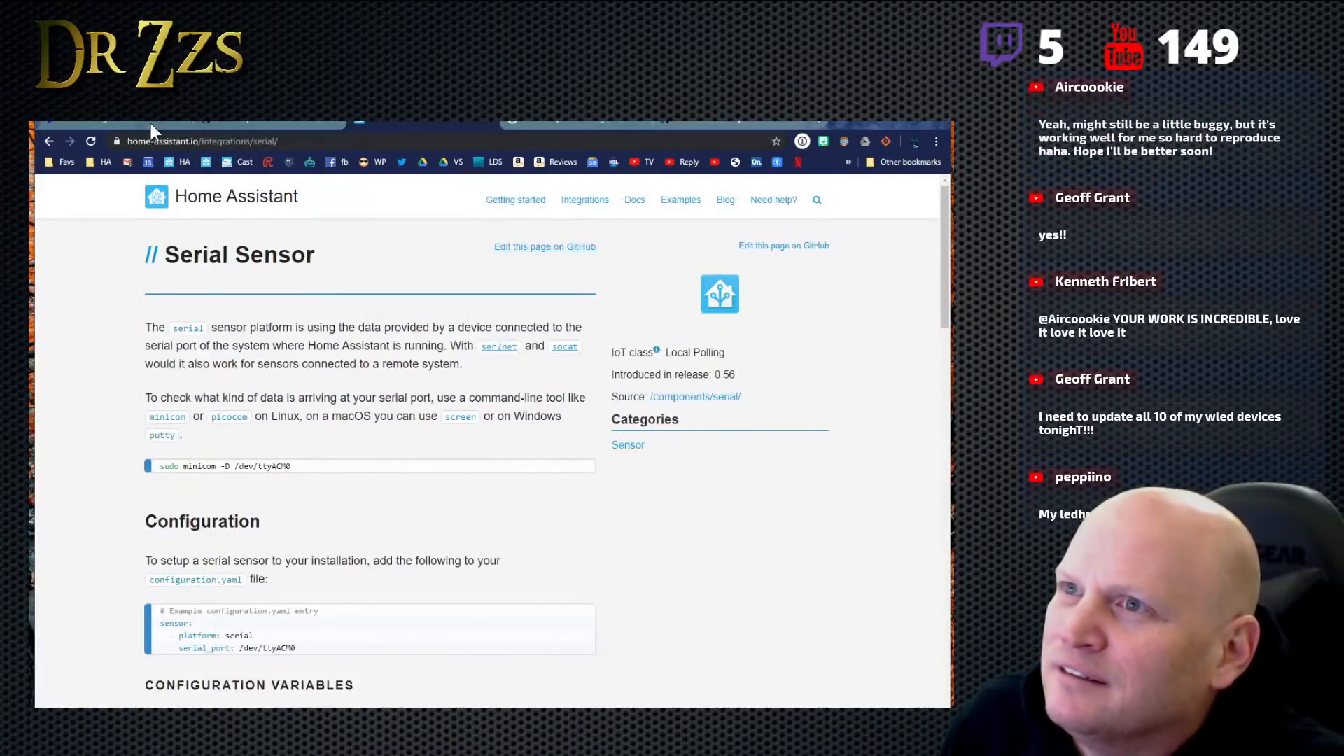
left_click(261, 126)
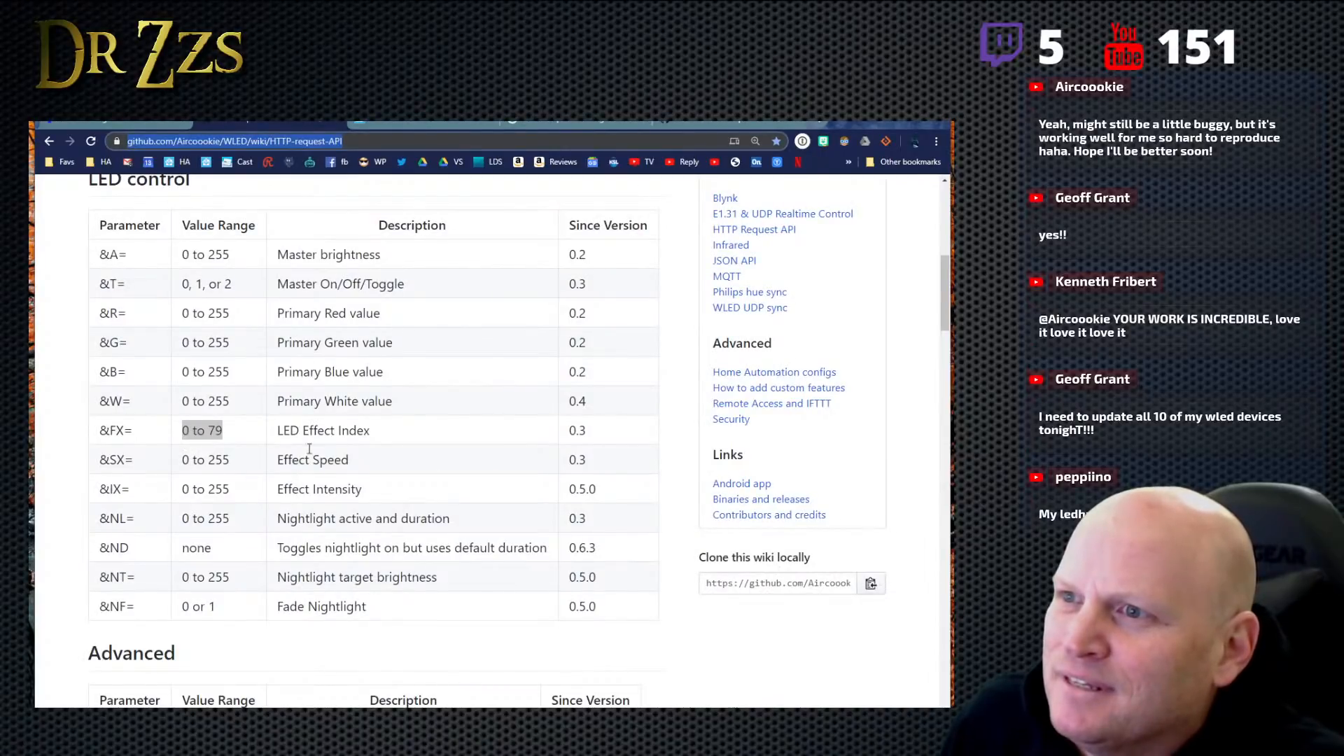
left_click(130, 125)
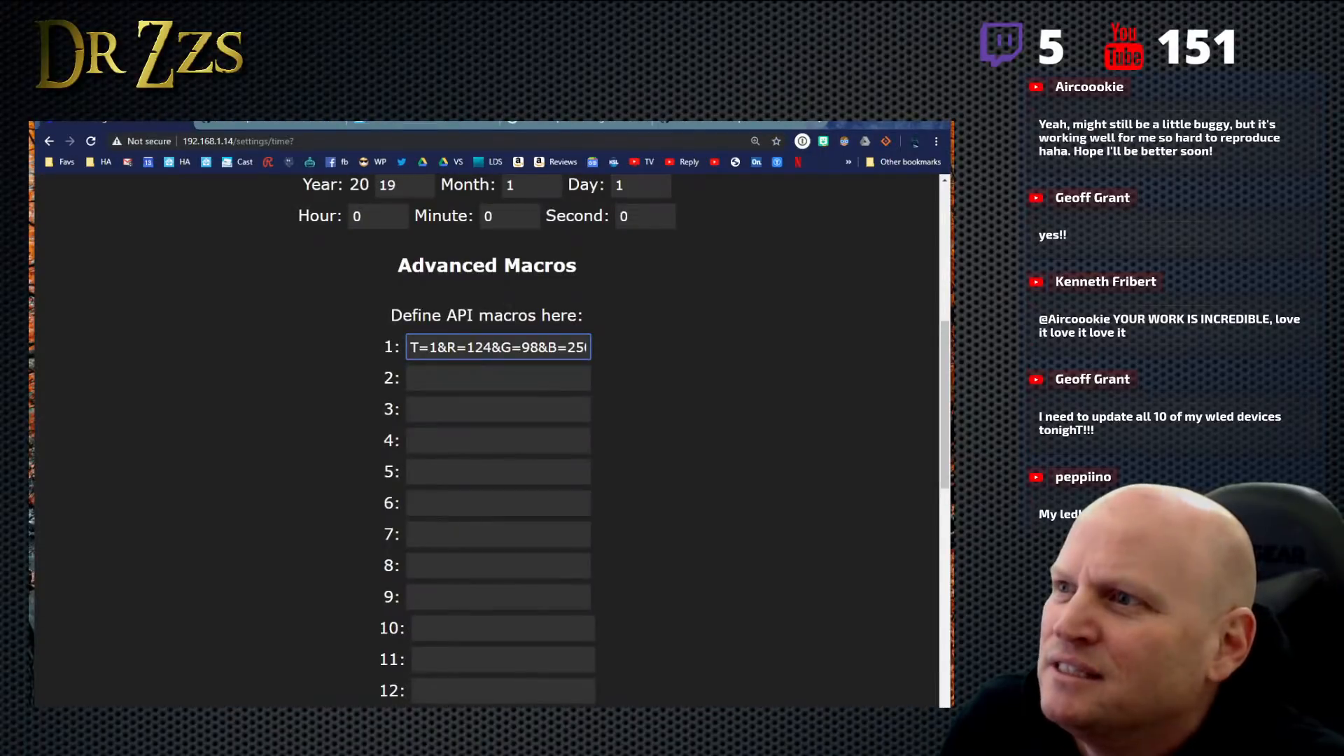
left_click_drag(582, 354, 646, 348)
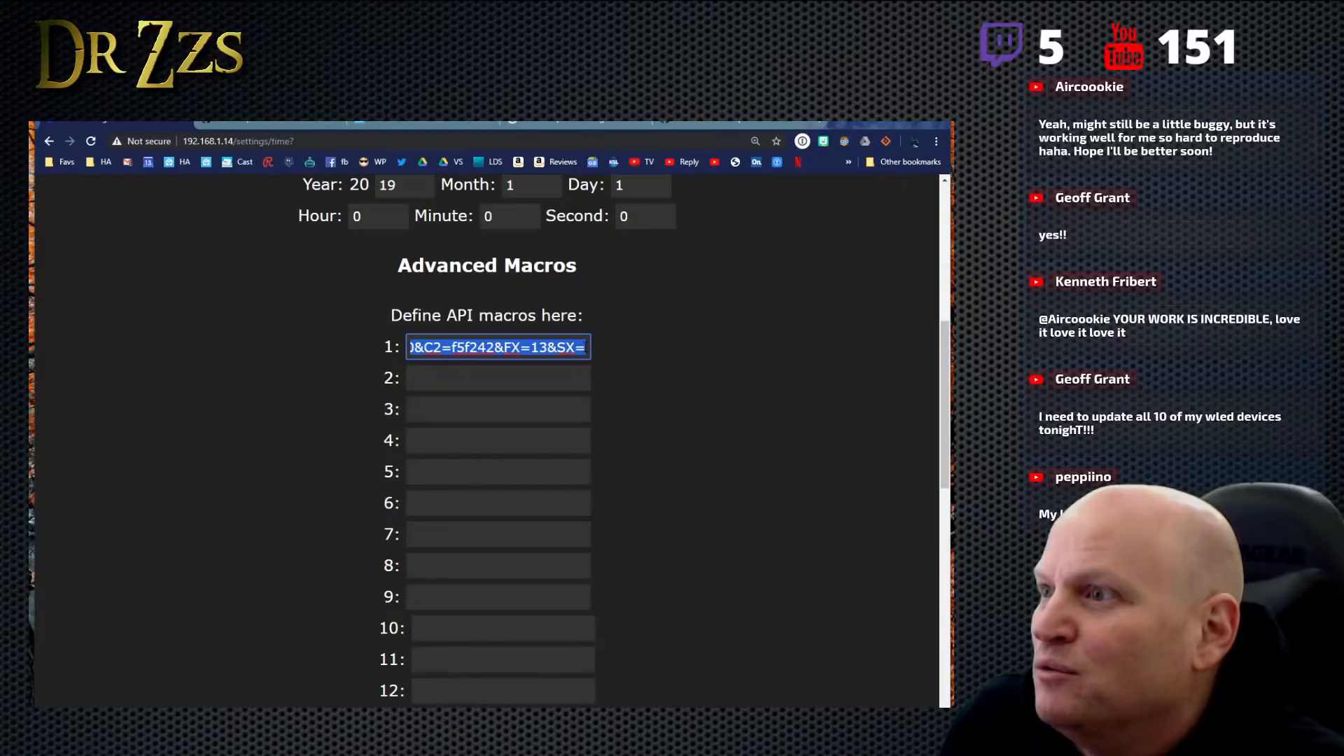
left_click(585, 347)
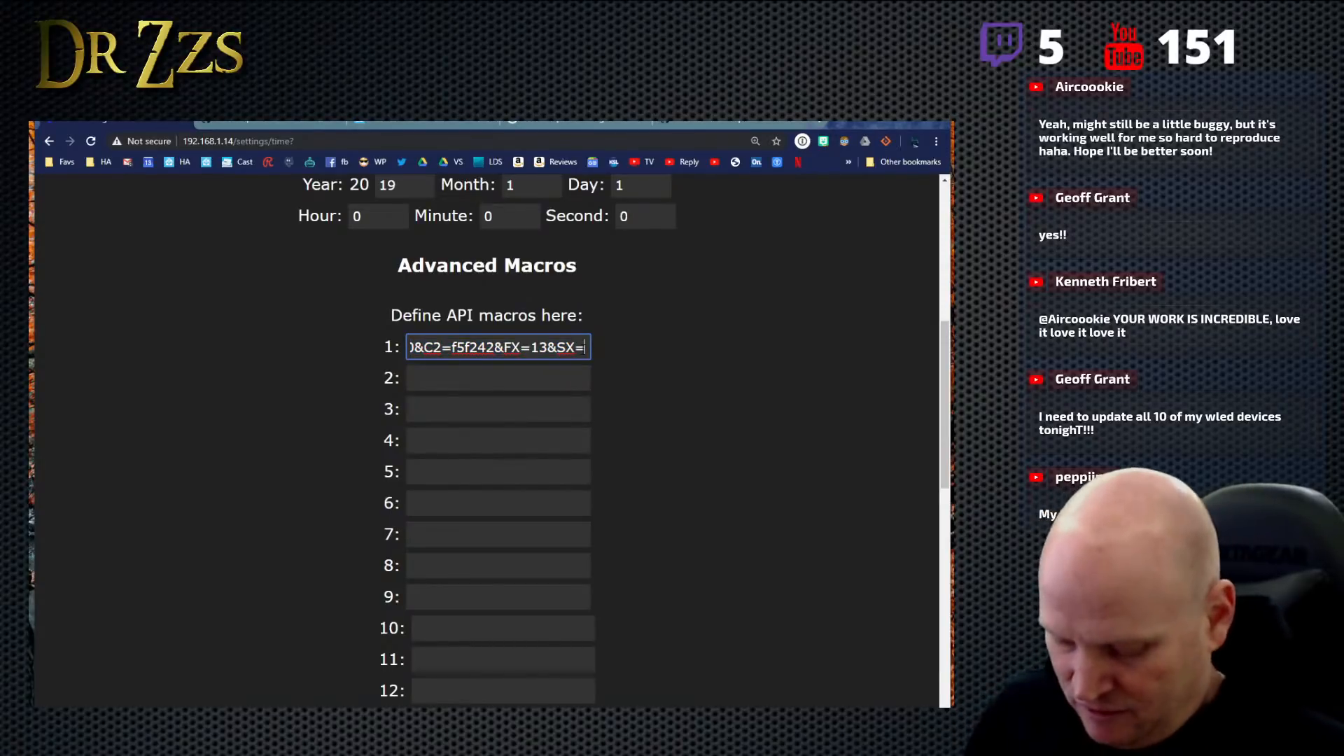
type("220")
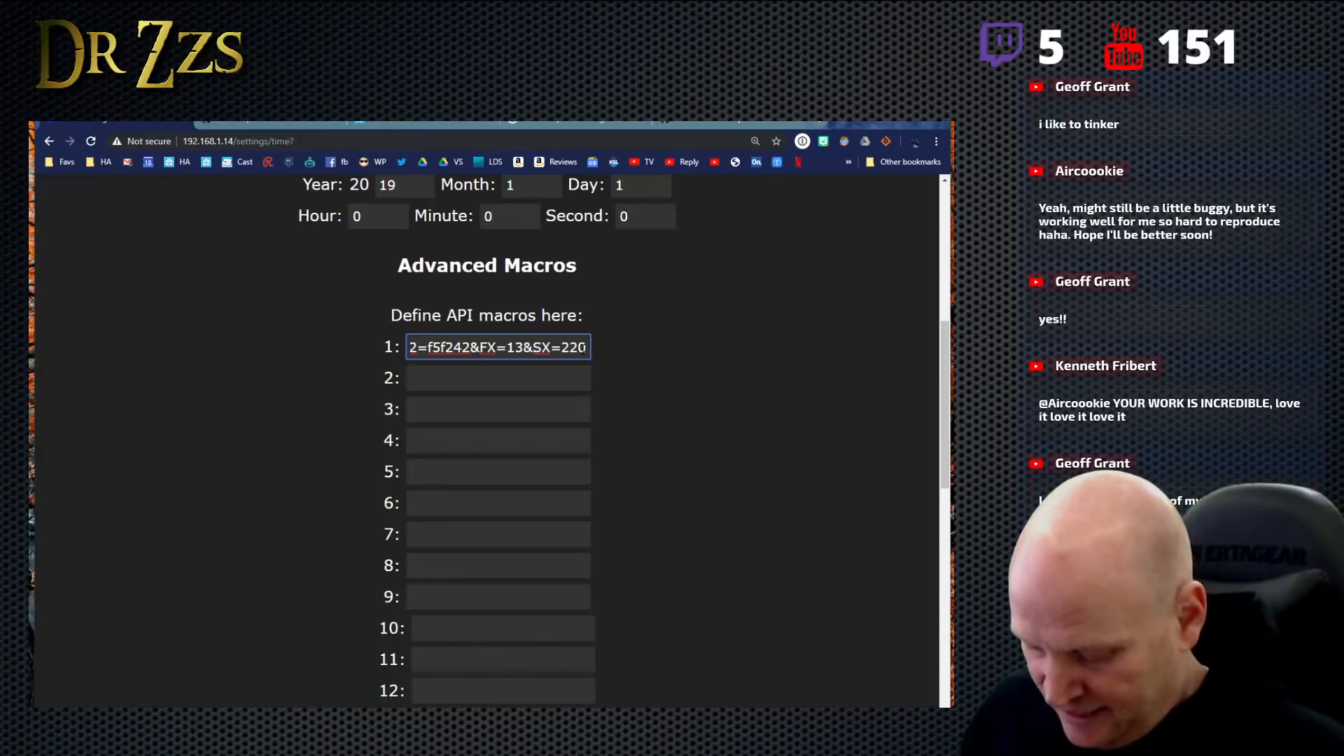
type("&")
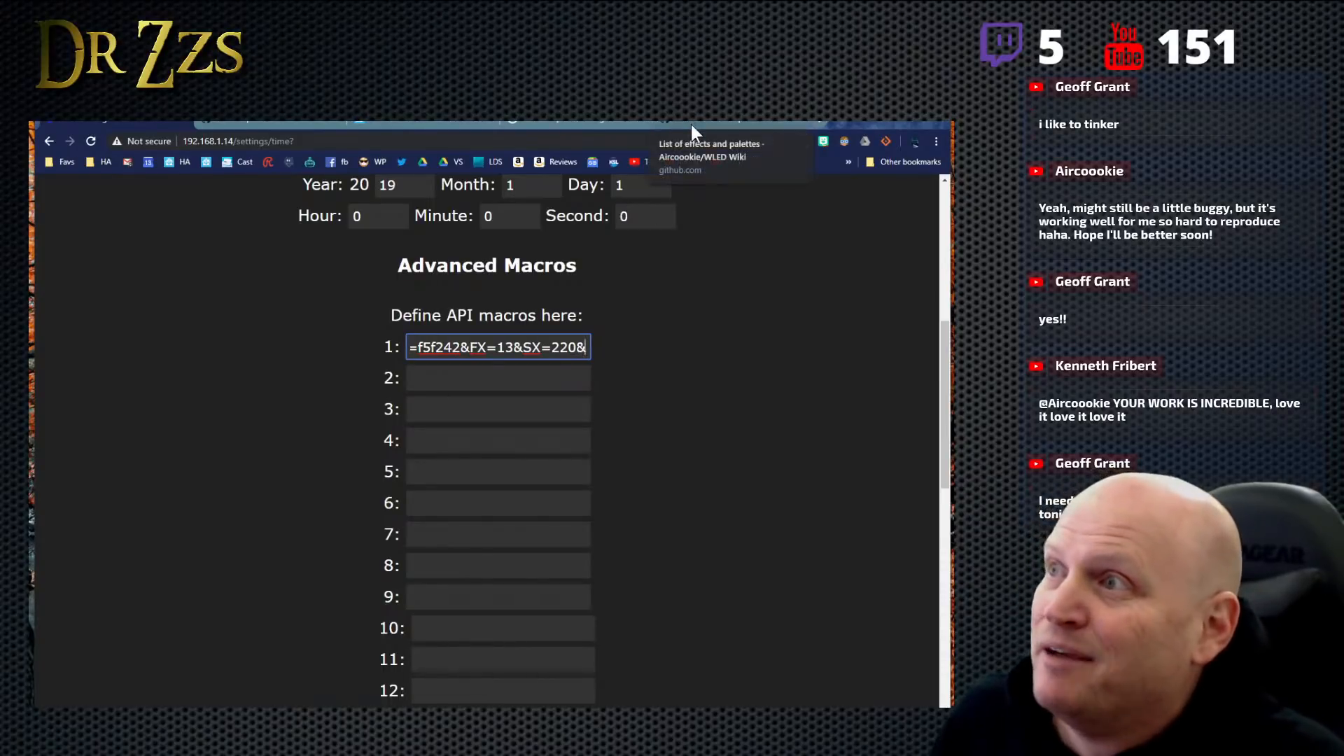
- Look up the nightlight duration parameter in the API's LED control table and append "&NL=30" to macro 1
left_click(224, 127)
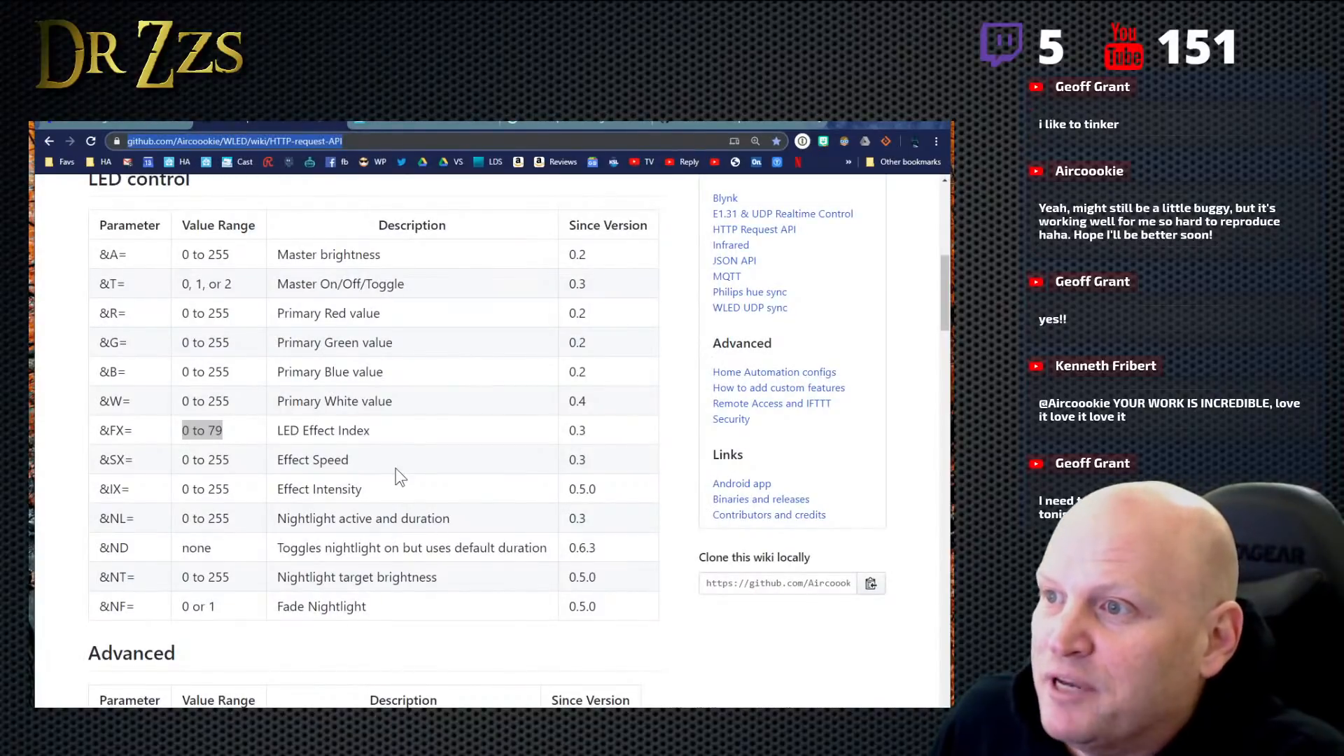
scroll(397, 522, "down", 2)
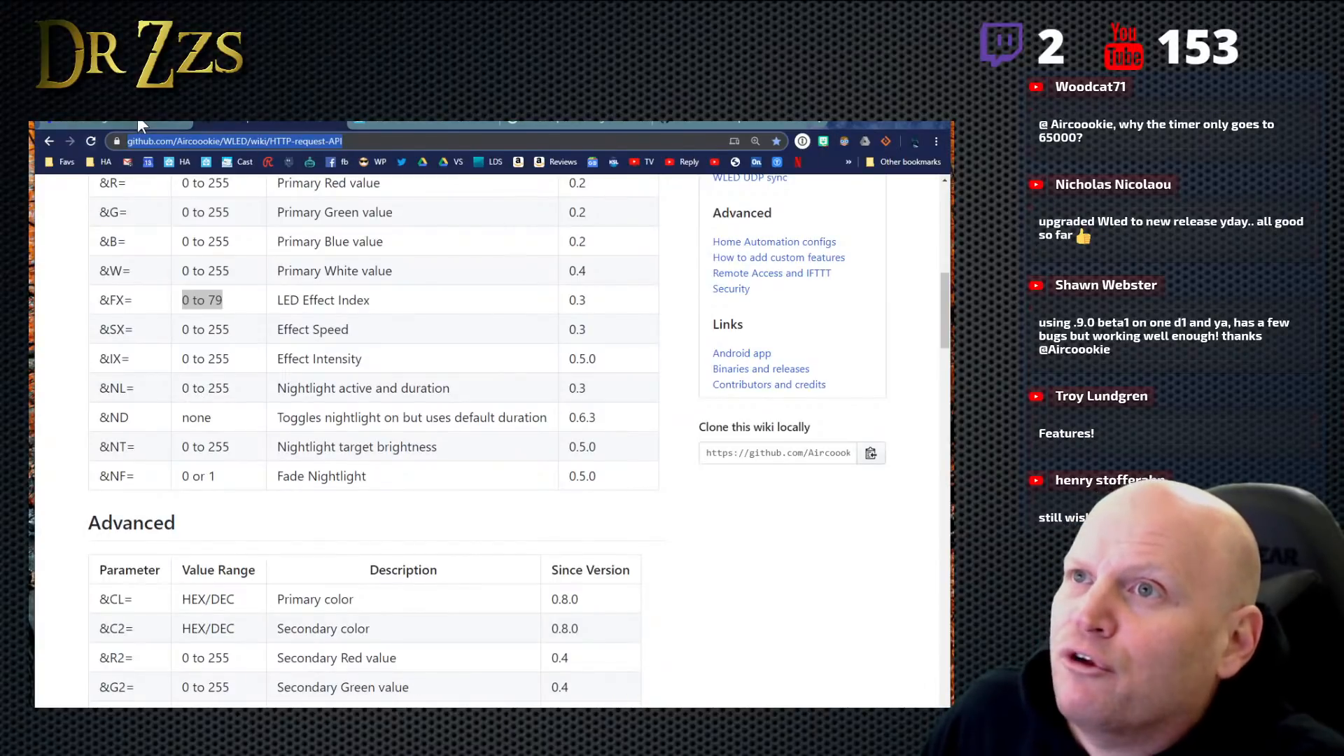
key("ctrl+Tab")
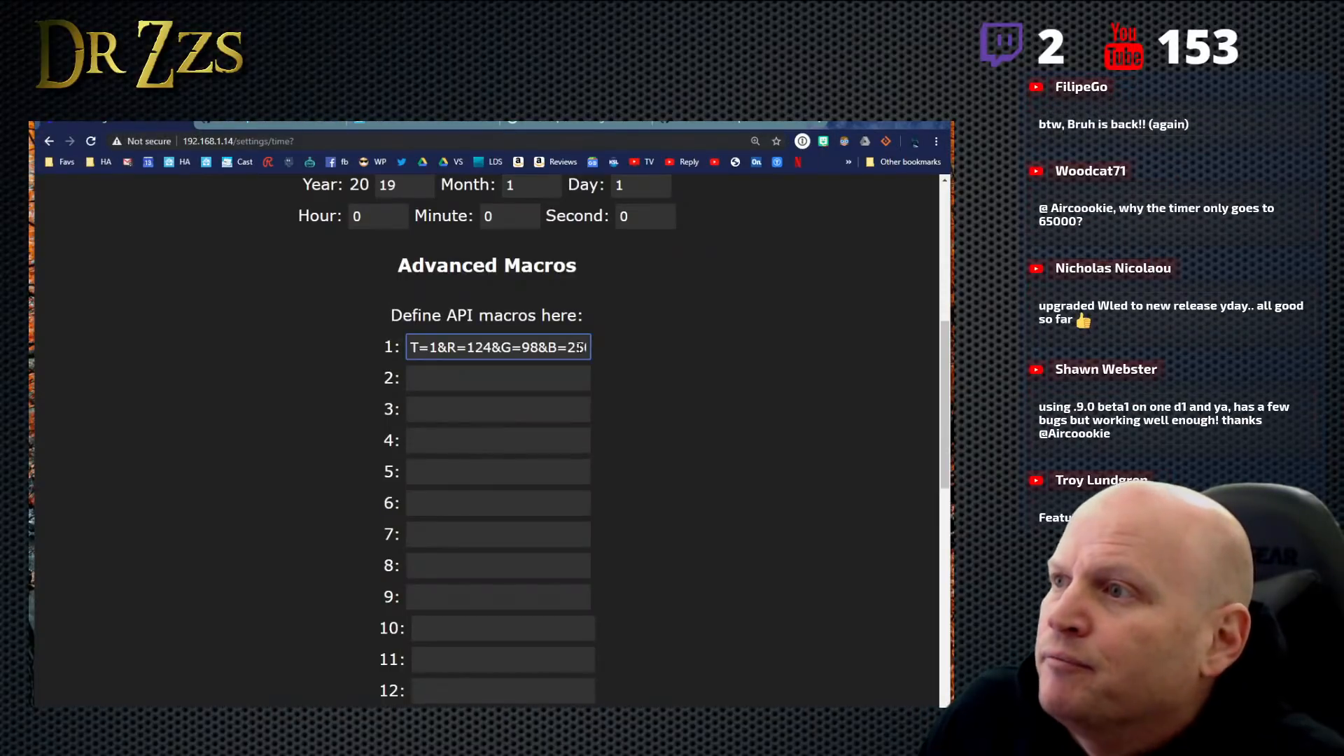
key("ctrl+a")
left_click(586, 347)
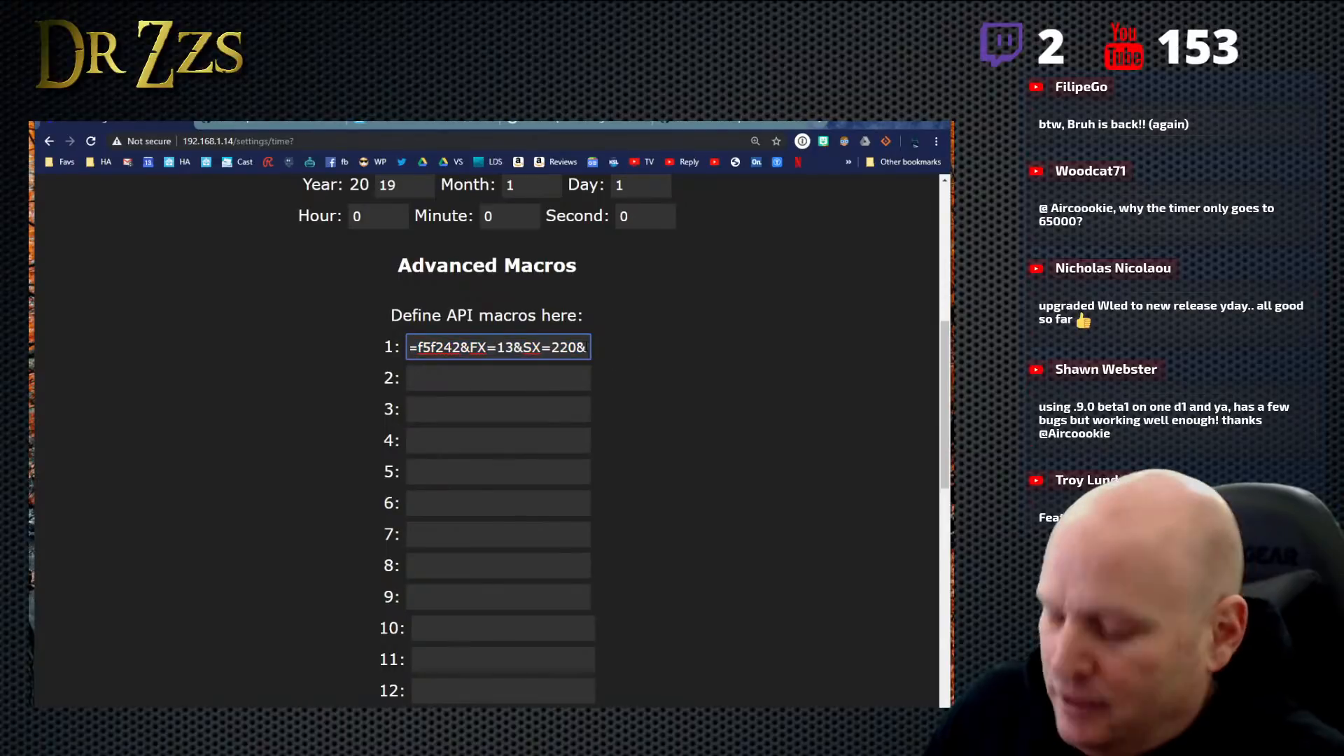
type("NL=")
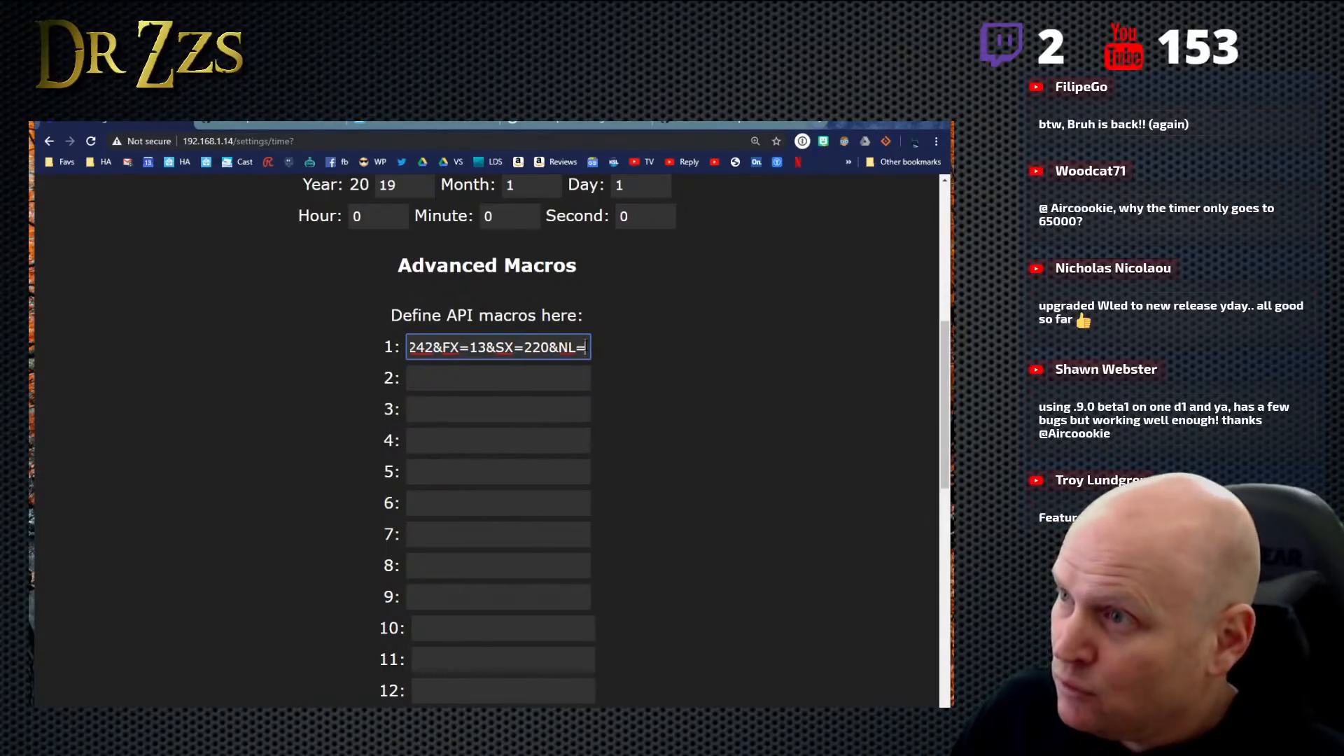
type("30")
left_click(649, 326)
- Copy the complete API string of macro 1
left_click_drag(408, 347, 739, 371)
right_click(545, 350)
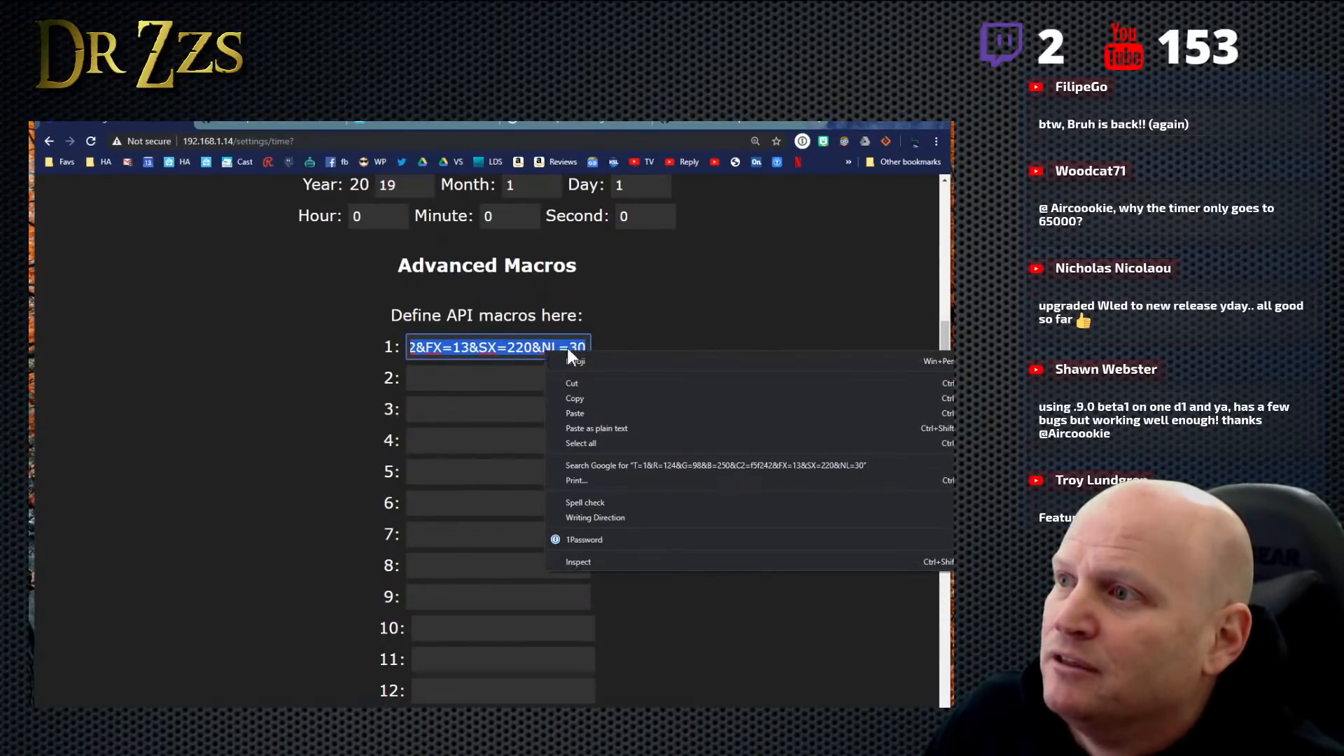
left_click(595, 393)
left_click(631, 354)
- Assign macro 1 to the first time-controlled entry, keep it active, and limit it to Tuesday, Thursday and Saturday
scroll(633, 357, "down", 10)
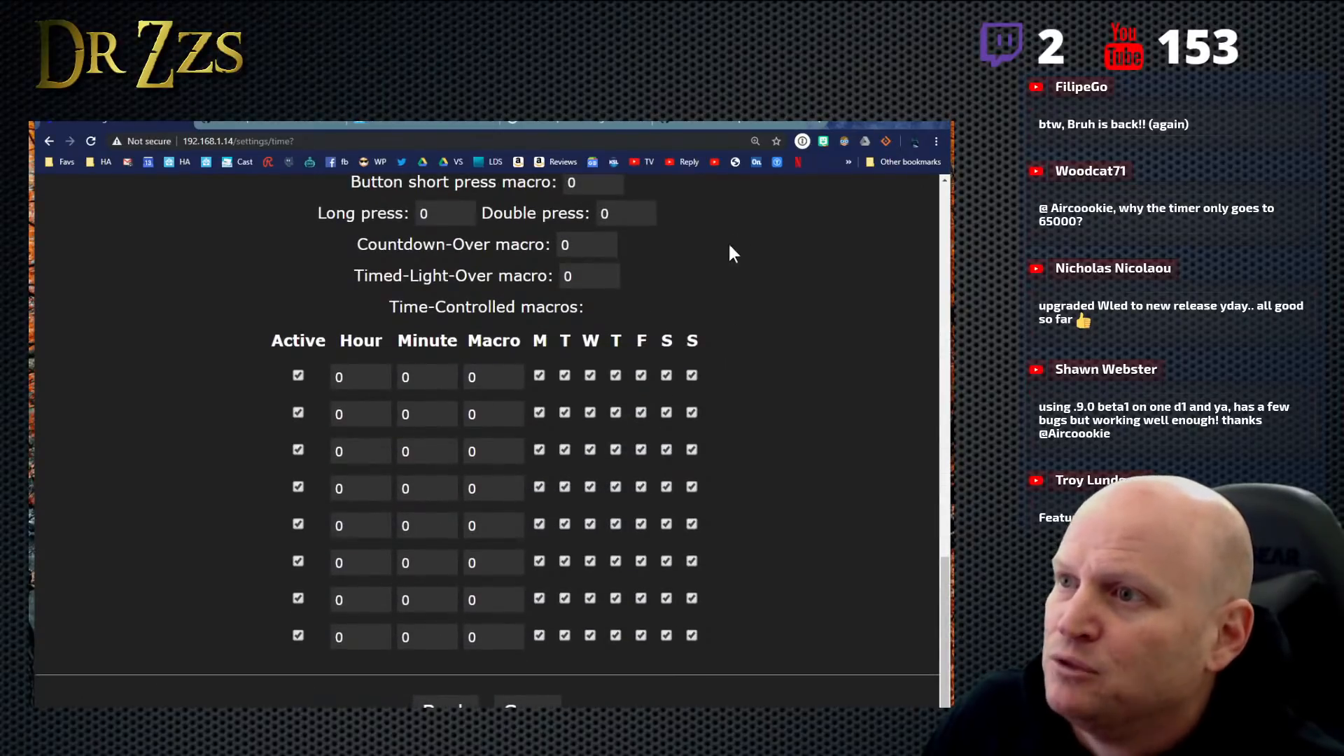
scroll(732, 252, "up", 4)
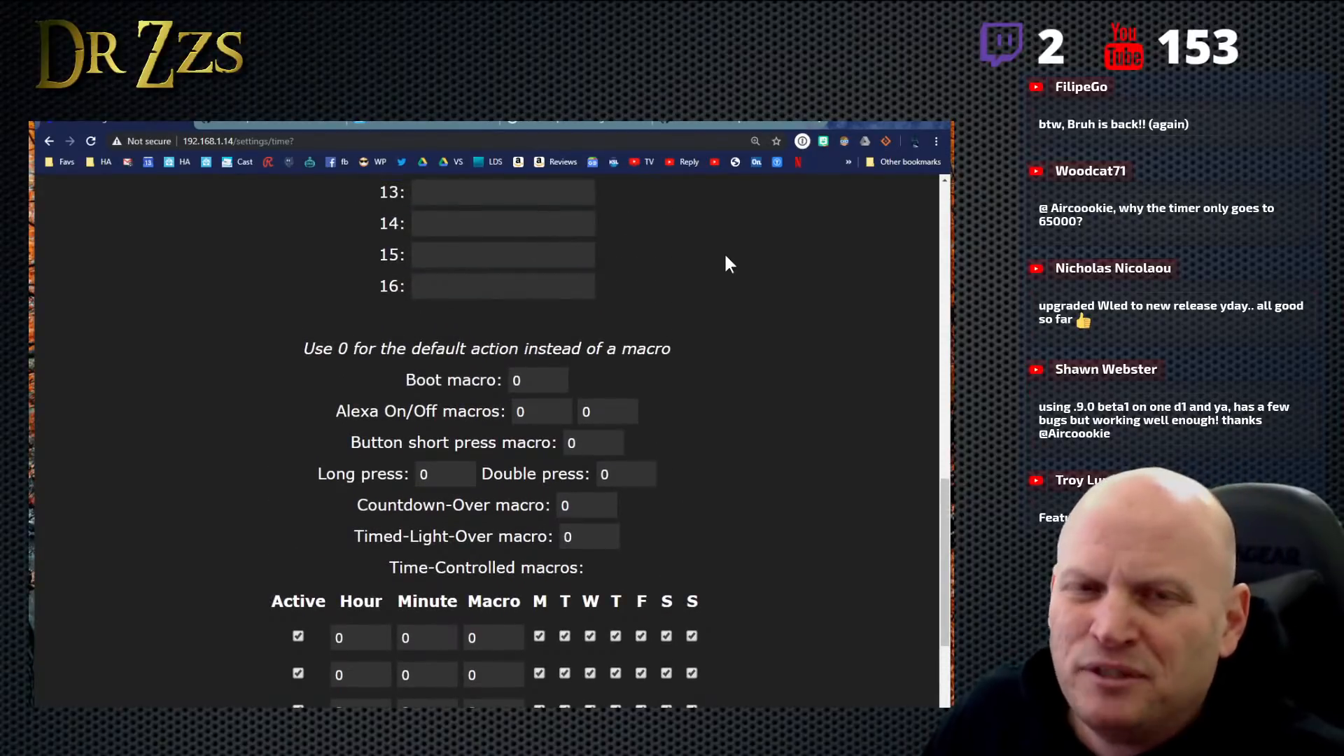
scroll(726, 264, "up", 9)
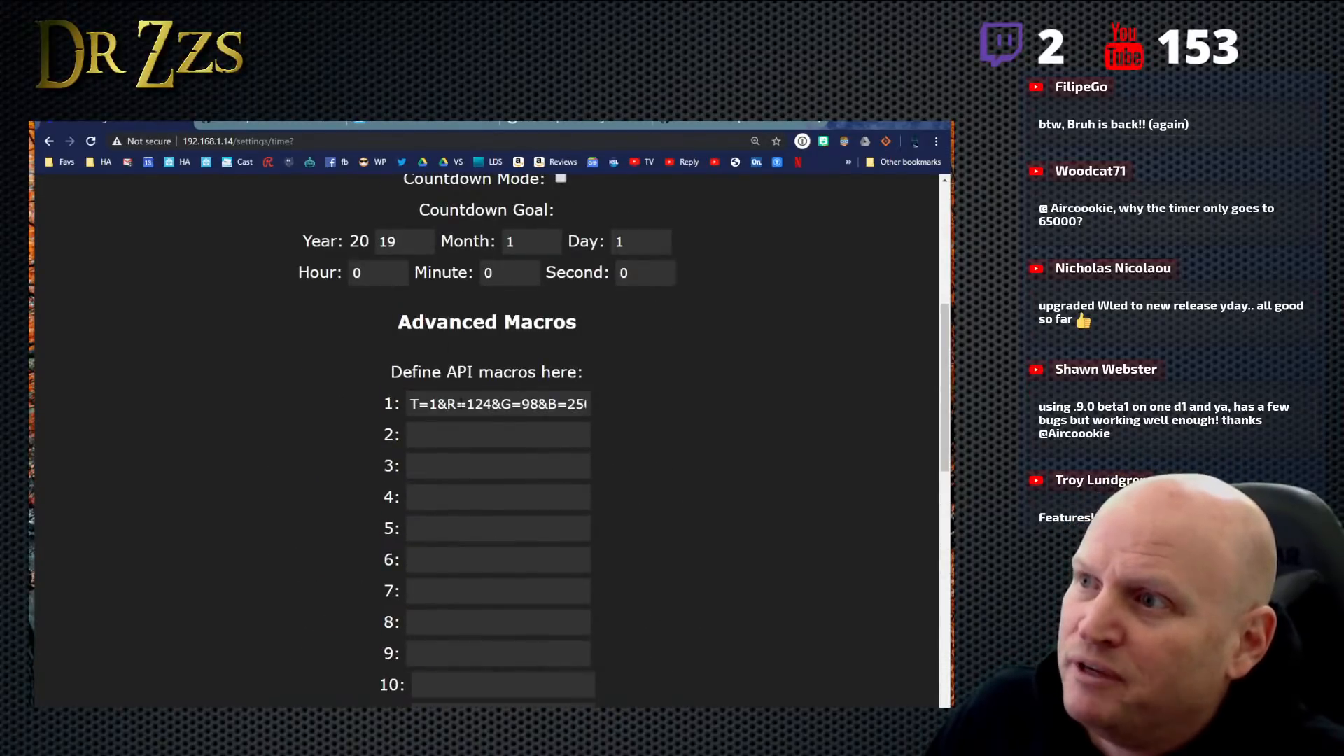
left_click_drag(415, 404, 728, 426)
left_click(721, 413)
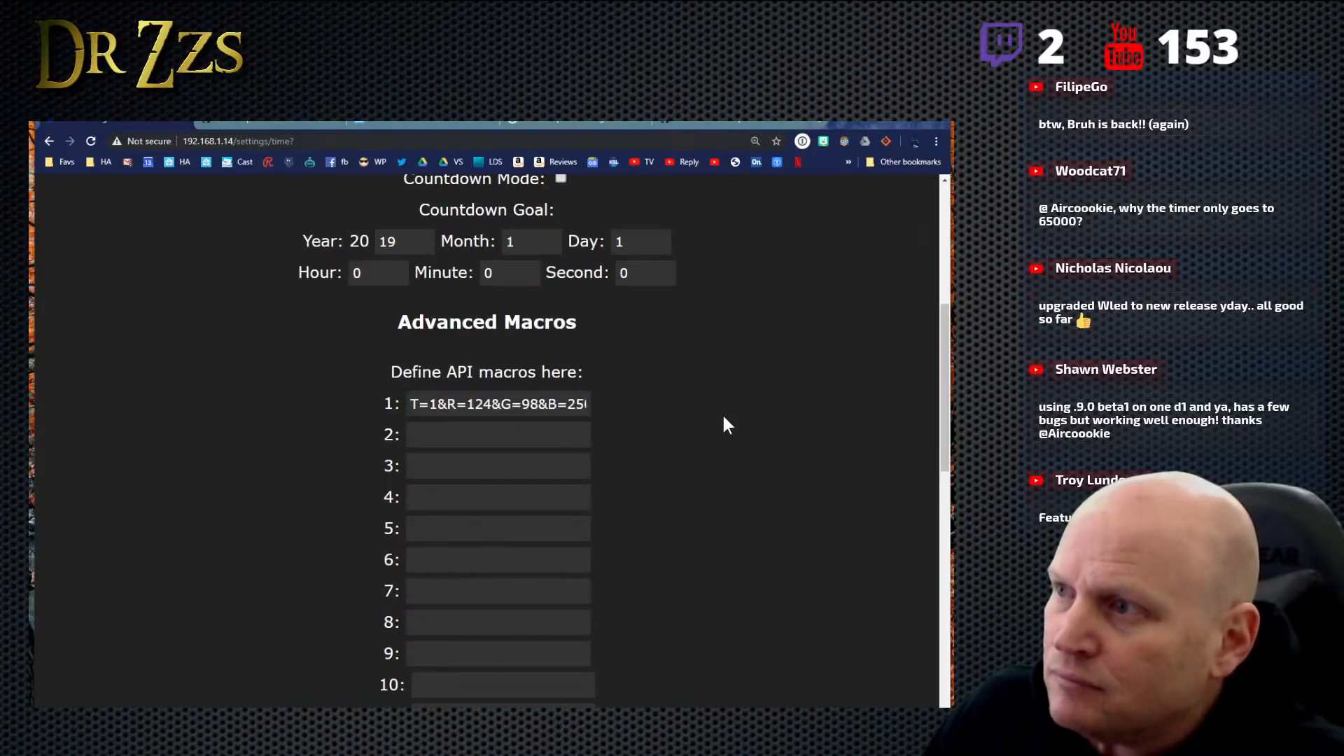
scroll(722, 413, "down", 11)
scroll(725, 415, "down", 1)
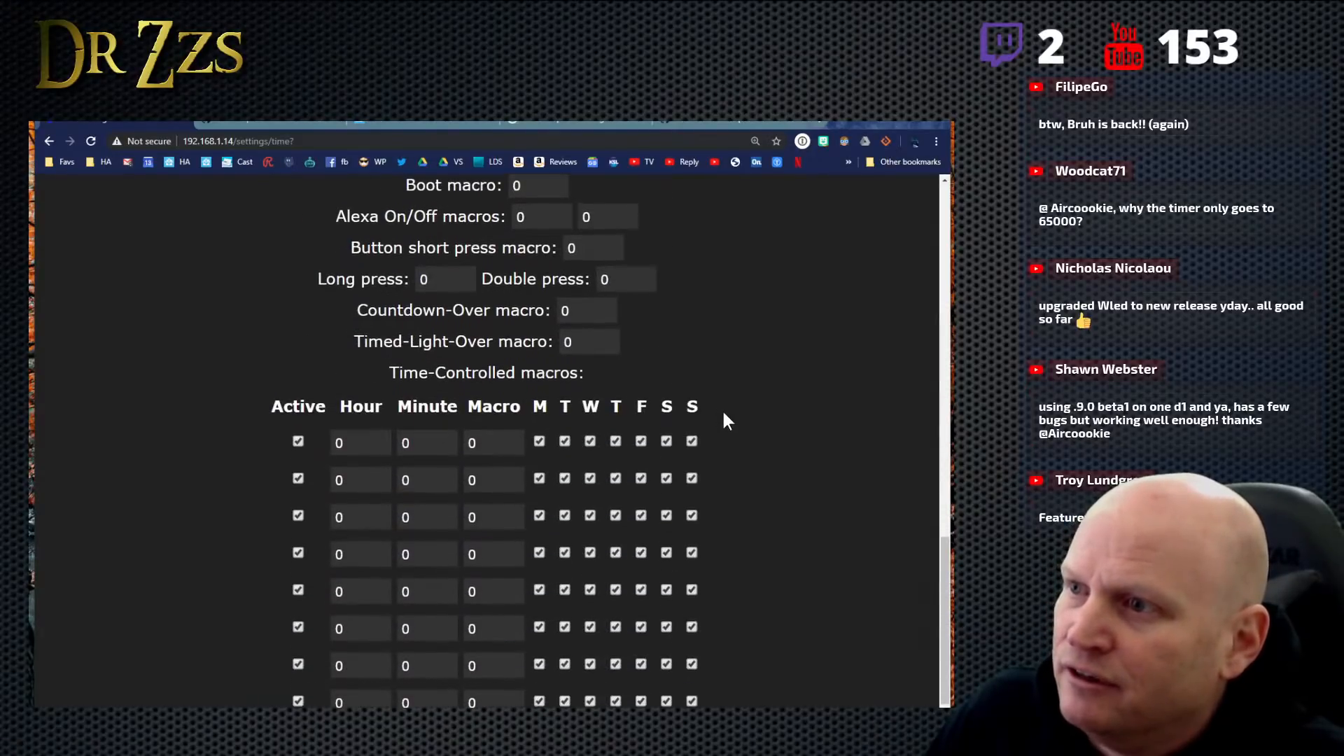
left_click(513, 438)
left_click(296, 442)
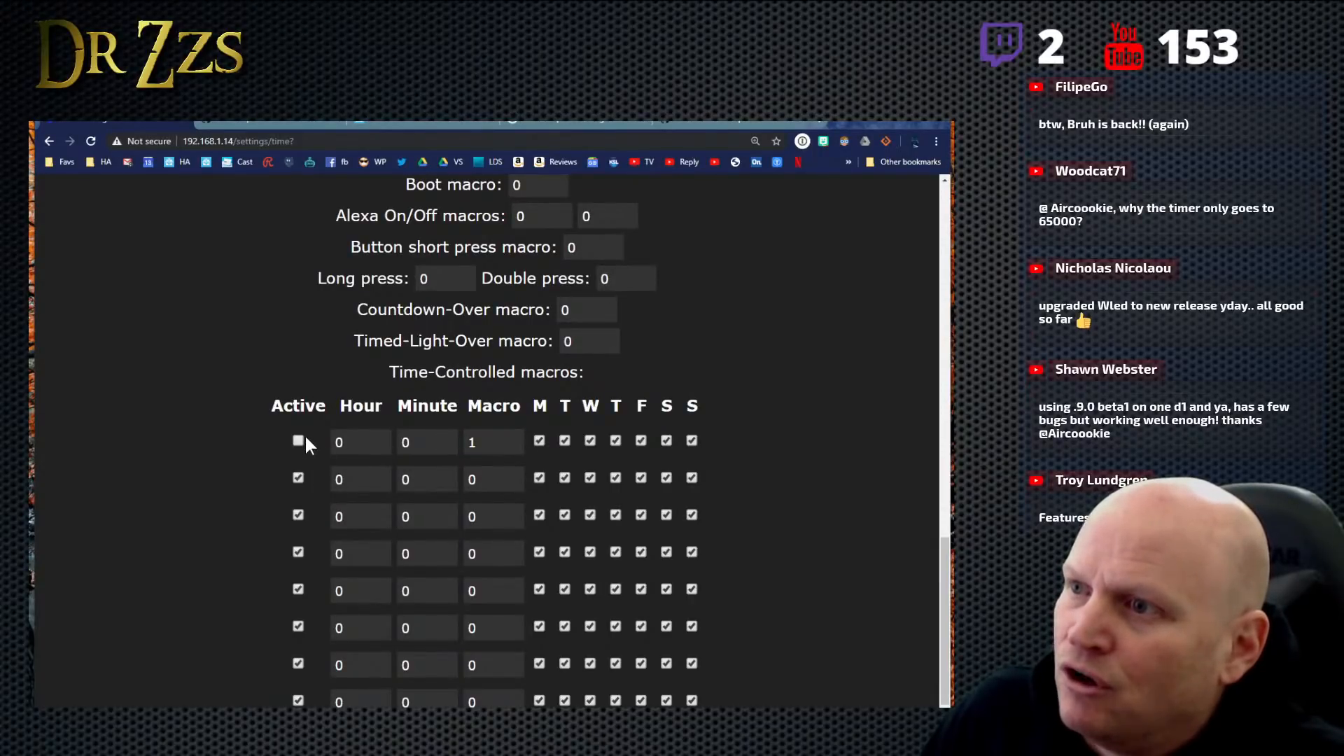
left_click(539, 440)
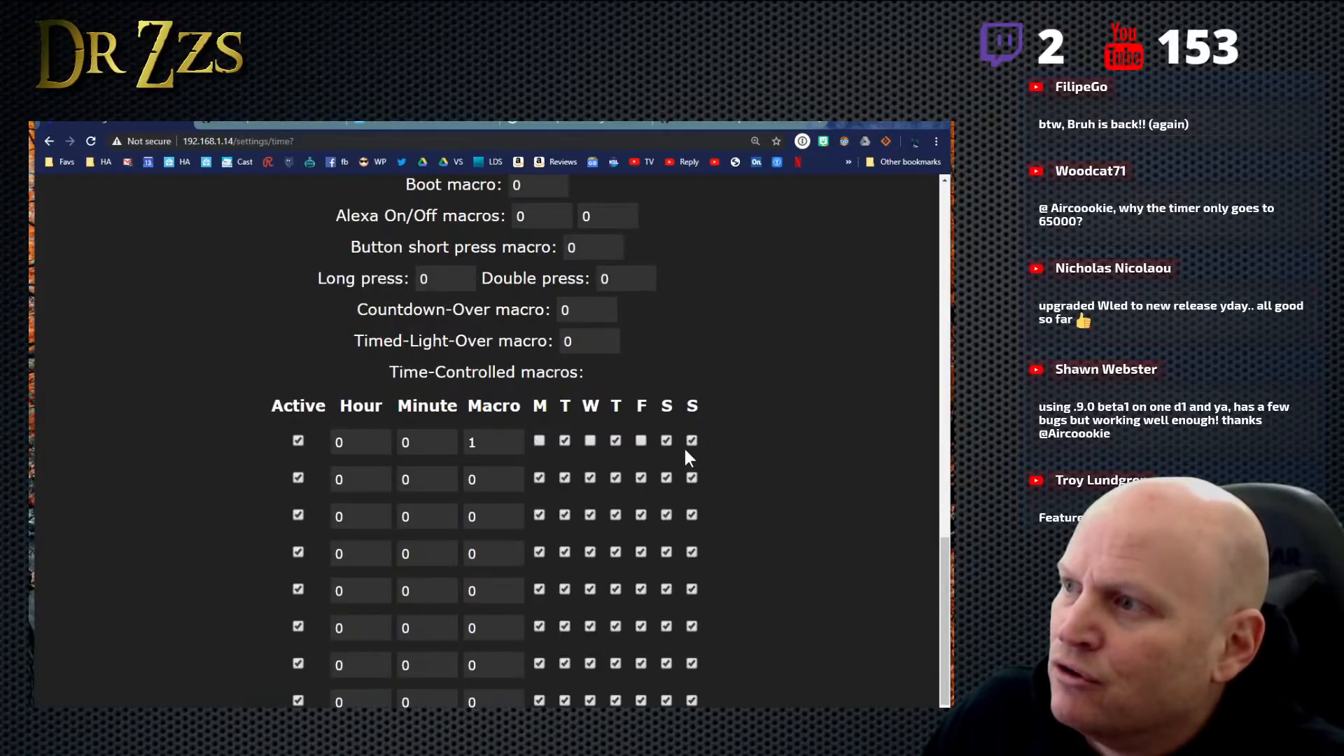
- Set the first time-controlled macro's hour to 20
left_click(379, 438)
left_click(380, 439)
left_click(380, 439)
left_click(380, 439)
left_click(379, 438)
left_click(380, 438)
left_click(379, 438)
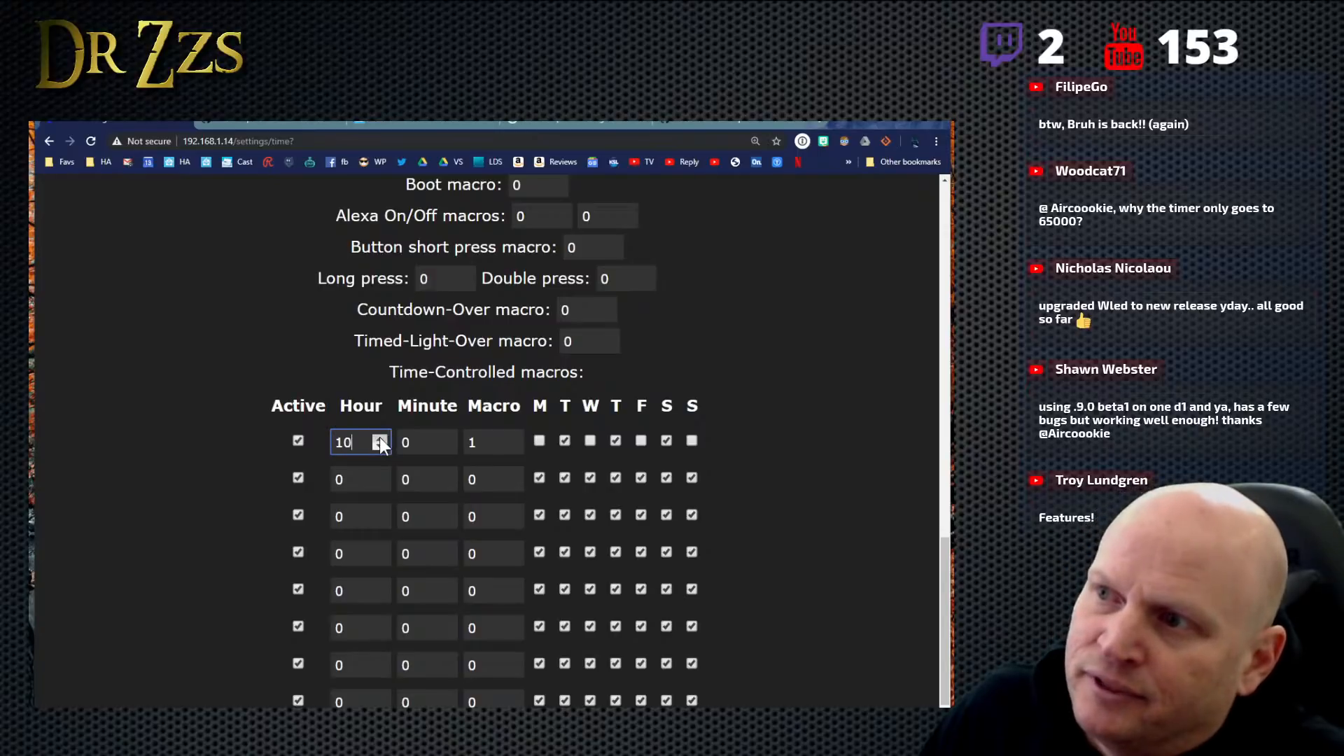
left_click(380, 438)
left_click(380, 439)
left_click(380, 438)
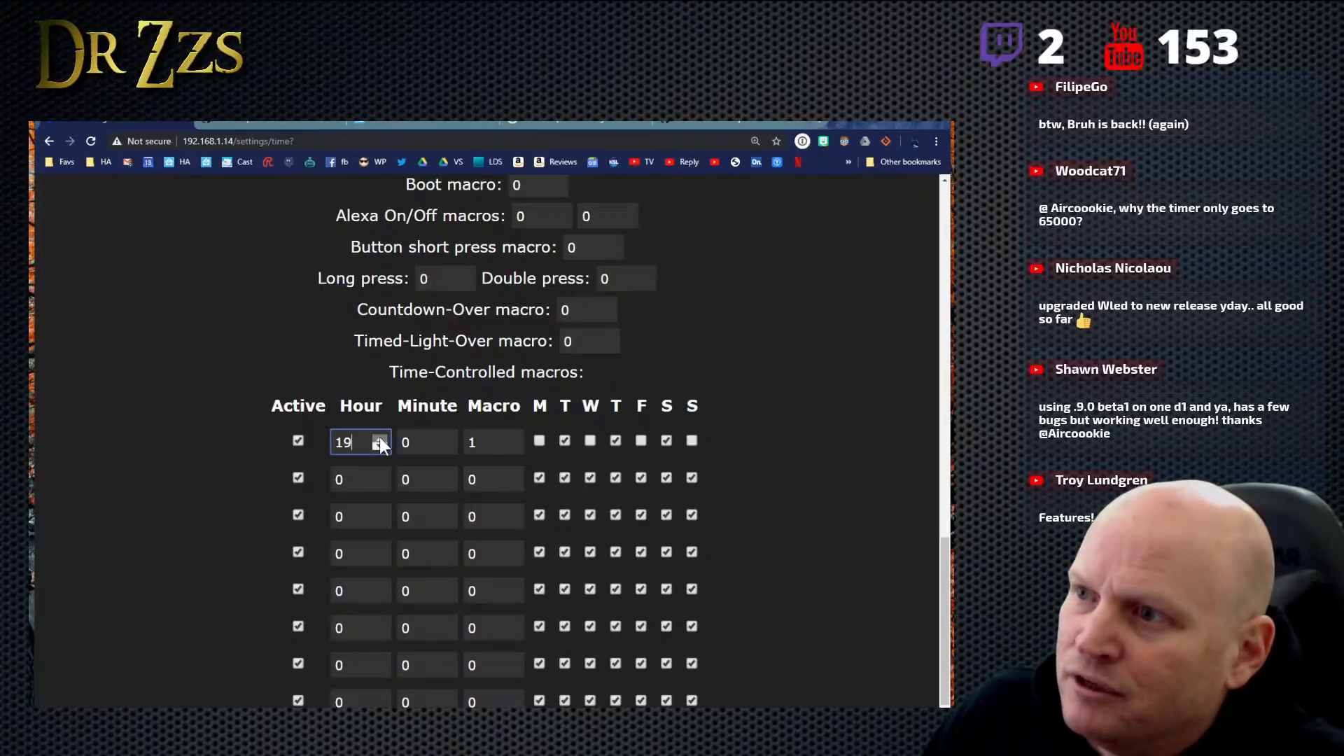
left_click(379, 440)
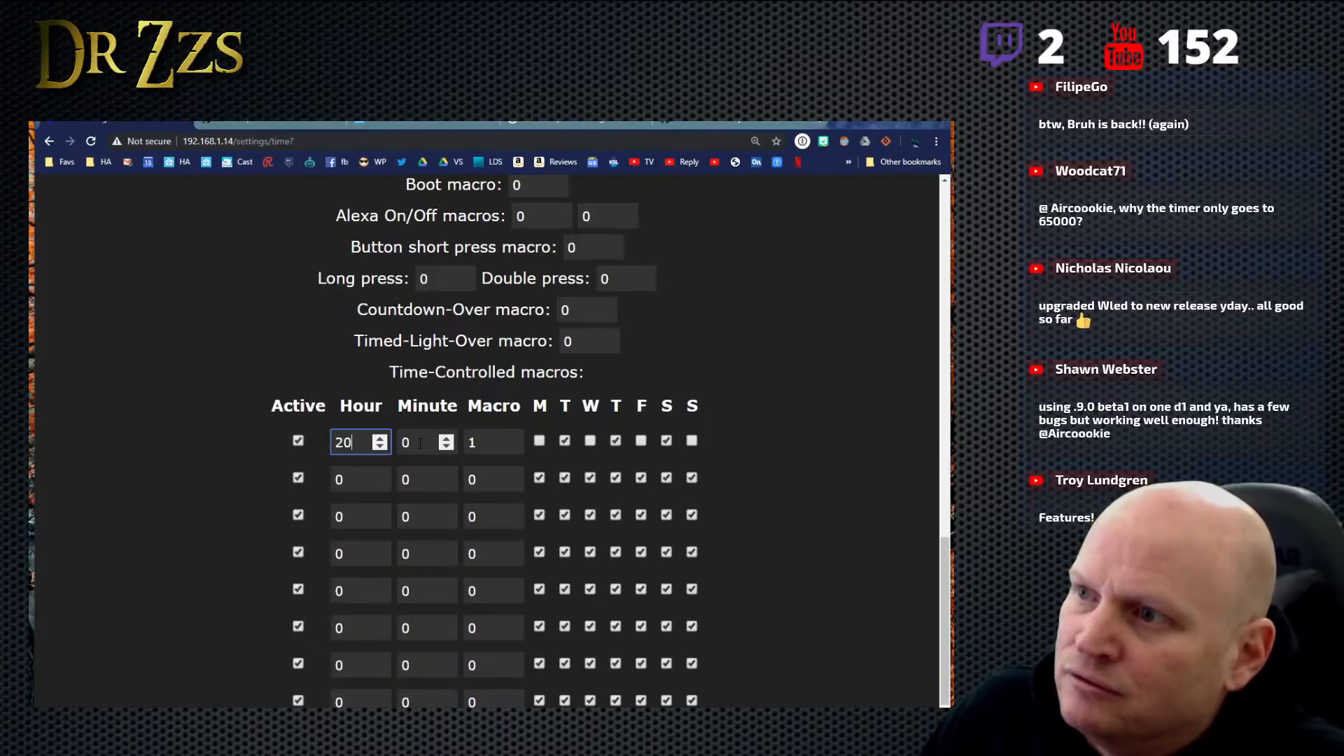
left_click(293, 457)
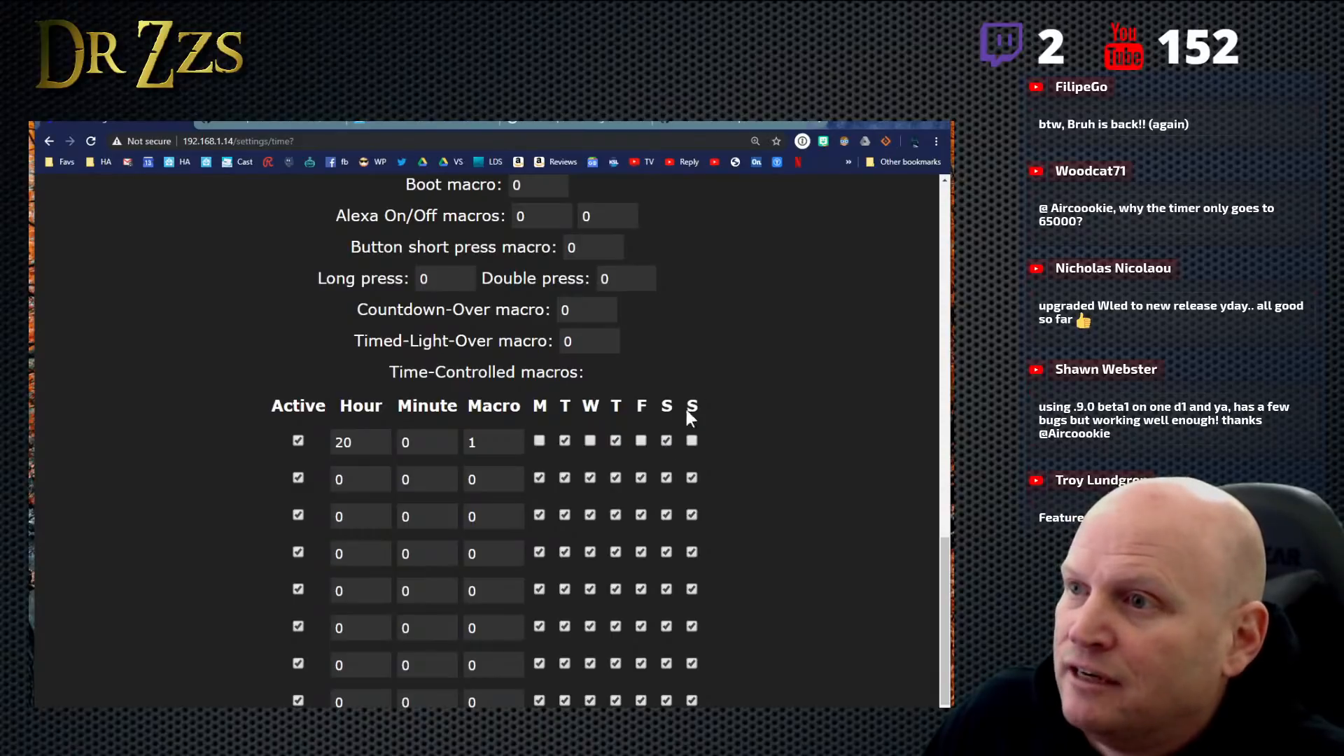
- Review macro 1 and its schedule entry and save the time settings
scroll(787, 308, "up", 8)
scroll(484, 252, "up", 3)
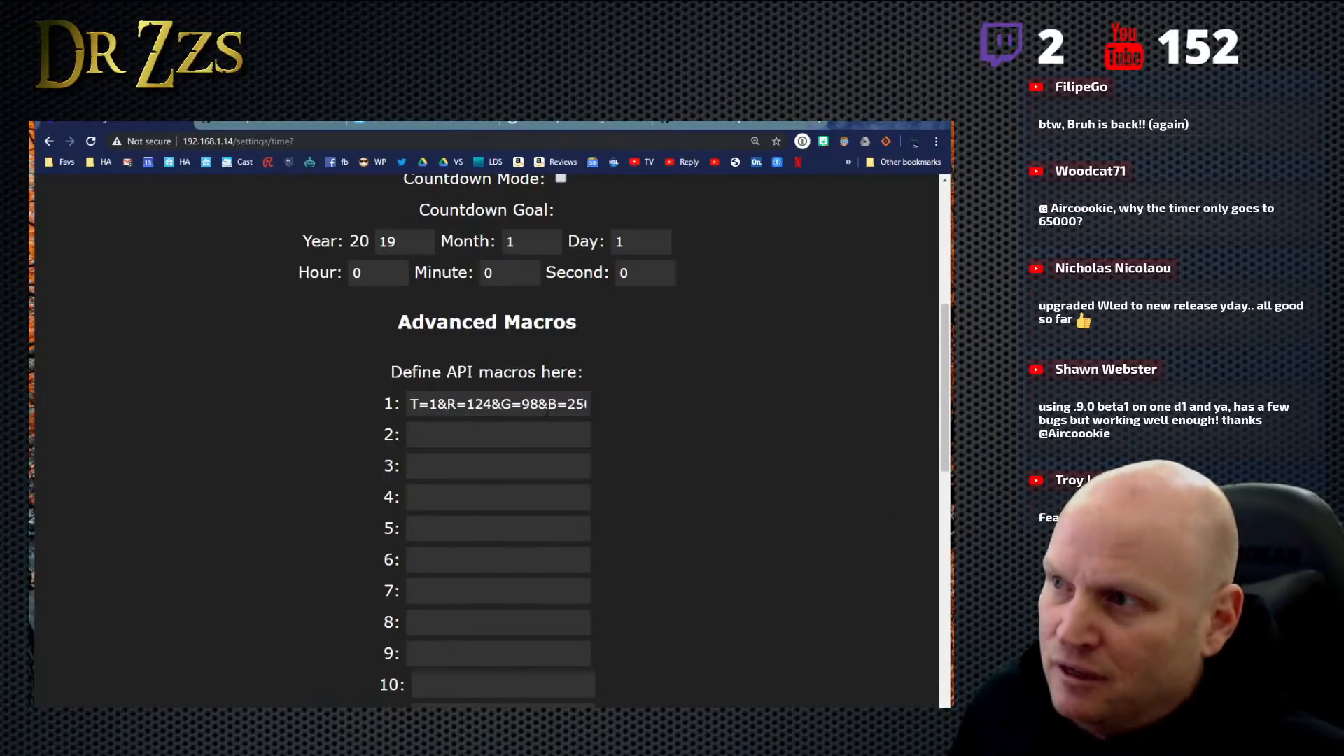
scroll(667, 481, "down", 10)
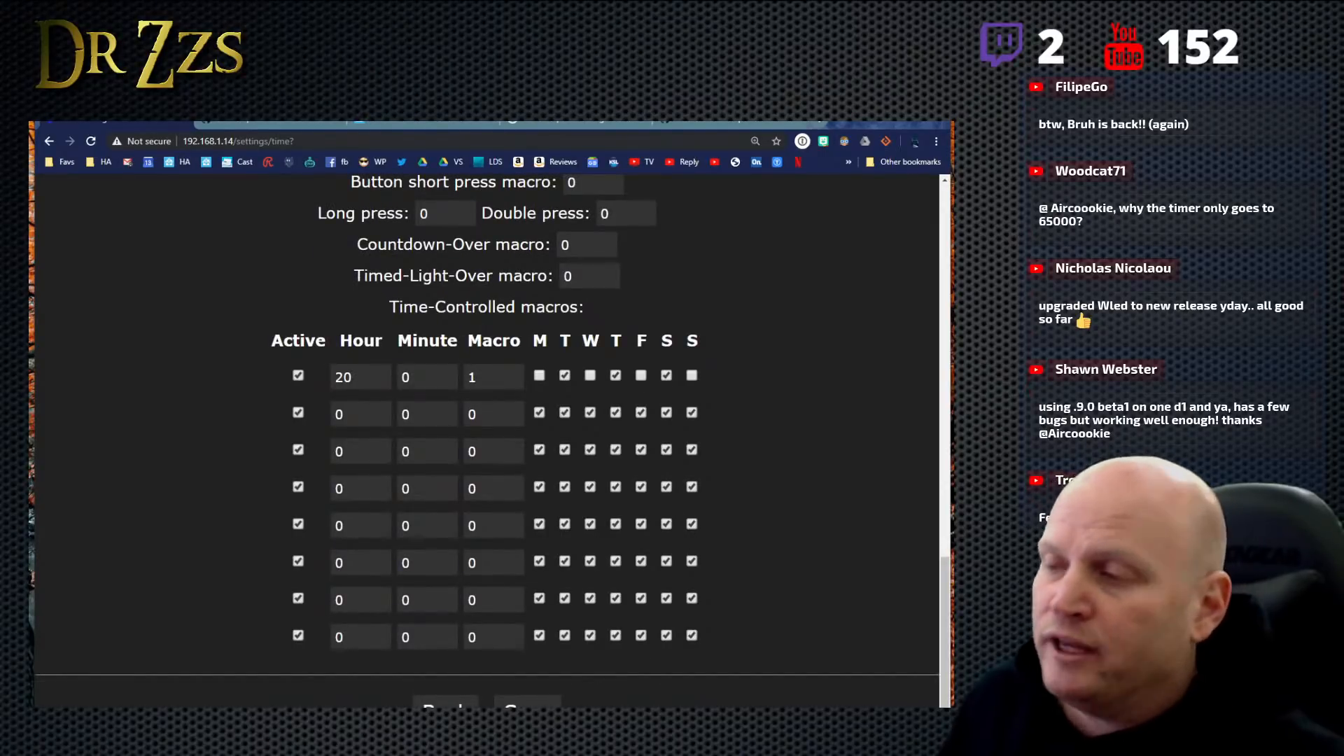
left_click(528, 704)
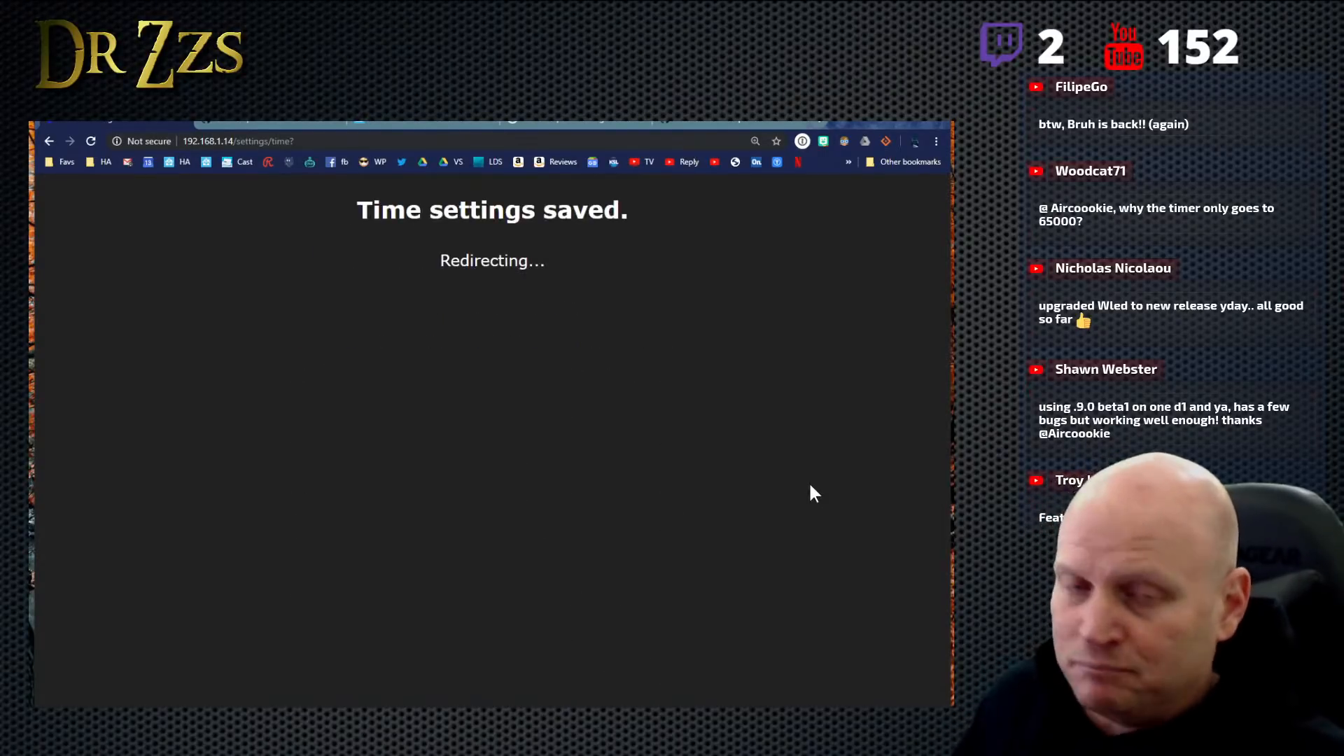
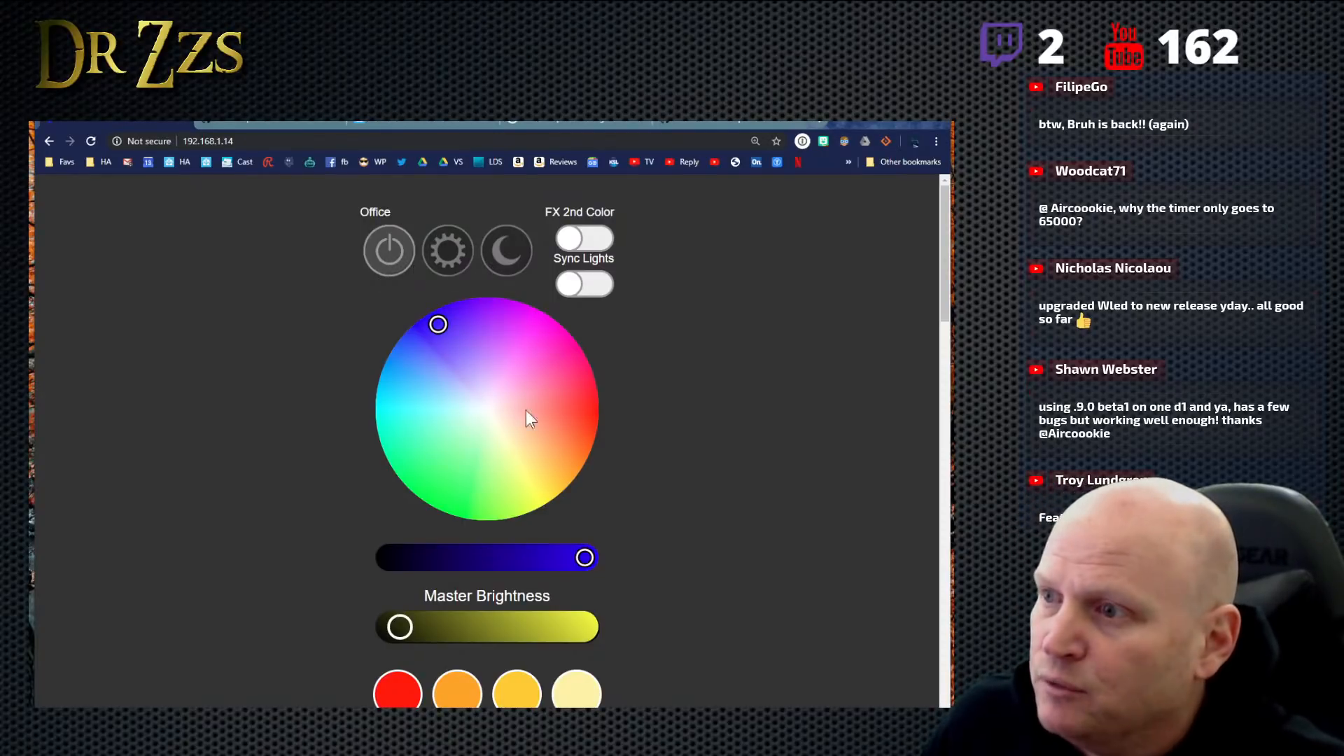
- Open WLED's Time & Macros settings and review the API macro list, time setup and time-controlled macro entries
left_click(448, 252)
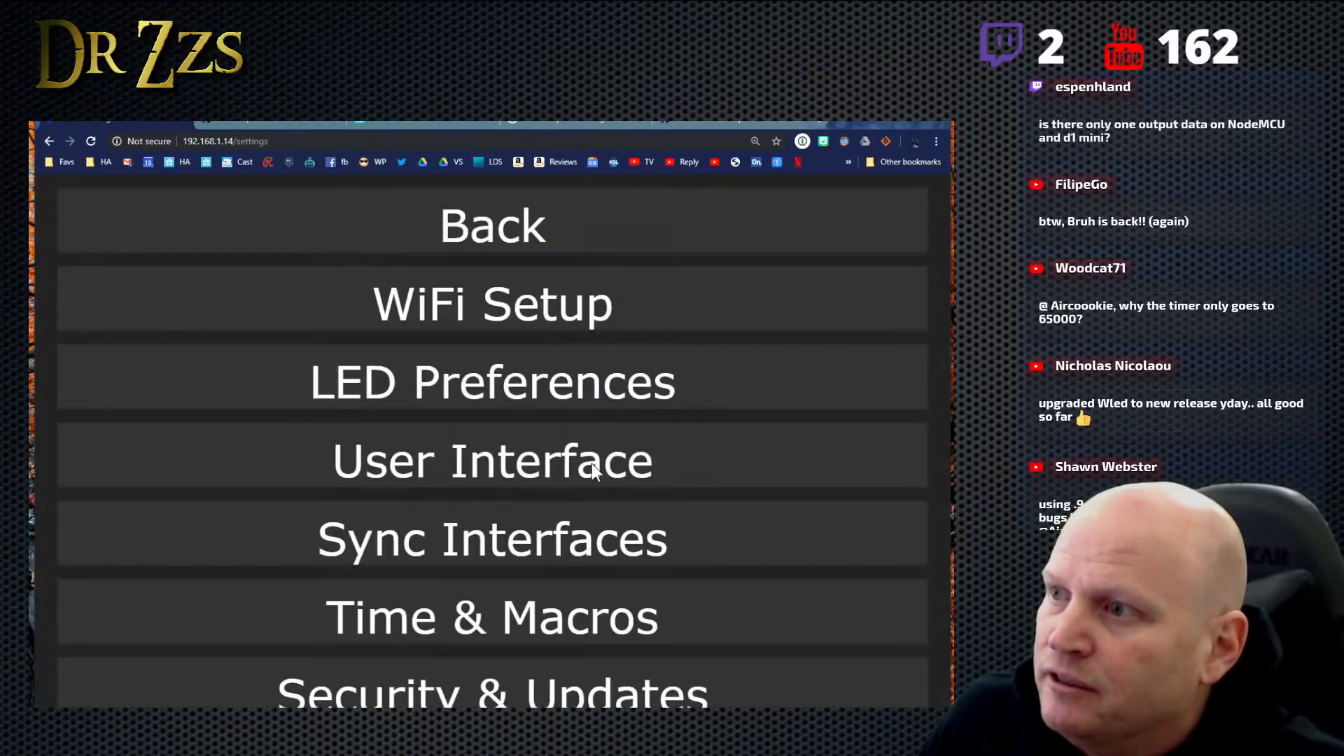
left_click(502, 627)
scroll(666, 497, "down", 6)
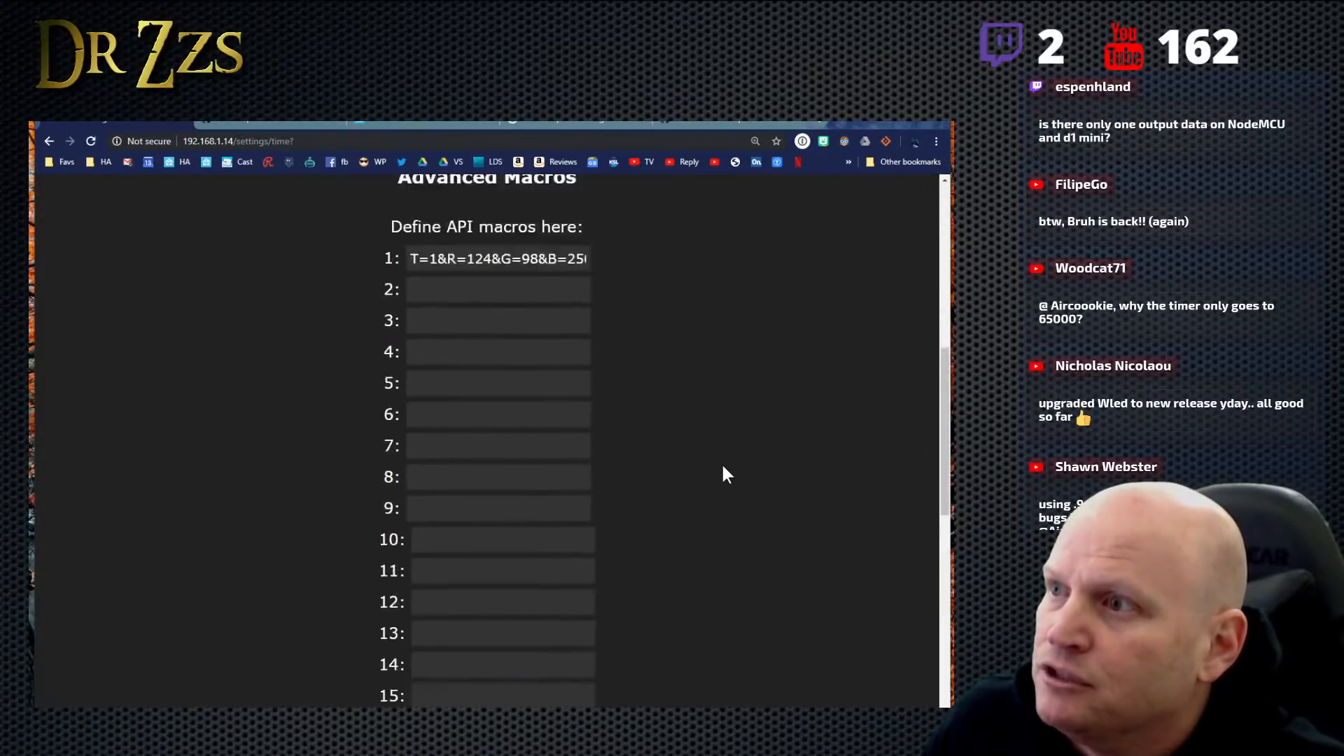
scroll(721, 462, "up", 1)
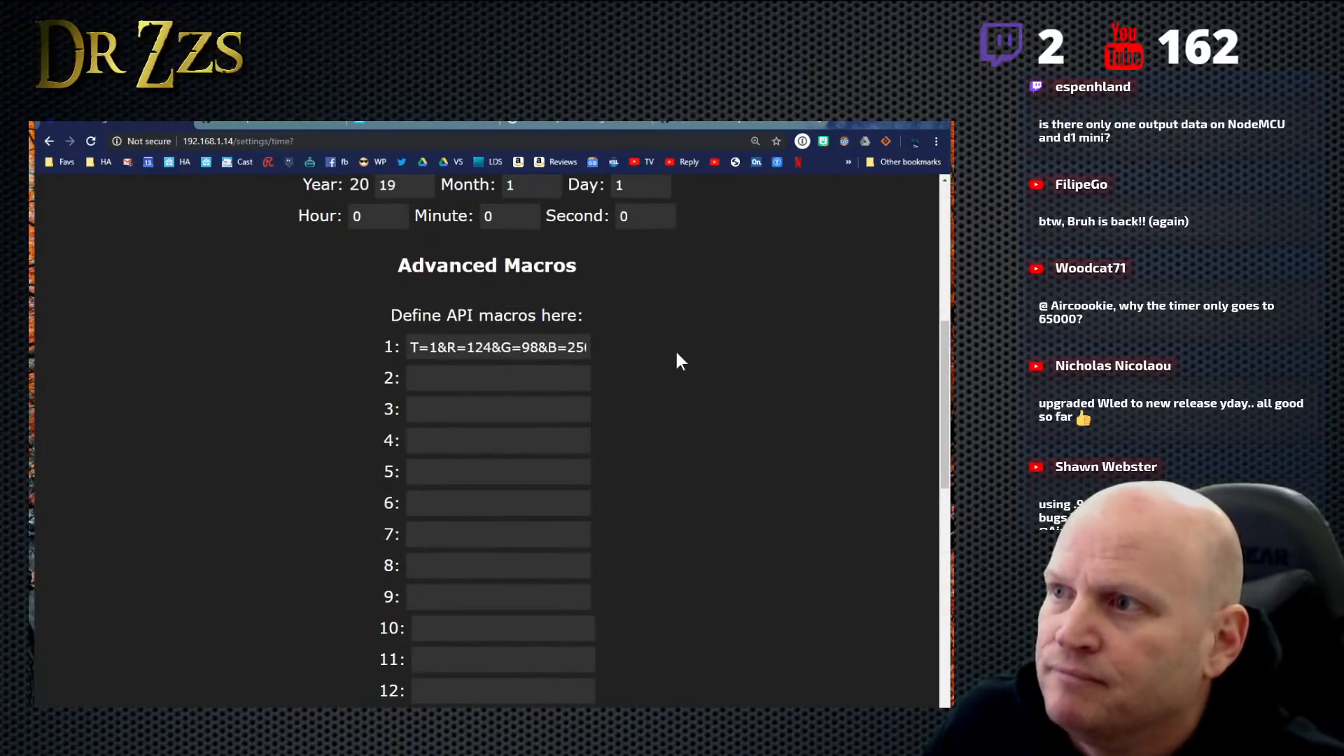
scroll(668, 360, "down", 3)
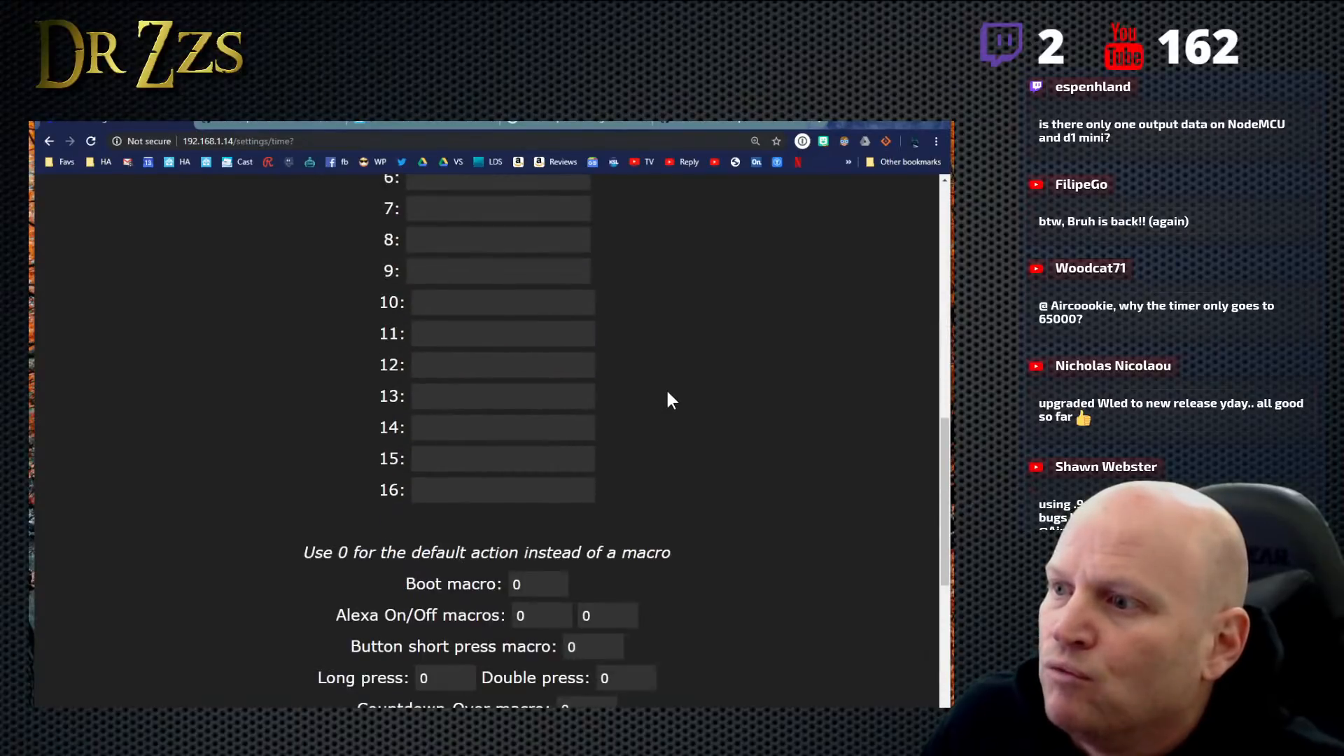
scroll(669, 399, "up", 10)
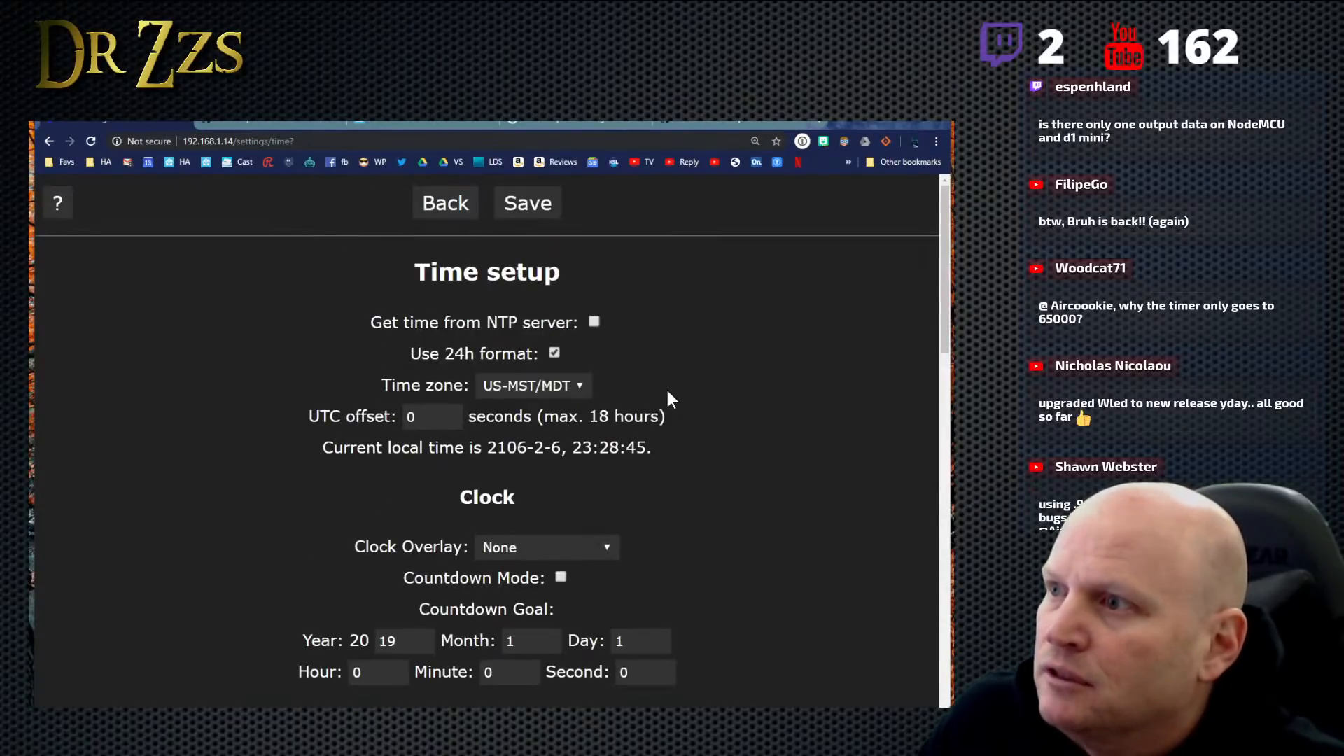
scroll(669, 398, "down", 11)
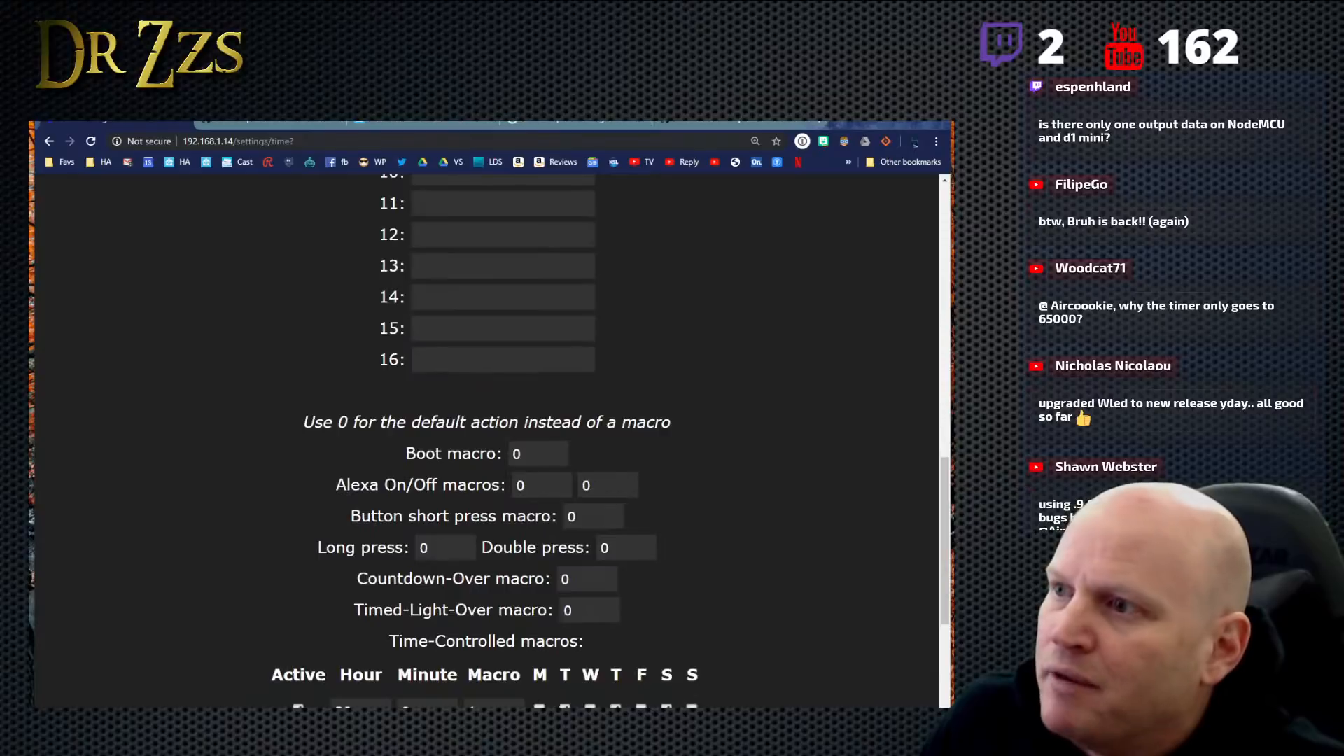
scroll(311, 356, "down", 2)
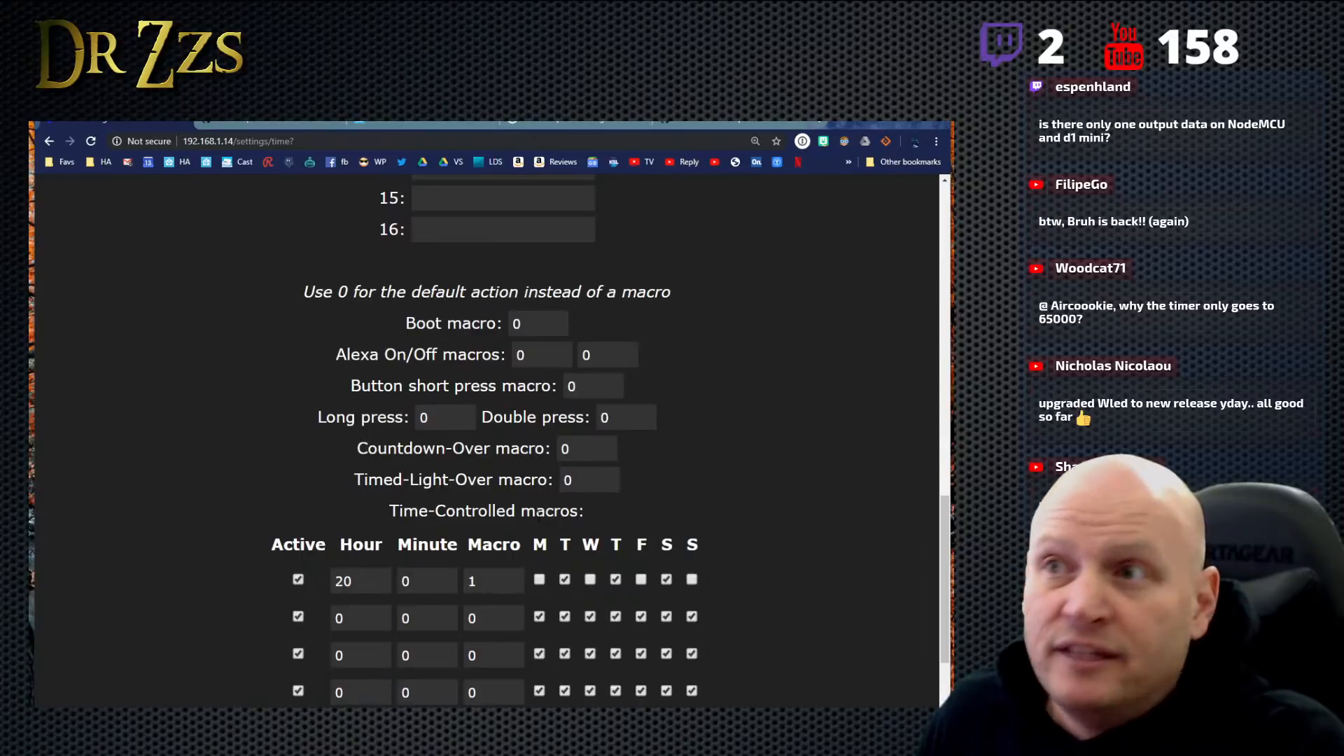
- Switch to the WLED wiki's HTTP request API page and look at its introduction
left_click(249, 123)
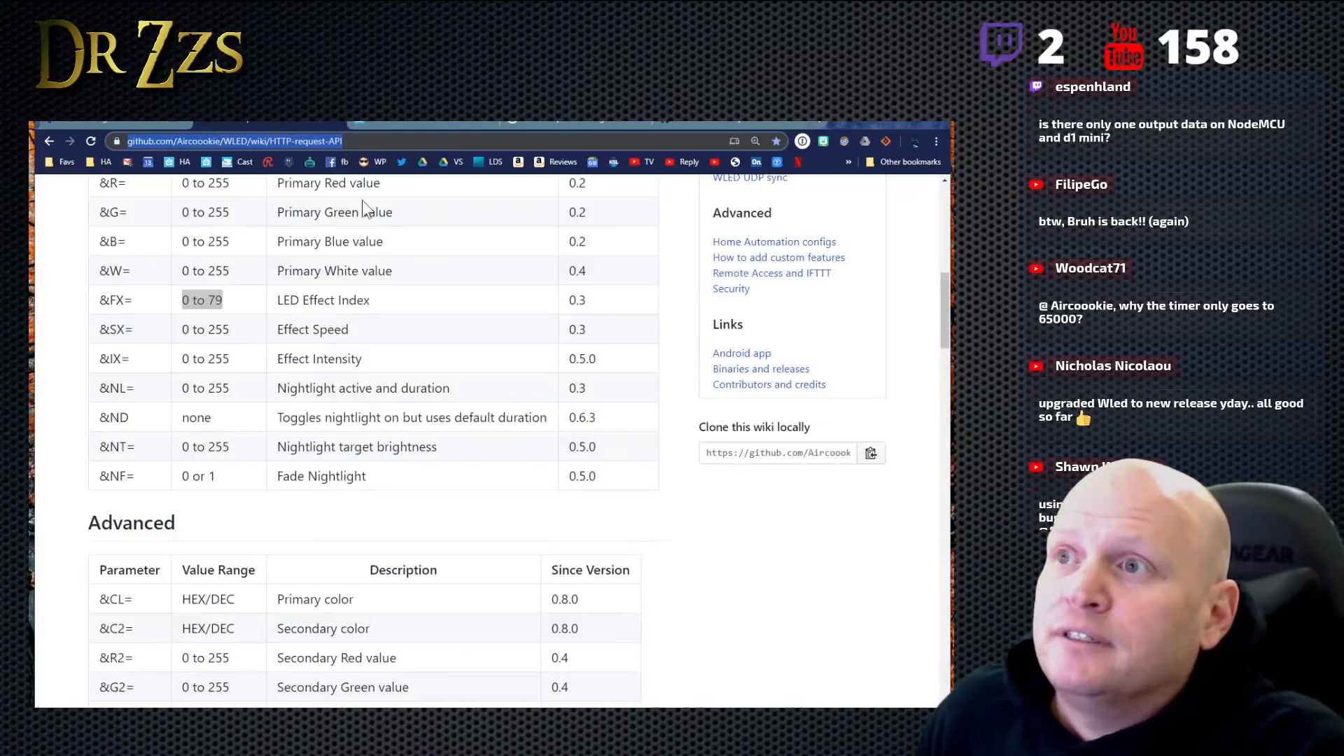
scroll(385, 228, "up", 9)
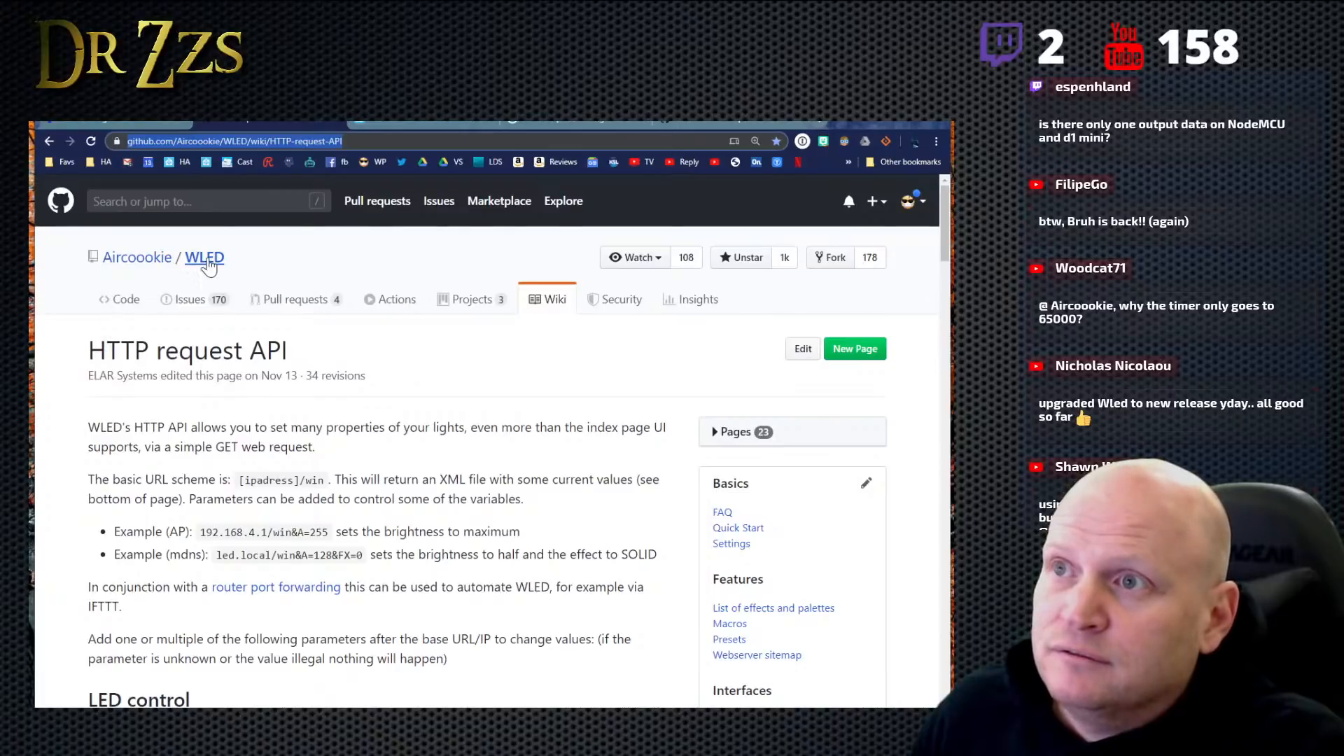
key("alt+Tab")
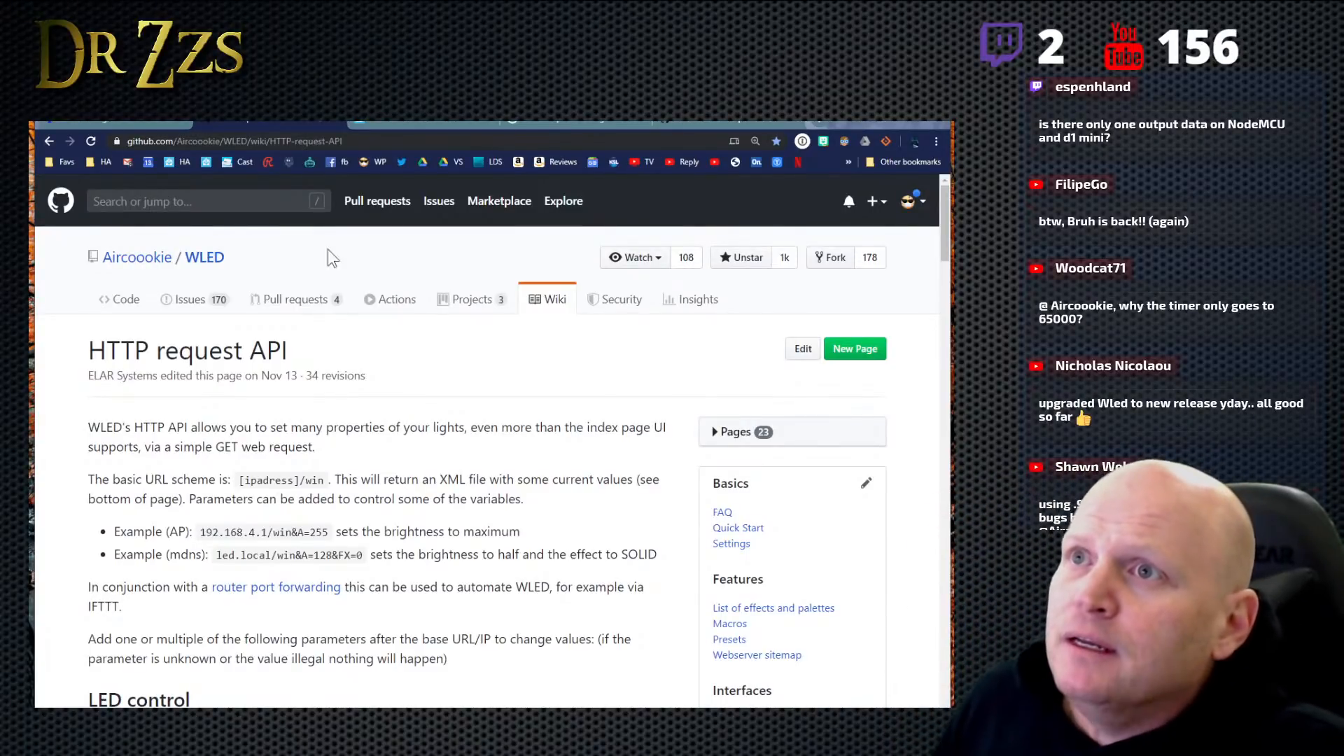
- Return to the WLED time settings and examine the button press macro fields, macro slots and time setup
left_click(411, 122)
left_click(107, 123)
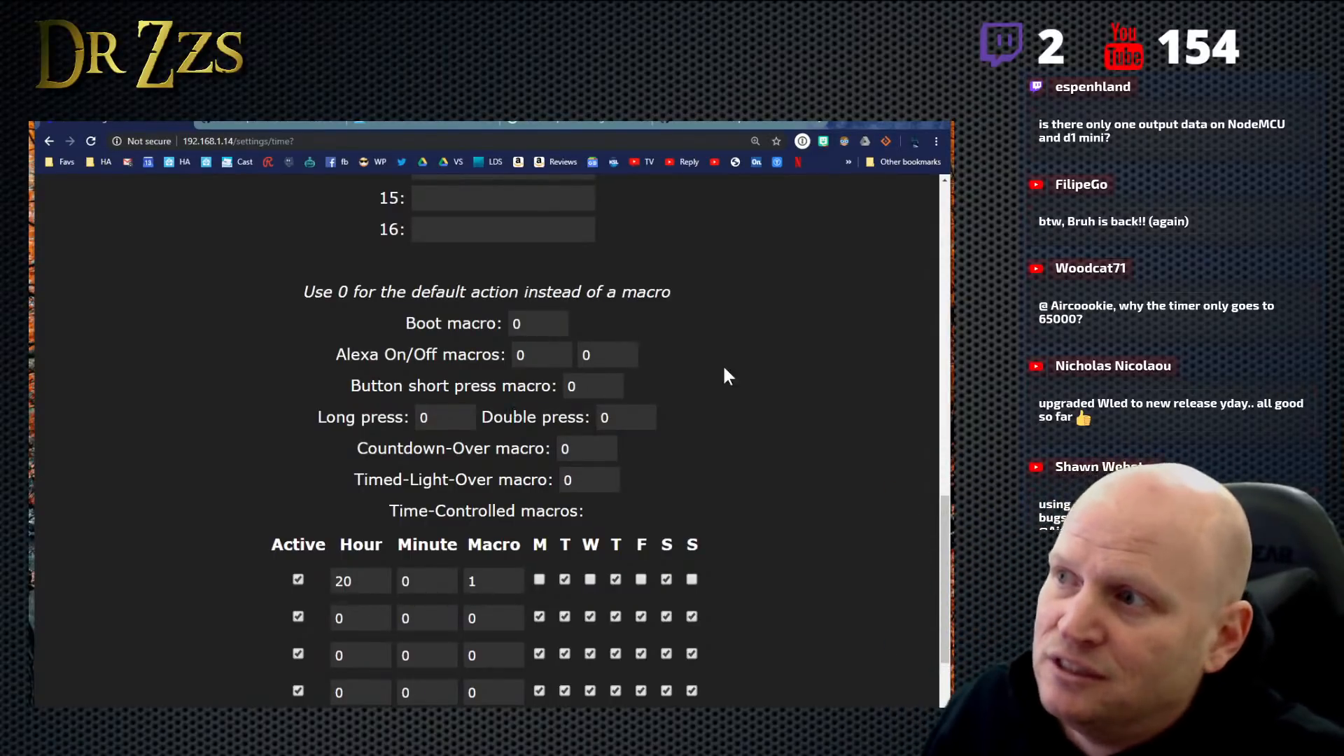
double_click(619, 418)
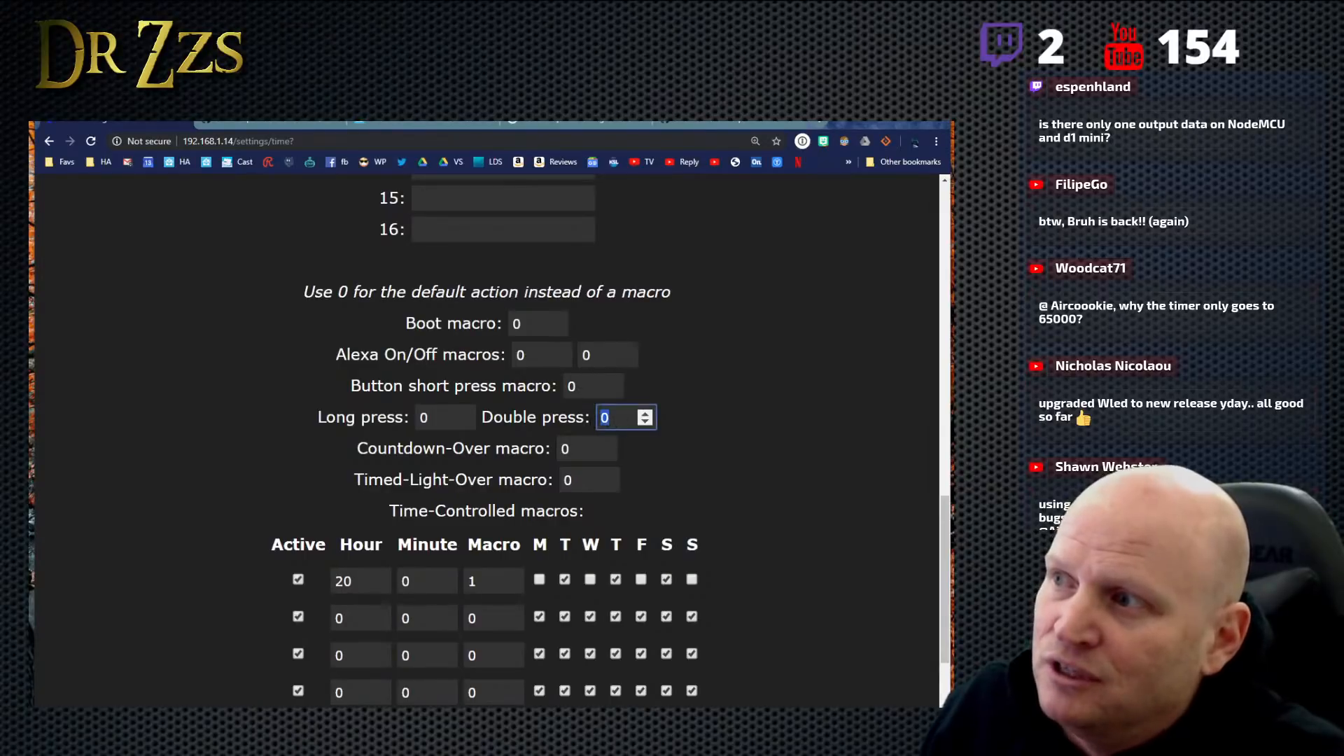
left_click(683, 428)
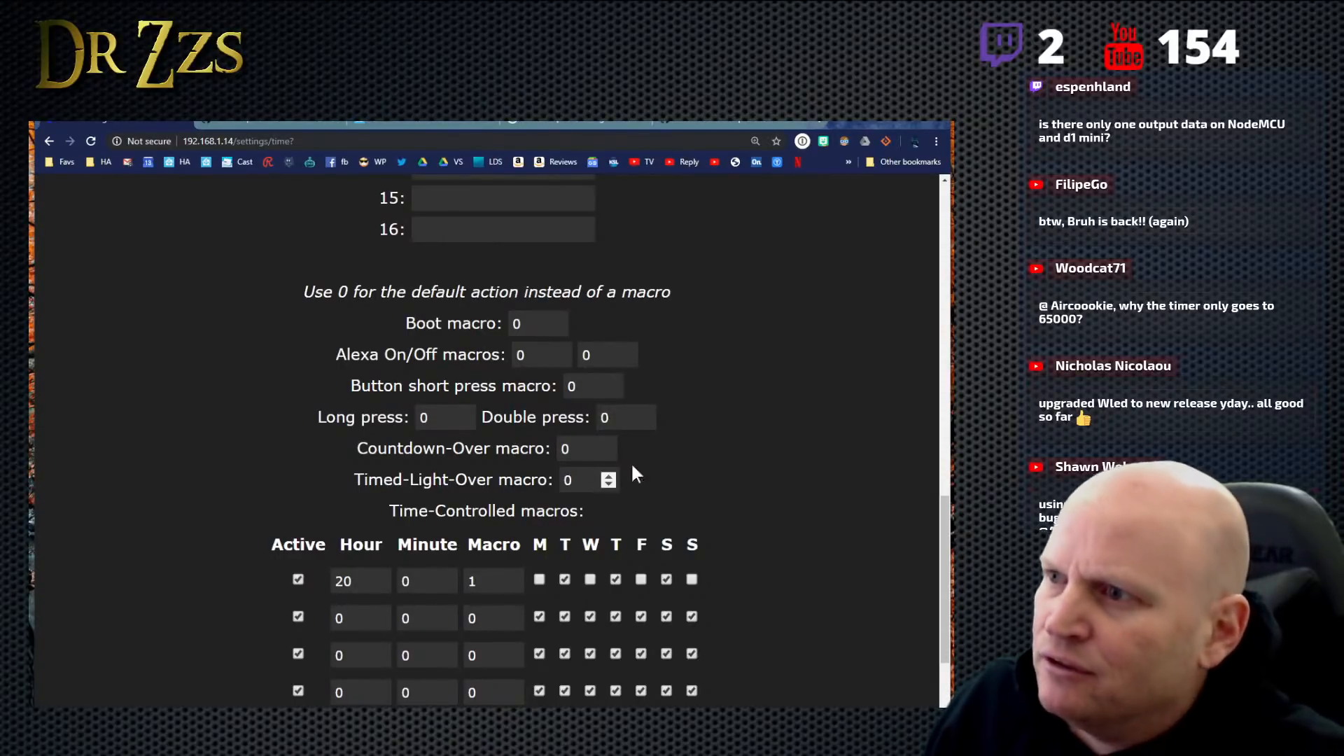
scroll(742, 427, "up", 2)
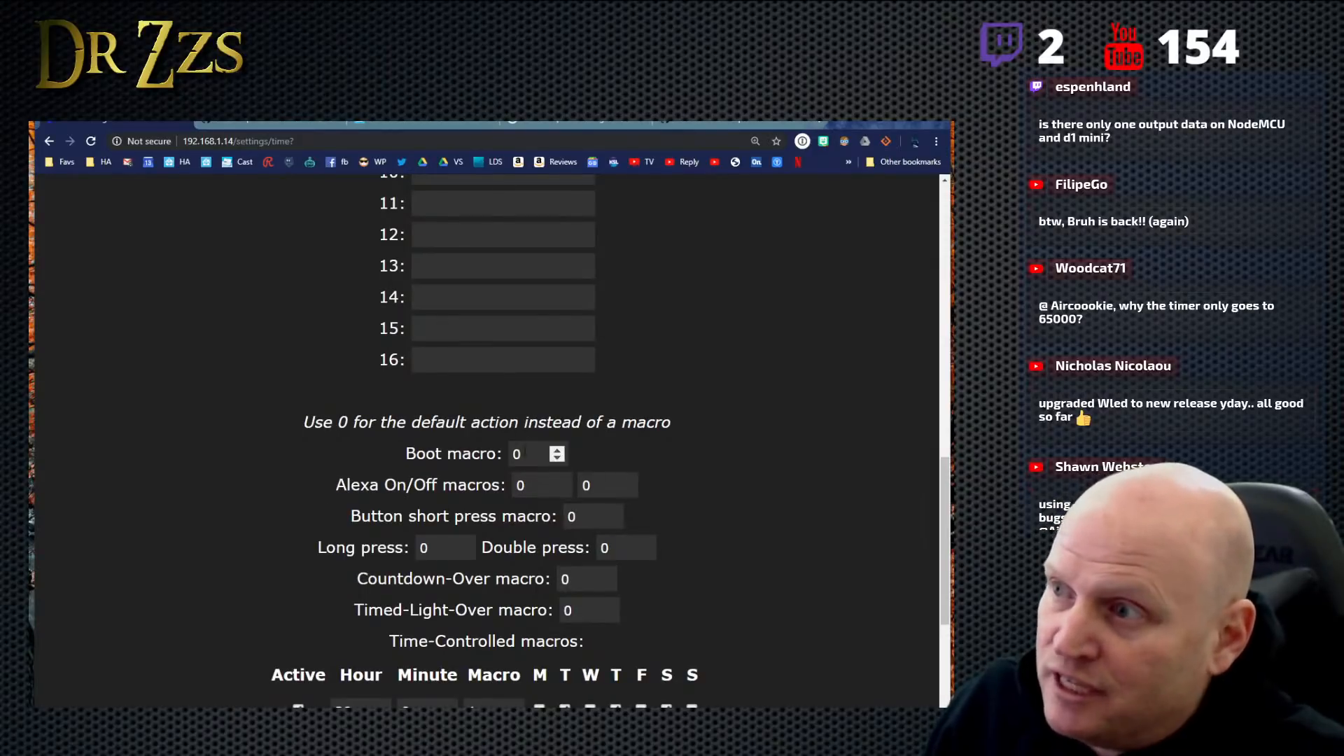
scroll(584, 405, "up", 6)
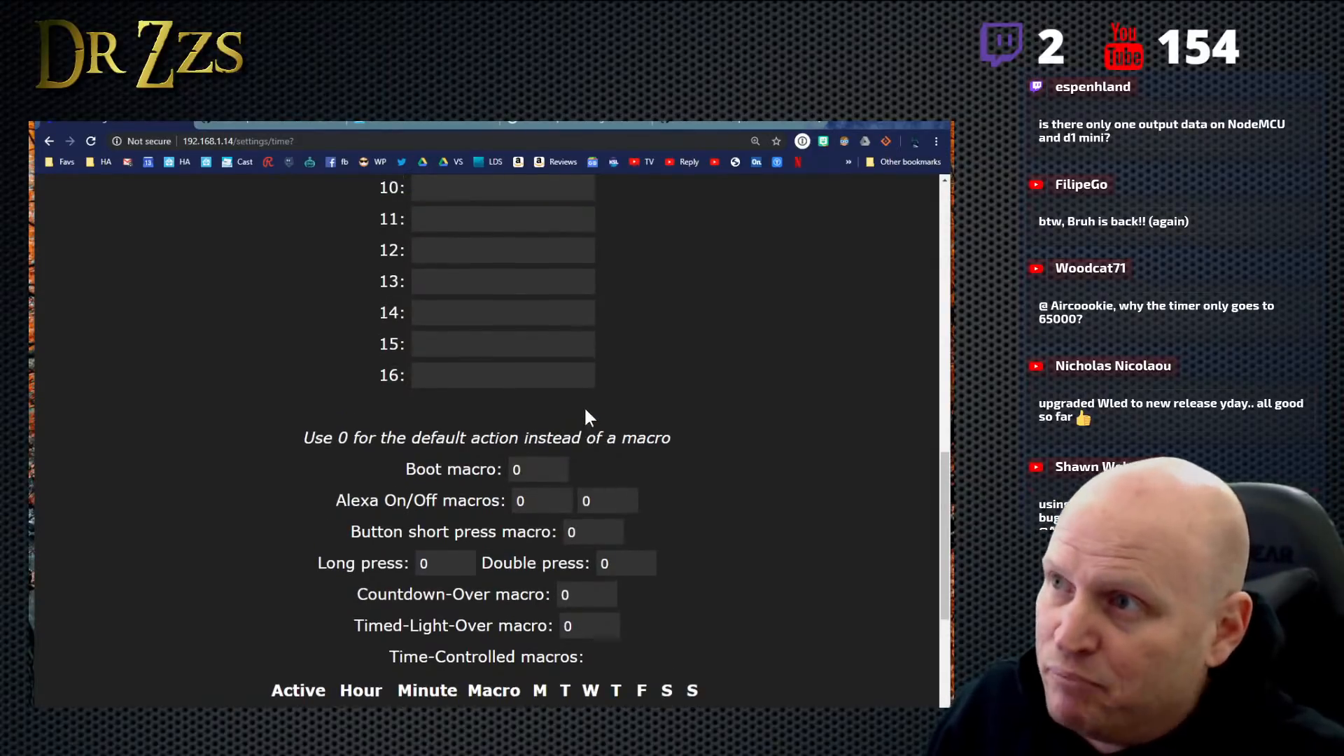
scroll(590, 406, "up", 7)
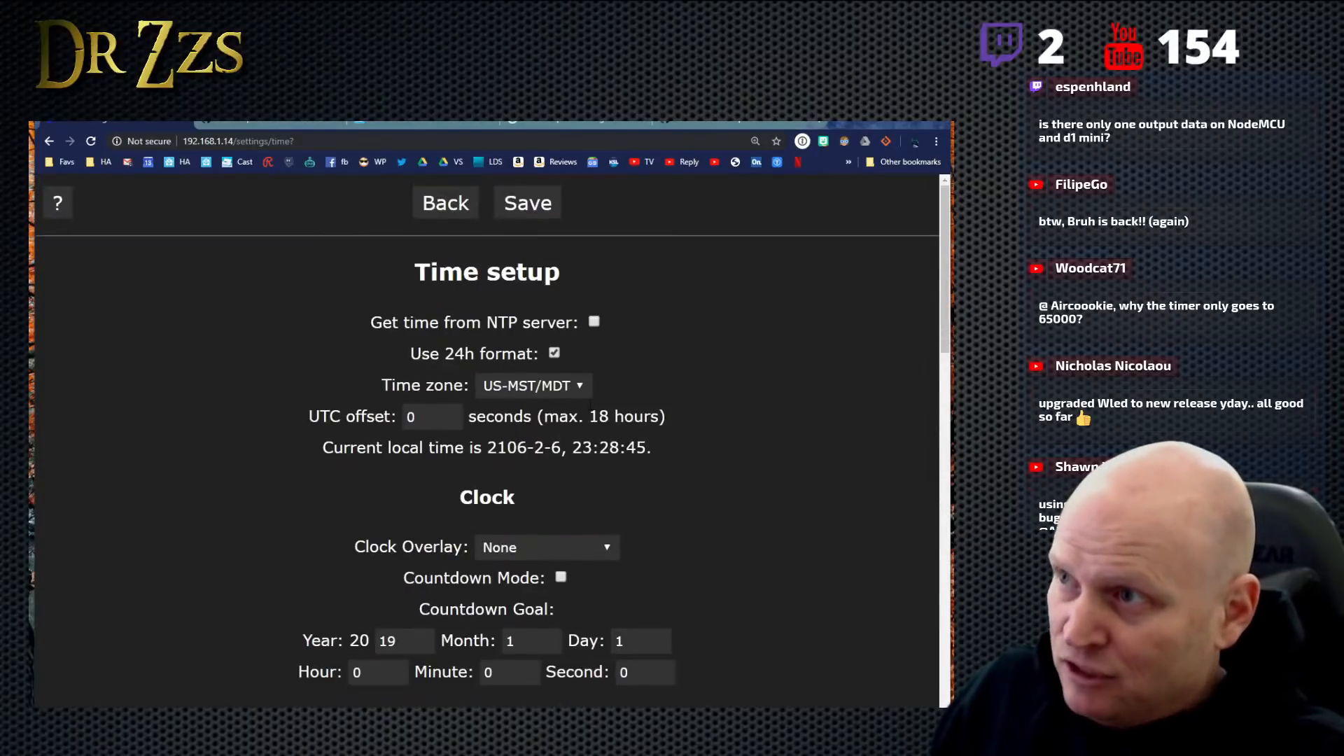
- Look through the HTTP request API wiki page's parameter tables down to the Macros section
left_click(260, 125)
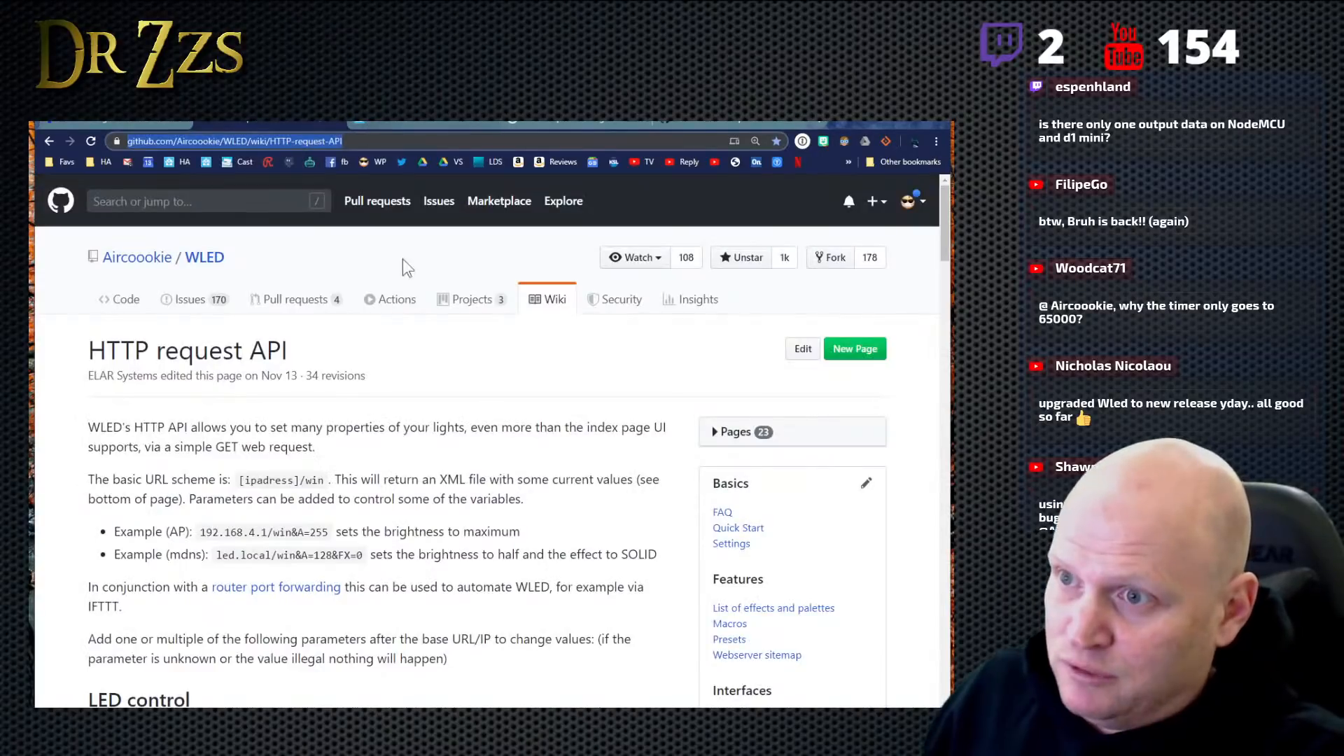
left_click(436, 347)
scroll(462, 476, "down", 9)
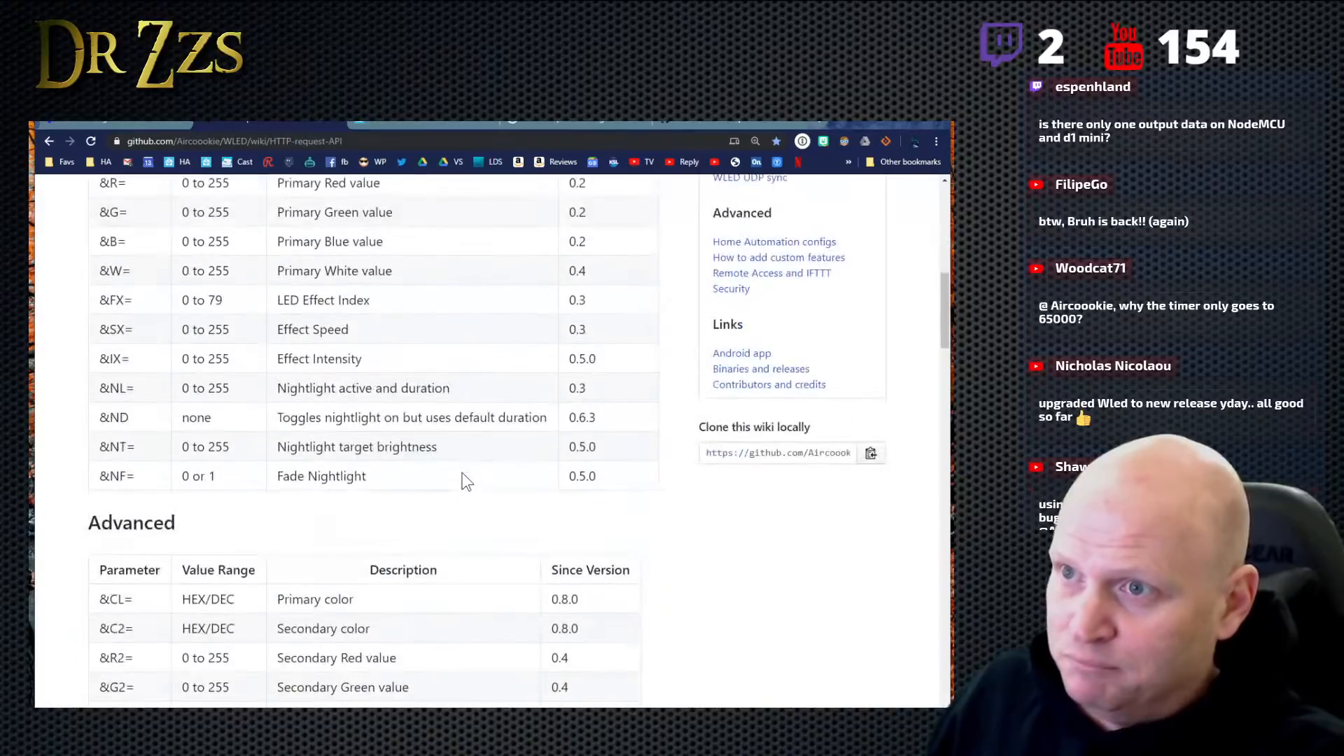
scroll(462, 474, "down", 15)
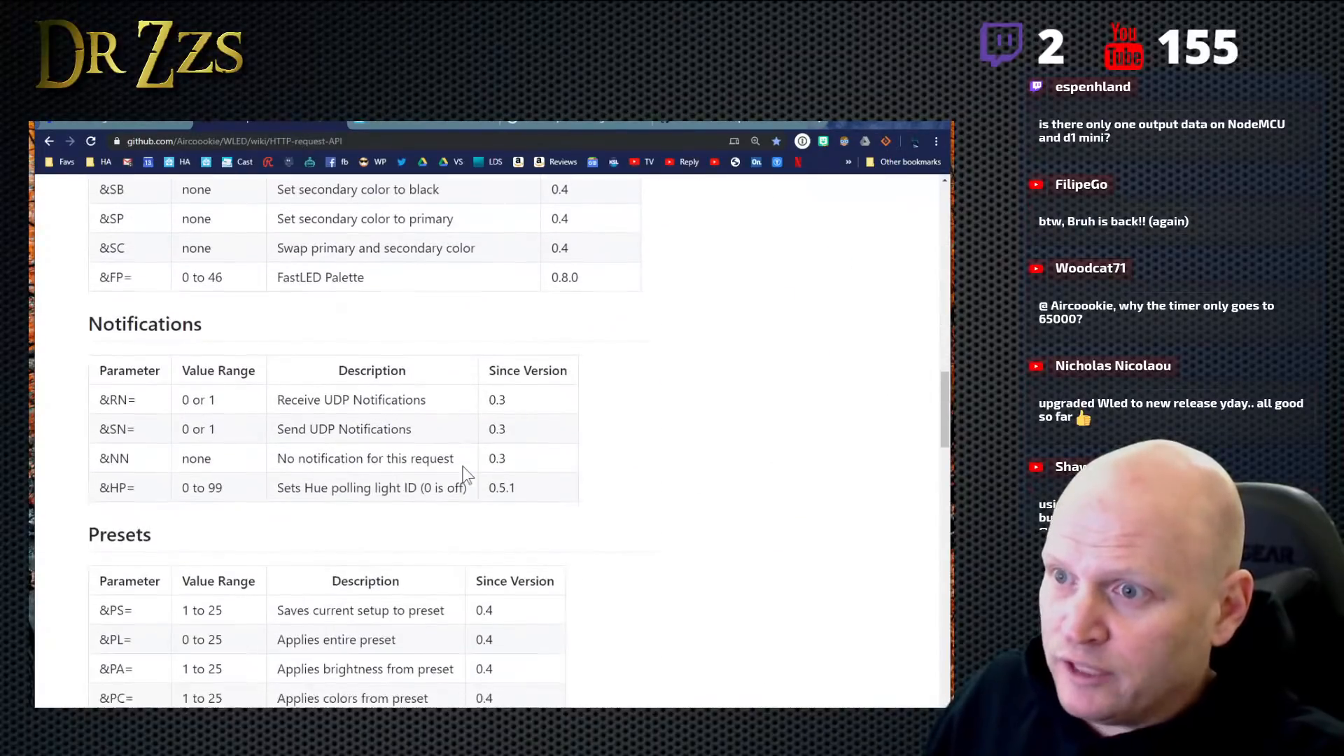
scroll(465, 472, "down", 6)
scroll(464, 471, "up", 1)
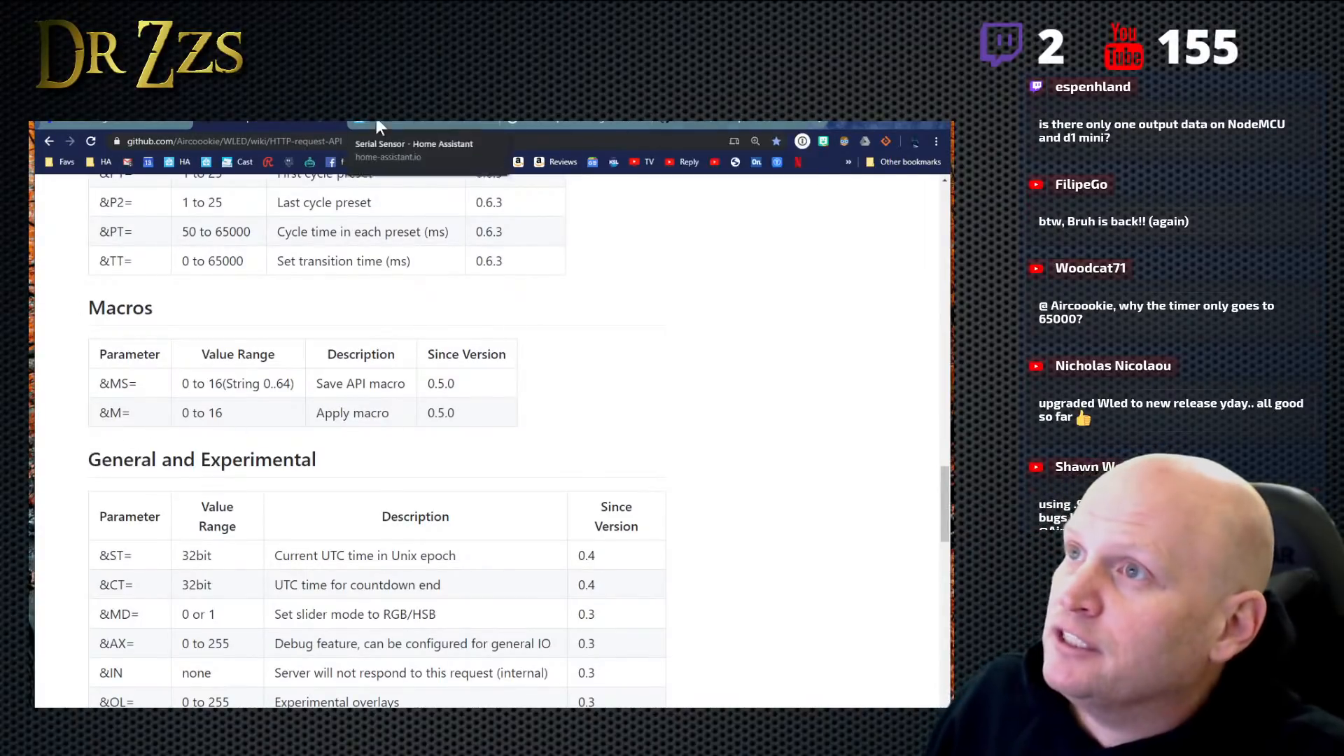
- Switch to Home Assistant and open the MQTT page of the Developer Tools
left_click(576, 124)
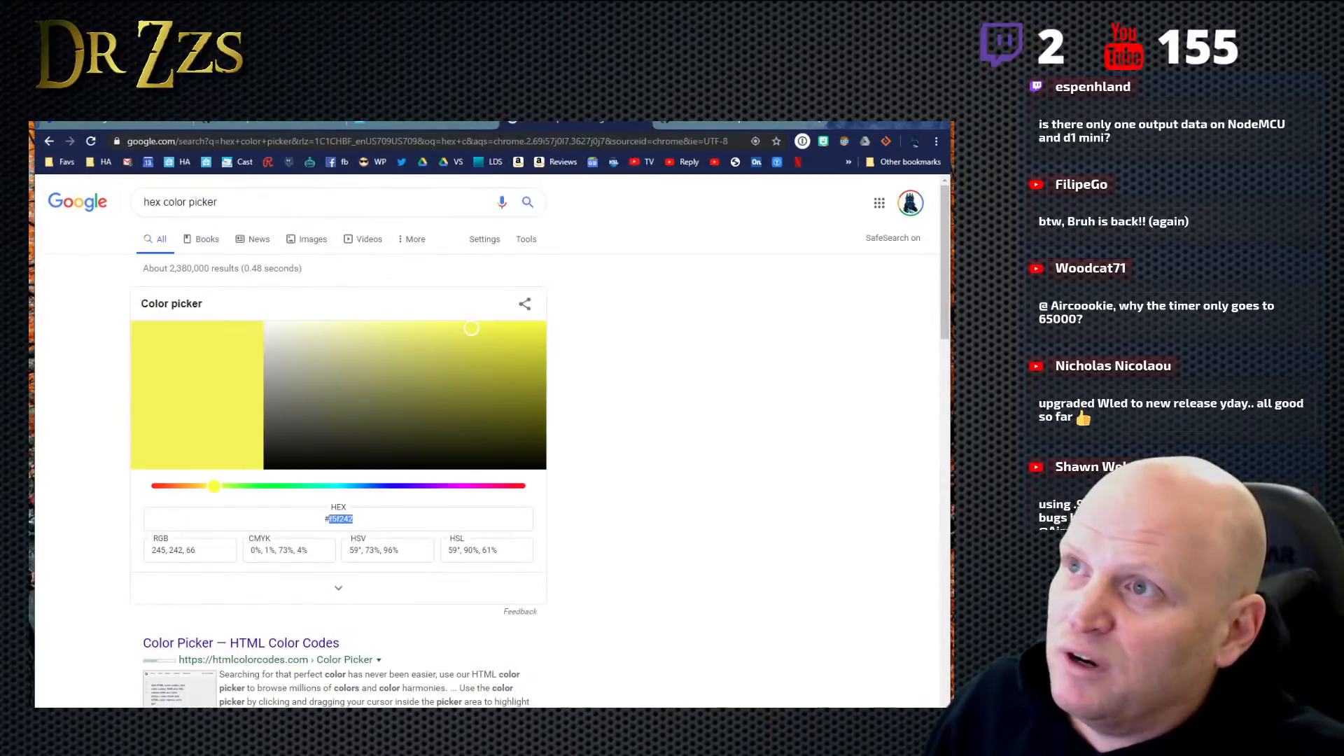
left_click(208, 161)
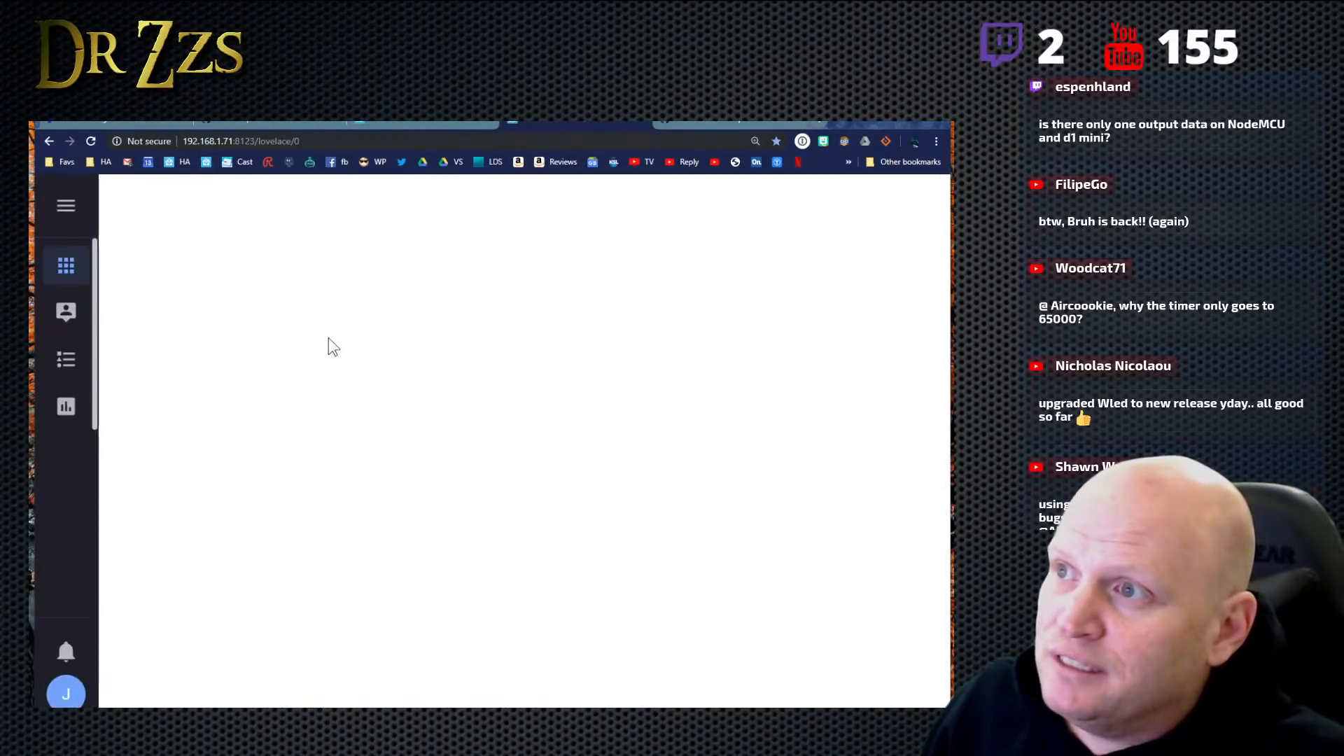
scroll(79, 588, "down", 1)
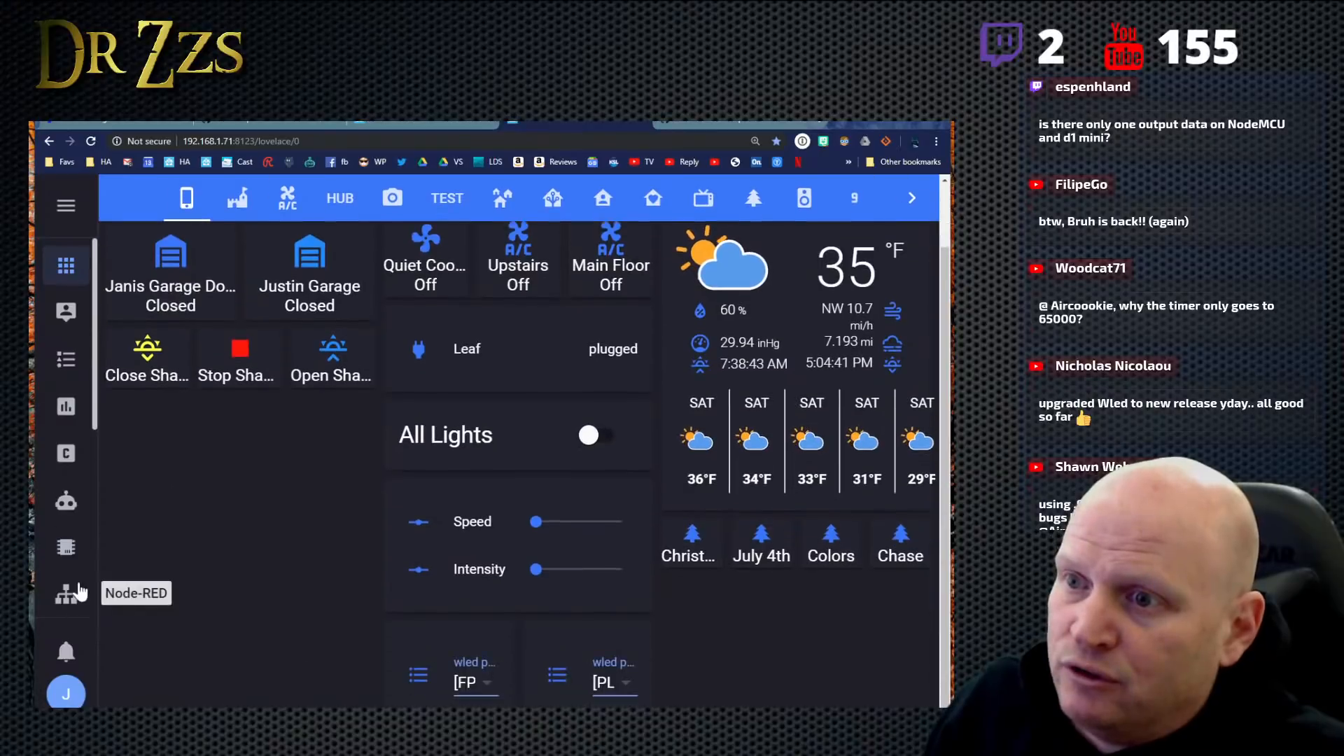
scroll(70, 560, "down", 5)
left_click(67, 486)
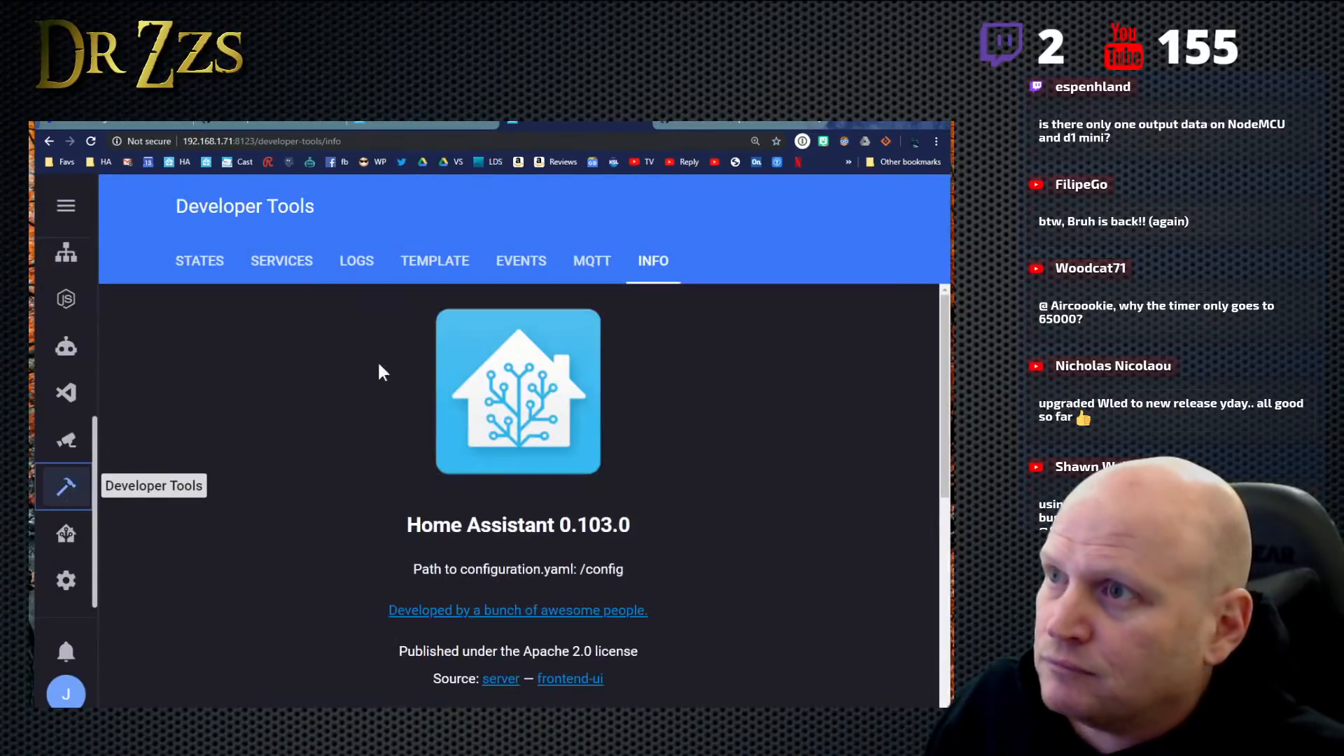
left_click(596, 263)
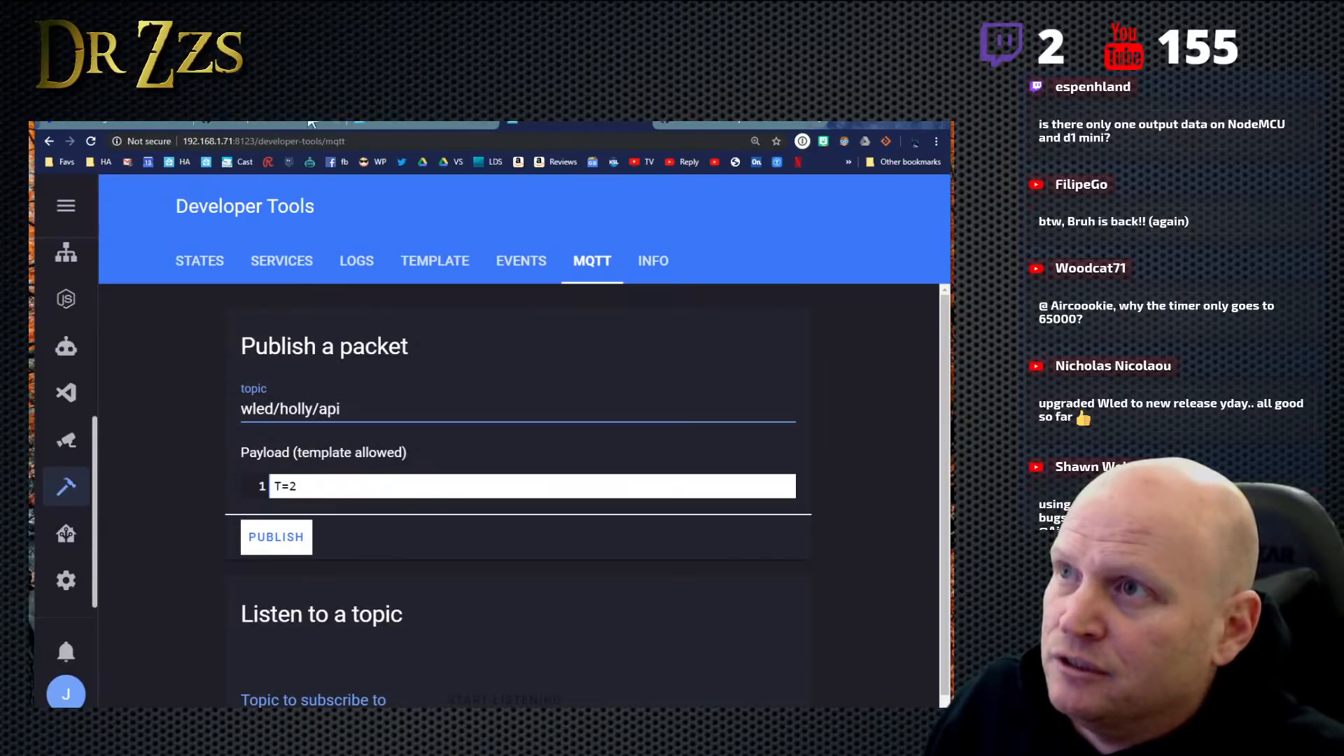
- Open WLED's Sync Interfaces settings and copy the MQTT device topic wled/office
left_click(130, 122)
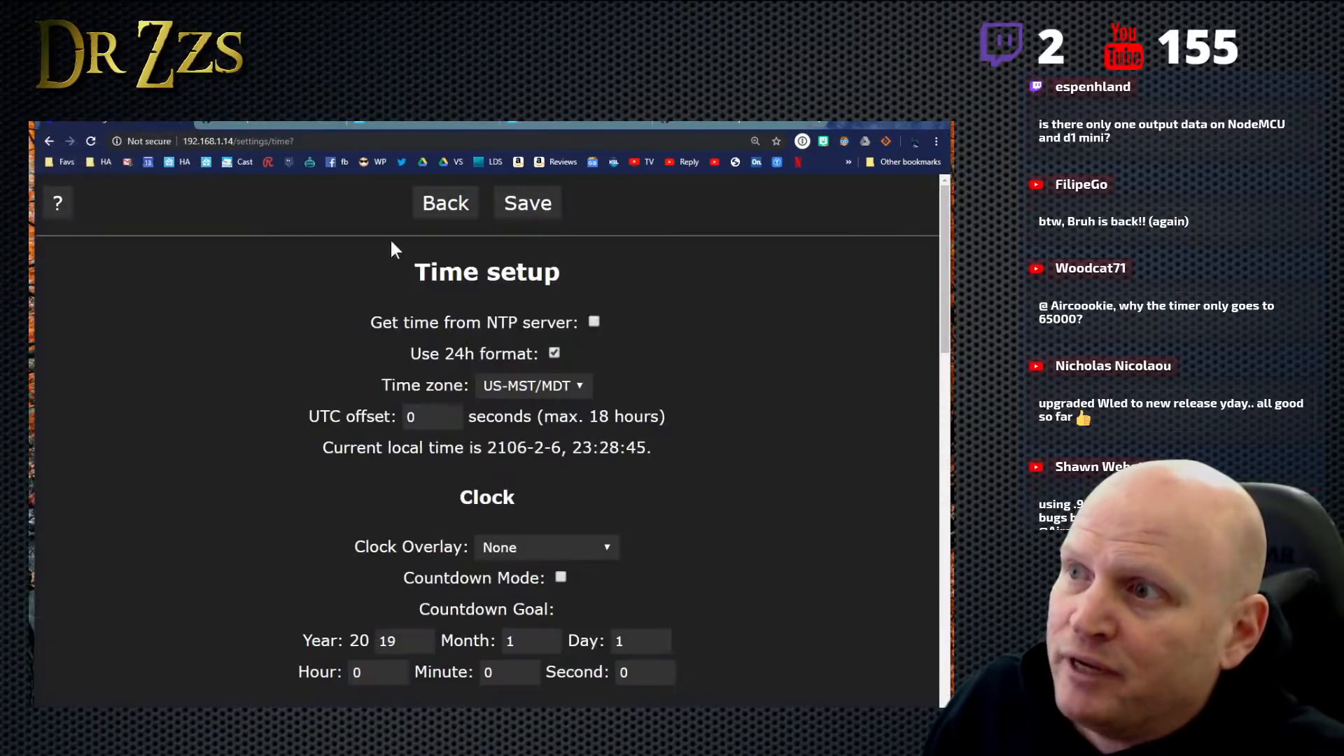
left_click(440, 200)
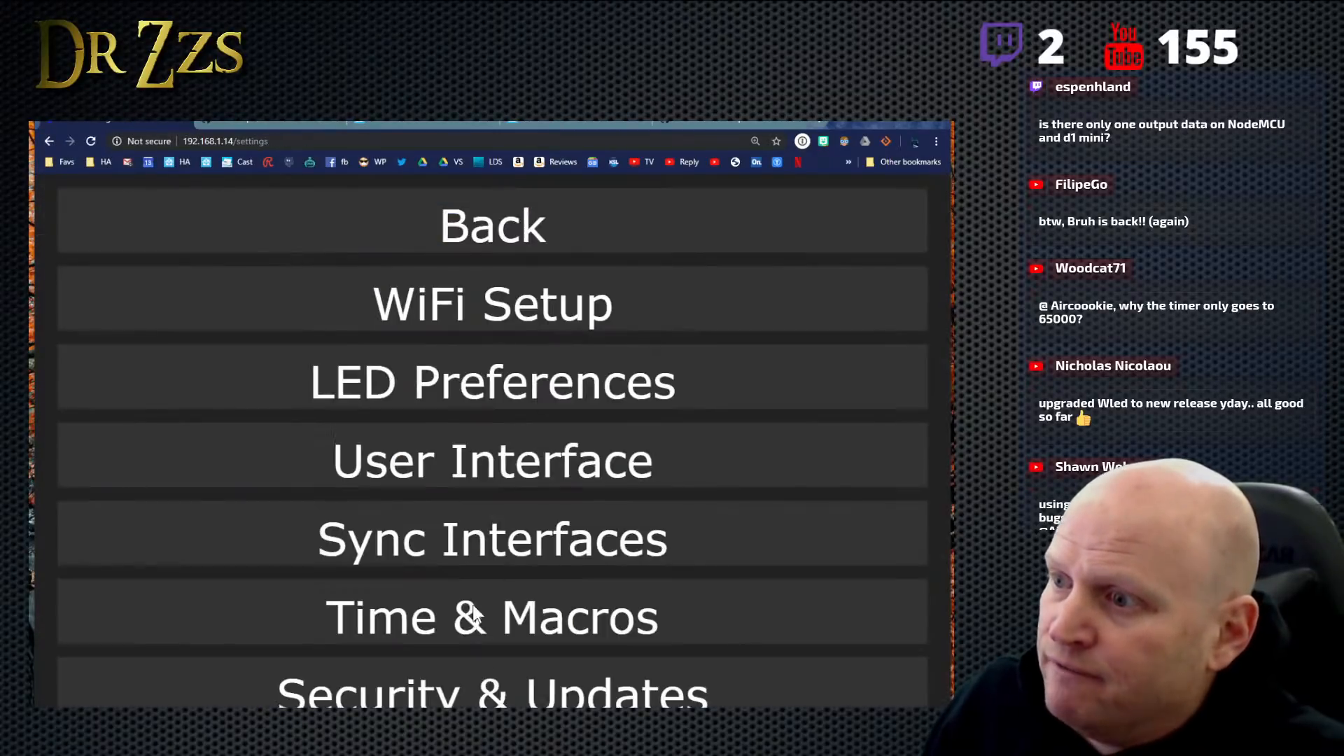
left_click(471, 551)
scroll(474, 555, "down", 10)
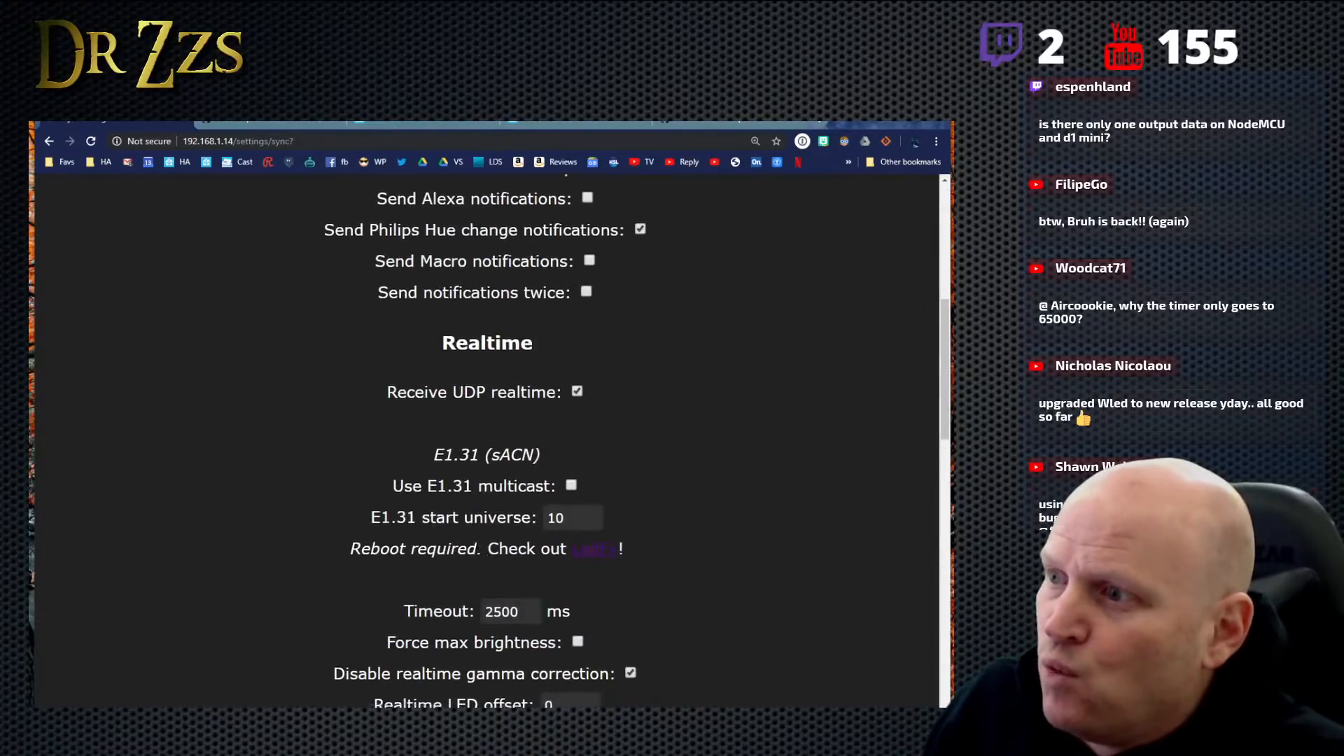
scroll(549, 482, "down", 7)
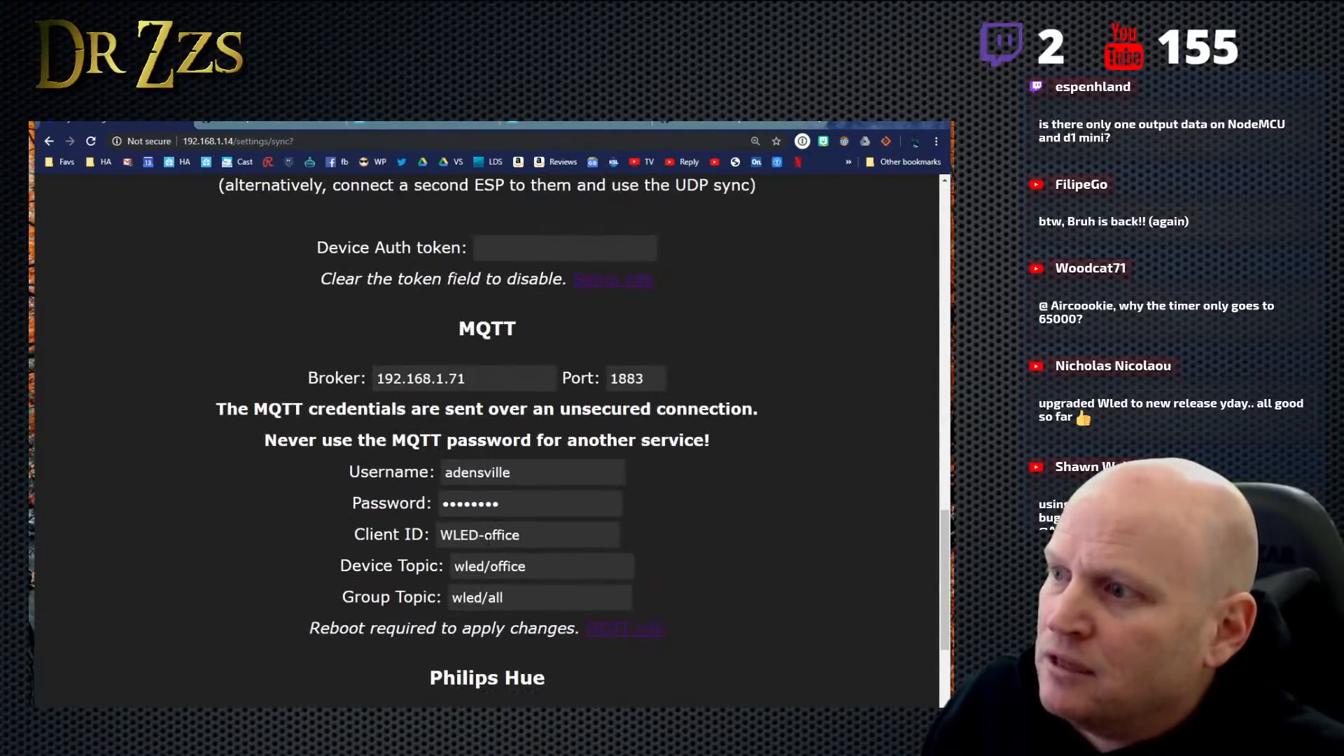
left_click_drag(530, 505, 454, 505)
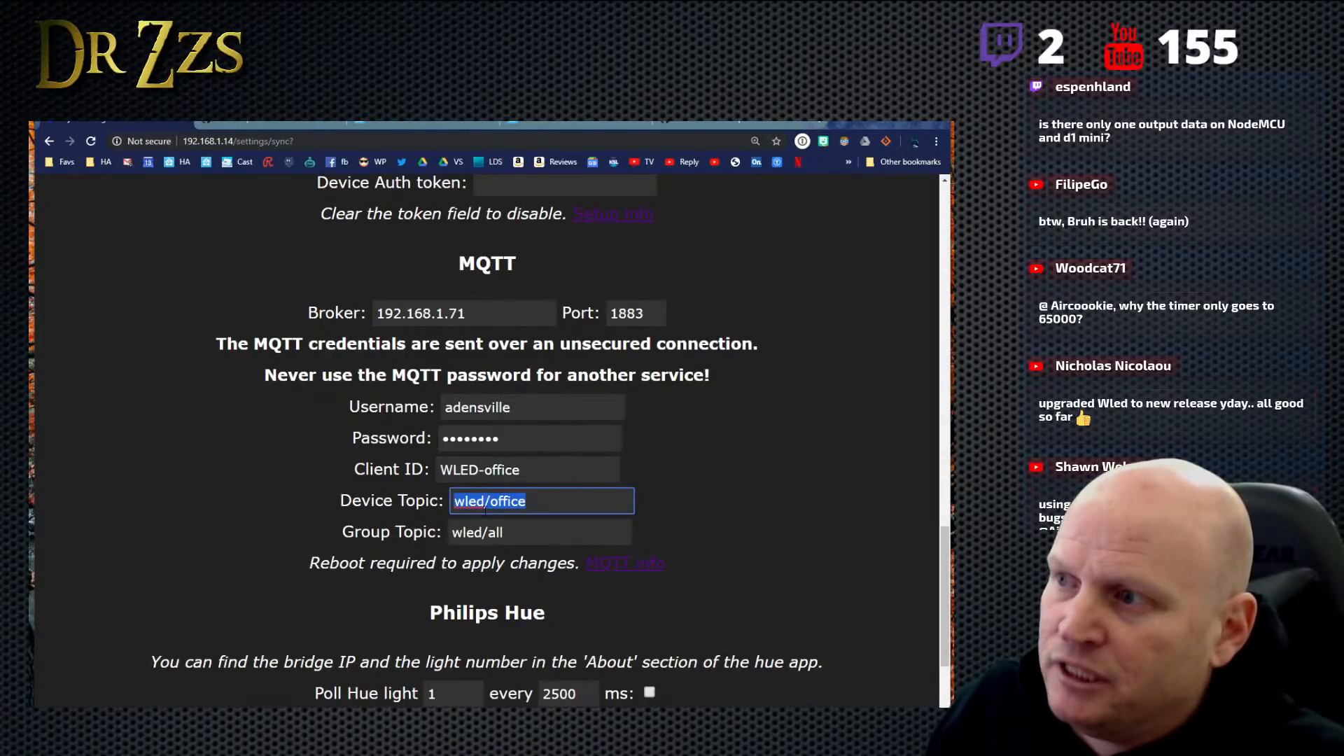
right_click(501, 503)
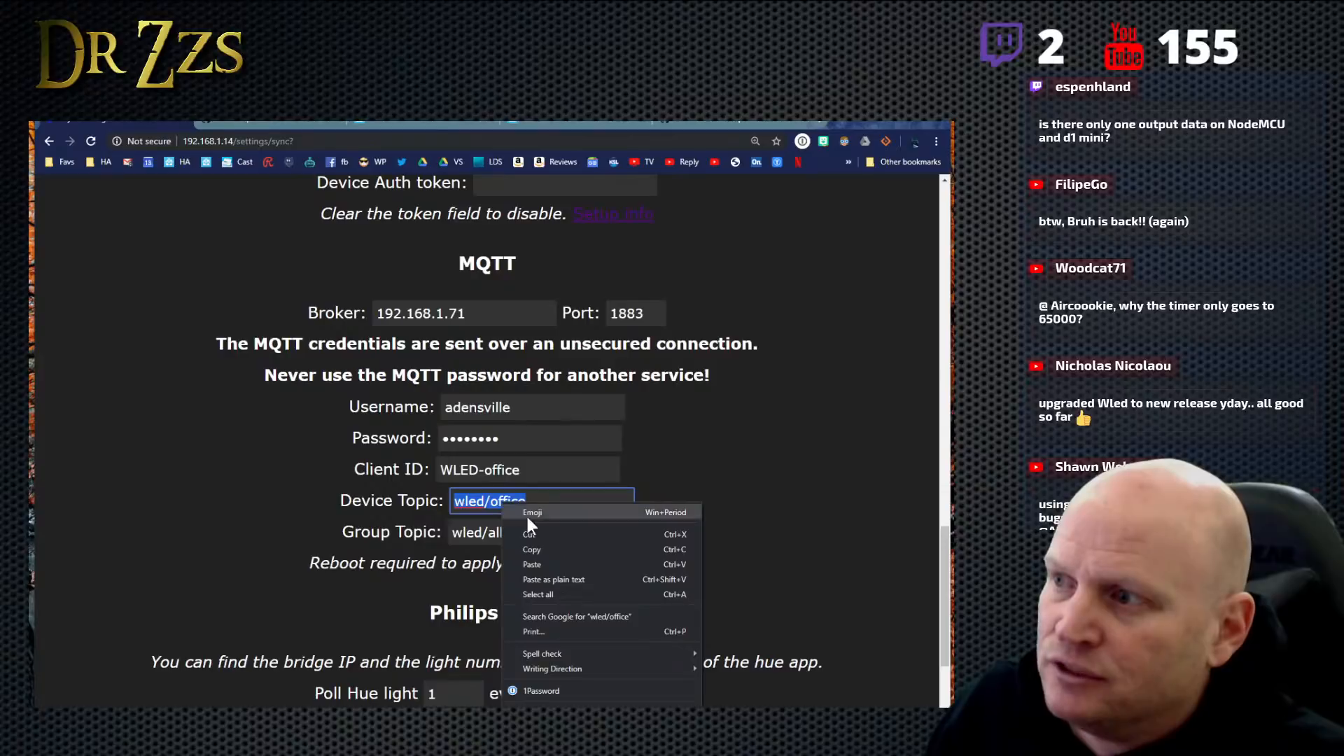
left_click(536, 551)
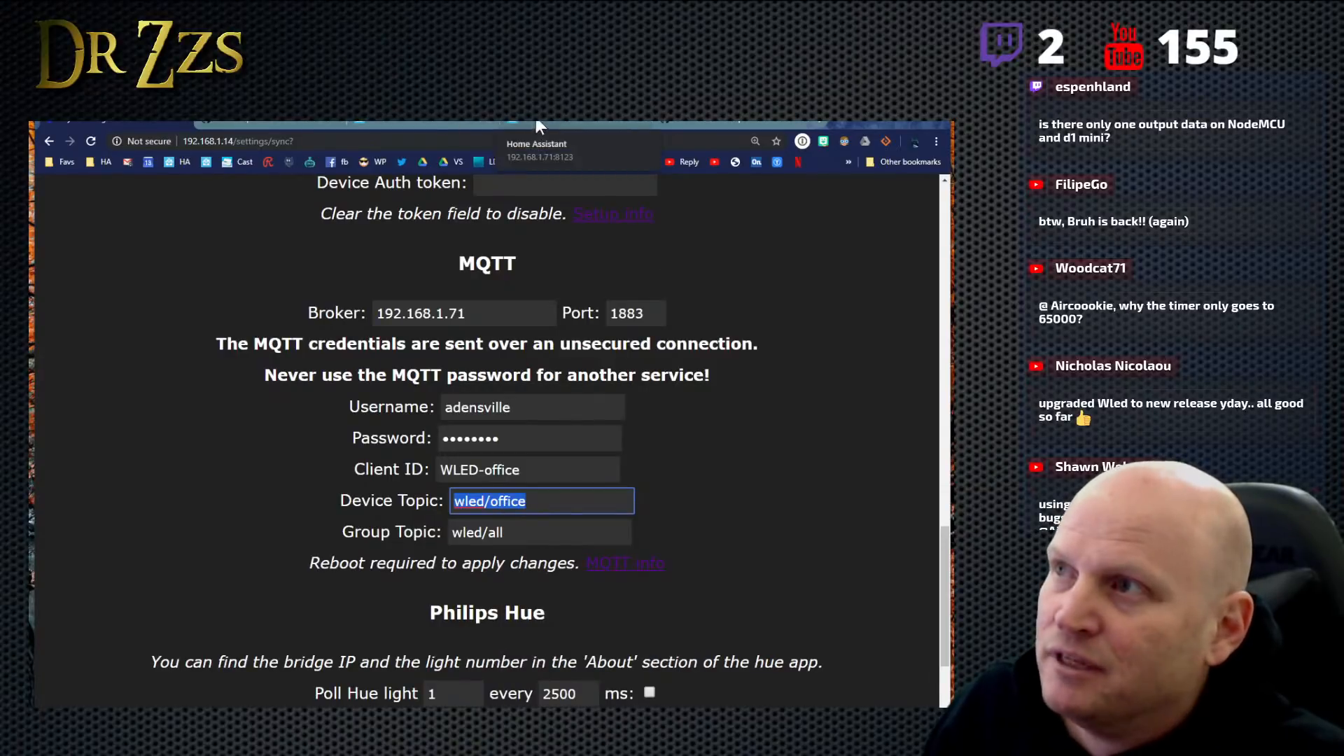
- Replace the publish topic in Home Assistant's MQTT tool with wled/office/api
left_click(408, 121)
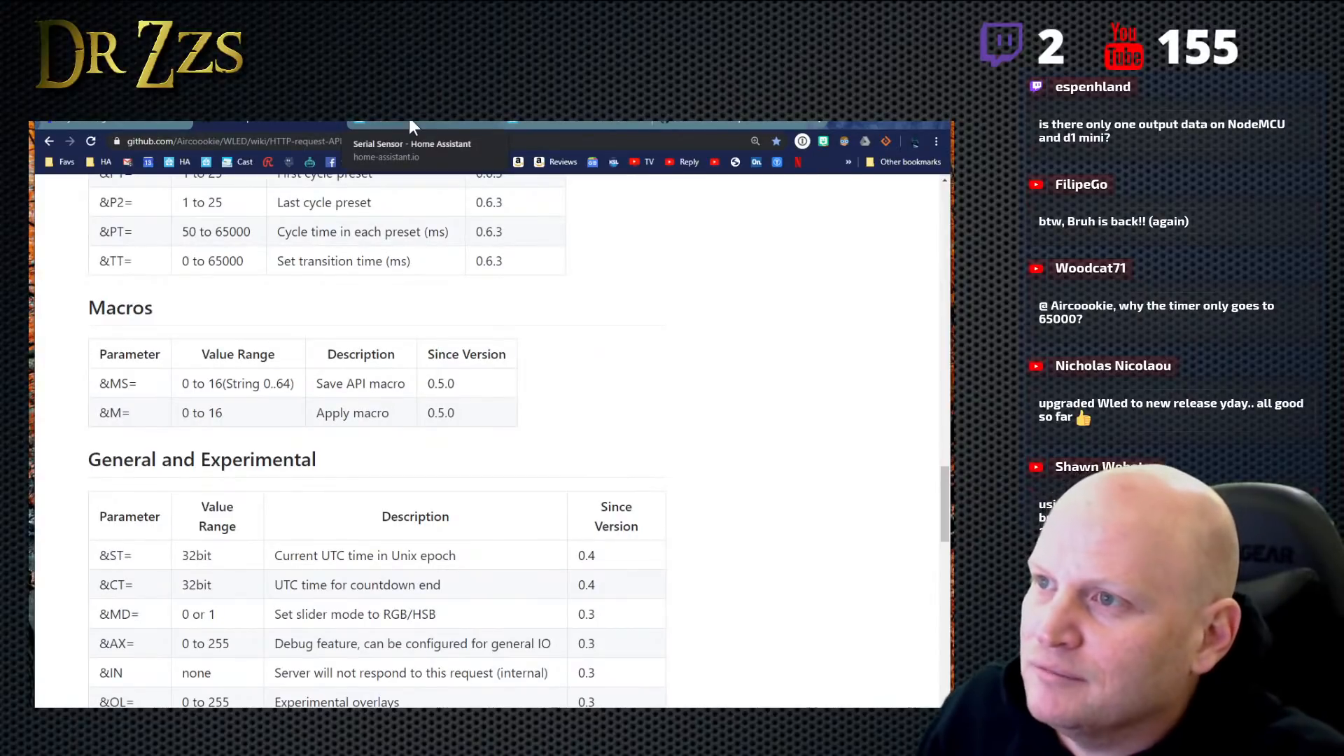
left_click(564, 119)
left_click_drag(343, 410, 235, 415)
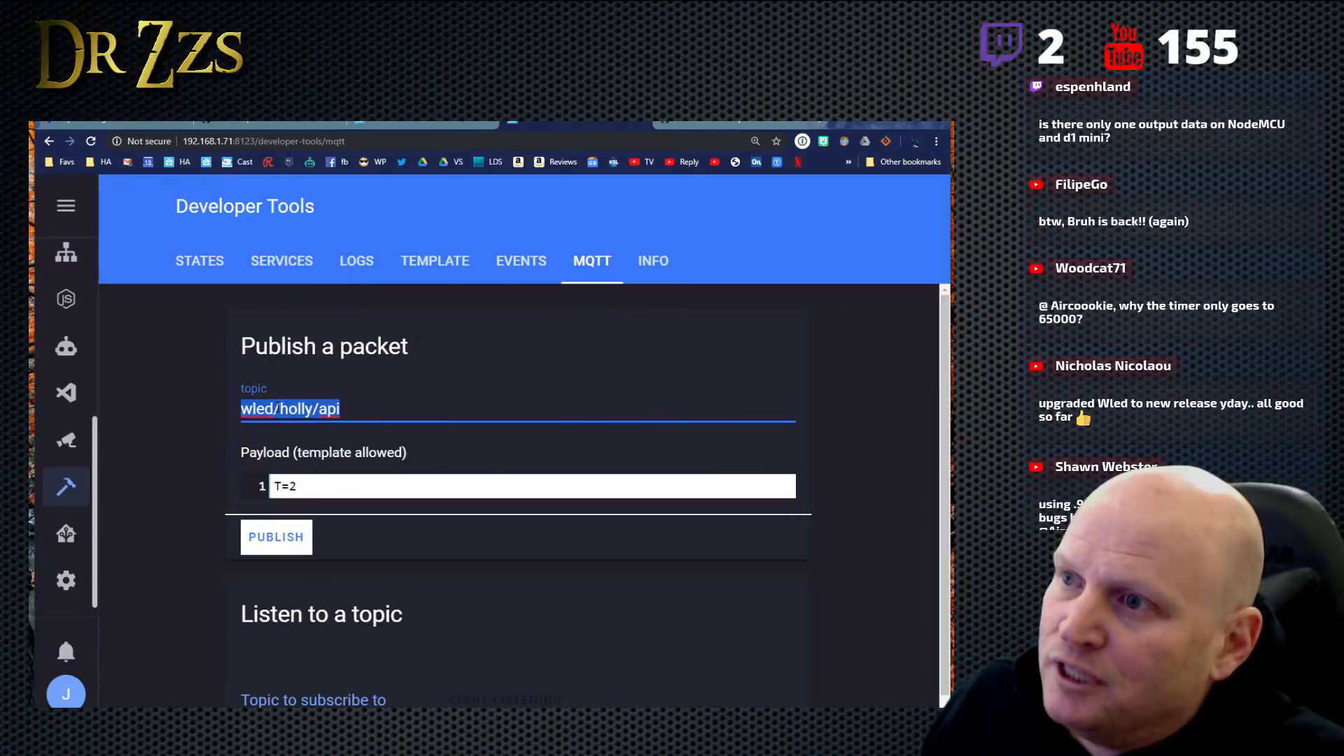
right_click(275, 407)
left_click(330, 469)
type("wled/office/")
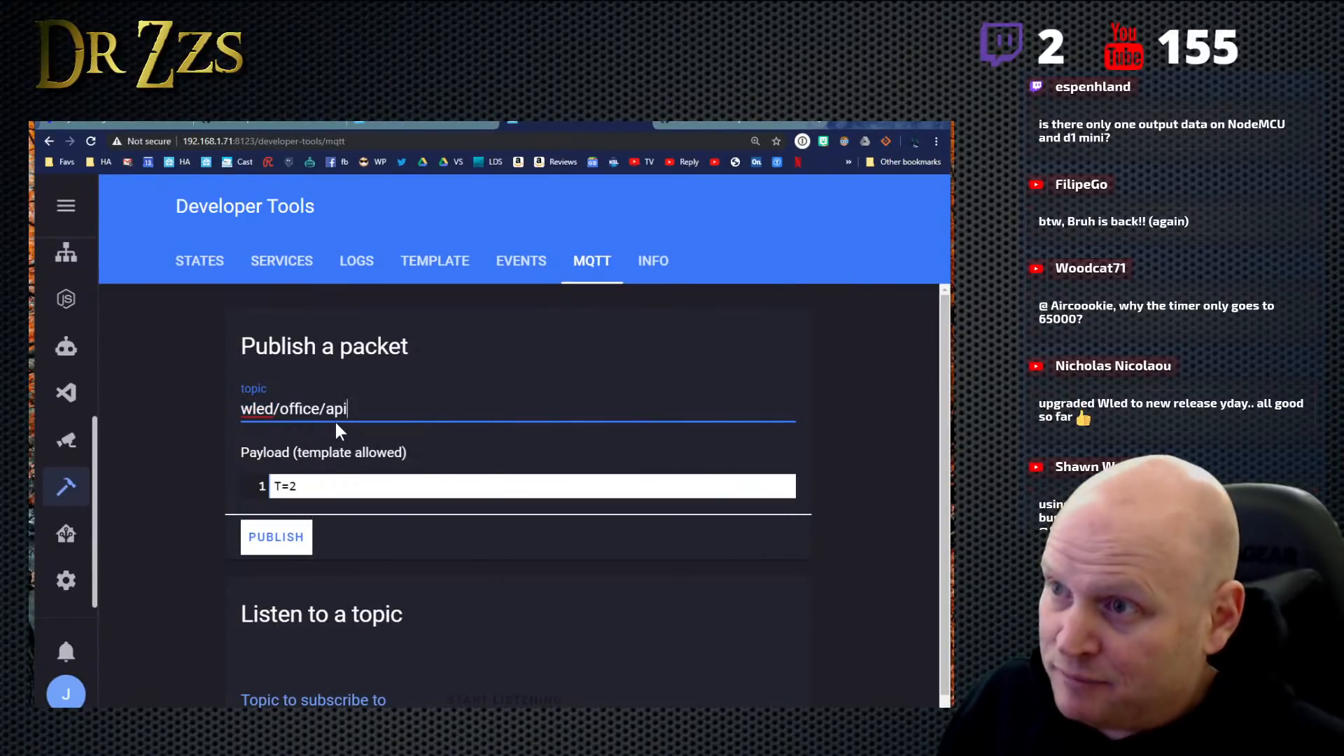
- Replace the MQTT payload with M=1 and publish it to the wled/office/api topic
left_click(296, 485)
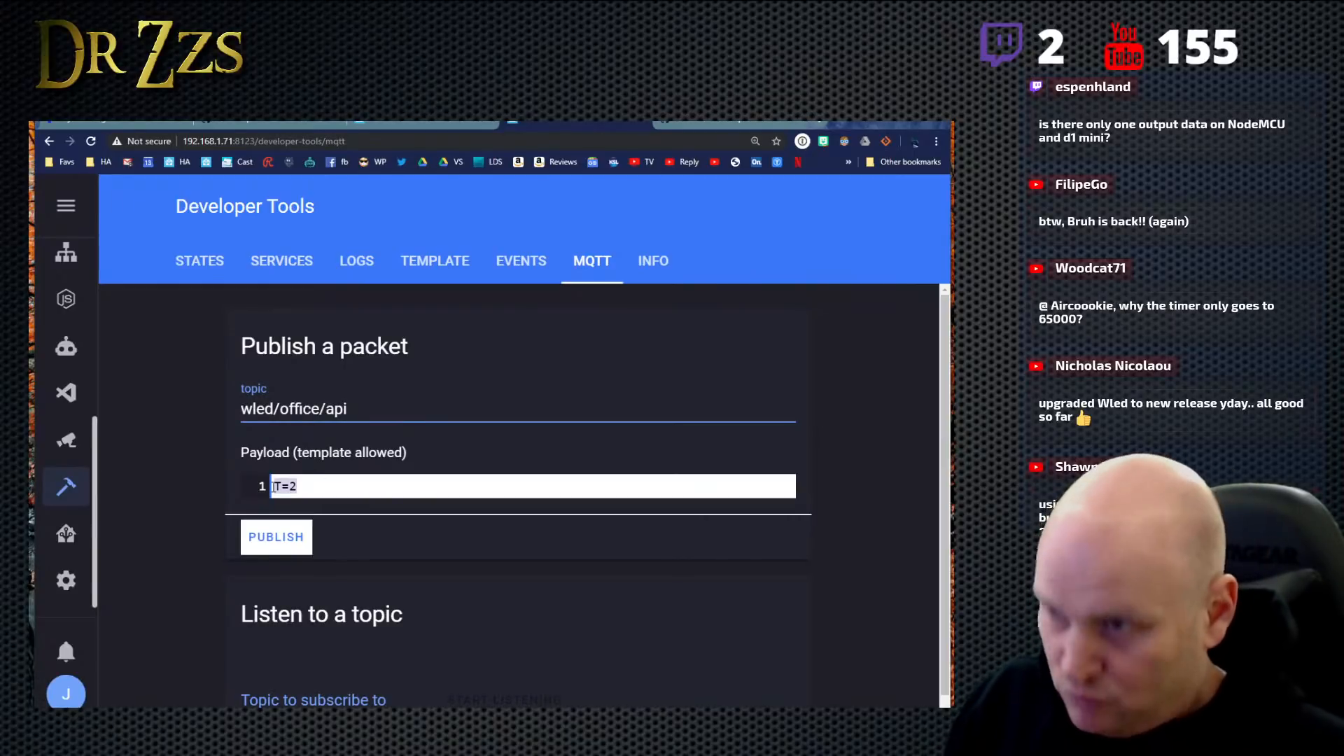
type("M=1")
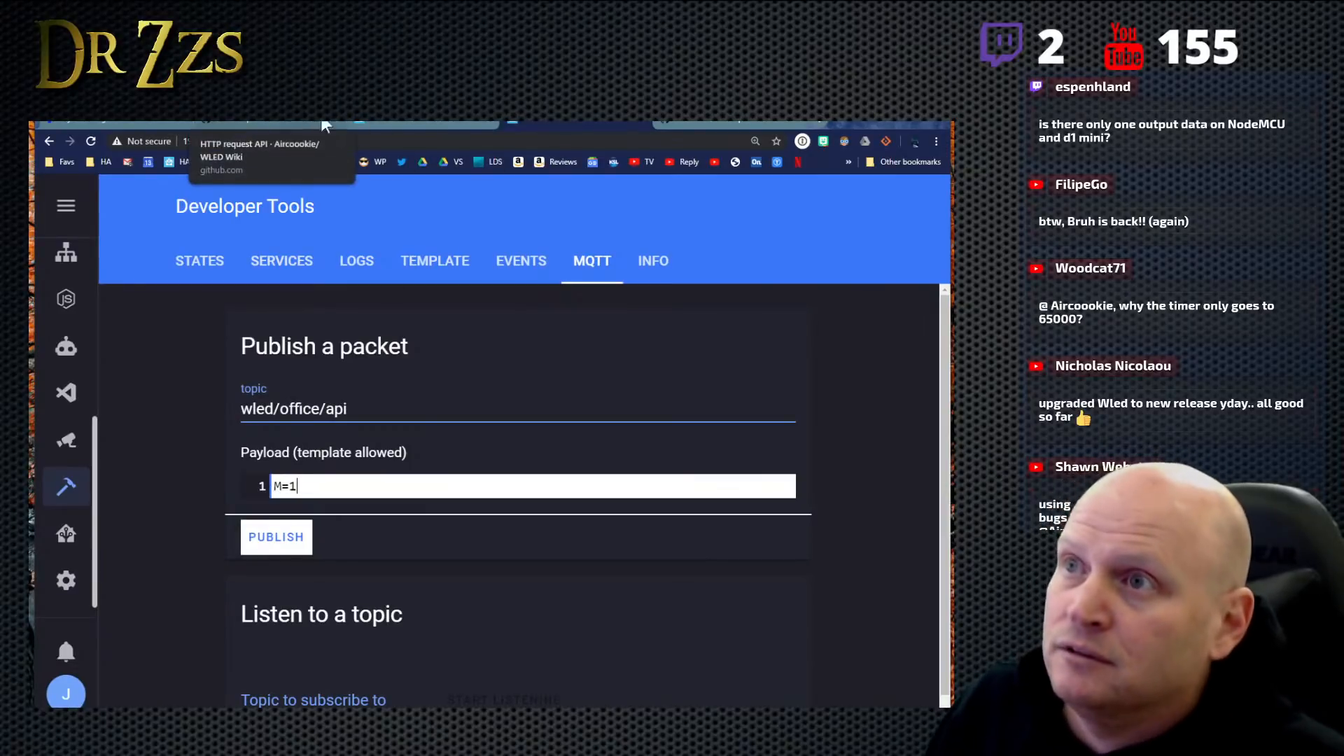
left_click(284, 123)
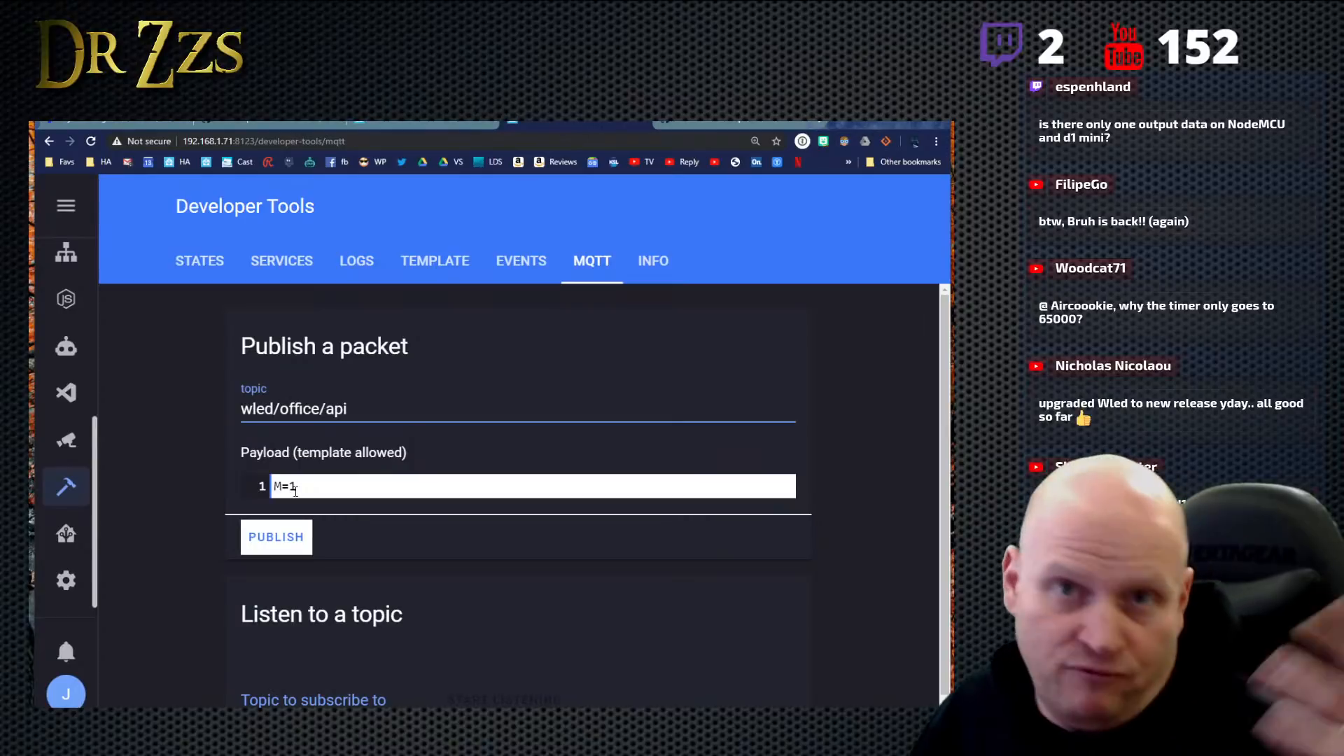
left_click(287, 547)
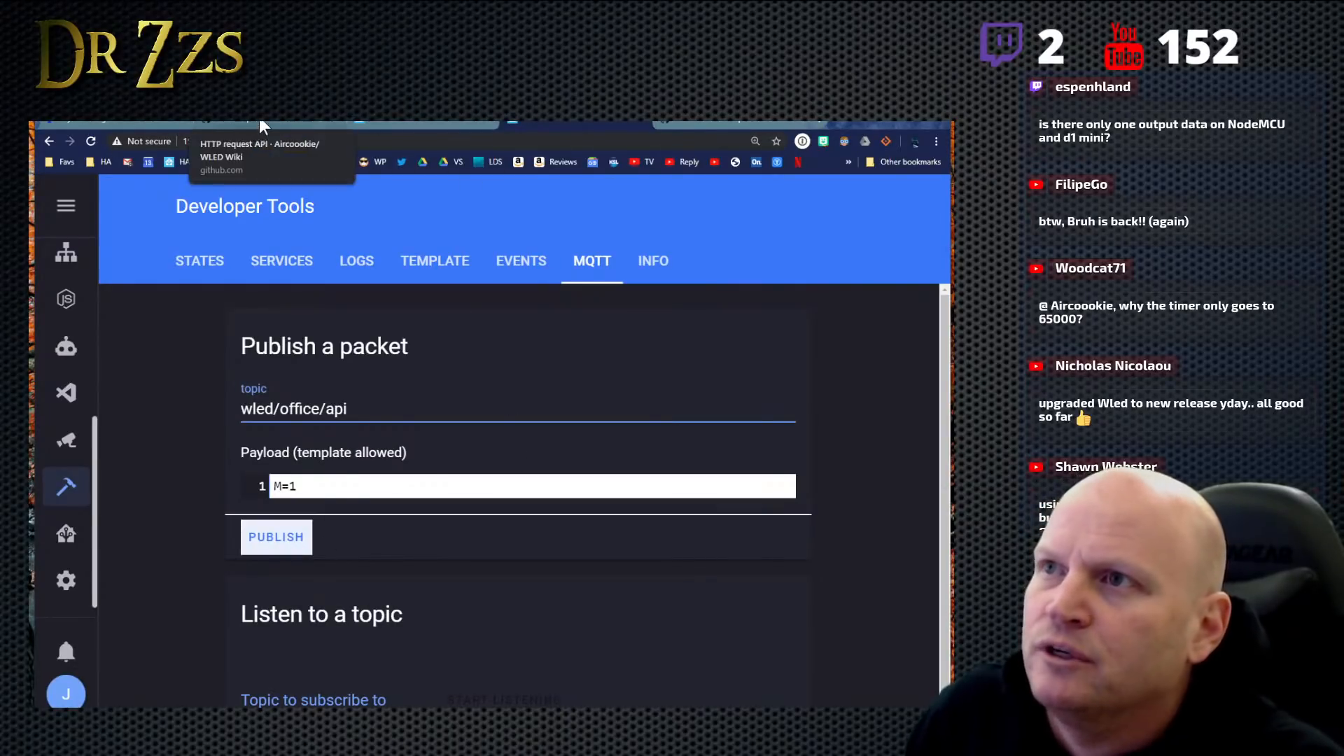
- Switch to WLED and open the Advanced Macros section of its Time & Macros settings
left_click(124, 121)
key("ctrl+Tab")
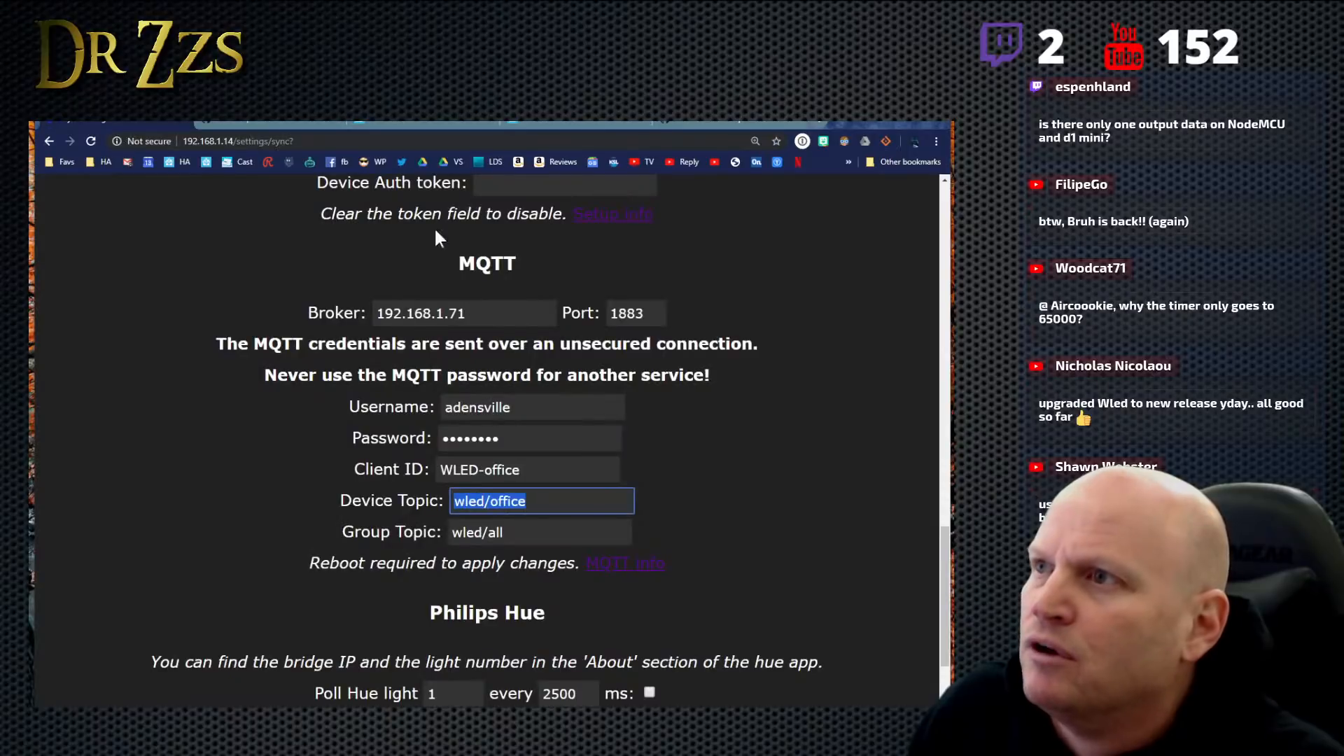
scroll(448, 245, "up", 15)
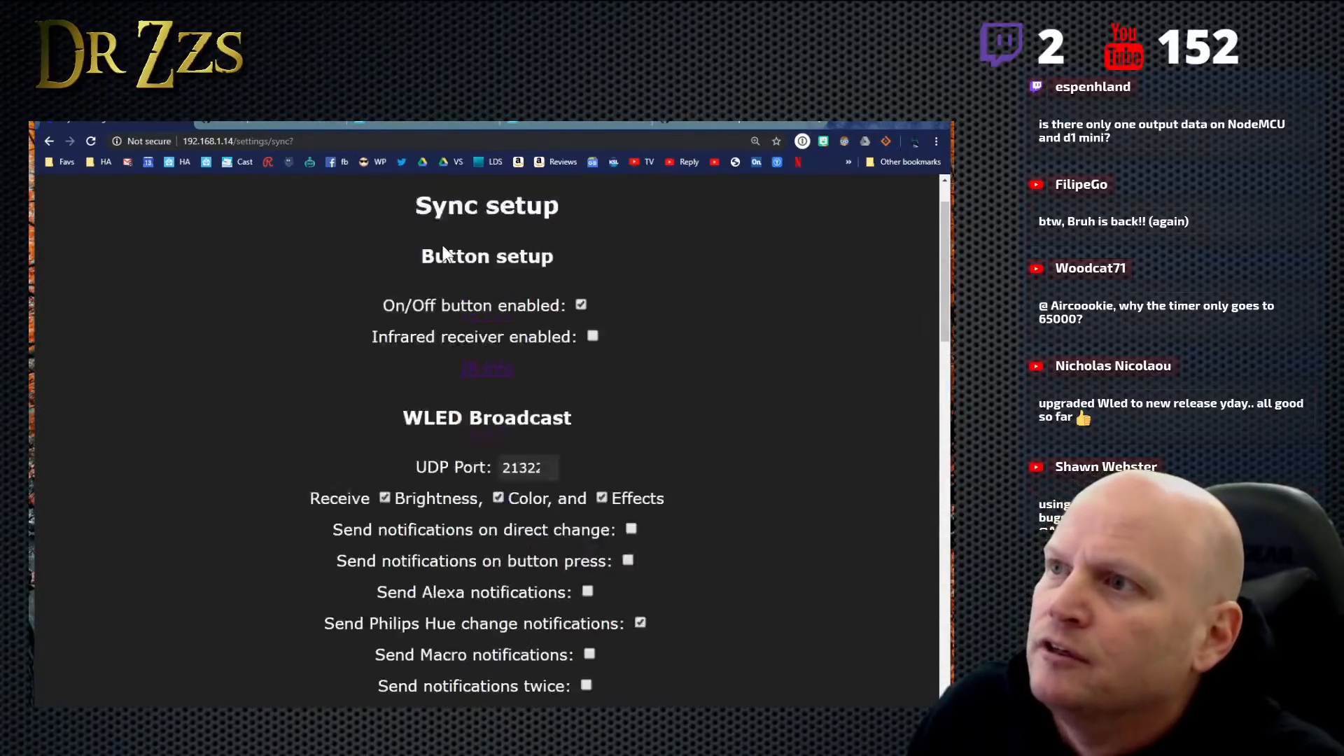
left_click(441, 205)
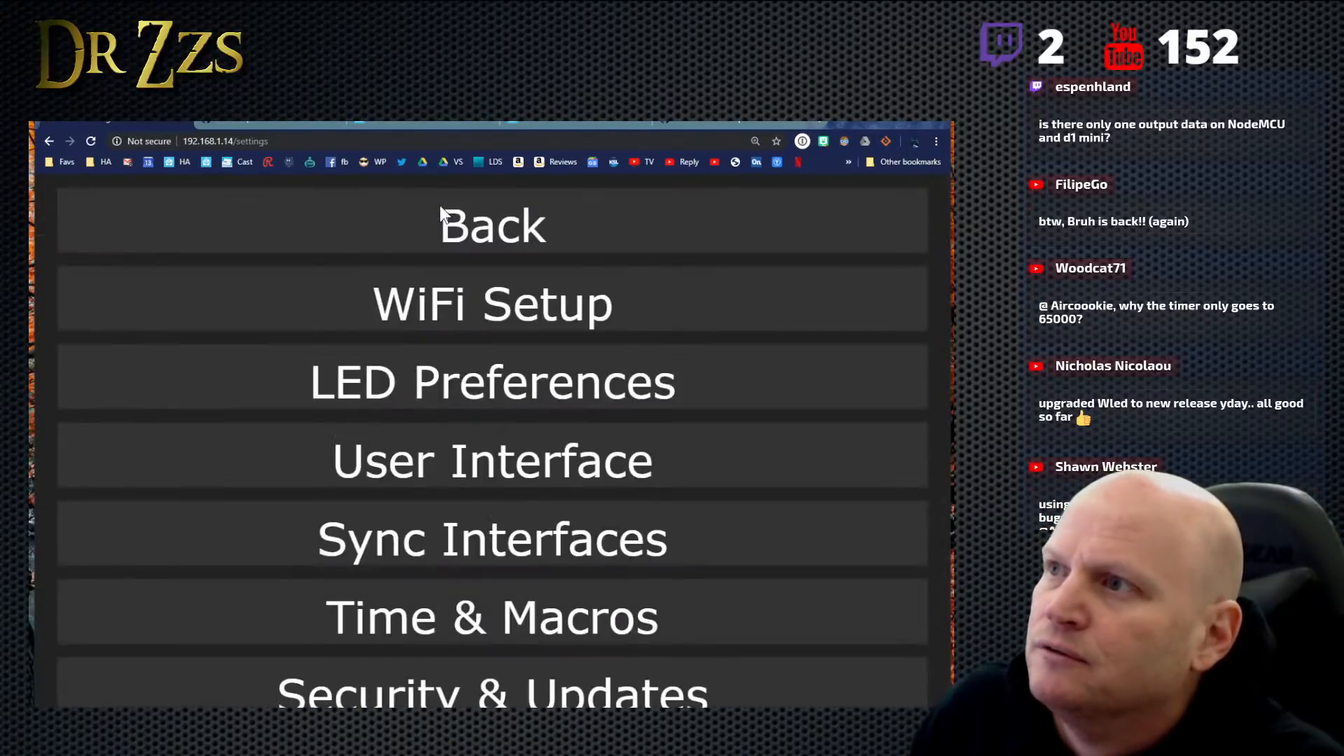
left_click(455, 616)
scroll(585, 483, "down", 6)
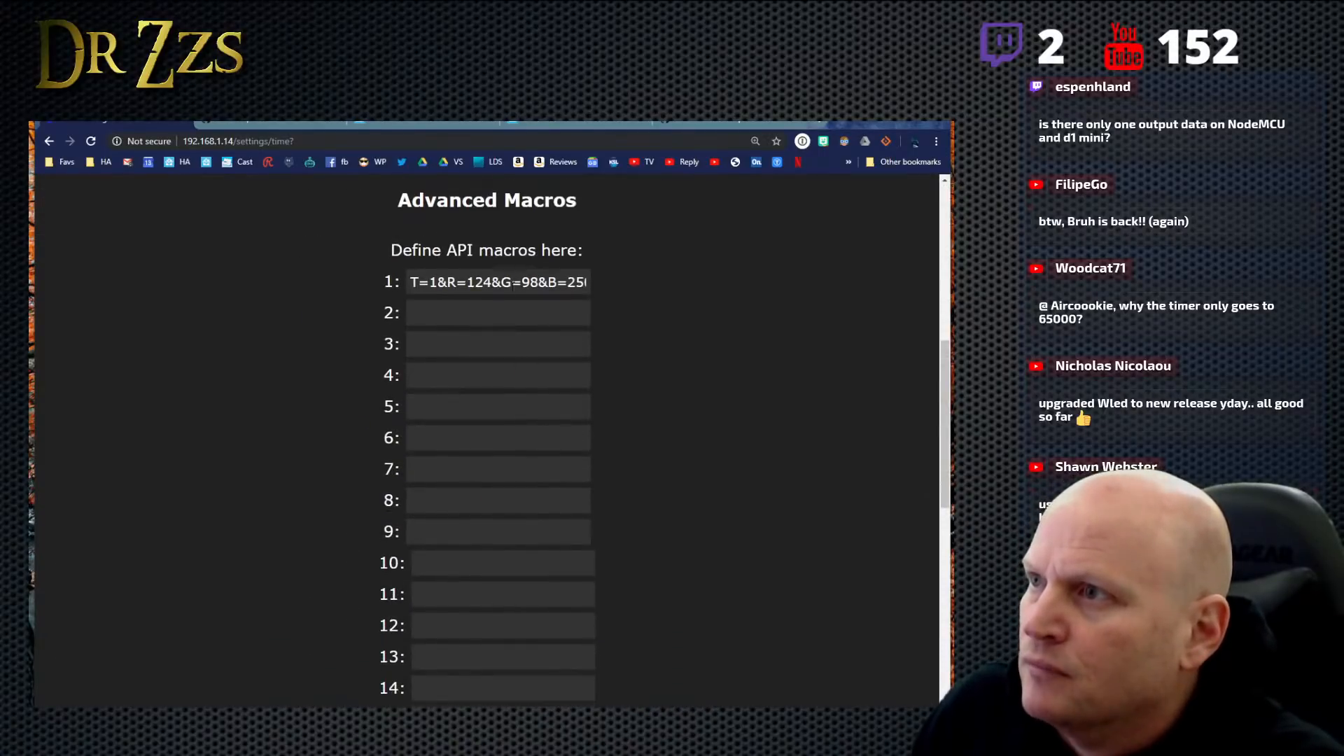
- Examine the full string of API macro 1, highlighting its C2 secondary color parameter
left_click_drag(519, 284, 612, 288)
left_click(488, 283)
left_click_drag(488, 283, 530, 288)
left_click(577, 288)
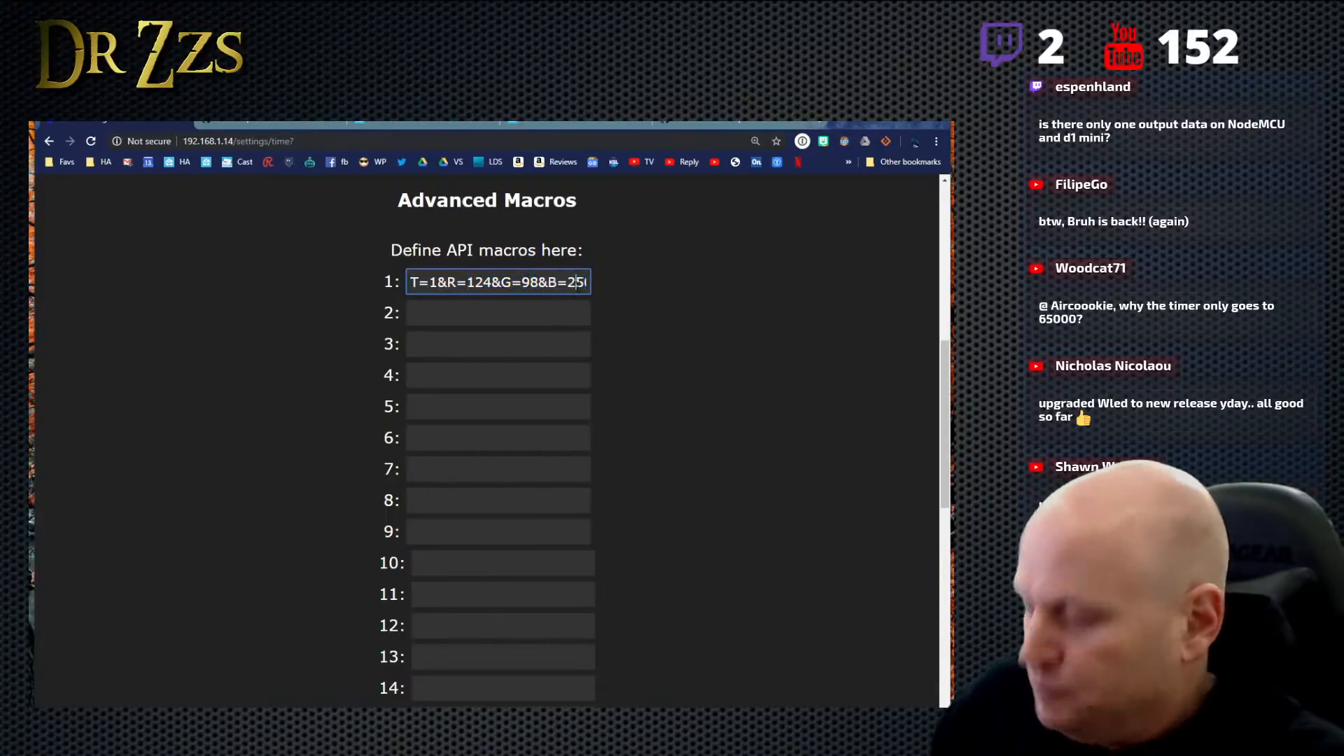
key("Right")
key("Right")
key("Right")
key("Right")
key("Right")
key("Right")
key("Right")
key("Right")
key("Right")
key("Right")
key("Right")
key("Right")
key("Right")
key("Right")
key("Right")
key("Right")
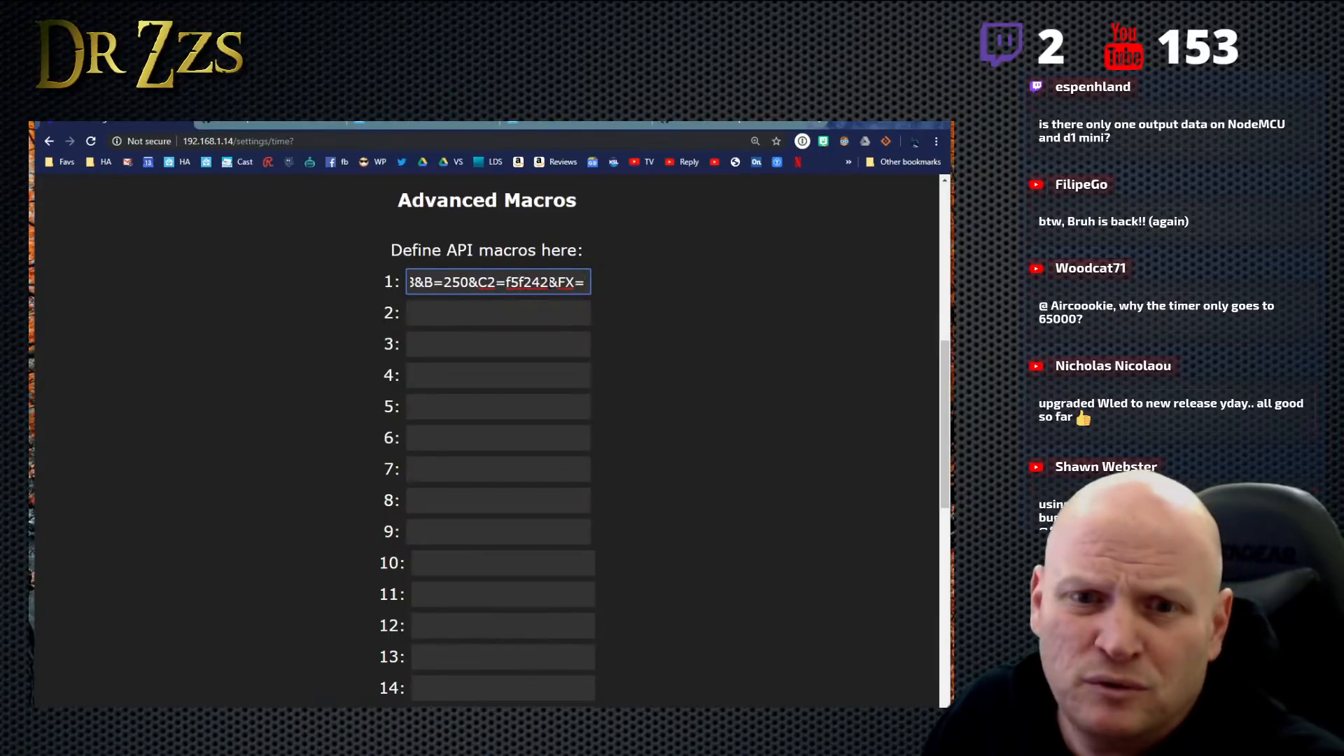
key("shift+Left")
key("shift+Left")
key("shift+Left")
key("shift+Left")
key("shift+Left")
key("shift+Left")
key("shift+Left")
key("shift+Left")
key("shift+Left")
key("shift+Left")
key("shift+Left")
key("shift+Right")
key("shift+Right")
key("shift+Right")
key("shift+Right")
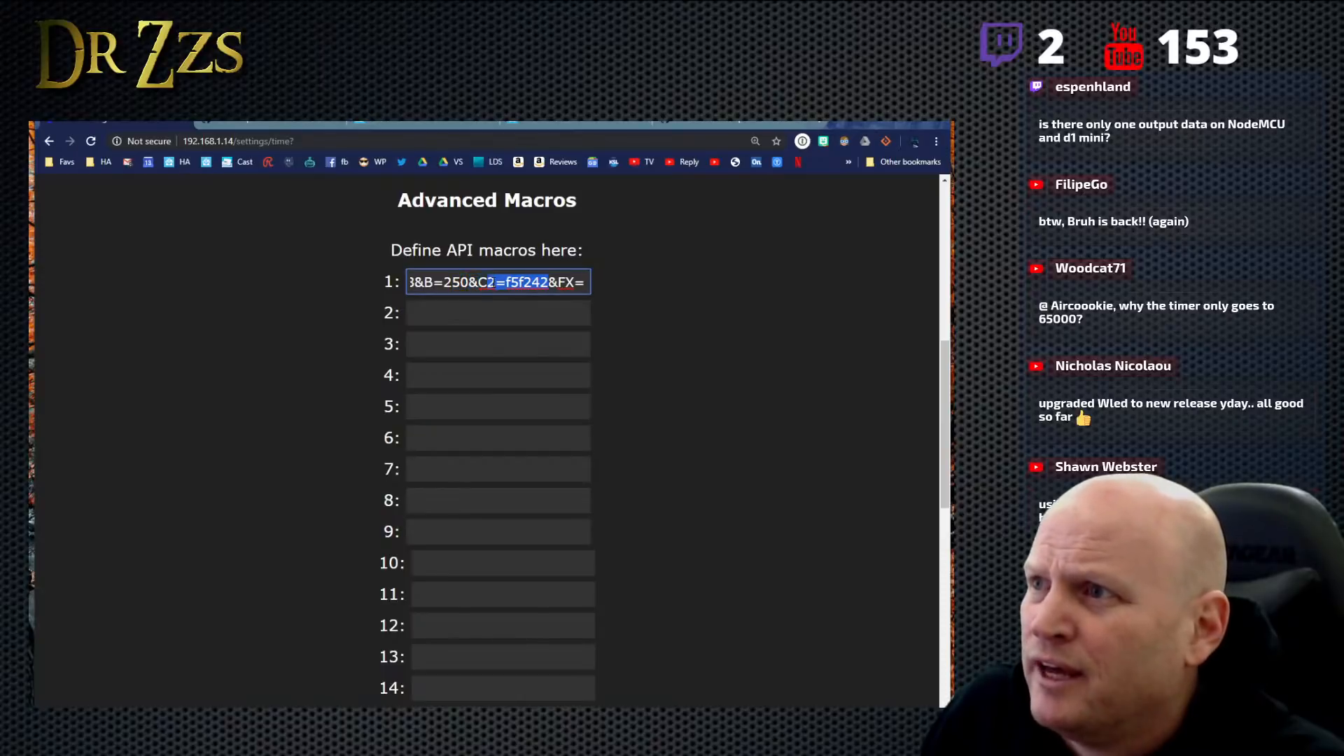
left_click(477, 283, "shift")
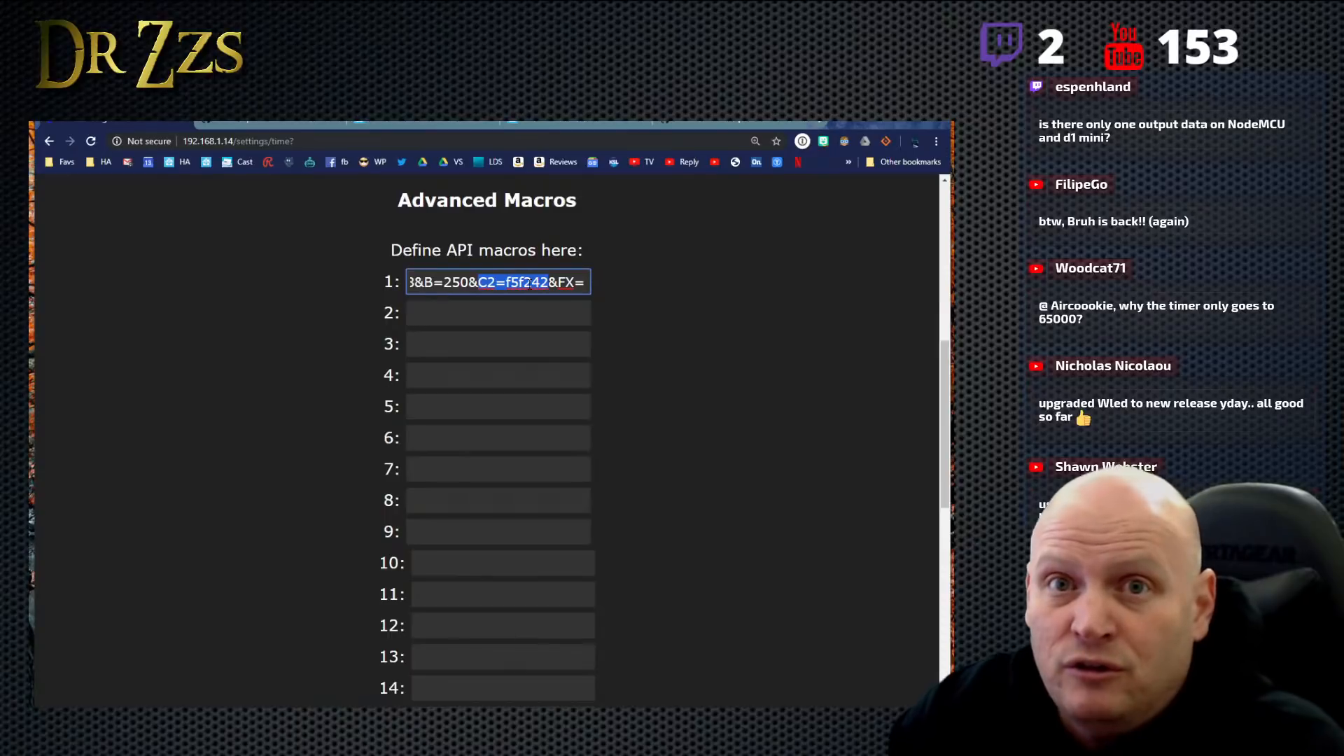
- Open the DrZzs channel on YouTube and search for "learn christmas lighting"
left_click(824, 125)
left_click(714, 162)
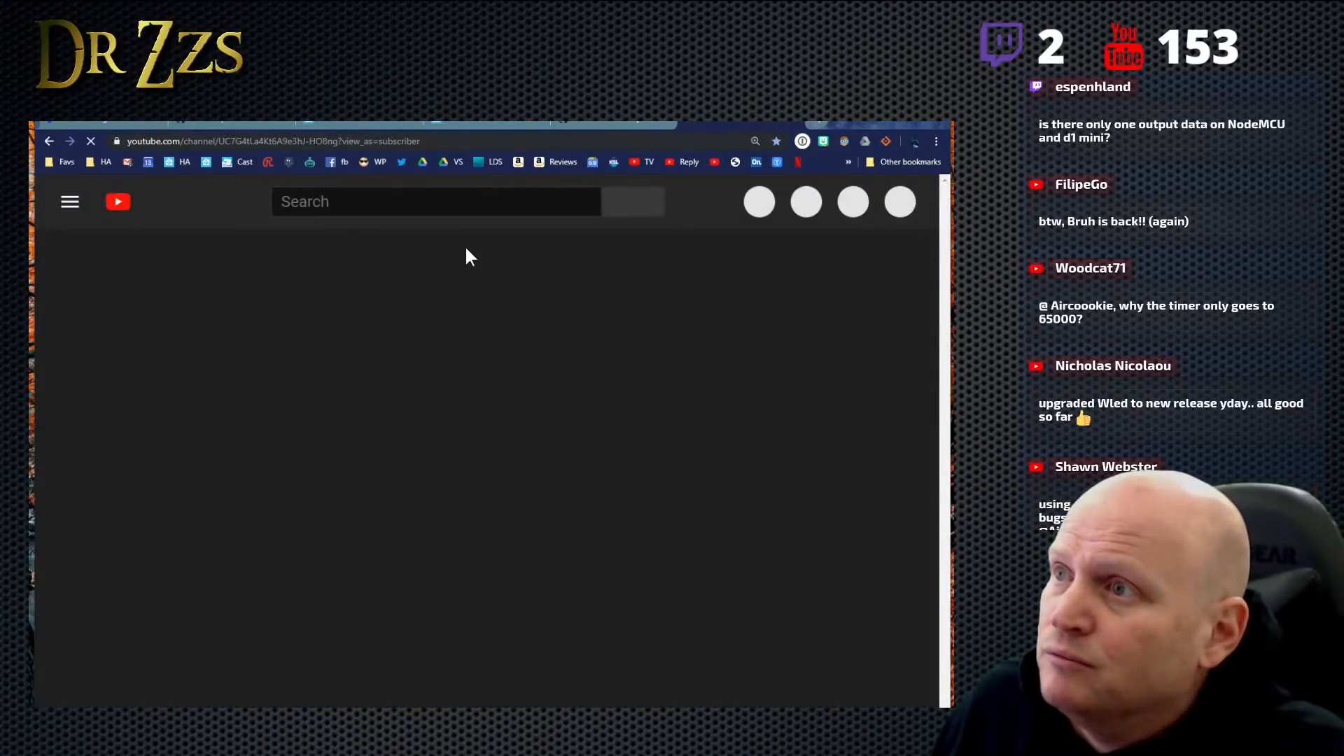
left_click(406, 203)
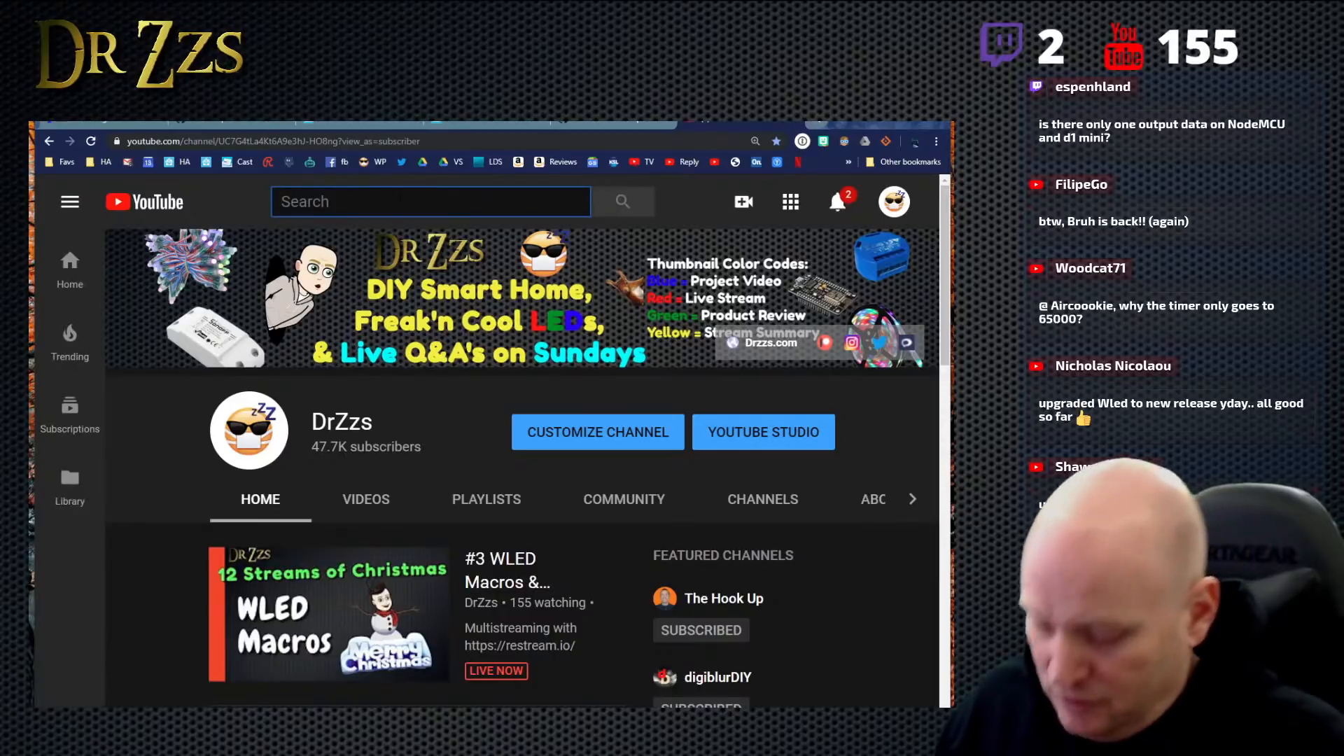
type("learn ")
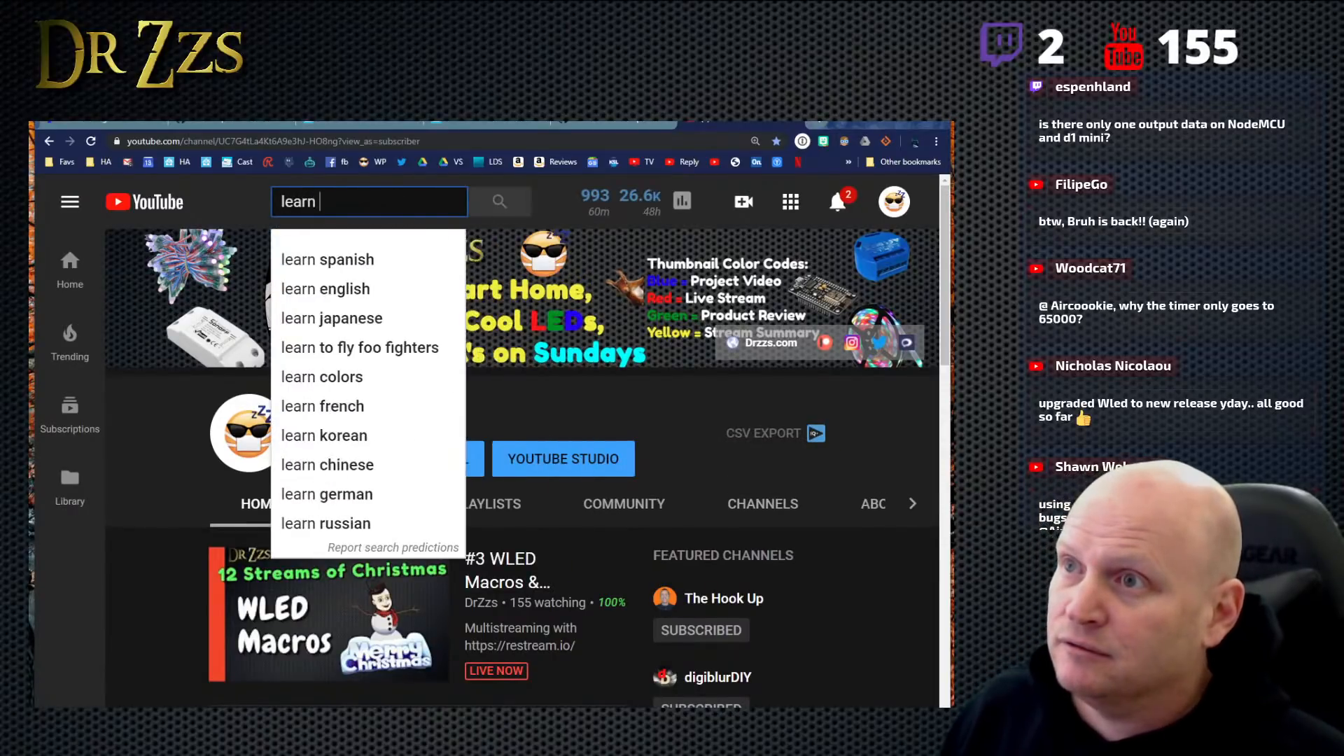
type("chri")
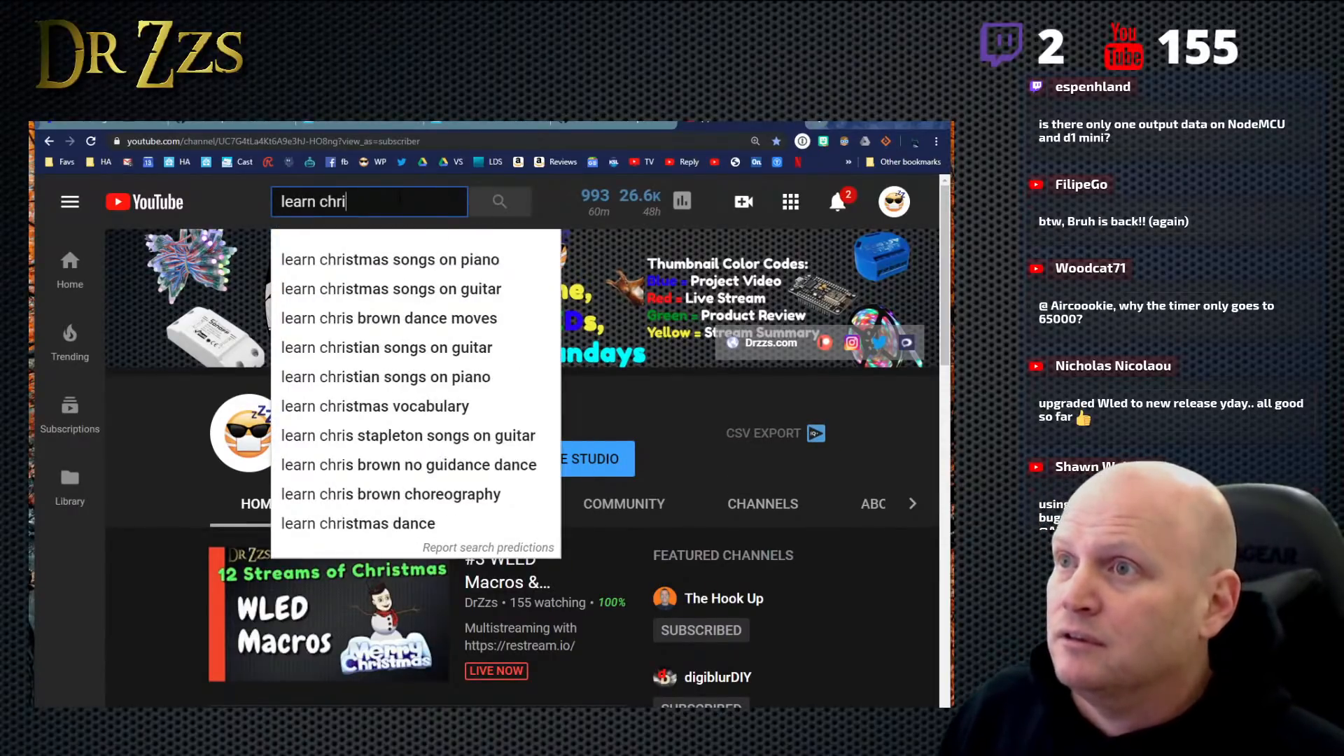
type("stmas light")
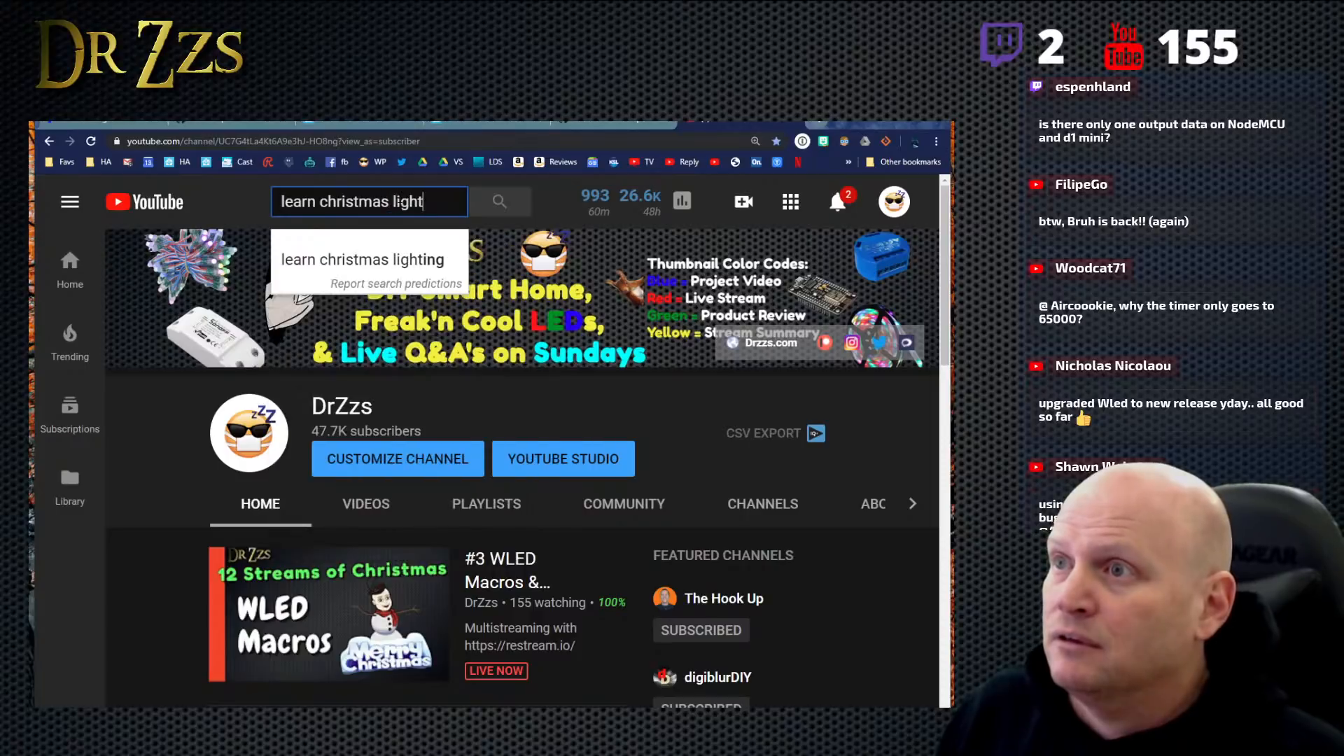
left_click(378, 263)
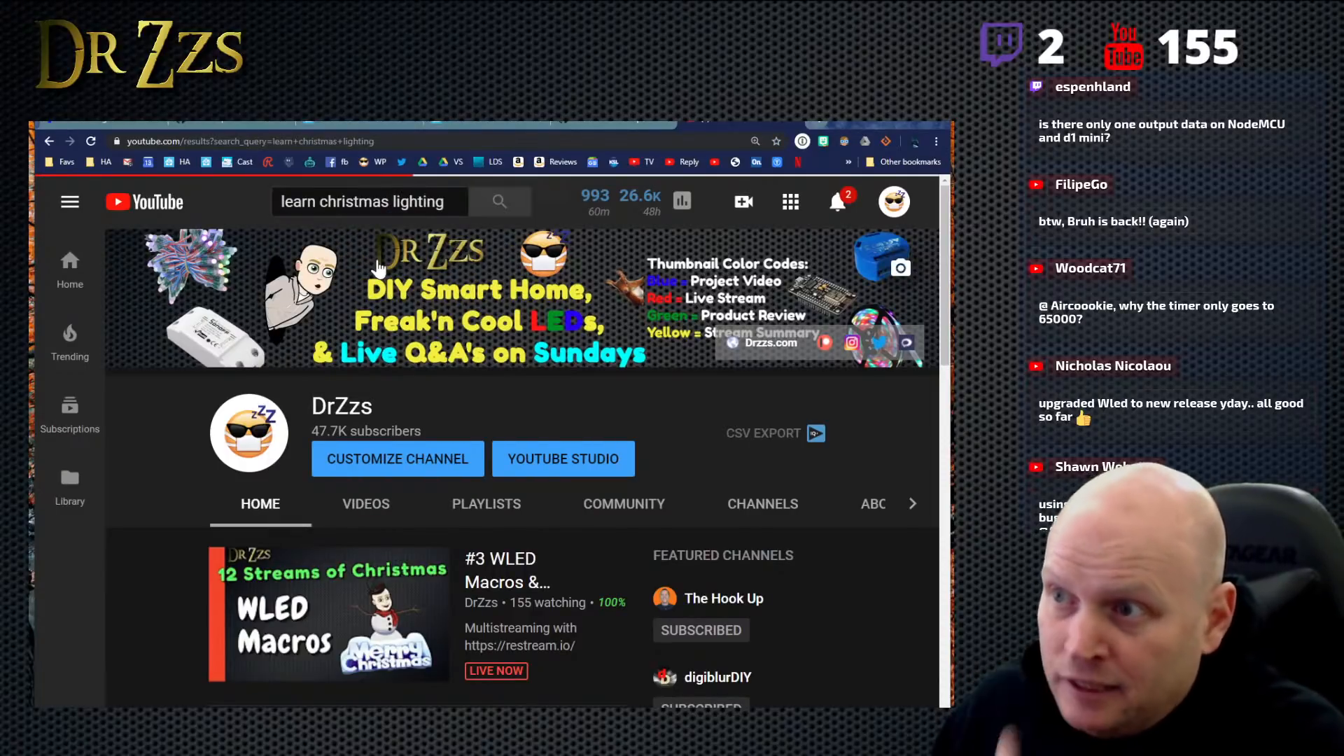
- Look over the top search results for the Learn Christmas Lighting channel and copy the results page URL
scroll(617, 441, "down", 2)
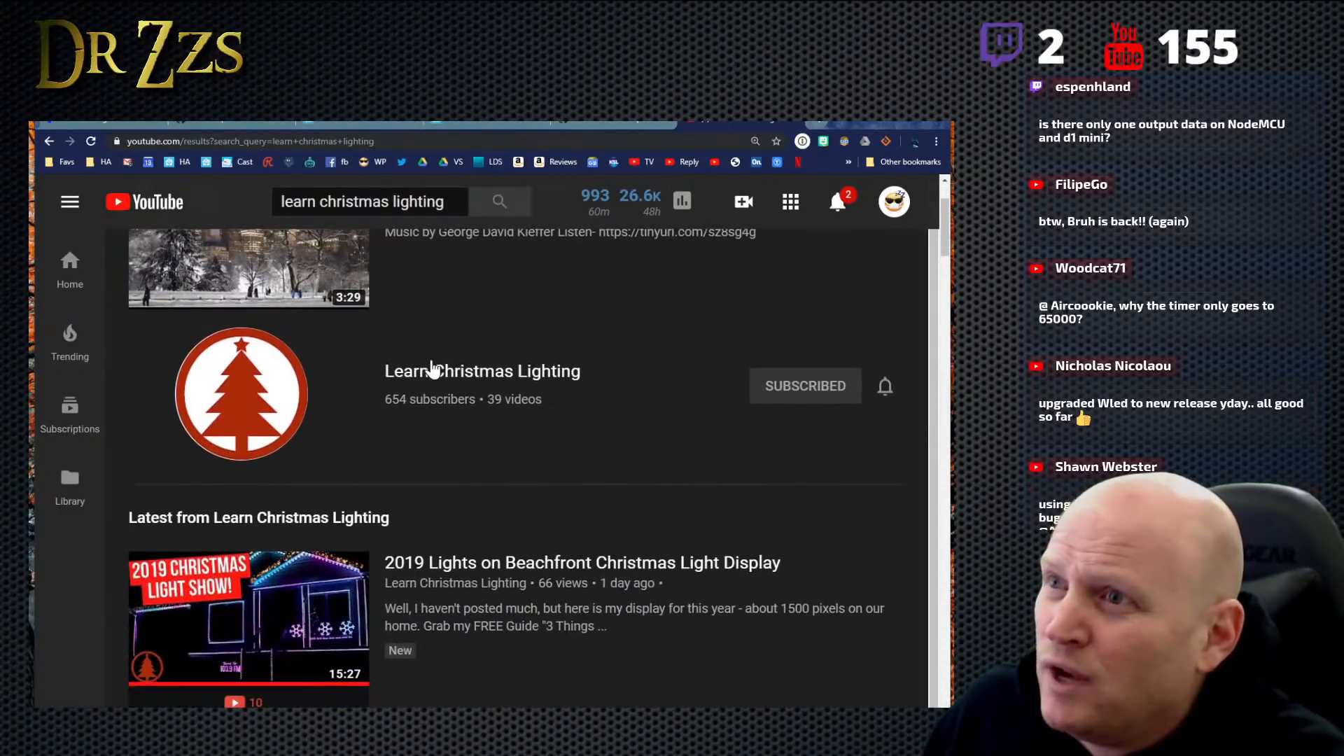
scroll(432, 370, "up", 2)
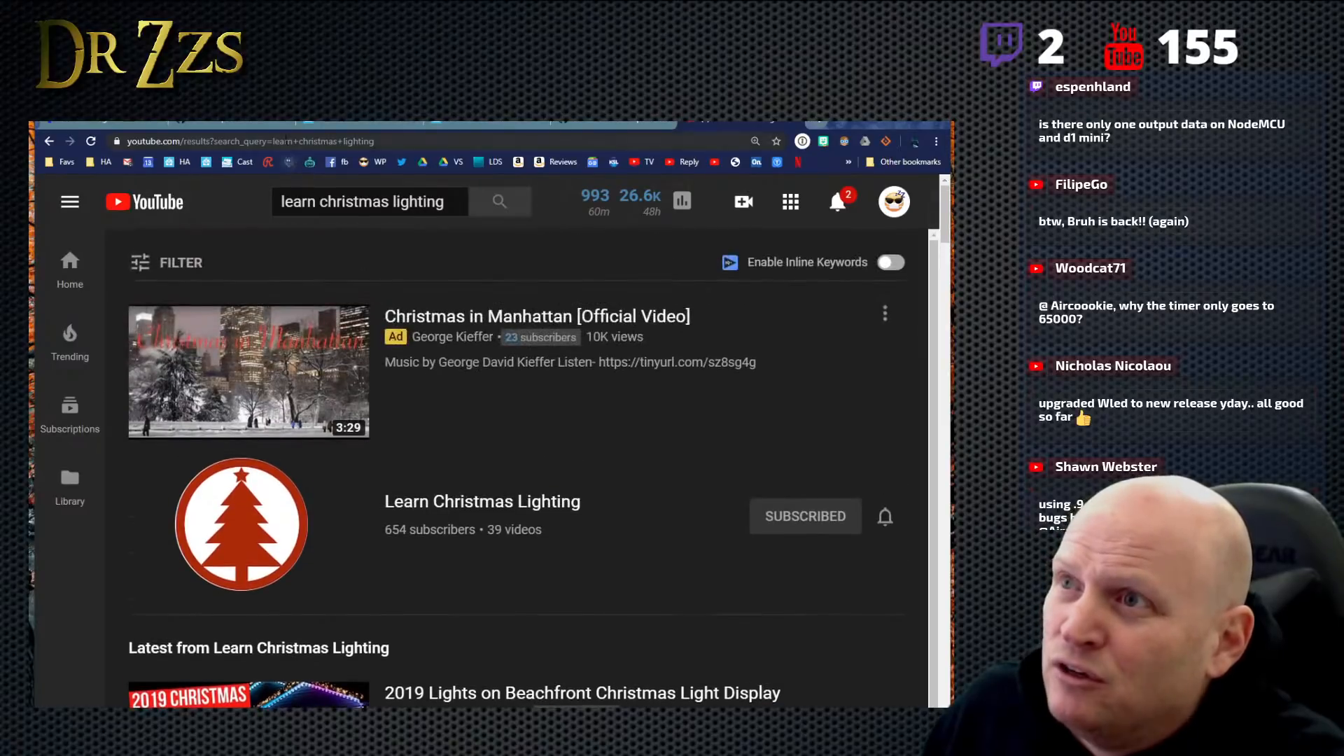
right_click(288, 141)
left_click(340, 240)
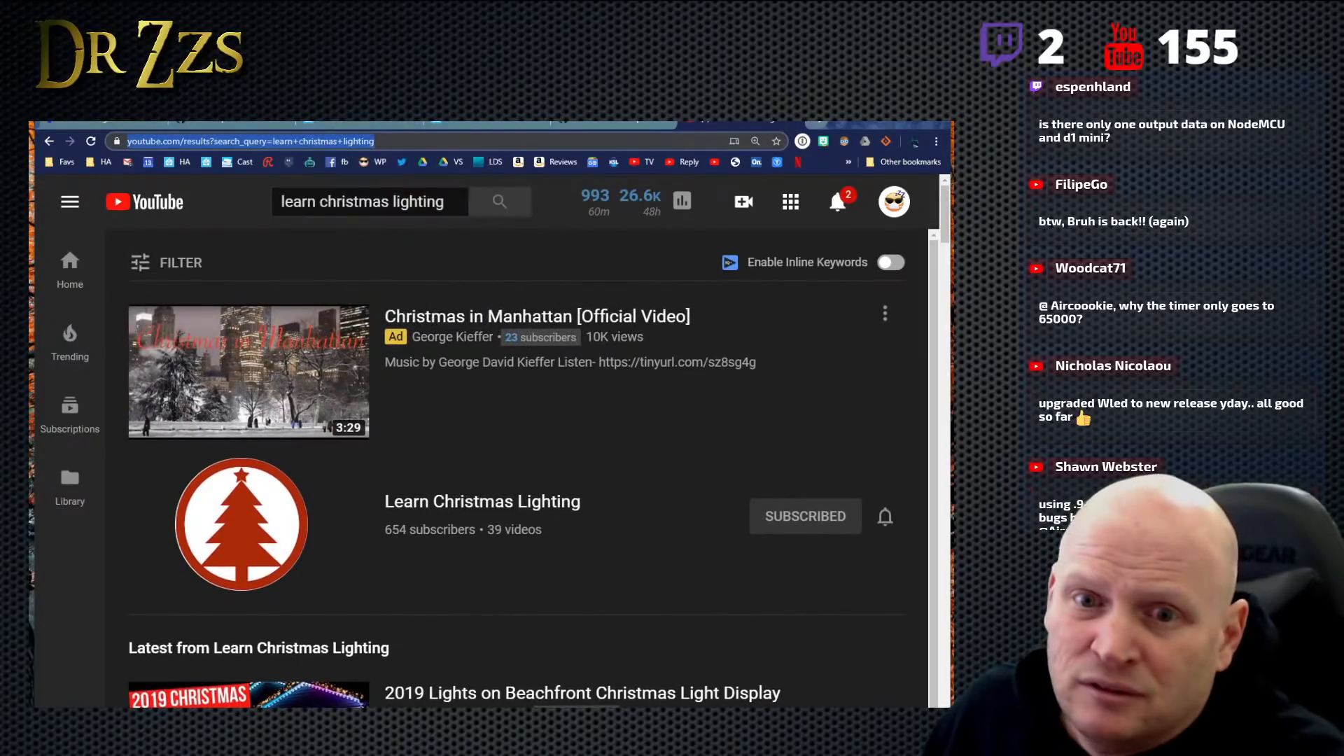
key("alt+Tab")
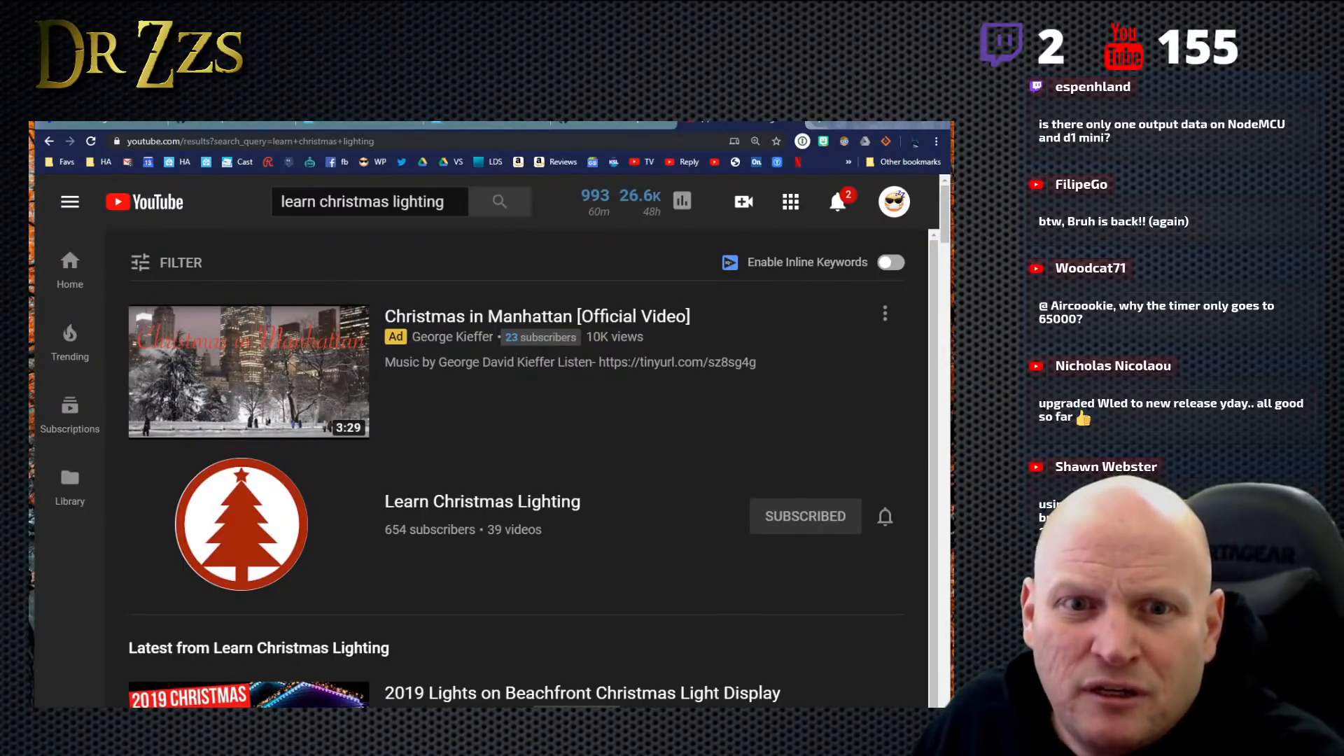
- Check the HTTP request API and effects list wiki pages, and return to WLED's Advanced Macros settings
left_click(483, 125)
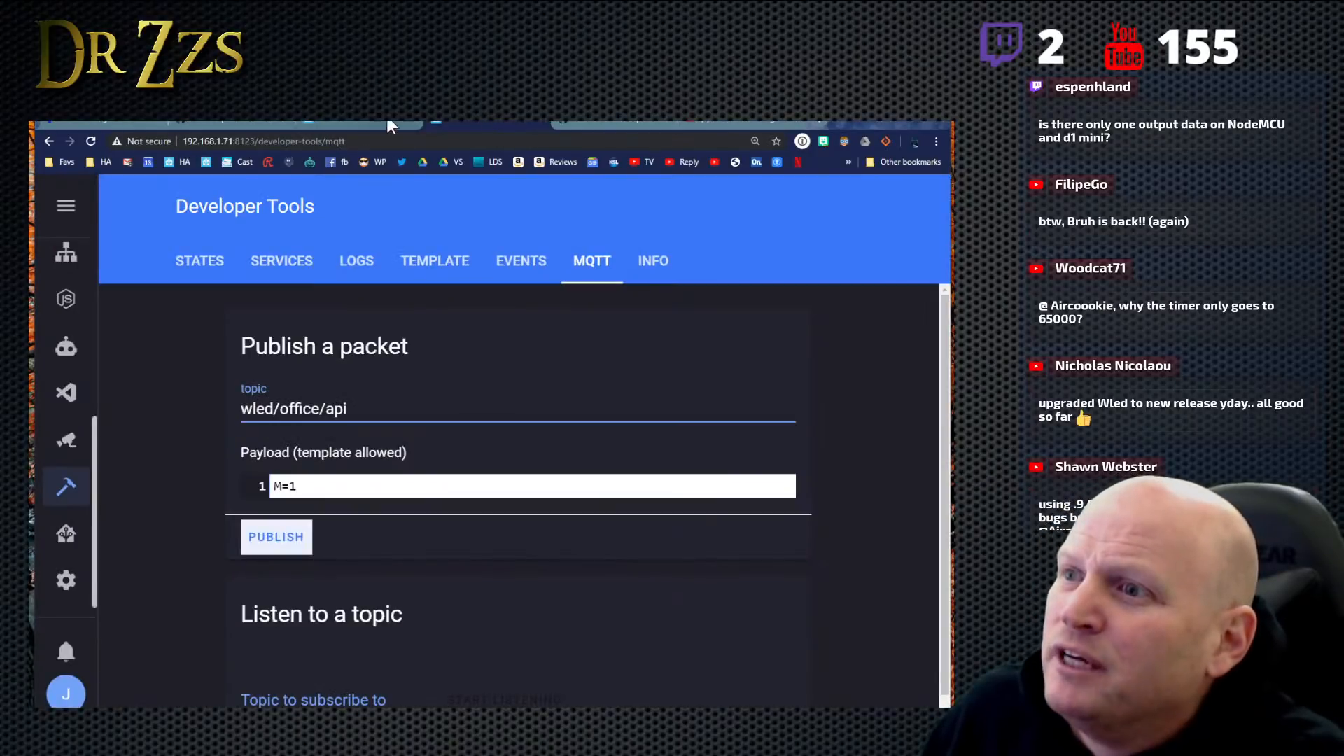
left_click(371, 125)
left_click(254, 124)
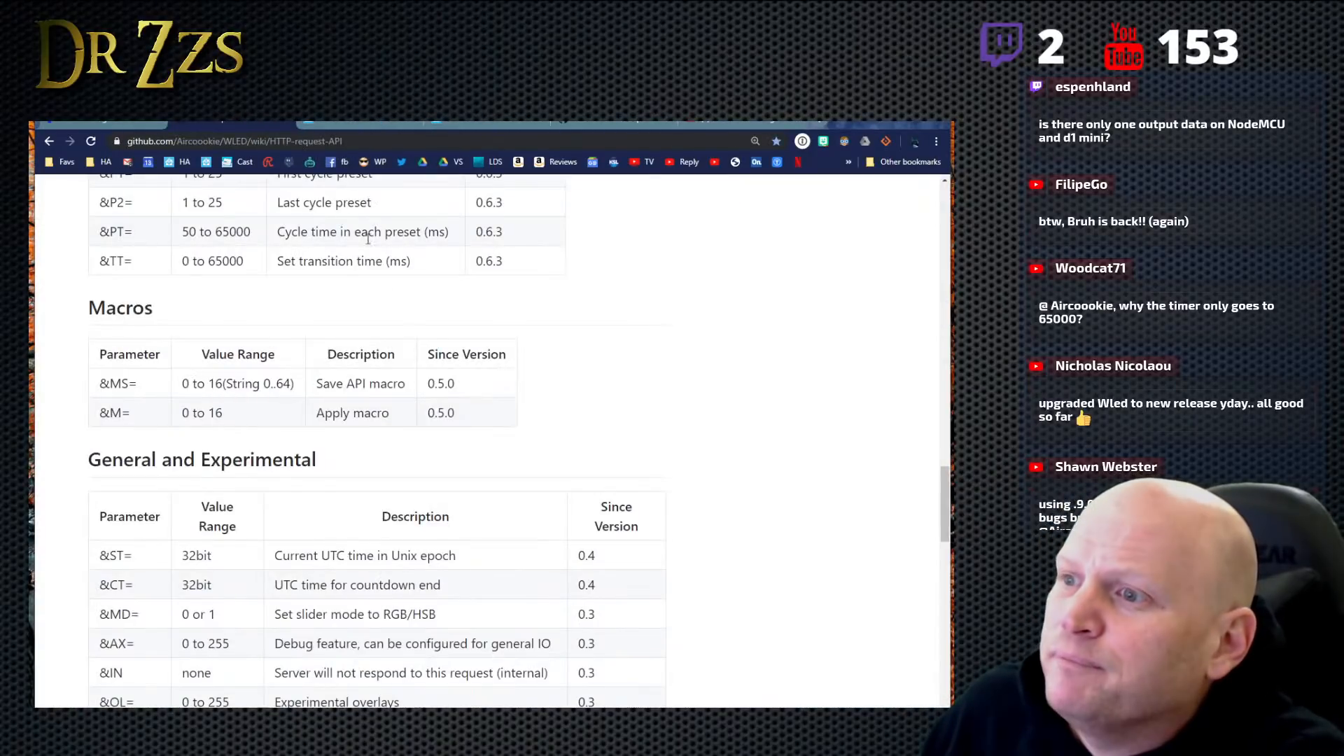
left_click(630, 125)
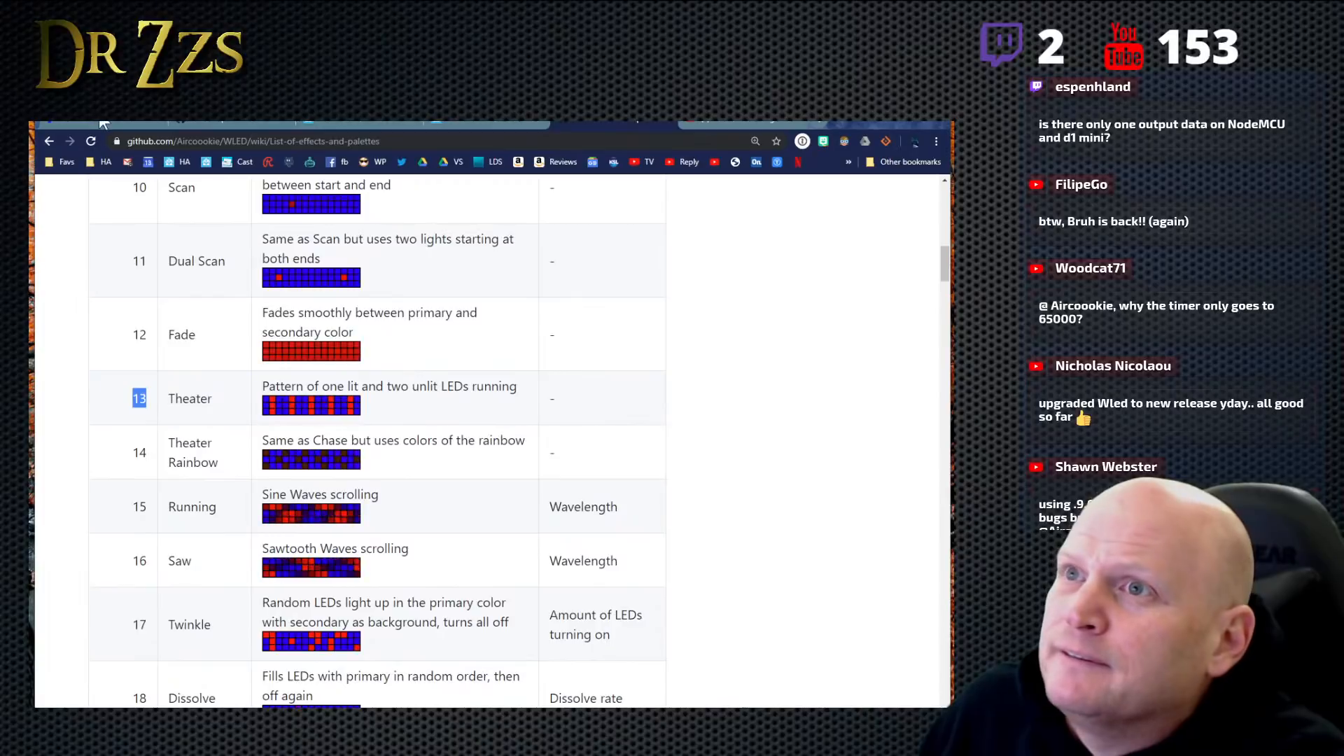
left_click(136, 124)
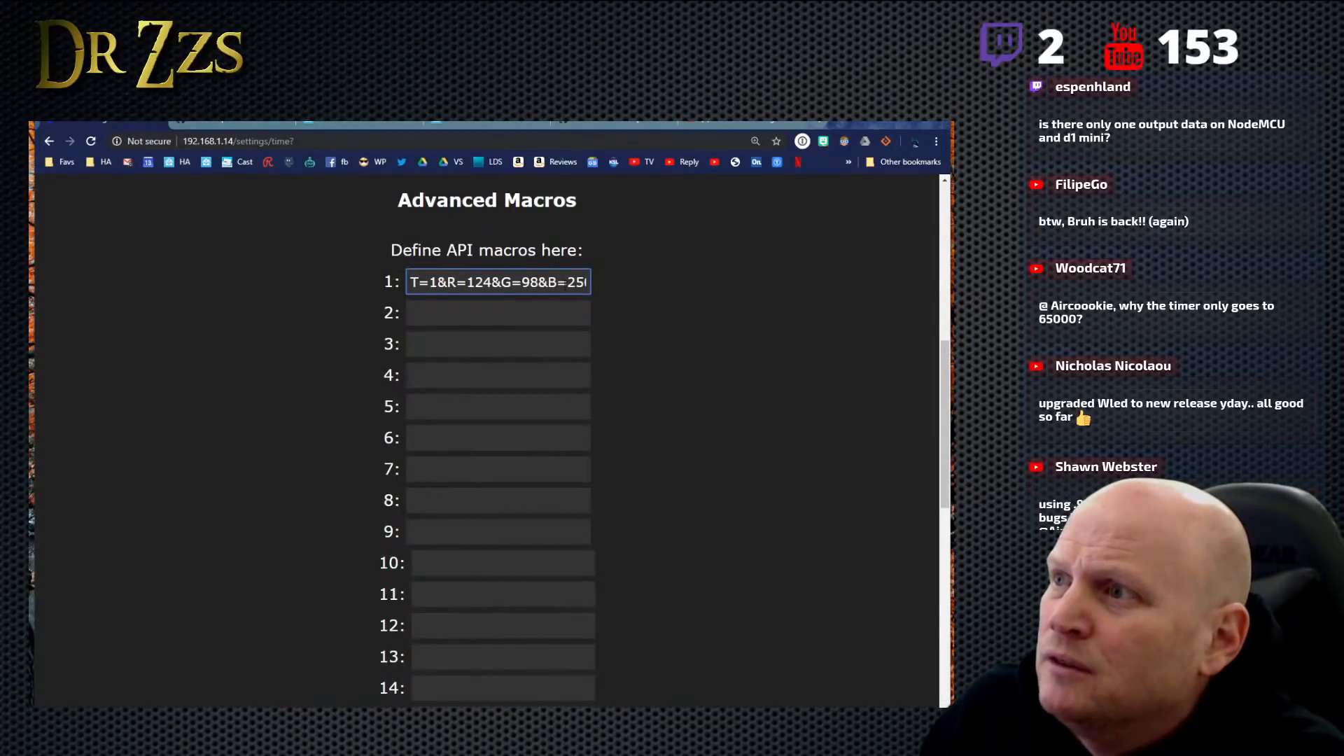
- Rewrite the secondary color in API macro 1 with uppercase letters as C2=F5F242 and save the Time & Macros settings
left_click_drag(566, 283, 628, 286)
left_click_drag(466, 279, 399, 282)
left_click(462, 281)
left_click(550, 282)
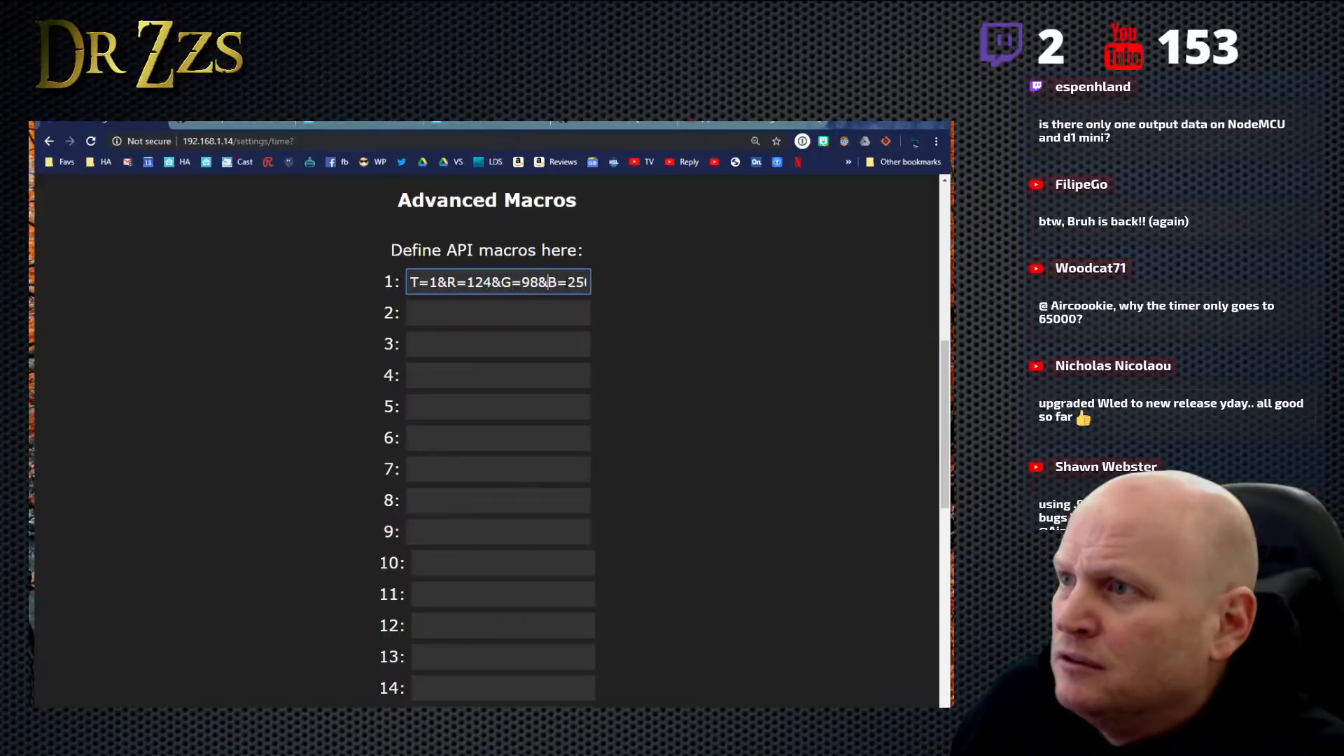
key("End")
type("f5f242&F")
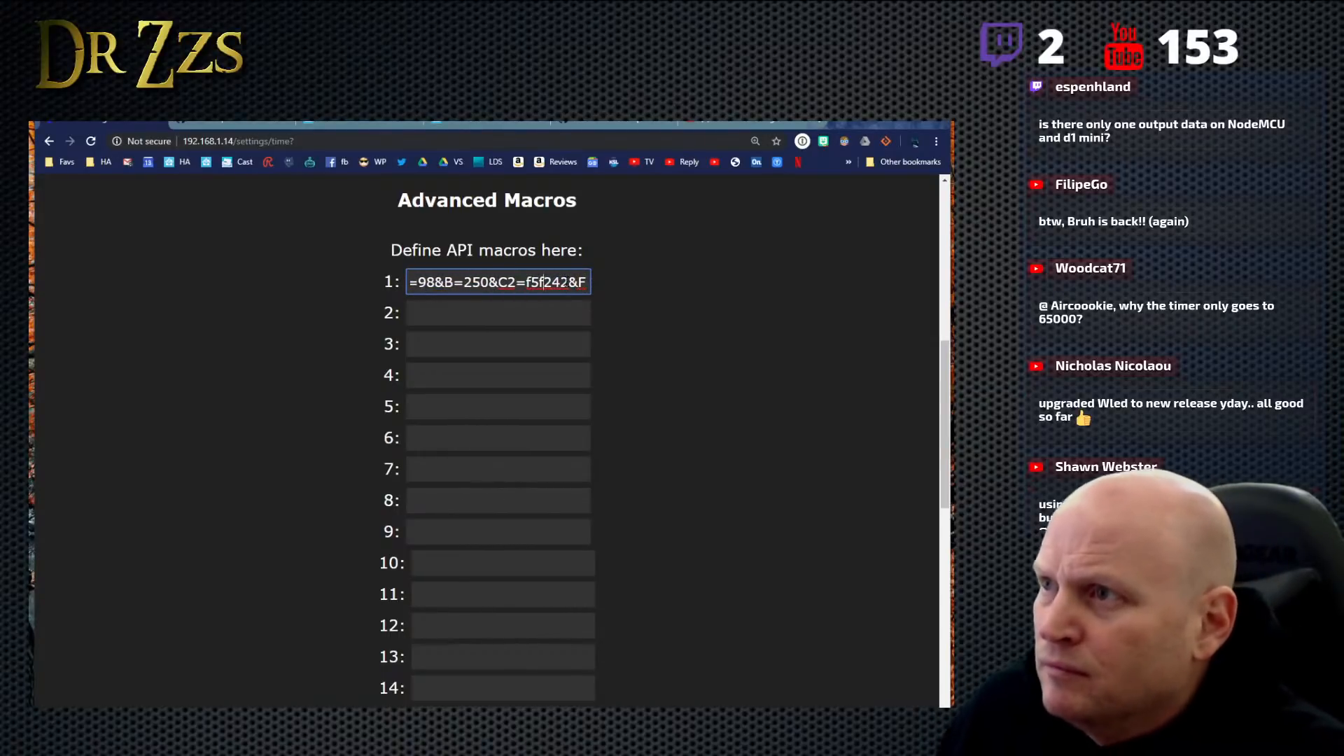
key("Left")
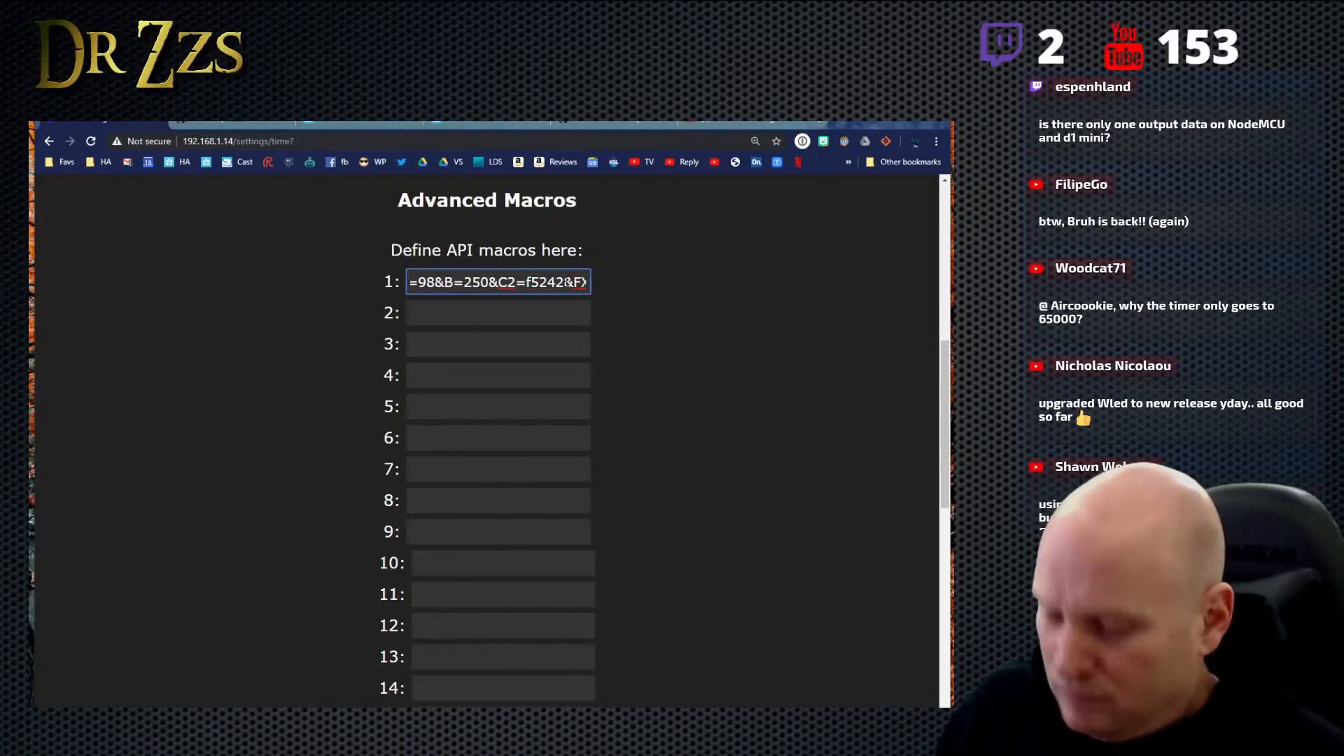
key("BackSpace")
type("F")
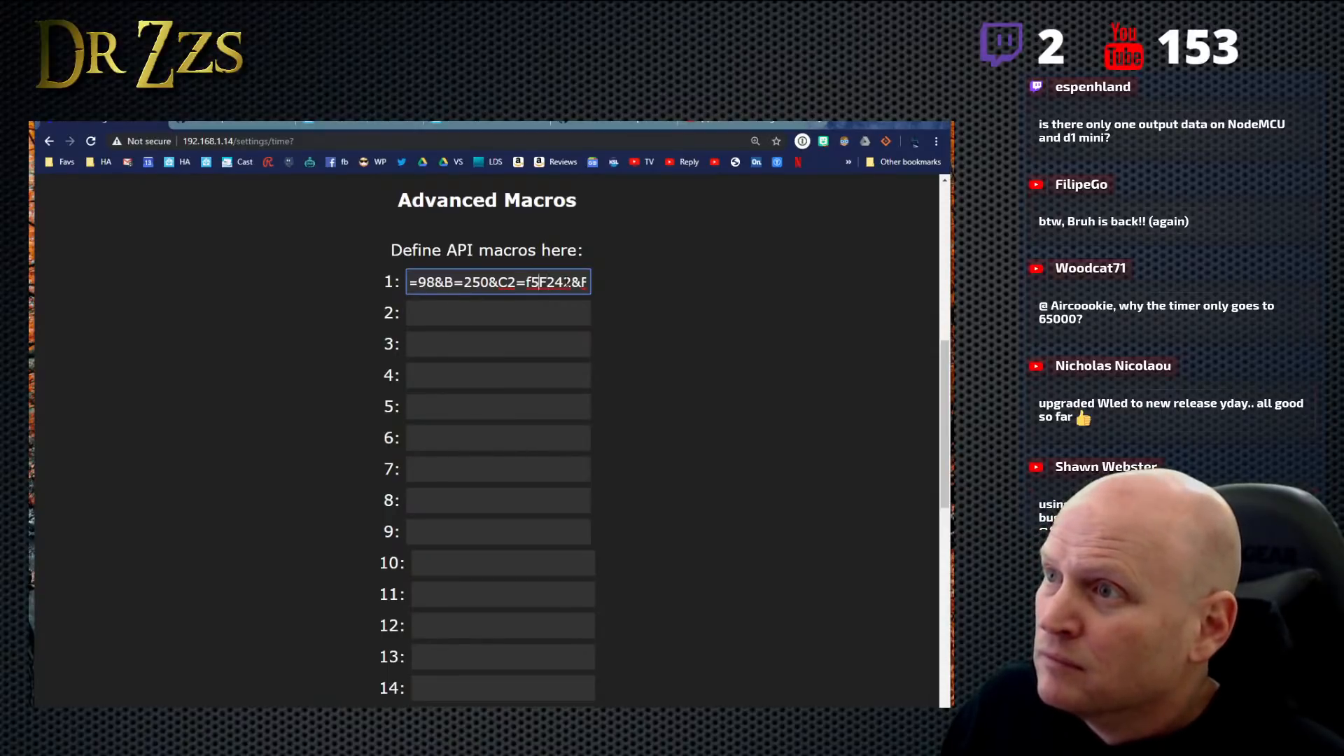
key("Left")
key("BackSpace")
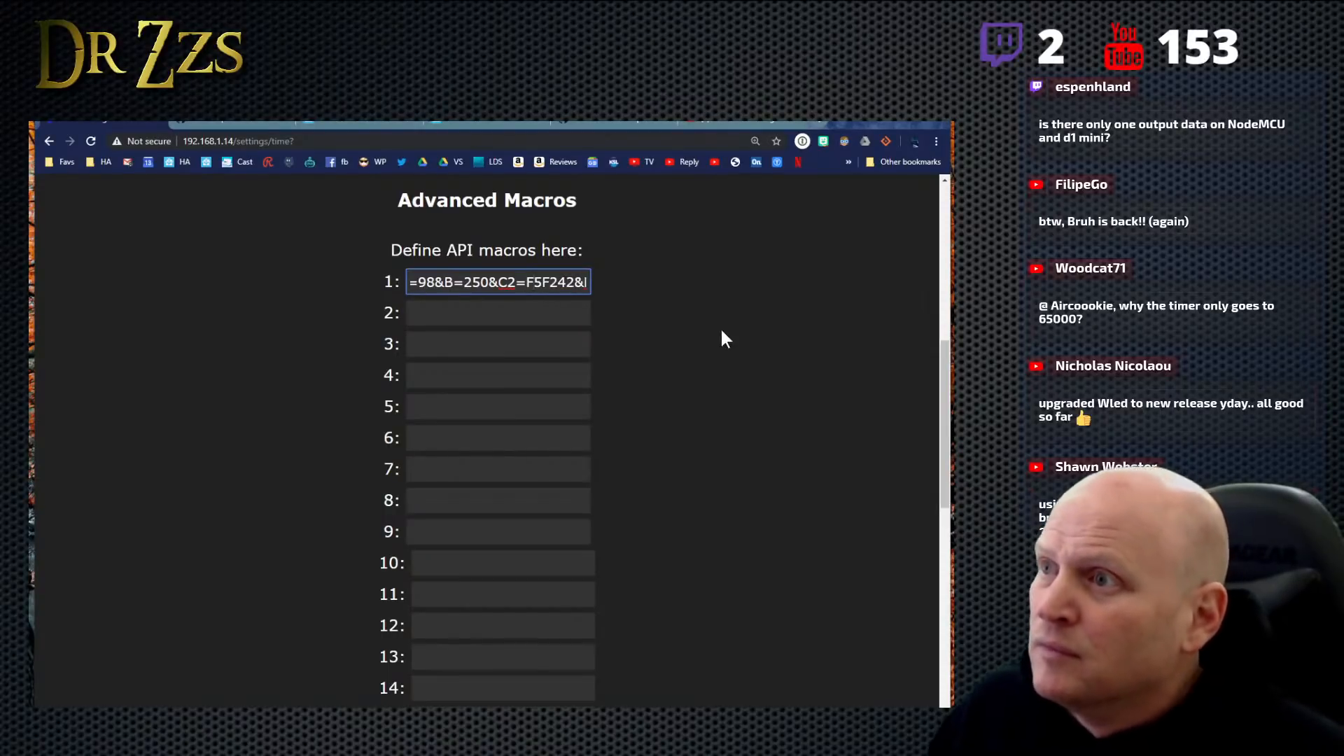
left_click(721, 327)
scroll(690, 518, "down", 6)
scroll(648, 630, "down", 3)
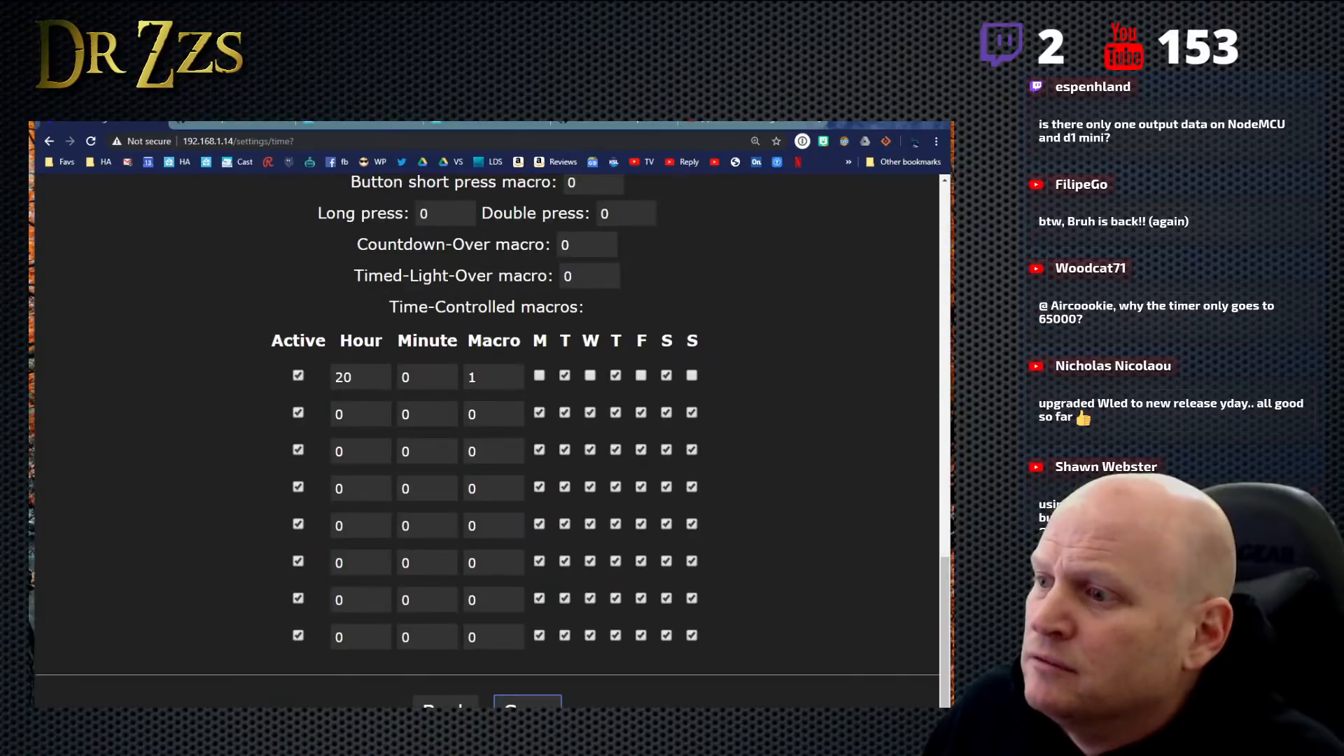
left_click(528, 701)
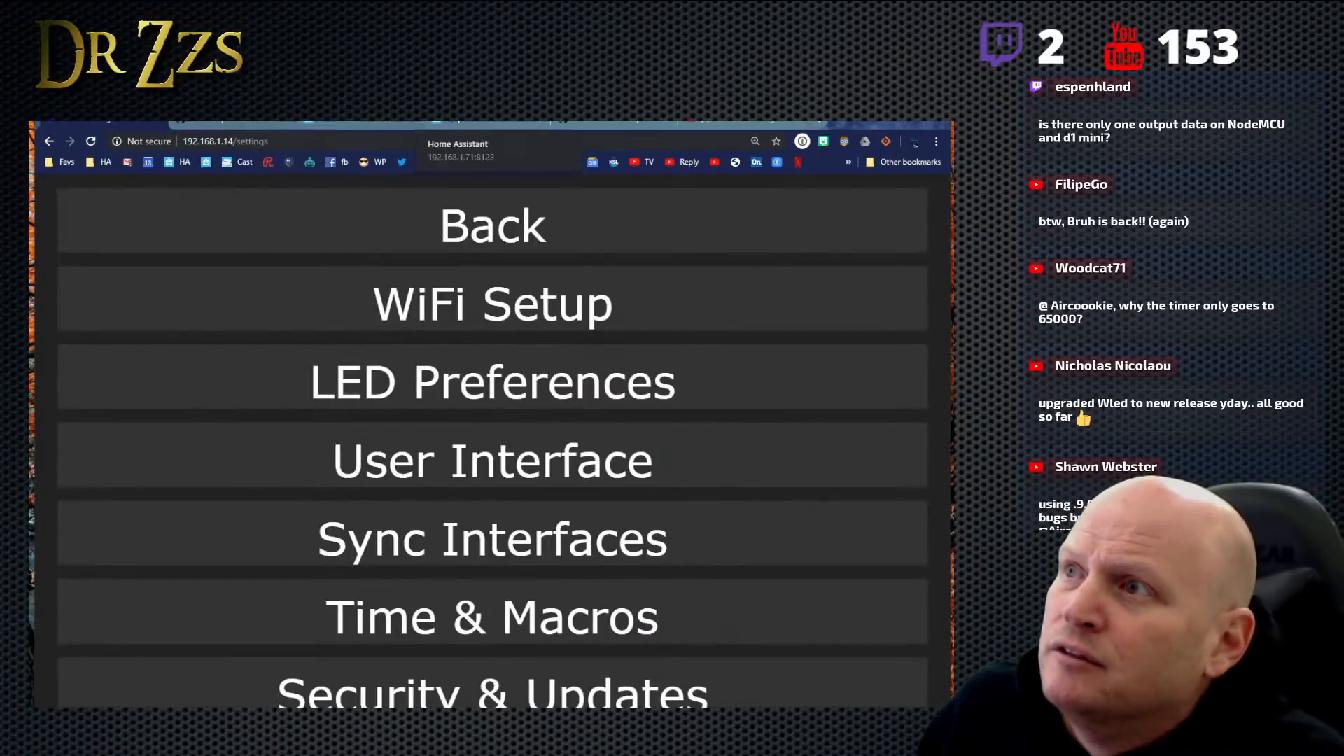
- Switch to Home Assistant's MQTT tool and publish the M=1 payload to wled/office/api again
left_click(482, 125)
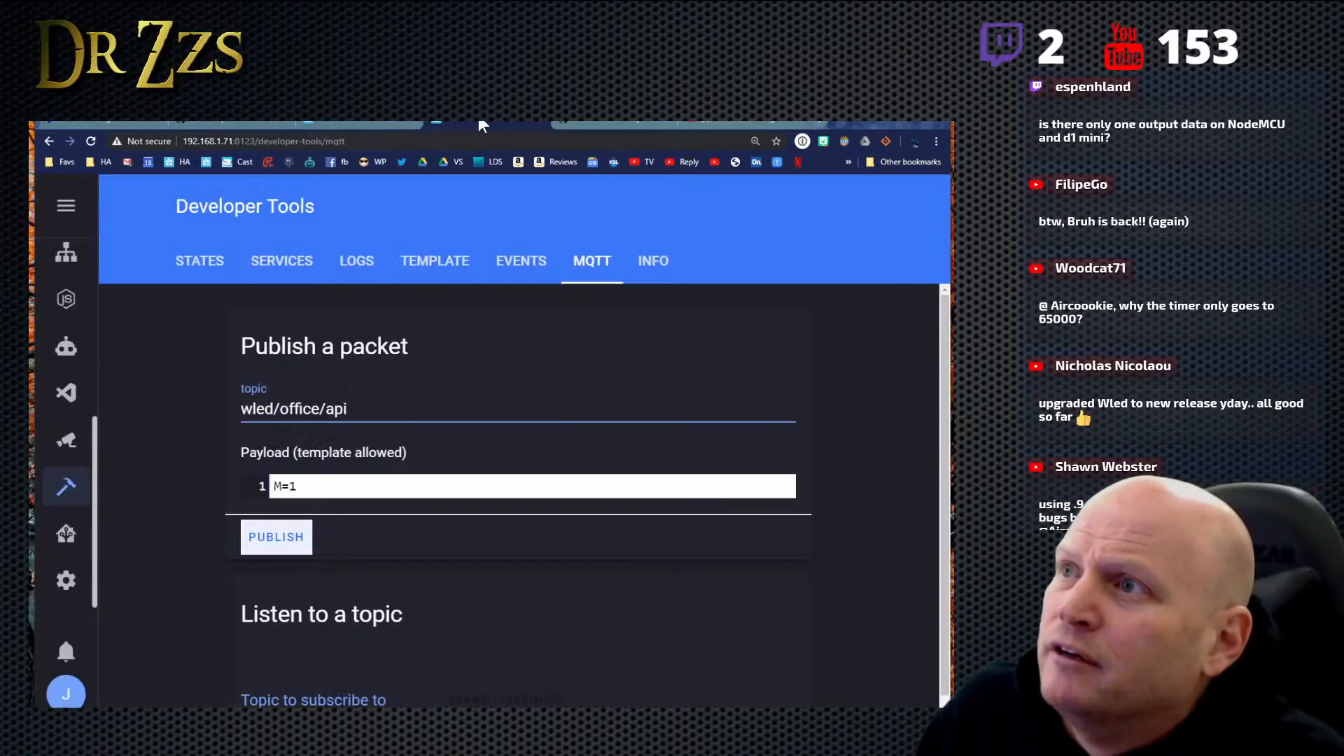
left_click(289, 545)
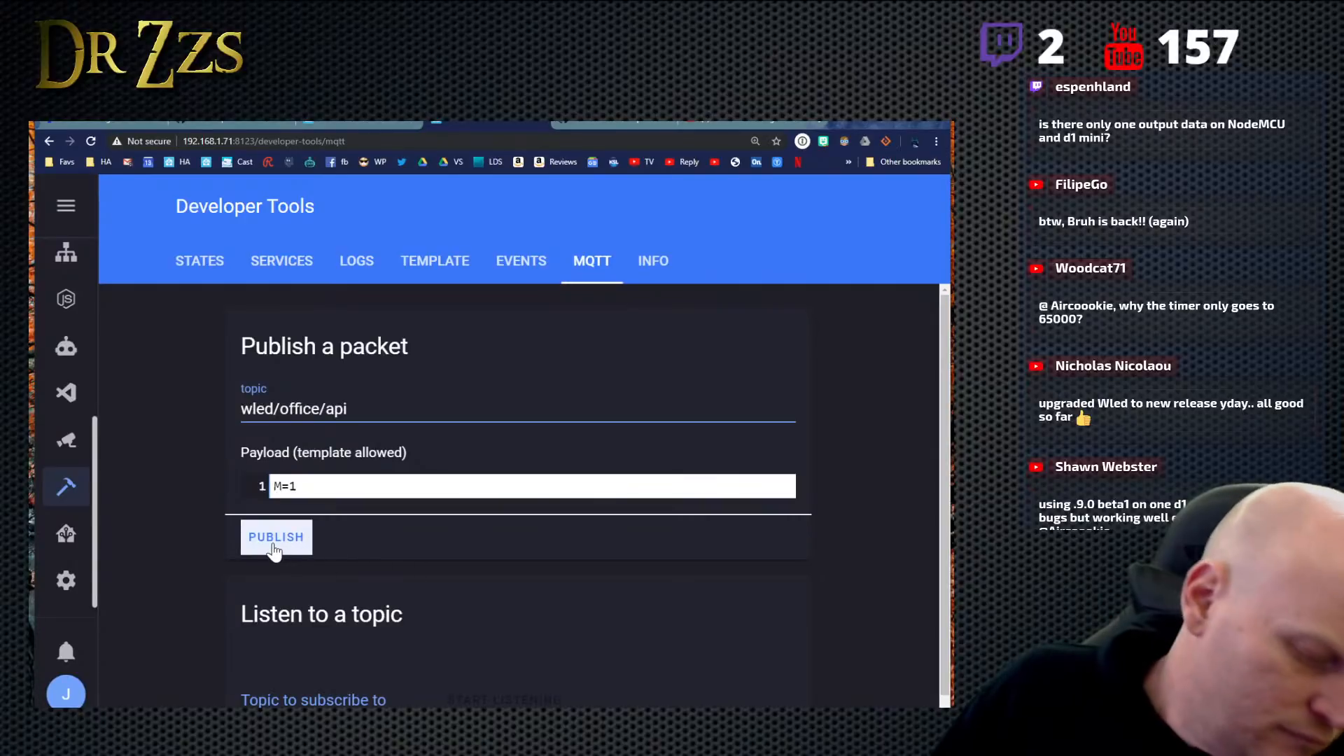
left_click(273, 550)
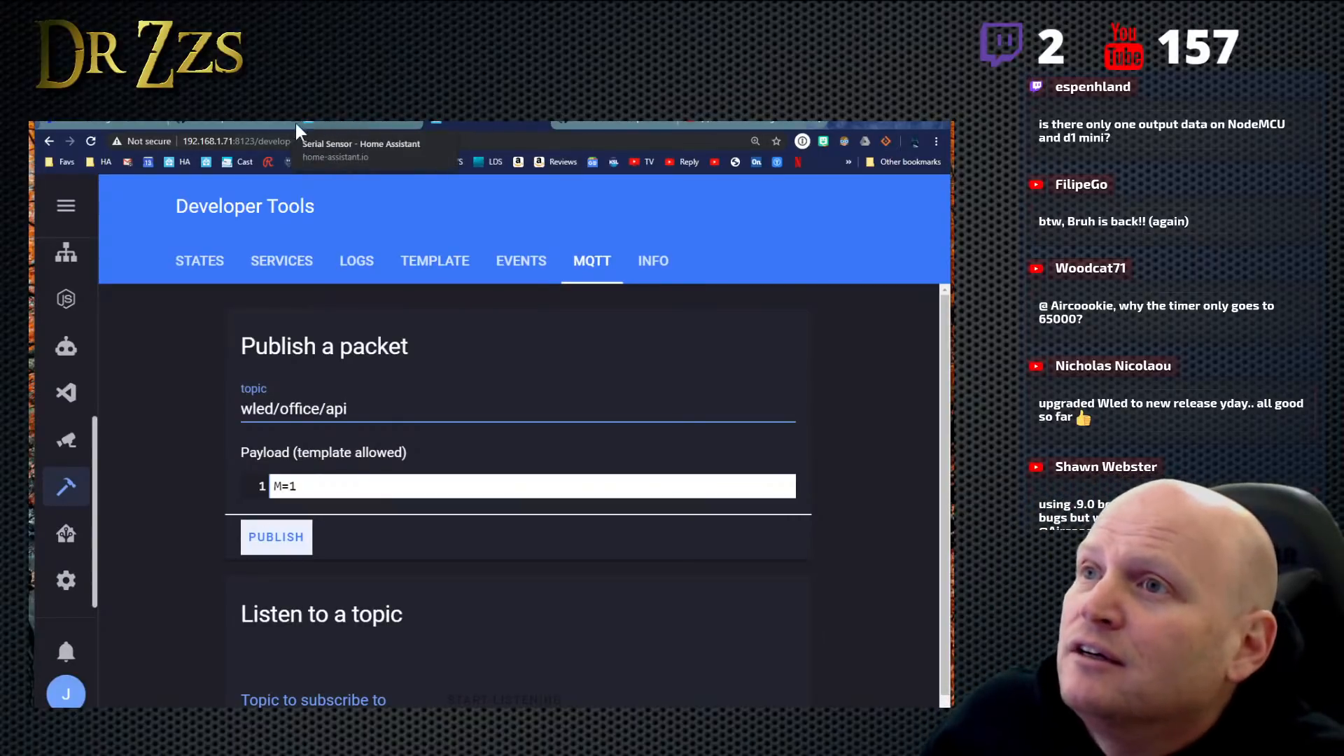
- Return to the WLED settings page and open the Time & Macros settings at the Advanced Macros section
left_click(236, 122)
left_click(352, 125)
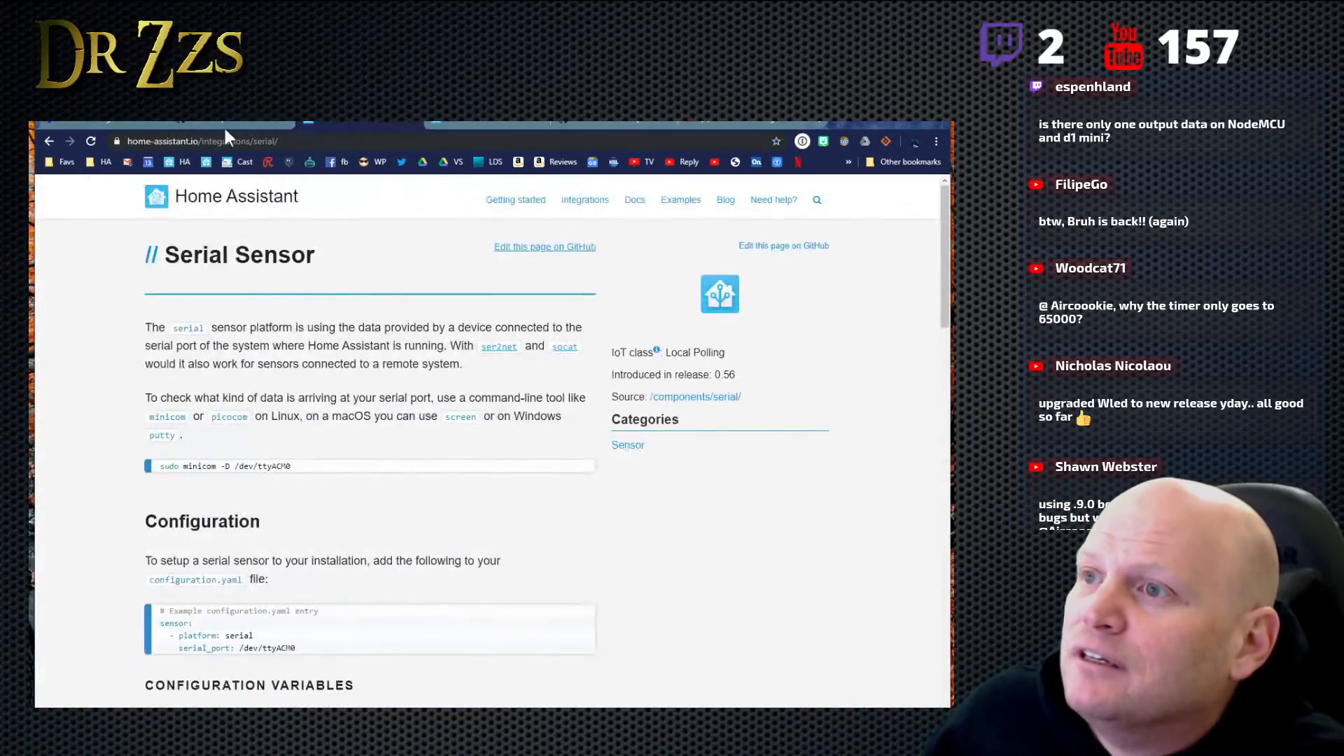
left_click(90, 121)
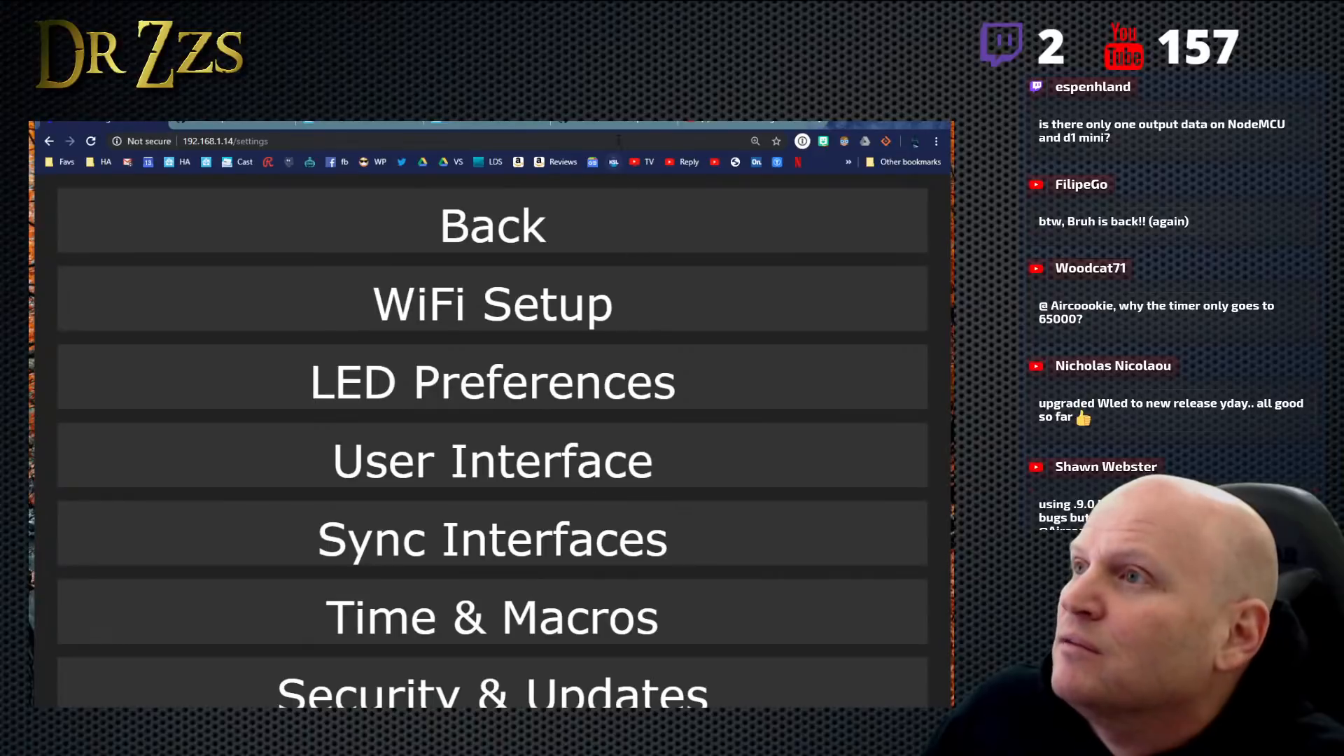
left_click(460, 621)
scroll(545, 509, "down", 8)
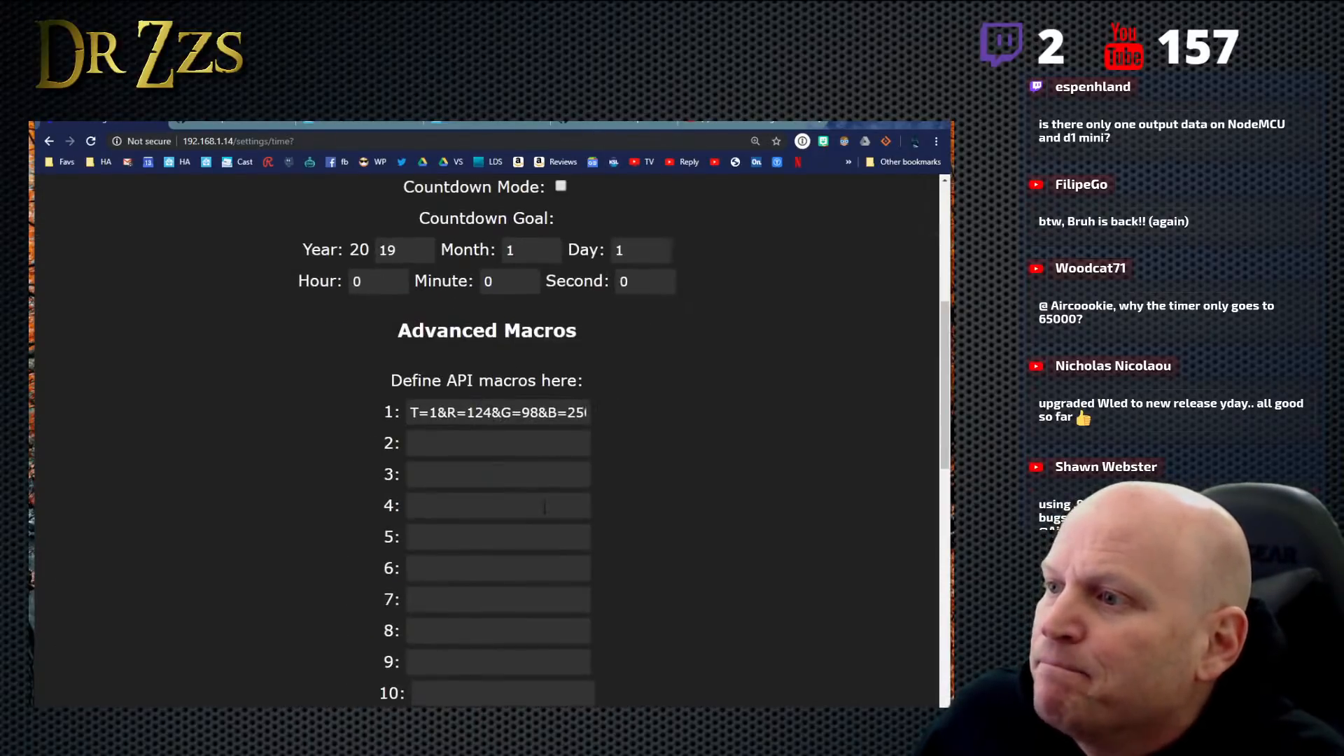
- Add a hash sign before the secondary color in API macro 1, making it C2=#F5F242
scroll(546, 509, "up", 5)
left_click_drag(562, 413, 632, 418)
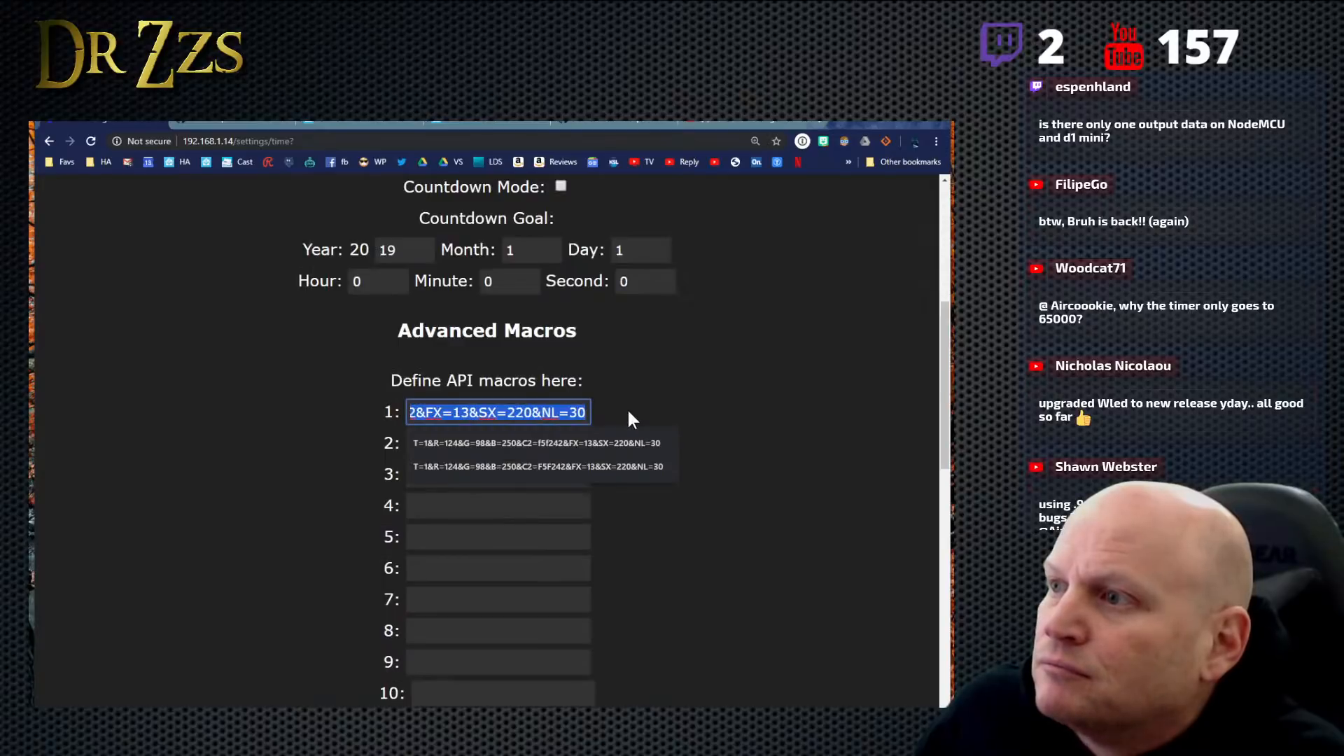
left_click(506, 413)
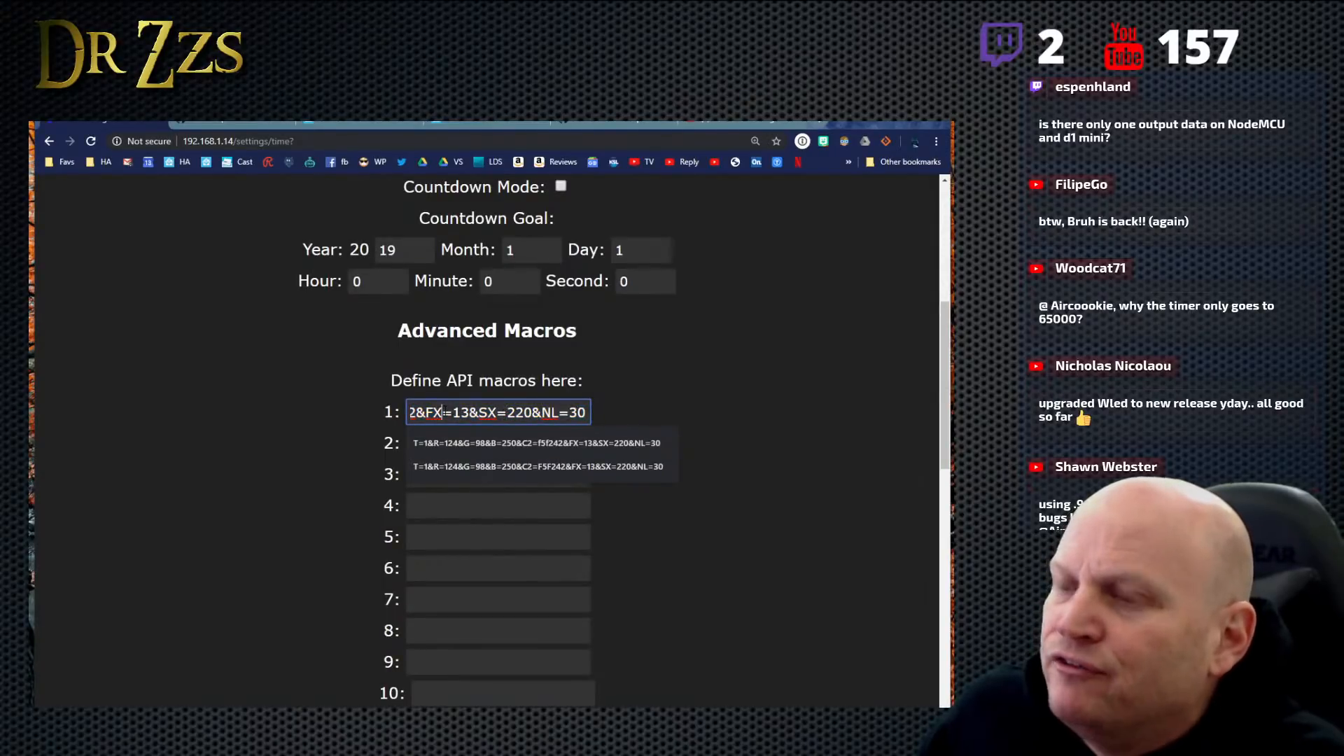
key("Left")
key("Left")
key("Left")
key("Left")
key("Left")
key("Left")
key("Left")
key("Left")
key("Left")
key("Left")
key("Left")
key("Left")
key("Left")
key("Left")
key("Left")
key("Left")
key("Left")
key("Left")
key("Left")
key("Left")
key("Left")
key("Left")
key("Left")
key("Left")
key("Left")
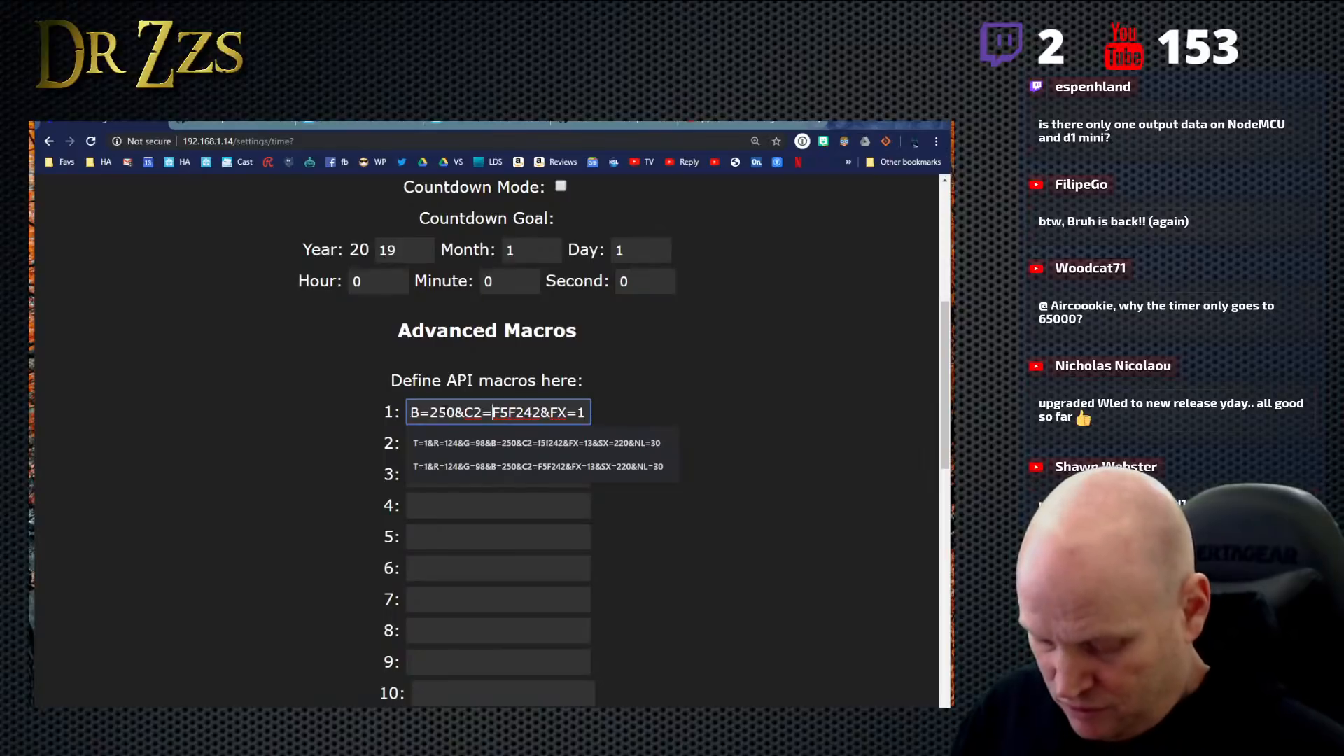
key("Escape")
left_click(639, 522)
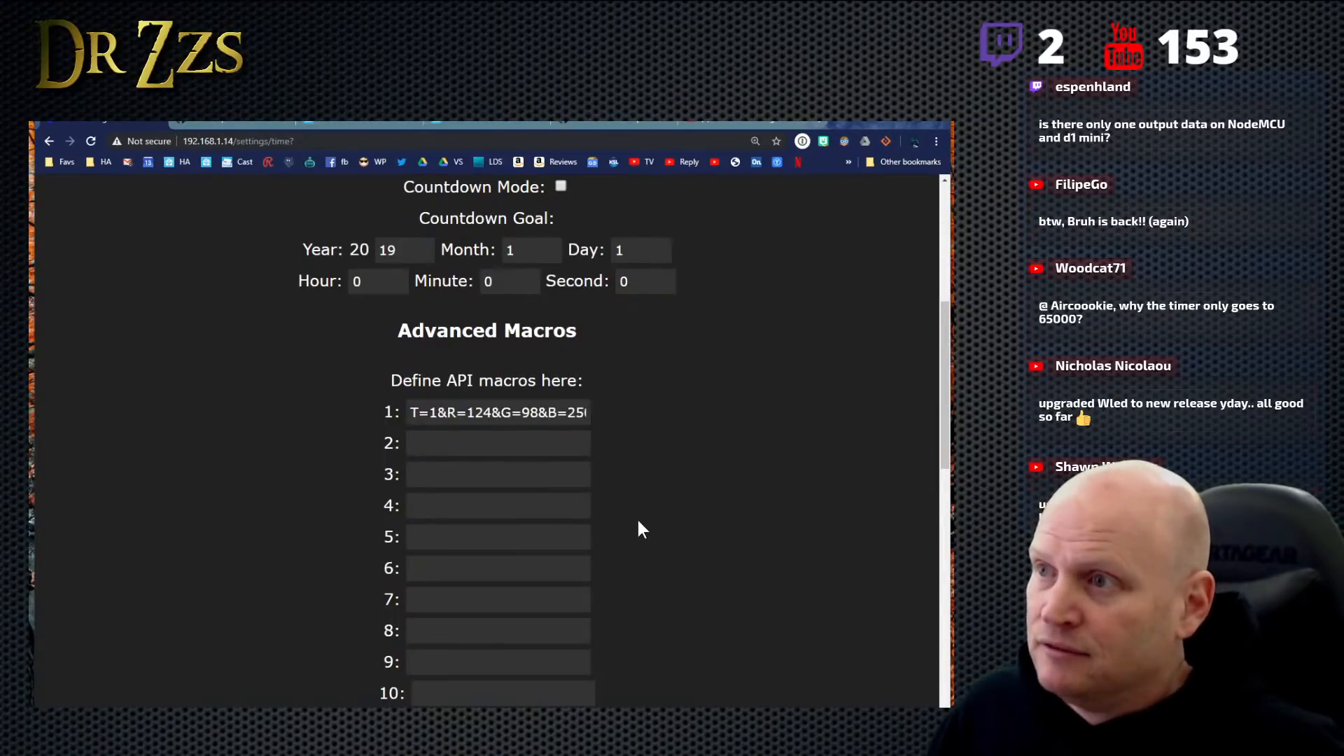
- Save the Time & Macros settings and publish the M=1 payload to wled/office/api from Home Assistant's MQTT tool
scroll(638, 522, "down", 3)
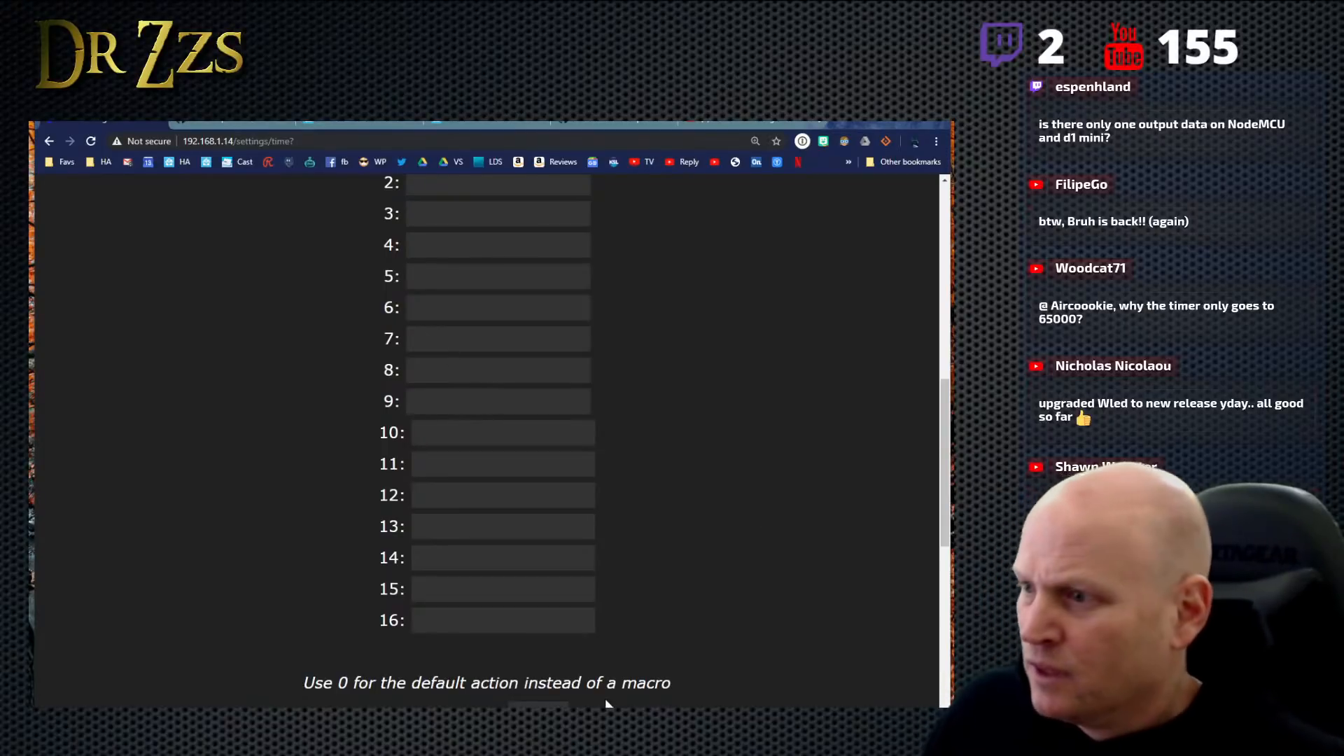
scroll(787, 645, "down", 5)
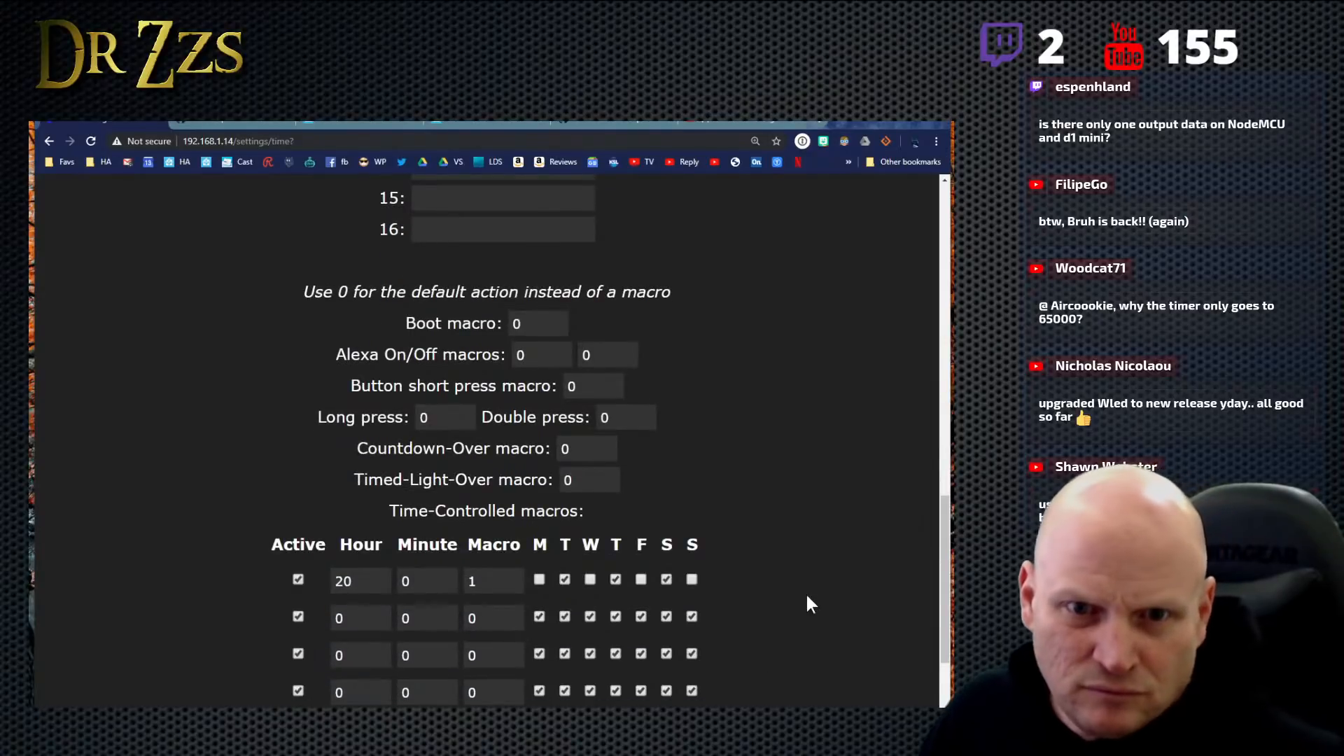
scroll(805, 592, "down", 3)
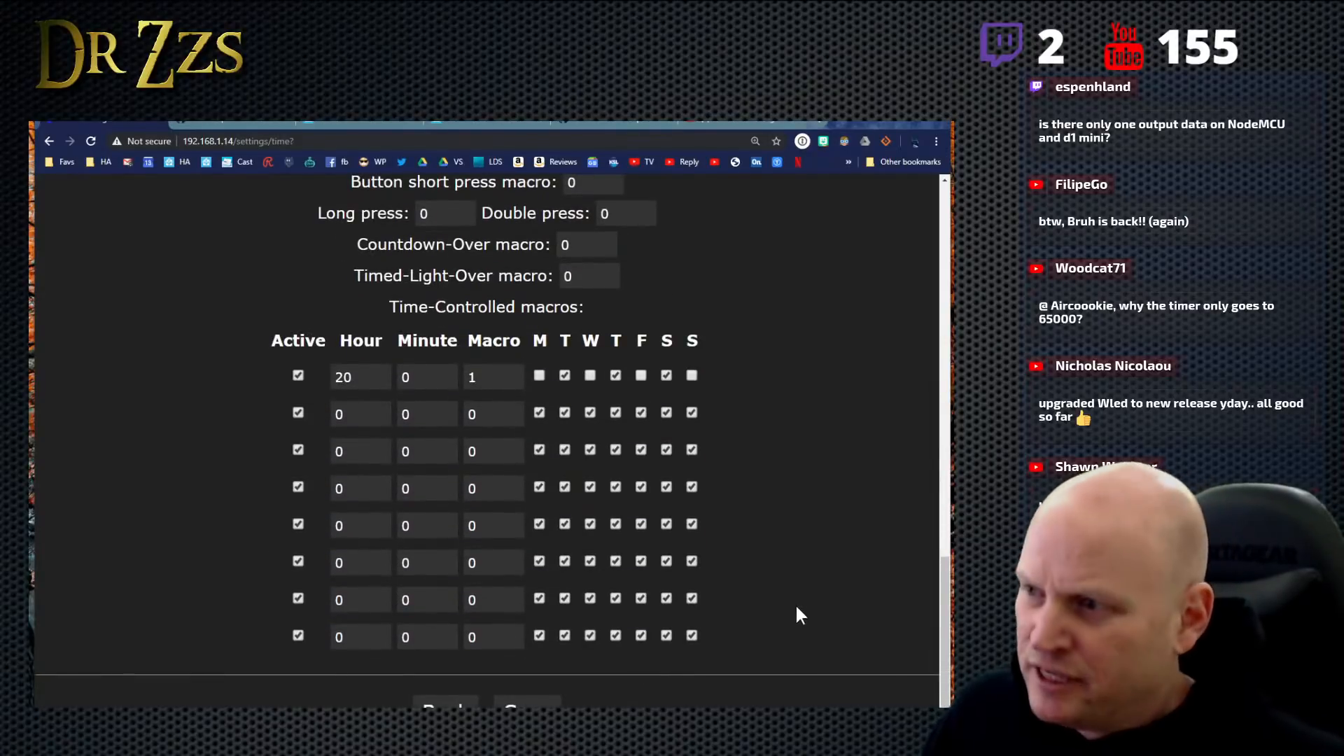
left_click(534, 706)
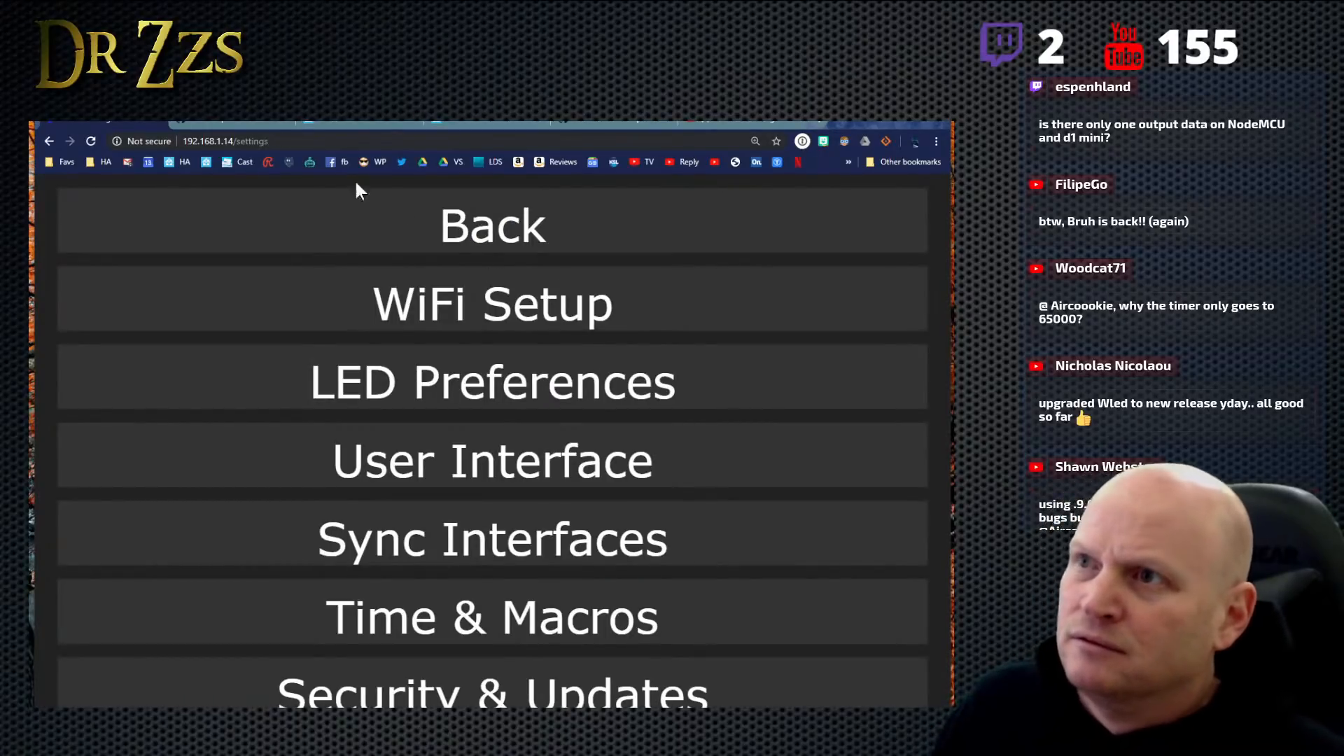
left_click(379, 125)
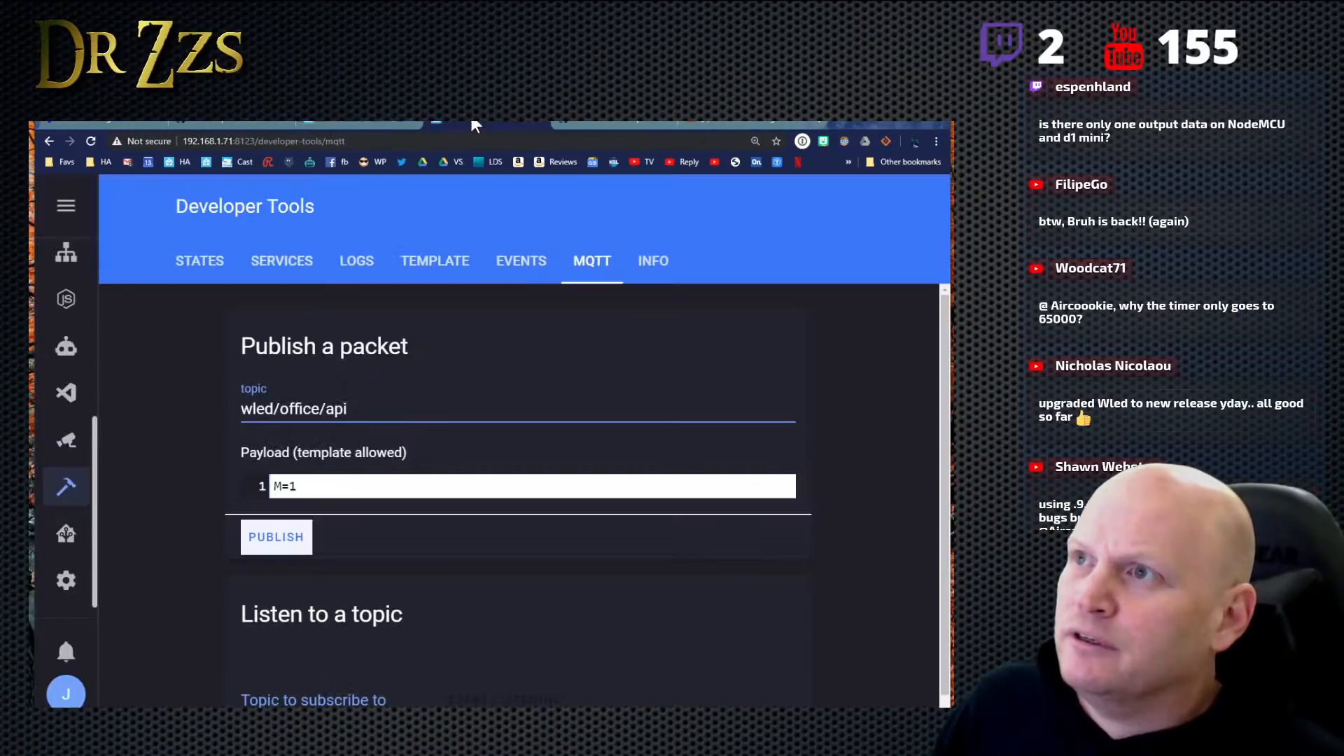
left_click(278, 537)
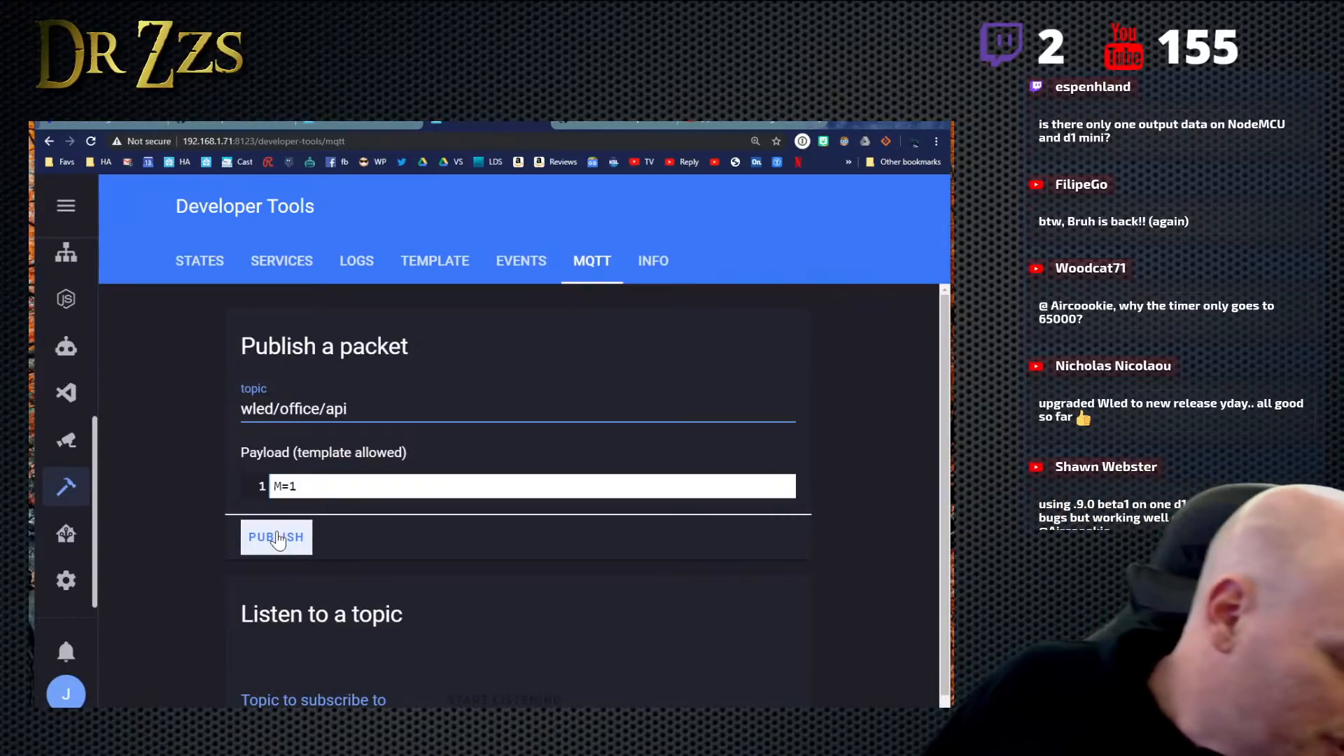
- Reopen WLED's Time & Macros settings and check the secondary color value in the saved API macro 1
left_click(350, 126)
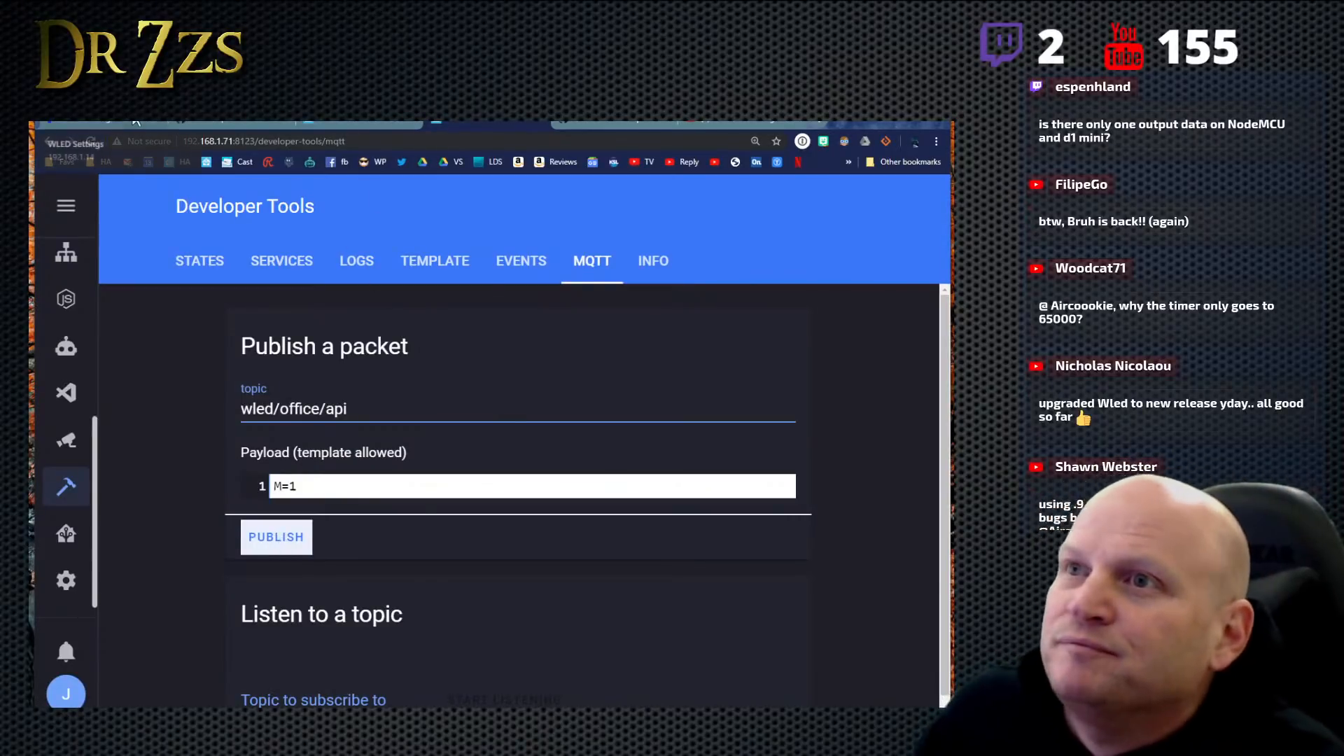
left_click(503, 616)
scroll(532, 462, "down", 5)
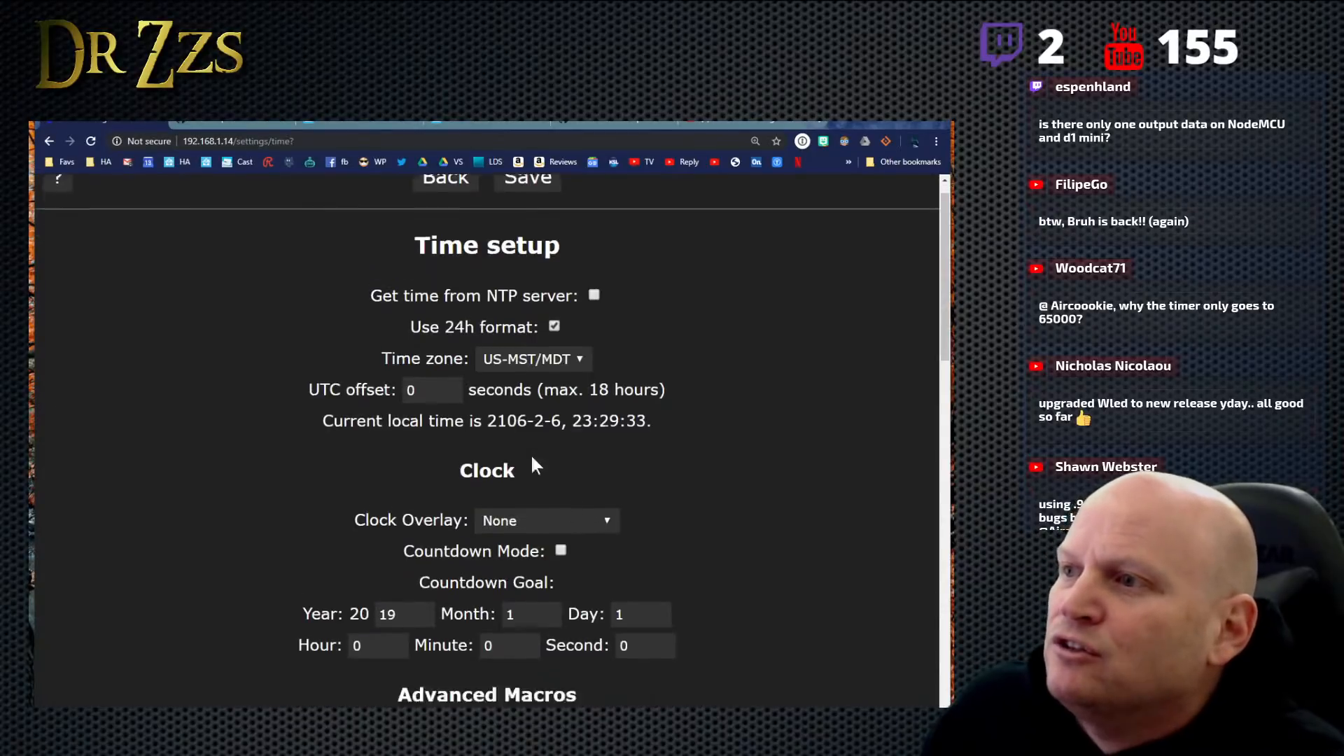
left_click_drag(413, 476, 578, 479)
left_click(478, 478)
left_click_drag(441, 479, 382, 492)
left_click(549, 479)
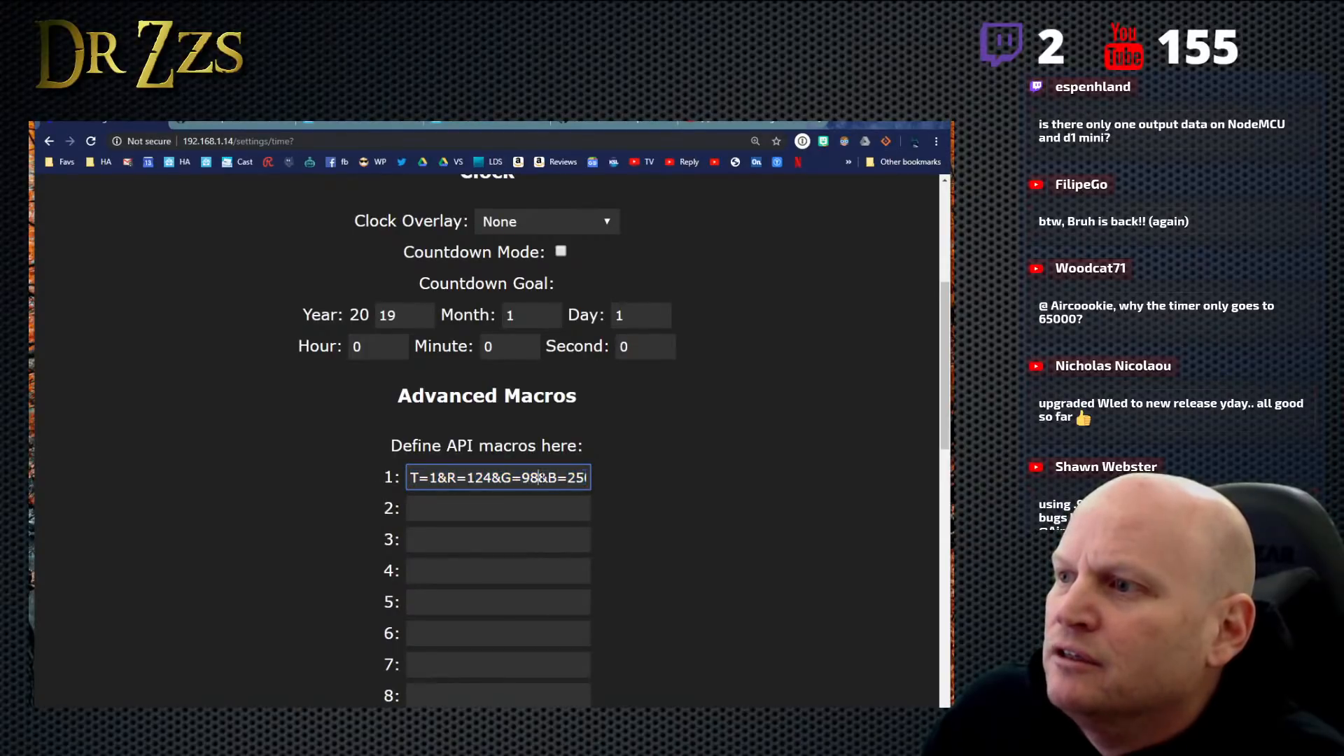
key("Right")
key("Right")
key("Right")
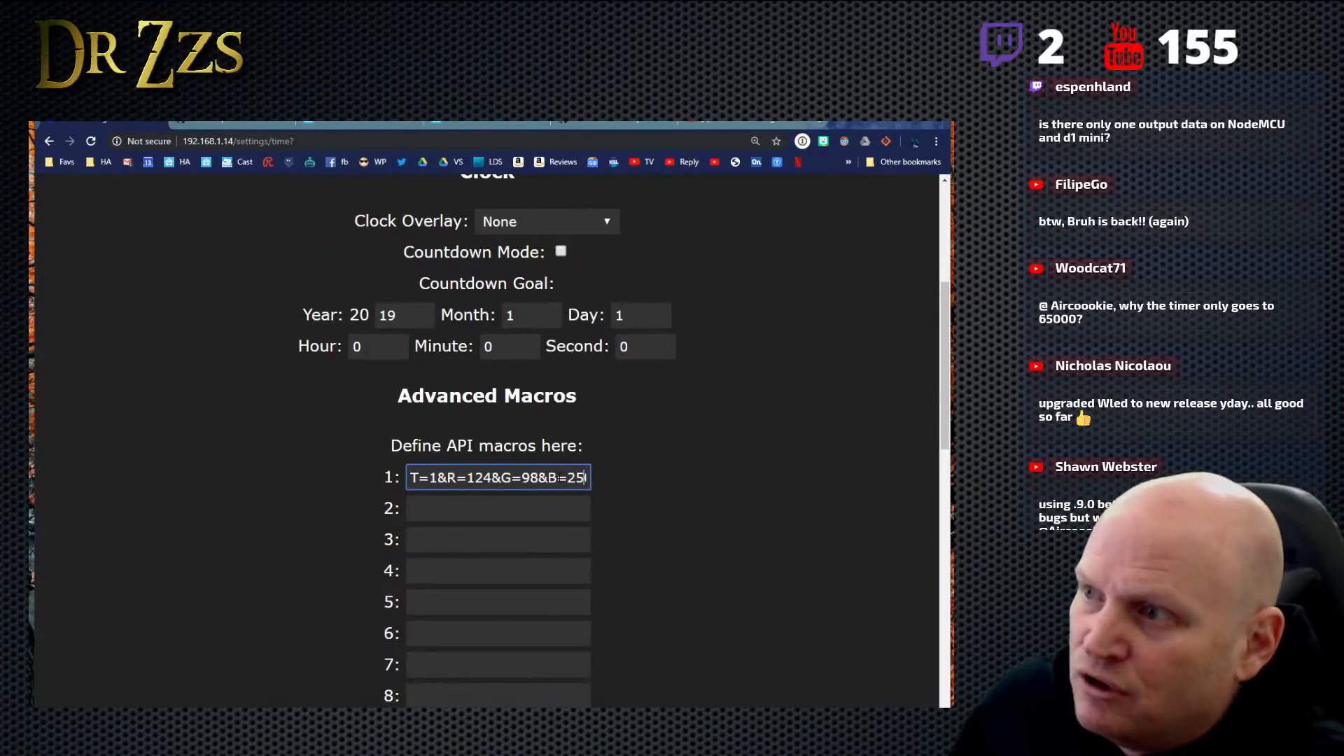
key("Right")
key("Right")
key("Right")
key("Right")
key("Right")
key("Right")
key("Right")
key("Right")
key("Right")
key("Right")
key("Right")
key("Right")
key("Right")
key("Right")
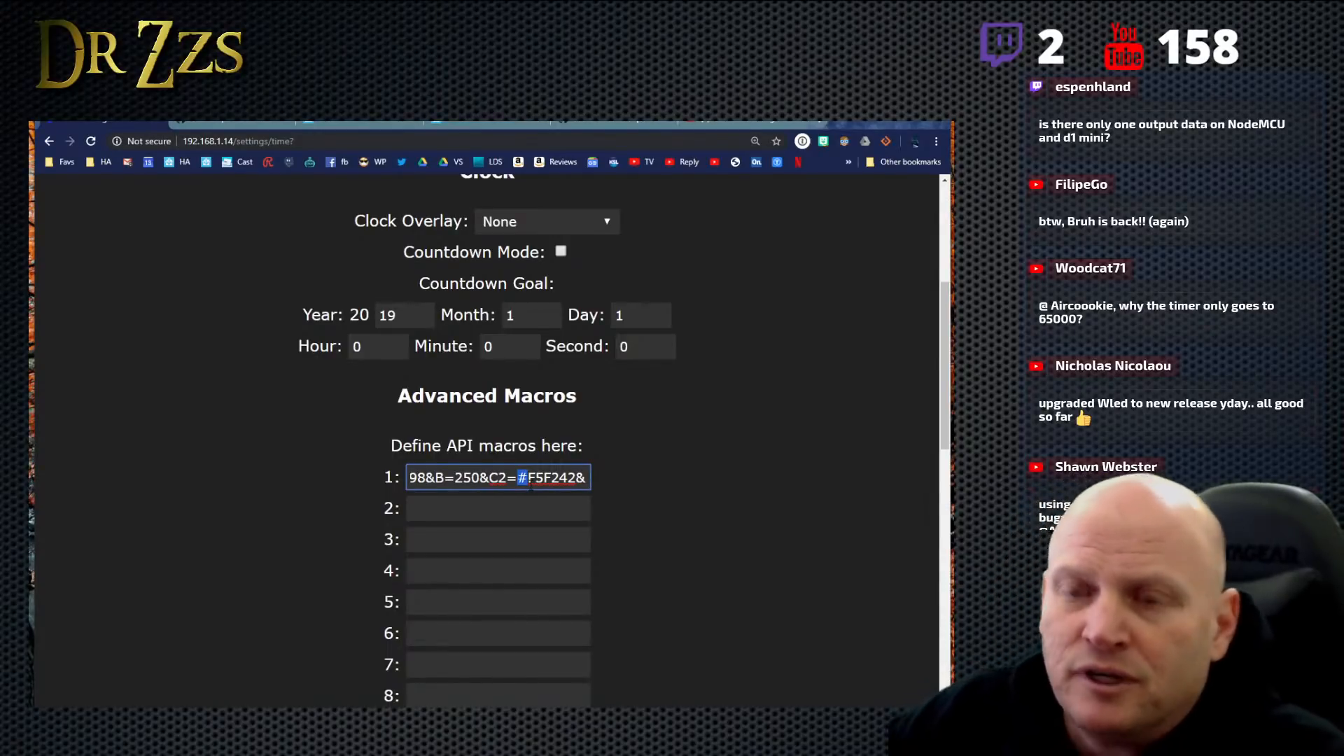
left_click(603, 491)
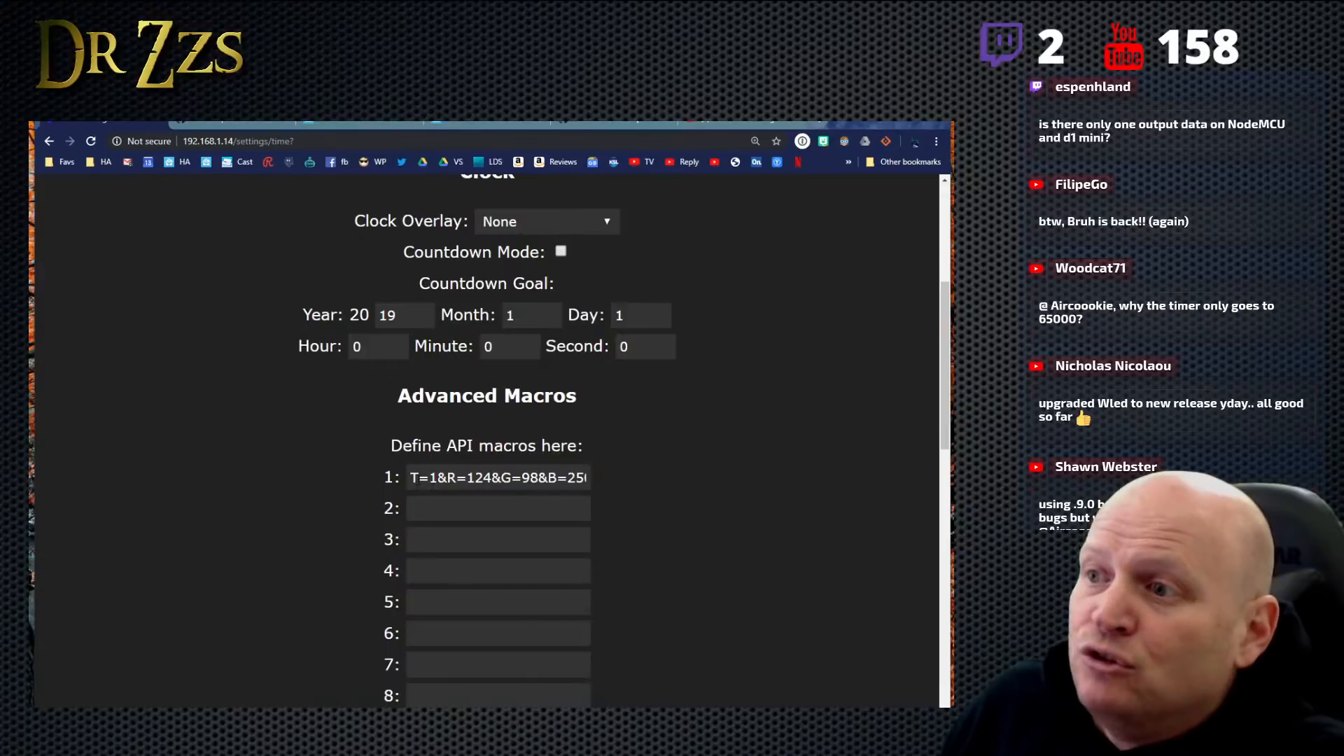
- Copy the full API macro 1 string and paste it over the M=1 payload in Home Assistant's MQTT tool
left_click_drag(410, 478, 792, 499)
right_click(554, 483)
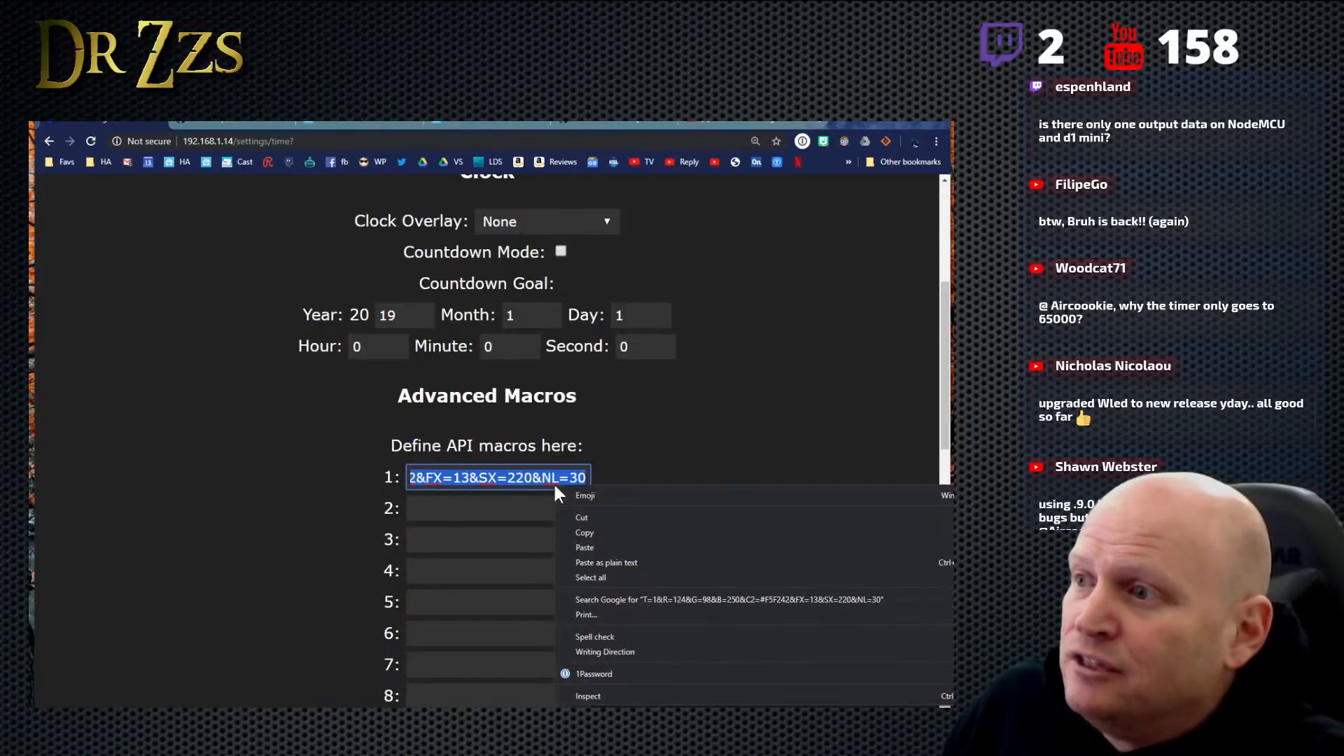
left_click(594, 532)
left_click(366, 115)
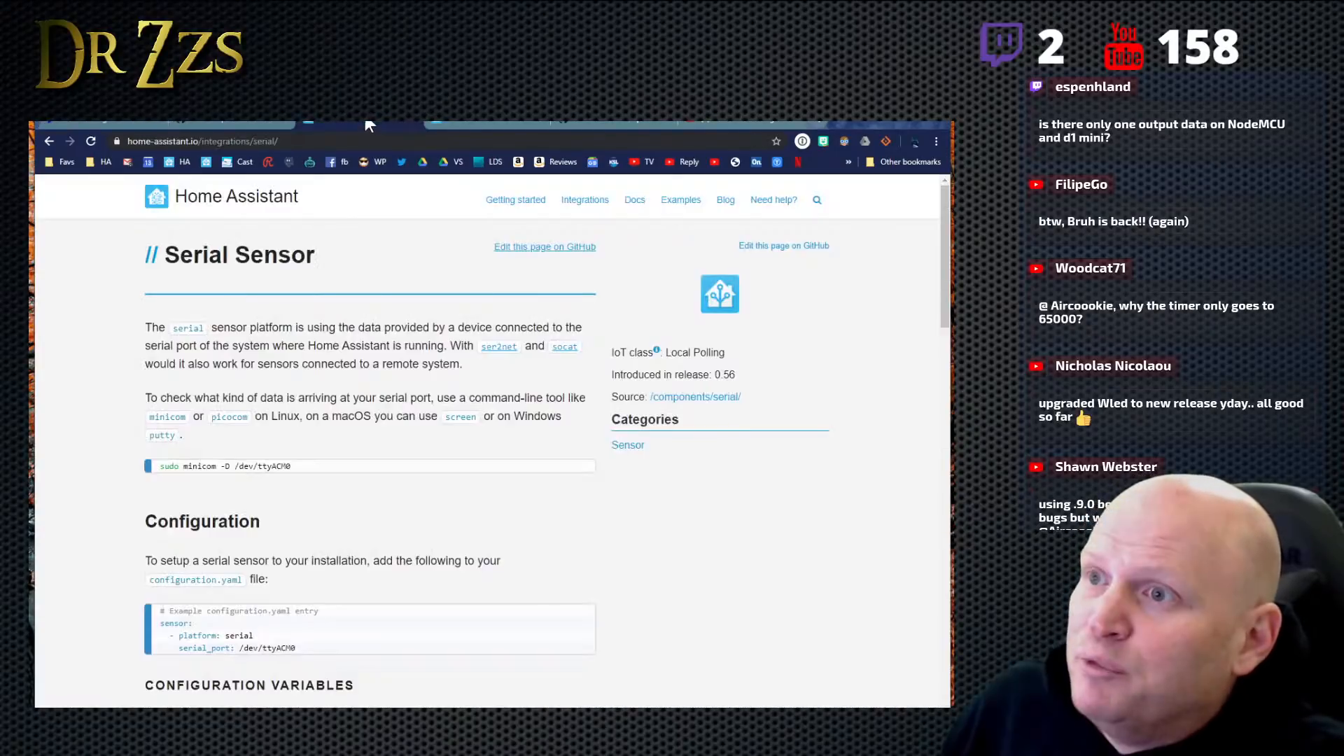
left_click(225, 125)
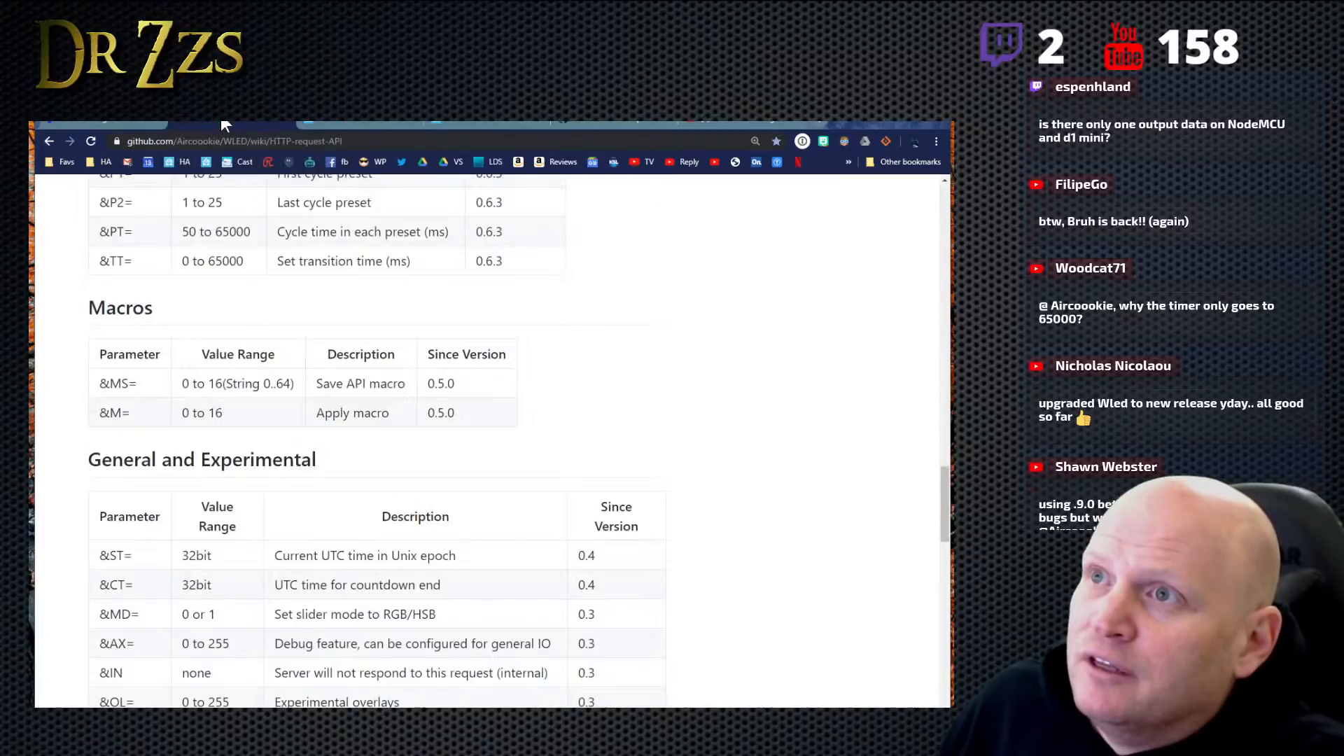
left_click(116, 121)
left_click(466, 119)
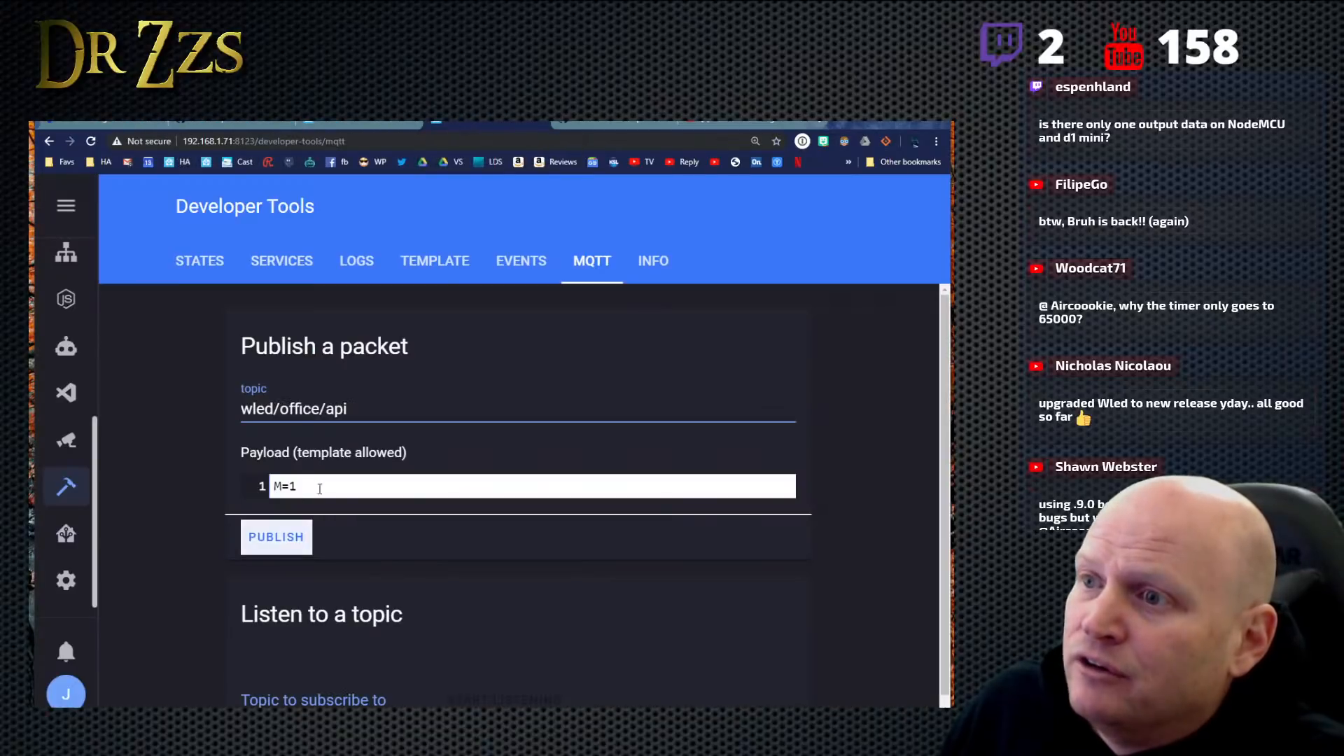
left_click_drag(319, 489, 273, 487)
right_click(287, 485)
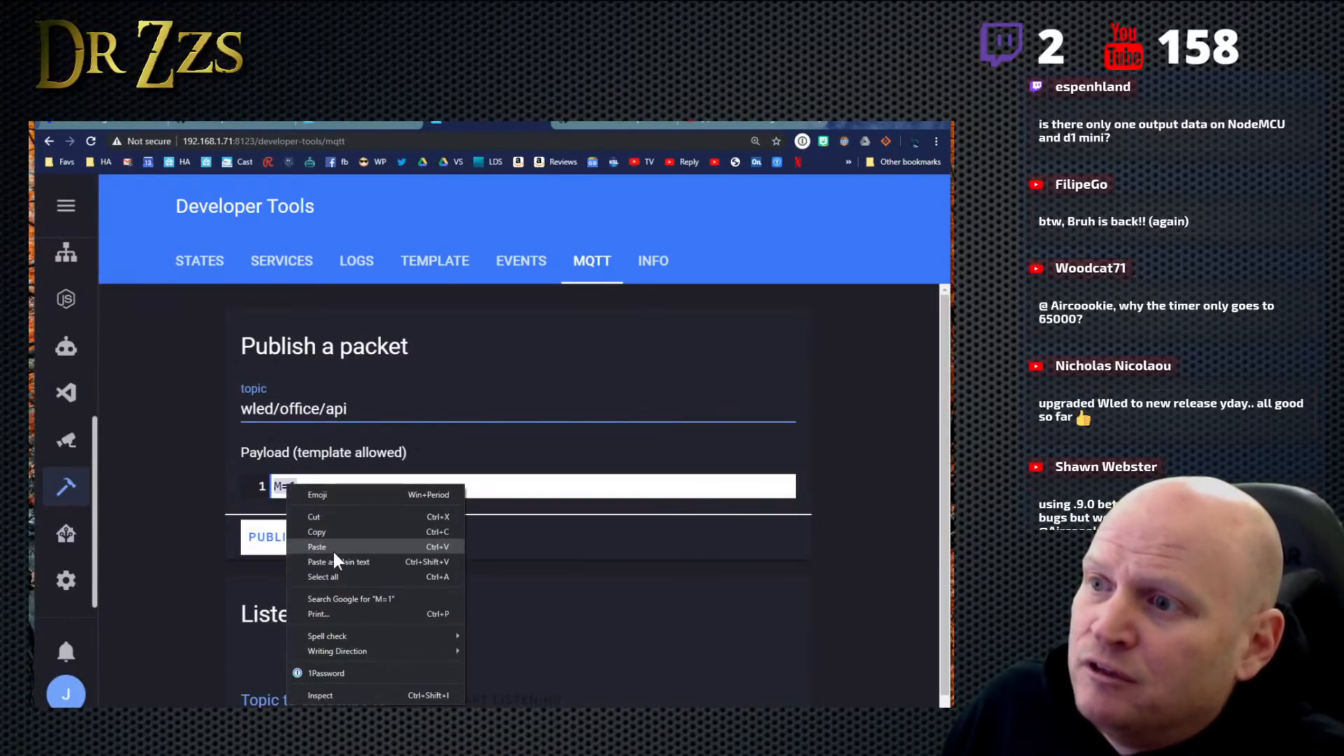
left_click(332, 548)
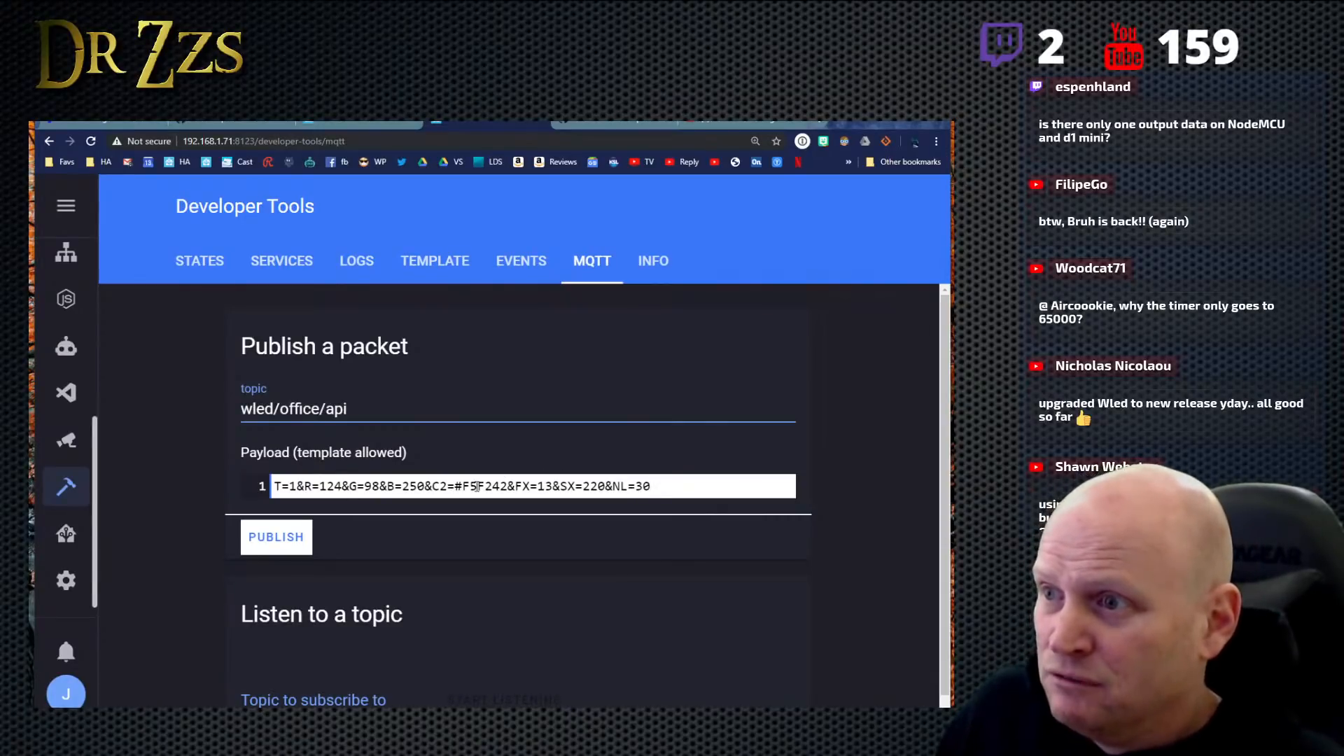
- Change the primary color values in the MQTT payload to R=212, G=100 and B=20
left_click(378, 484)
key("BackSpace")
key("BackSpace")
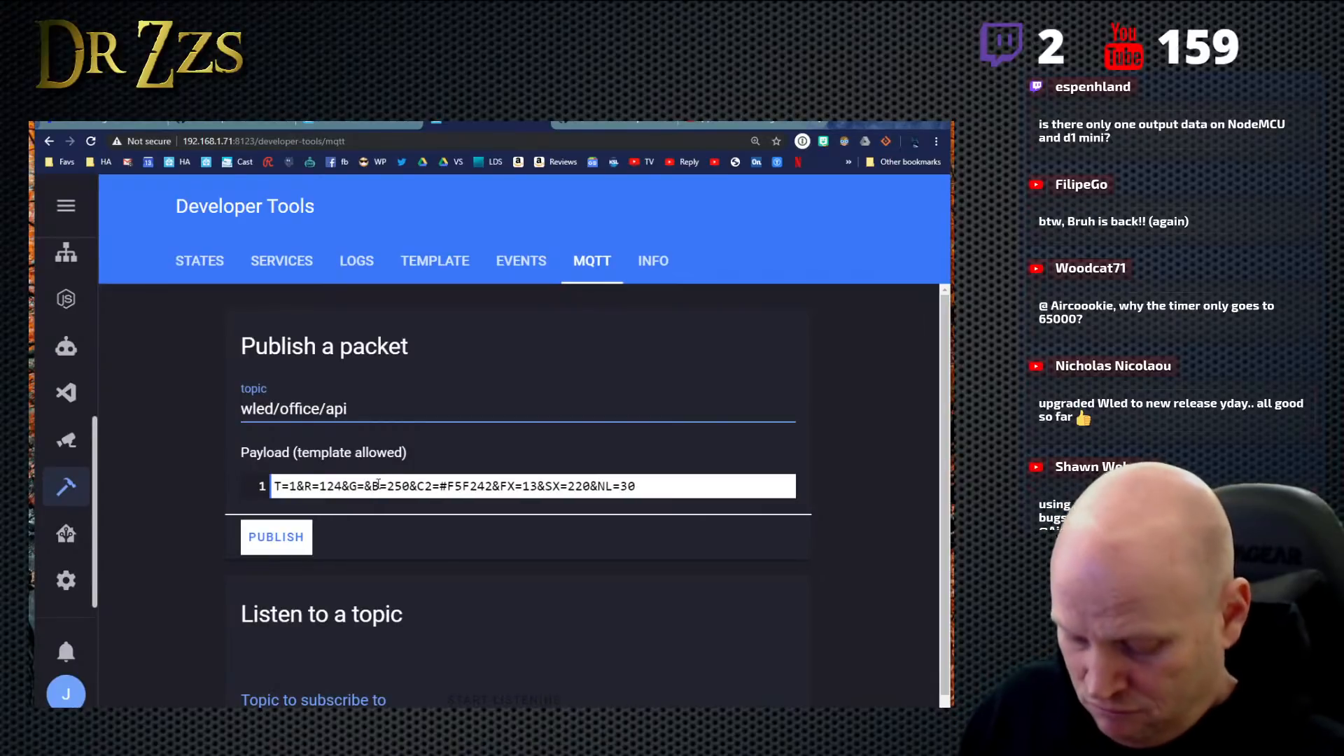
type("0")
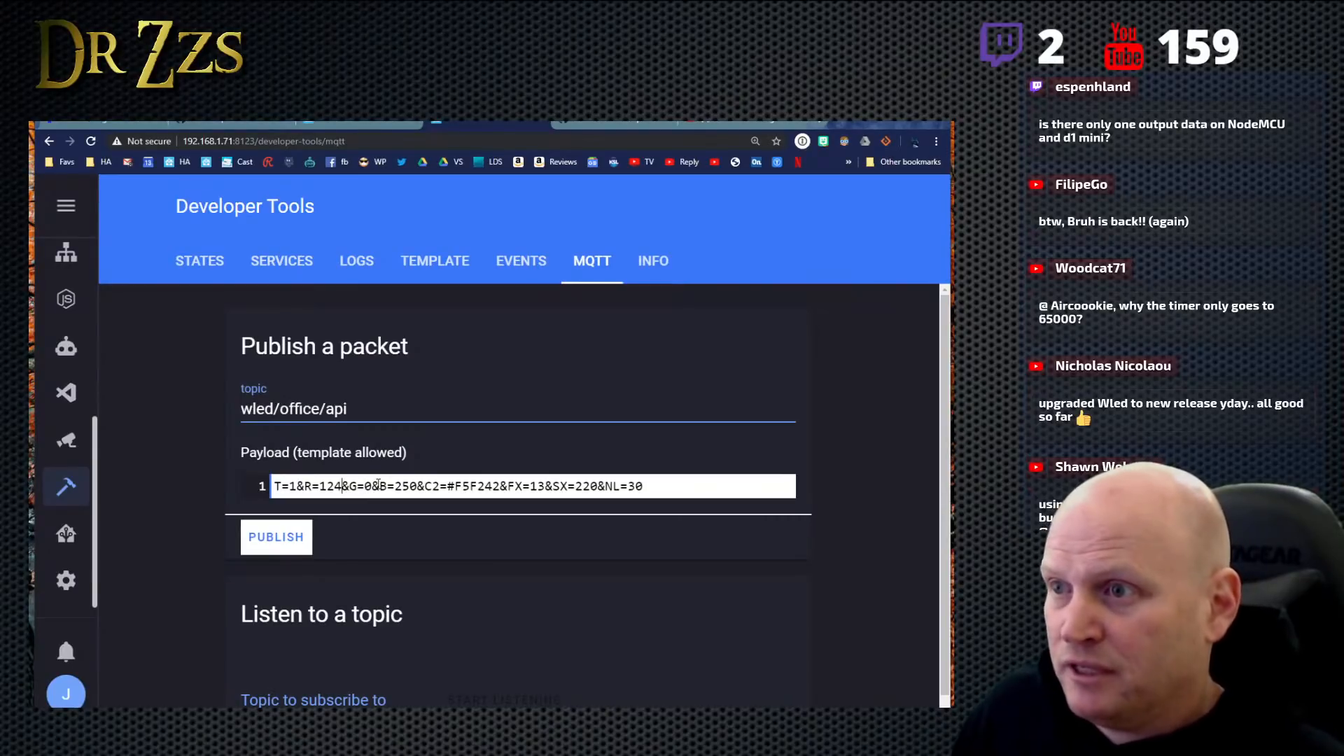
key("BackSpace")
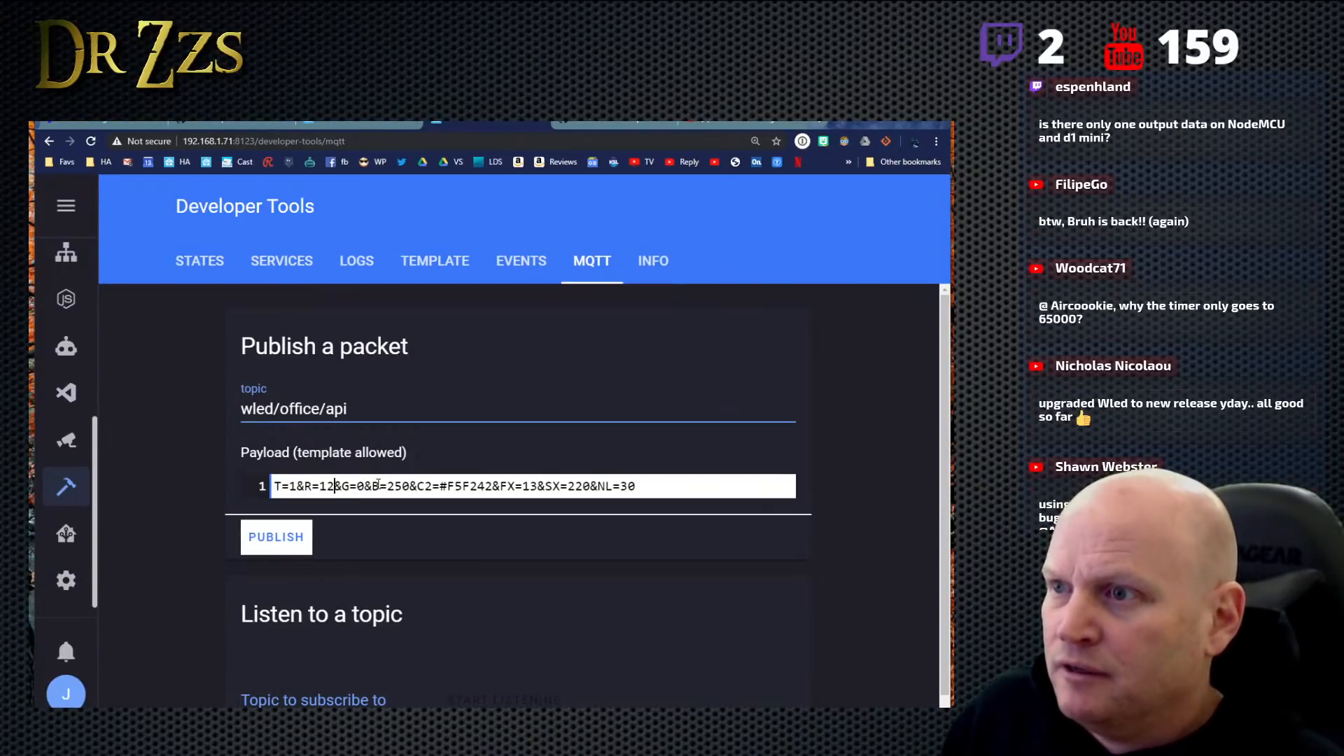
key("Right")
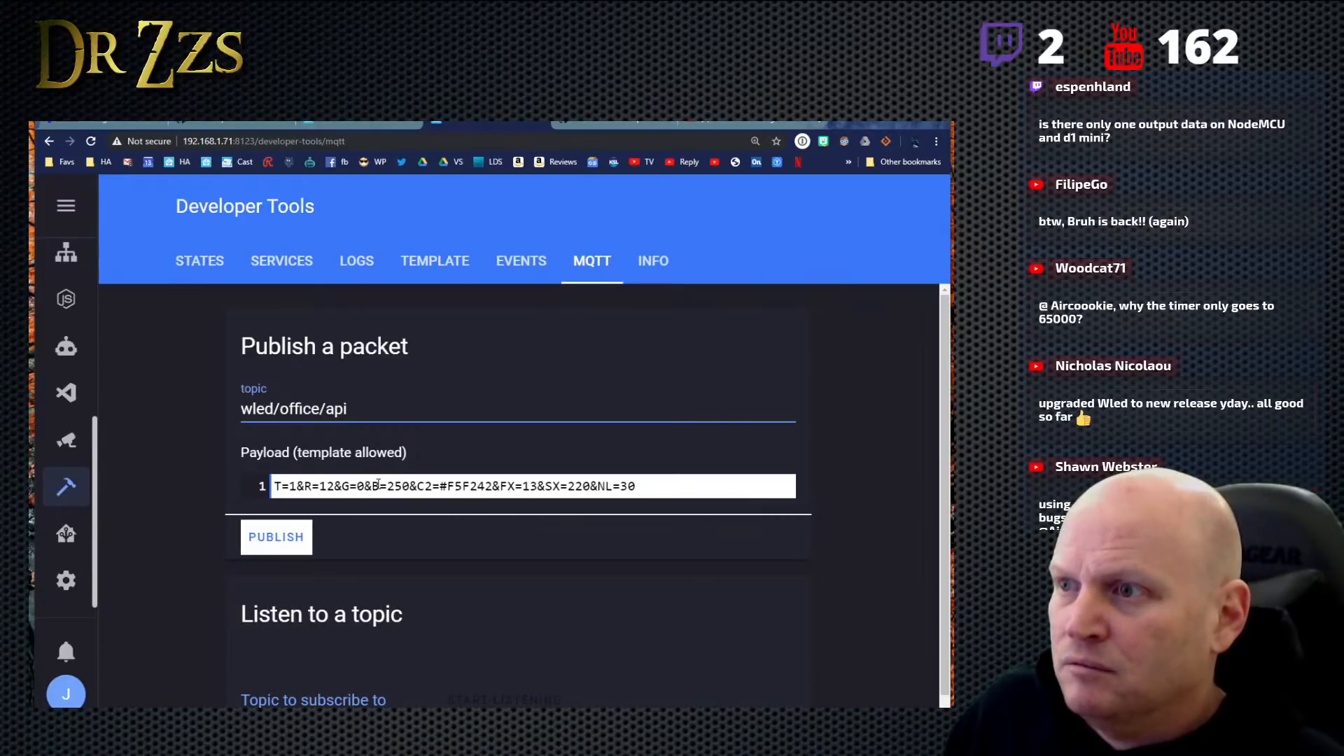
key("BackSpace")
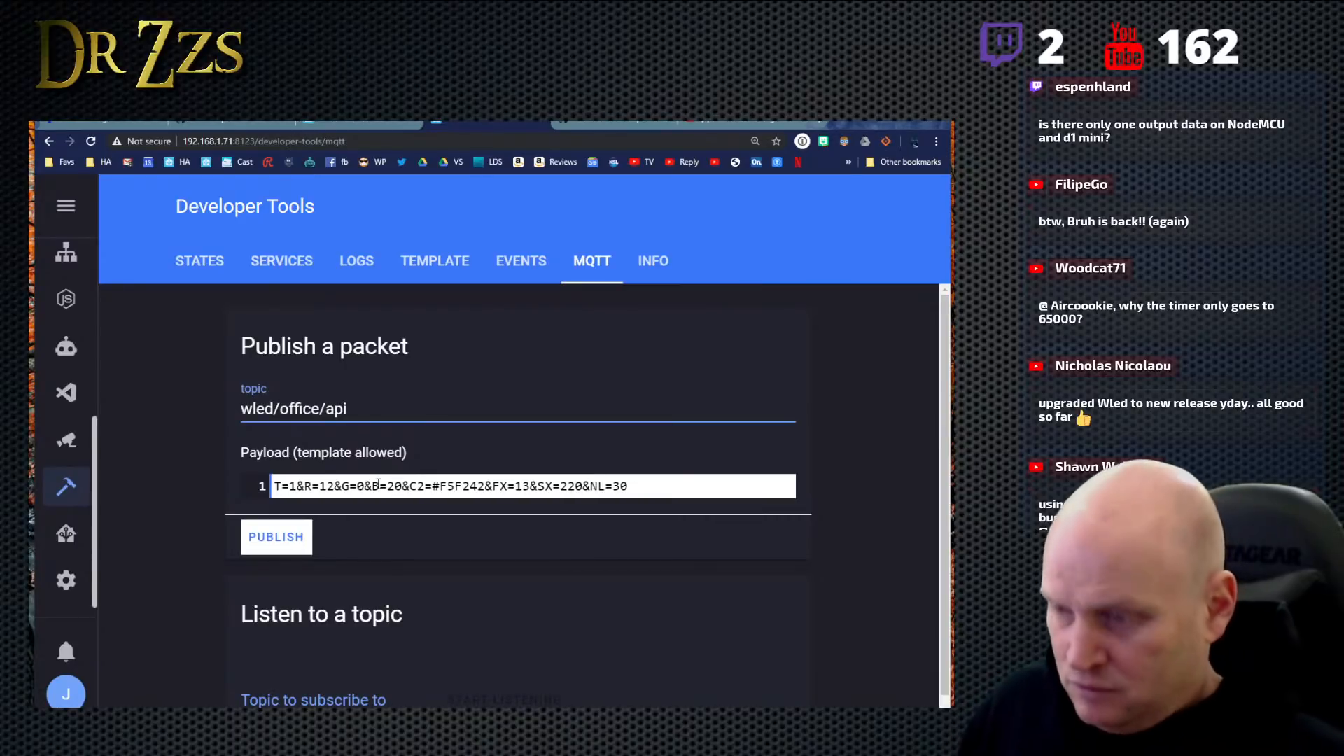
type("2")
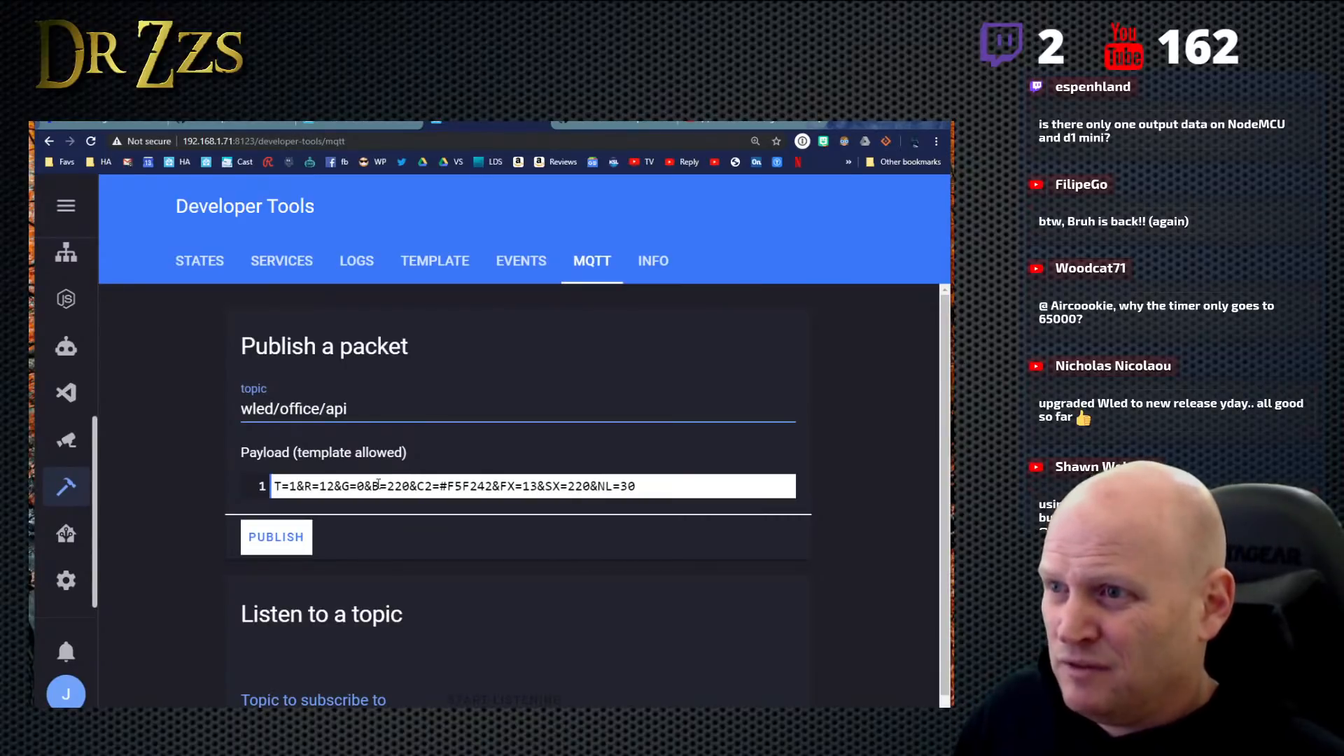
left_click(375, 485)
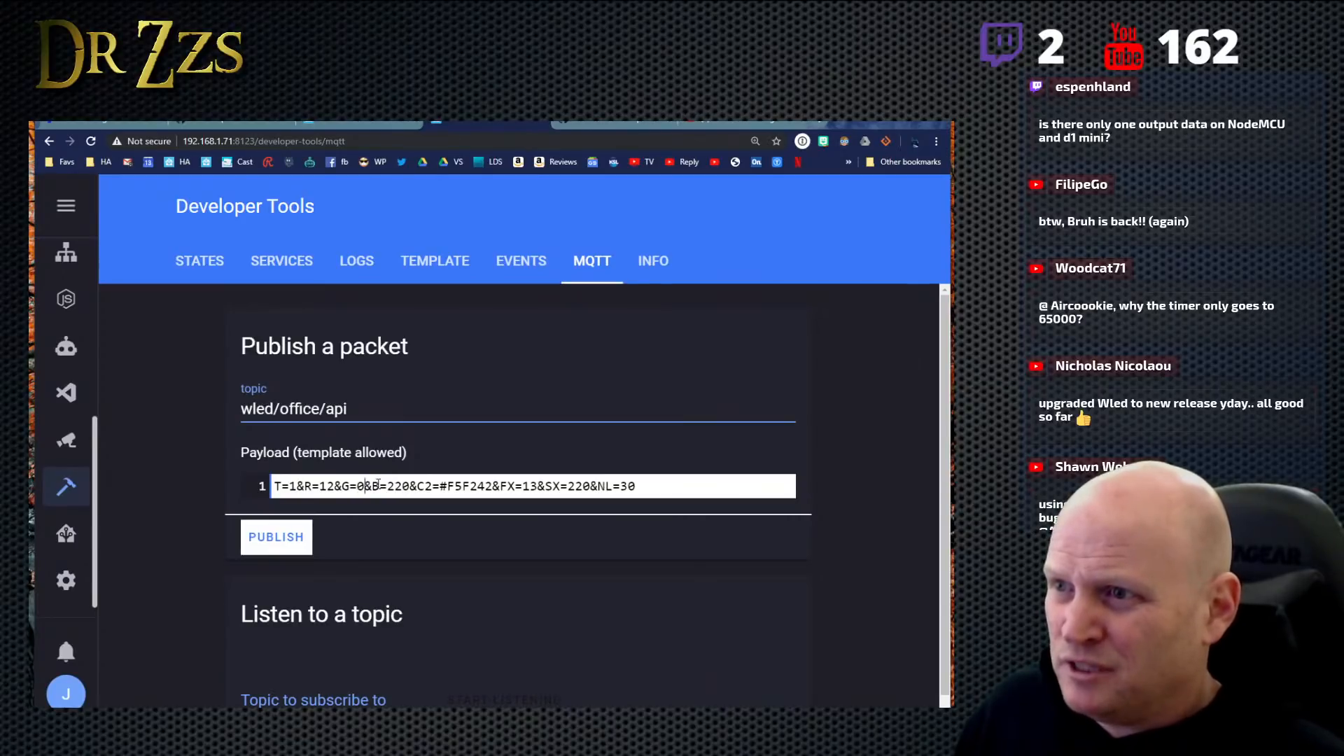
key("BackSpace")
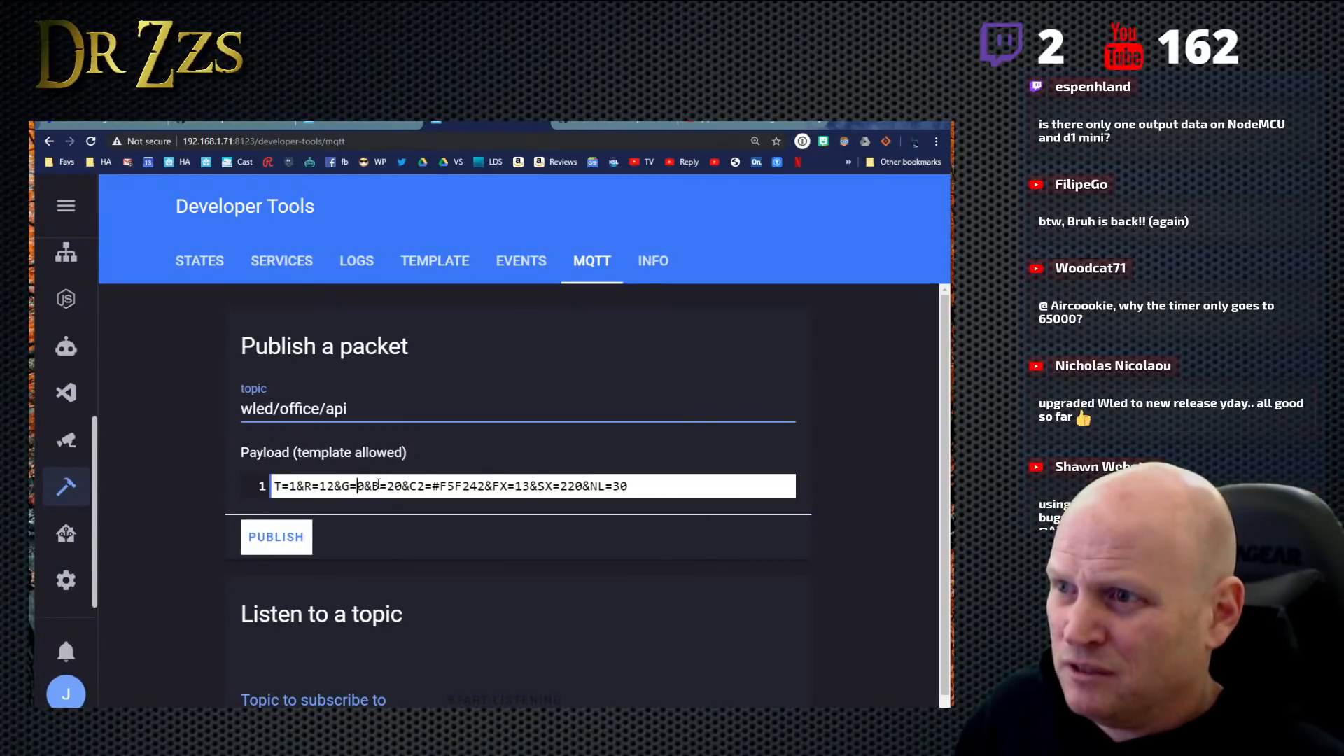
type("100&B=")
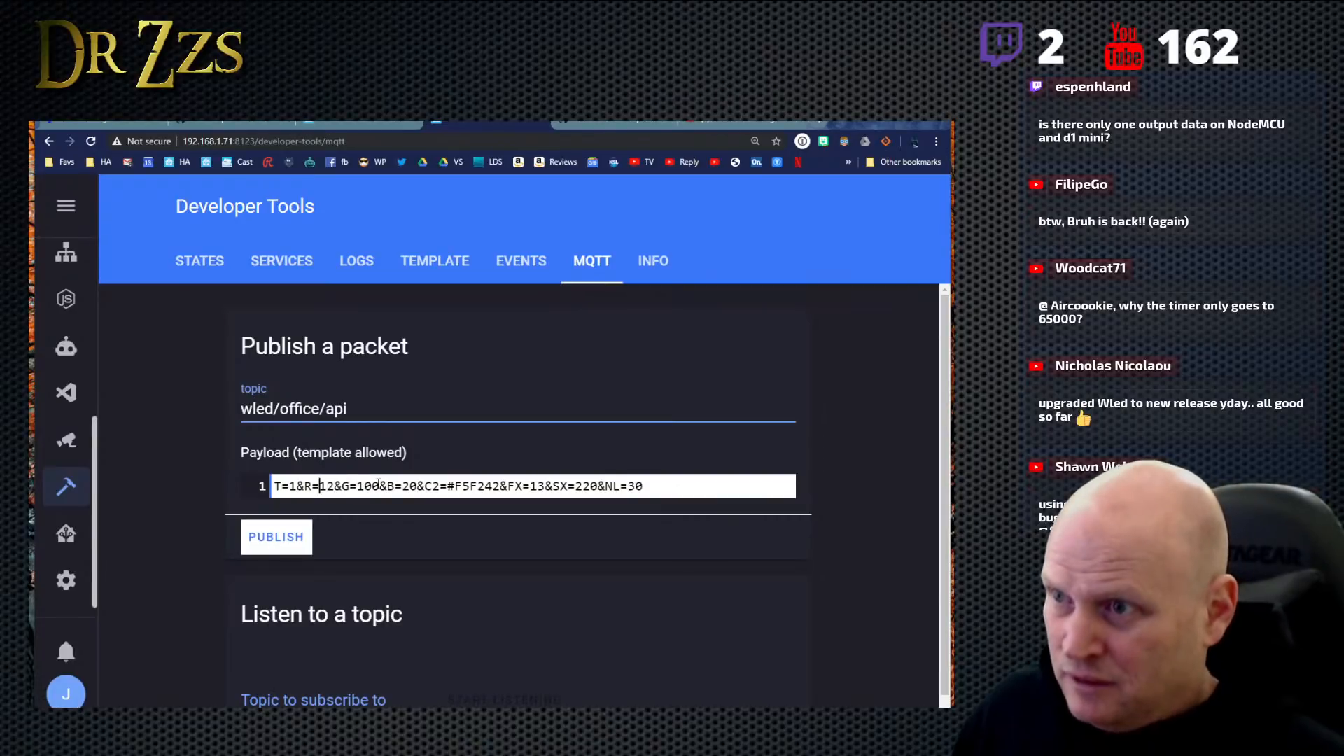
type("2")
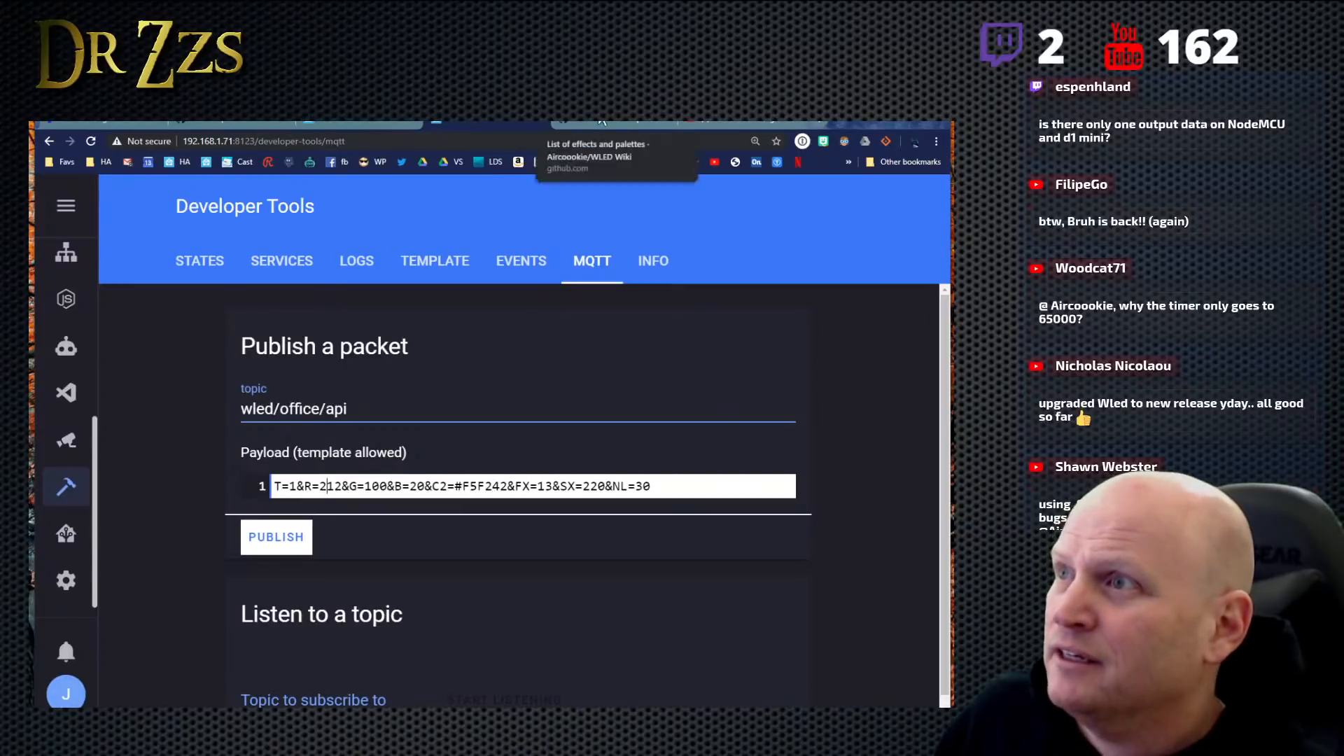
- Check the WLED wiki's effects list and the API macro 1 string in WLED's Time & Macros settings
left_click(625, 121)
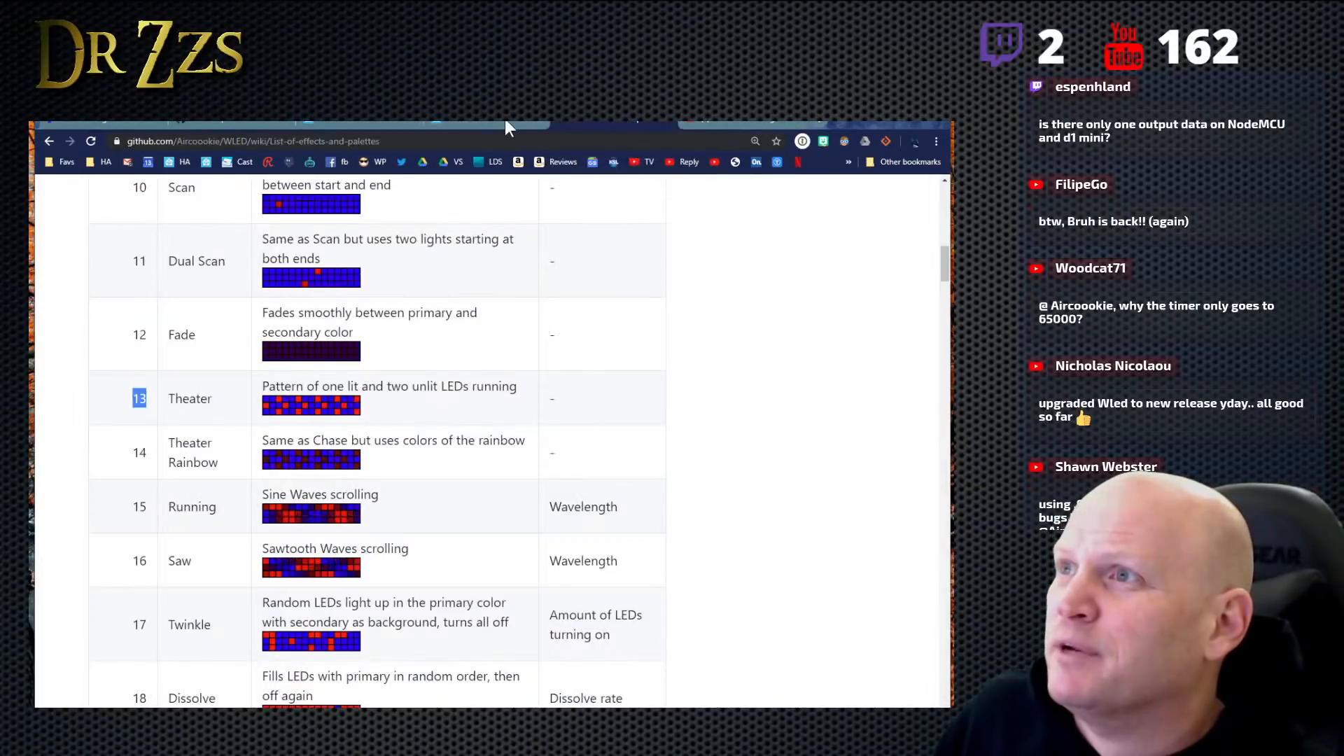
left_click(505, 122)
left_click(365, 121)
left_click(218, 123)
left_click(378, 123)
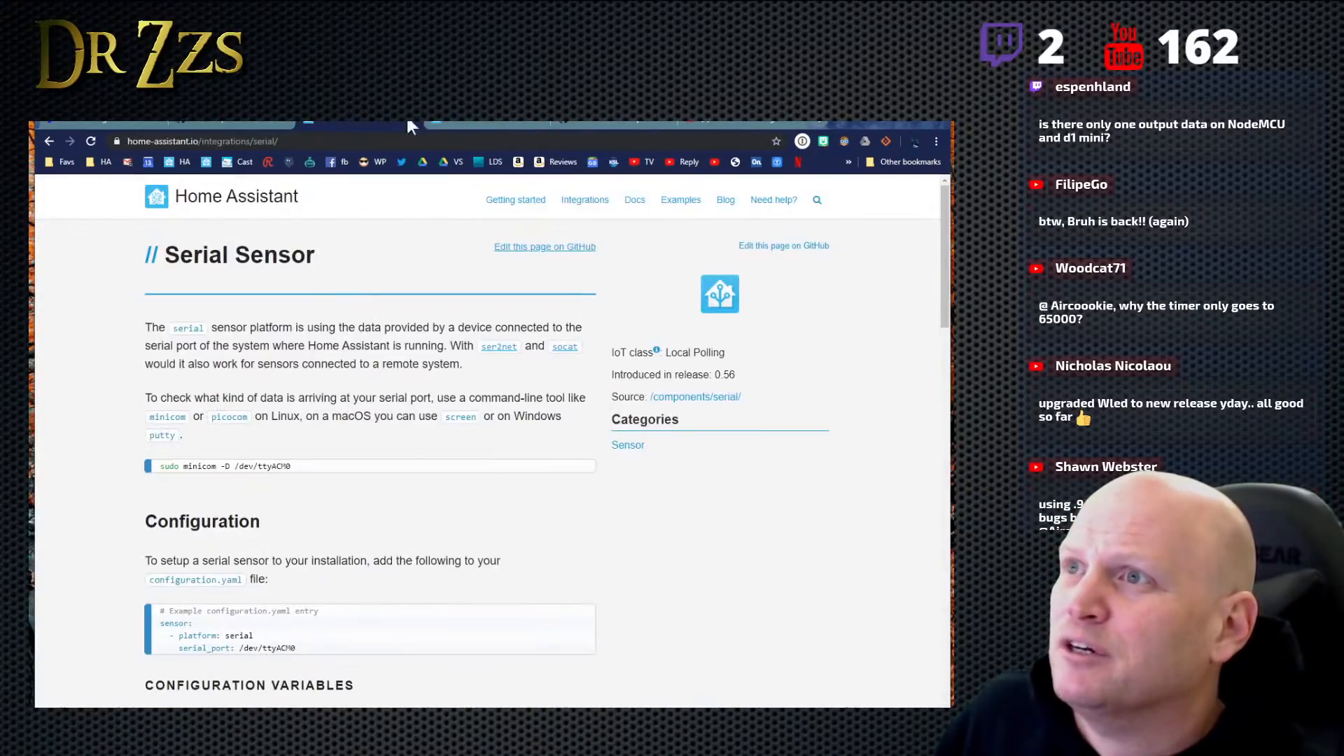
left_click(482, 124)
left_click(78, 124)
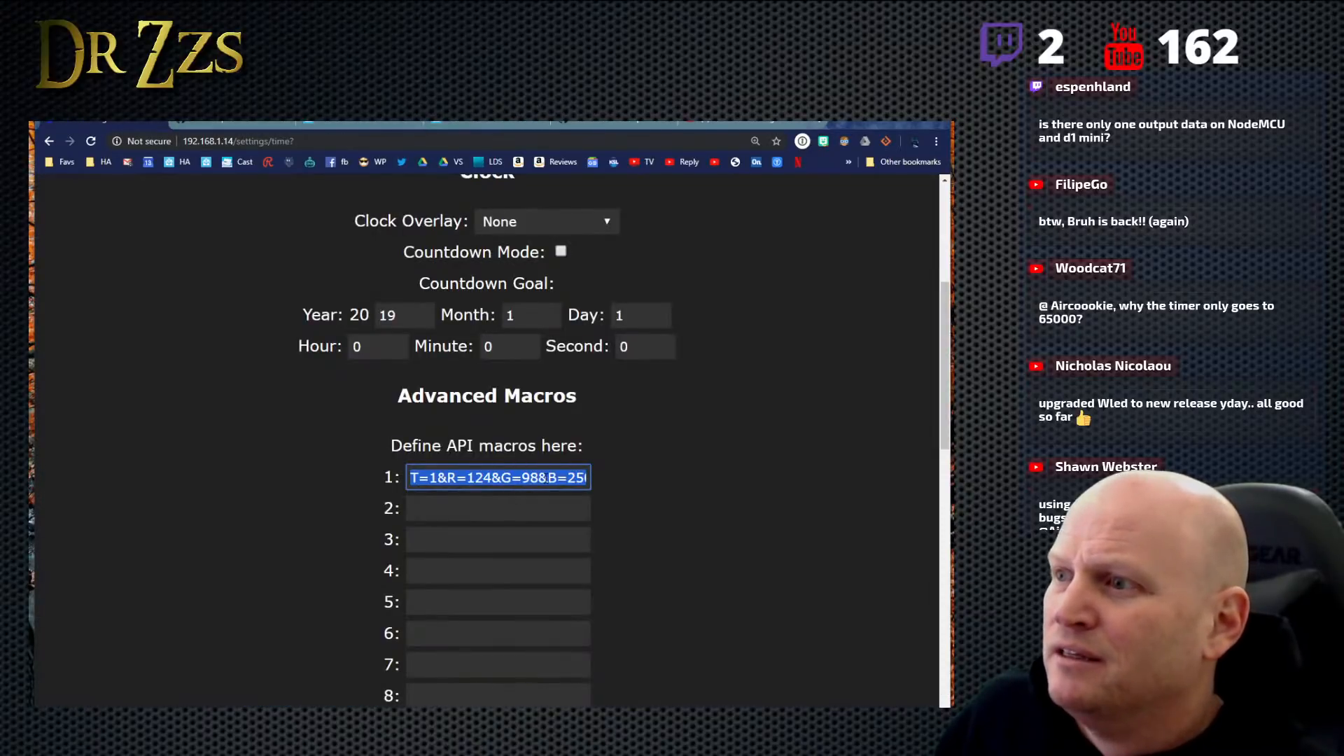
left_click(548, 478)
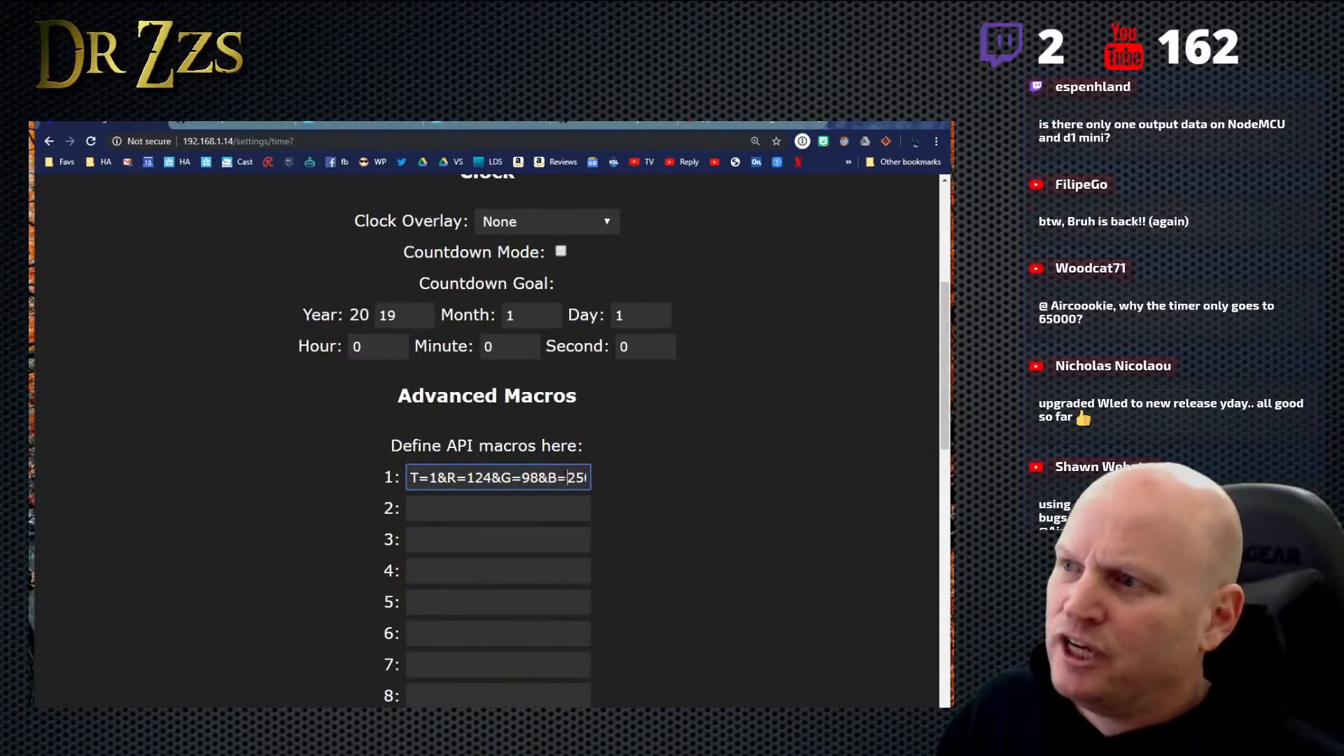
- Publish the edited color payload to wled/office/api from Home Assistant's MQTT tool and highlight the whole payload string
left_click(470, 121)
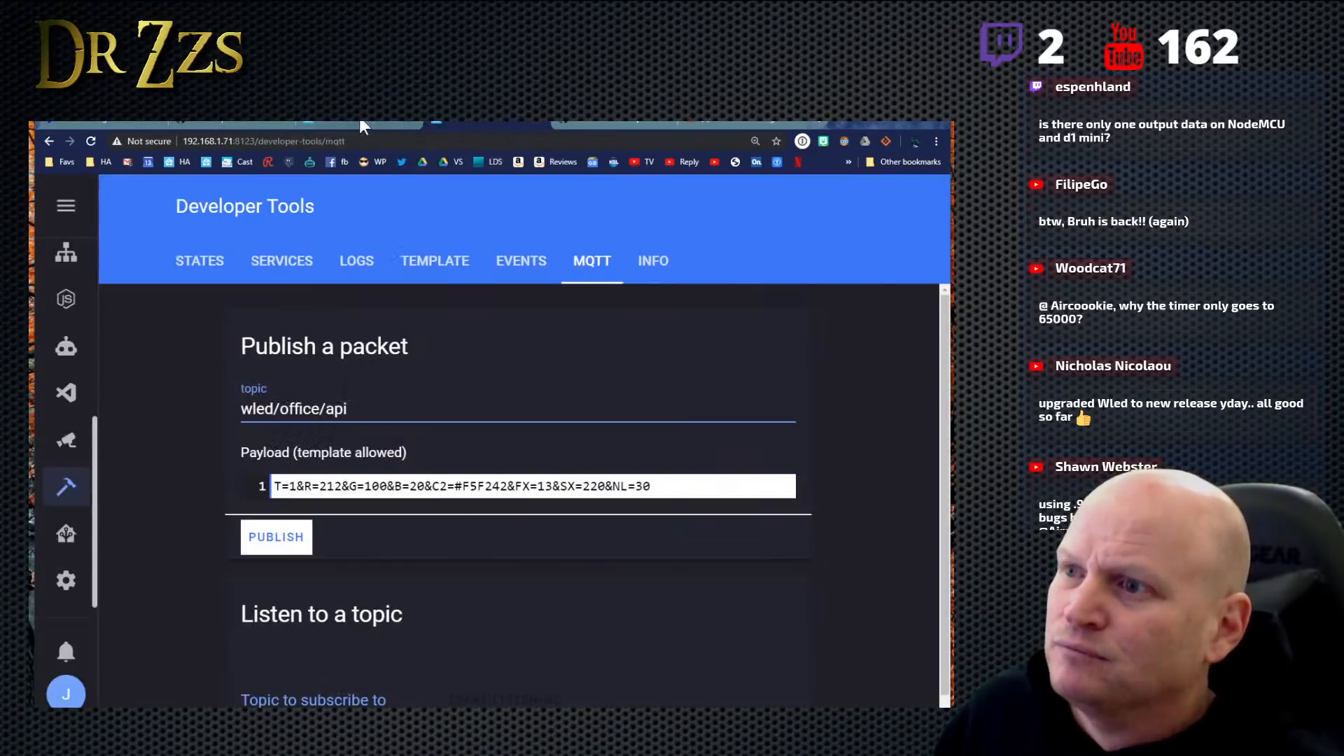
left_click(284, 543)
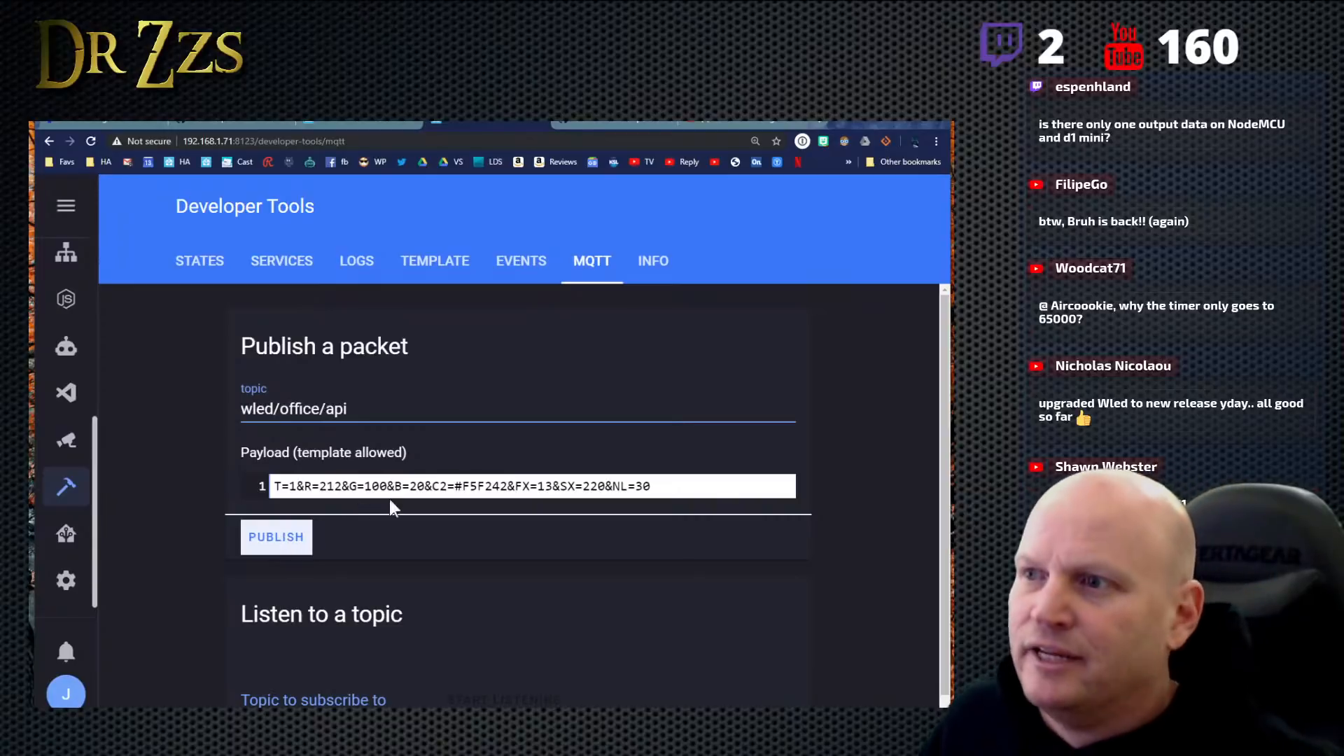
left_click_drag(651, 486, 269, 481)
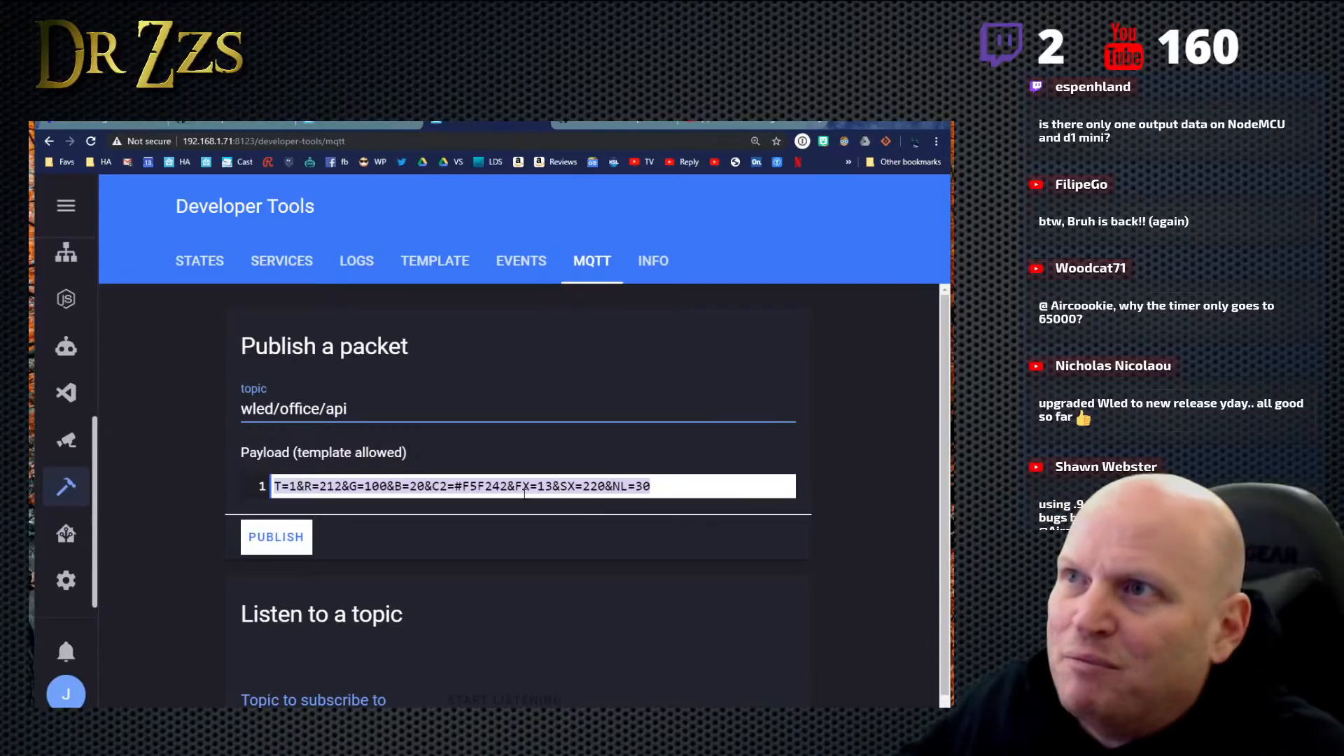
- Leave WLED's Time & Macros settings and return to the office lights' main control page
left_click(607, 123)
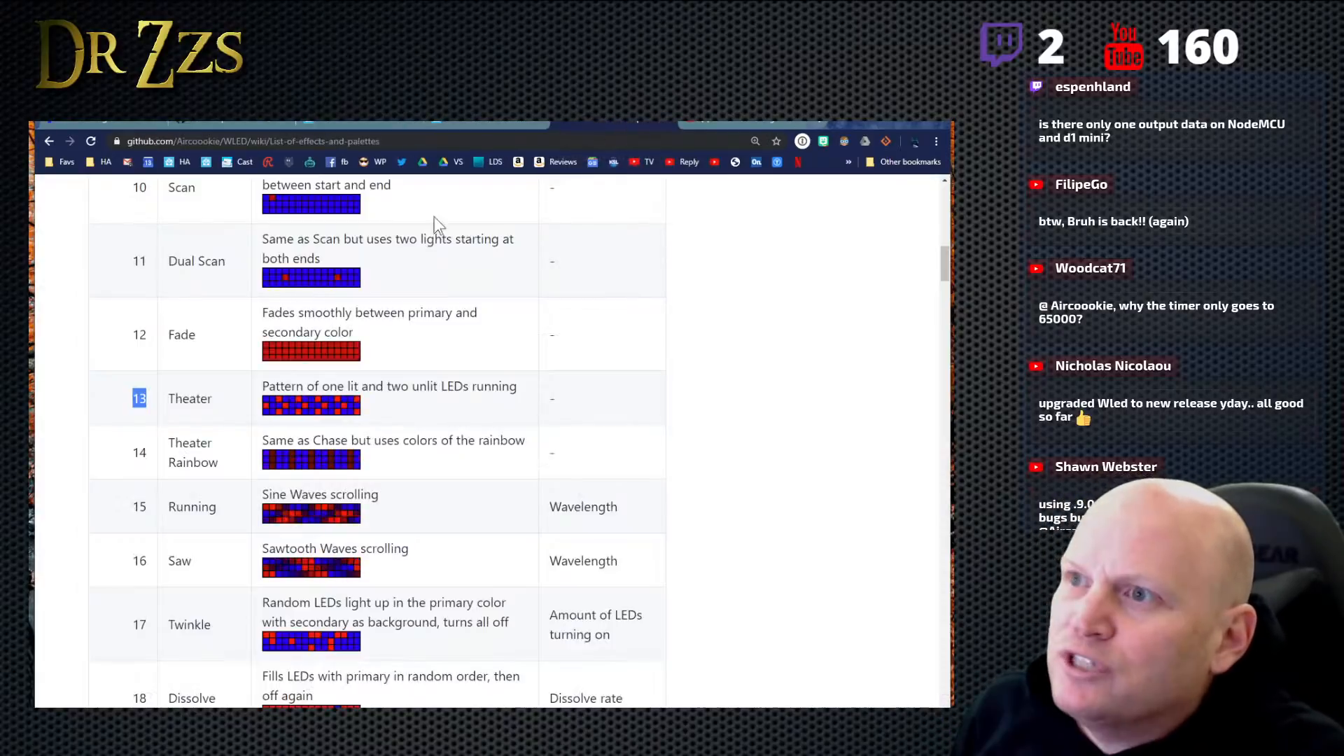
left_click(349, 124)
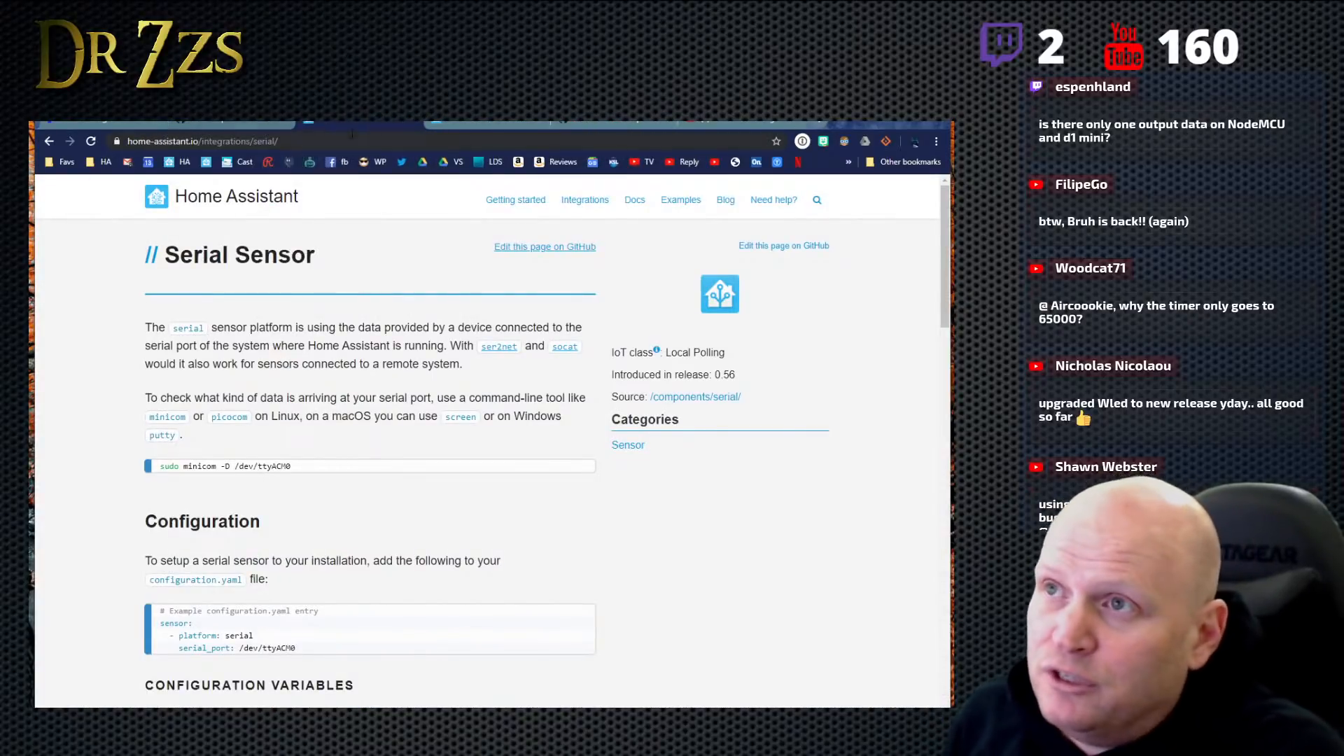
left_click(212, 122)
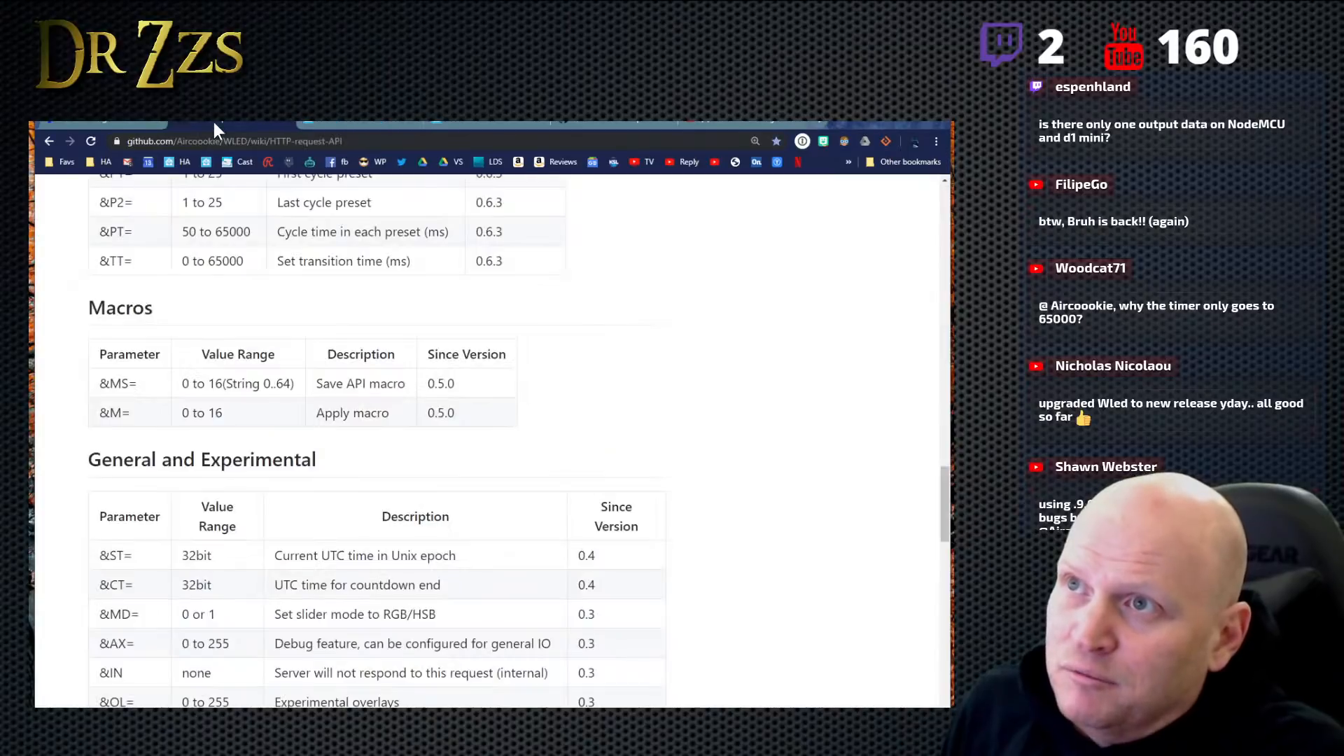
left_click(99, 124)
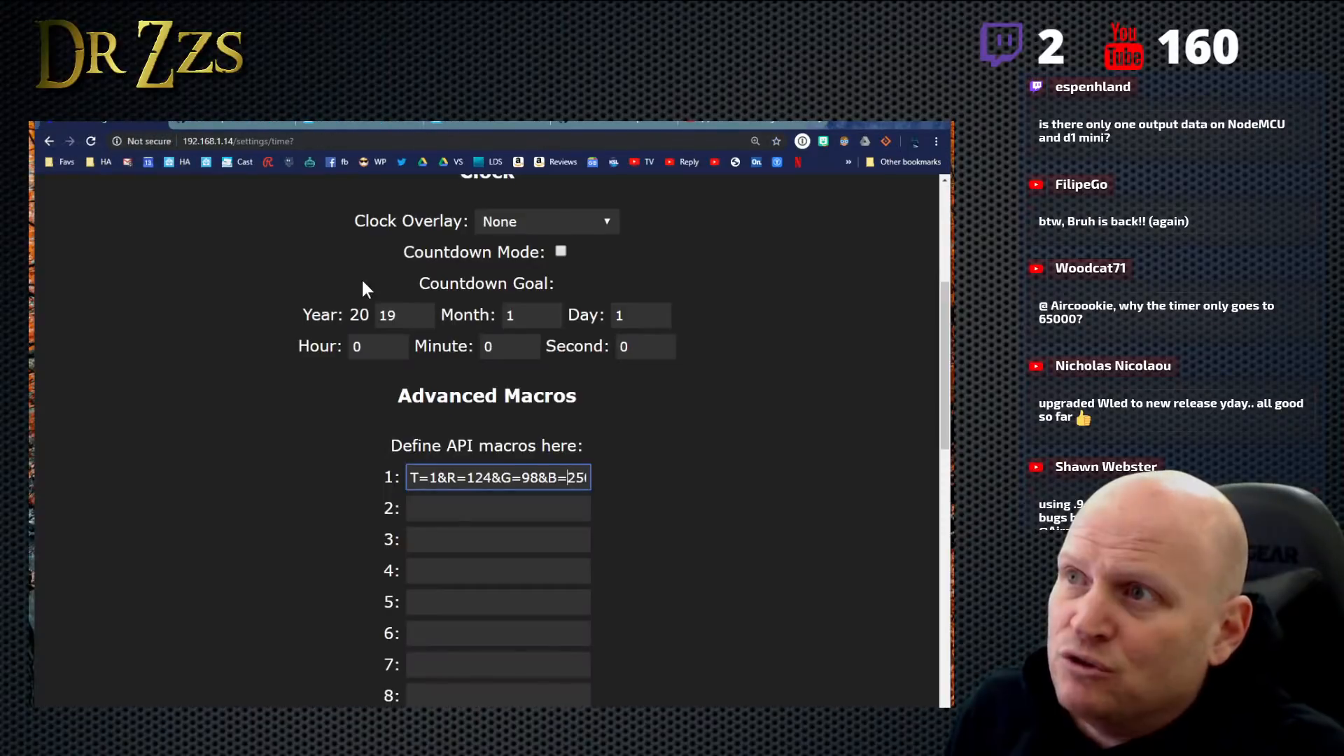
scroll(361, 277, "up", 5)
left_click(440, 215)
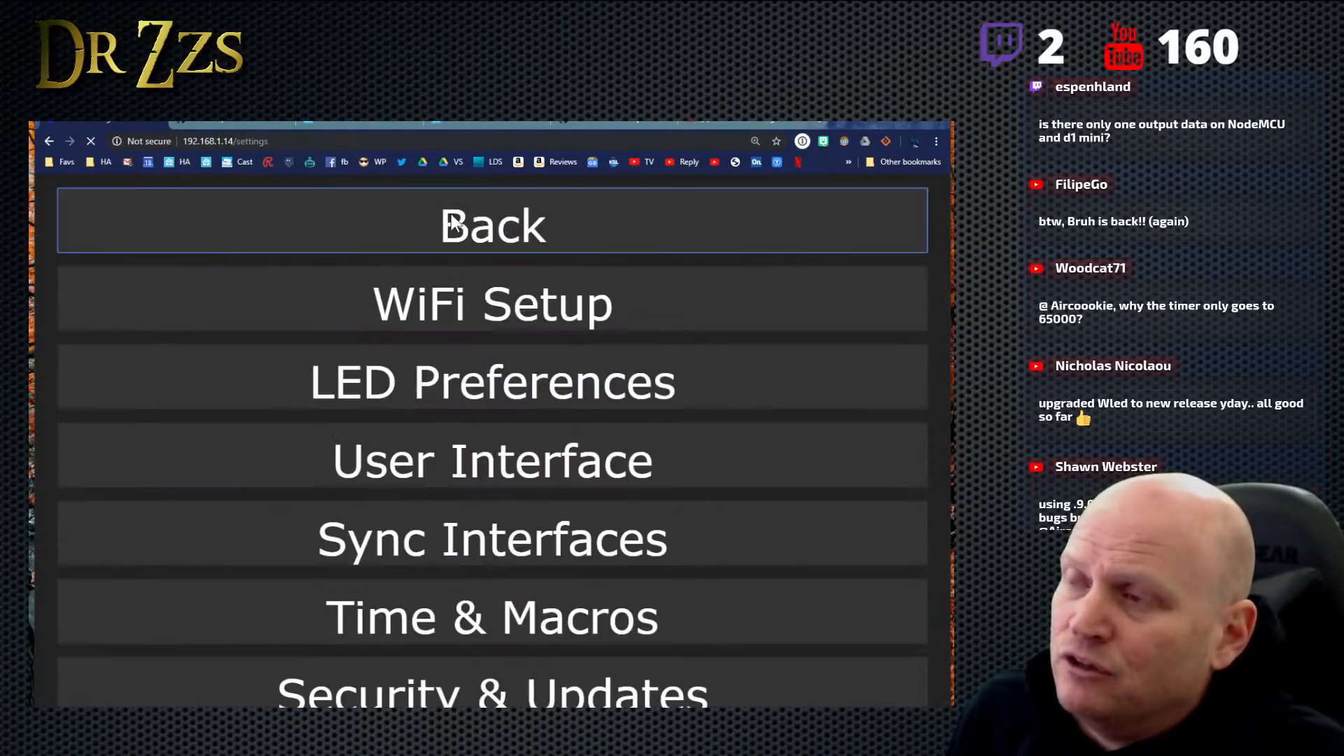
left_click(439, 212)
- Examine the presets, cycle settings and FX Mode list on WLED's main control page
scroll(591, 521, "down", 6)
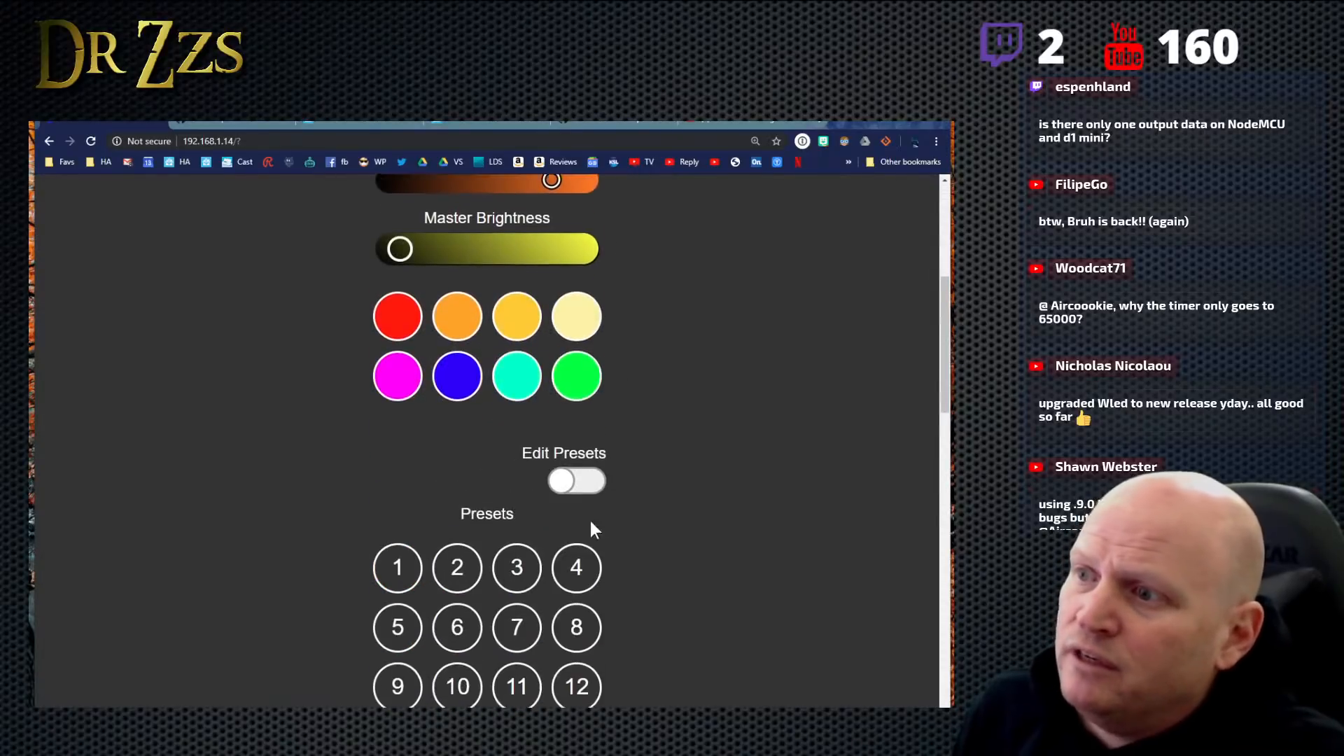
scroll(488, 237, "down", 5)
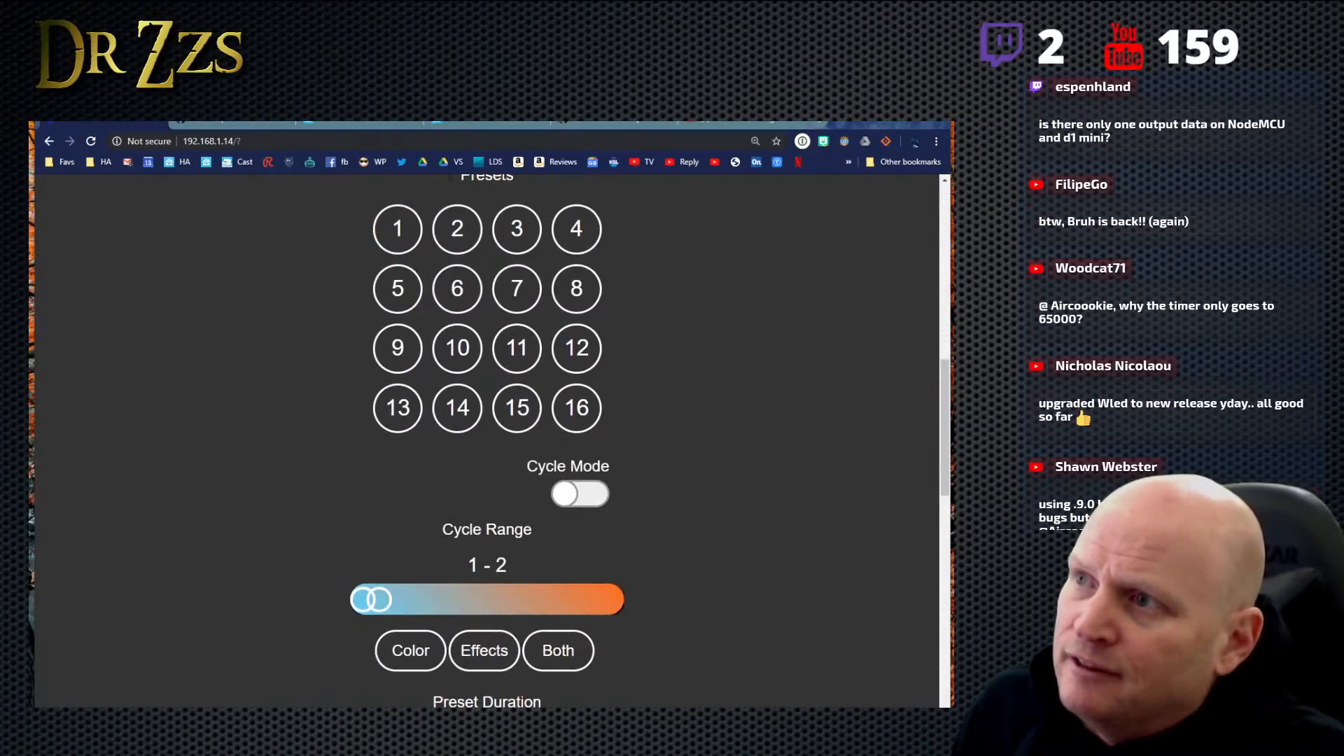
scroll(489, 236, "down", 4)
scroll(509, 262, "down", 5)
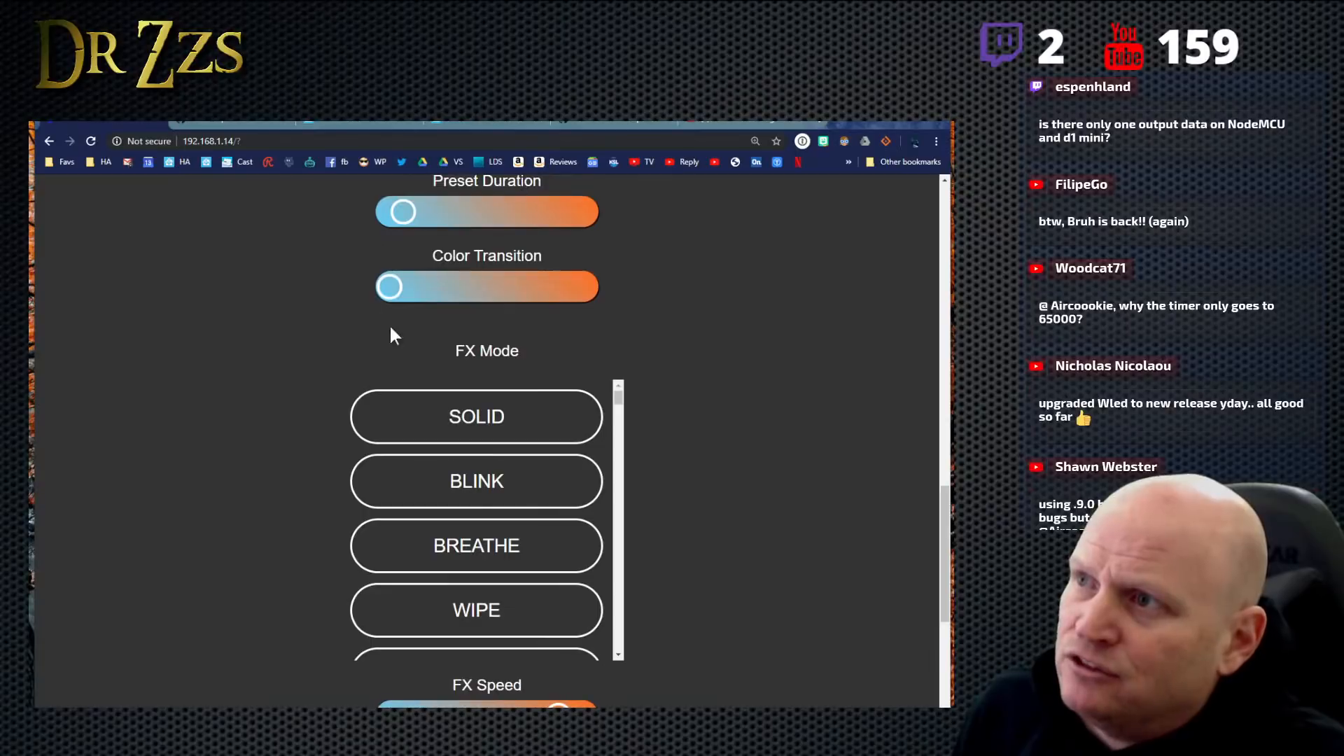
scroll(540, 510, "down", 14)
scroll(644, 570, "down", 1)
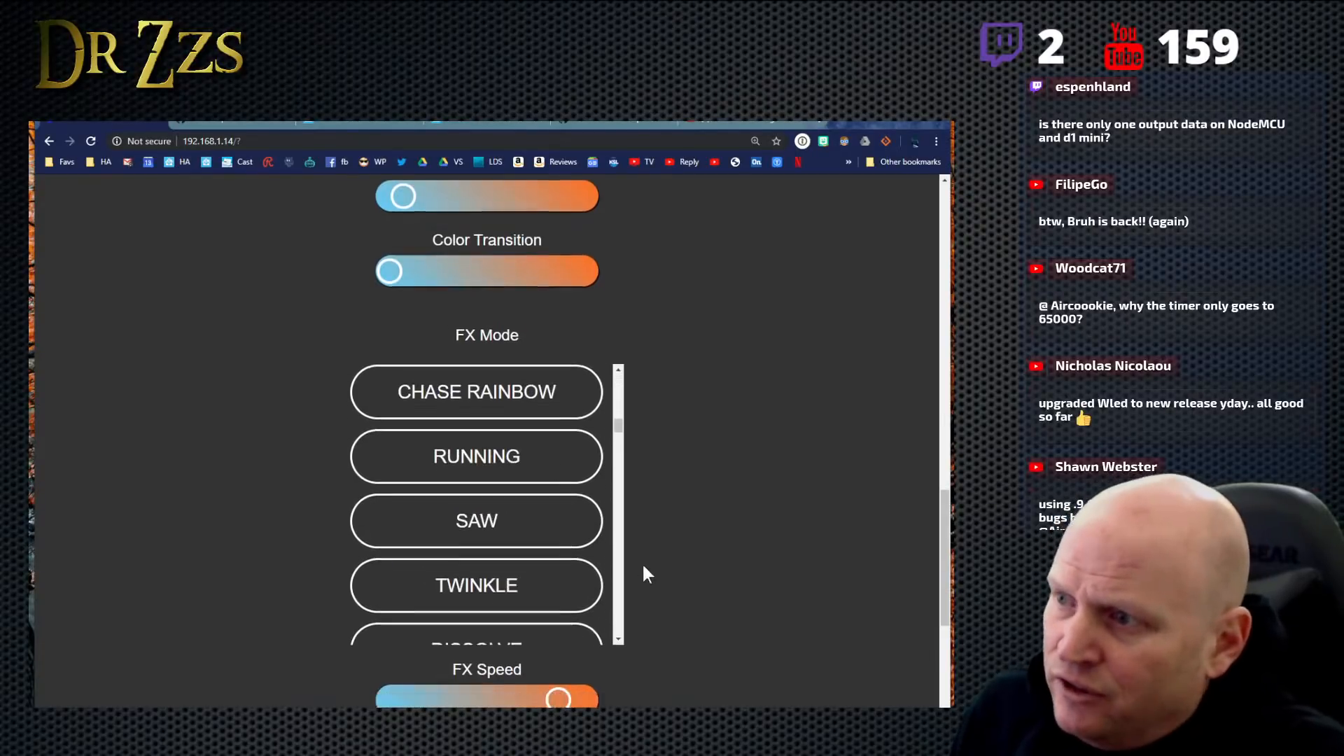
scroll(644, 567, "down", 11)
scroll(666, 601, "up", 4)
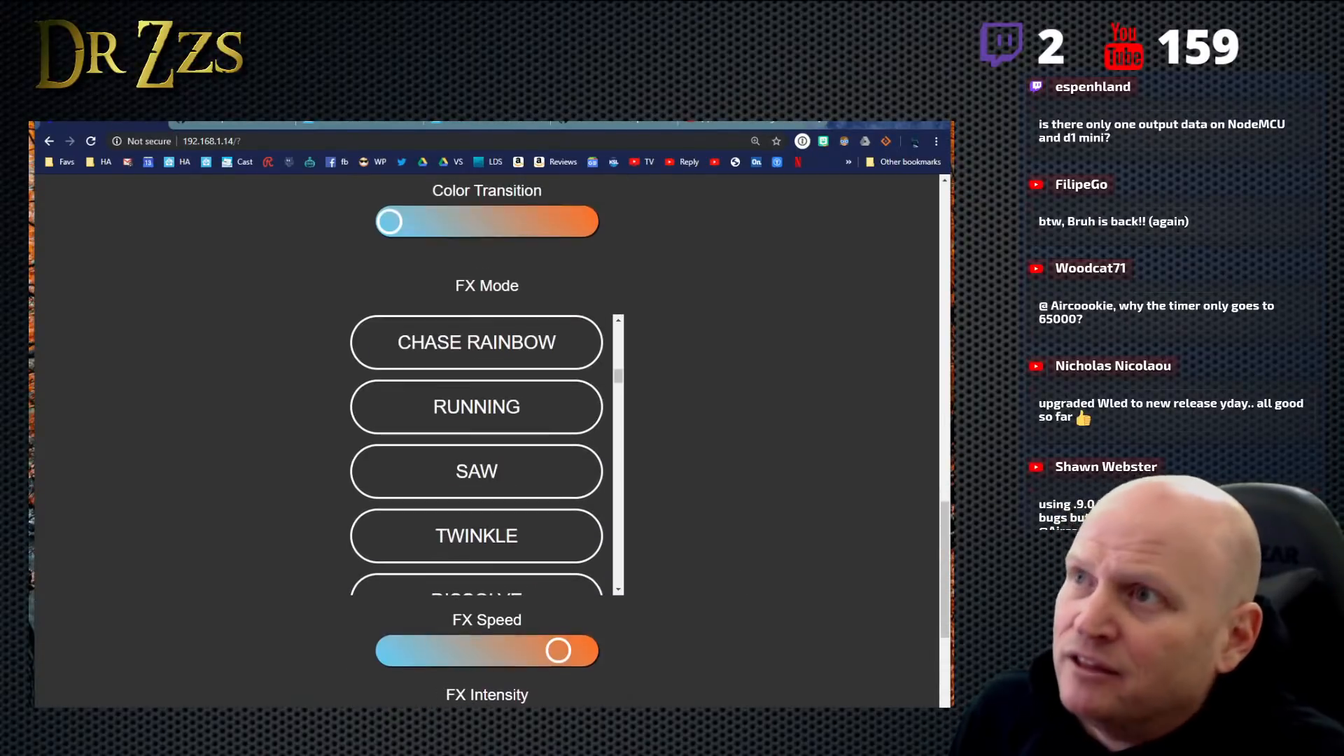
- Look through the parameter tables on WLED's HTTP request API wiki page and return to Home Assistant's MQTT tool
left_click(247, 115)
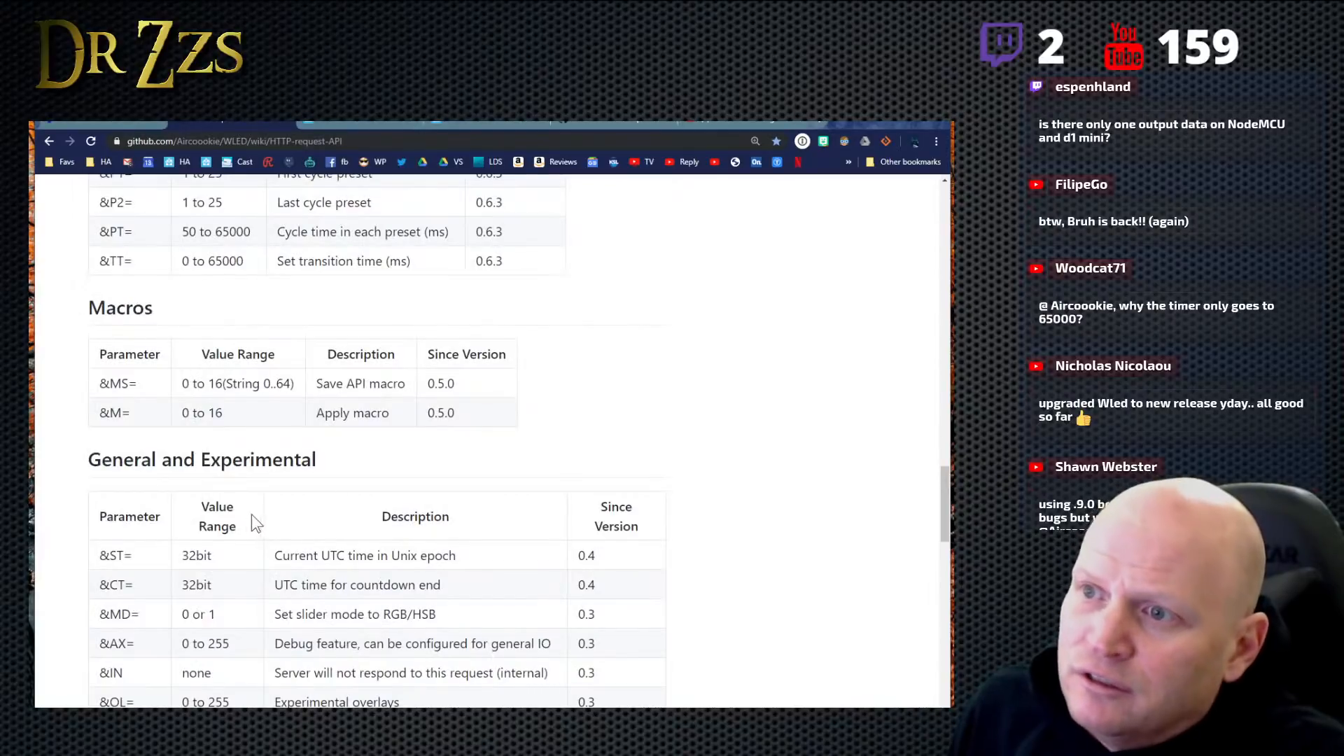
scroll(252, 516, "down", 5)
scroll(249, 532, "up", 12)
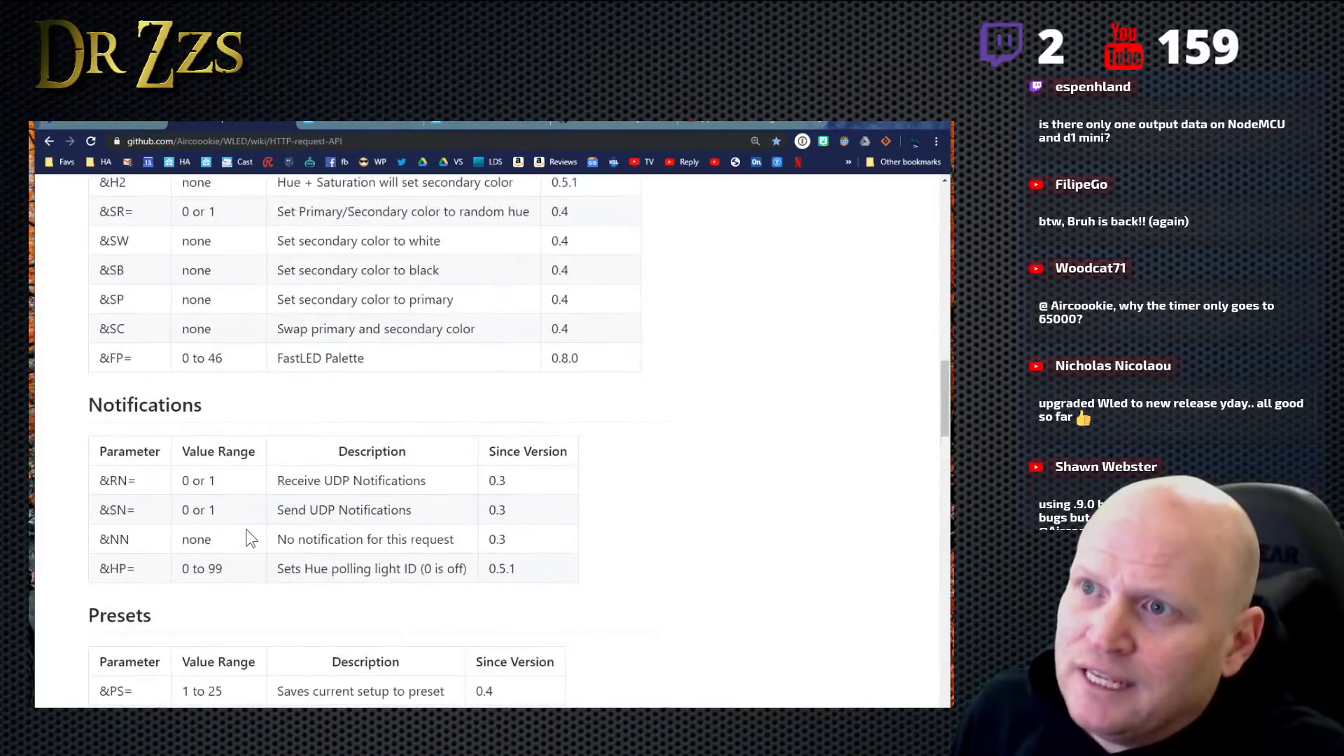
scroll(251, 539, "up", 20)
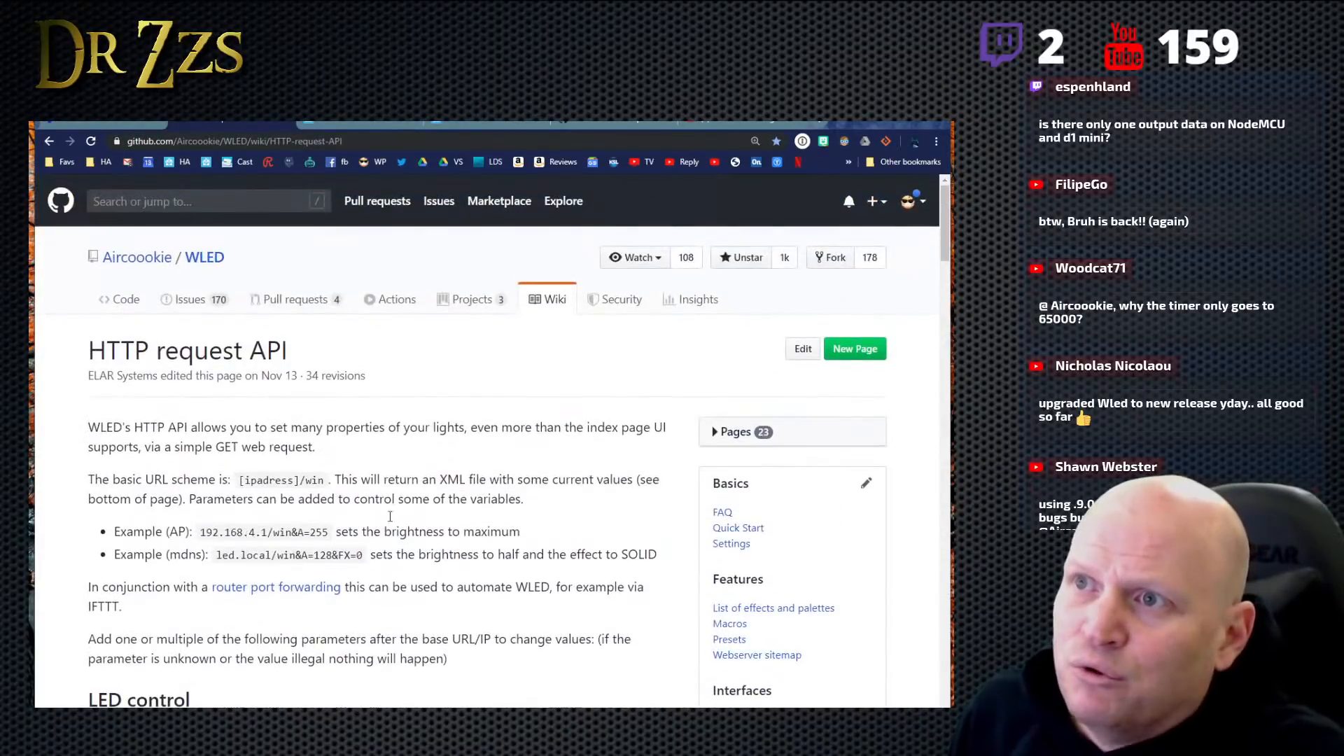
left_click(350, 124)
left_click(476, 131)
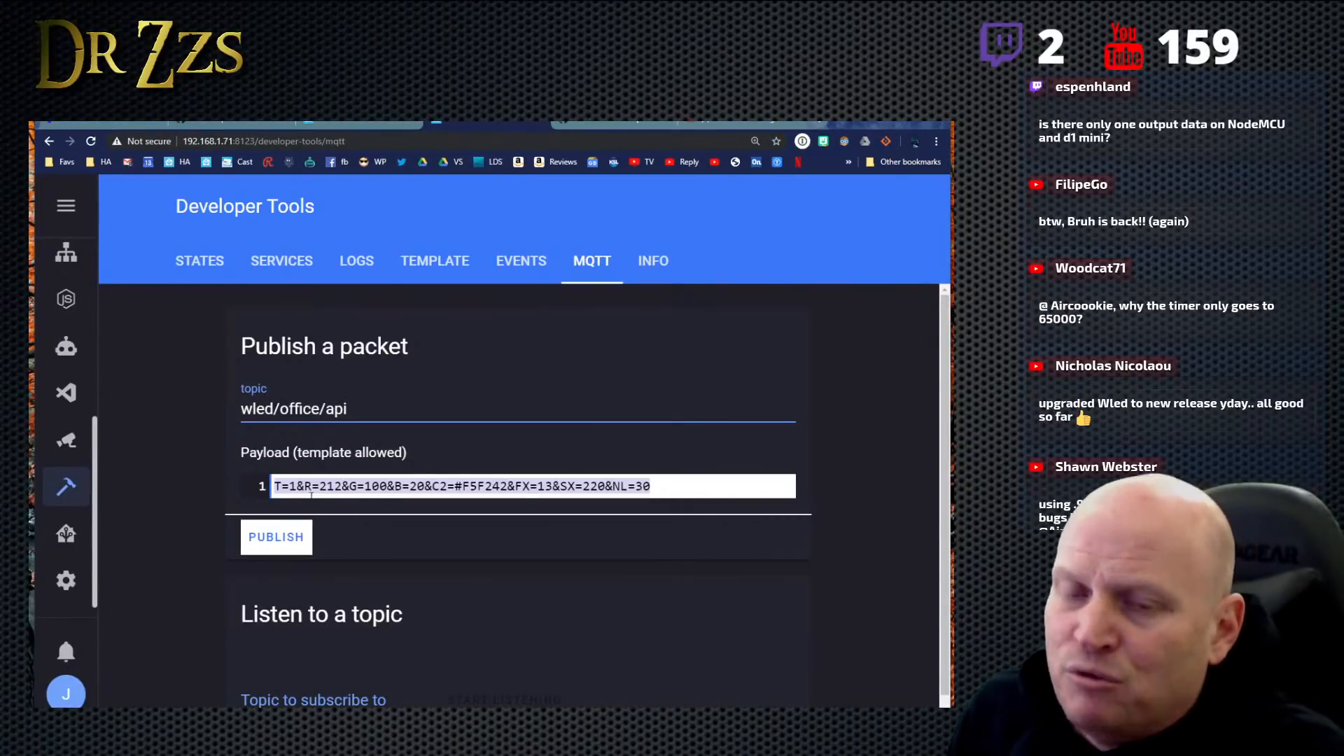
- Highlight the secondary color parameter C2 and the primary R, G and B values in the MQTT payload
left_click(105, 125)
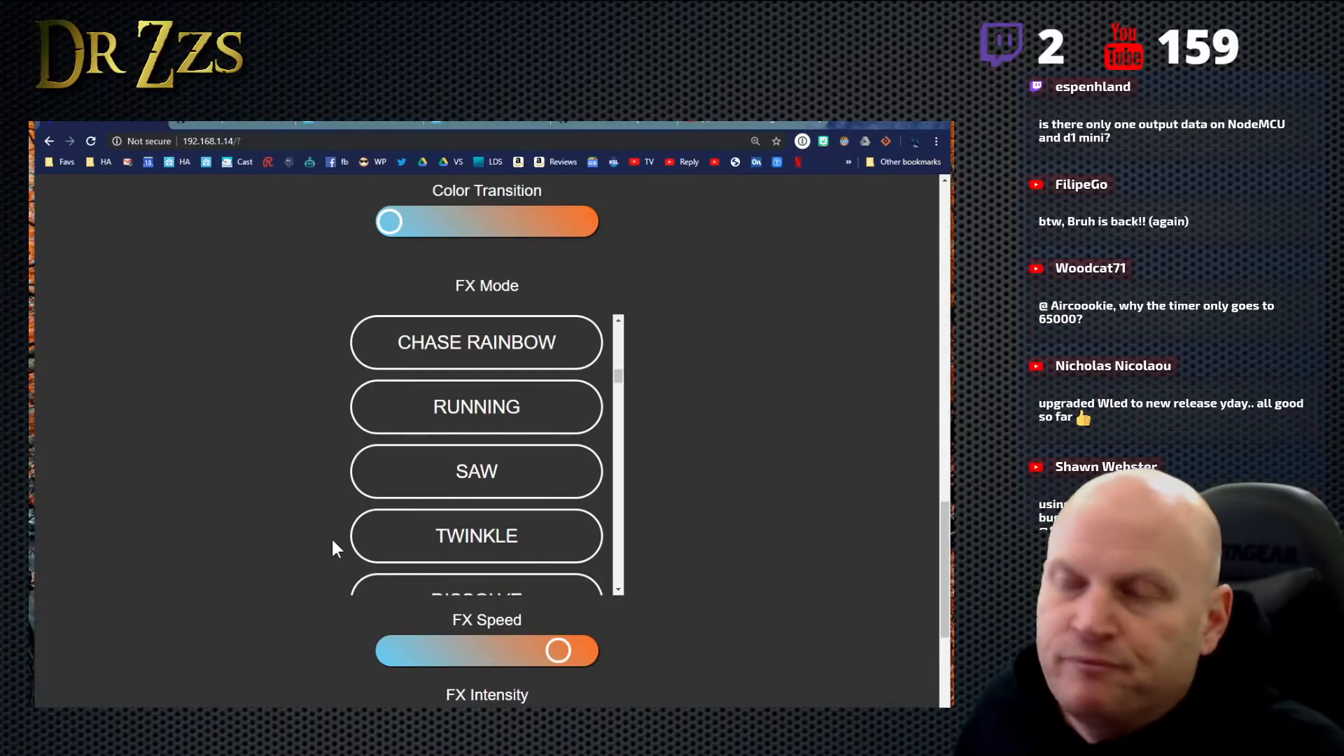
left_click(236, 121)
left_click(371, 124)
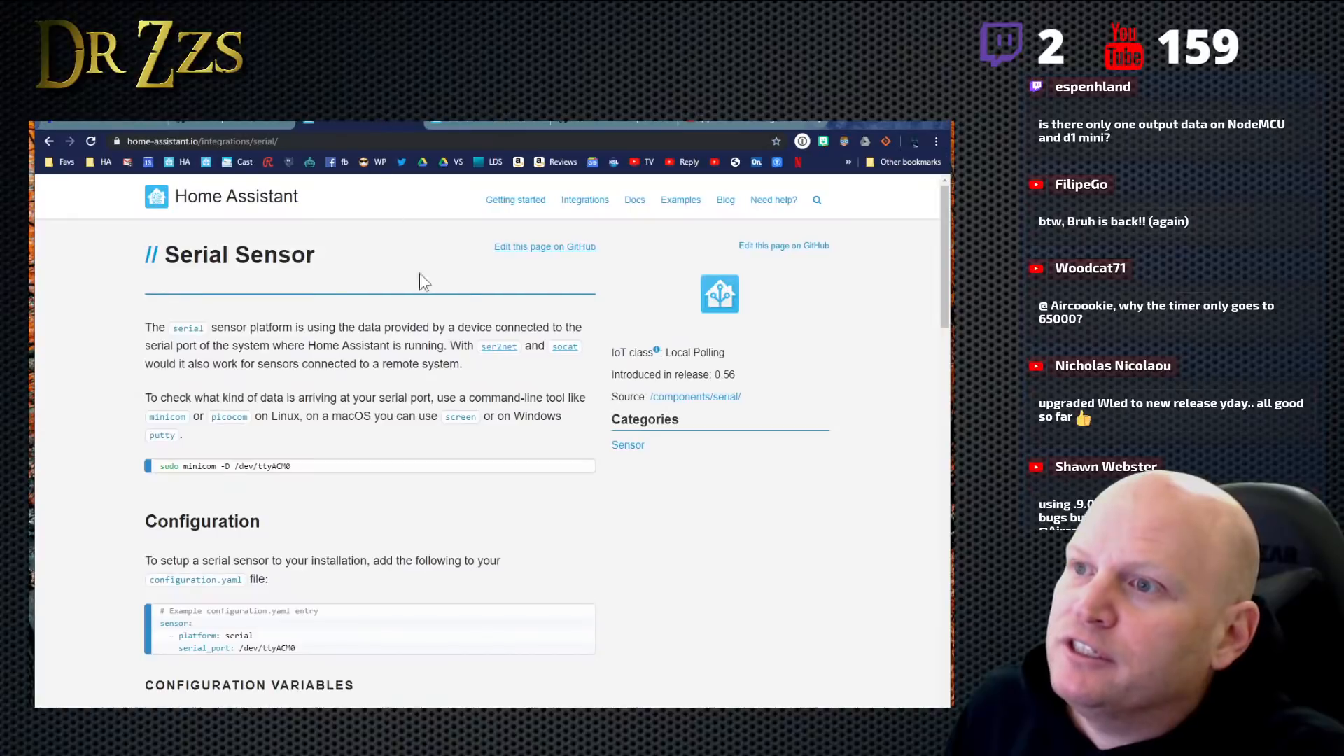
left_click(497, 122)
left_click(490, 493)
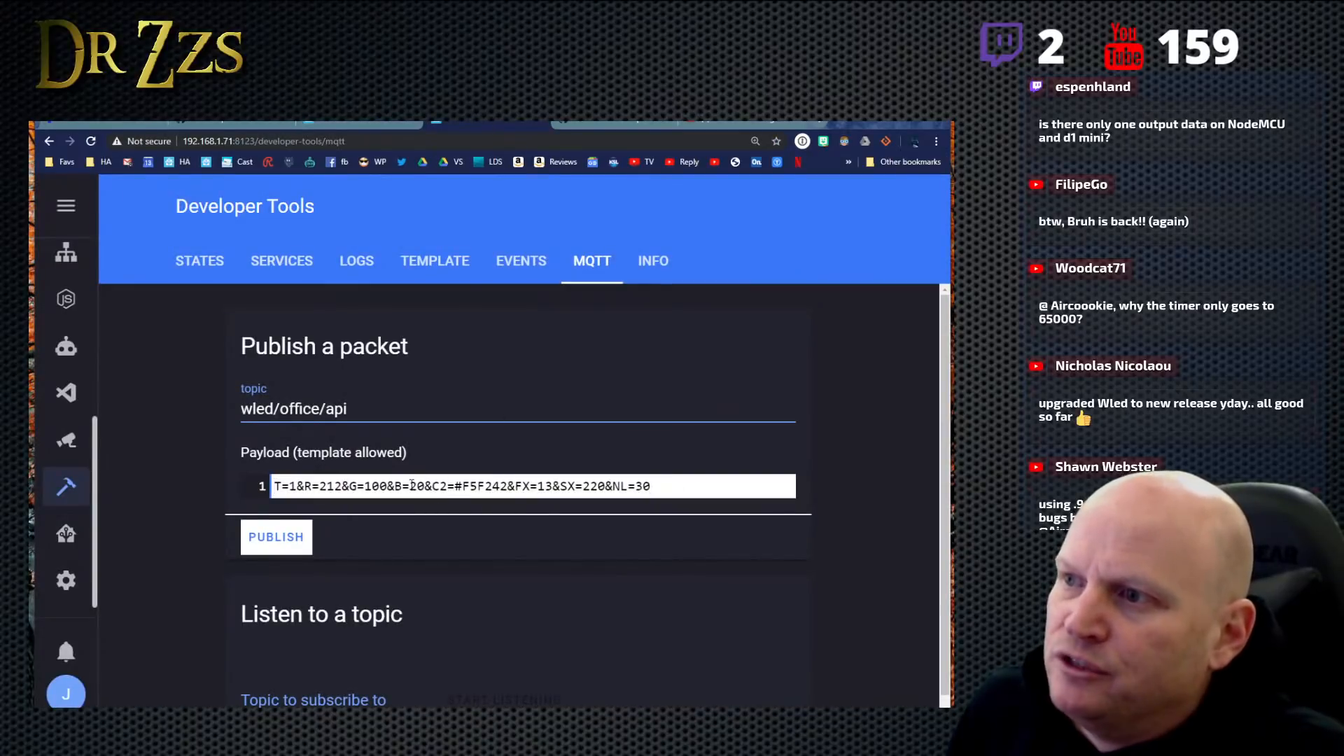
left_click_drag(432, 484, 505, 485)
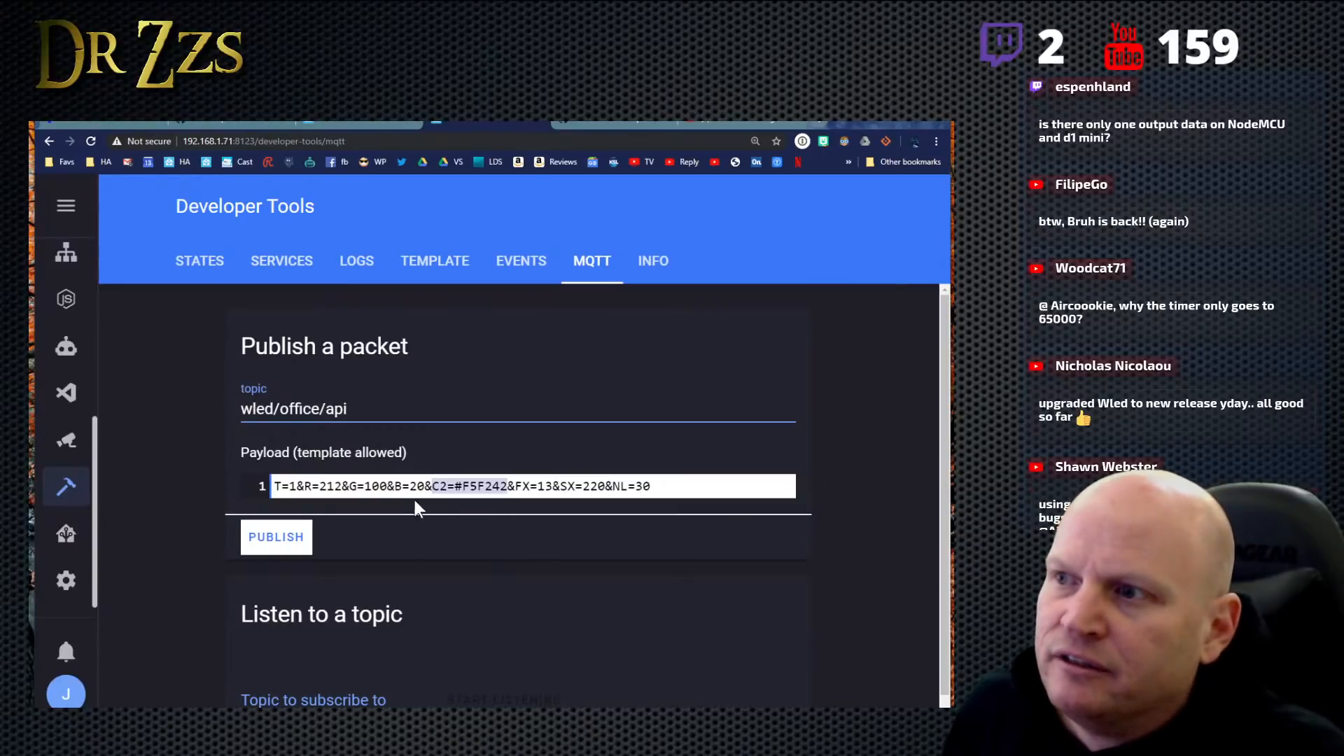
left_click_drag(426, 484, 293, 486)
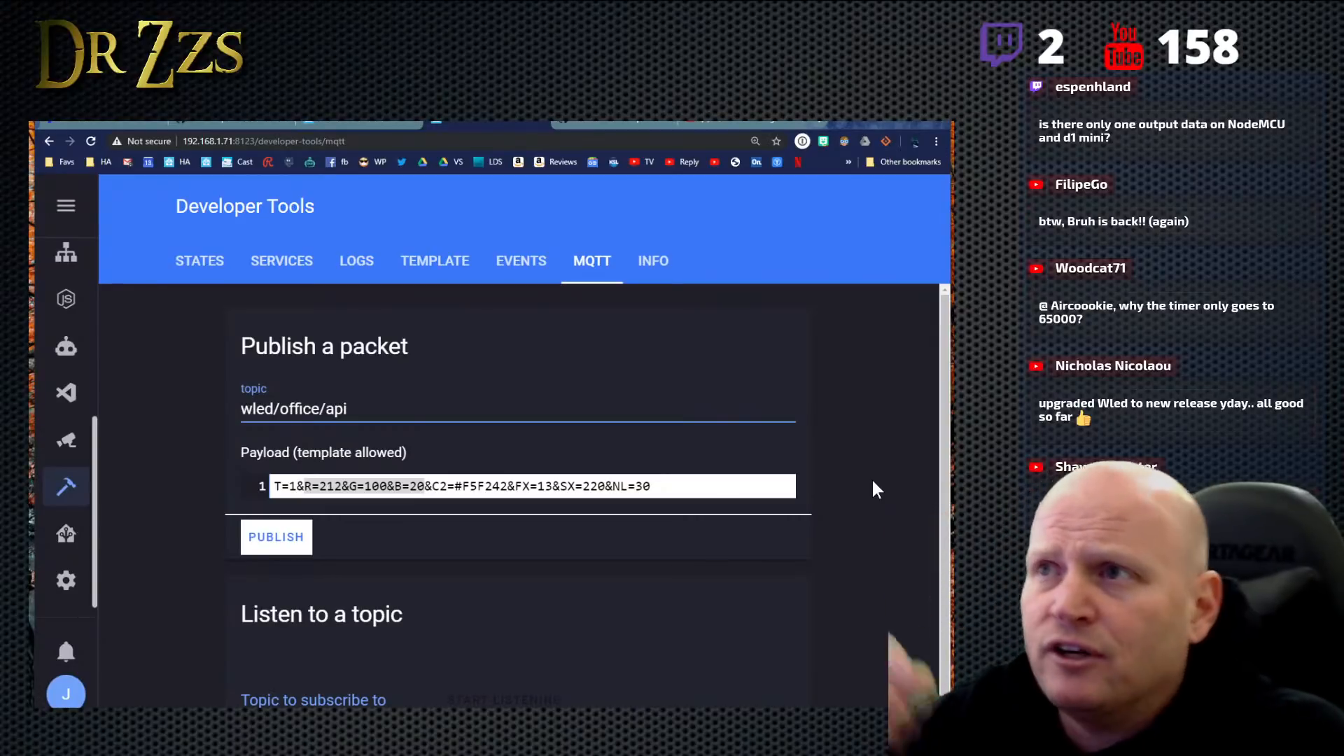
- Read the introduction and LED control parameters on WLED's HTTP request API wiki page
left_click(182, 125)
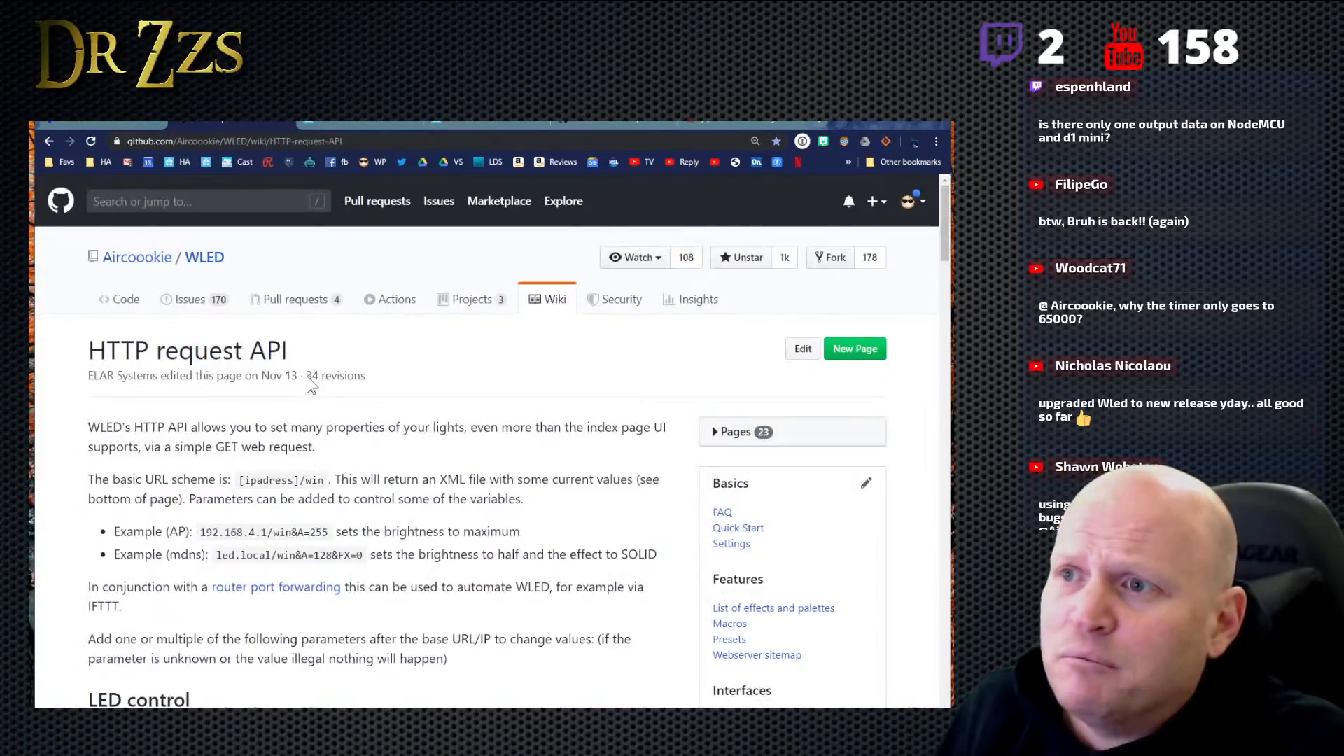
scroll(394, 497, "down", 4)
scroll(301, 402, "up", 3)
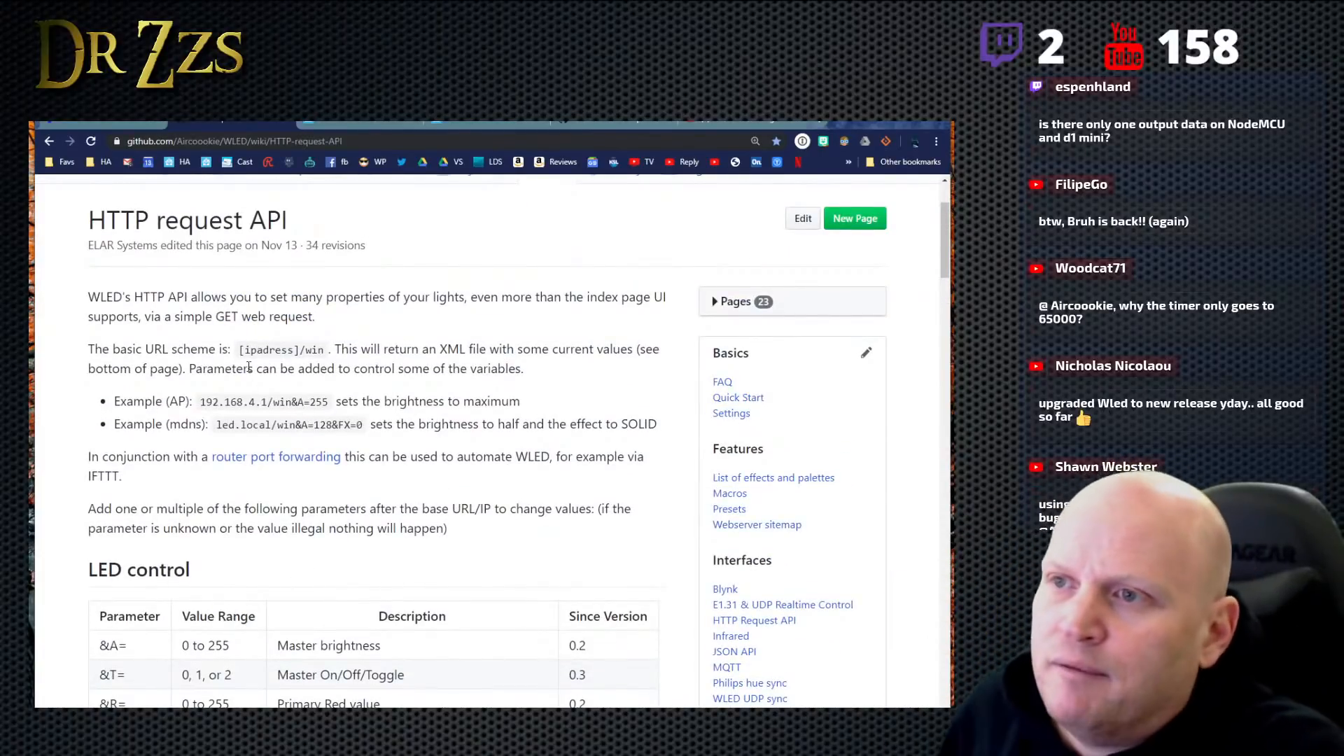
scroll(782, 462, "down", 3)
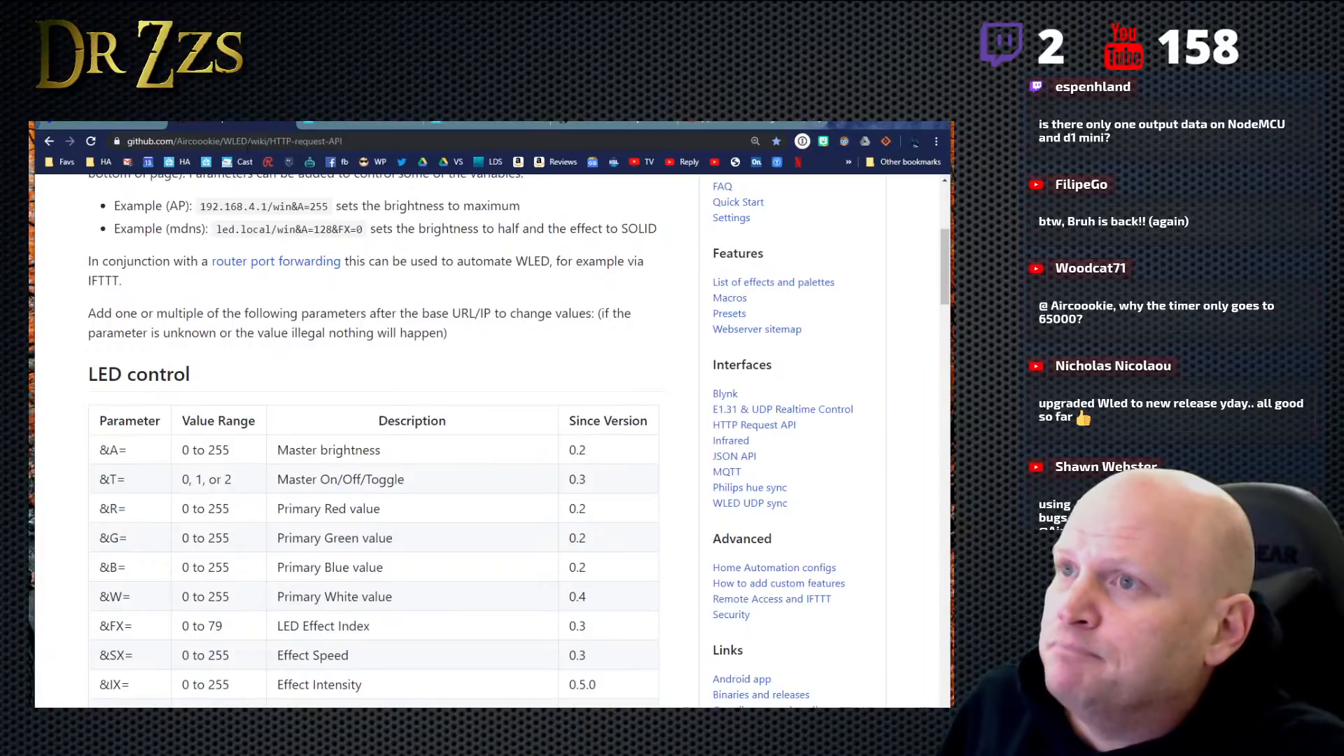
- Return to Home Assistant's MQTT tool and select the full payload string, from T=1 to NL=30
left_click(92, 122)
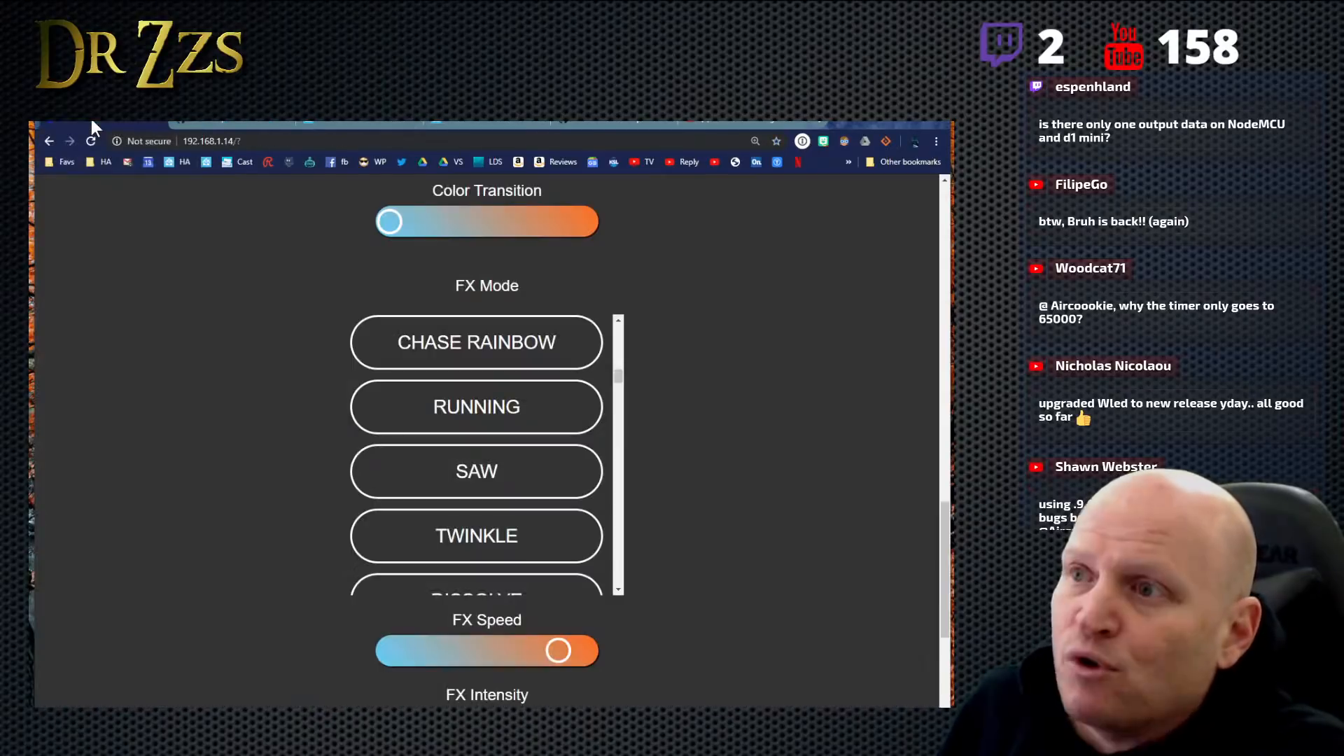
left_click(312, 122)
left_click(494, 121)
left_click(373, 486)
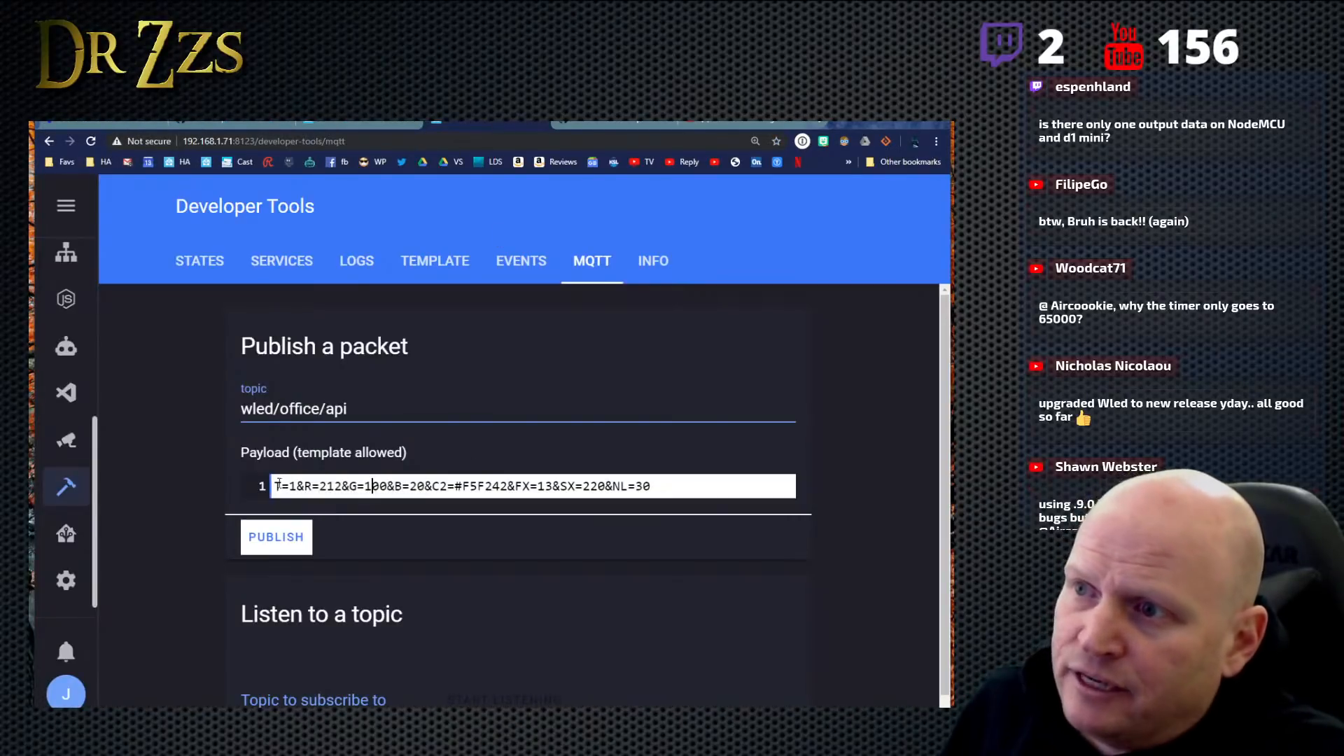
left_click_drag(278, 484, 696, 510)
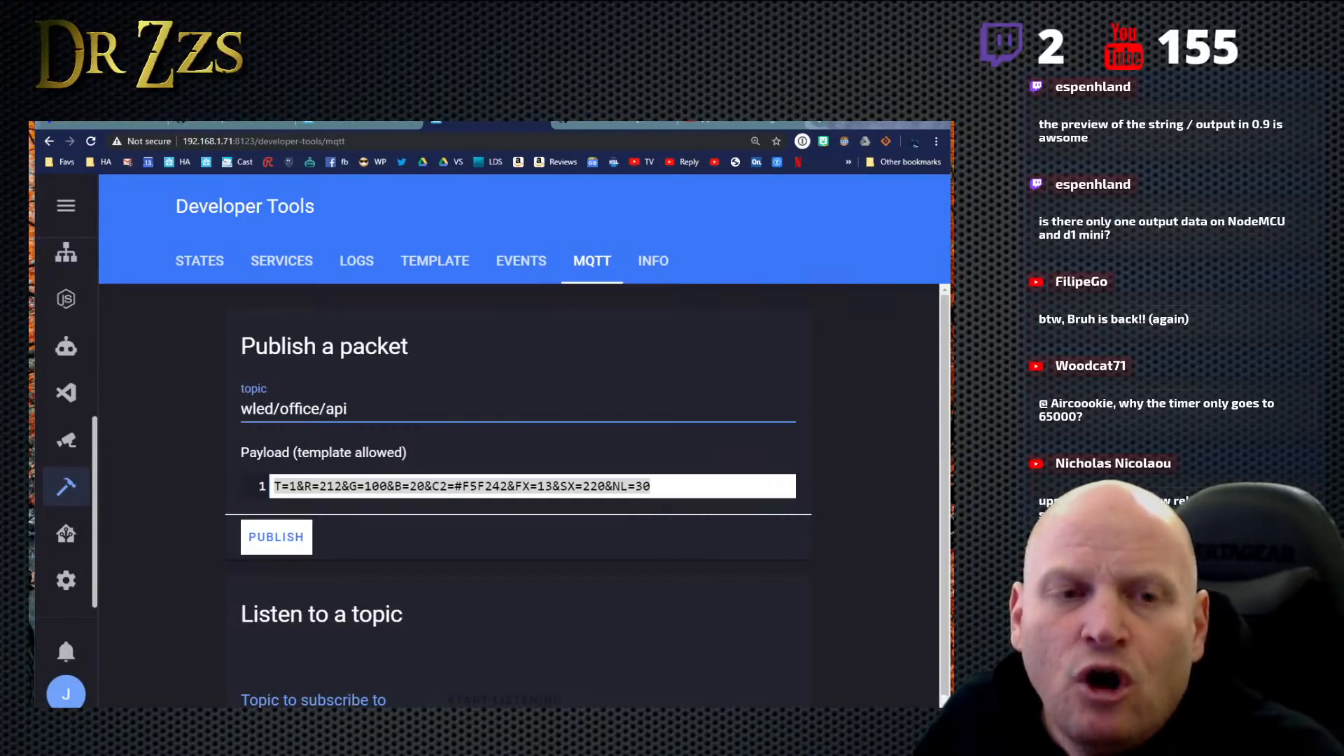
- Open the LED Preferences page in WLED's settings for the office lights
left_click(92, 123)
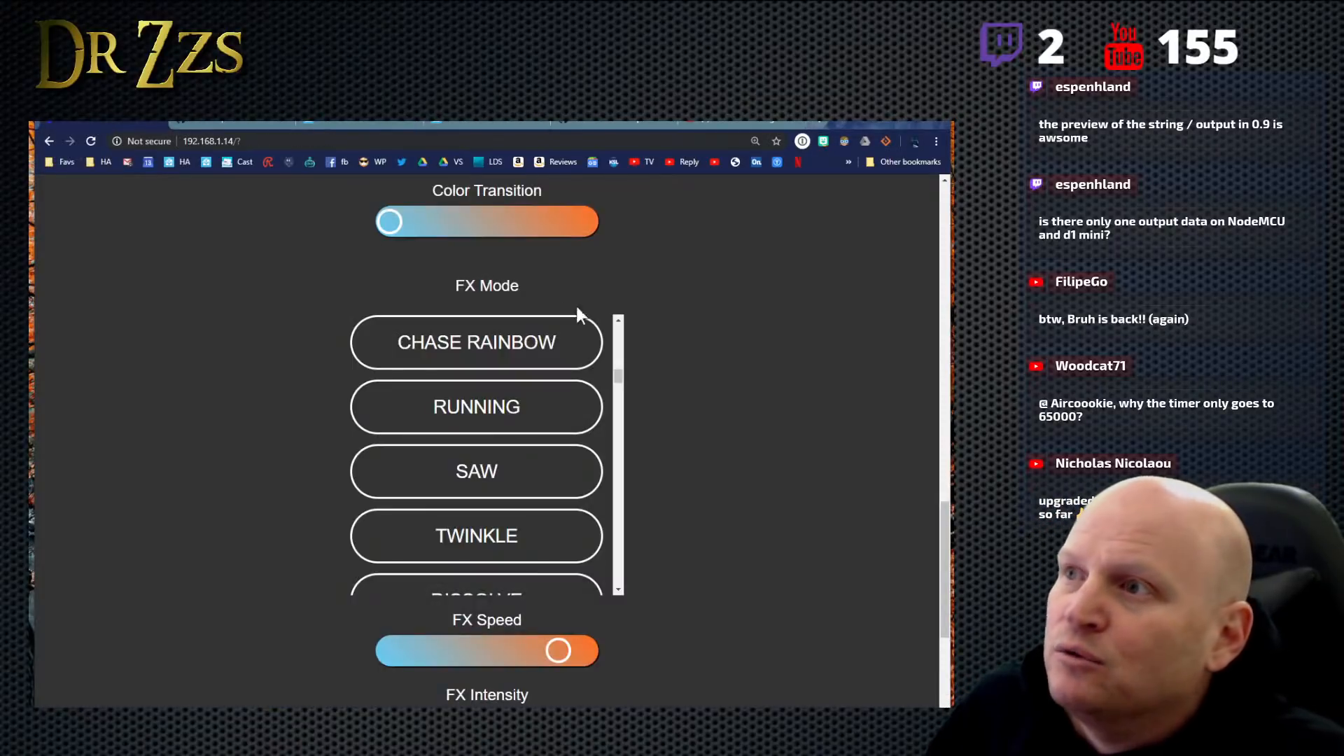
scroll(621, 390, "up", 15)
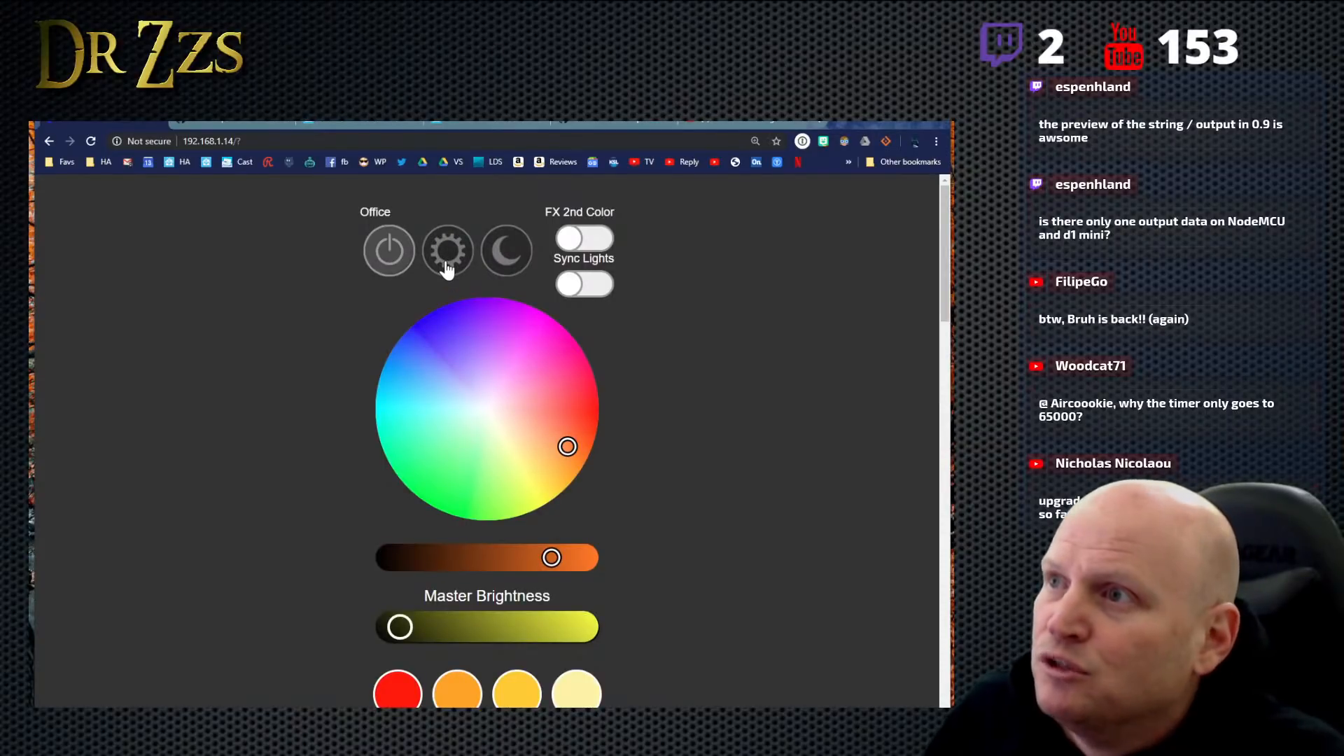
left_click(447, 268)
left_click(473, 397)
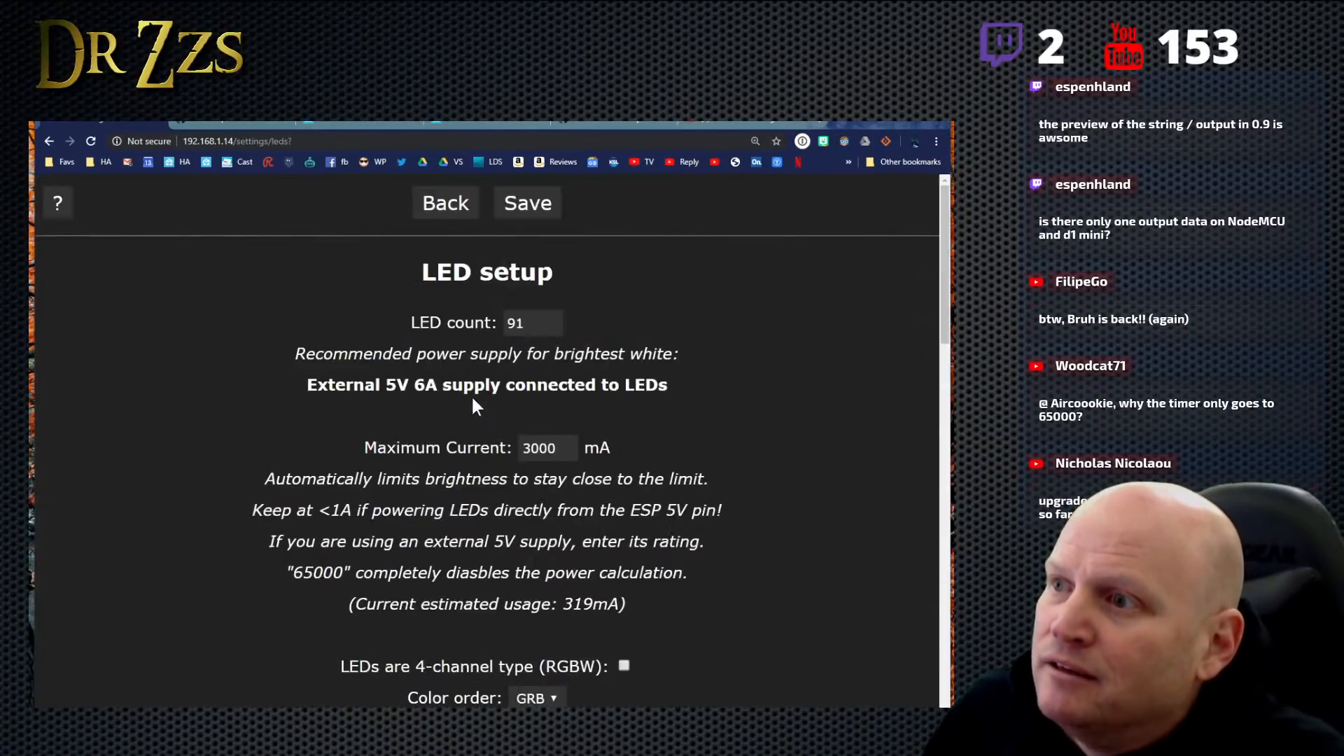
- Review the color order setting on the LED setup page and check its available options
scroll(662, 456, "down", 5)
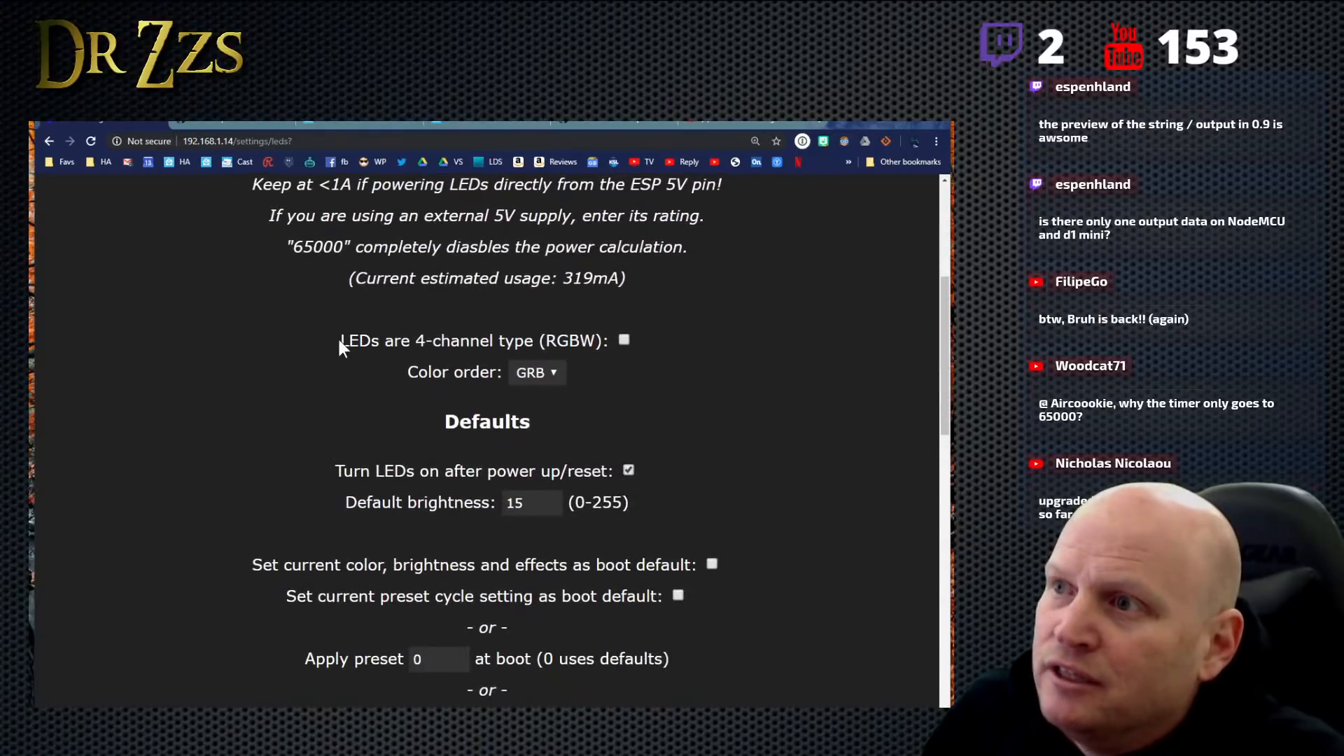
left_click_drag(408, 372, 503, 372)
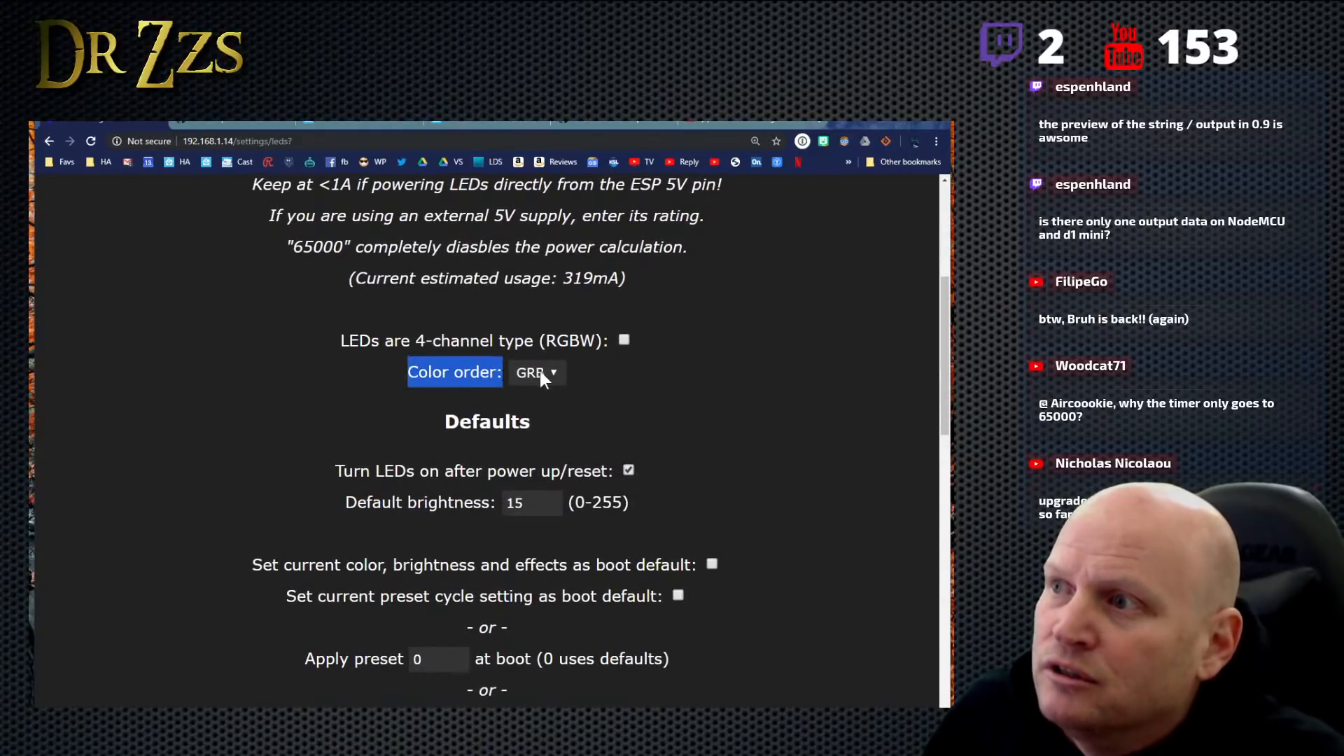
left_click(552, 373)
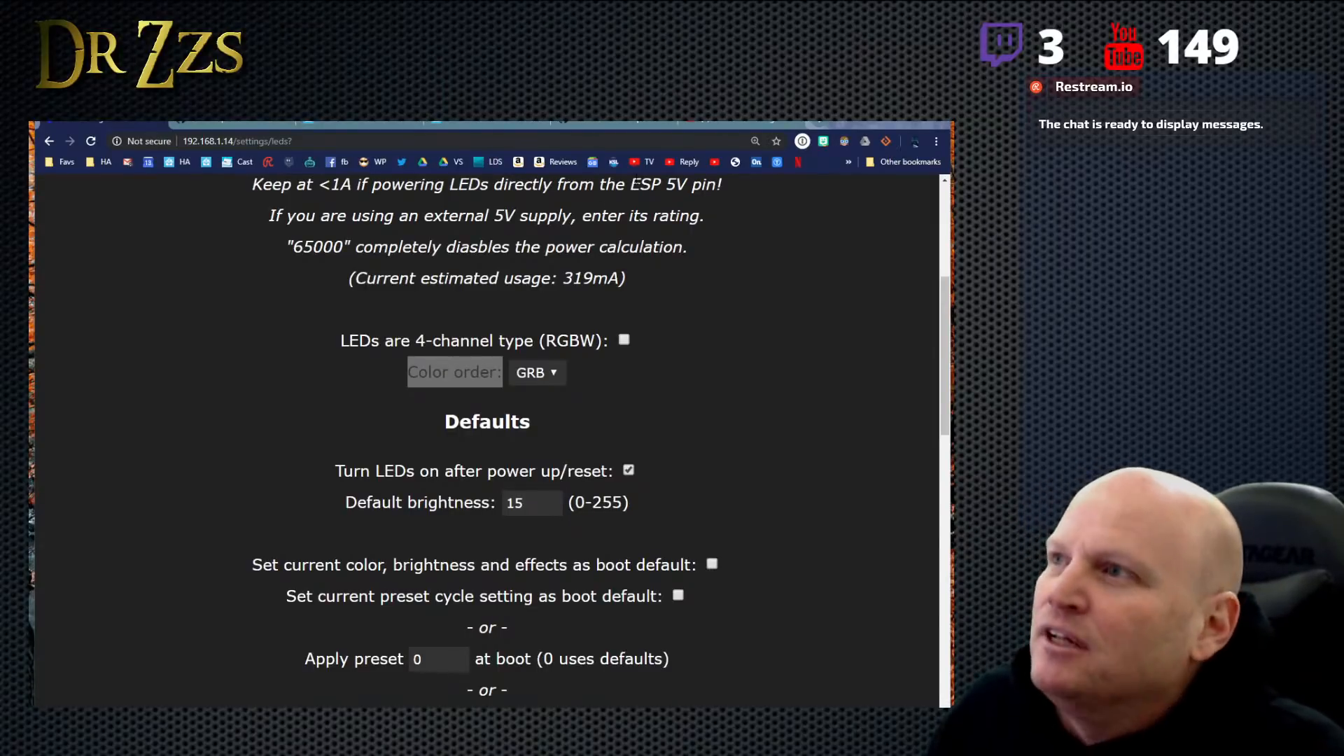
left_click(704, 424)
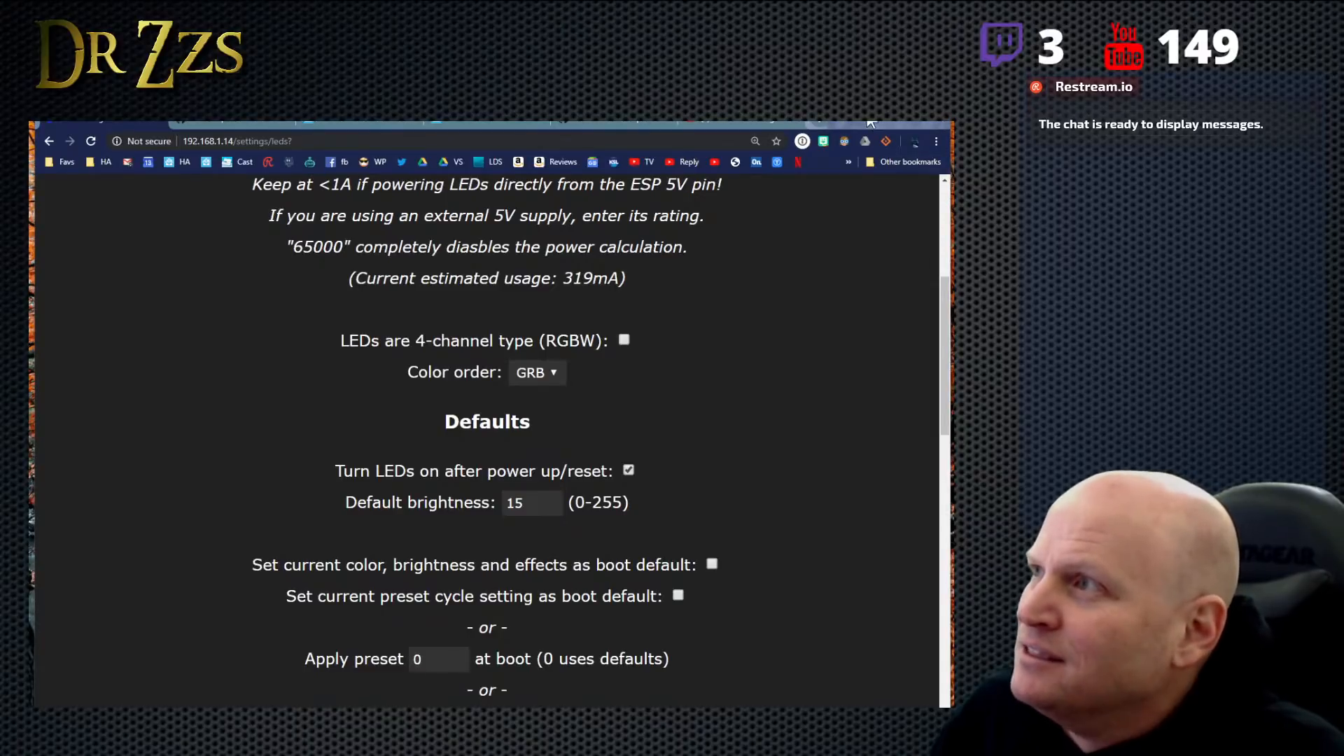
- Switch to YouTube's "learn christmas lighting" search results and look through the Learn Christmas Lighting channel's latest videos
left_click(743, 125)
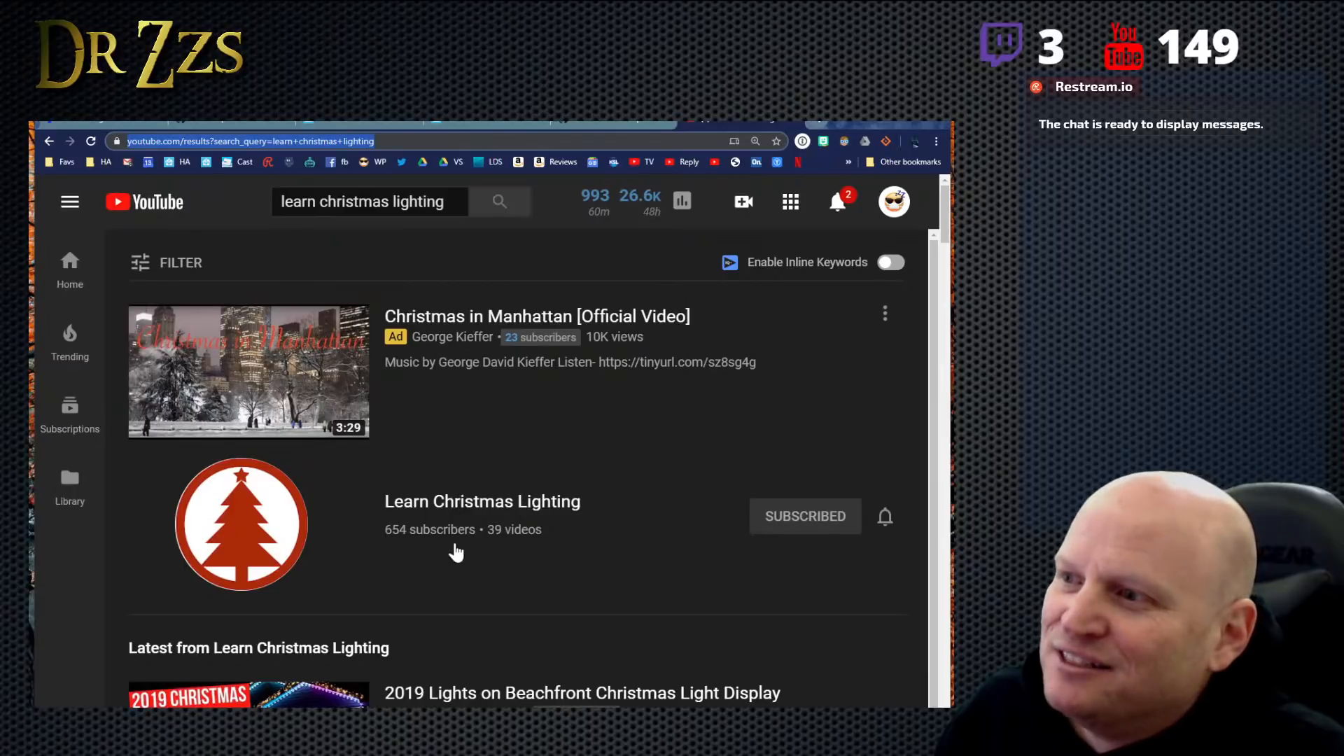
scroll(430, 472, "down", 5)
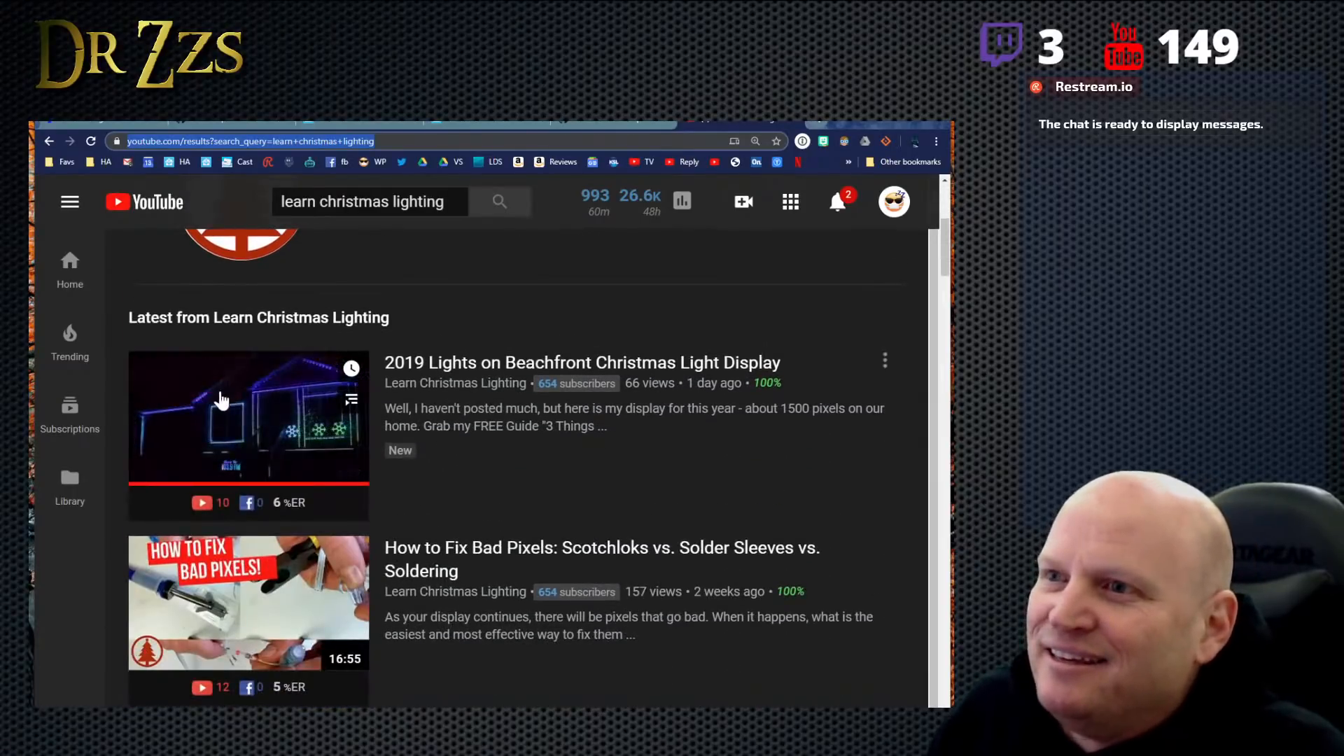
scroll(392, 536, "down", 5)
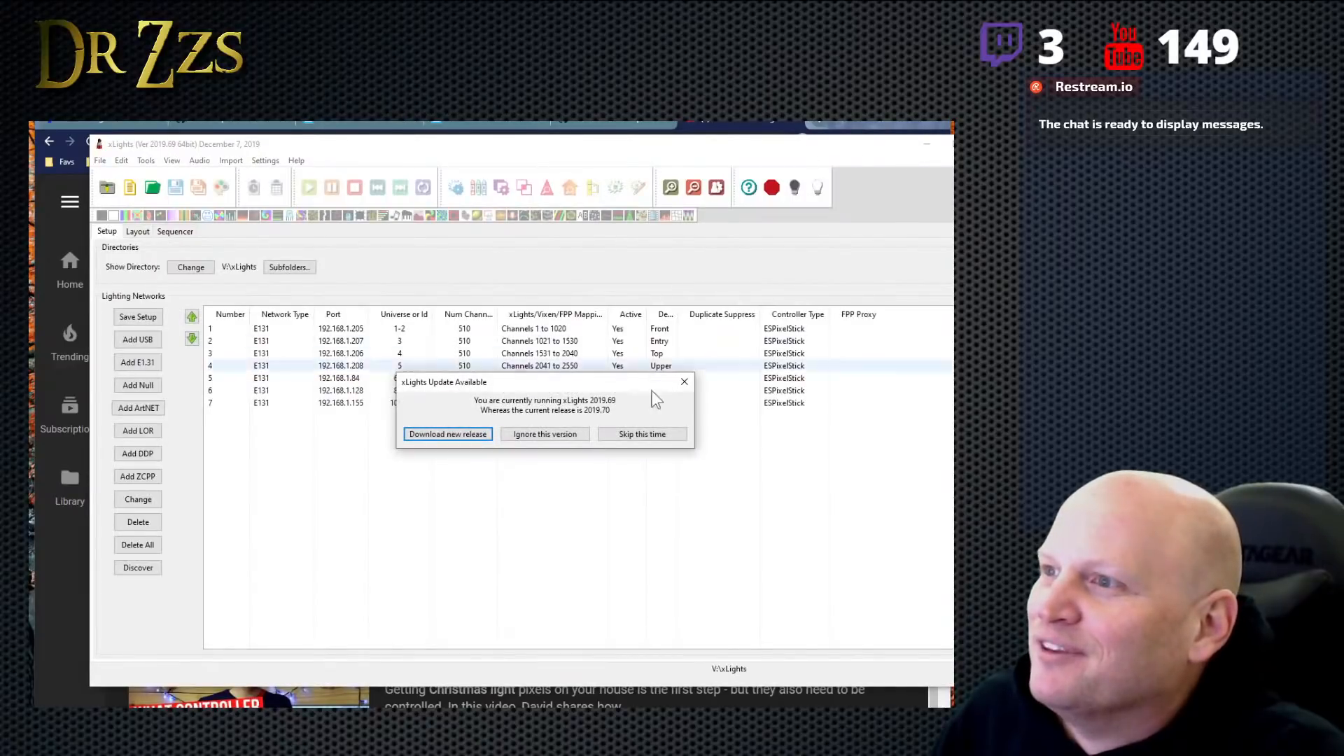
- In xLights, skip the update for this time and resize and reposition the window to fit within the shared screen area
left_click(629, 434)
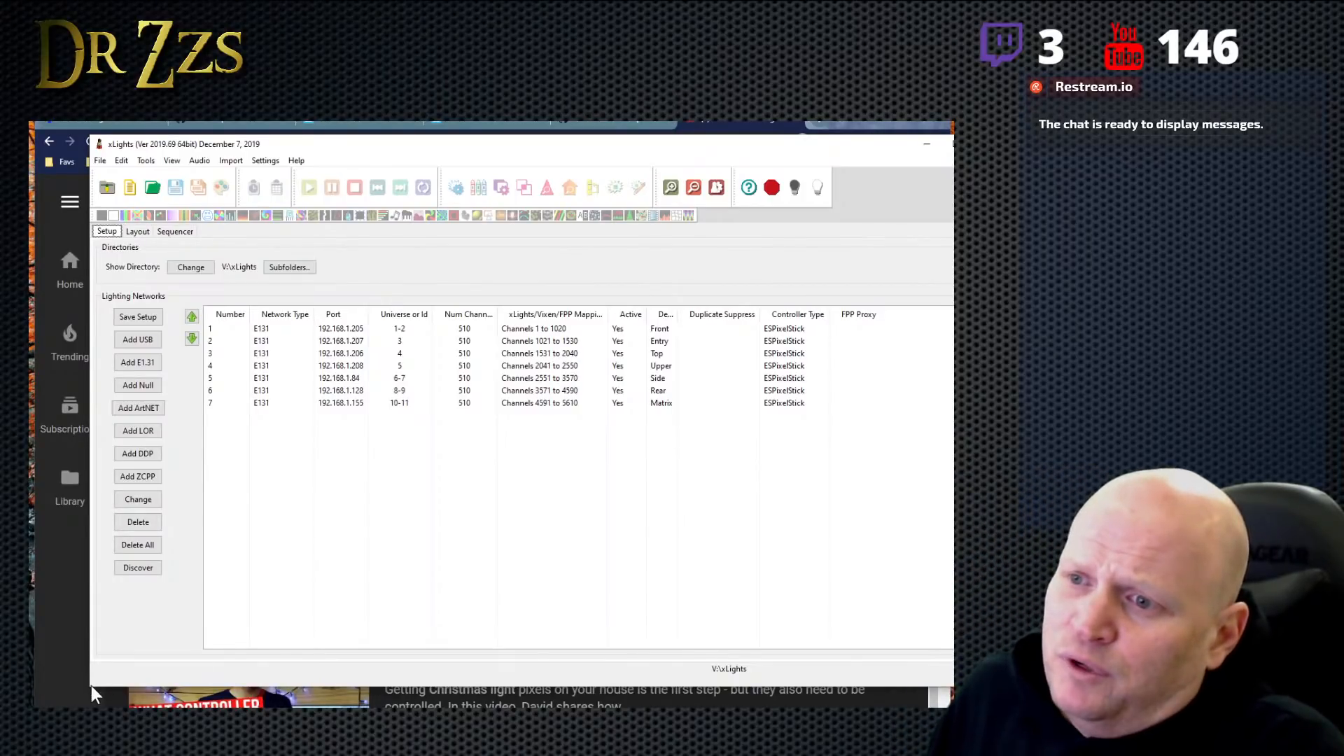
left_click_drag(89, 687, 70, 696)
left_click_drag(266, 586, 267, 594)
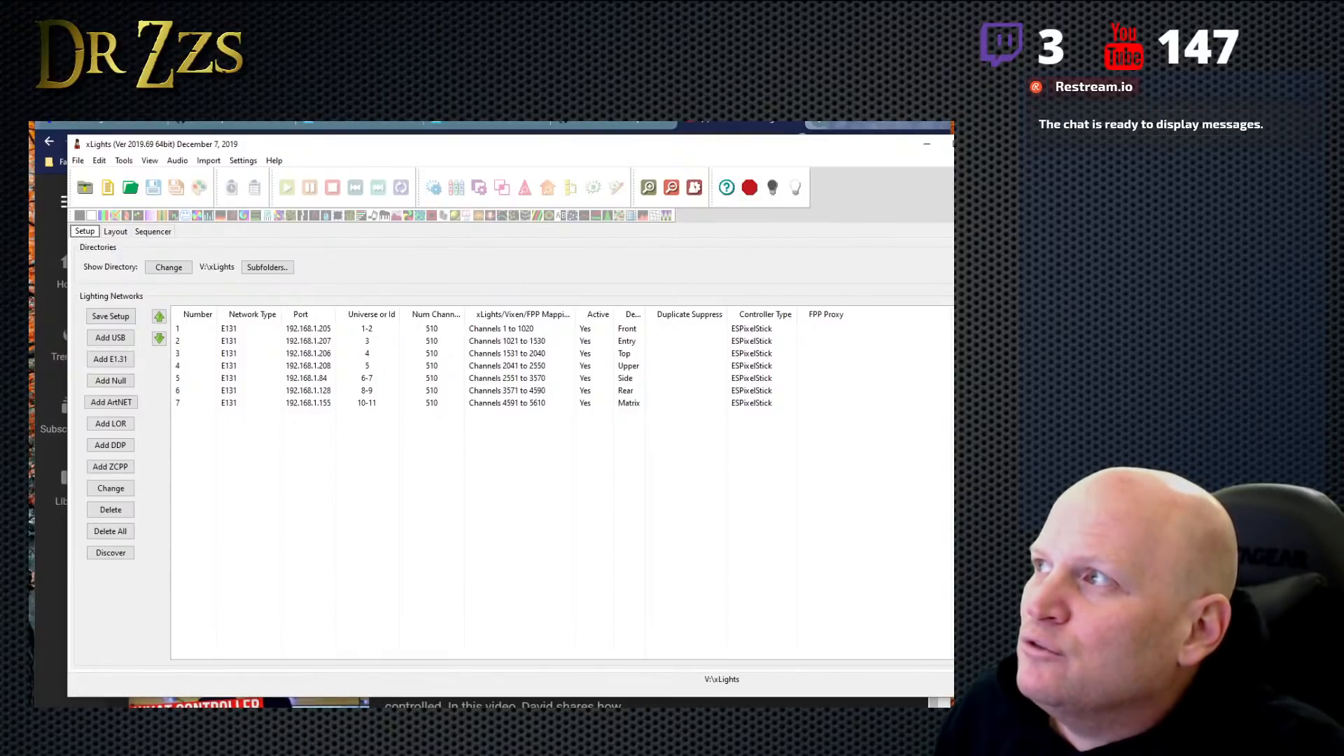
left_click_drag(1002, 135, 836, 178)
left_click_drag(654, 187, 689, 159)
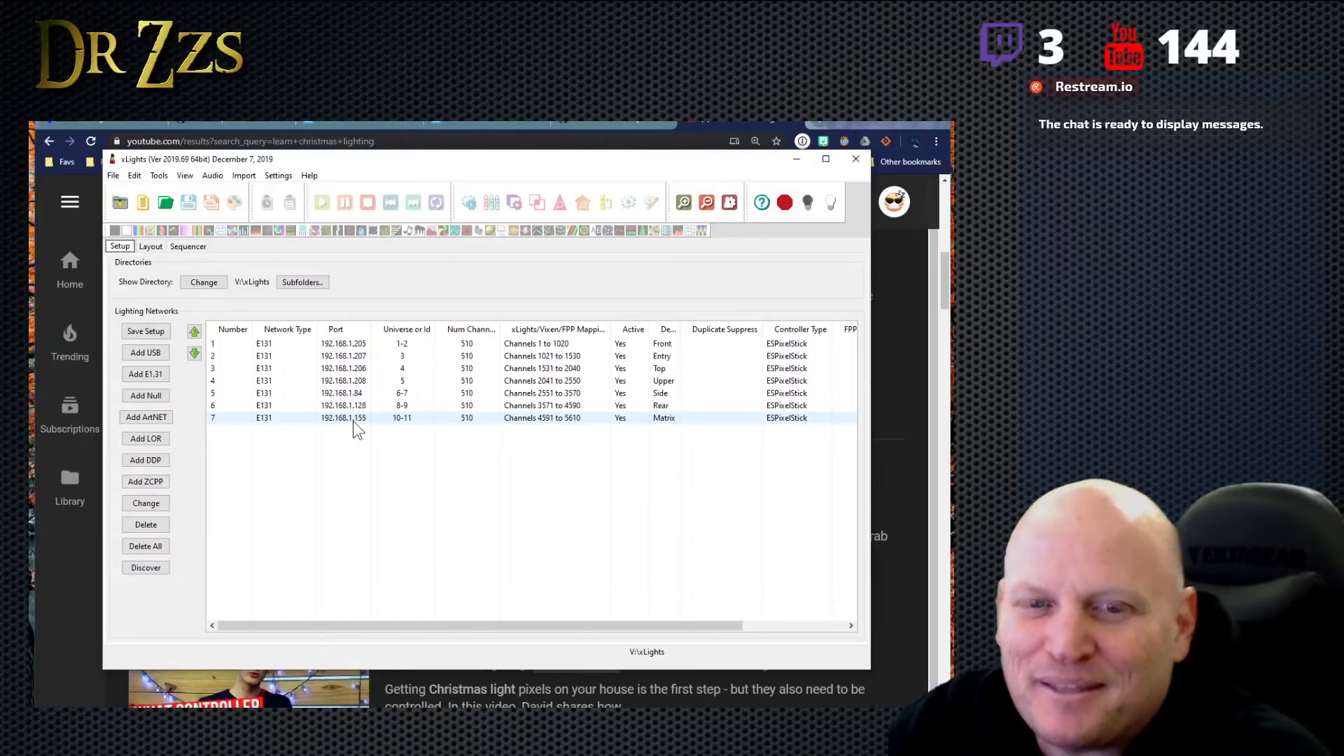
- Start a new musical sequence and open the audio file chooser
left_click(144, 203)
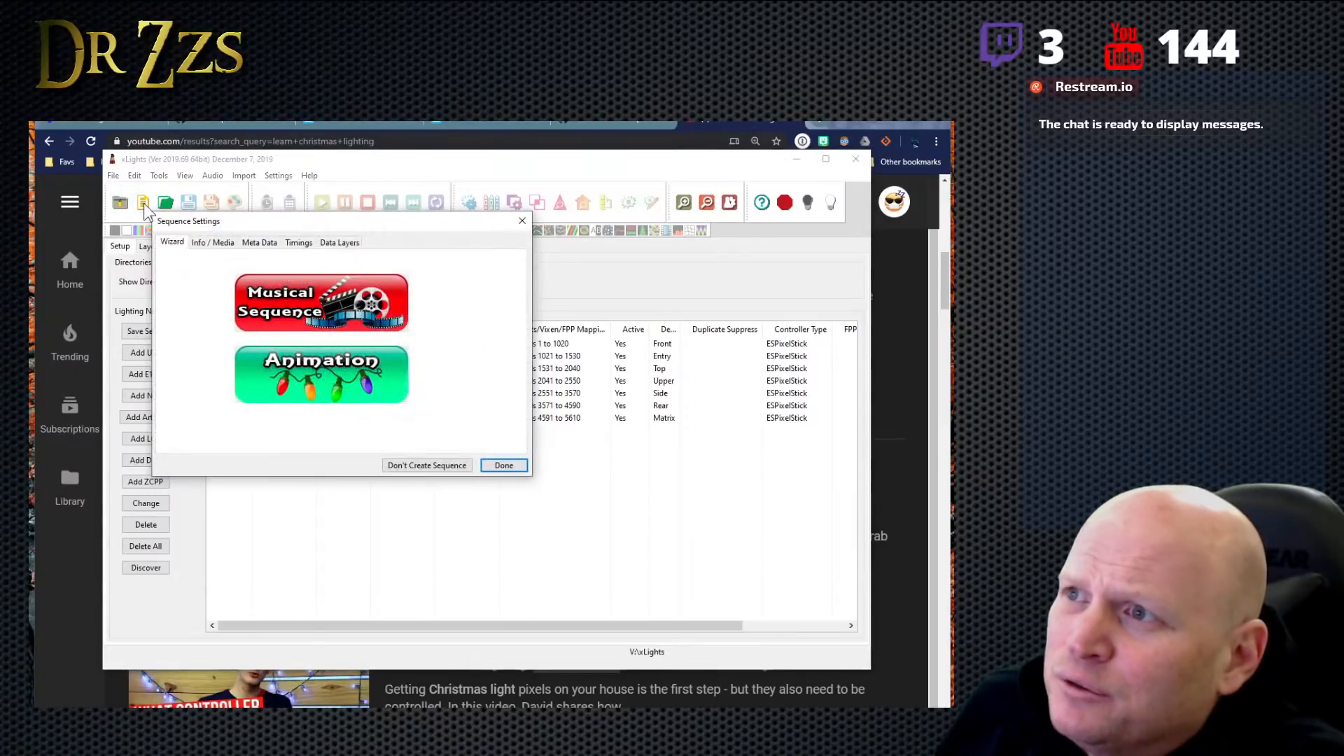
left_click(328, 307)
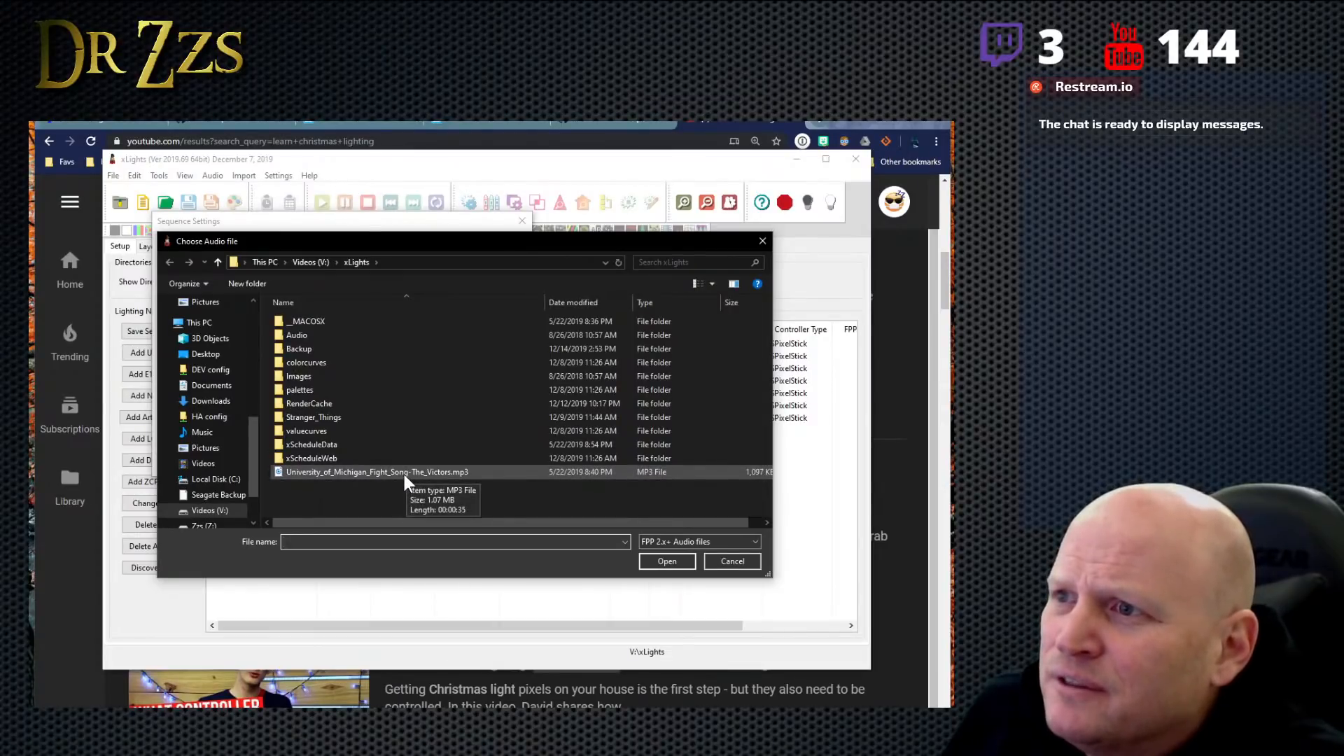
left_click(207, 433)
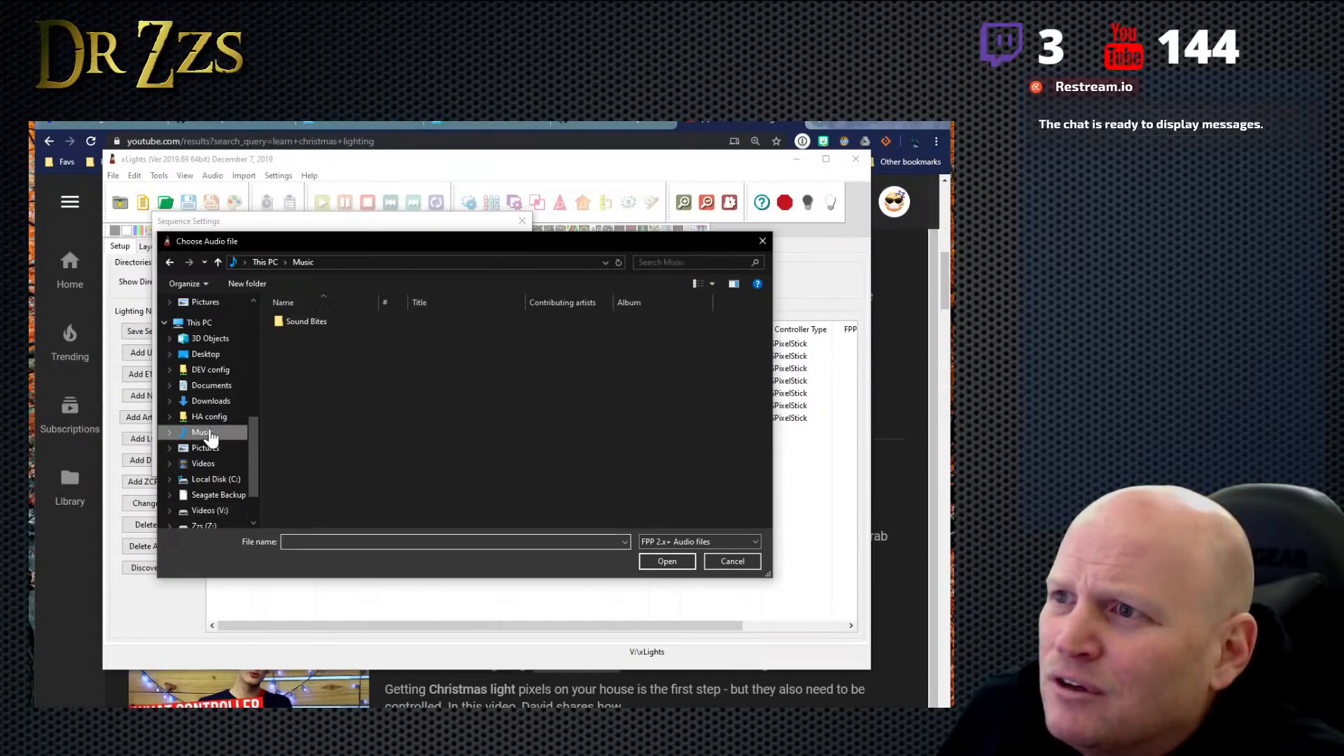
double_click(308, 322)
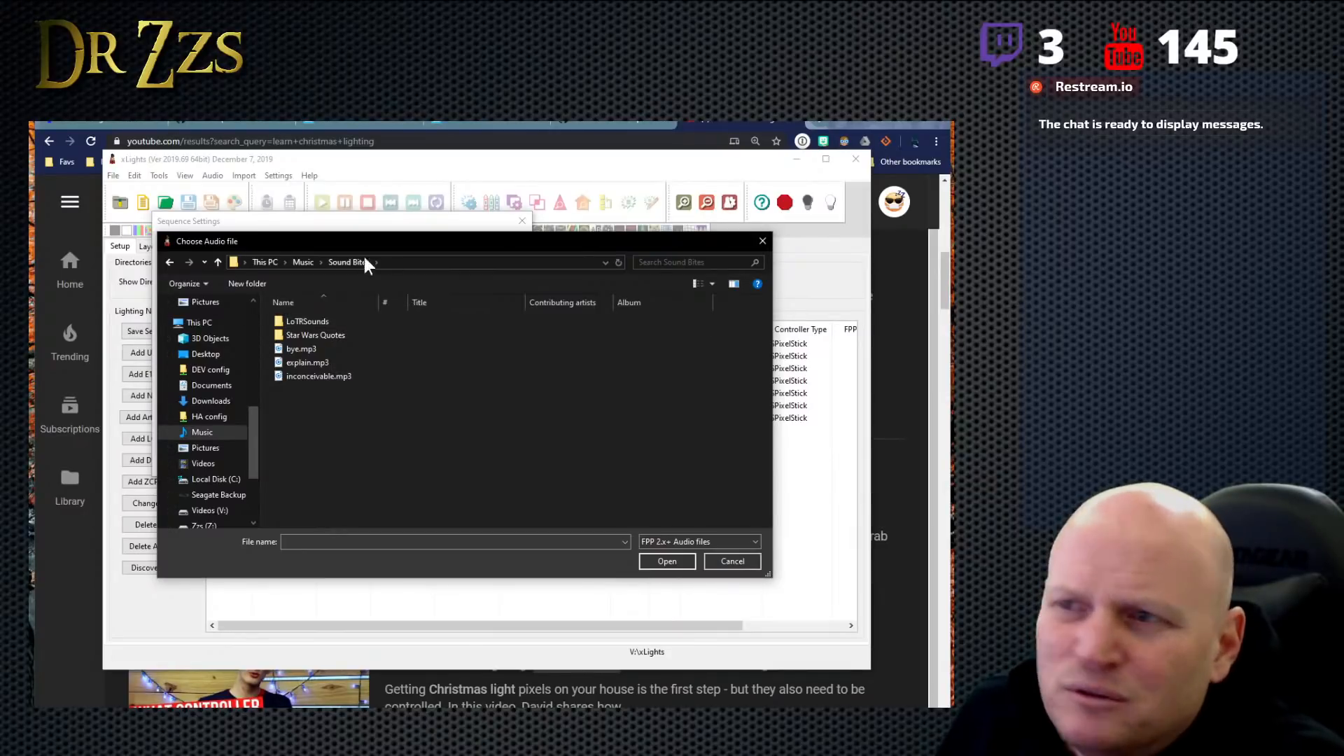
left_click(170, 262)
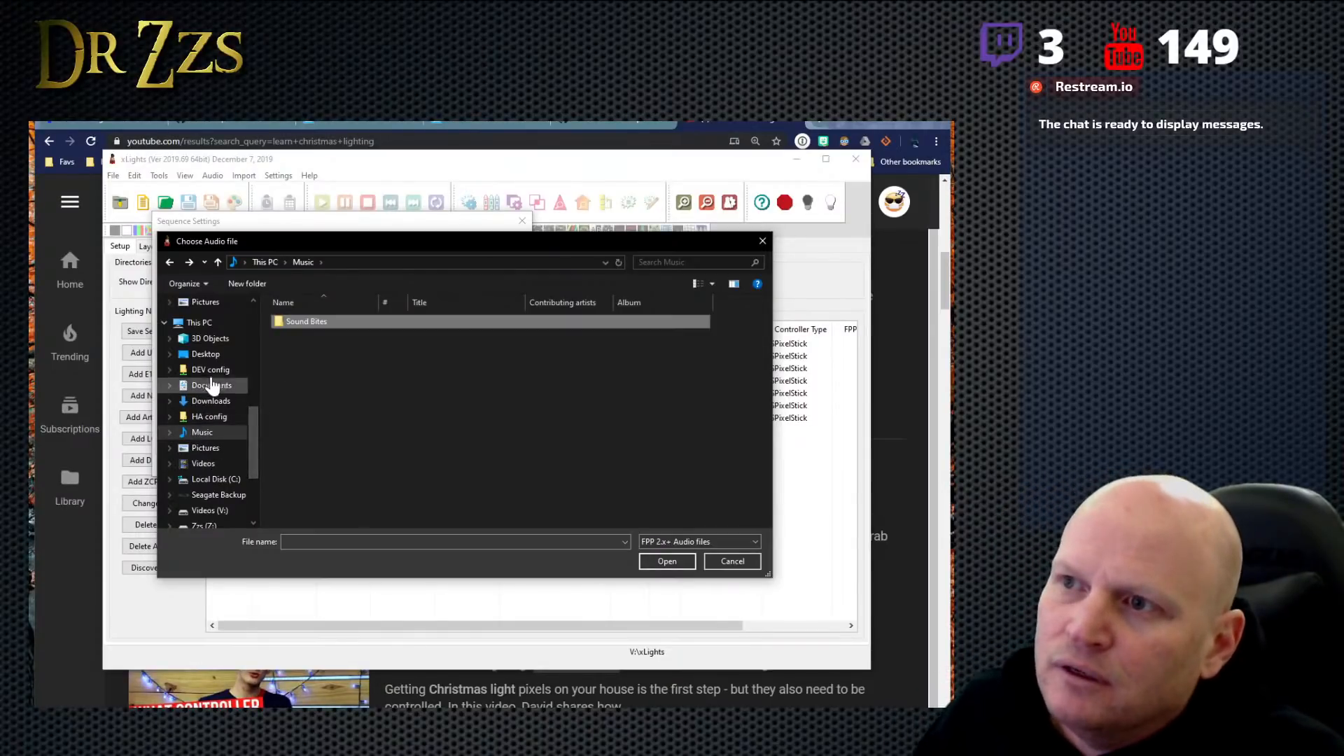
left_click(169, 262)
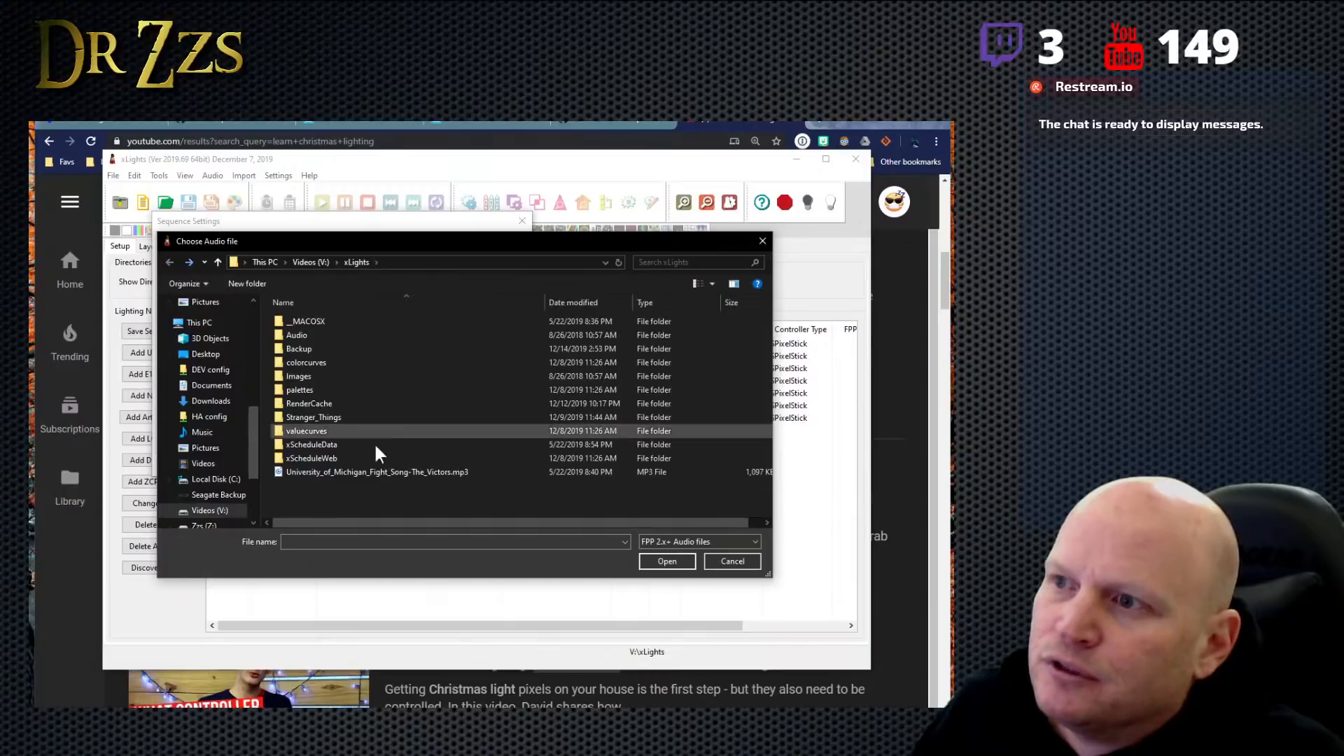
- Load University_of_Michigan_Fight_Song-The_Victors.mp3 as the audio and create the sequence with Quick Start using the All Models view
left_click(413, 472)
left_click(666, 560)
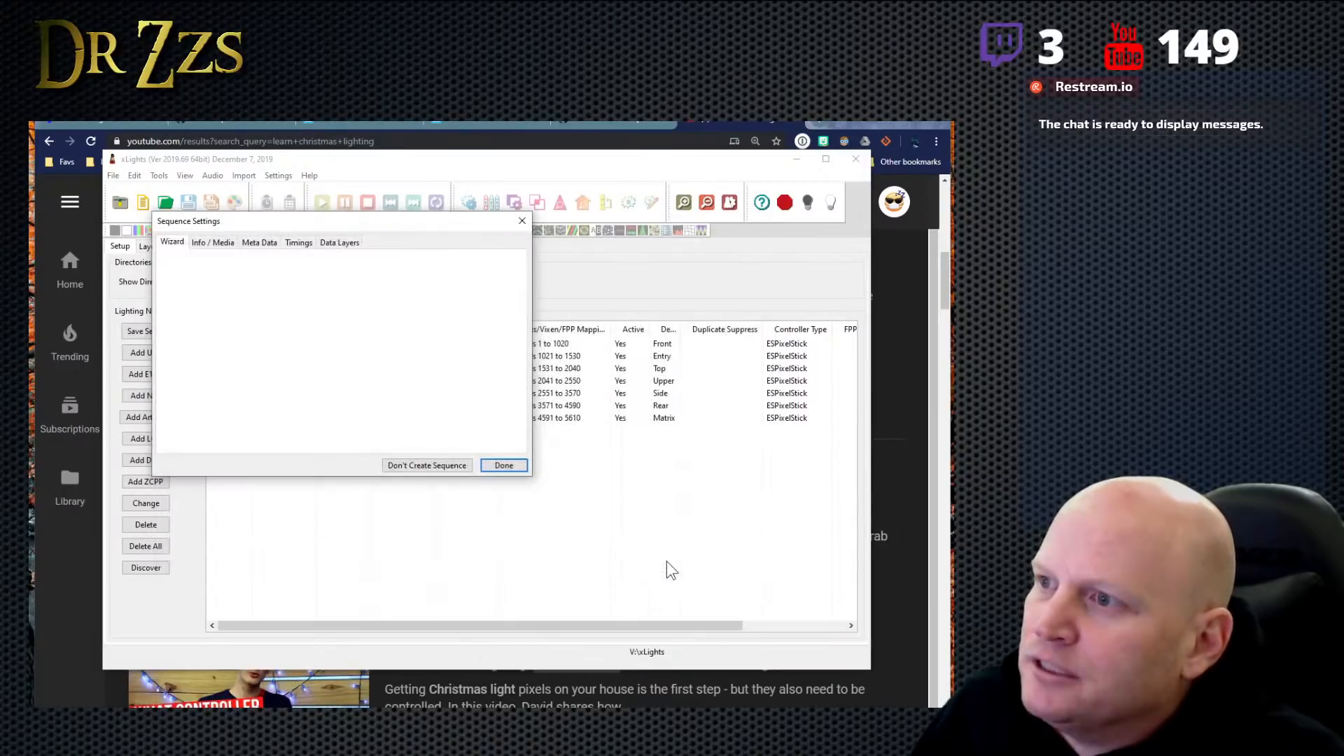
left_click(297, 320)
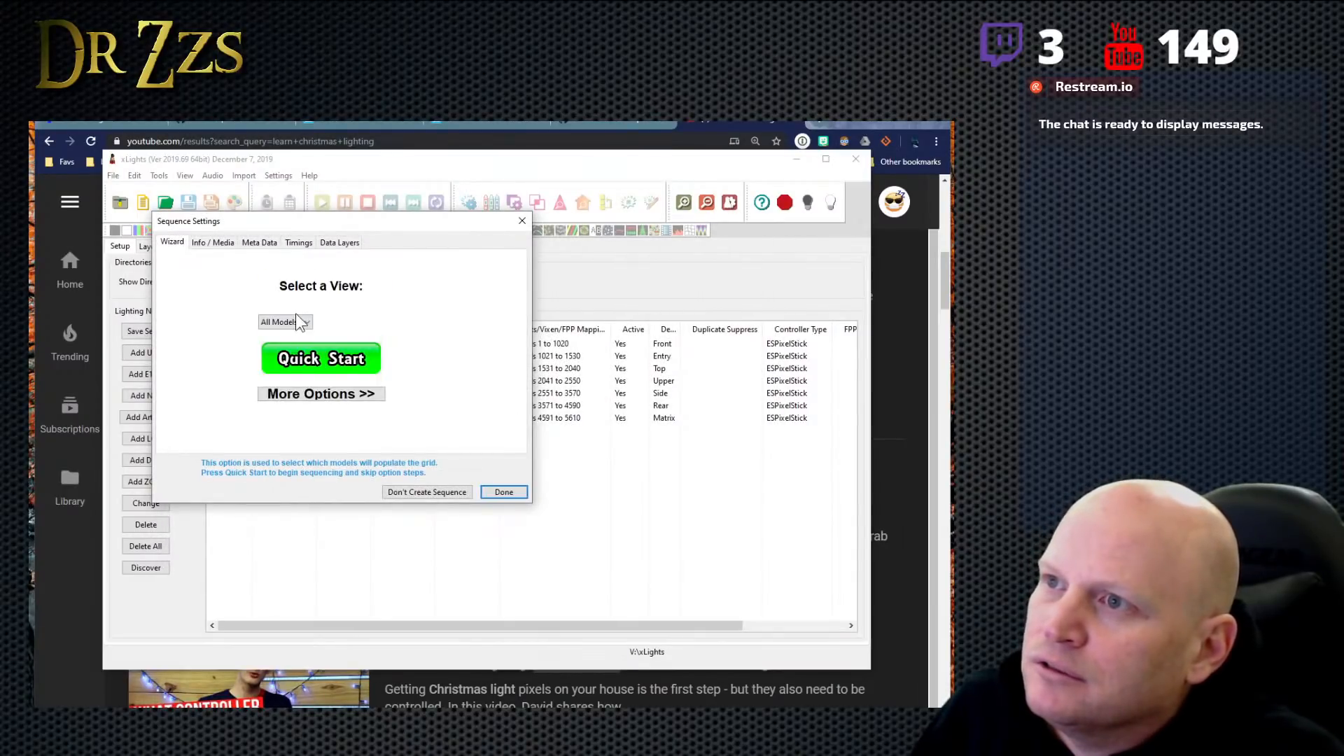
left_click(336, 358)
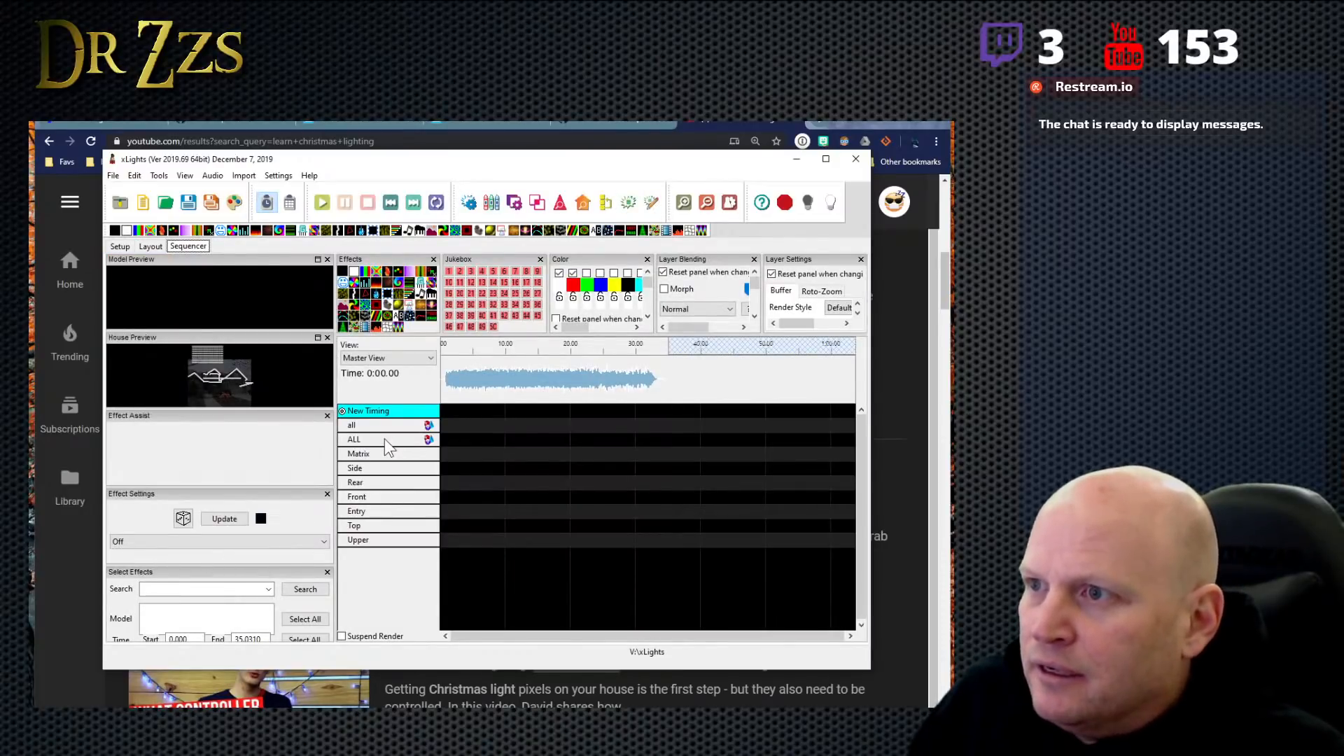
- Inspect the Matrix and Rear models in the house layout, expanding the Rear model's string properties
left_click(149, 249)
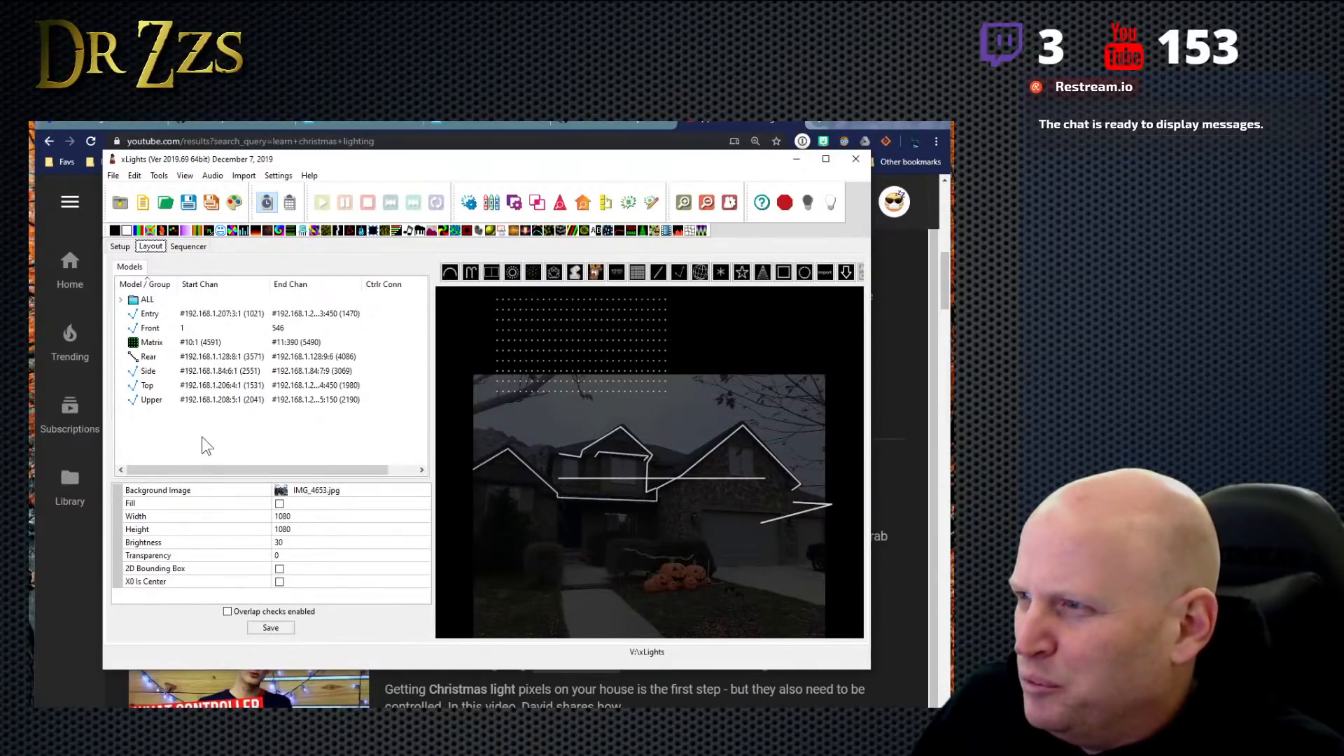
left_click(580, 341)
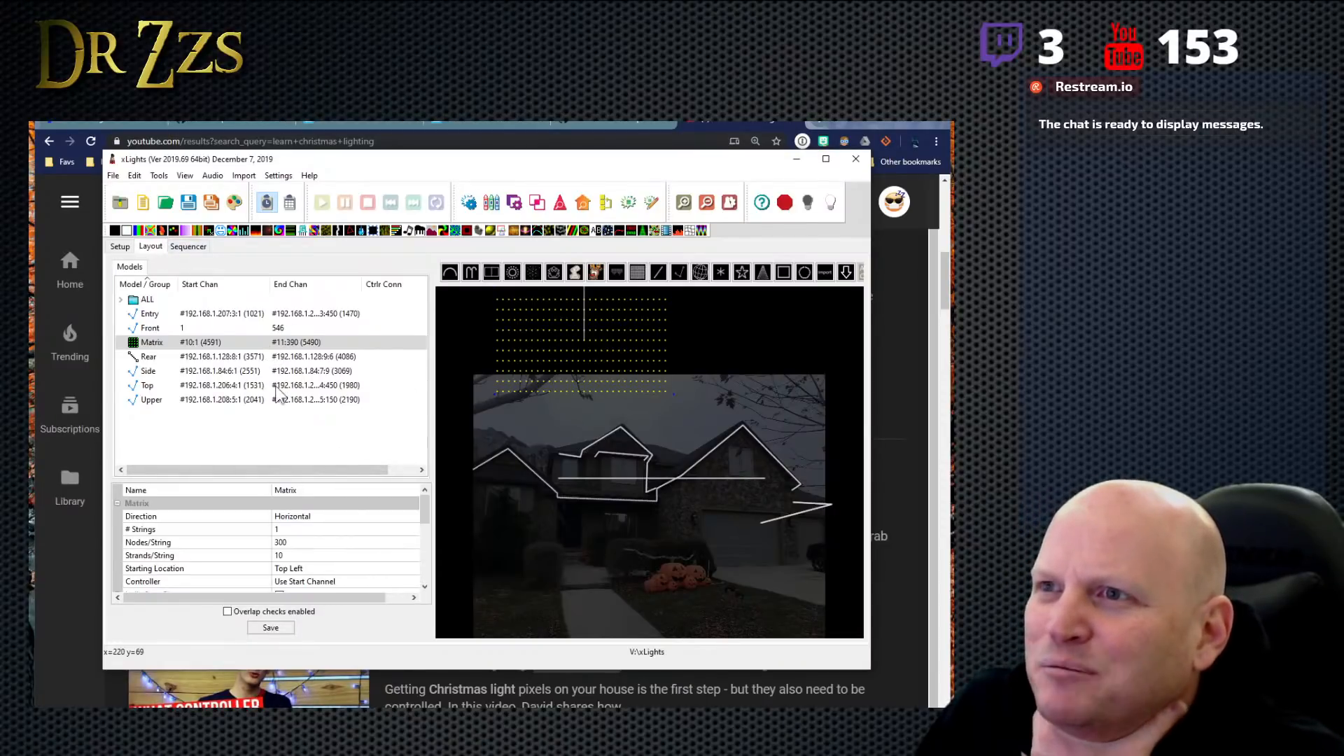
left_click(257, 359)
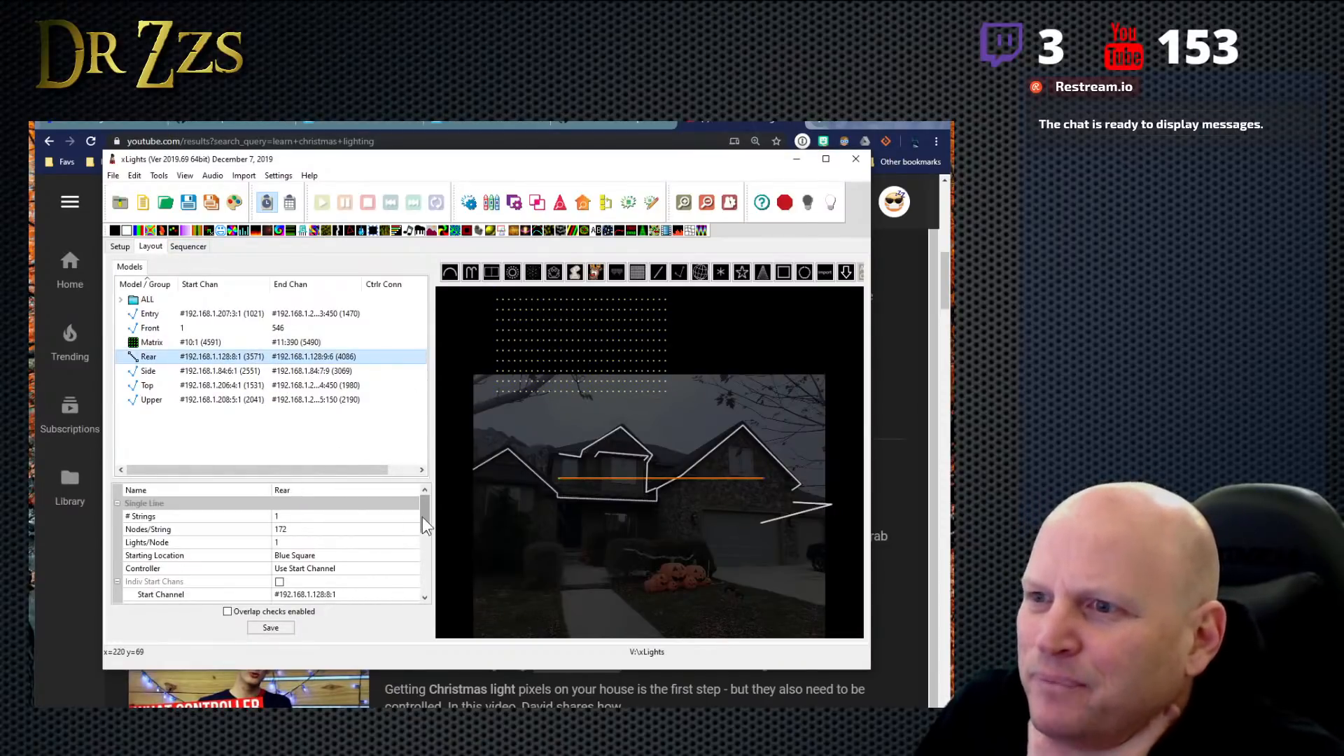
left_click_drag(422, 517, 430, 590)
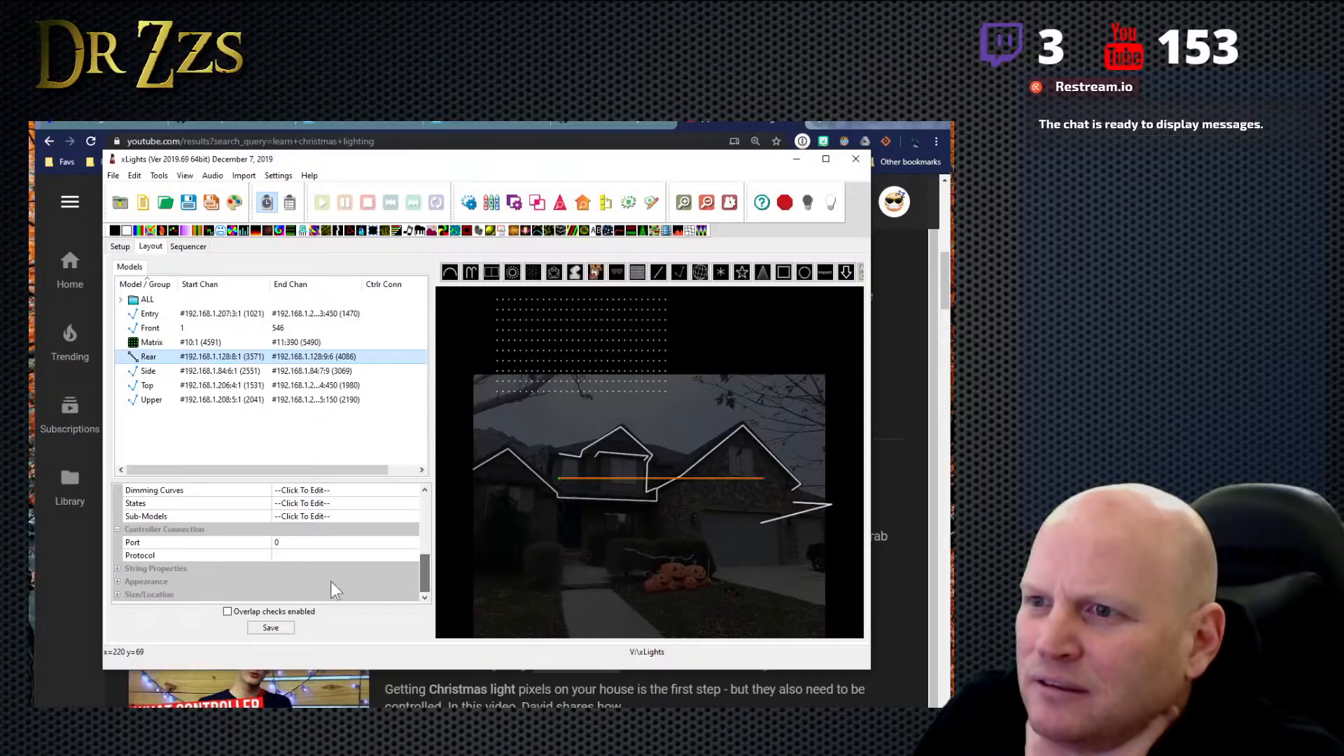
left_click(118, 569)
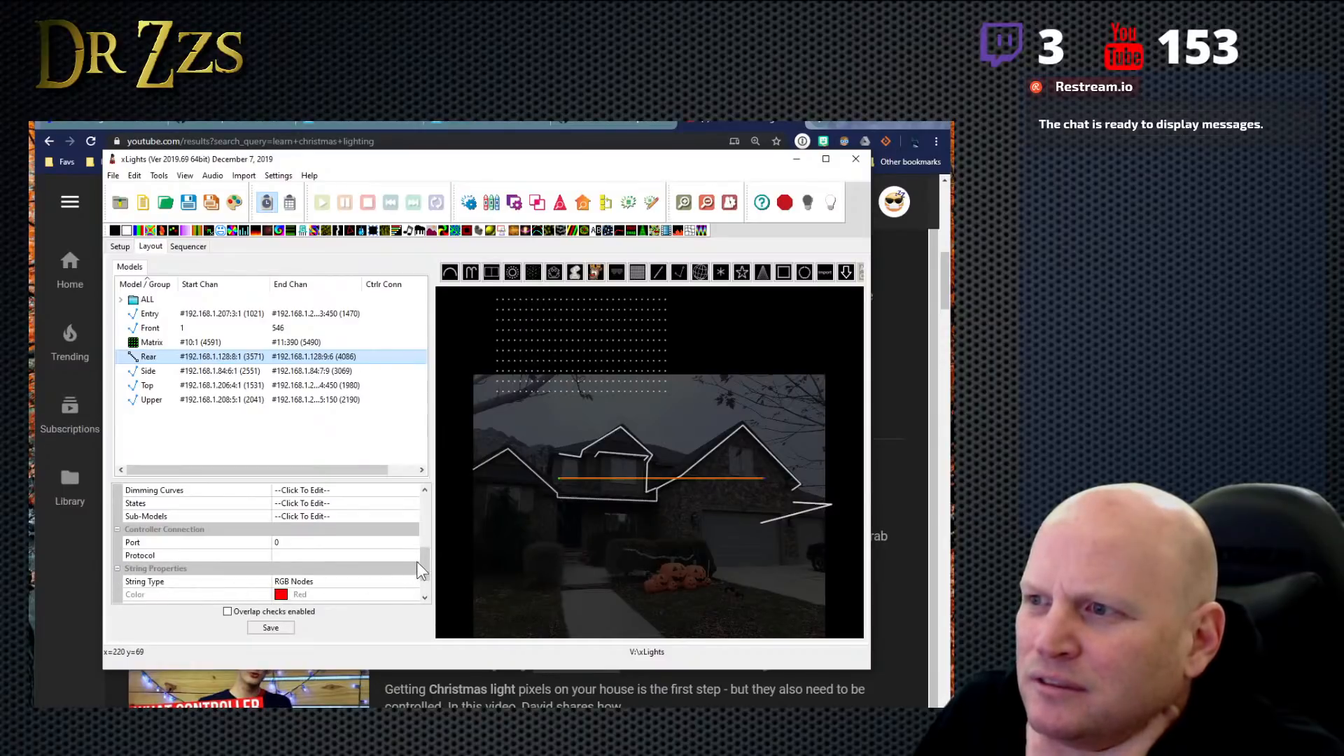
scroll(418, 561, "down", 1)
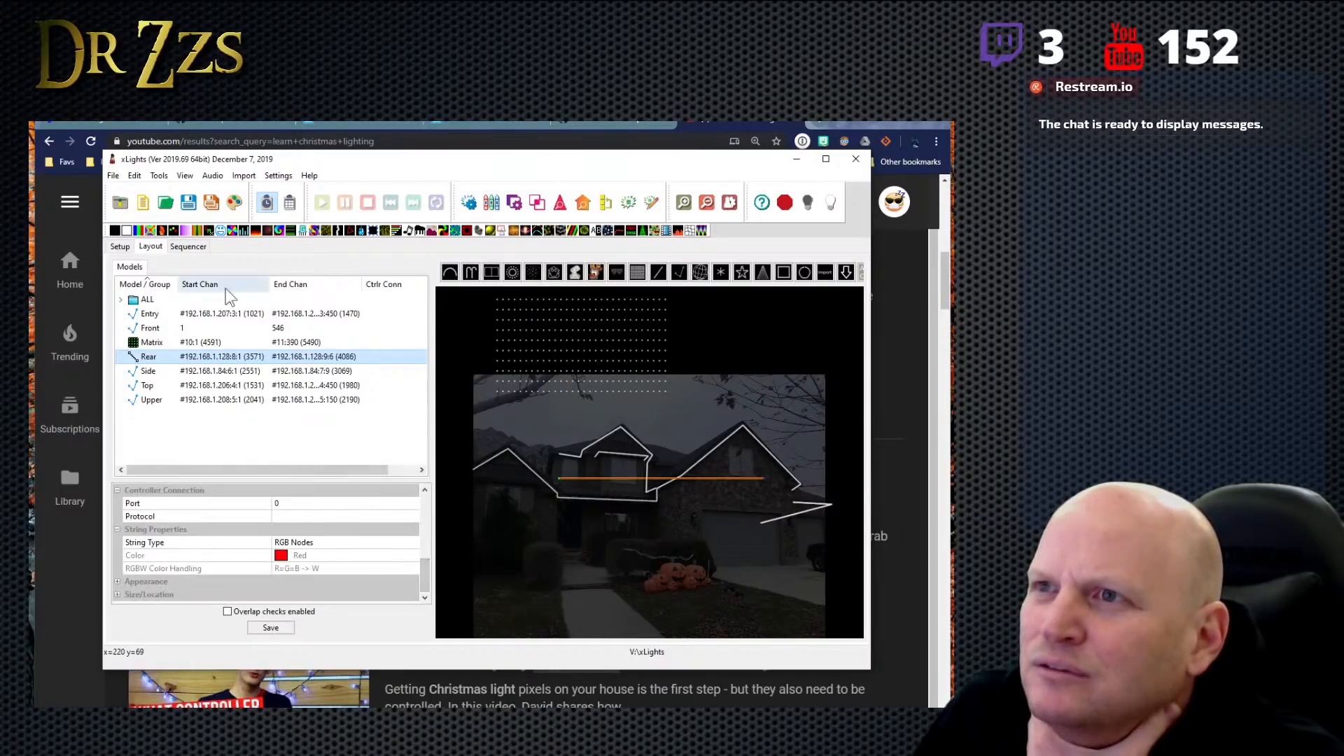
- Check the house preview in the sequencer and inspect the Front roofline model's properties in the layout, down to its string properties
left_click(189, 245)
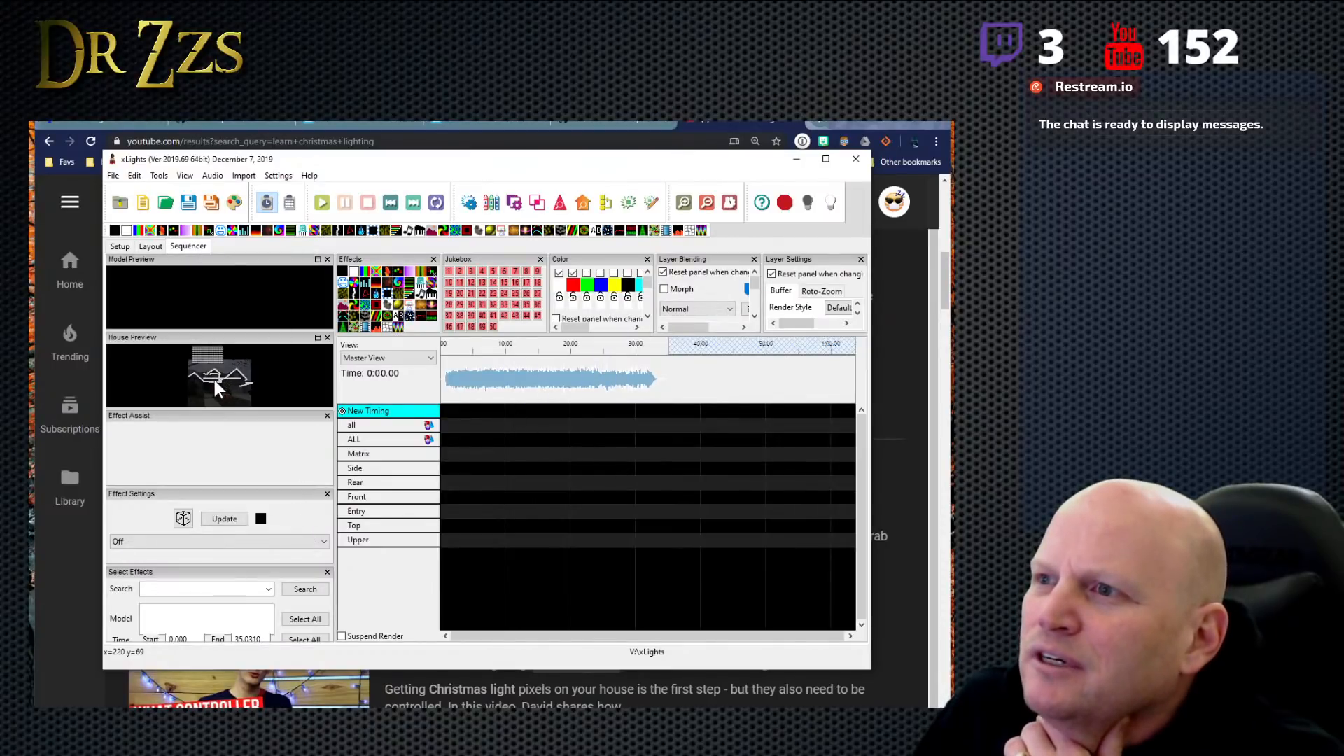
left_click(149, 247)
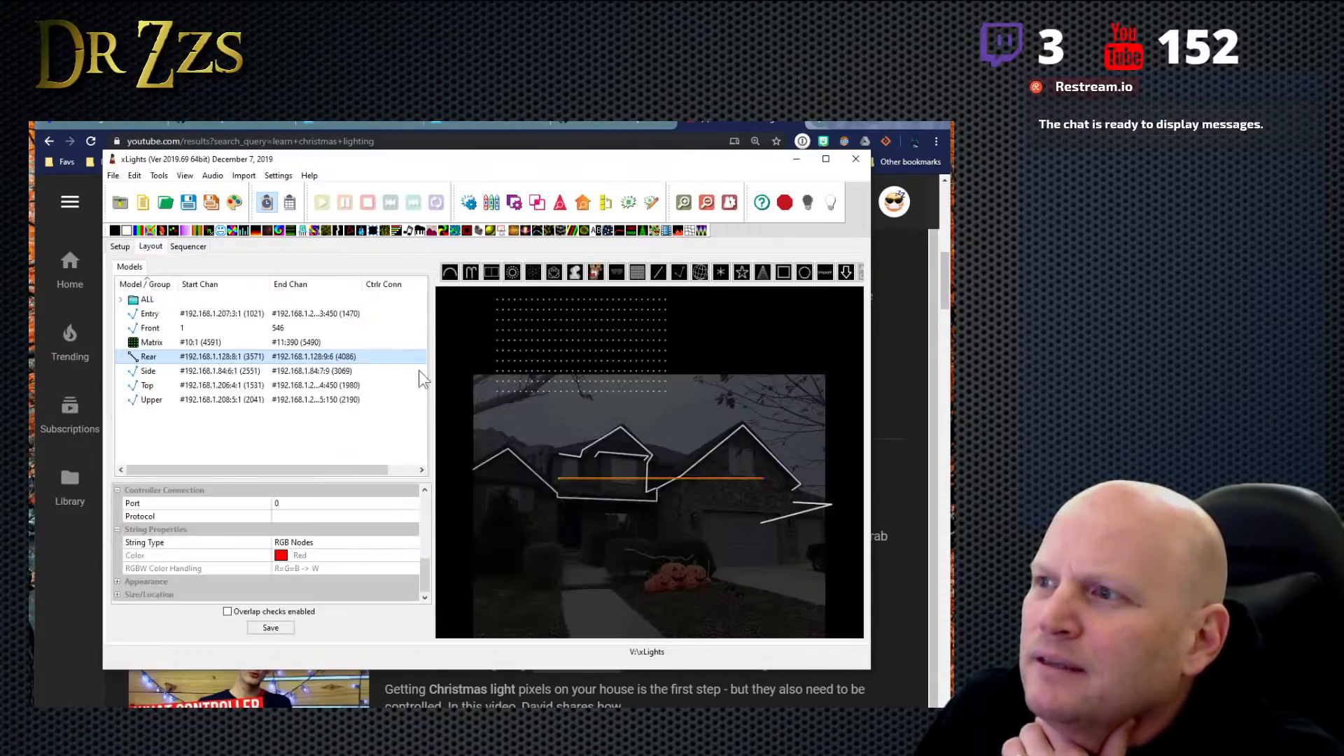
left_click(724, 436)
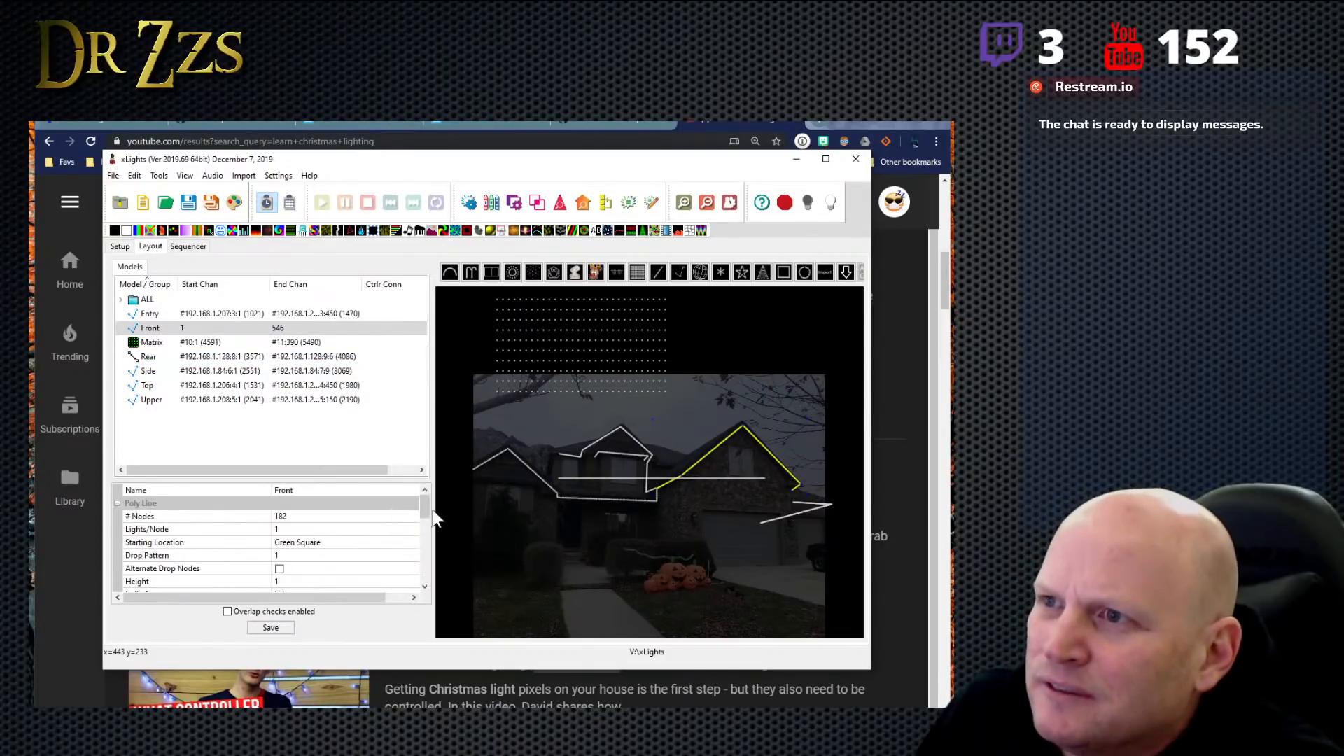
left_click_drag(425, 511, 428, 564)
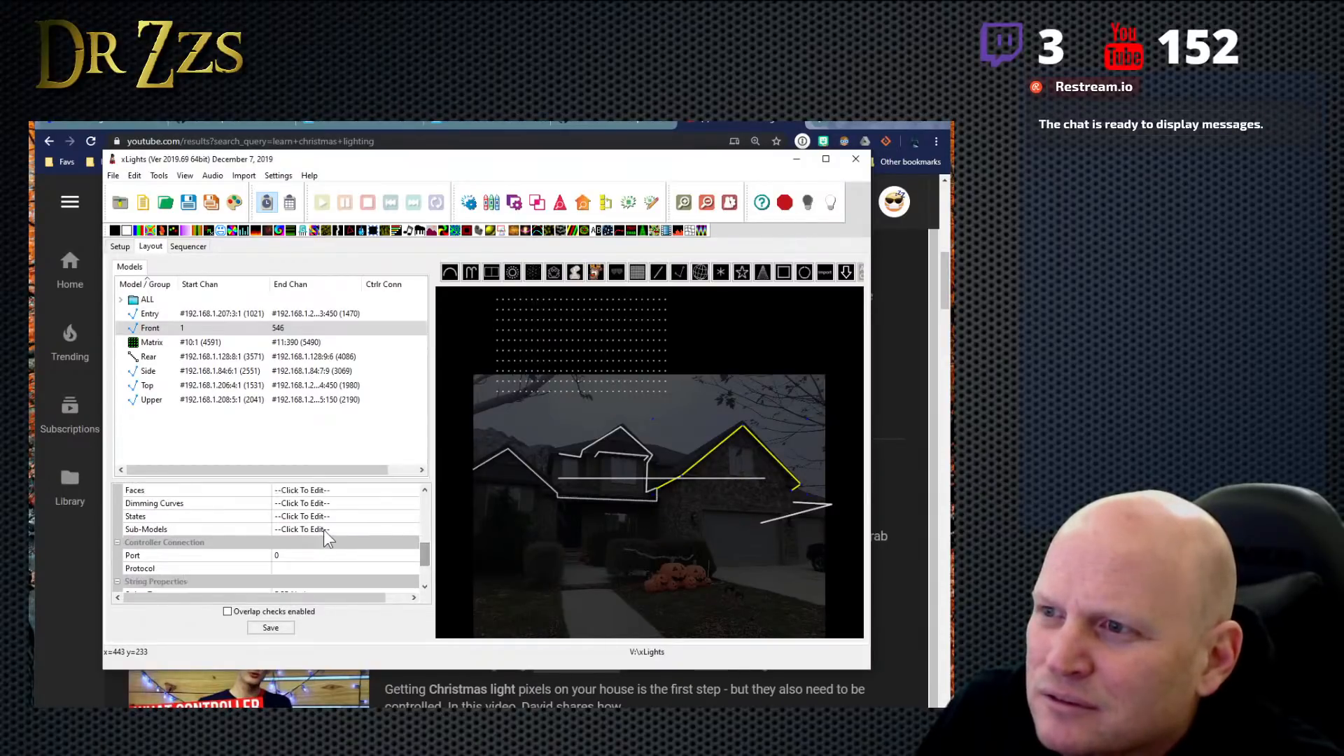
left_click_drag(423, 555, 423, 569)
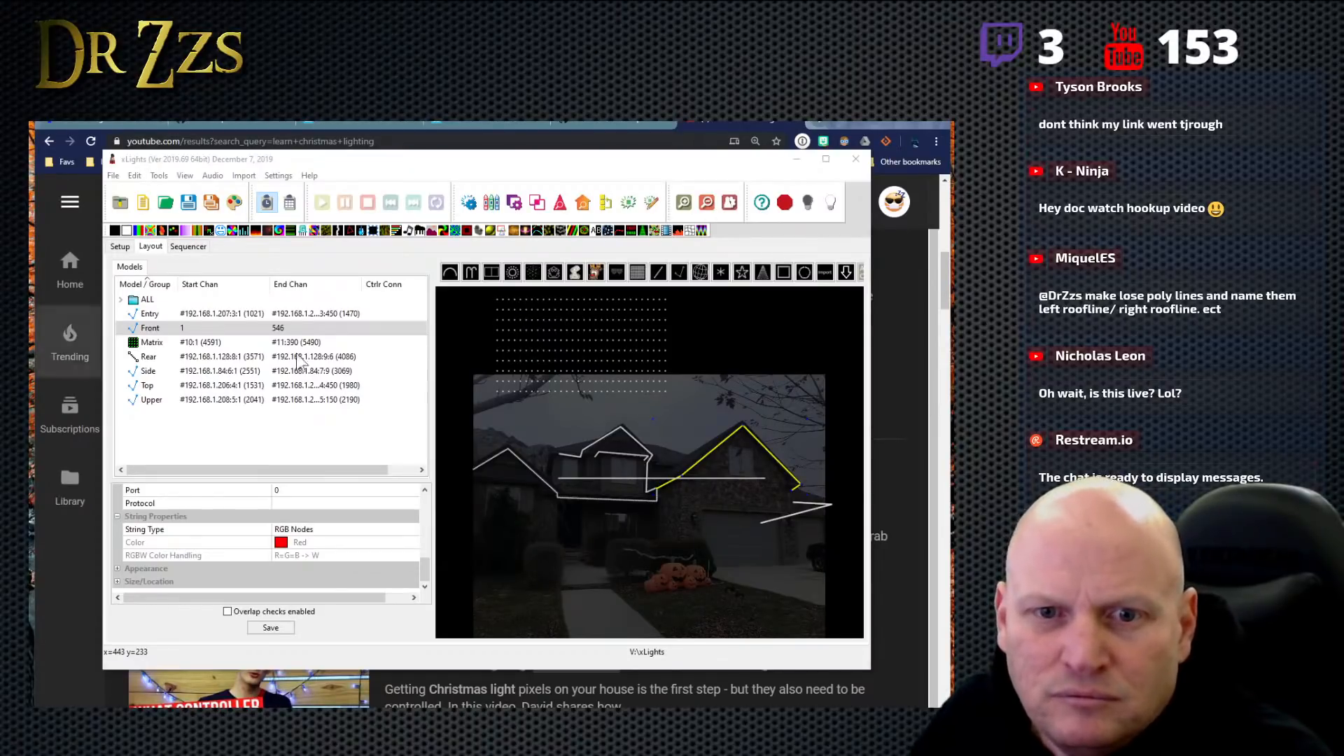
- Look through the available actions for the Front roofline's segment in the layout and dismiss them without choosing one
right_click(760, 441)
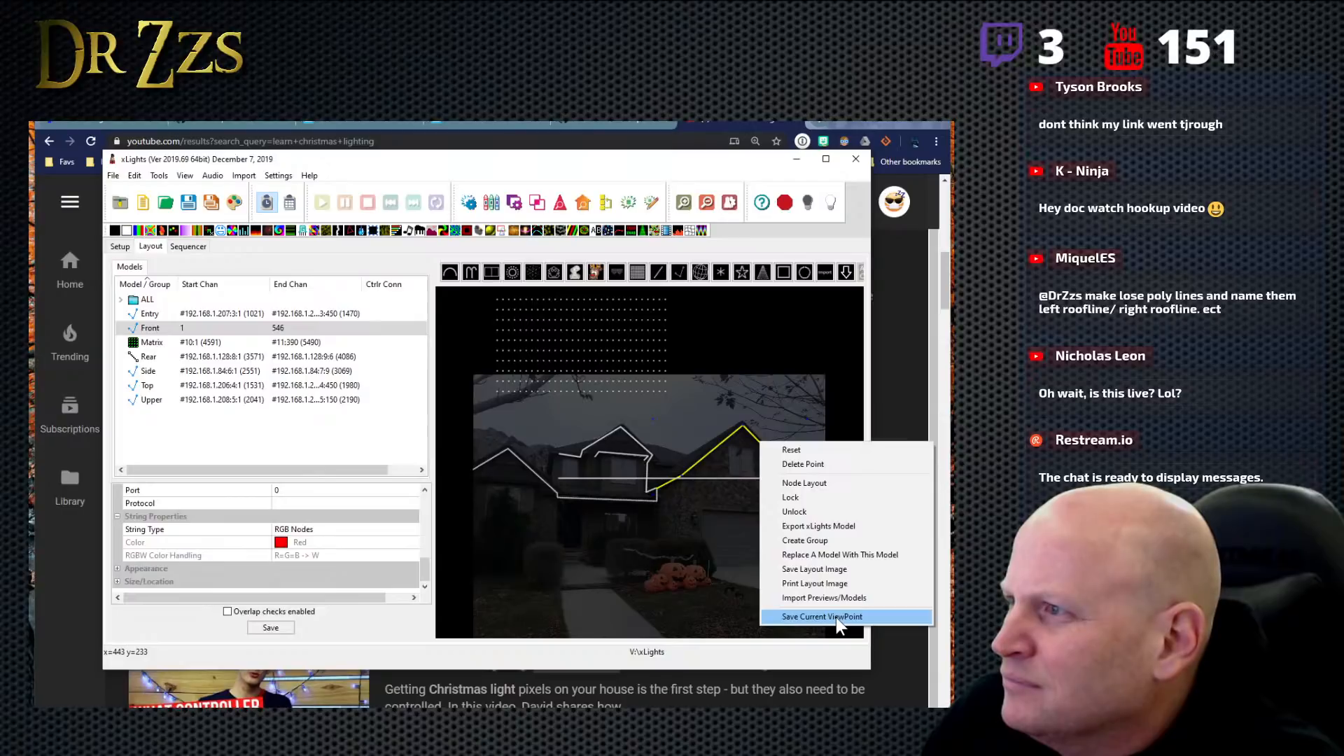
left_click(722, 453)
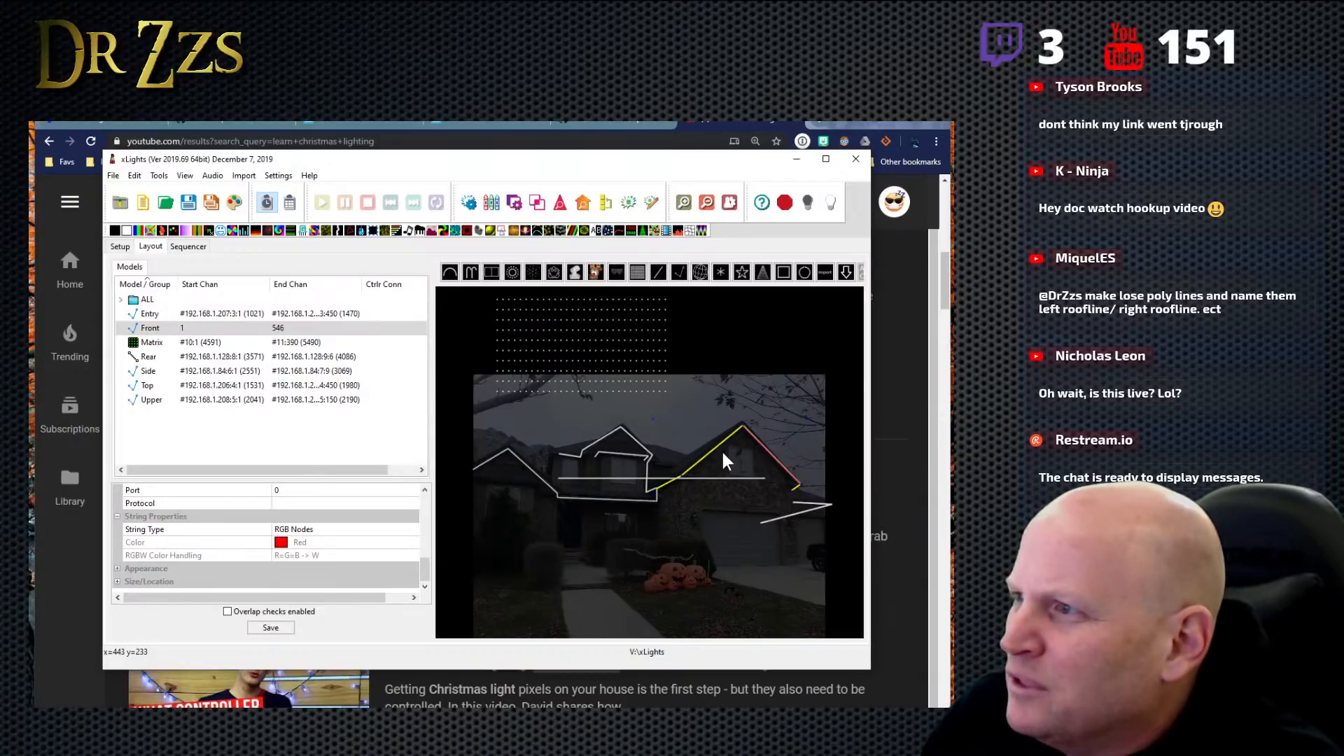
left_click(742, 517)
left_click(769, 452)
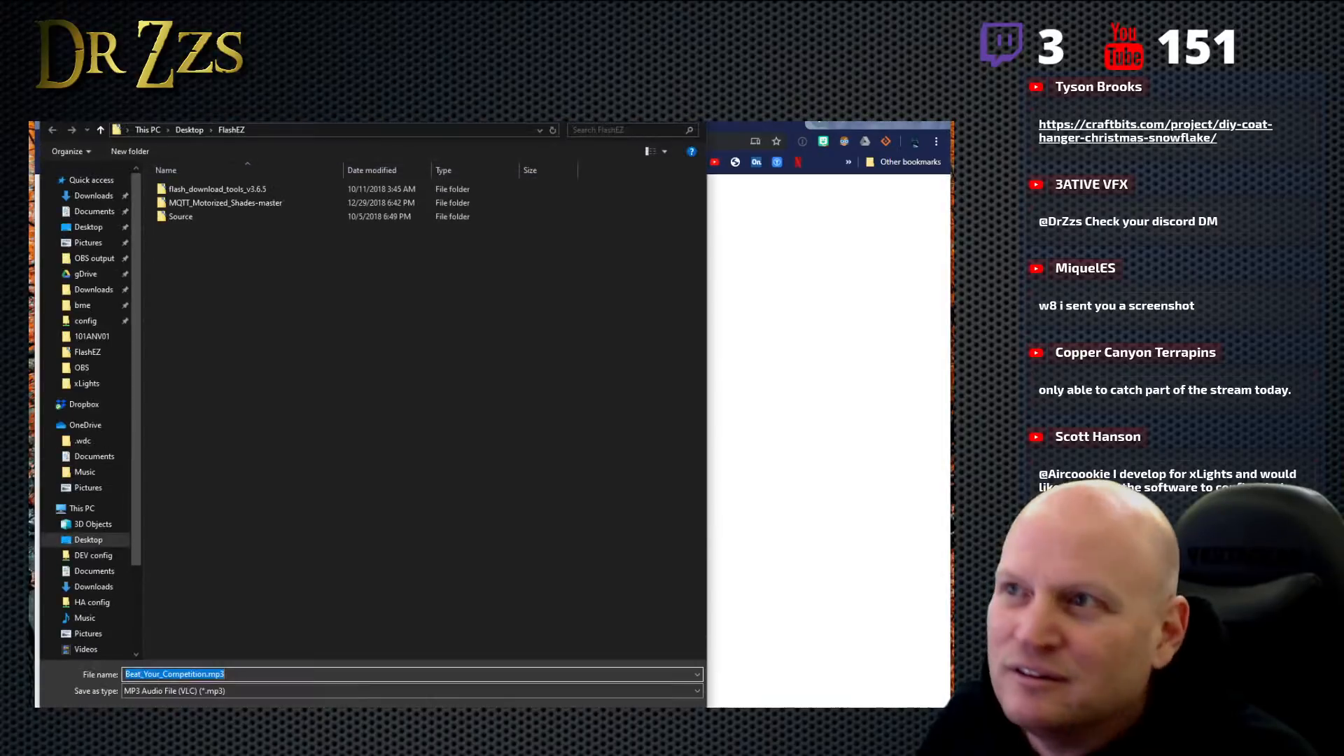
- Save Beat_Your_Competition.mp3 in the xLights folder as an MP3 audio file
left_click(101, 385)
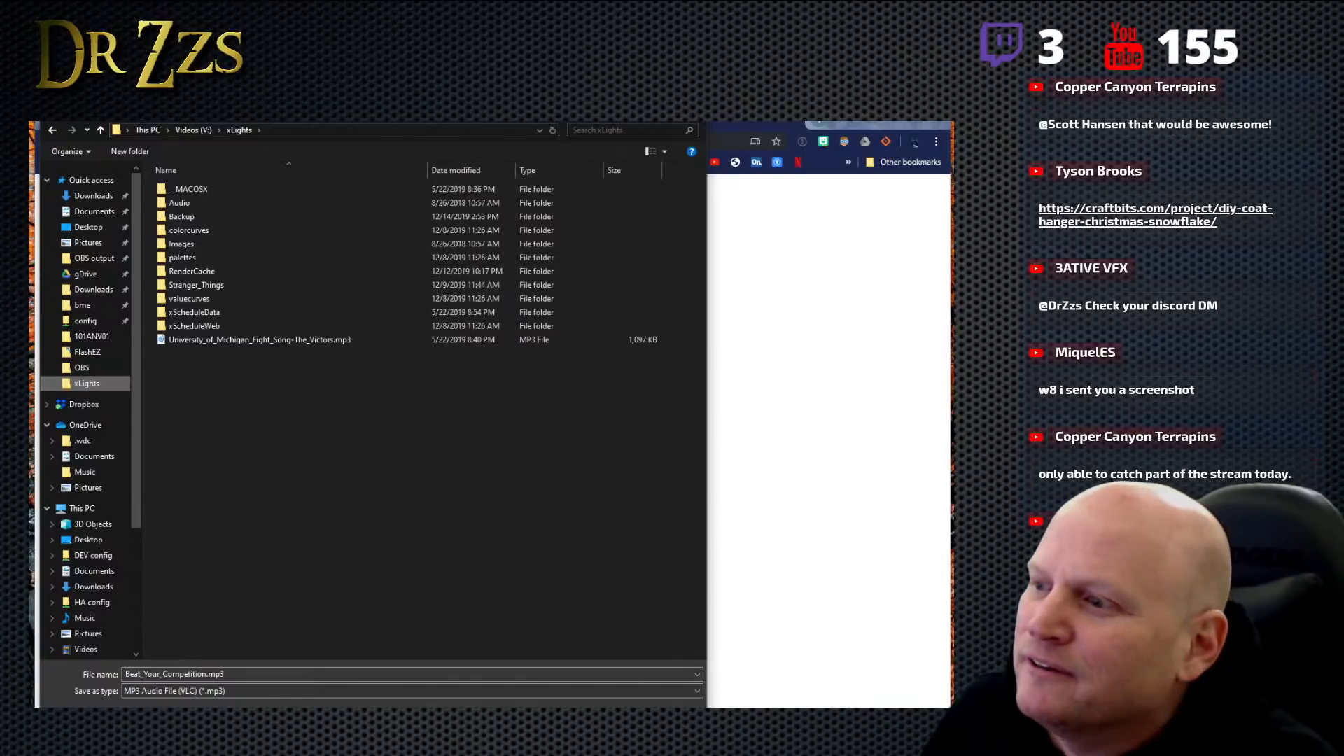
left_click(608, 724)
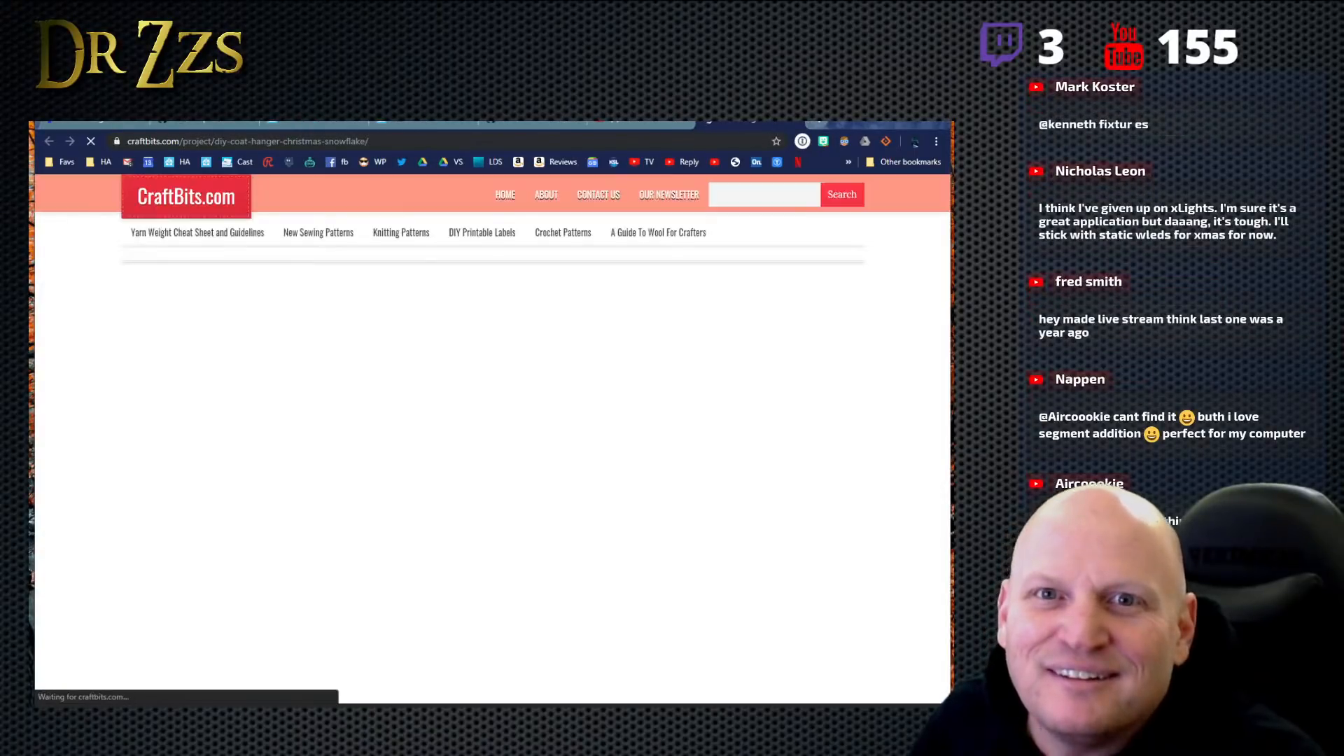
- Look through the DIY coat hanger Christmas snowflake project page, dismissing the newsletter pop-up and examining the materials and assembly photos
scroll(569, 428, "down", 3)
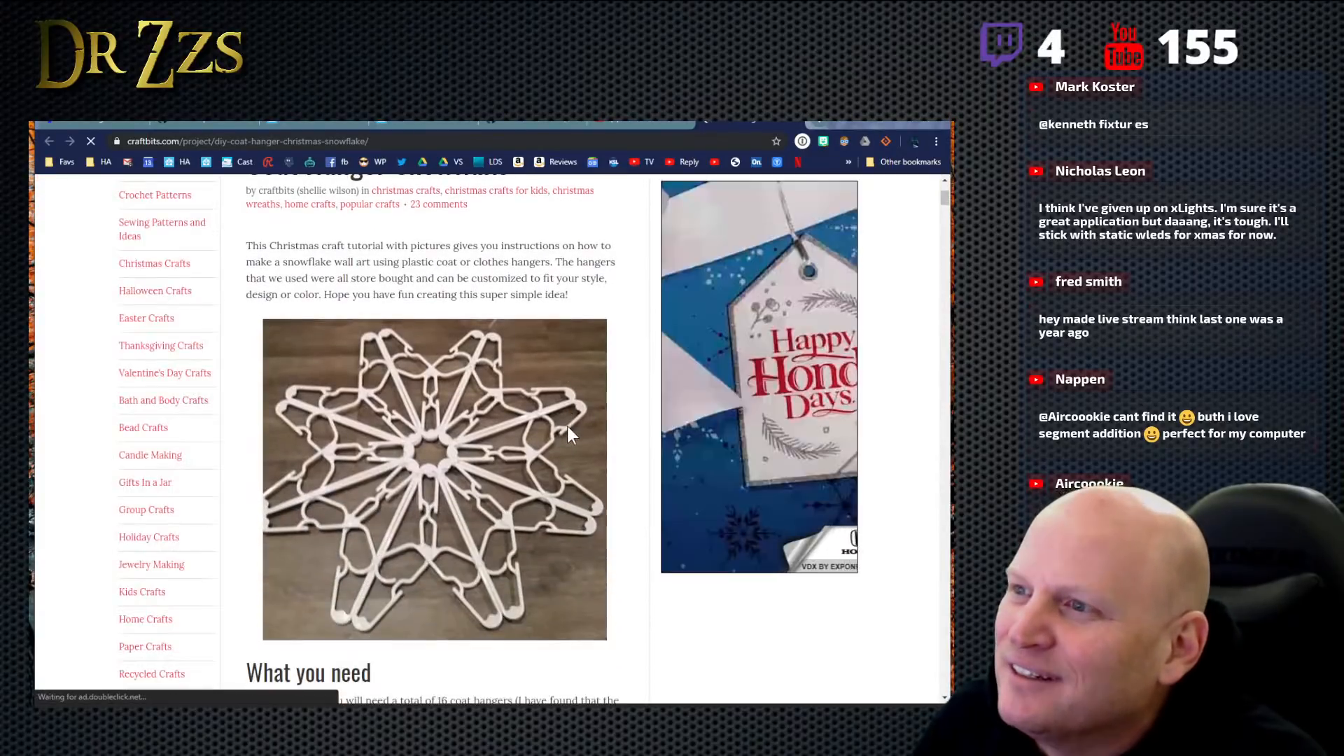
scroll(567, 426, "down", 2)
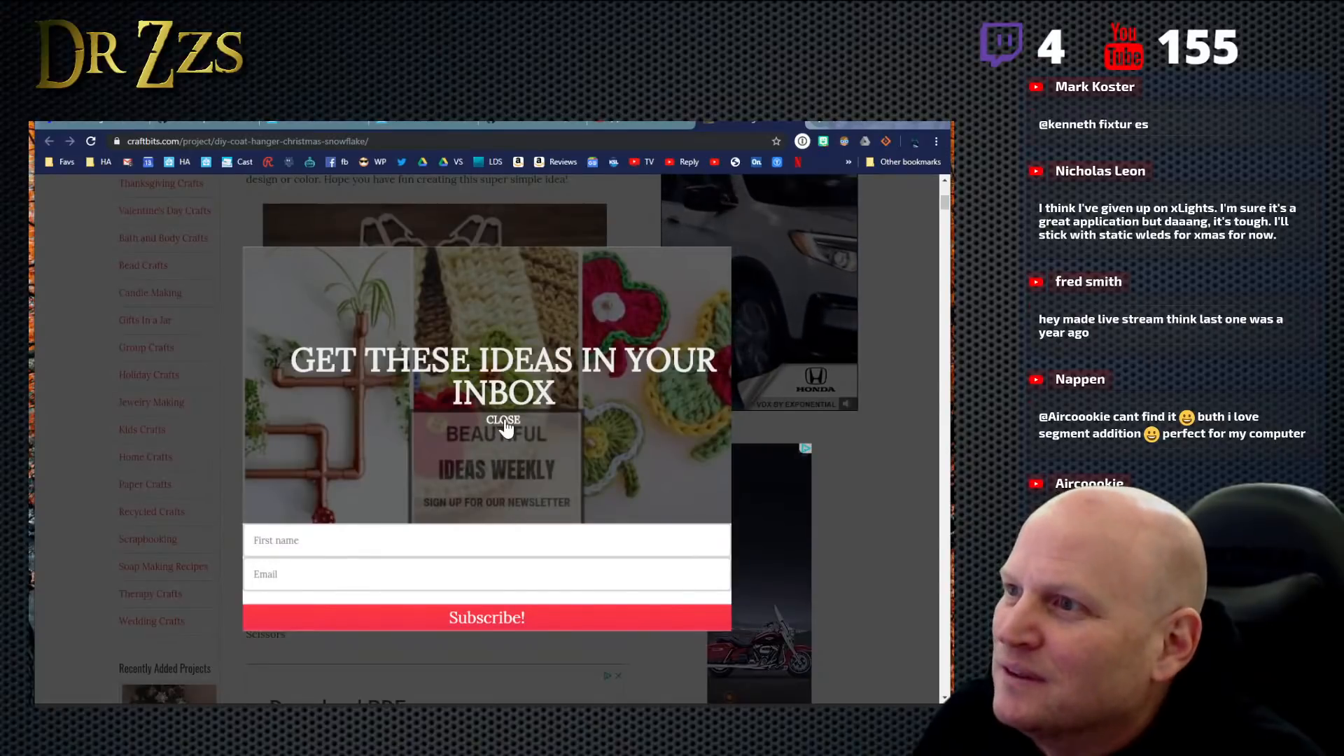
left_click(504, 424)
scroll(396, 346, "down", 5)
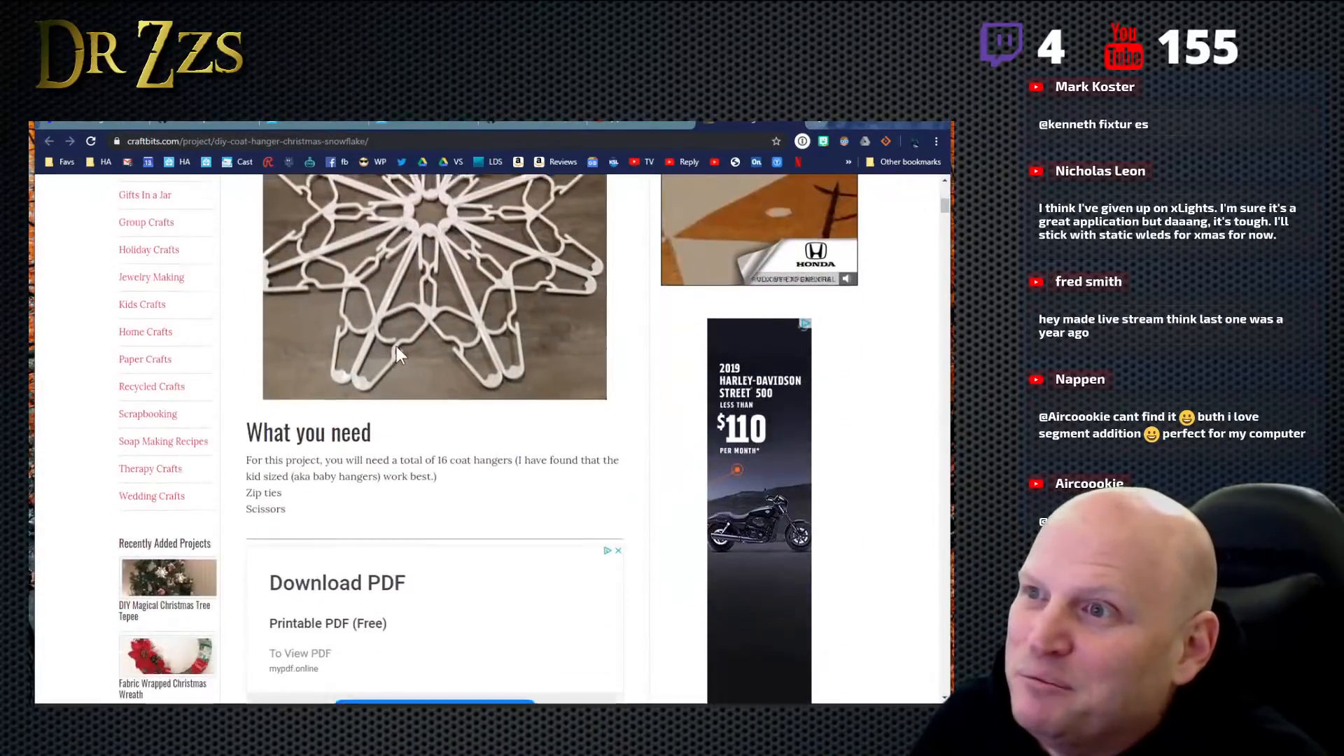
scroll(396, 346, "down", 5)
scroll(406, 356, "down", 6)
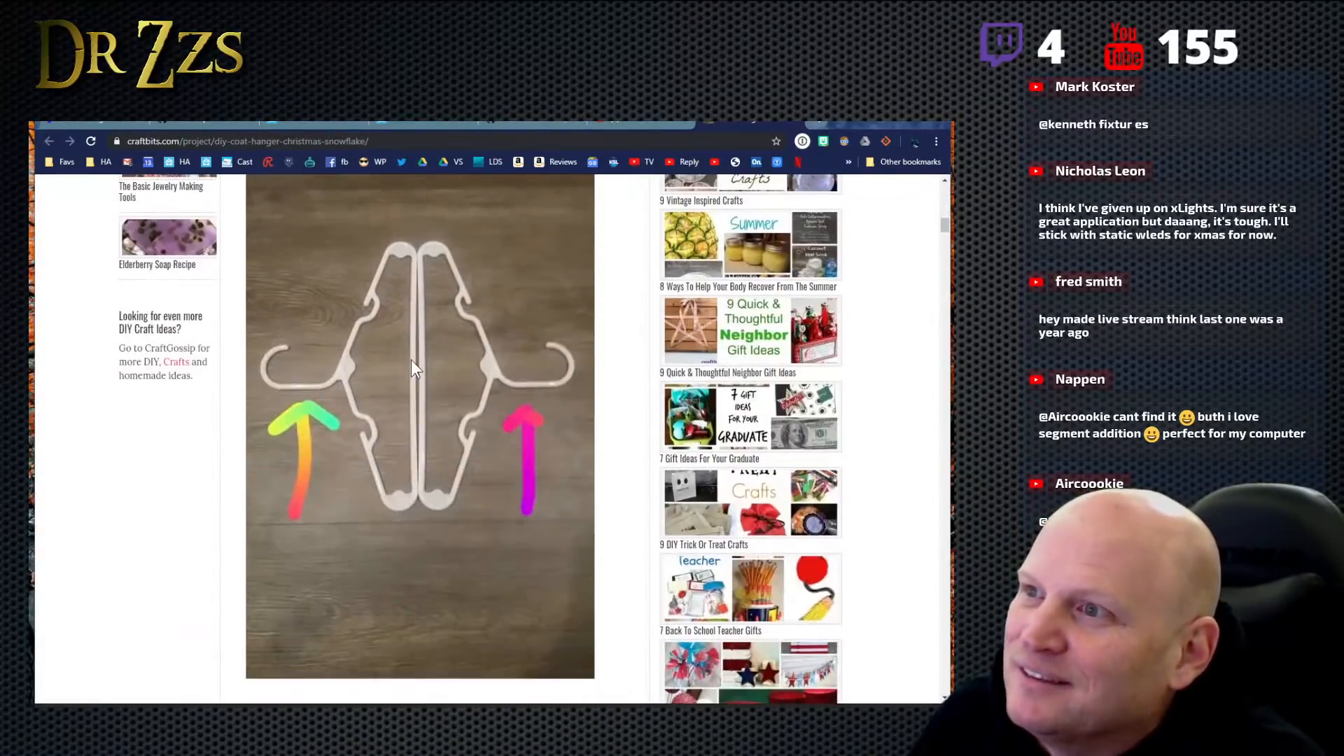
scroll(411, 361, "down", 8)
scroll(416, 367, "up", 3)
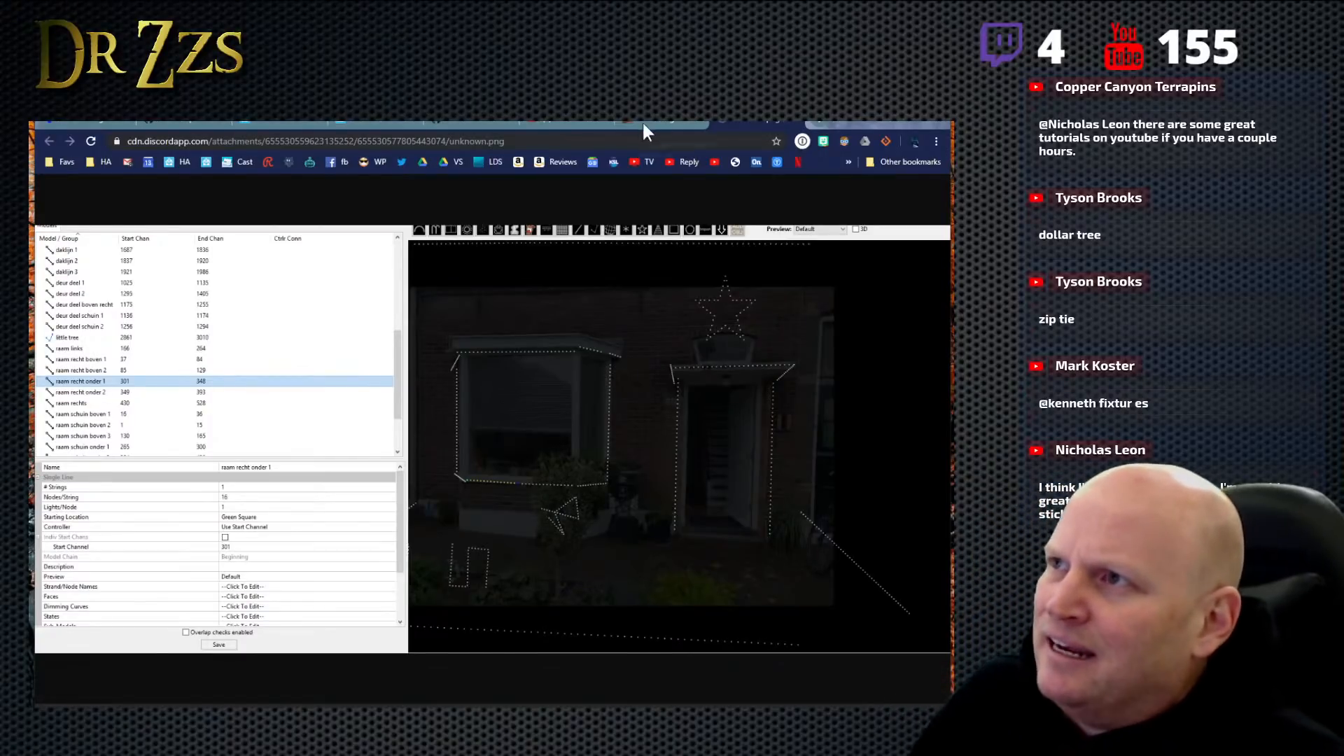
- Leave the shared layout screenshot in the browser and switch to the xLights house layout
left_click(558, 125)
left_click(480, 126)
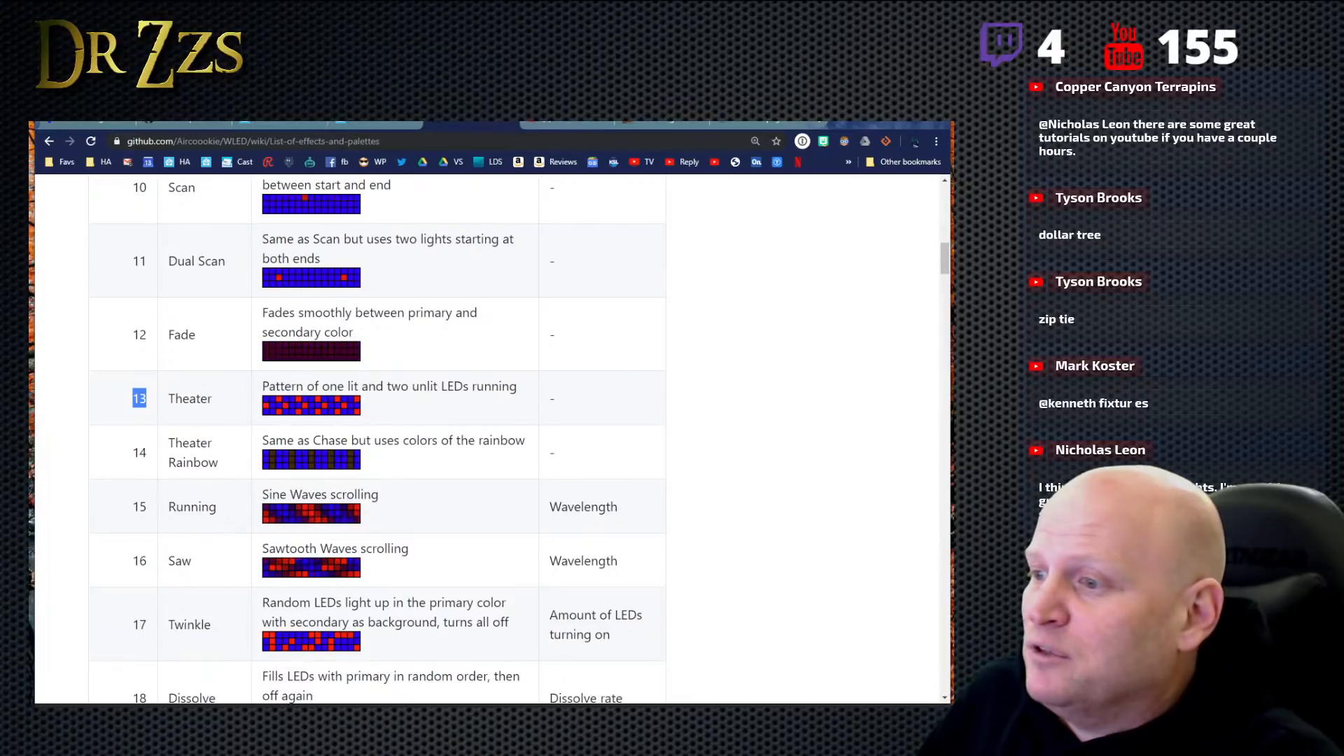
key("alt+Tab")
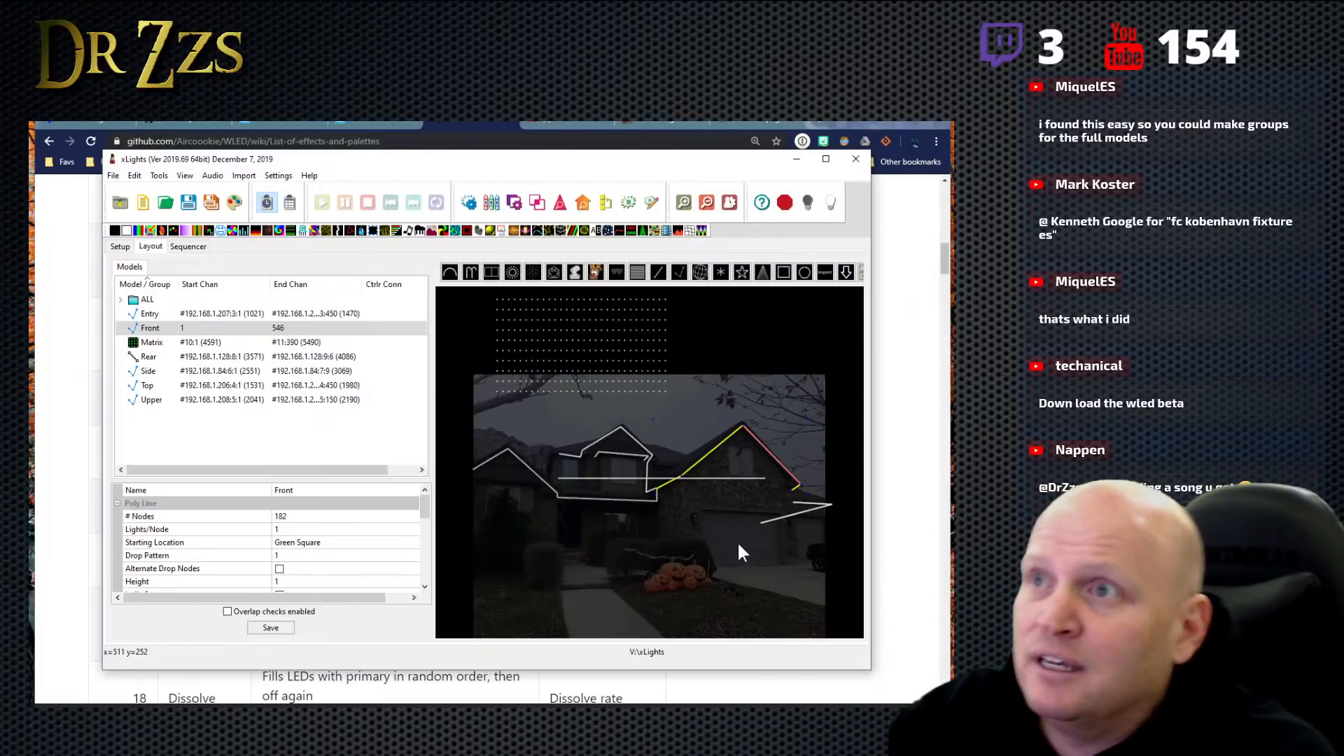
- Switch to the YouTube results for "learn christmas lighting" in the browser and open the Learn Christmas Lighting channel
left_click(564, 127)
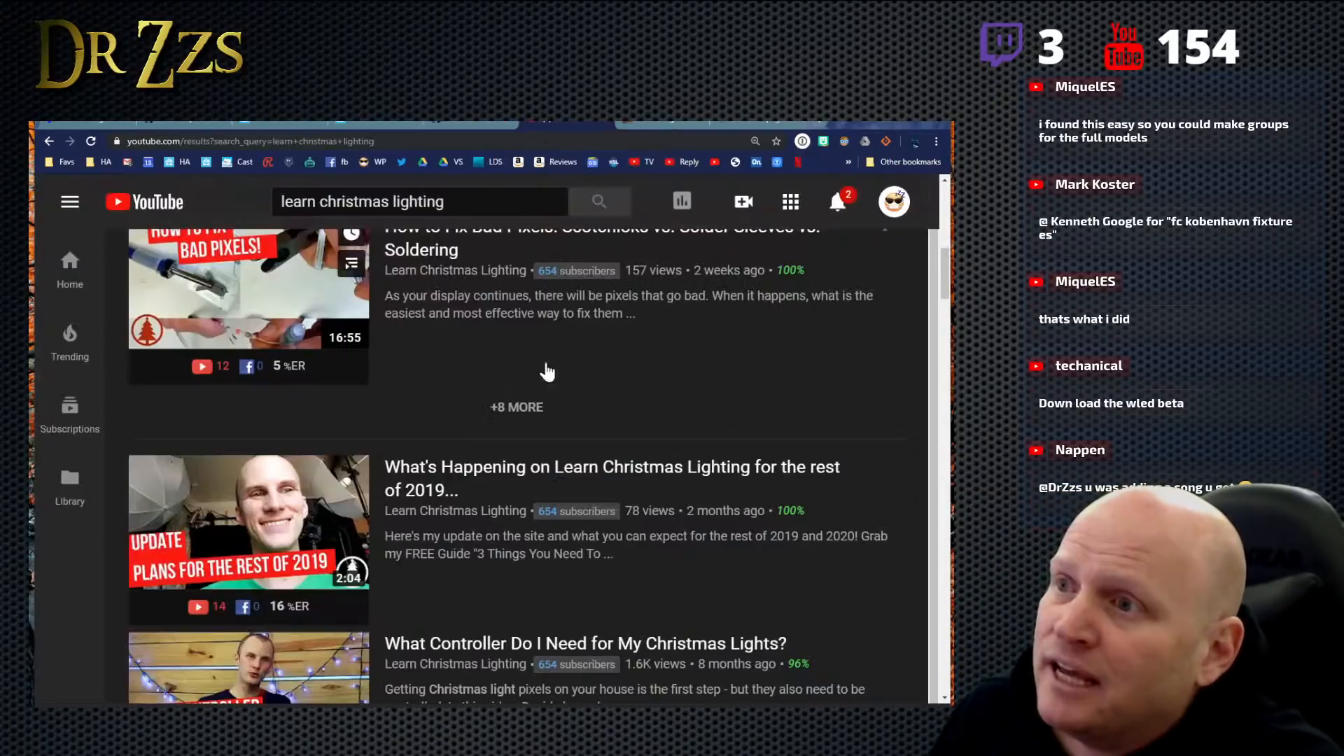
scroll(465, 390, "up", 5)
scroll(466, 390, "up", 5)
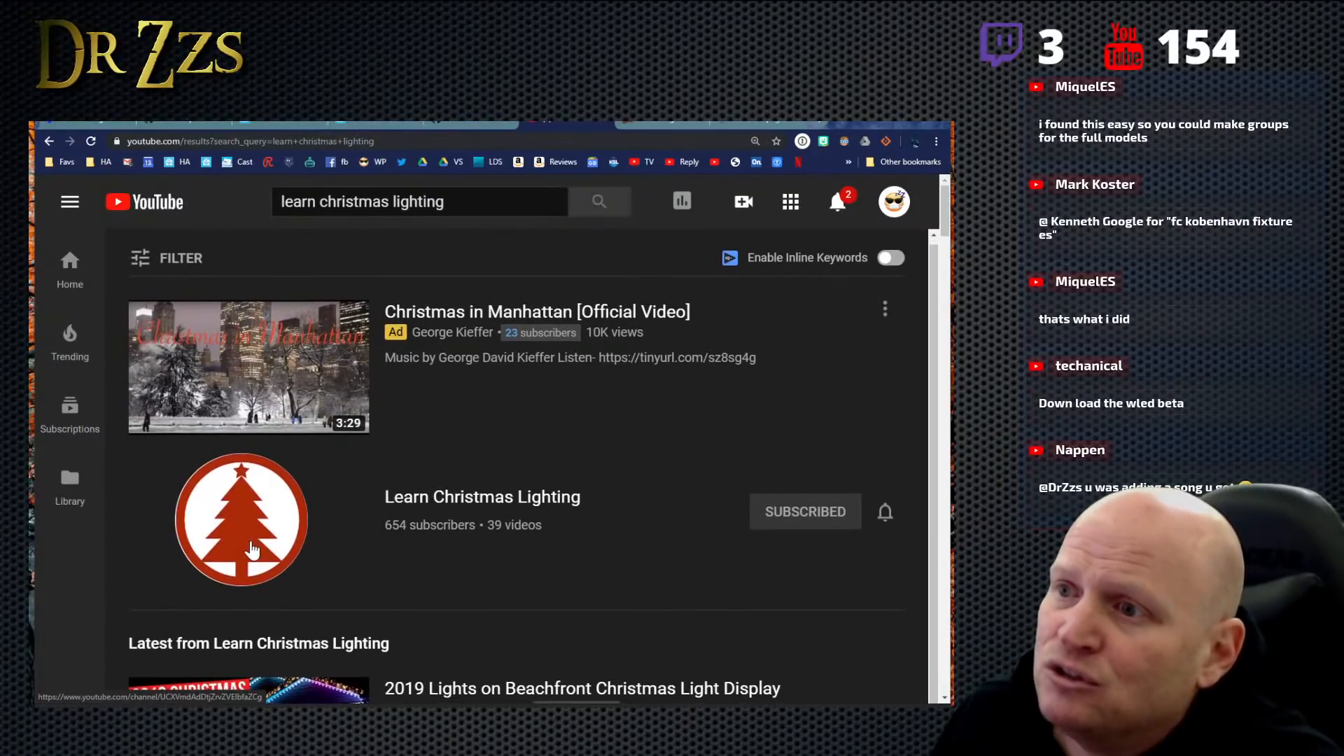
left_click(489, 553)
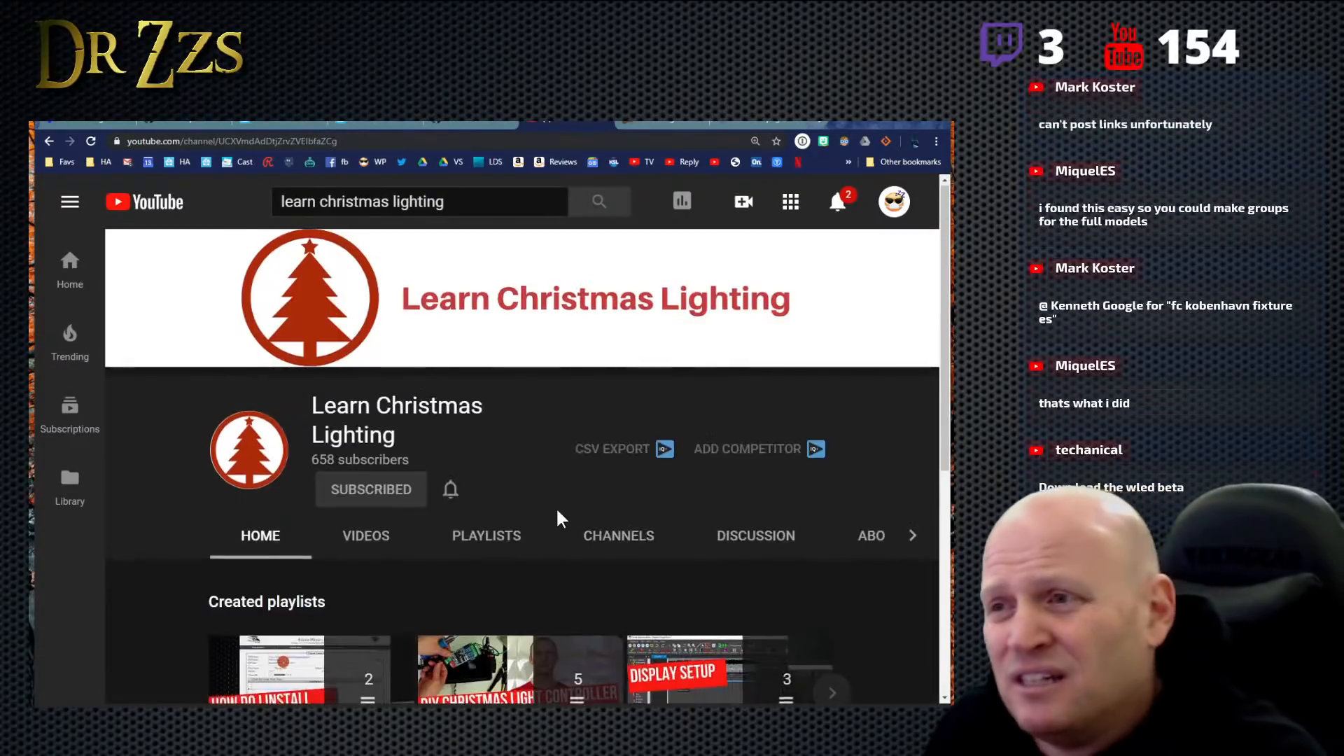
- Browse the Learn Christmas Lighting channel's uploaded videos and the playlists on its home page
scroll(556, 516, "down", 3)
left_click(381, 352)
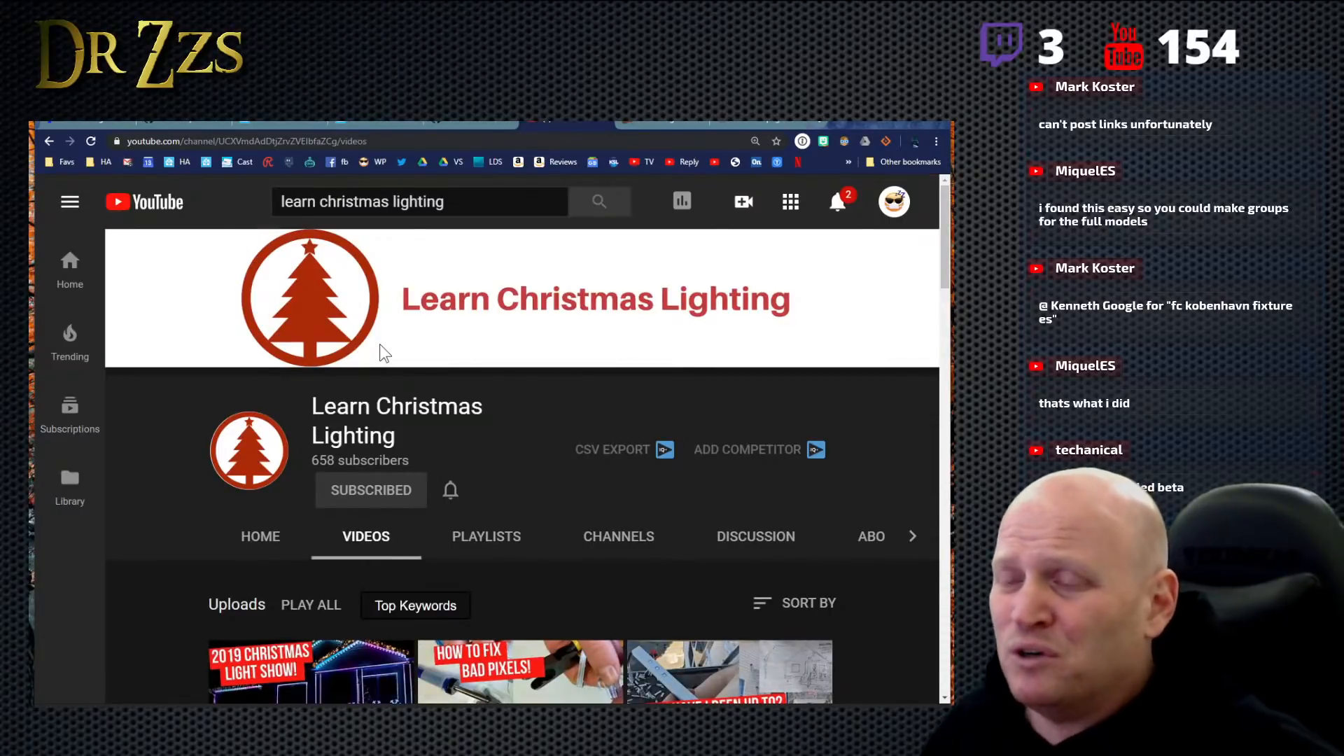
scroll(384, 352, "down", 5)
scroll(512, 456, "up", 5)
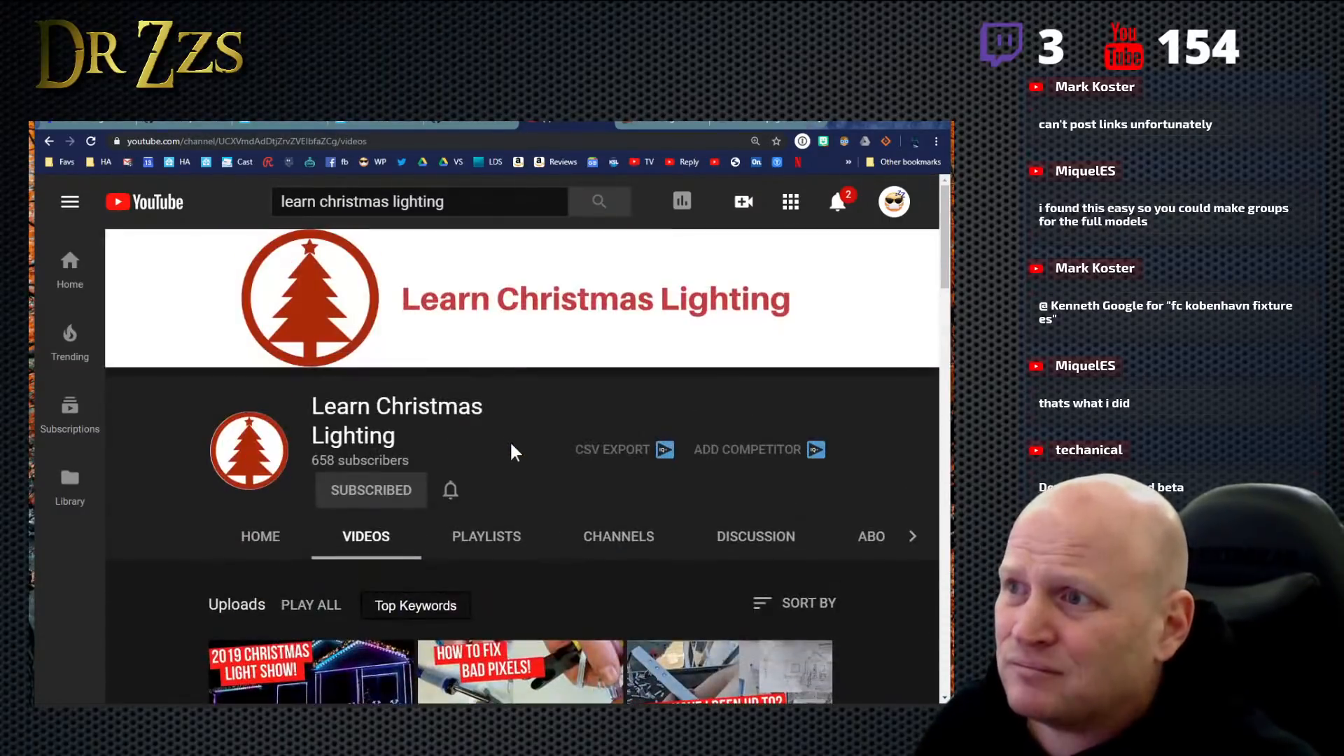
left_click(257, 550)
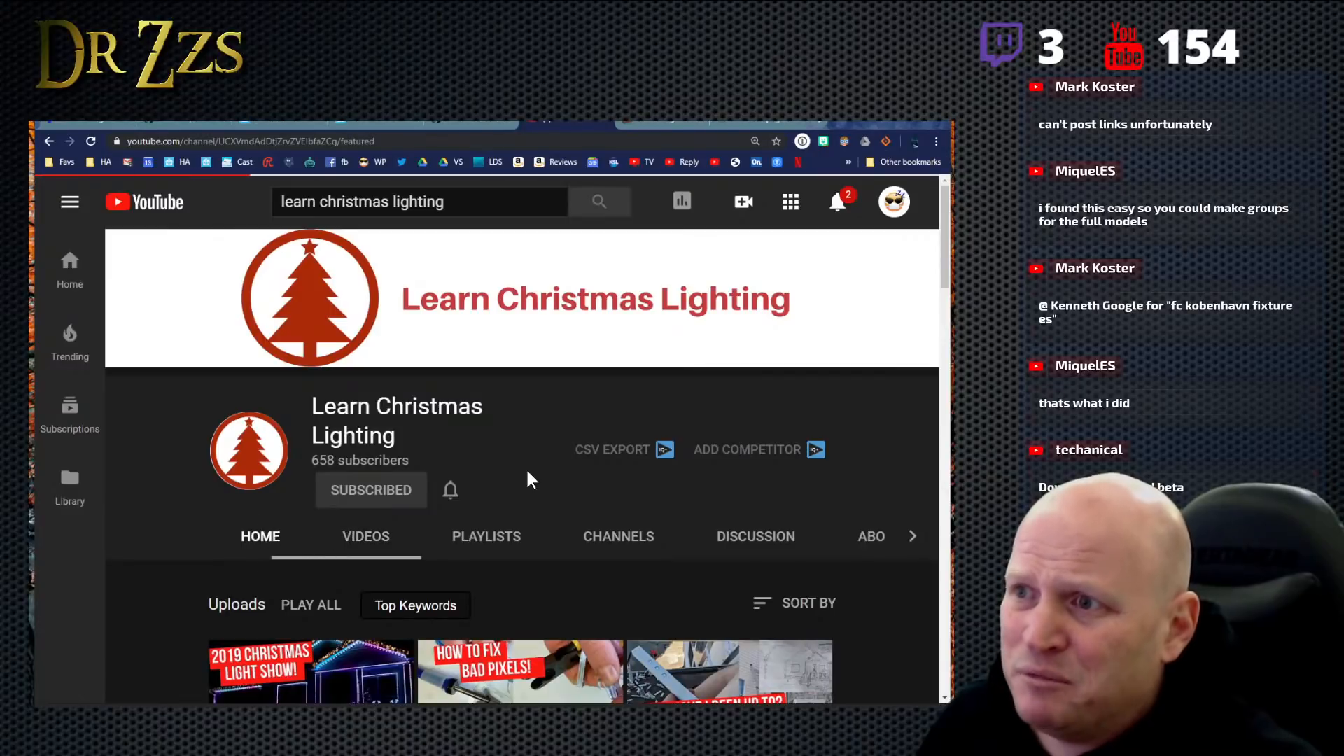
scroll(736, 528, "down", 4)
scroll(743, 528, "down", 1)
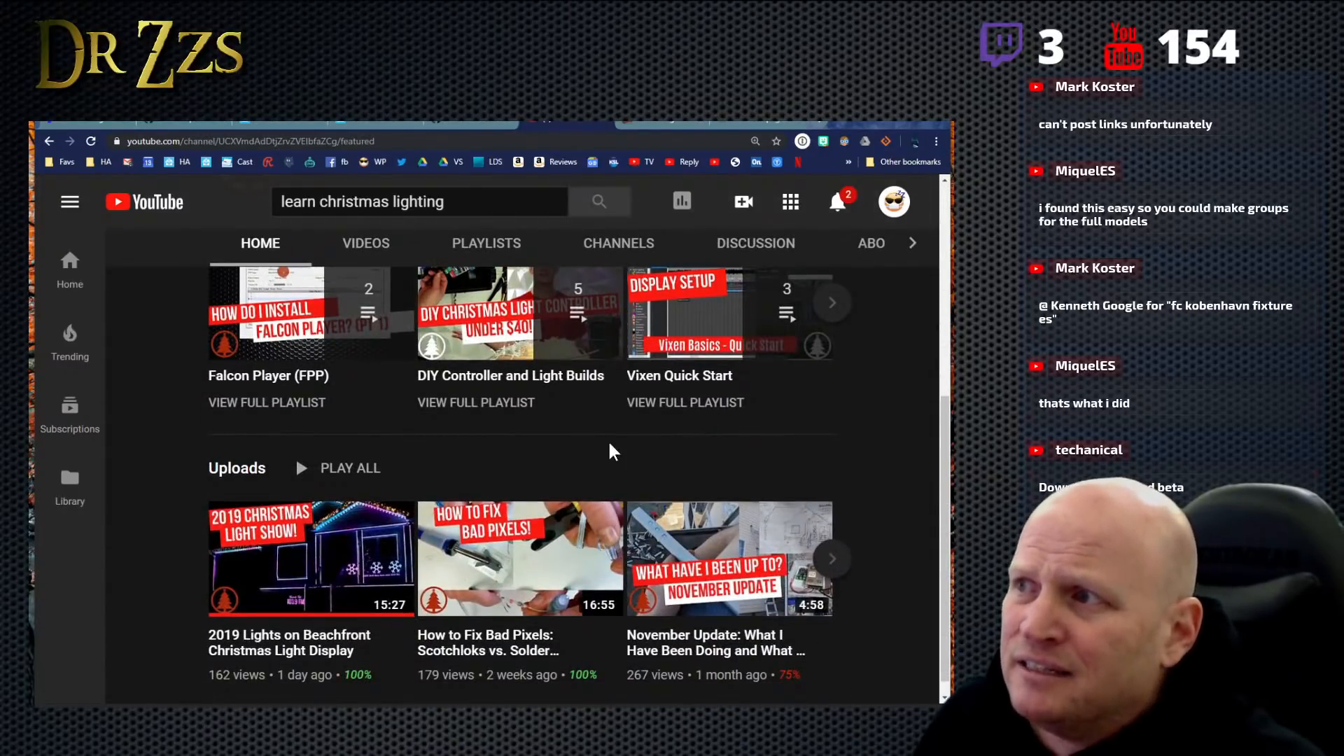
scroll(609, 451, "up", 5)
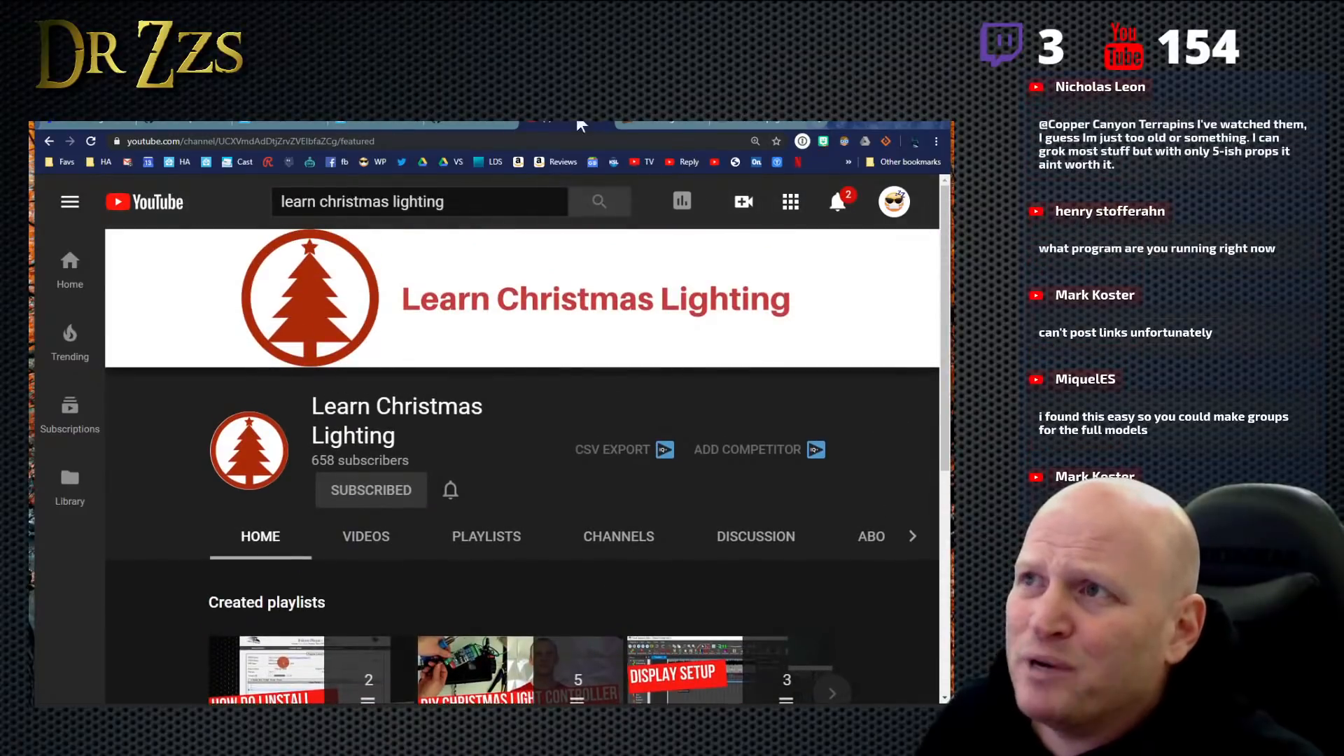
- Switch back to xLights and start a new sequence, discarding the unsaved changes of the open one
left_click(469, 123)
left_click(280, 124)
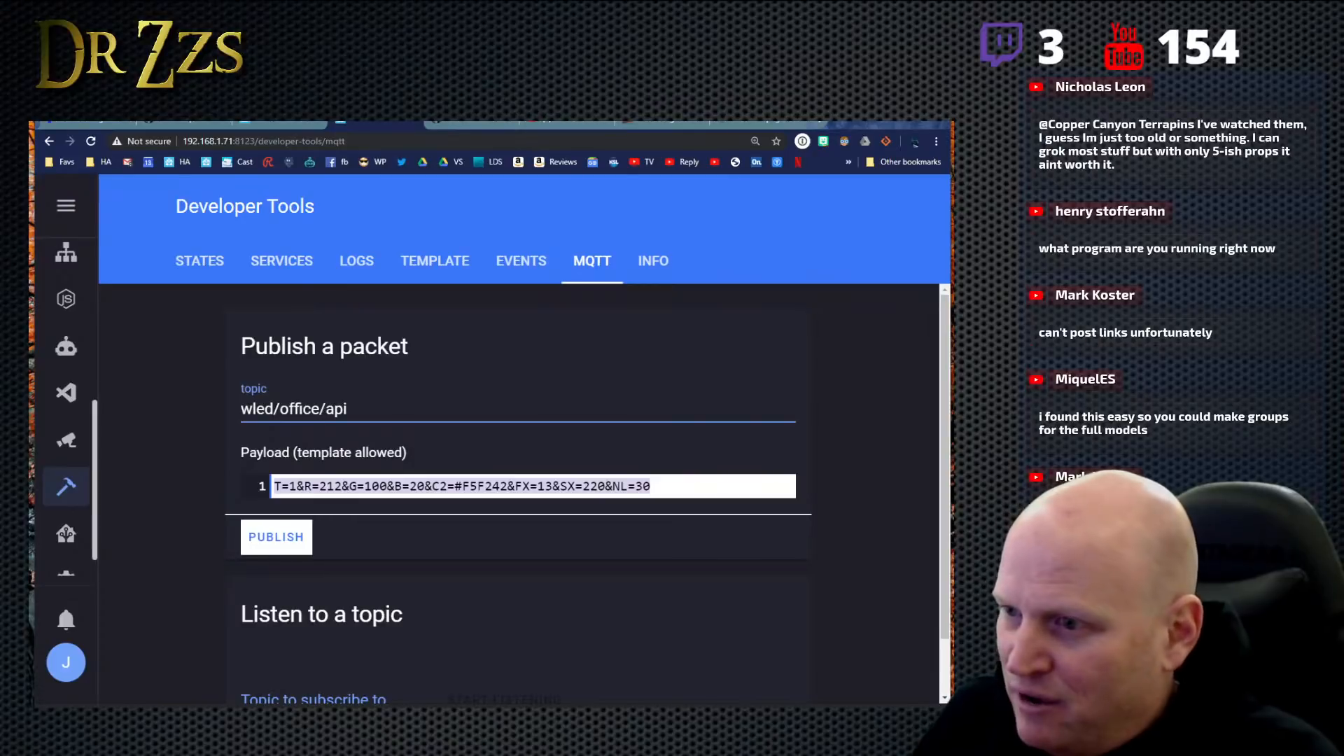
left_click(260, 746)
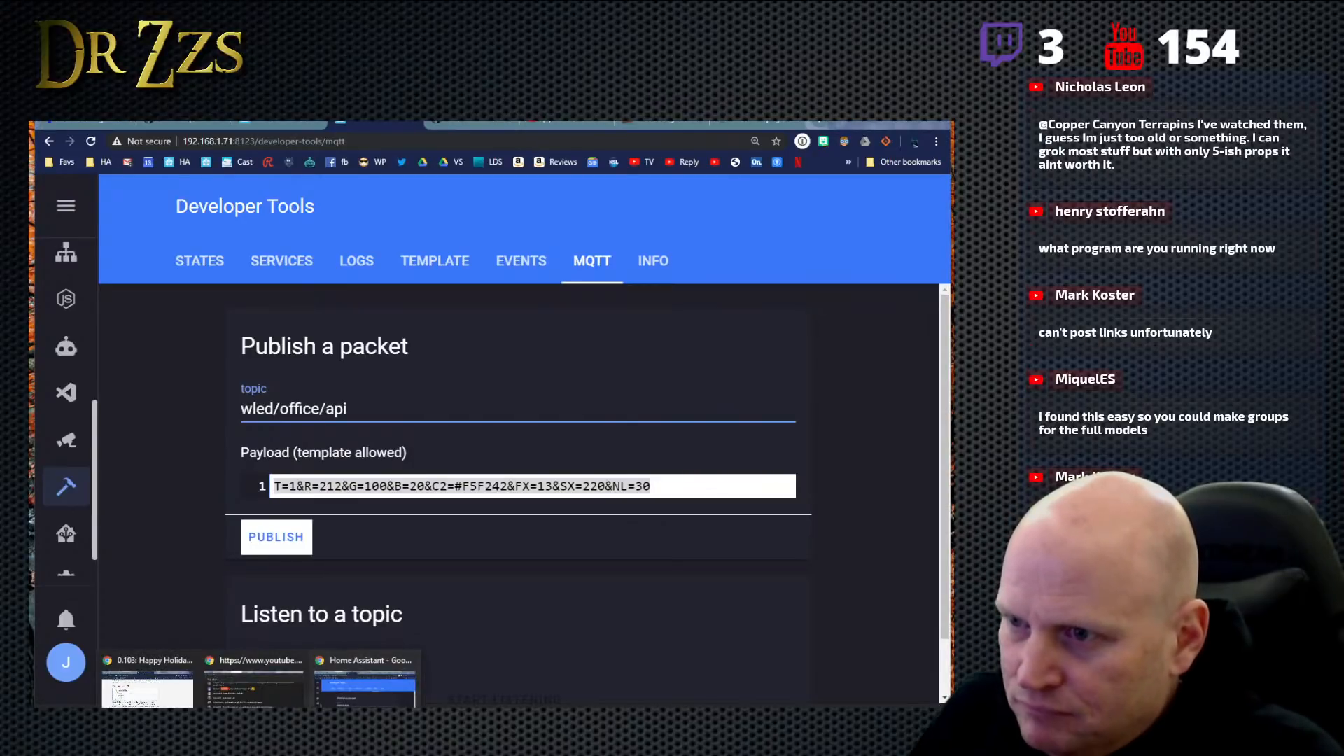
left_click(420, 746)
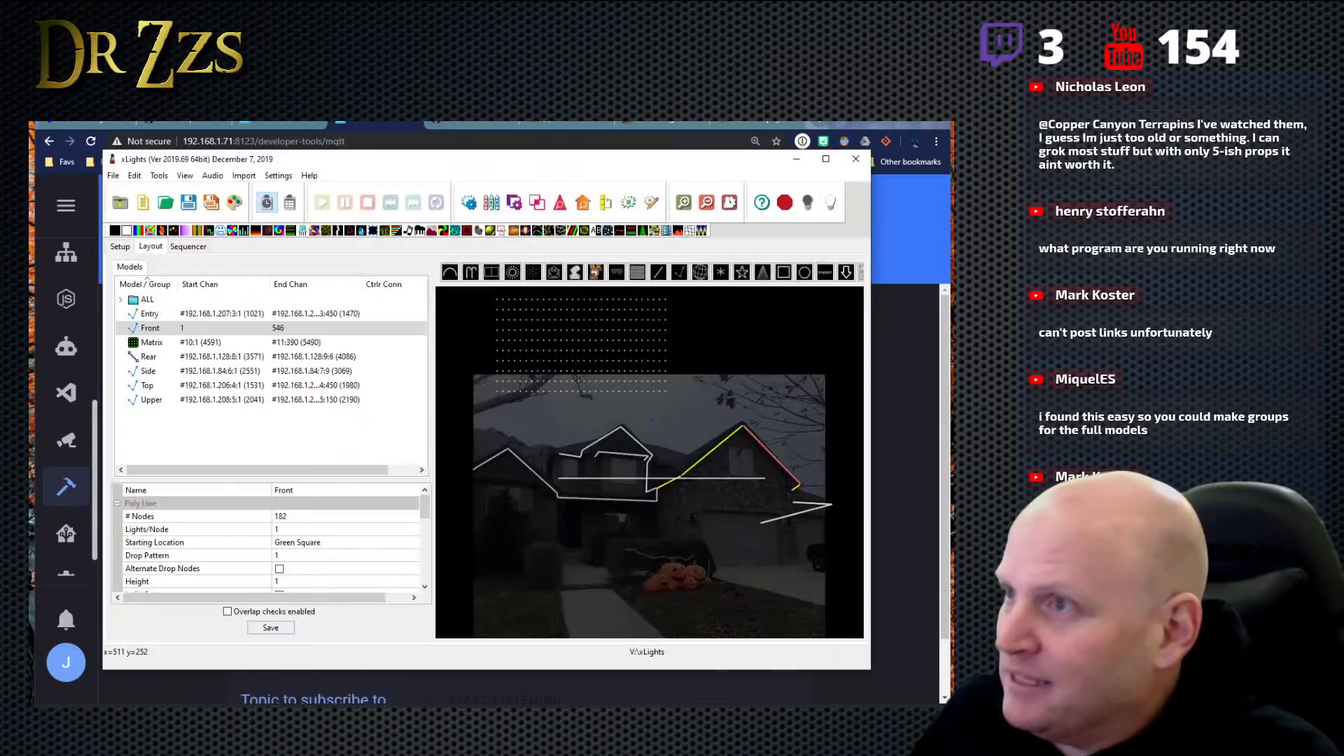
left_click(143, 205)
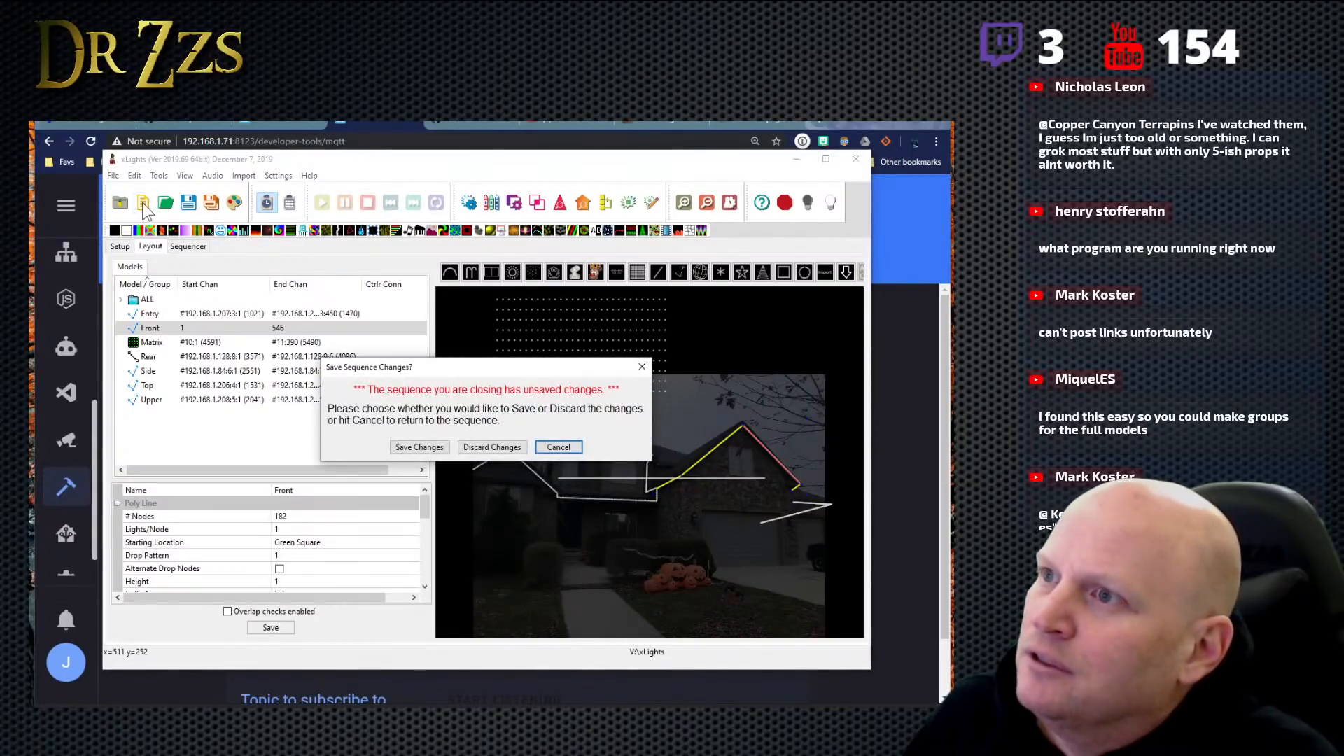
left_click(498, 448)
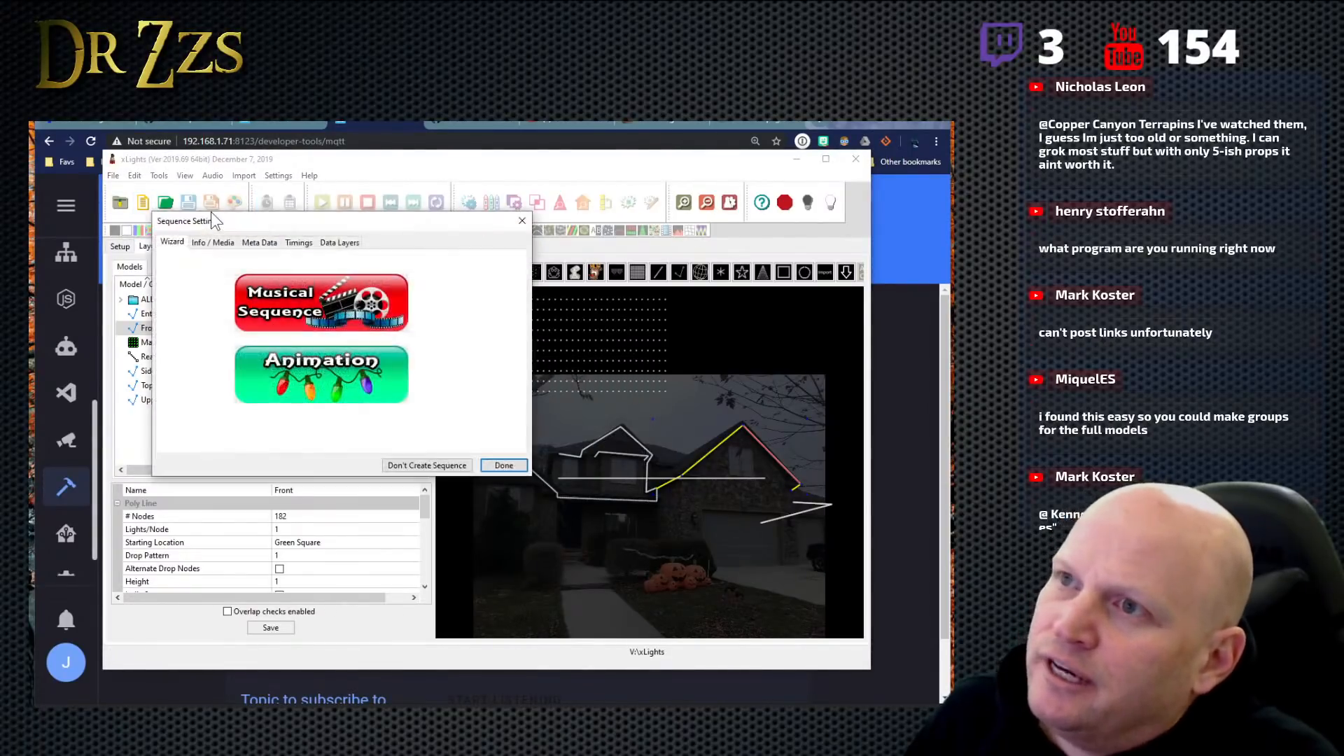
- Create a musical sequence from Beat_Your_Competition.mp3 in the xLights folder with 20fps (50ms) timing
left_click(349, 292)
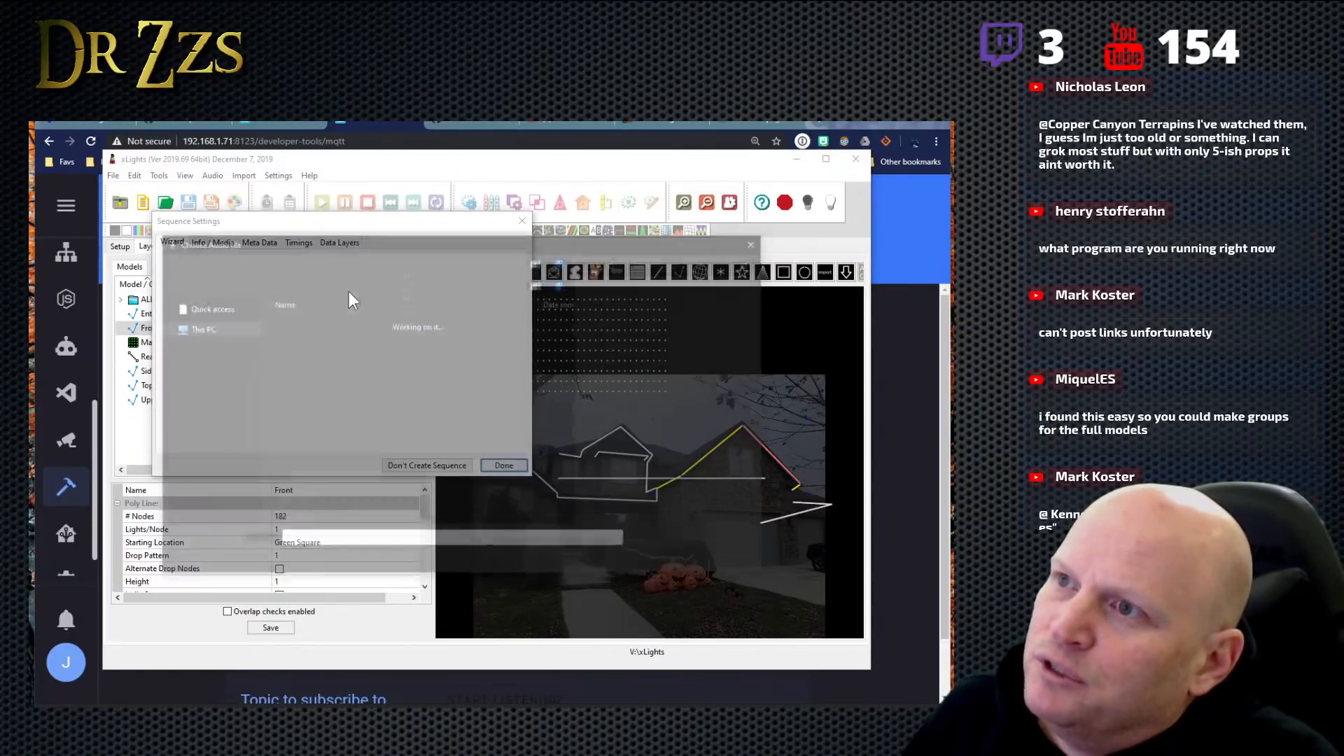
left_click(338, 473)
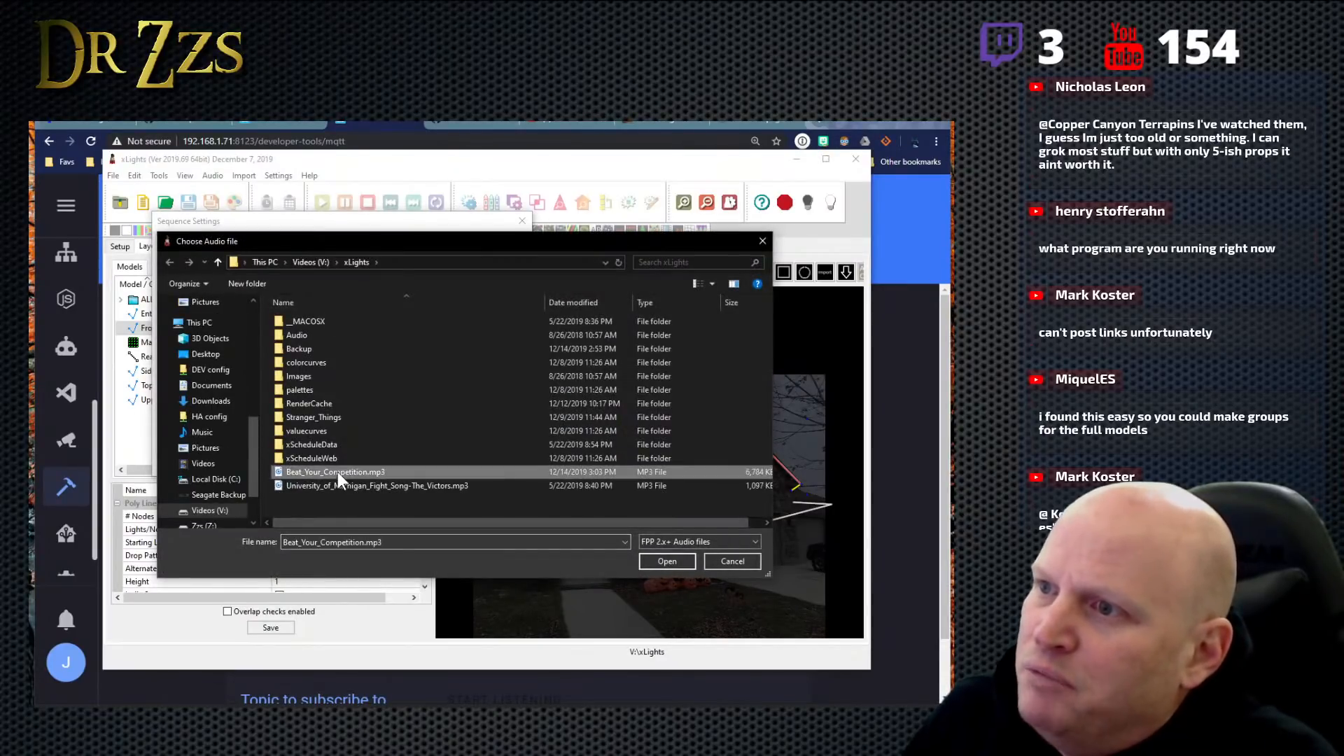
left_click(677, 557)
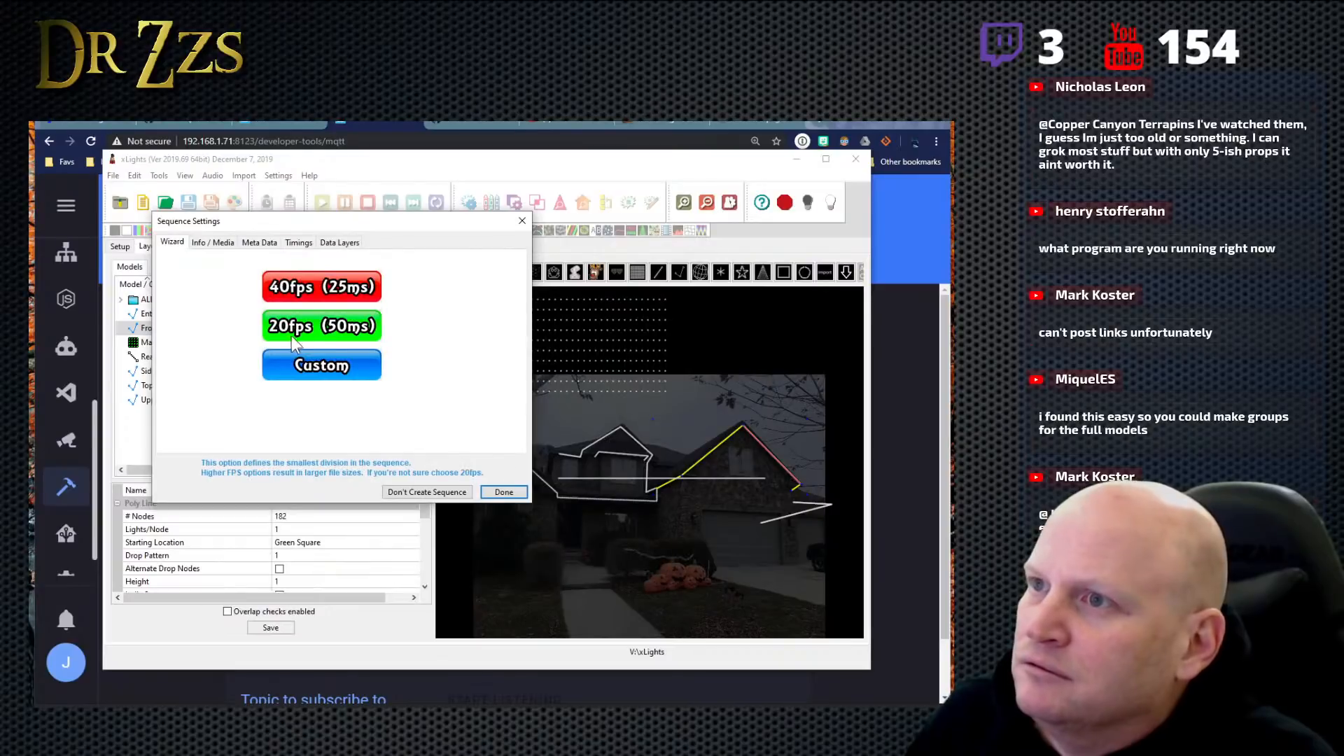
left_click(288, 322)
left_click(324, 357)
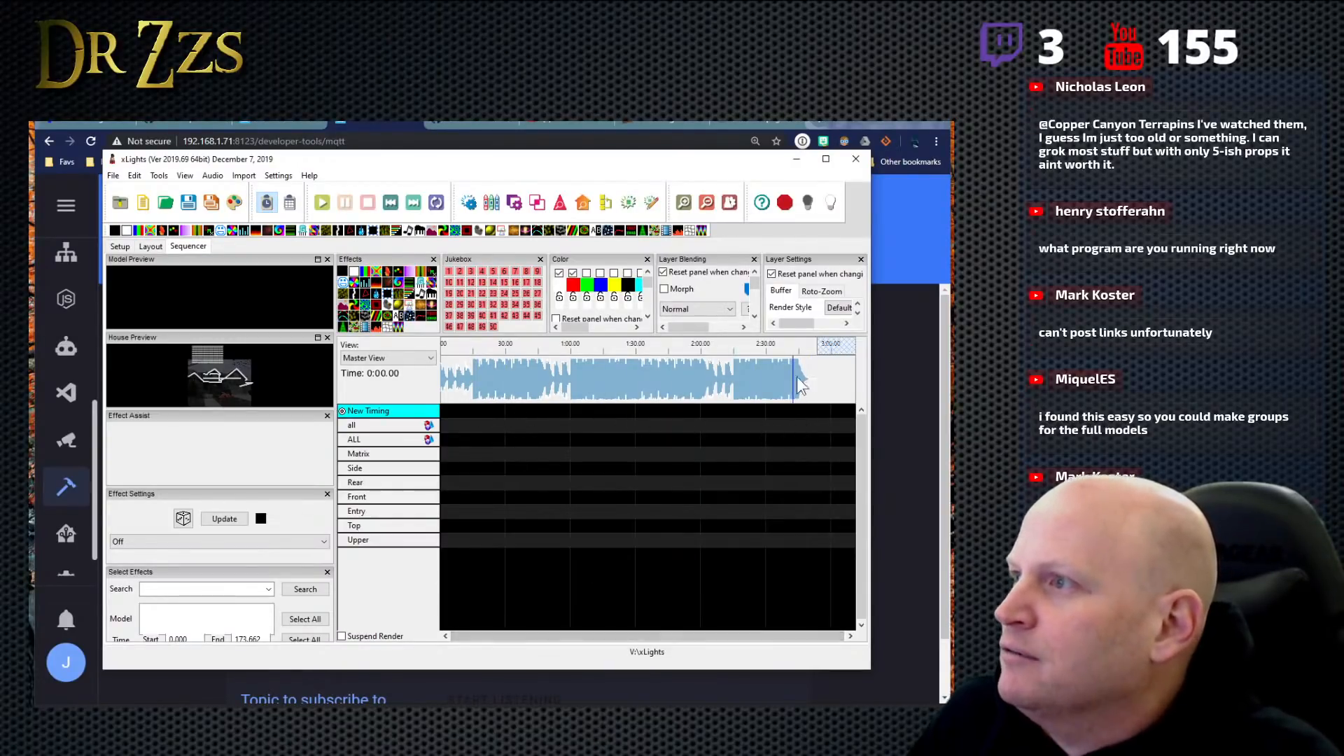
- Examine the Side, Rear and Matrix rows in the sequencer, then expand the ALL group's member models and collapse them again
left_click(380, 465)
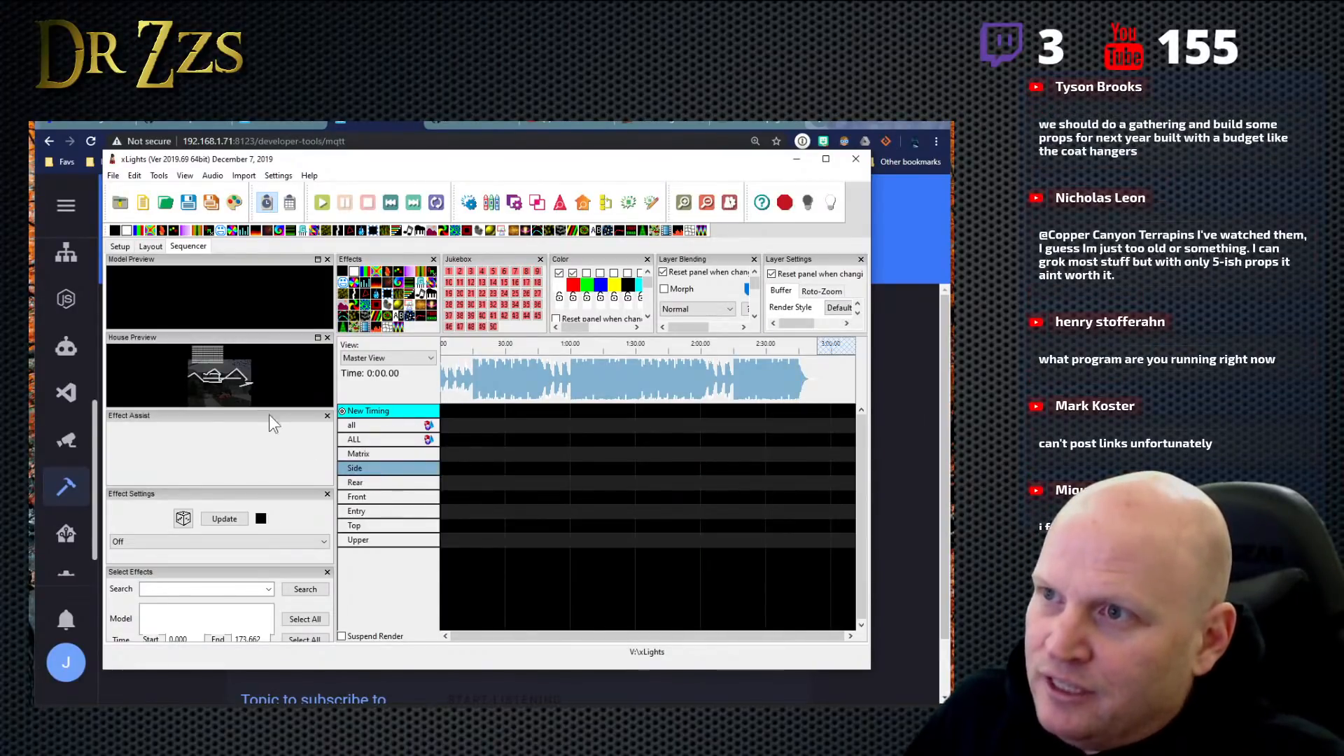
left_click(402, 482)
left_click(394, 457)
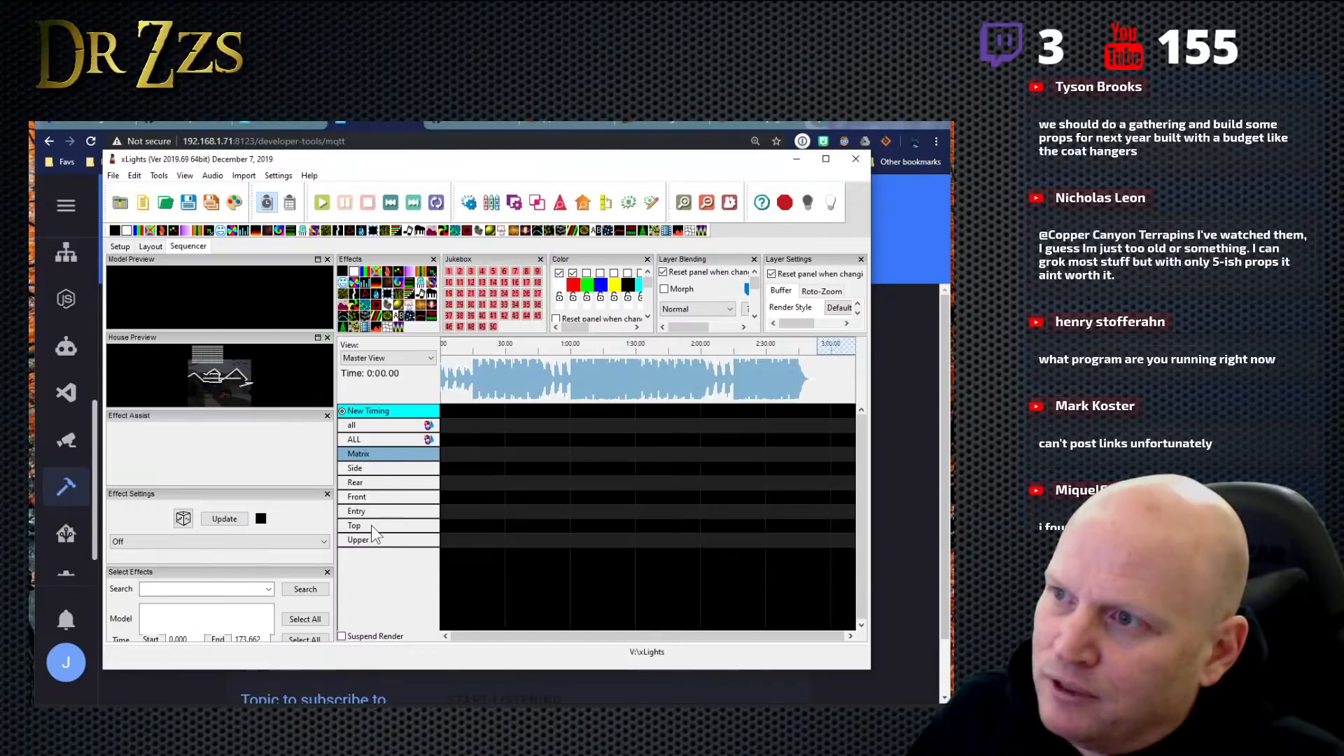
double_click(364, 439)
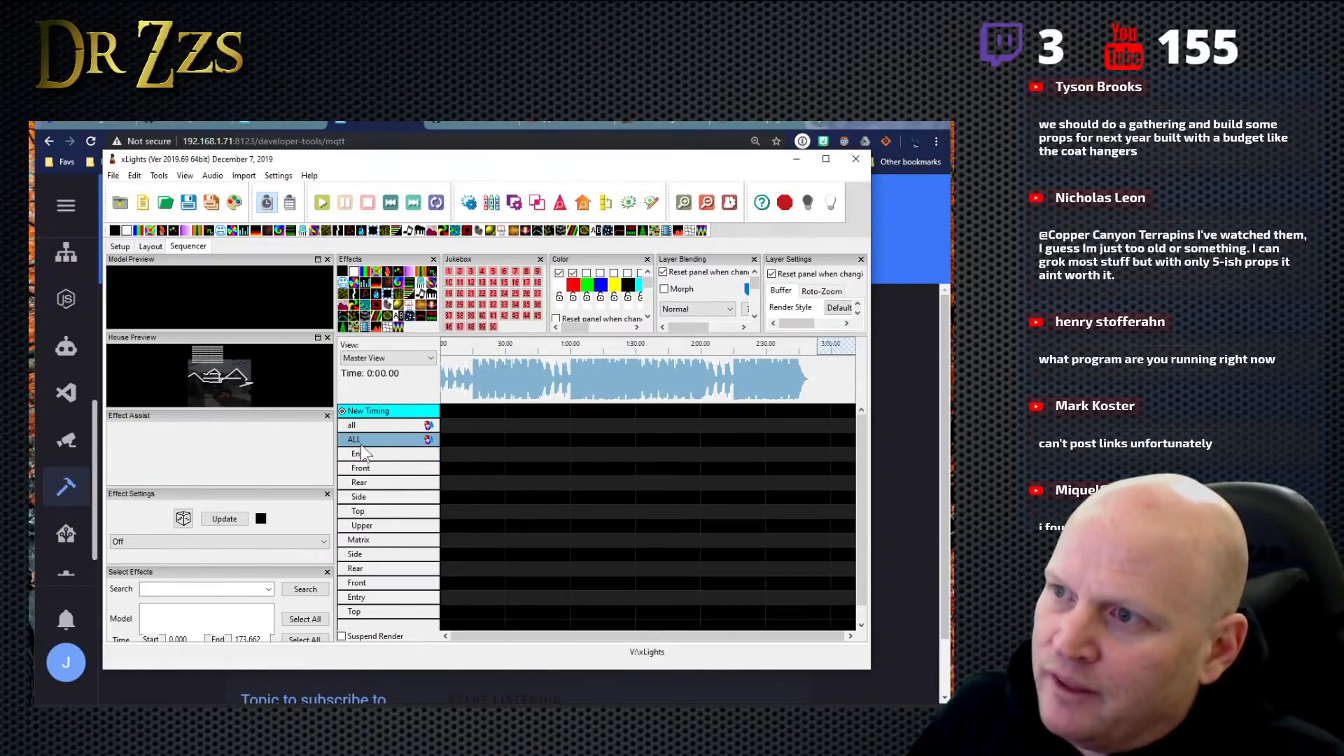
double_click(363, 441)
- Start adding a new model group in the house layout and cancel it at the group name prompt
left_click(151, 246)
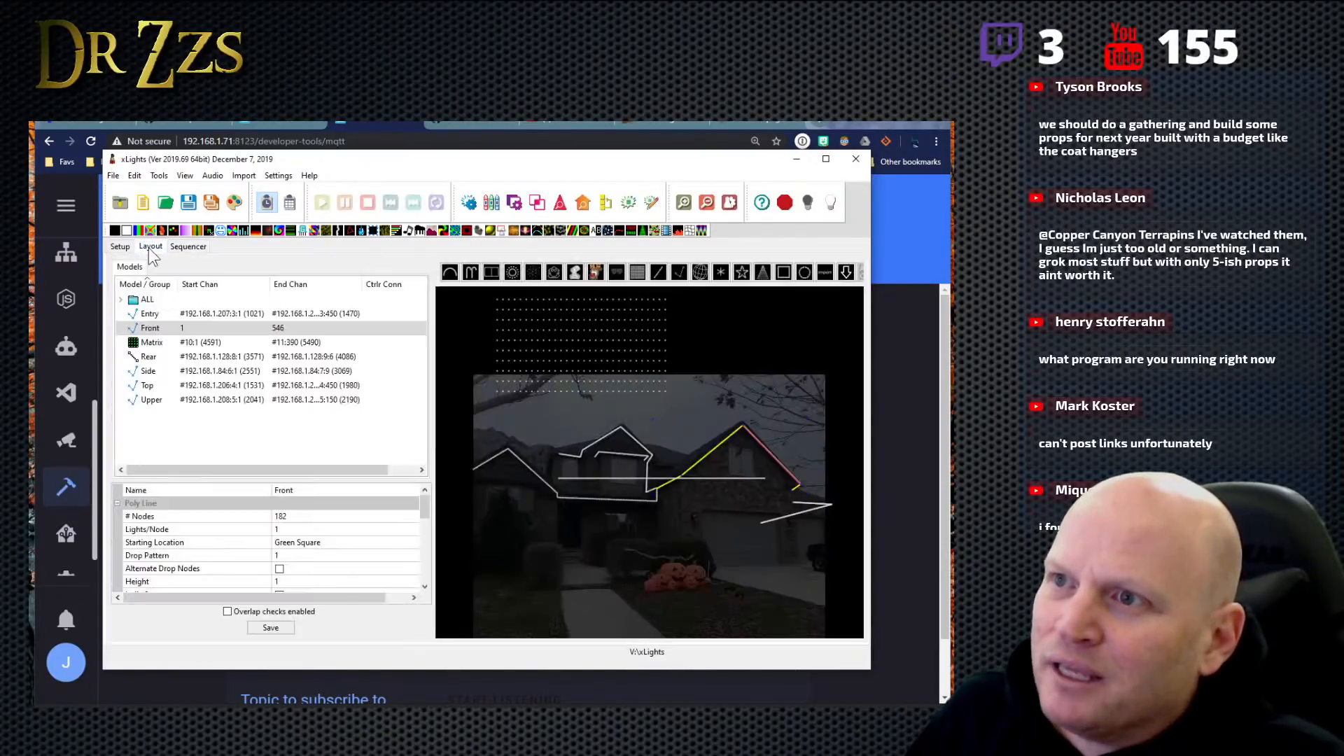
right_click(267, 413)
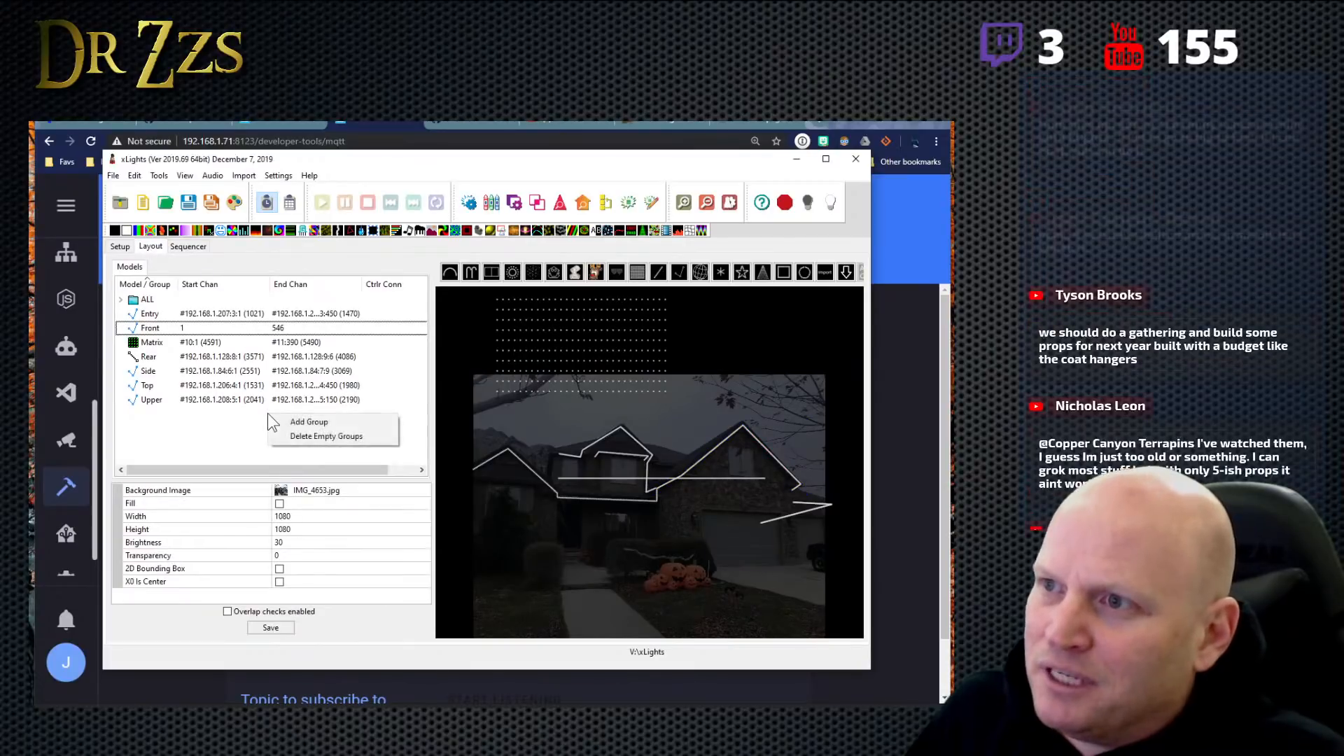
left_click(329, 425)
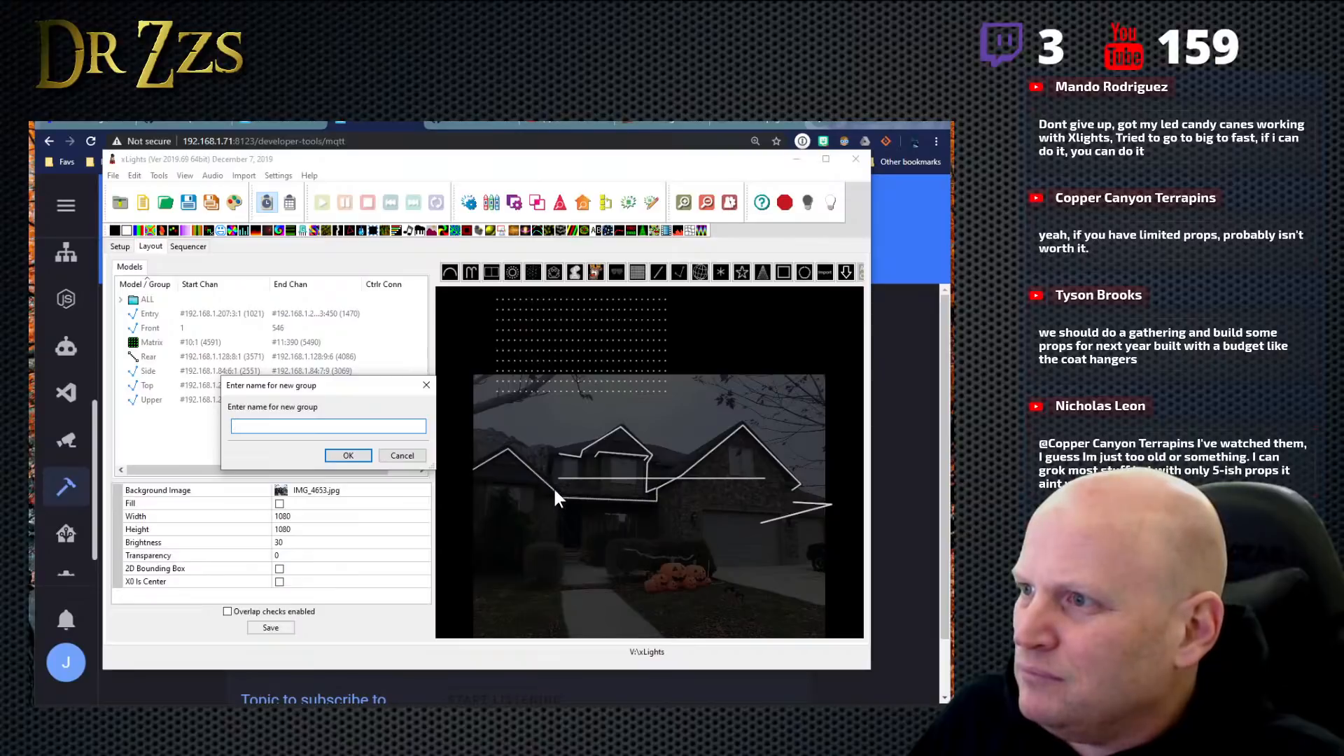
left_click(402, 455)
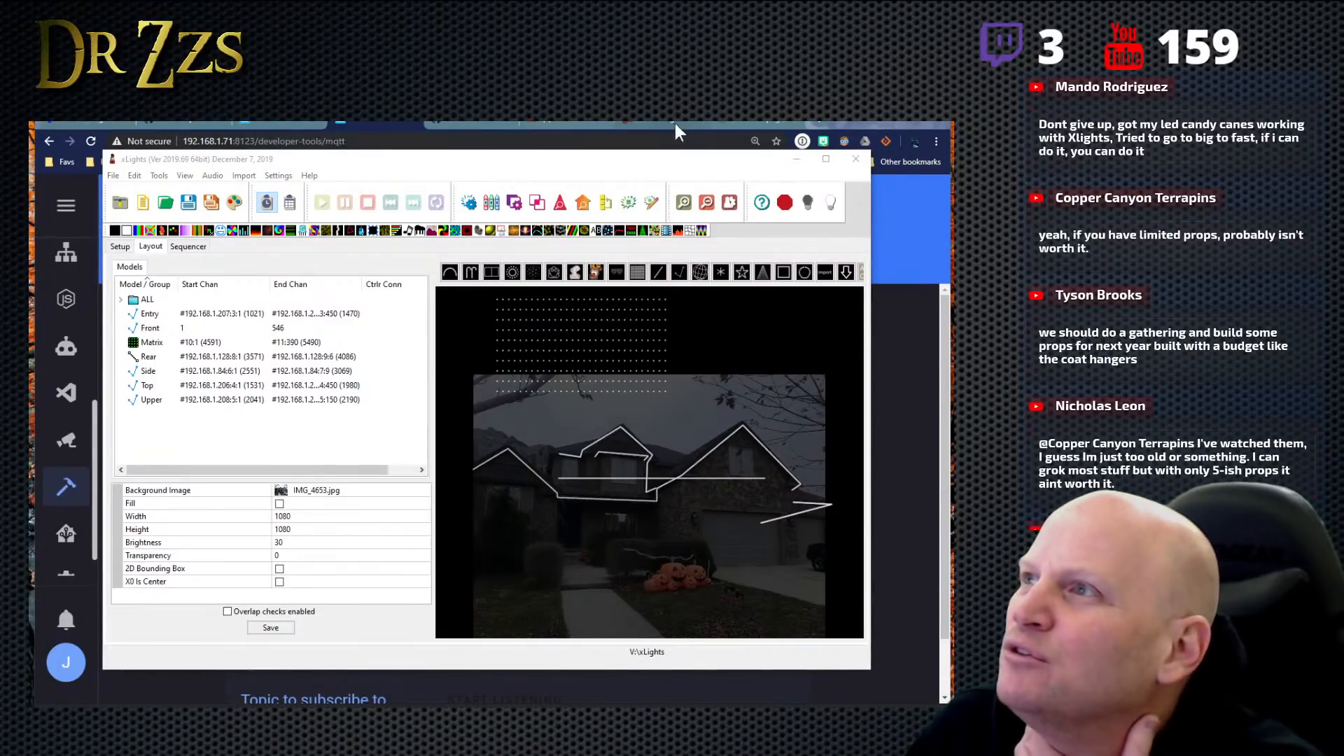
- Bring up the shared screenshot of the window-and-door xLights layout in the browser
left_click(746, 122)
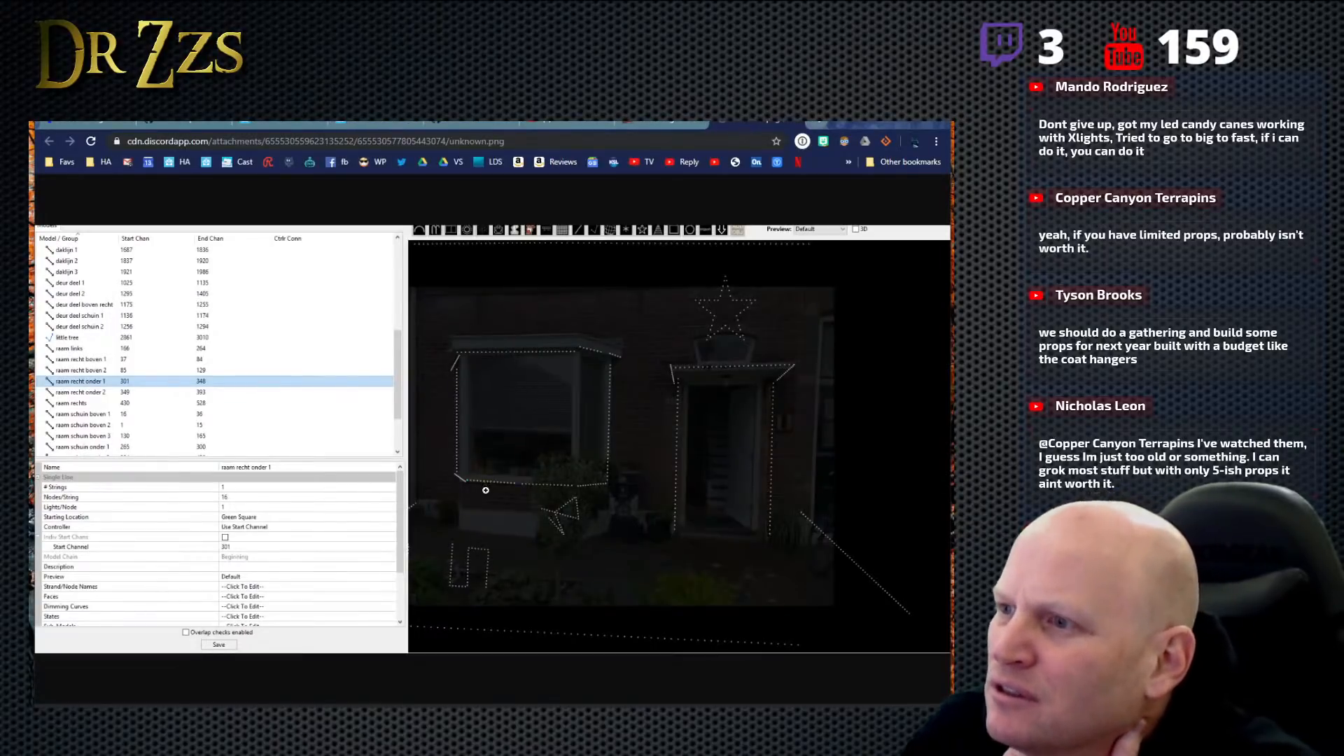
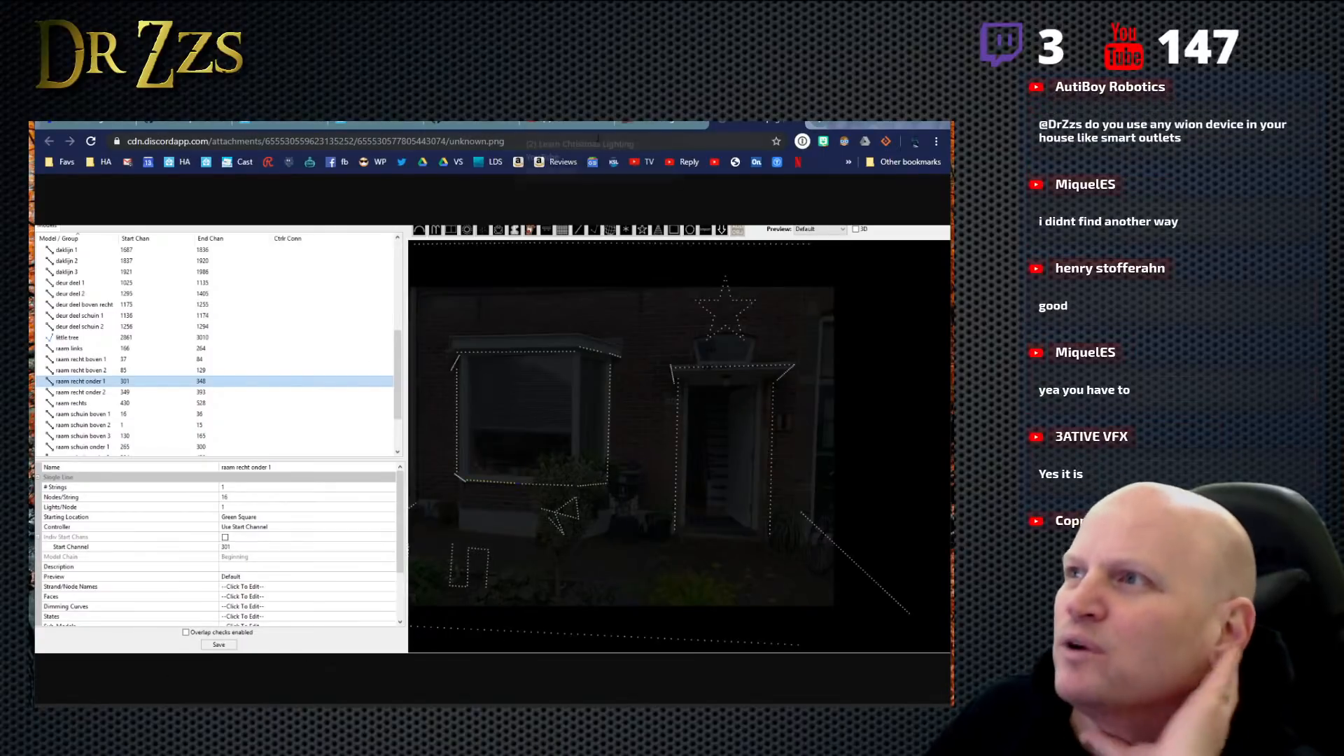
- Switch from the browser to the xLights house layout, select the Entry model and enlarge the area showing its properties
left_click(177, 121)
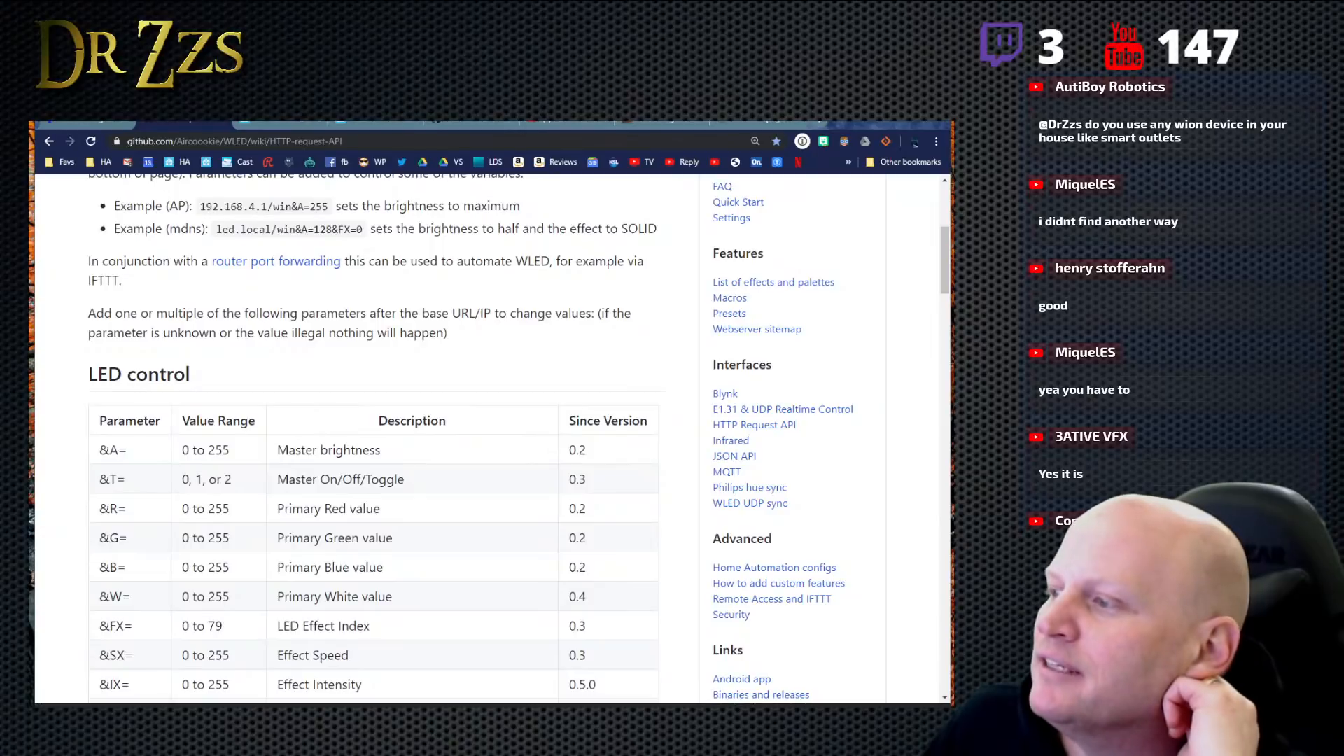
left_click(651, 720)
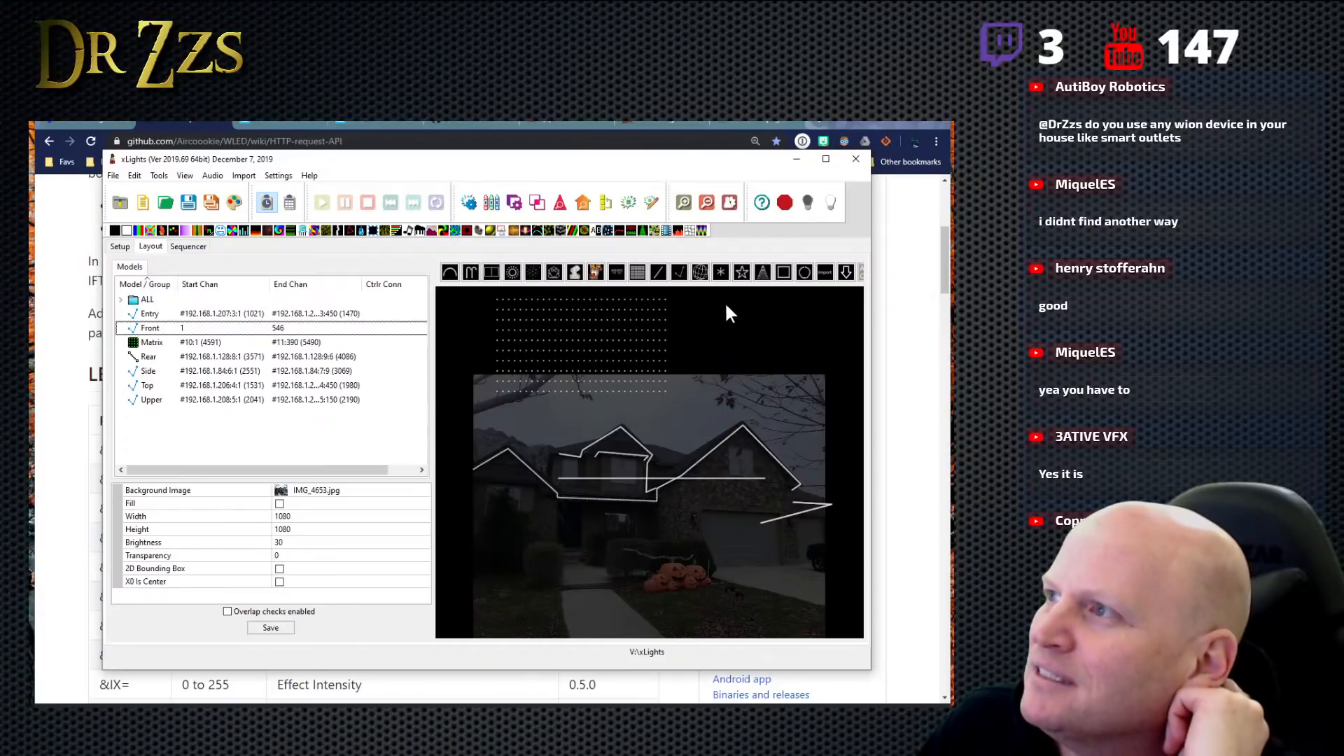
left_click(595, 498)
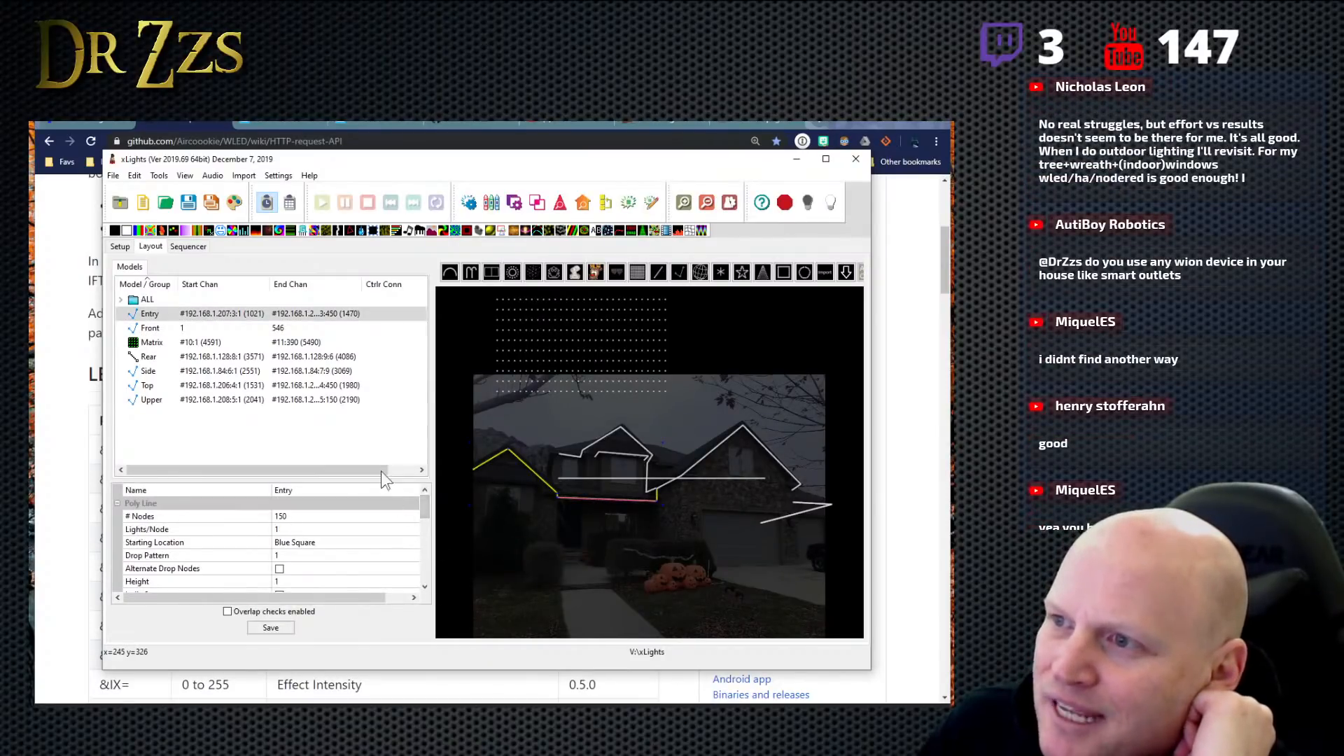
left_click_drag(382, 479, 388, 423)
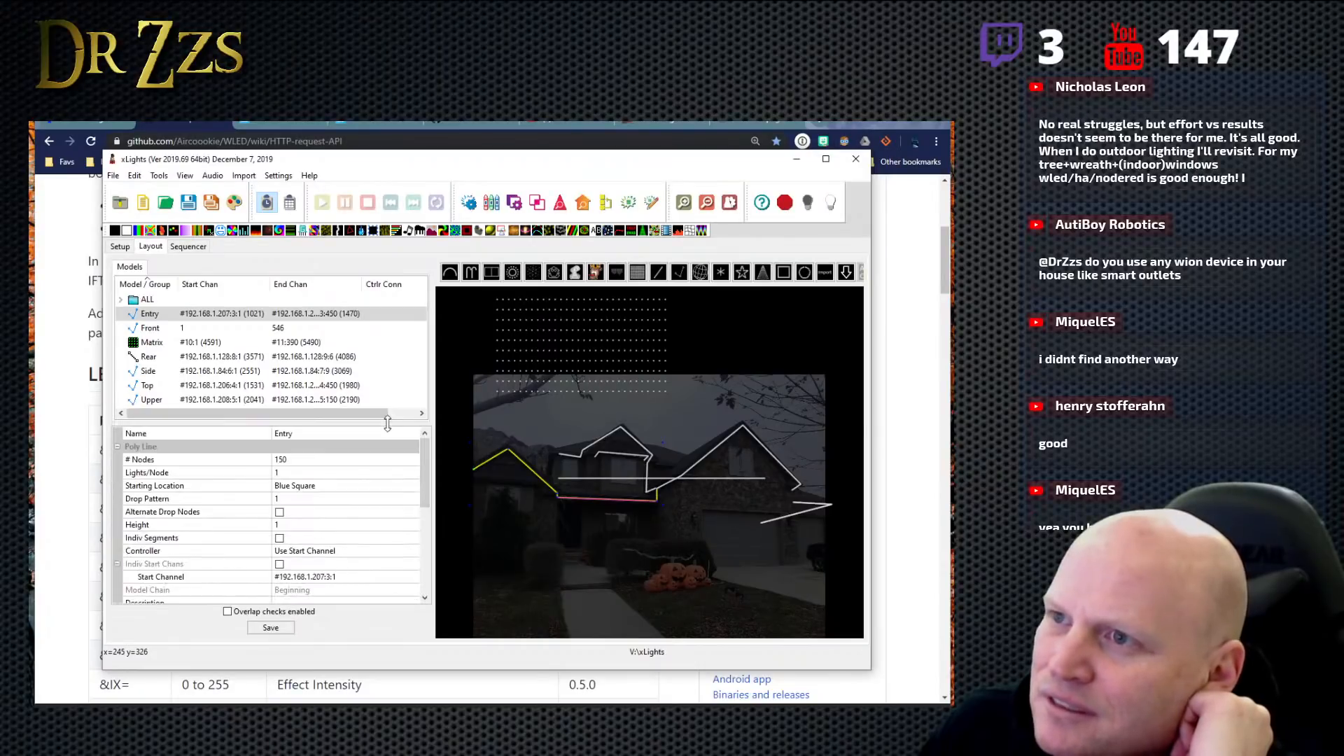
left_click(209, 371)
right_click(207, 369)
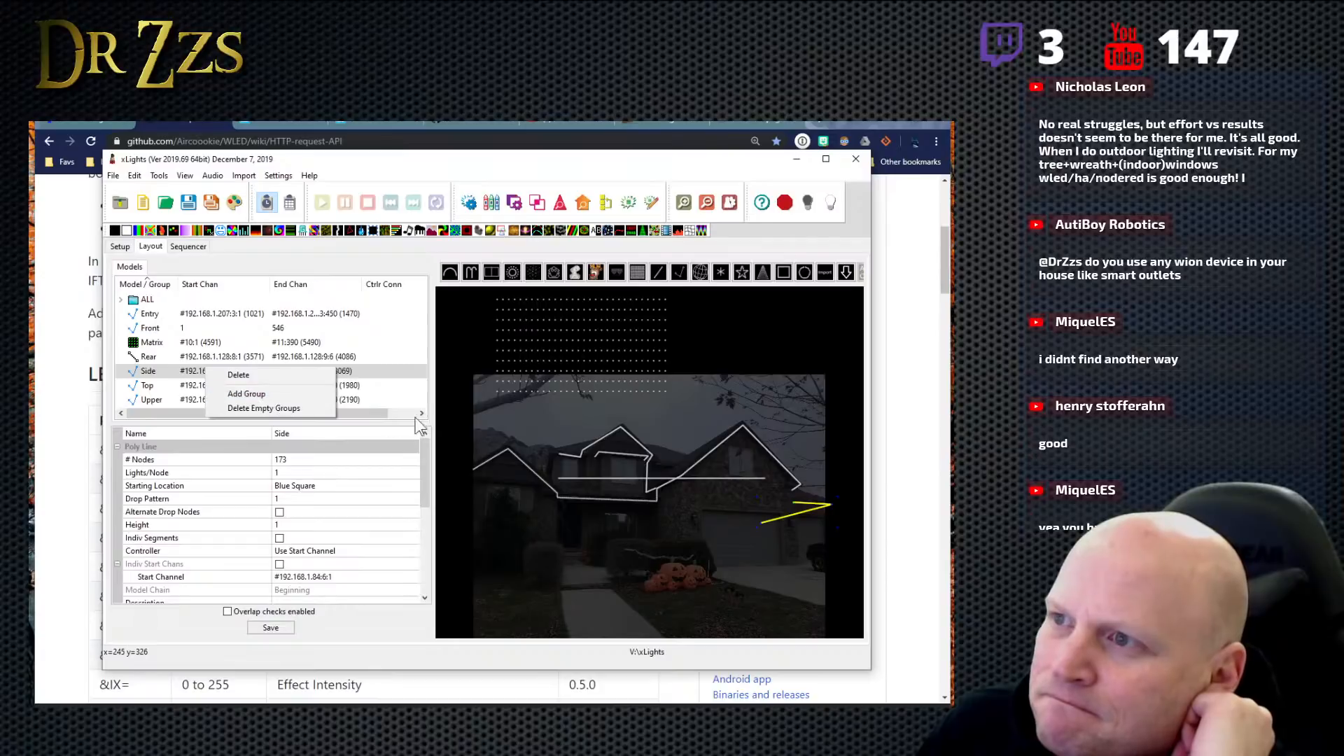
left_click(378, 415)
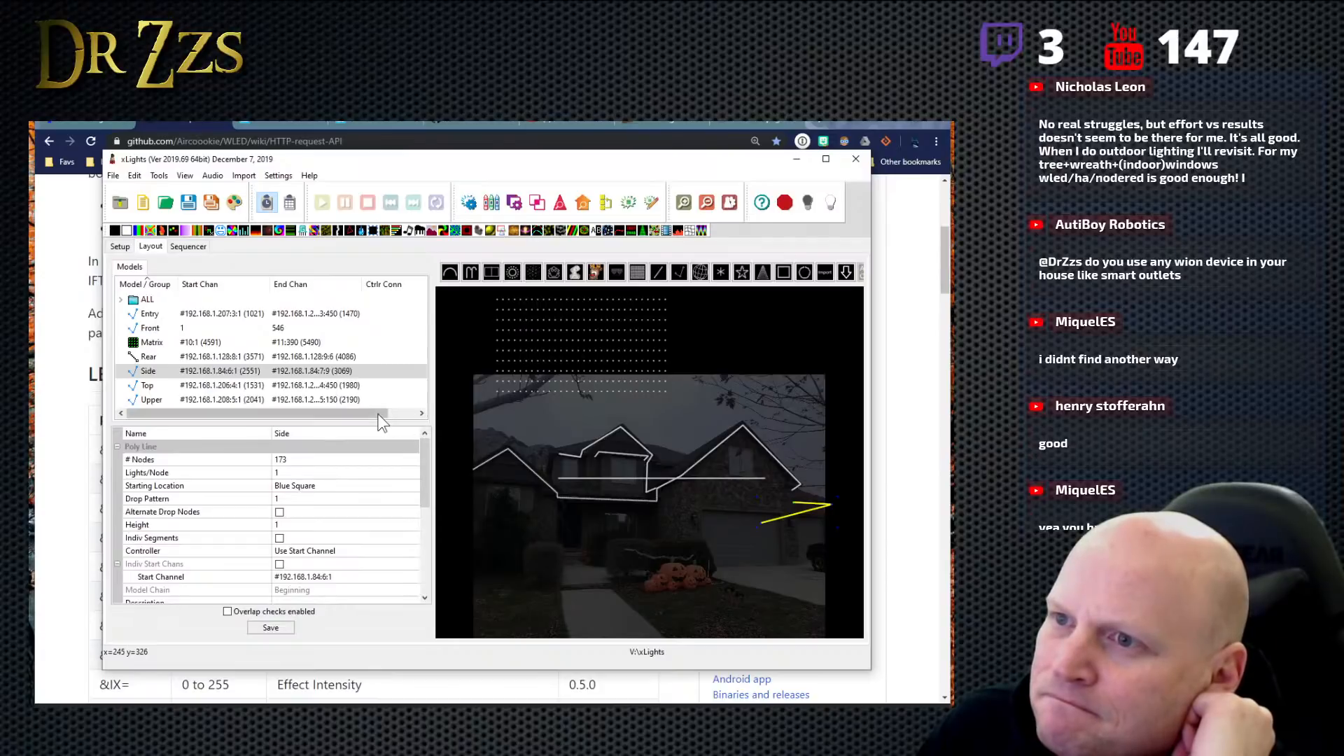
right_click(235, 368)
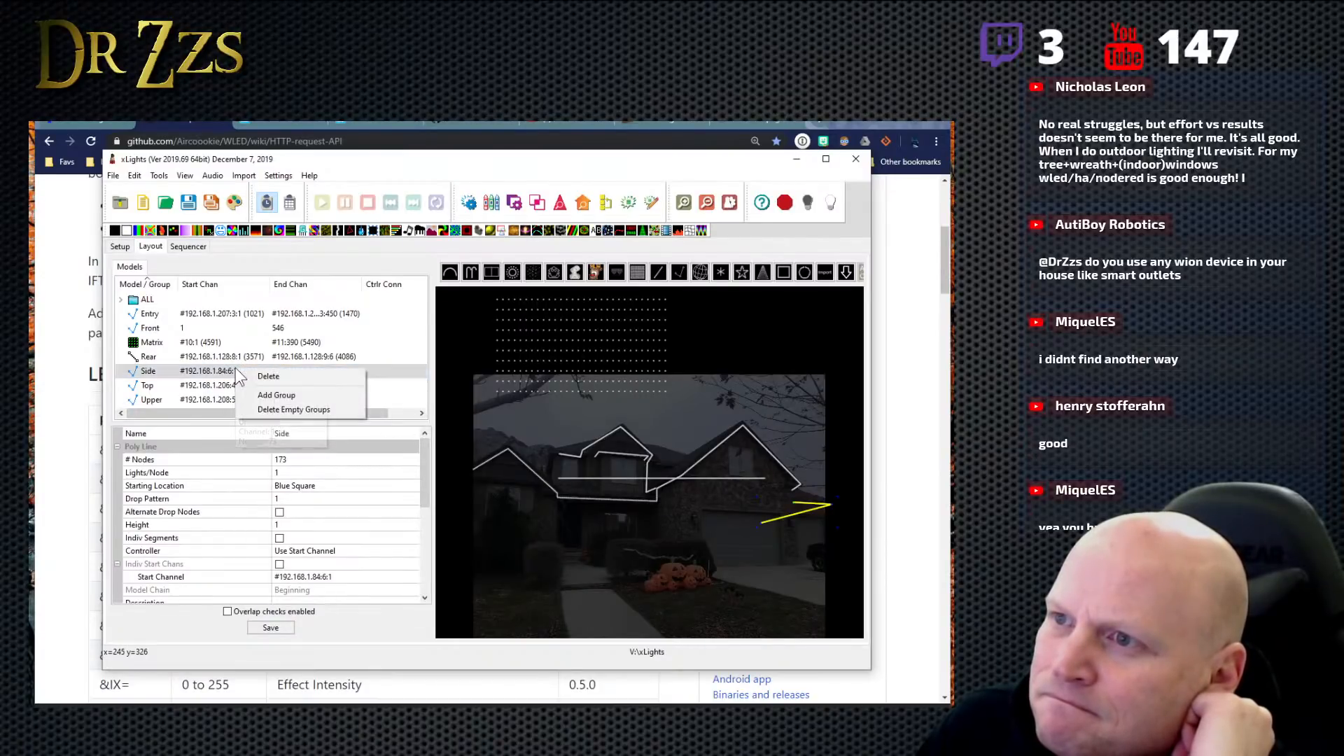
left_click(301, 398)
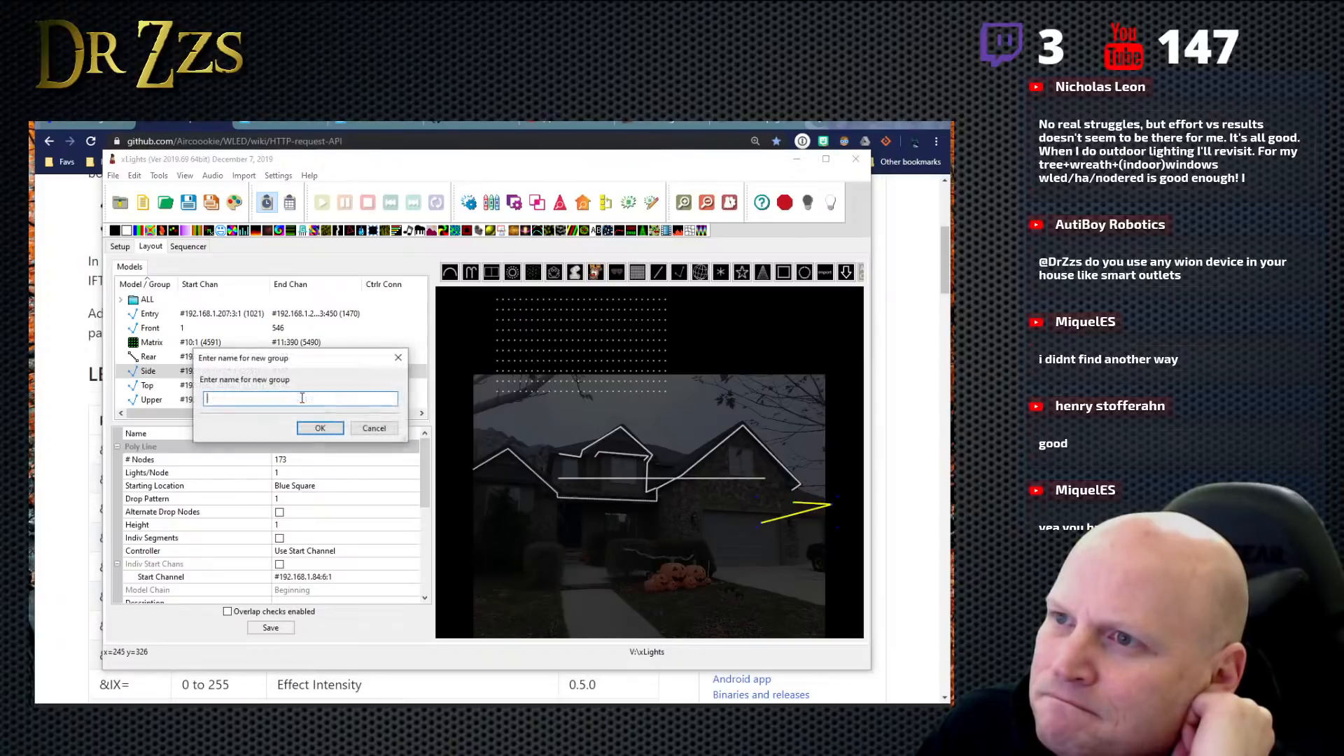
left_click(377, 430)
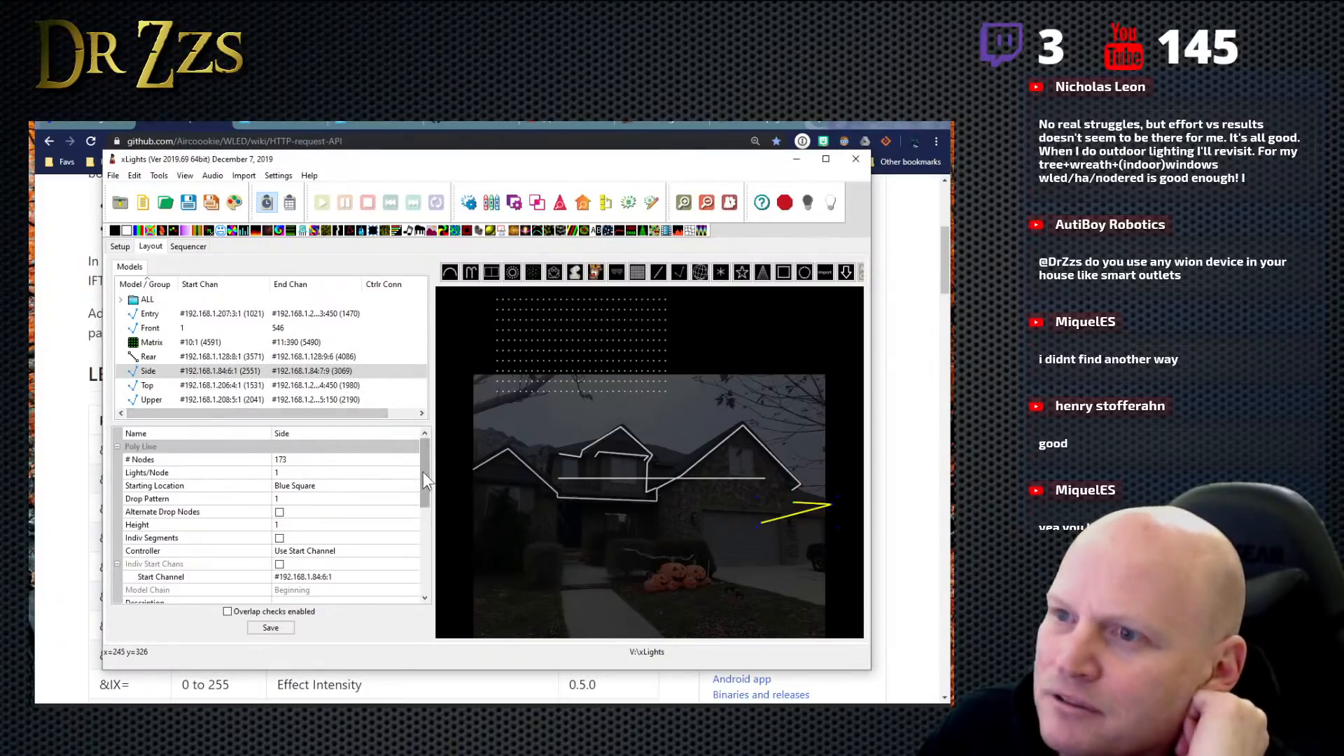
- Bring up the Side model's Sub-Models settings to examine the available options, and close them without adding anything
left_click_drag(423, 472, 430, 556)
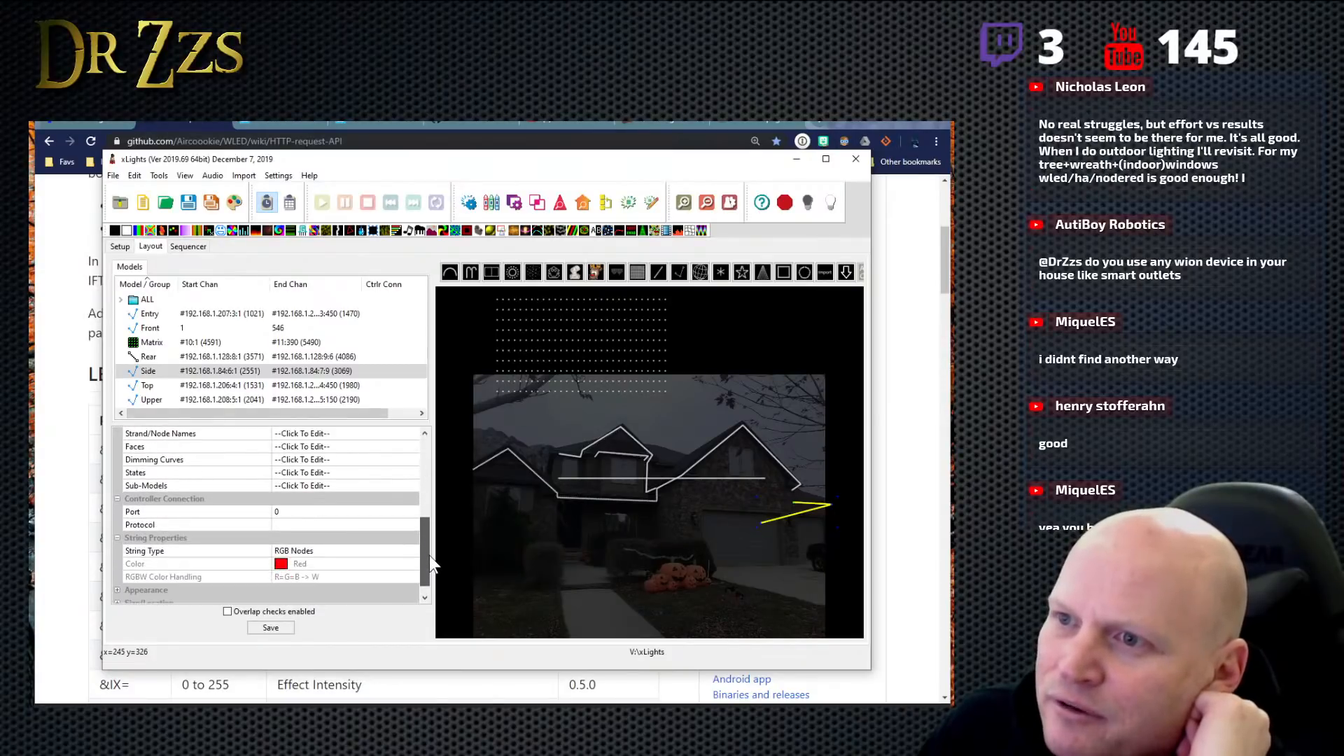
left_click(326, 486)
left_click(409, 486)
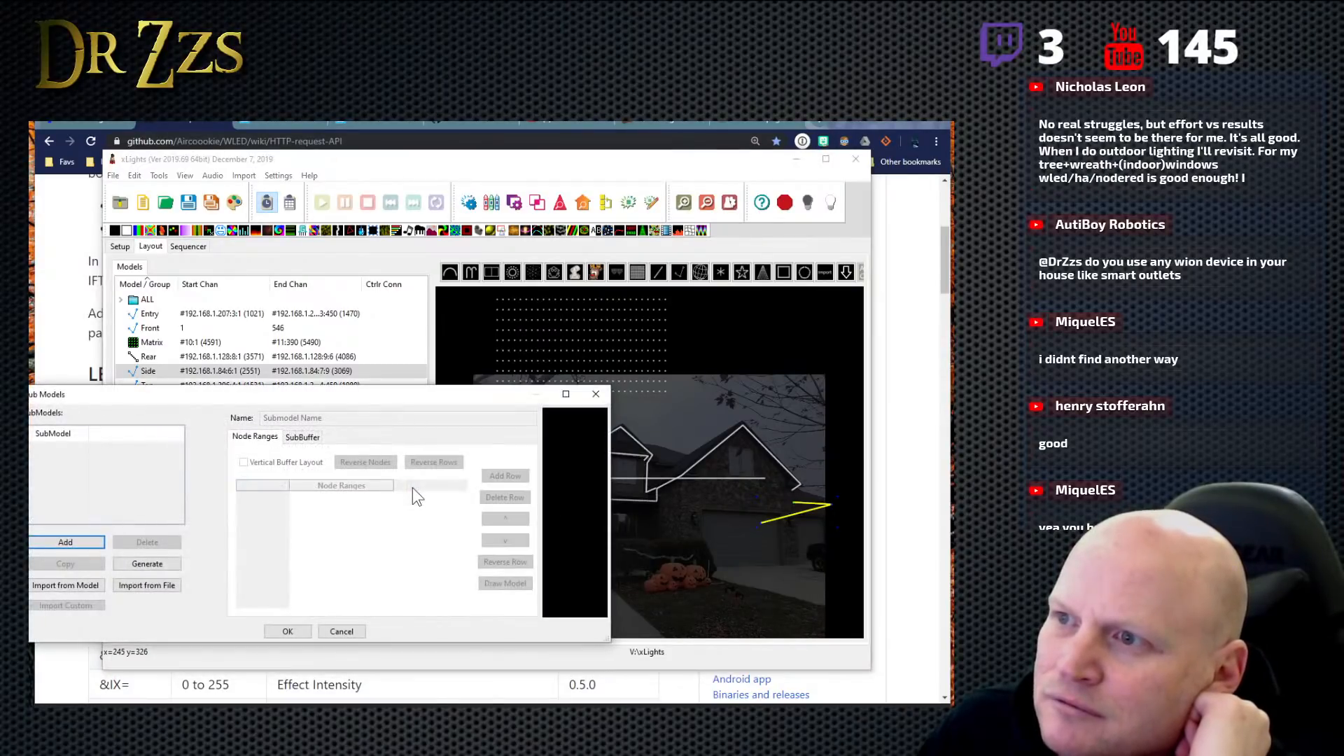
left_click_drag(240, 393, 343, 402)
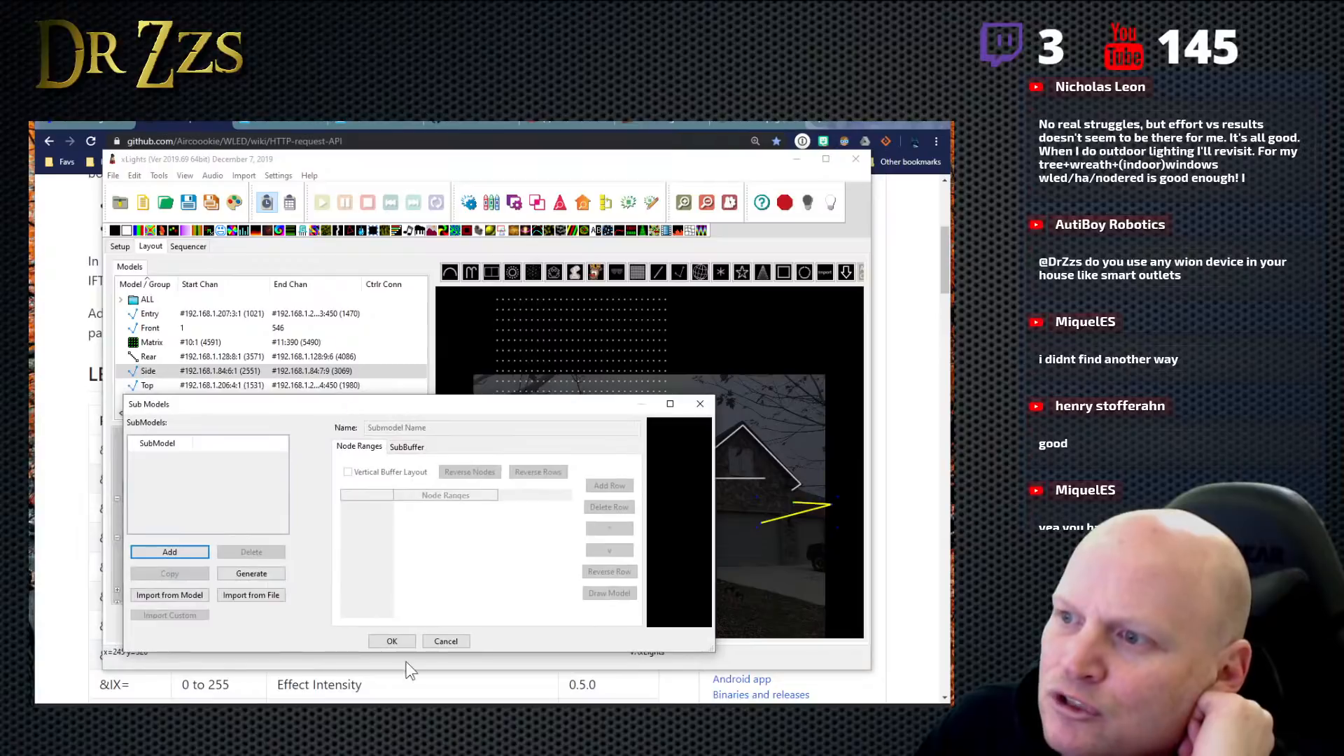
left_click(446, 641)
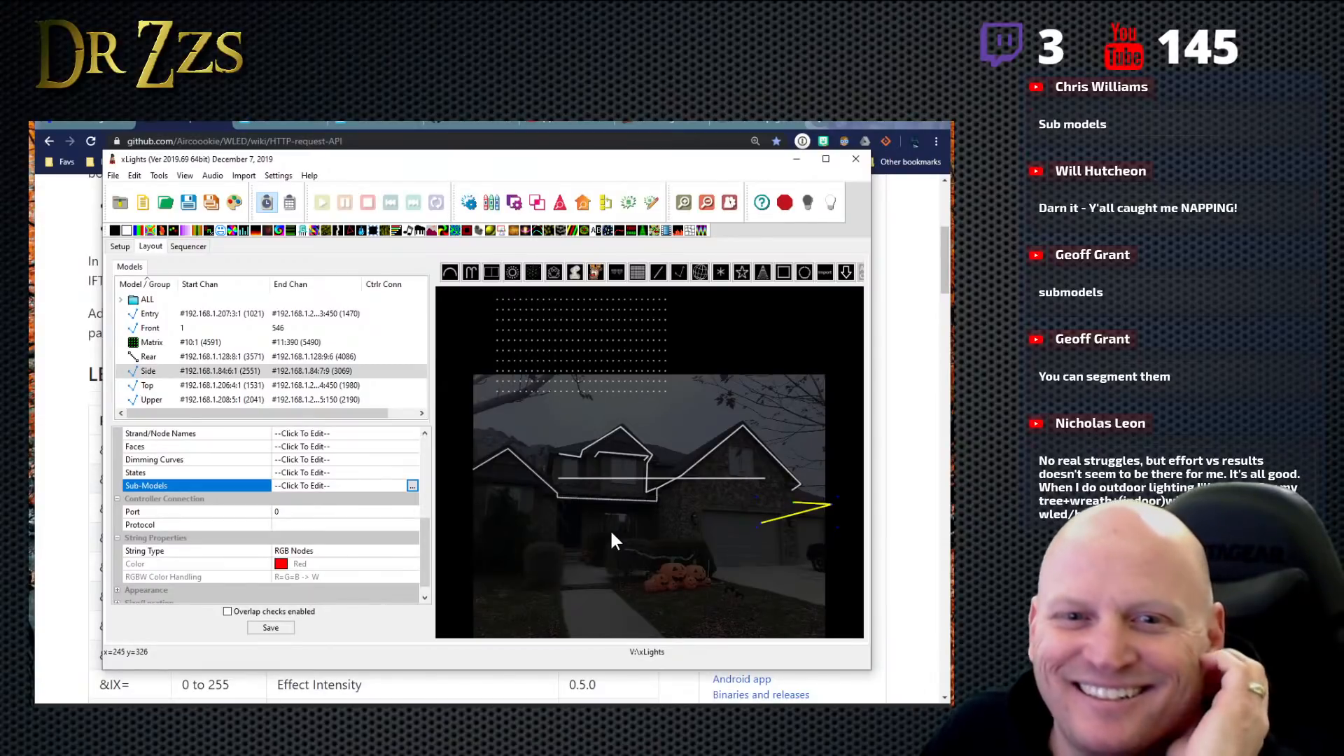
- Try a Single Line model along the left slope of the entry roof peak, and delete it from the layout
left_click(663, 272)
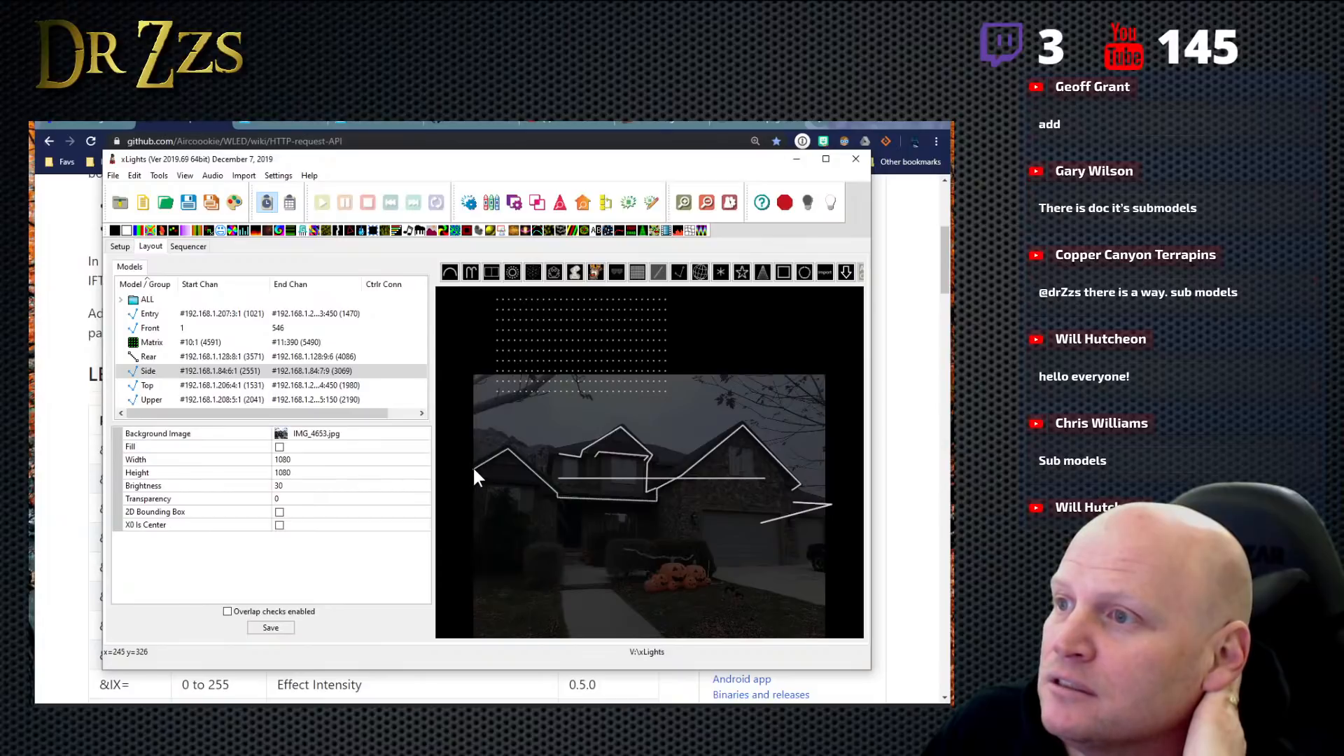
left_click_drag(472, 466, 498, 453)
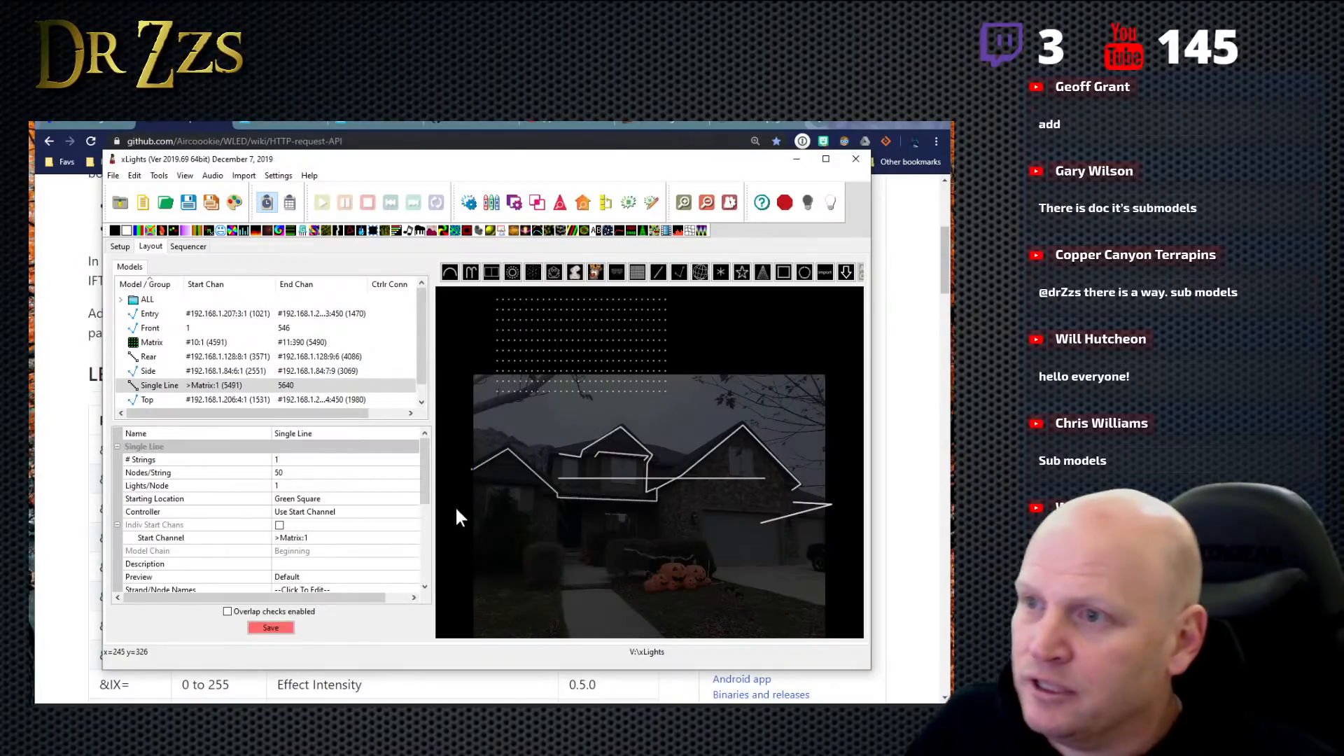
right_click(281, 390)
left_click(330, 396)
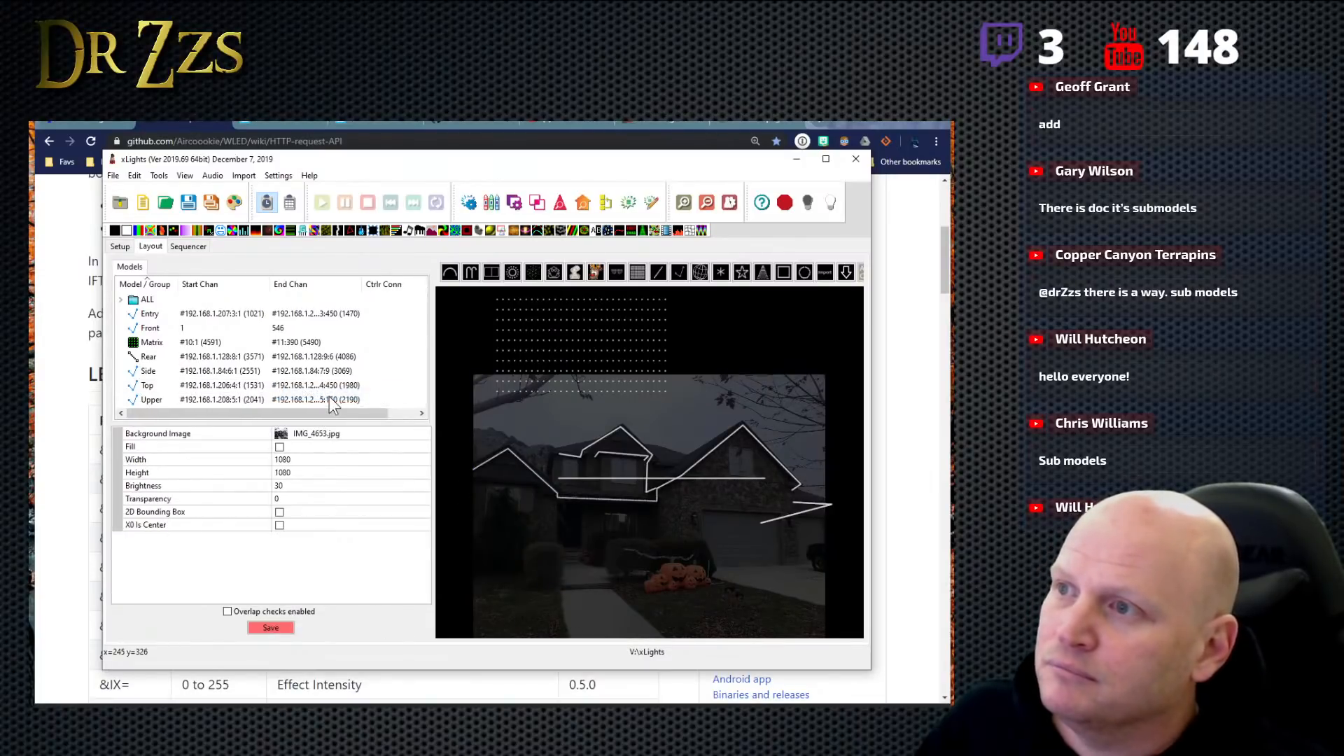
- Draw a Poly Line model over both slopes of the entry roof peak and along the lower roof edge
left_click(679, 272)
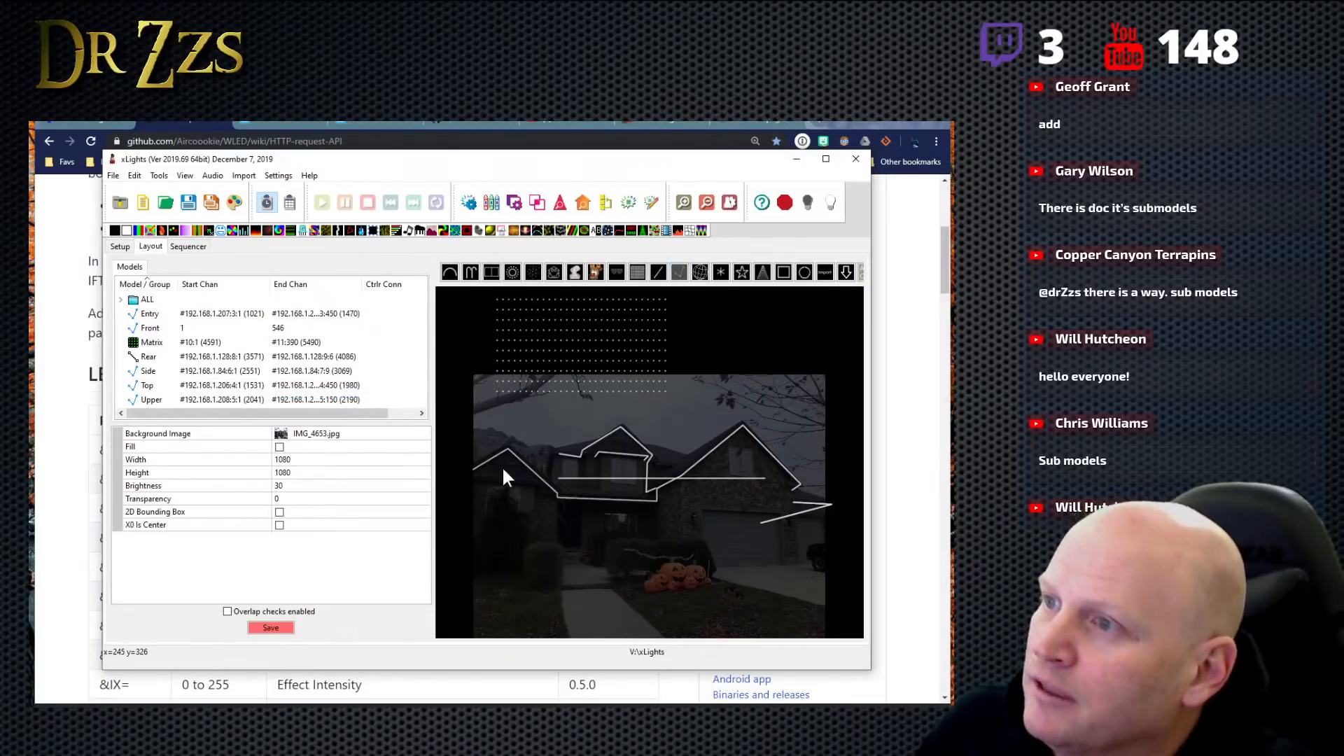
left_click(471, 470)
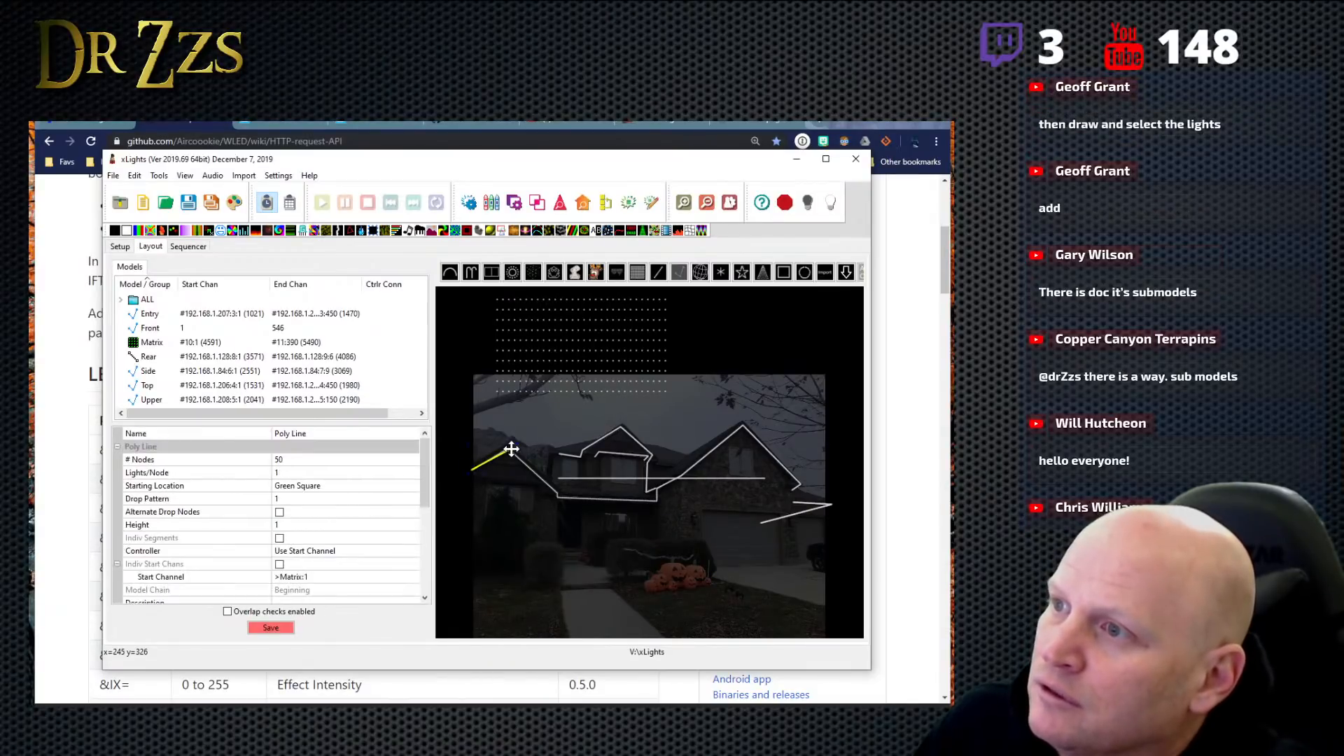
left_click(510, 448)
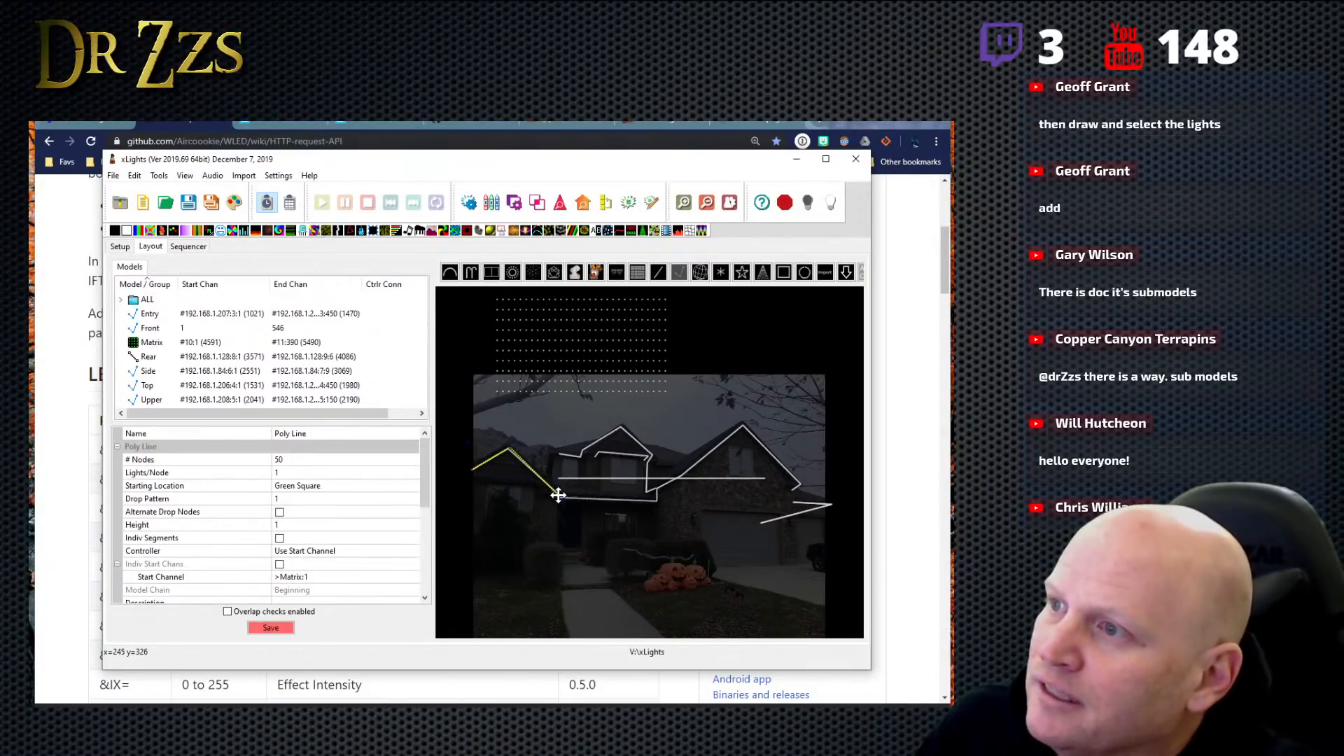
left_click(557, 495)
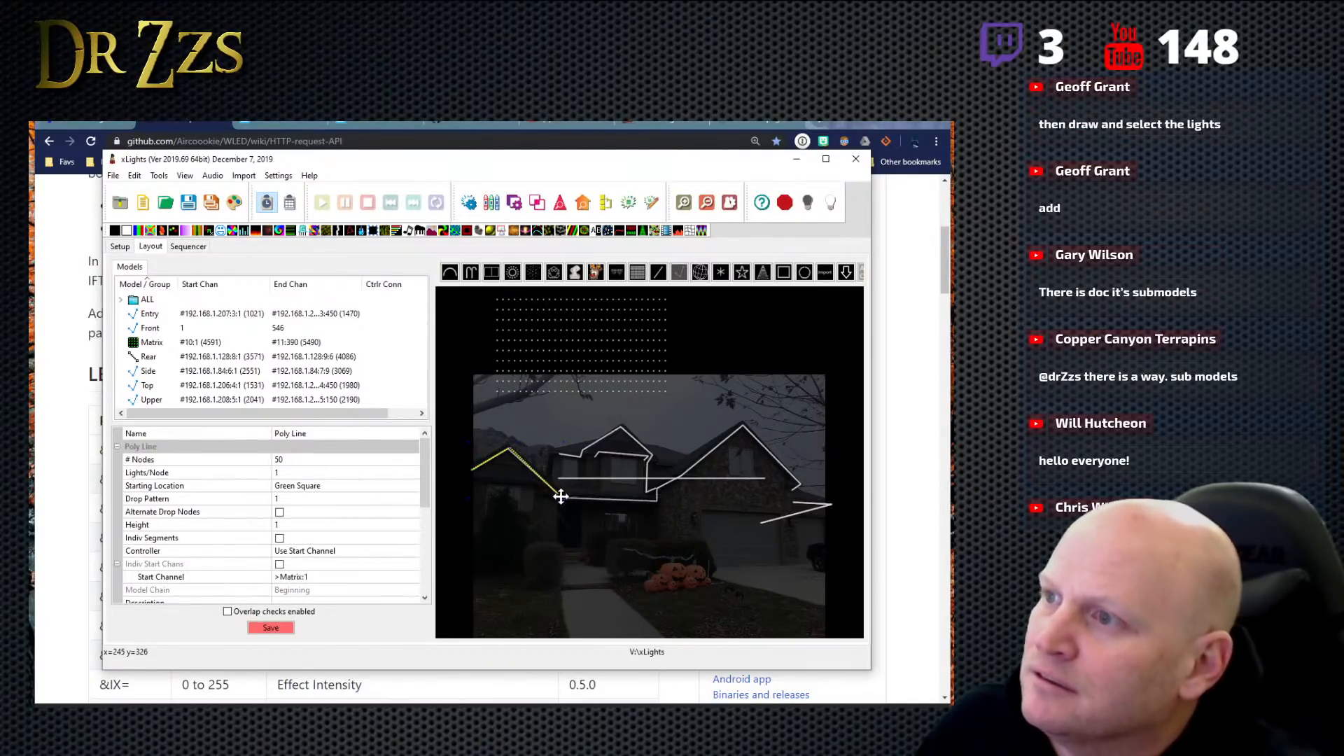
double_click(628, 498)
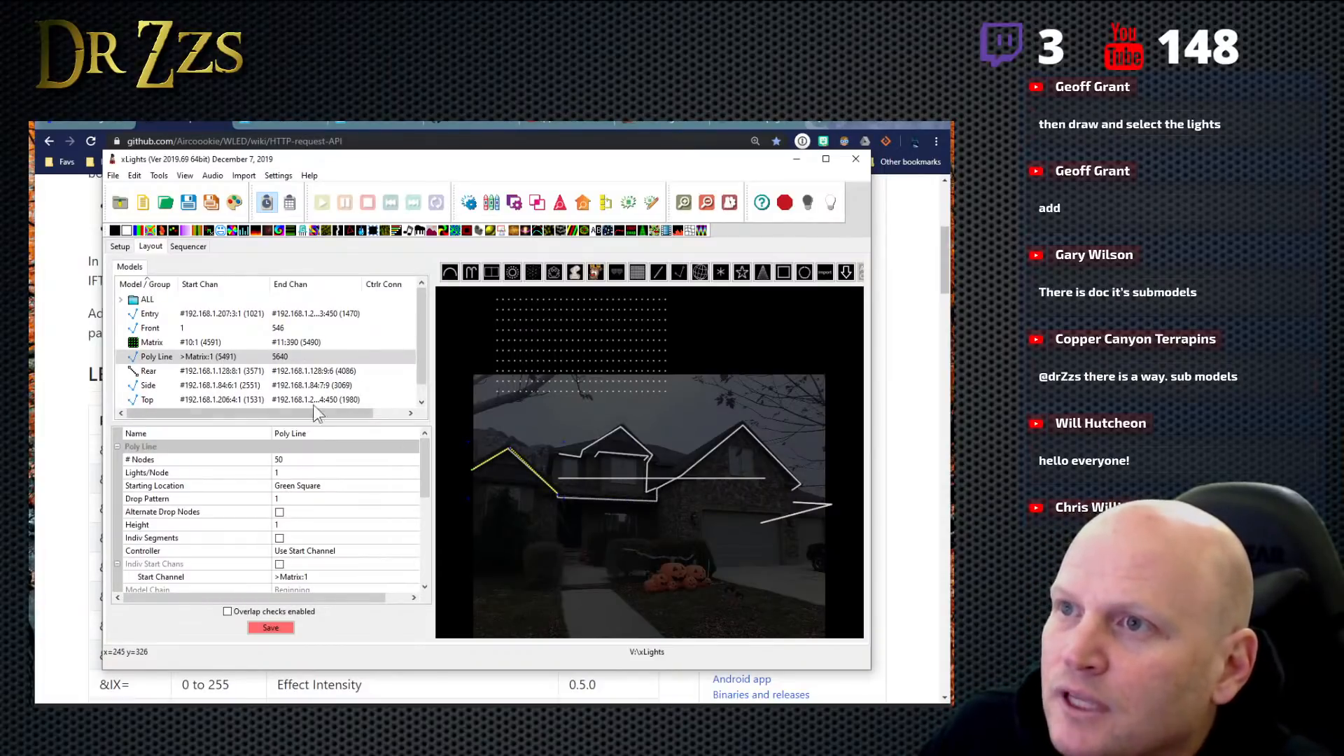
- Open the Sub-Models settings of the Entry model at its node ranges
left_click(175, 315)
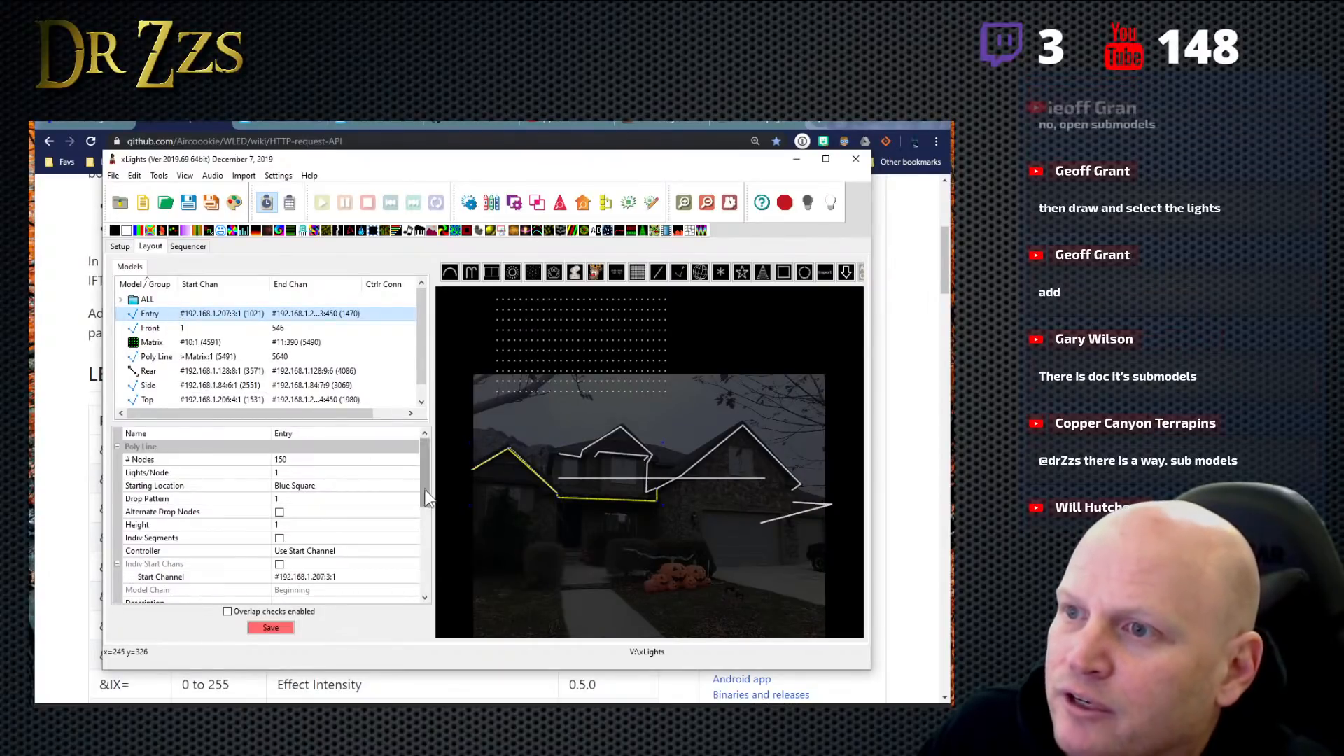
scroll(420, 504, "down", 2)
left_click_drag(428, 522, 430, 568)
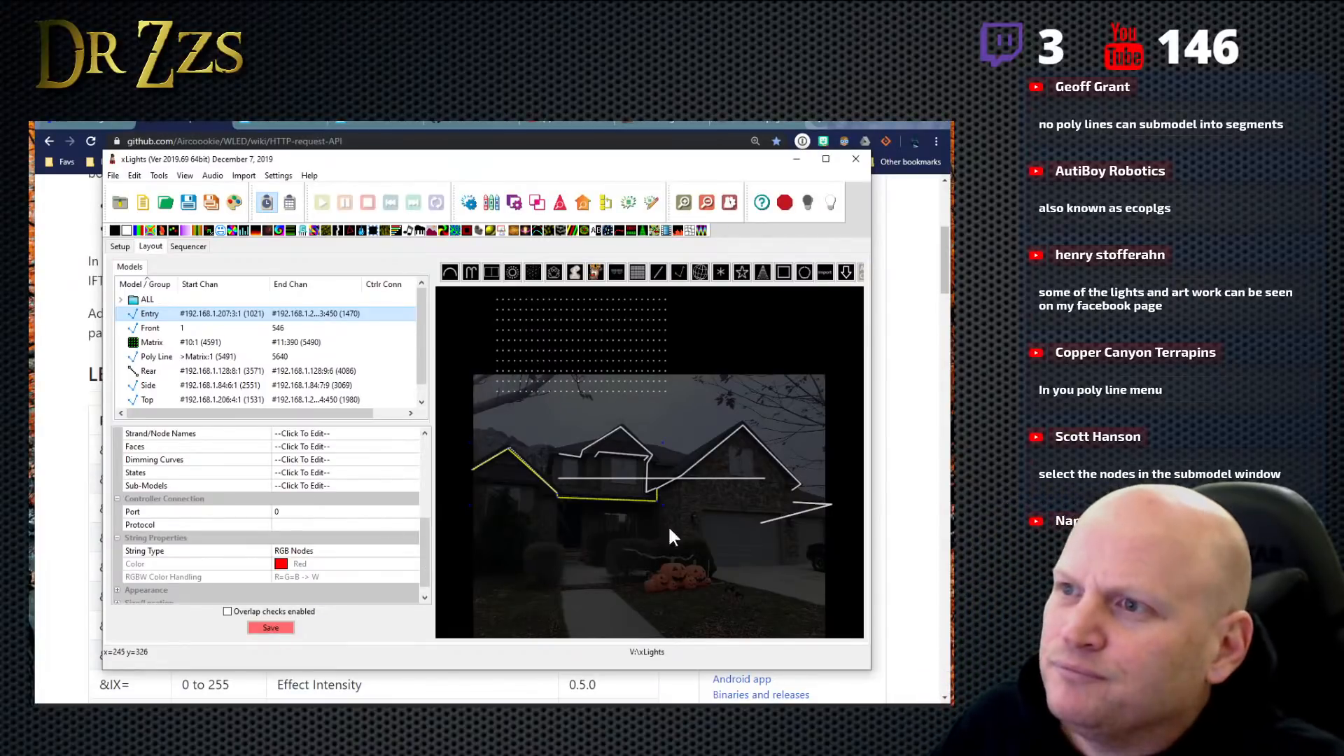
scroll(430, 553, "up", 3)
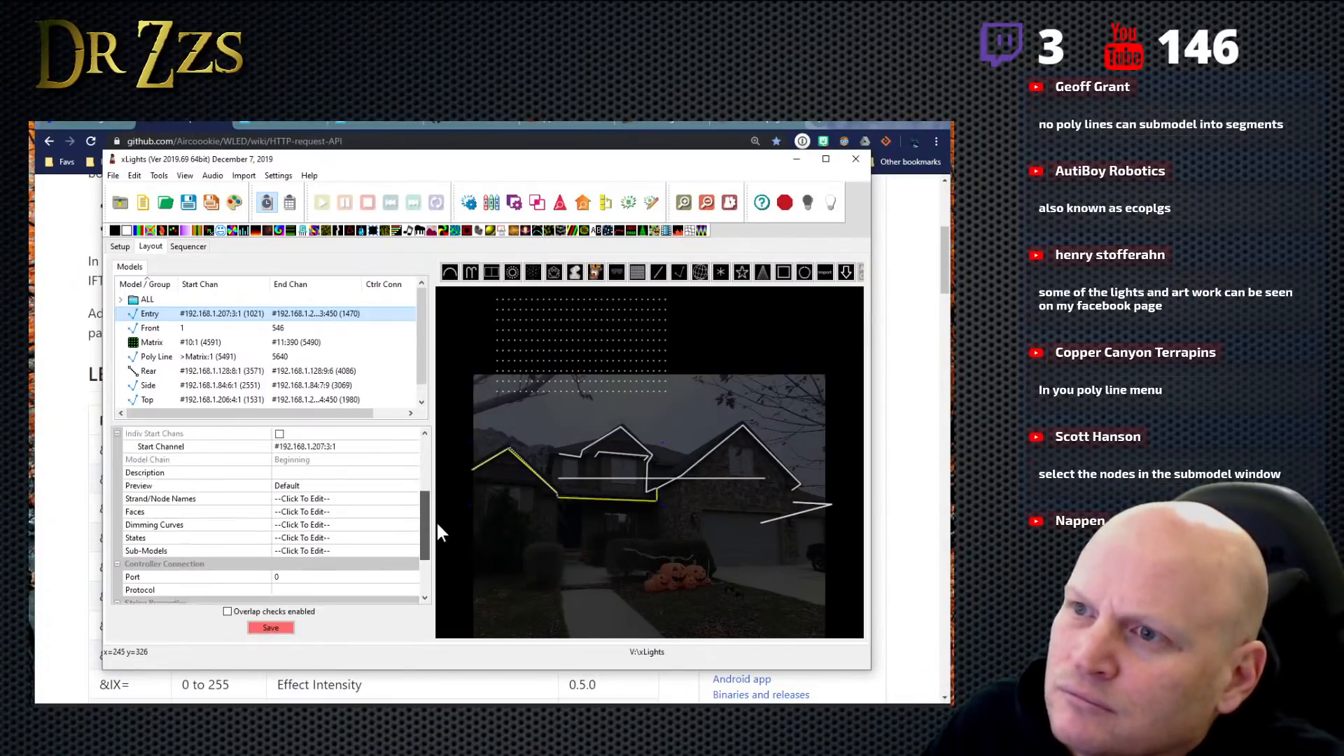
scroll(435, 518, "up", 4)
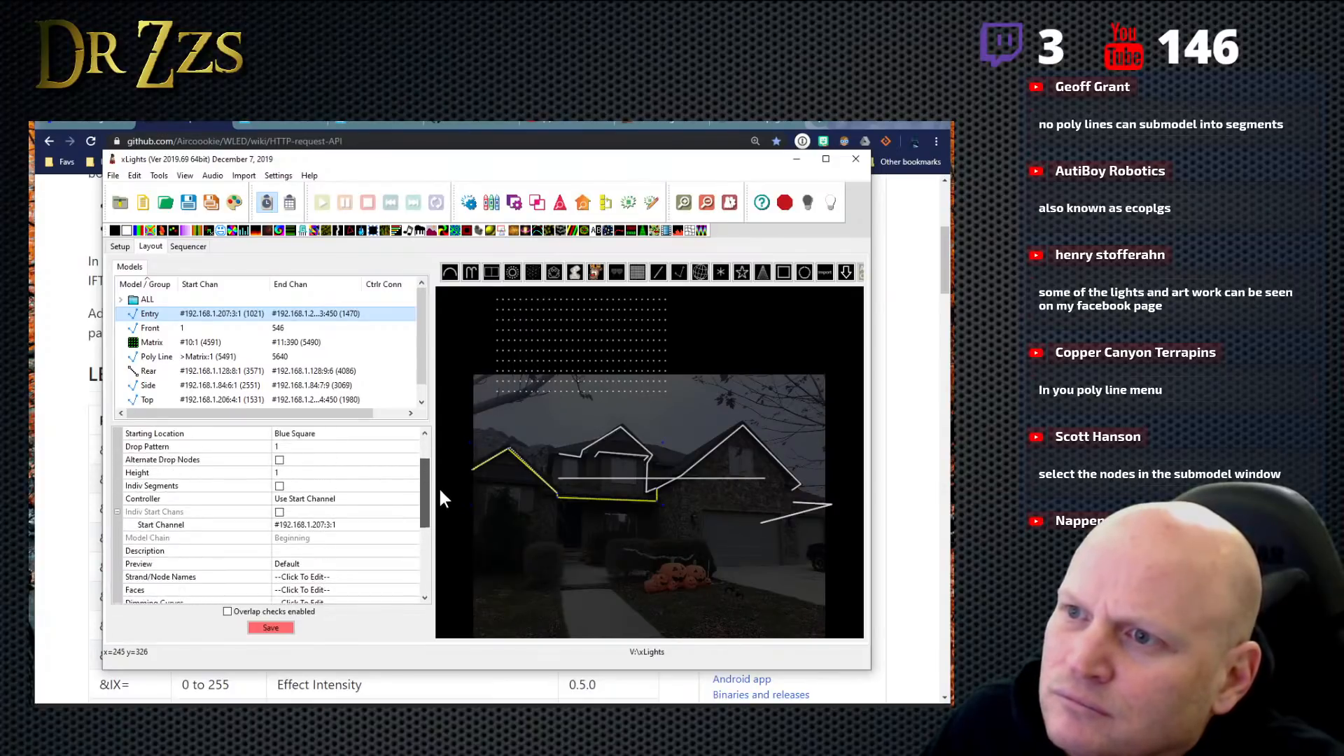
scroll(445, 484, "down", 10)
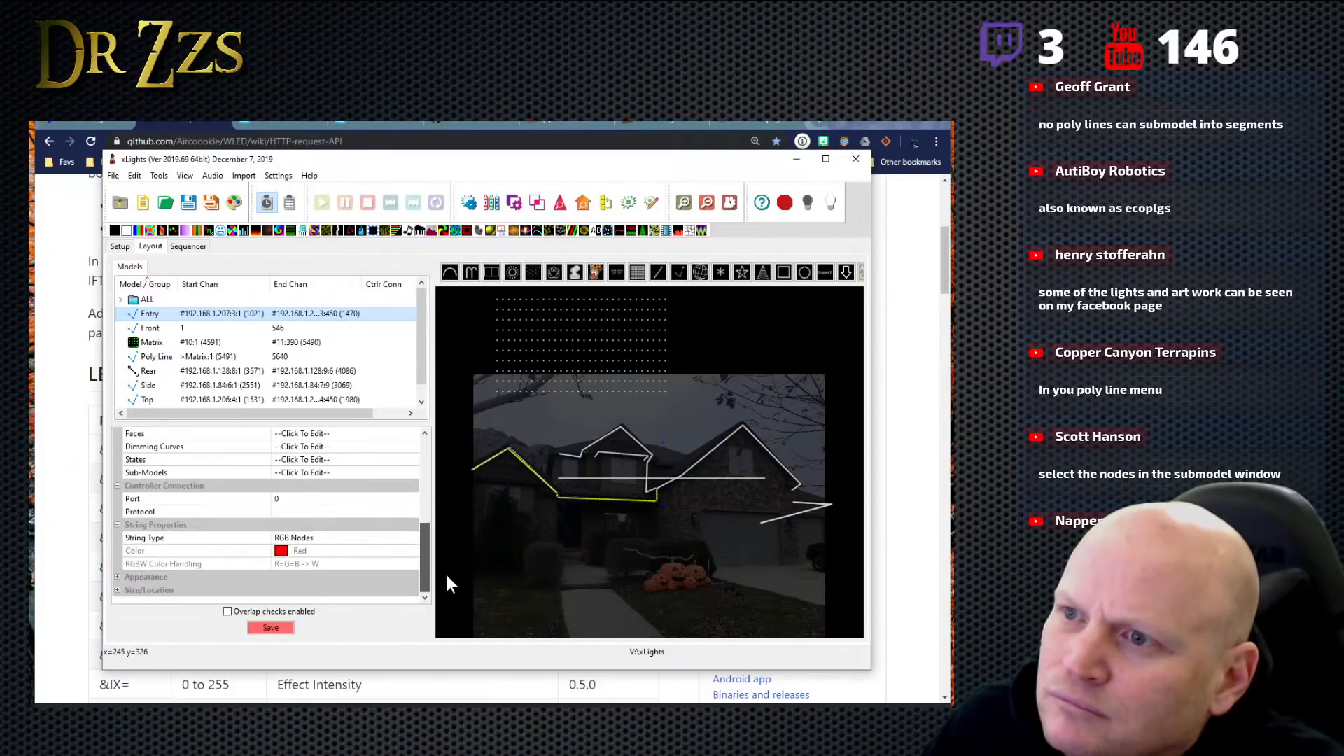
left_click(312, 473)
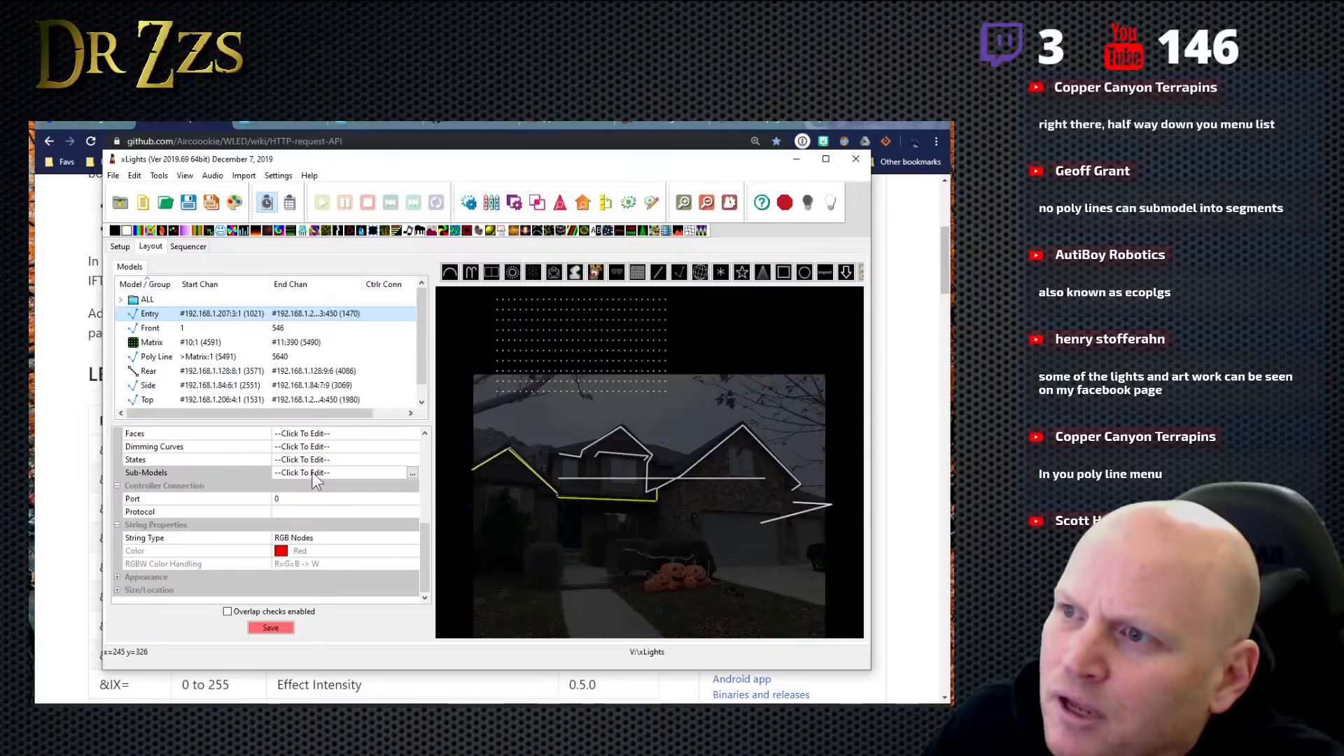
left_click(414, 473)
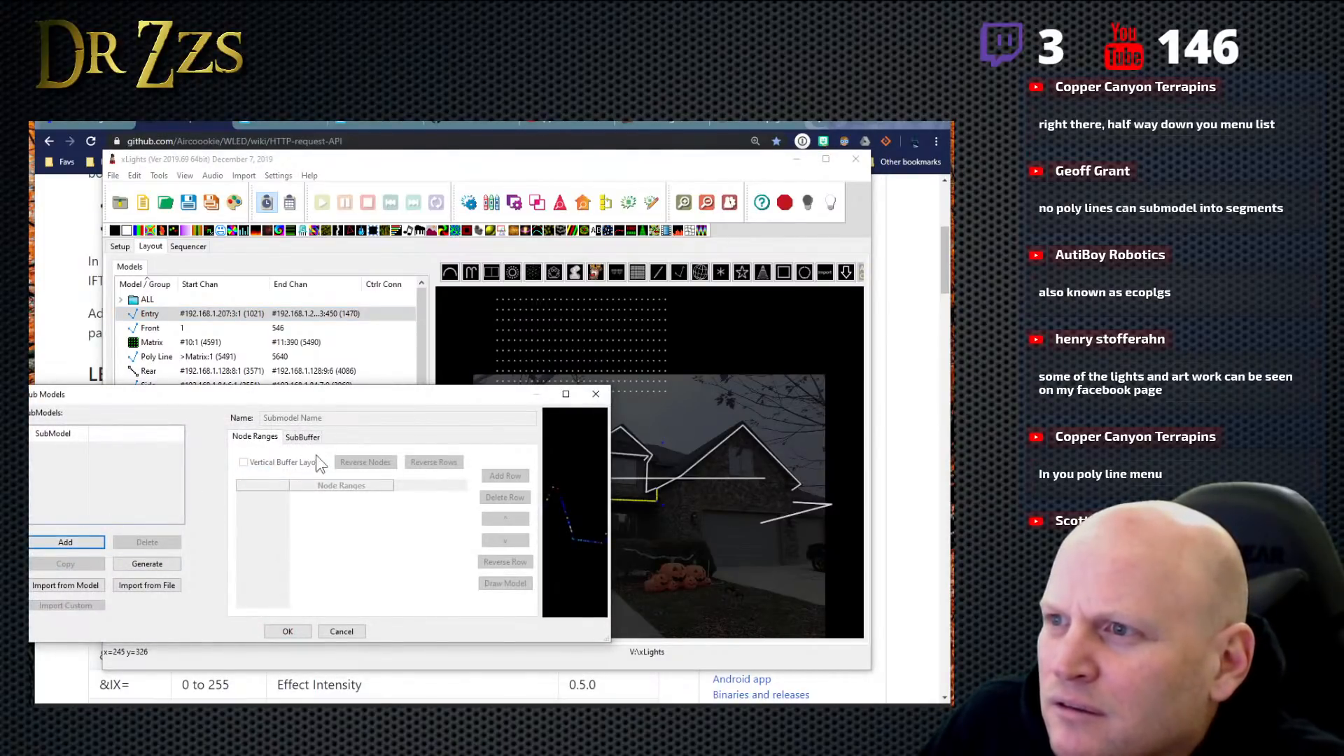
left_click(263, 435)
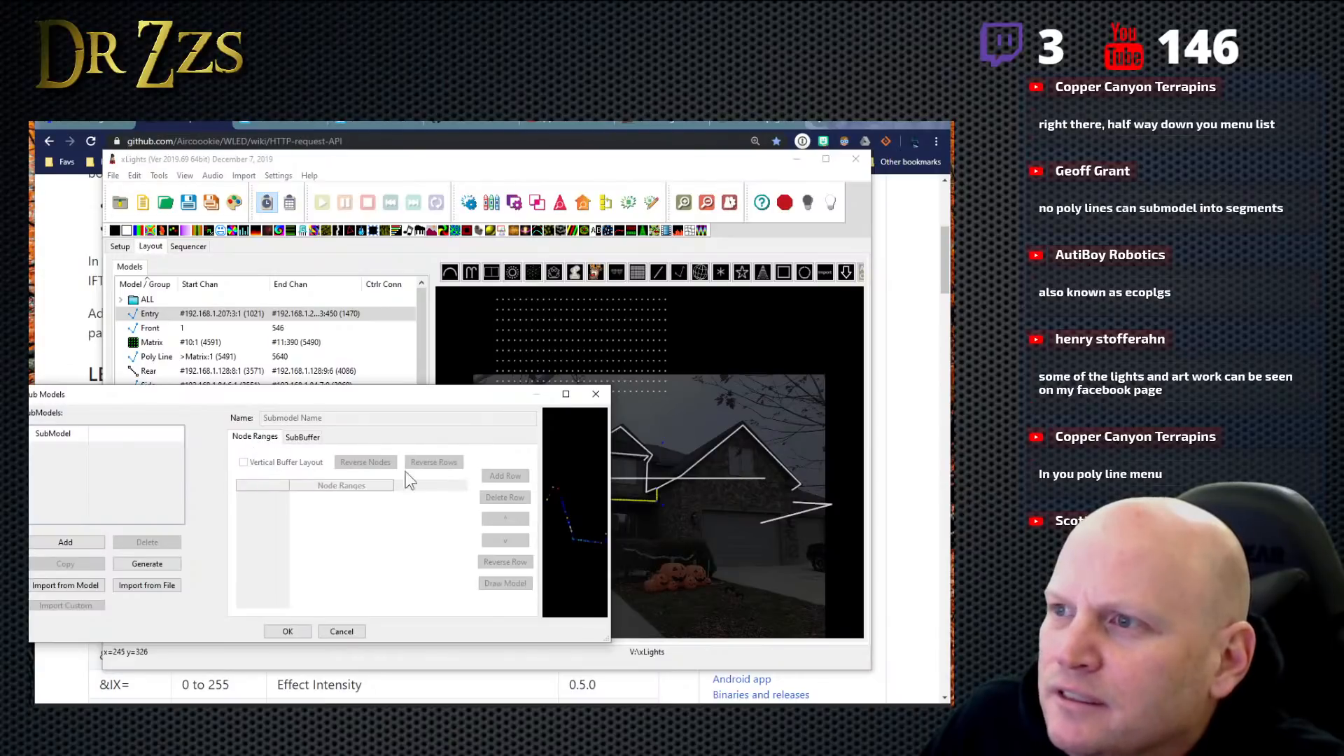
- Add a submodel named RoofPeakLeft to the Entry model and go to its empty bottom node range
left_click(74, 542)
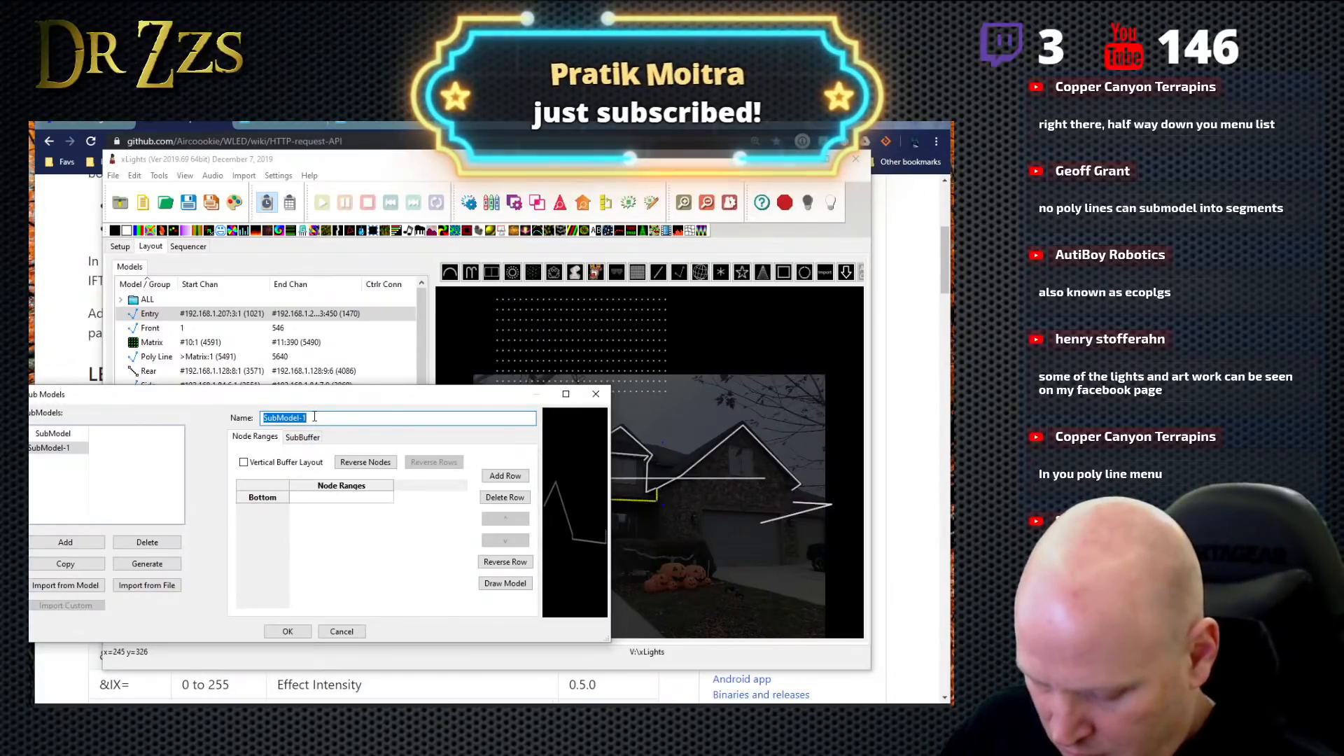
type("Roof")
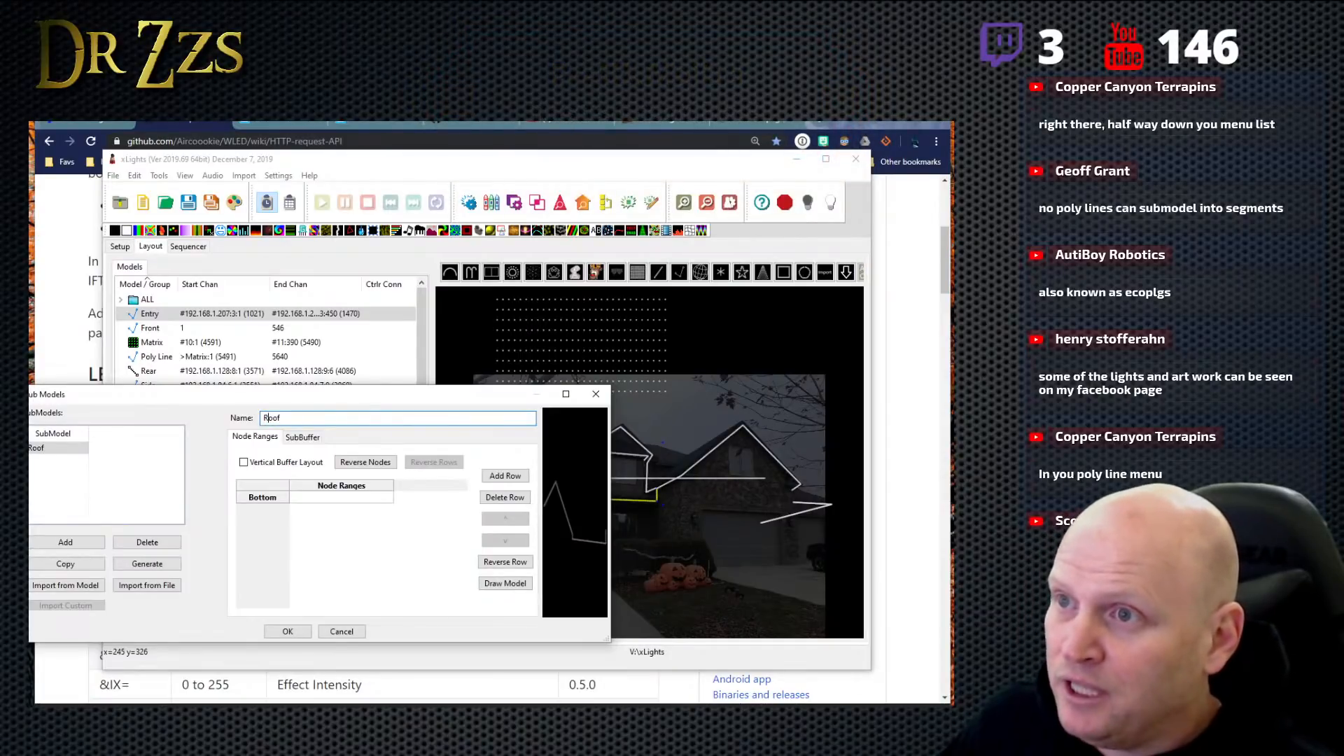
type("PeakLEft")
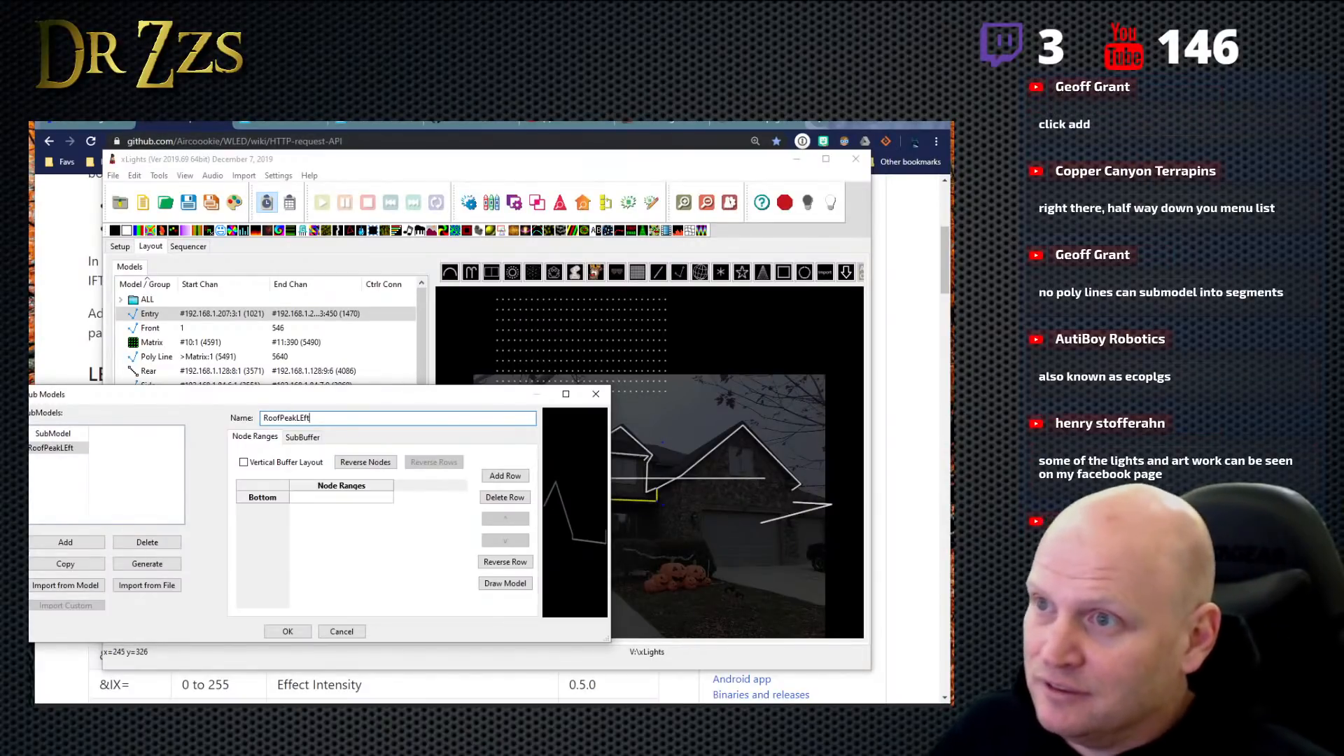
key("BackSpace")
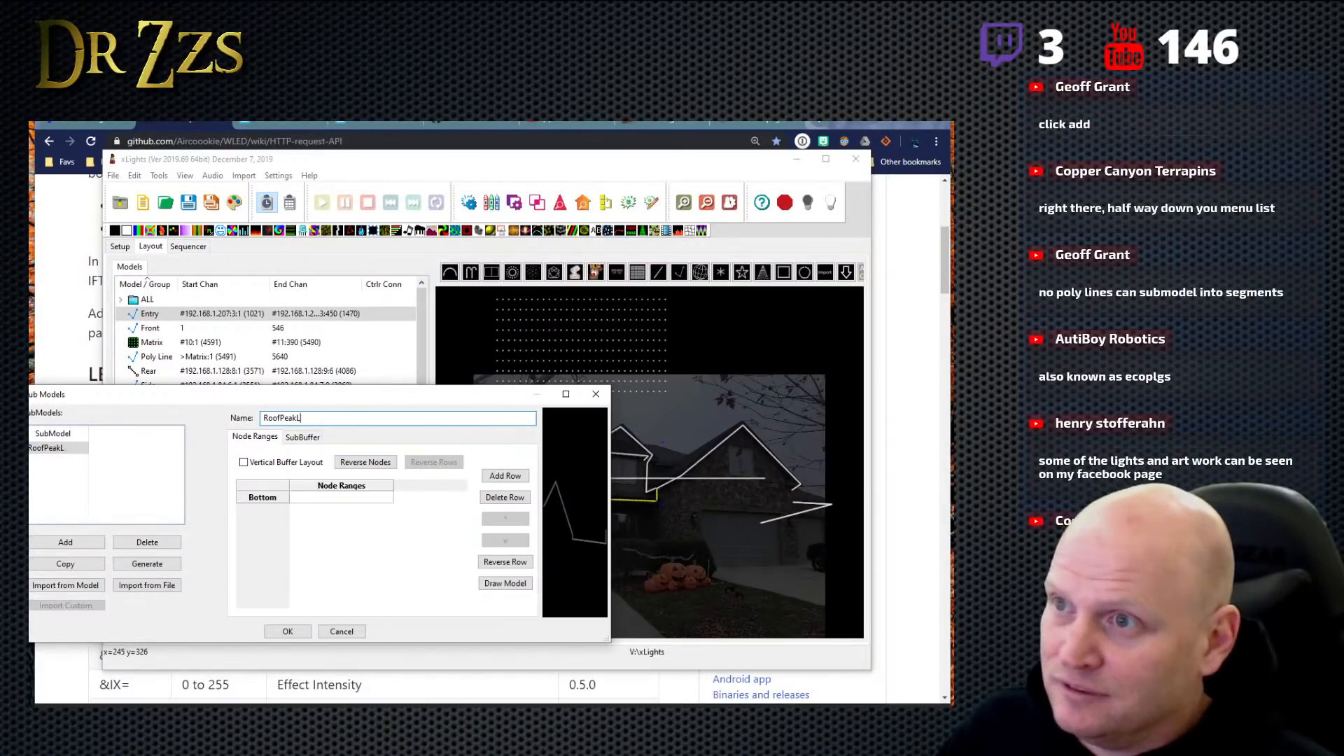
type("eft")
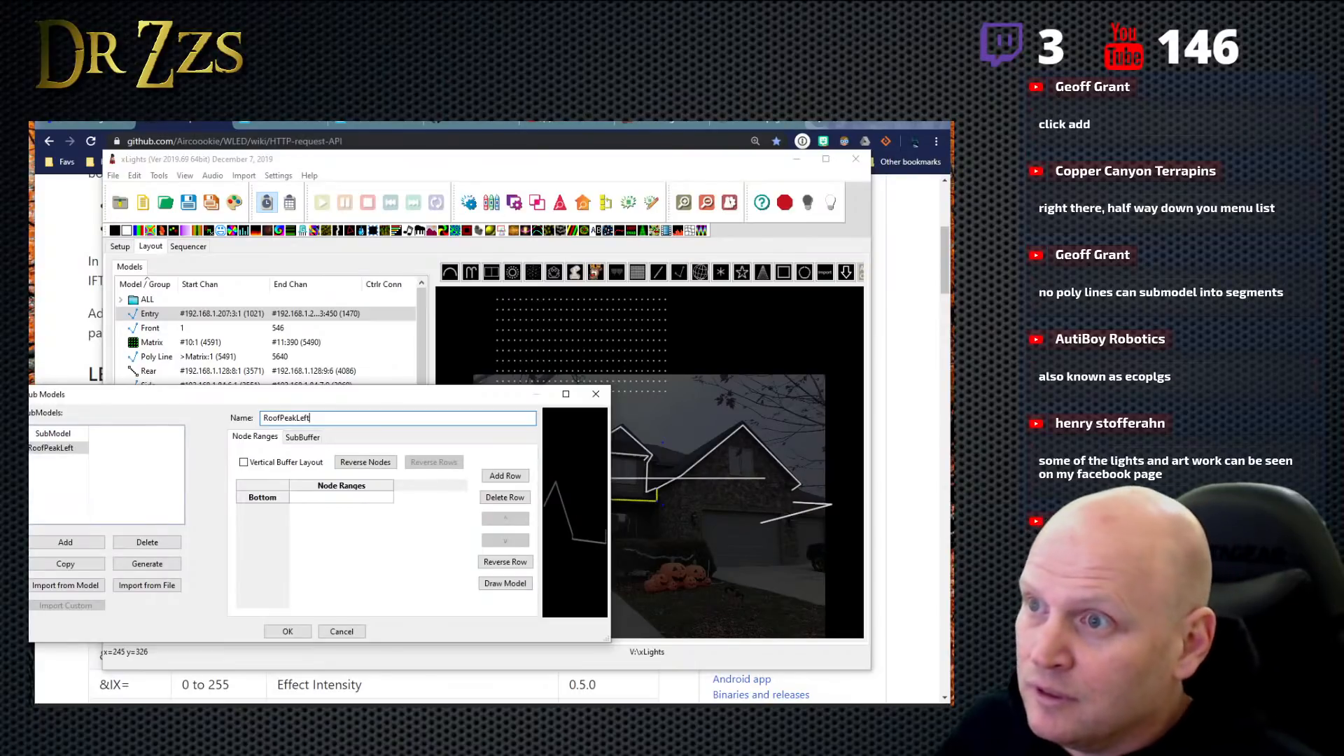
left_click(350, 497)
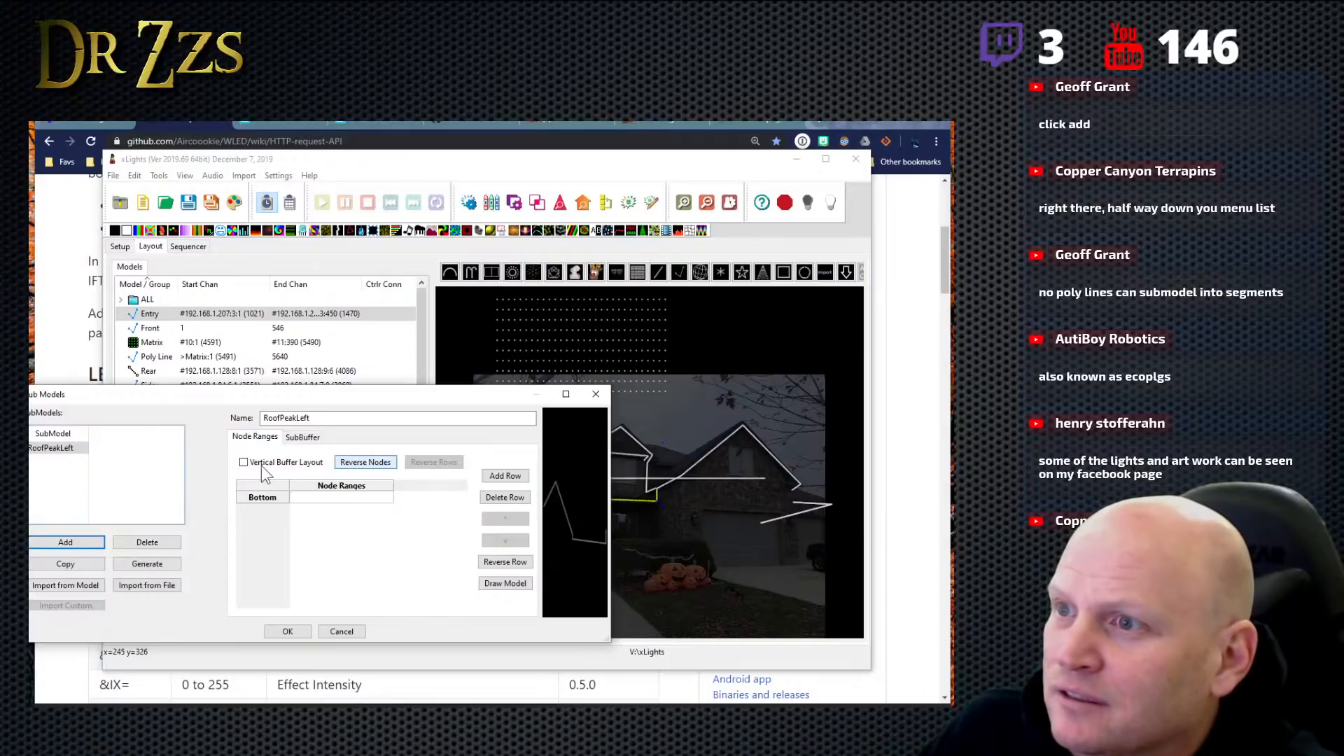
- Add another submodel with its default name to the Entry model and return to the RoofPeakLeft submodel's node ranges
left_click(49, 452)
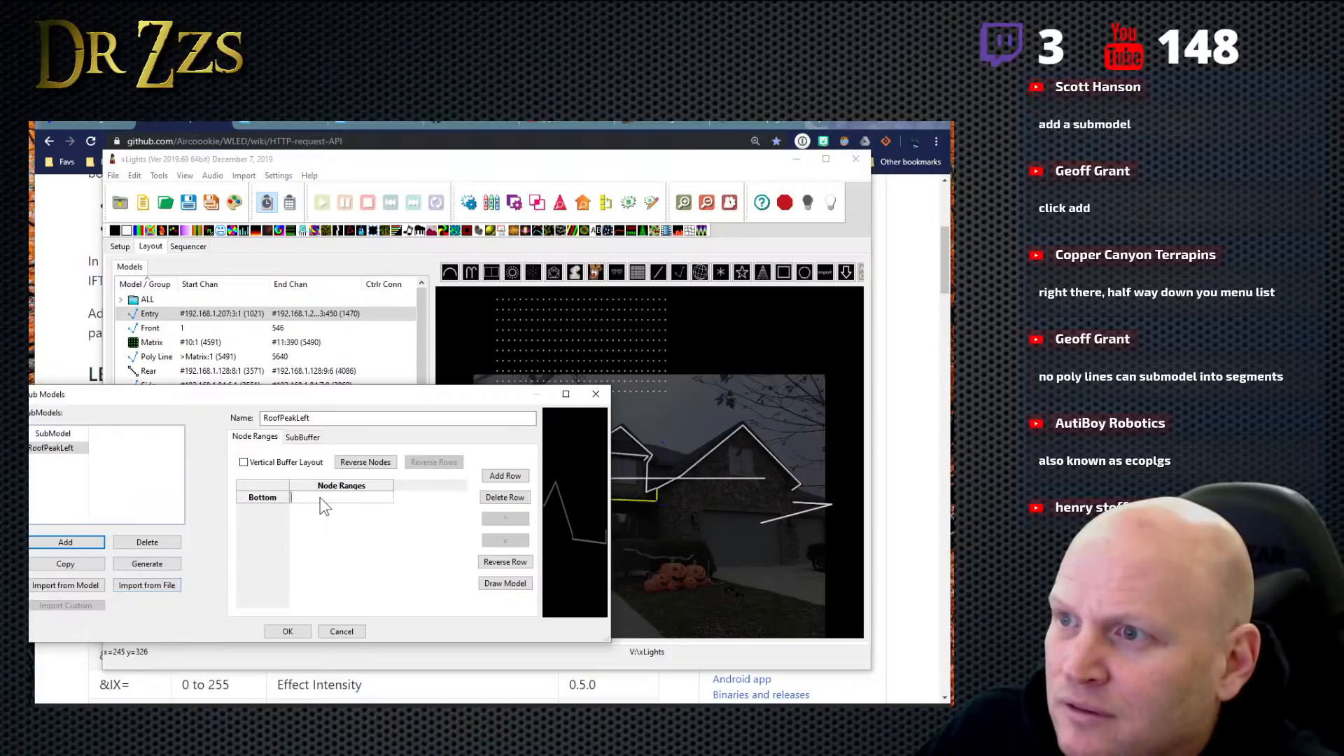
left_click_drag(406, 397, 344, 192)
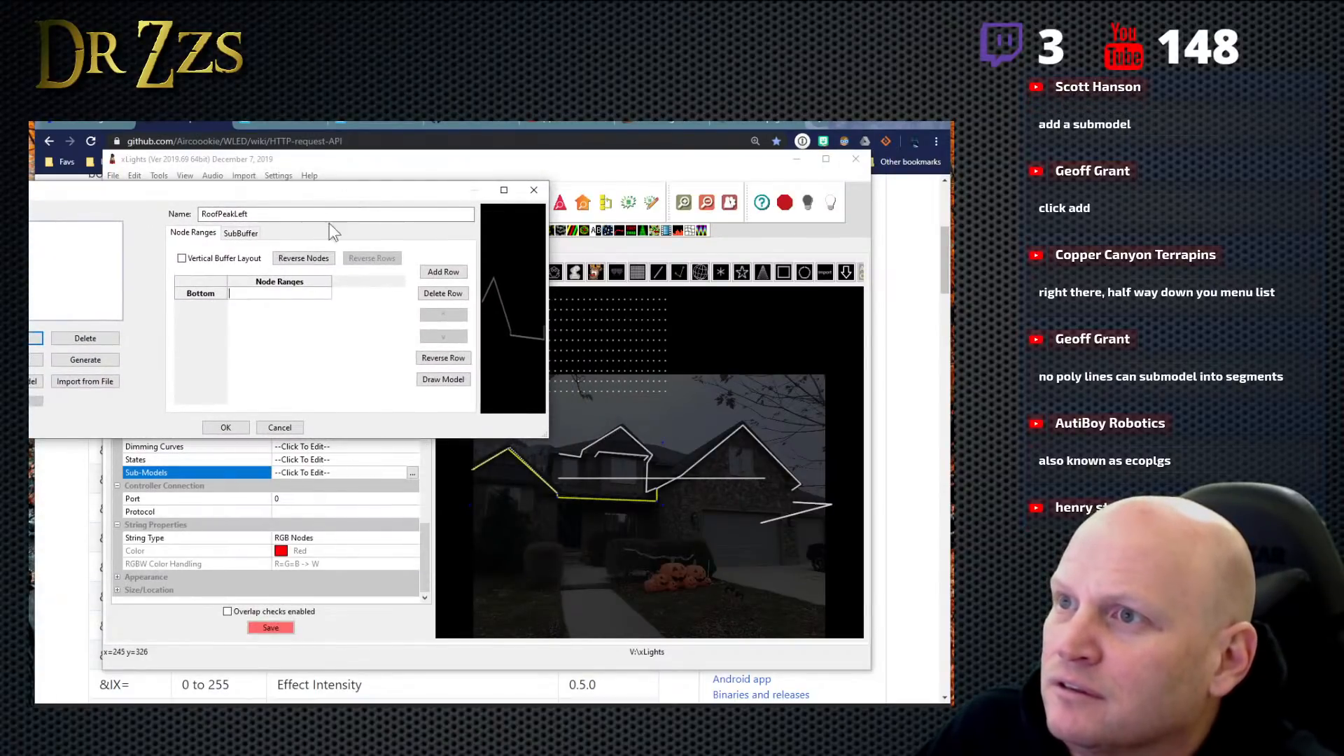
left_click(233, 295)
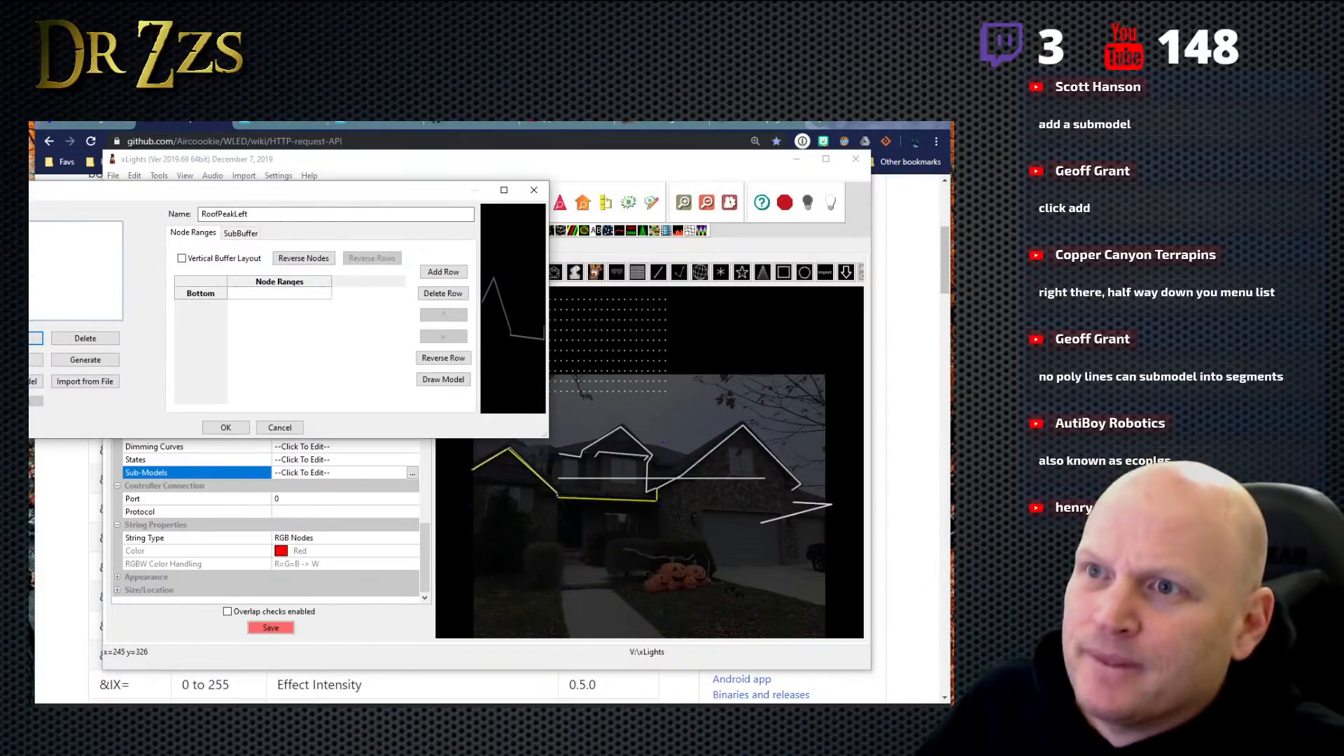
left_click(34, 339)
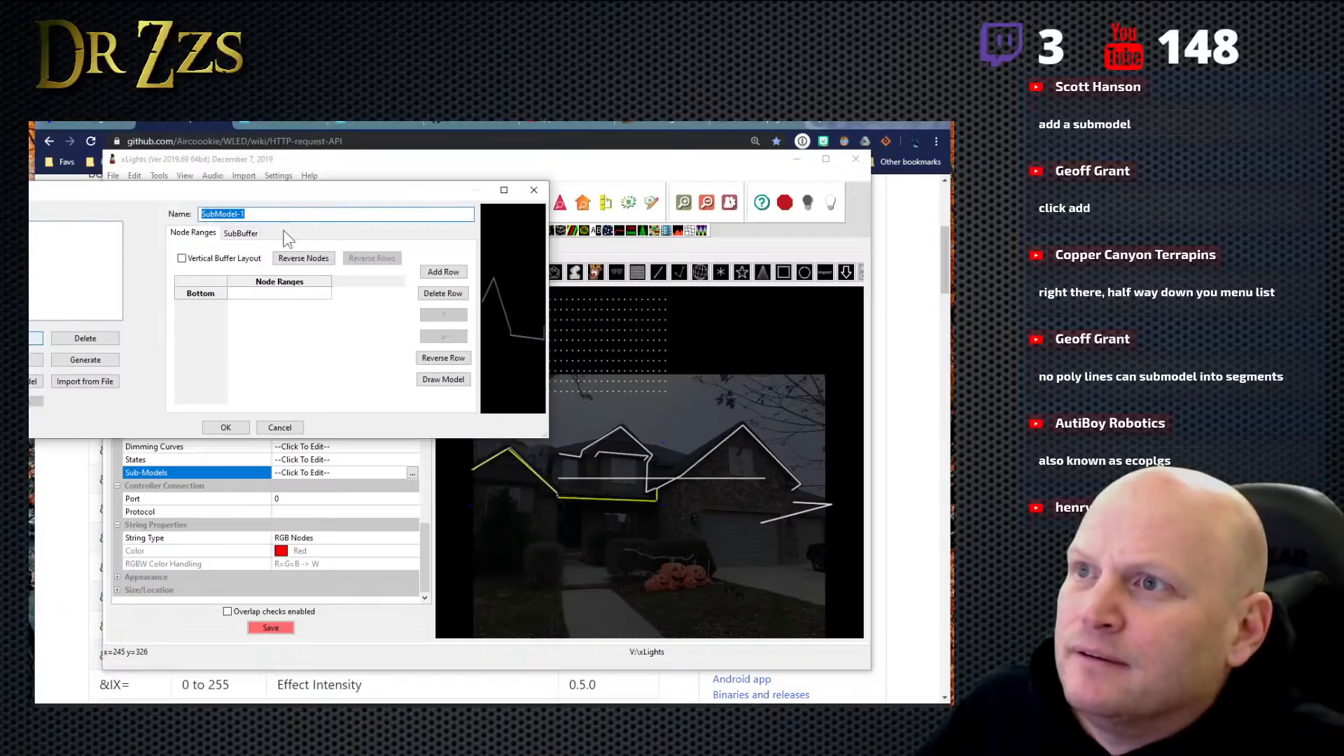
type("RoofPeakLeft")
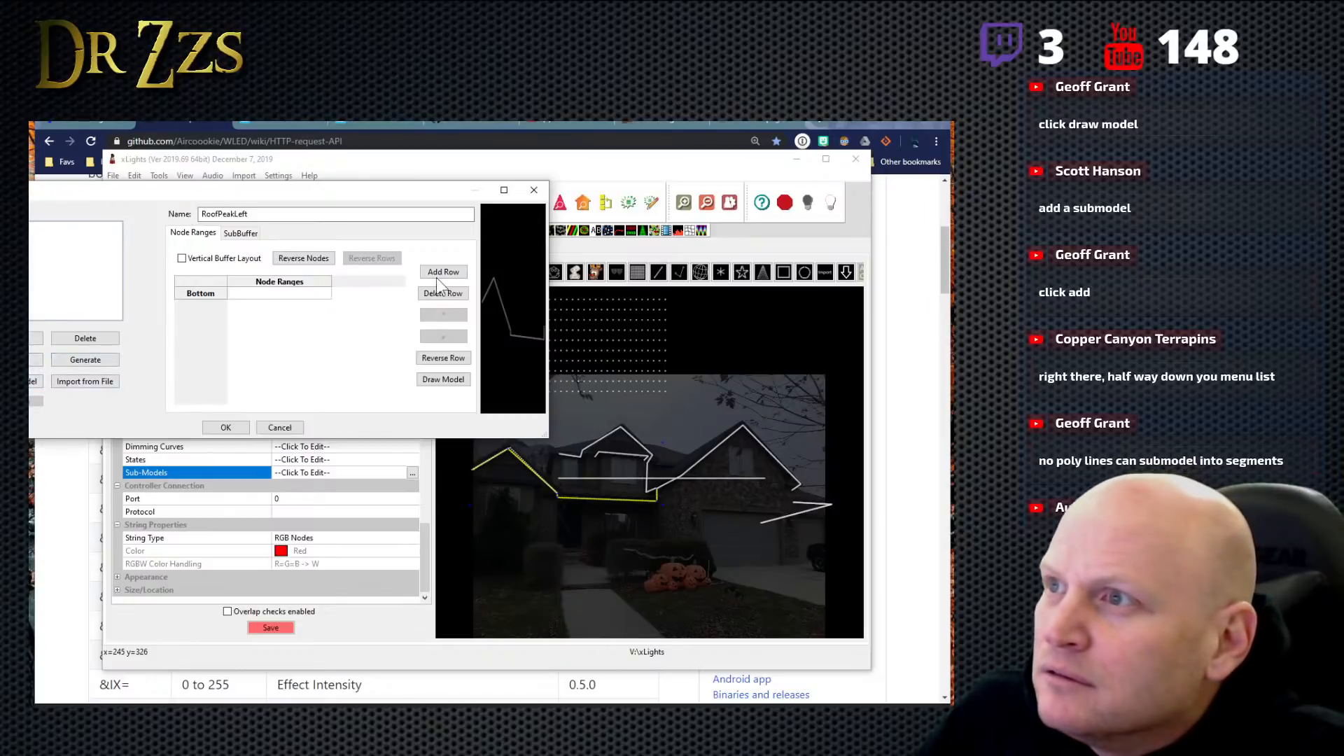
- Draw the RoofPeakLeft node range by selecting nodes 1 to 75, leaving out node 47
left_click(439, 382)
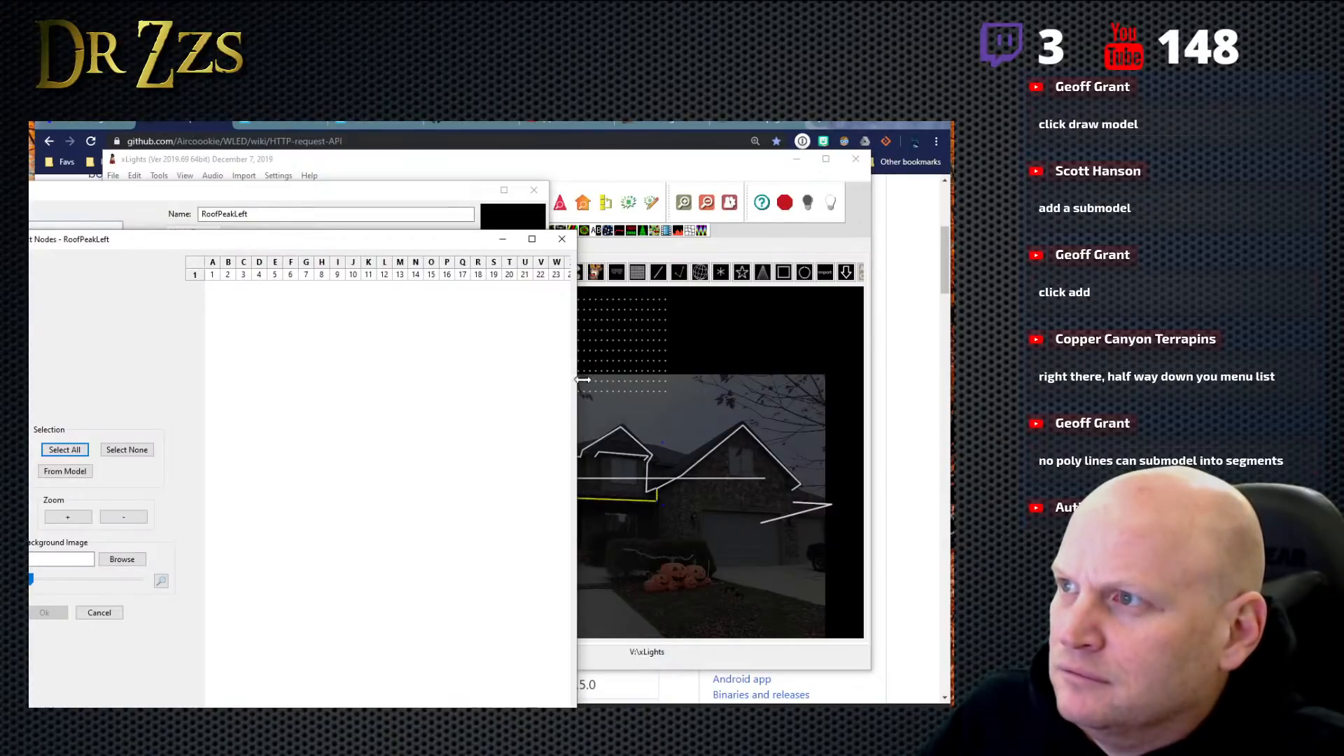
left_click_drag(577, 384, 954, 383)
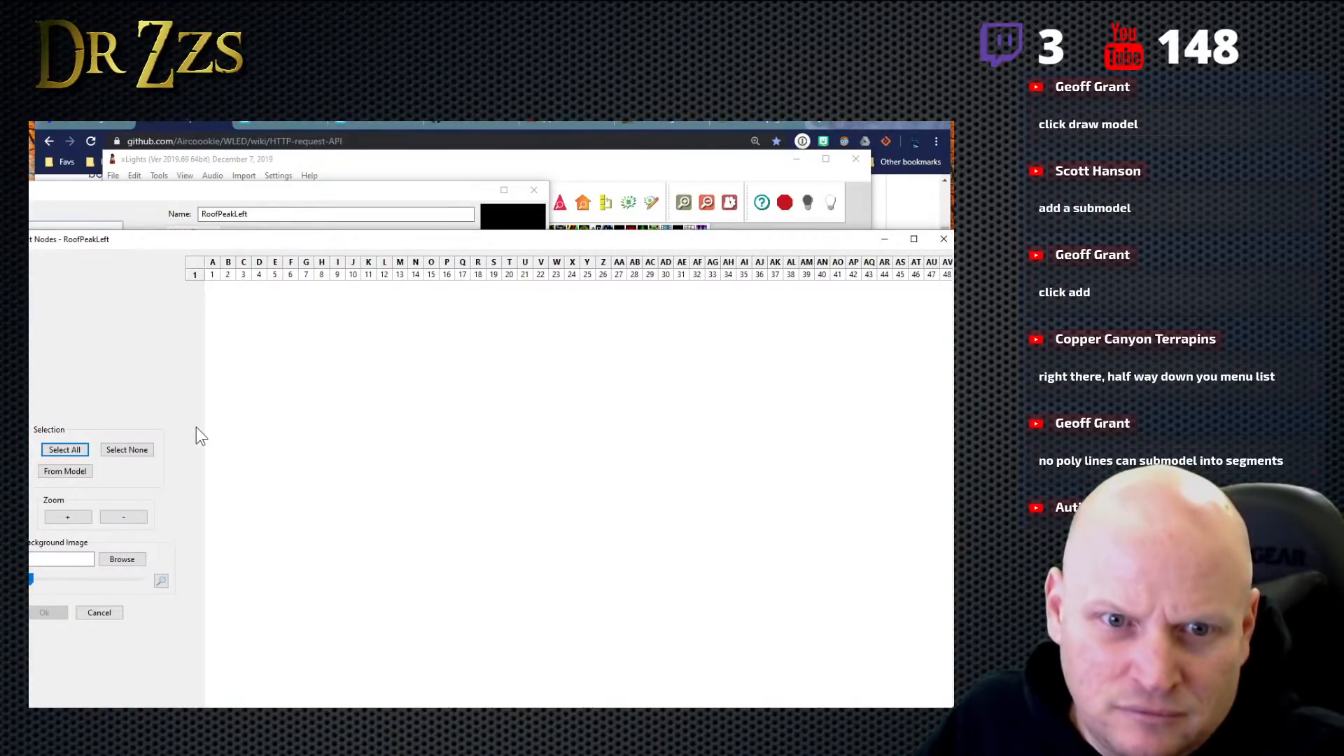
left_click(66, 472)
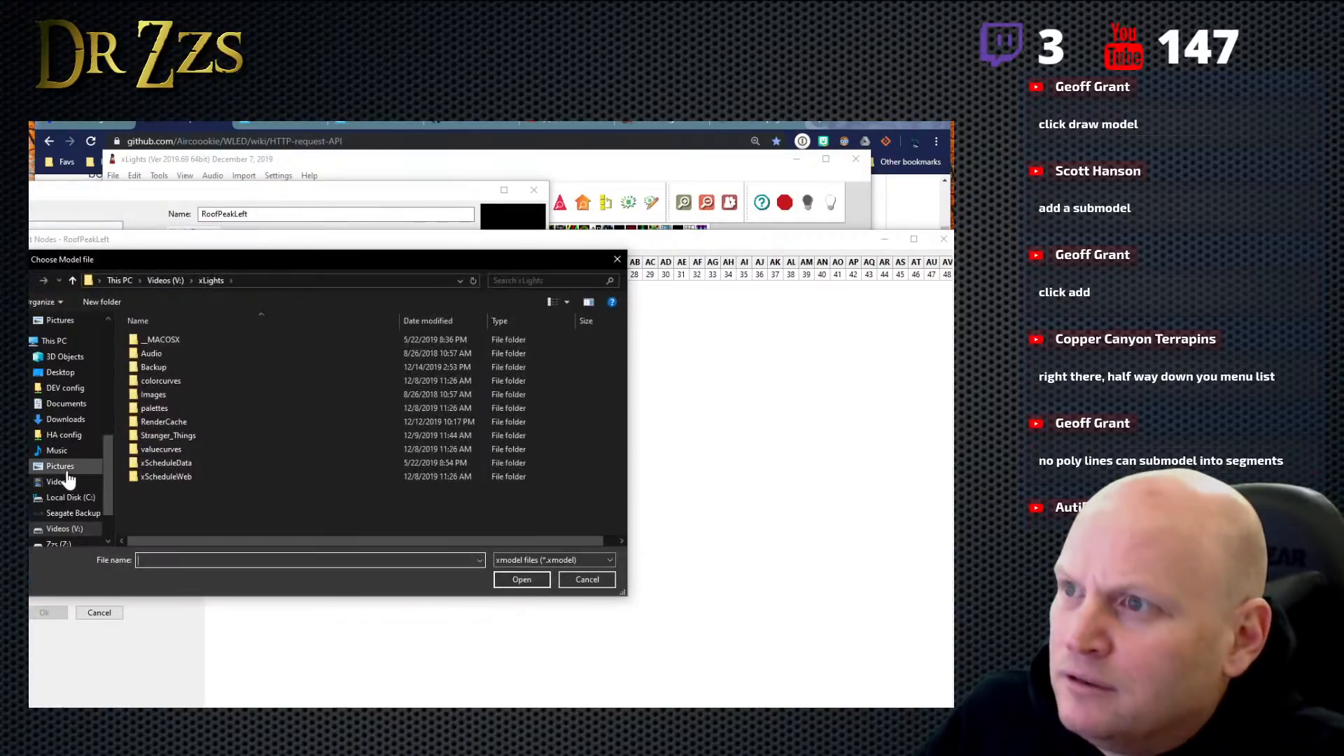
left_click(609, 579)
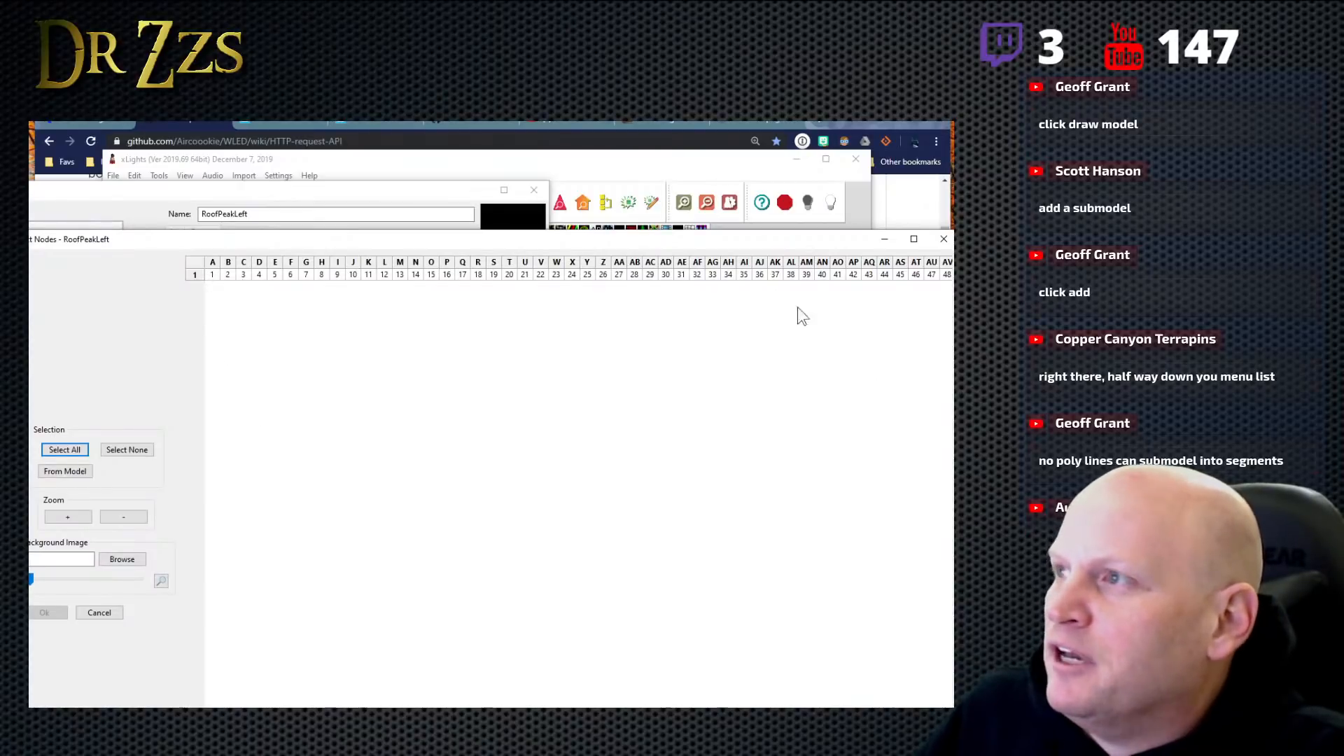
left_click(932, 276)
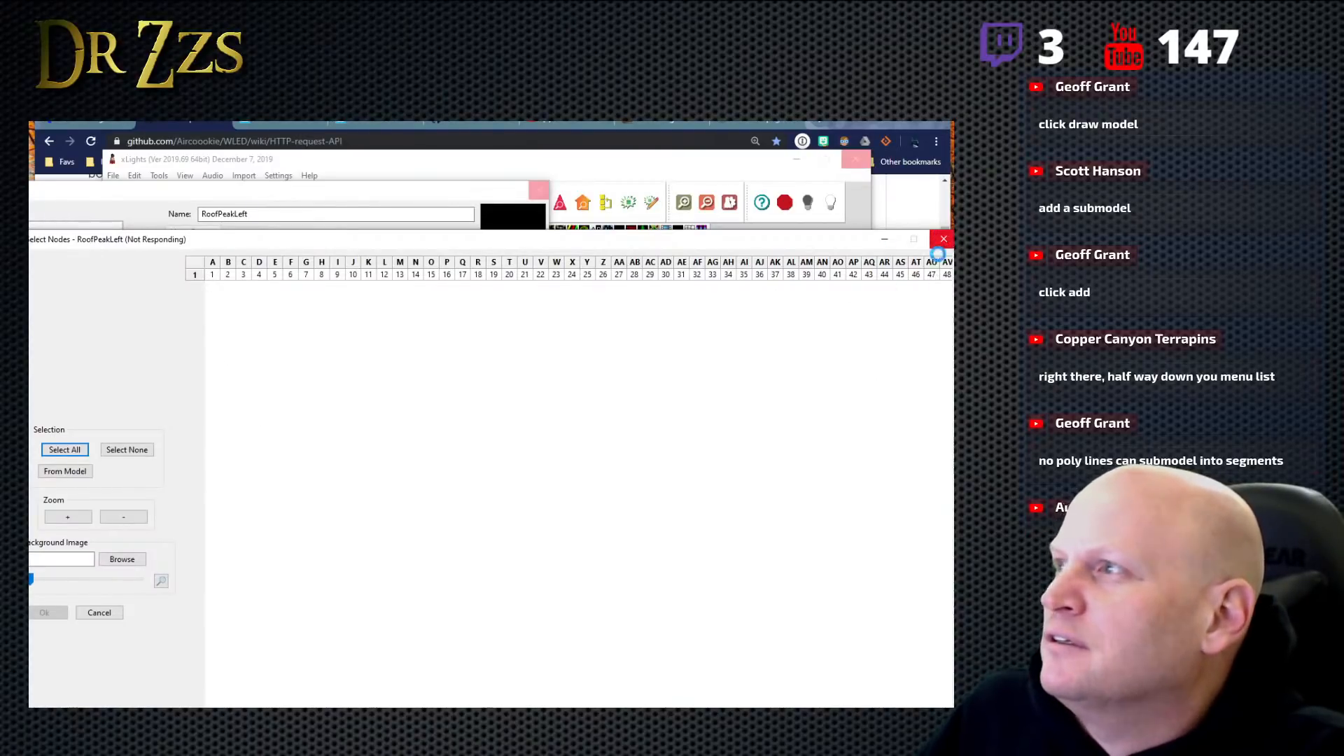
left_click(213, 274)
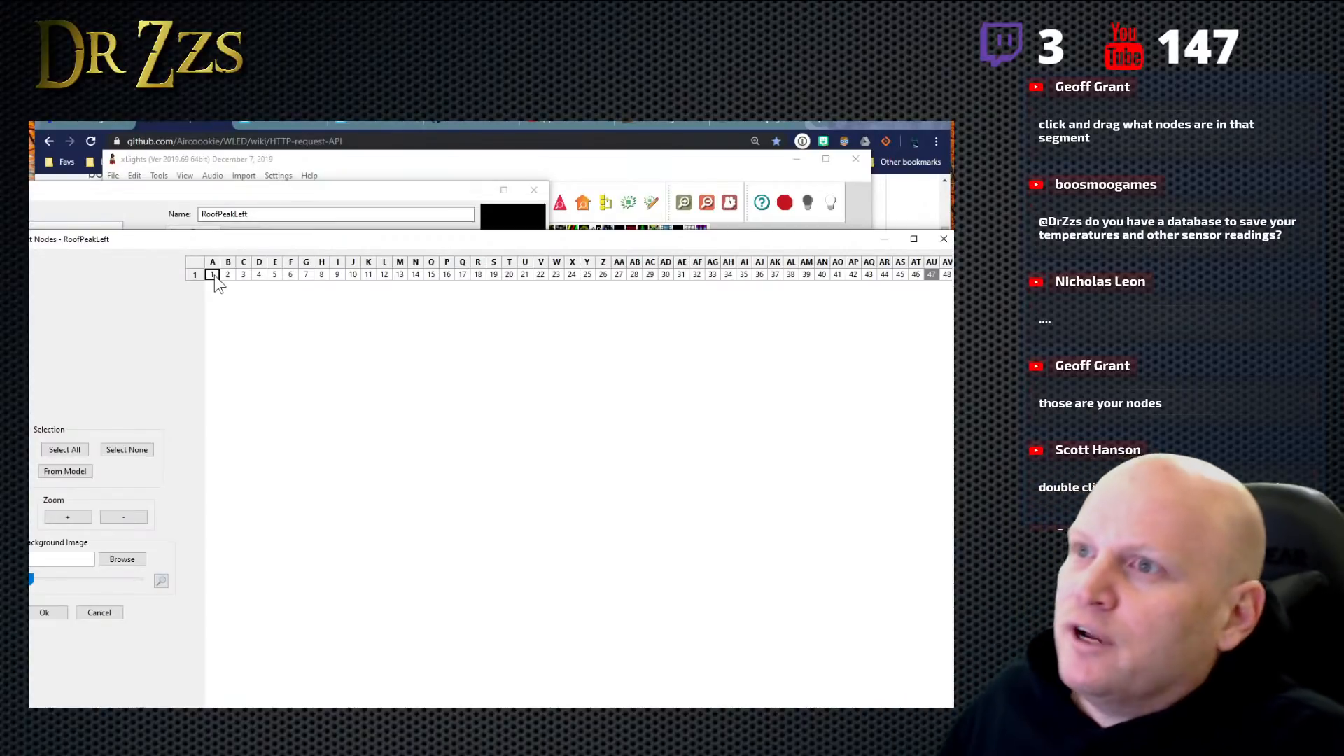
left_click_drag(214, 275, 910, 291)
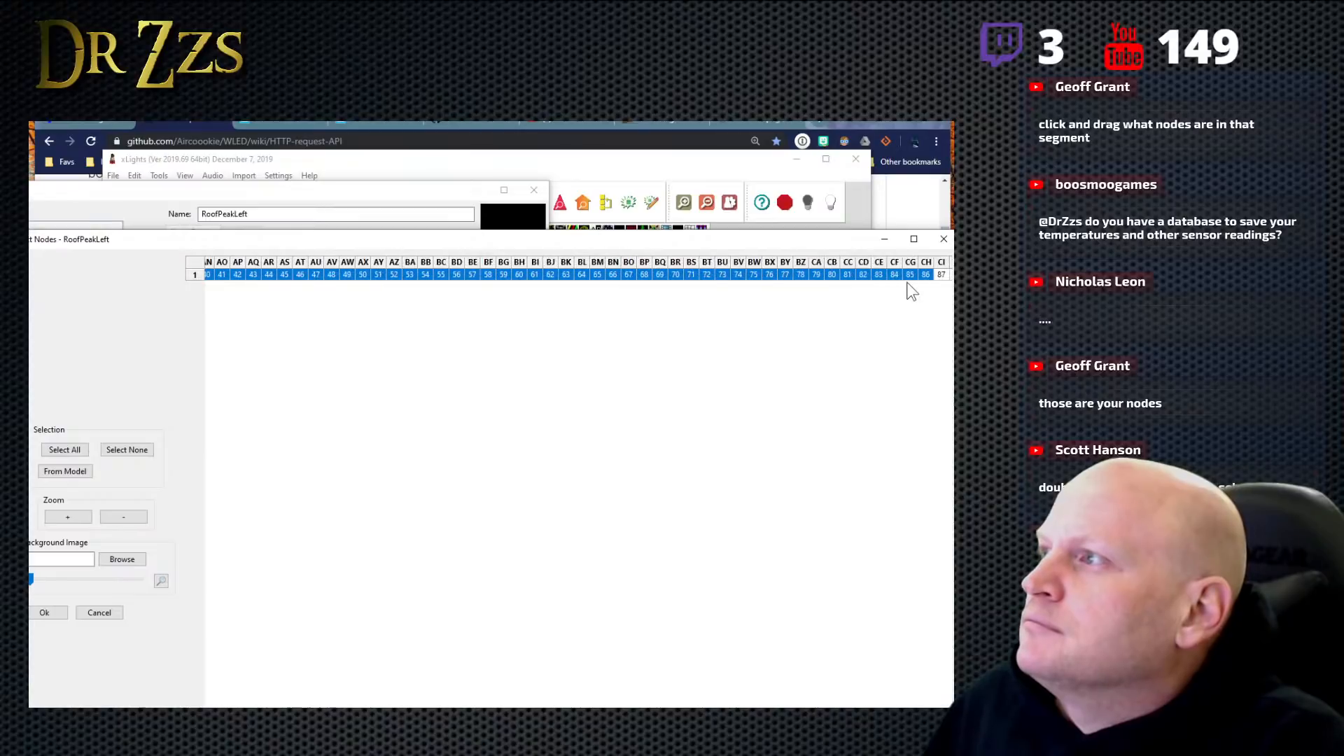
left_click_drag(834, 275, 754, 274)
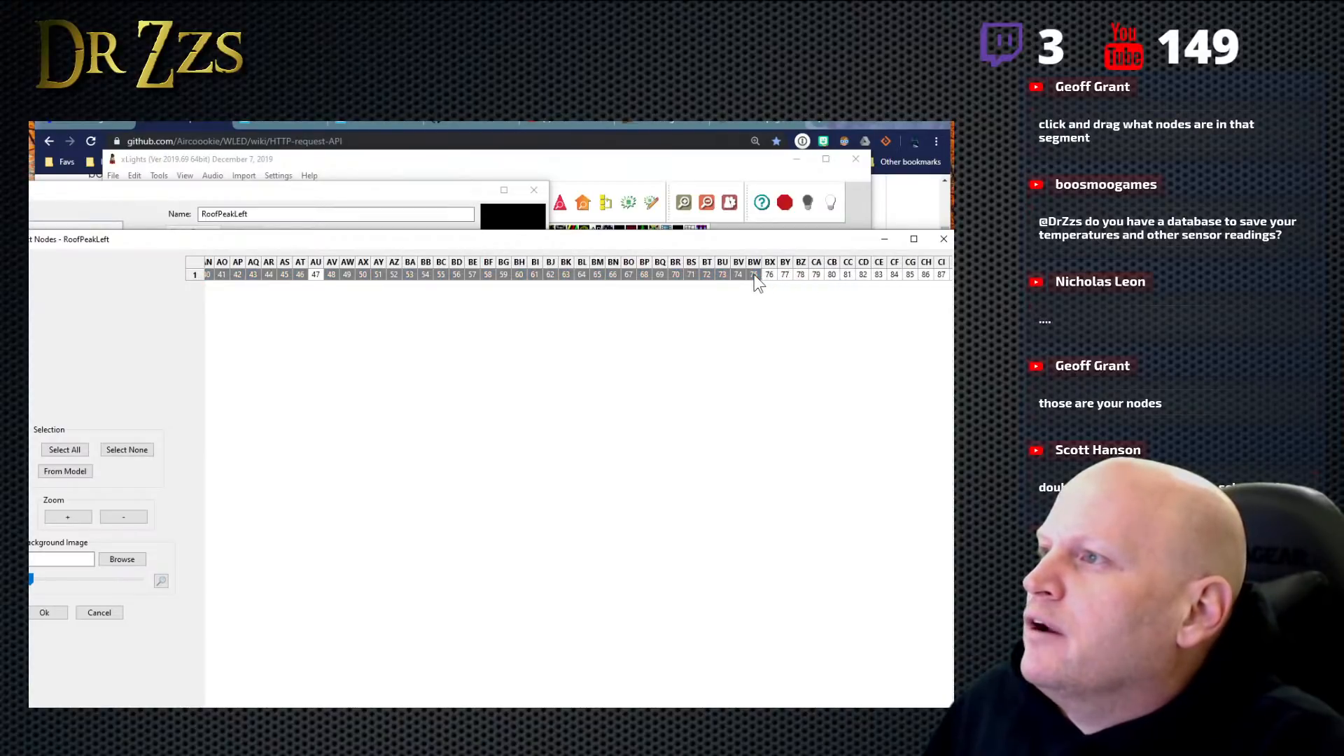
left_click(45, 614)
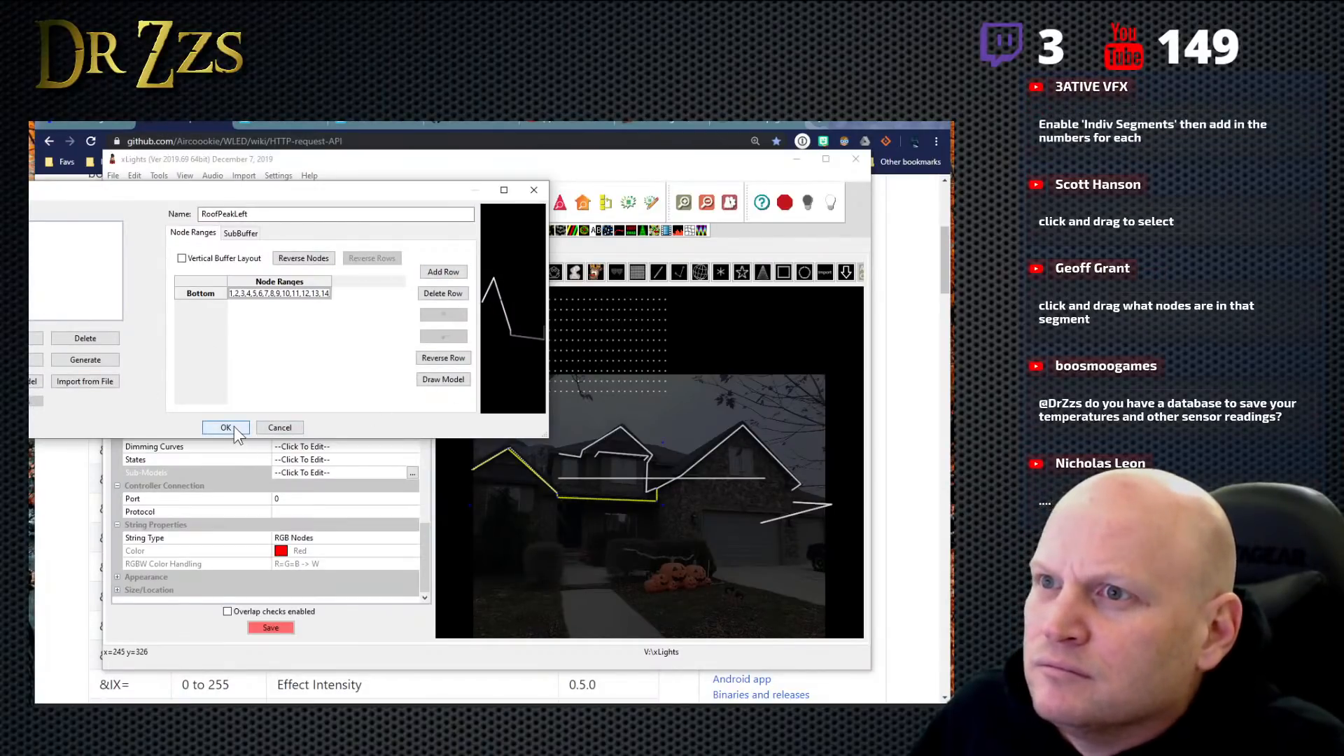
- Recheck the drawn nodes of RoofPeakLeft and accept the Entry submodel changes
left_click(445, 380)
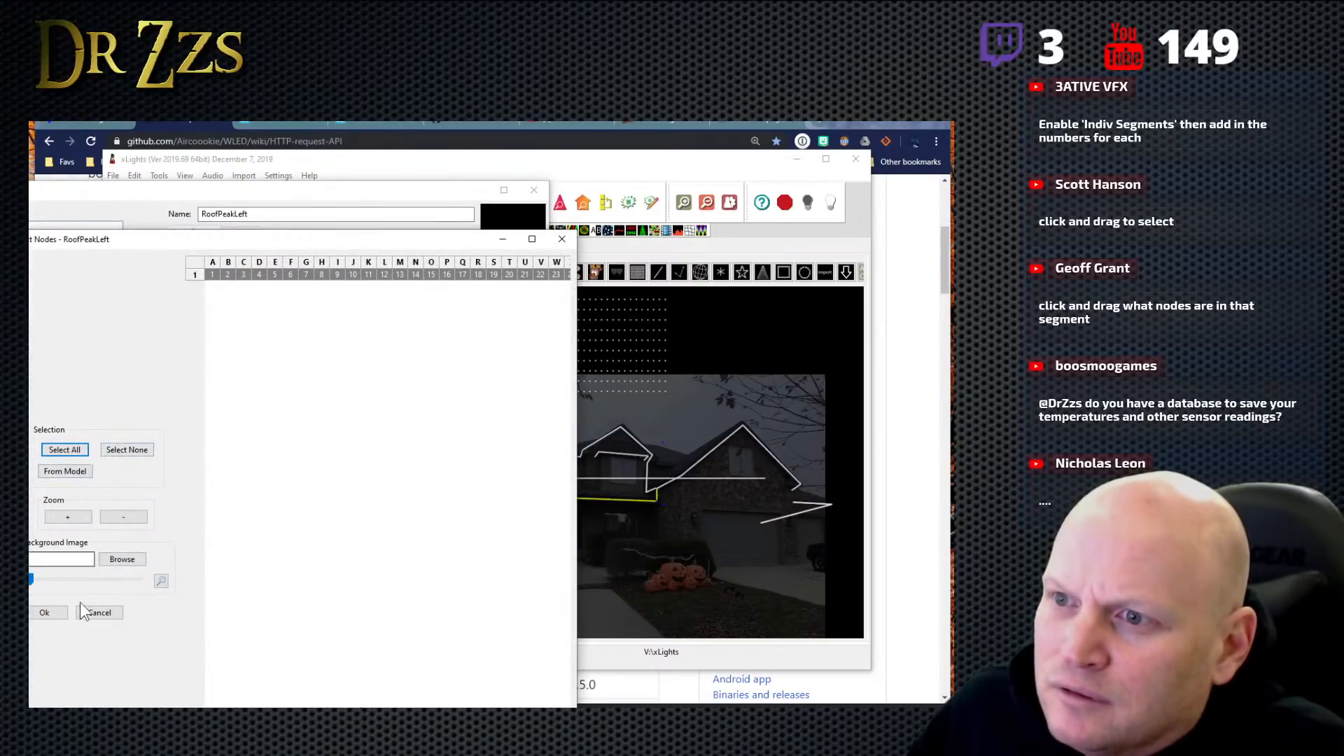
left_click(562, 240)
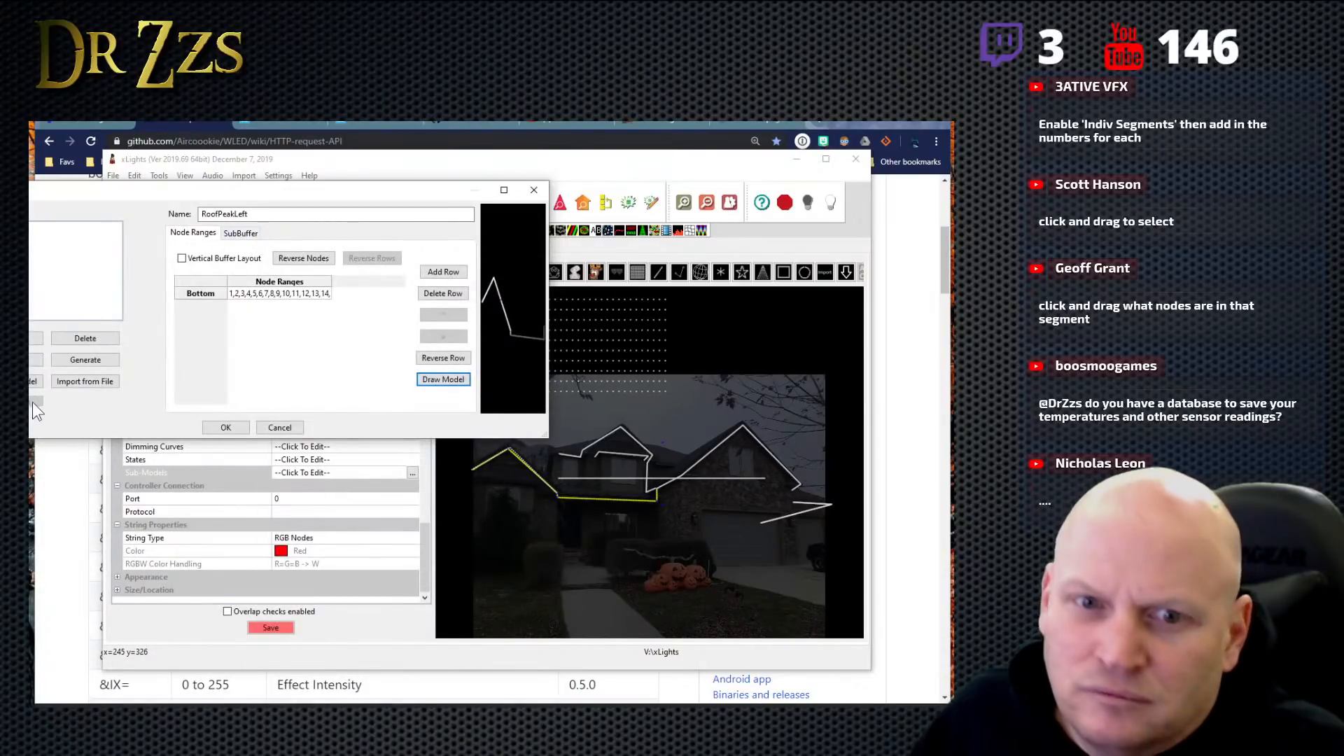
left_click(225, 428)
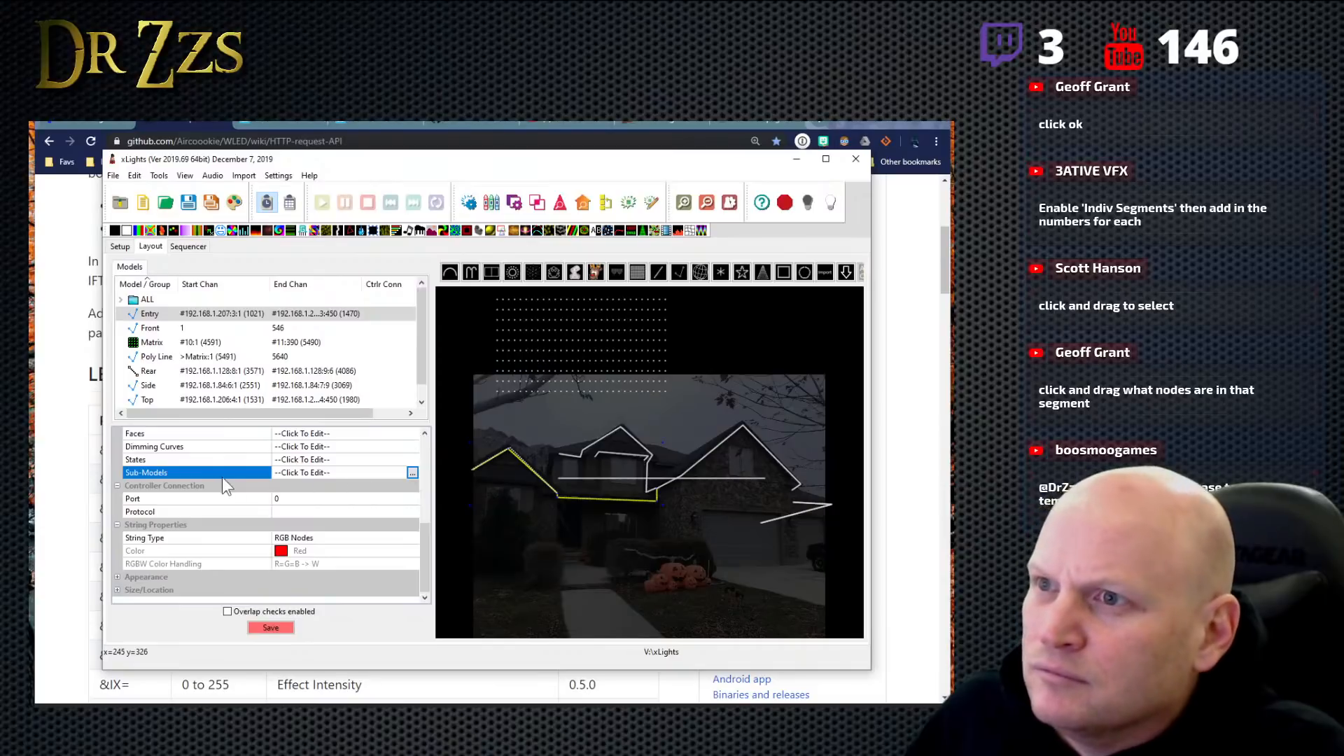
- Check the model list and the Entry model's submodel list for the added submodels, leaving the settings unchanged
left_click(179, 312)
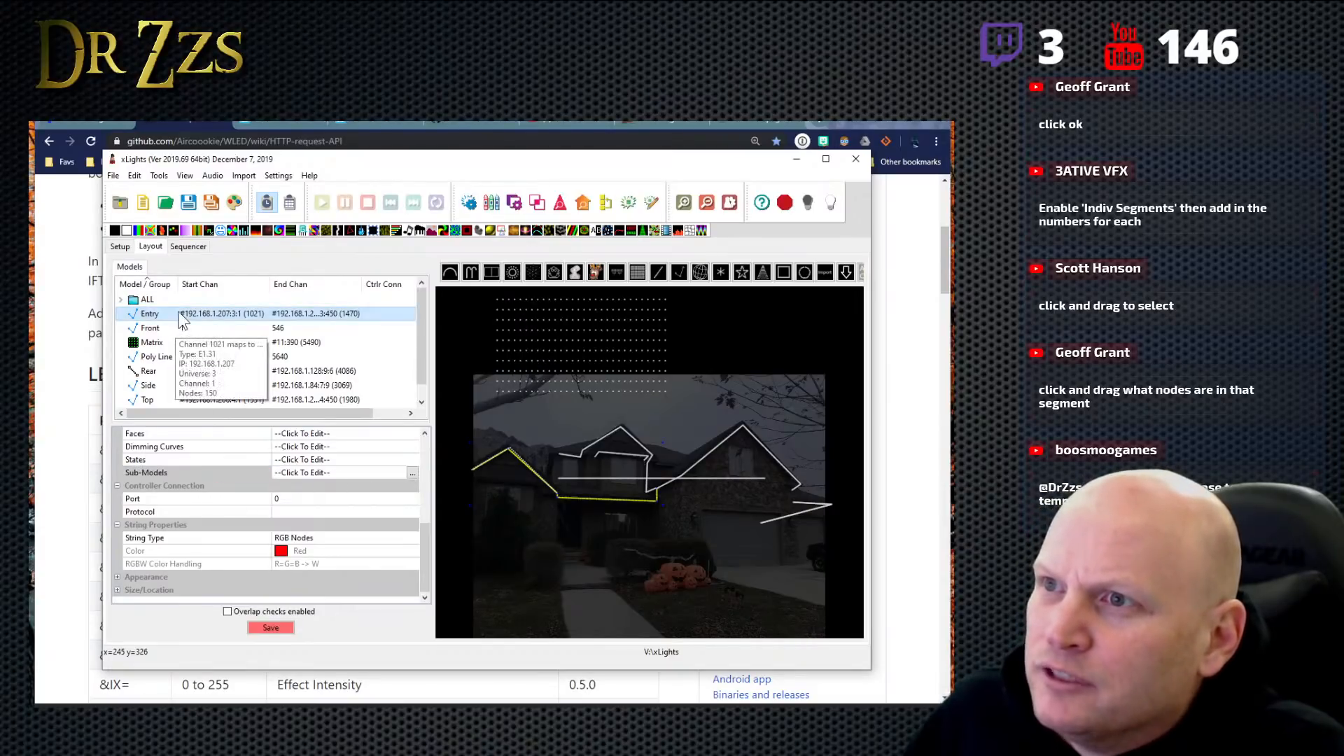
right_click(179, 312)
key("Escape")
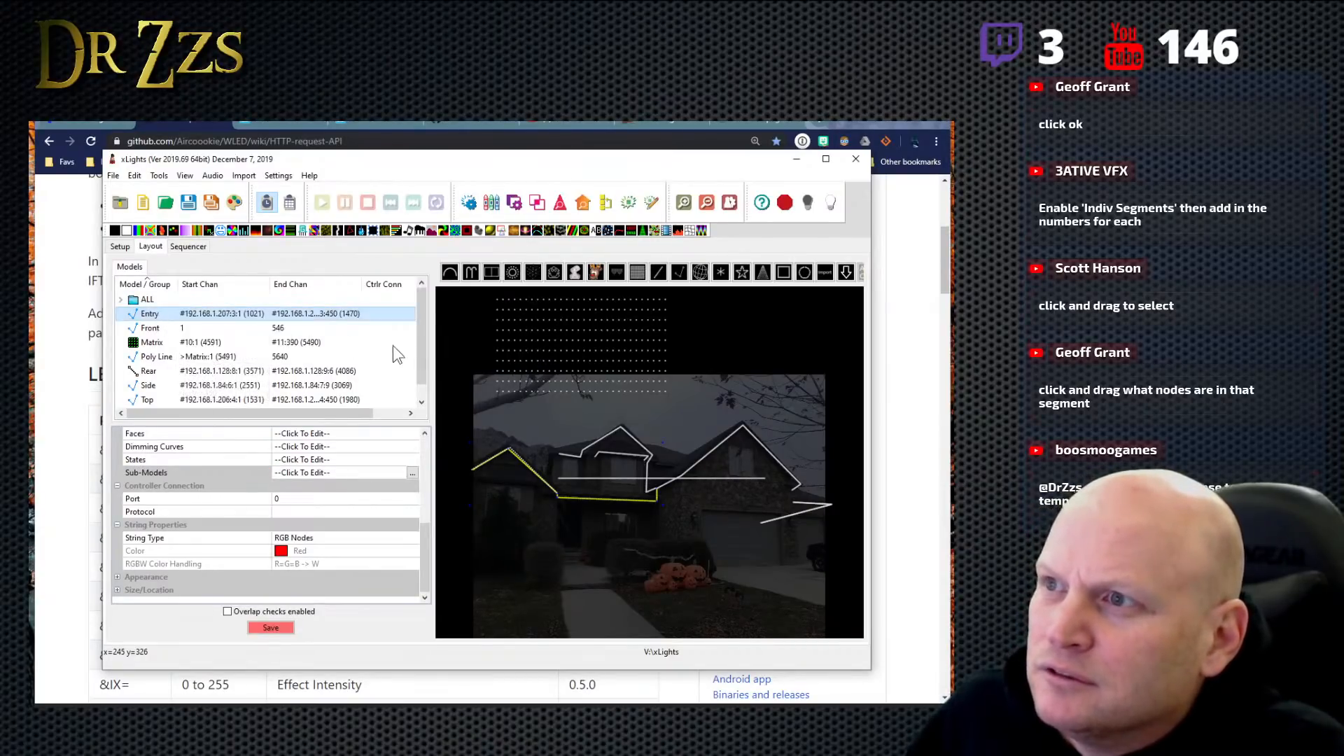
left_click(423, 402)
left_click(417, 296)
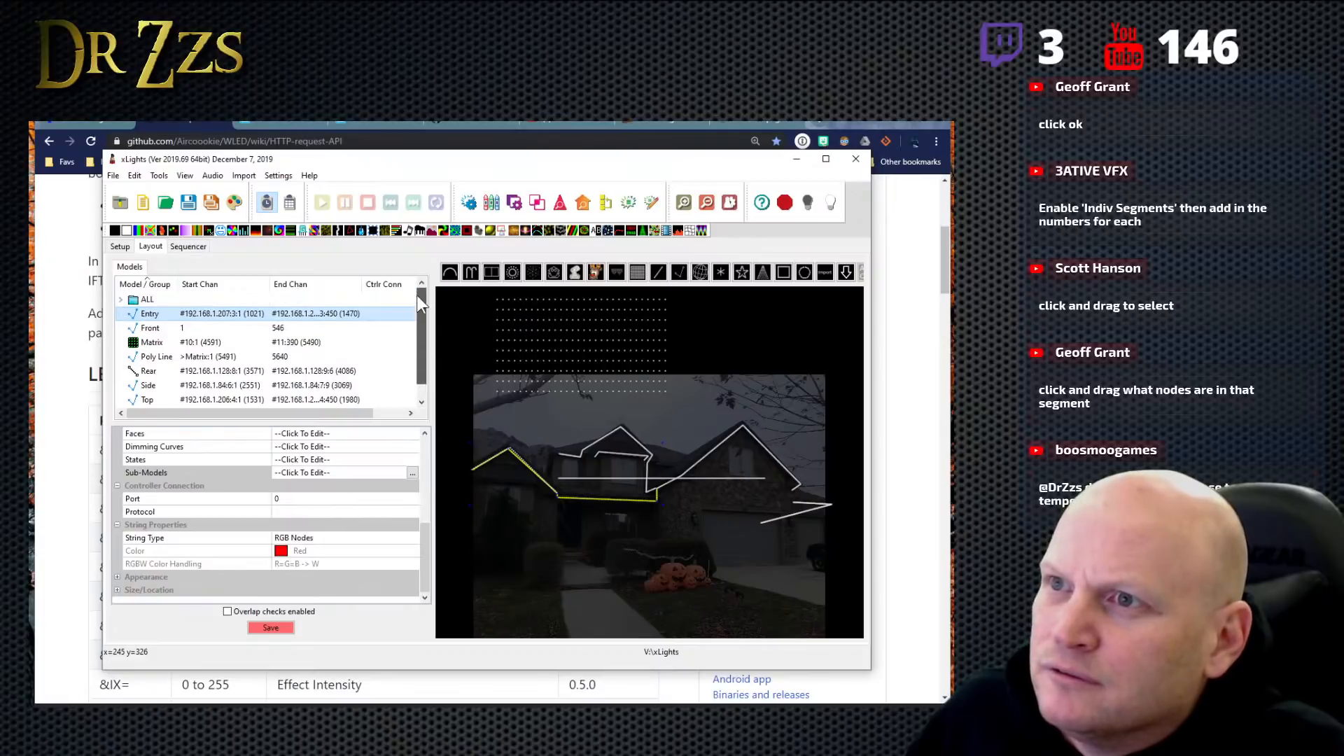
left_click(412, 474)
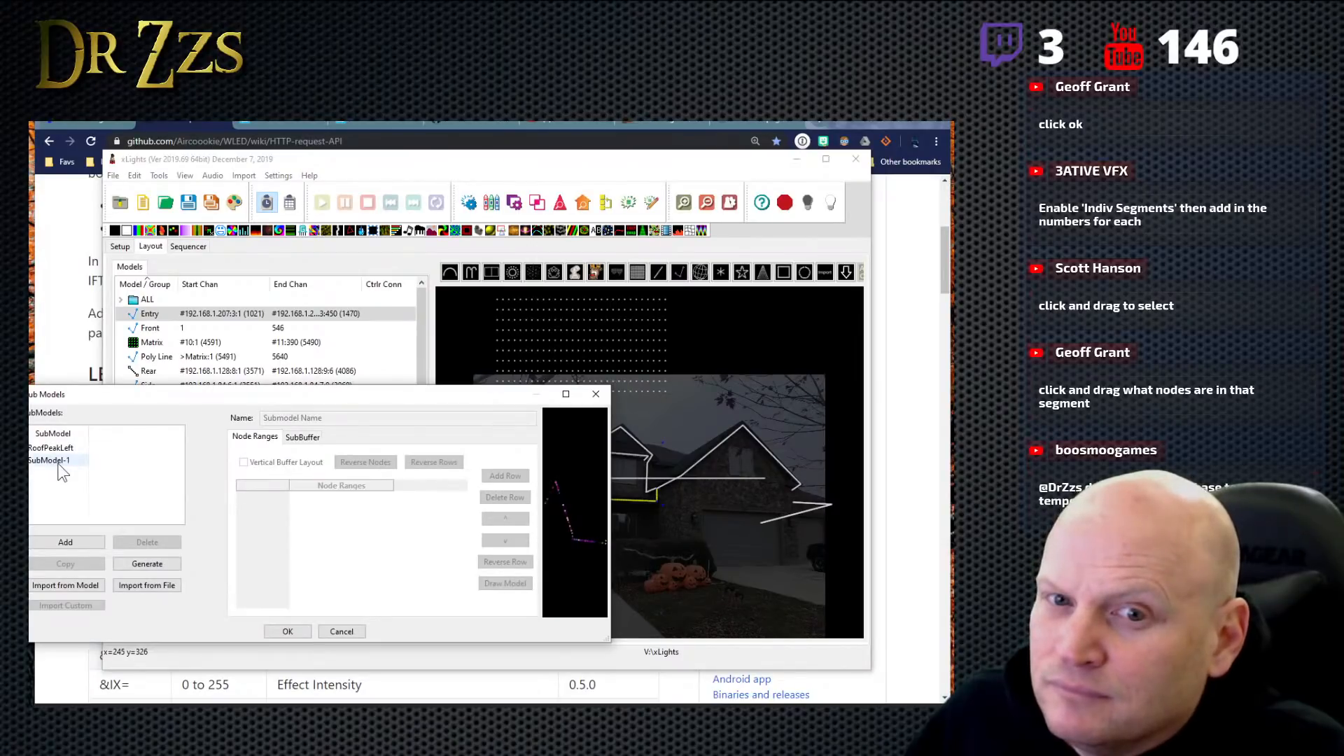
left_click_drag(415, 399, 460, 380)
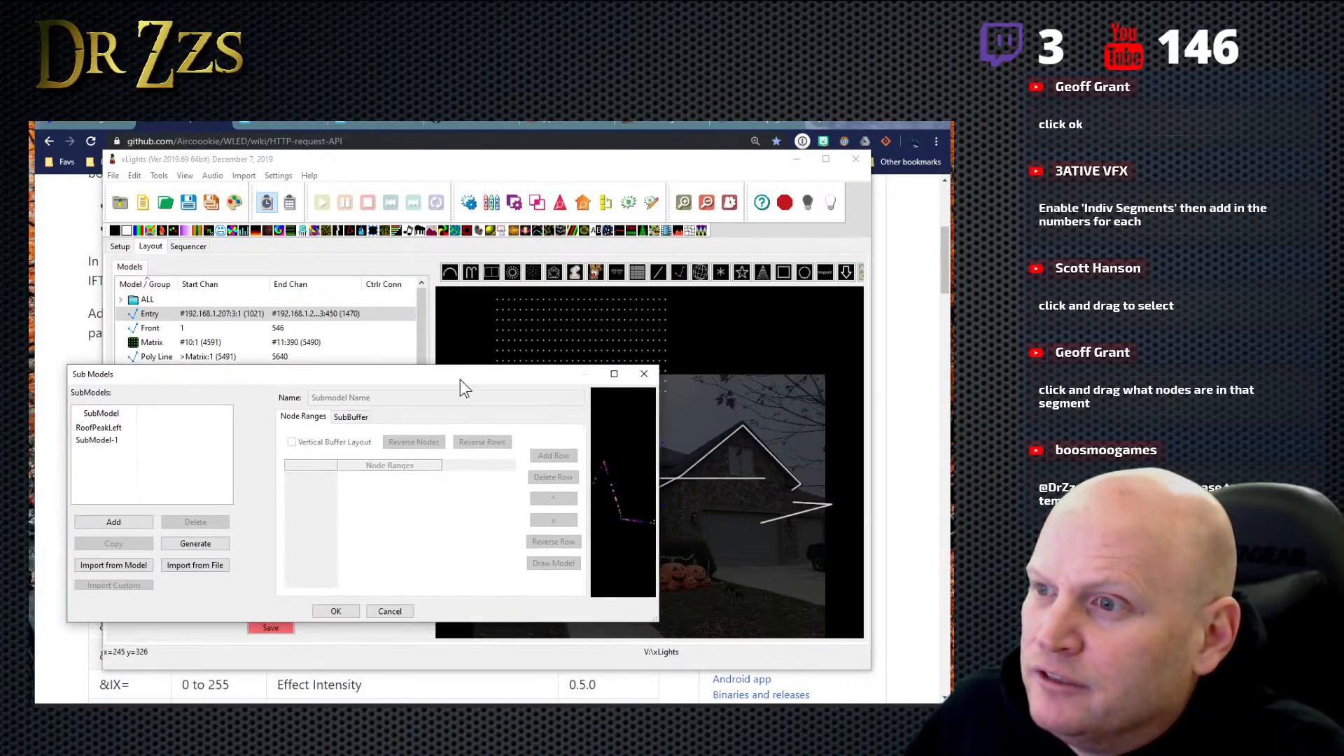
left_click(389, 612)
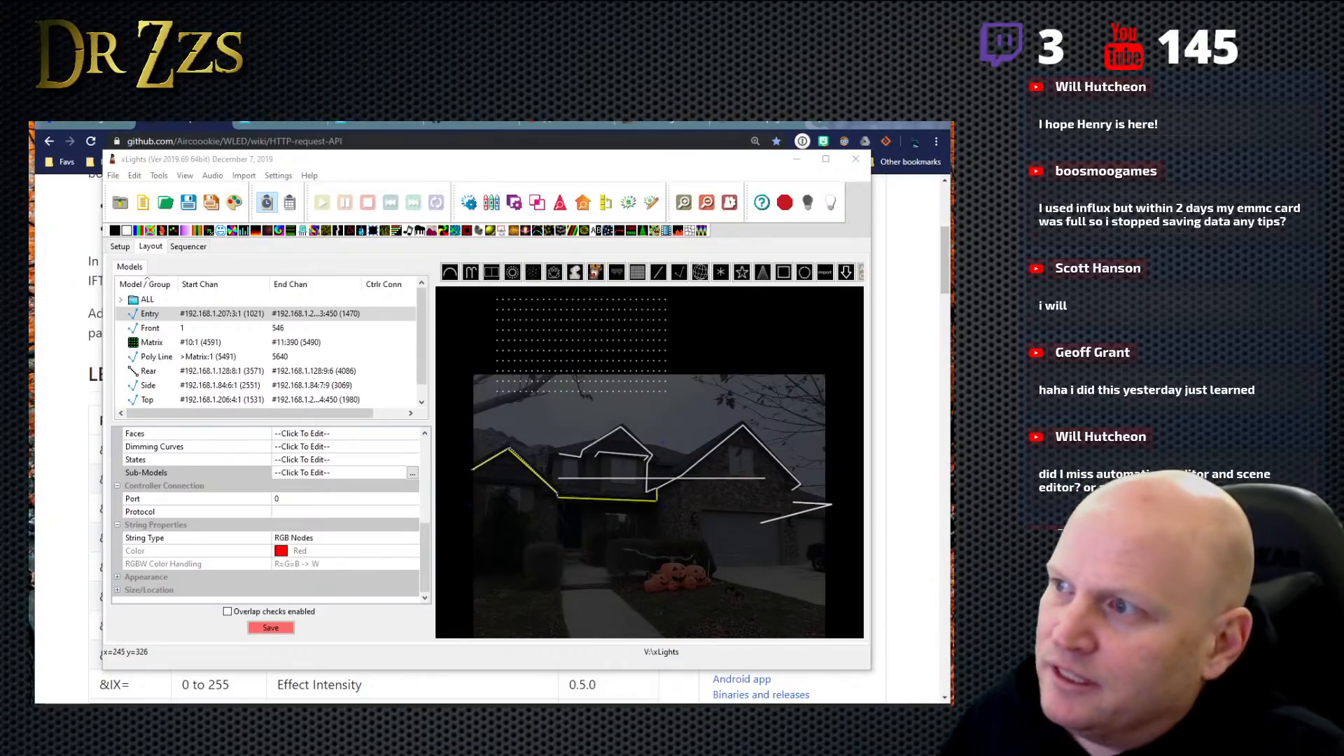
- Delete the 50-node Poly Line model over the entry roof peak from the layout
left_click(526, 468)
left_click(516, 451)
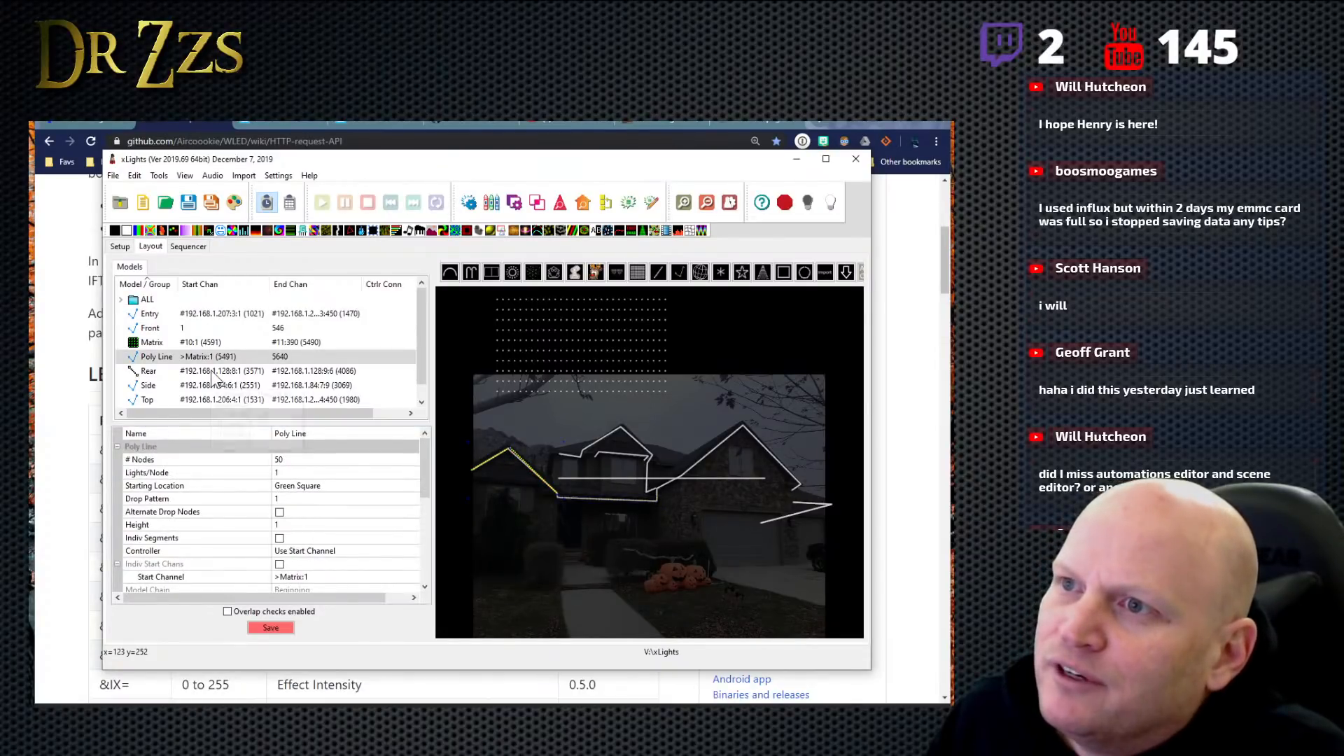
right_click(213, 360)
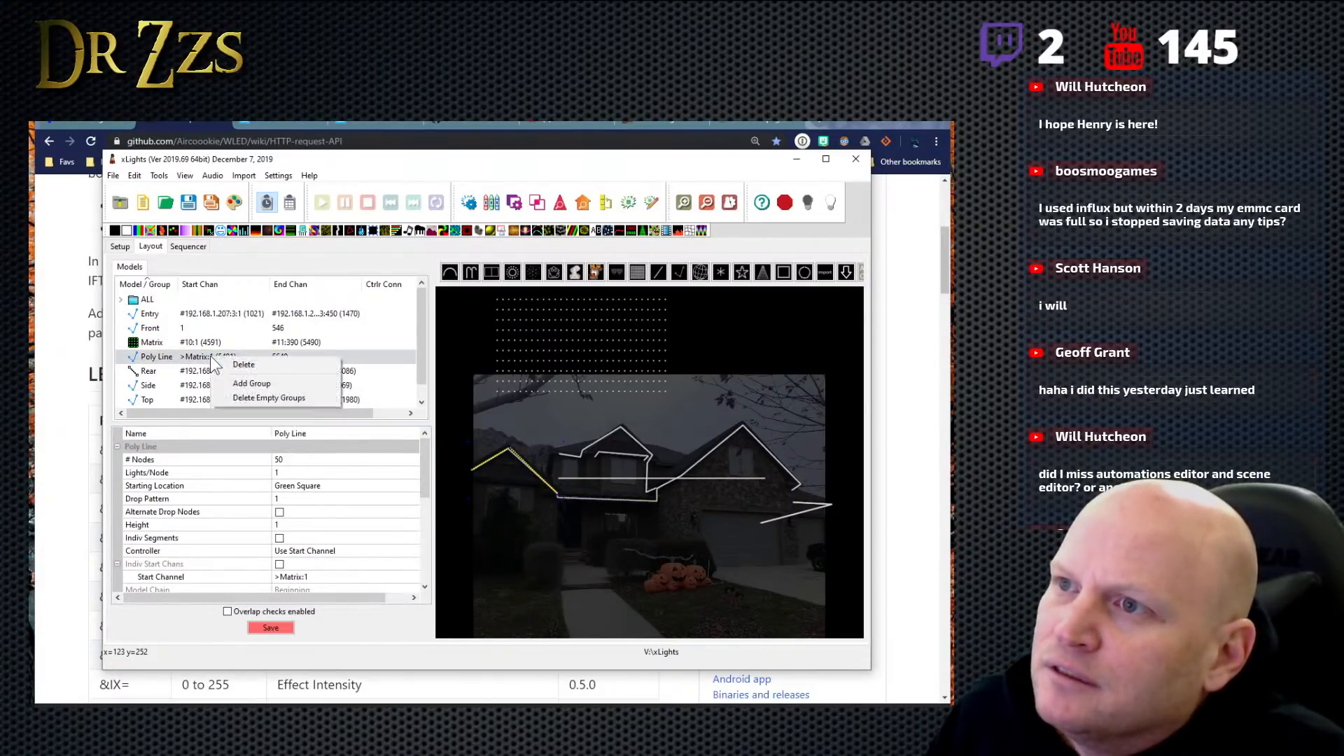
left_click(243, 365)
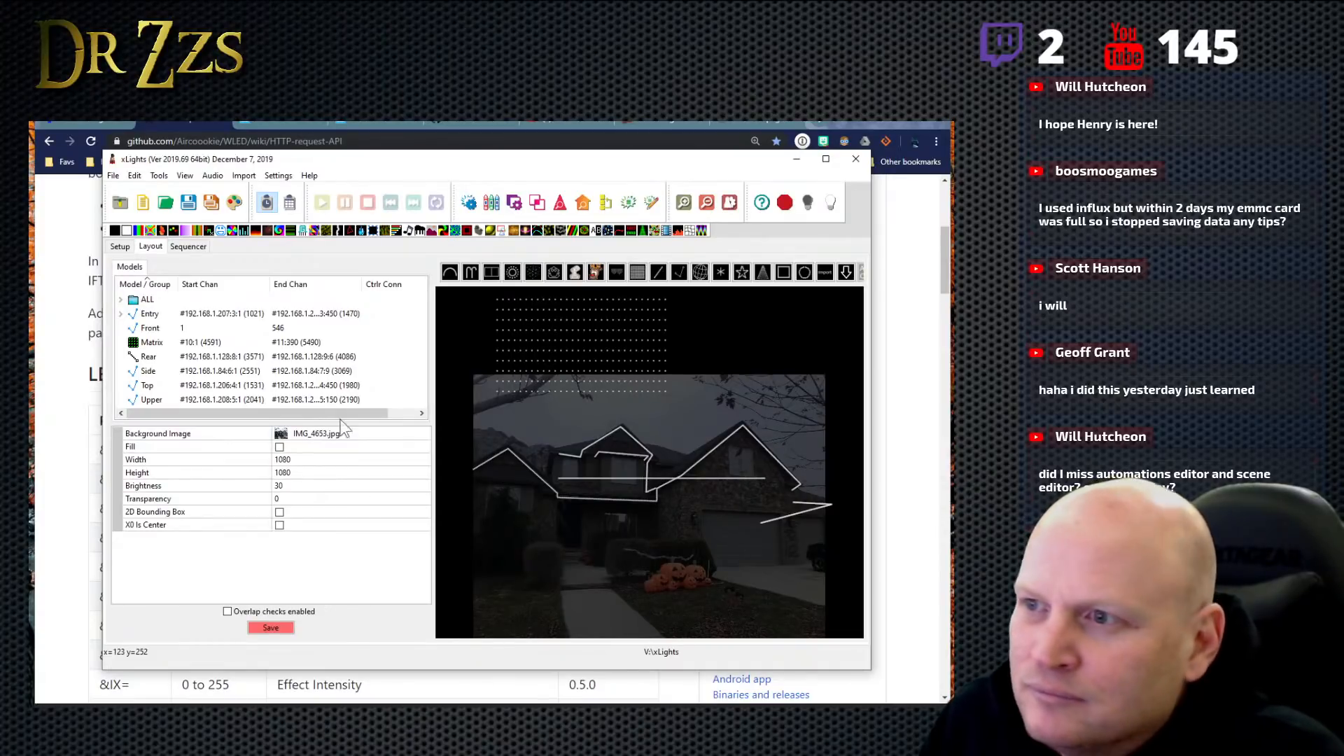
- Select the Entry roofline in the preview and look through its properties, including the Strand/Node Names
left_click(519, 461)
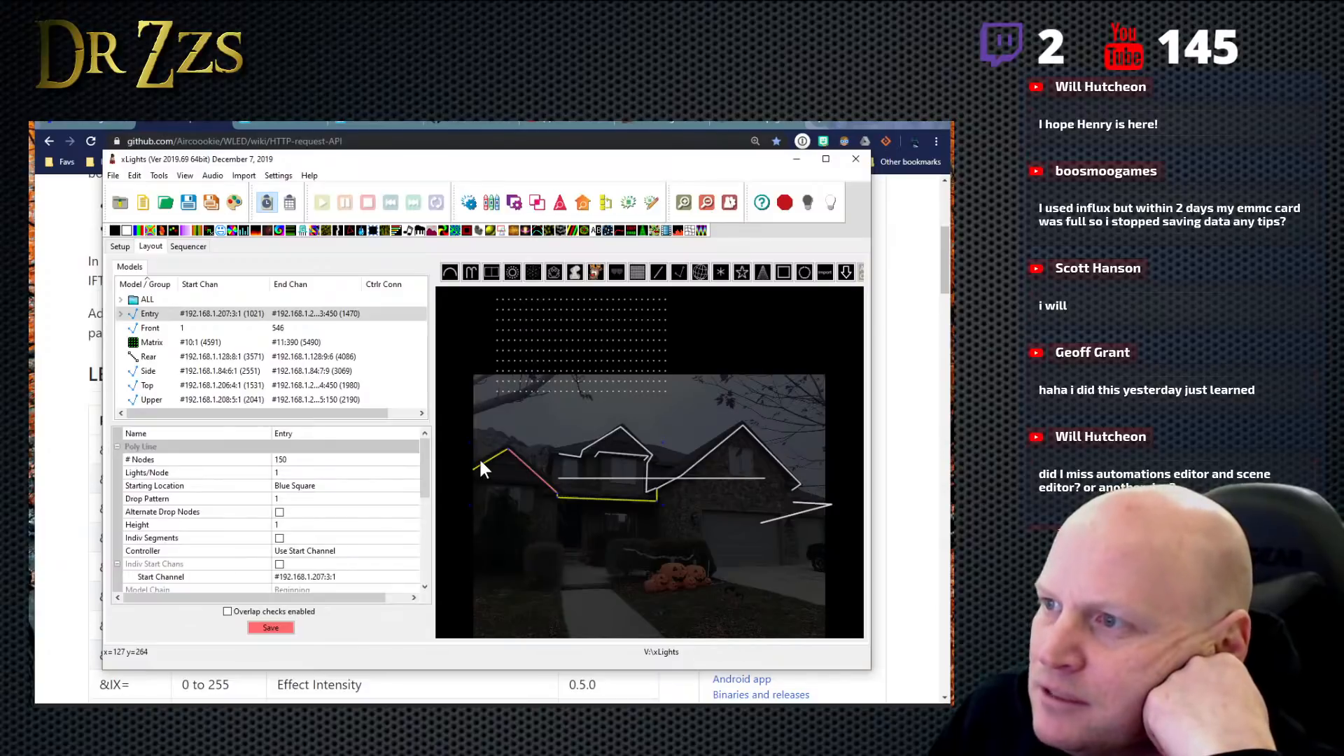
left_click(490, 458)
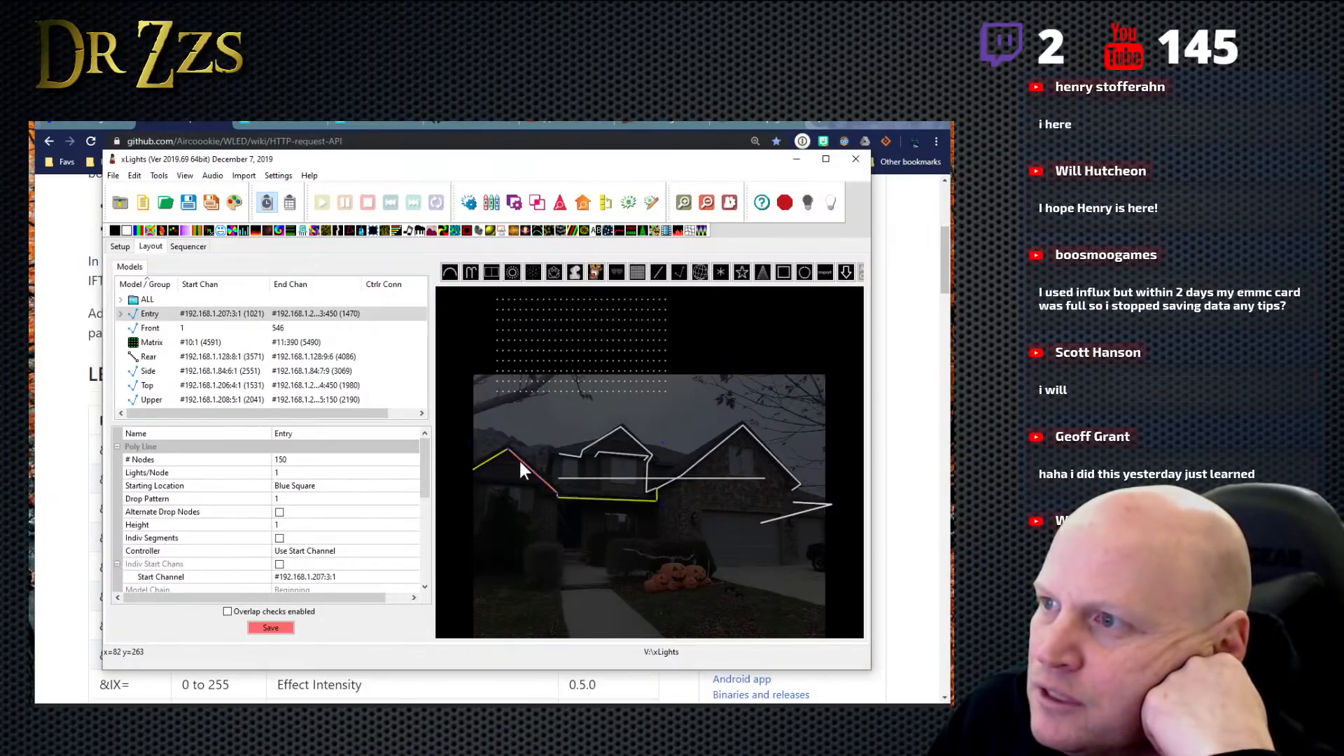
scroll(428, 495, "down", 1)
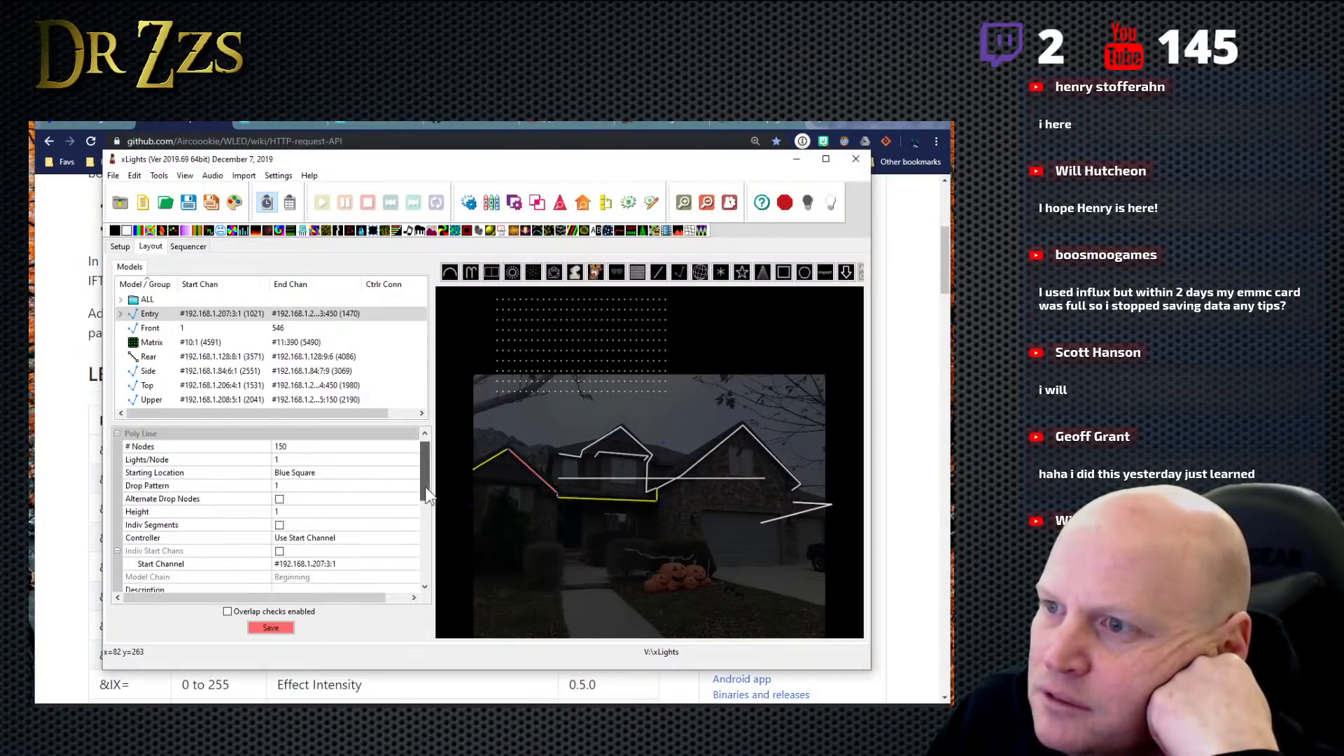
left_click_drag(429, 495, 428, 520)
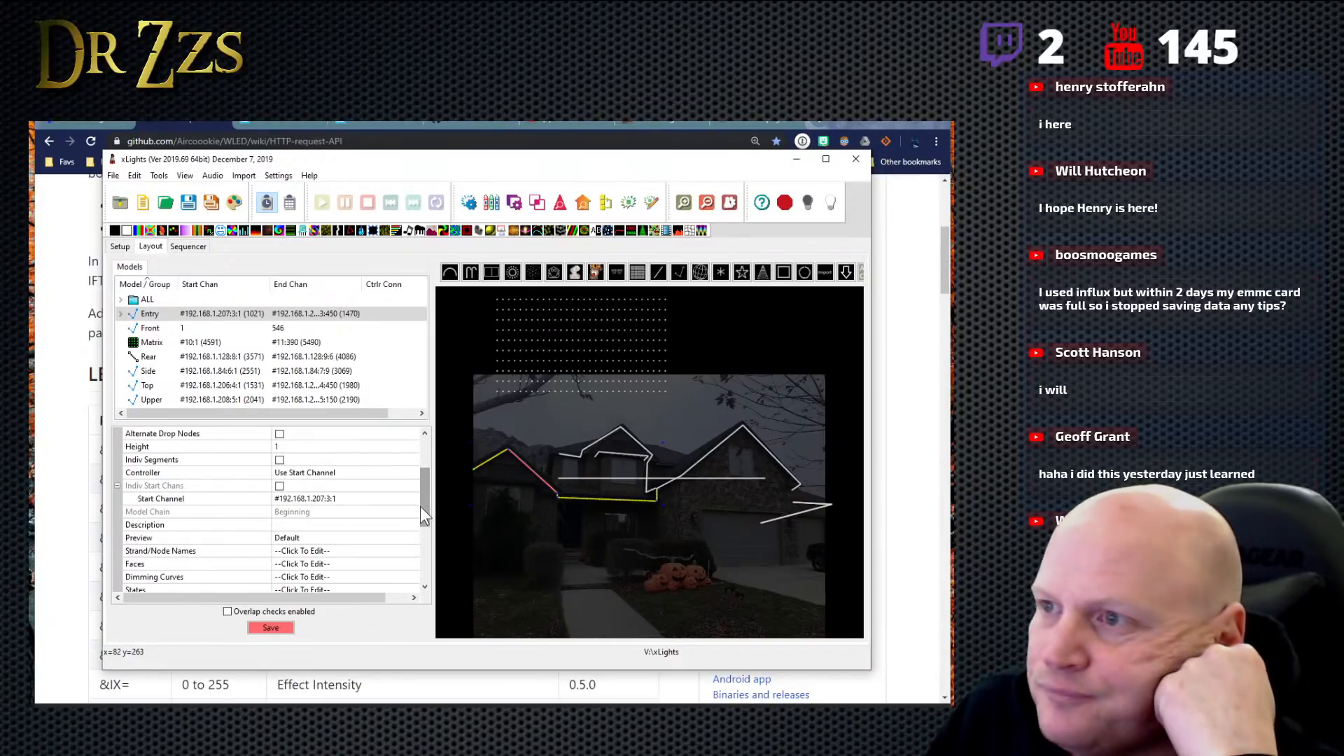
left_click_drag(429, 512, 430, 532)
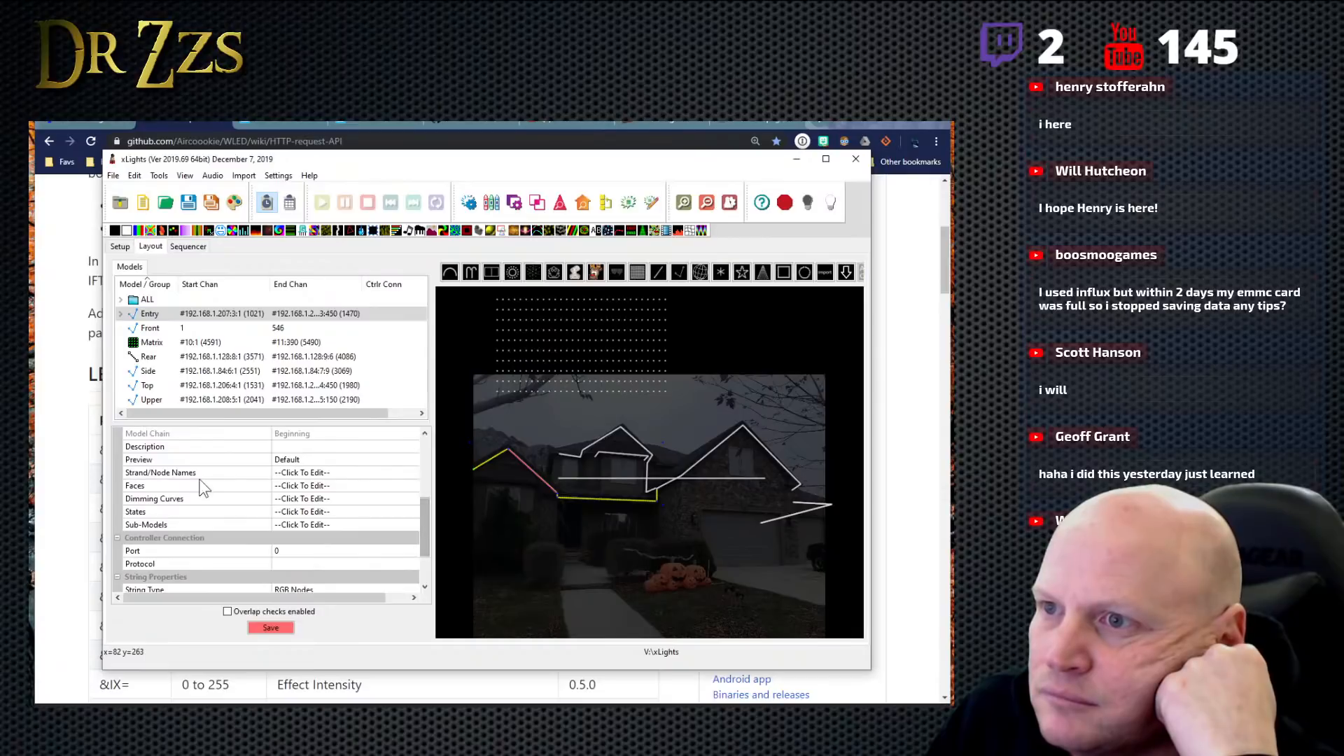
left_click(316, 474)
left_click(413, 474)
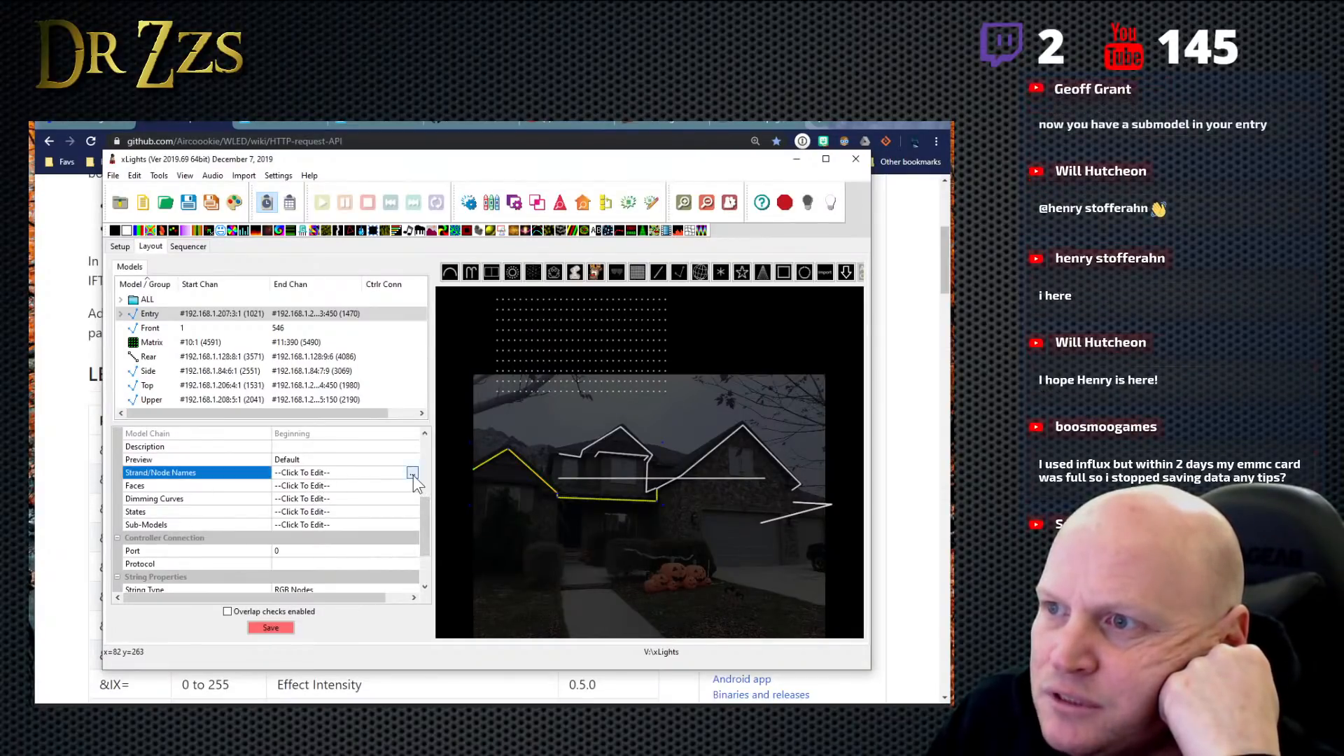
left_click(294, 419)
- Open the Entry model's Sub-Models settings and view the node ranges of RoofPeakLeft
left_click(325, 524)
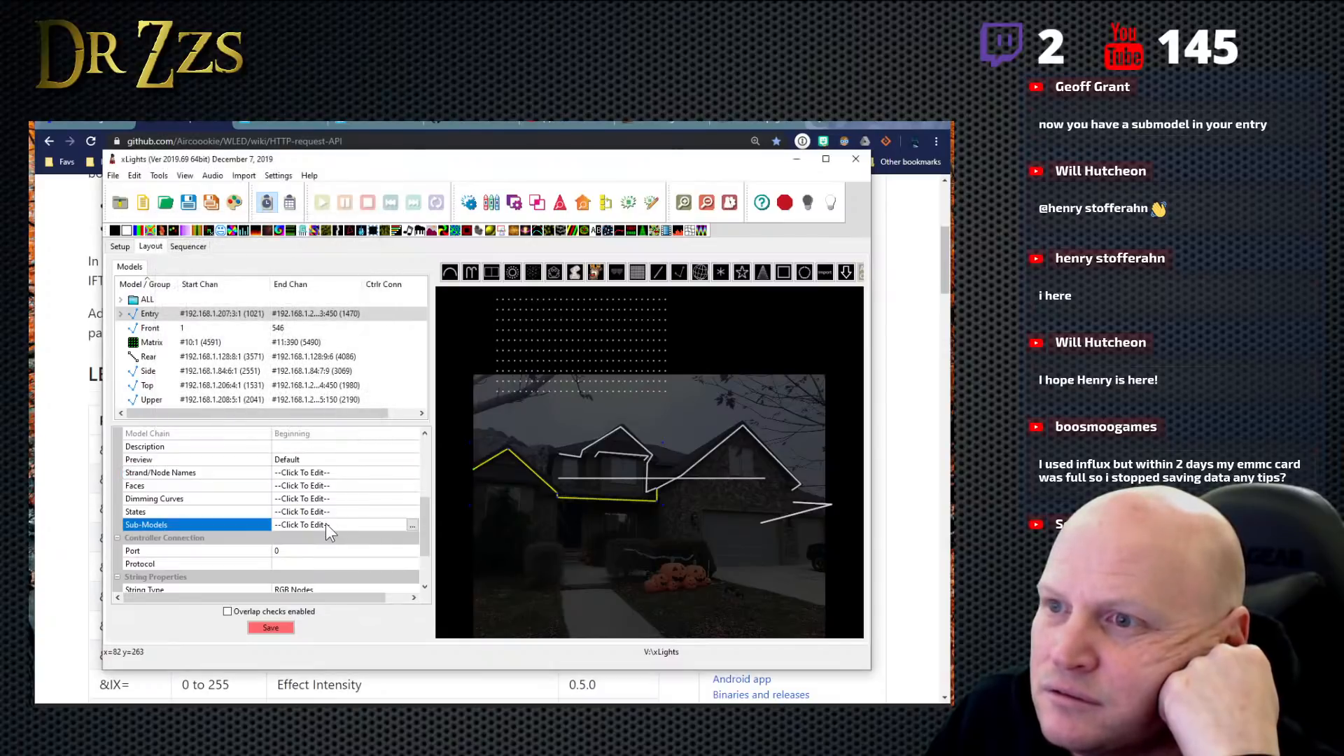
left_click(412, 526)
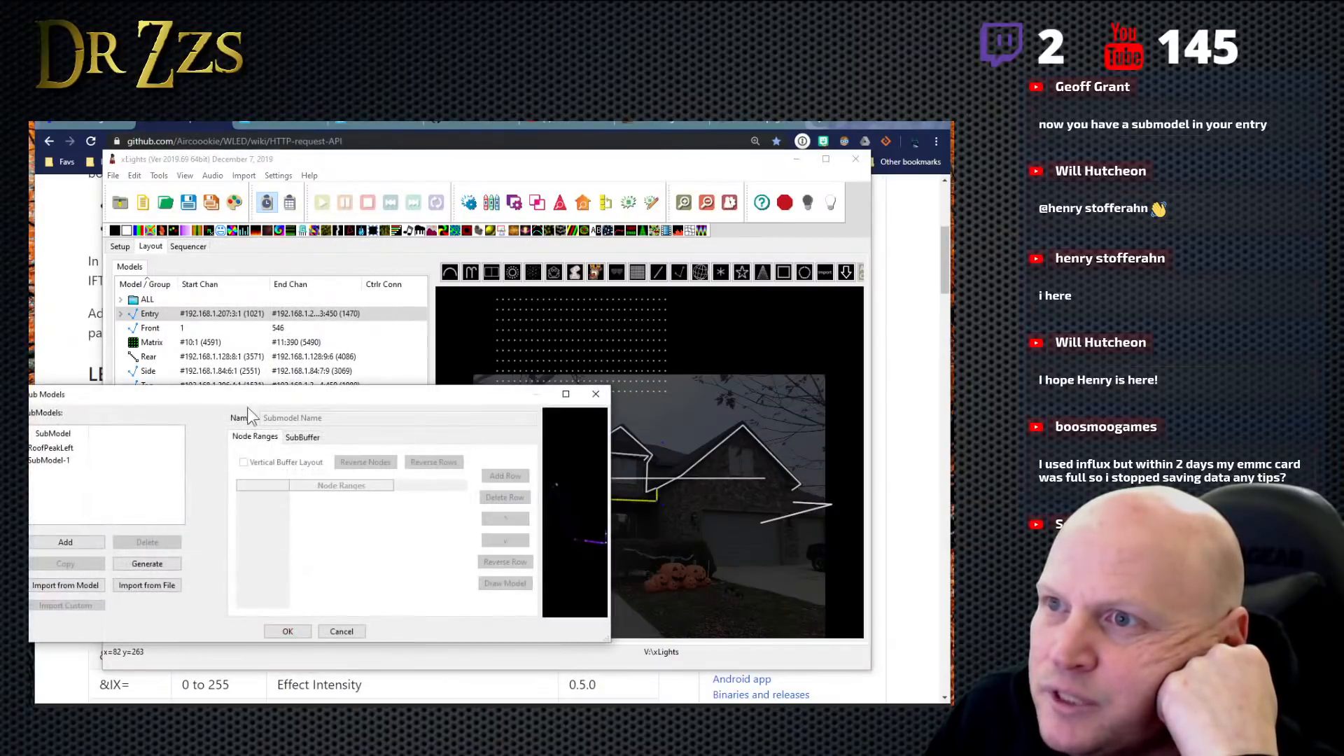
left_click(57, 449)
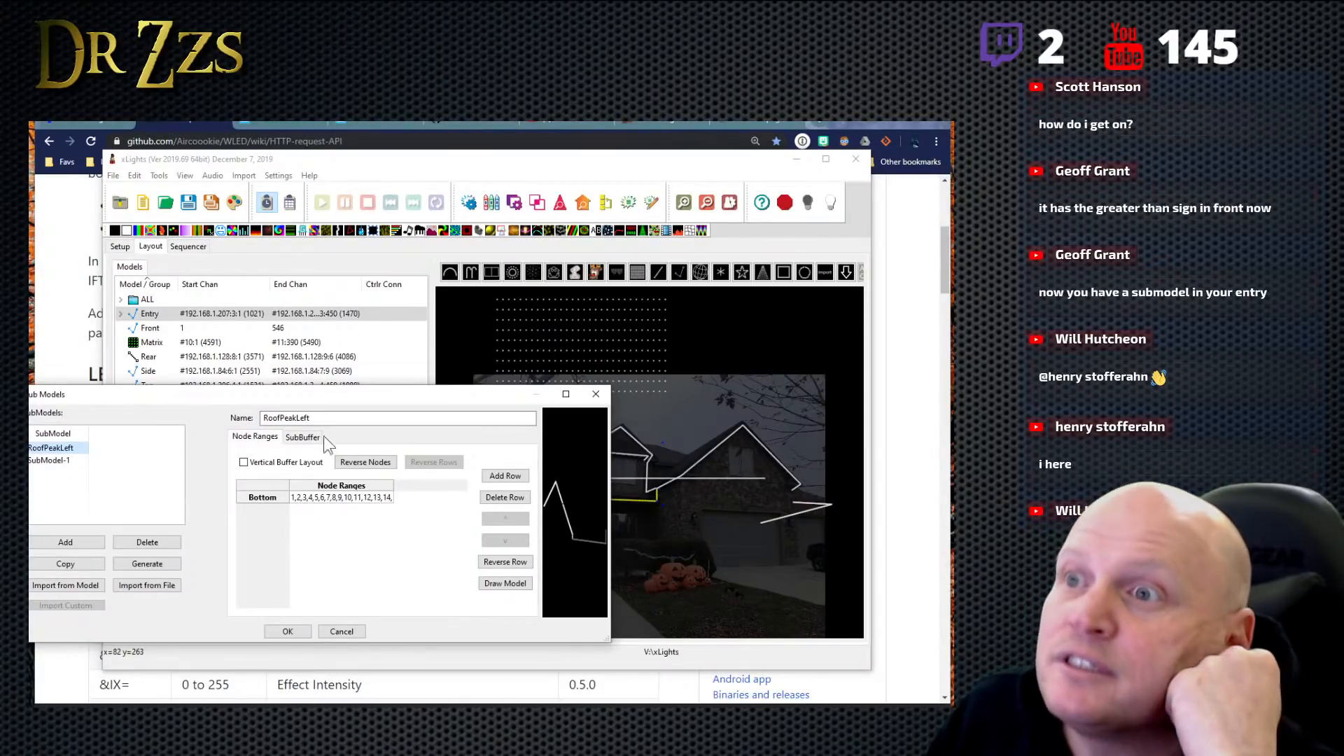
- Leave the Sub-Models settings unchanged and check the two submodels listed under Entry in the model list
left_click(342, 632)
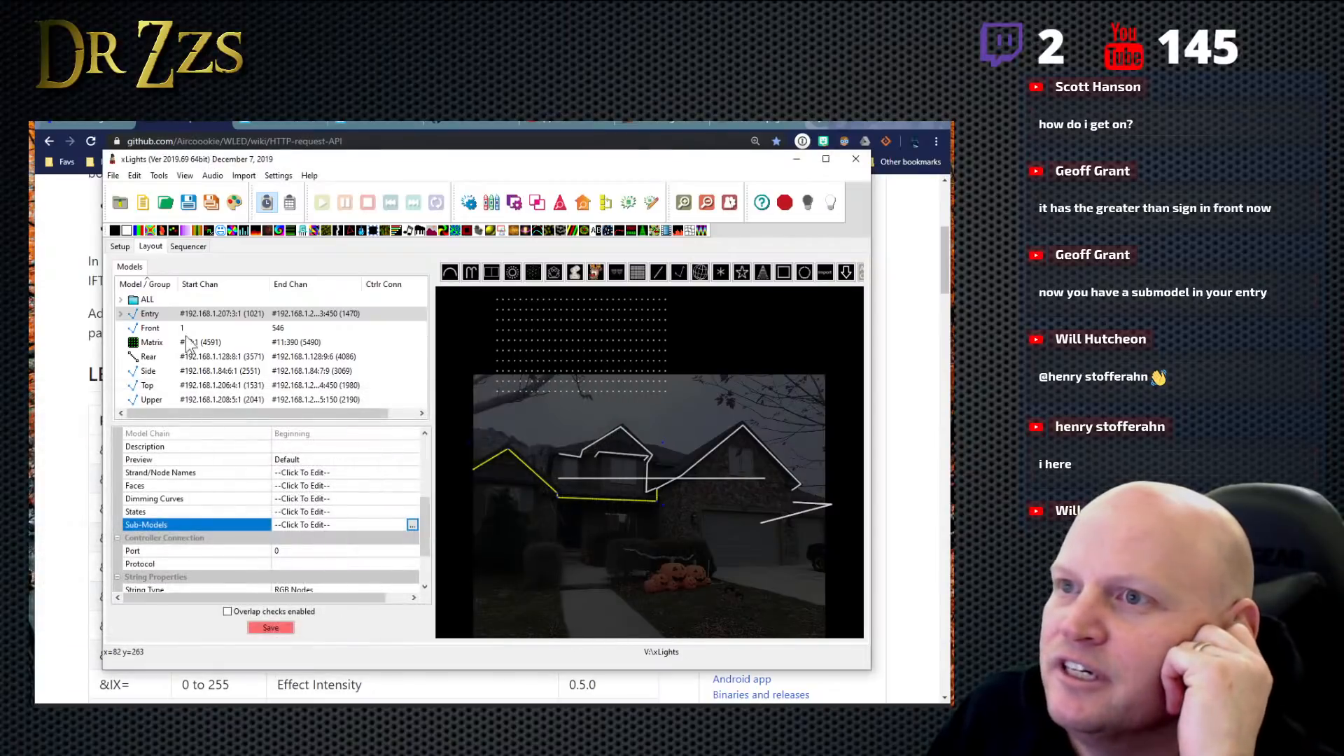
left_click(120, 314)
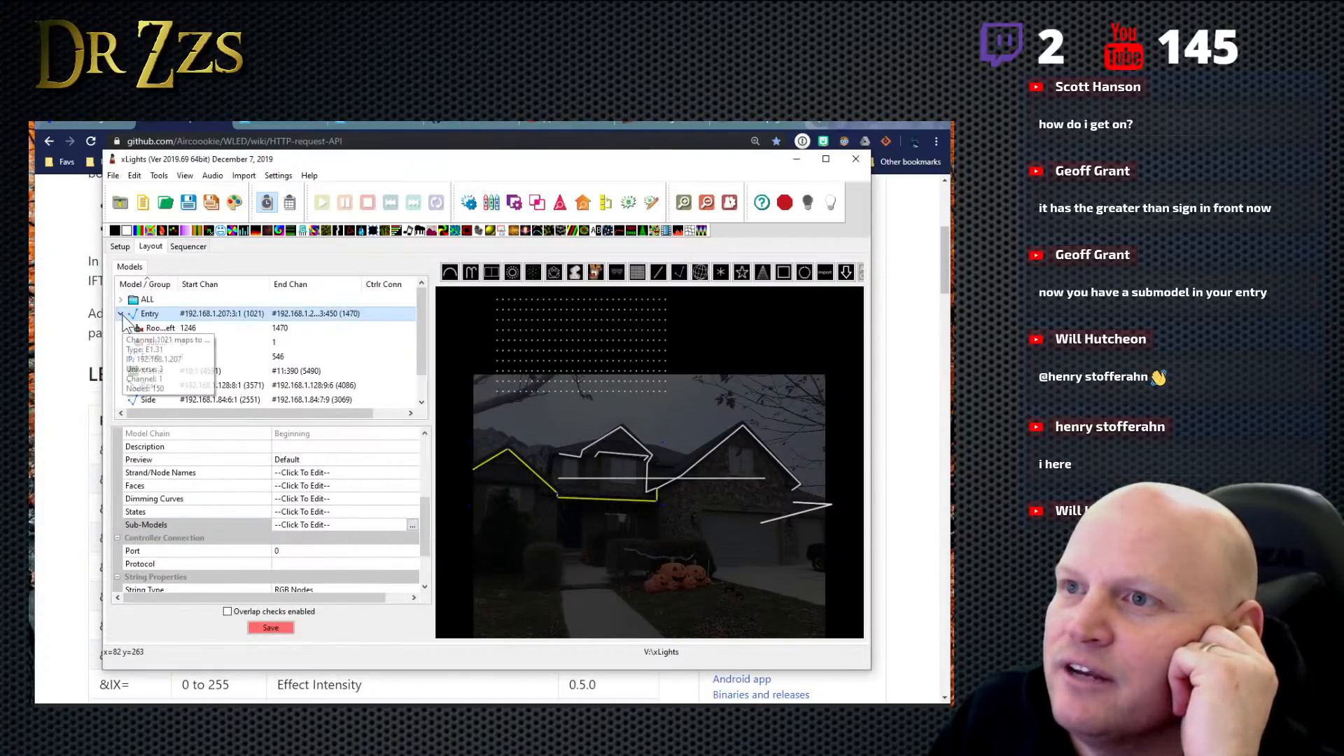
left_click(295, 329)
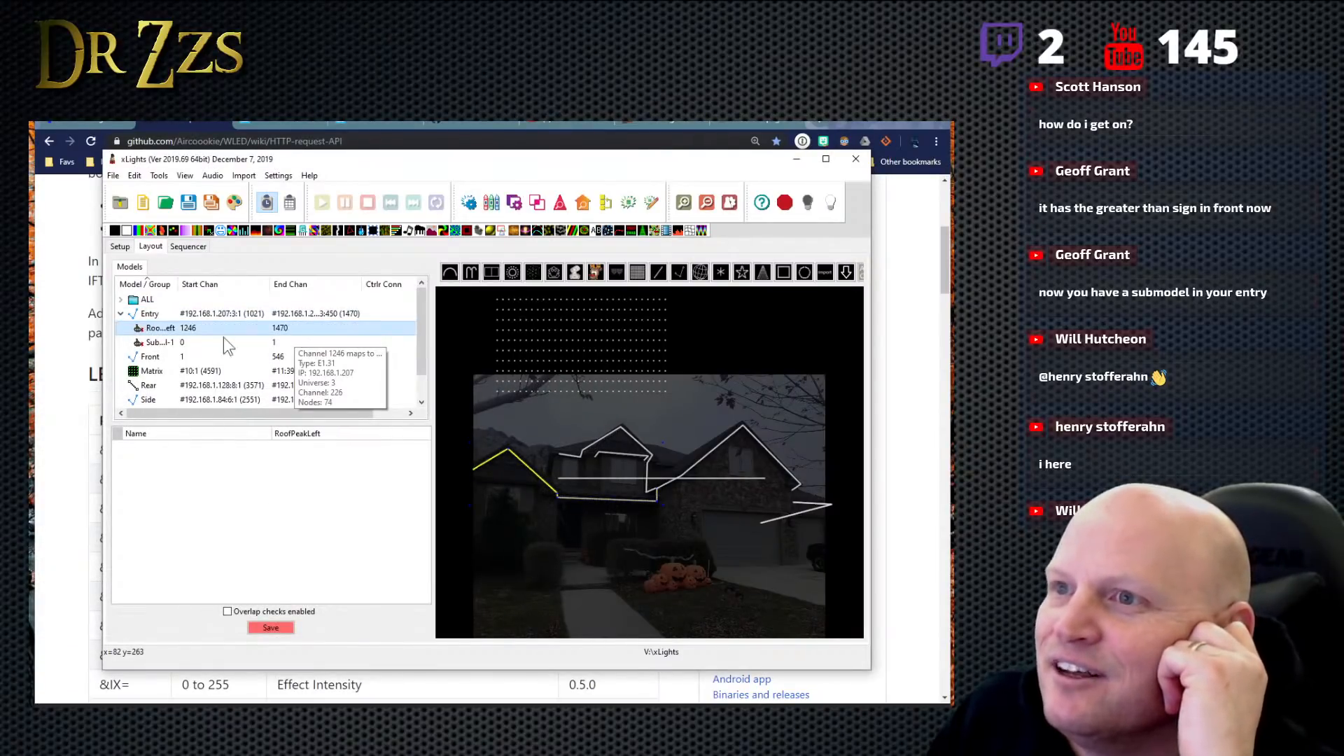
left_click(168, 343)
right_click(169, 342)
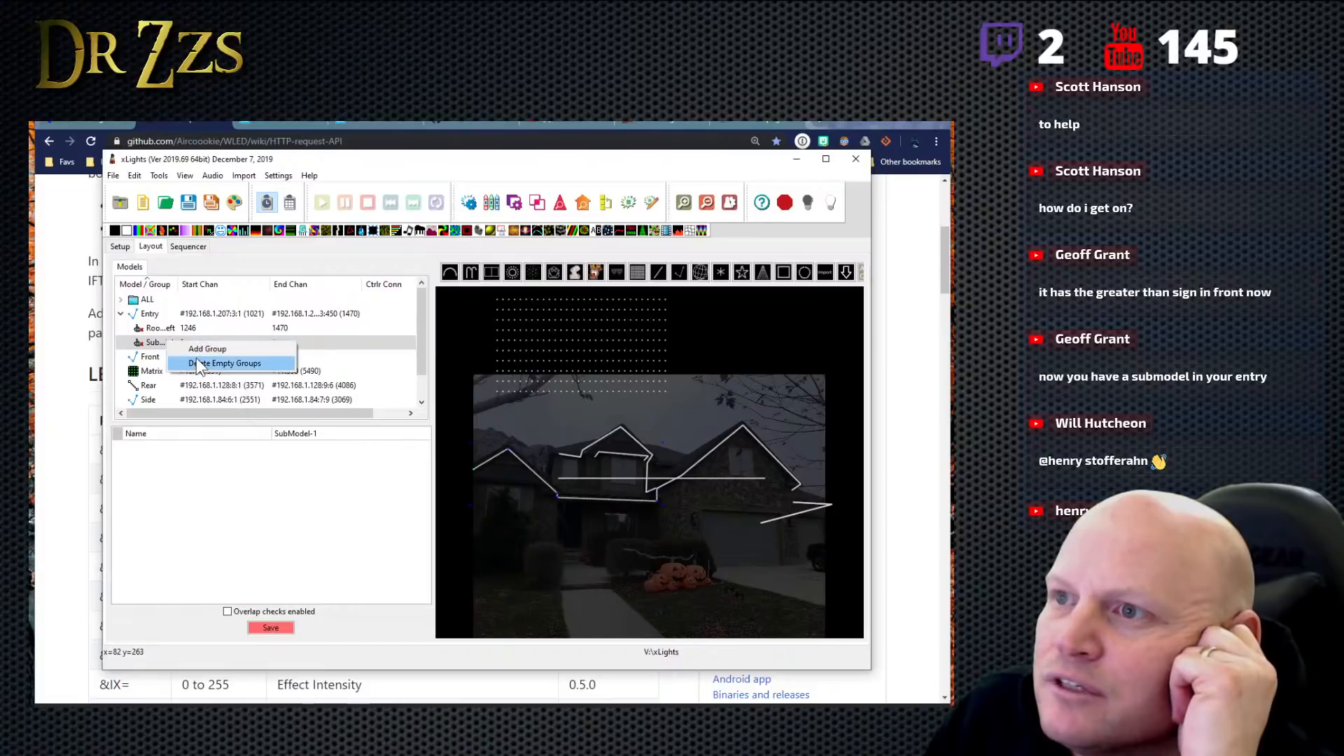
left_click(121, 314)
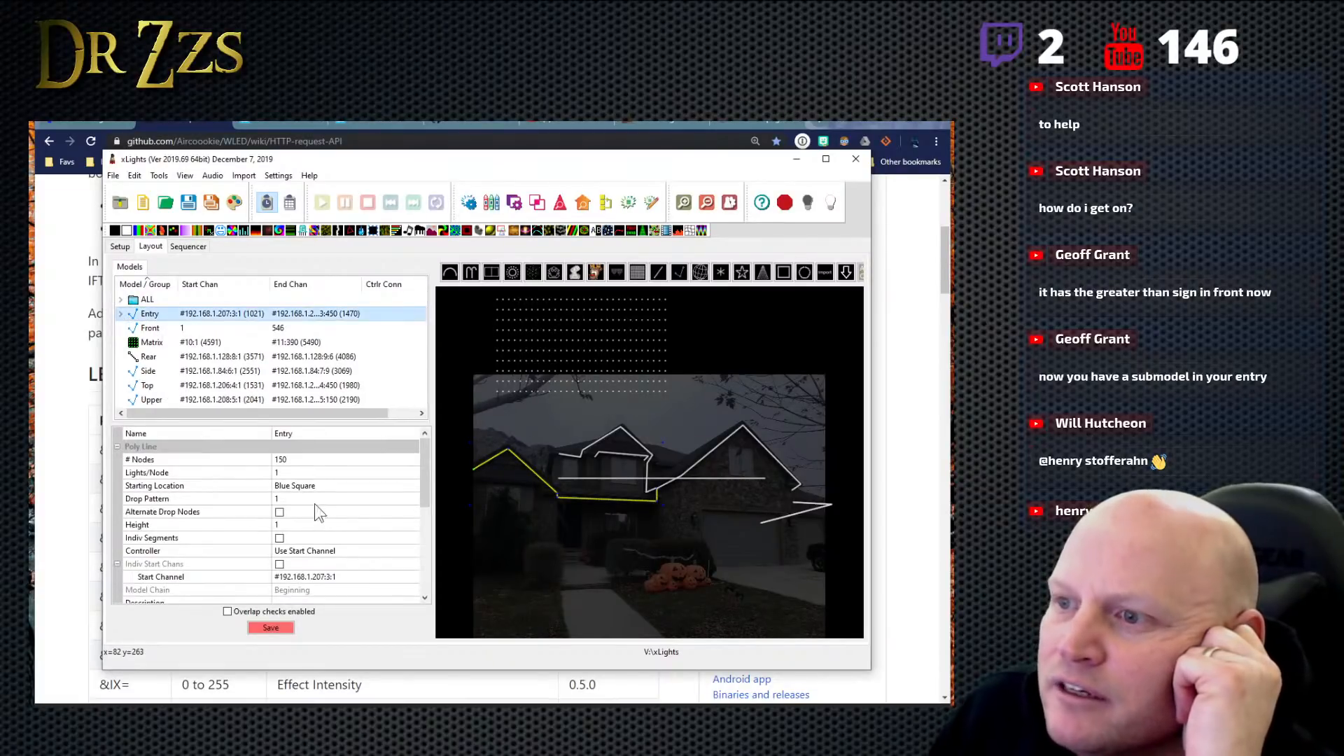
- Reopen the Entry model's Sub-Models settings and rename SubModel-1 to PorchHorz
scroll(322, 518, "down", 5)
scroll(323, 518, "up", 3)
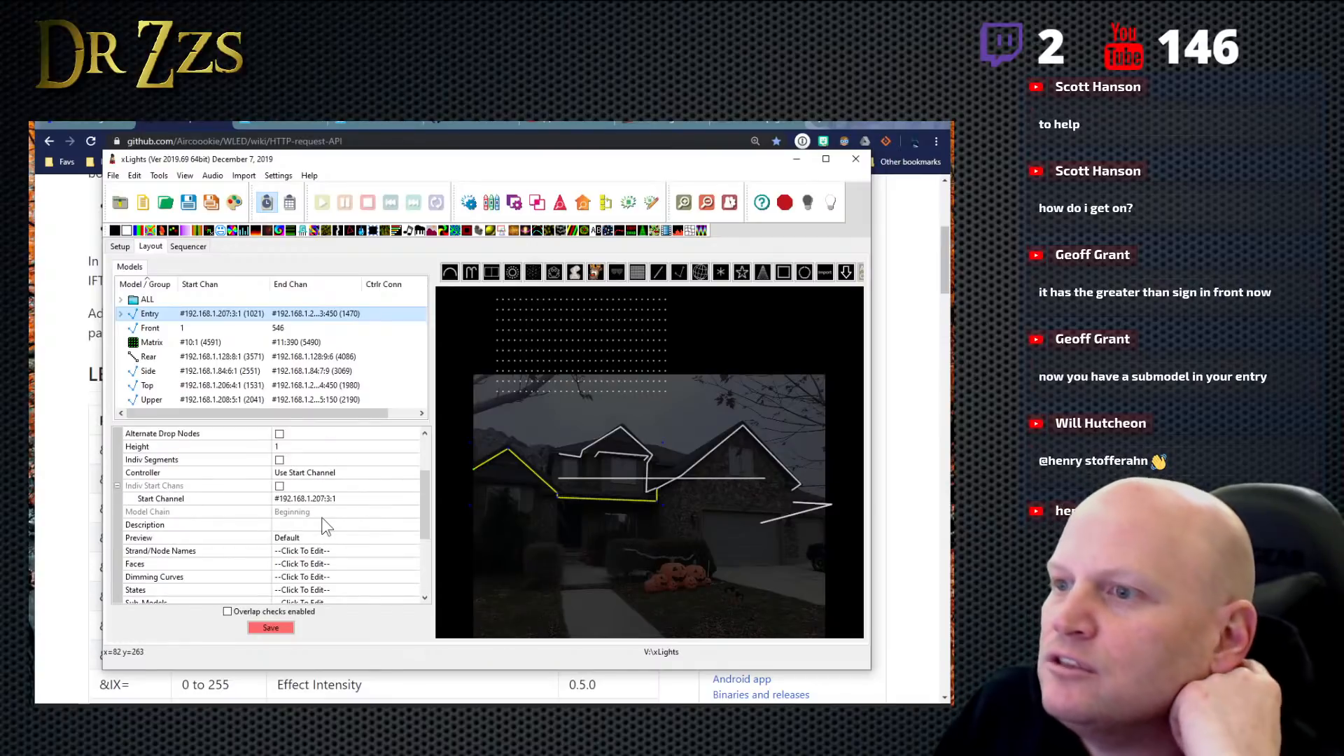
mouse_move(317, 313)
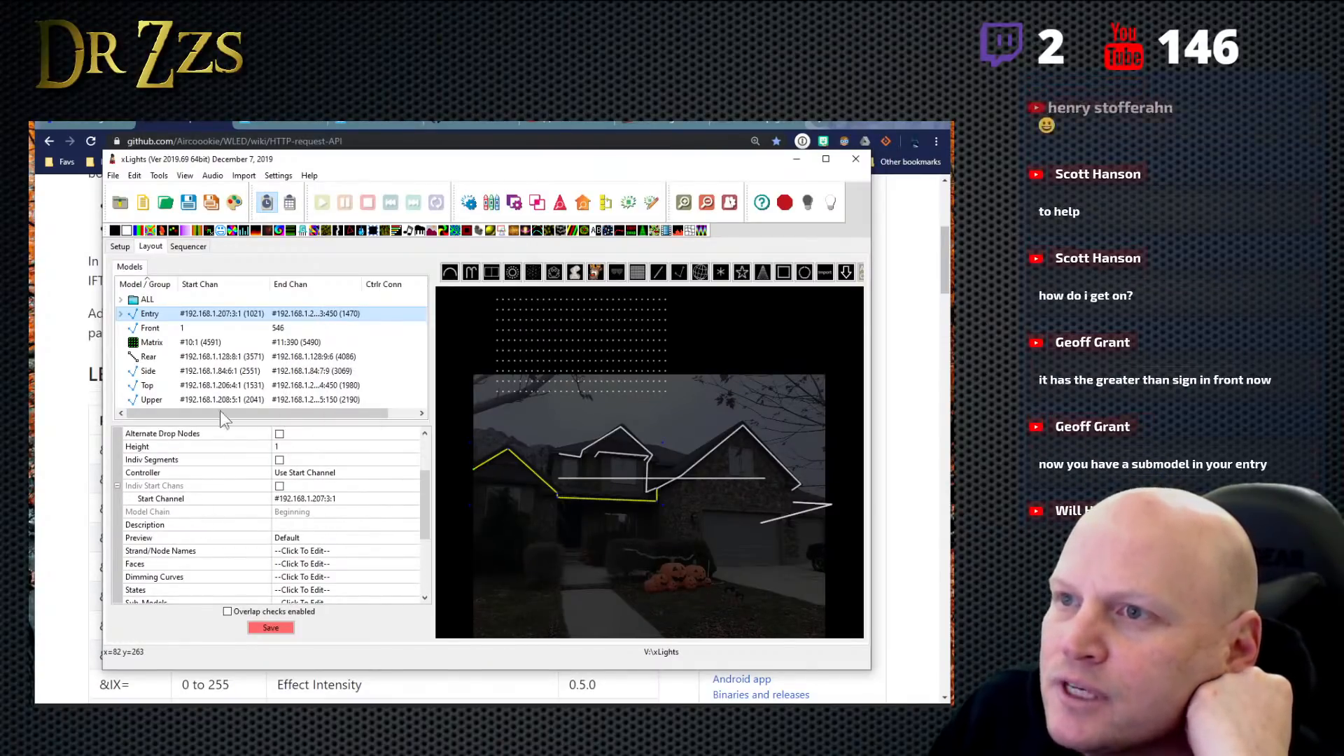
scroll(350, 536, "down", 3)
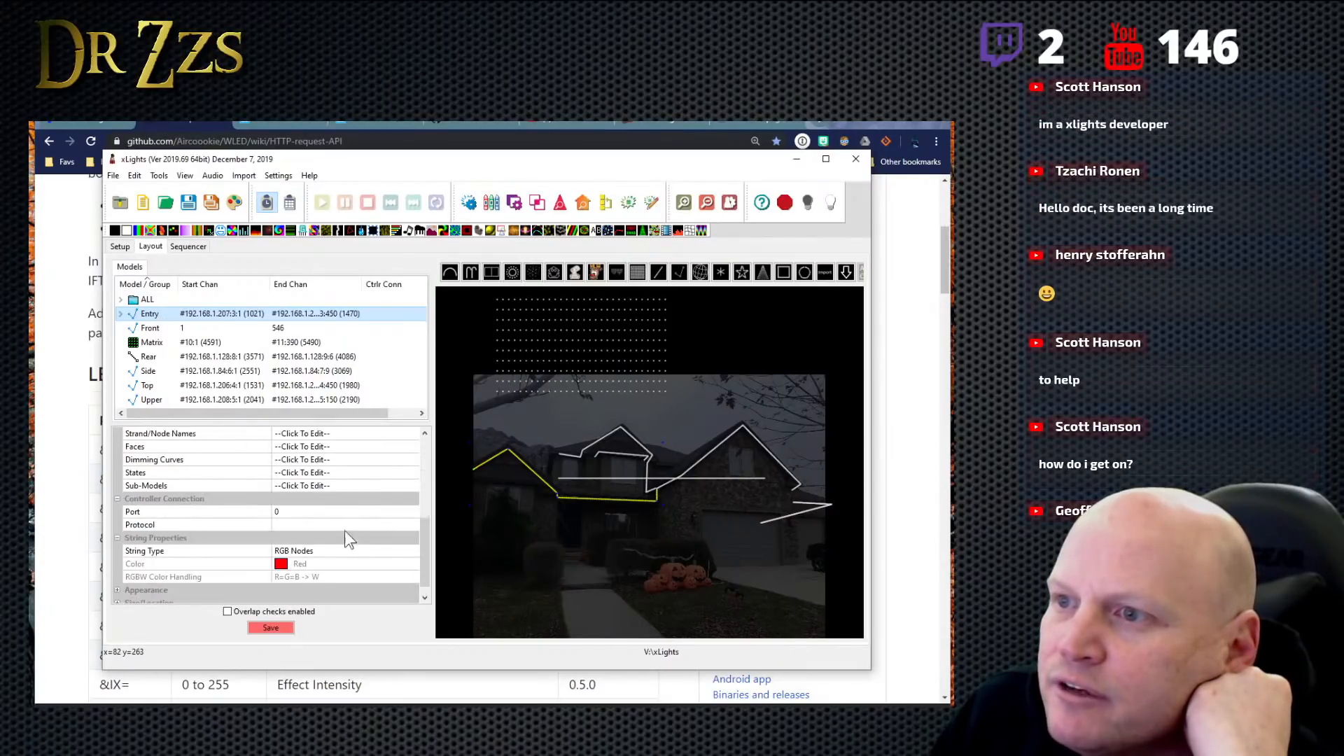
left_click(355, 486)
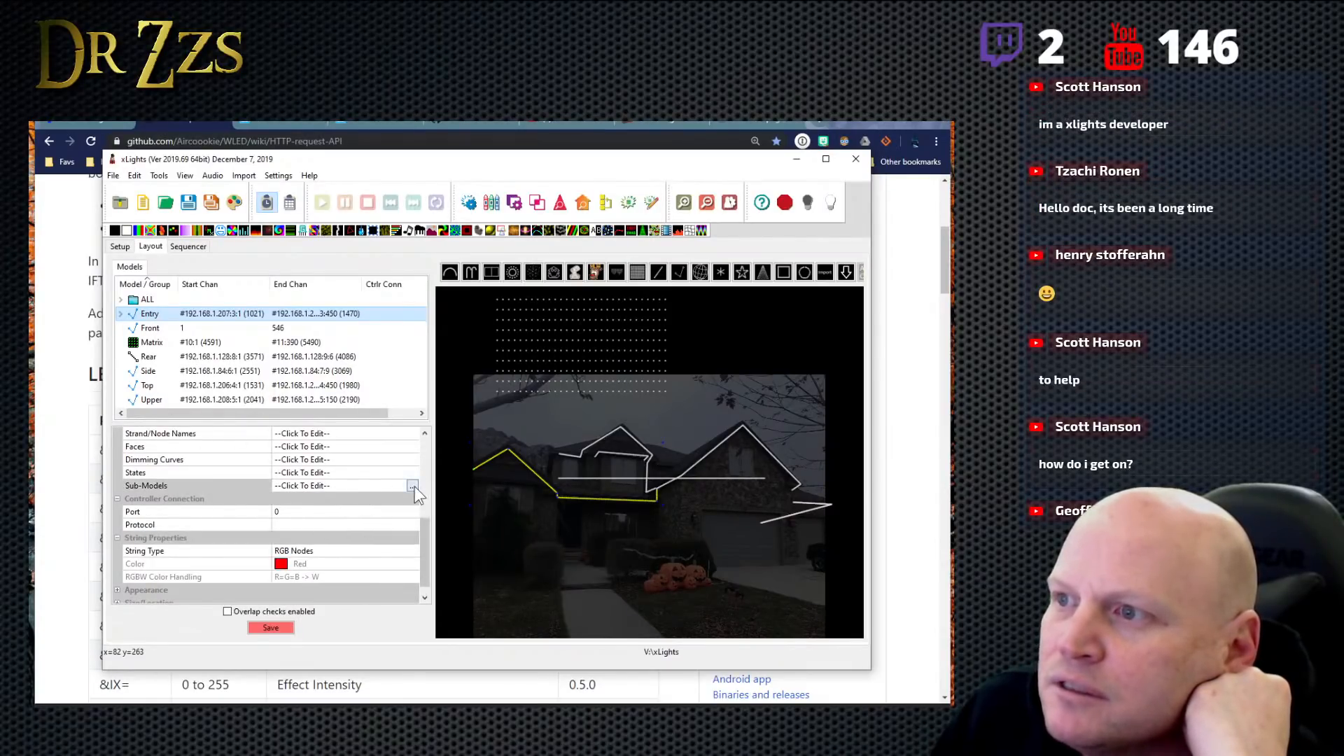
left_click(415, 486)
left_click(74, 460)
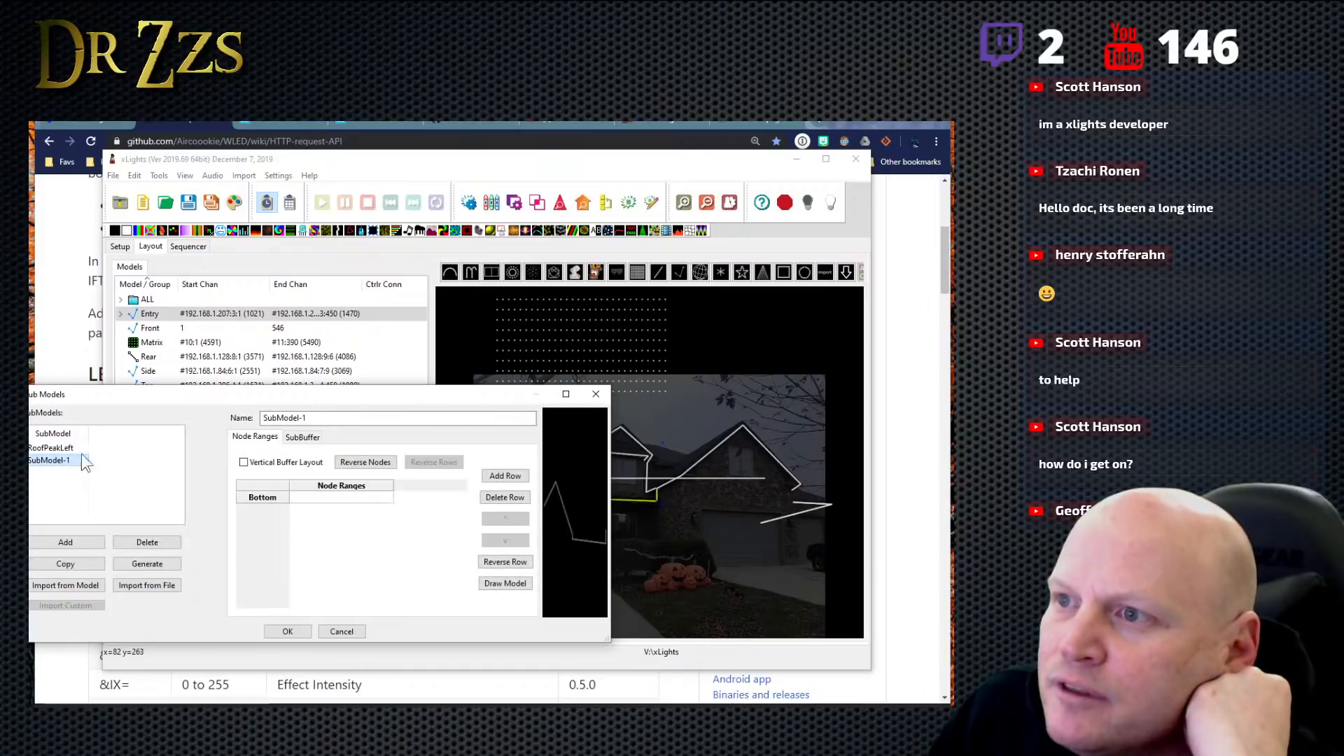
double_click(299, 418)
left_click_drag(322, 419, 253, 421)
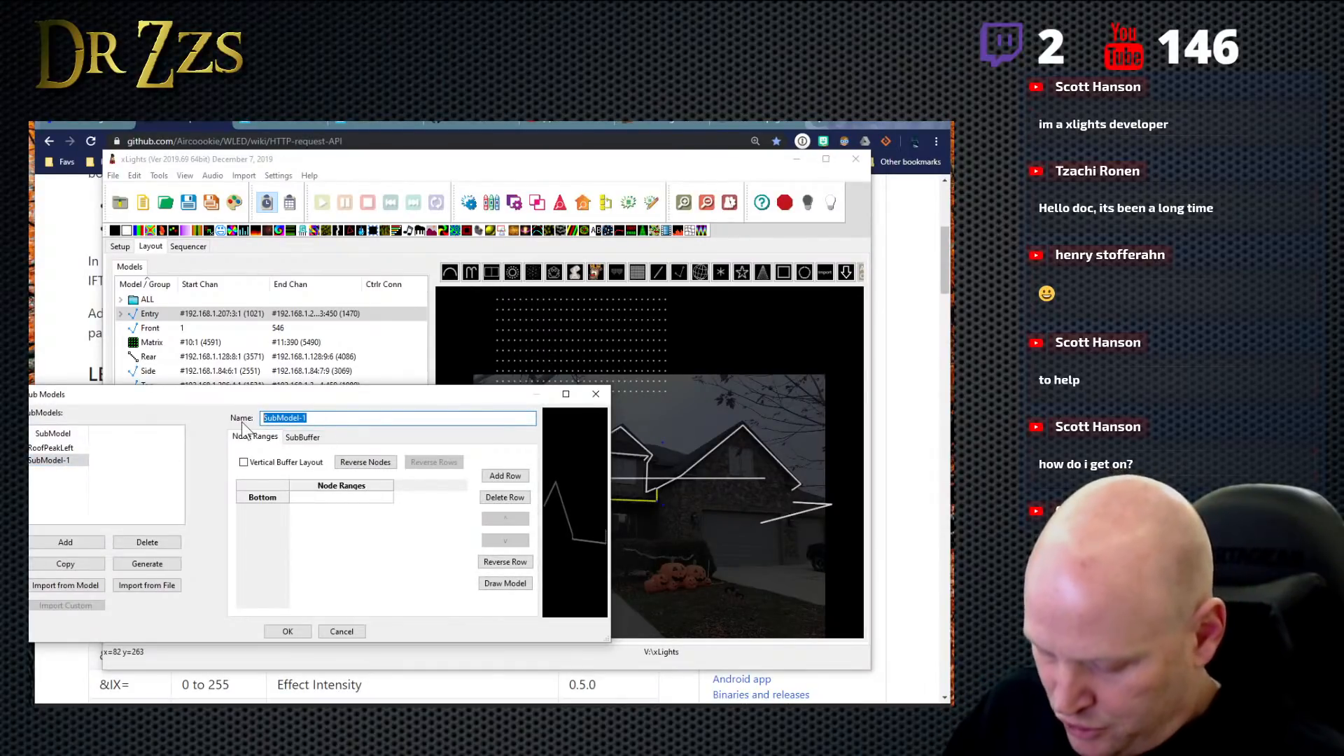
type("Porch")
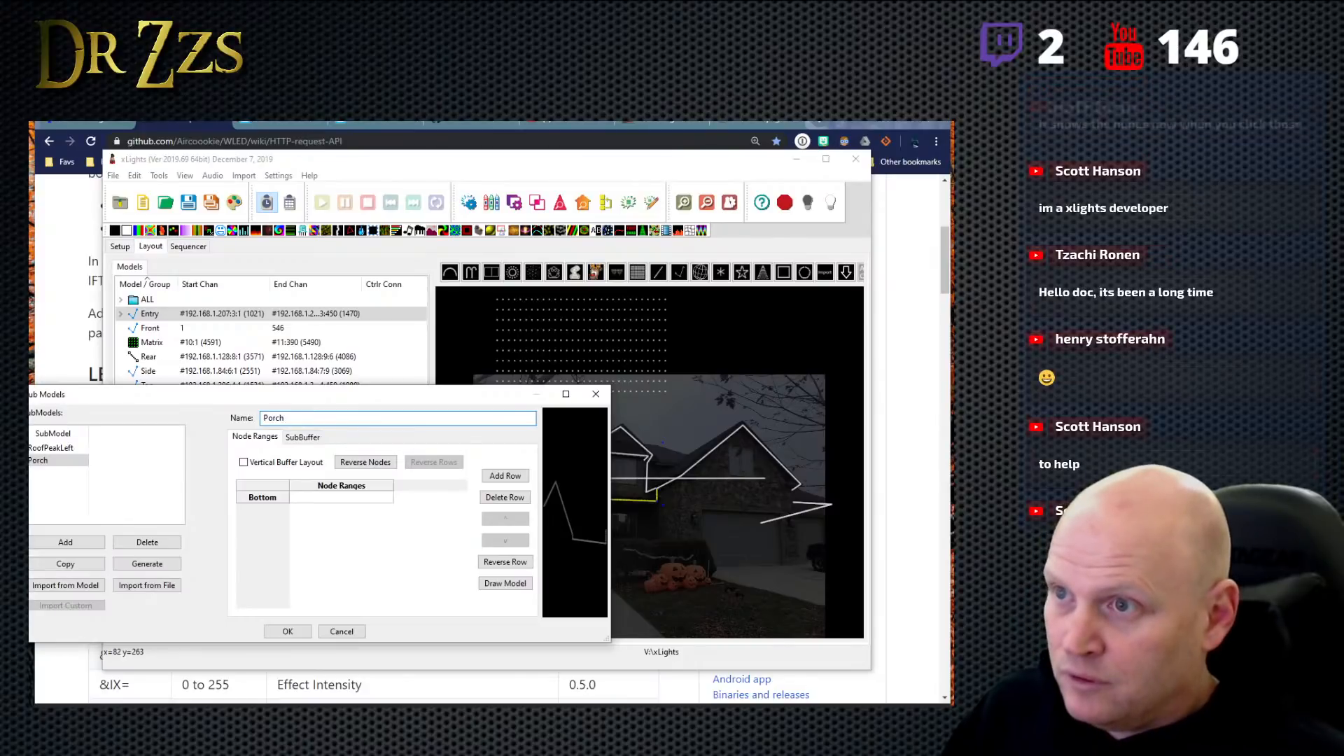
type("Horz")
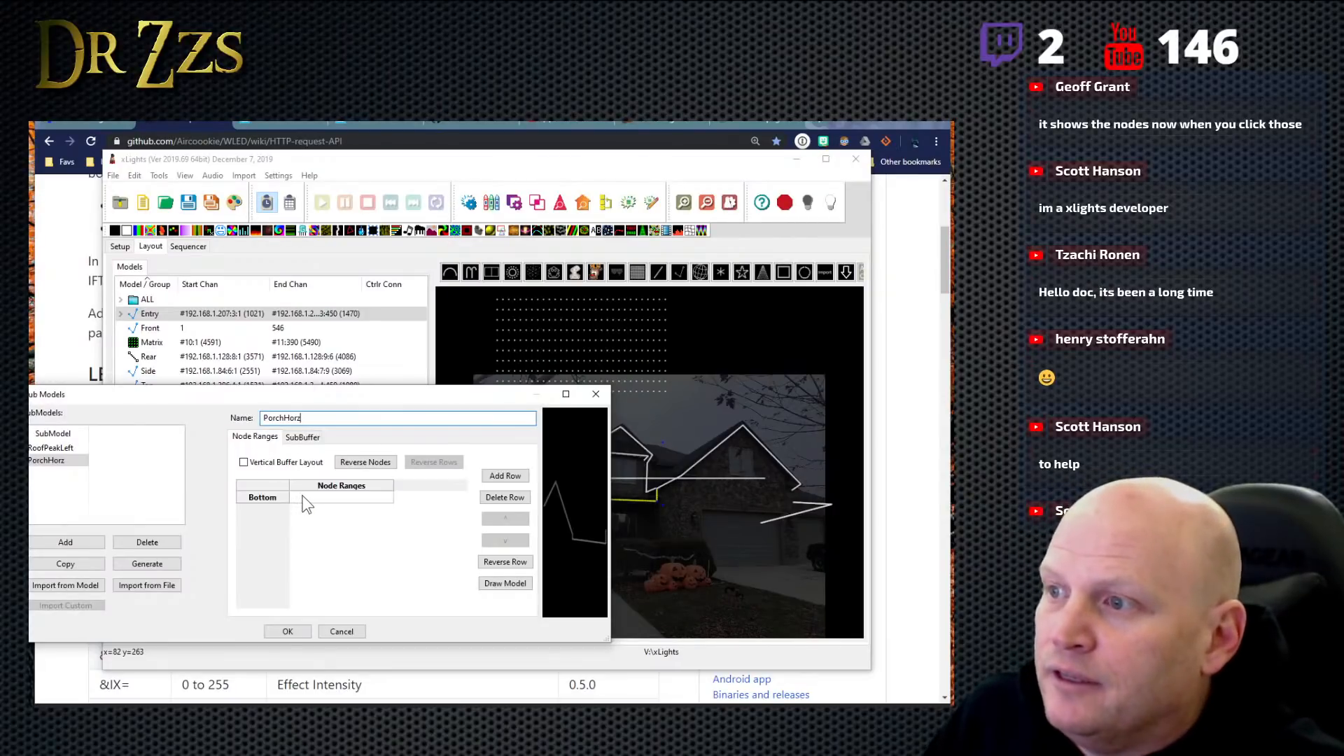
- Assign nodes 76 to 150 to the PorchHorz submodel by selecting them from the model's node grid, and accept the submodel settings
left_click(303, 497)
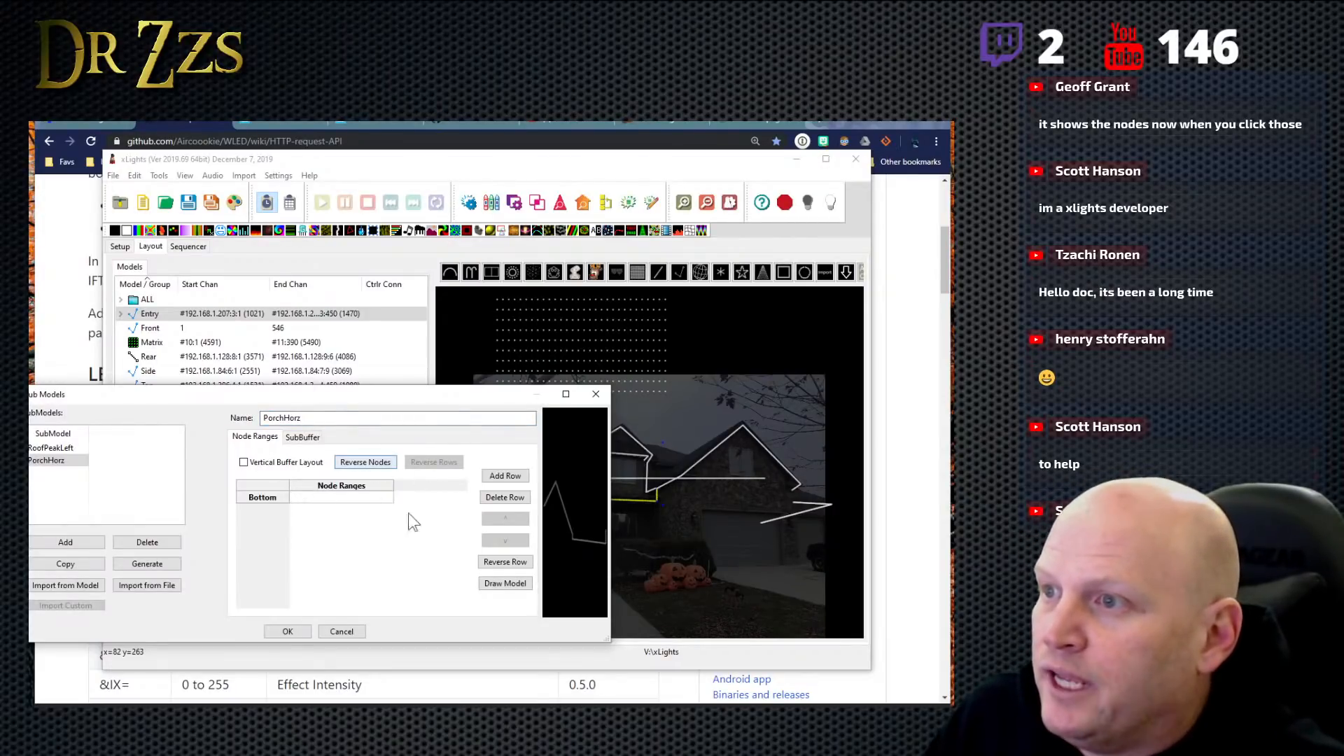
left_click(514, 586)
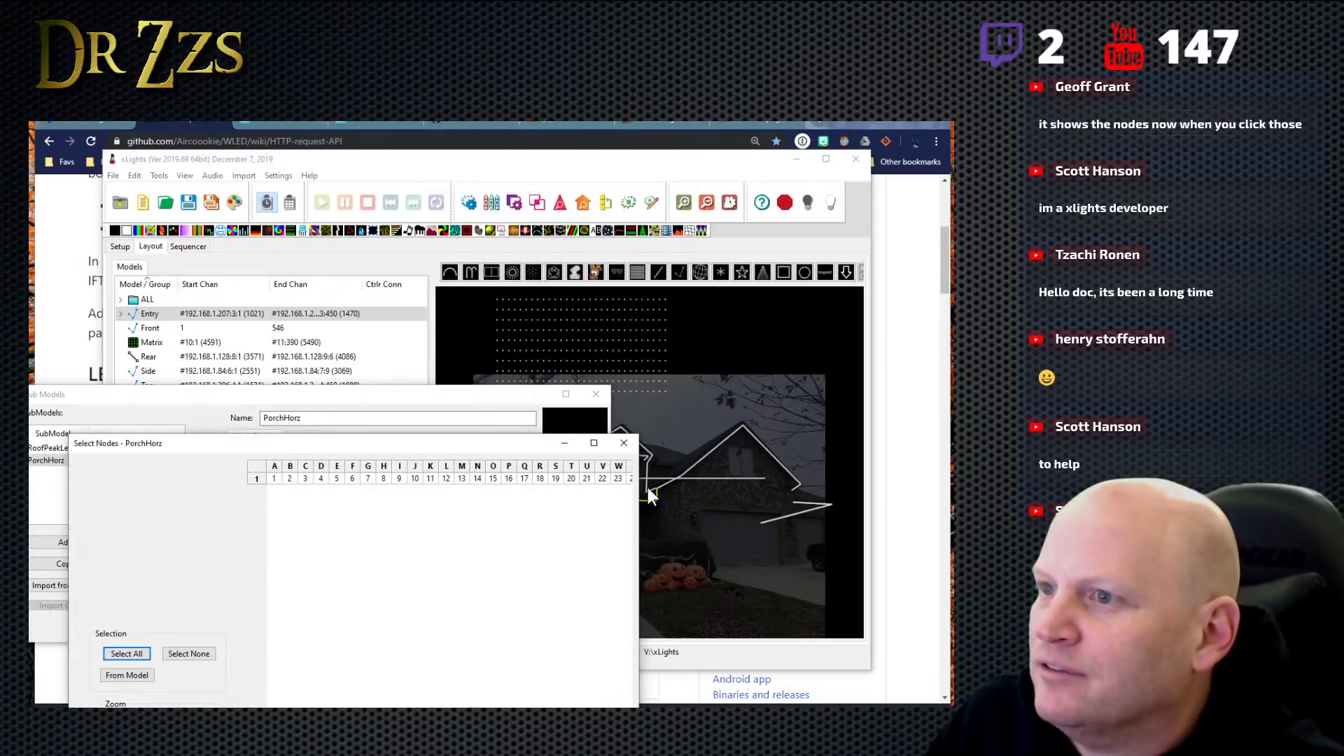
left_click_drag(525, 449, 492, 364)
left_click_drag(298, 676, 469, 676)
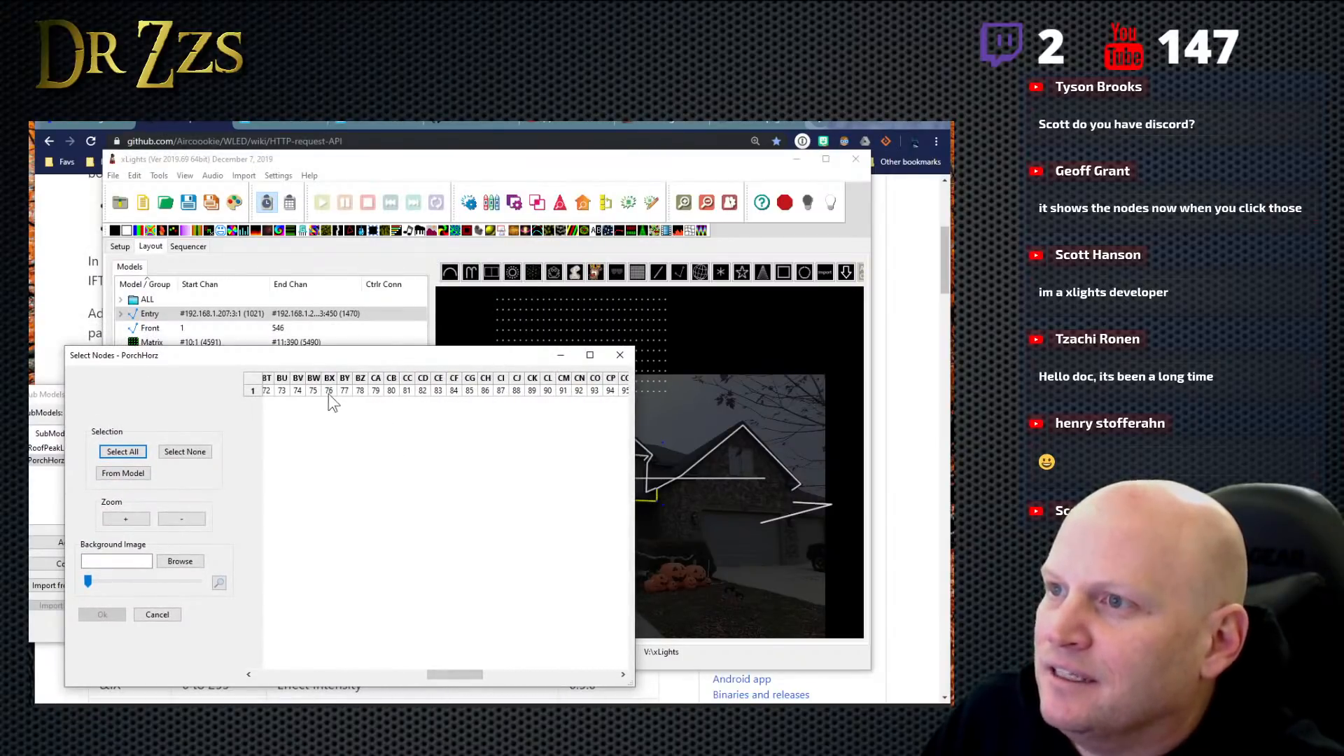
left_click_drag(329, 391, 616, 402)
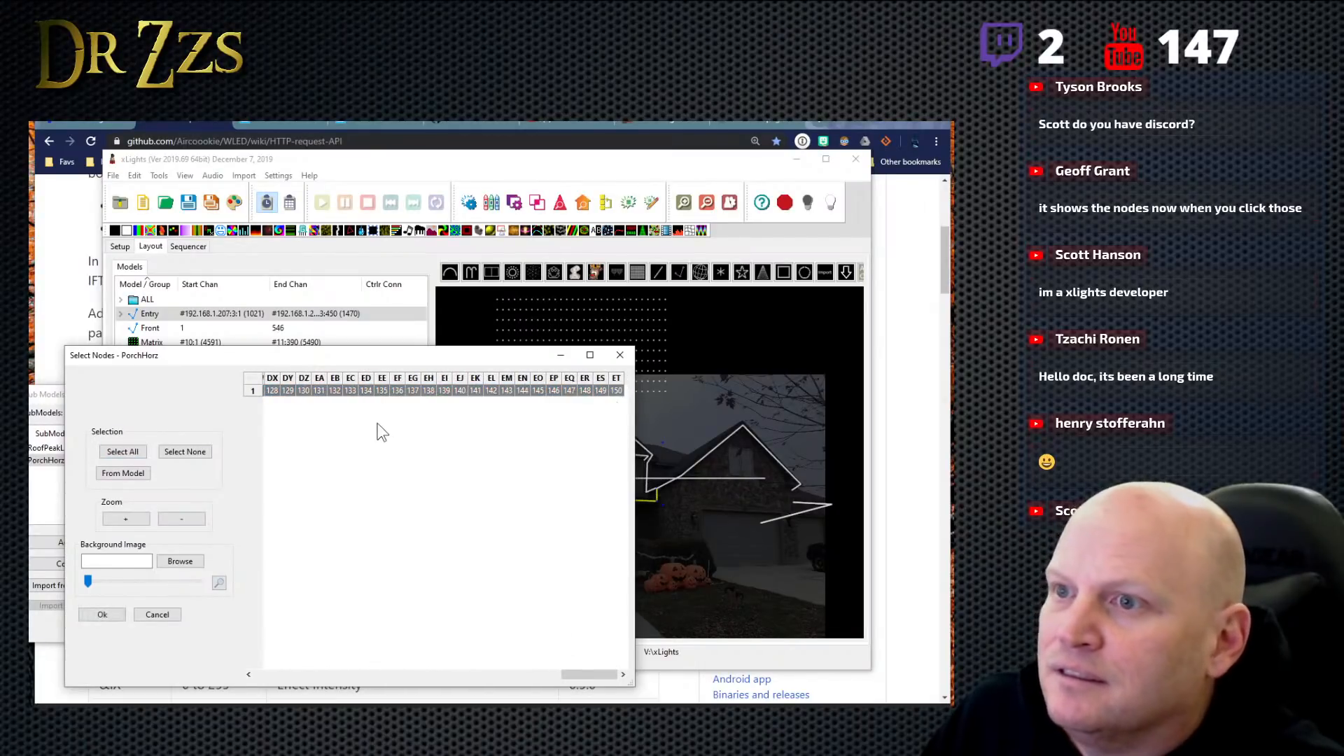
left_click(107, 618)
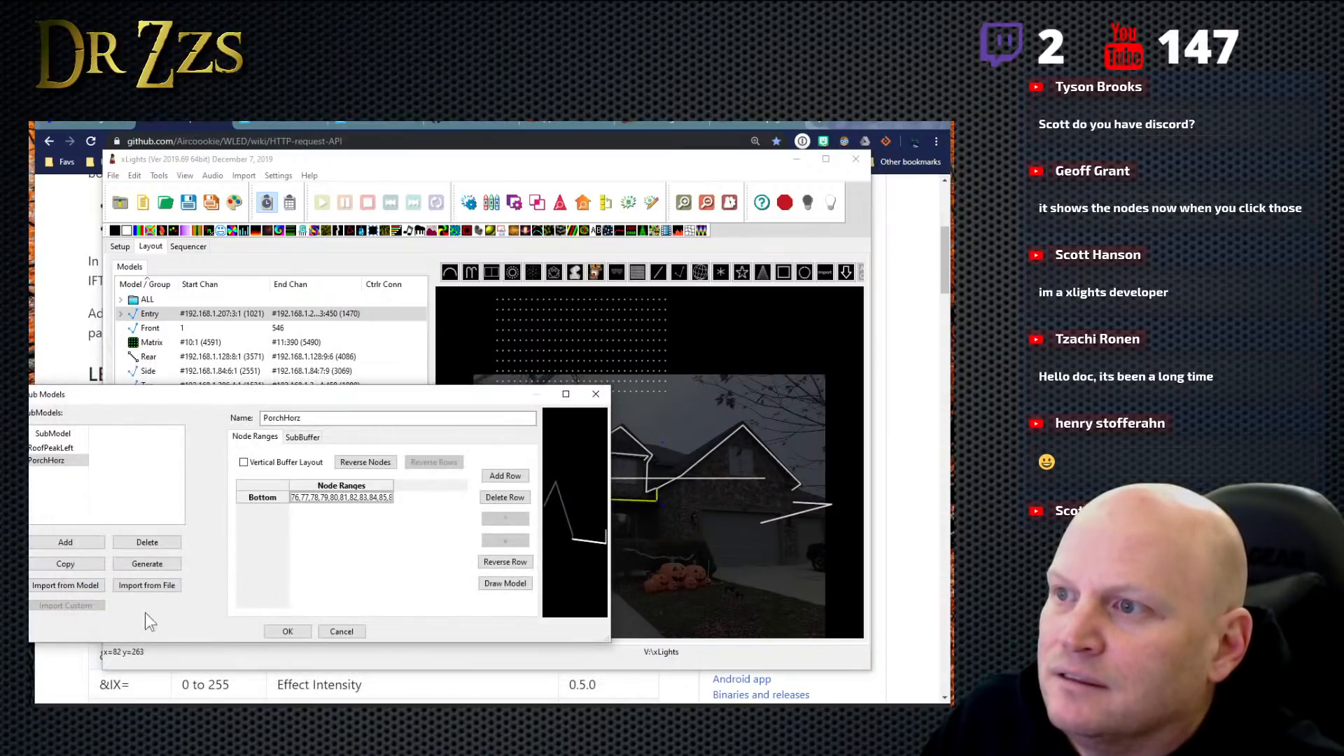
left_click(304, 635)
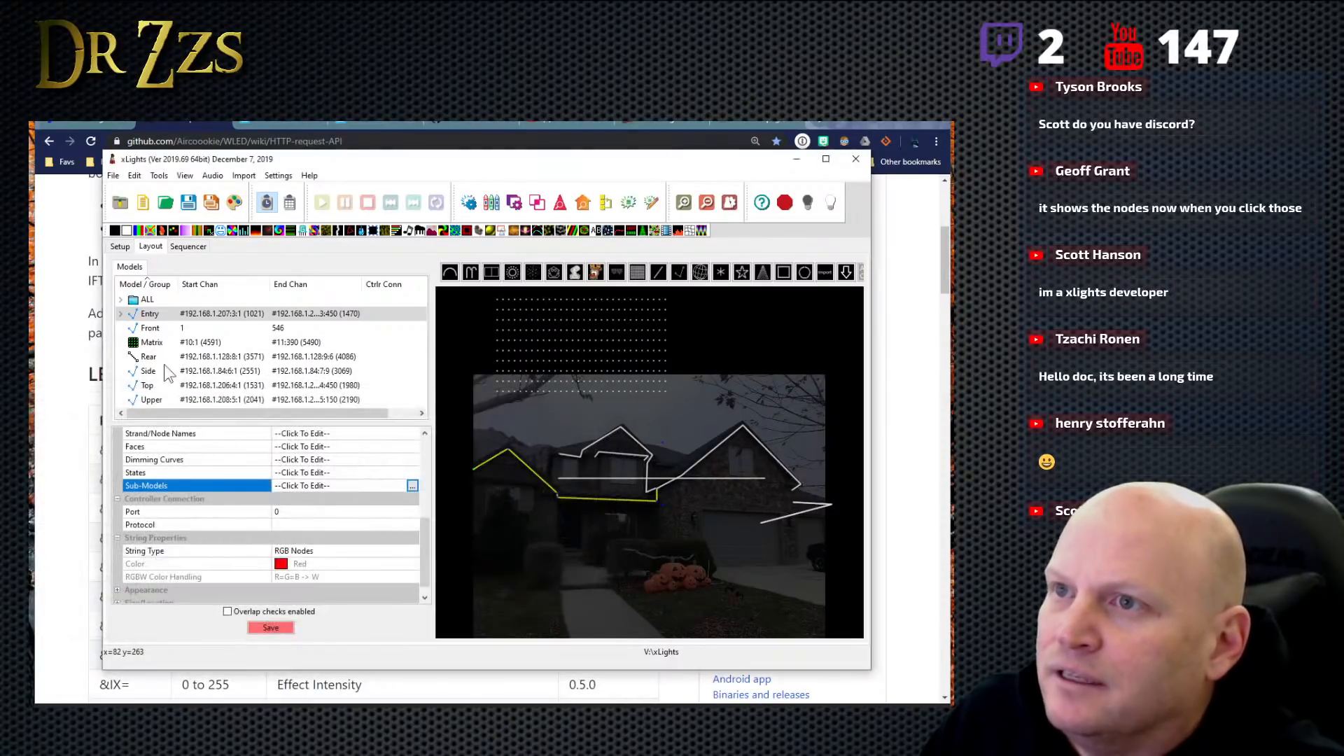
- Check the submodels under Entry in the model list against the preview and save the layout
left_click(121, 313)
left_click(176, 328)
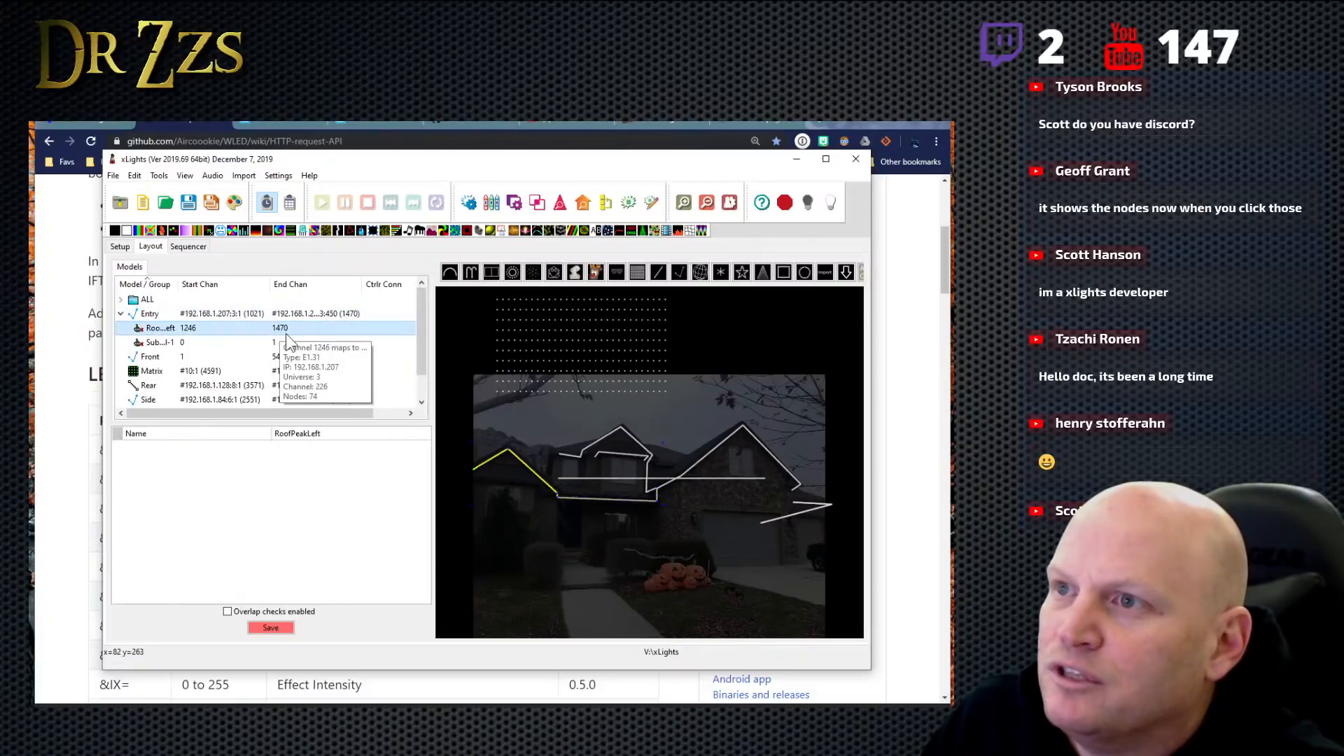
left_click(176, 343)
left_click(175, 357)
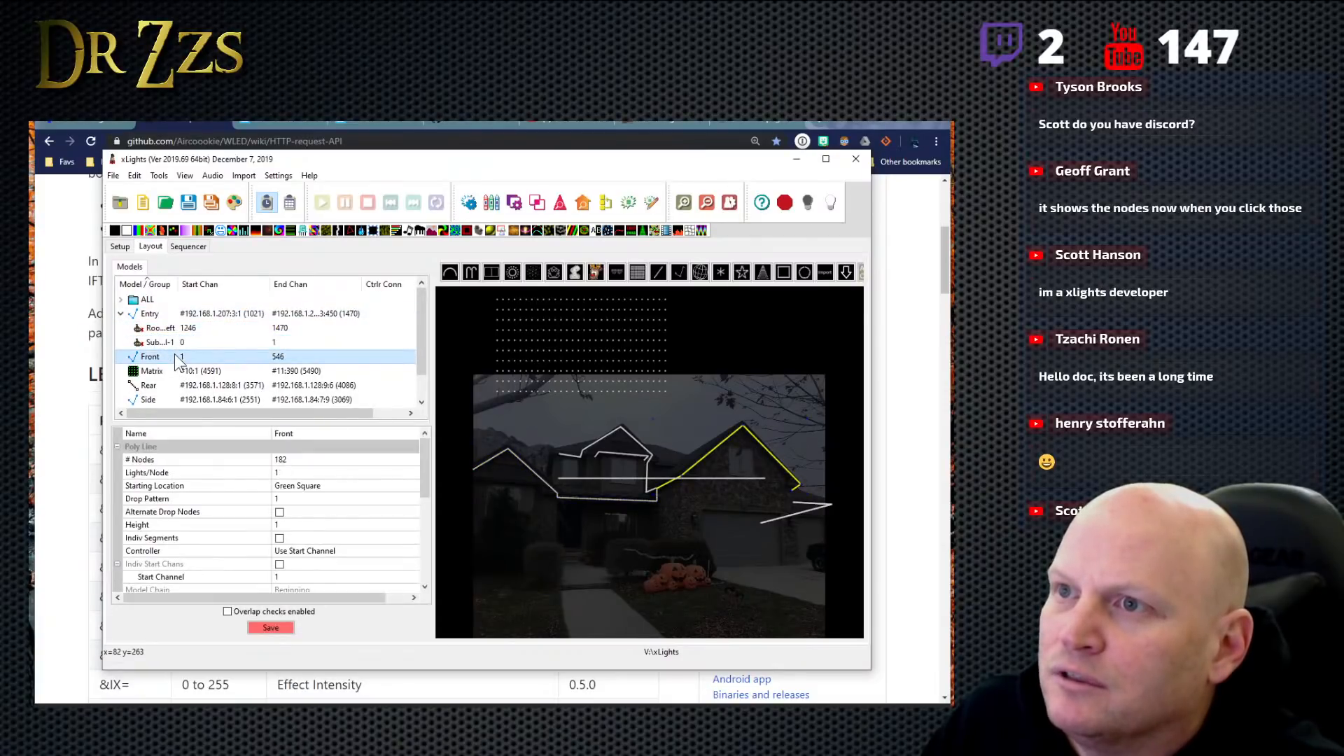
left_click(176, 342)
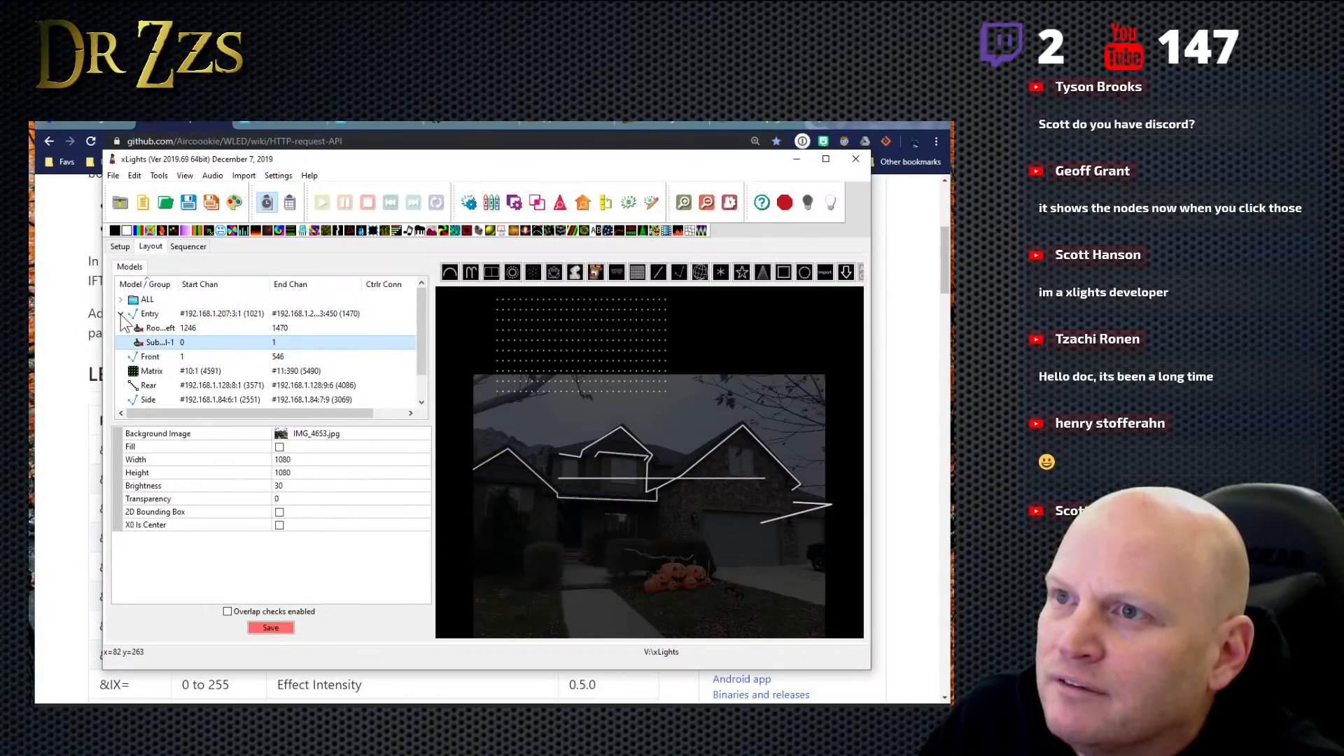
left_click(281, 627)
- Reopen the Entry model's Sub-Models settings and view the node ranges of PorchHorz and RoofPeakLeft
left_click(147, 315)
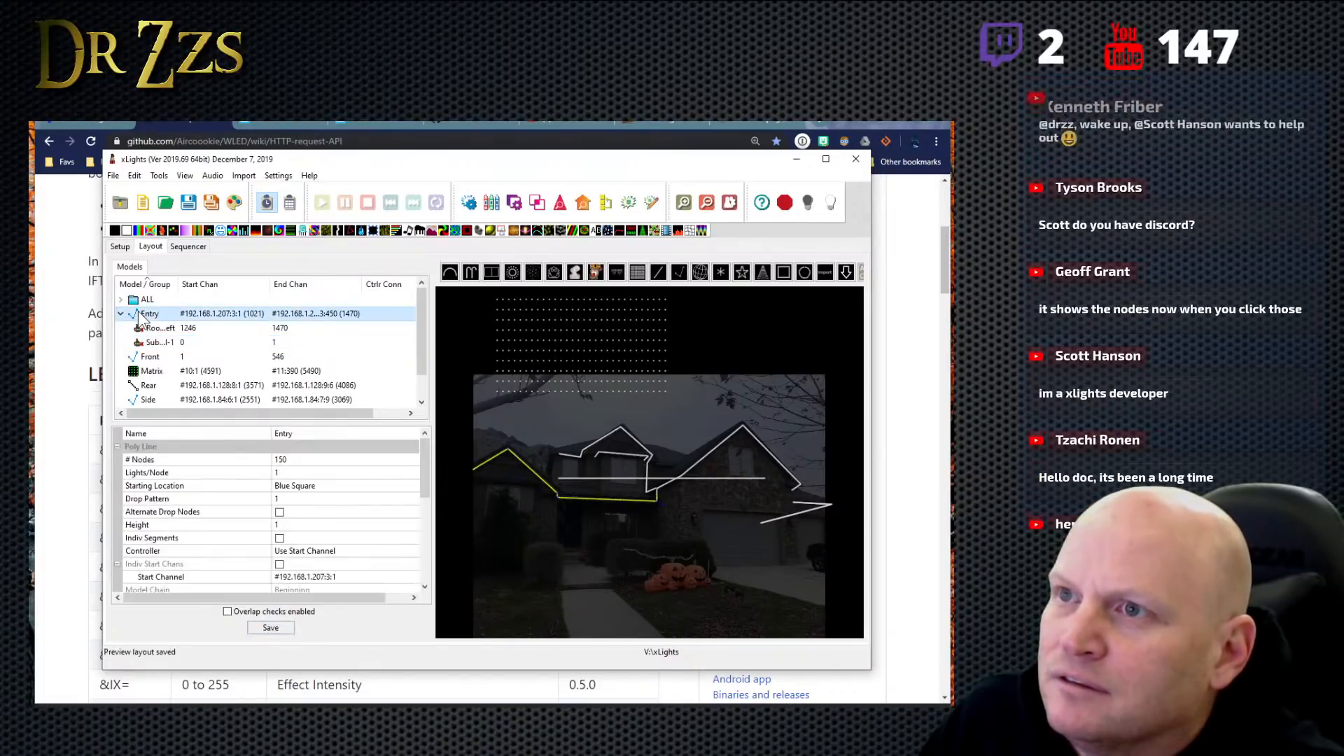
left_click_drag(427, 481, 440, 570)
left_click(339, 456)
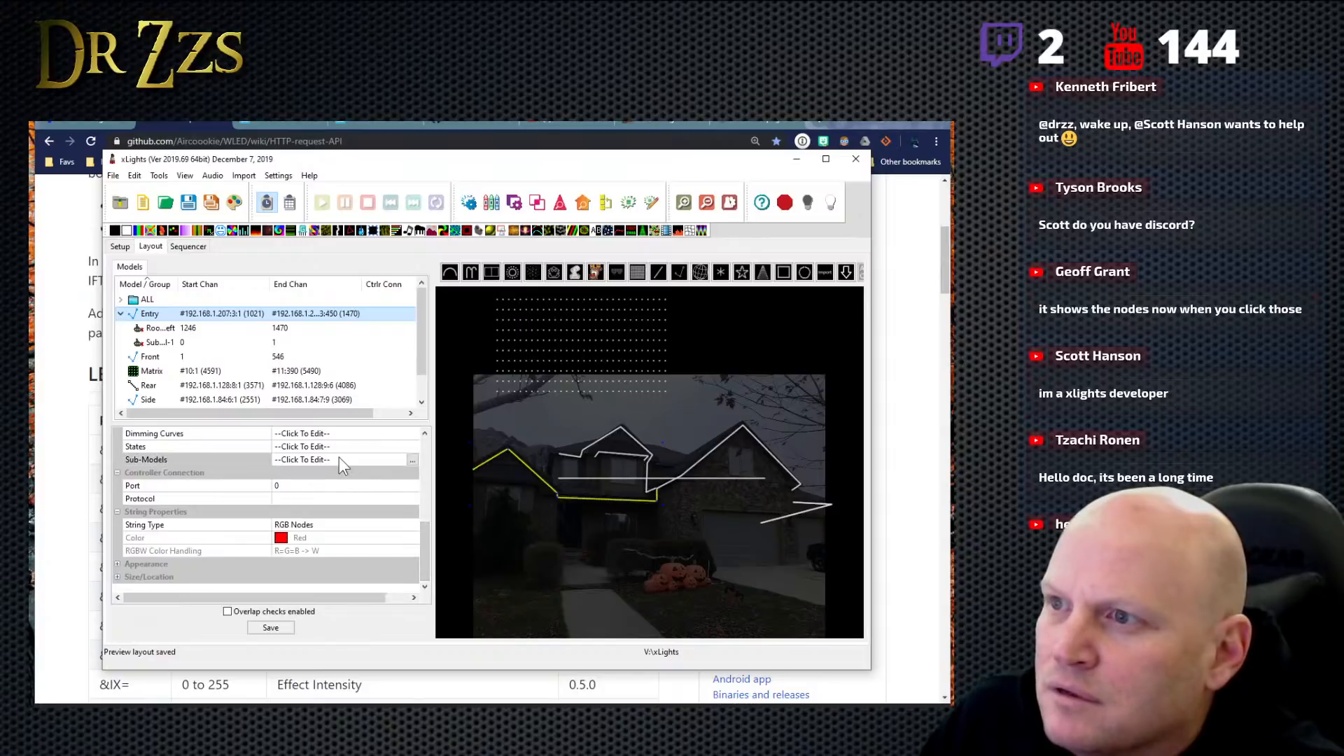
left_click(412, 460)
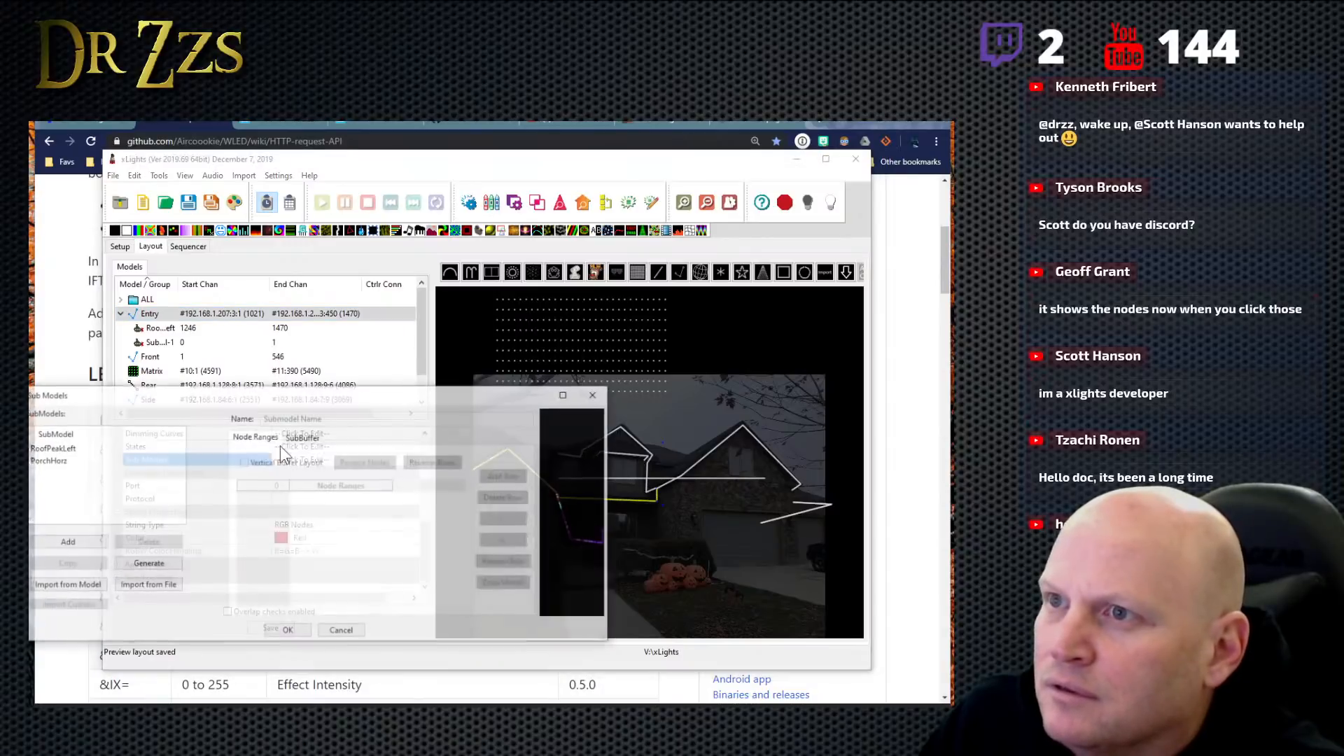
left_click(61, 462)
left_click(53, 448)
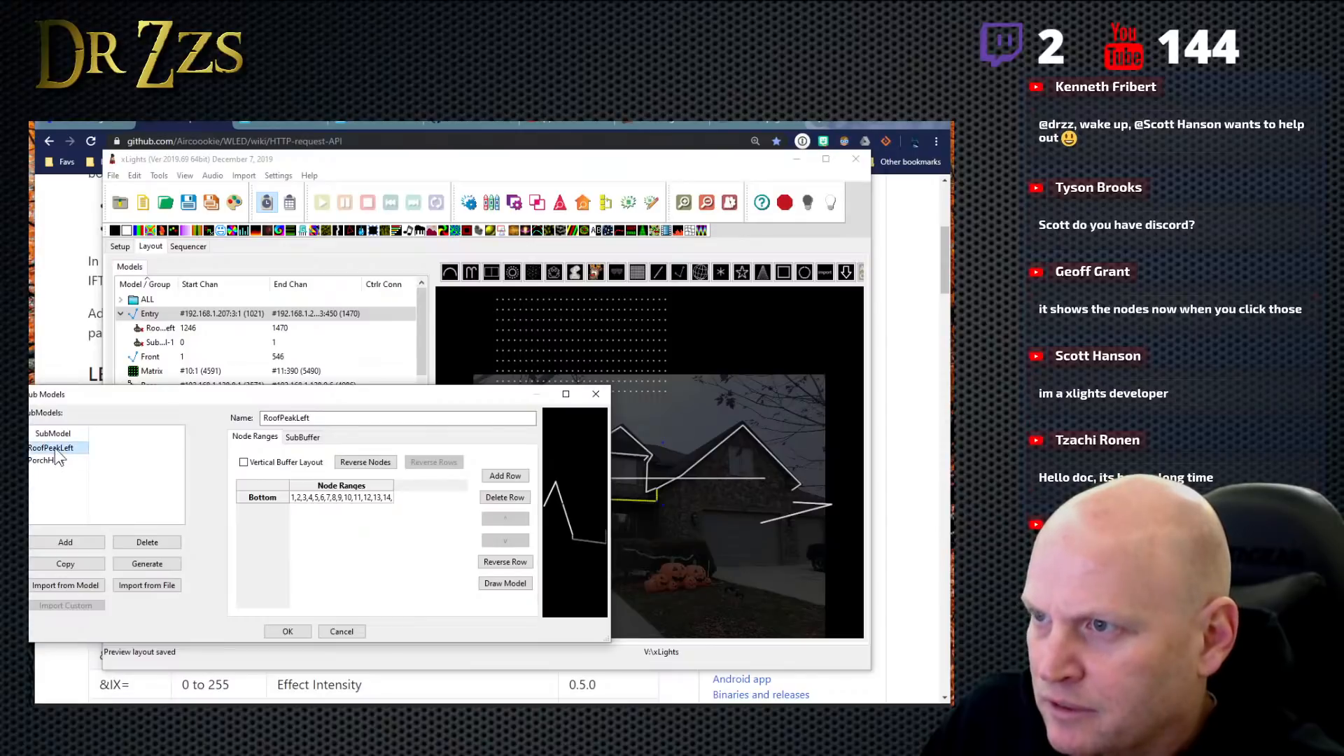
left_click(56, 461)
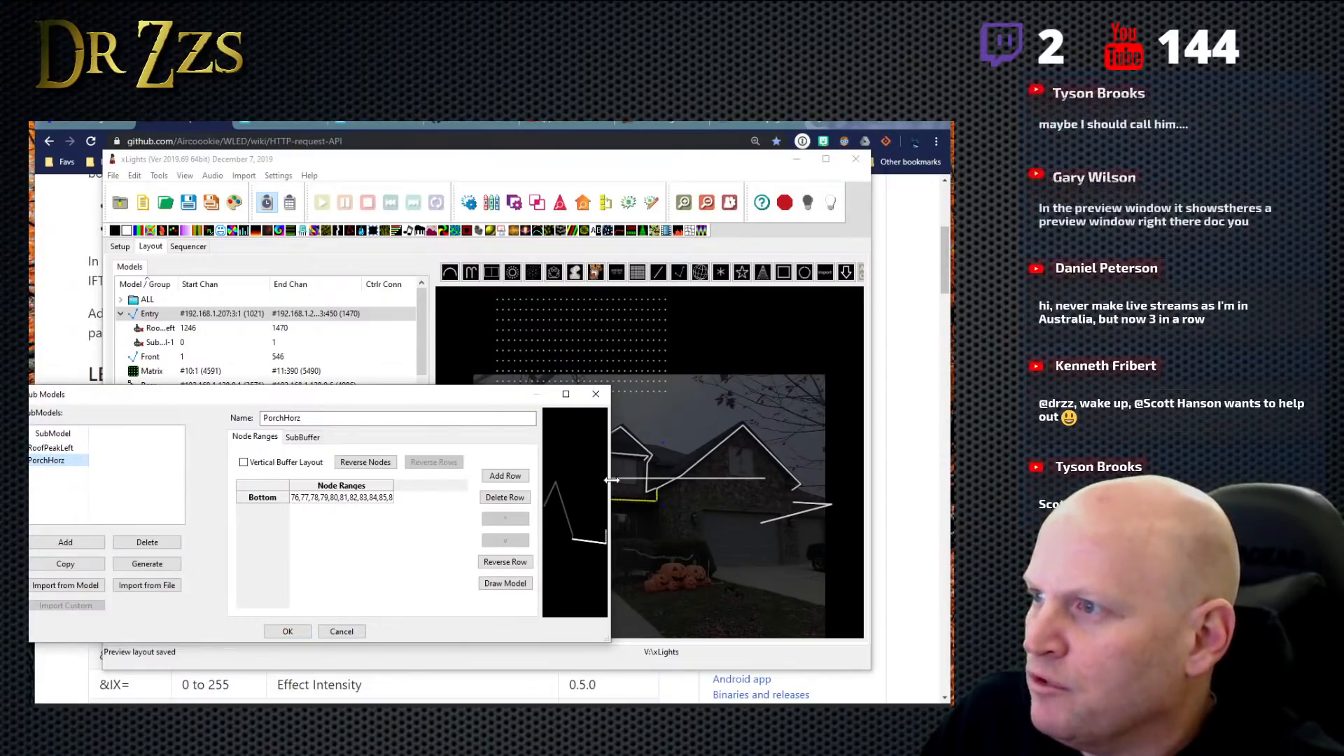
- Enlarge the submodel preview, compare the nodes highlighted for RoofPeakLeft and PorchHorz, and accept the settings
left_click_drag(610, 480, 743, 498)
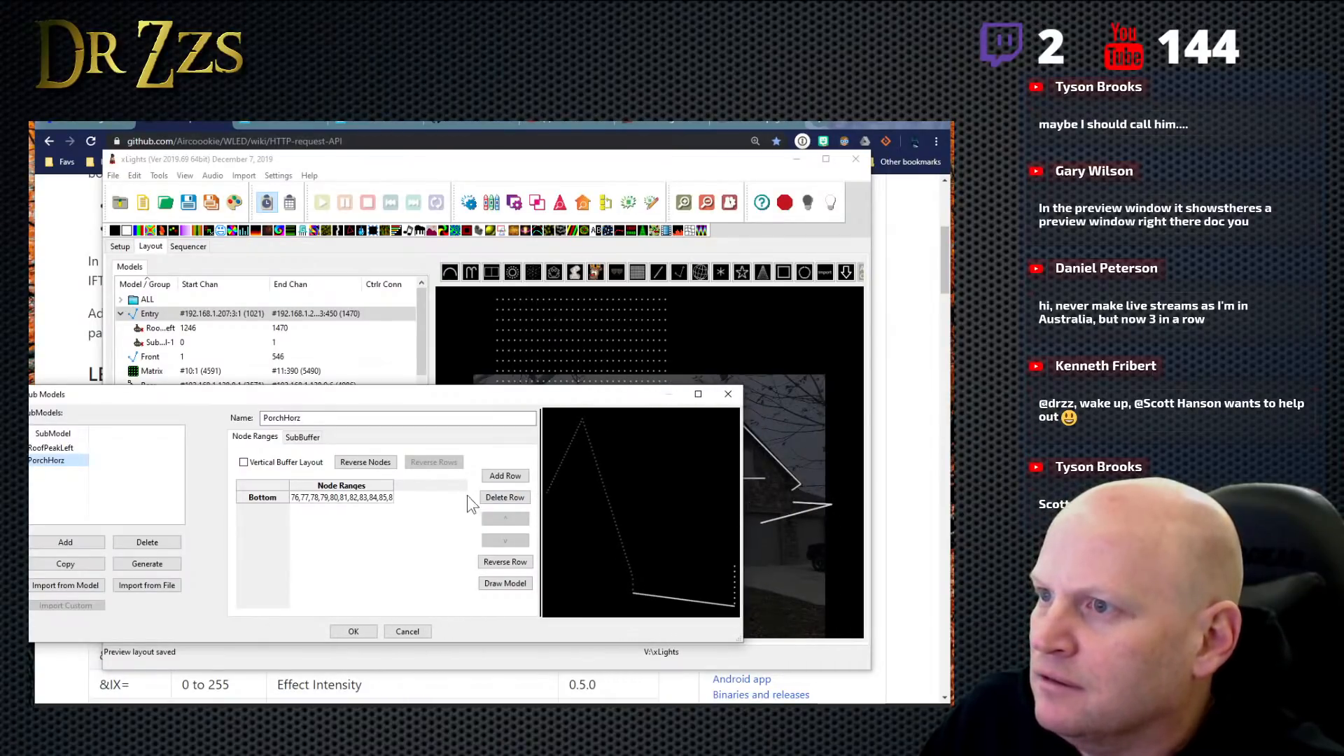
left_click(68, 449)
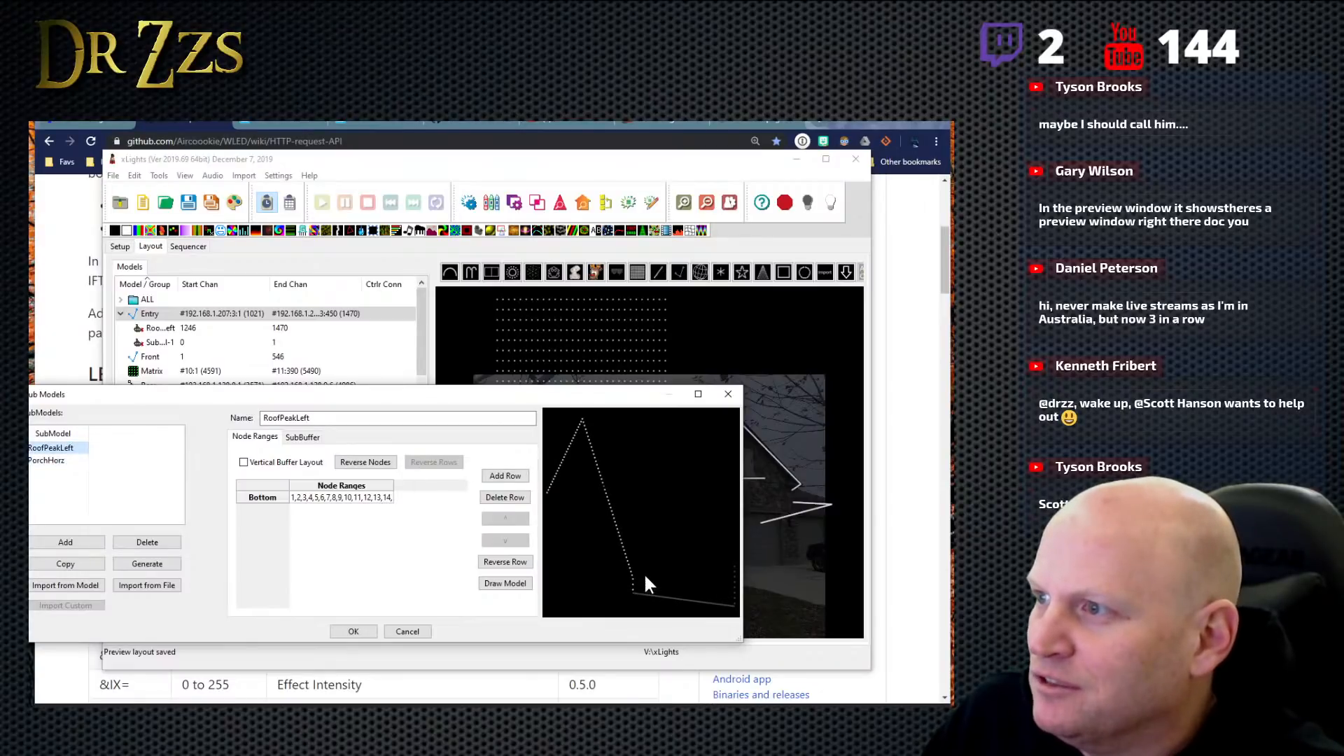
left_click(47, 460)
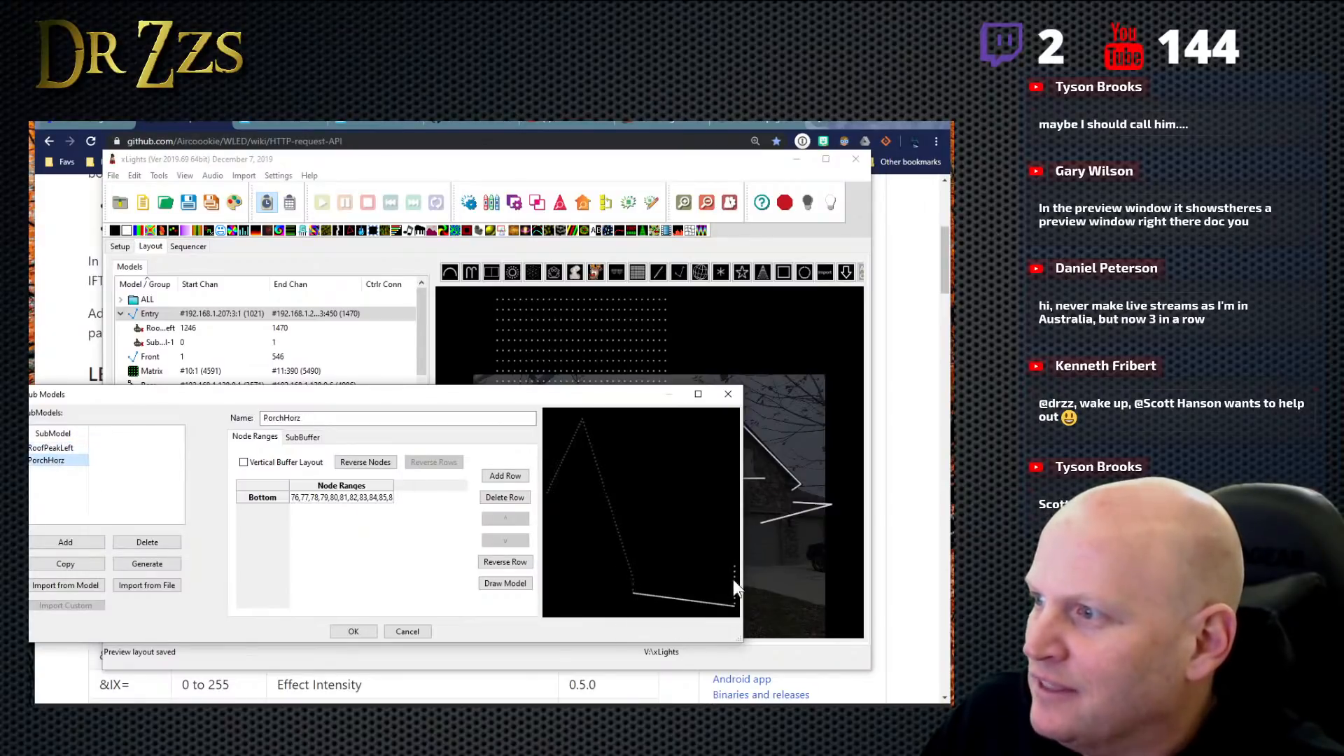
left_click(61, 449)
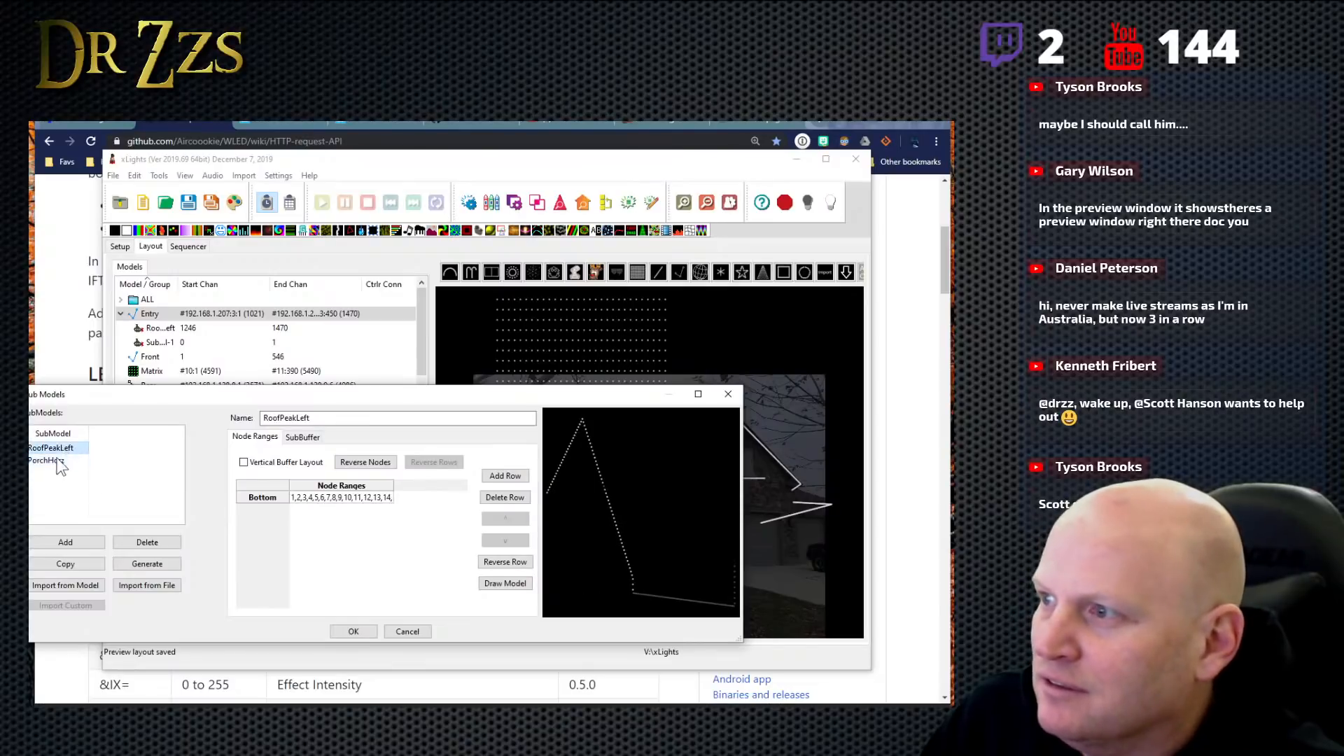
left_click(50, 462)
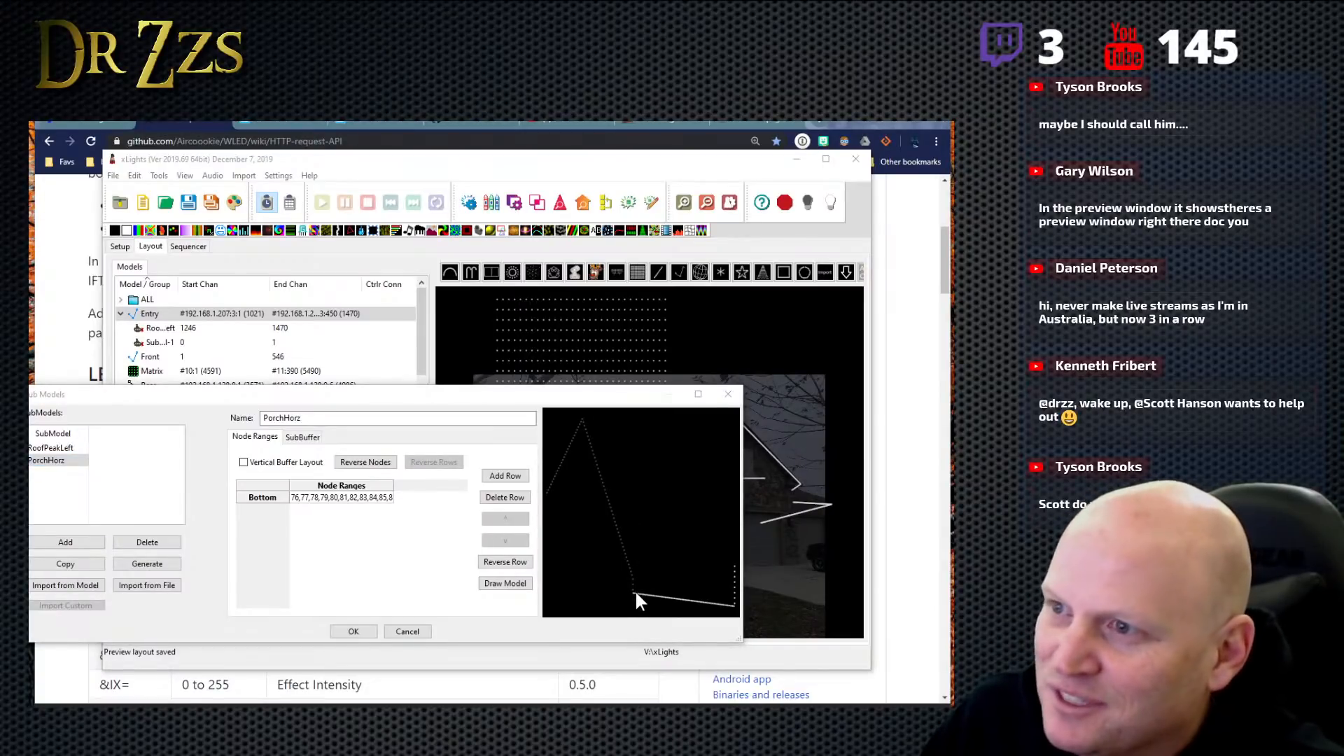
left_click(367, 629)
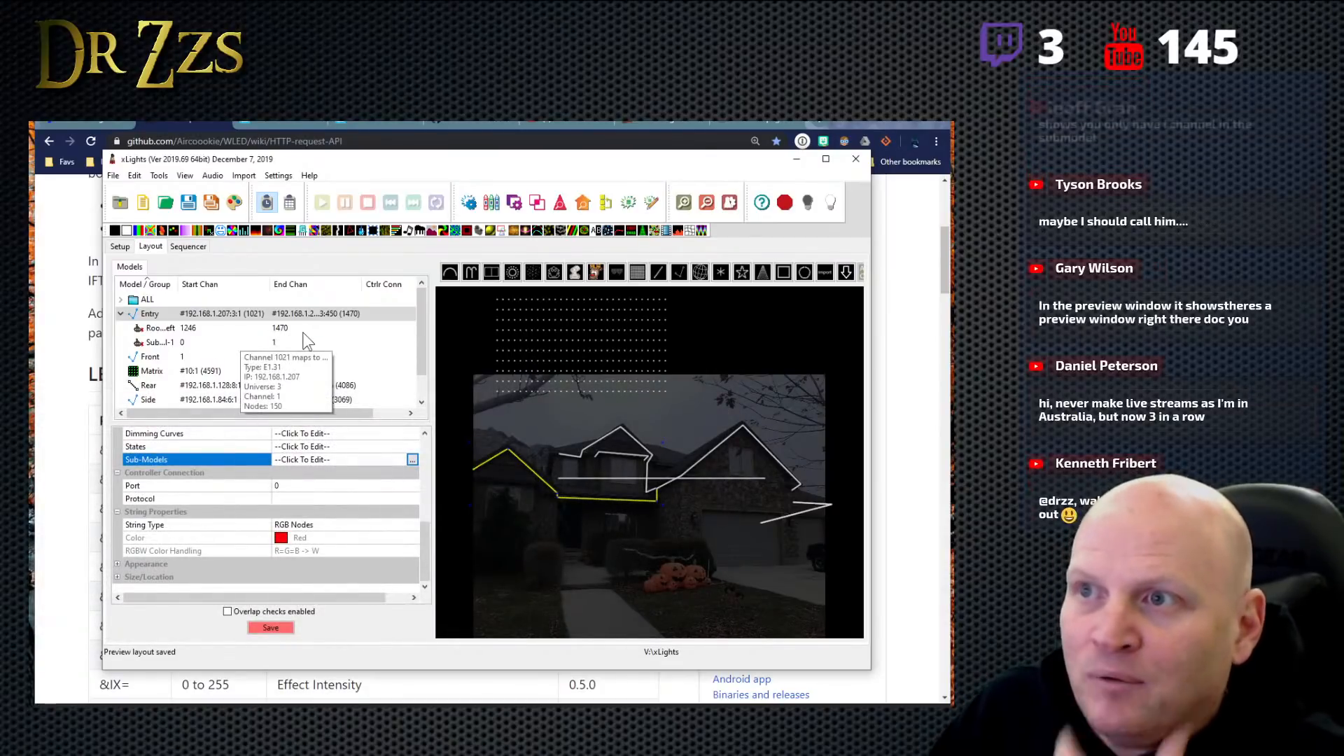
- Check Entry's submodel entries in the model list once more, collapse them, and save the layout again
left_click(277, 331)
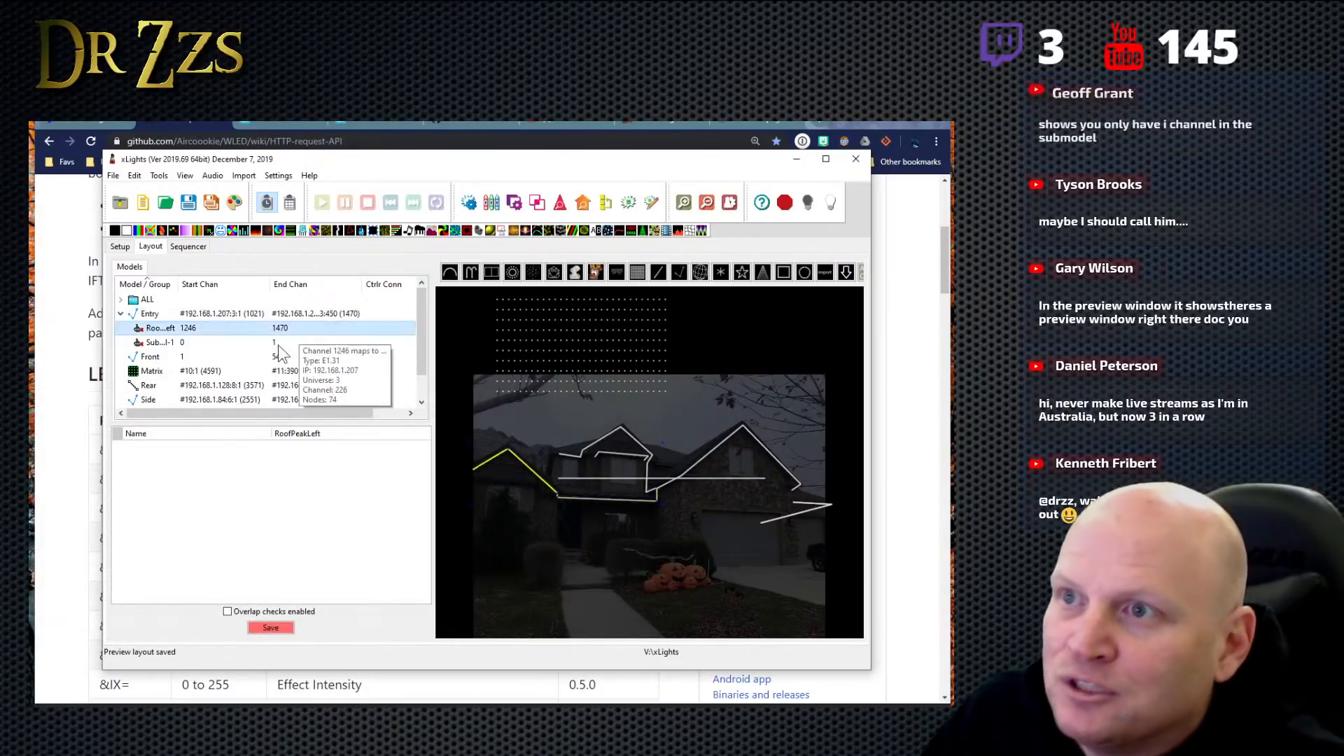
left_click(120, 314)
left_click(287, 630)
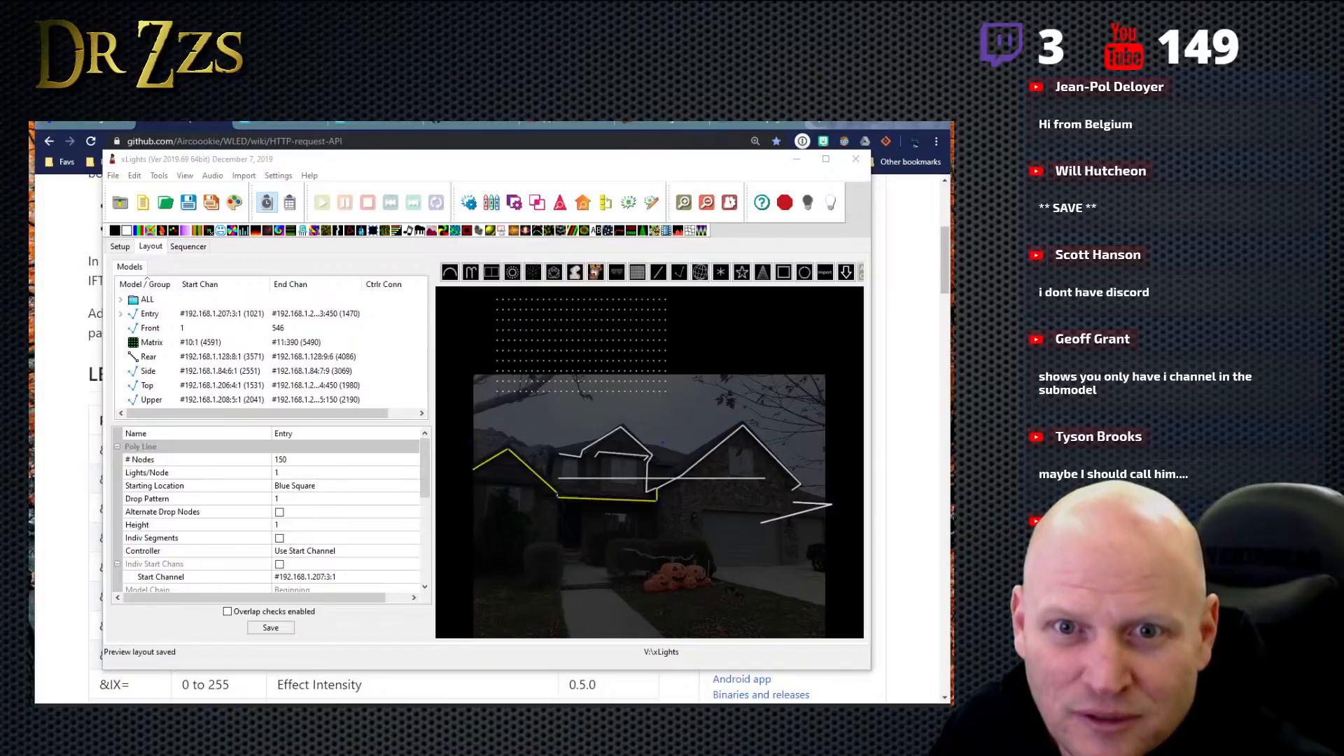
- Expand Entry in the model list and check the channels and context options of its RoofPeakLeft and SubModel-1 entries
left_click(168, 329)
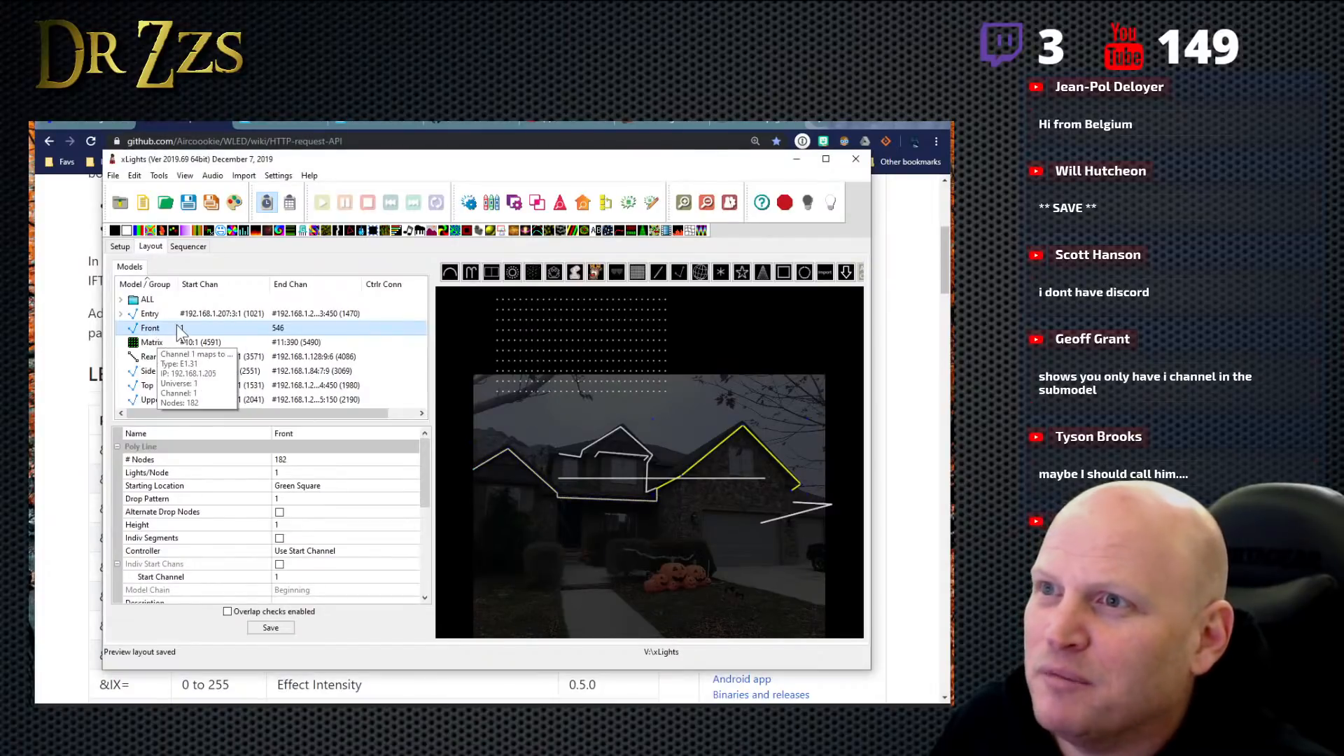
left_click(122, 314)
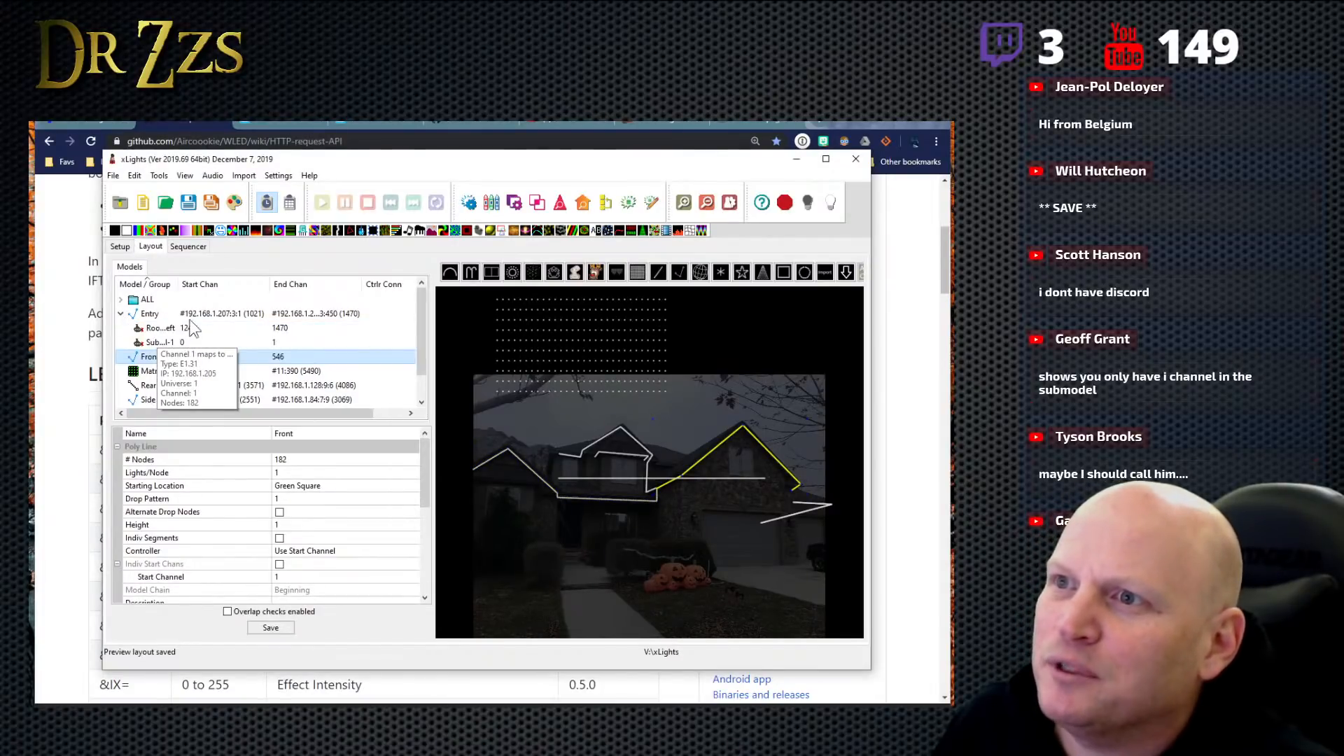
left_click(196, 343)
left_click(284, 328)
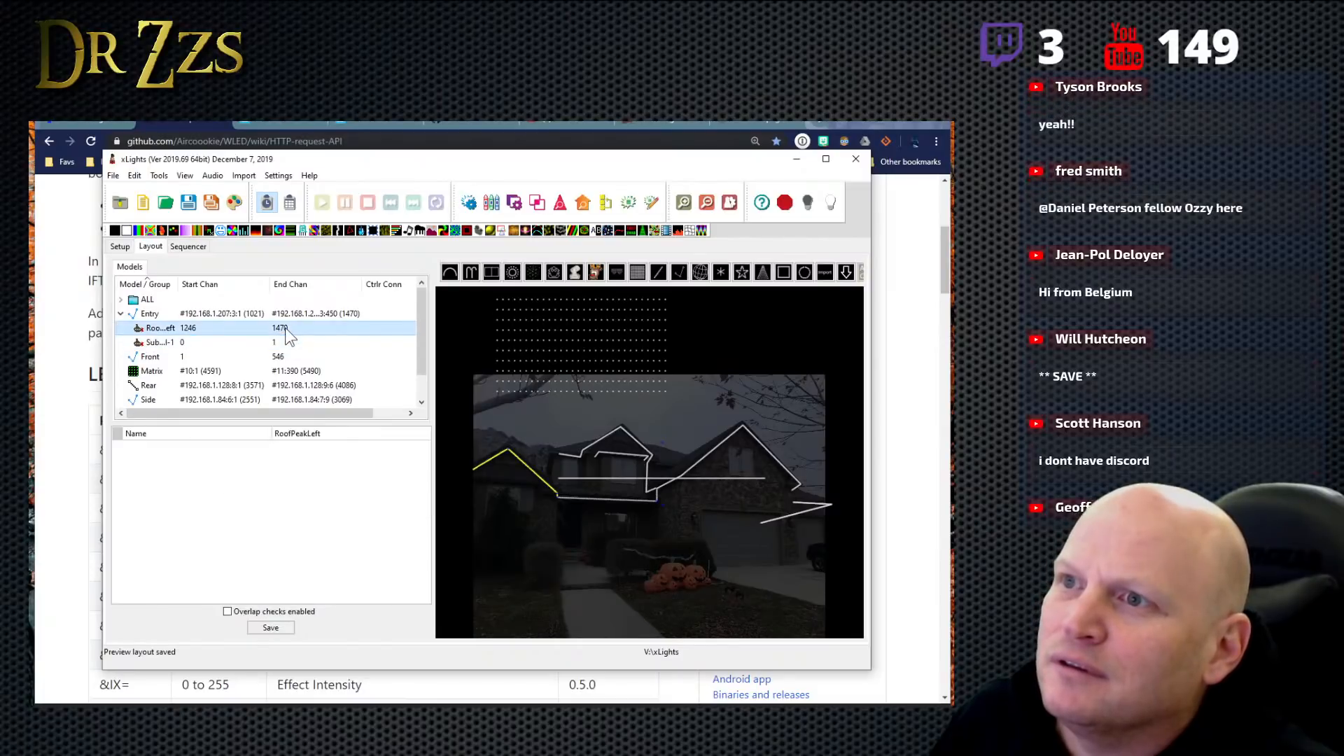
left_click(240, 339)
right_click(140, 342)
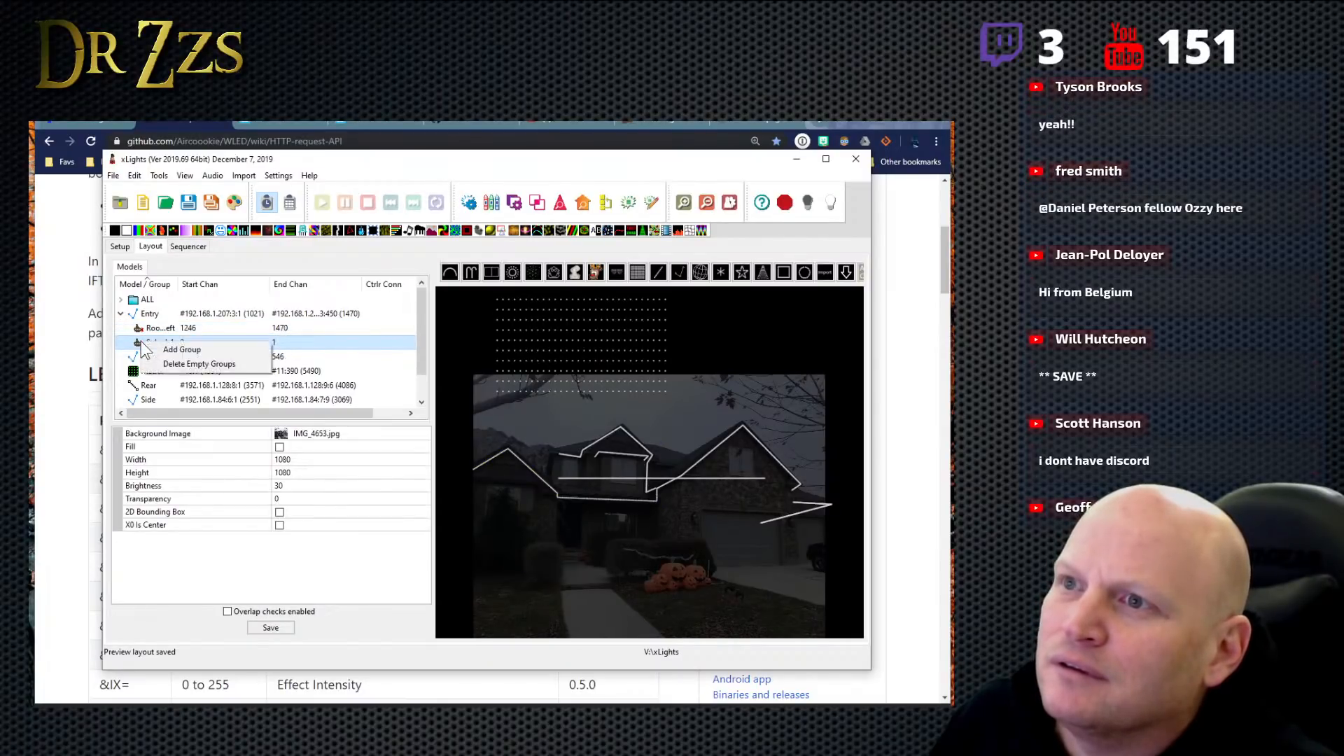
left_click(135, 329)
right_click(145, 343)
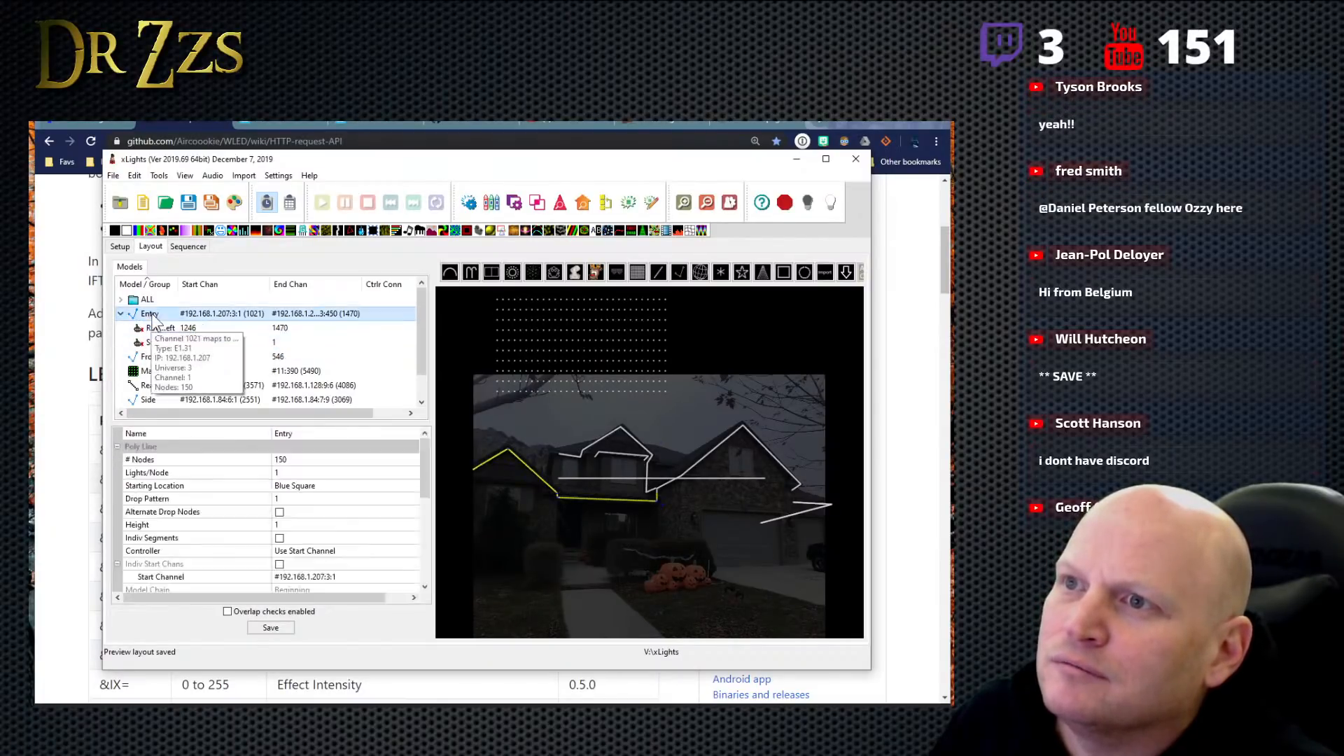
- Compare RoofPeakLeft and SubModel-1 in the house preview by selecting them alternately, ending on the Entry model
left_click(143, 345)
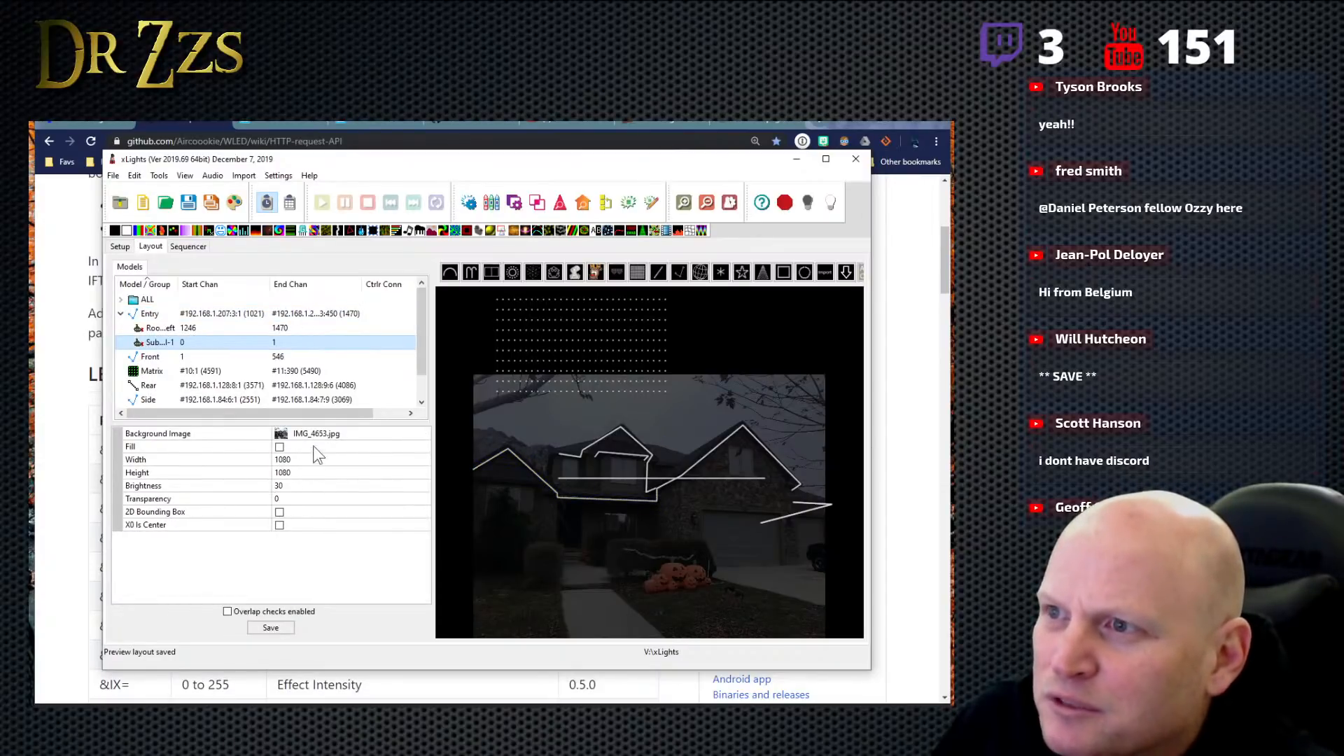
left_click(178, 329)
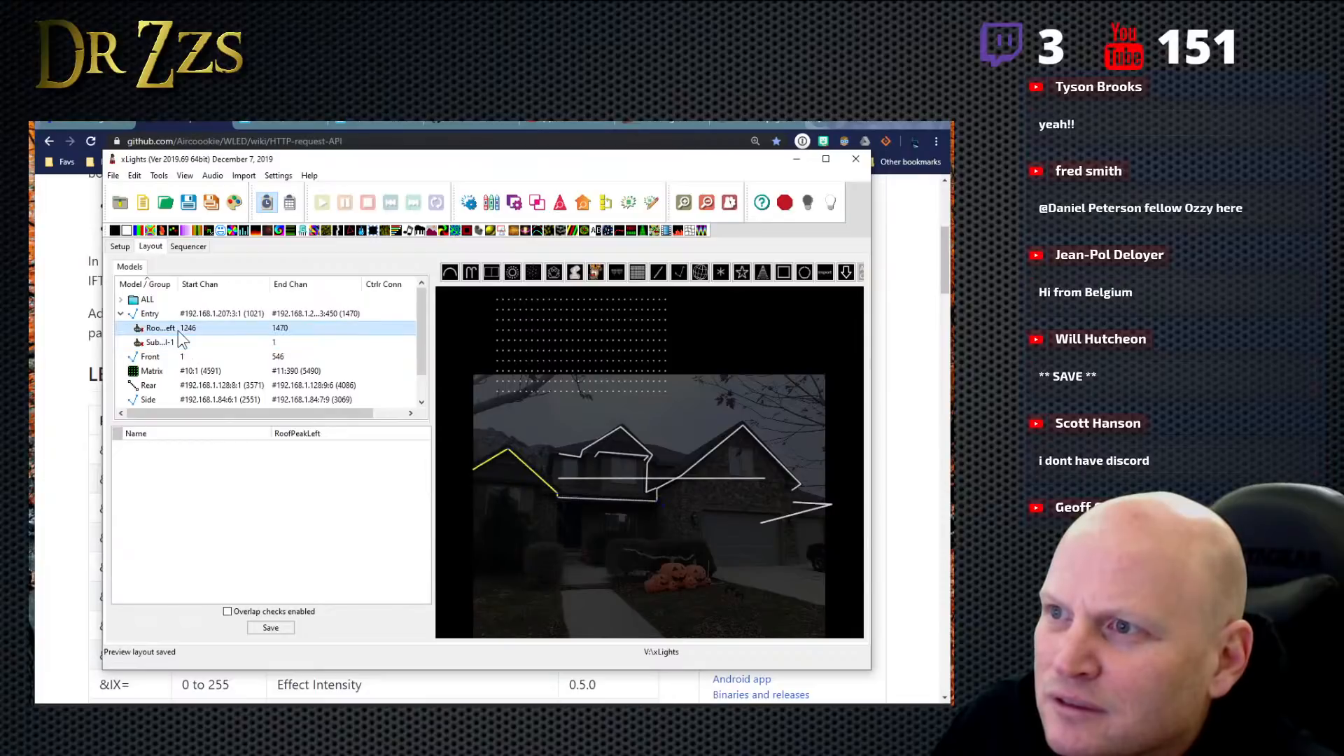
left_click(179, 341)
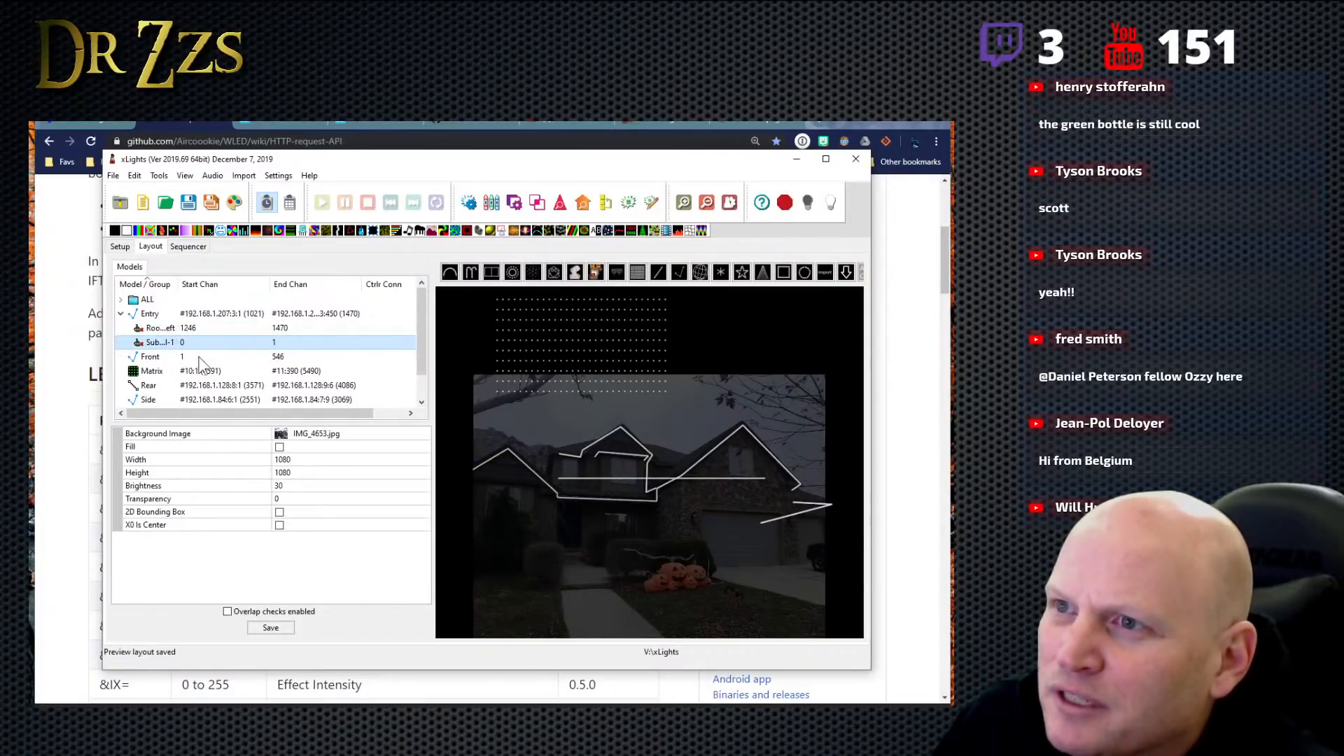
left_click(173, 328)
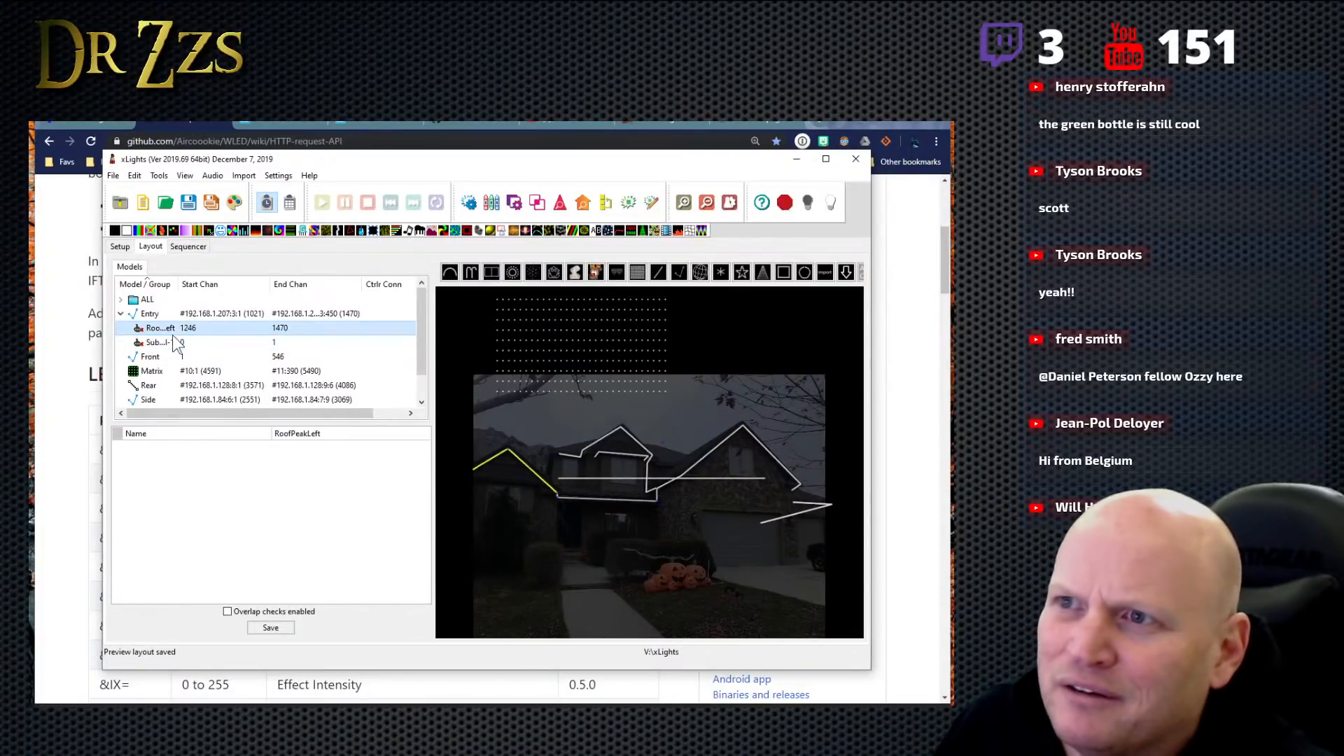
left_click(172, 341)
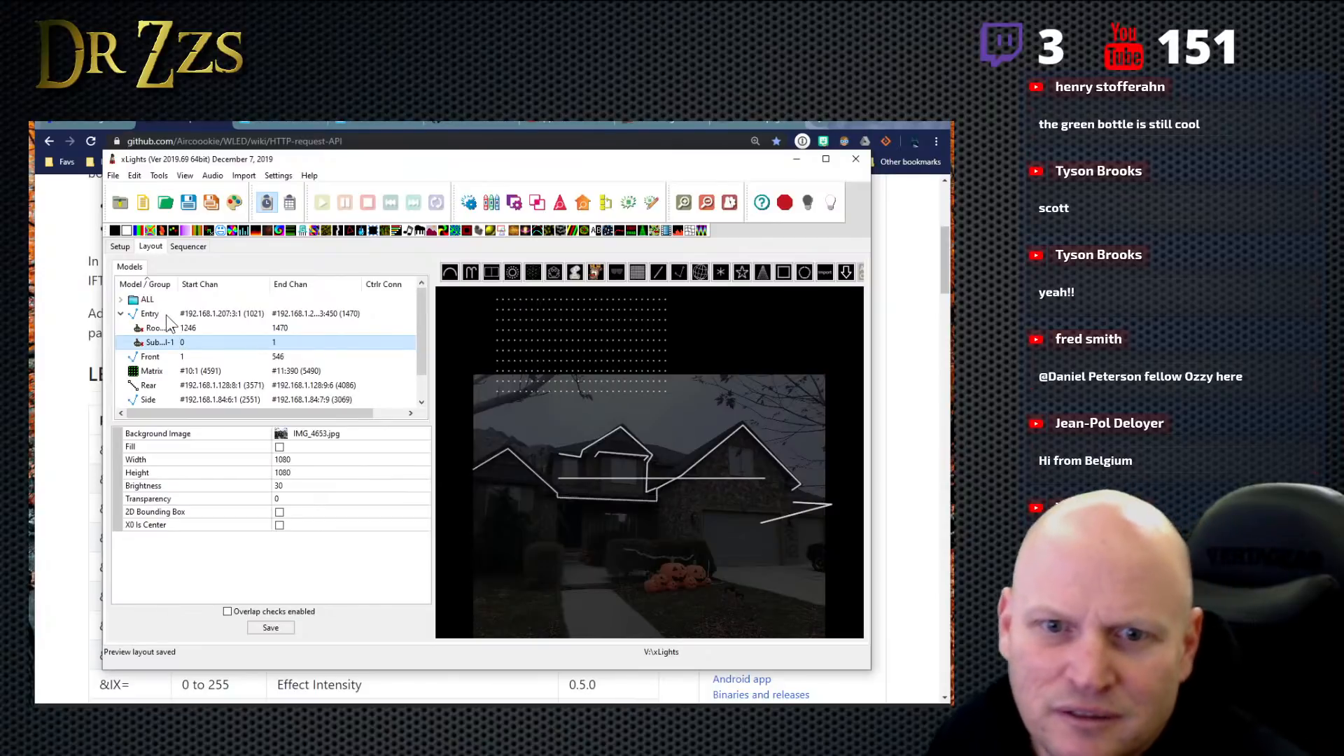
left_click(166, 315)
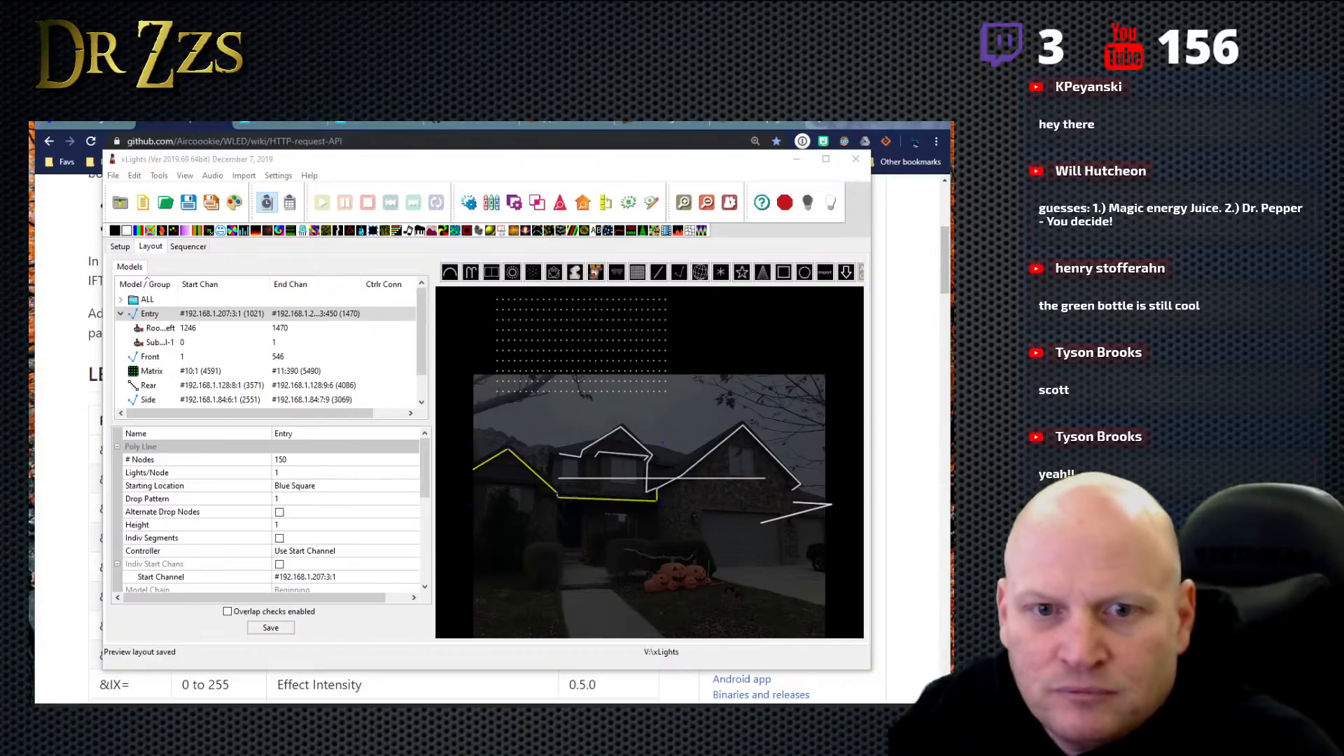
- Collapse Entry's submodel entries, reopen its Sub-Models settings, and view the node ranges of PorchHorz
left_click(149, 317)
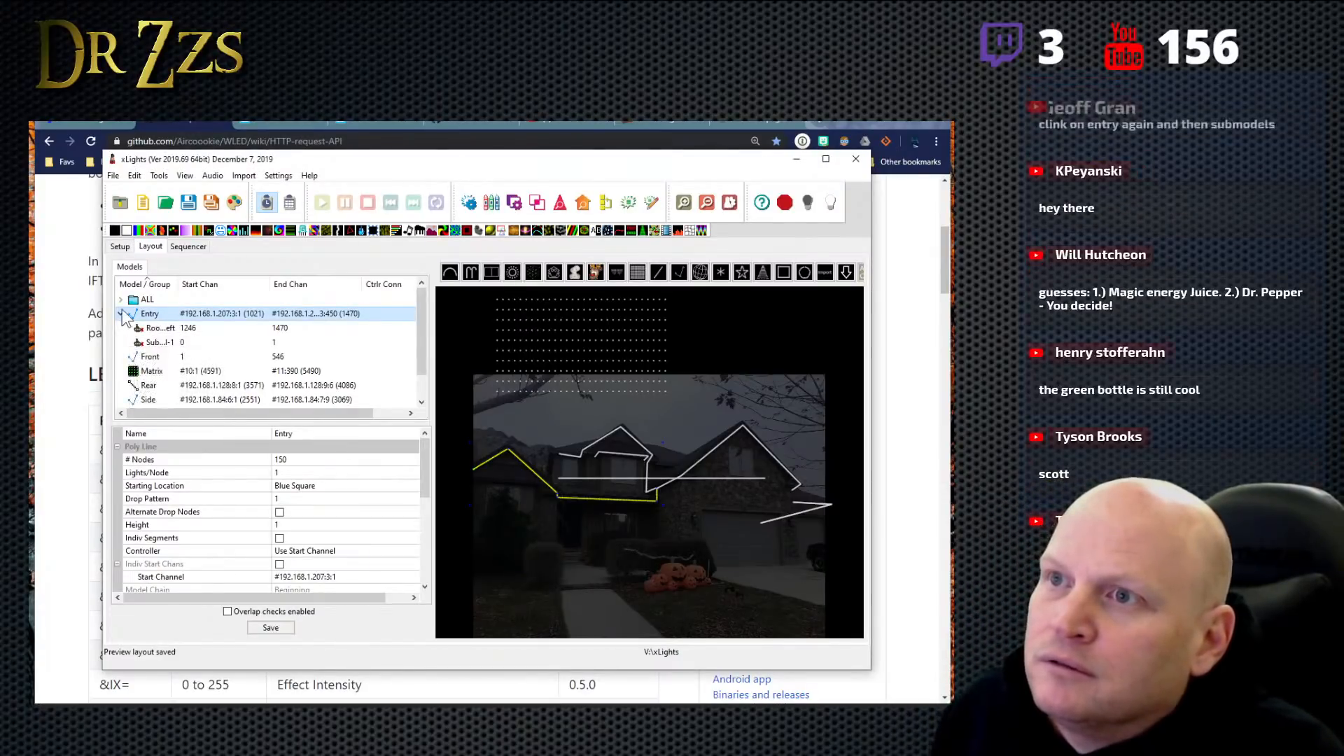
left_click(121, 314)
left_click_drag(422, 481, 439, 548)
left_click(322, 524)
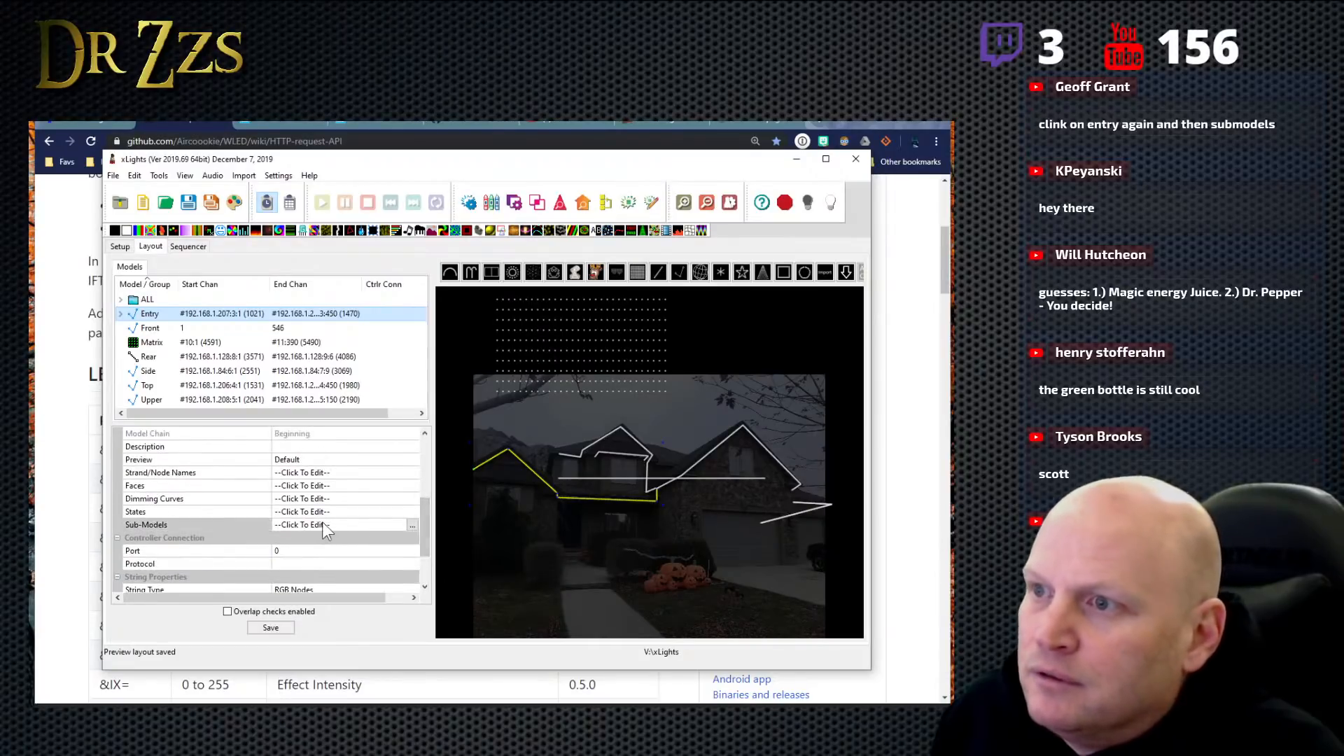
left_click(413, 524)
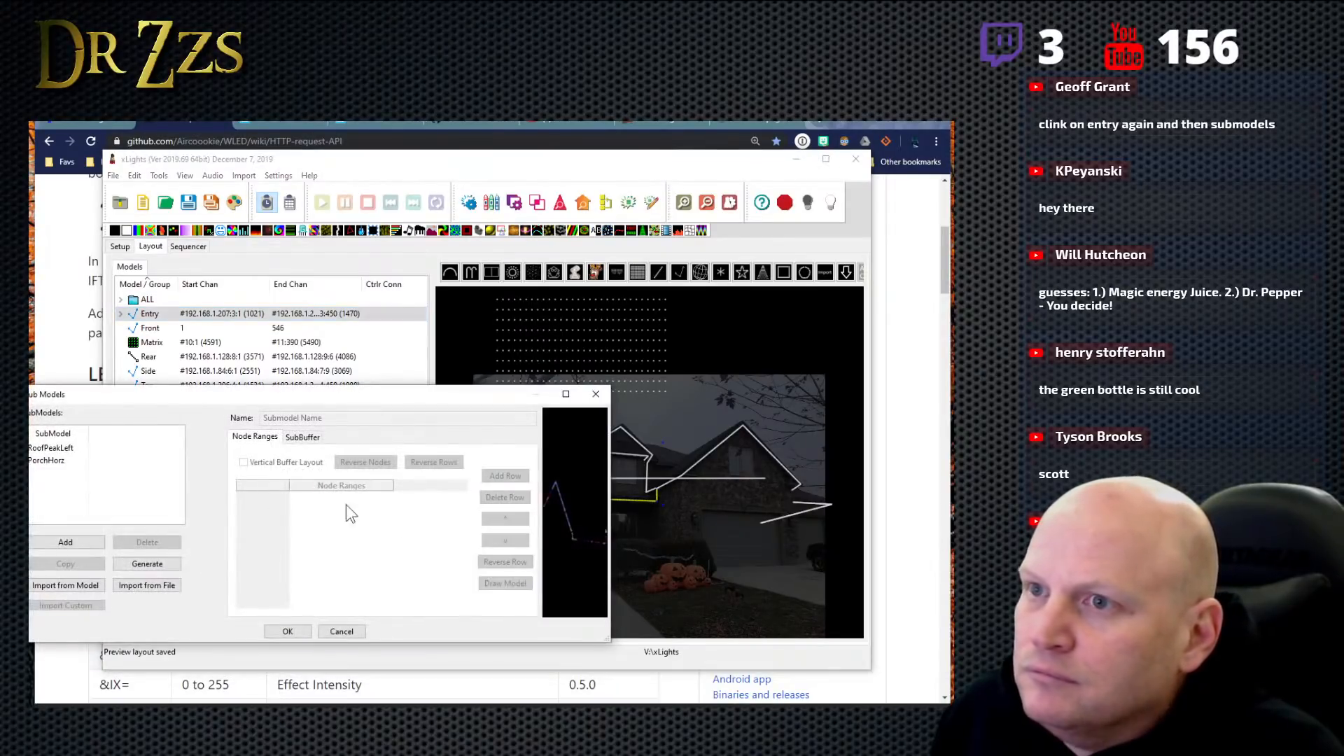
left_click(41, 465)
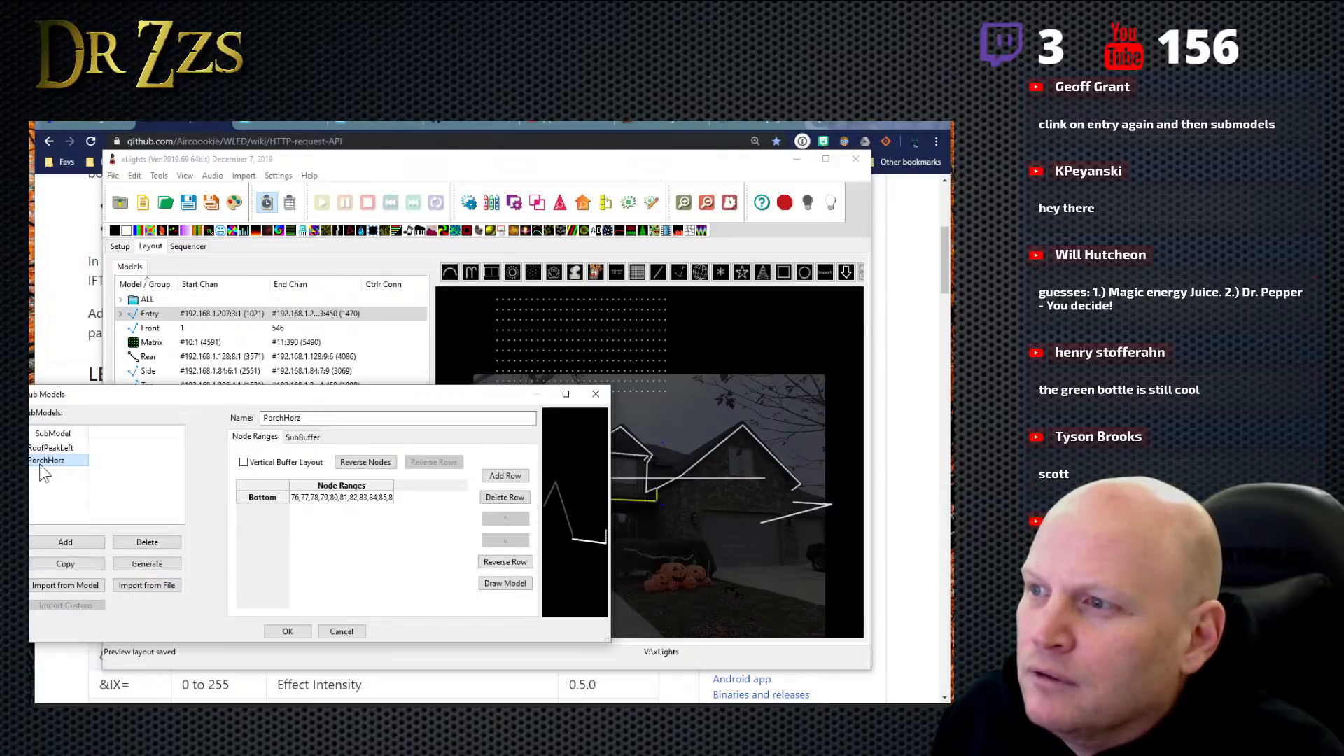
- Add a blank submodel to Entry and delete it again
left_click(61, 544)
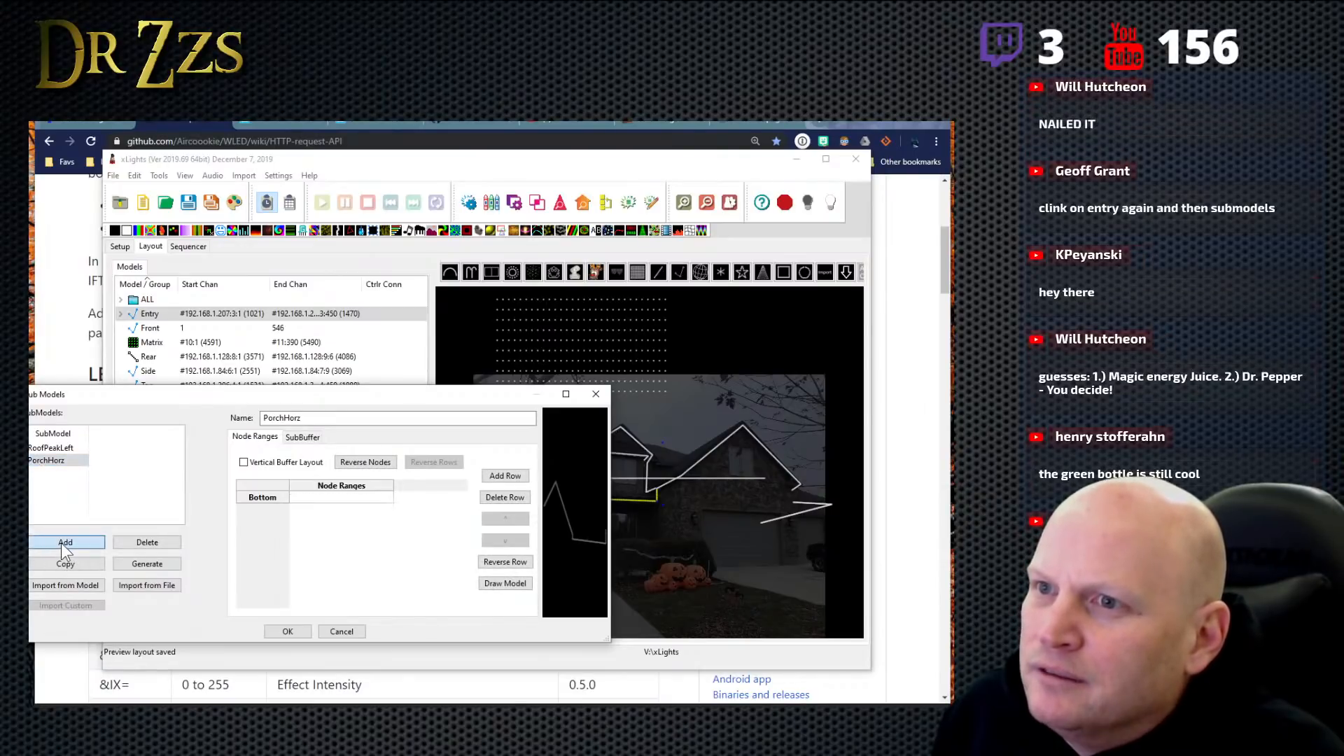
left_click(69, 472)
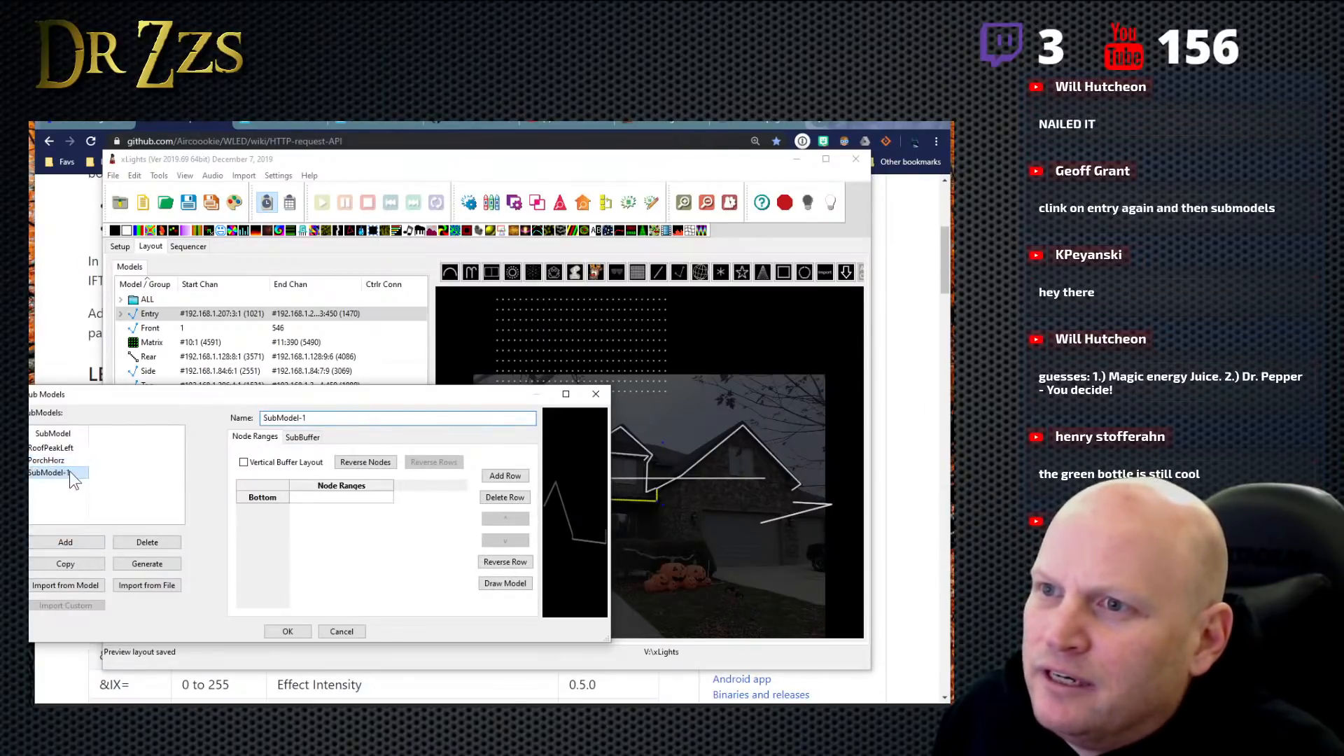
left_click(154, 545)
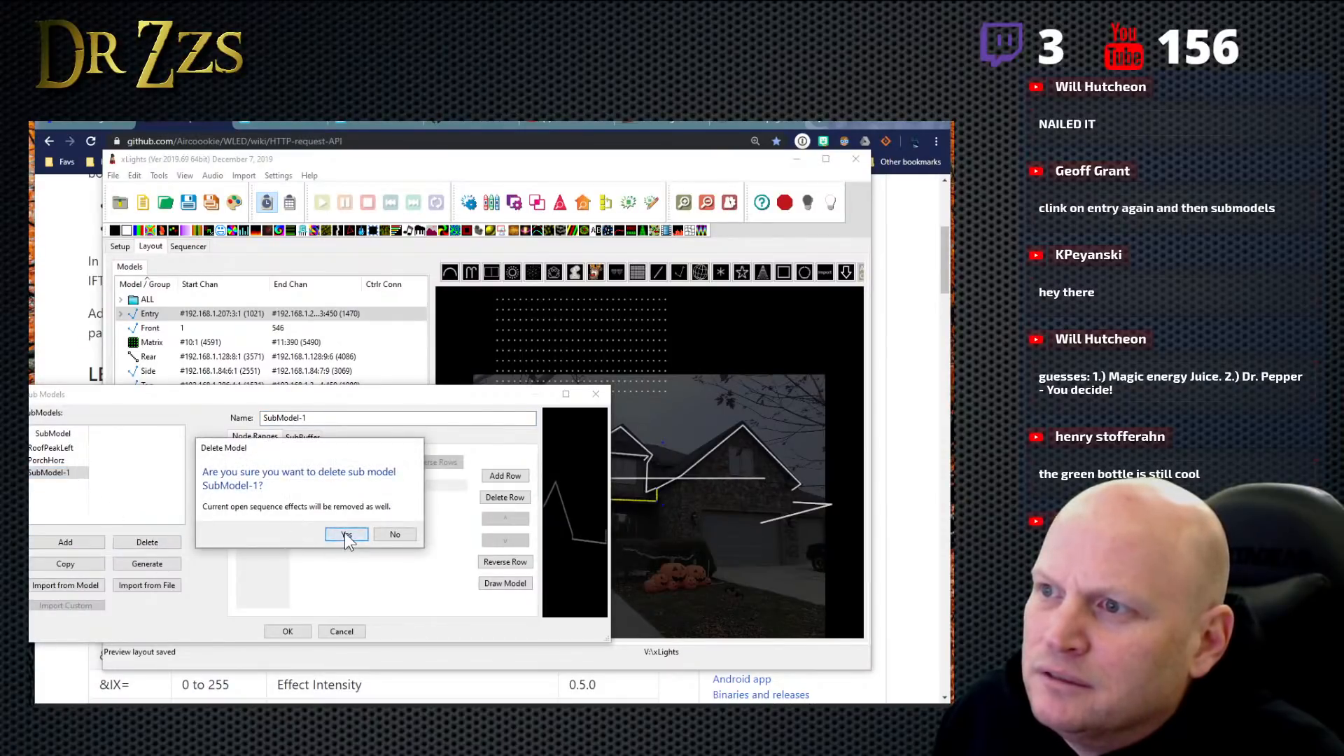
left_click(346, 534)
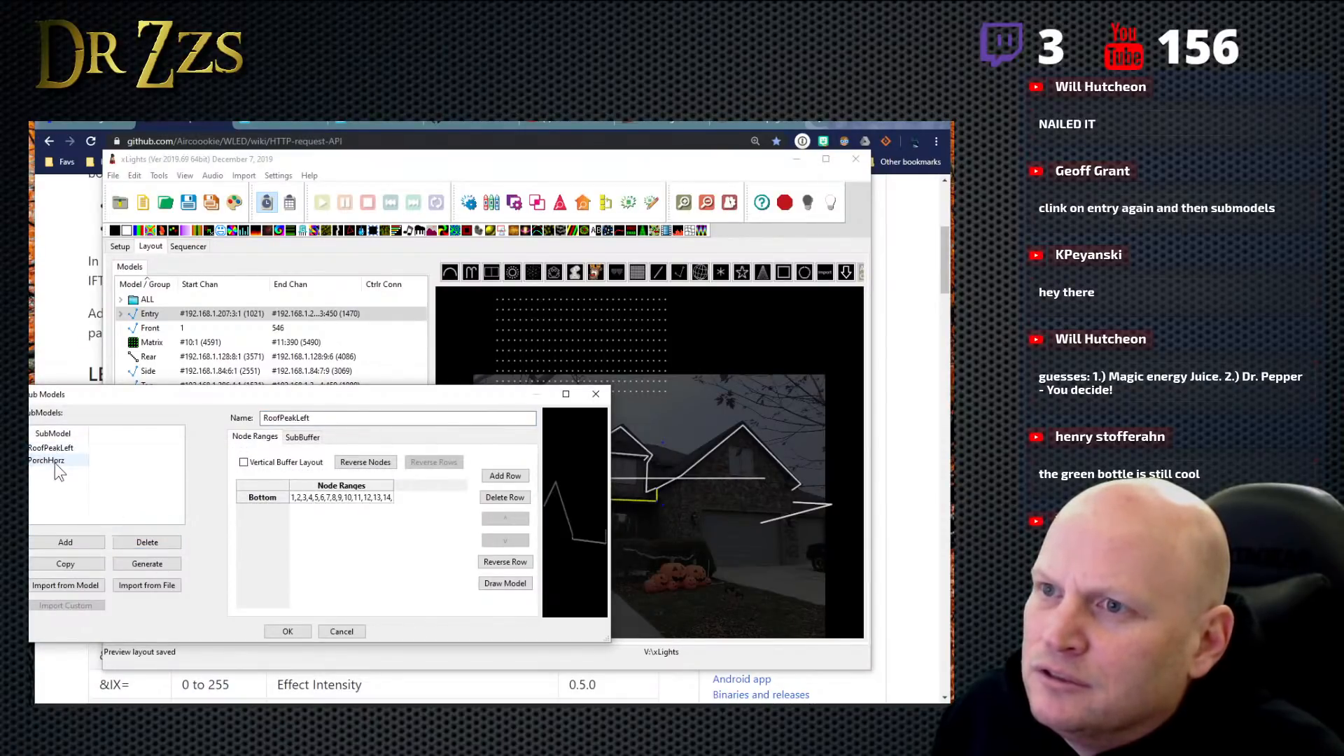
- Check PorchHorz's node ranges, accept the submodel settings, and inspect Entry's submodel entries in the model list again
left_click(55, 462)
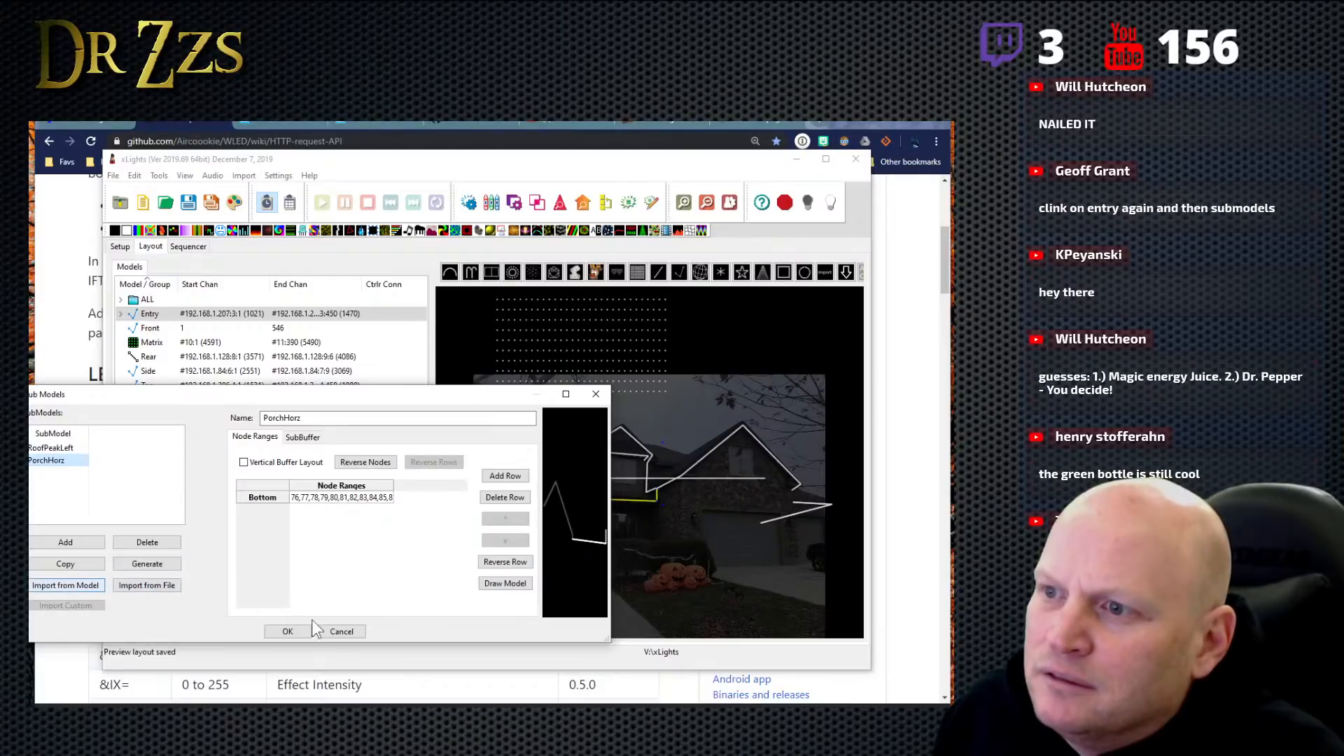
left_click(292, 633)
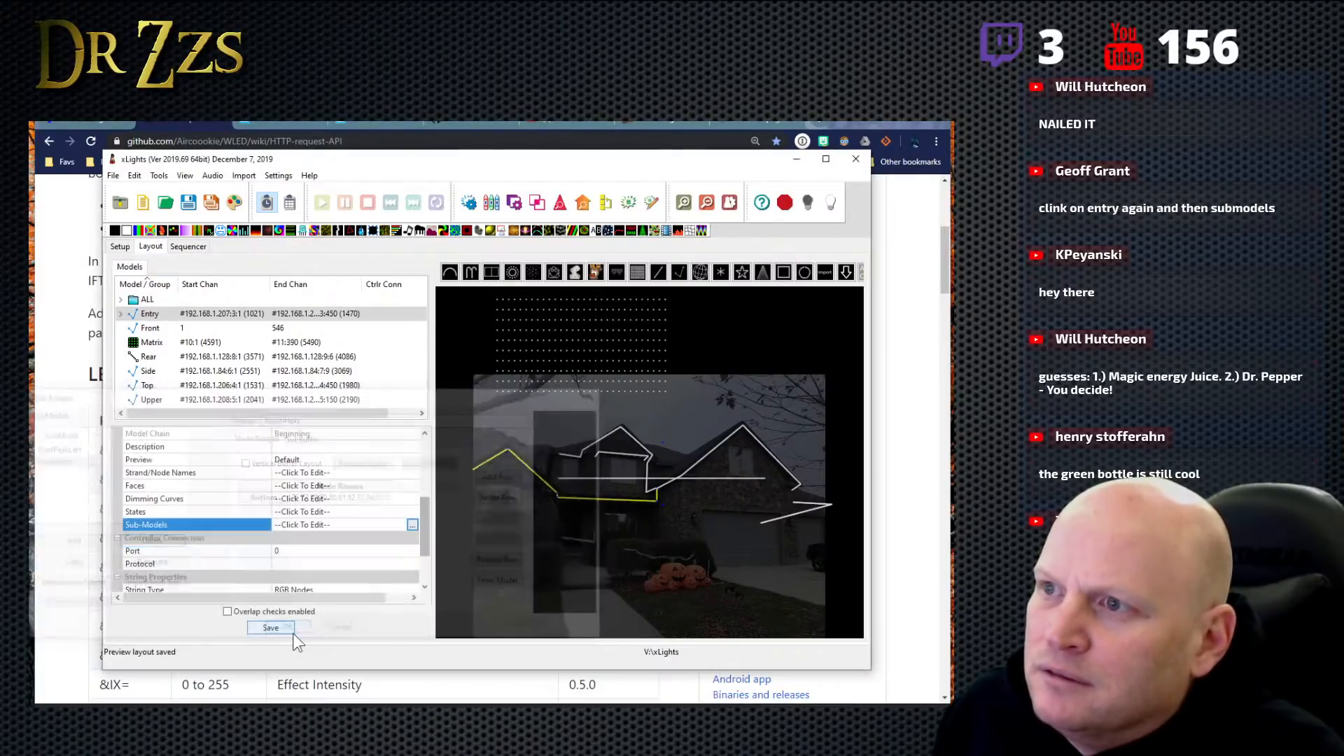
left_click(245, 328)
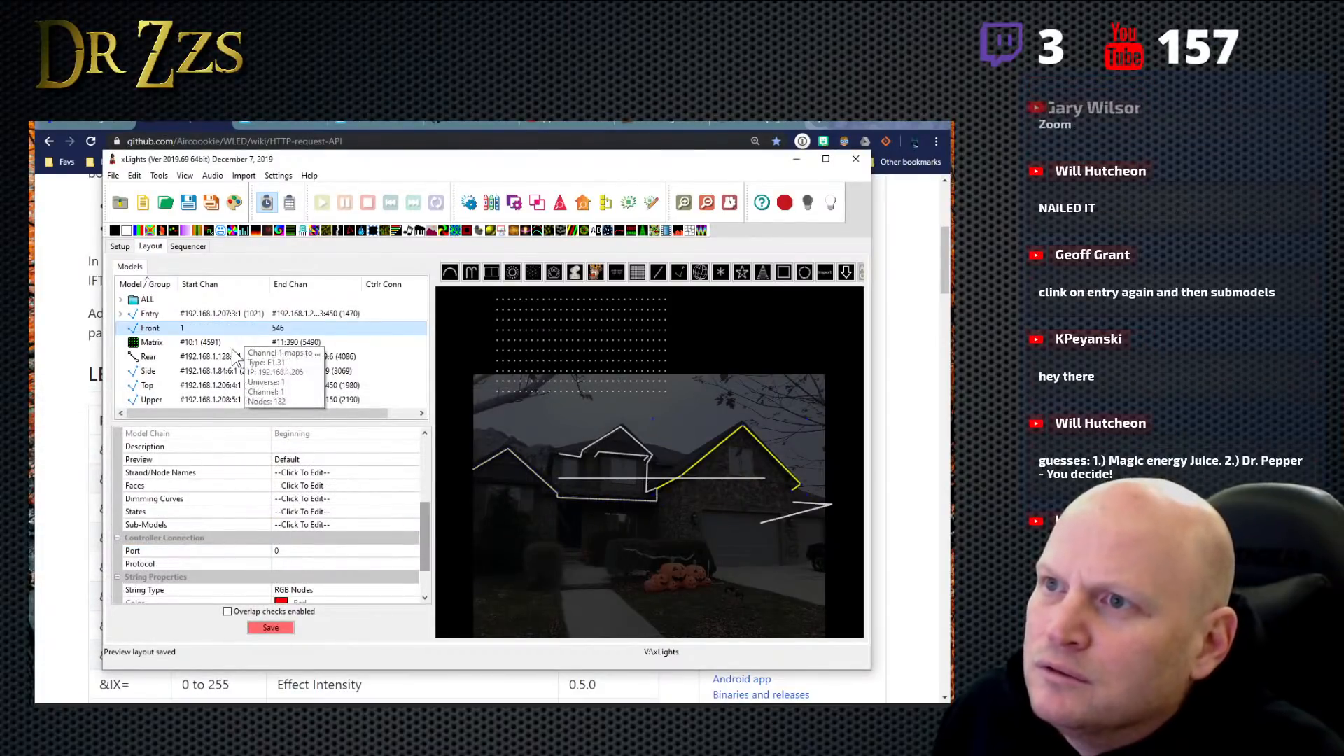
left_click(120, 313)
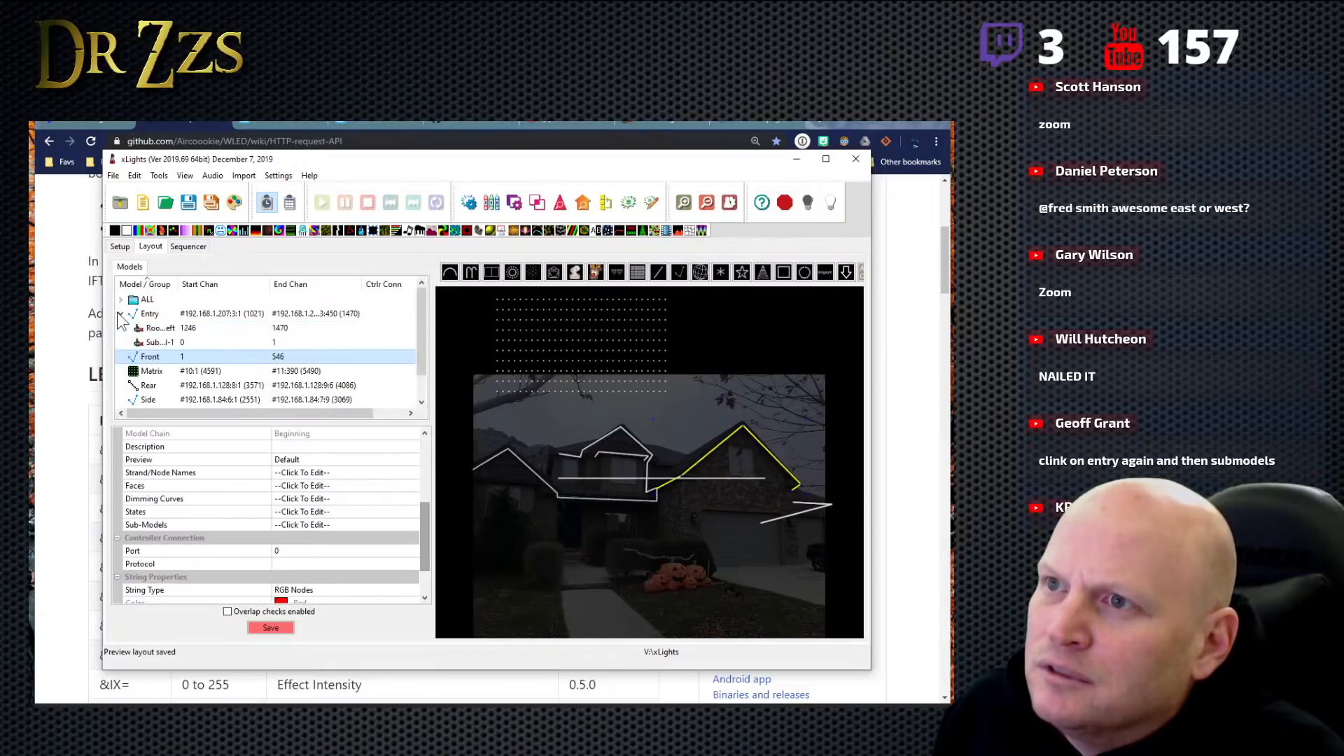
left_click(250, 343)
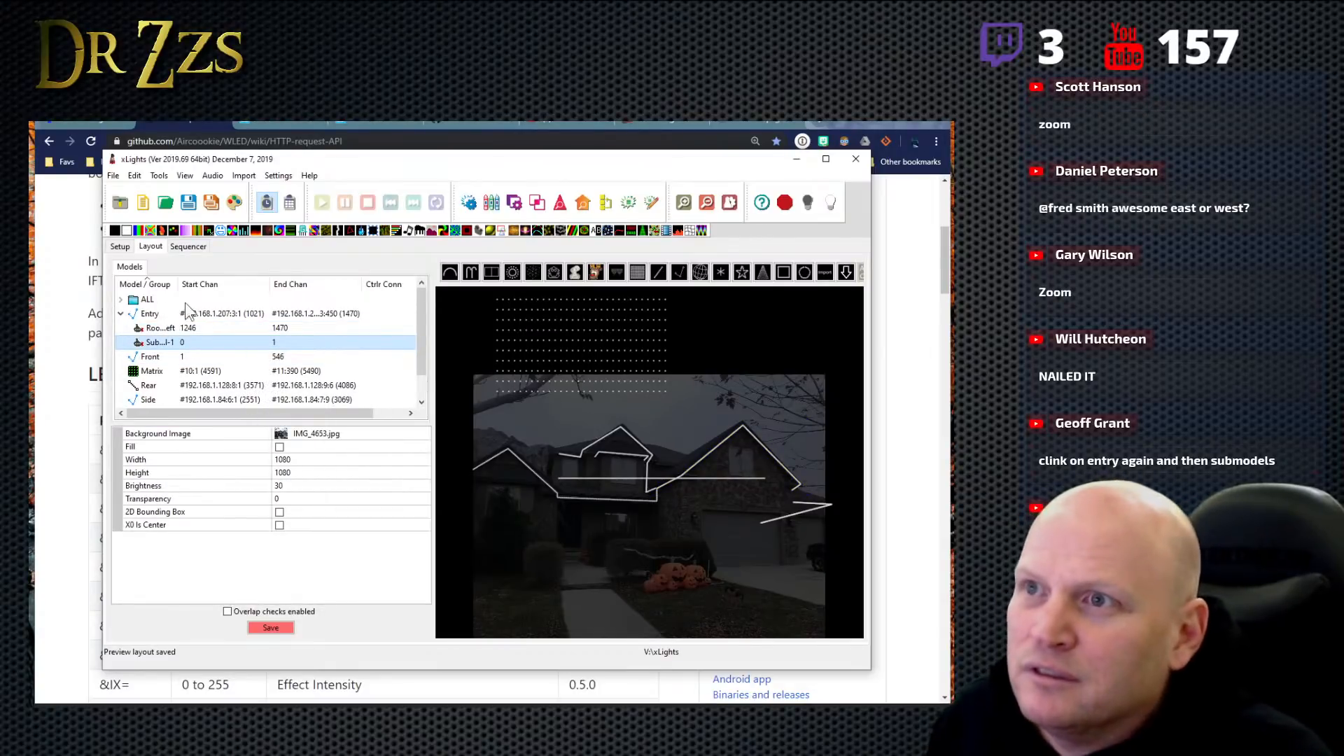
- Widen the Model / Group column to show full submodel names, and compare RoofPeakLeft with SubModel-1
left_click_drag(180, 285, 206, 285)
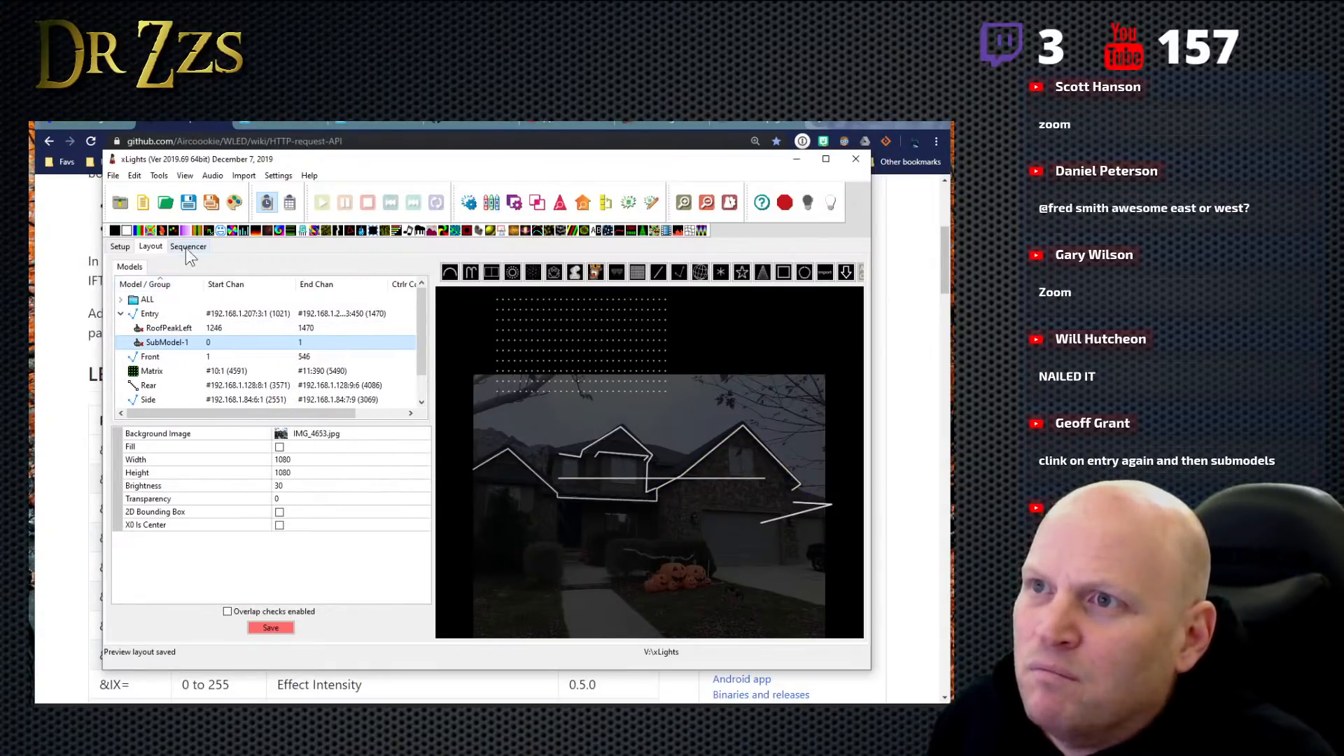
left_click(166, 326)
left_click(165, 341)
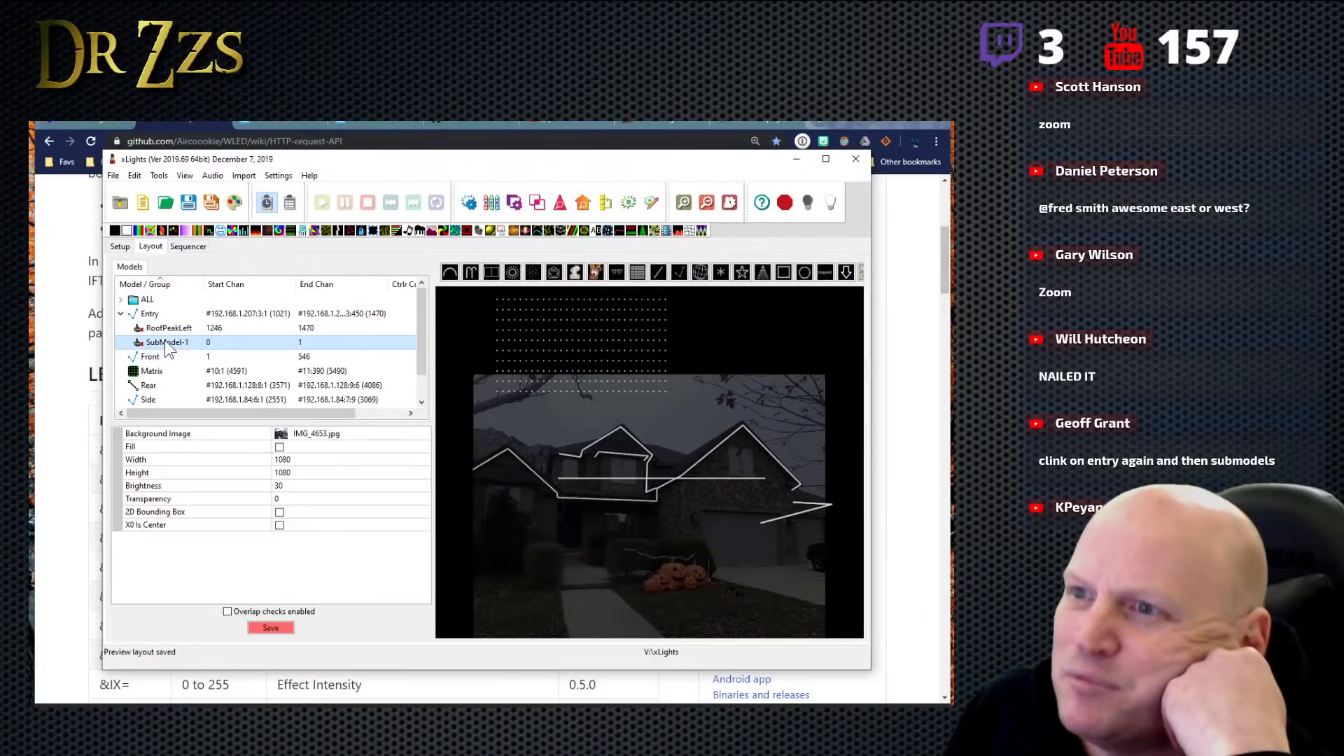
- Open the Sub-Models settings of Entry once more and view the node ranges of RoofPeakLeft and PorchHorz
left_click(155, 314)
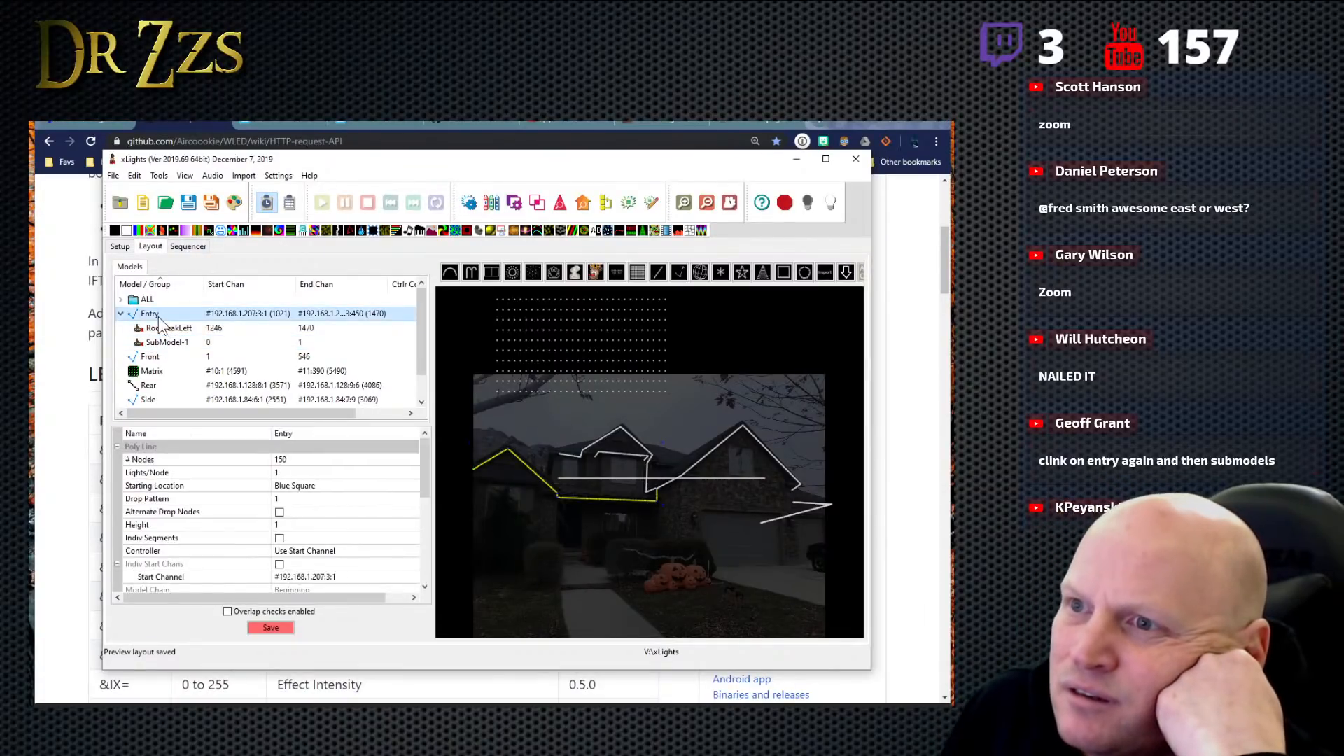
left_click_drag(422, 481, 424, 505)
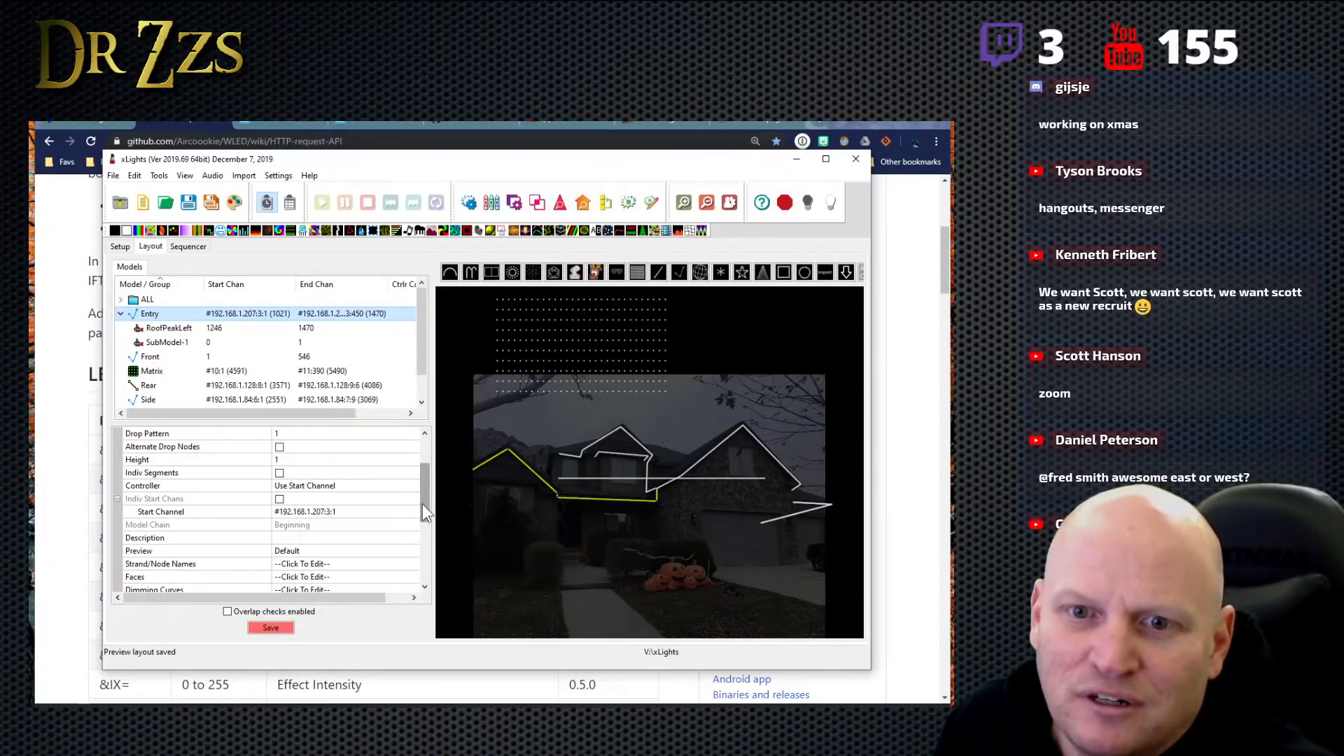
left_click_drag(423, 503, 436, 587)
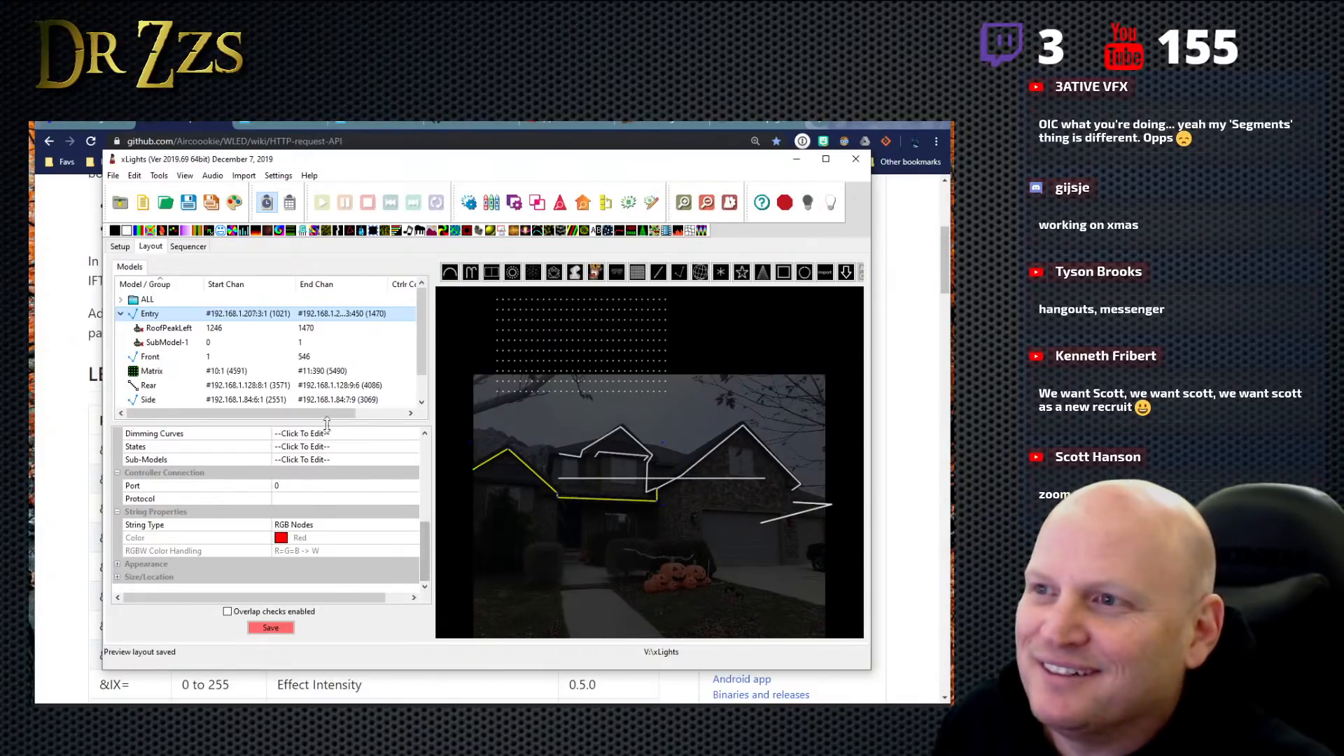
left_click(417, 463)
left_click(413, 461)
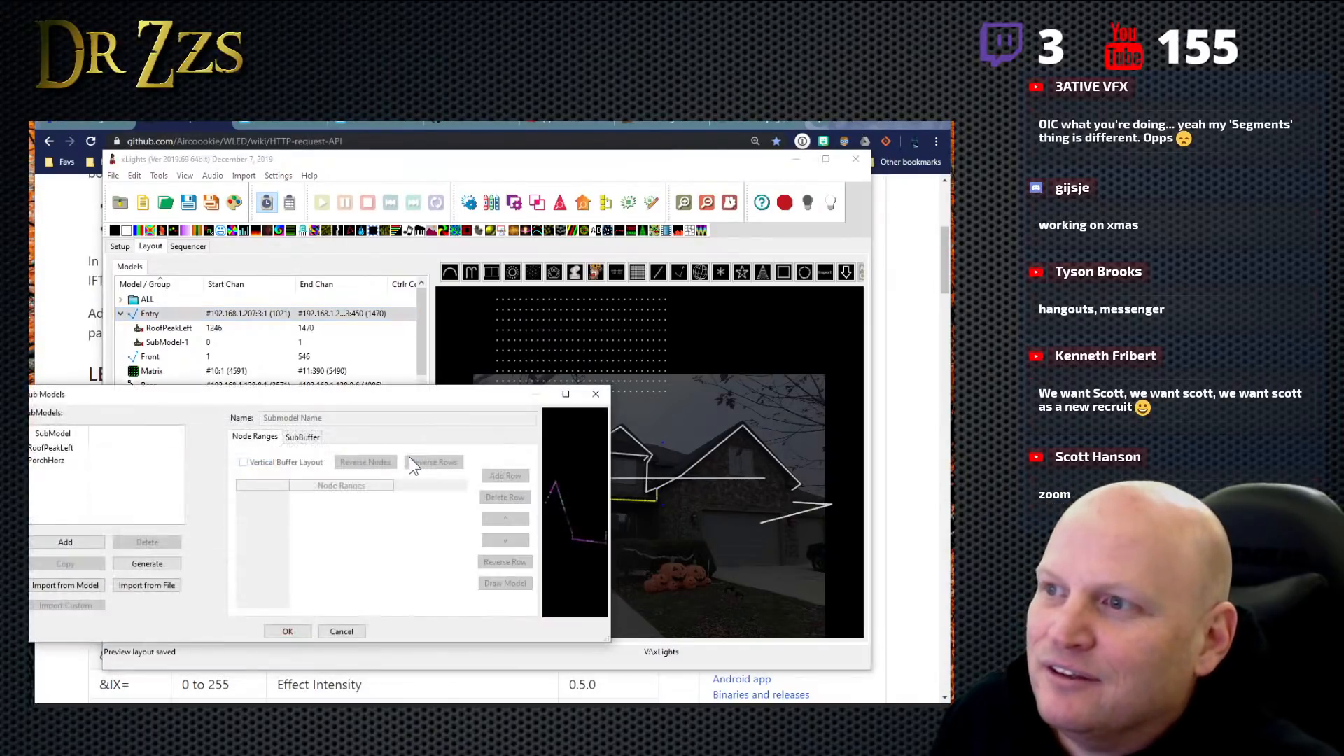
left_click(49, 462)
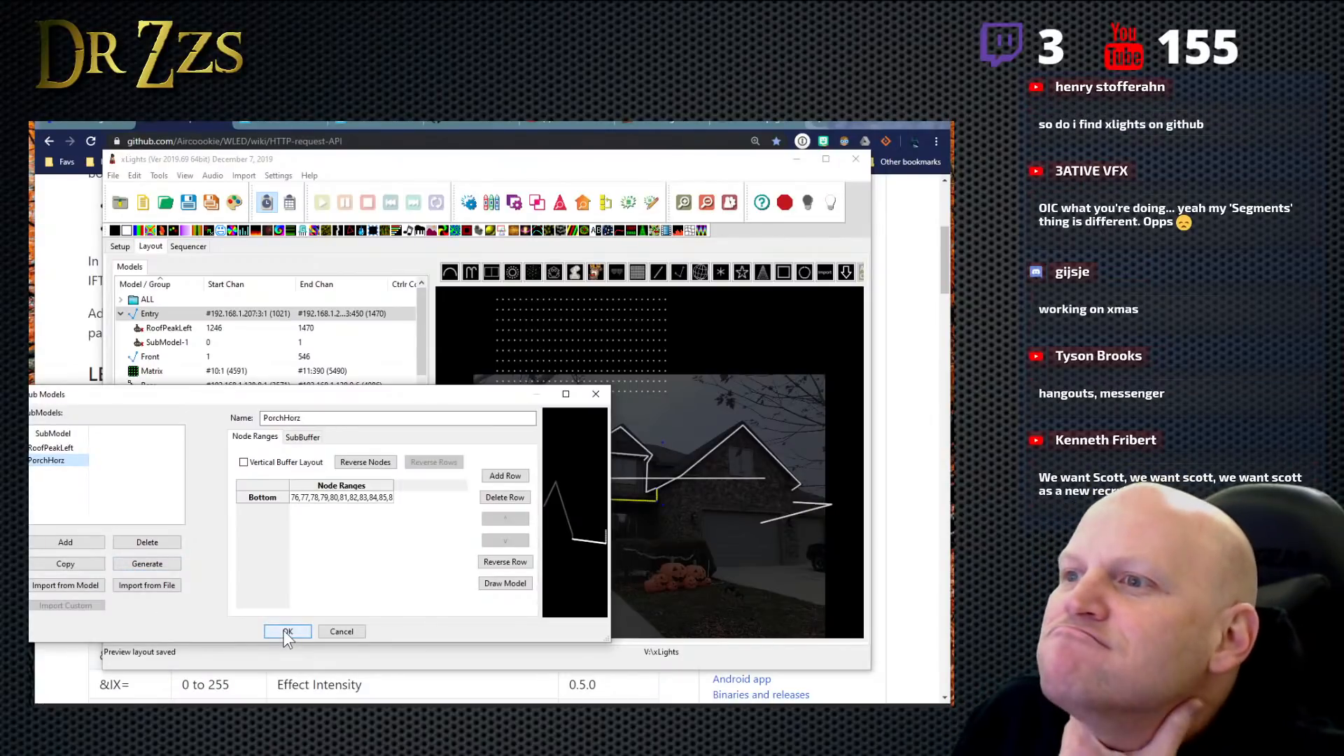
- View PorchHorz's SubBuffer area and node ranges, accept the submodel settings, and save the layout
left_click(300, 435)
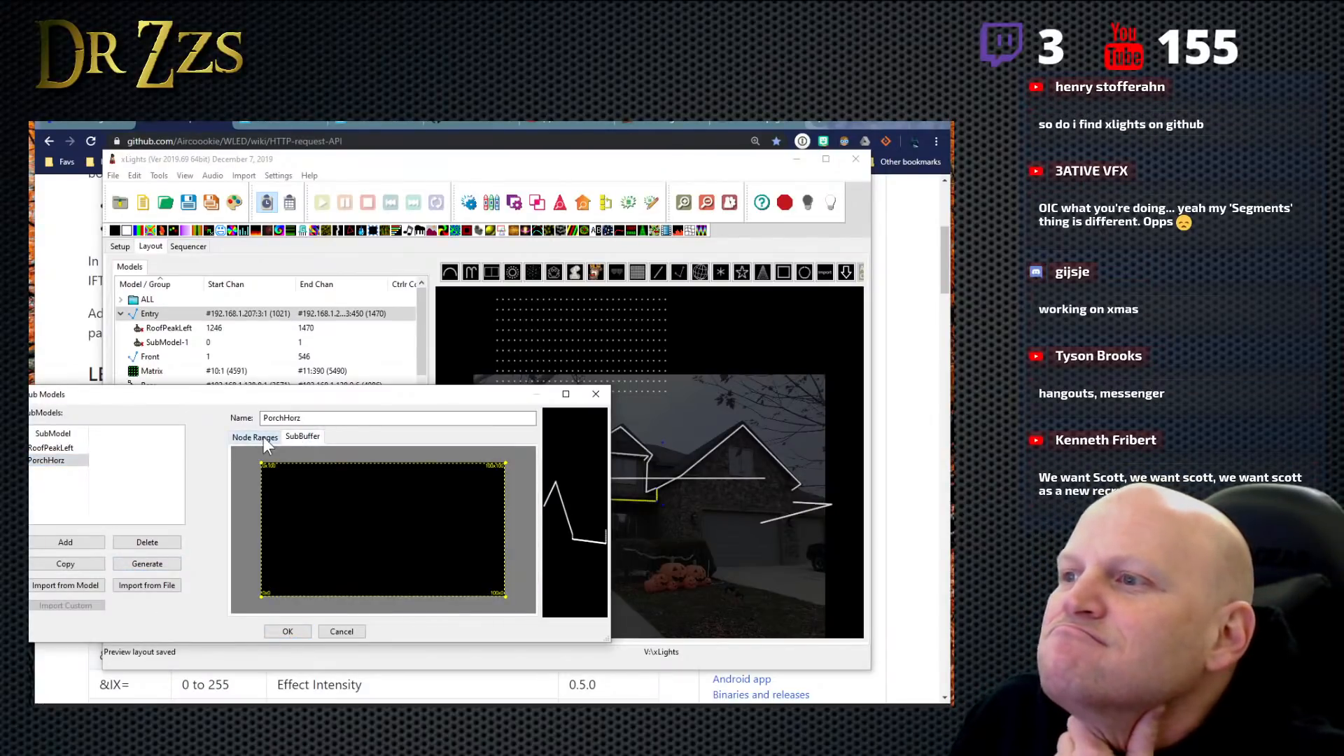
left_click(263, 437)
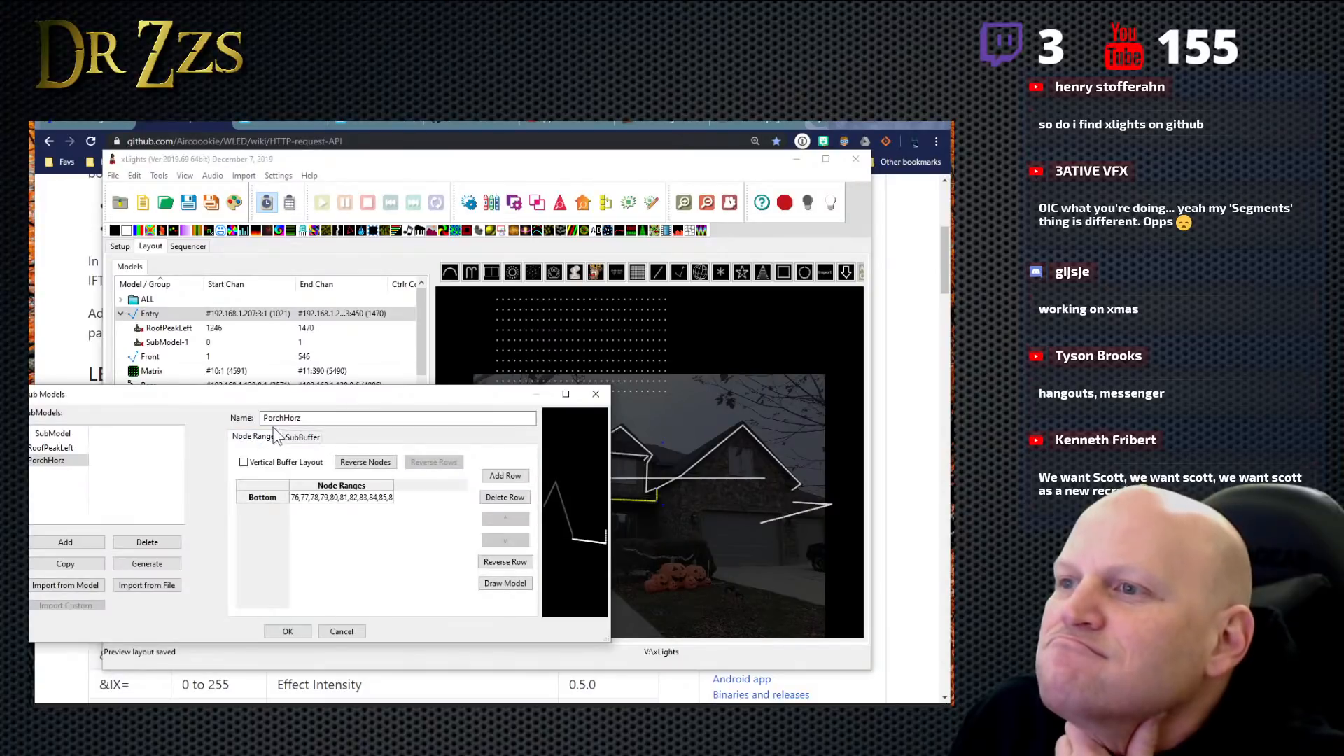
left_click(287, 631)
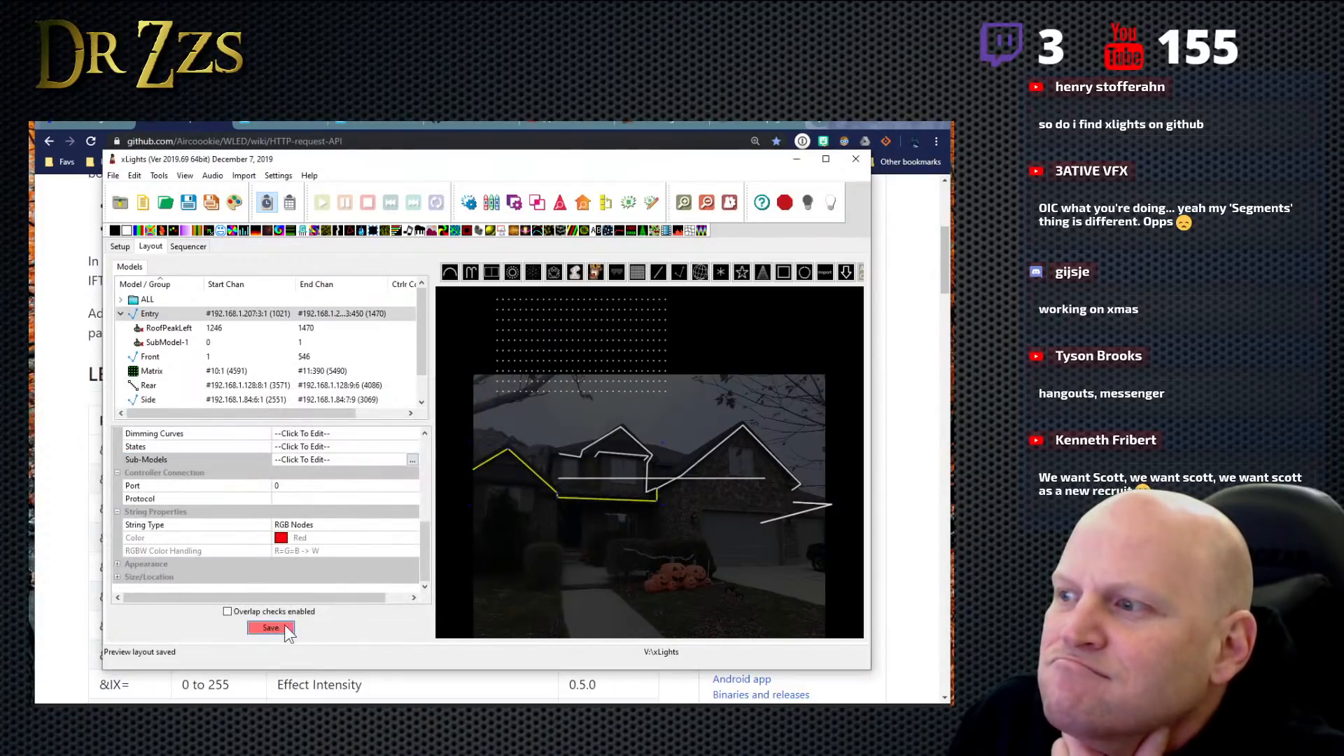
left_click(286, 629)
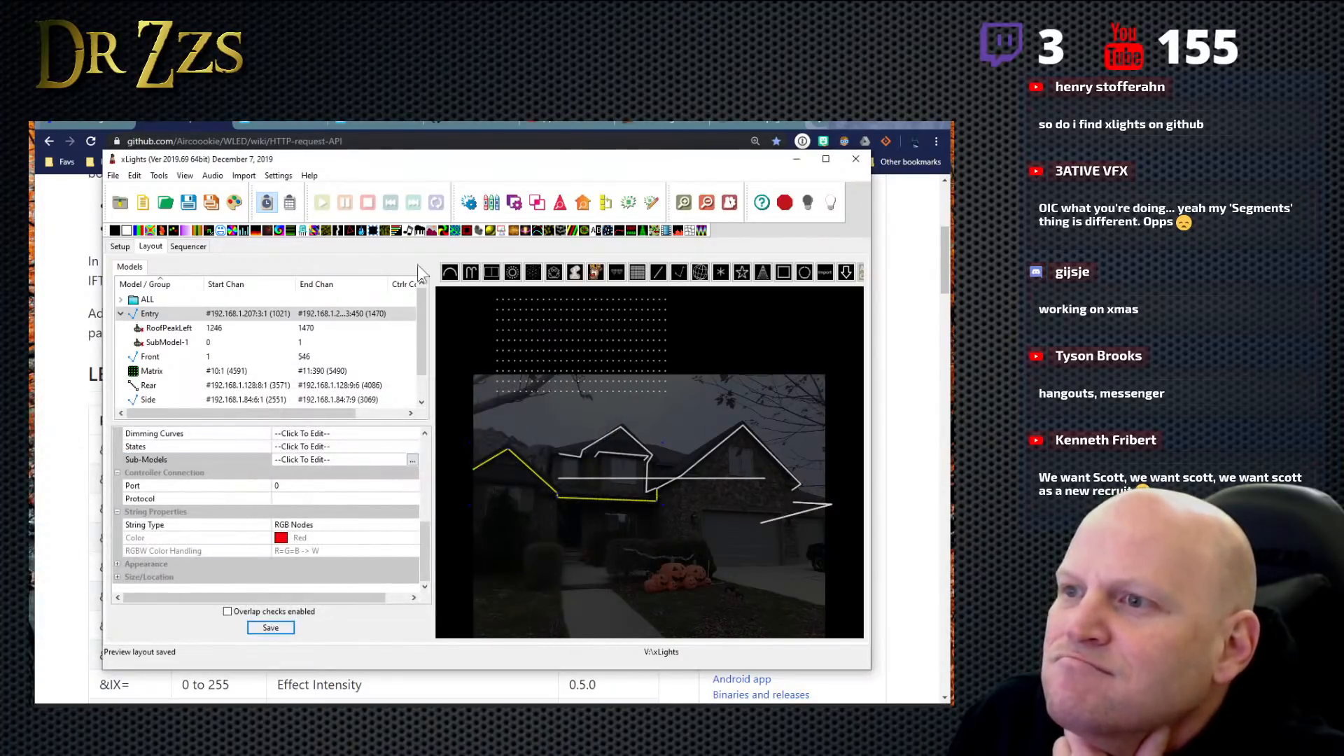
- Start the Zoom client and cancel saving the sequence under a new name
left_click(119, 176)
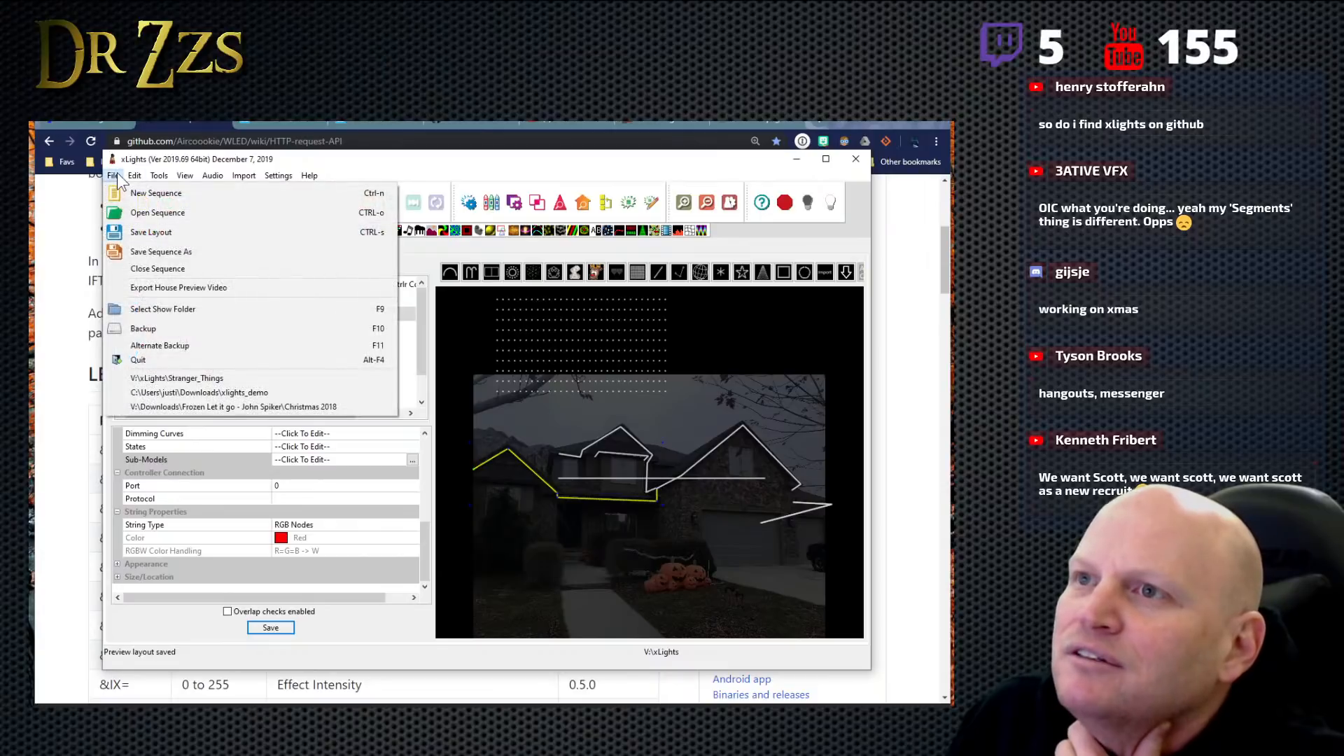
left_click(145, 252)
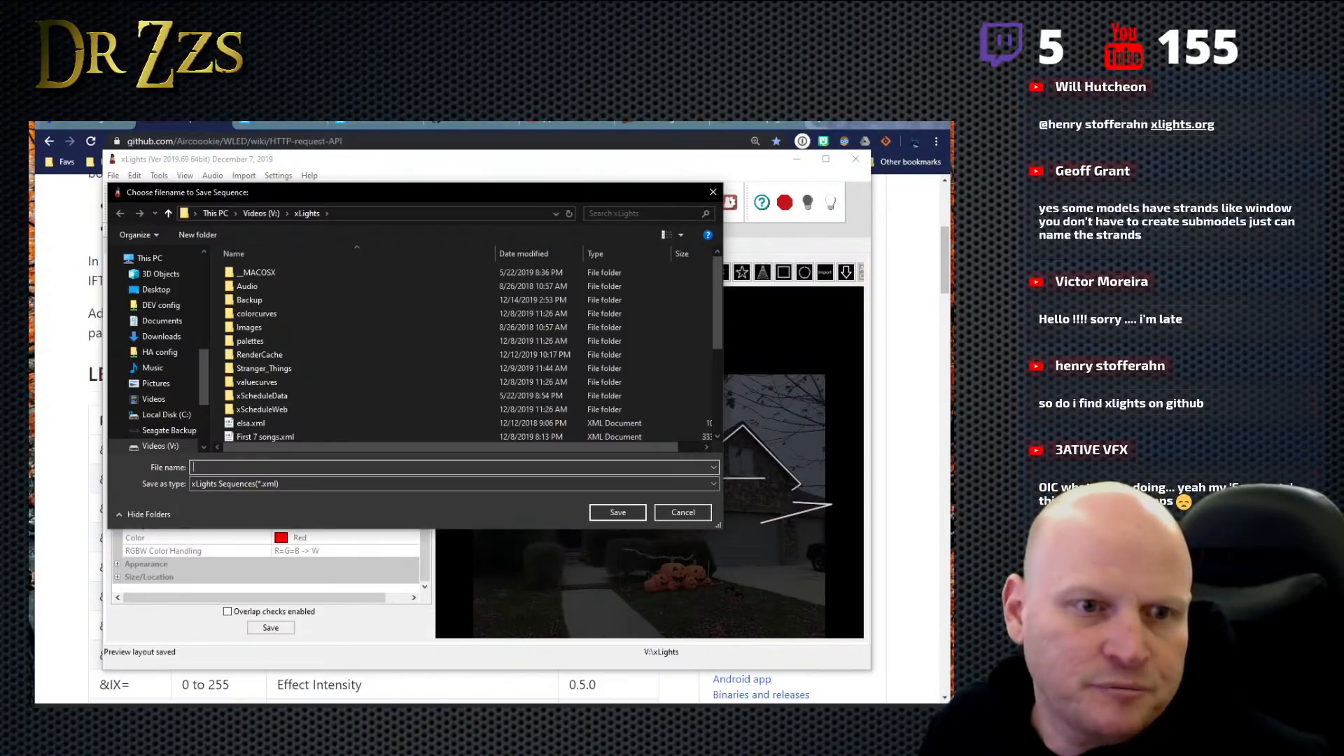
key("super")
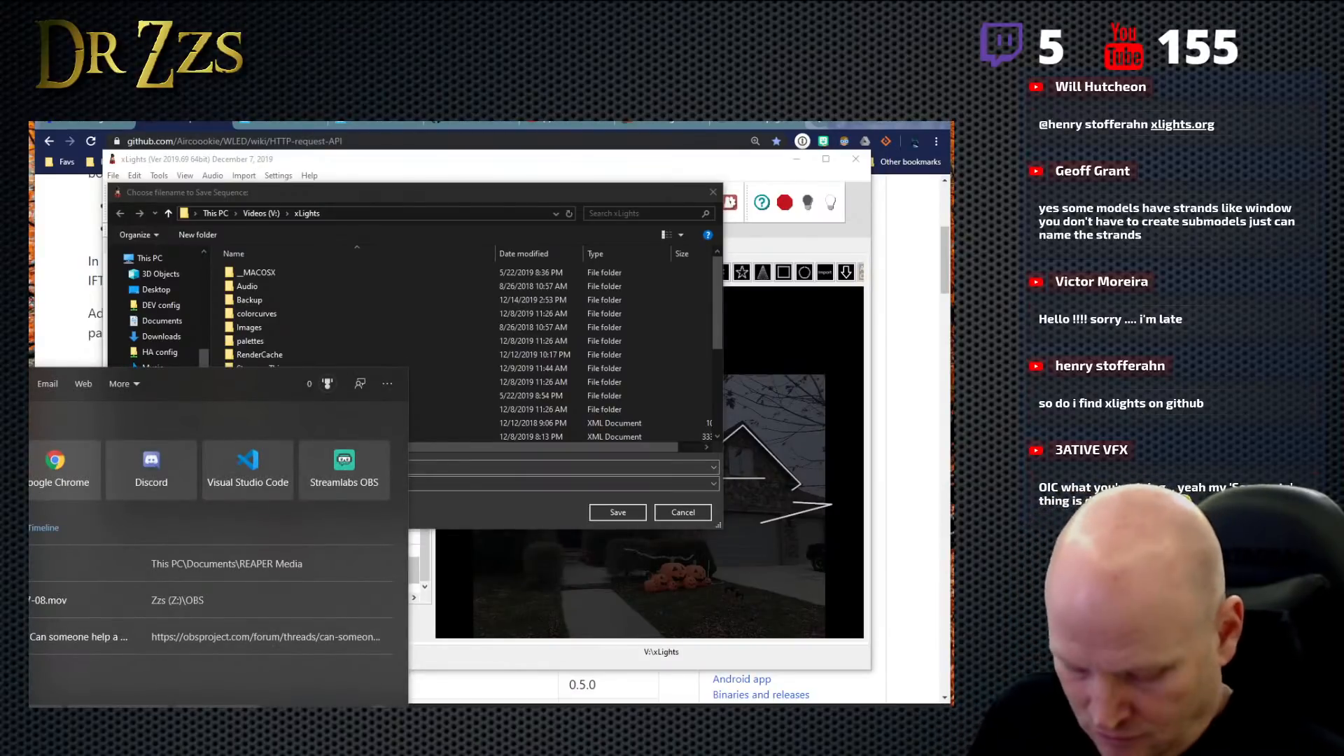
type("zoom")
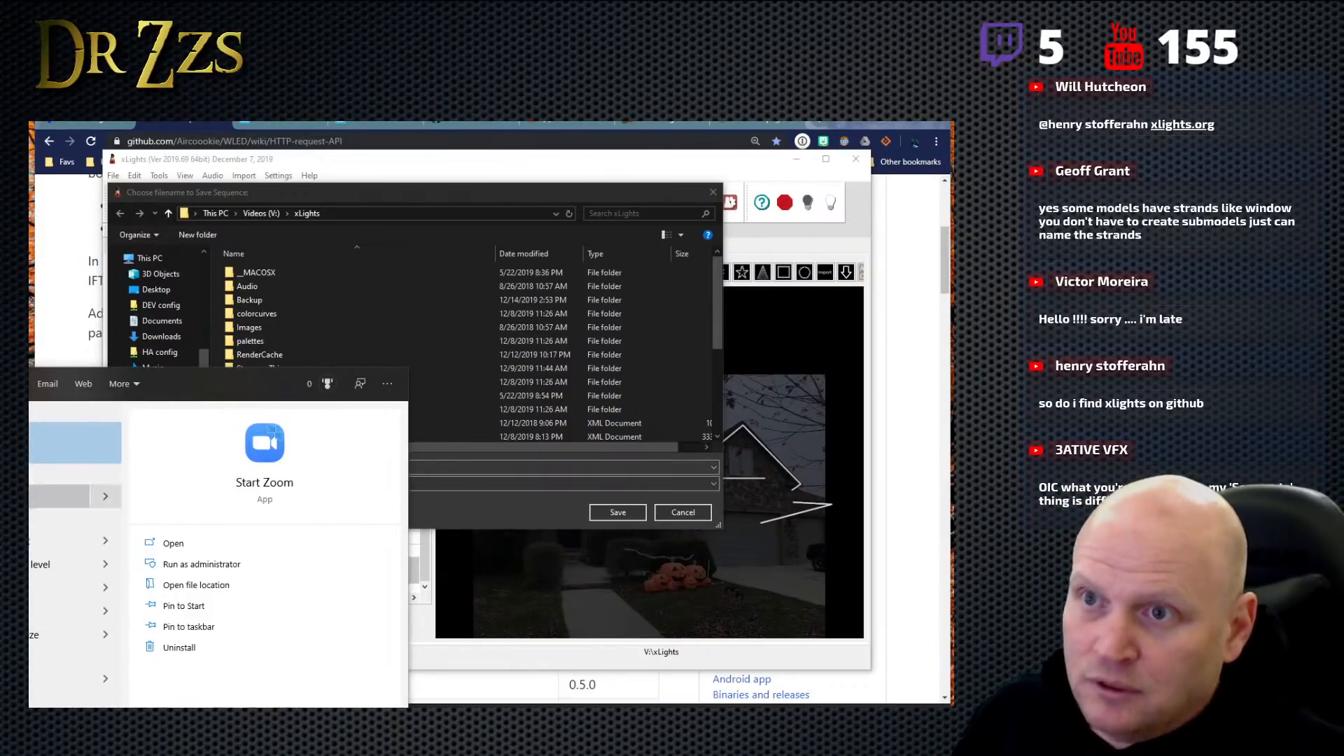
key("Return")
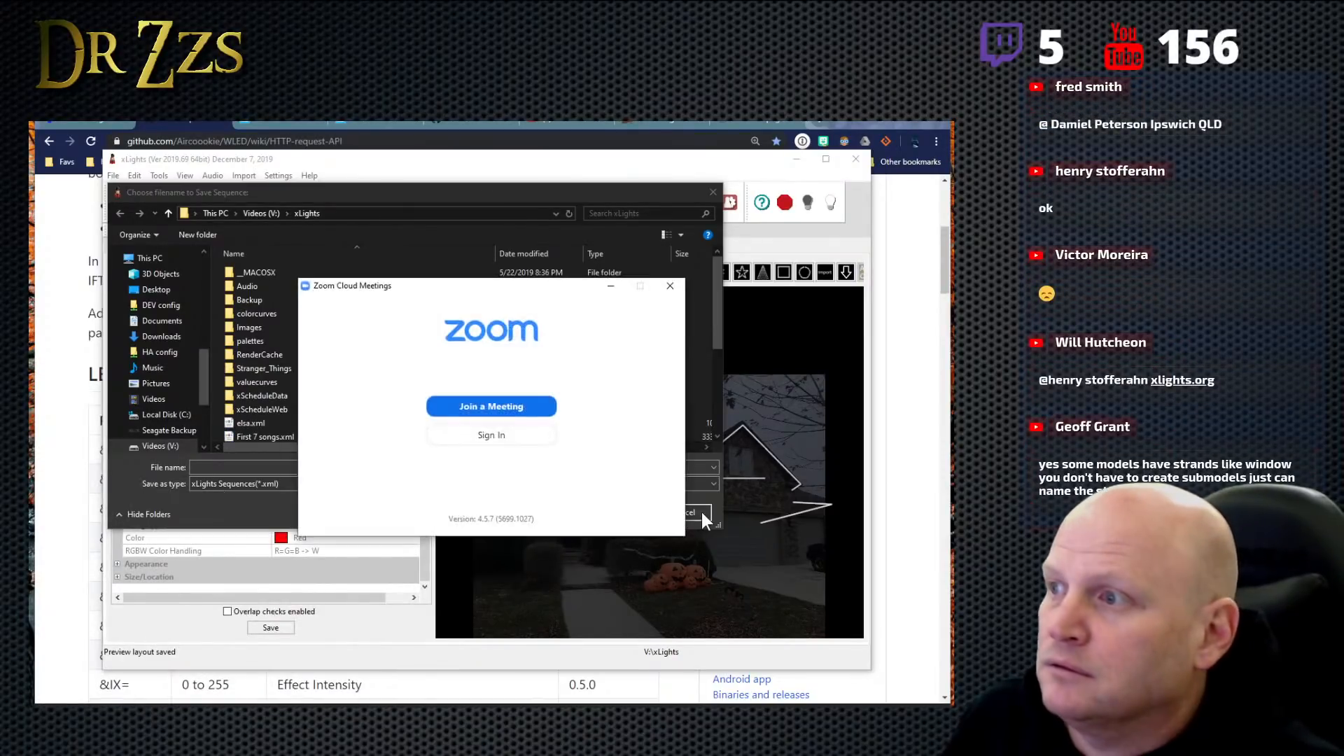
left_click(702, 513)
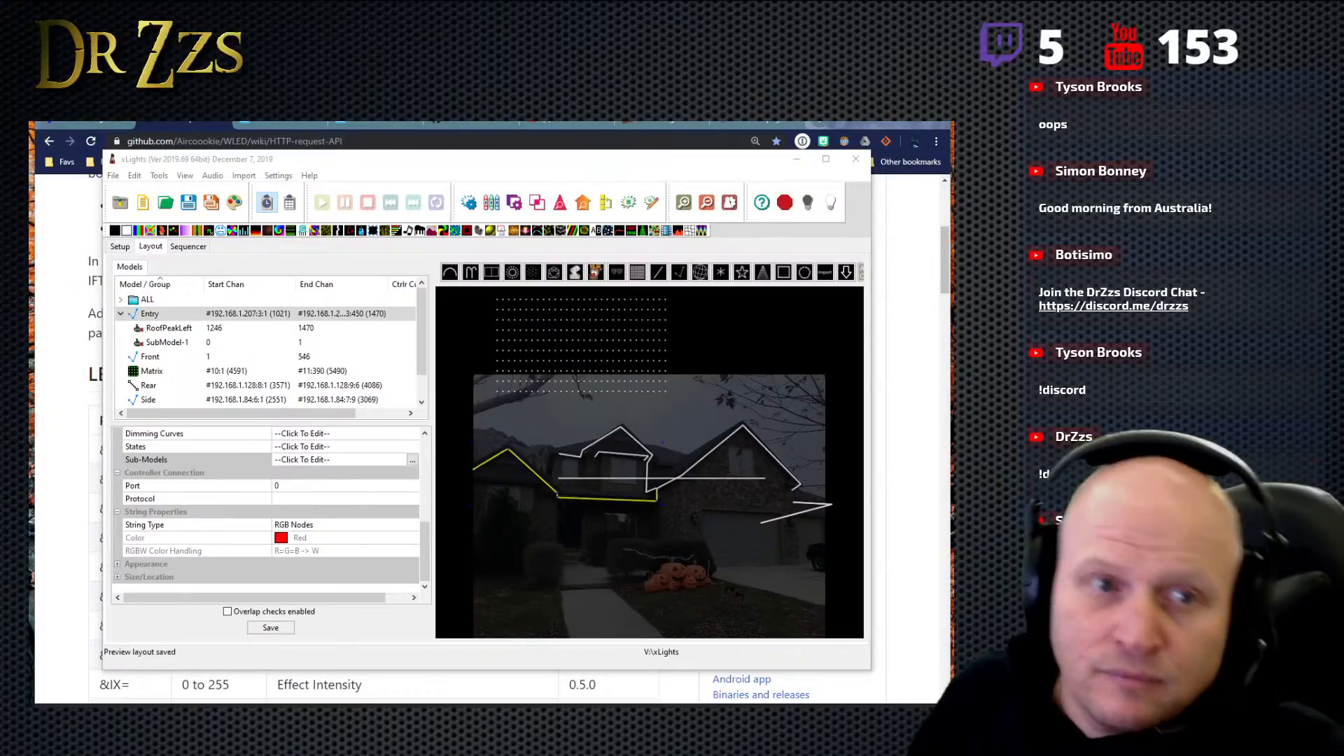
- Select the Matrix model in the house preview and shrink it to about half its width above the roof
left_click(616, 328)
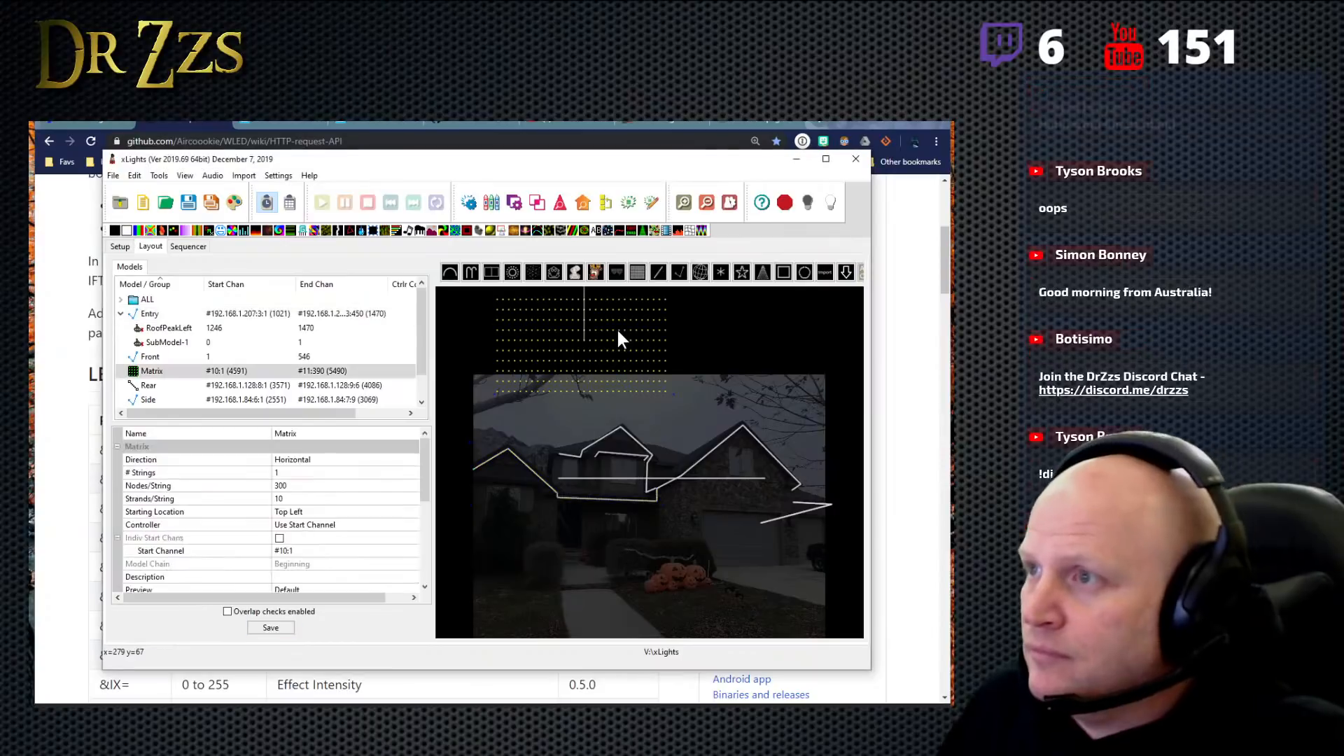
left_click(671, 389)
left_click(642, 365)
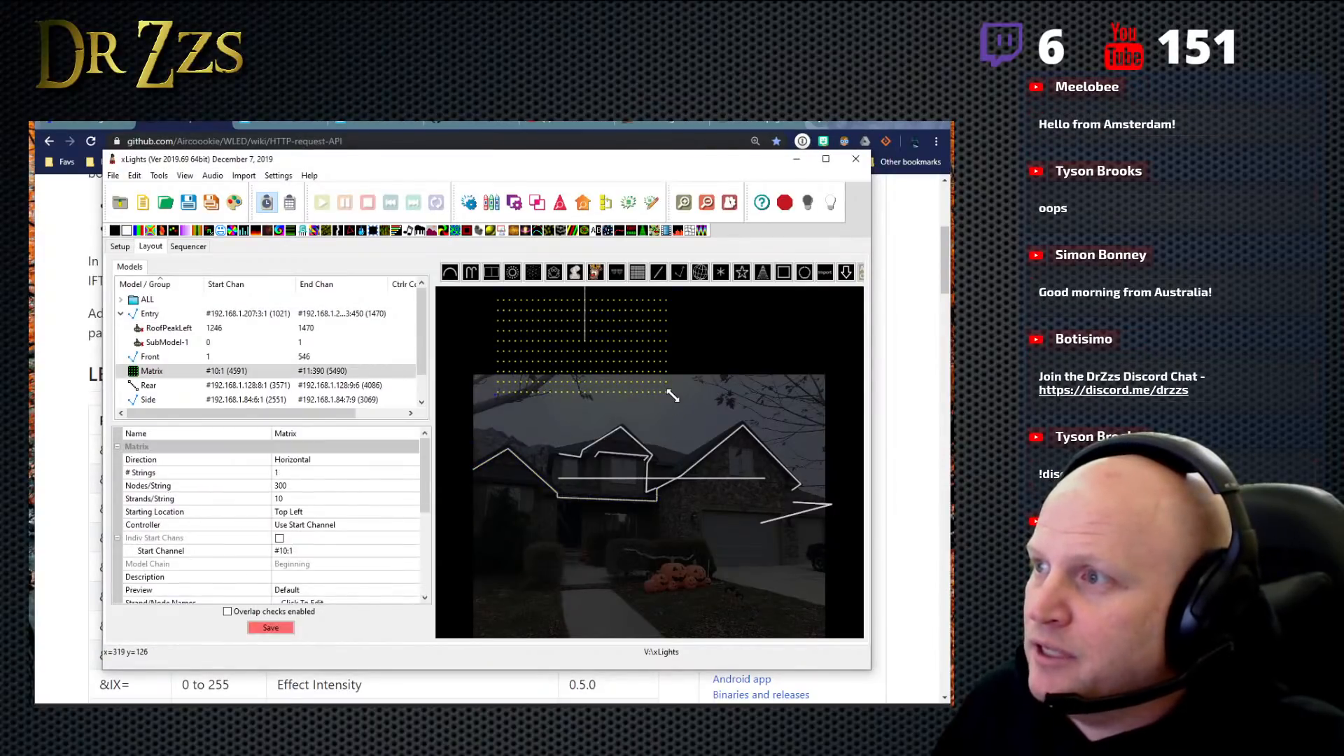
left_click_drag(673, 396, 602, 332)
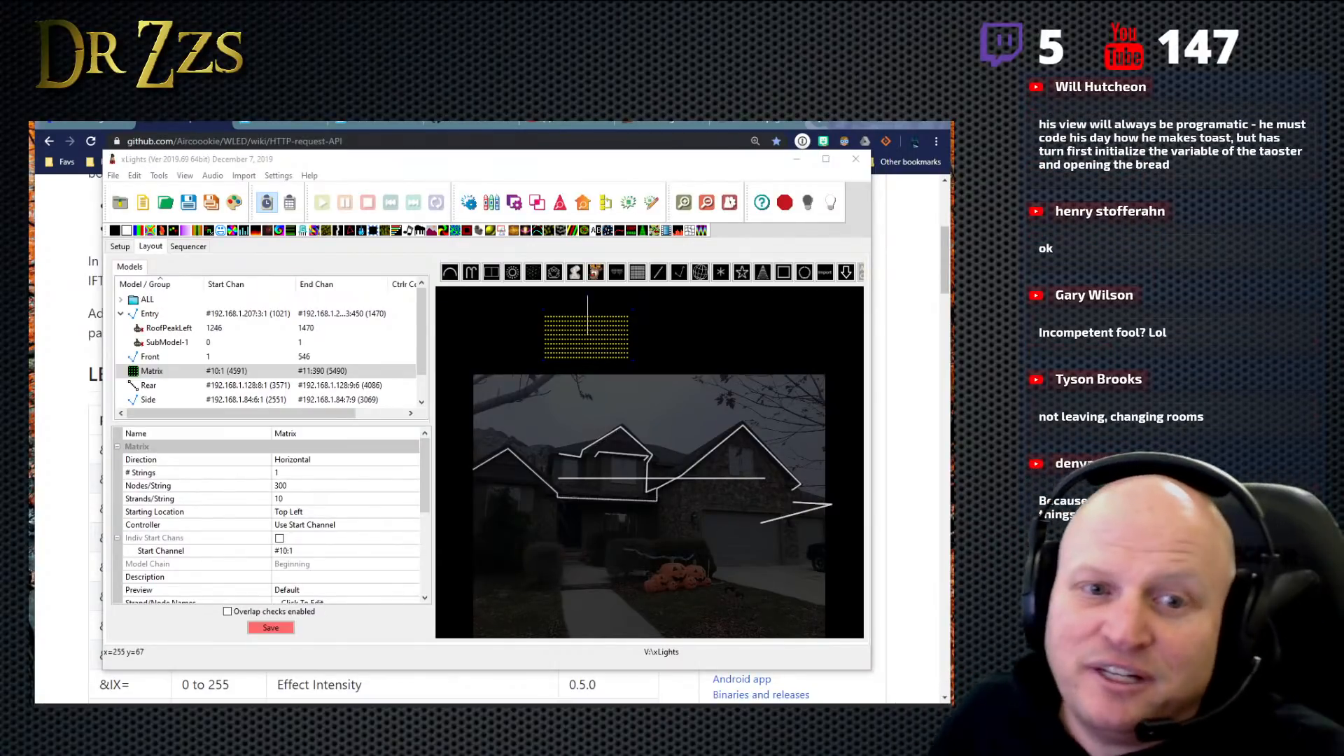
- Check the RoofPeakLeft and SubModel-1 entries for available actions, collapse Entry's submodels, and reload the layout view
left_click(428, 486)
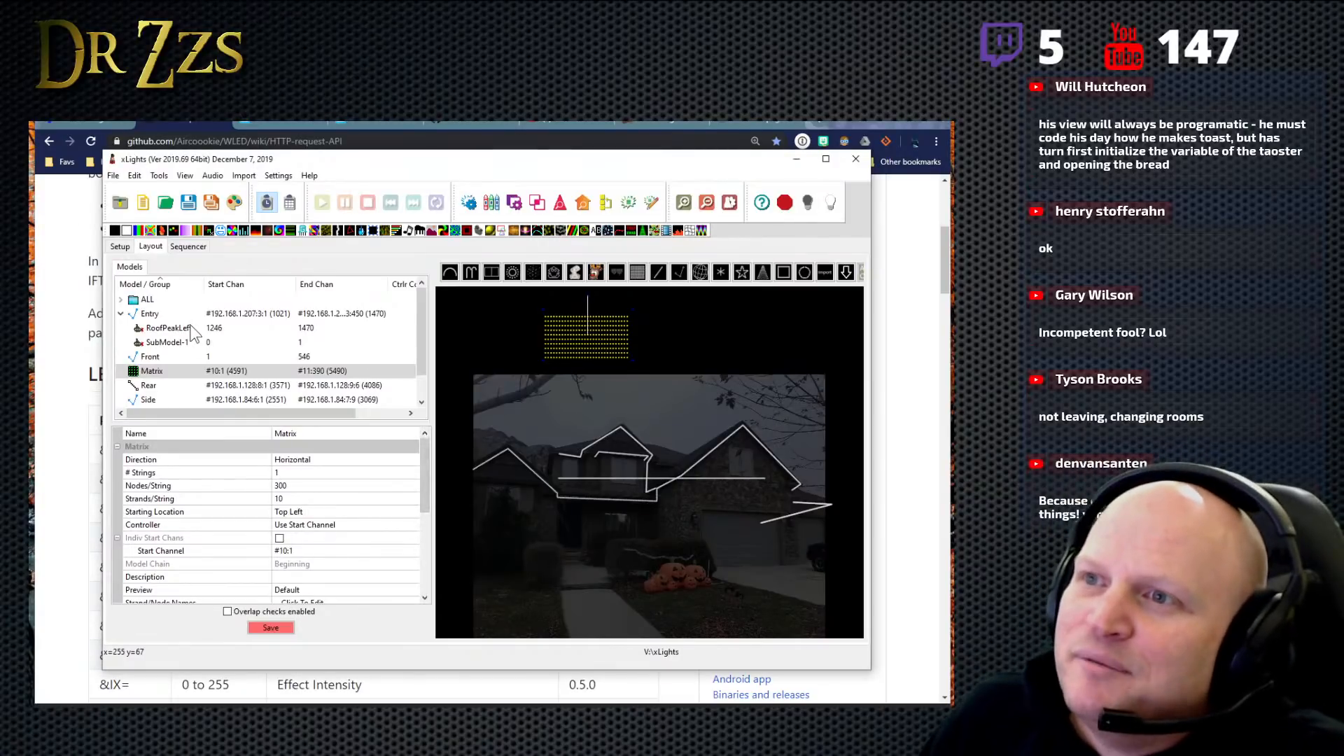
left_click(211, 330)
left_click(213, 343)
right_click(213, 341)
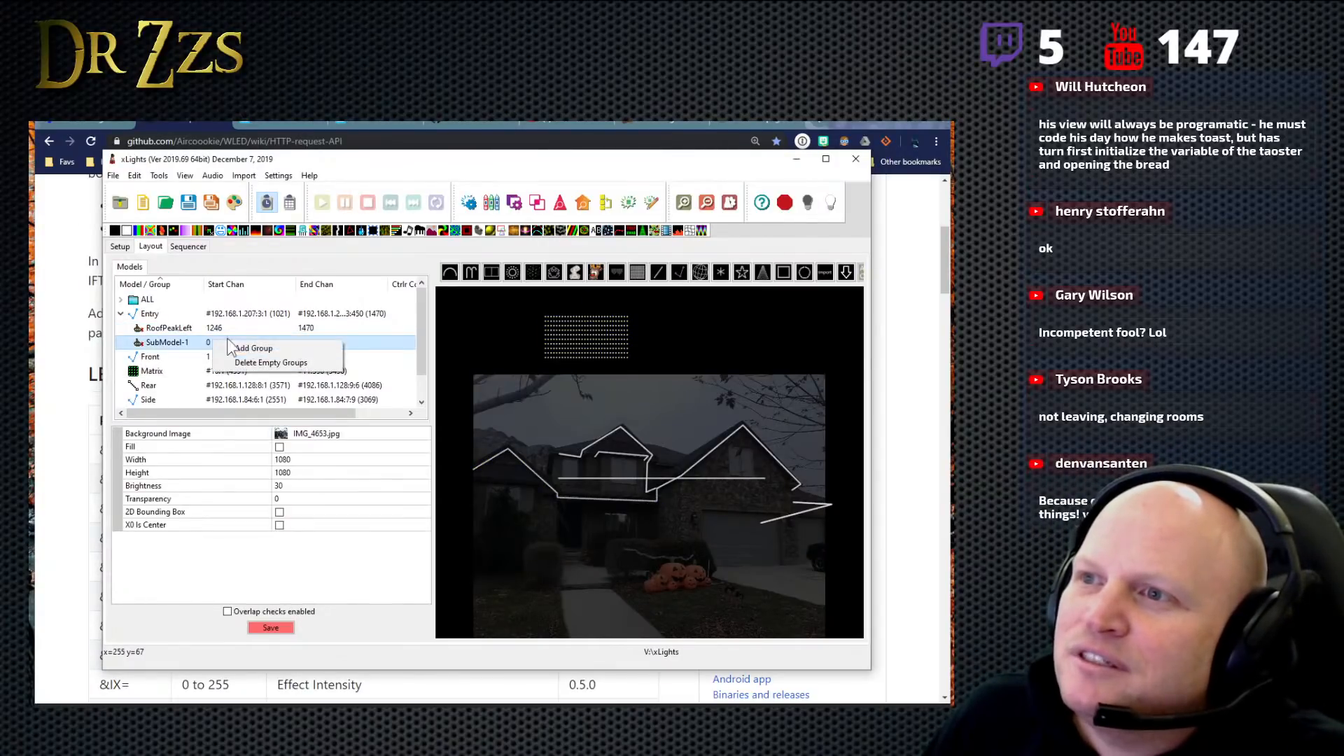
left_click(175, 339)
left_click(129, 316)
left_click(124, 315)
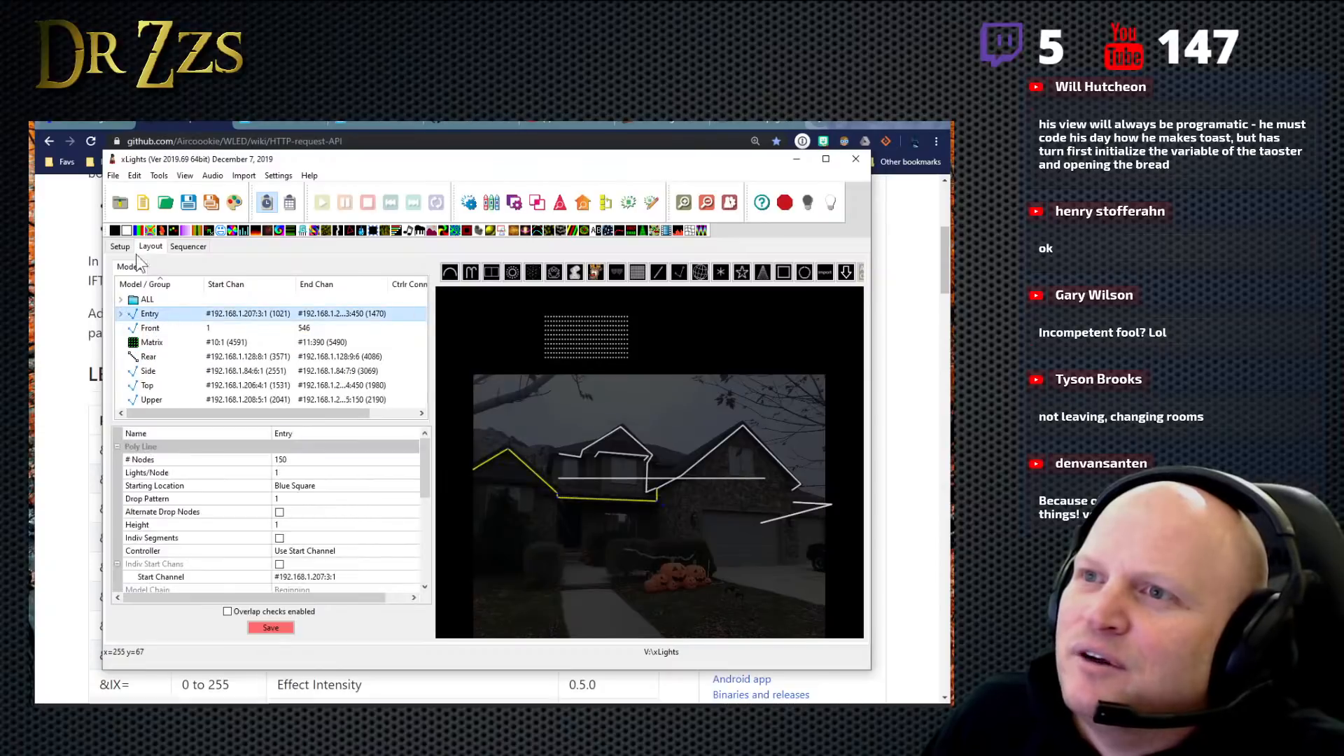
left_click(133, 247)
left_click(153, 247)
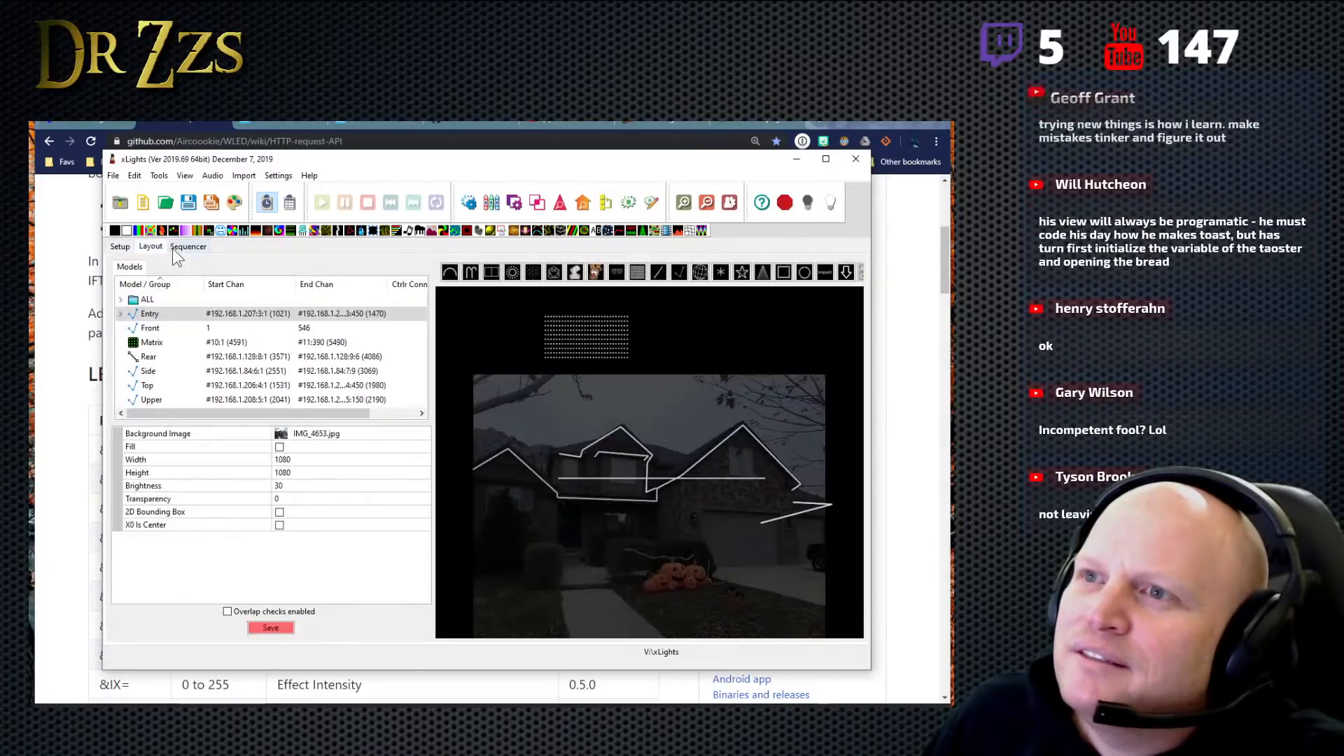
- Begin saving the sequence under a new name and browse the existing XML files in the xLights folder
left_click(114, 177)
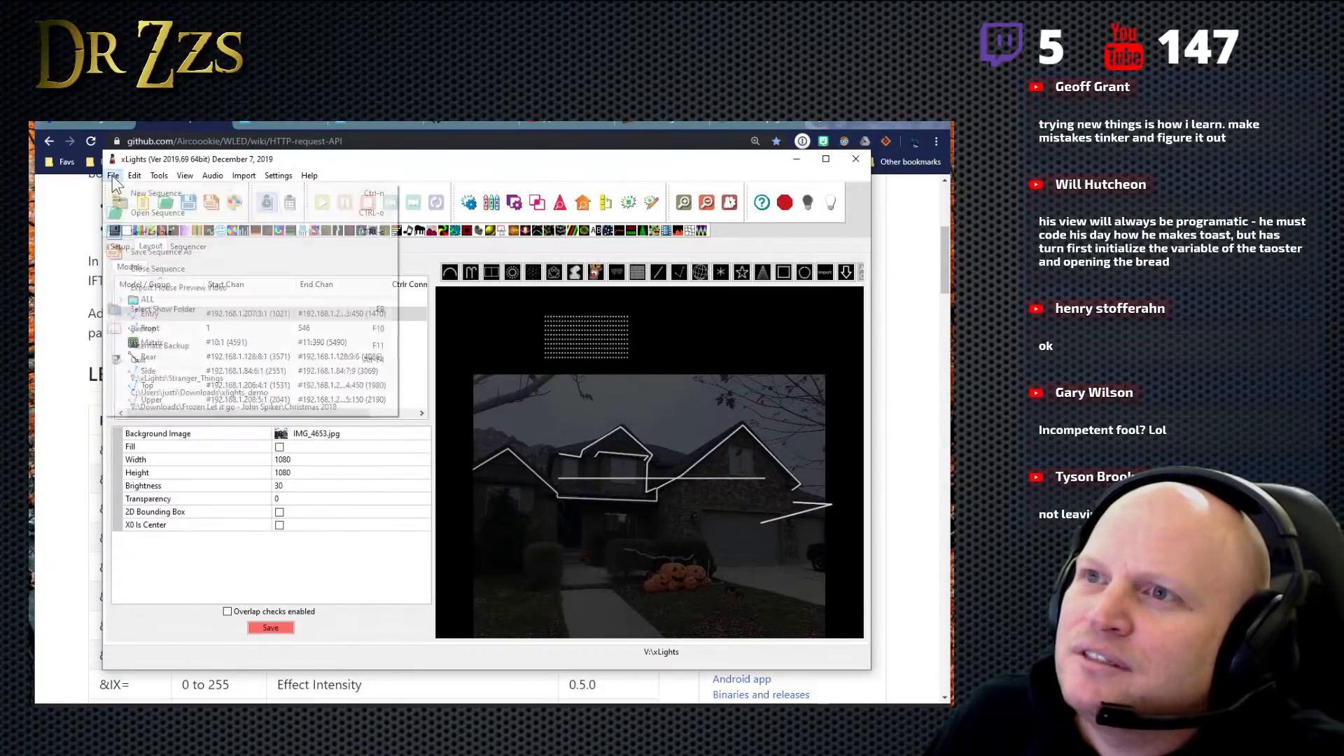
left_click(152, 251)
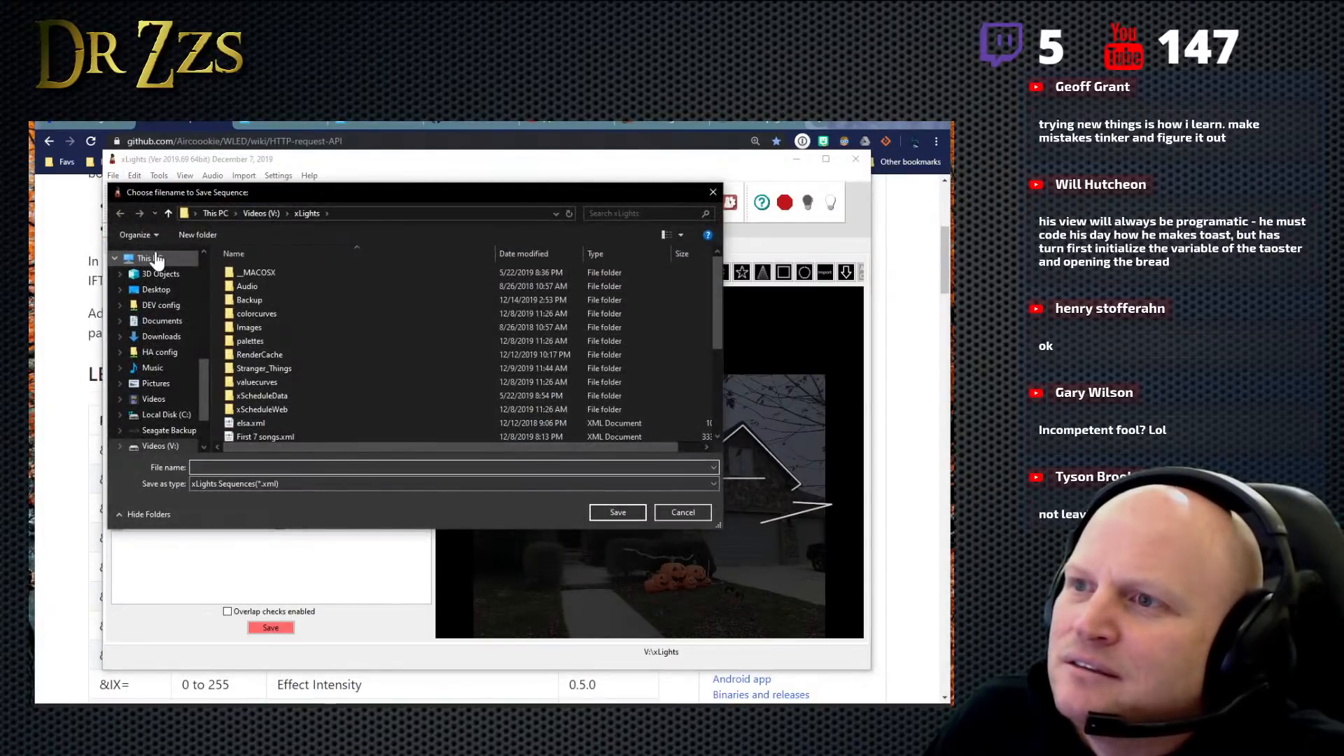
scroll(385, 385, "down", 4)
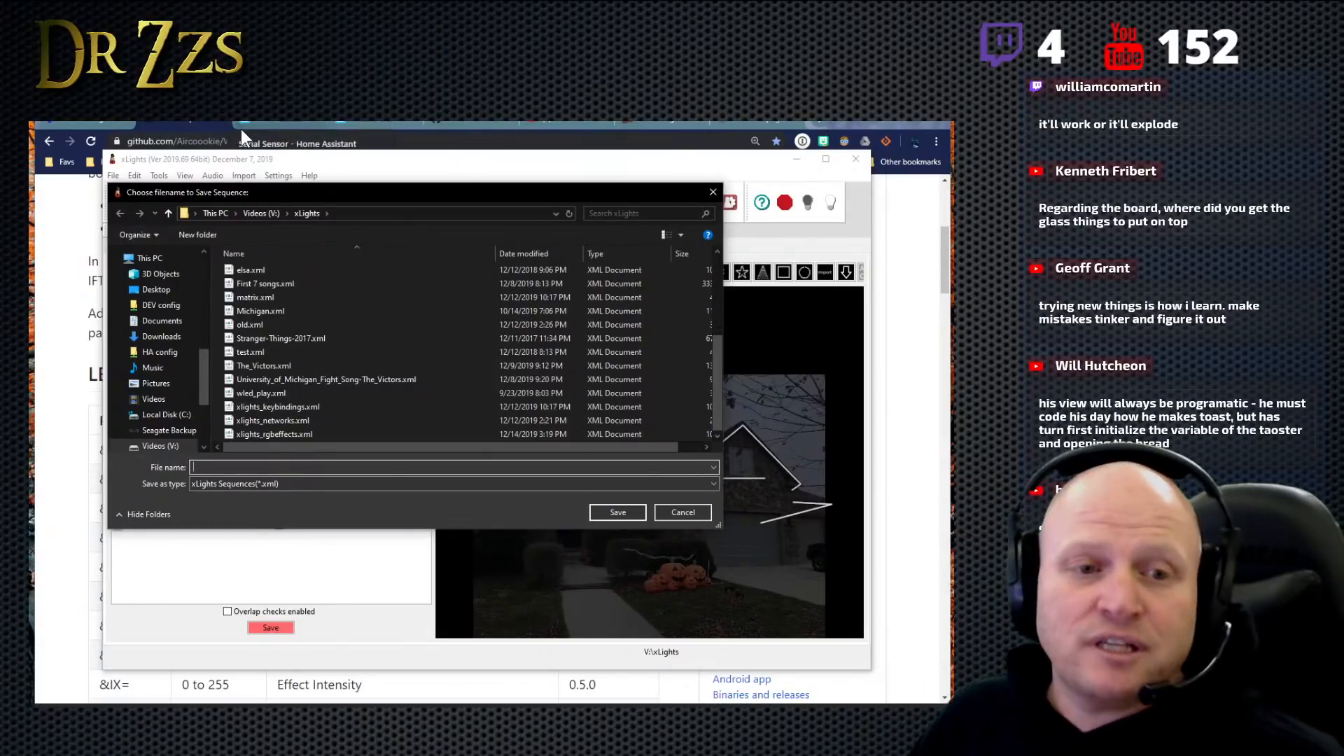
- Switch to the browser, open Amazon in a new tab, and search for "glass beads"
left_click(847, 122)
left_click(808, 122)
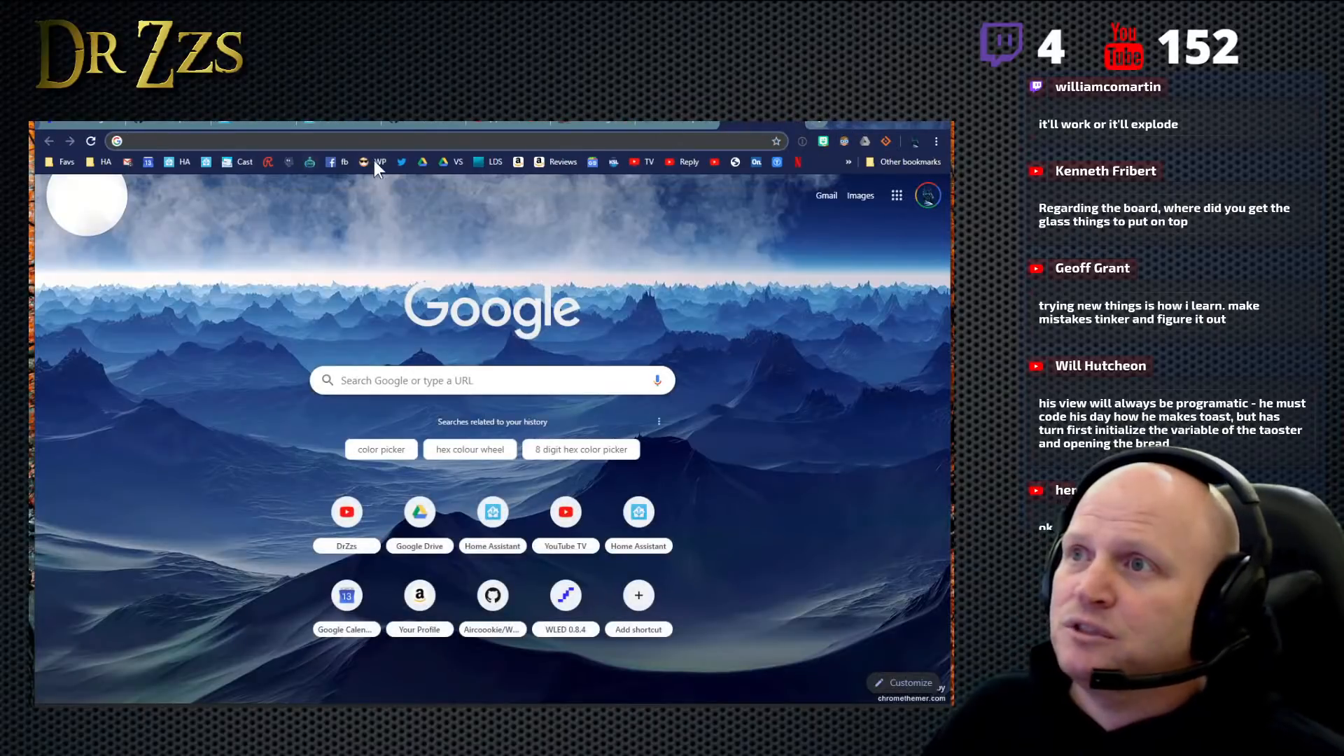
left_click(518, 161)
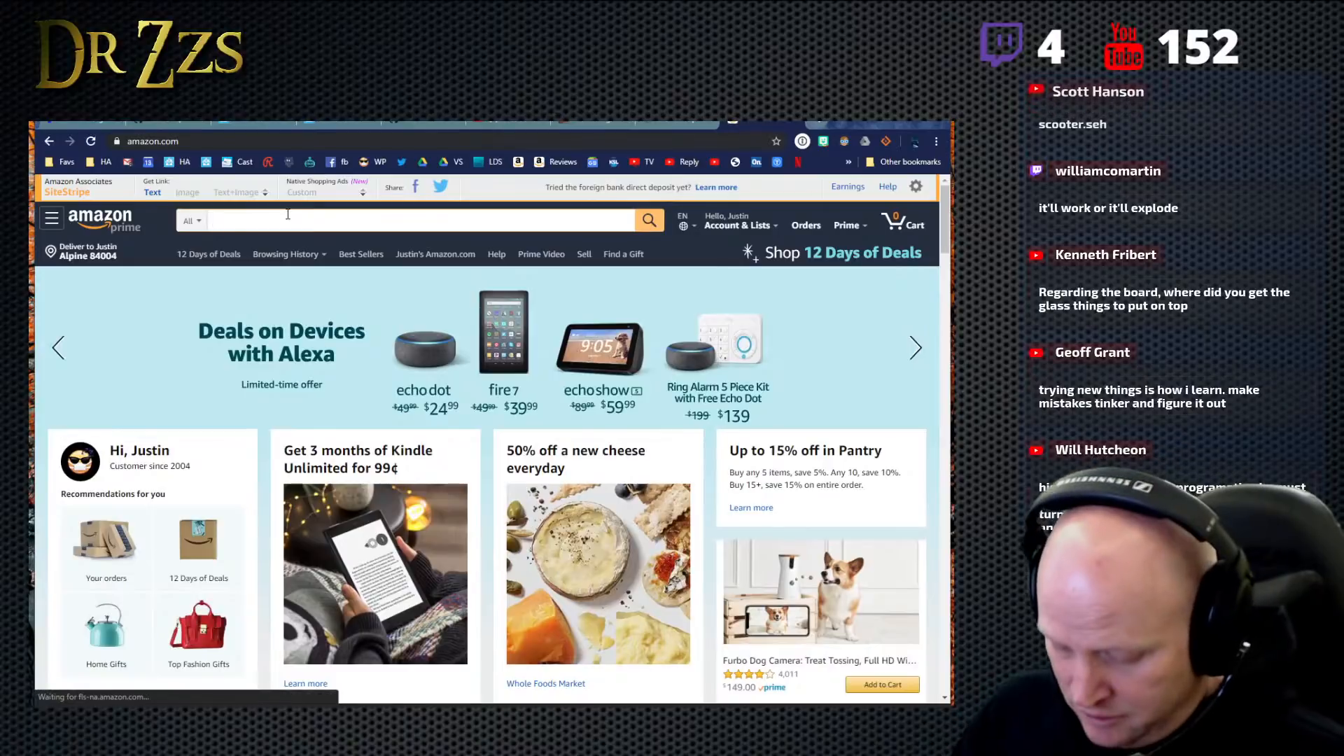
type("glass bea")
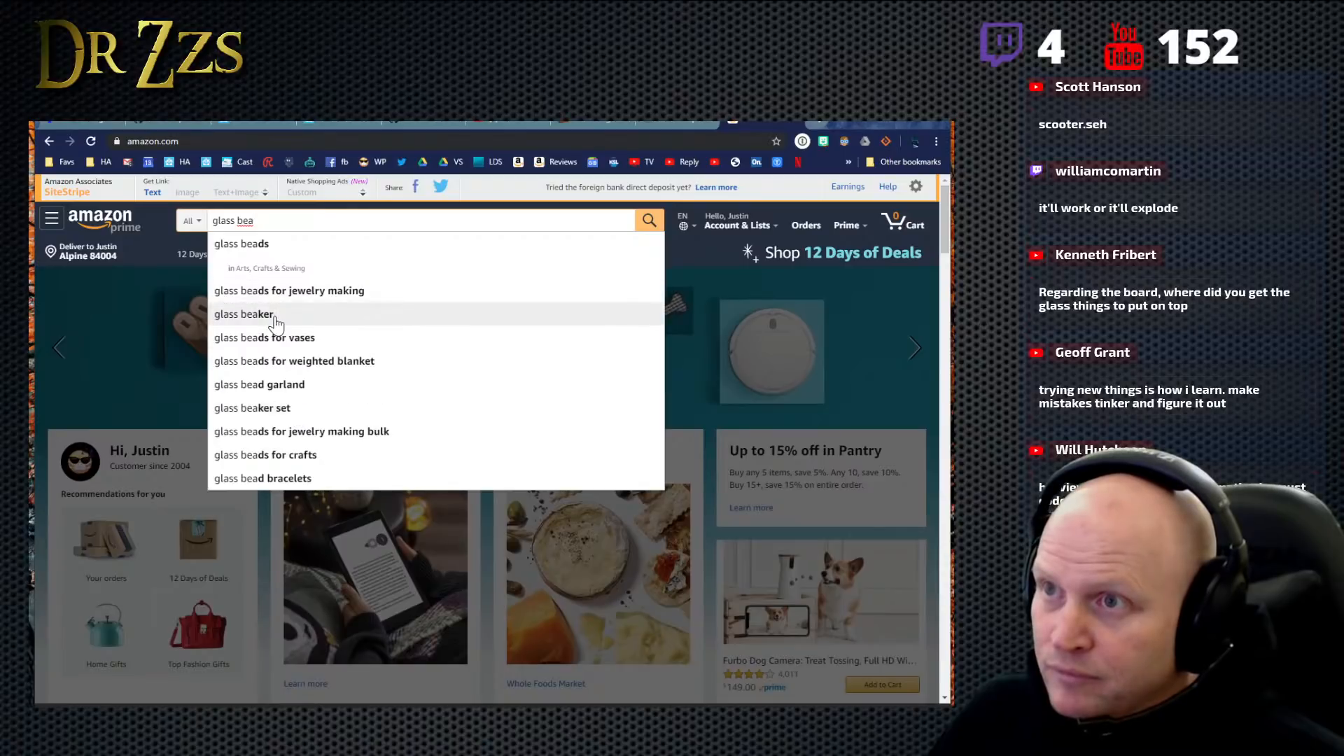
left_click(277, 290)
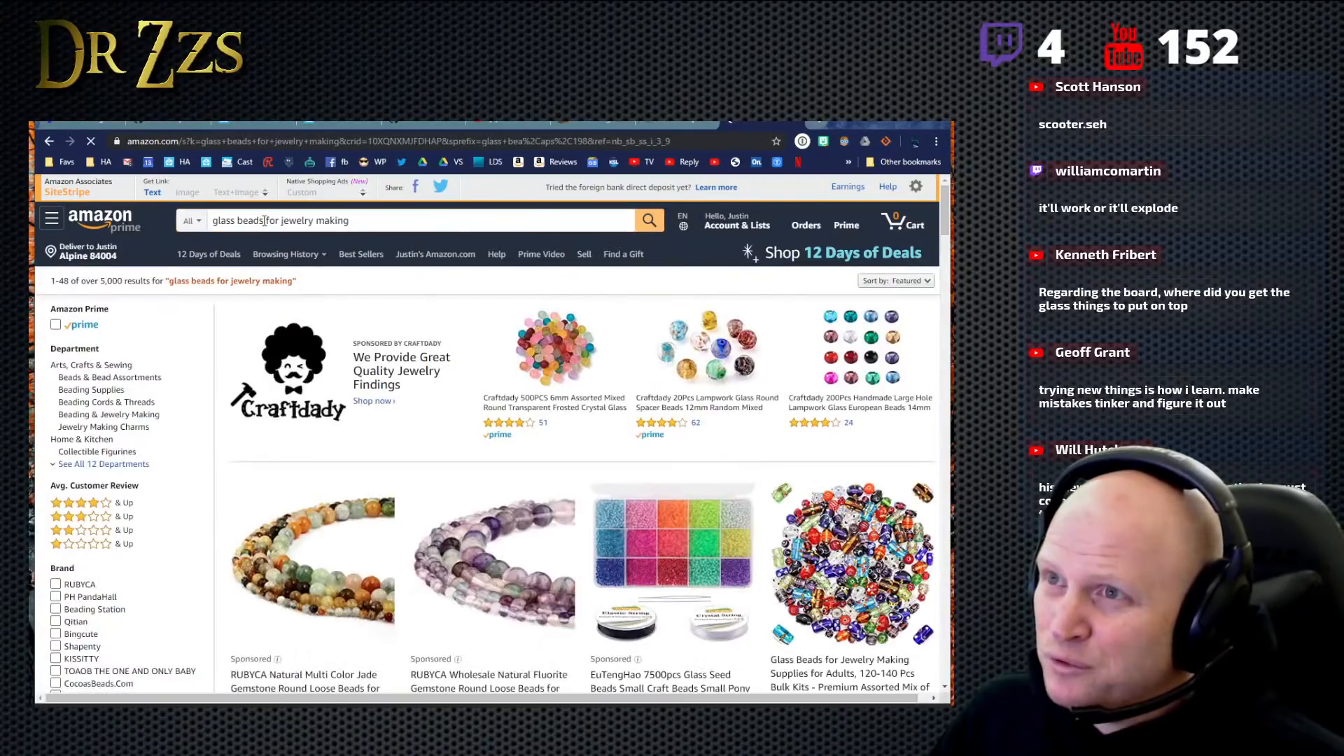
left_click_drag(266, 221, 417, 242)
key("BackSpace")
key("Return")
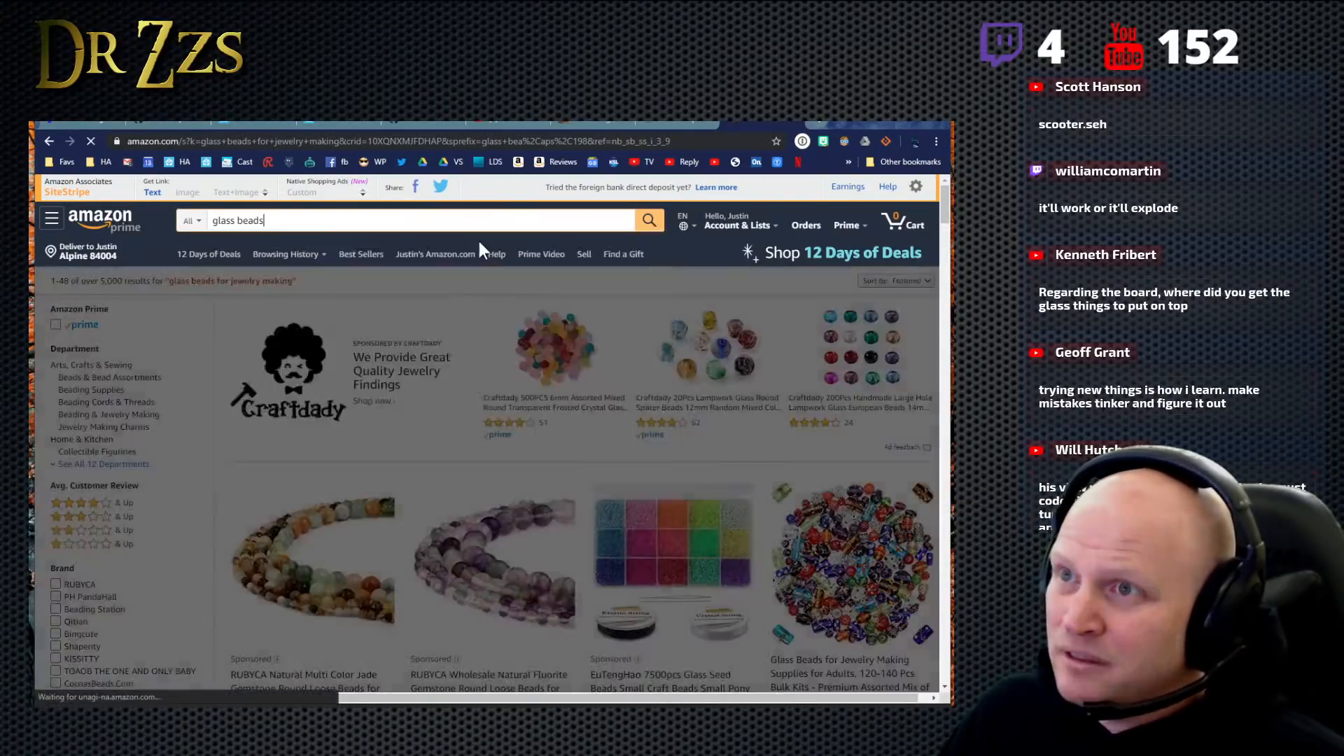
- Find the CYS EXCEL clear vase fillers in the results, open the product, and choose the 5LBS size
scroll(493, 341, "down", 5)
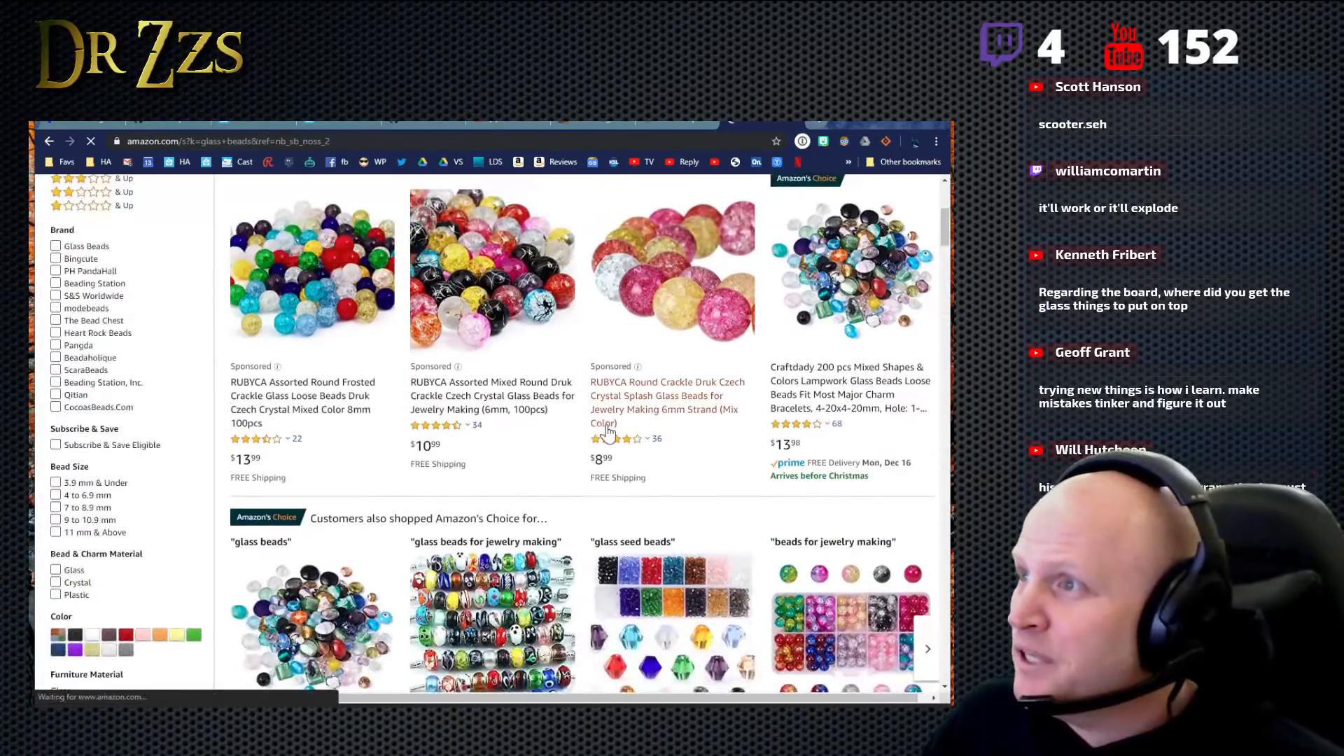
scroll(654, 435, "down", 3)
scroll(657, 445, "down", 15)
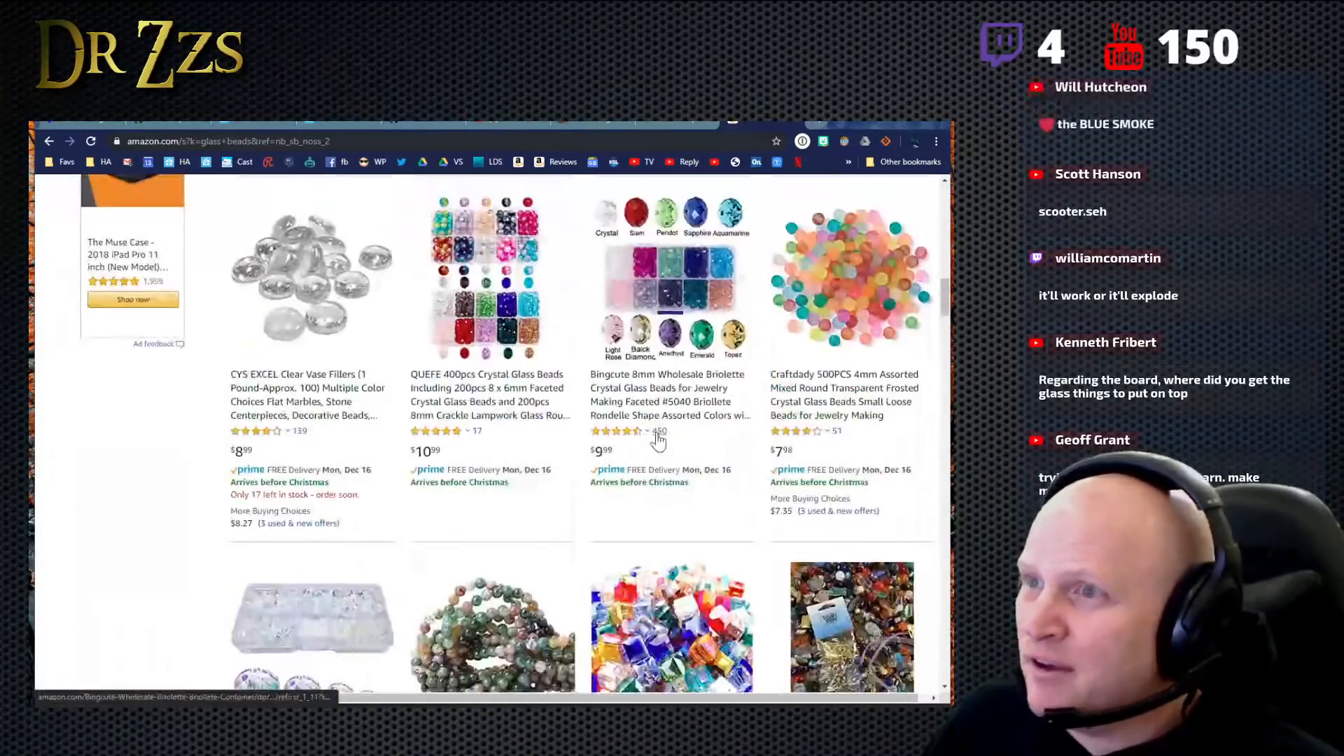
left_click(314, 530)
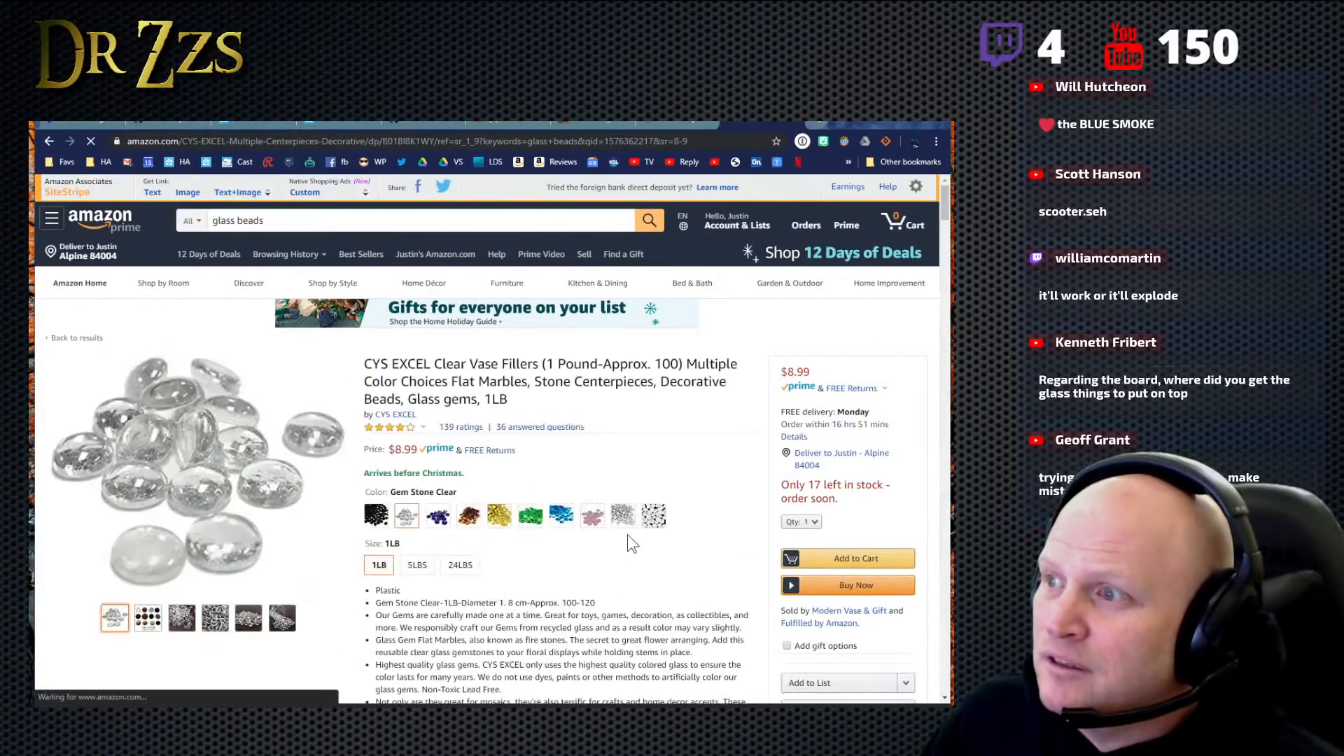
left_click(417, 565)
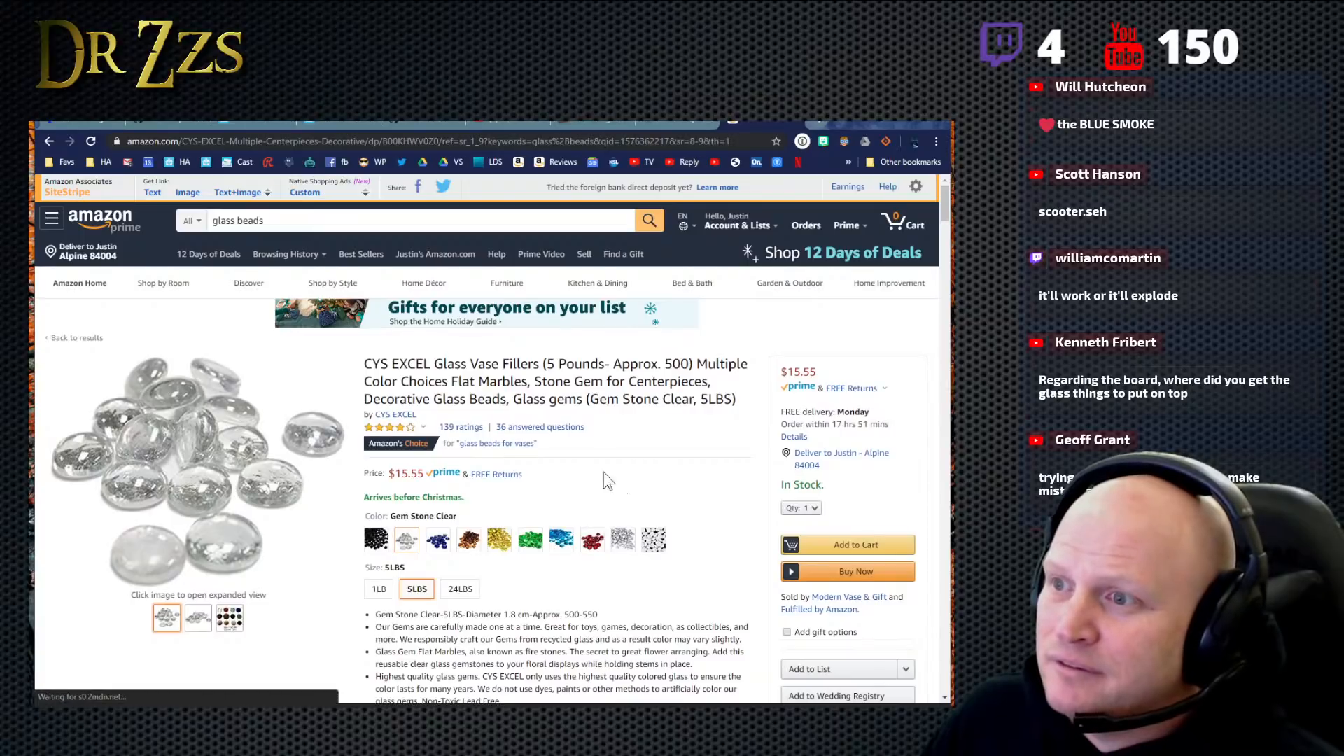
- Generate a short text link to the 5LBS clear gem stone product and copy it
left_click(153, 193)
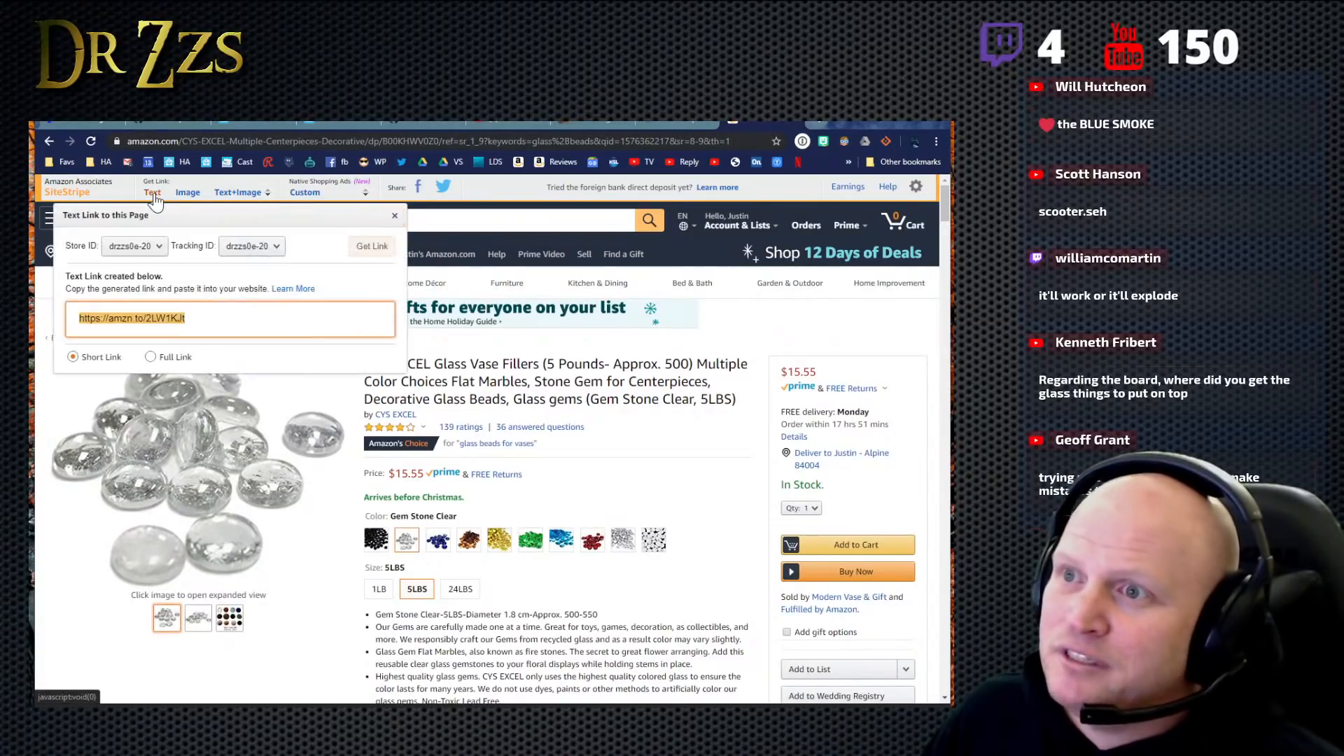
right_click(171, 325)
left_click(215, 329)
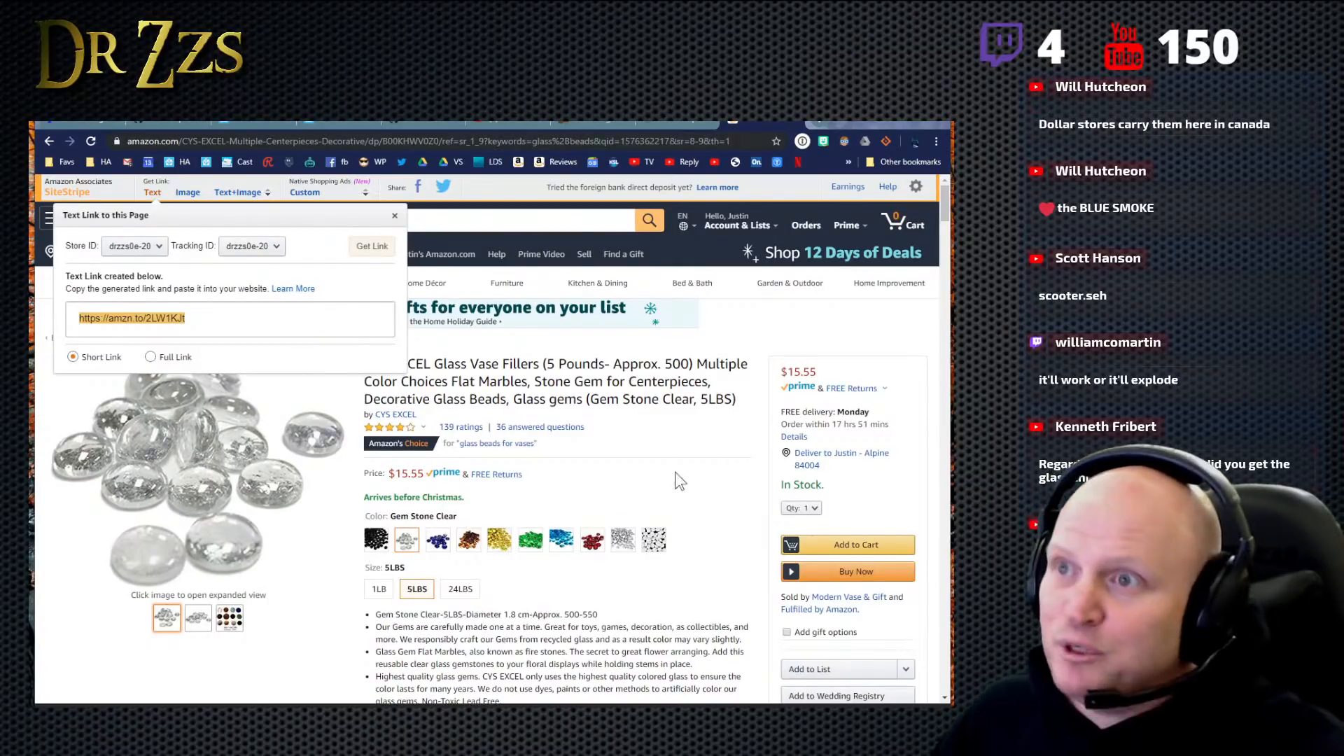
left_click(395, 216)
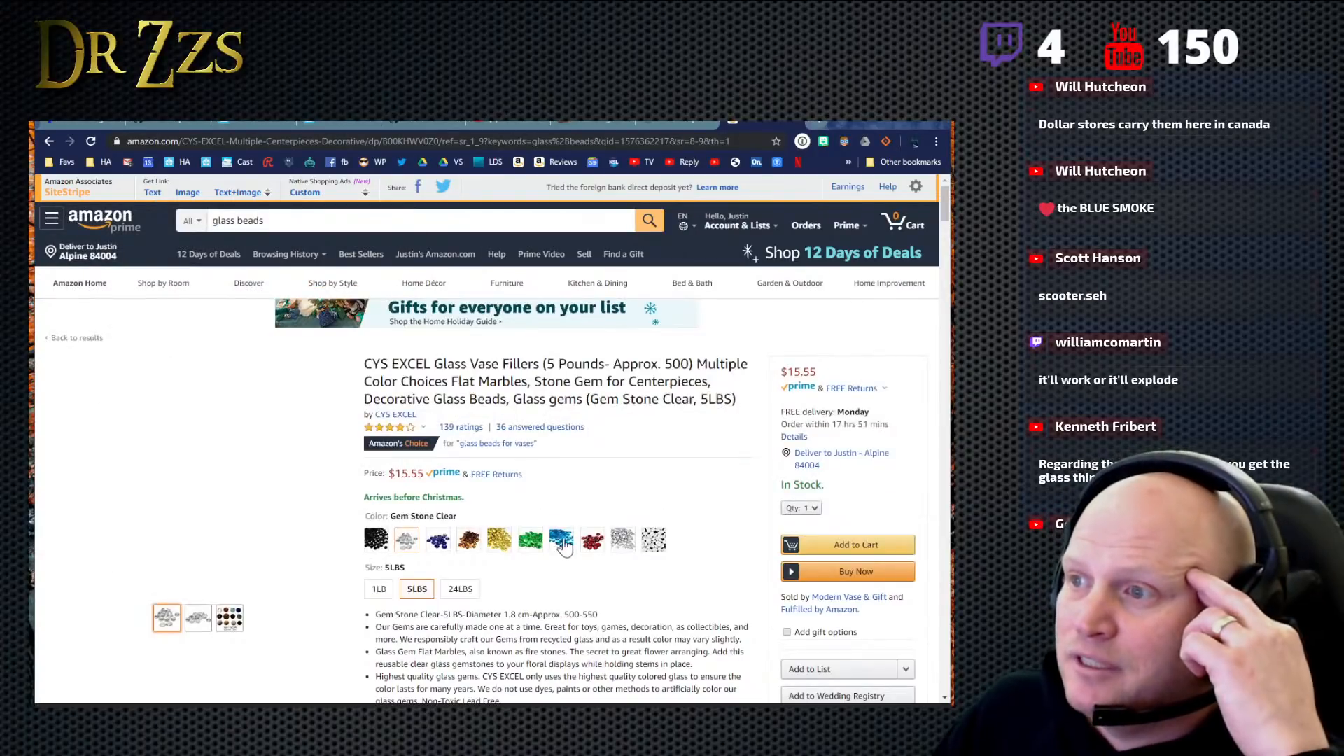
- View the product's Gem Stone Light Blue and Gem Stone Silver variants, and return to the glass beads results
left_click(554, 542)
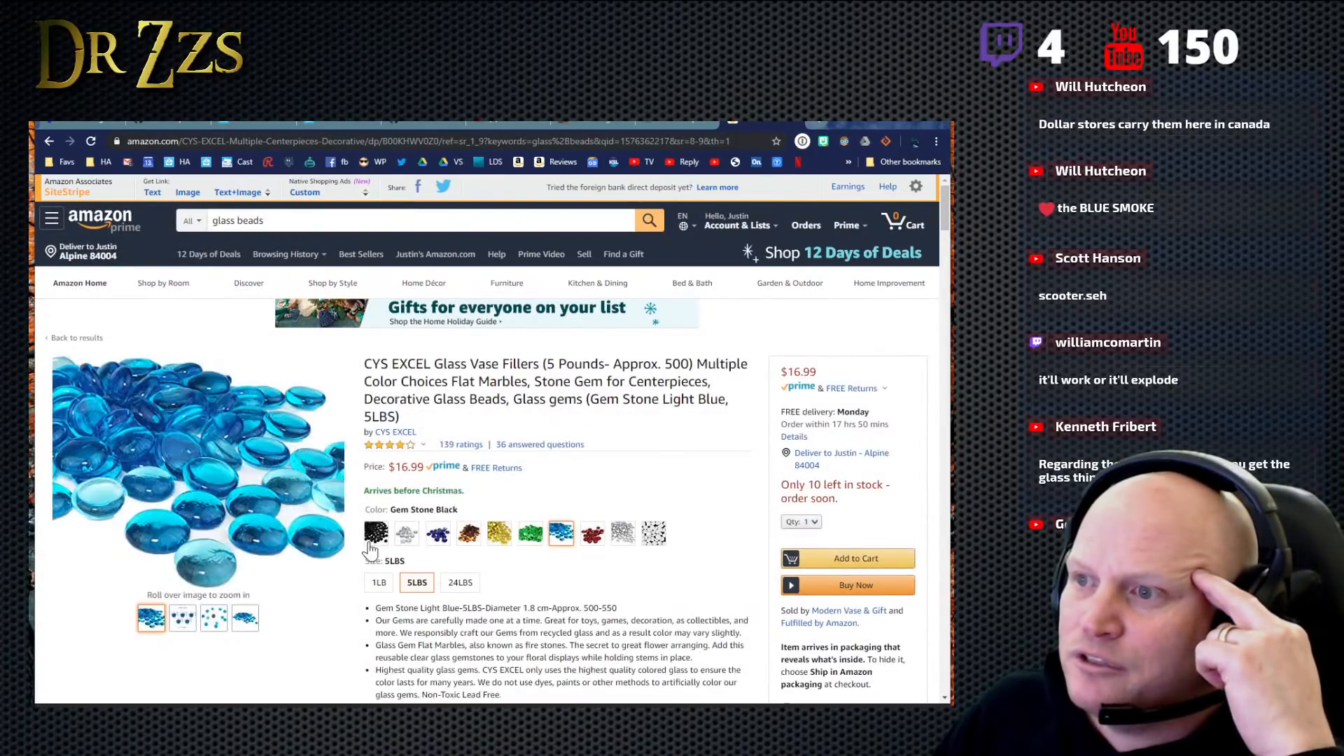
left_click(625, 535)
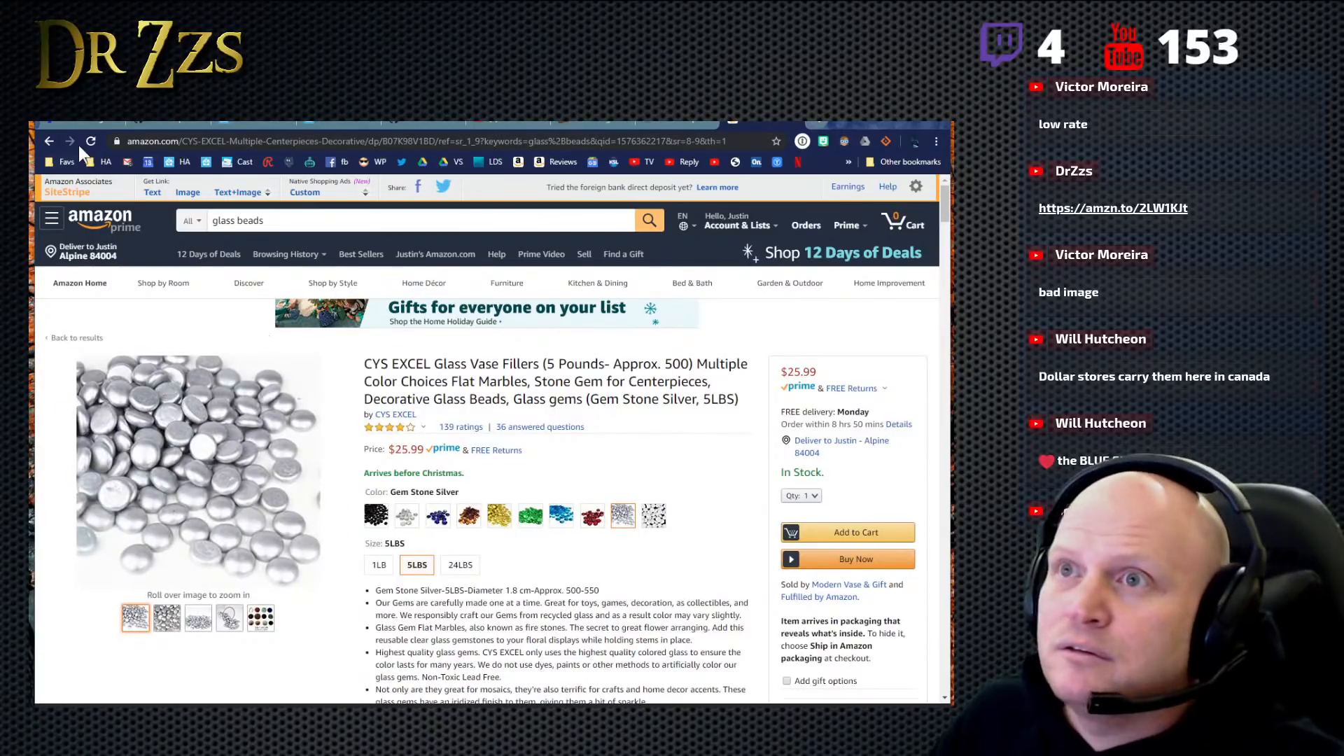
left_click(49, 141)
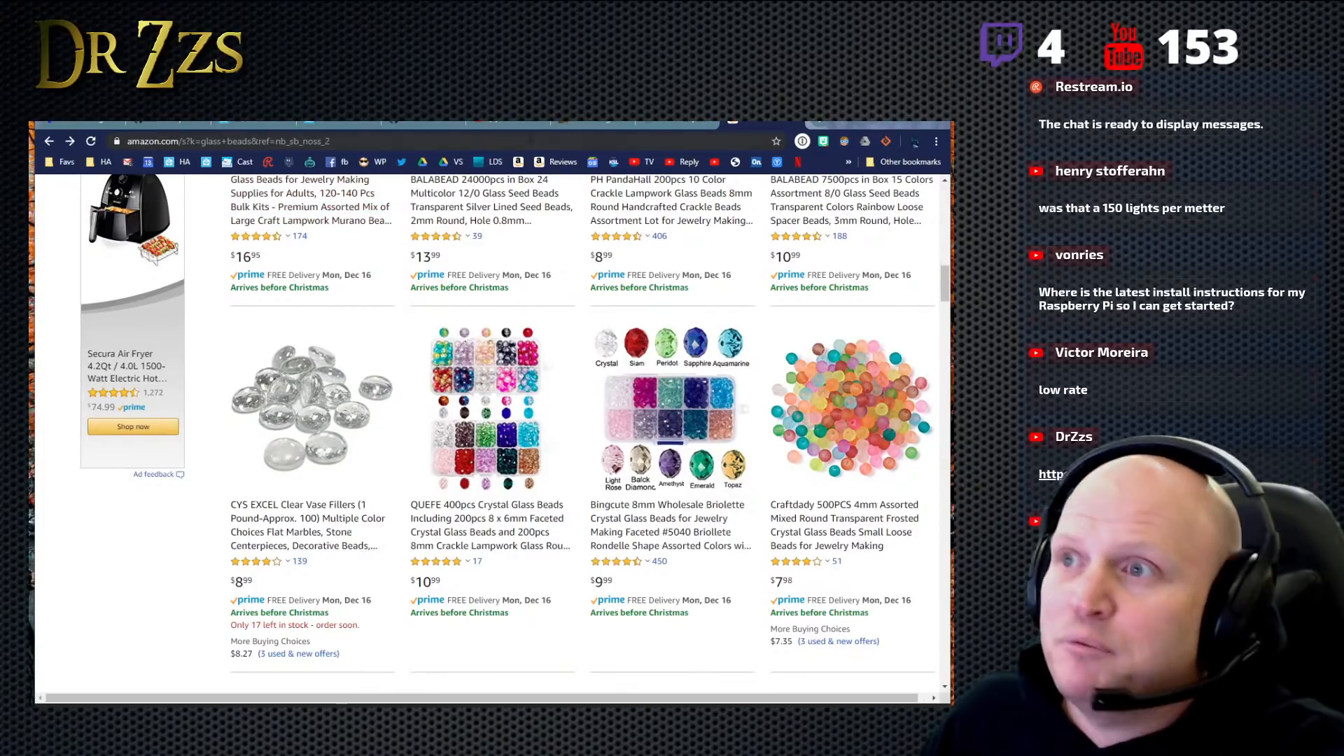
- Leave the browser, return to the sequence save dialog in xLights, and save the sequence as Beat_Your_Competition
left_click(793, 124)
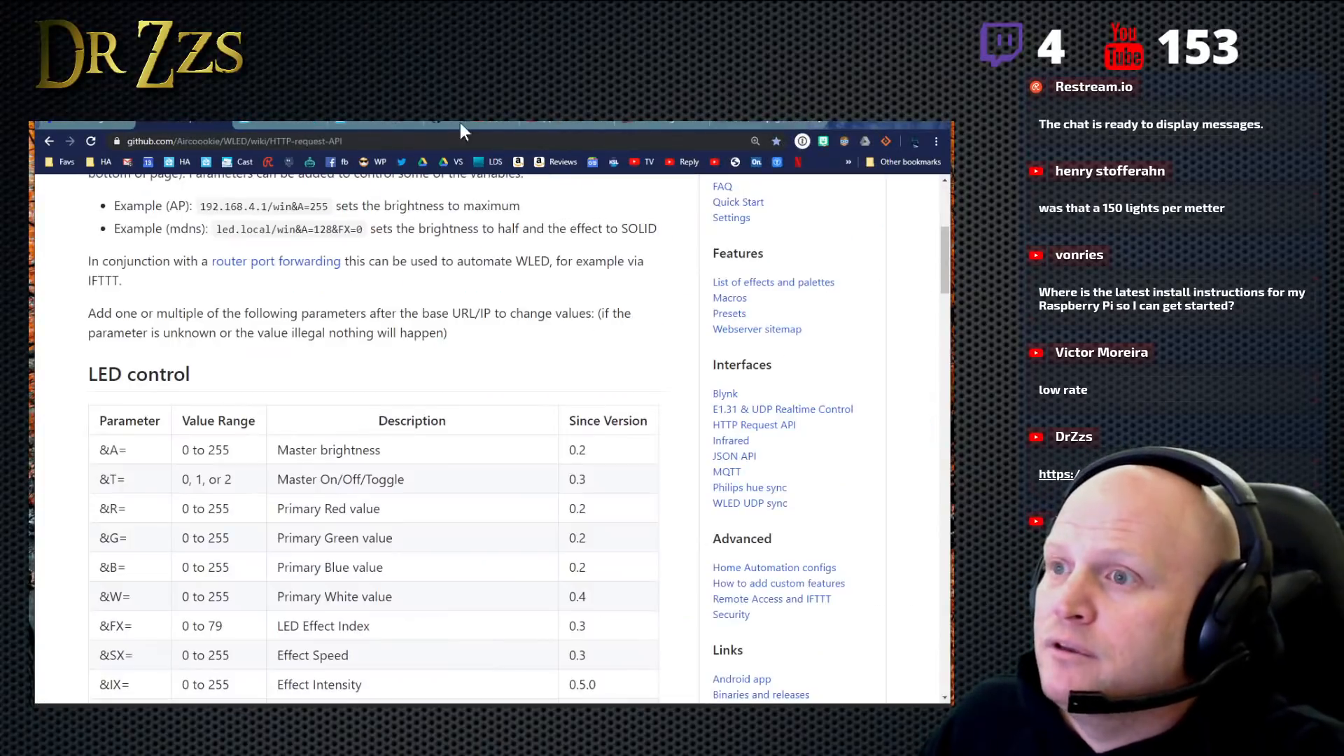
left_click(872, 119)
left_click(355, 193)
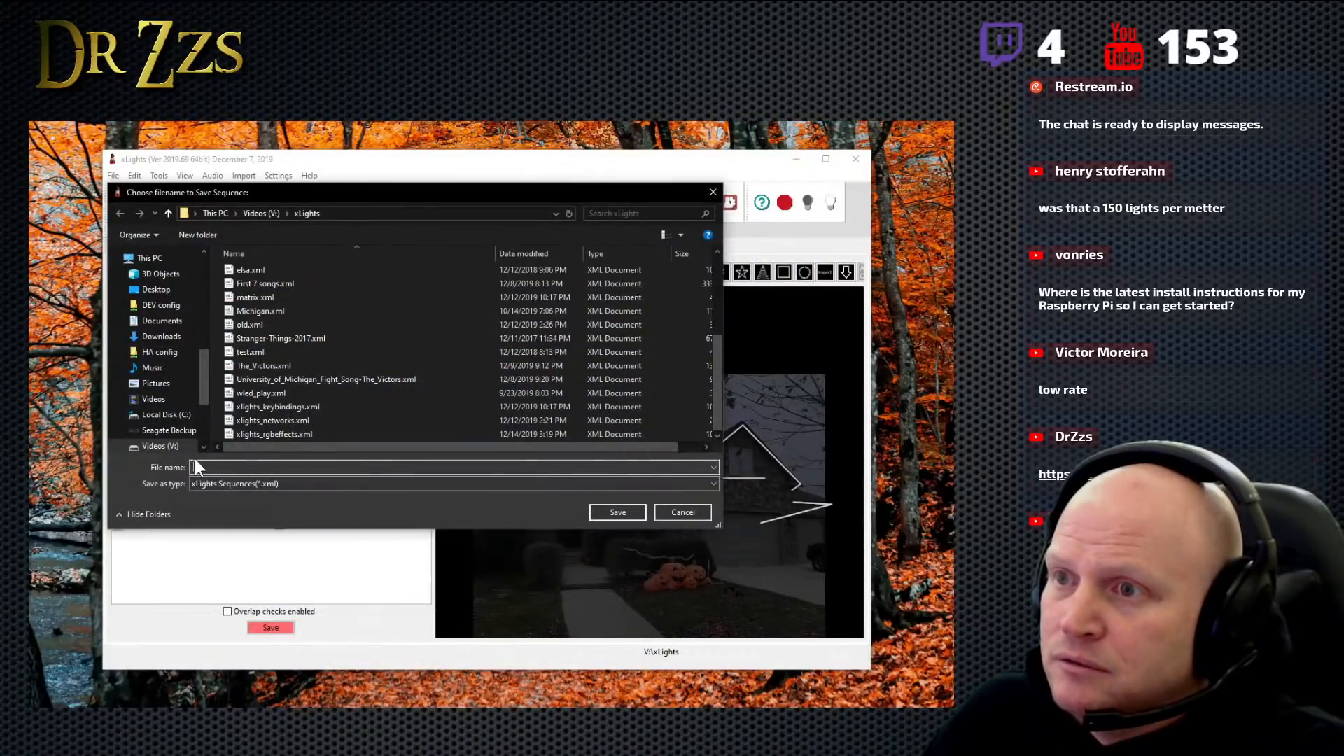
type("beat")
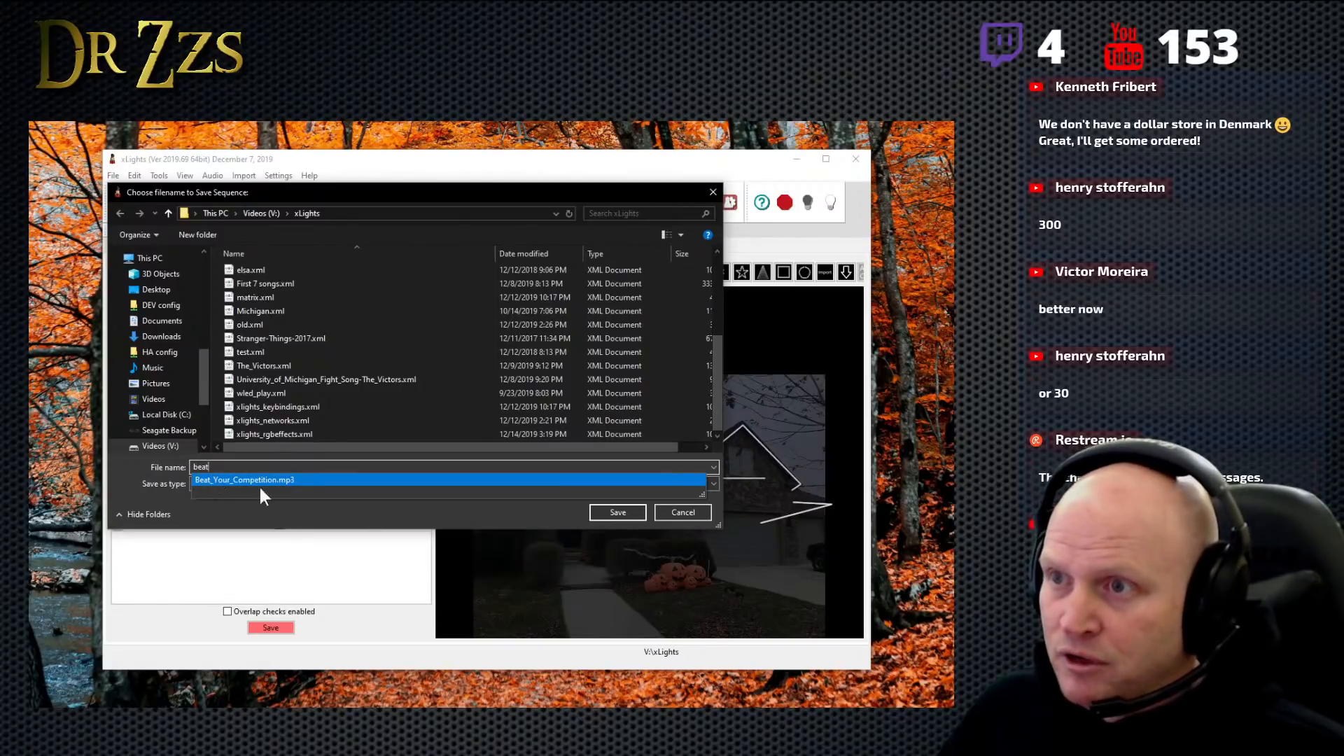
left_click(297, 479)
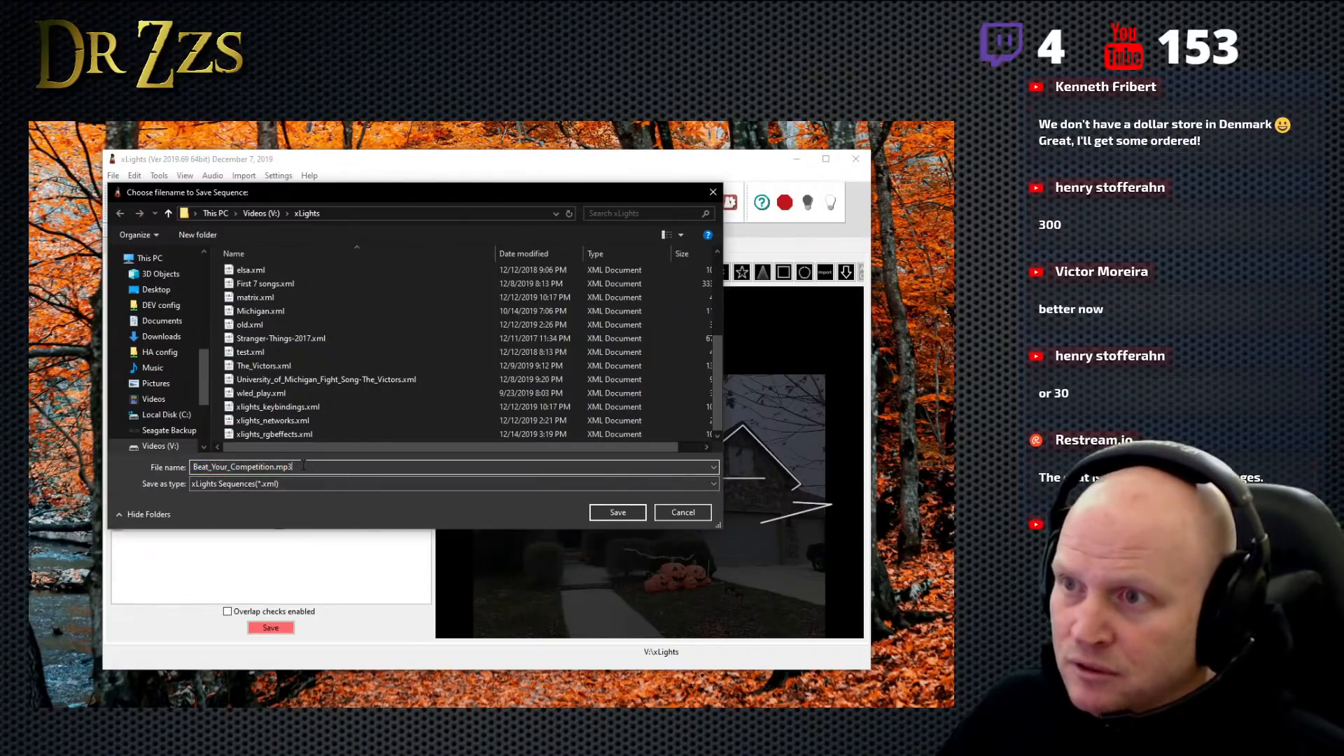
key("BackSpace")
key("BackSpace")
key("BackSpace")
left_click(615, 512)
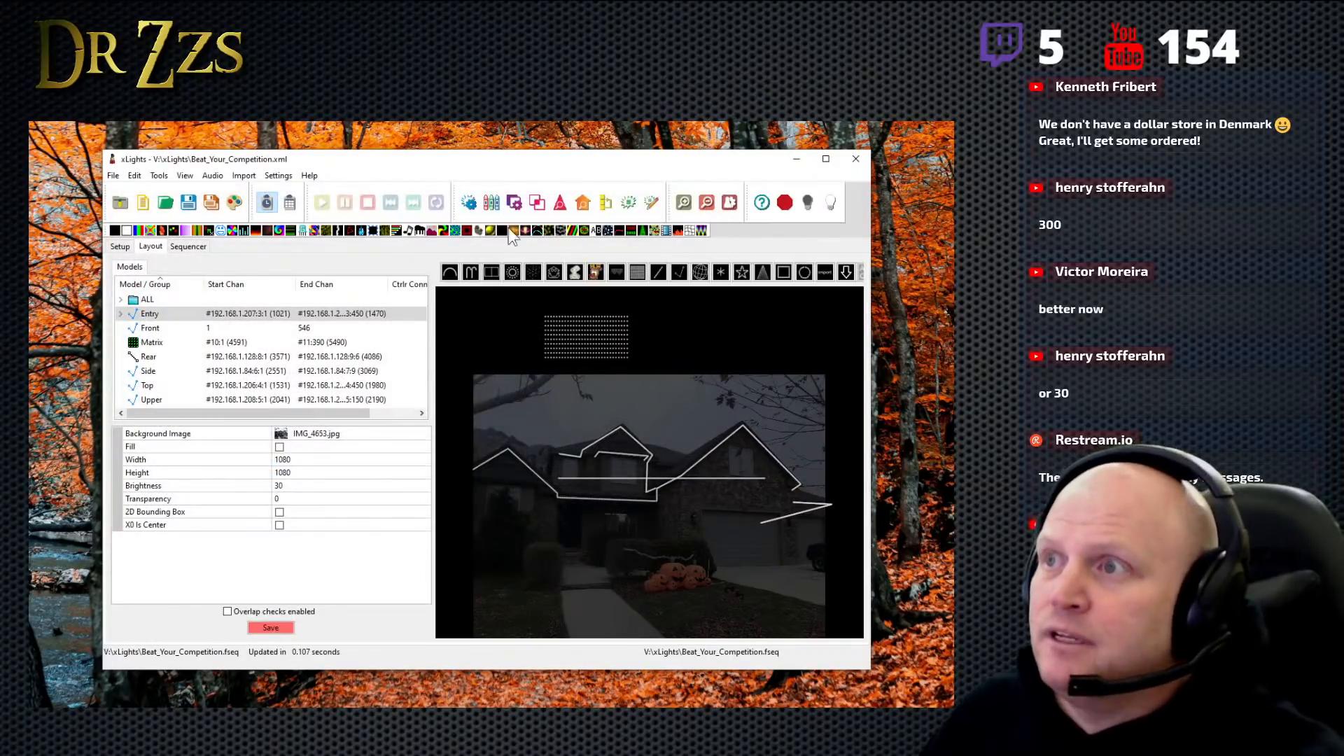
- Close xLights with the models, views, perspectives and preset changes saved, and close the Zoom window
left_click(854, 159)
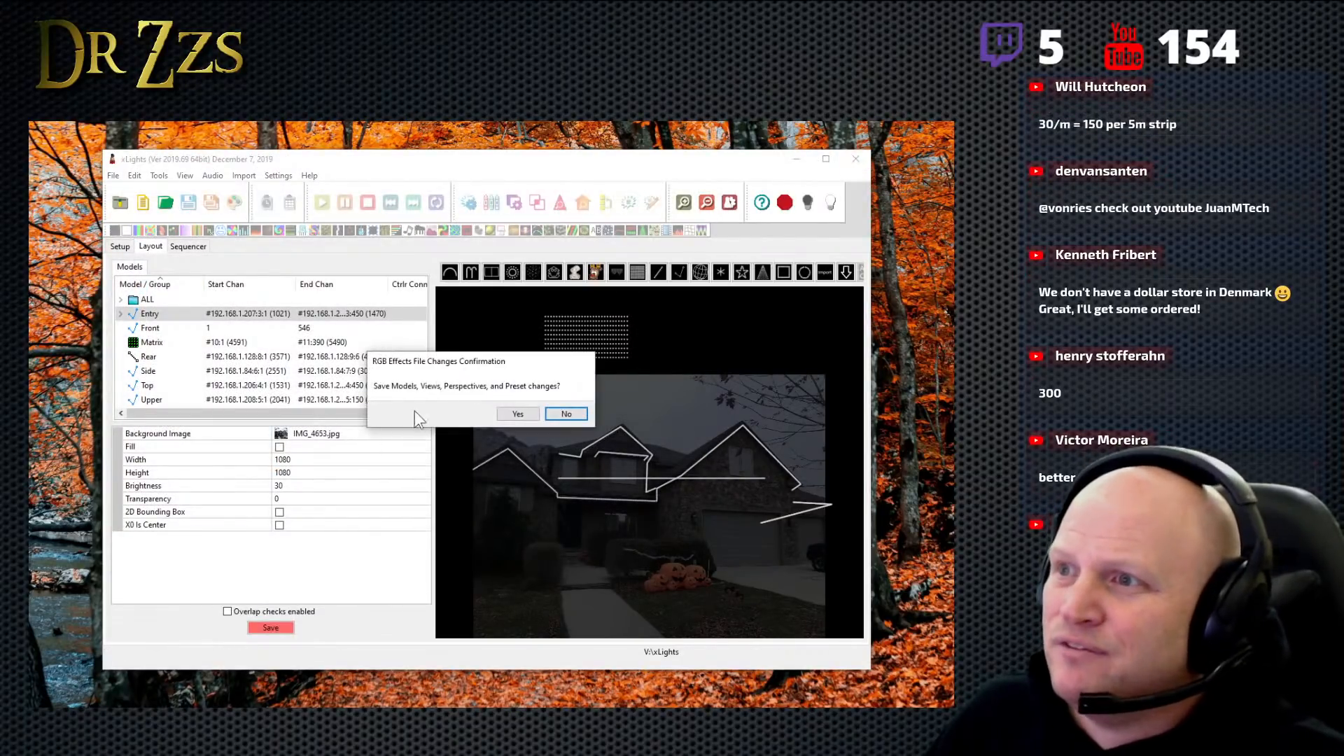
left_click(524, 416)
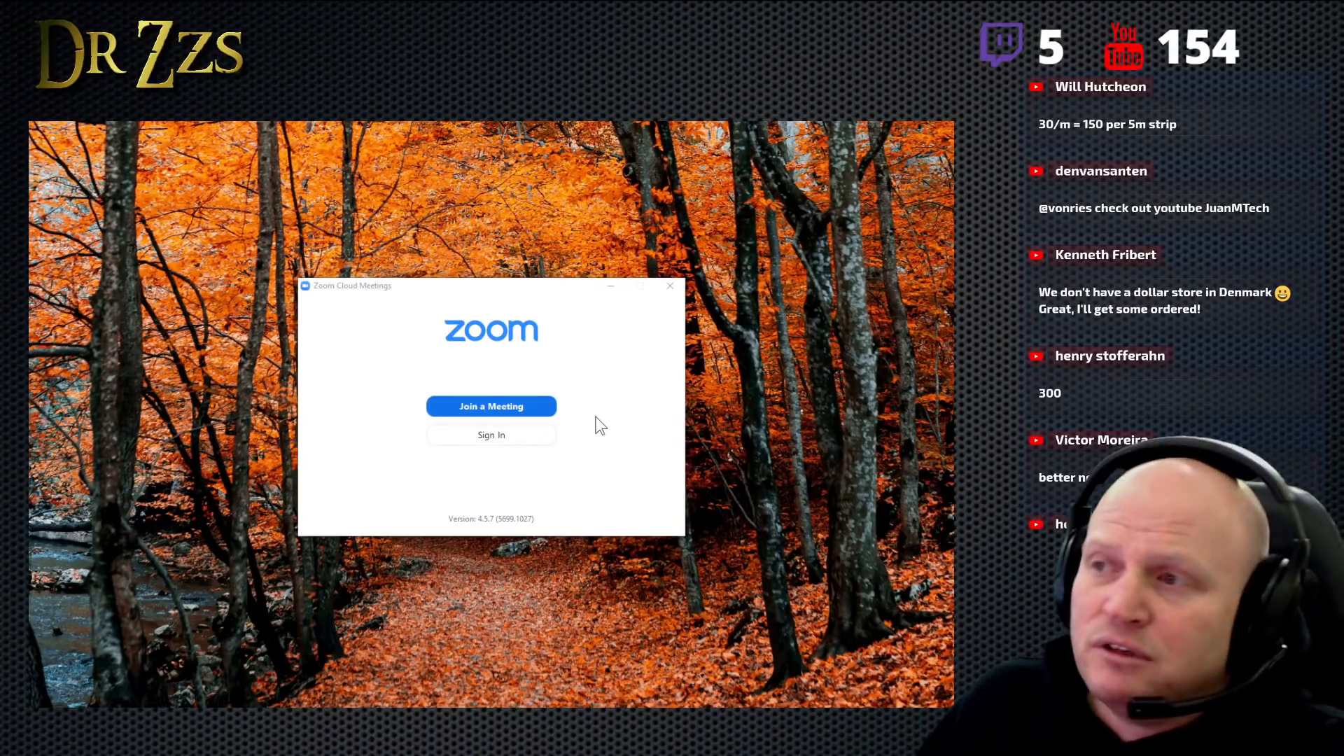
left_click(671, 287)
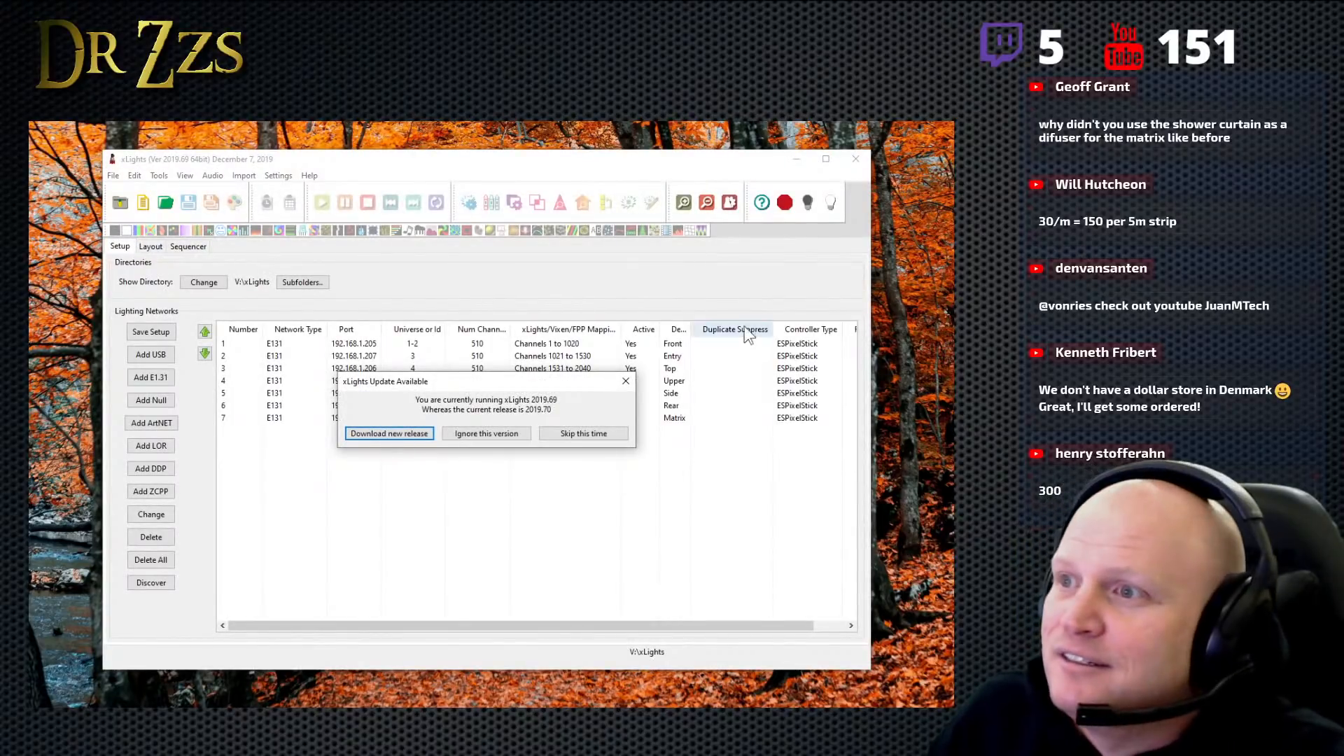
- In the restarted xLights, skip the update this time and examine the channel ranges of the Entry model's submodels in the layout
left_click(595, 434)
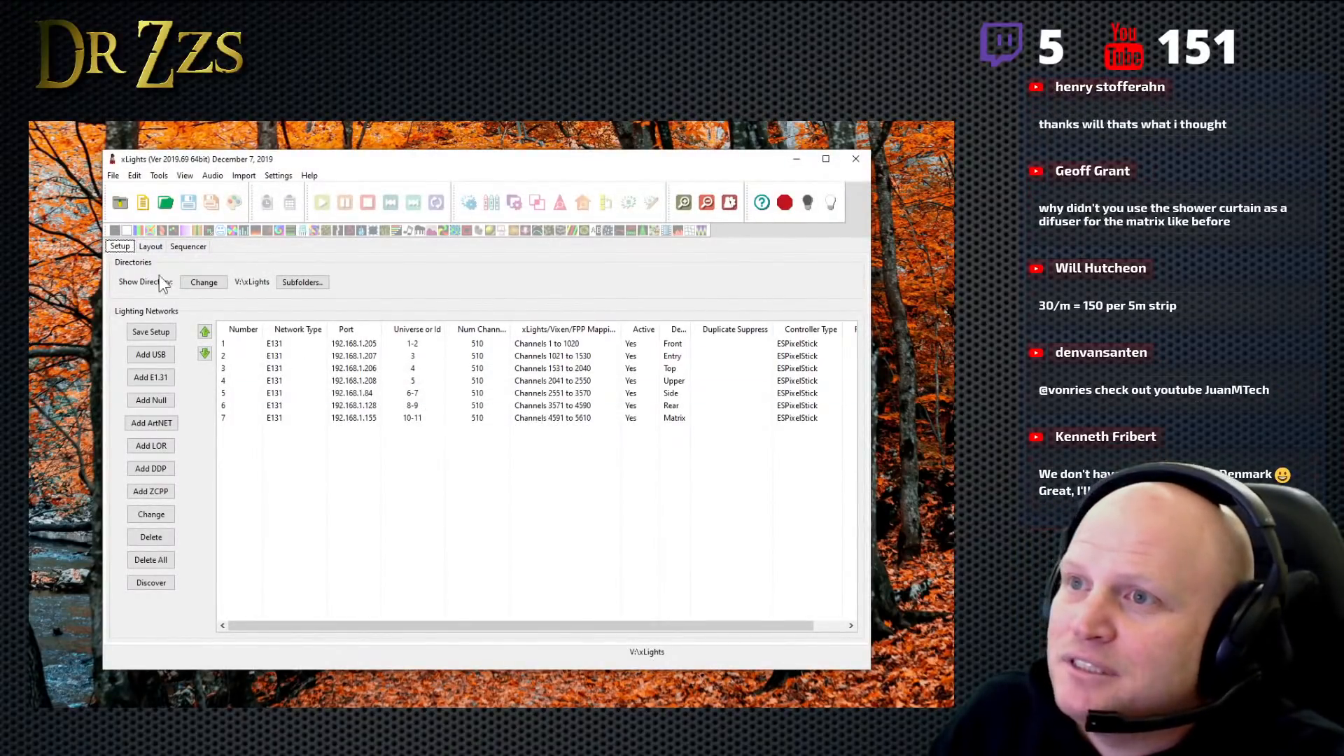
left_click(149, 248)
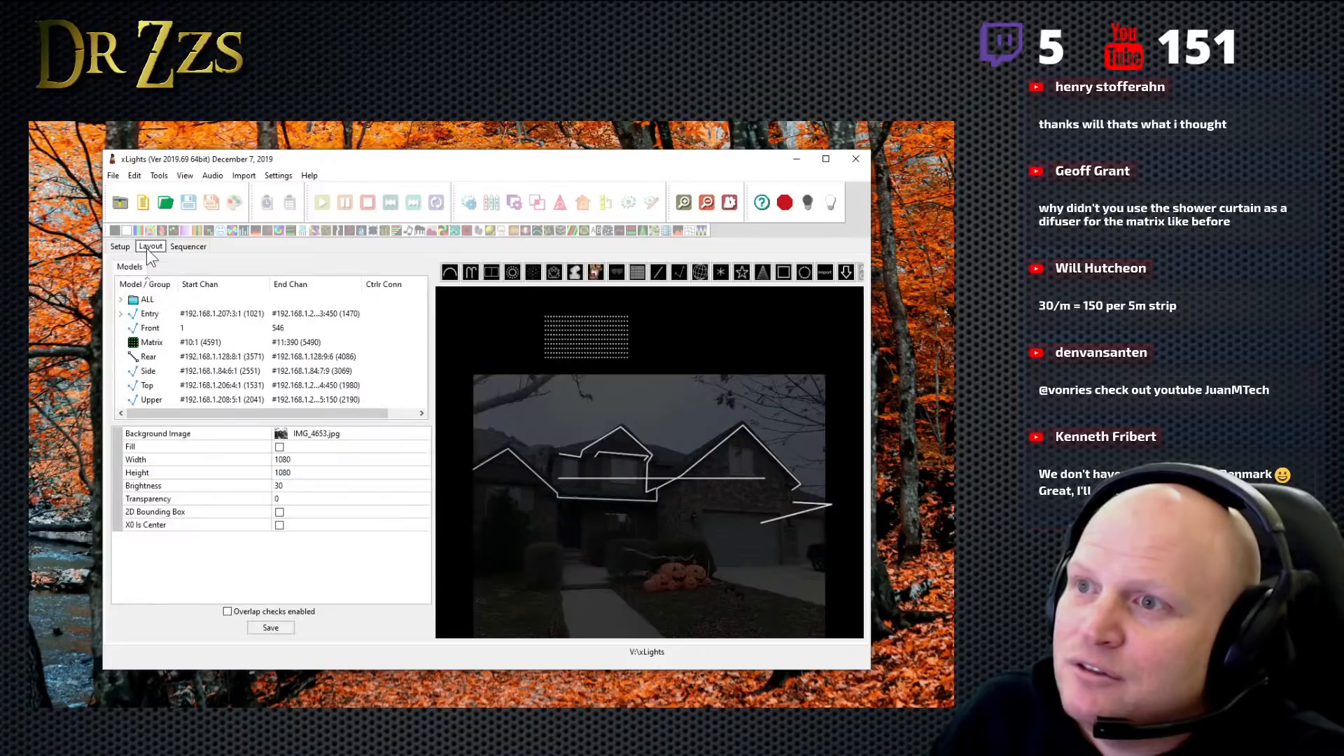
left_click(121, 315)
left_click(188, 342)
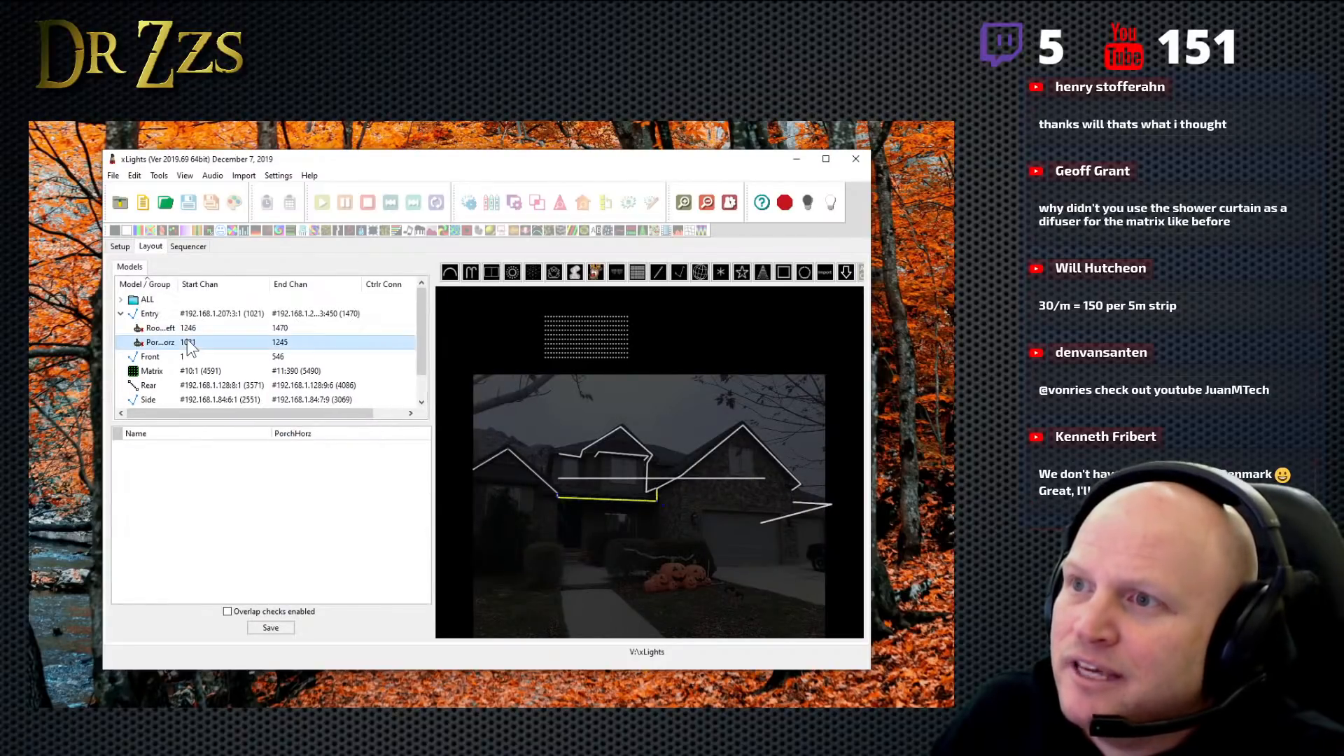
left_click(297, 329)
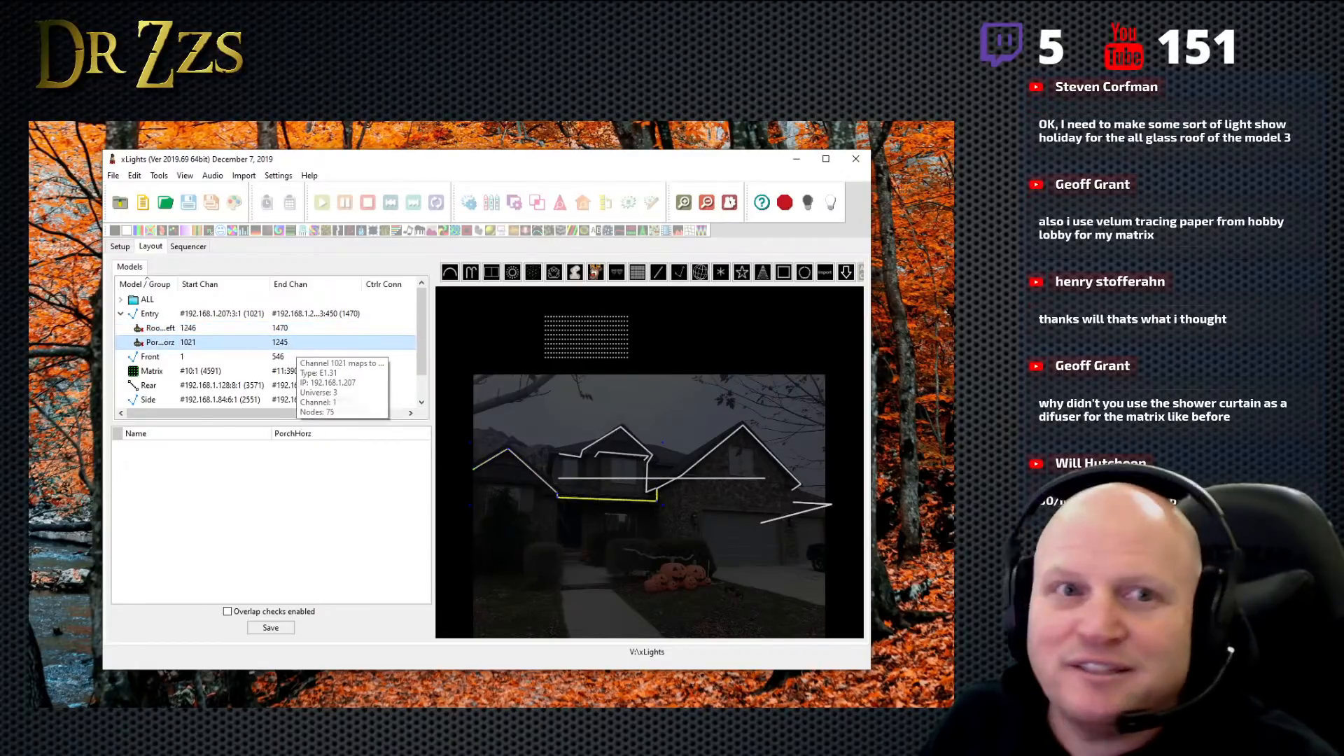
left_click(297, 341)
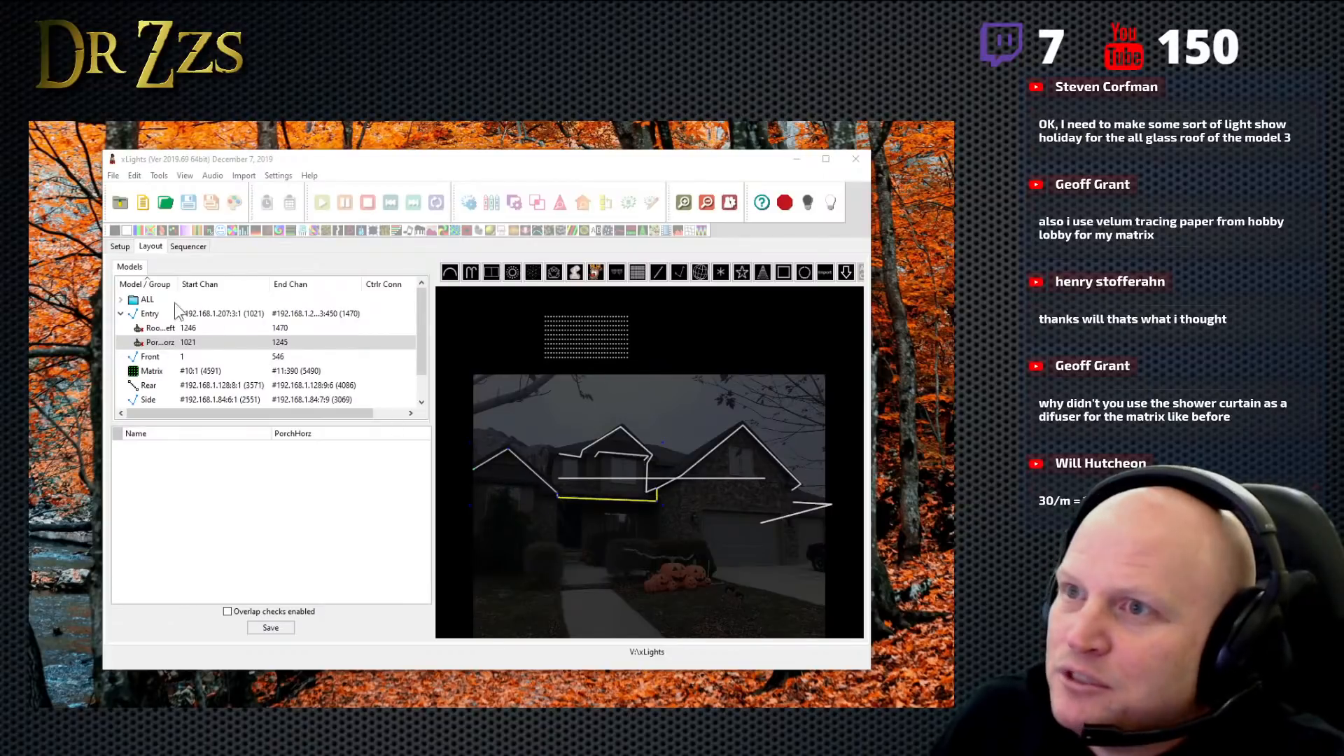
left_click(122, 315)
- Add a submodel named RightPeak to the Front model and open its node drawing window
left_click(201, 329)
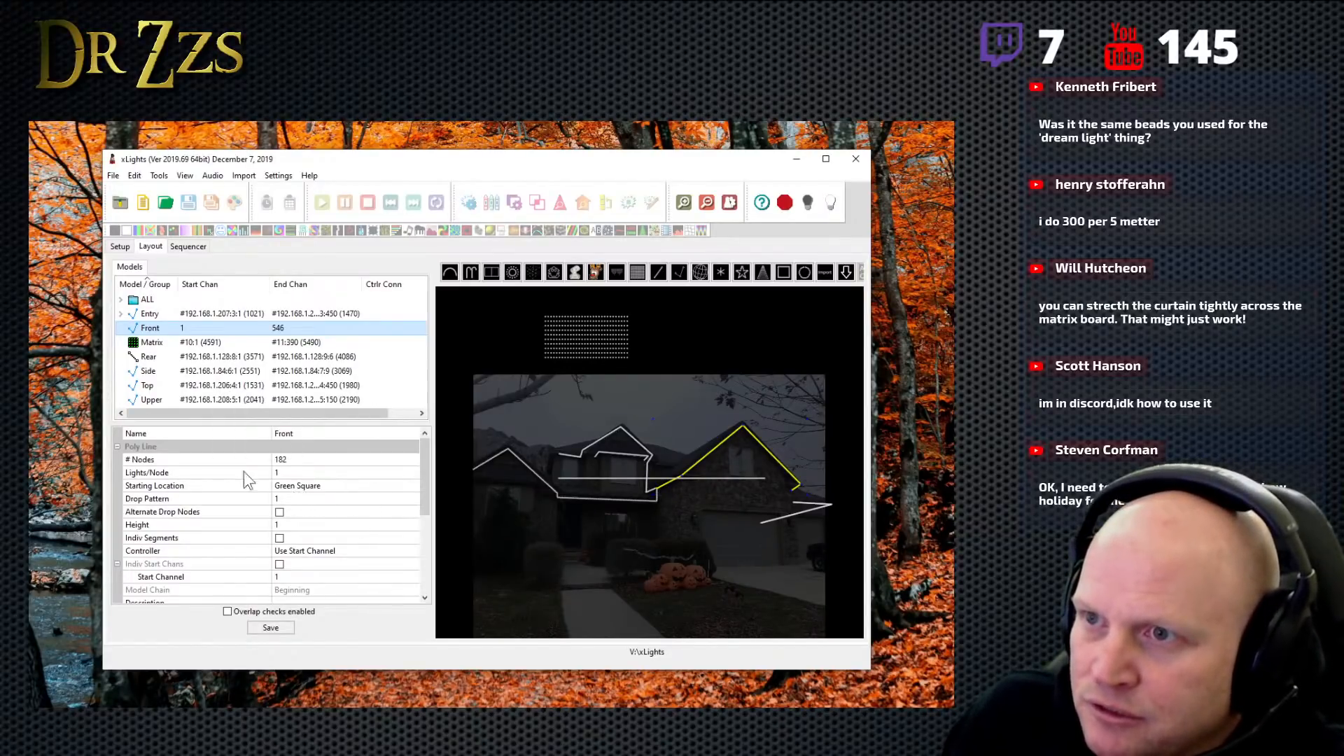
scroll(315, 530, "down", 3)
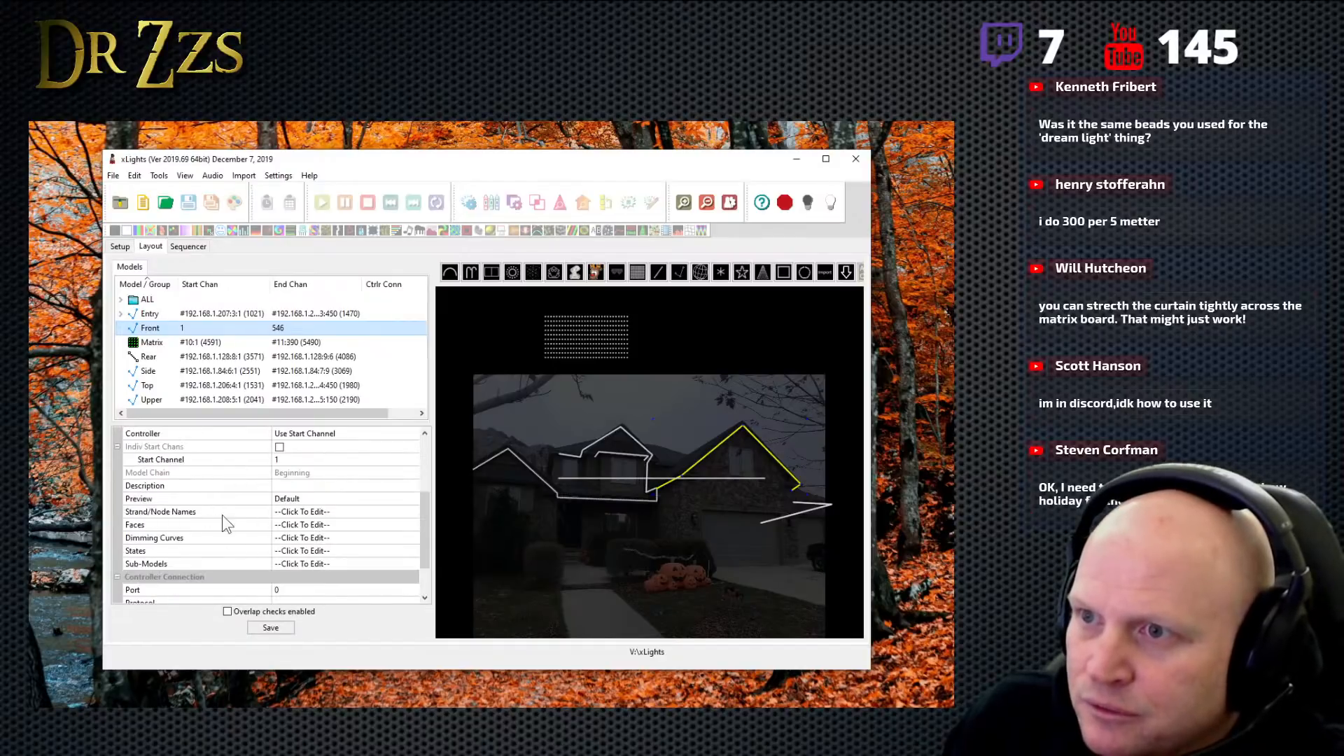
left_click(334, 565)
left_click(411, 564)
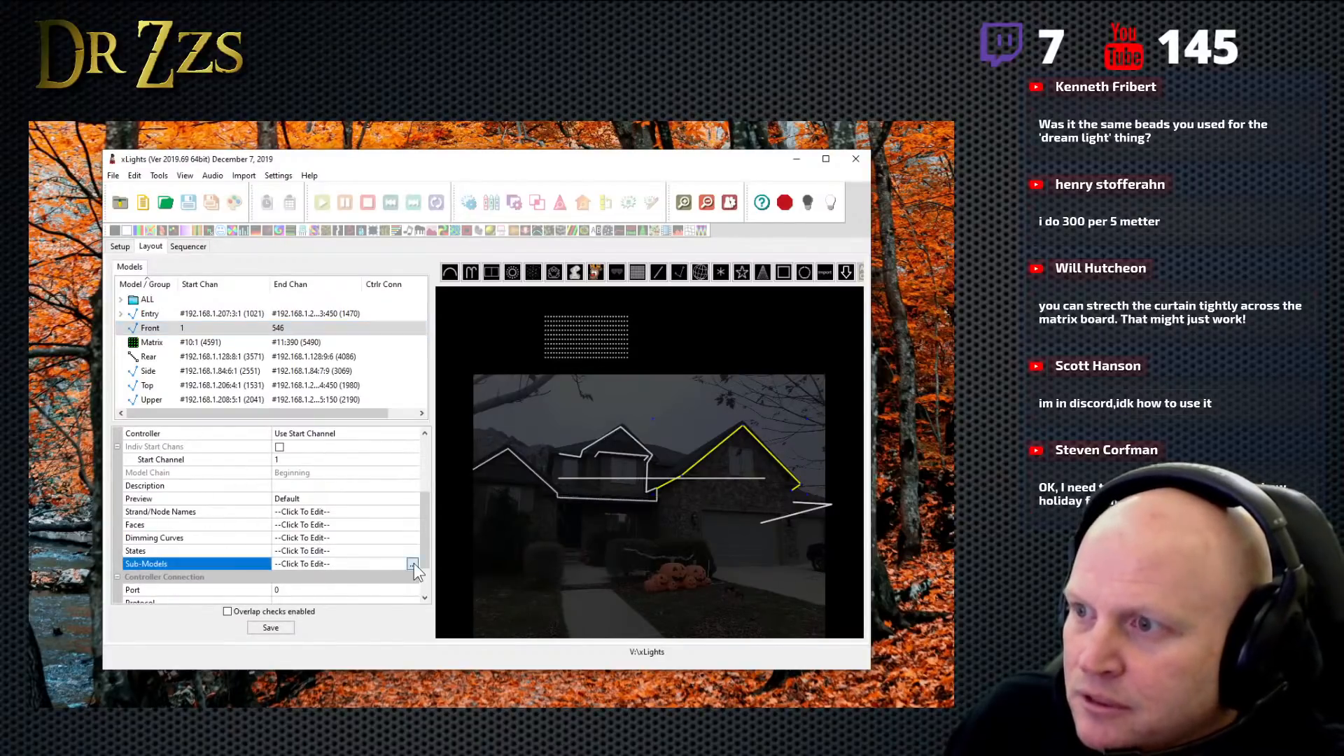
left_click(74, 541)
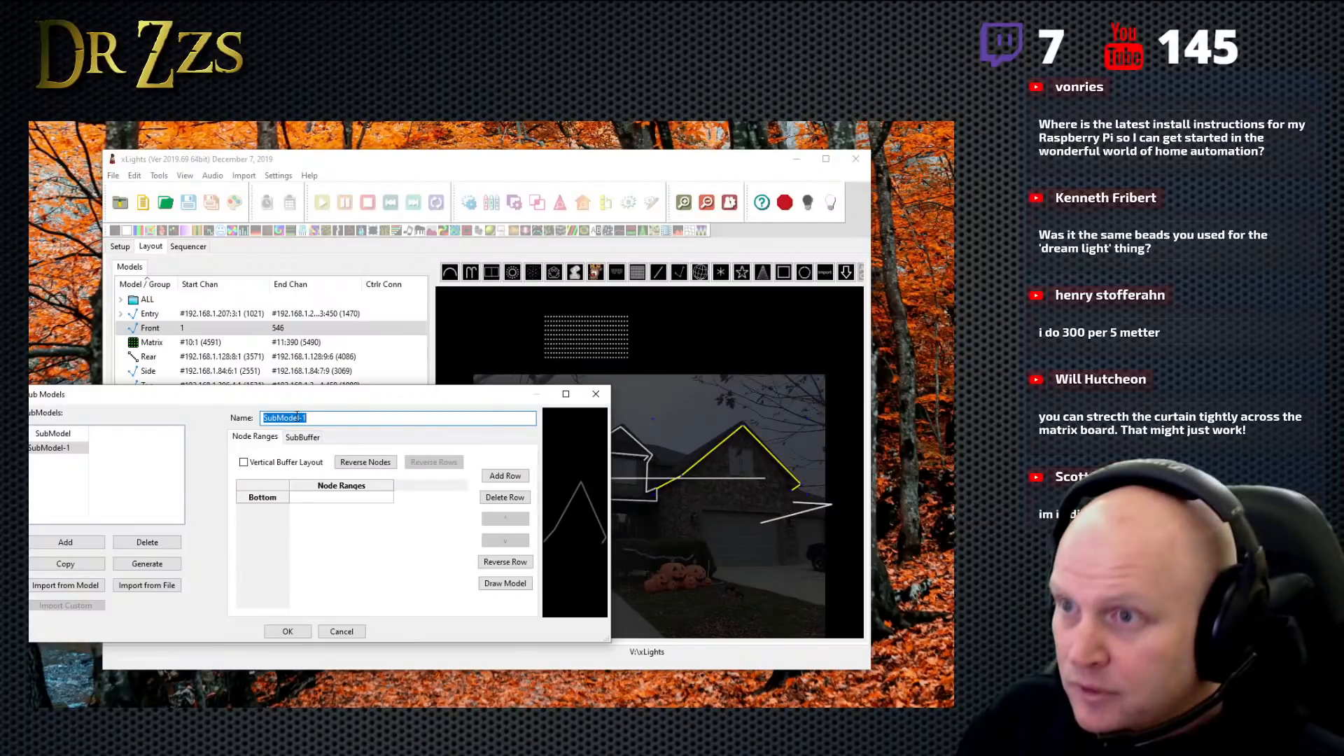
type("RightPe")
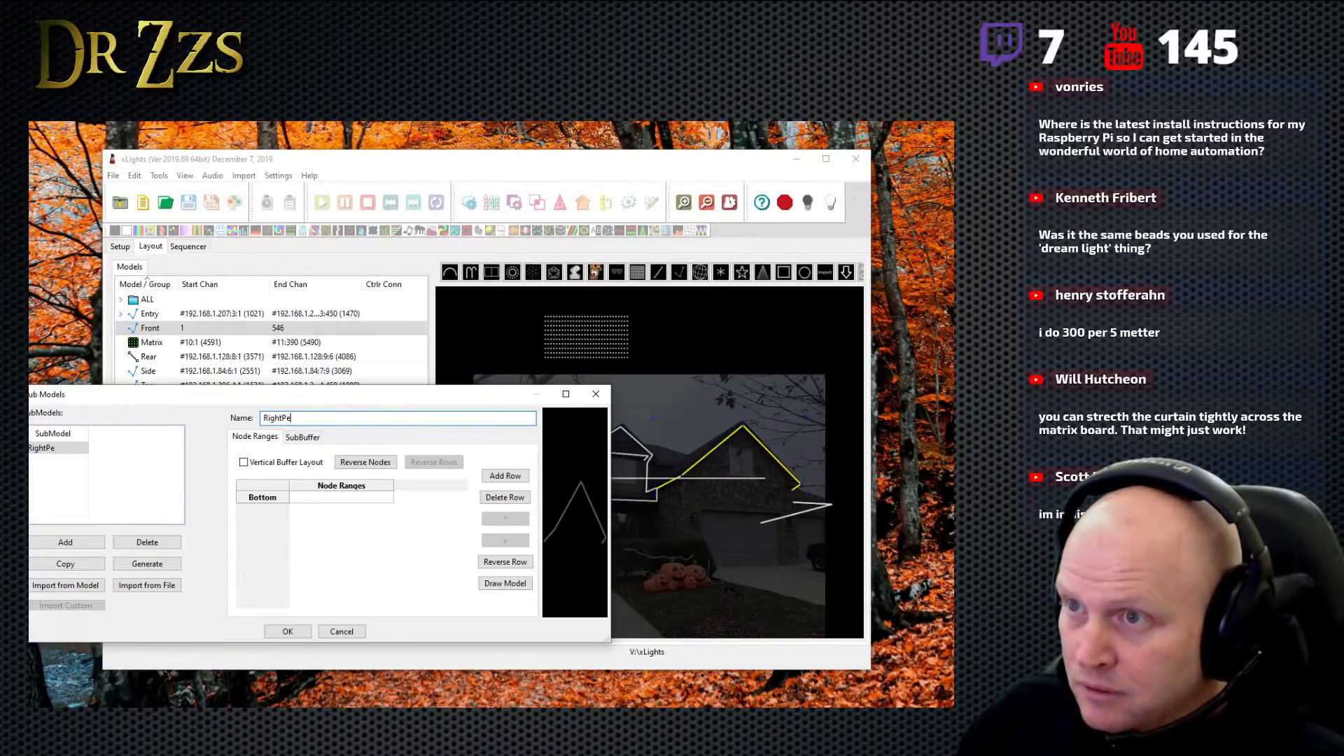
type("ak")
left_click(61, 447)
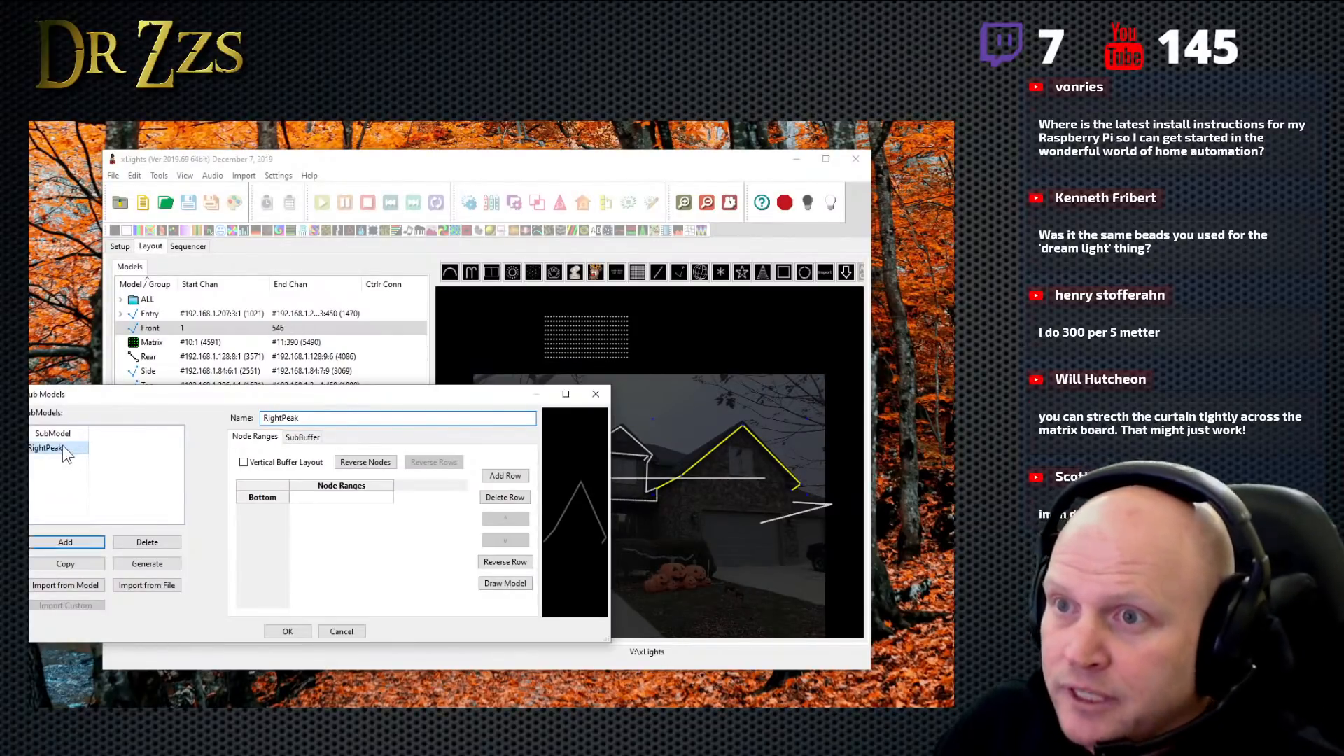
left_click(517, 584)
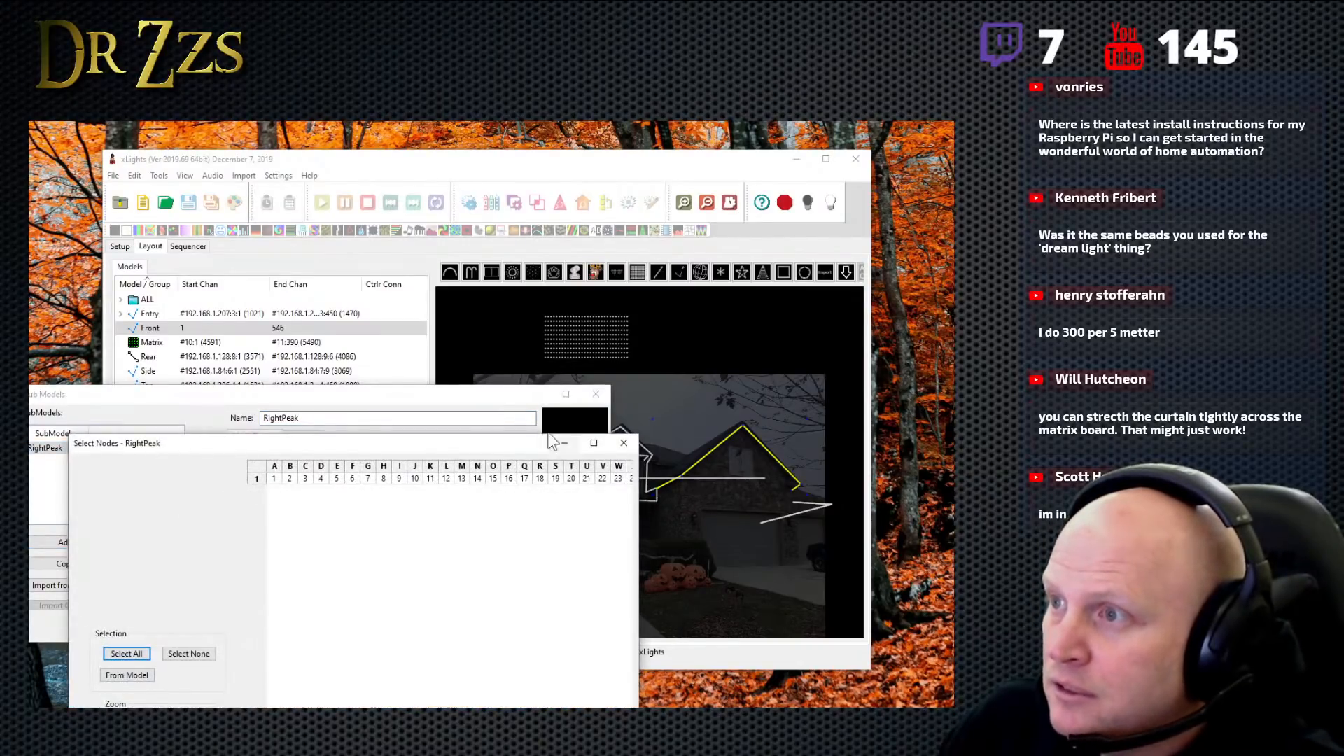
left_click(564, 444)
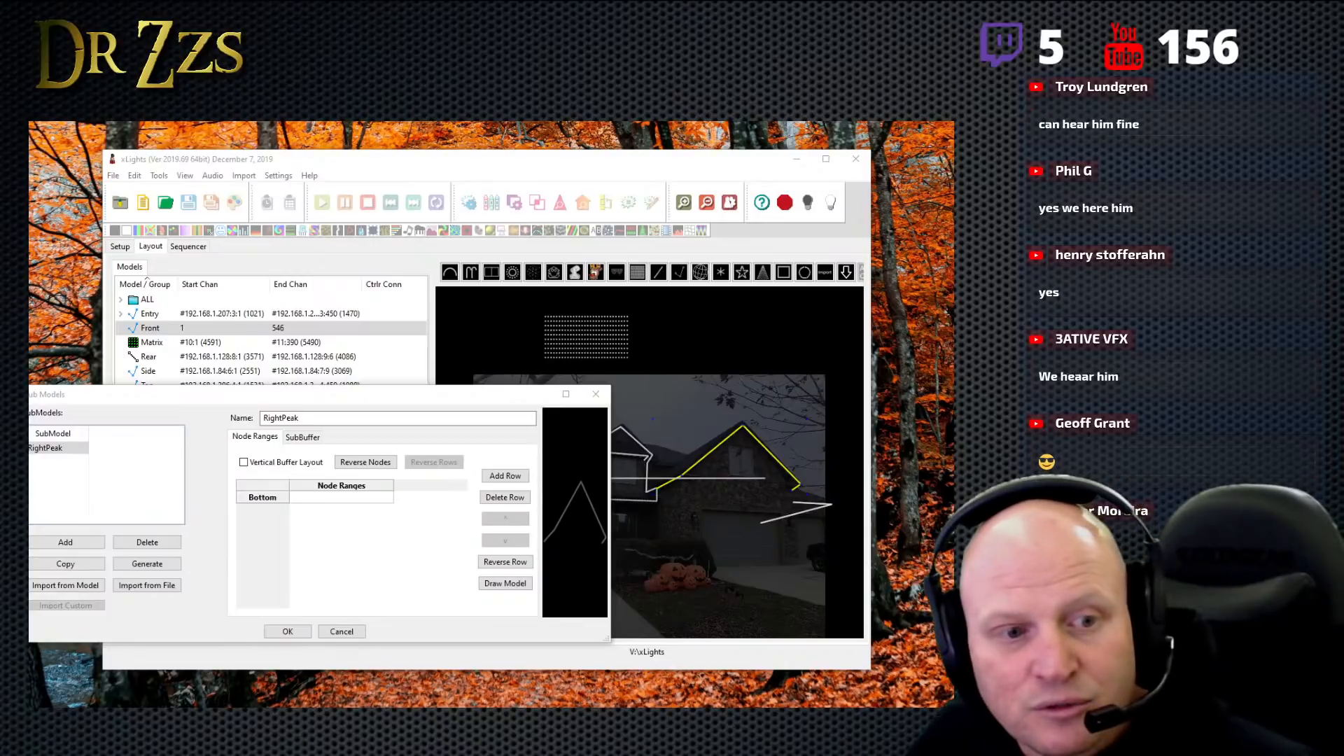
- Switch to Discord, check the voice and video device settings, and minimize the window
left_click_drag(42, 336, 469, 154)
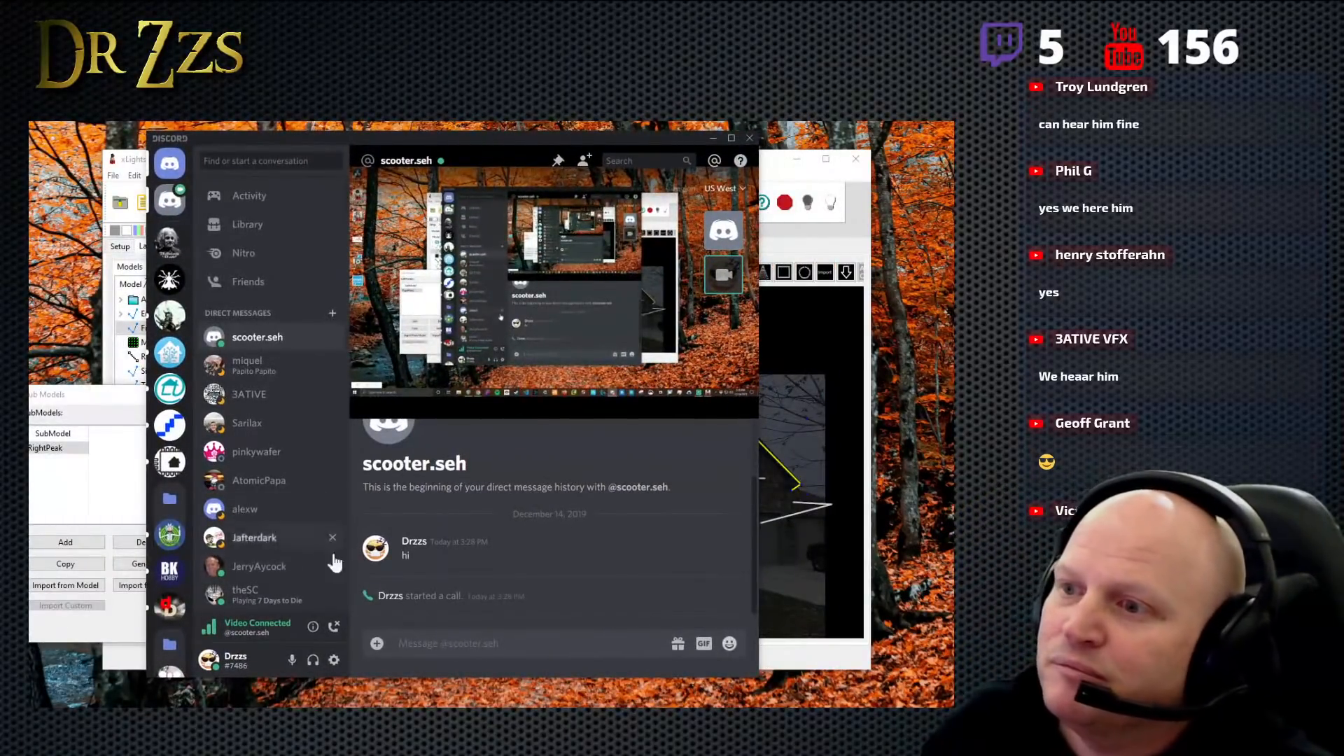
left_click(335, 661)
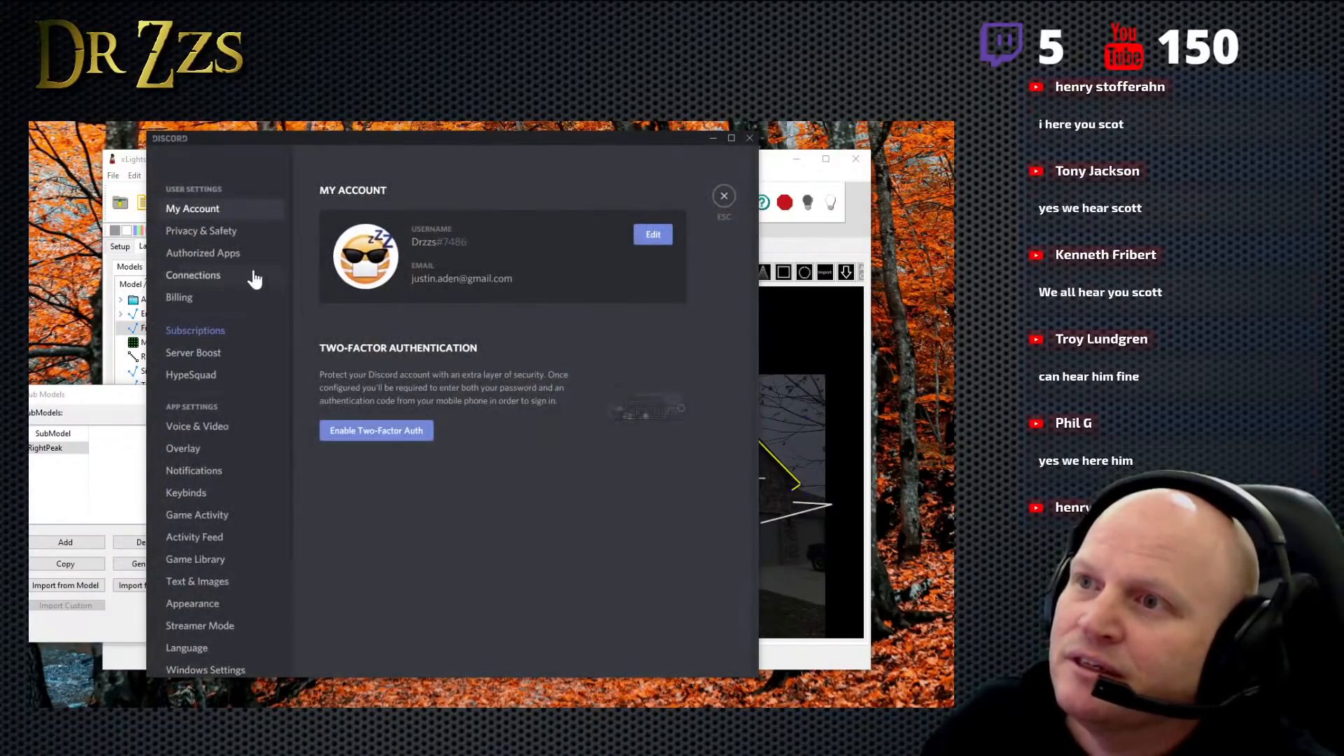
left_click(213, 429)
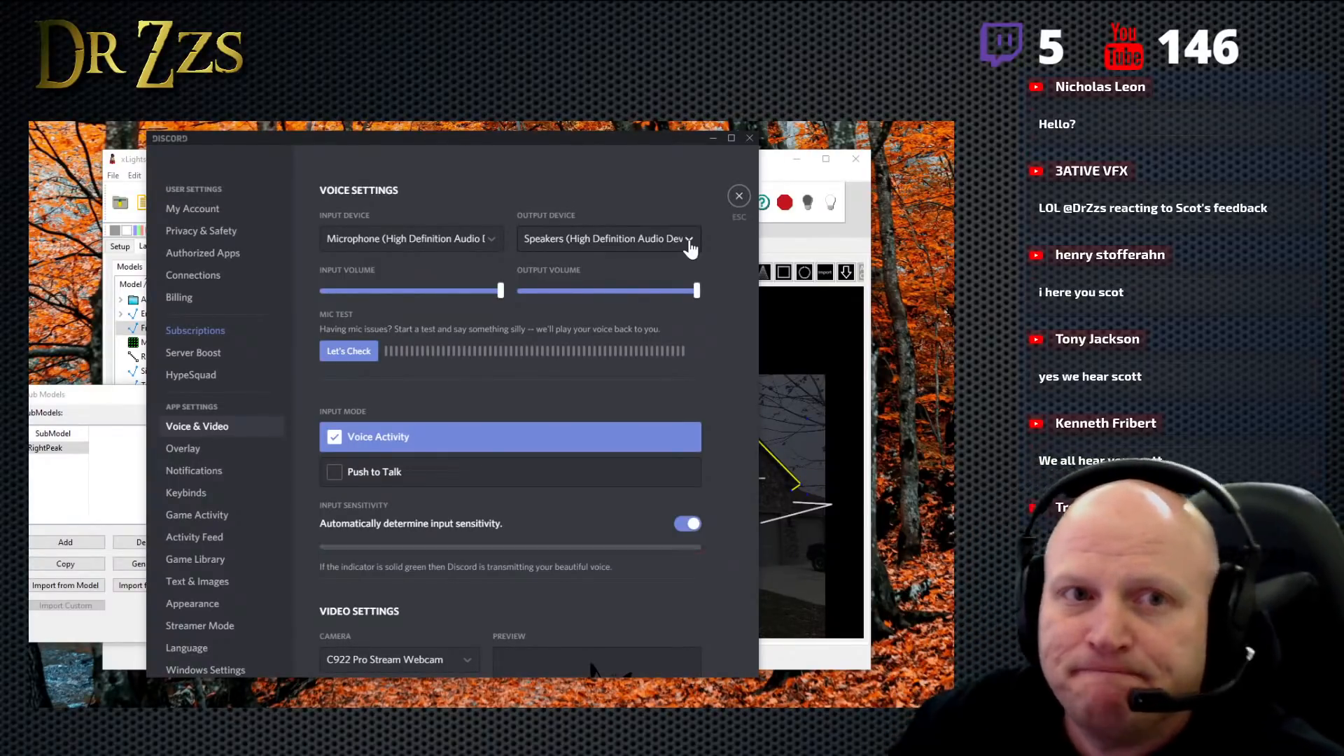
left_click(739, 198)
left_click(713, 138)
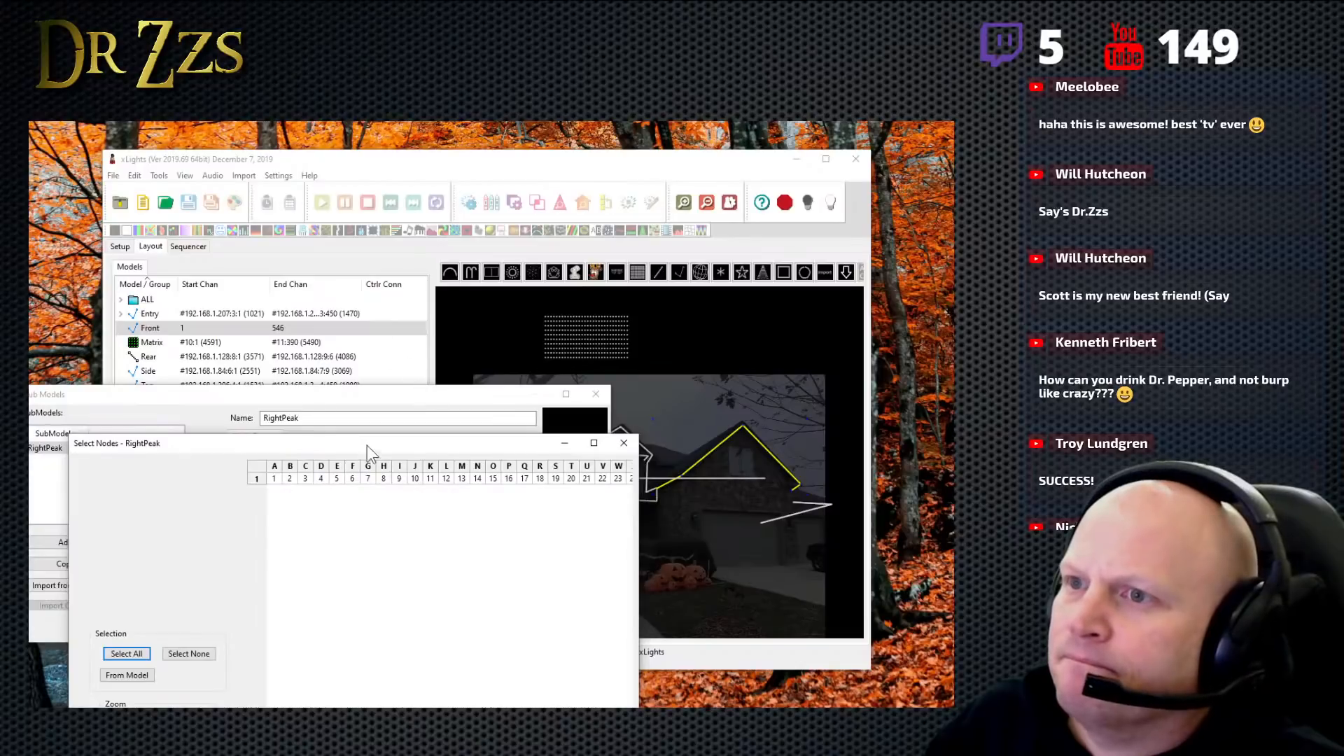
- Close the RightPeak node selection window without selecting nodes, and widen the Sub Models dialog to enlarge its model preview
left_click_drag(367, 445, 511, 152)
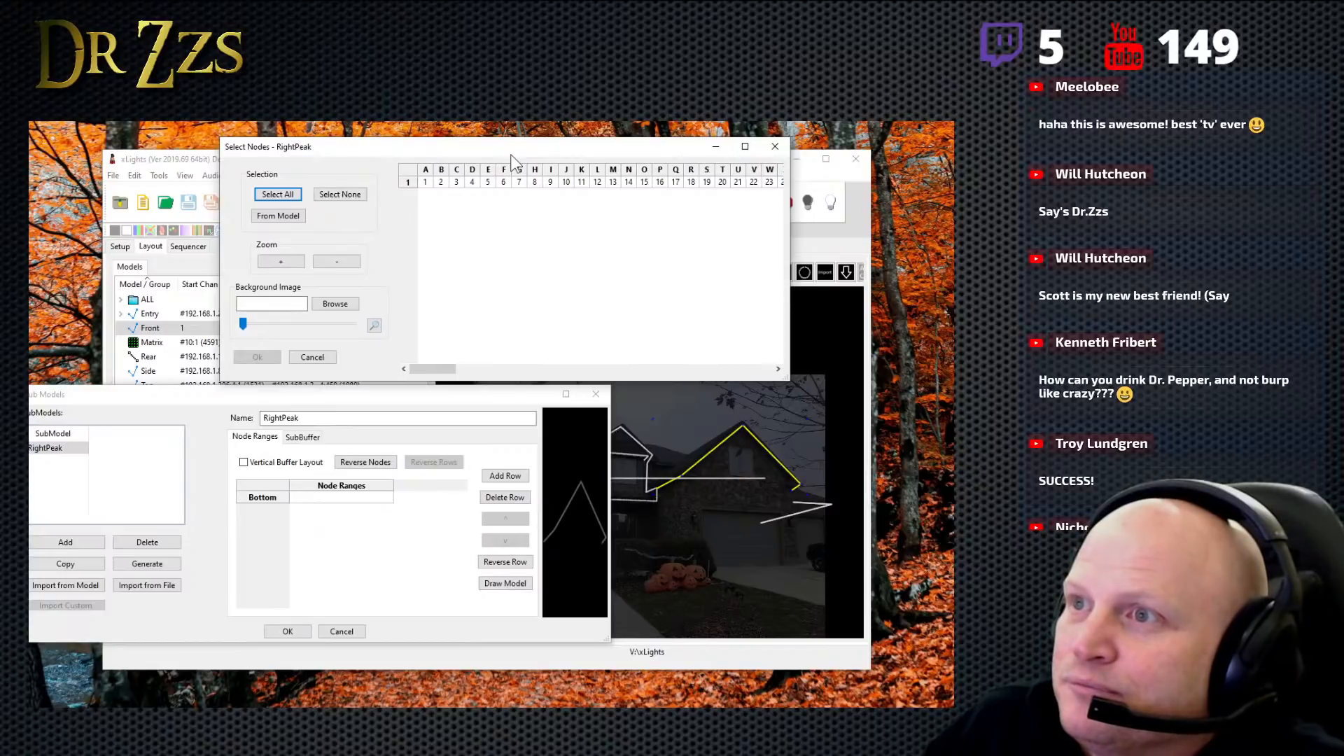
left_click(775, 147)
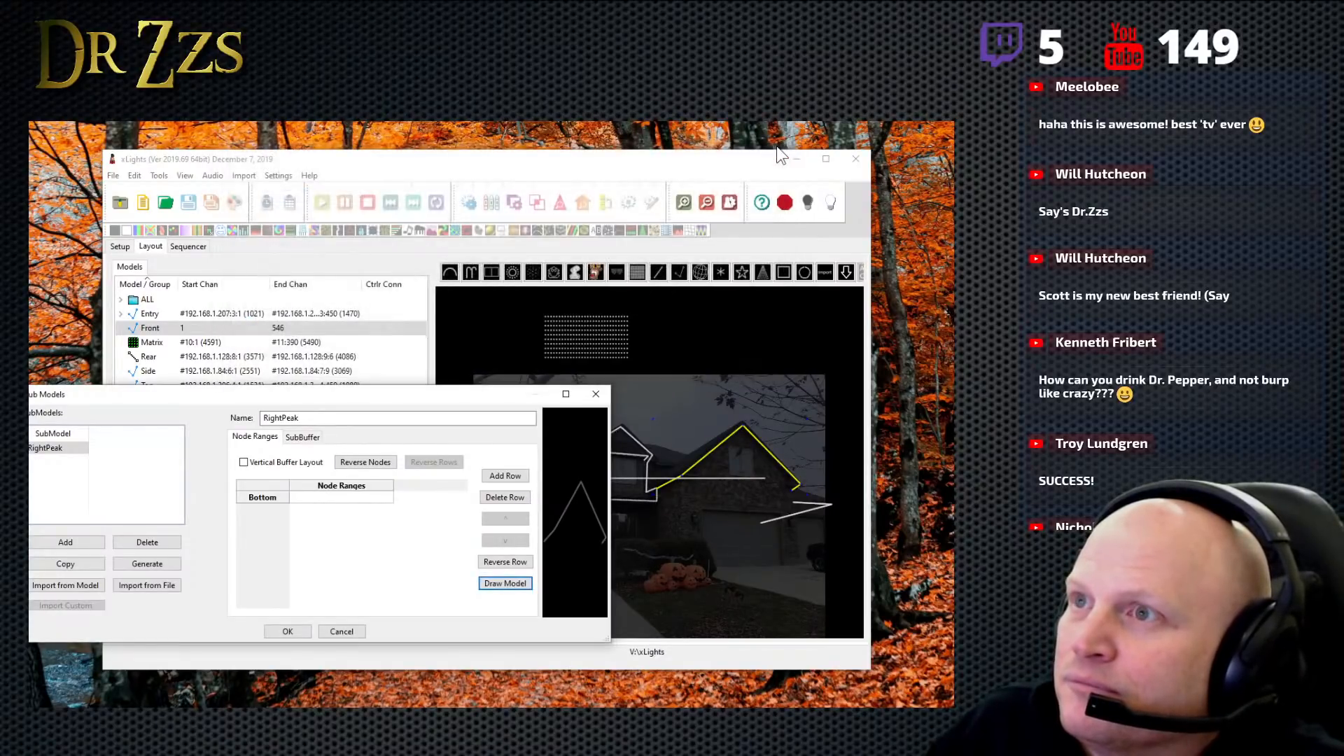
left_click_drag(367, 395, 384, 380)
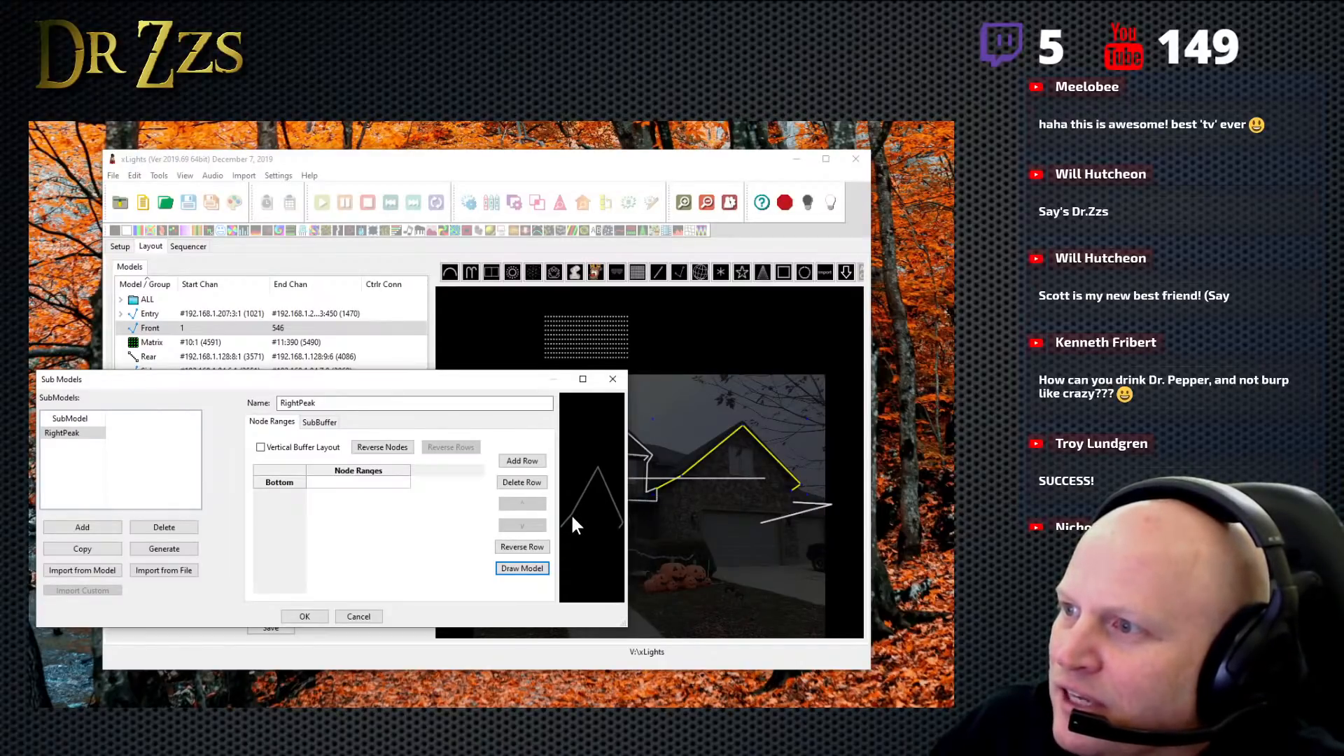
mouse_move(571, 519)
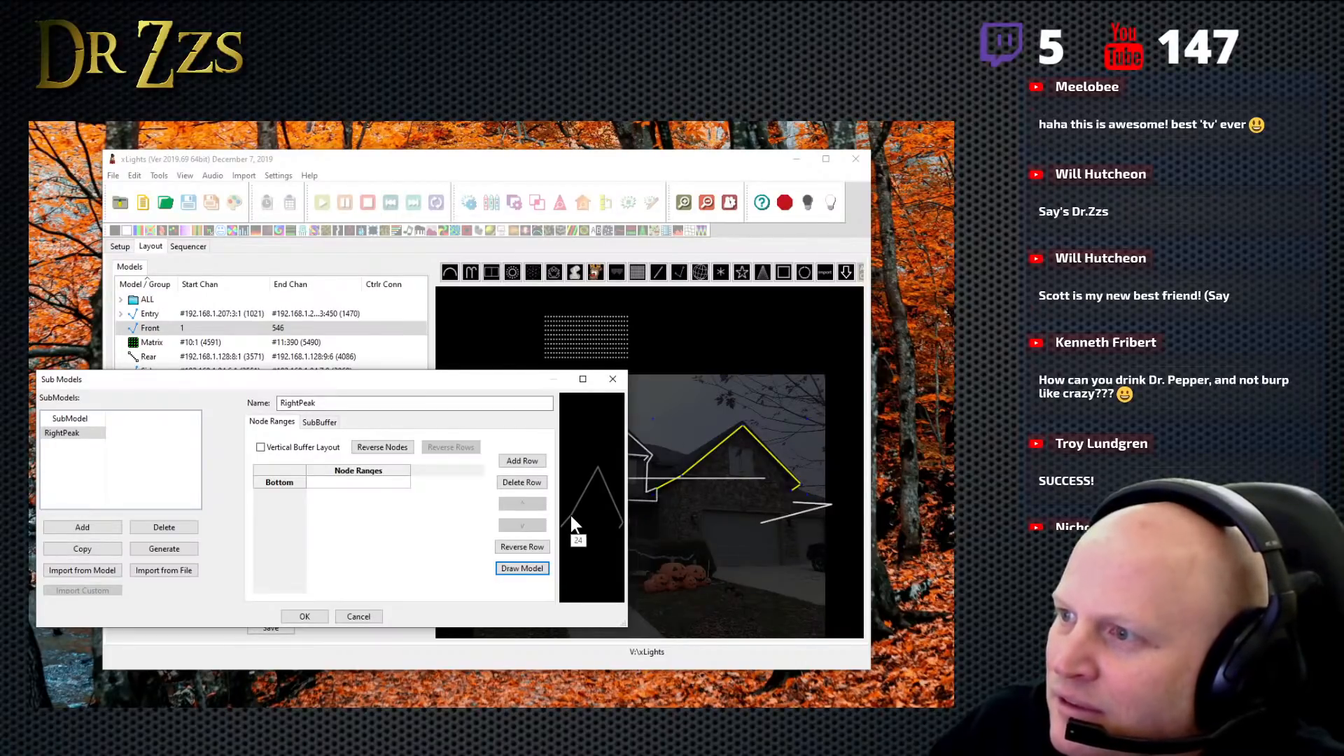
left_click_drag(627, 476, 809, 474)
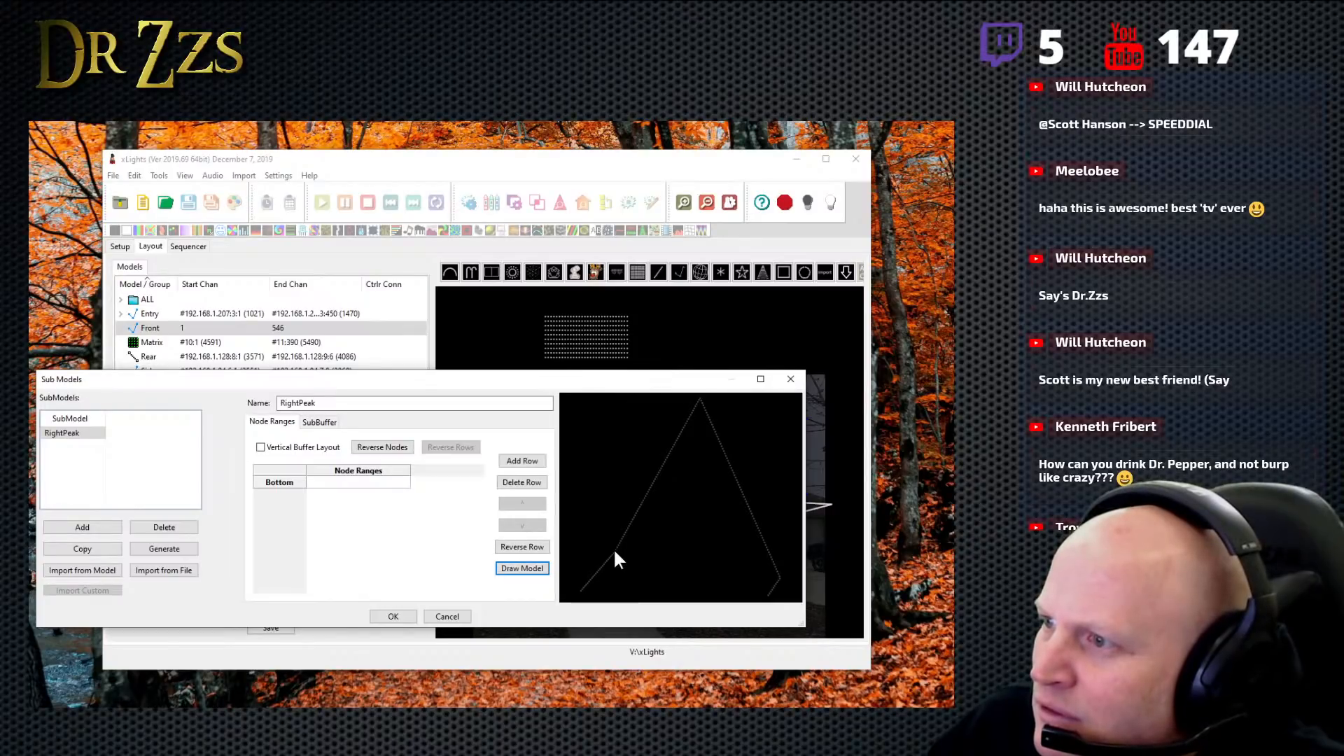
- Set the bottom row's node range of the RightPeak submodel to 1-24 and reposition the dialog over the layout
left_click(337, 484)
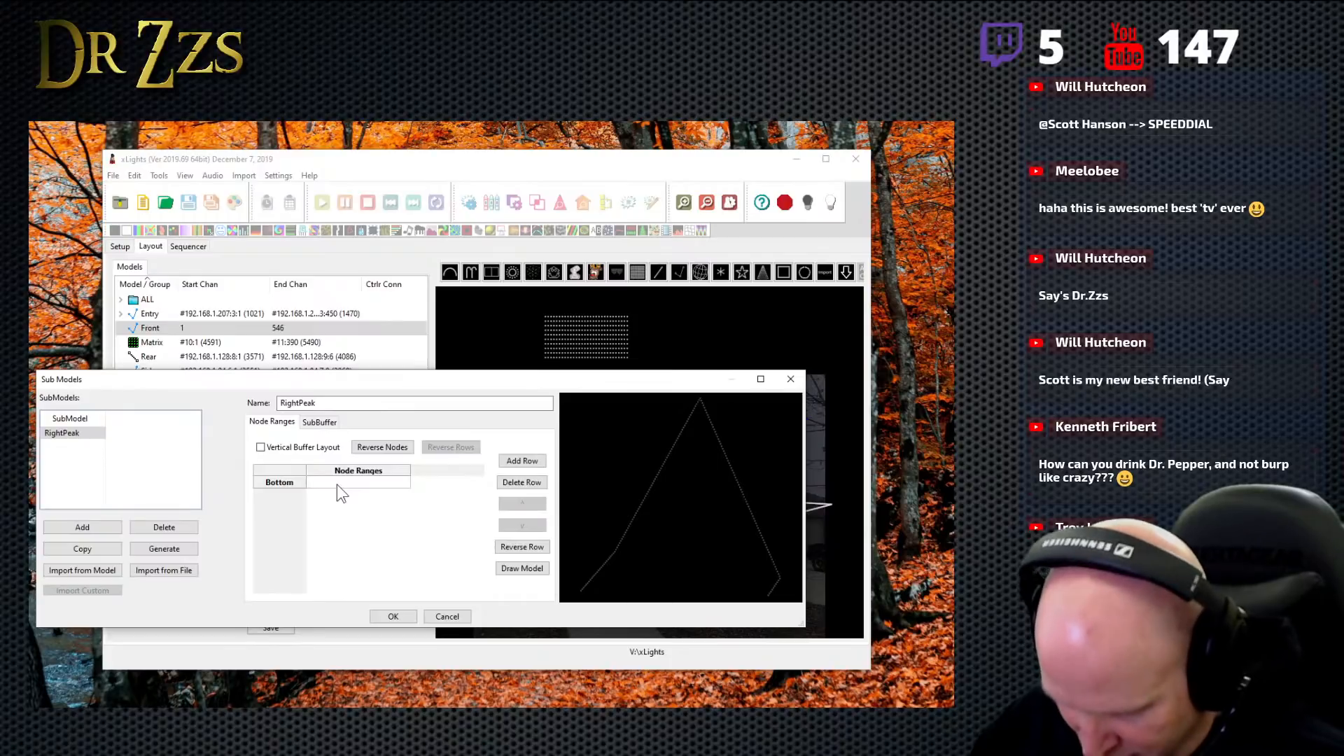
type("1-24")
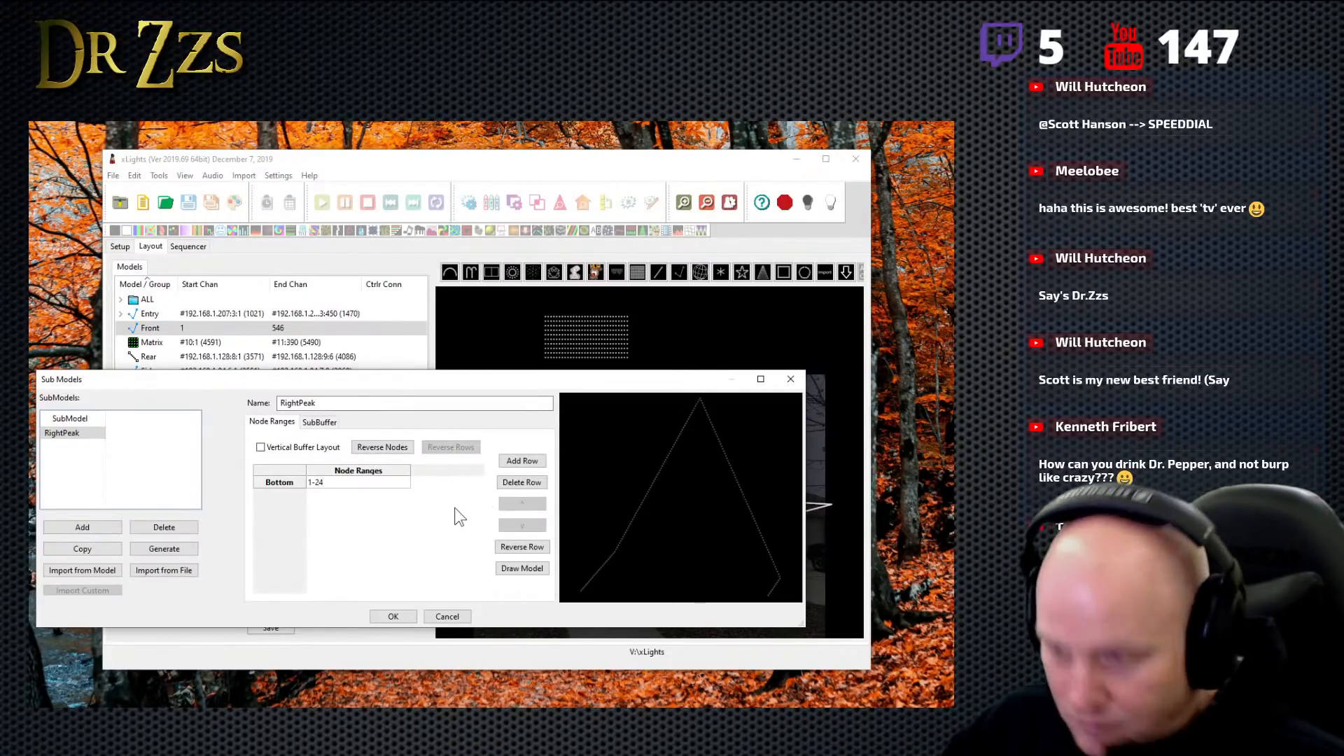
key("Return")
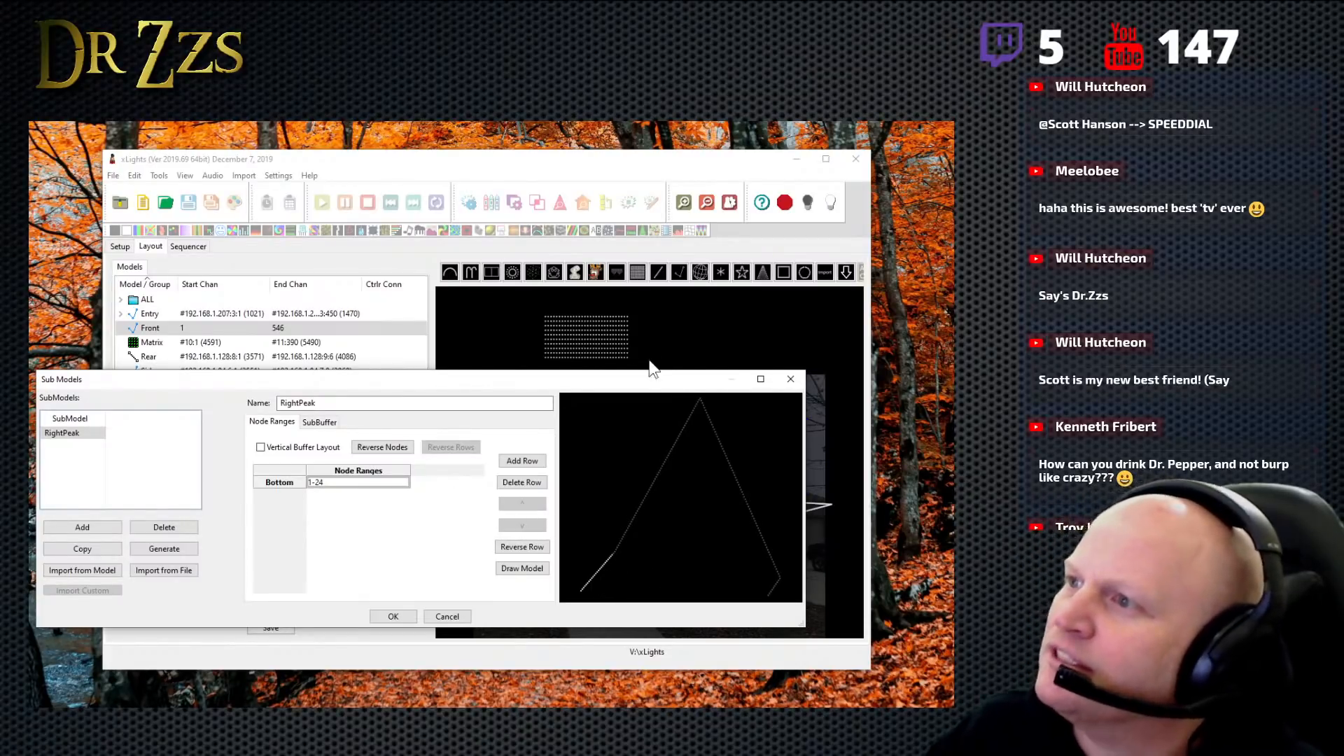
left_click_drag(637, 384, 585, 135)
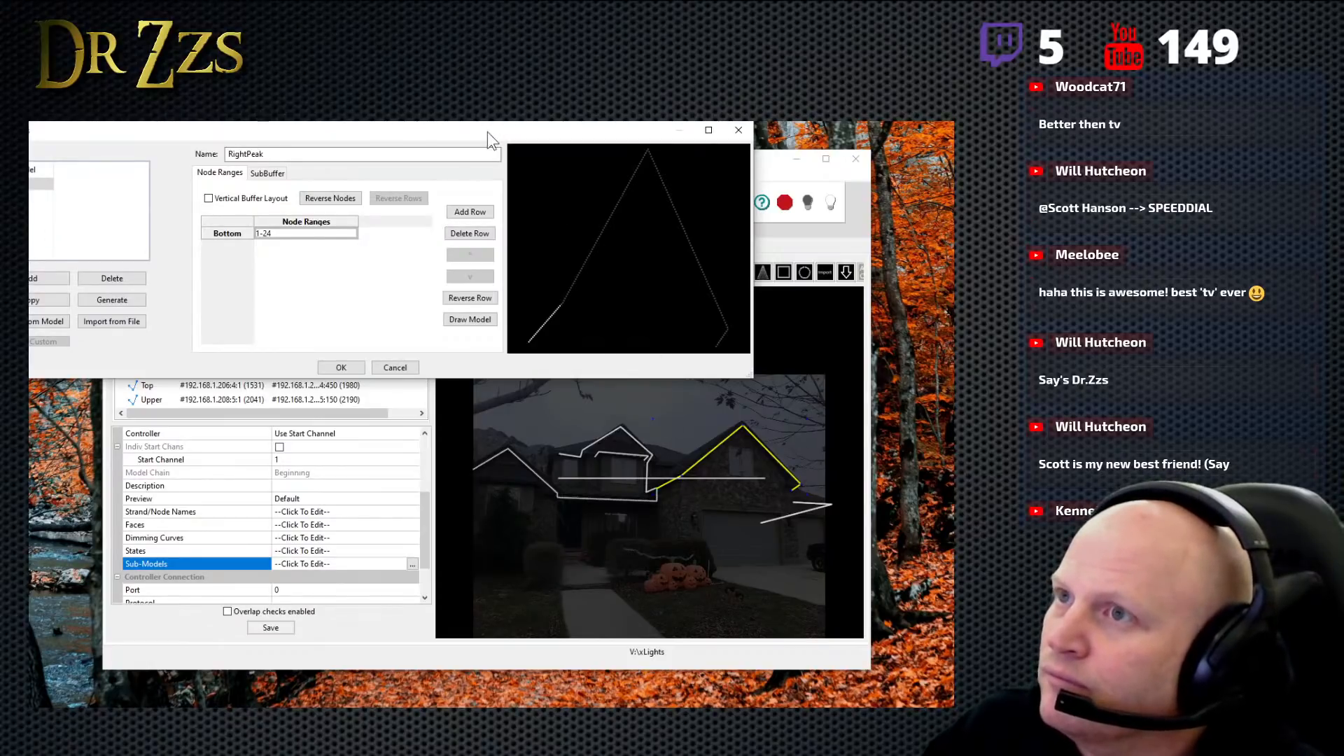
left_click_drag(487, 132, 504, 317)
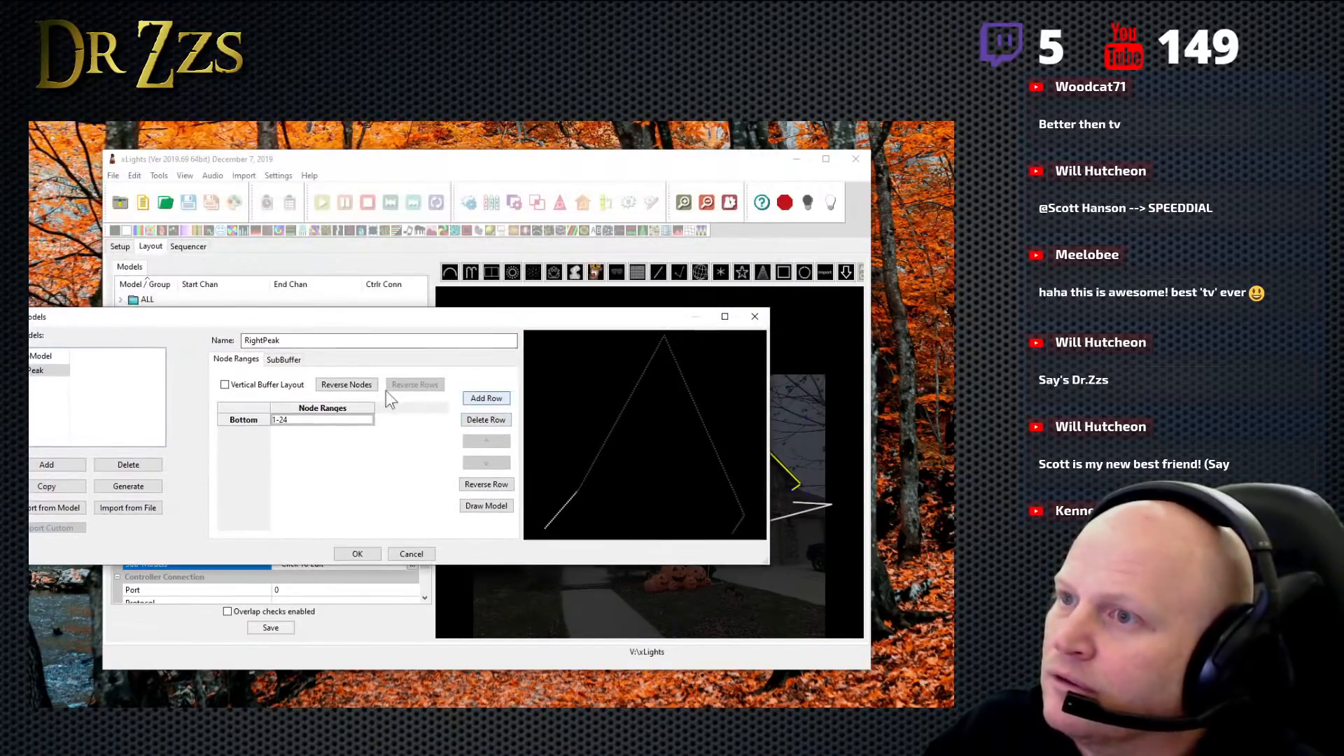
- Add another submodel to the Front model and rename the existing RightPeak submodel to leftHorz
left_click(52, 468)
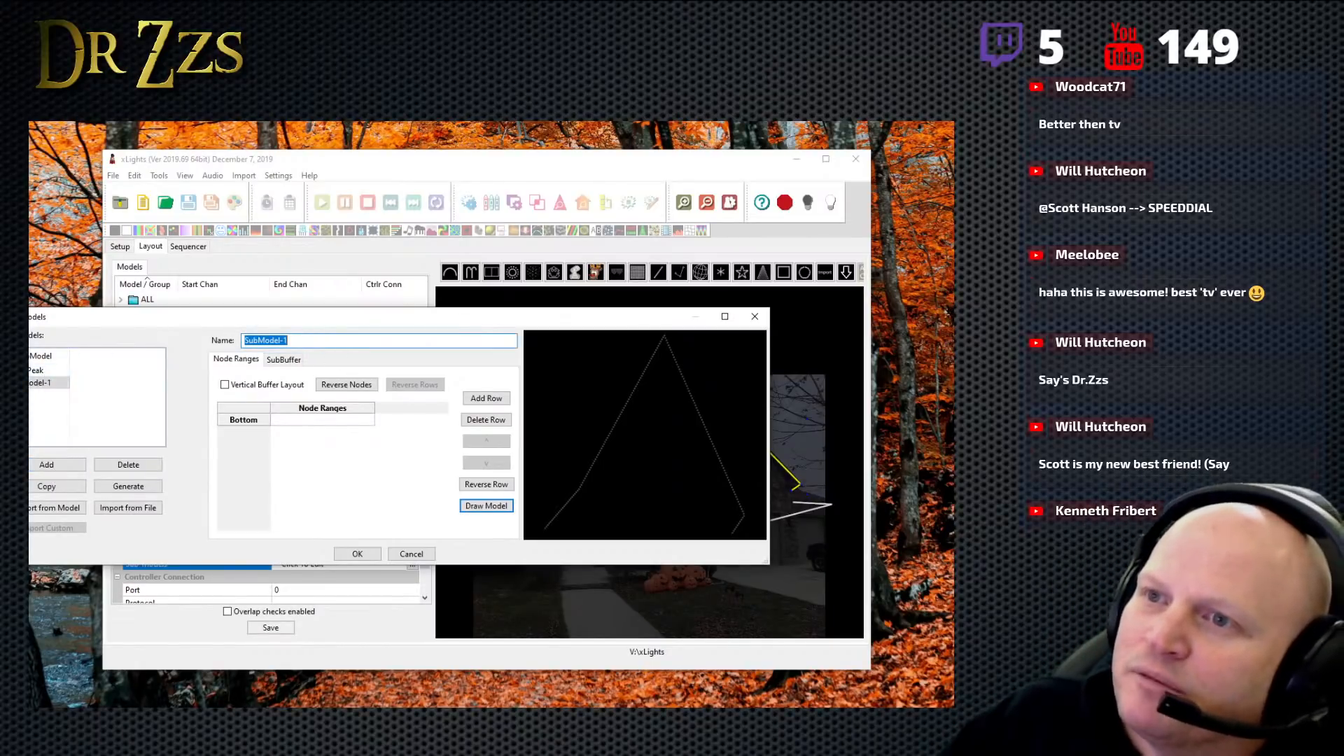
left_click(39, 370)
double_click(267, 339)
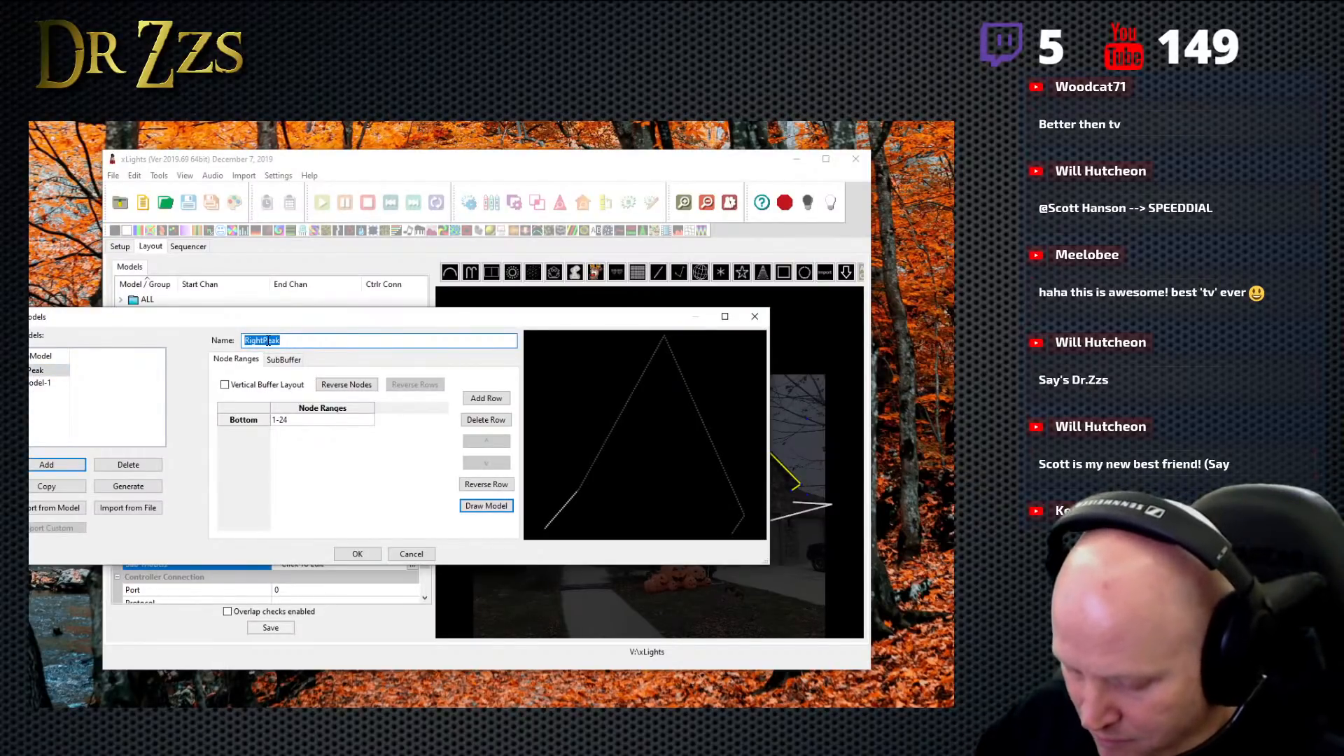
type("Horz")
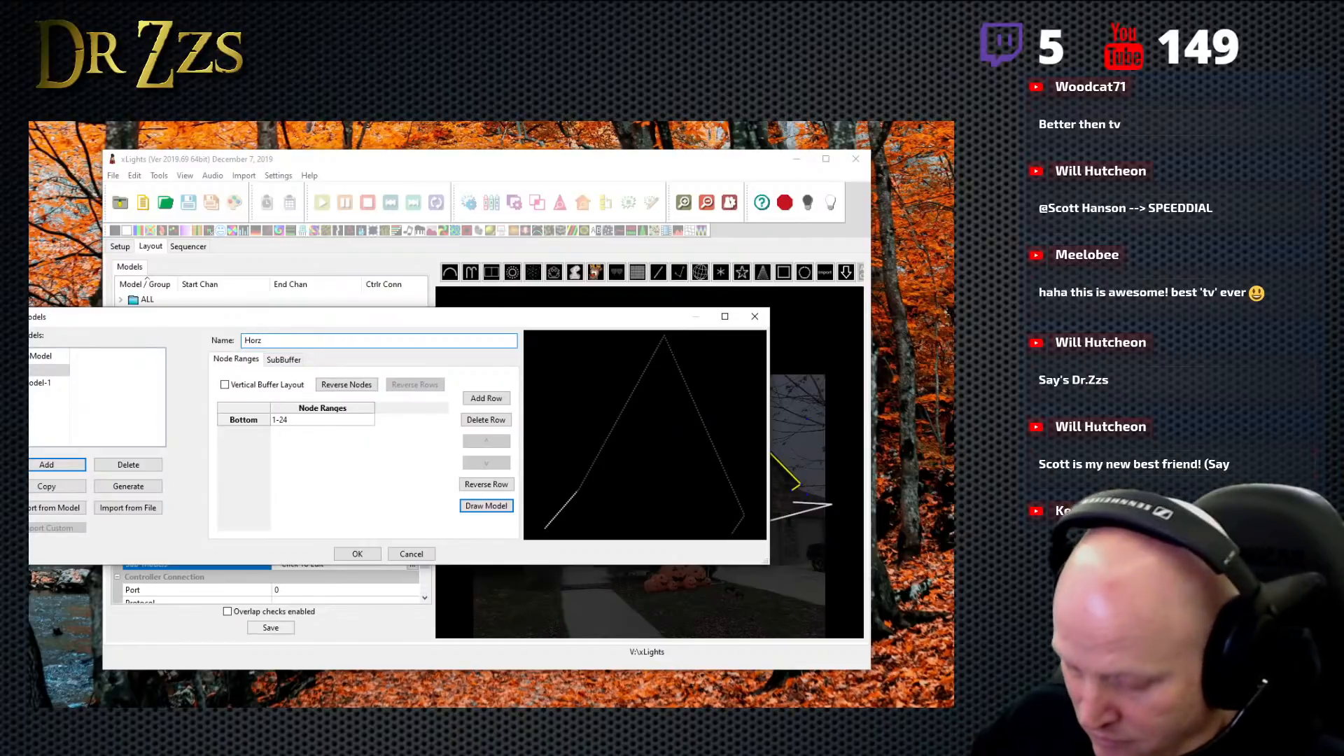
type("left")
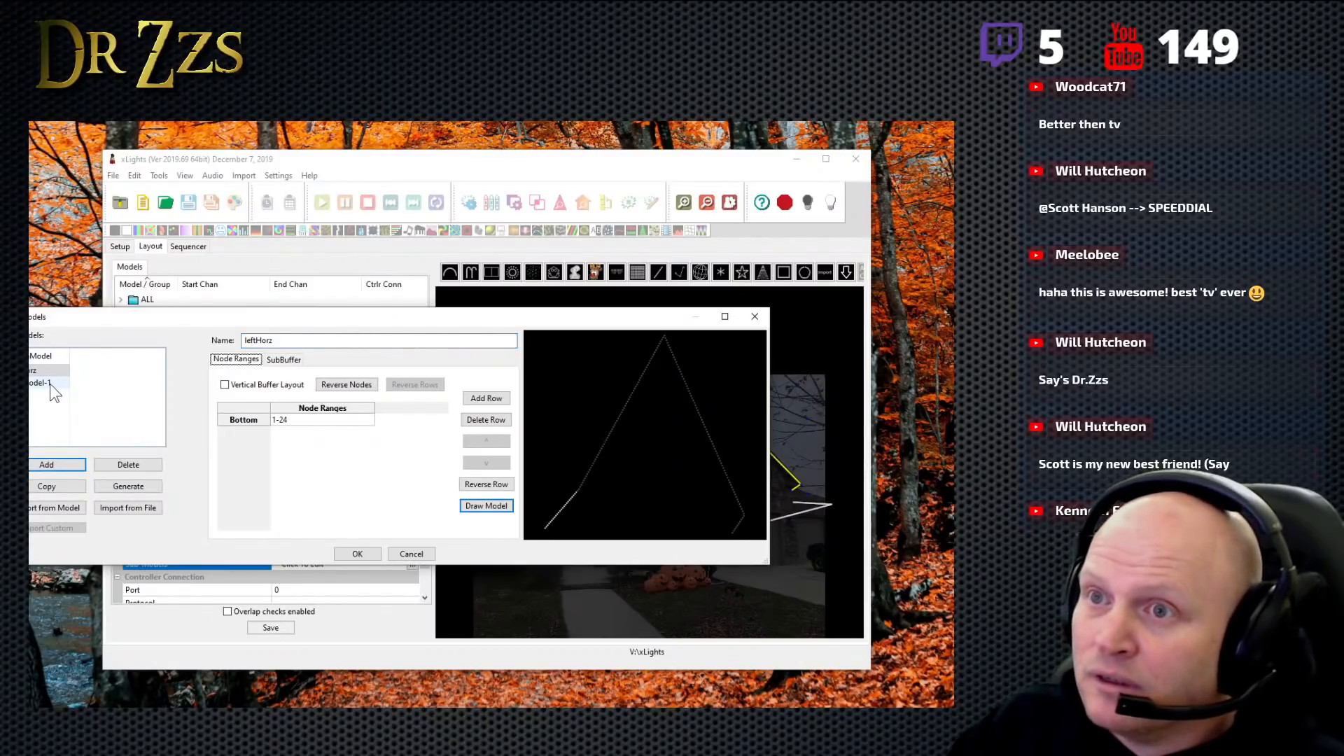
- Rename the newly added SubModel-1 to Right Peak
left_click(49, 384)
left_click(280, 340)
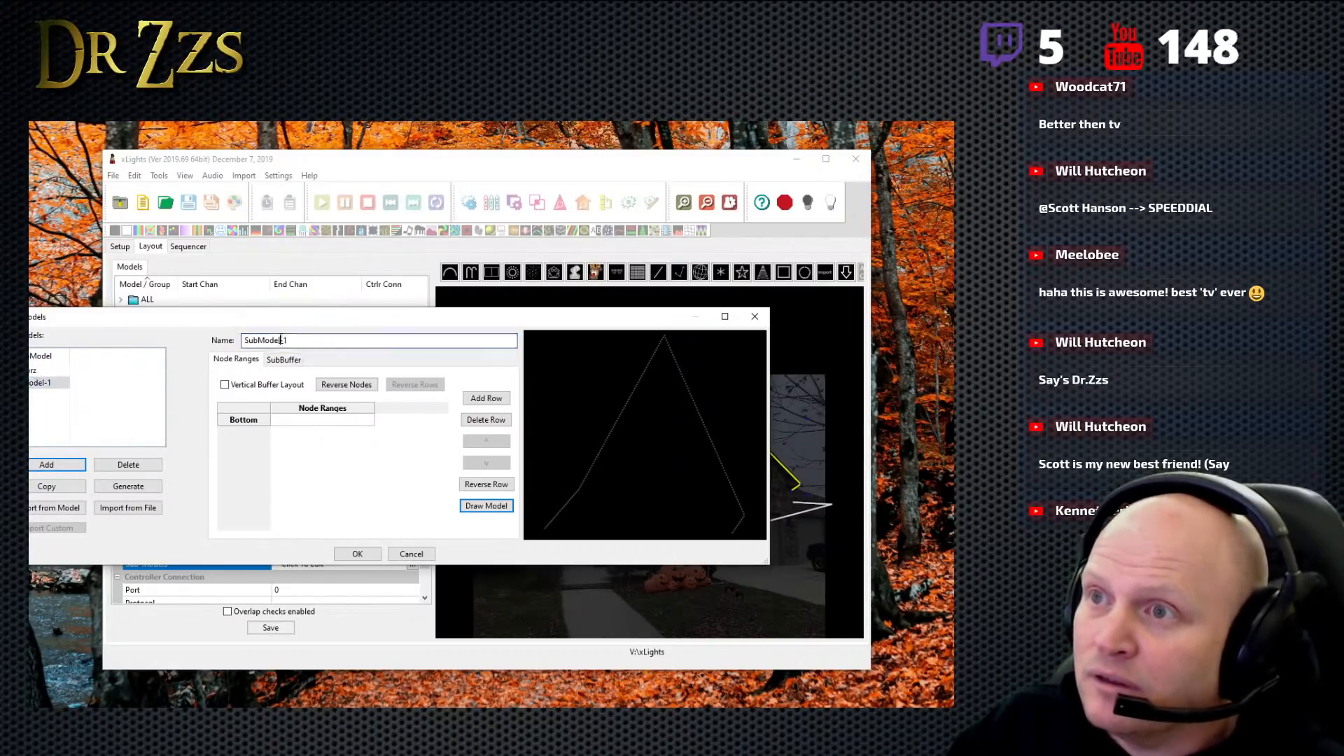
double_click(280, 341)
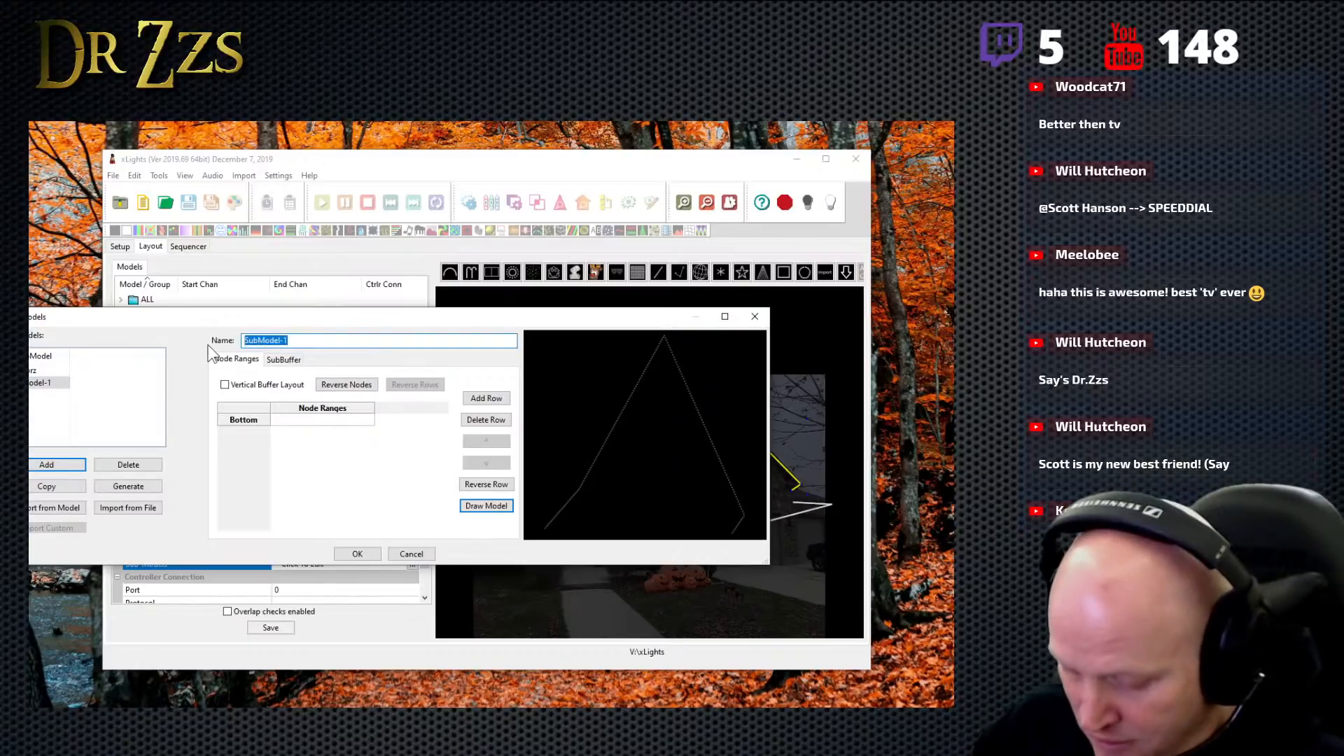
type("Right Peak")
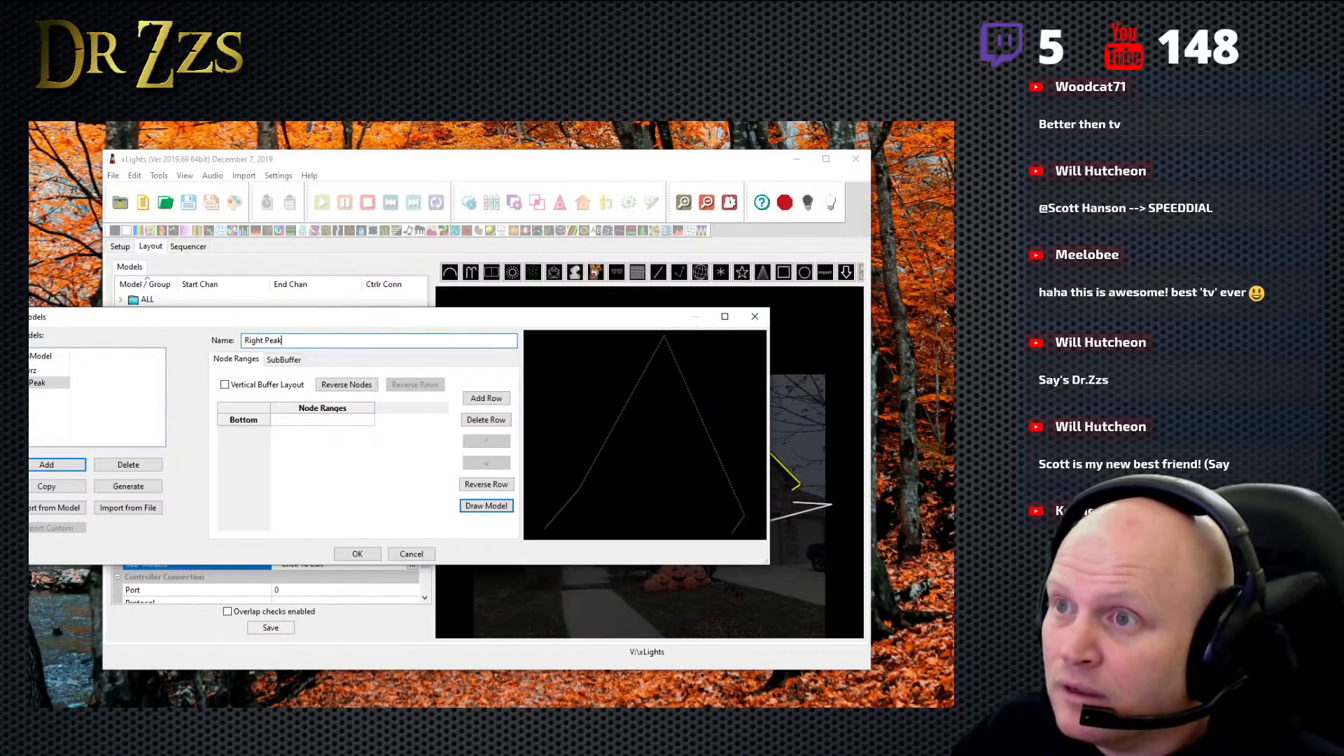
- Check leftHorz's node range, enter 25 as the start of Right Peak's bottom row range, and widen the dialog's model preview
left_click(294, 423)
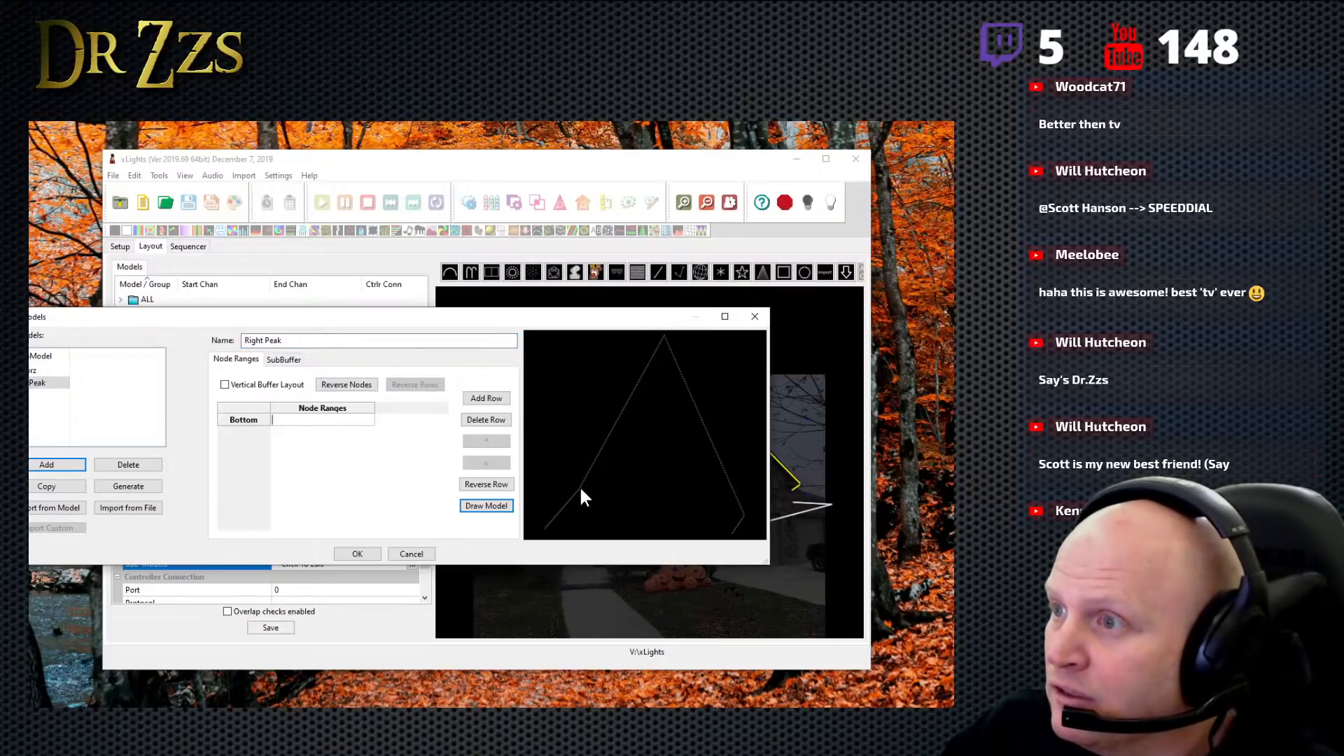
mouse_move(581, 497)
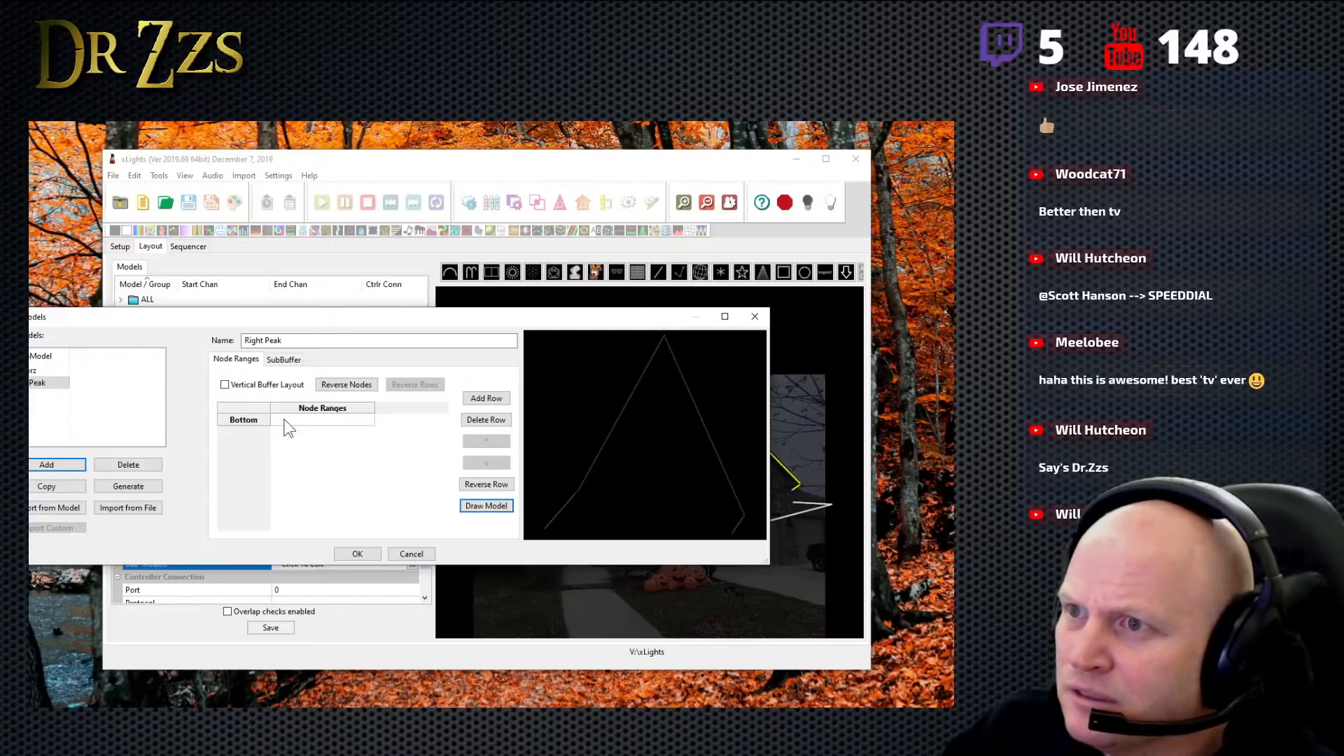
left_click(39, 371)
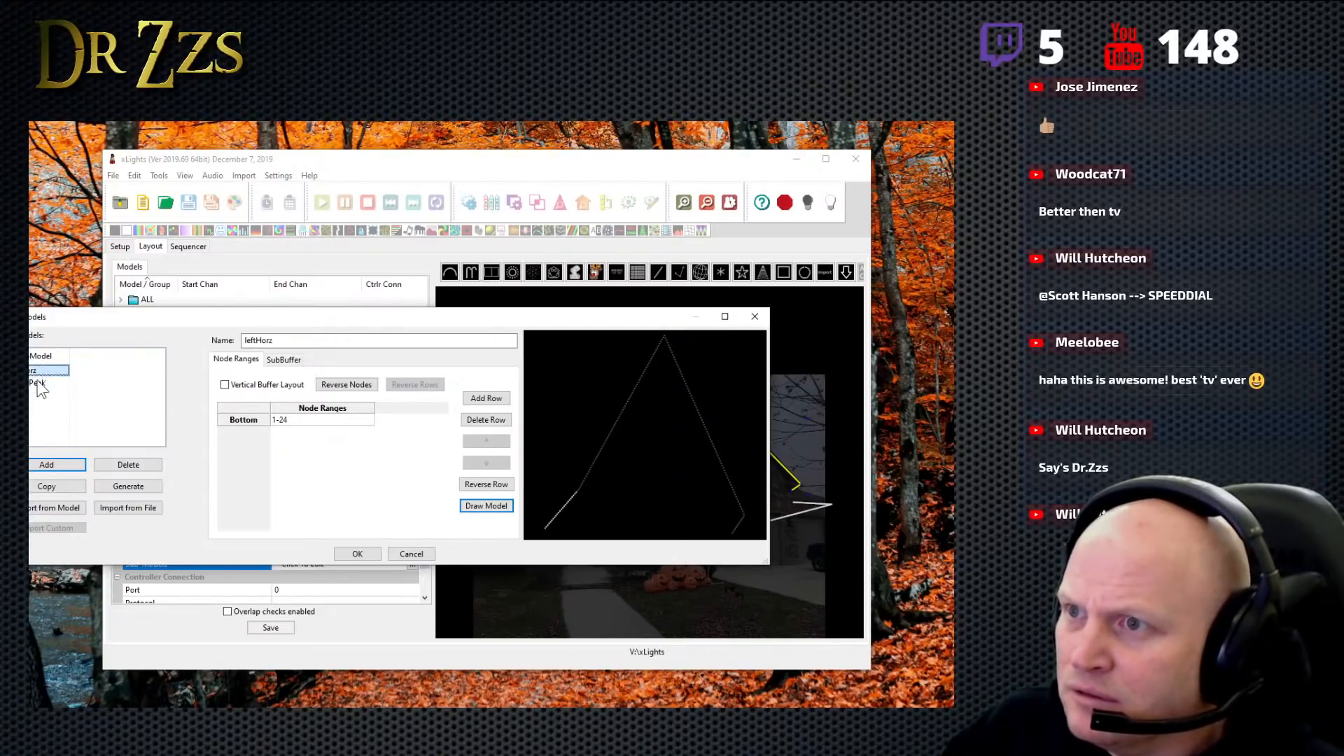
left_click(38, 384)
left_click(289, 419)
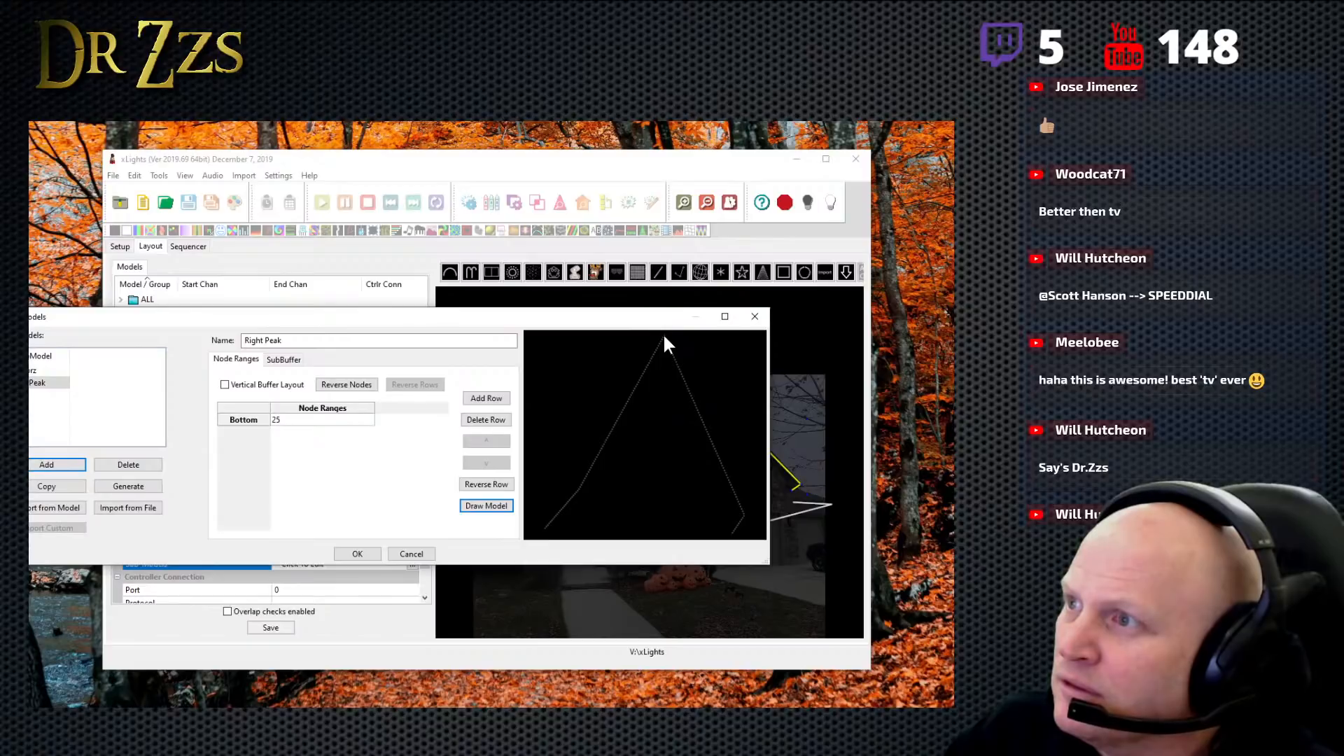
left_click_drag(771, 450, 802, 451)
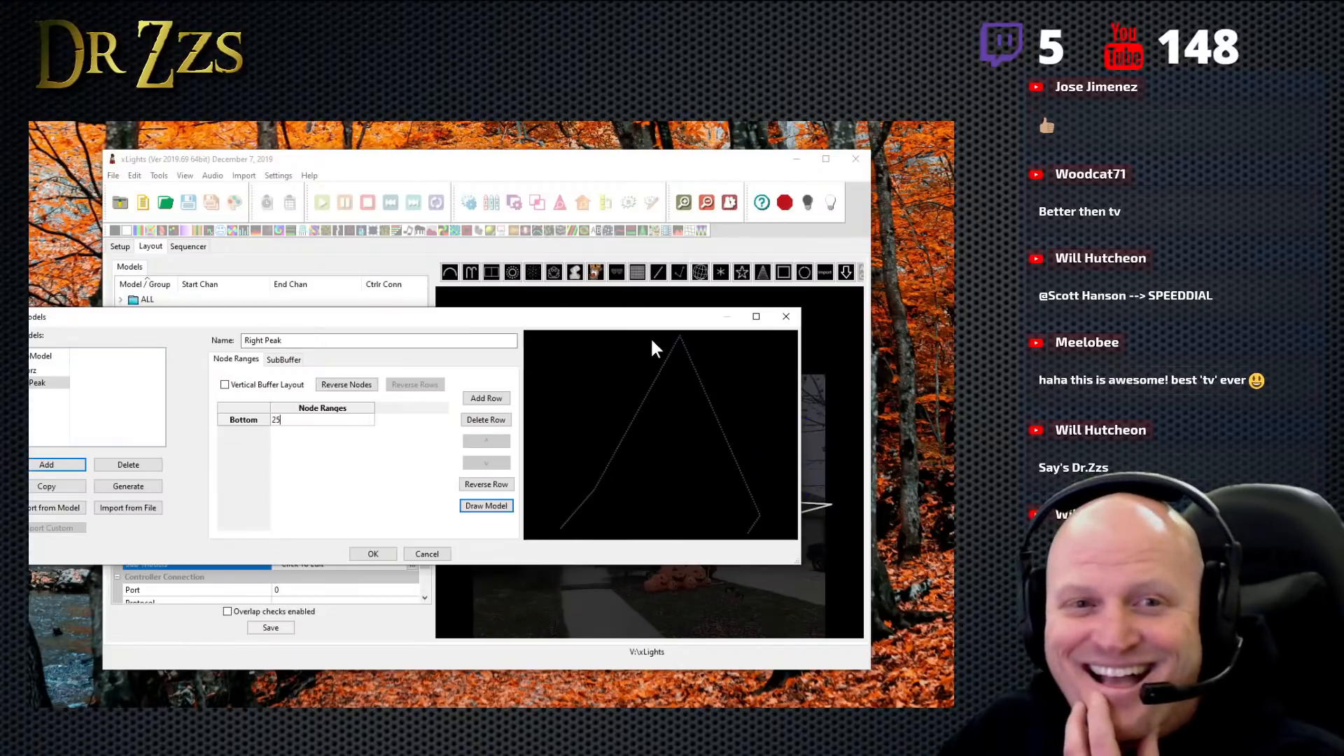
mouse_move(682, 343)
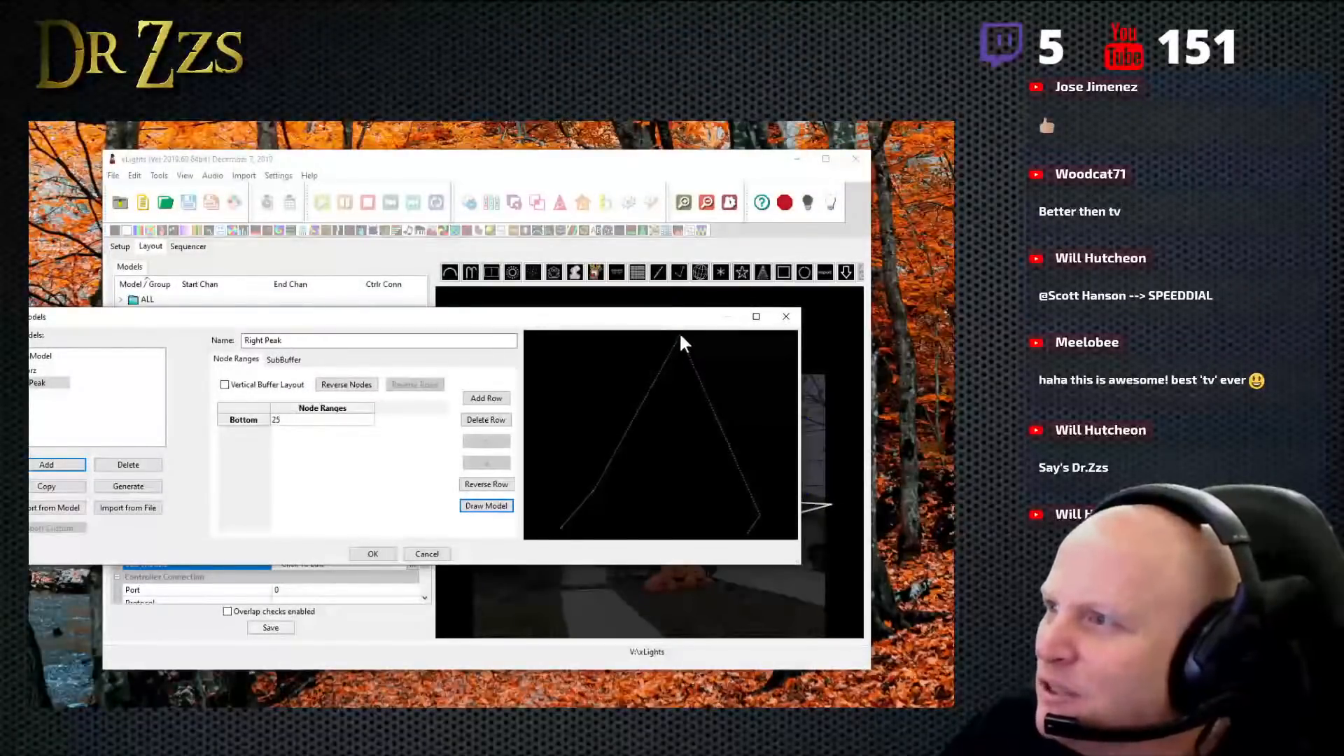
left_click(294, 421)
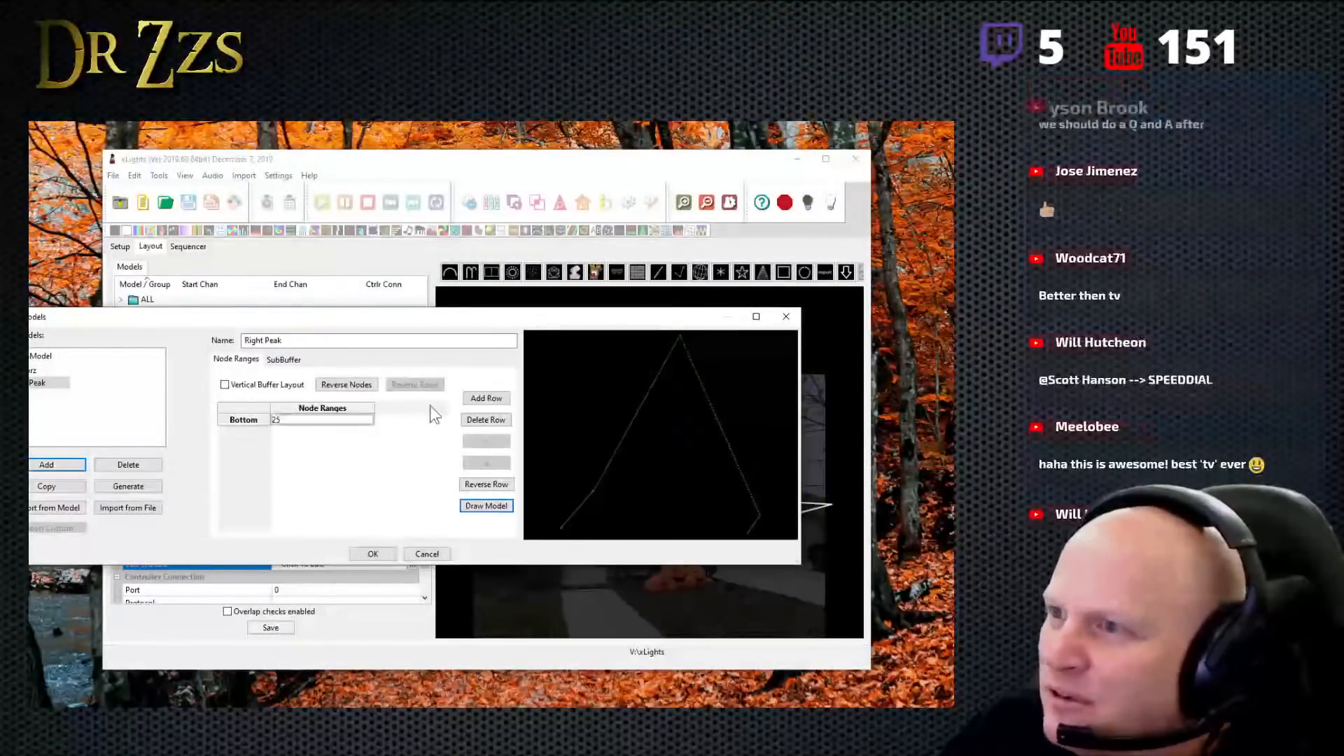
left_click(668, 353)
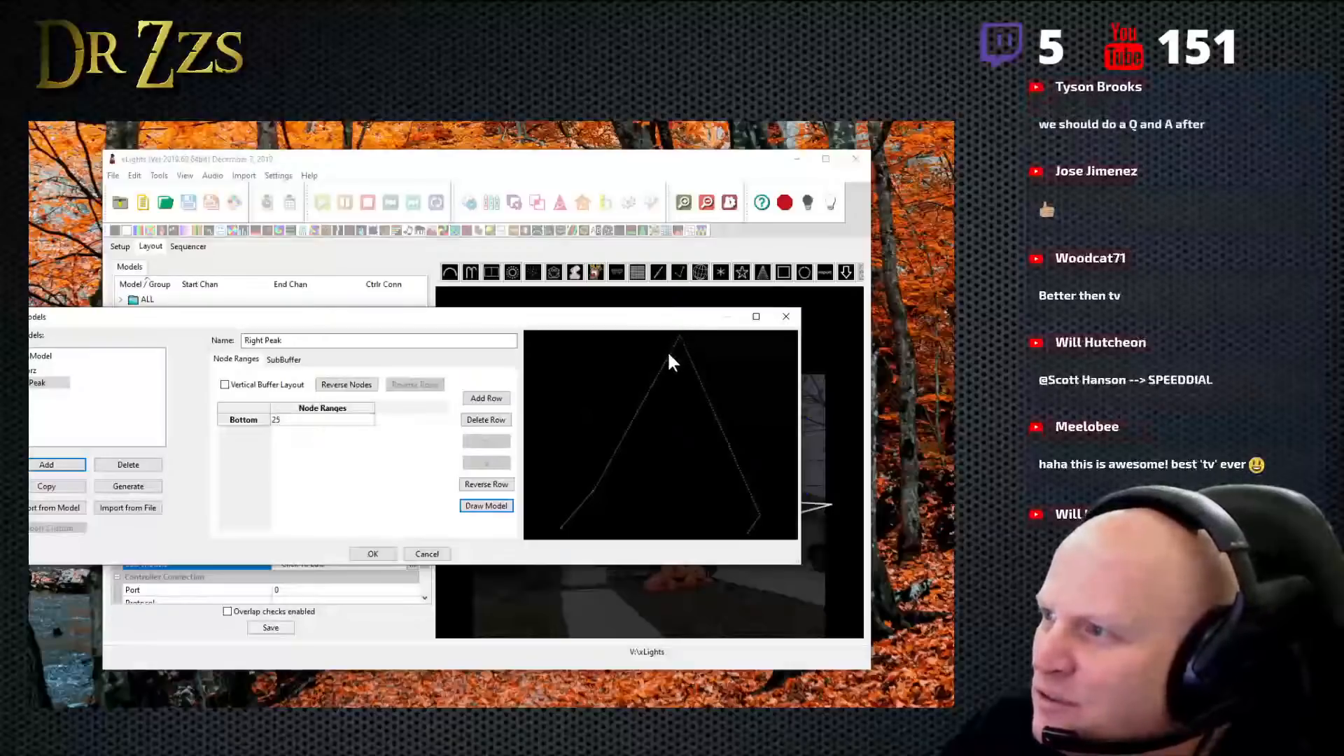
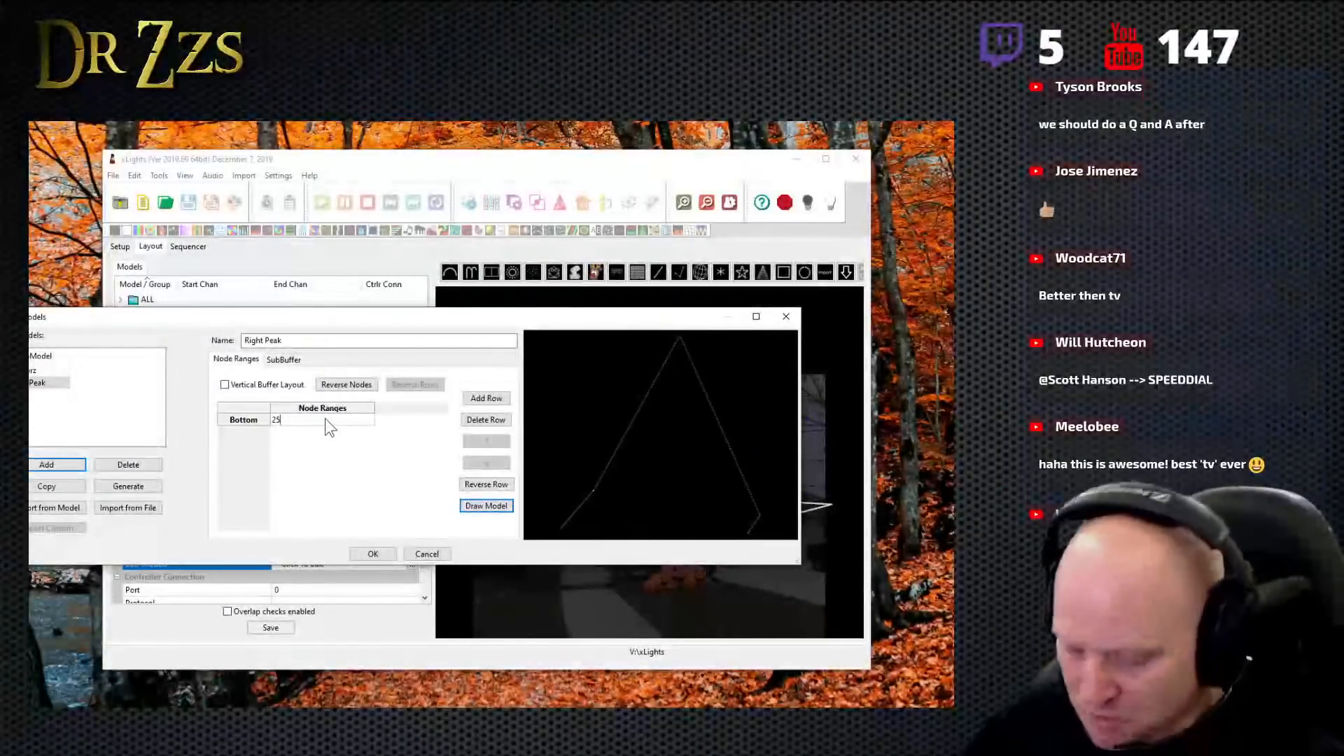
- Complete the bottom row's node range of the Right Peak submodel as 25-172
type("-17")
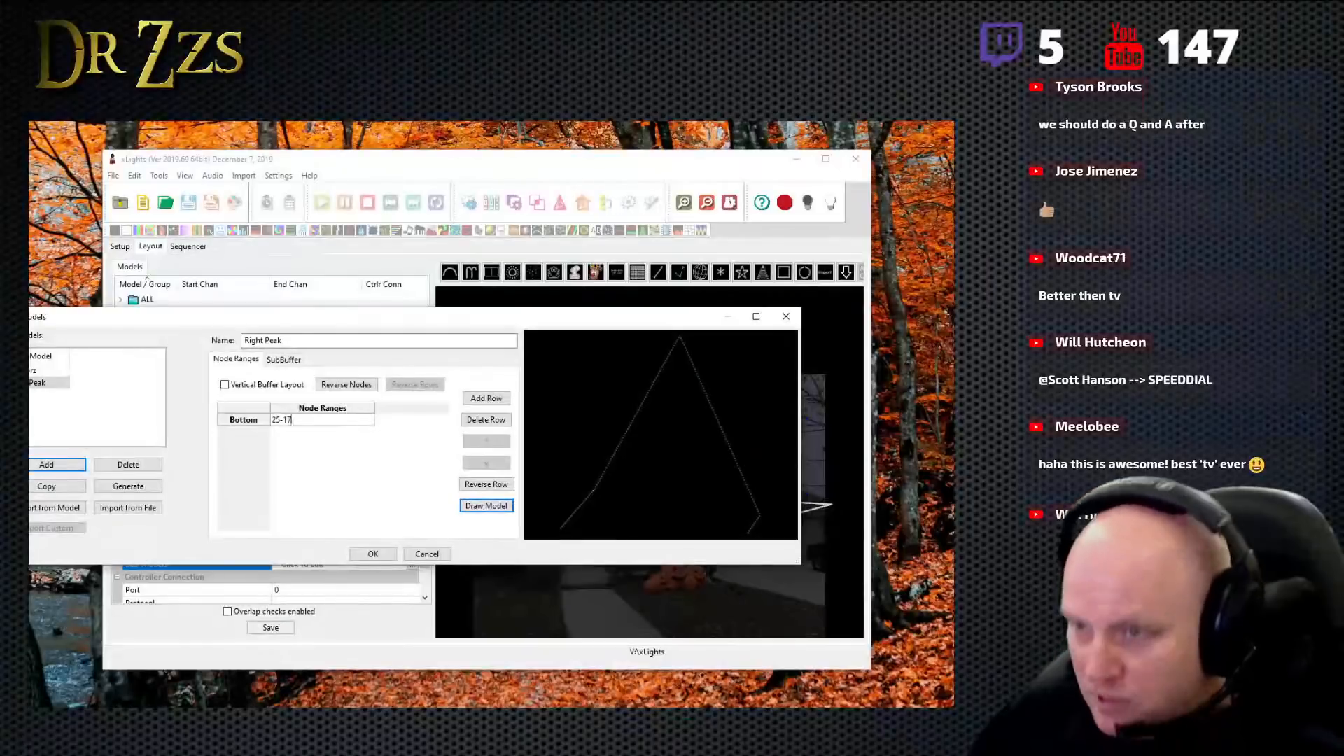
type("2")
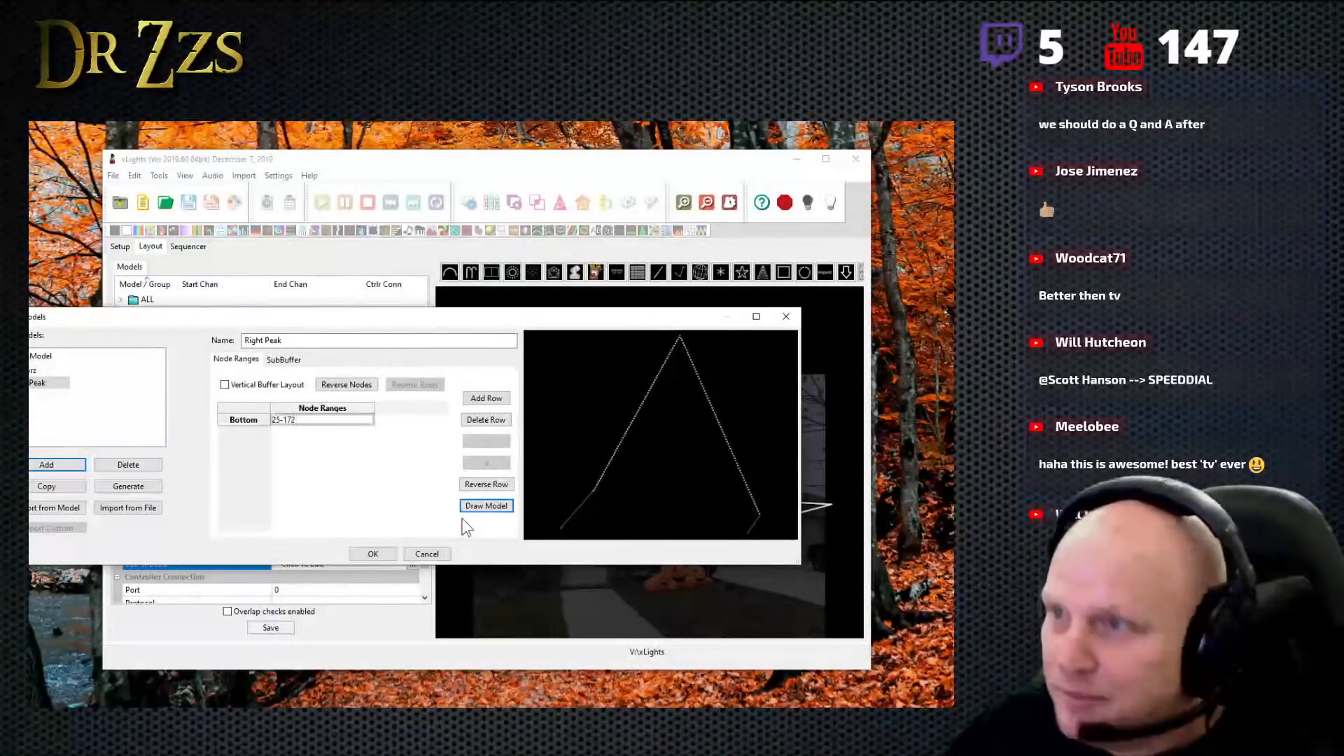
left_click(40, 397)
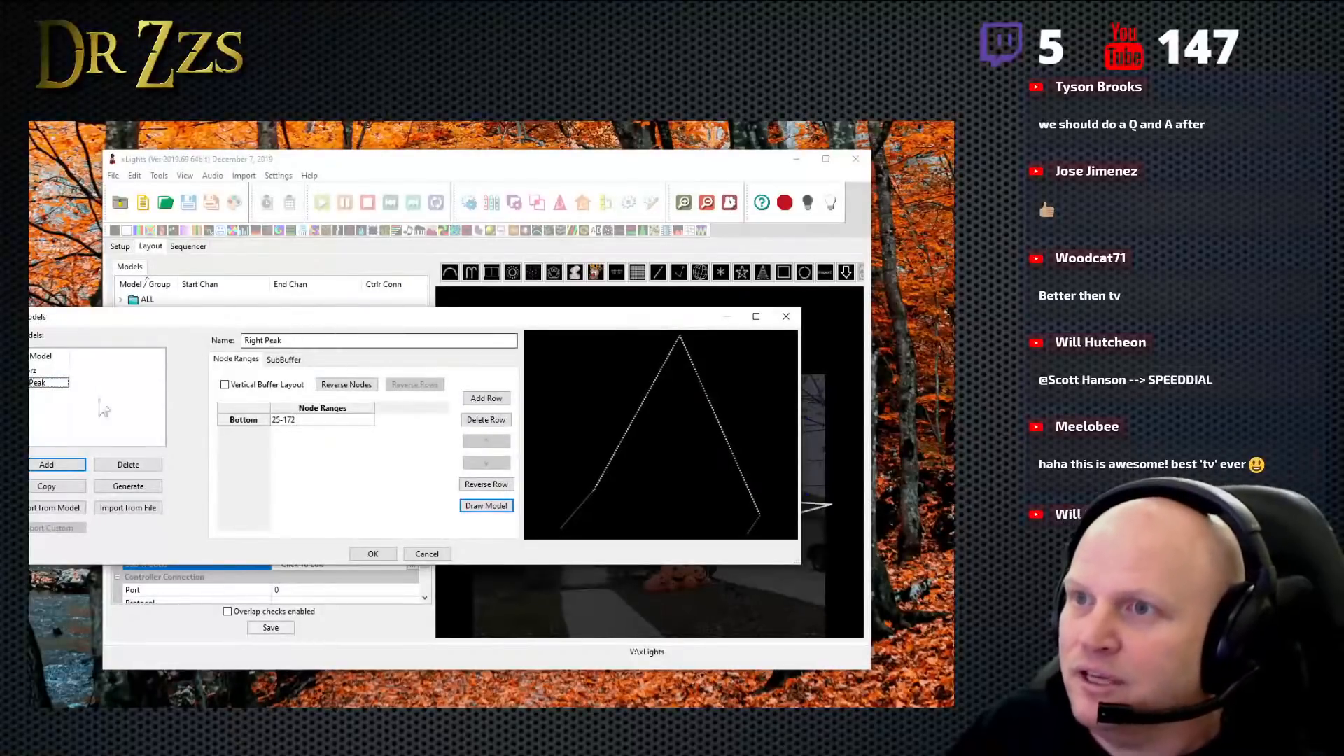
- Add a submodel named RightHorz with a bottom row node range of 173-182 and accept the submodel definitions
left_click(52, 466)
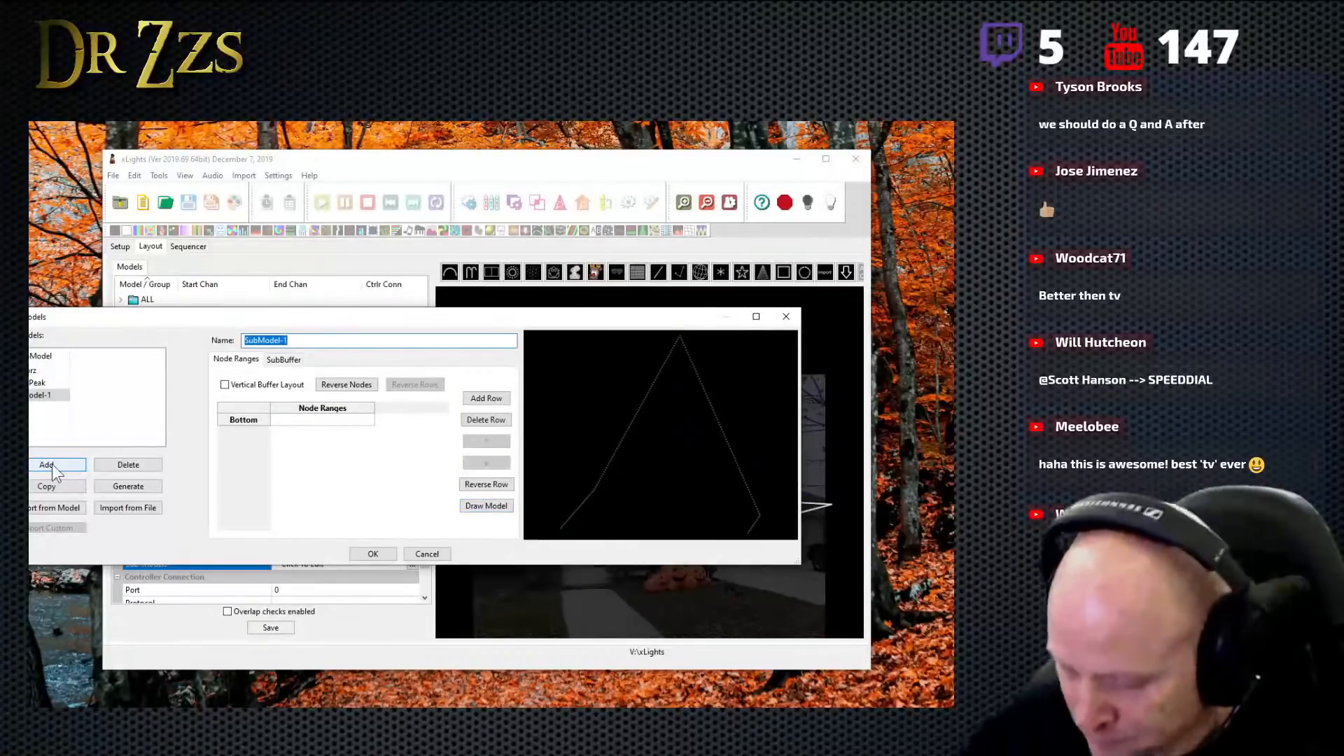
type("RightHorz")
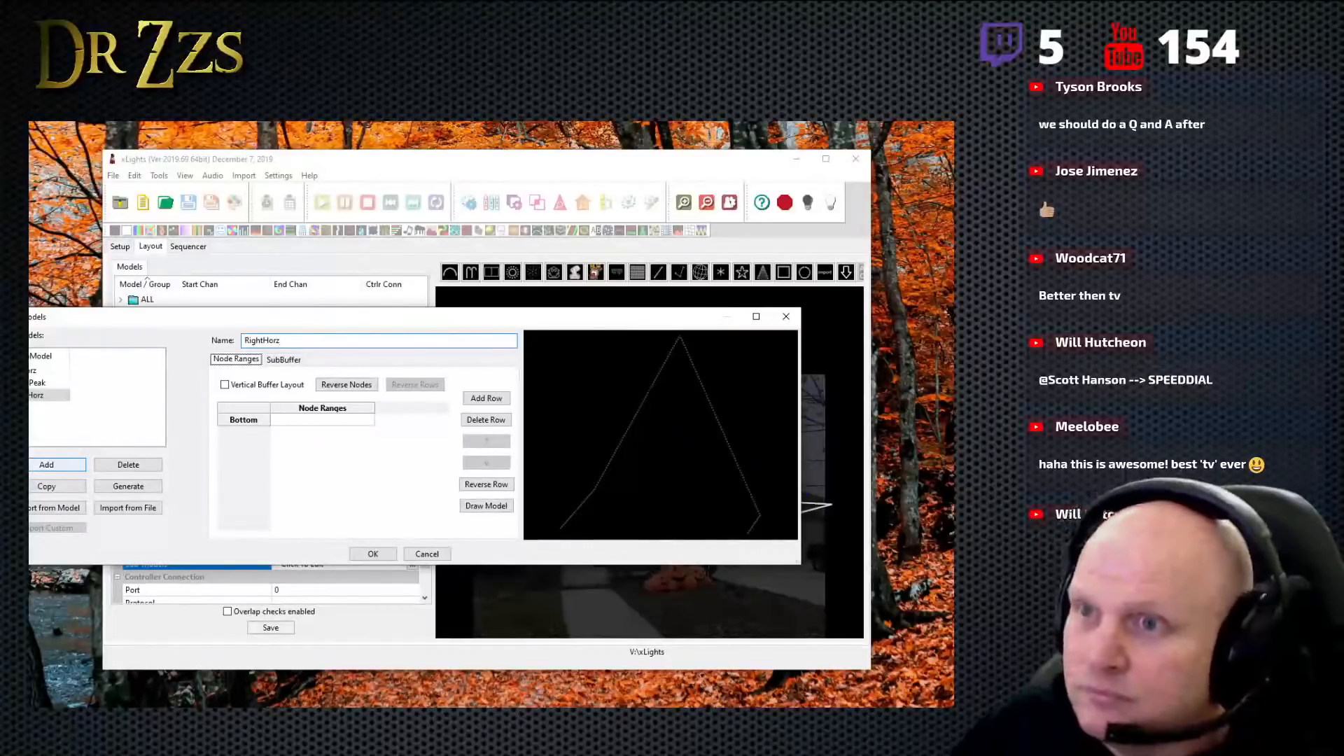
left_click(293, 422)
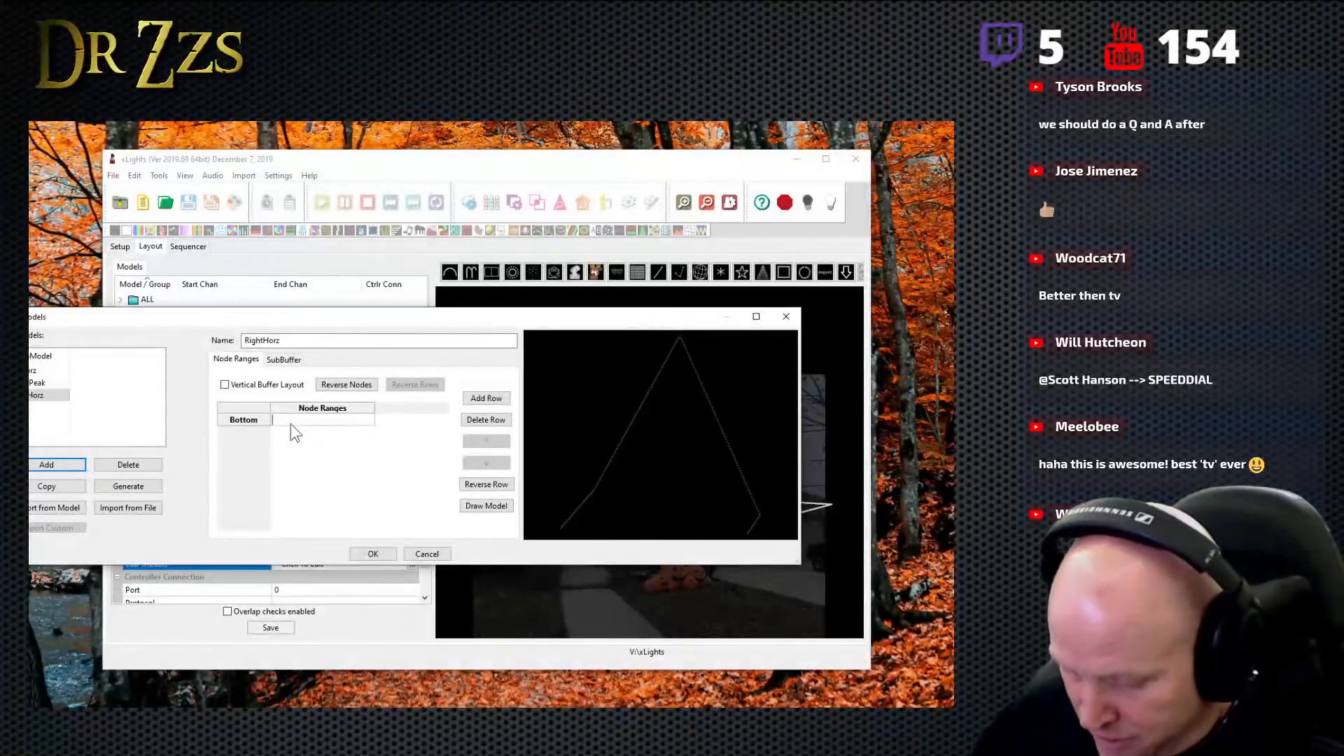
type("173-")
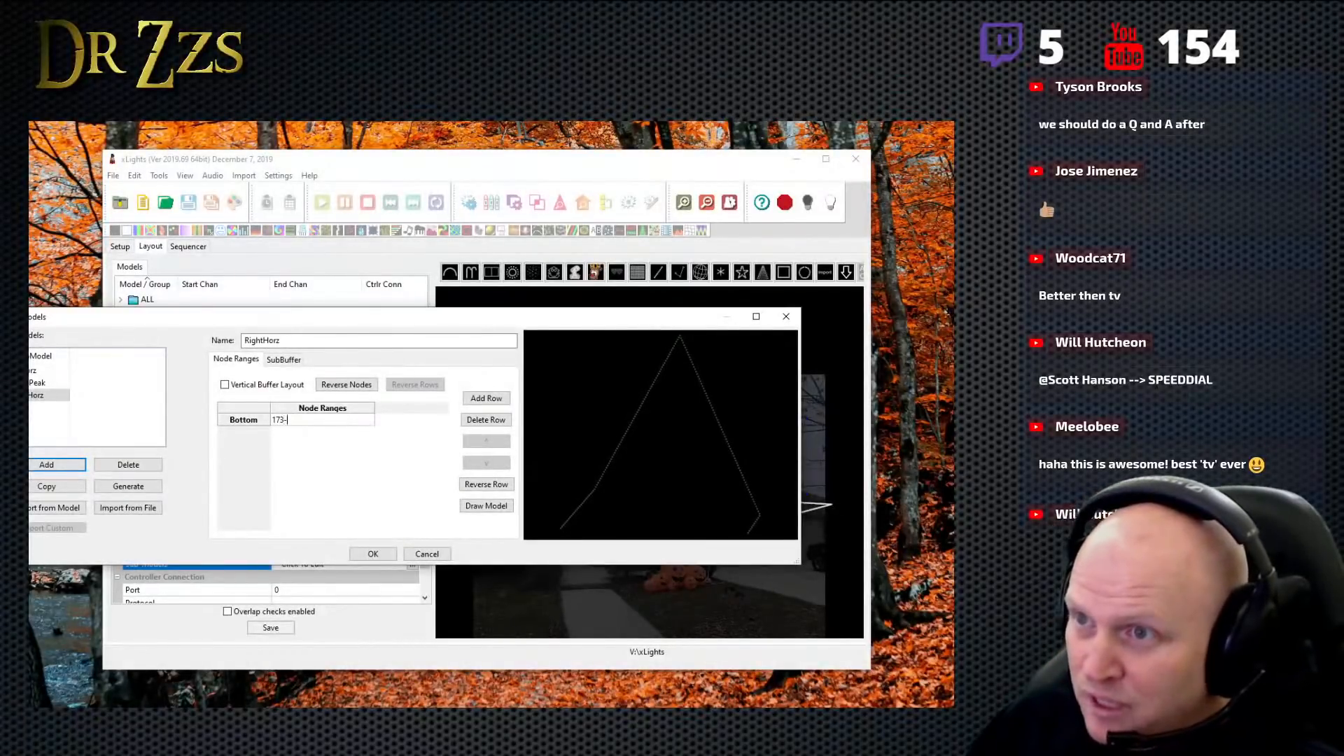
type("182")
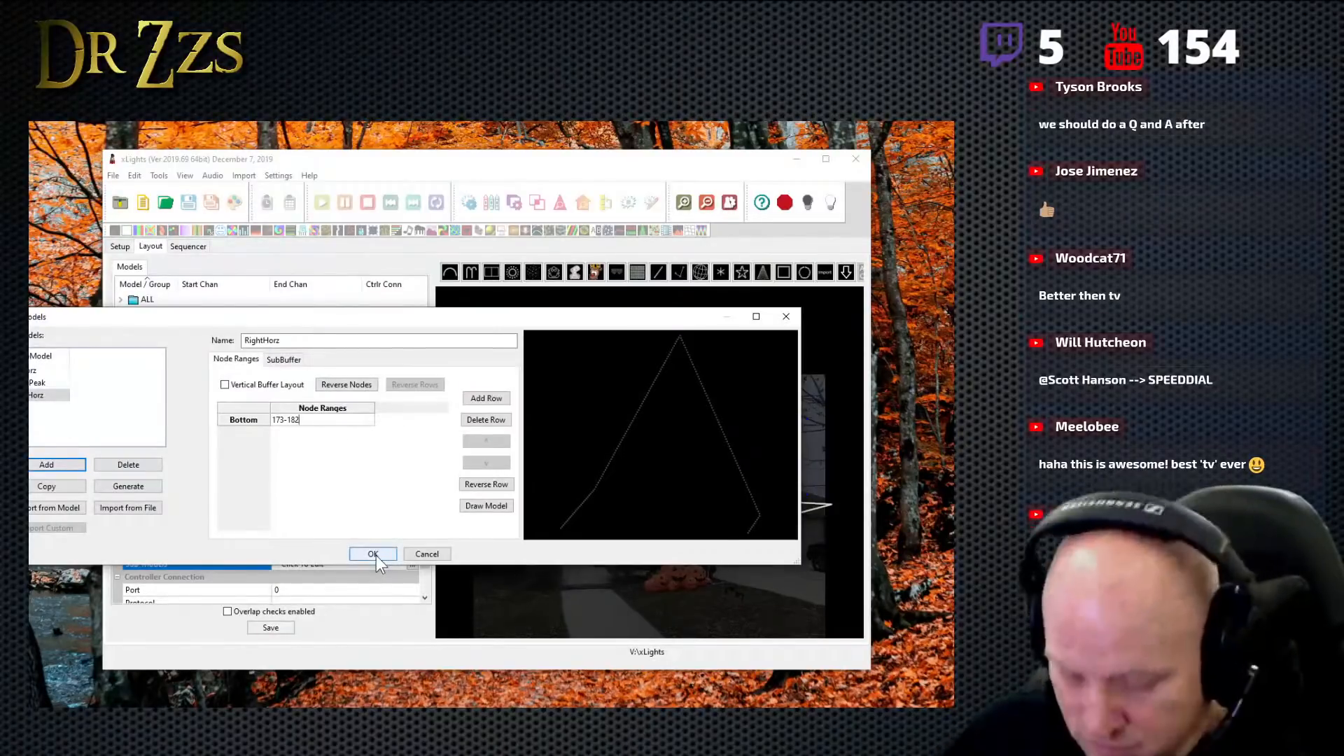
key("Return")
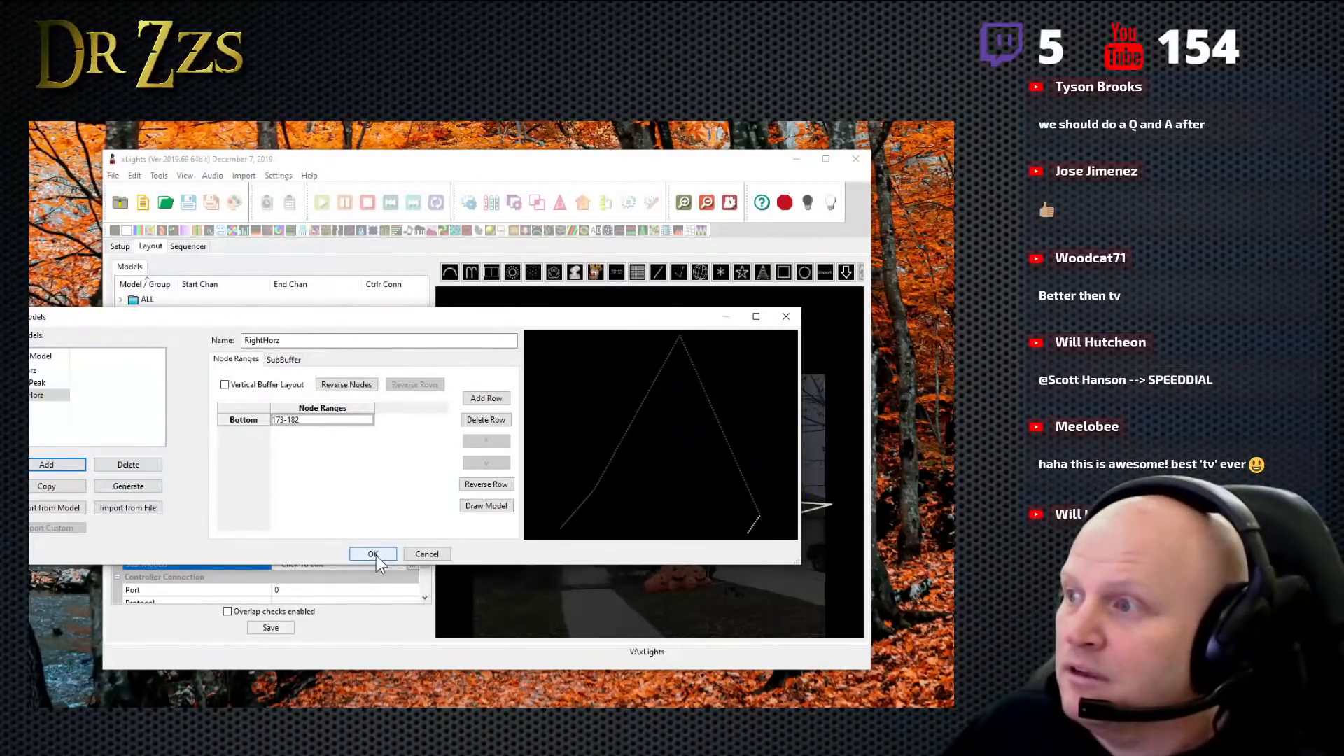
left_click(376, 556)
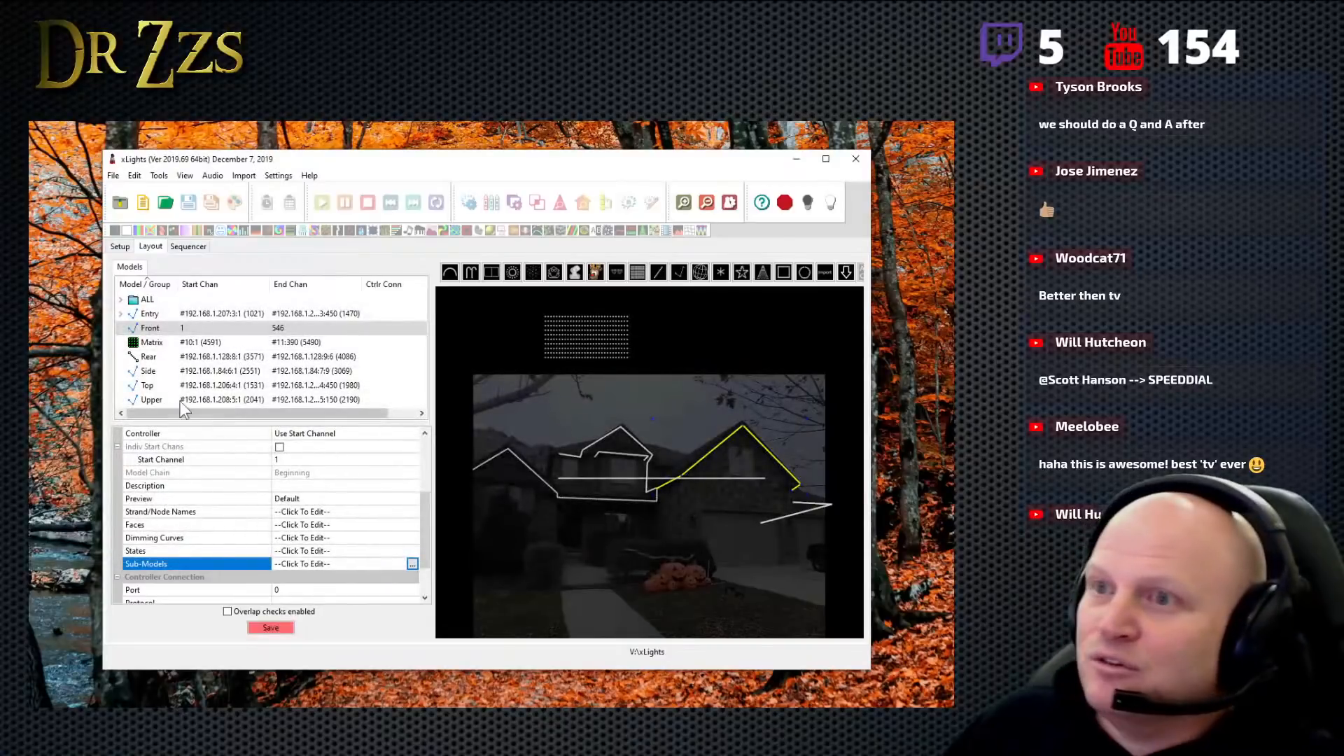
- Save the layout and try to expand the Front model's submodels in the model list
left_click(274, 633)
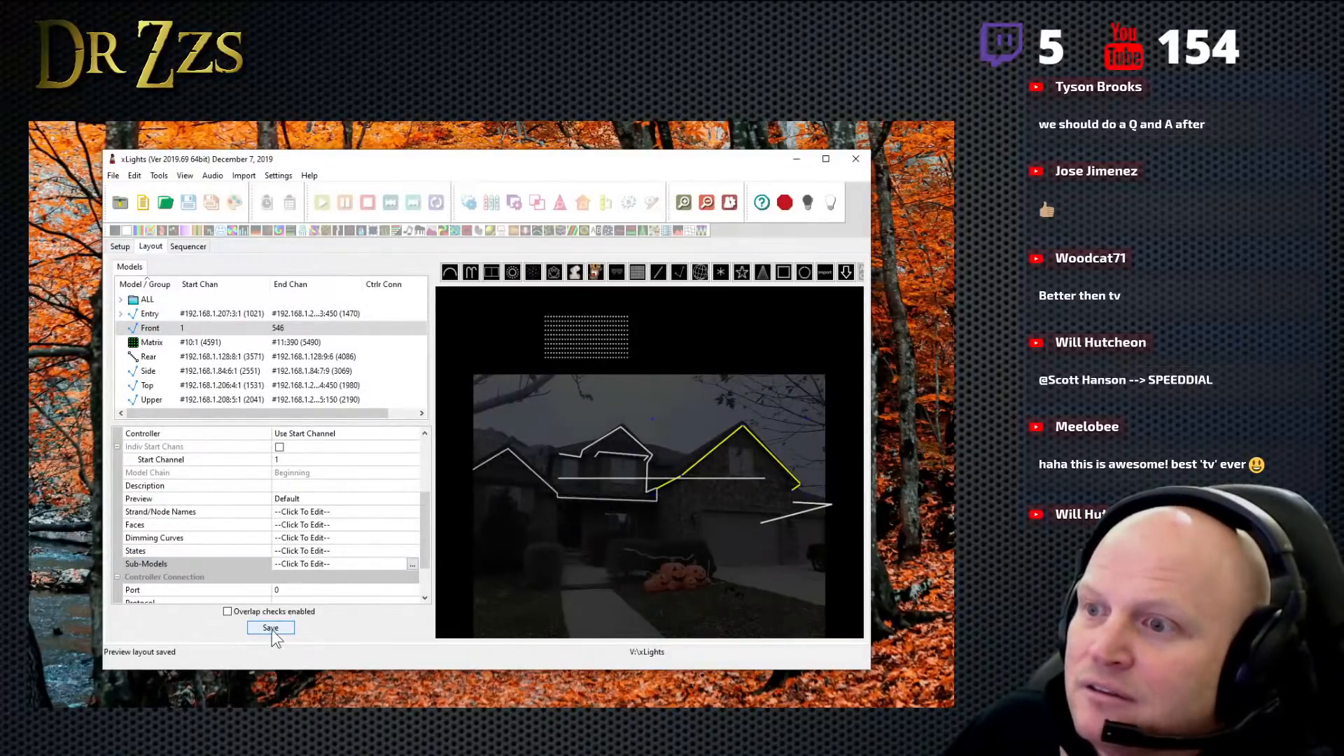
left_click(125, 329)
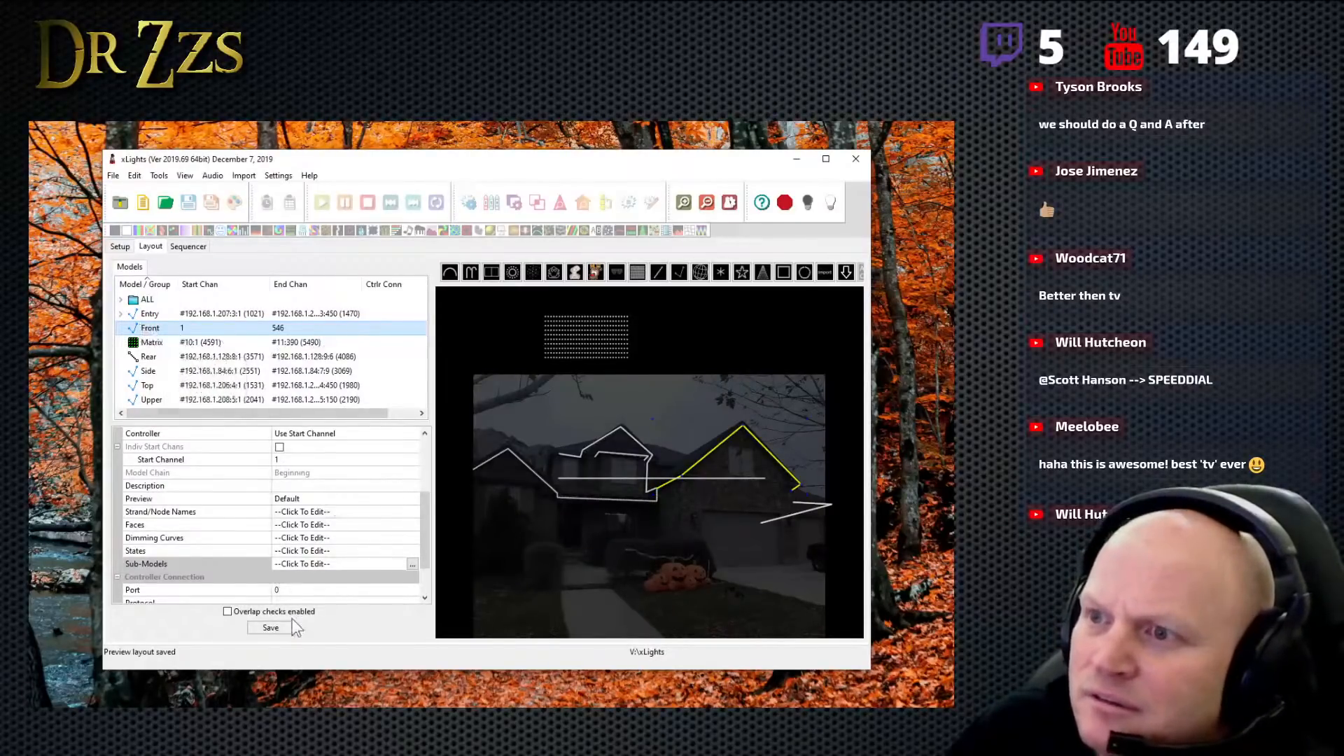
left_click(125, 328)
left_click(125, 327)
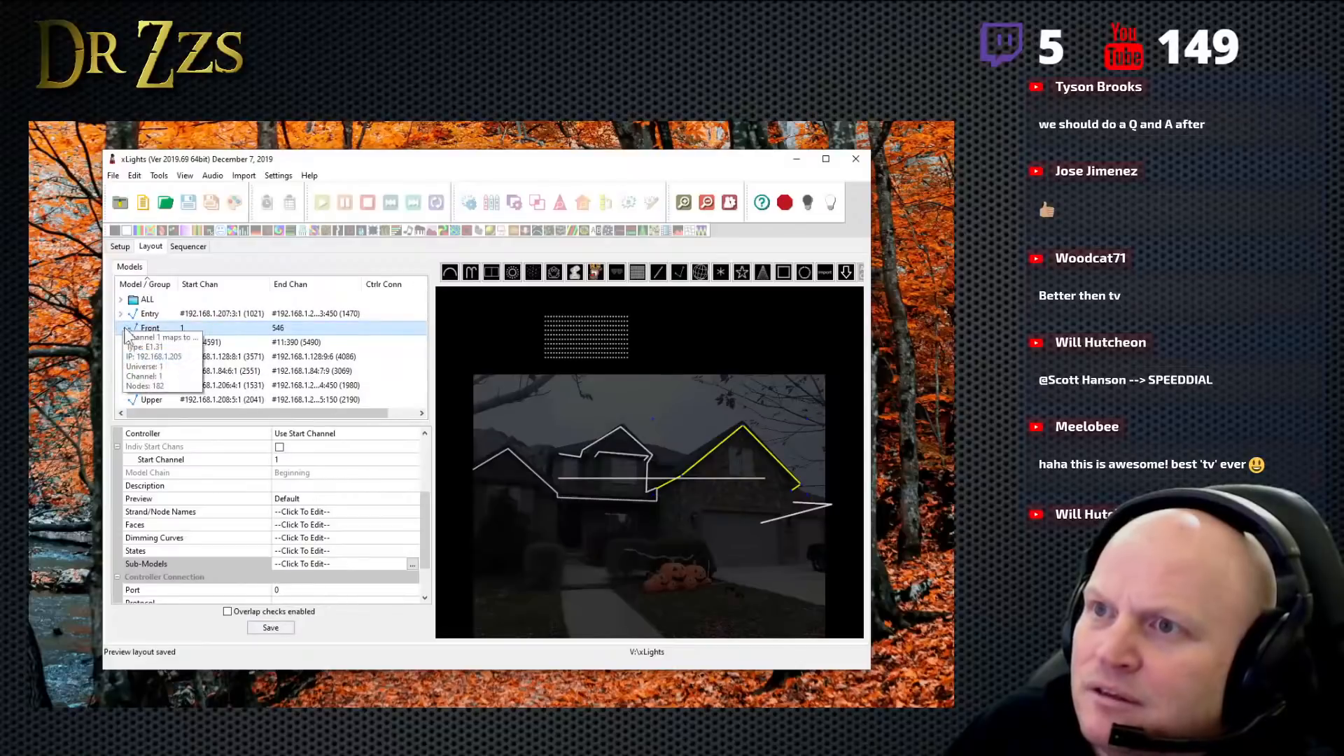
left_click(120, 248)
left_click(150, 247)
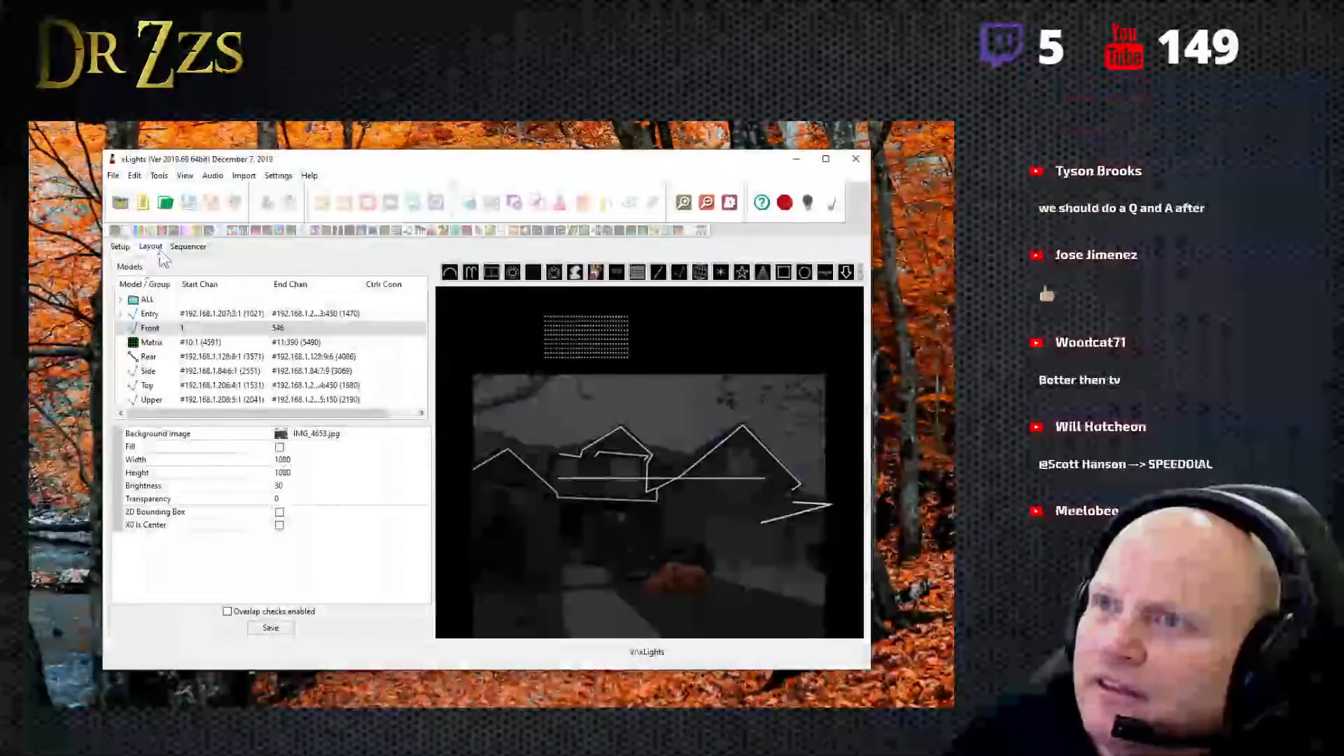
- Inspect the Entry model's submodels in the model list, widening the model name column to read their full names
left_click(121, 313)
left_click(183, 342)
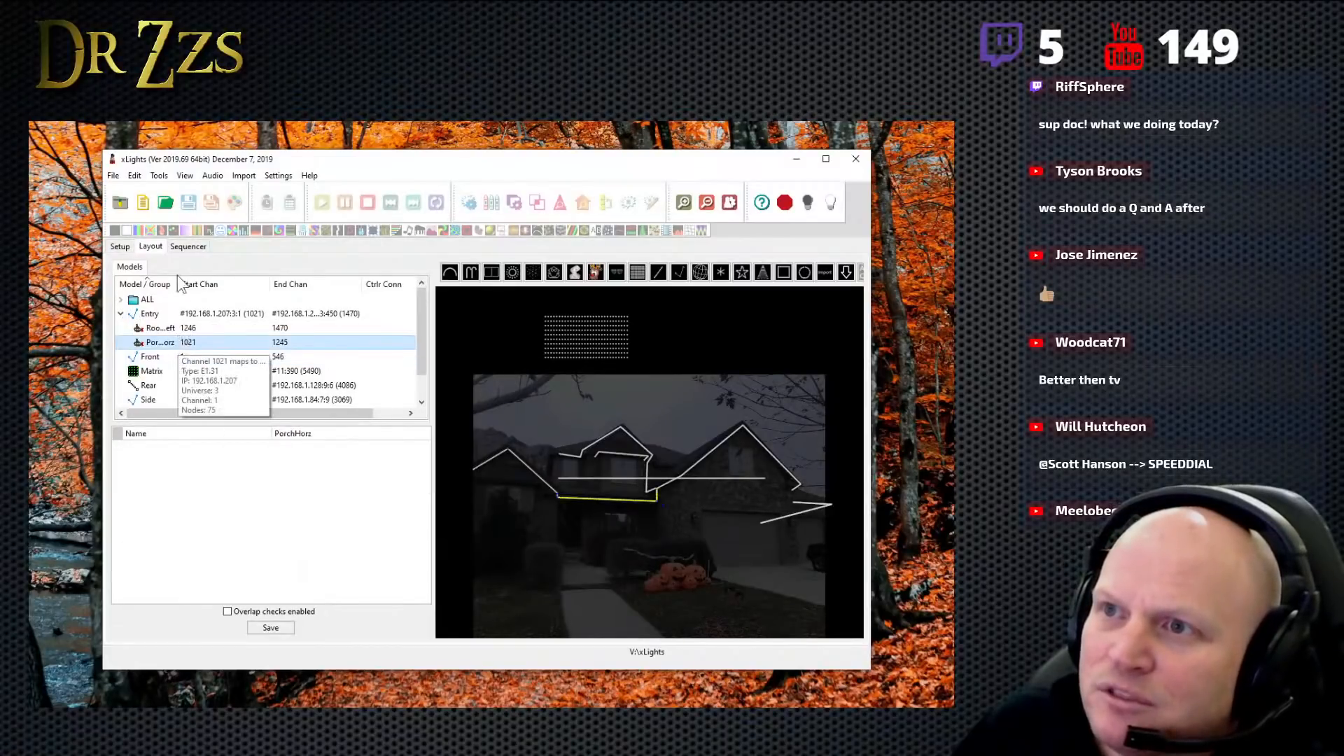
left_click_drag(178, 283, 209, 284)
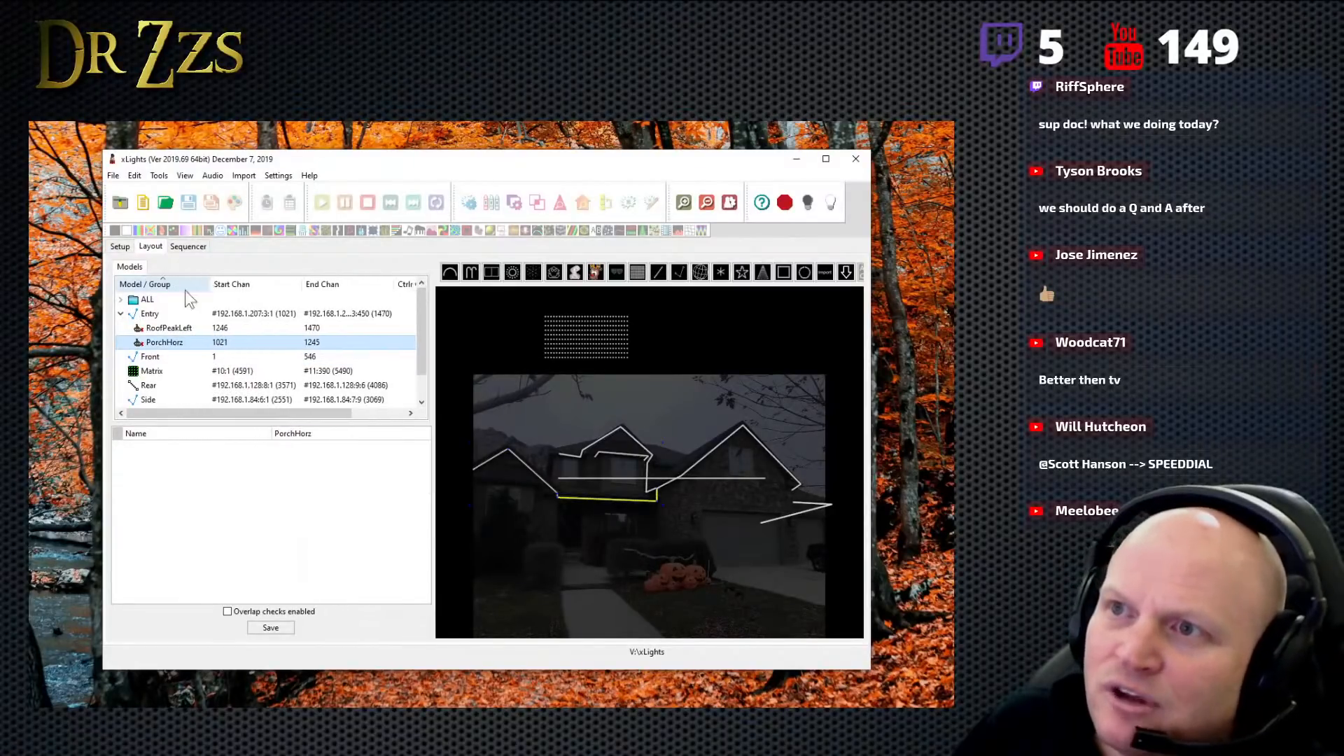
left_click(121, 313)
- Try to refresh the Front model's entry by reselecting it, re-sorting the model list and reloading the layout view
left_click(150, 328)
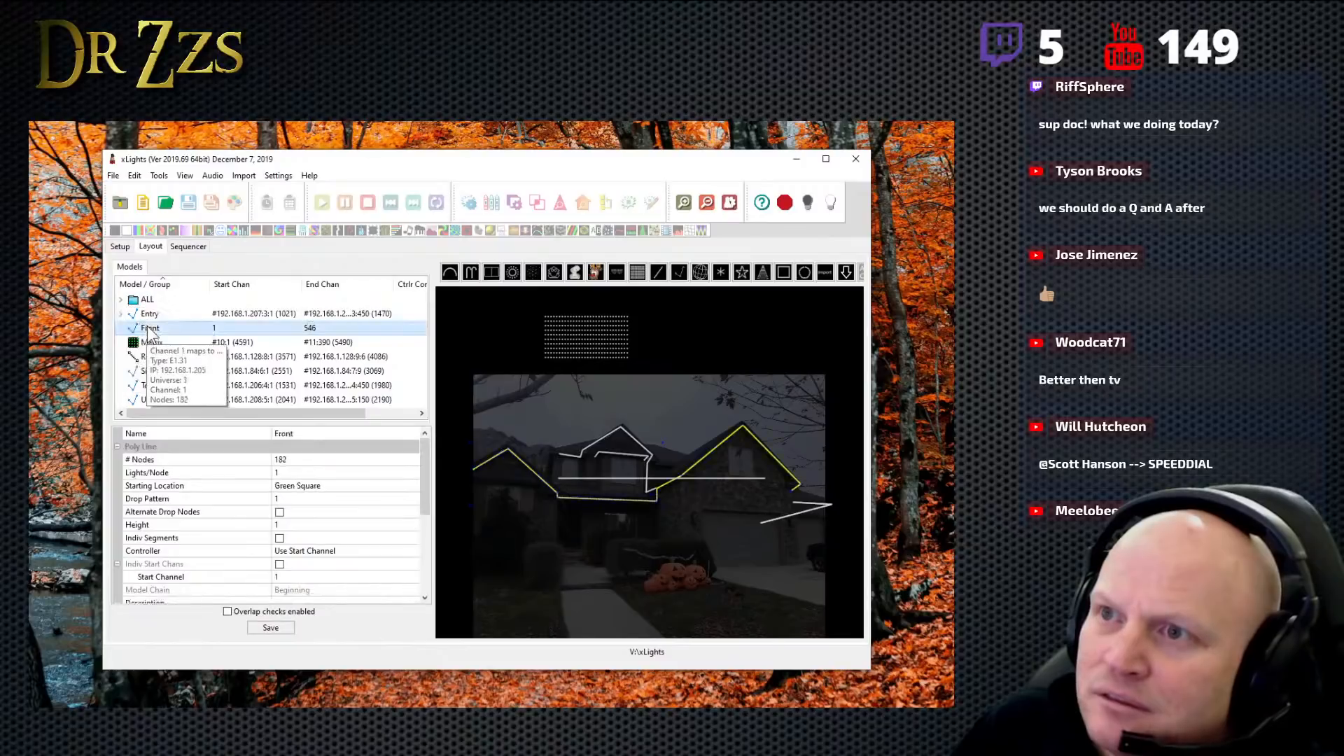
right_click(149, 330)
left_click(136, 267)
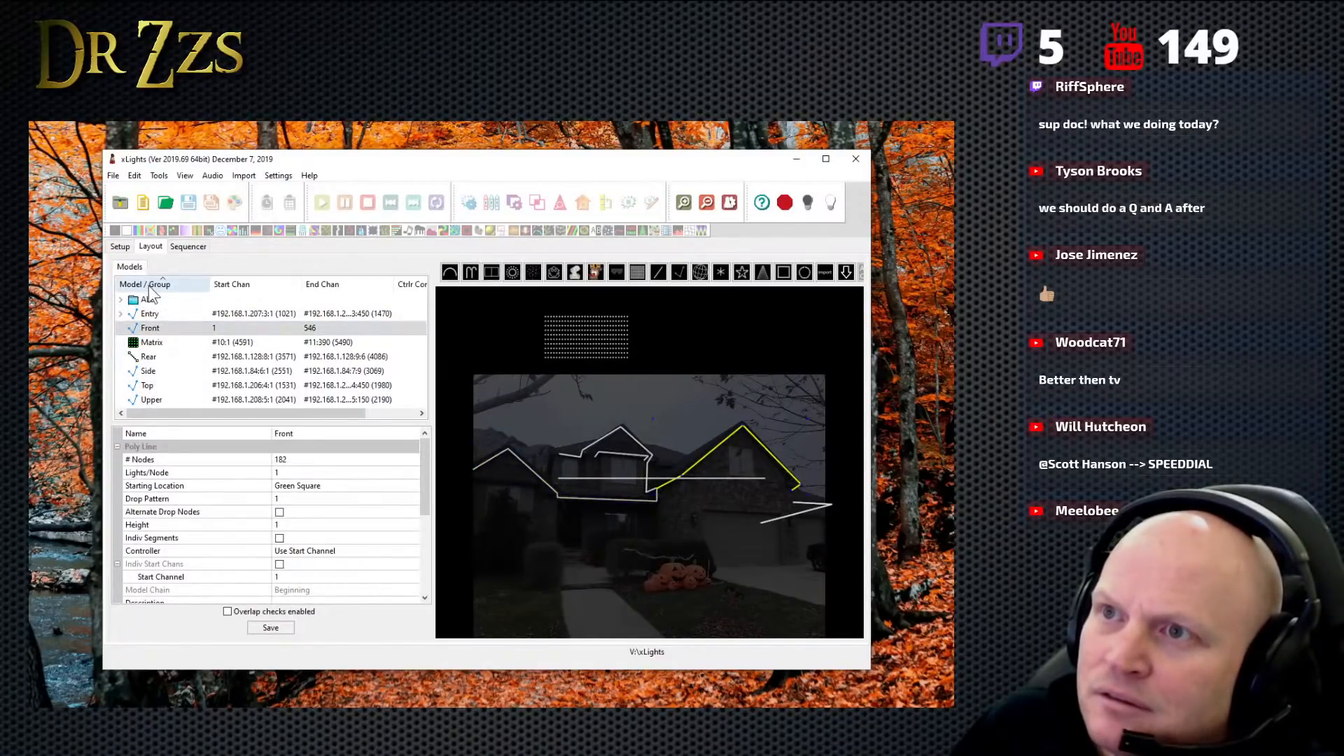
left_click(148, 284)
left_click(149, 286)
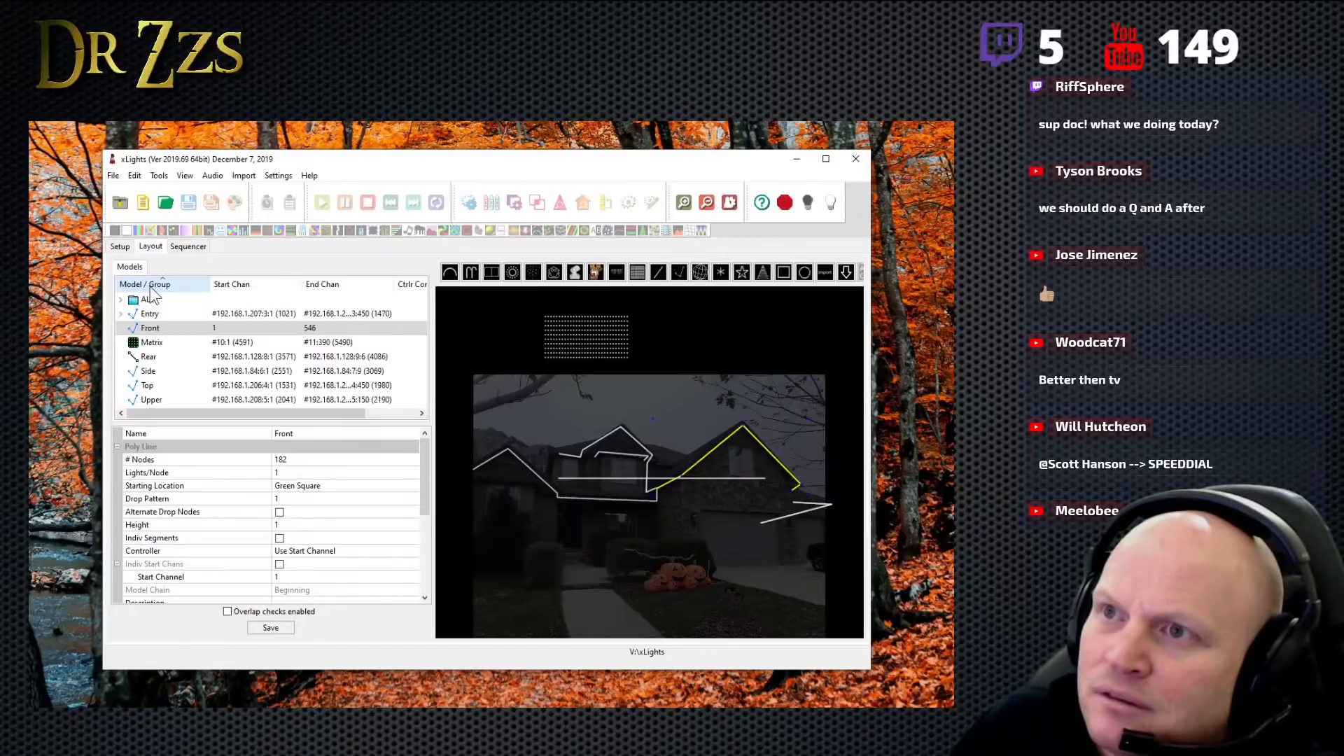
left_click(146, 330)
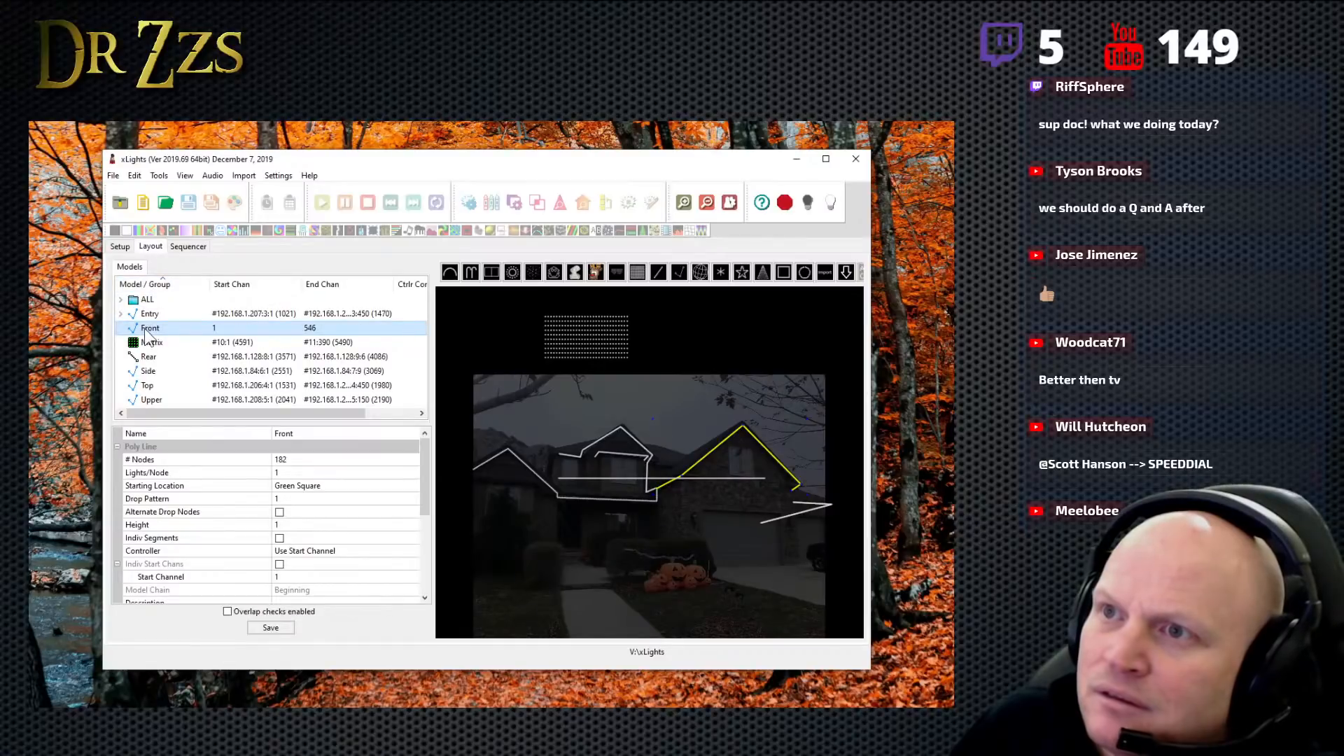
left_click(167, 284)
left_click(167, 284)
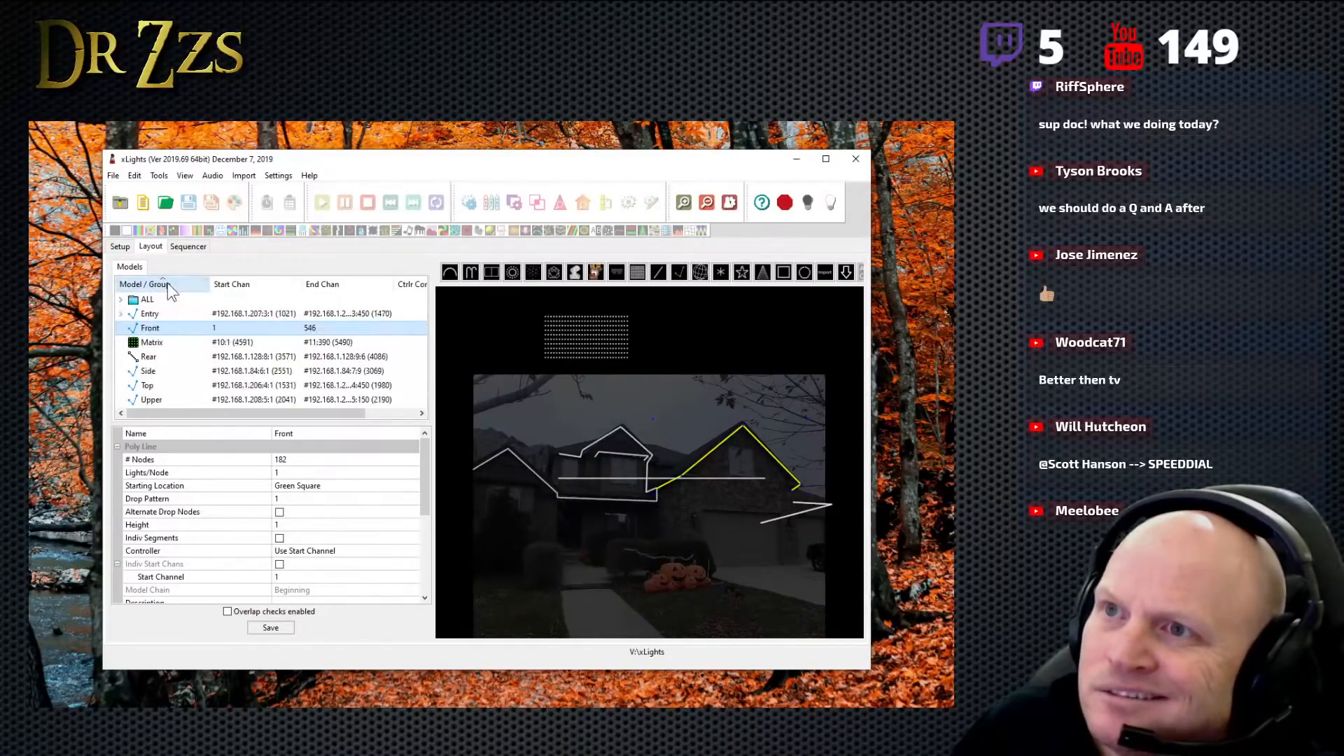
left_click(131, 247)
left_click(138, 247)
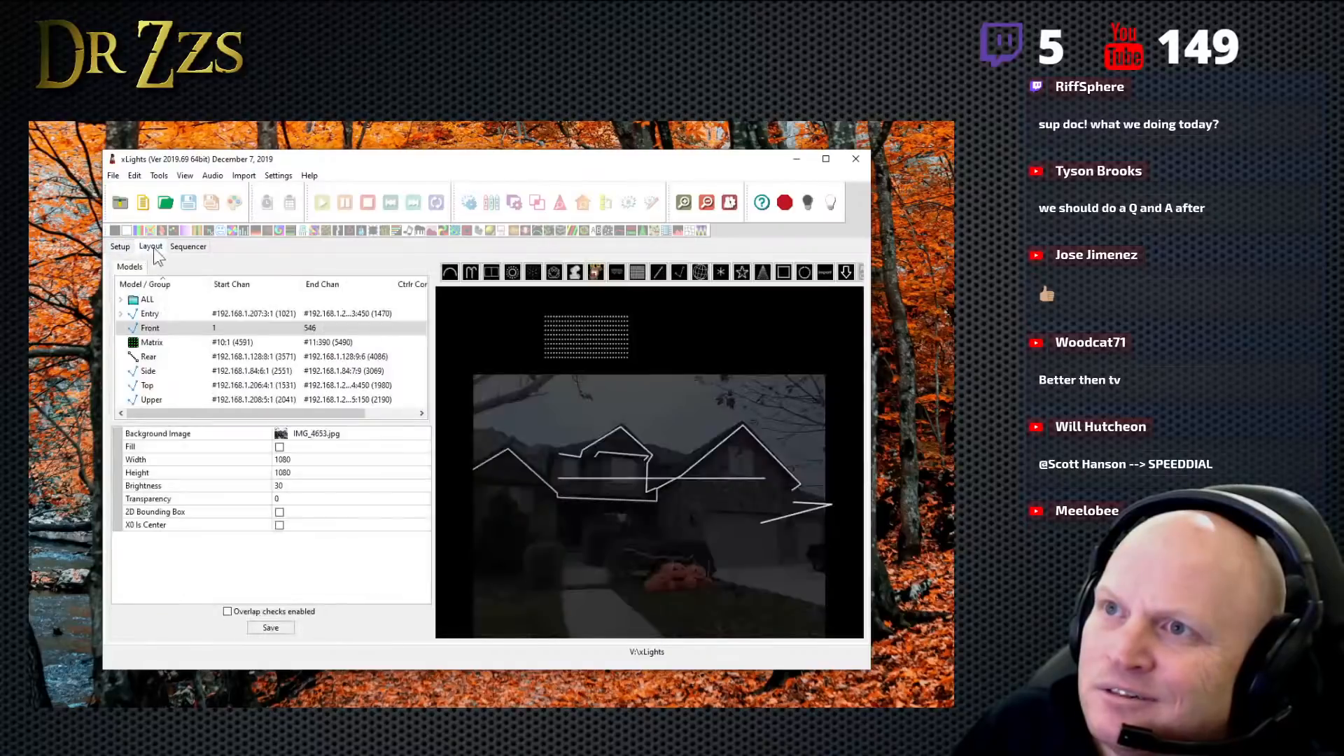
- Save the layout and restart xLights, ignoring the offered update
left_click(138, 175)
mouse_move(117, 178)
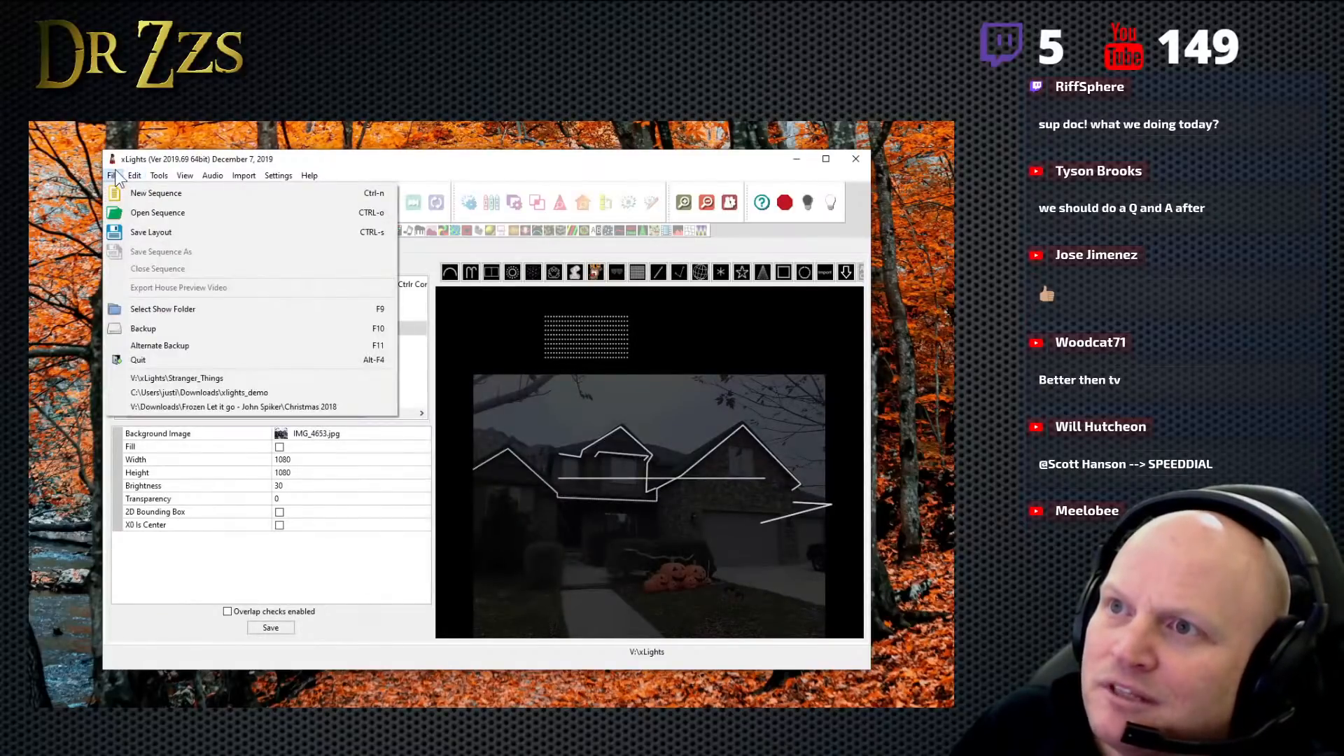
left_click(162, 237)
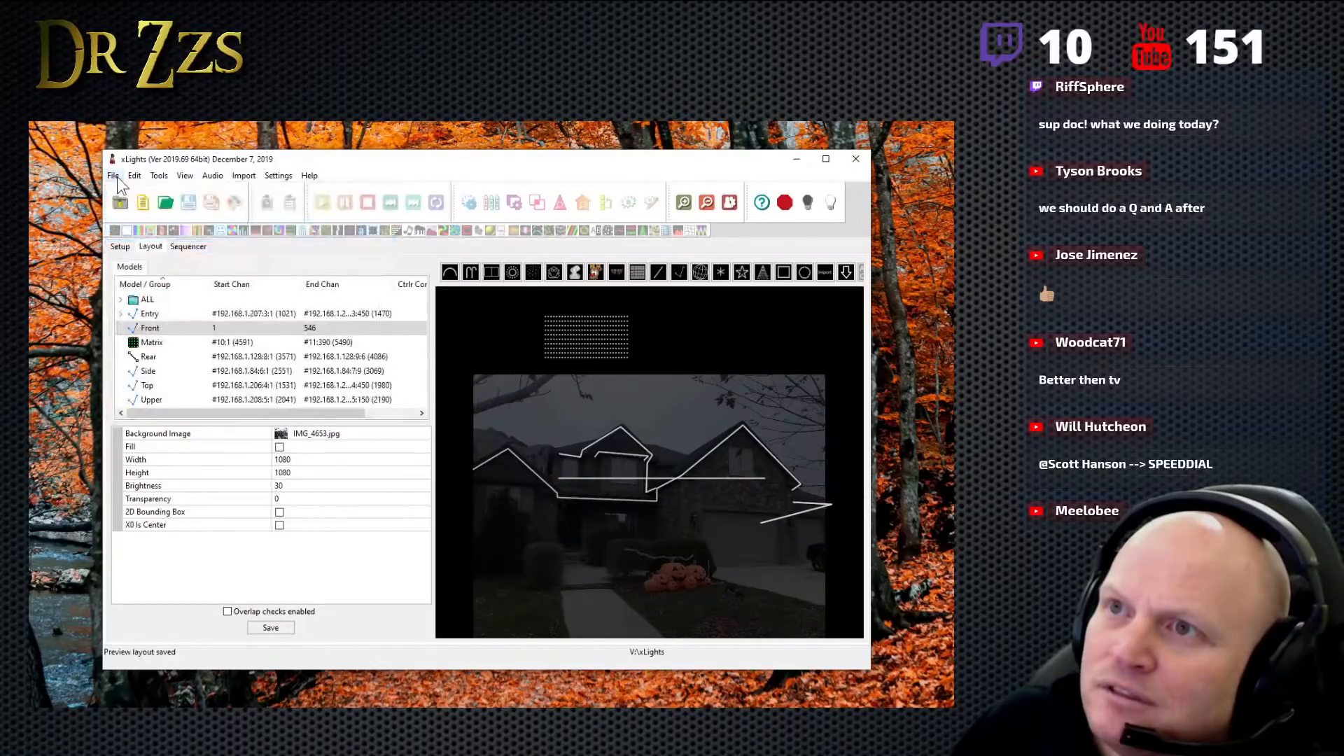
left_click(855, 158)
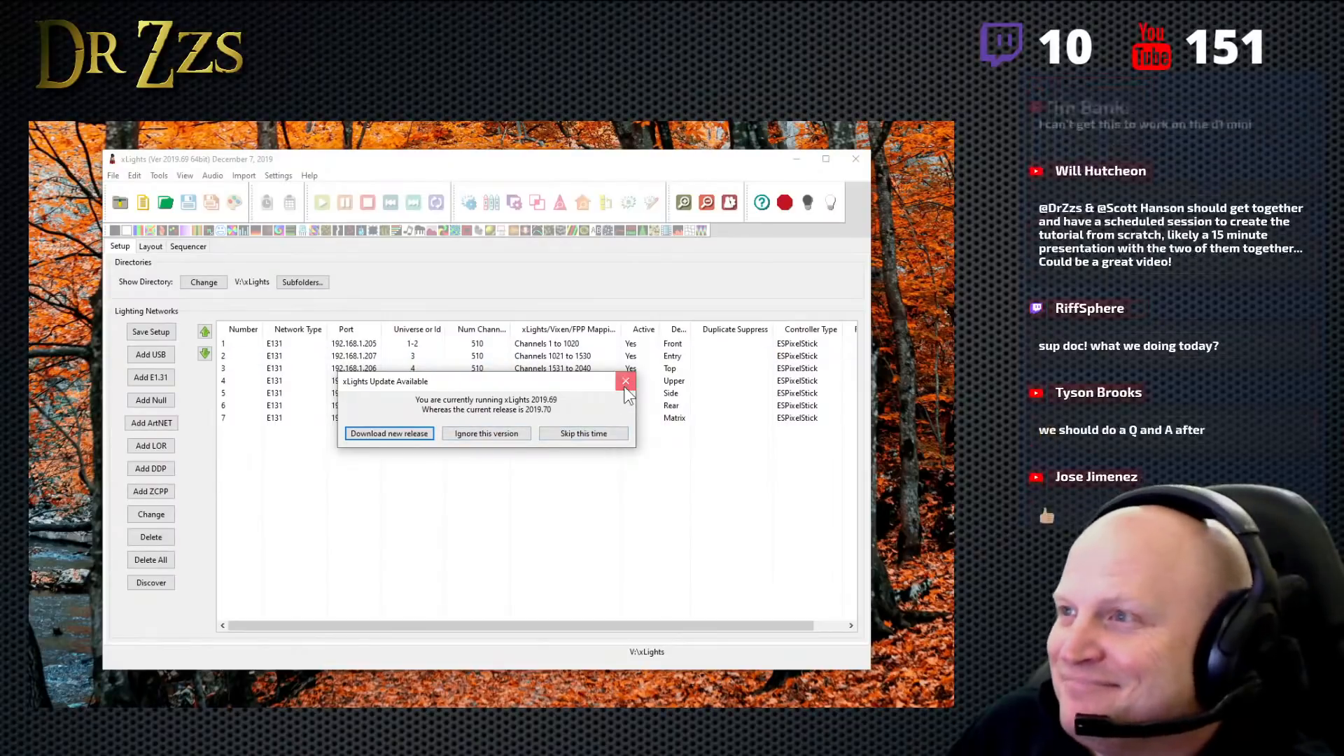
left_click(481, 434)
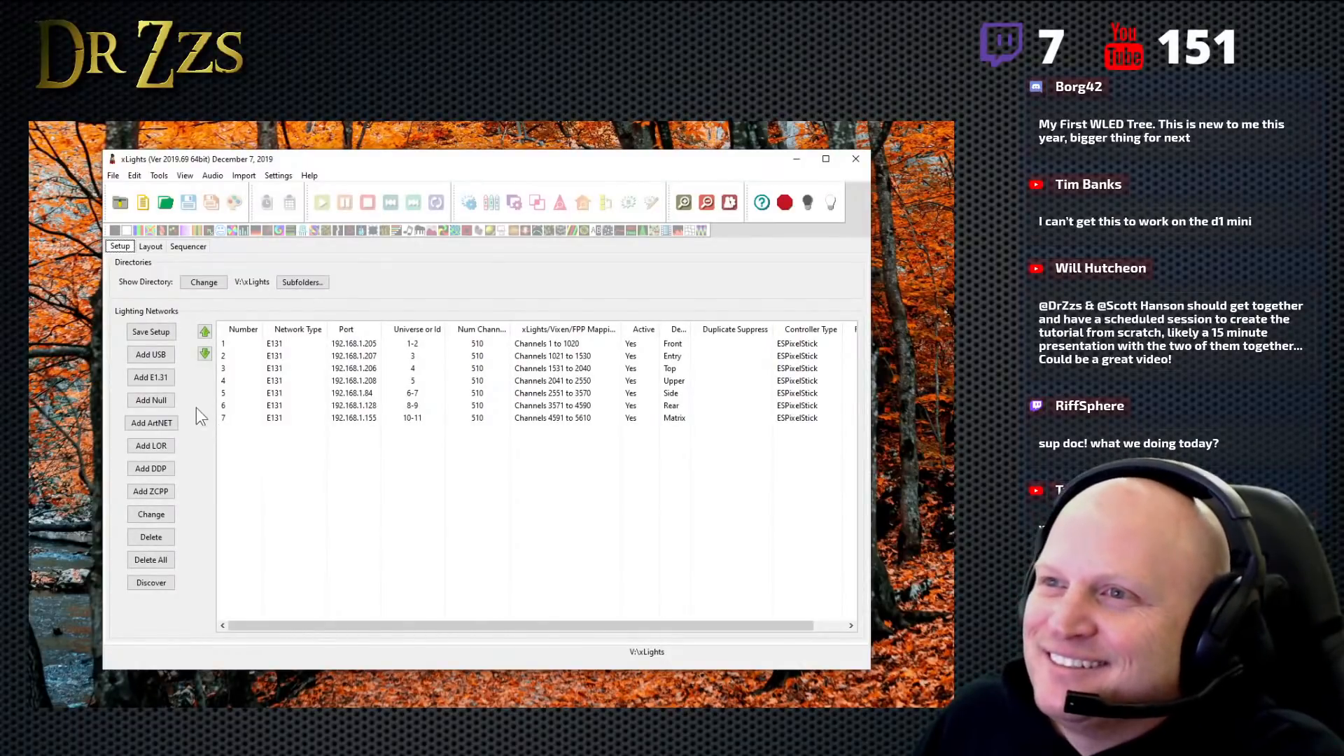
- Check the Front model's submodels in the layout's model list, widening the name column, and collapse them again
left_click(146, 247)
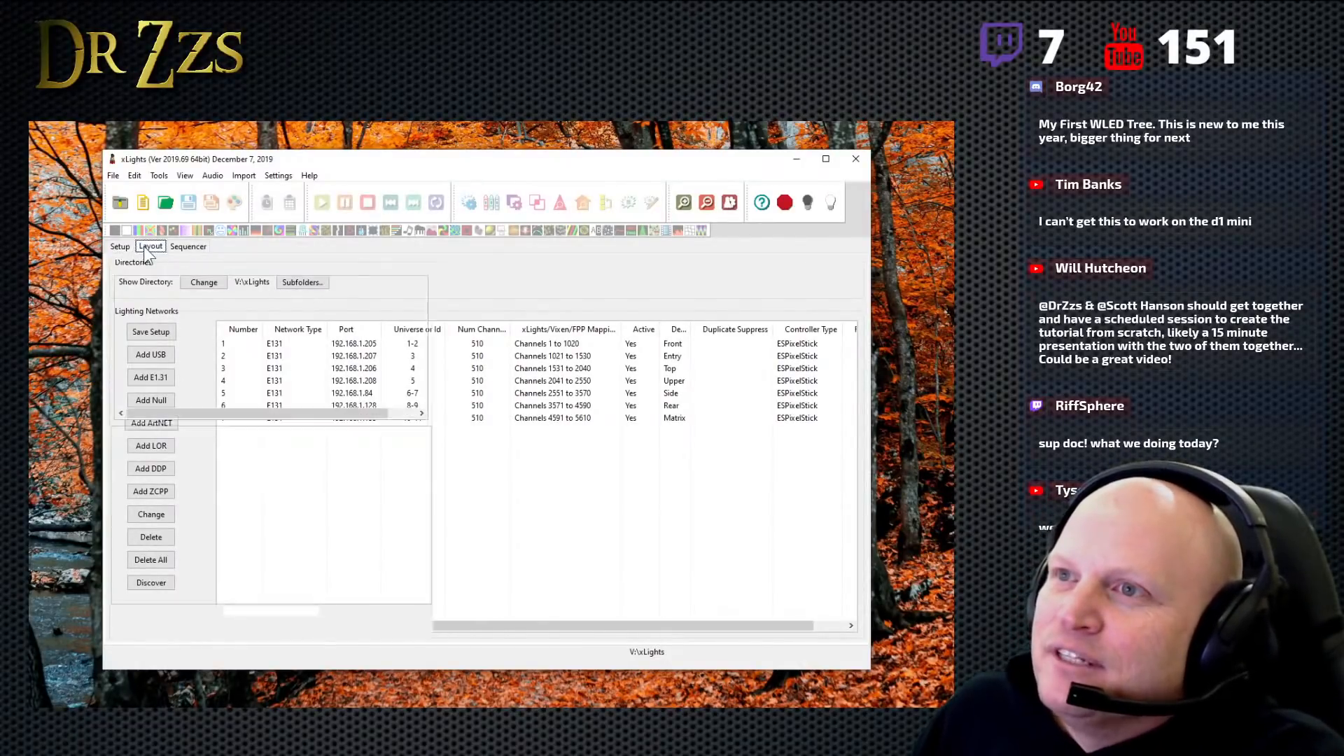
left_click(121, 329)
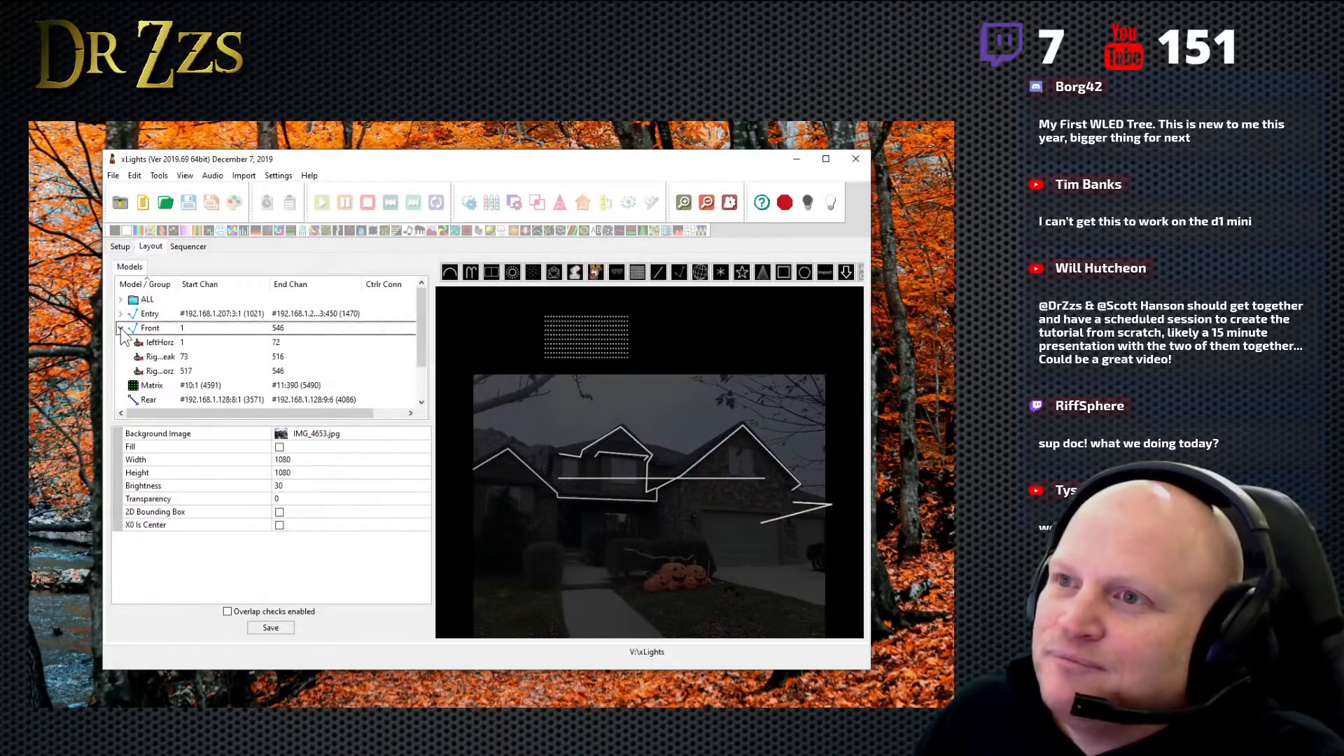
left_click_drag(179, 284, 200, 284)
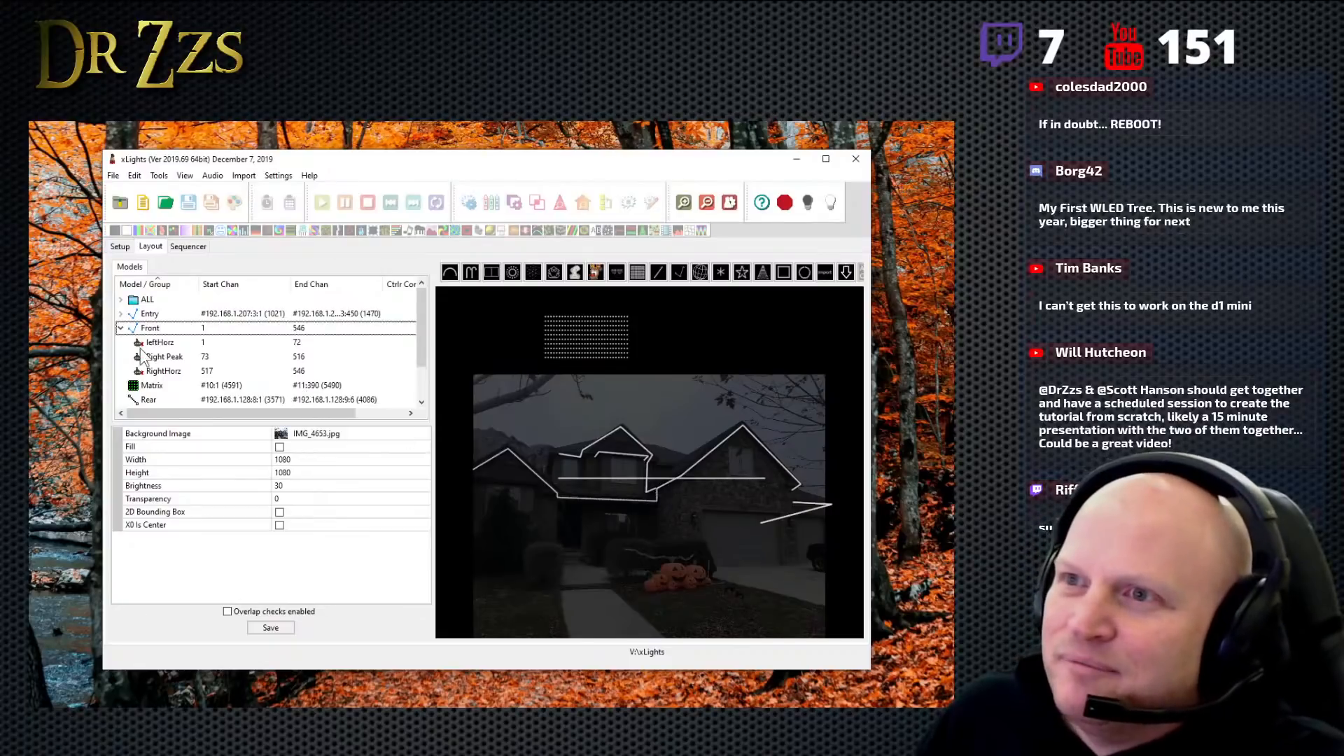
left_click(122, 328)
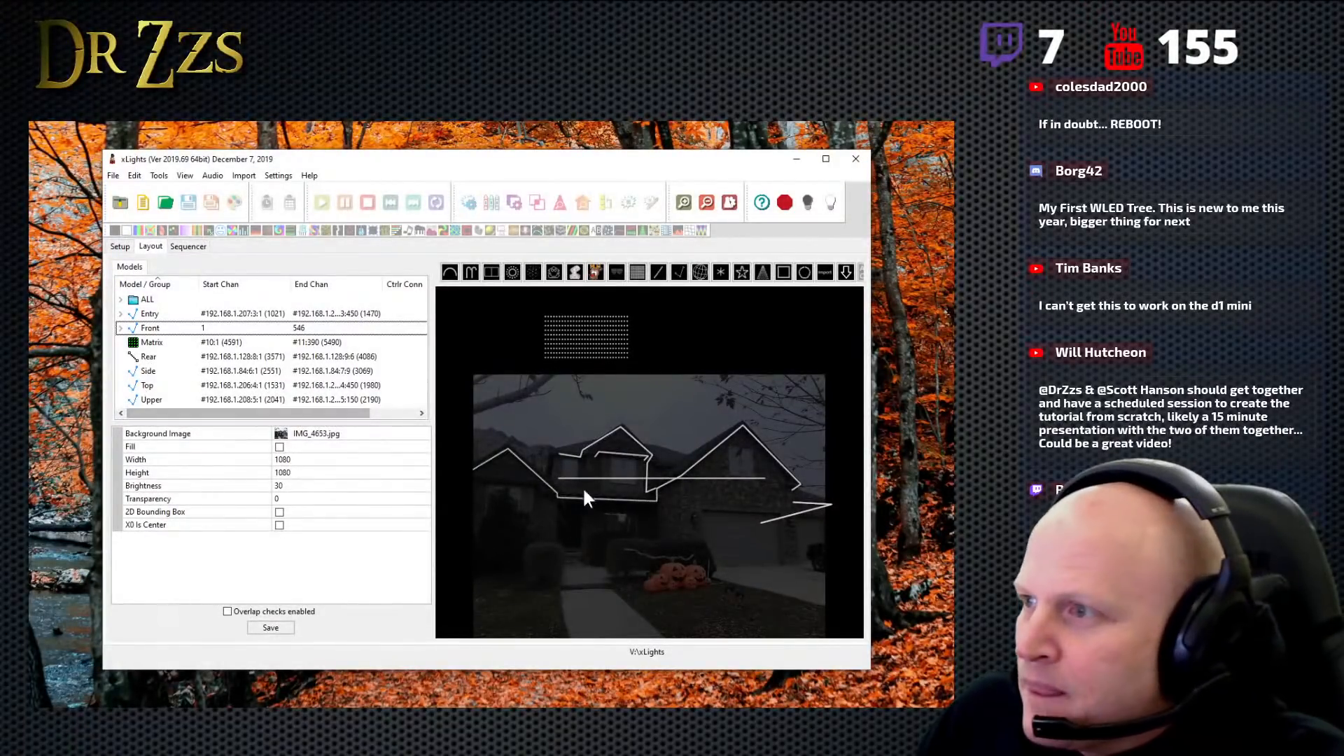
- Select the Top model in the model list
left_click(163, 371)
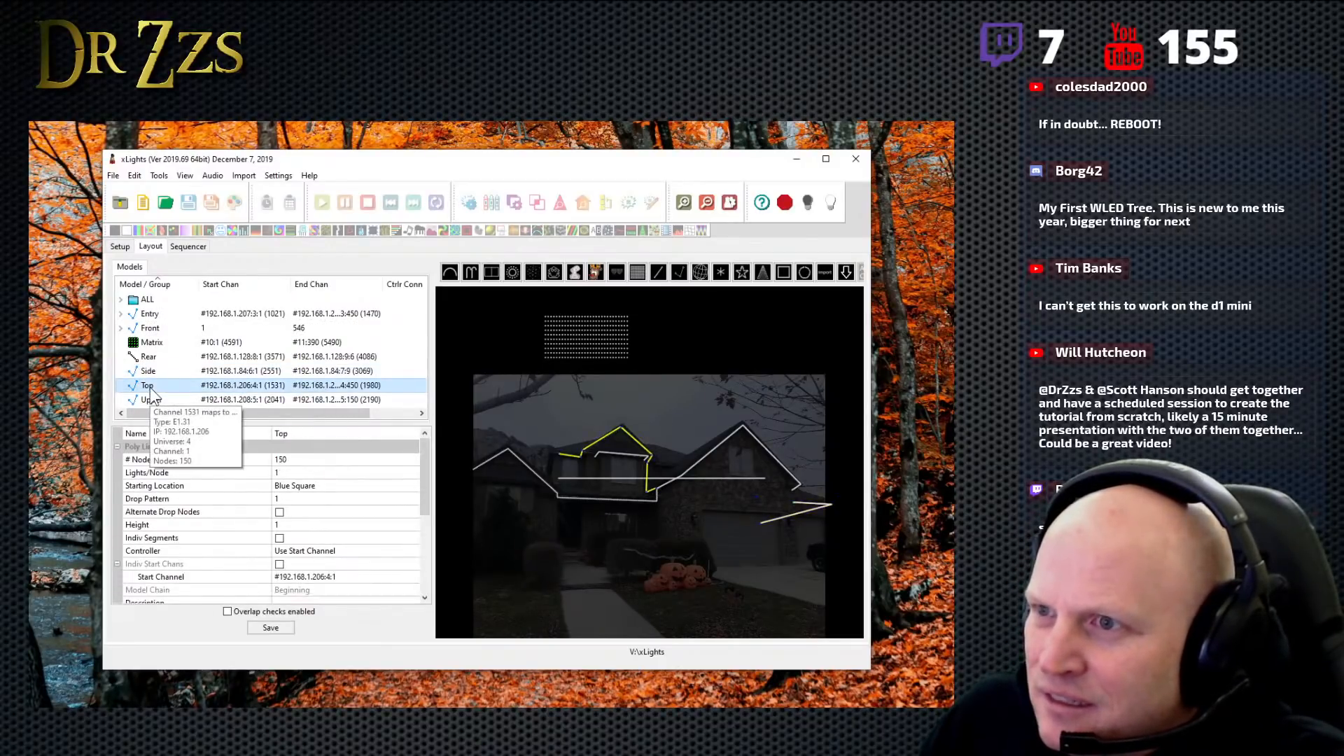
left_click(150, 386)
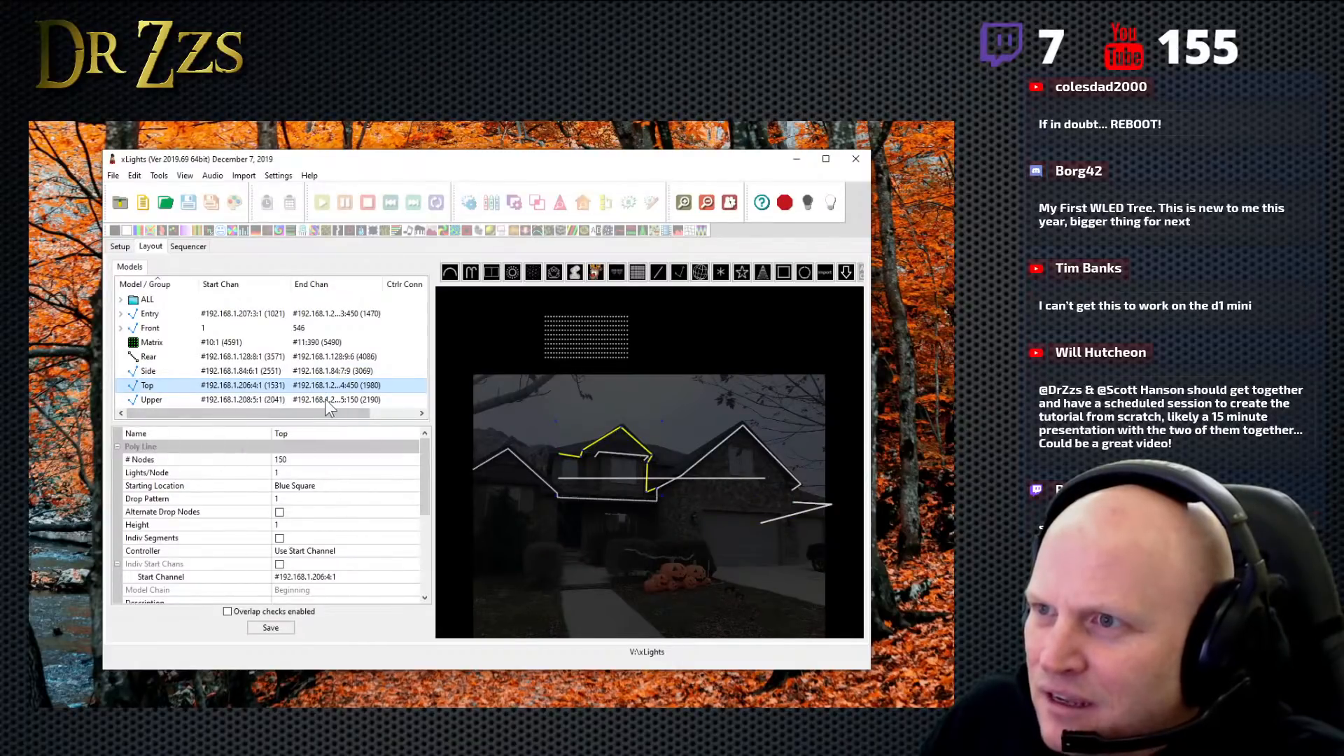
mouse_move(325, 400)
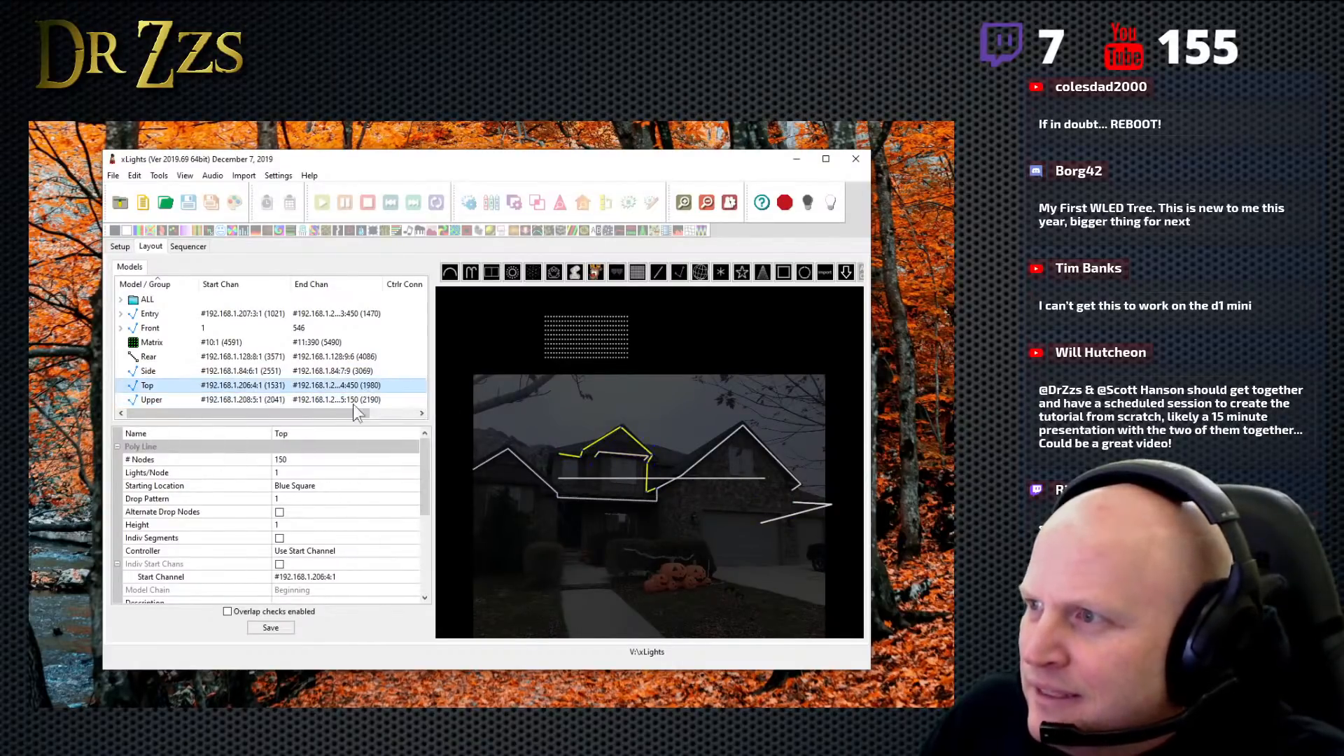
right_click(149, 385)
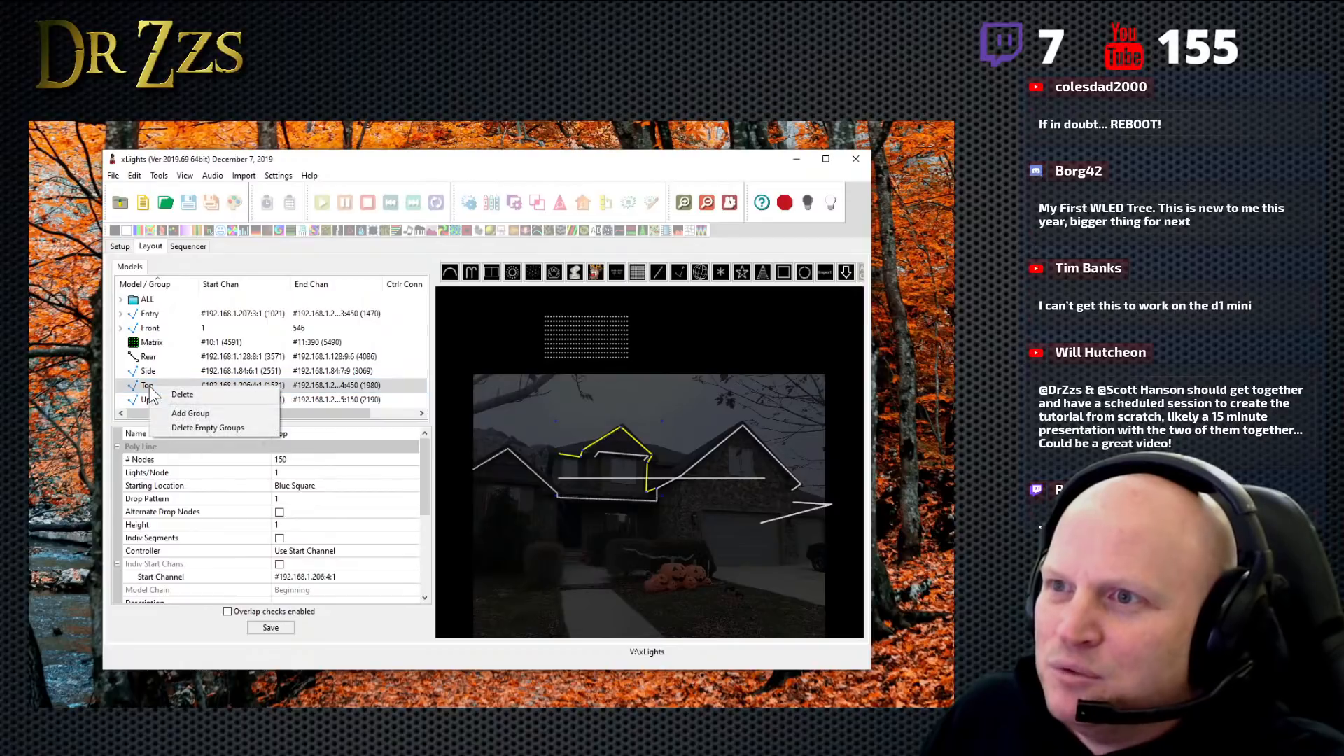
left_click(178, 619)
left_click(156, 383)
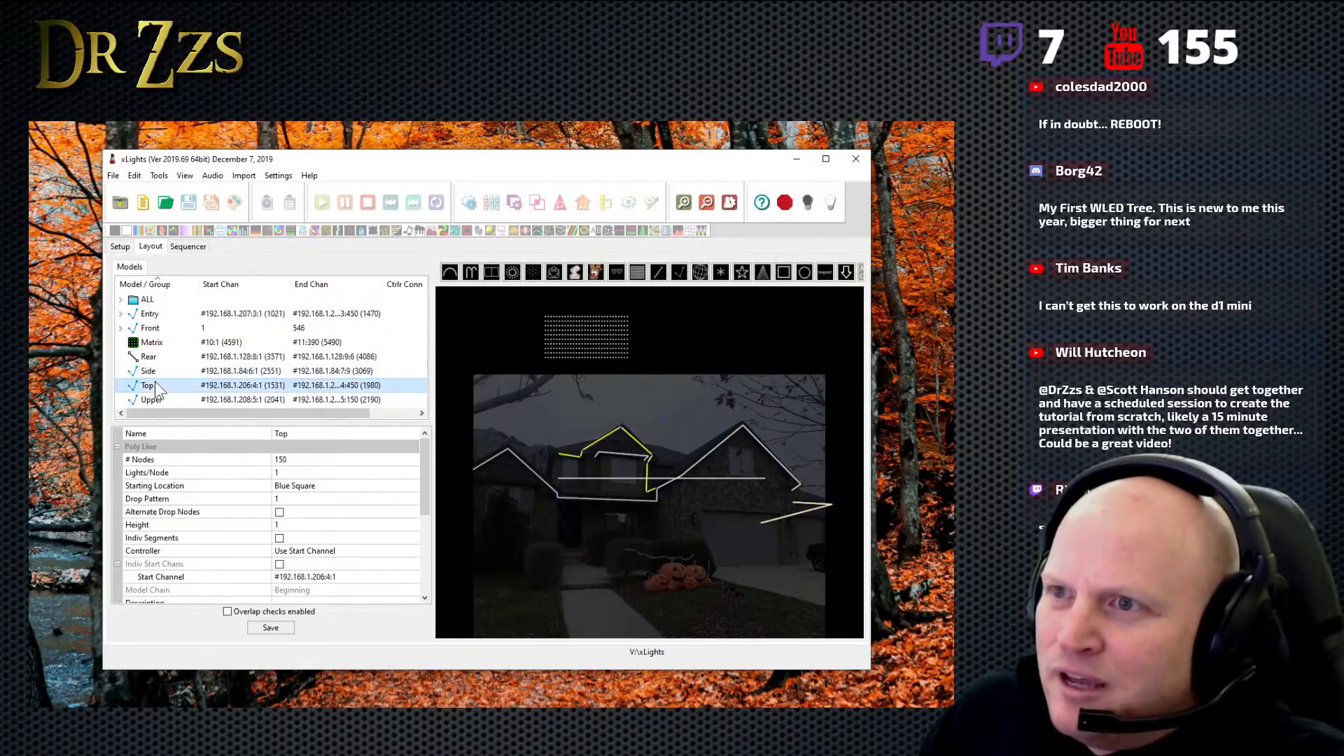
- Open the Top model's submodel definitions and add a submodel named LeftHorz
left_click_drag(423, 474, 440, 577)
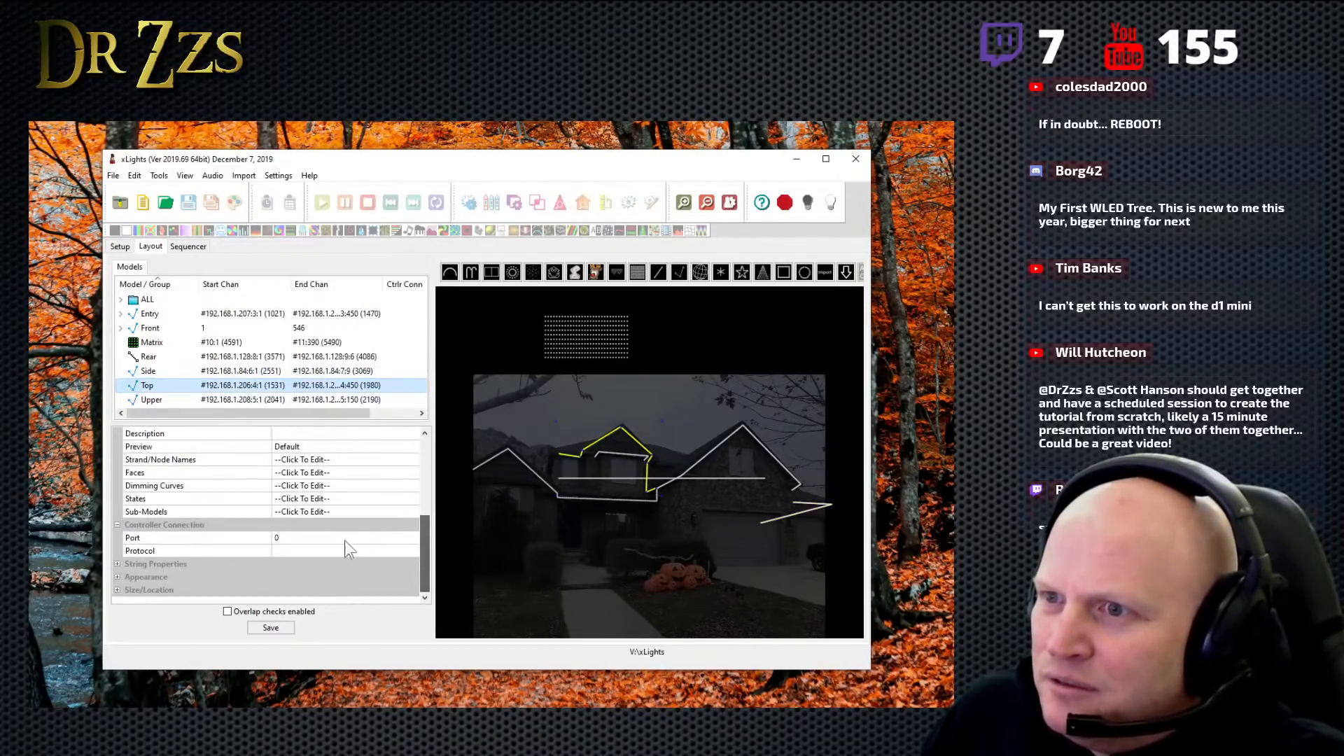
left_click(342, 512)
left_click(414, 511)
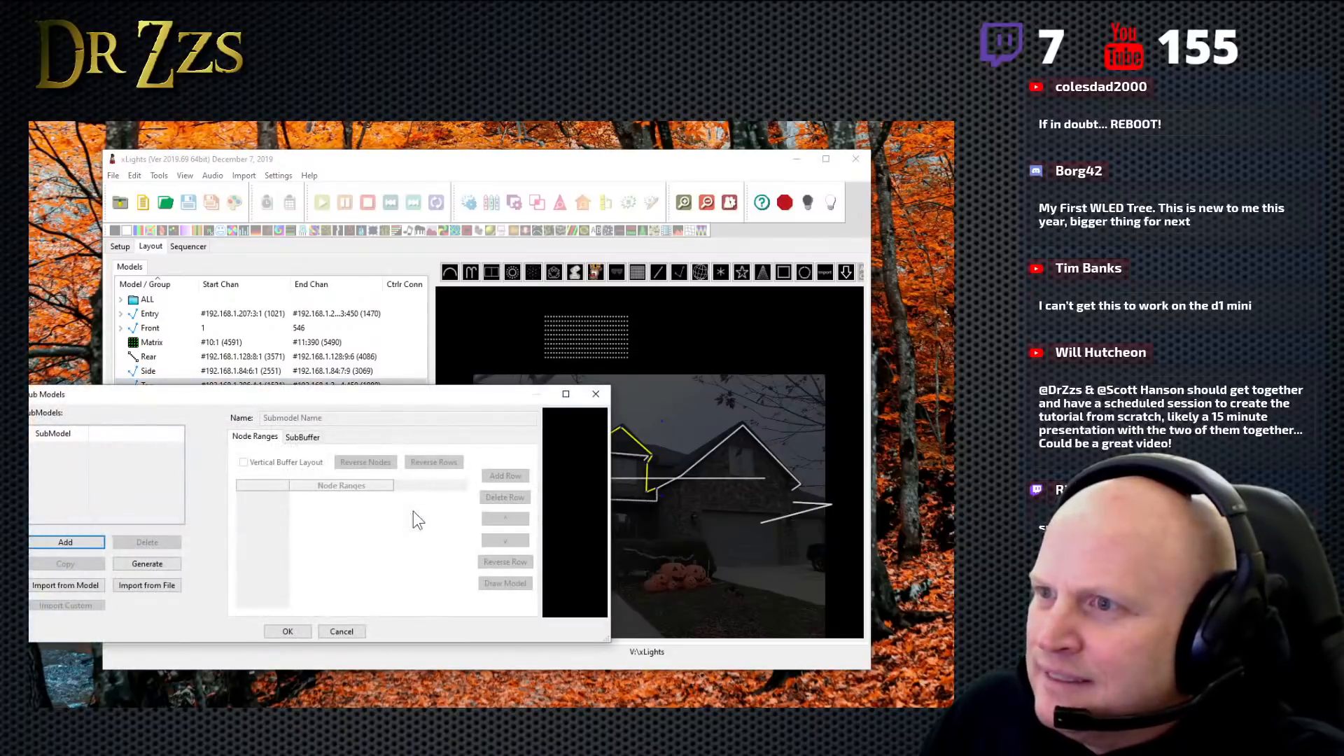
left_click_drag(423, 399, 440, 336)
left_click(84, 479)
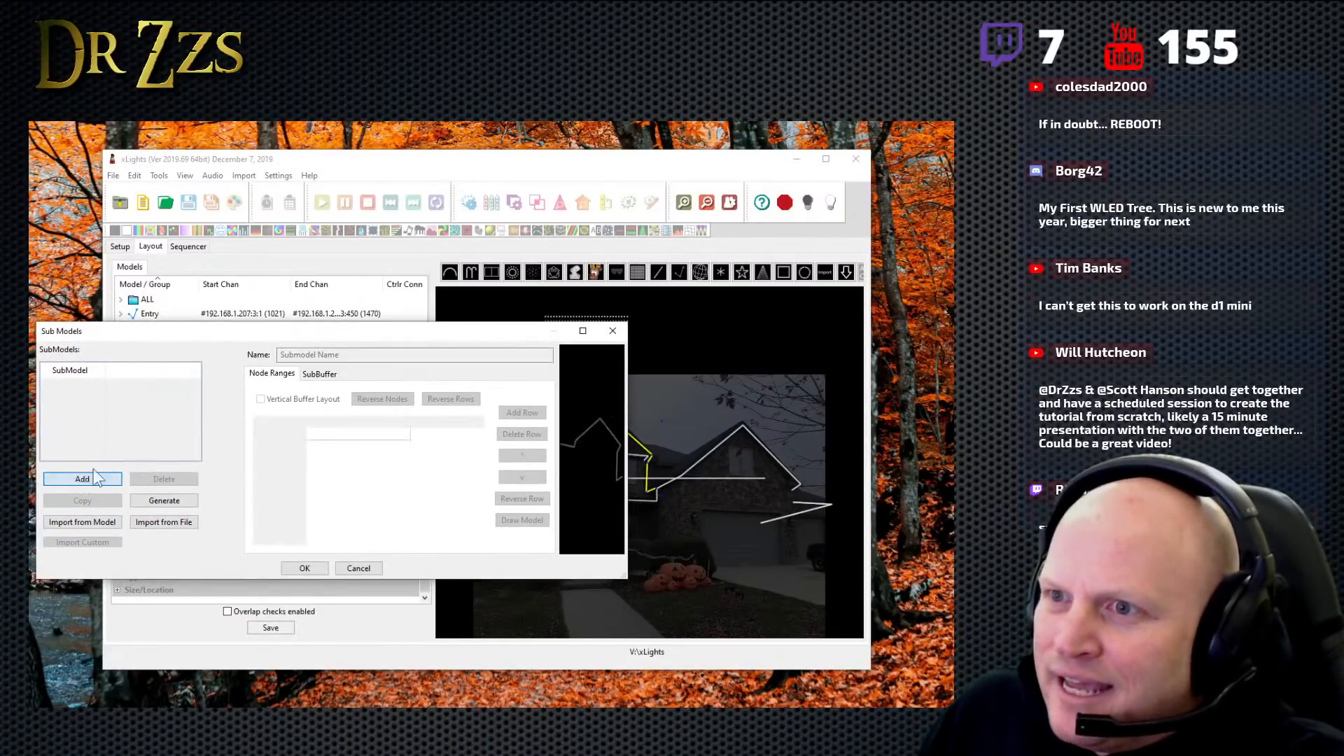
left_click_drag(346, 335, 387, 157)
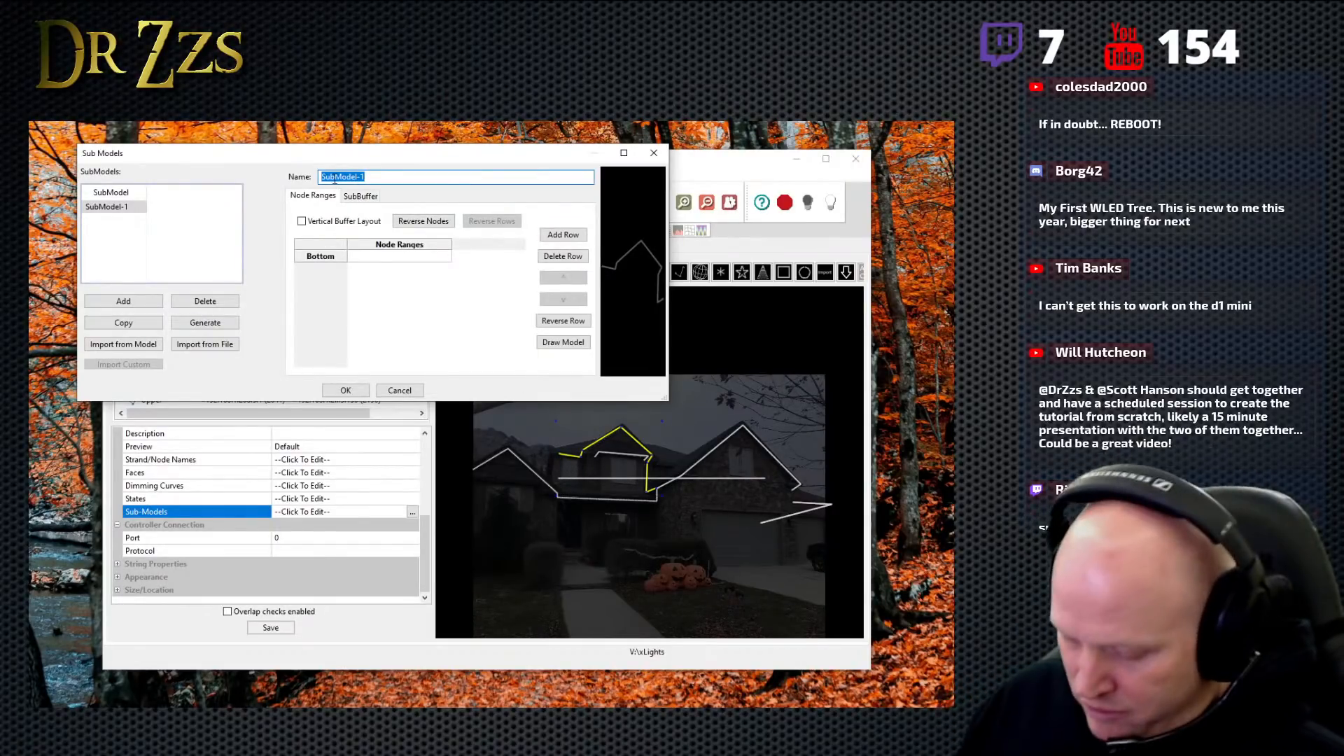
type("Left")
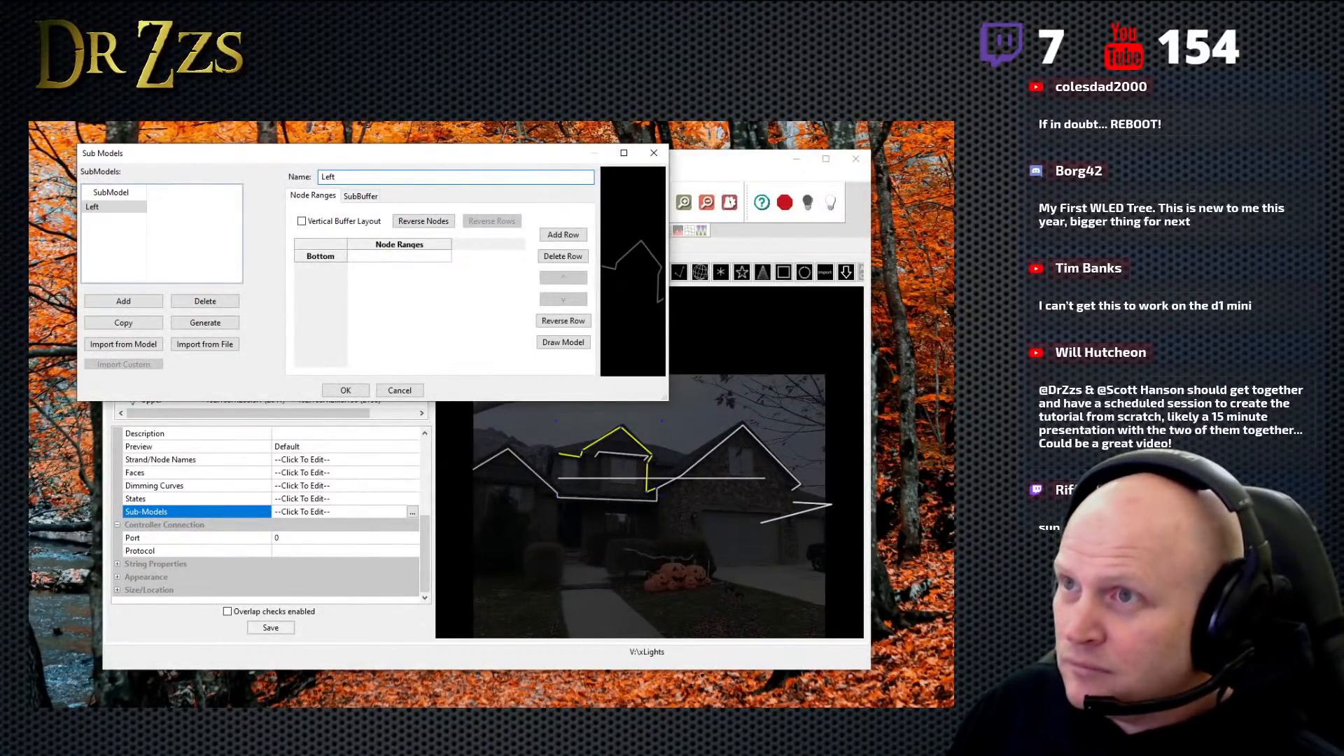
type("Horz")
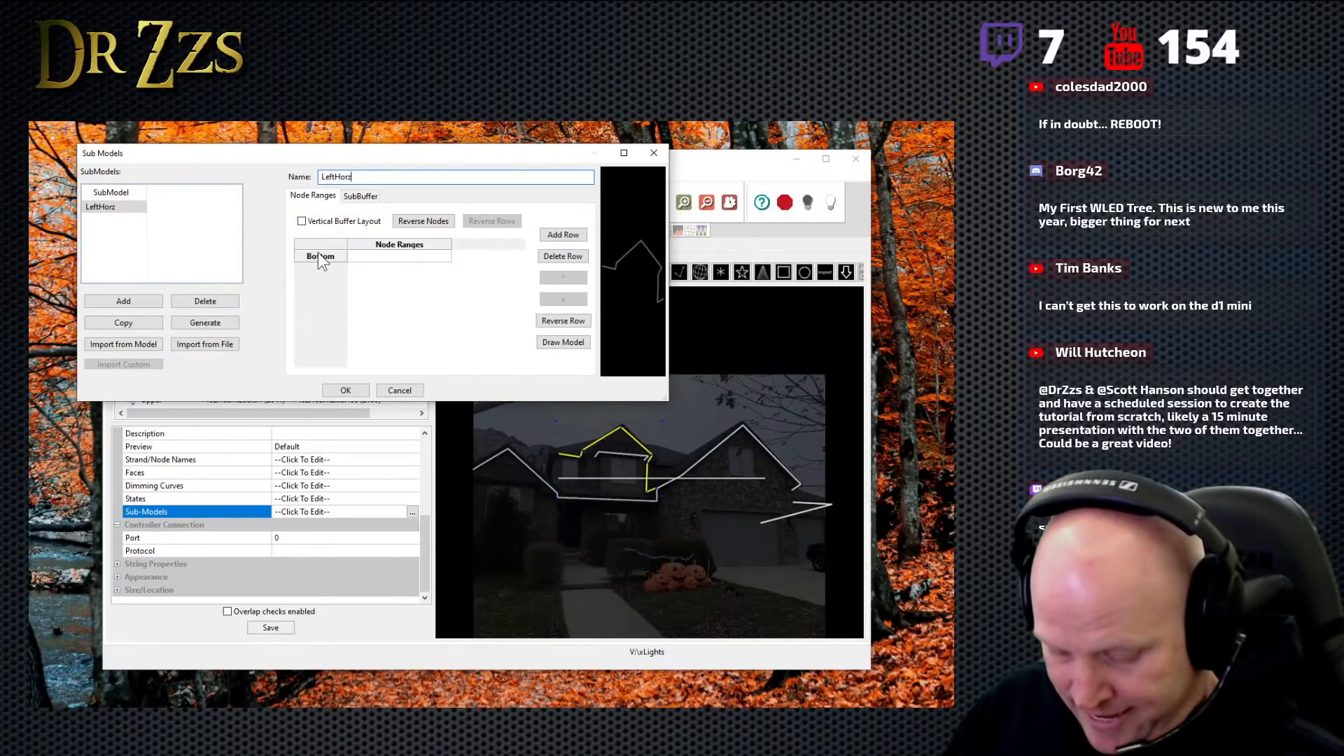
key("Tab")
- Set the LeftHorz submodel's node range to 1-19
left_click(358, 256)
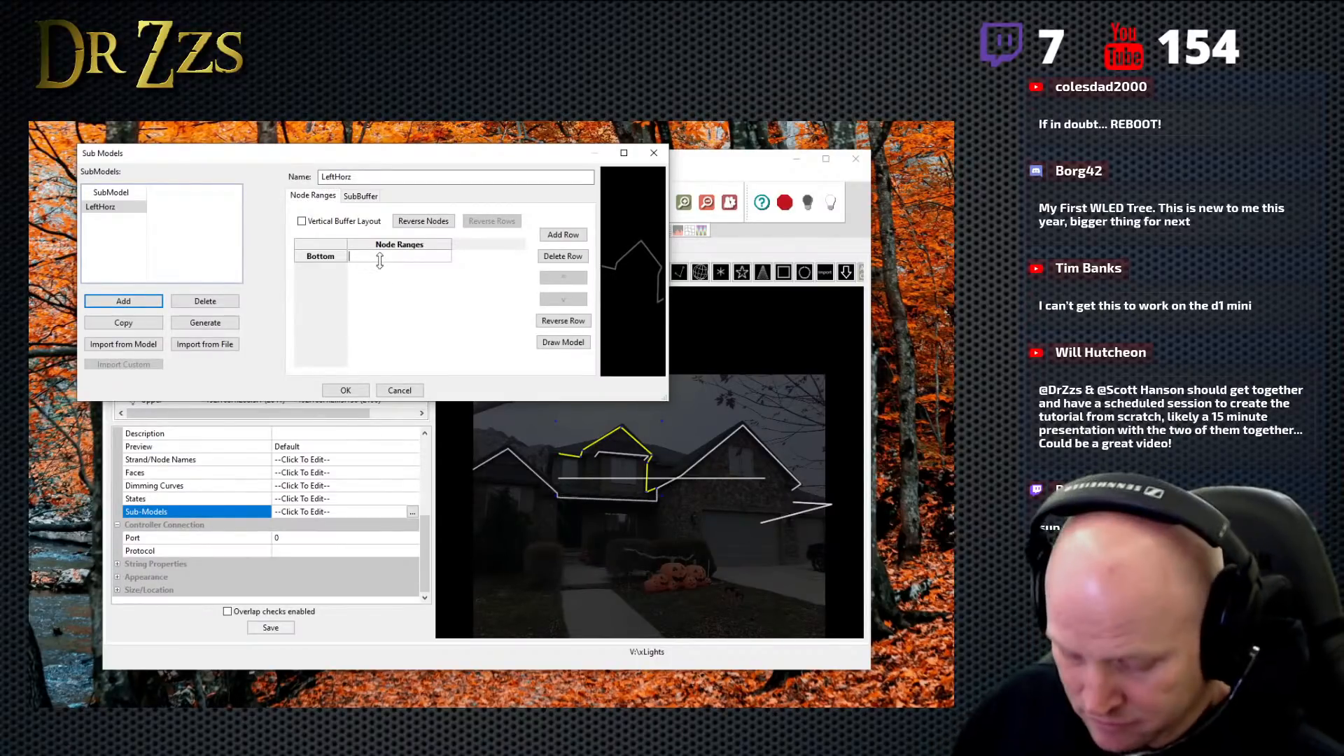
type("1-1")
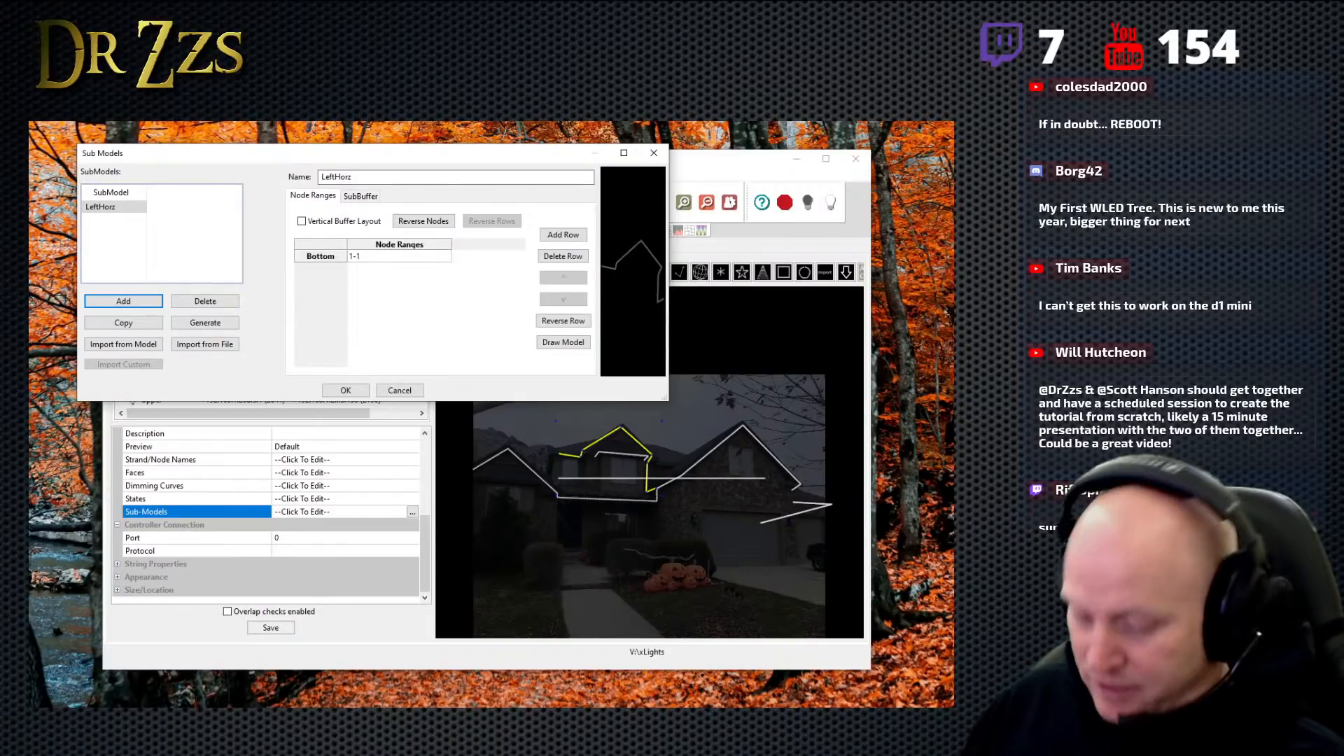
type("9")
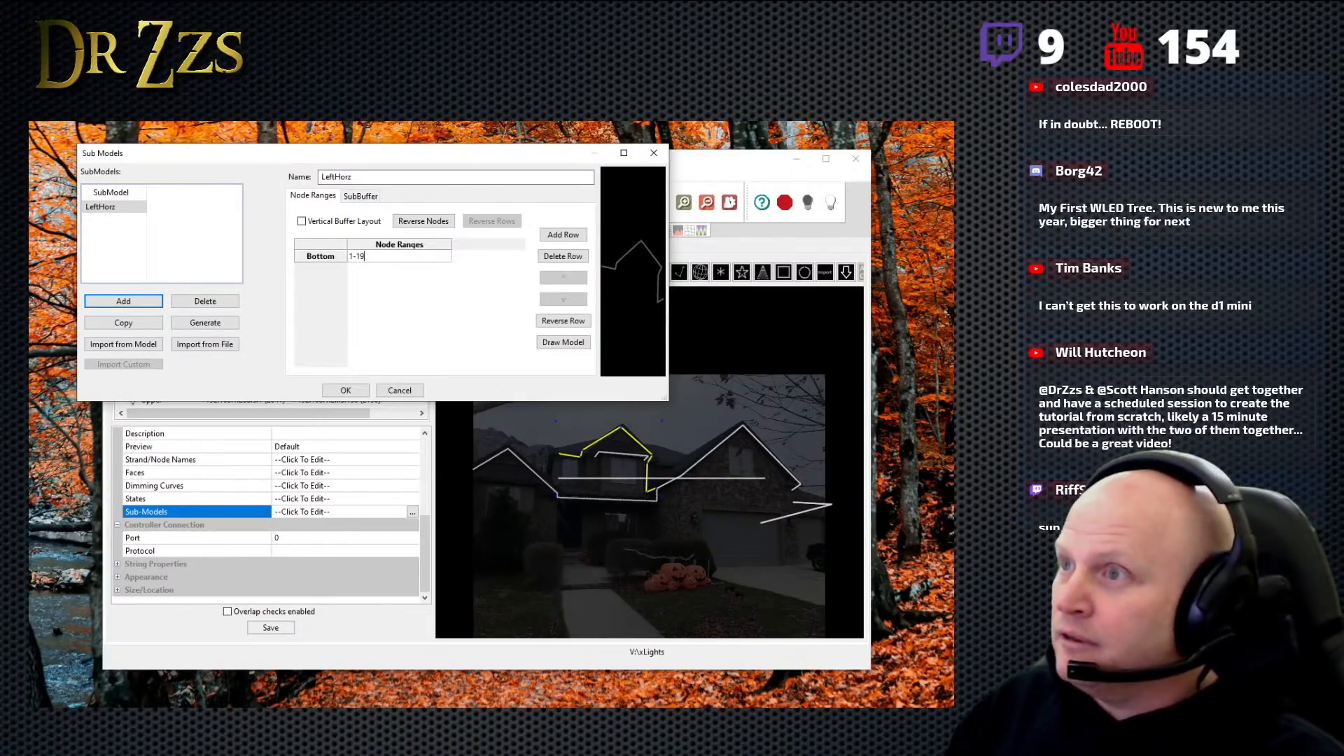
key("Return")
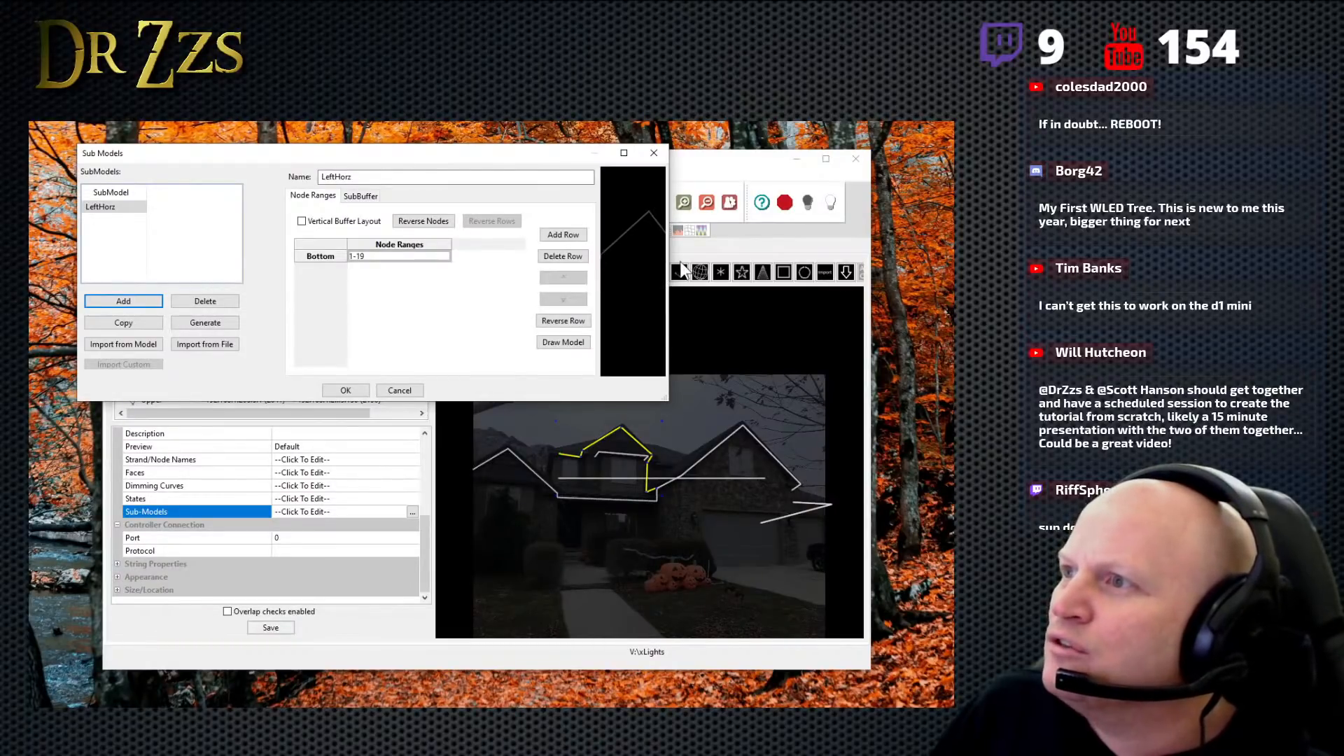
- Enlarge the submodel preview to identify the node at the roofline corner, and set LeftHorz's node range to 1-26
left_click_drag(668, 268, 925, 280)
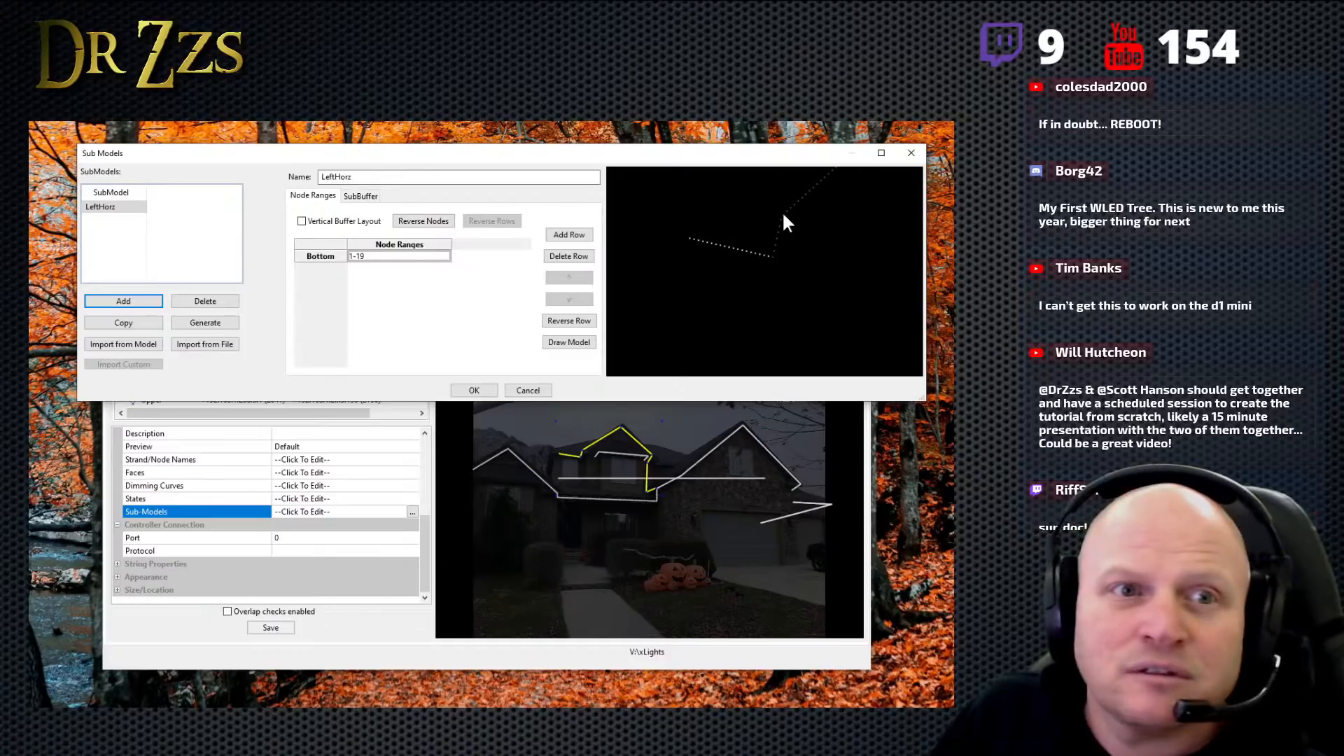
scroll(779, 246, "down", 2)
scroll(760, 261, "down", 1)
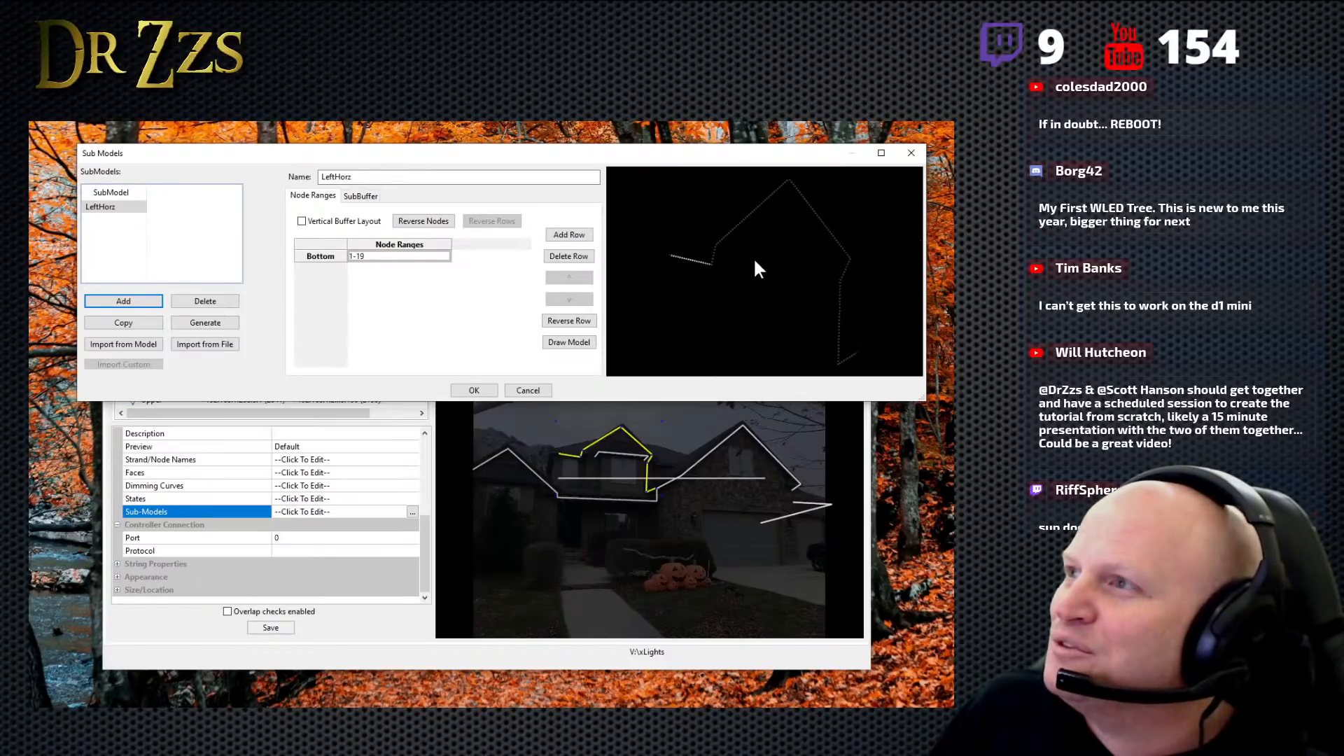
left_click_drag(729, 161, 686, 193)
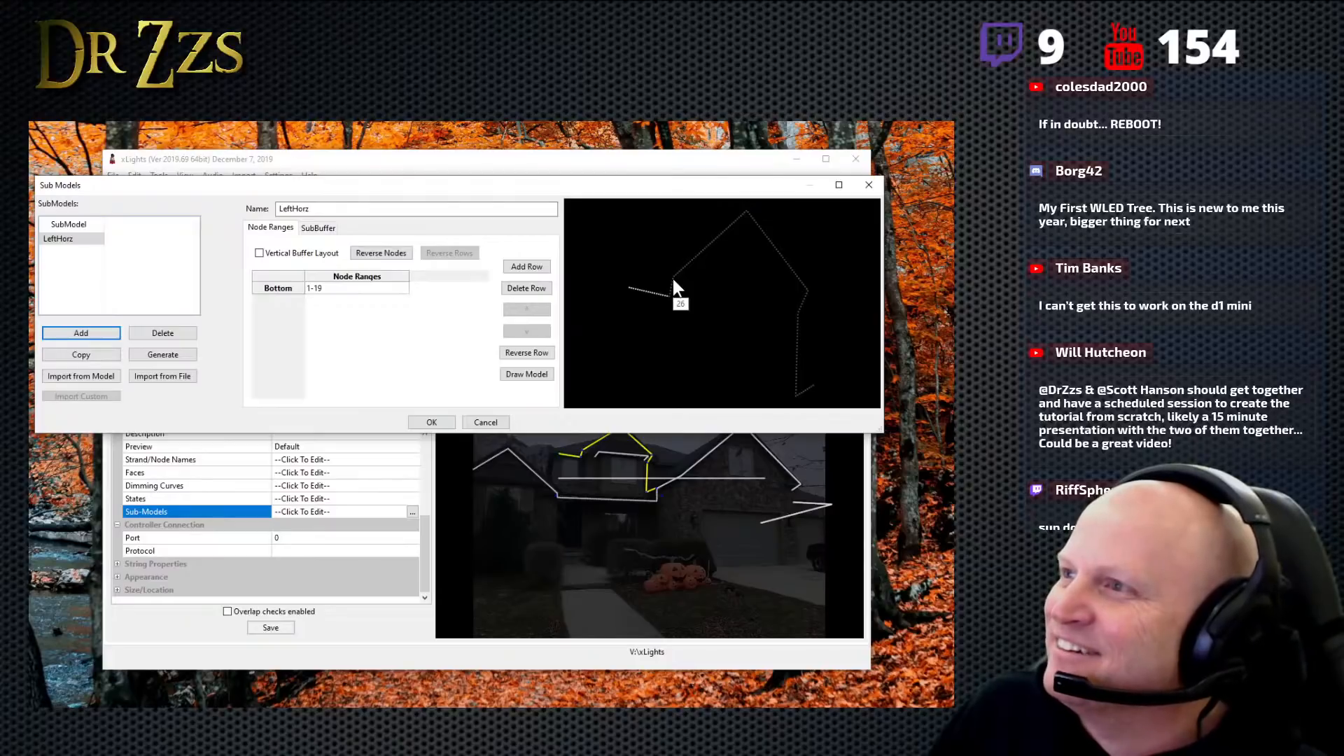
left_click(335, 288)
left_click(334, 287)
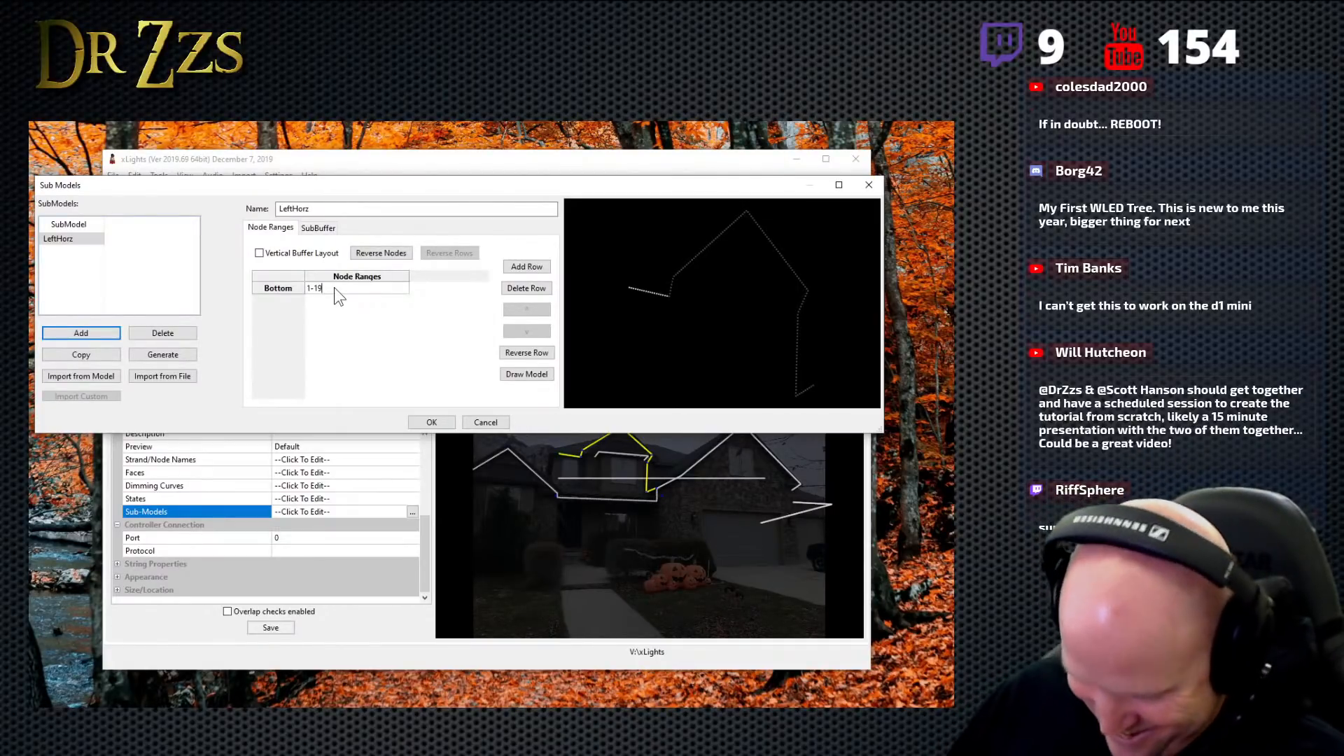
key("BackSpace")
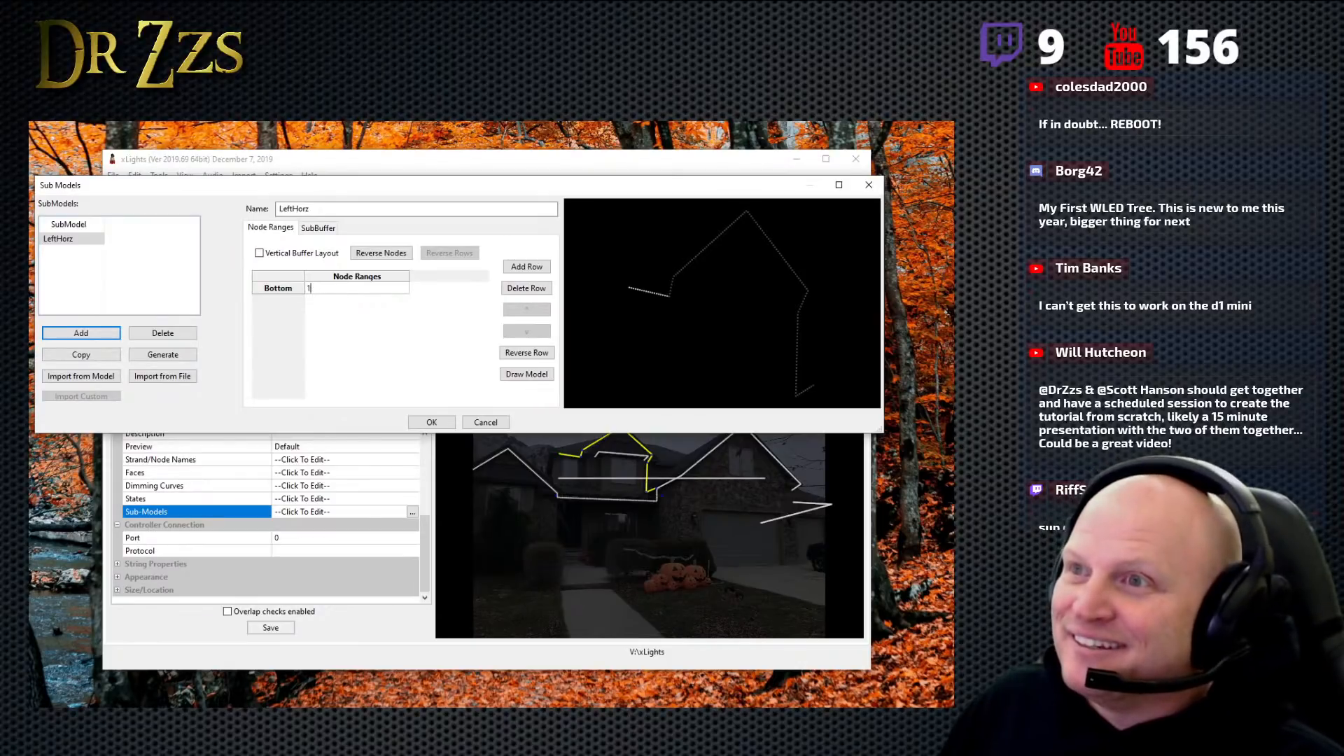
type("-26")
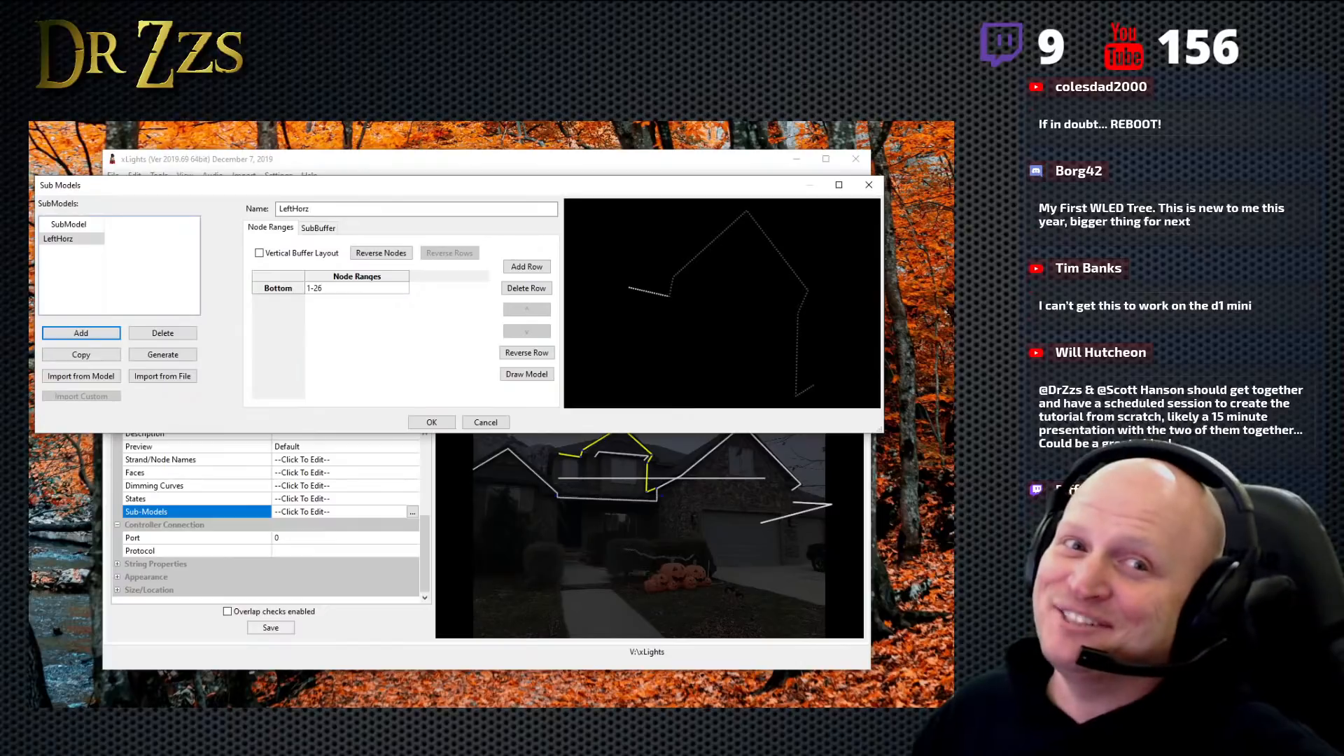
left_click(434, 422)
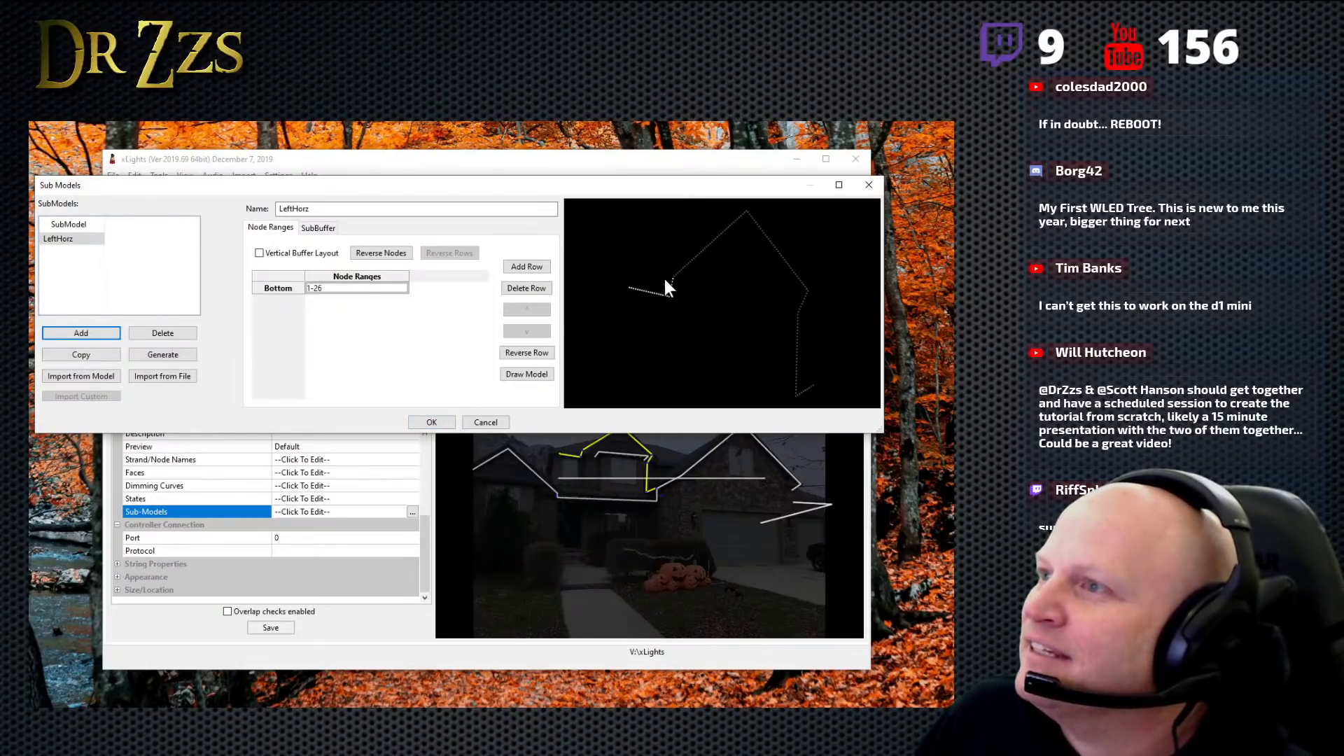
- Add a second submodel to the Top model and name it MidPeak
left_click(71, 334)
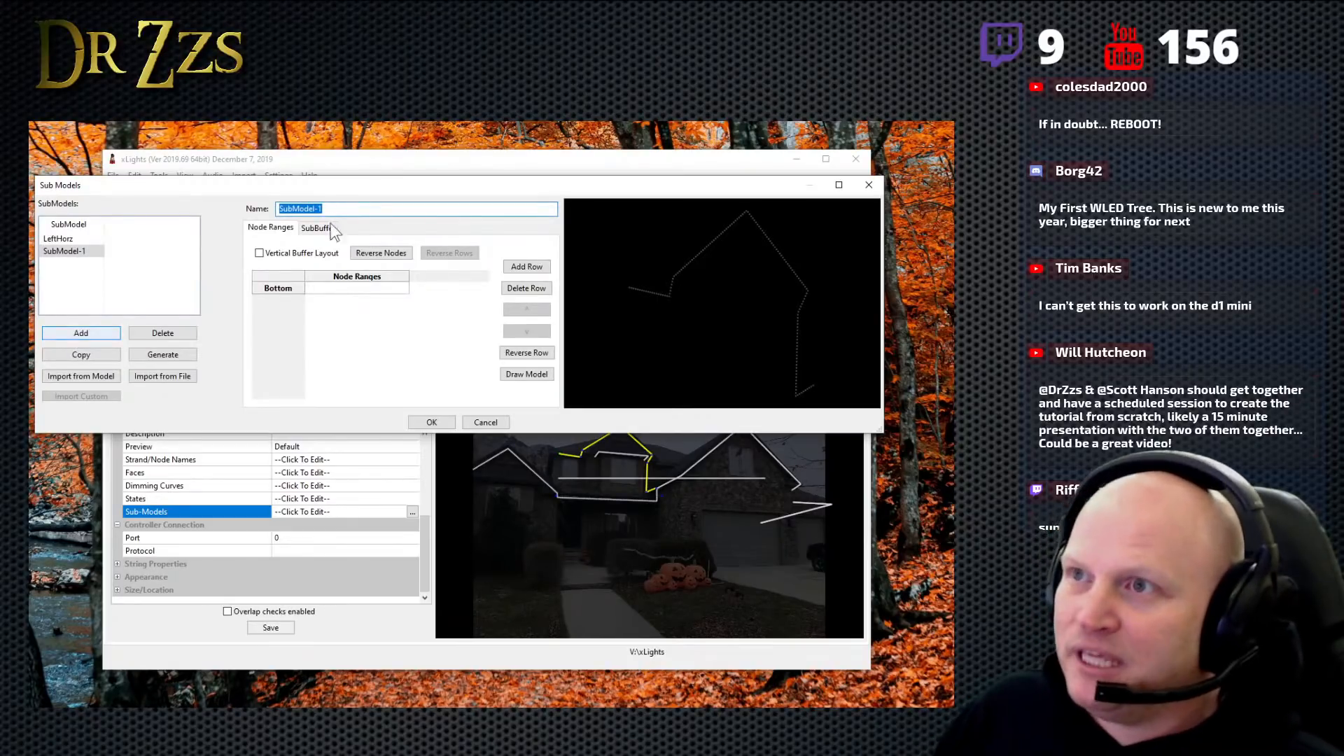
left_click(307, 205)
double_click(306, 205)
left_click(307, 208)
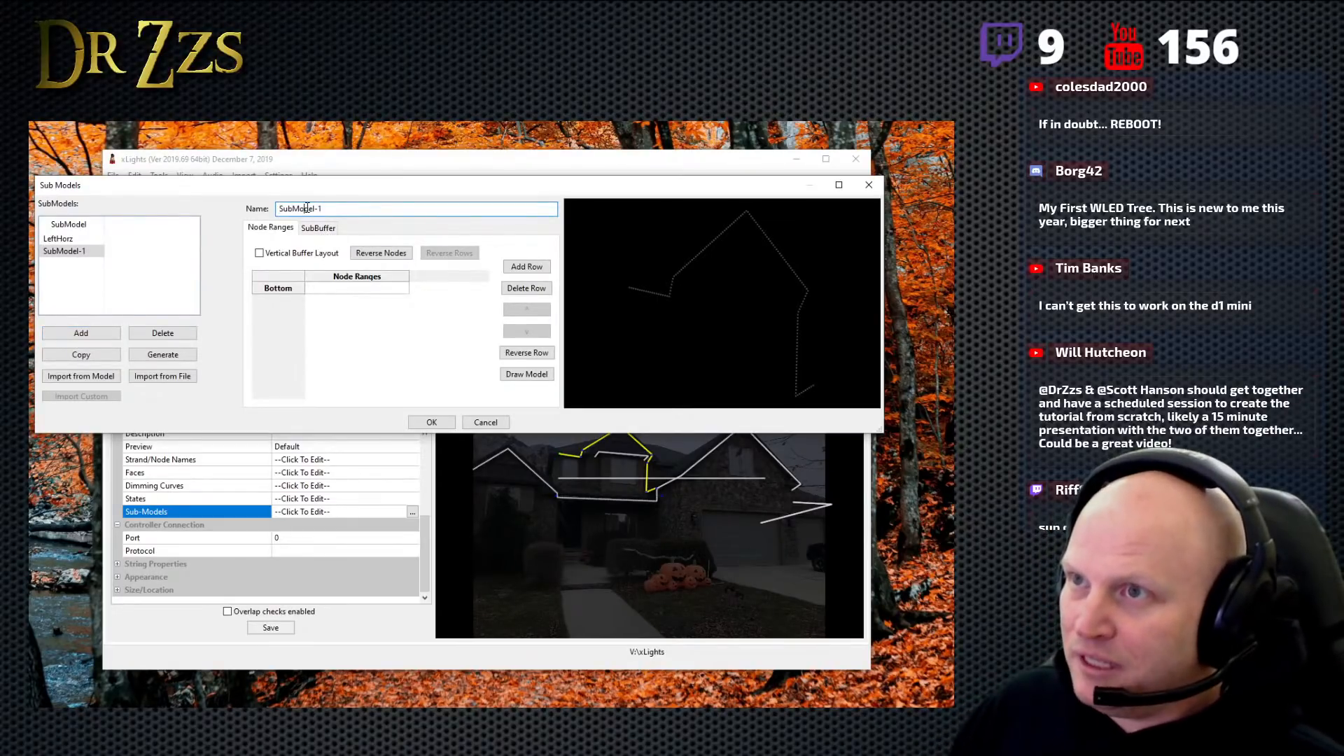
left_click_drag(333, 208, 253, 206)
type("Mi")
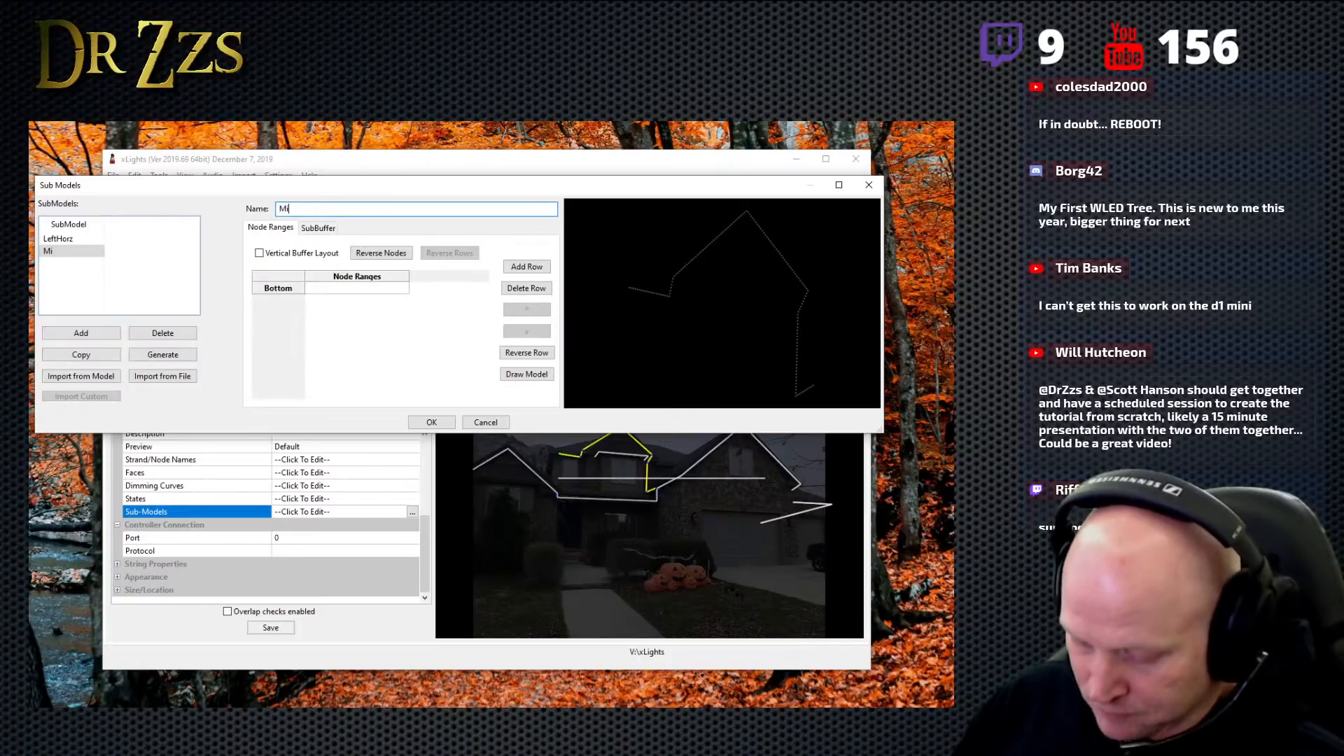
type("dPe")
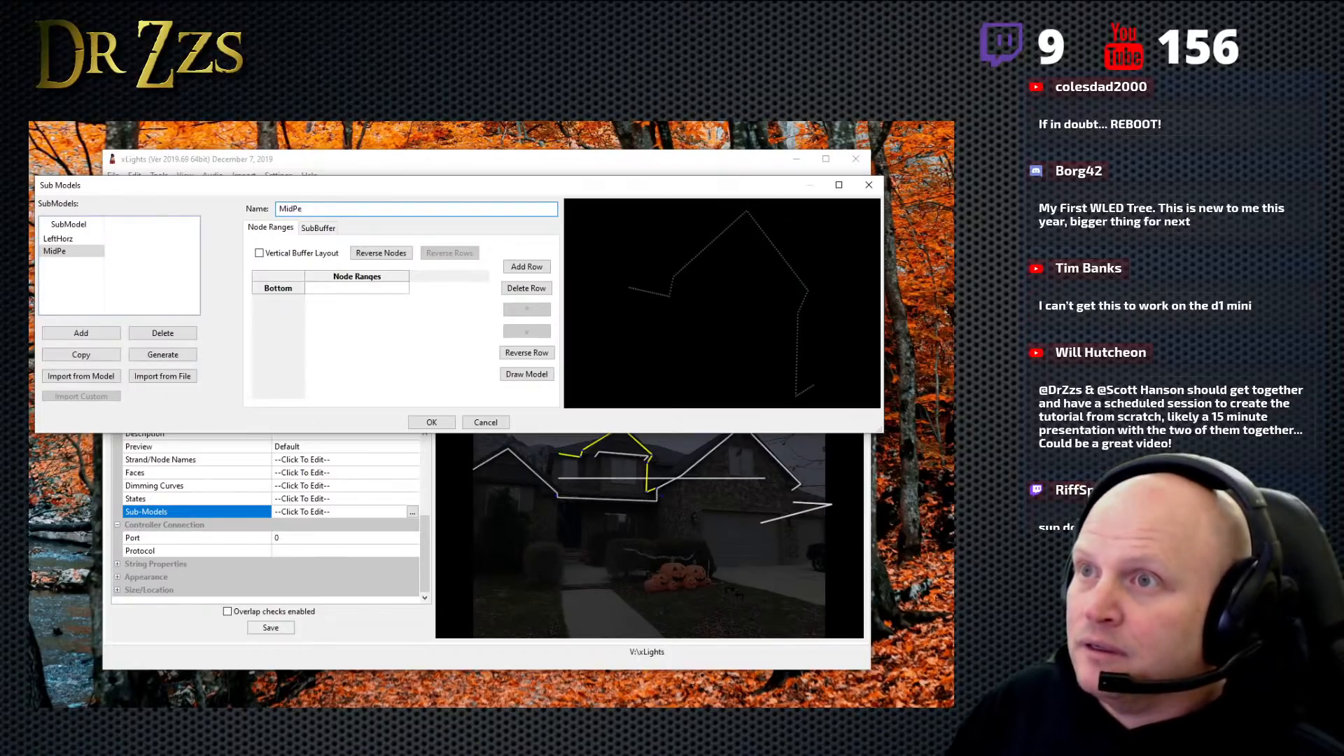
type("ak")
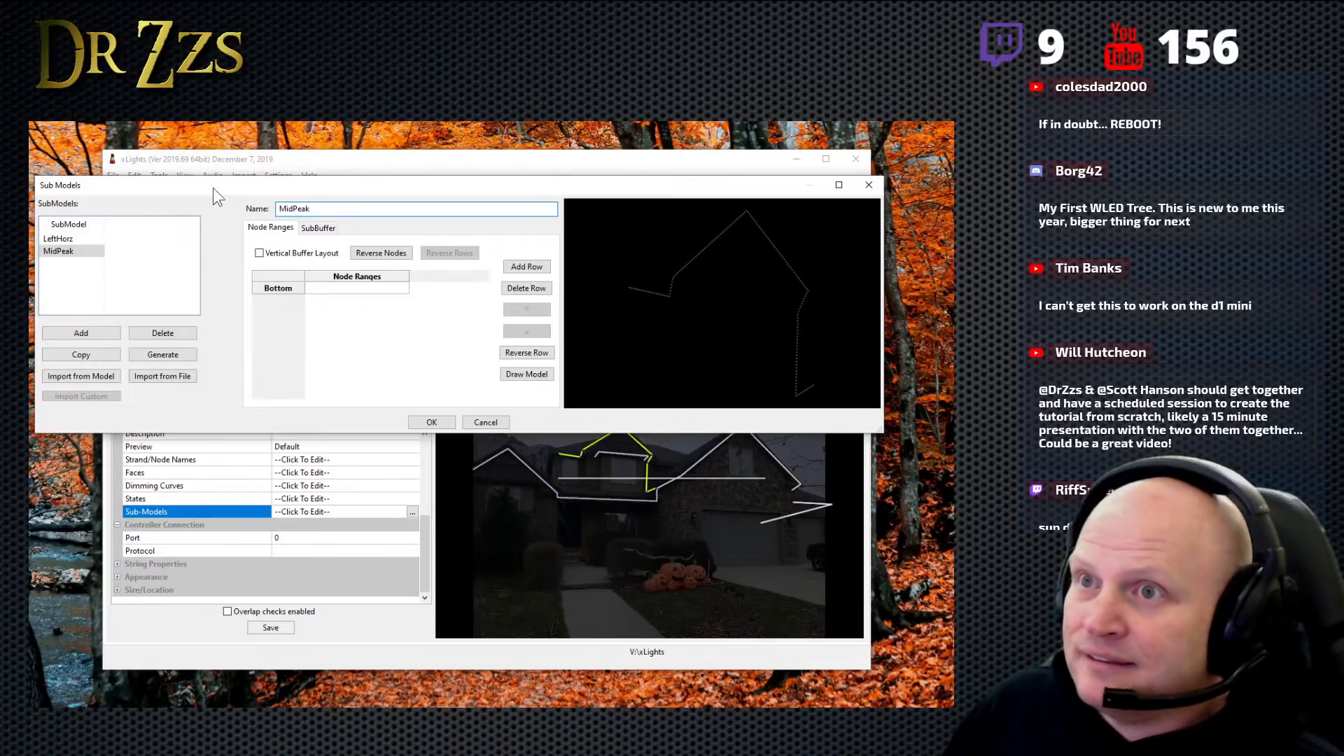
- Set the MidPeak submodel's node range to 27-106, checking it against LeftHorz's range and highlighted nodes in the preview
left_click(315, 291)
left_click(315, 291)
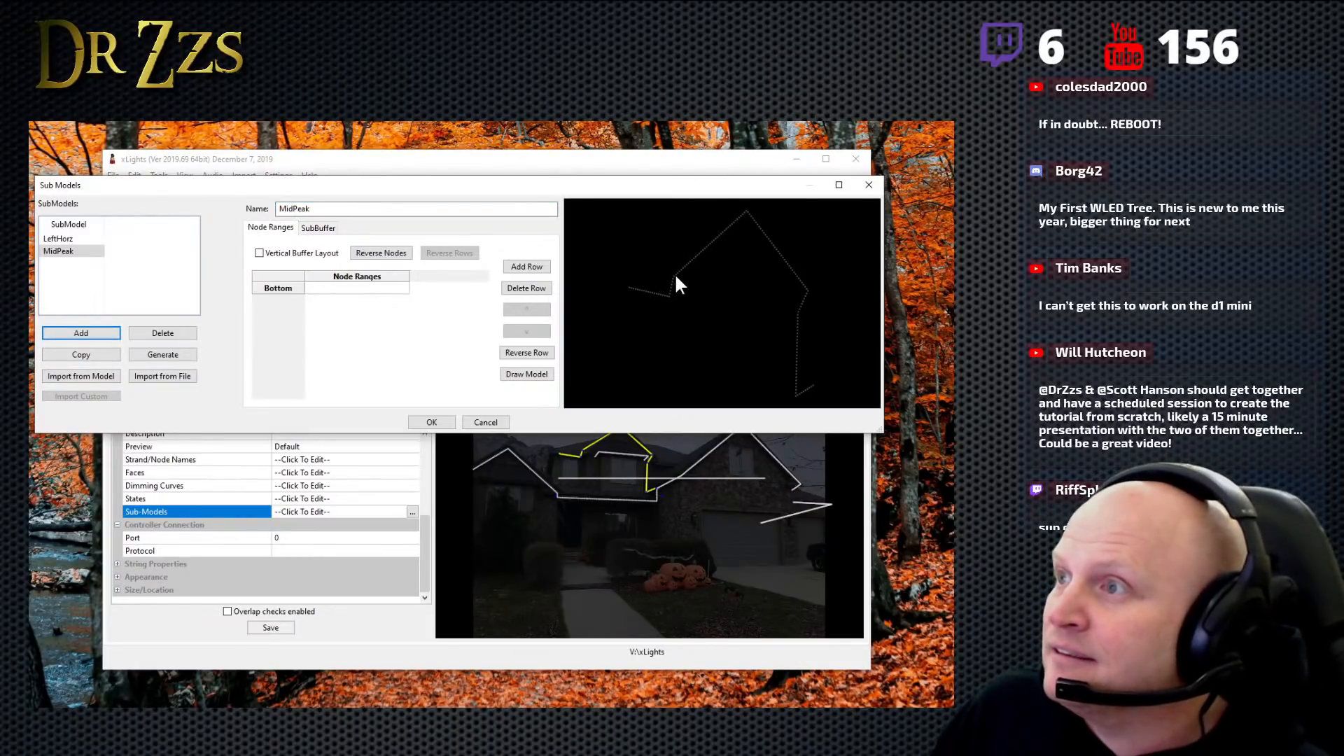
left_click(91, 238)
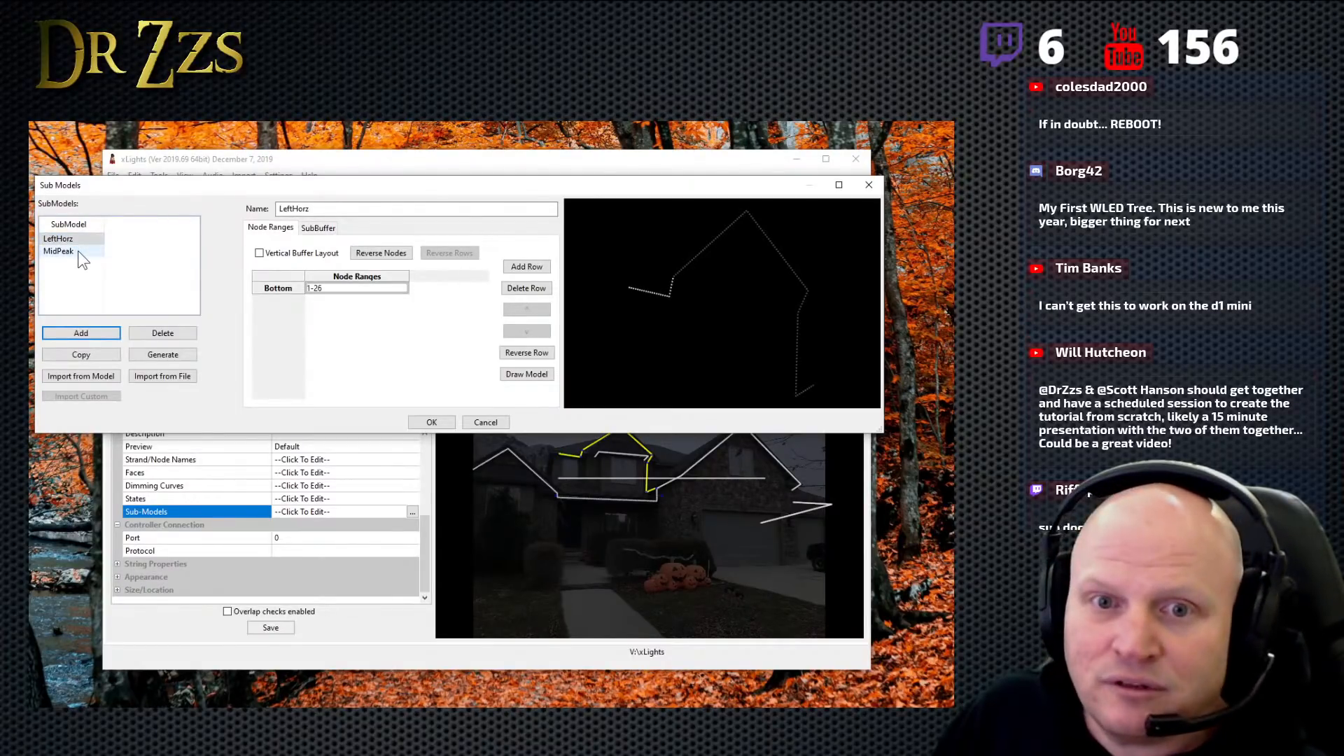
left_click(78, 251)
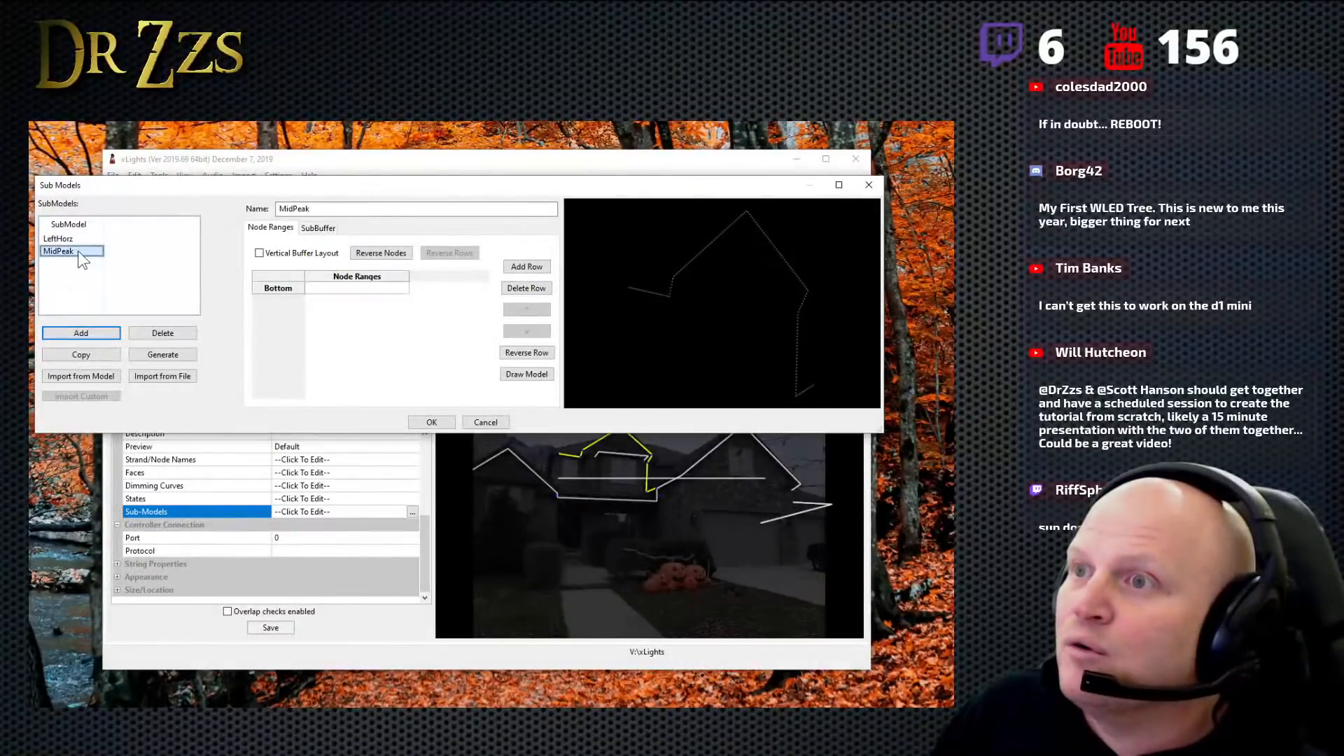
left_click(324, 290)
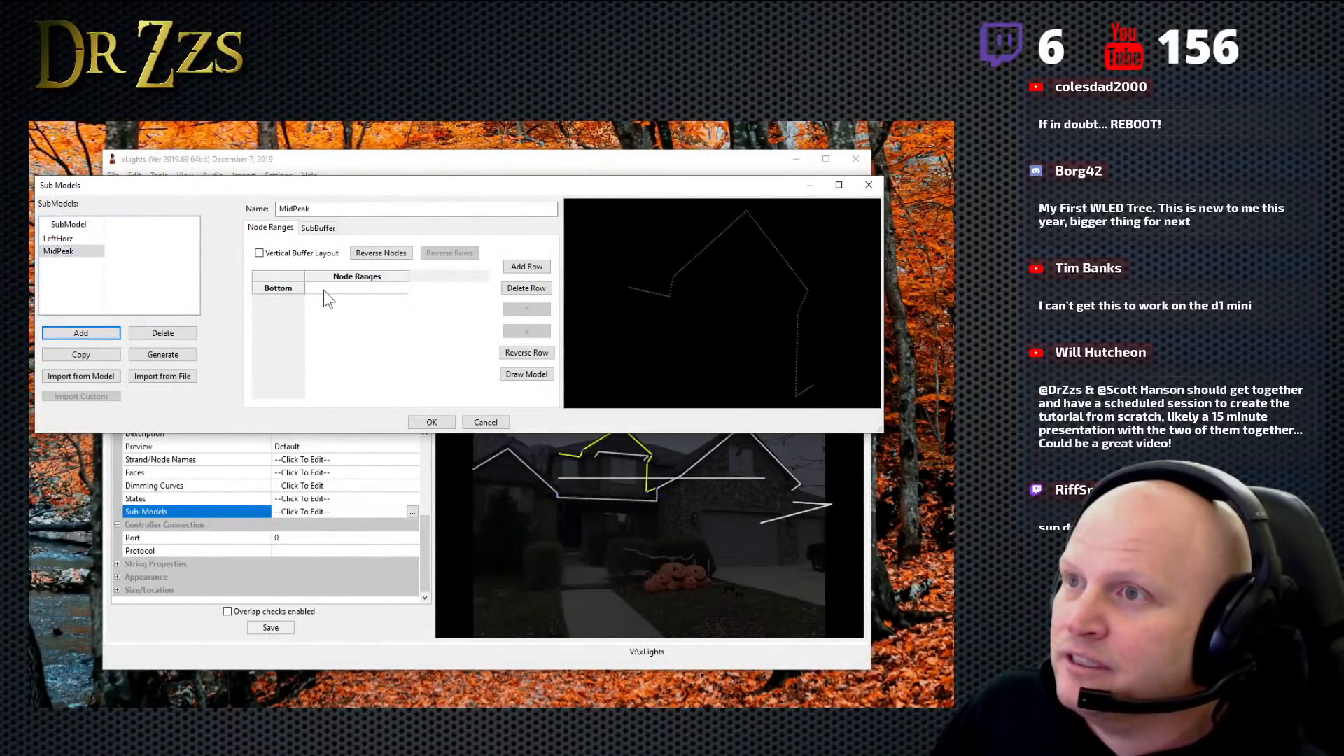
type("27-")
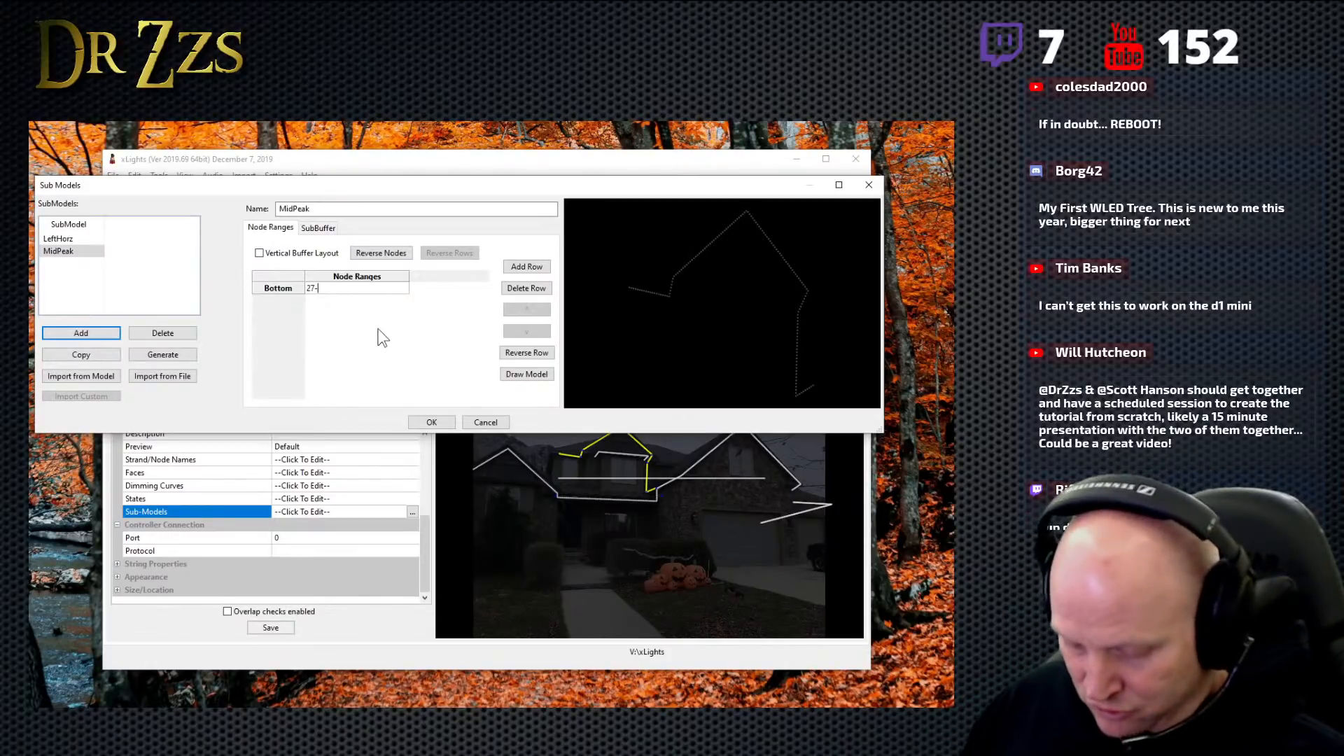
type("106")
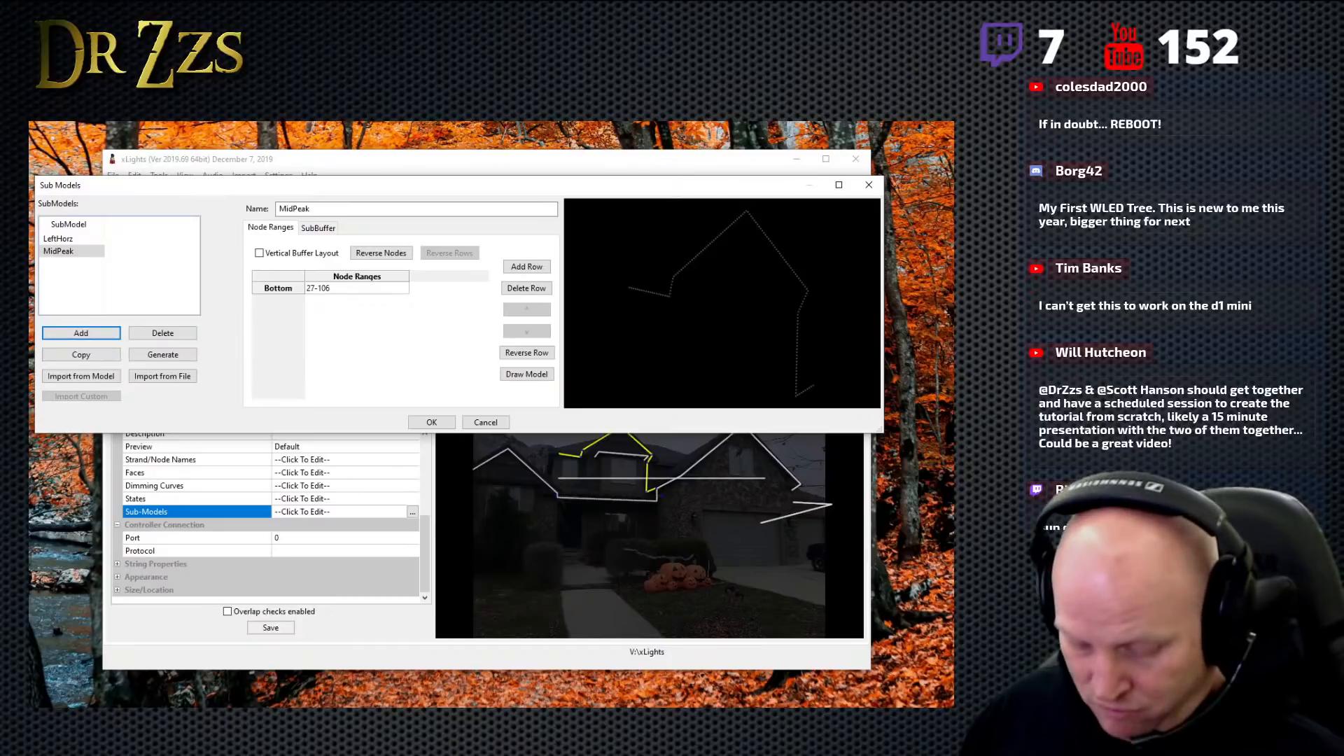
key("Return")
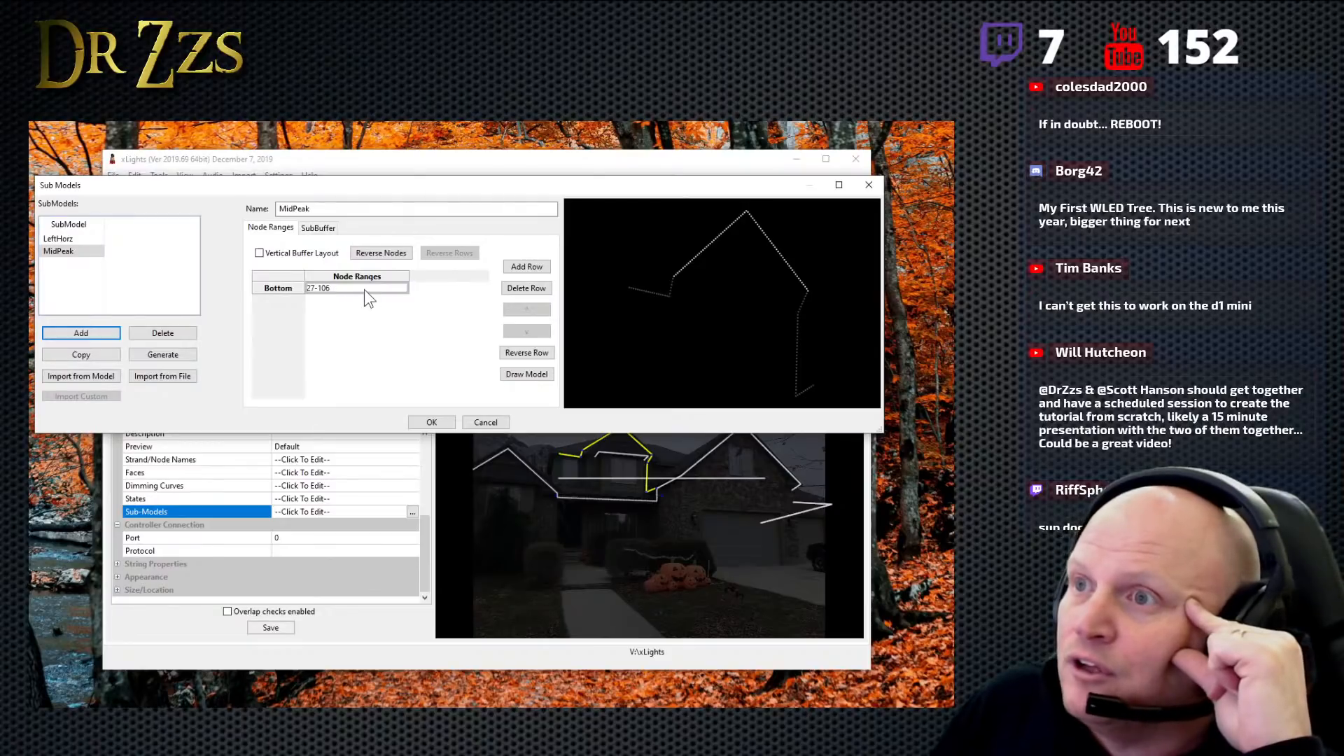
left_click(72, 239)
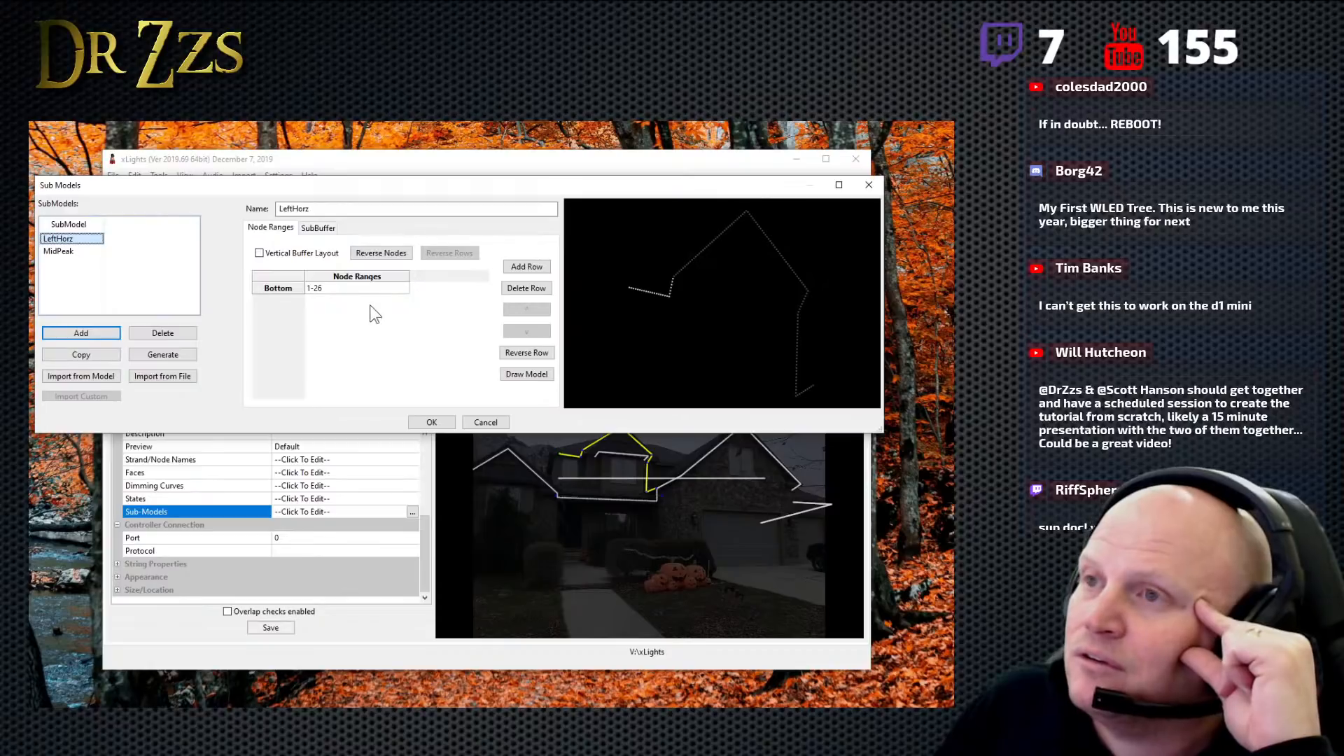
left_click(64, 250)
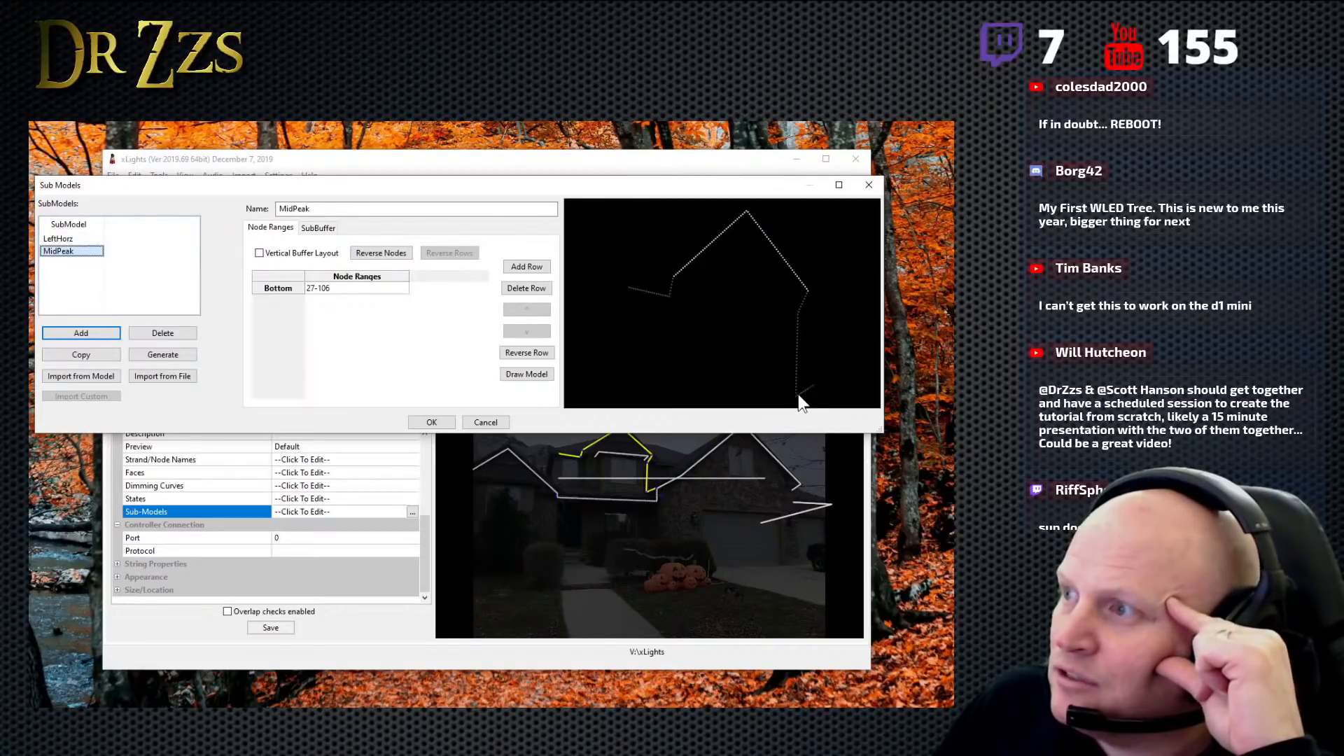
left_click(78, 240)
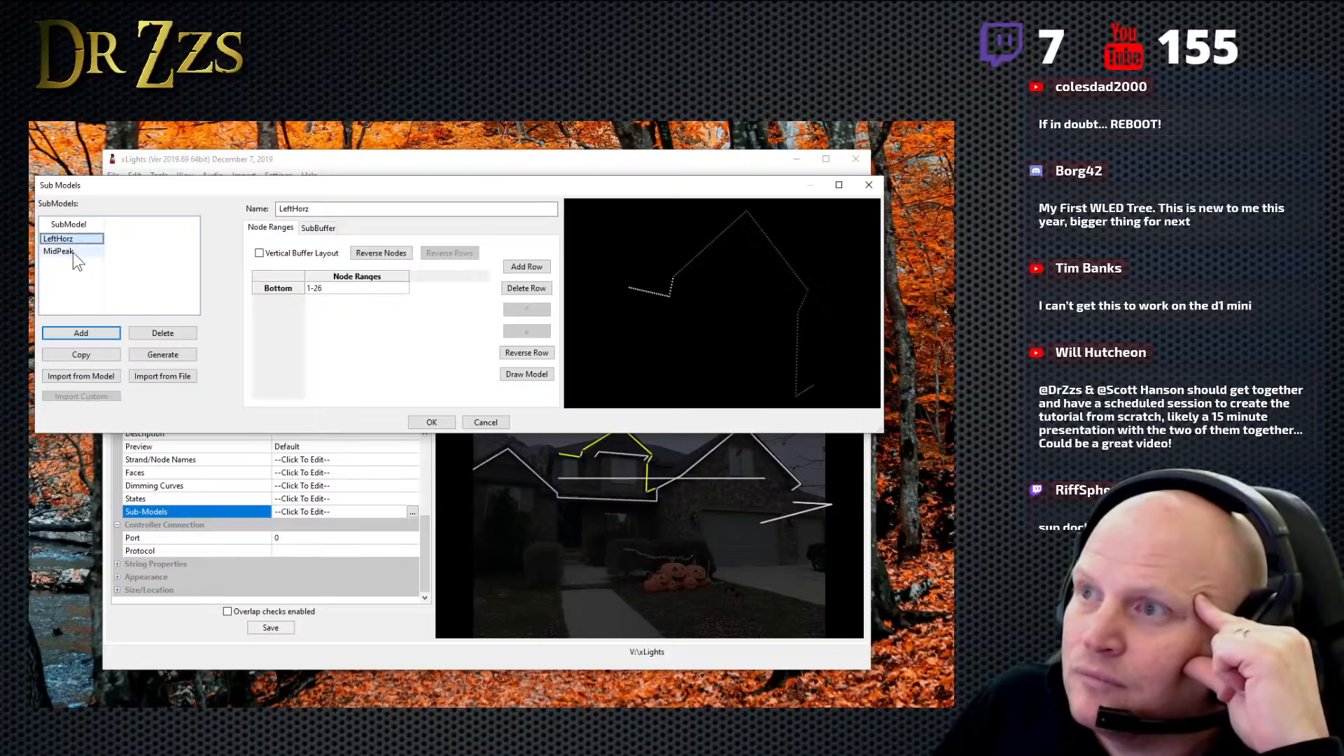
left_click(73, 253)
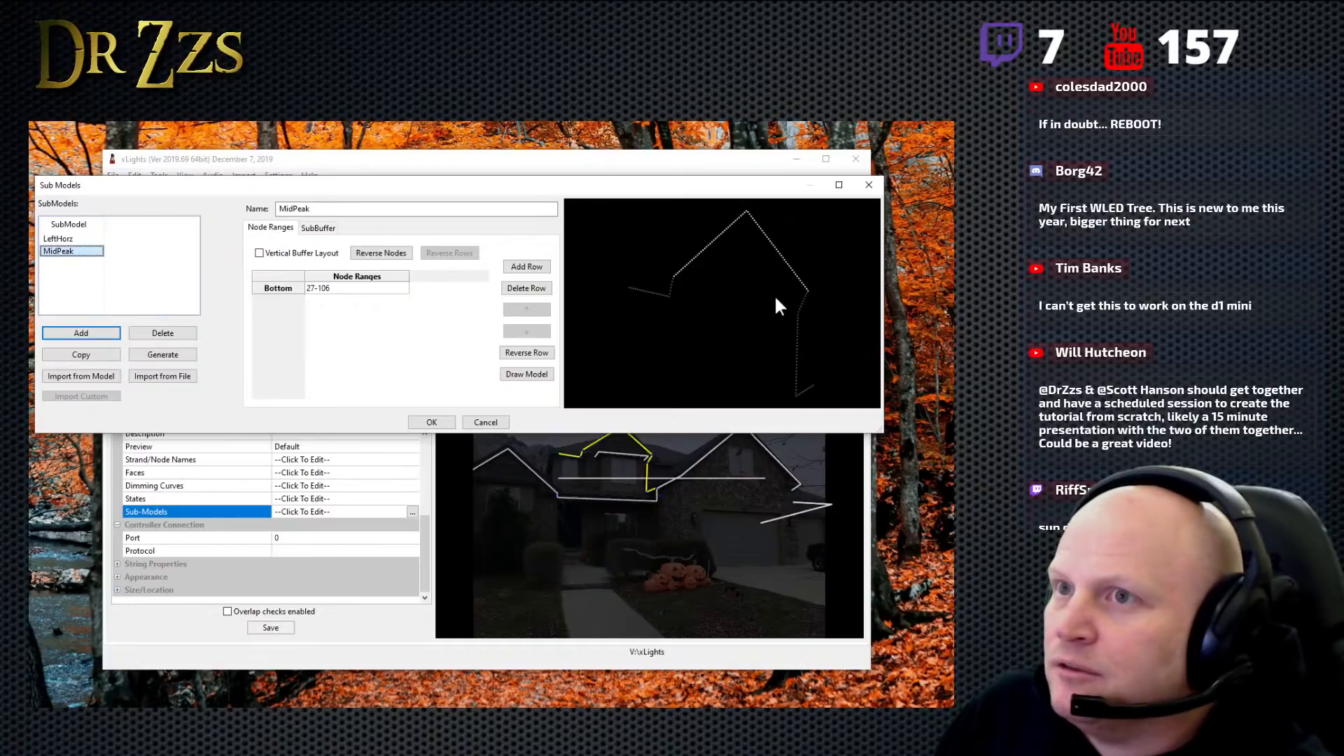
- Add a third submodel to the Top model and name it RightVert
left_click(80, 334)
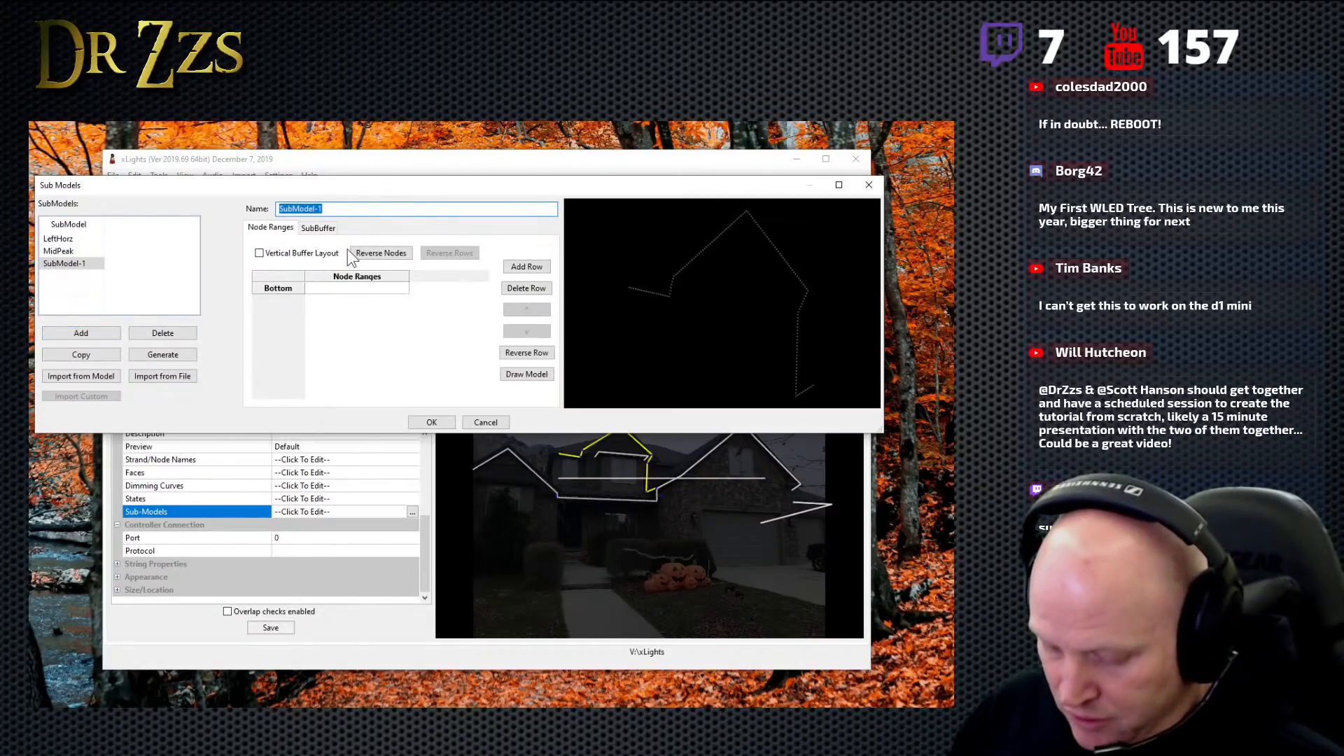
type("Right")
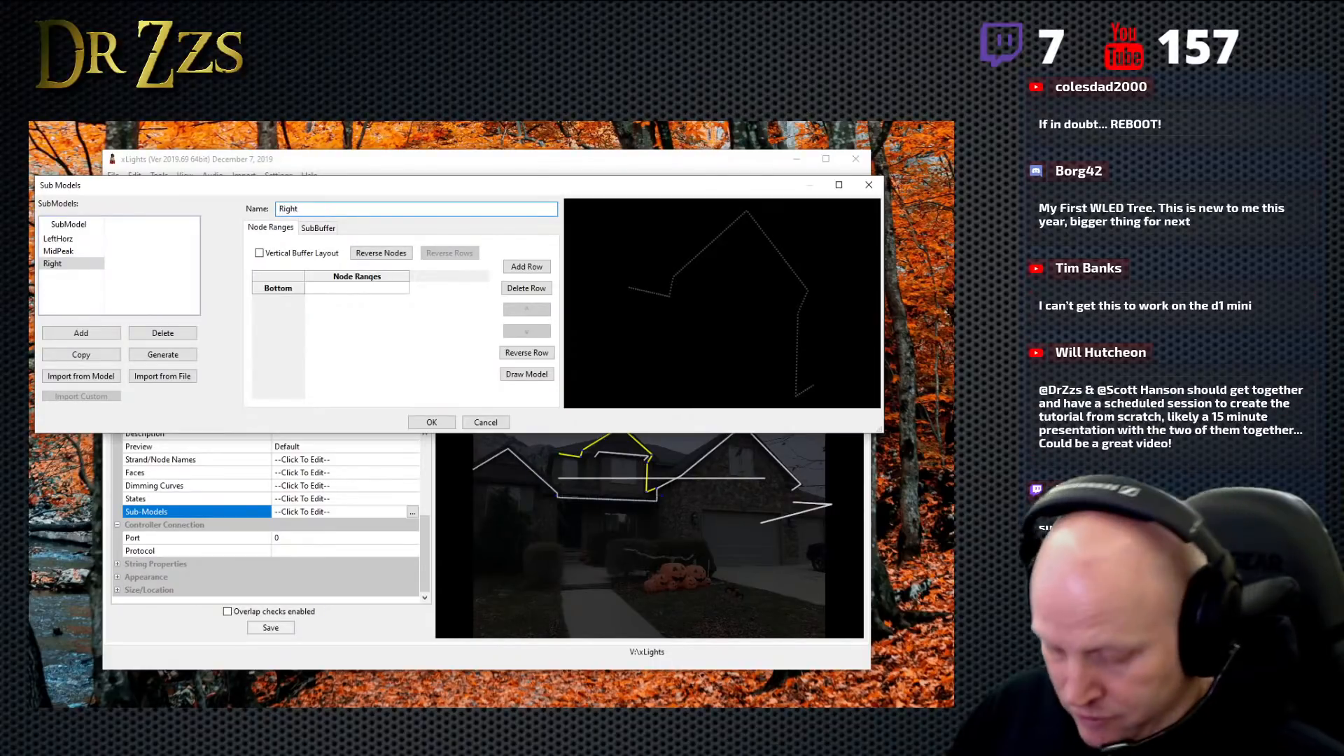
type("Vert")
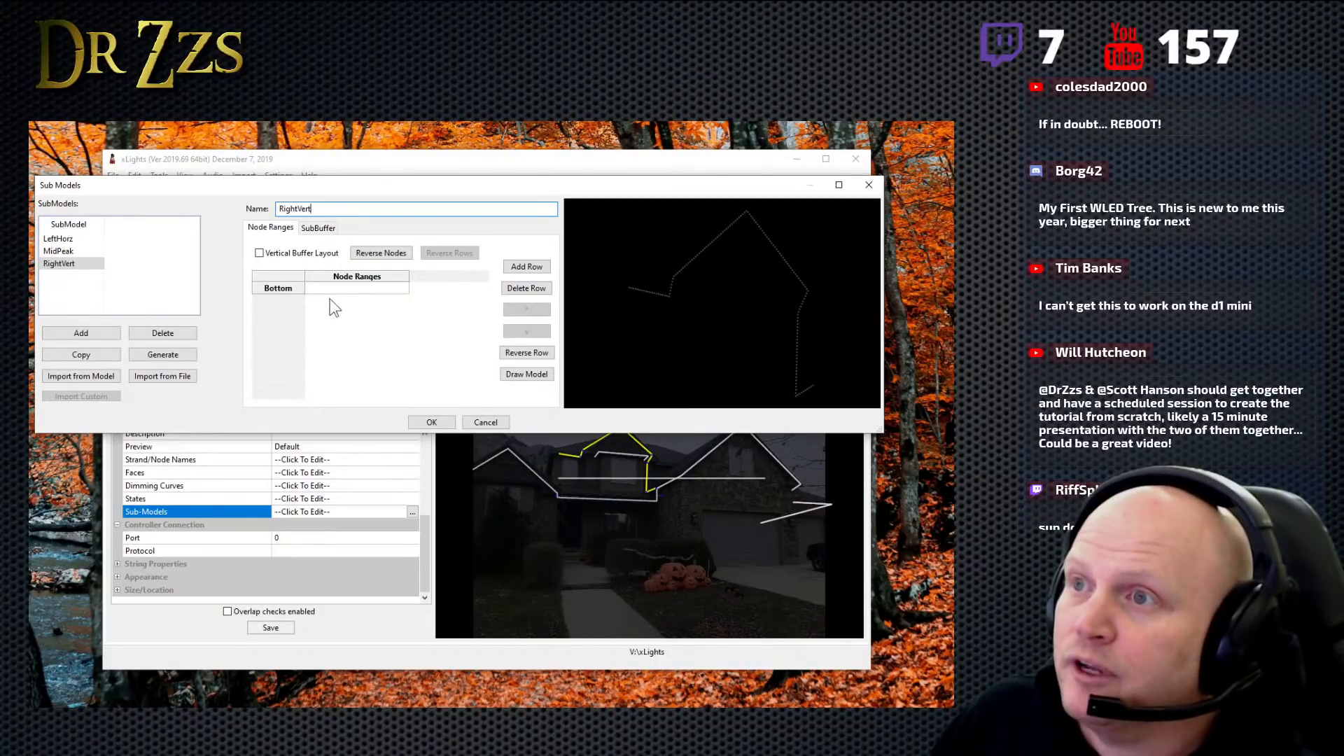
- Check MidPeak's range, set the RightVert submodel's node range to 107-150, and save the layout with the Top submodels
left_click(58, 250)
left_click(61, 262)
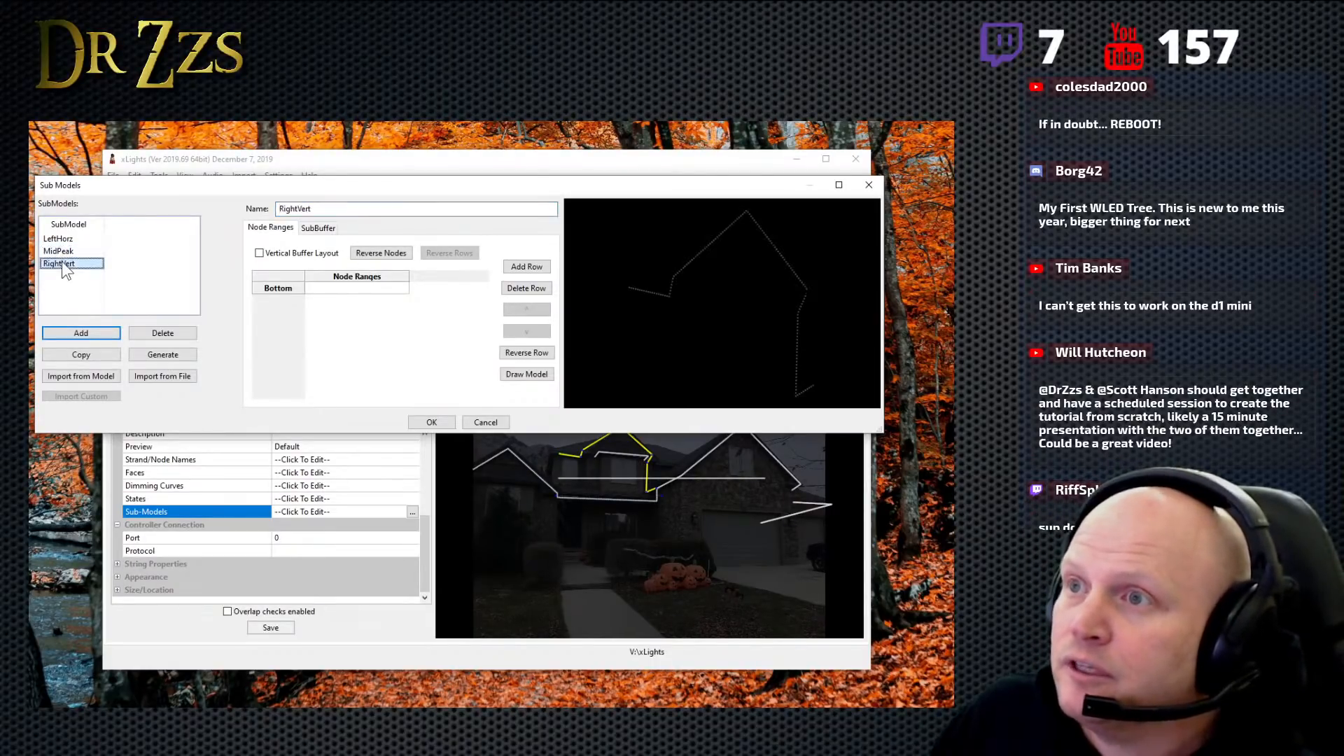
left_click(332, 287)
type("10")
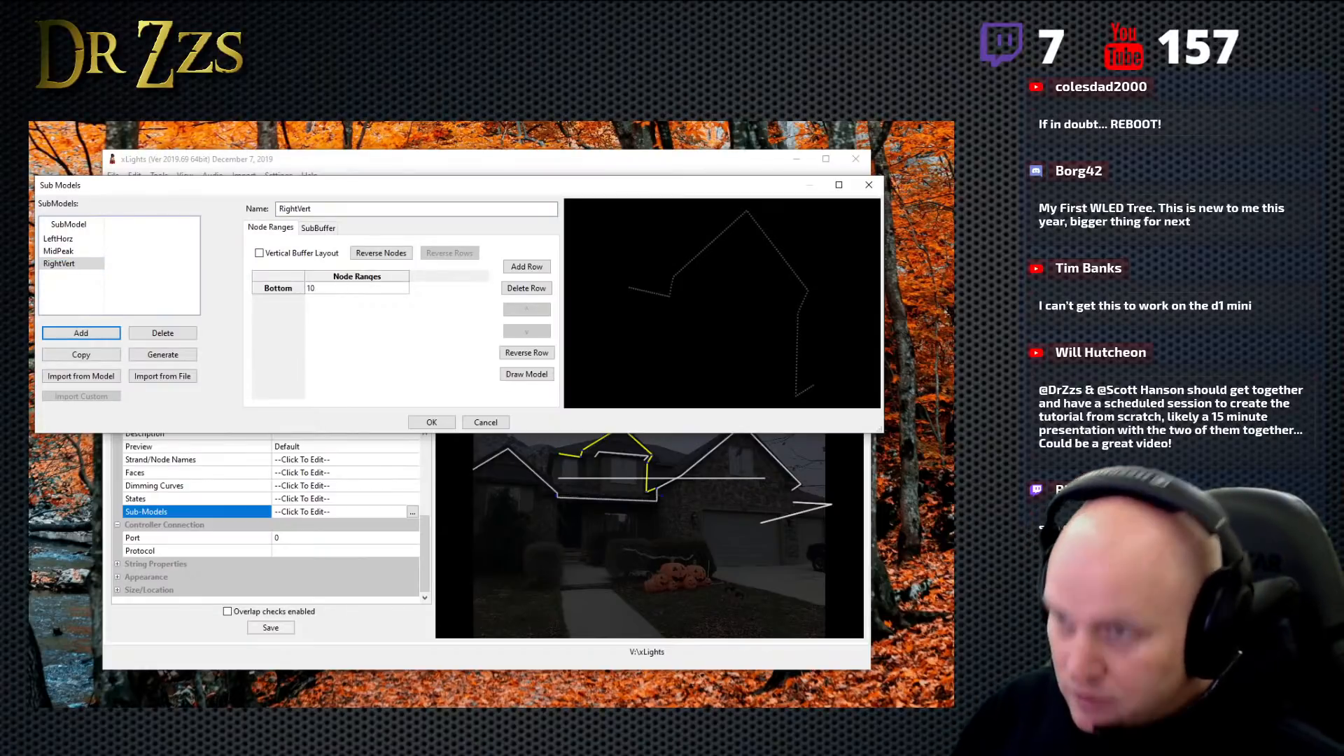
type("7-")
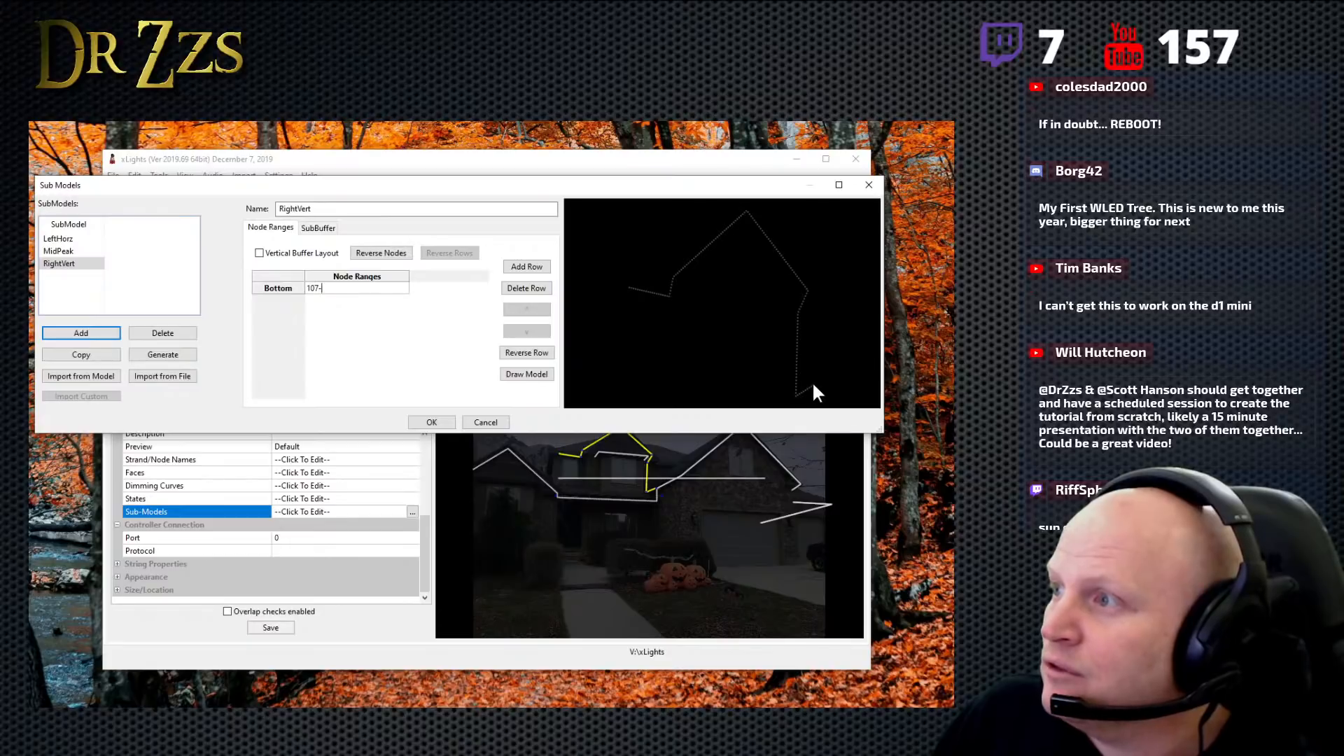
type("1")
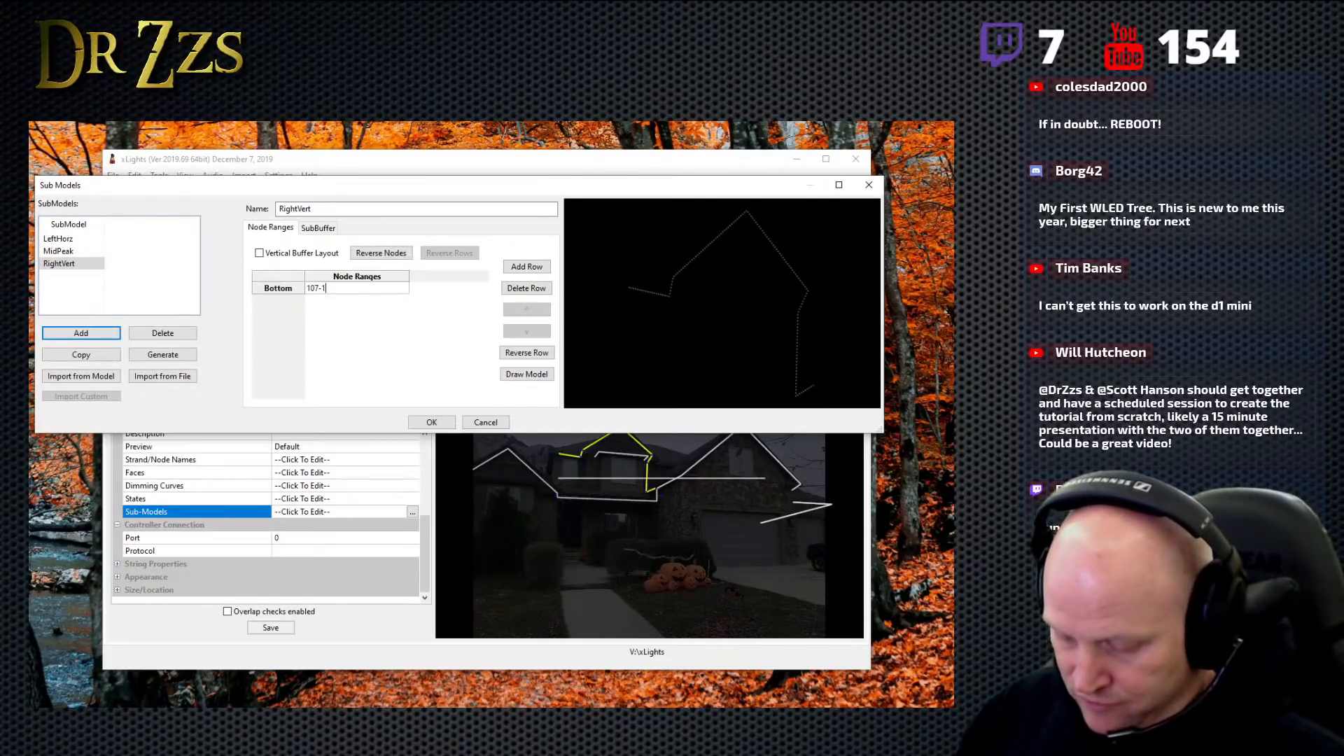
type("50")
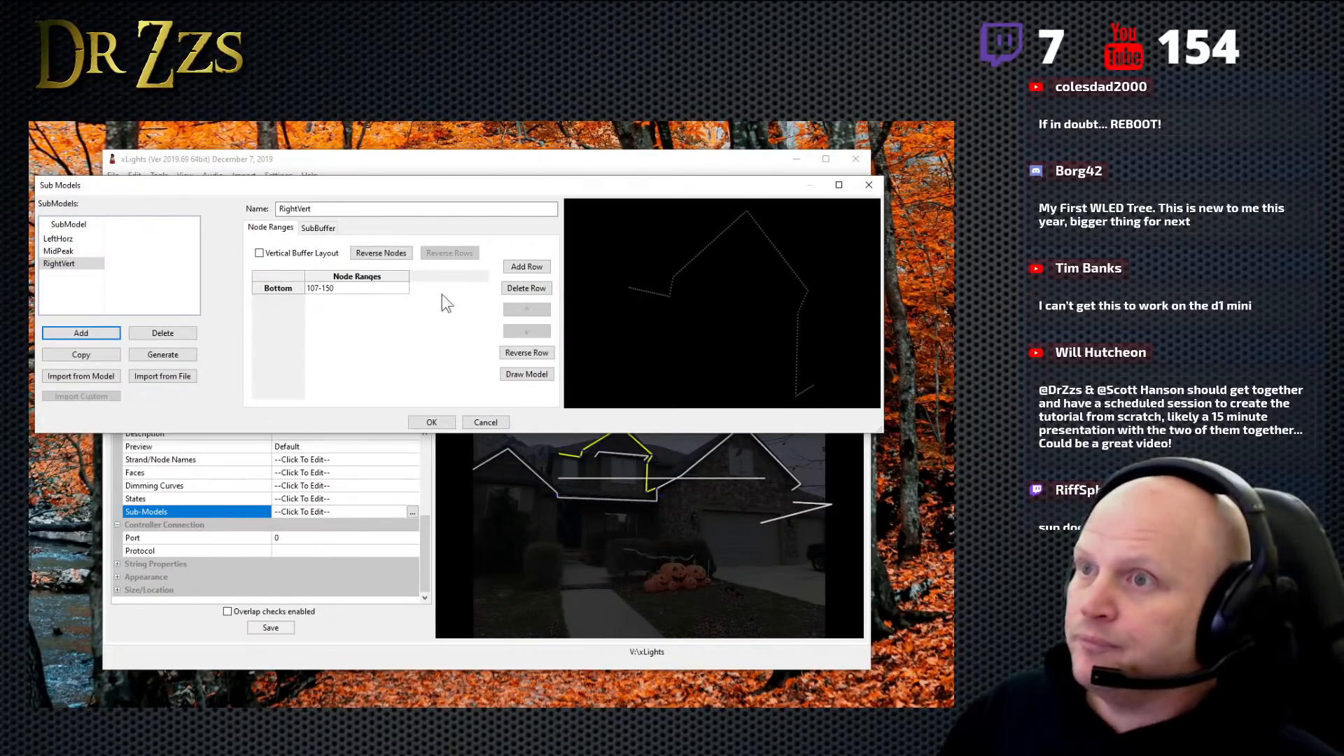
left_click(364, 303)
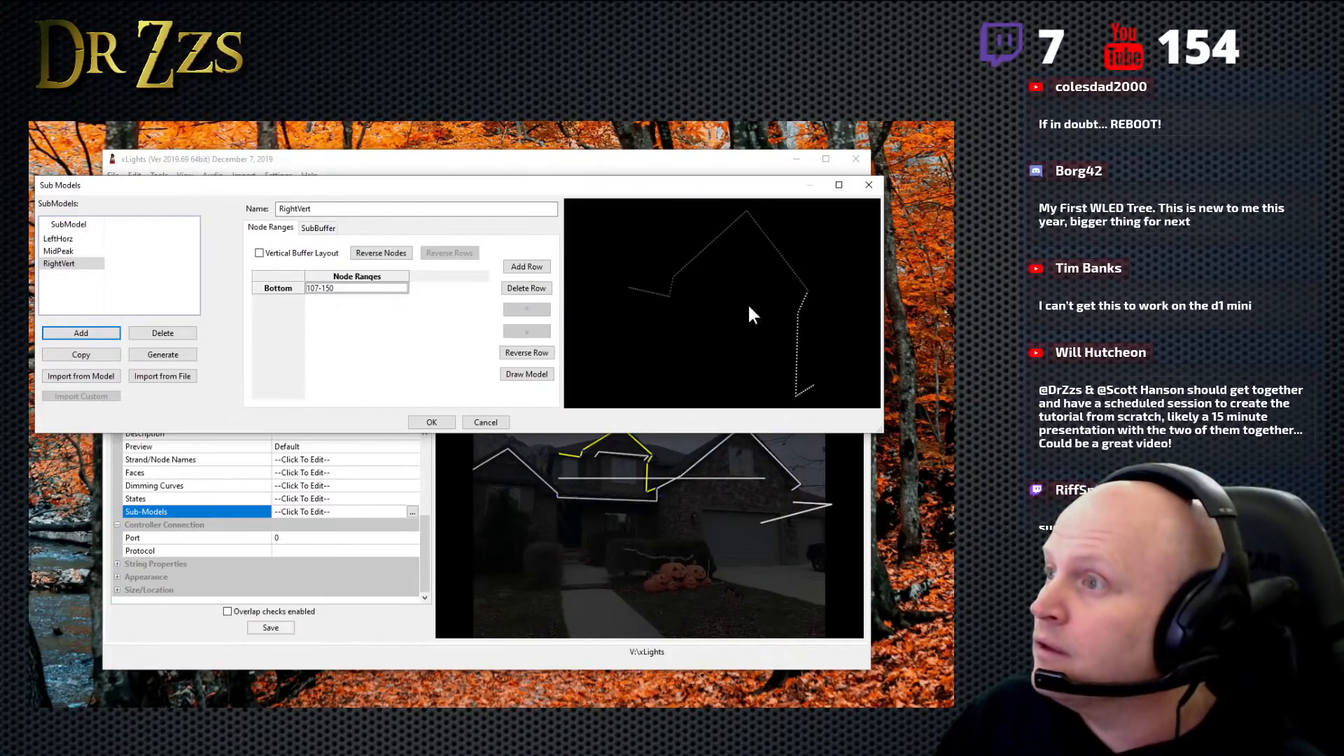
left_click(430, 423)
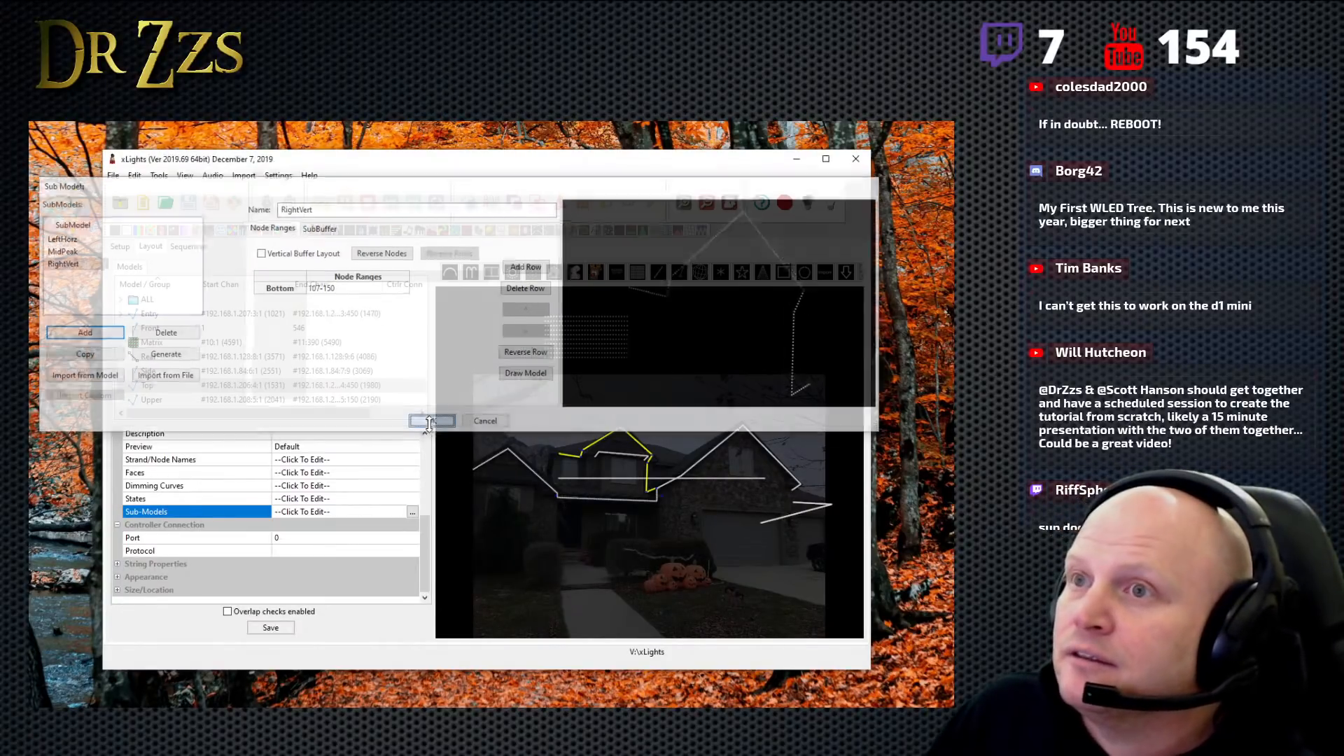
left_click(270, 628)
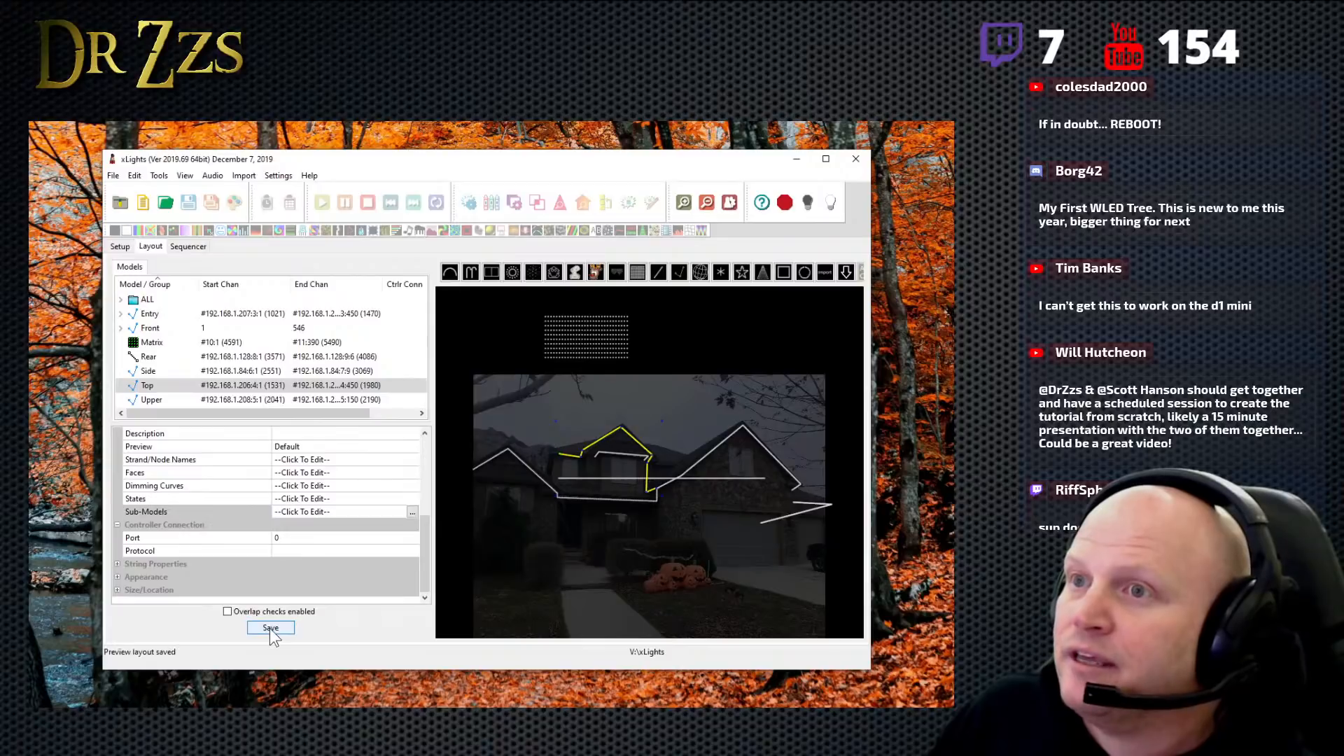
- Create a new musical sequence from University_of_Michigan_Fight_Song-The_Victors.mp3 at 20fps (50ms)
left_click(187, 248)
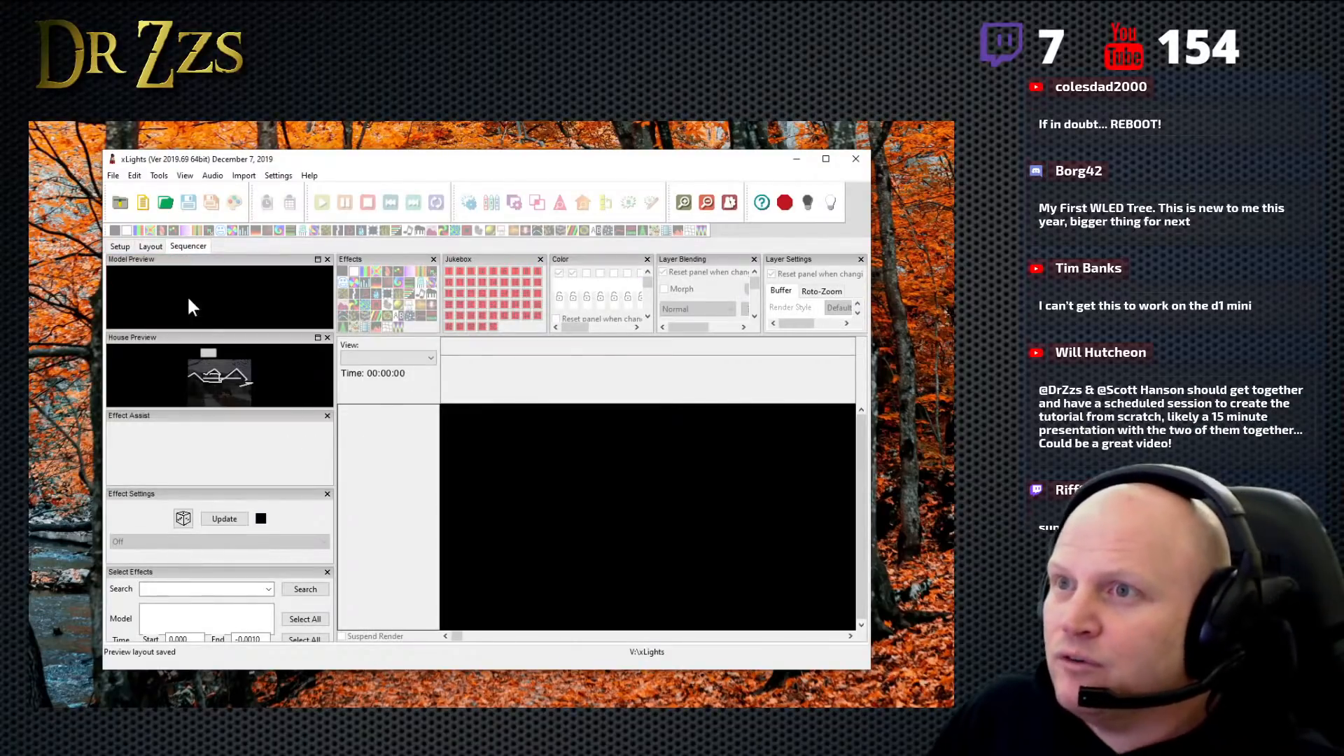
left_click(148, 246)
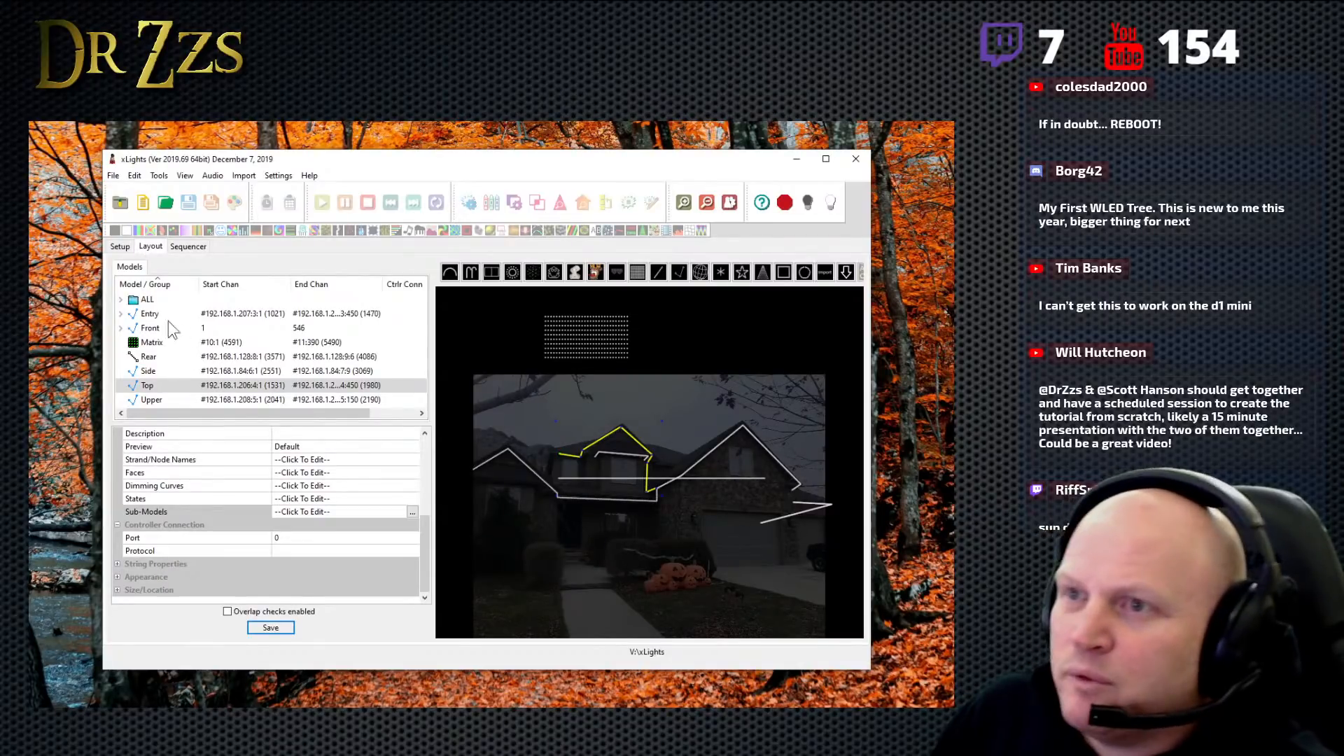
left_click(143, 202)
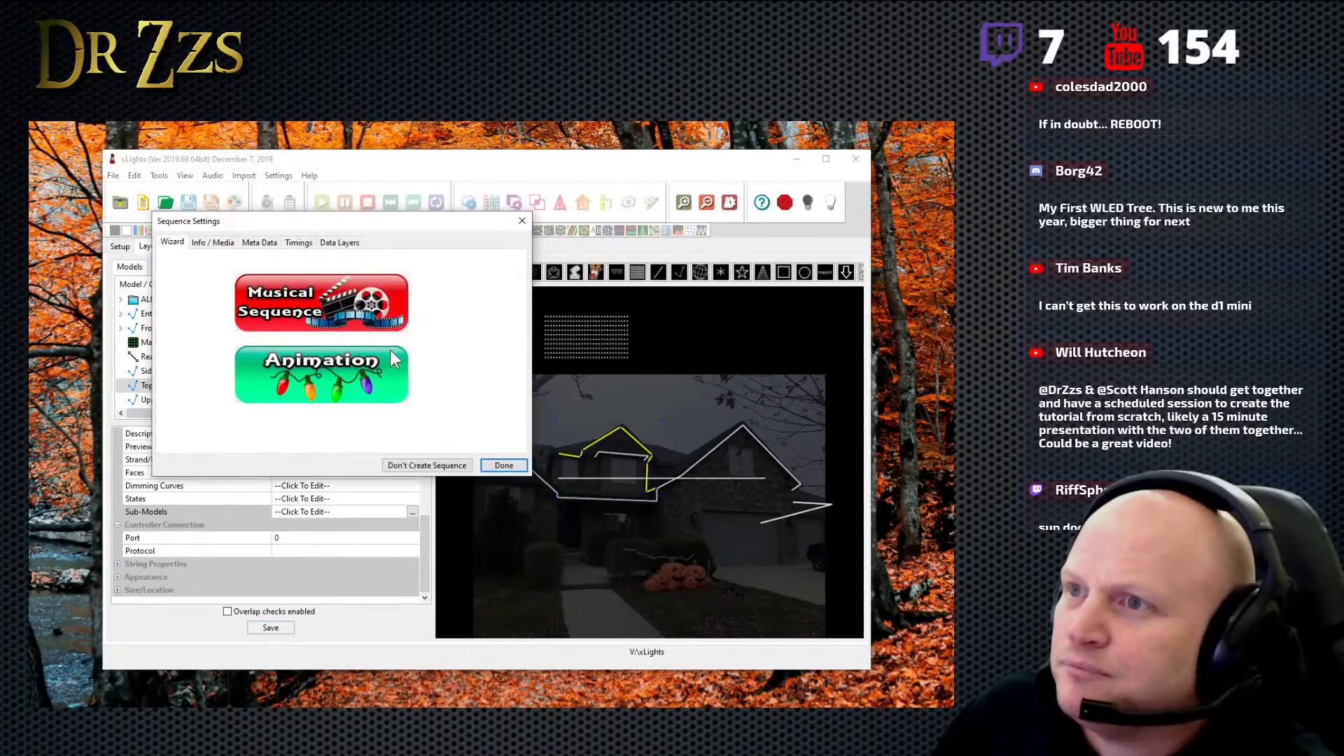
left_click(300, 308)
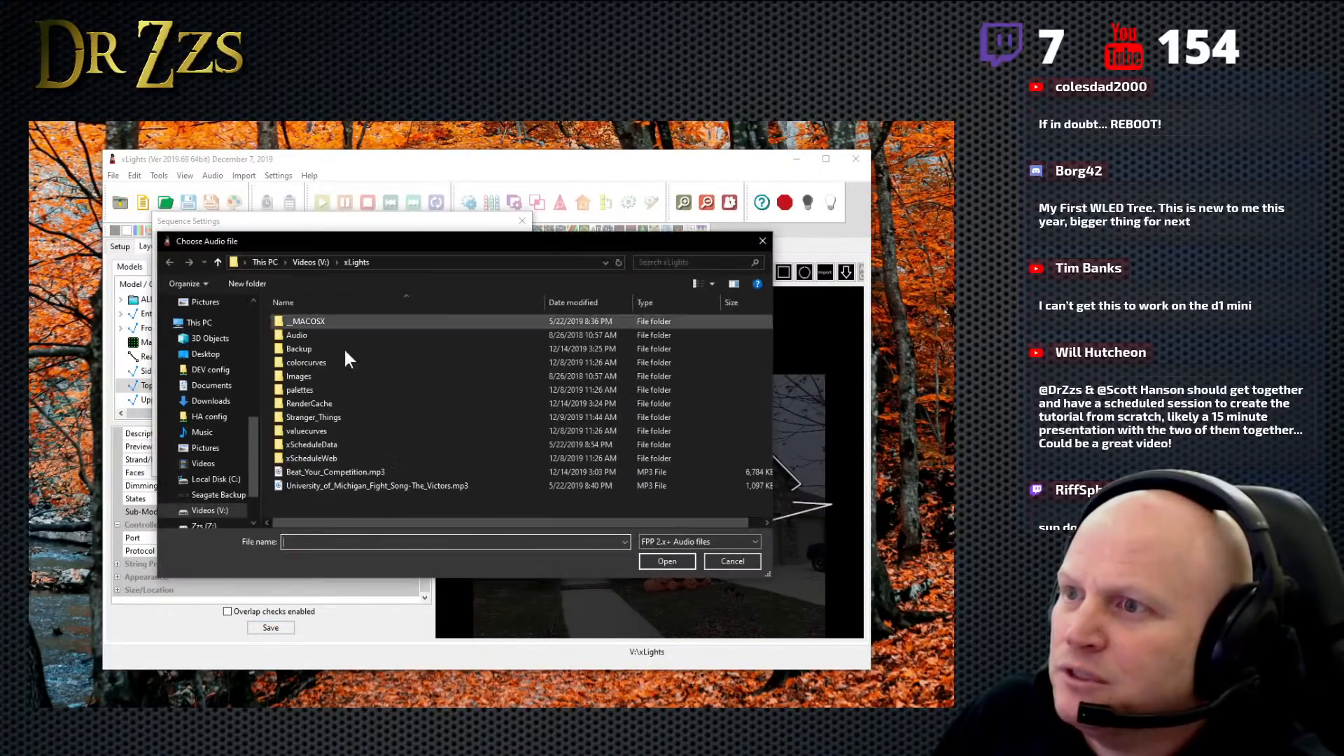
left_click(400, 484)
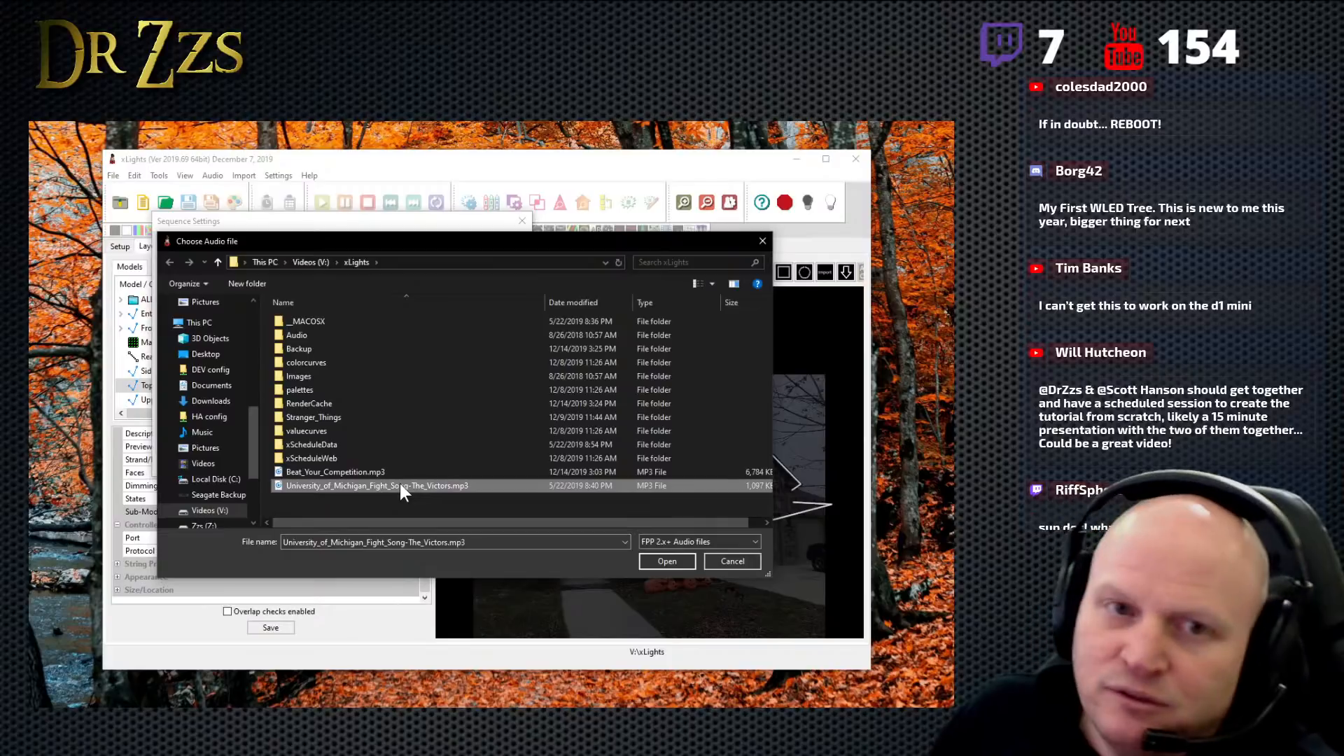
left_click(667, 561)
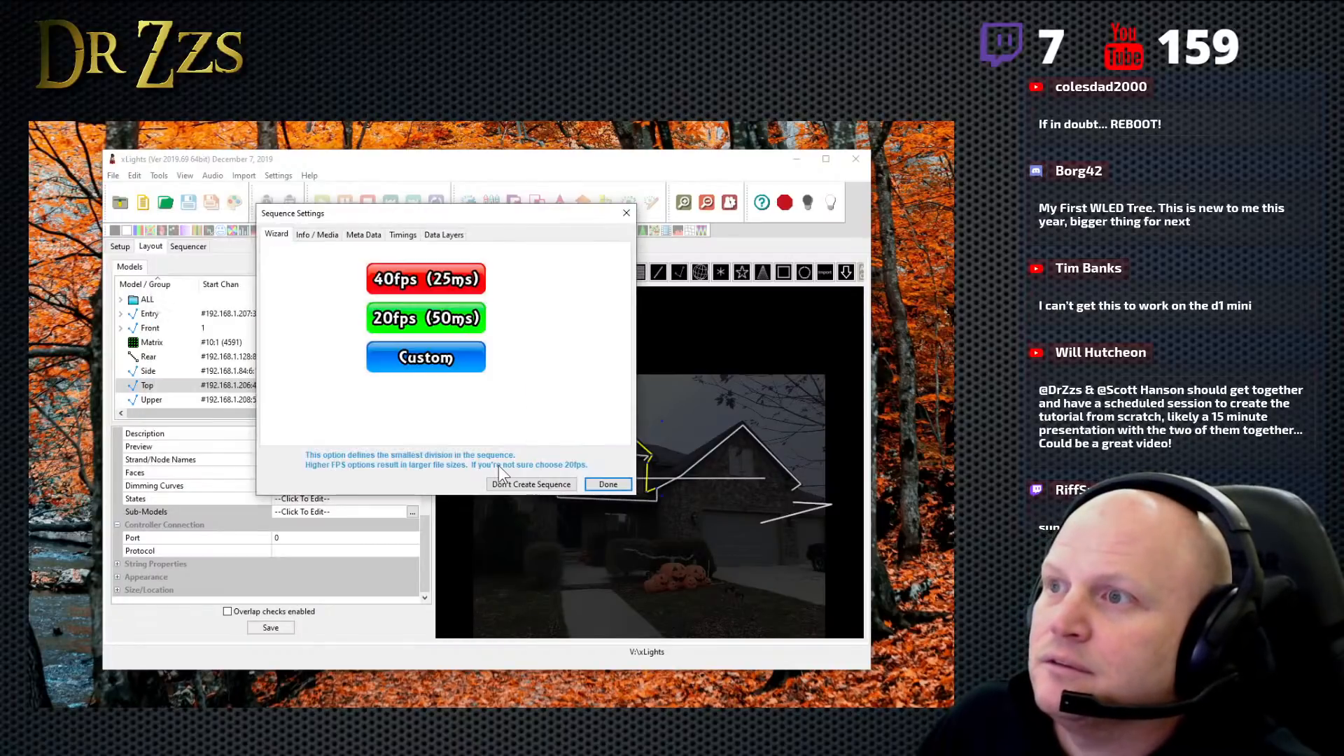
left_click(420, 312)
left_click(435, 354)
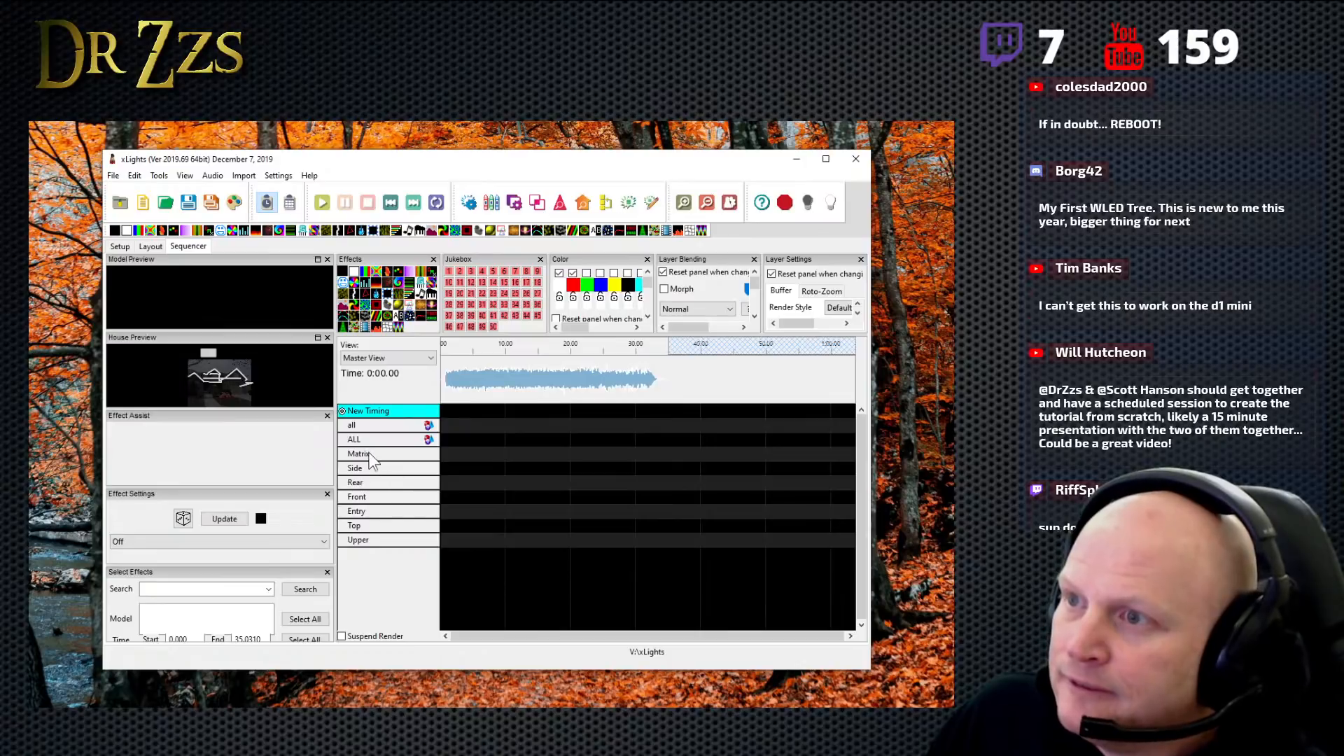
- Expand and collapse the Rear, Front and Side models in the sequencer to examine their strands and submodels
double_click(358, 483)
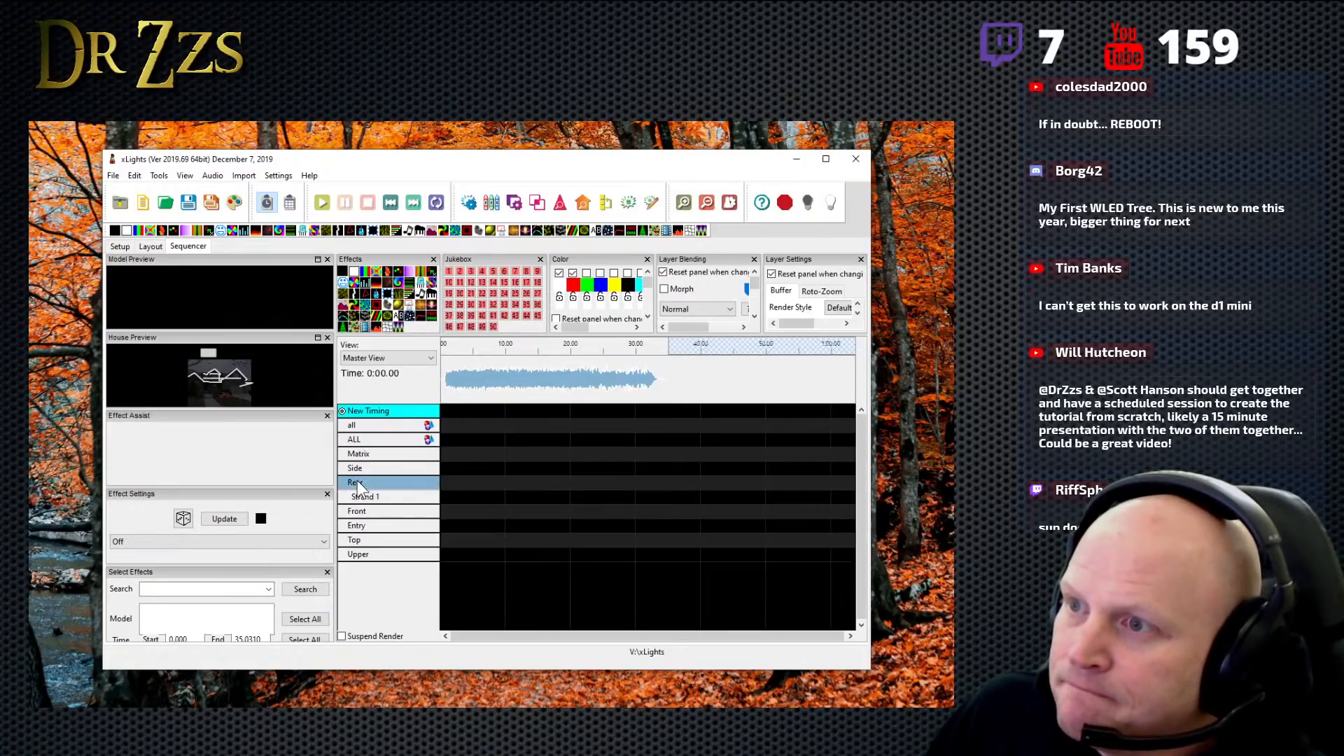
double_click(359, 483)
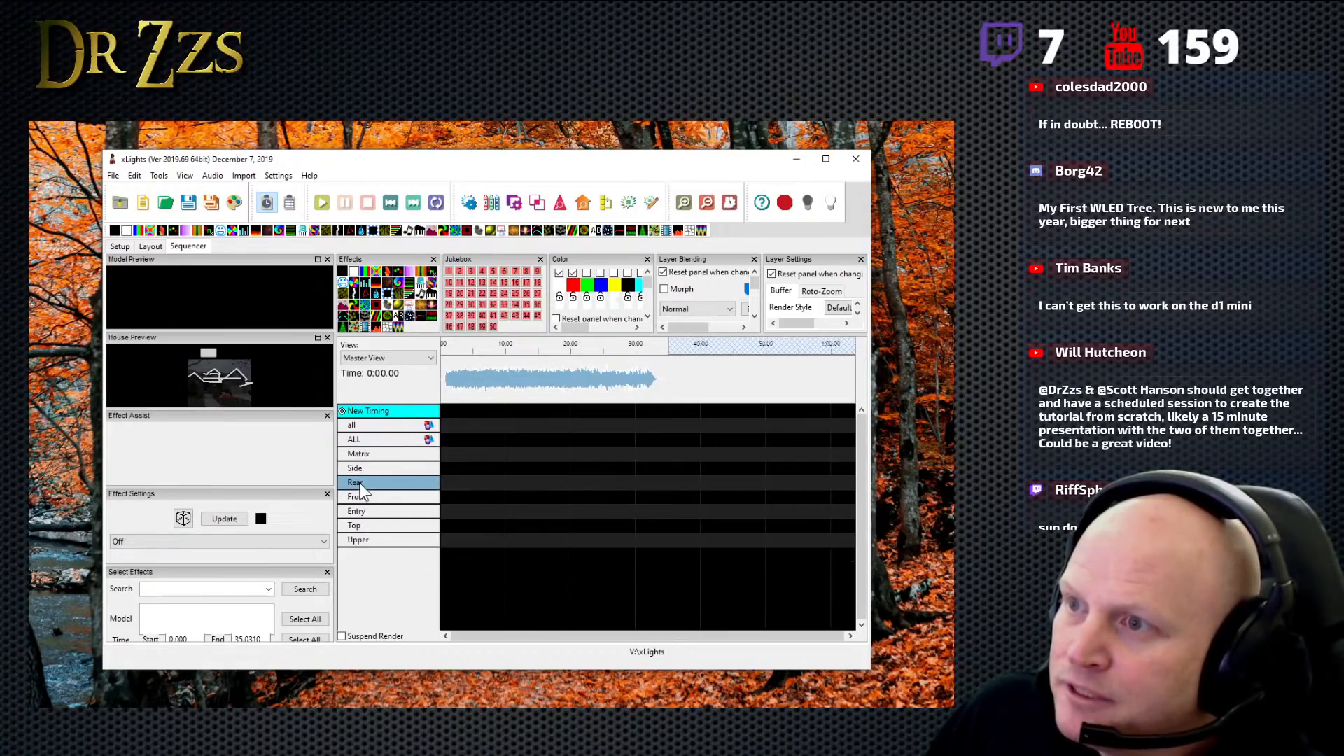
left_click(361, 496)
double_click(361, 496)
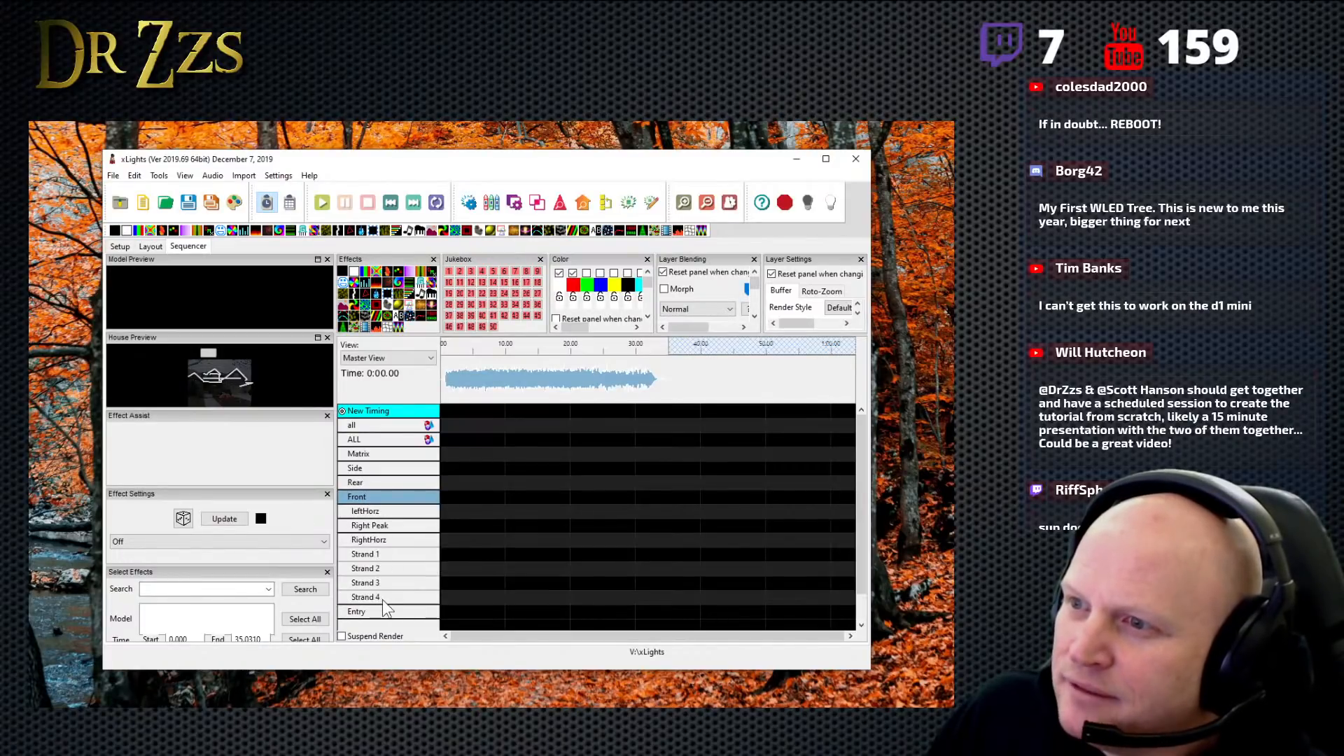
double_click(369, 468)
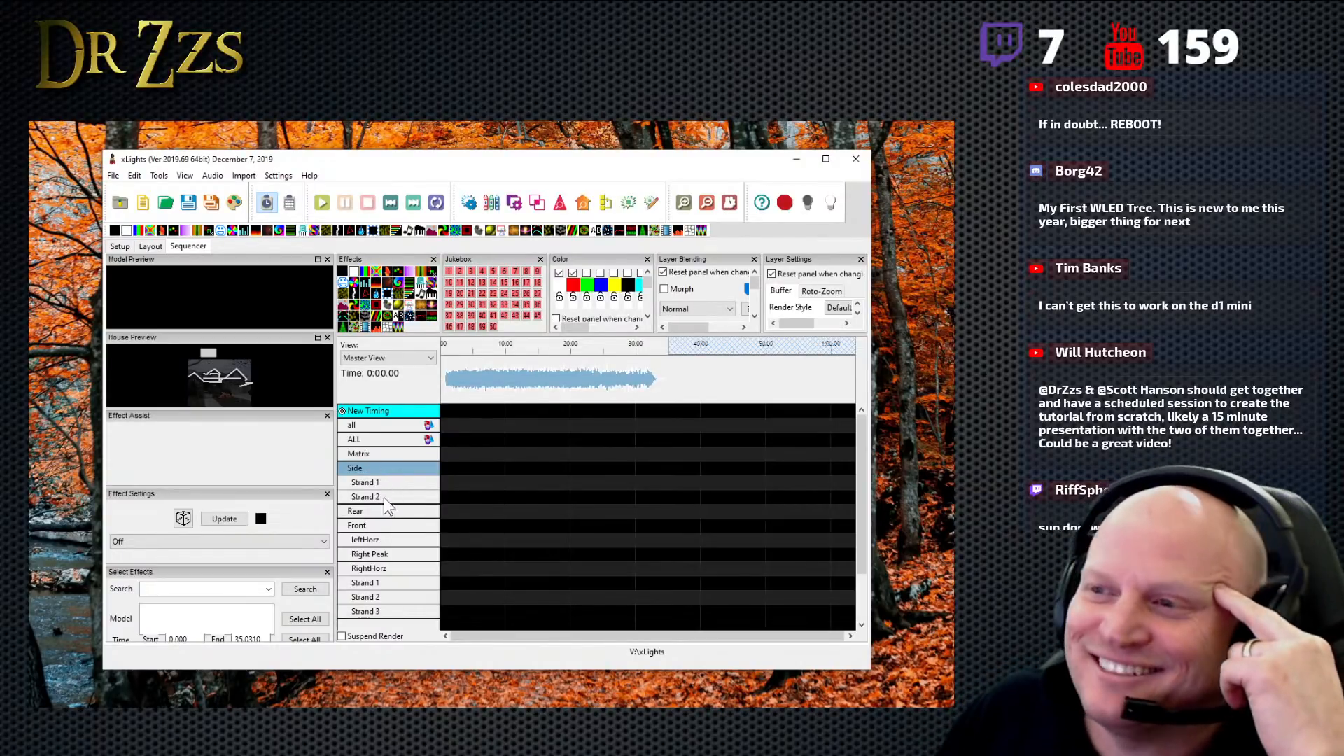
double_click(359, 467)
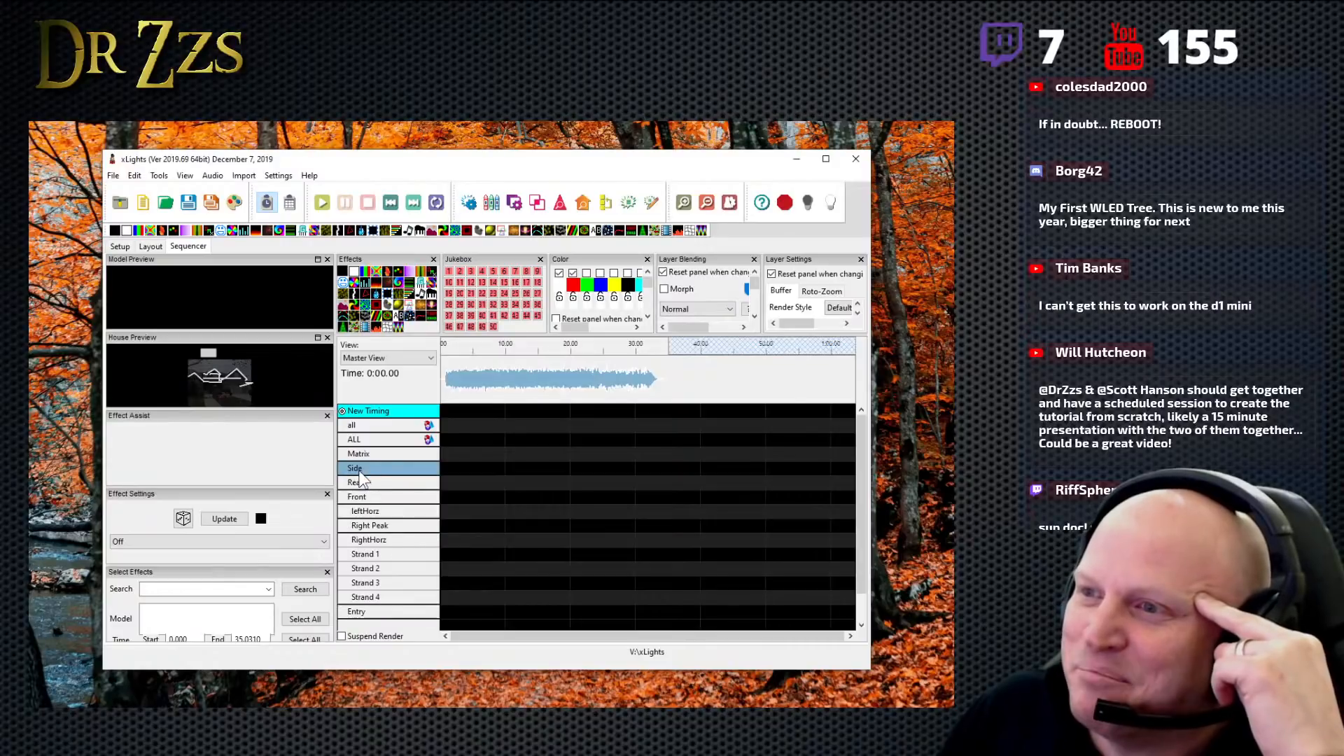
double_click(360, 499)
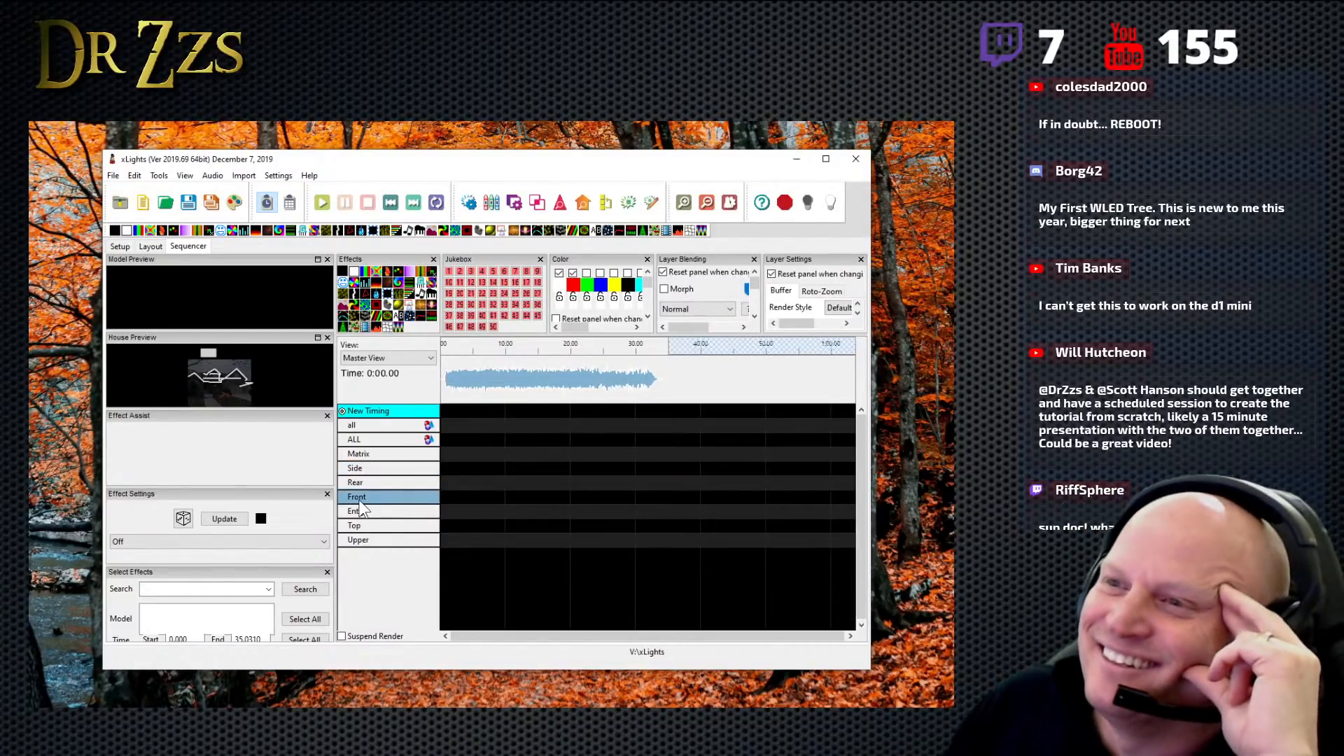
- Inspect the Rear model's strand and node names and its faces definition in the layout, leaving both without changes
left_click(147, 246)
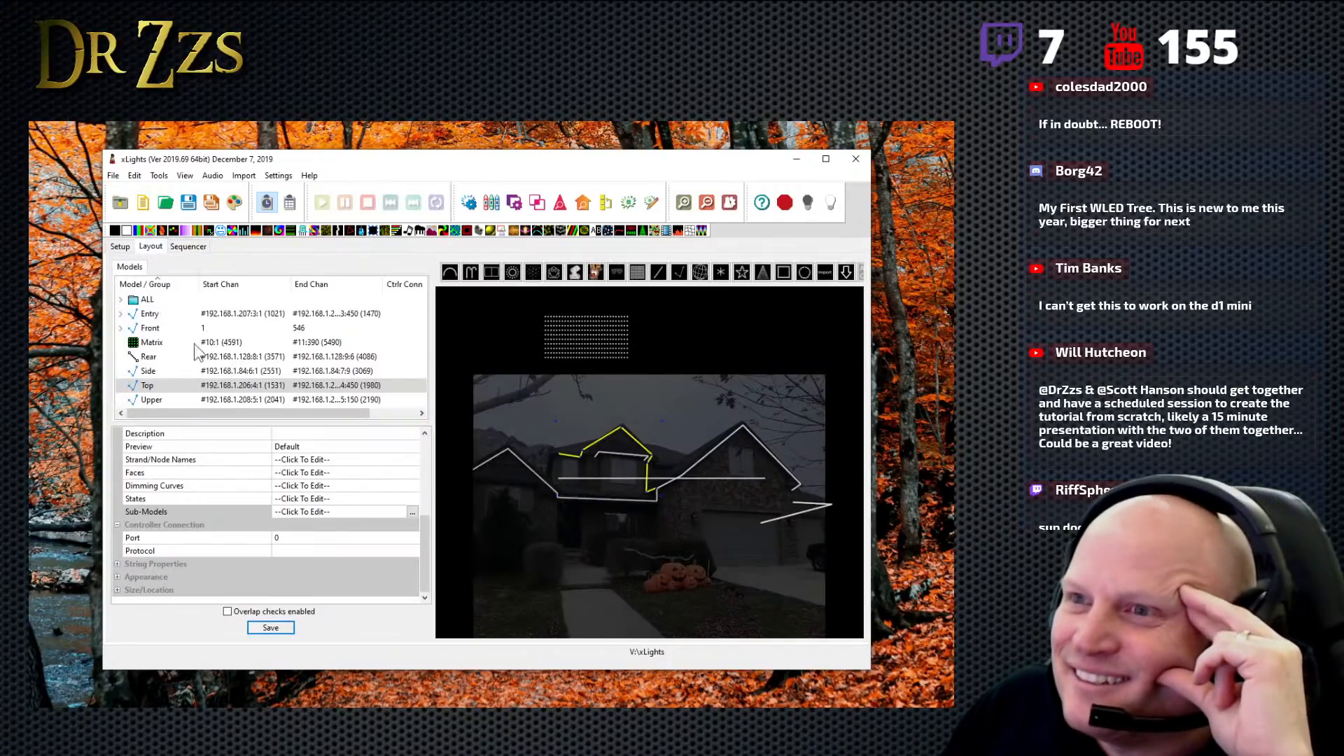
left_click(137, 354)
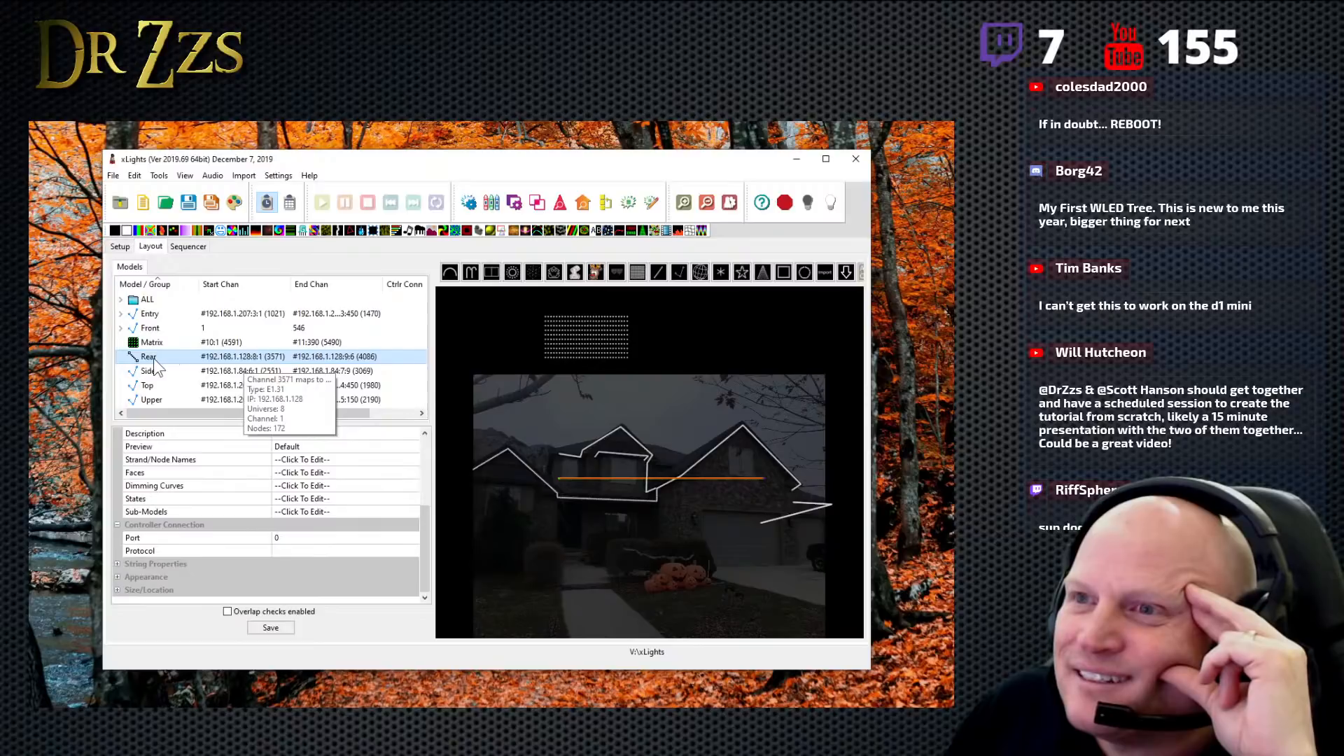
left_click(308, 462)
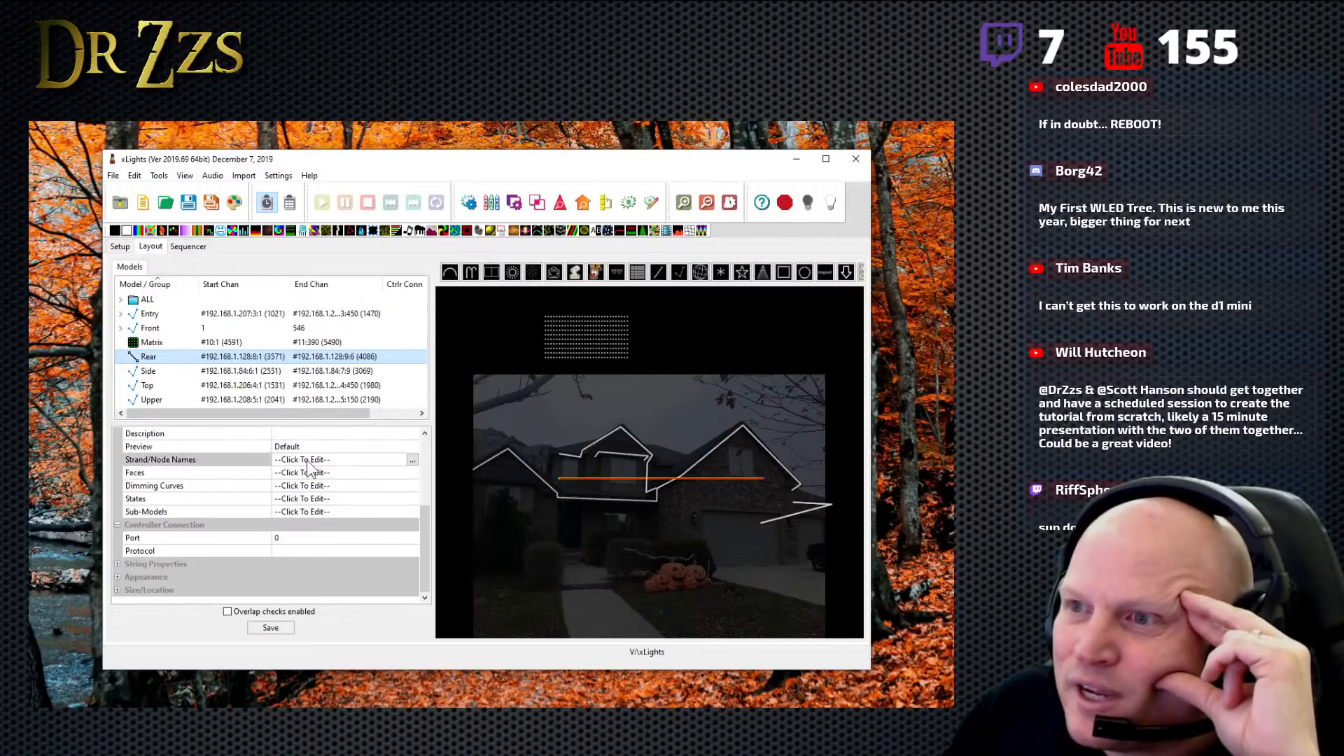
left_click(412, 460)
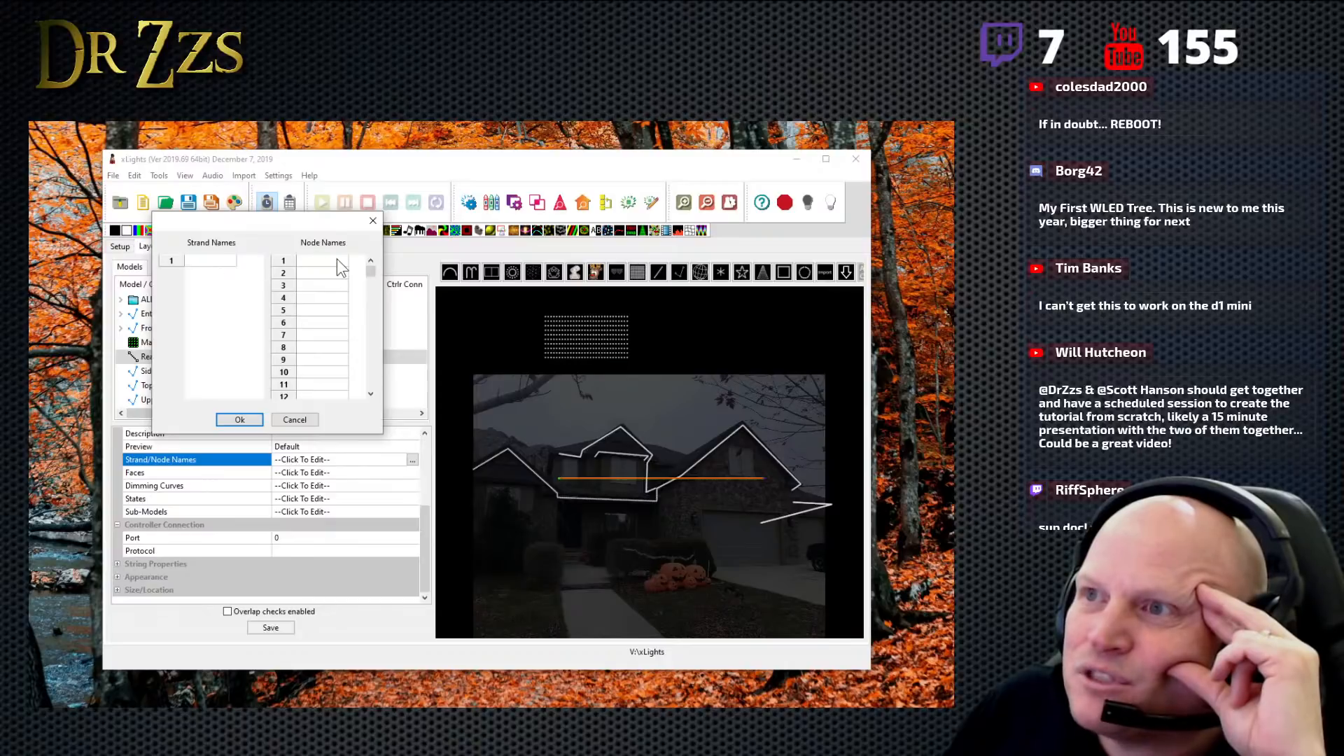
left_click_drag(373, 271, 213, 273)
left_click(304, 421)
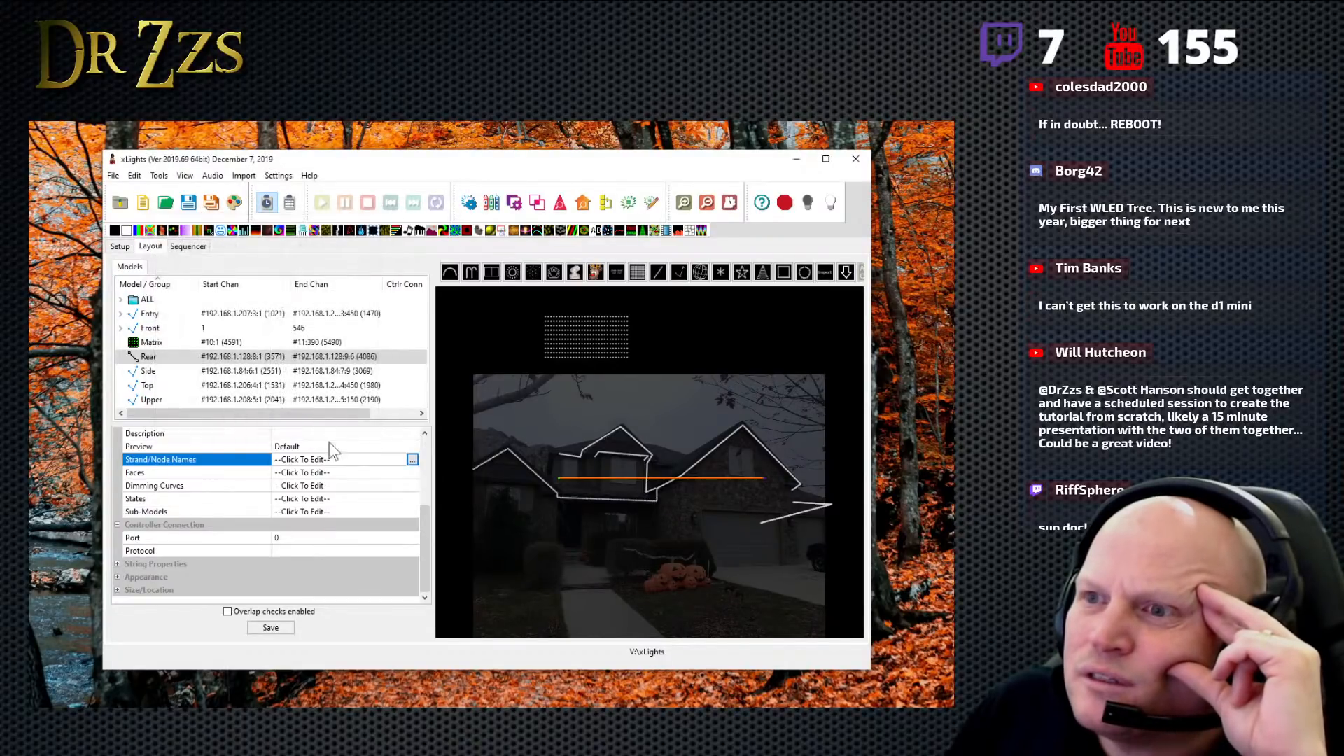
left_click(412, 474)
left_click(412, 474)
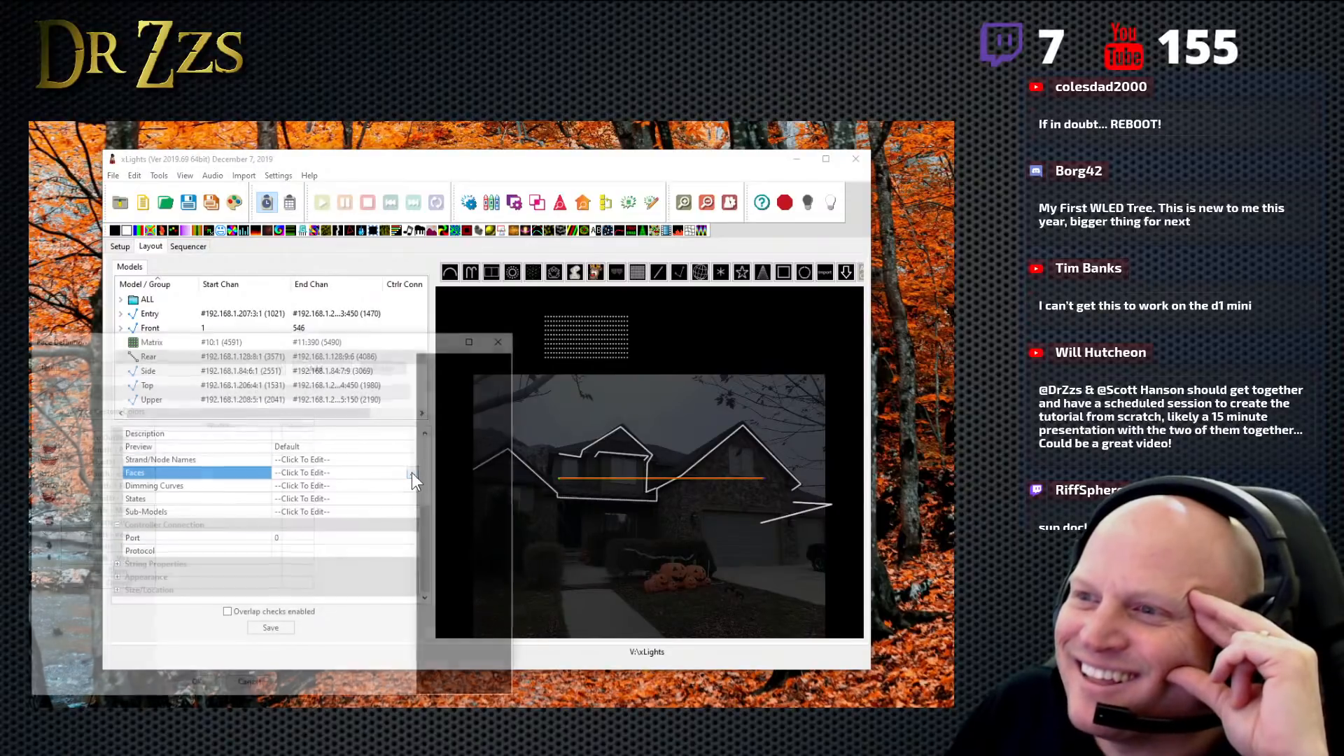
left_click(504, 337)
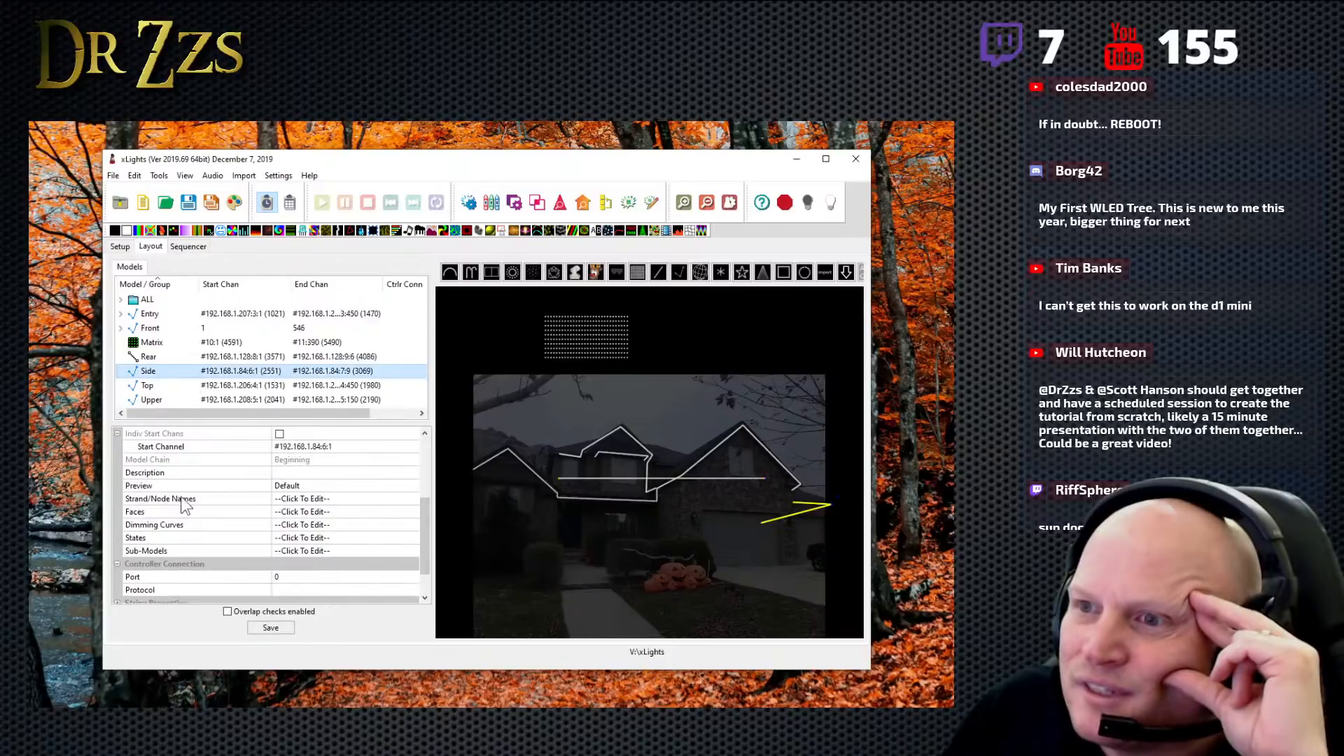
- Name the Side model's strands 1 and 2 garage and trash, and save the layout
left_click(384, 500)
left_click(413, 499)
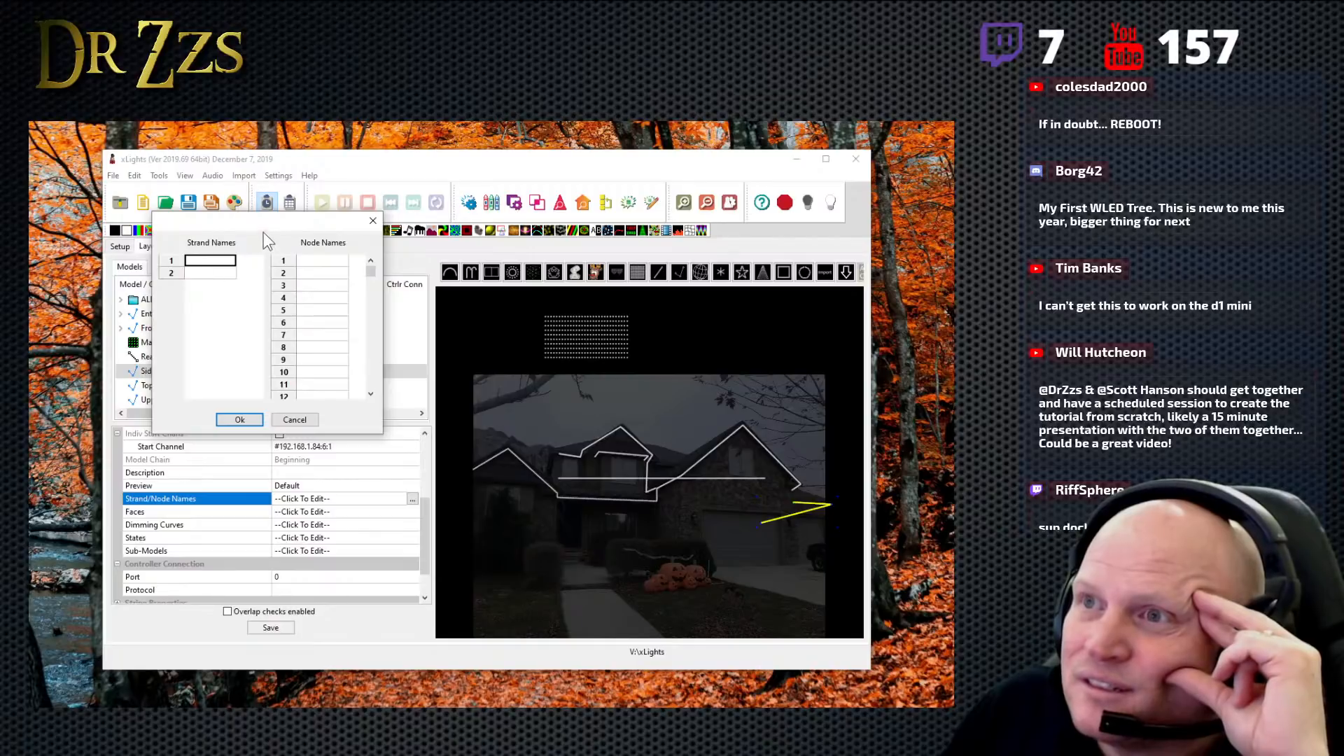
left_click_drag(263, 223, 528, 191)
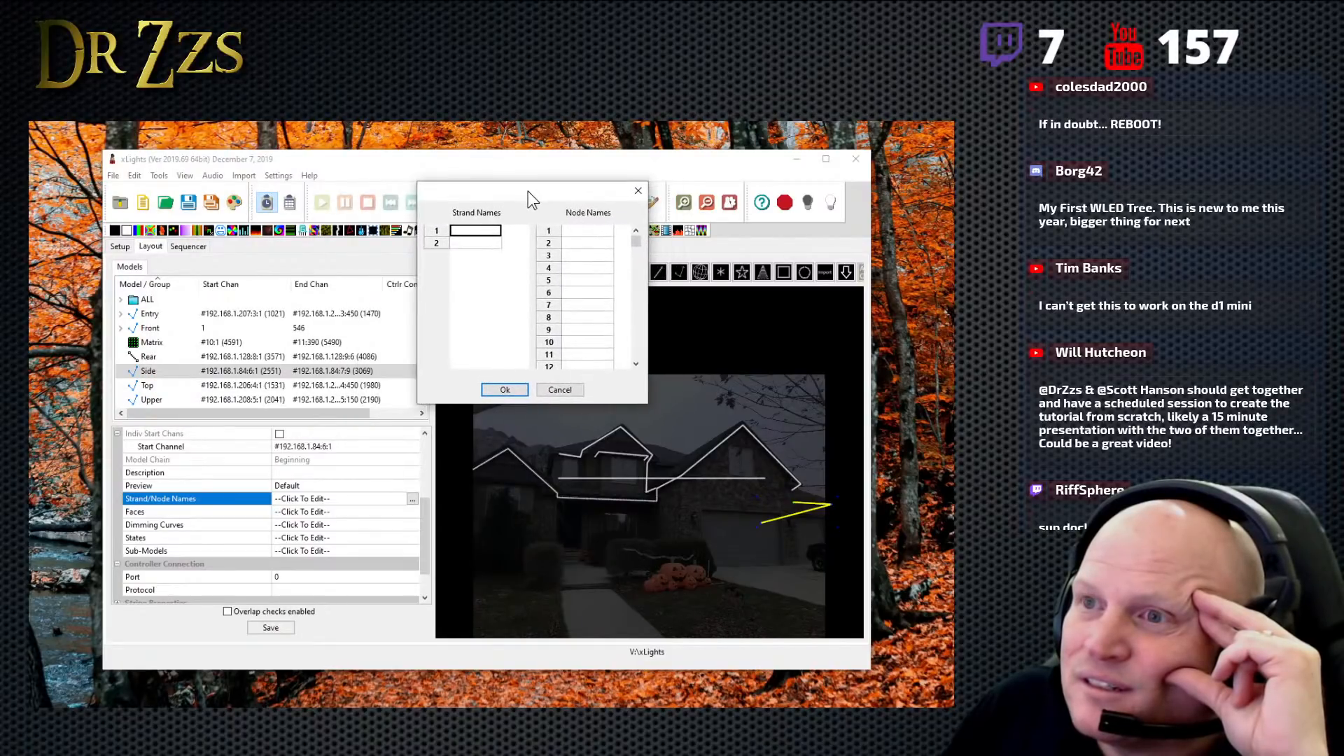
left_click(461, 231)
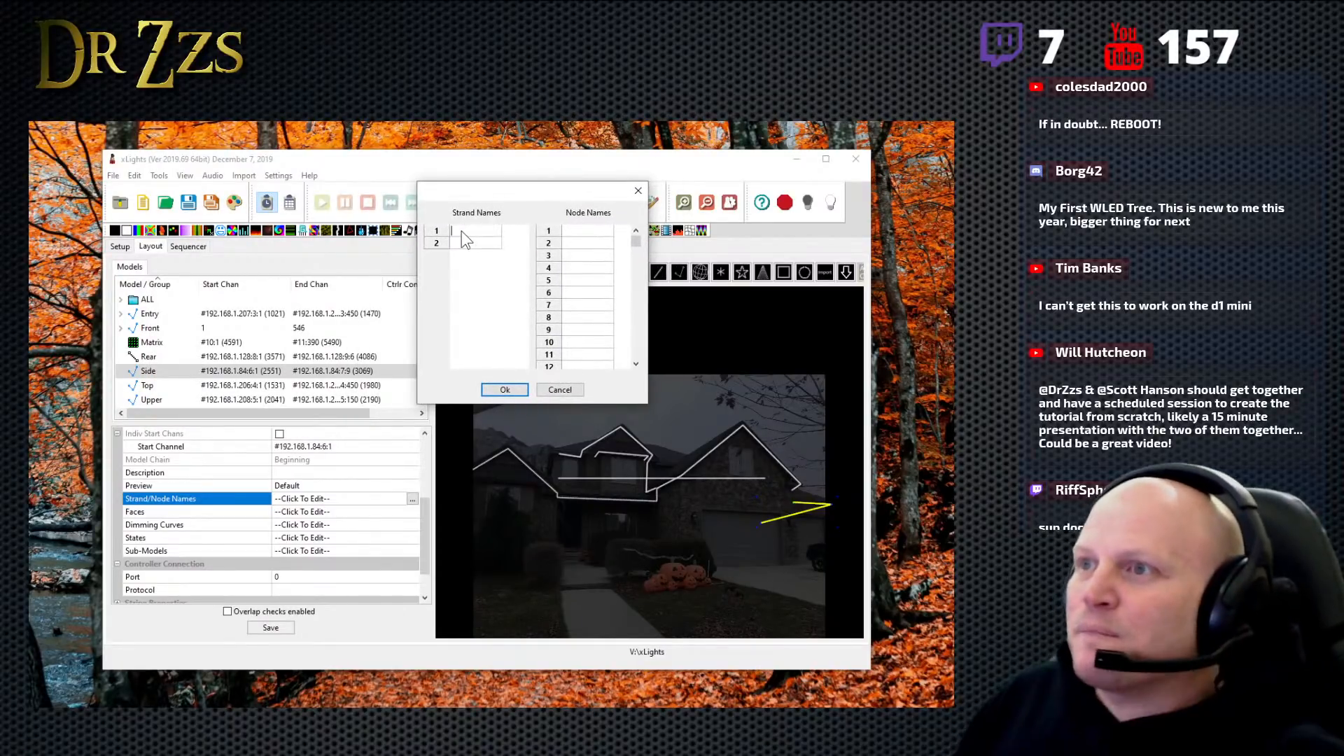
type("garage")
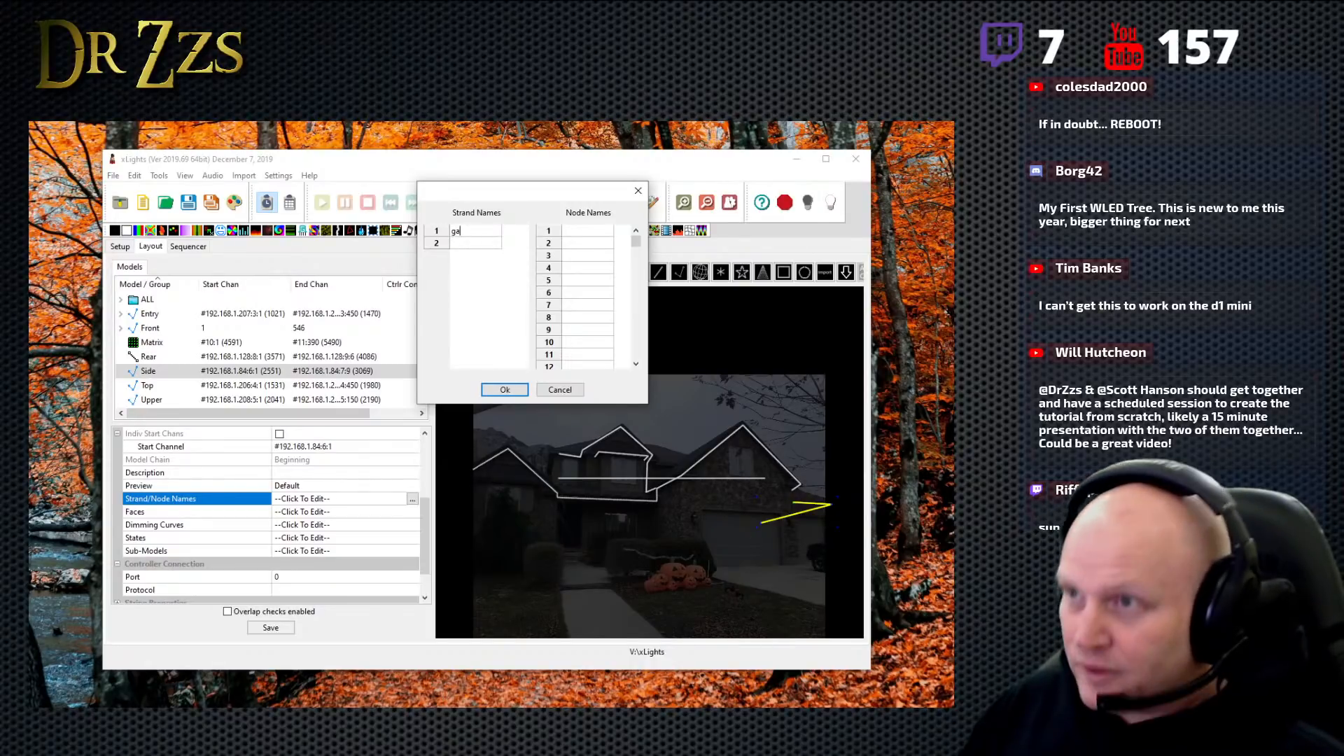
left_click(483, 243)
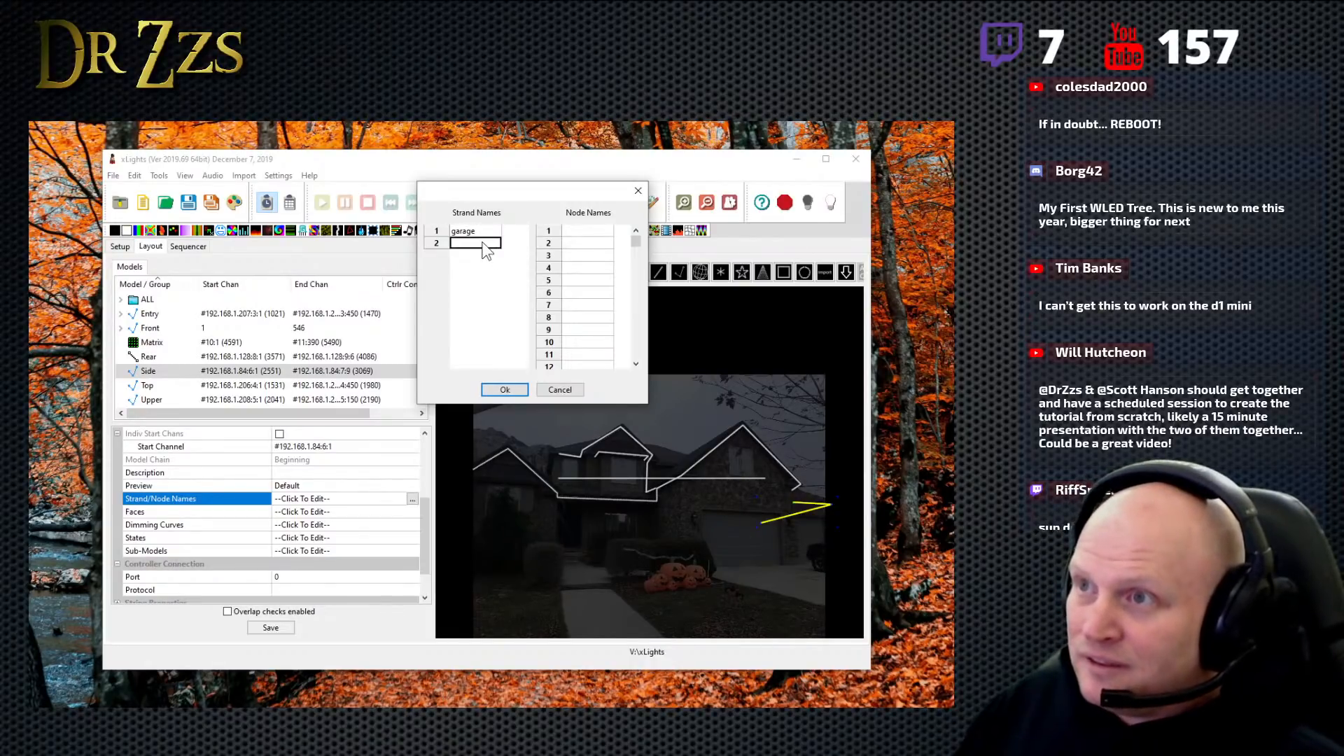
type("trash")
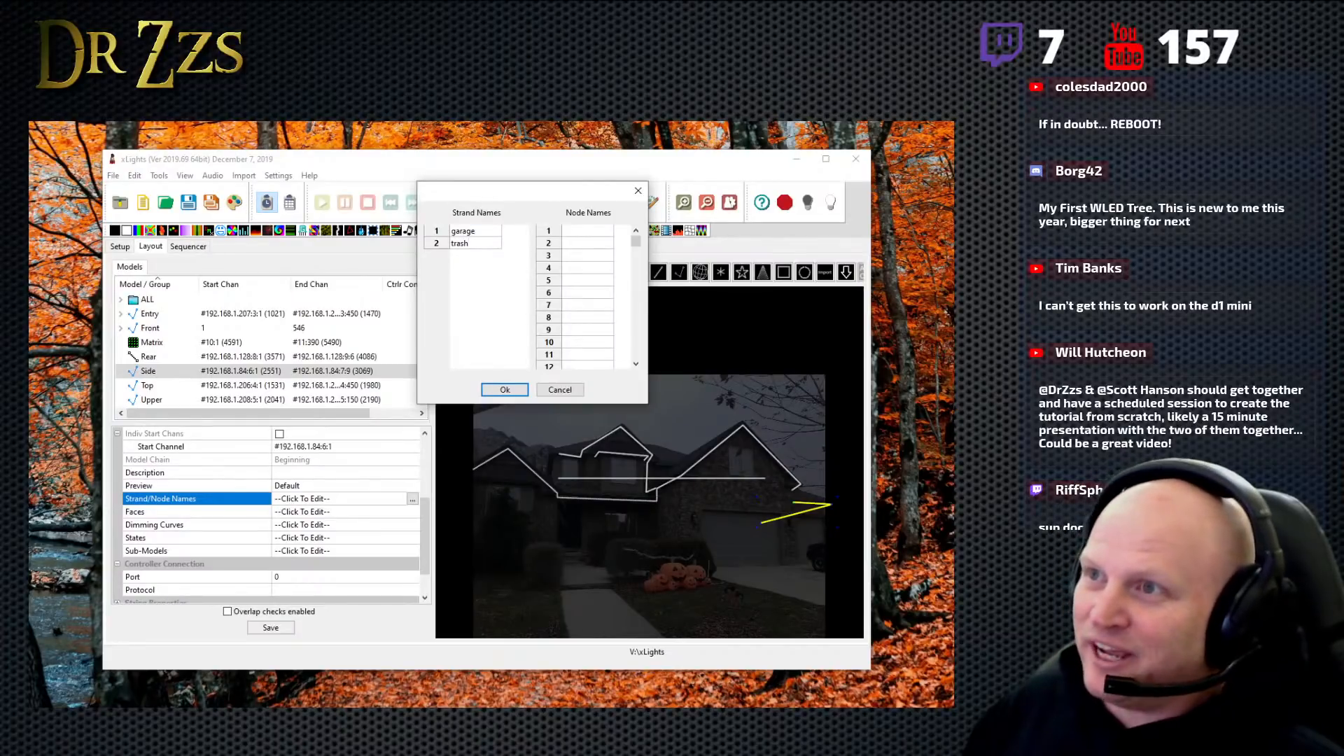
left_click(503, 391)
left_click(270, 627)
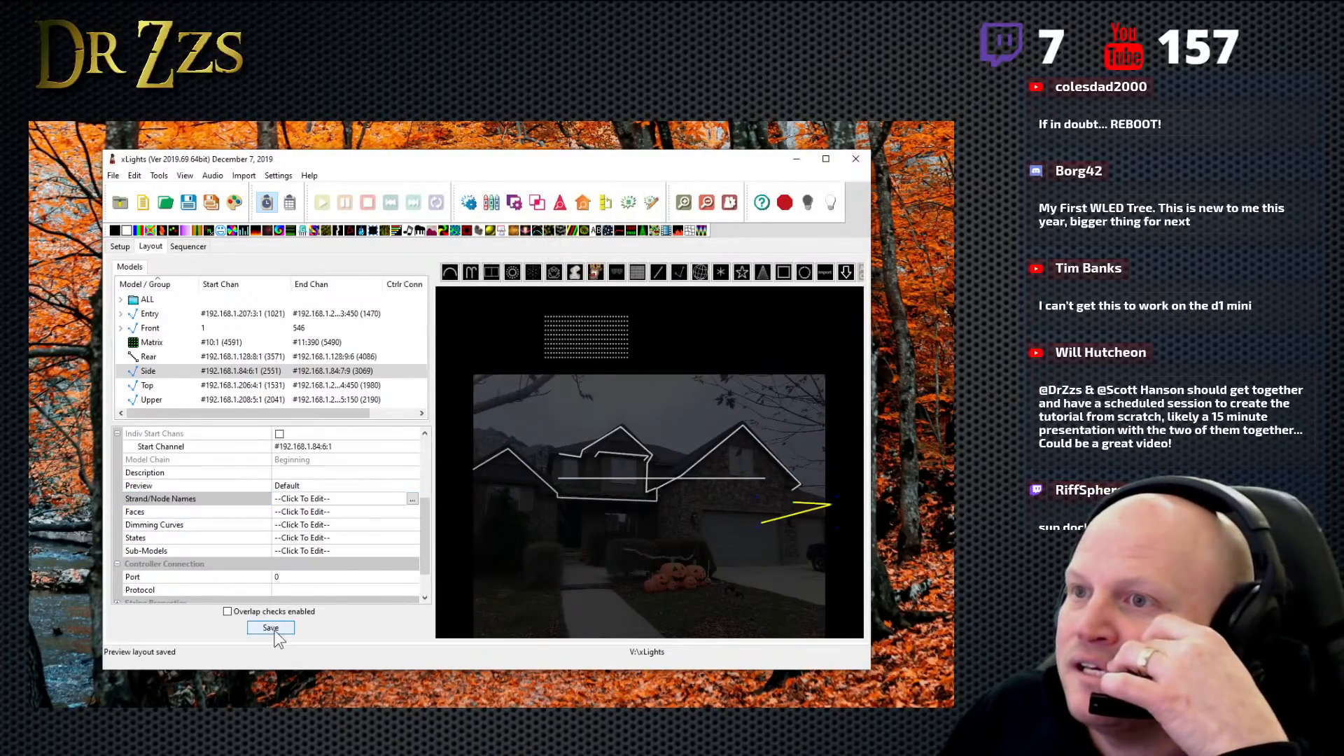
- Expand the Side model in the sequencer to check its named strands, and look at the available views
left_click(189, 247)
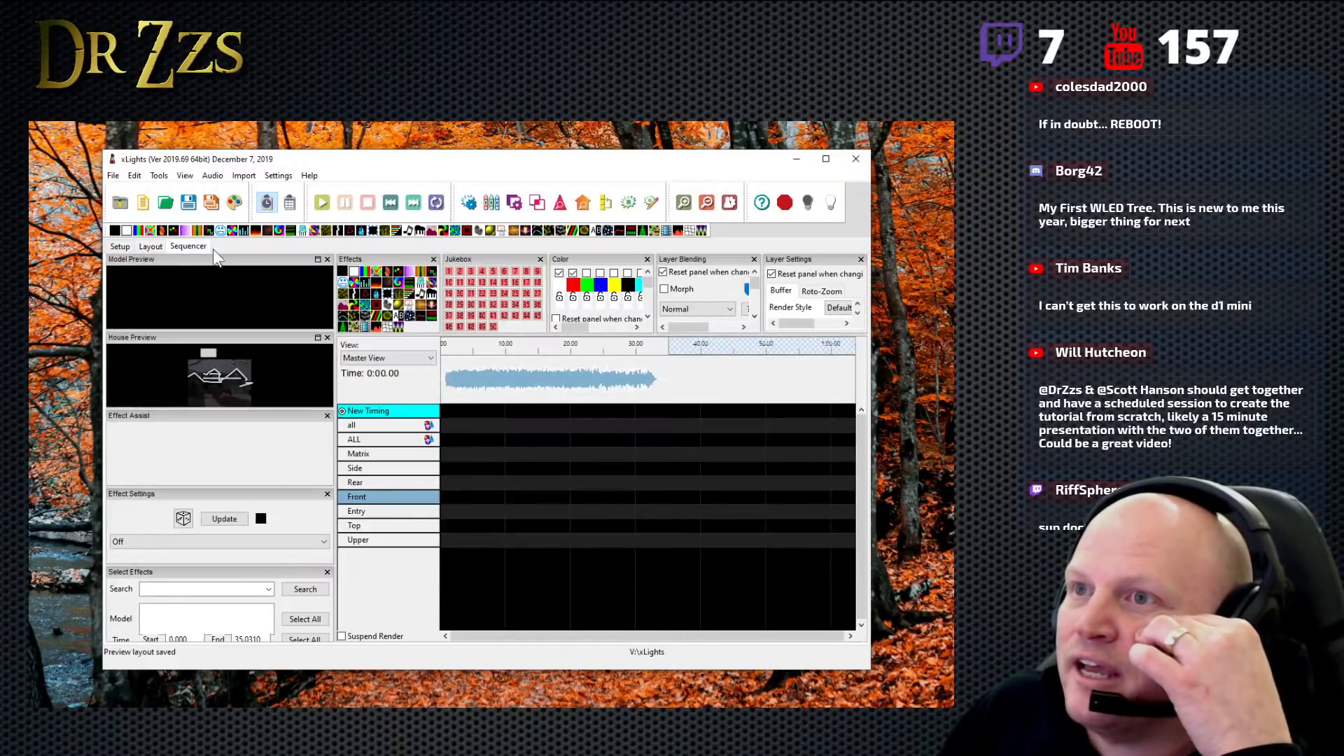
double_click(365, 468)
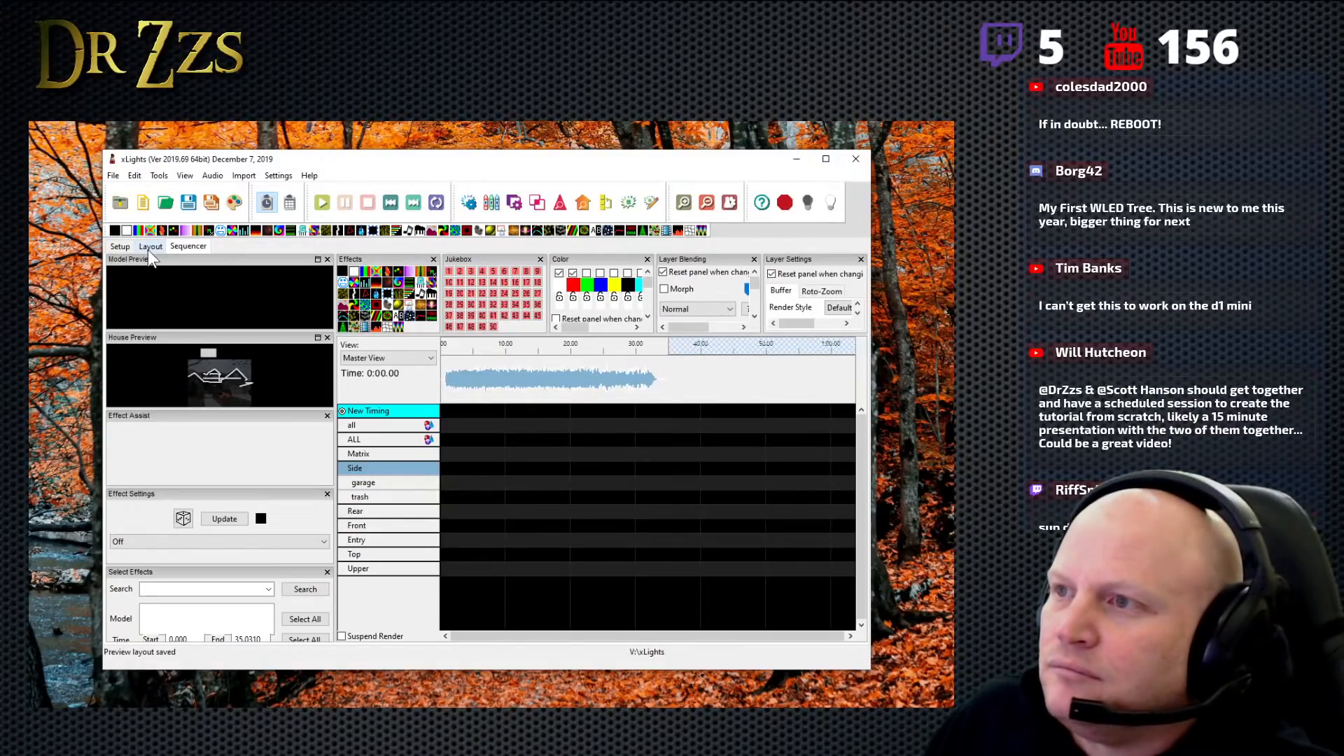
left_click(432, 359)
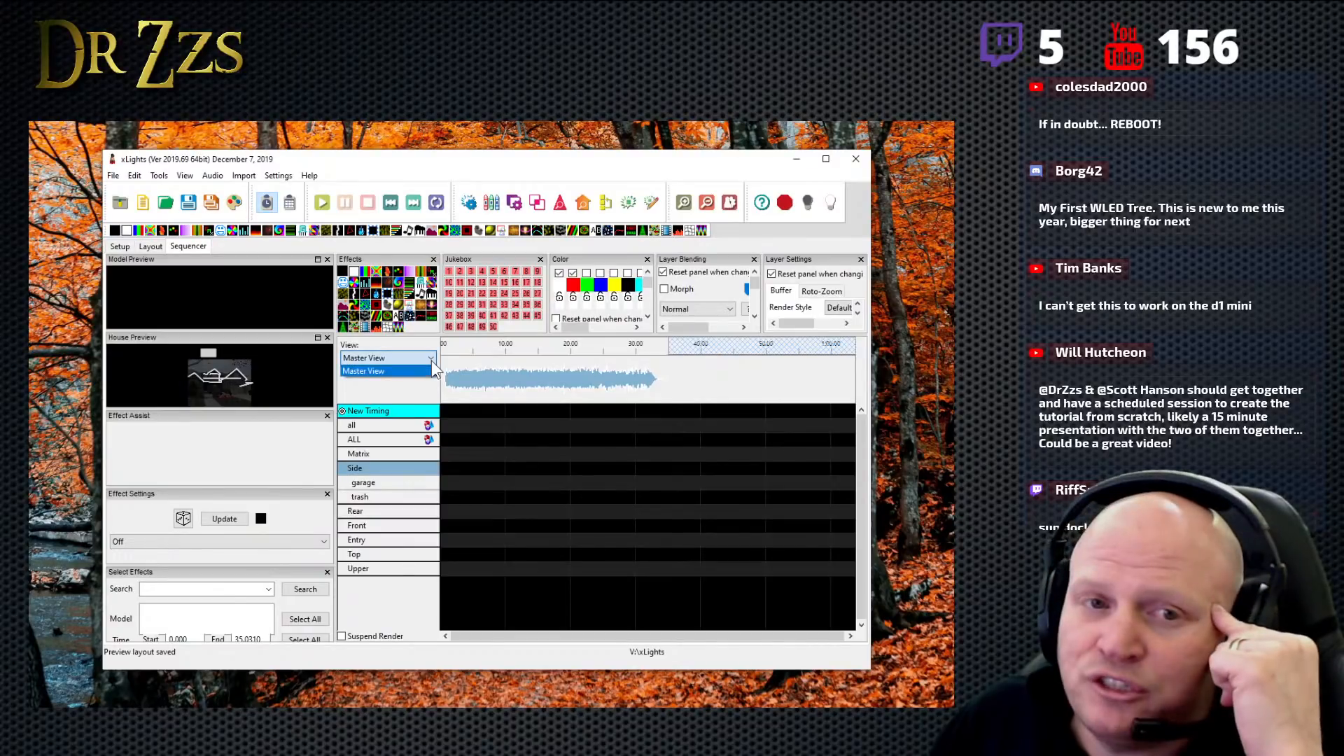
left_click(431, 359)
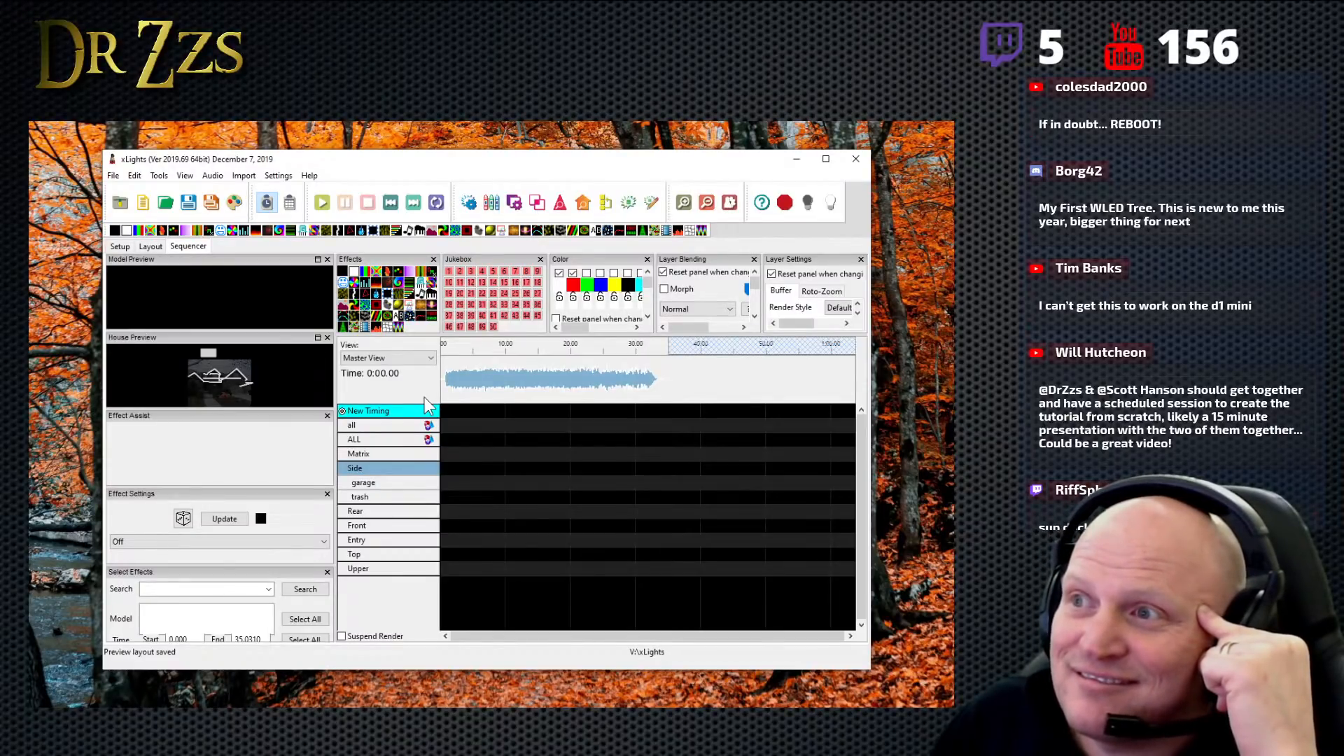
- Add a timing track named Bars using Bar and Beat Tracker: Bars with 4 beats per bar
right_click(380, 414)
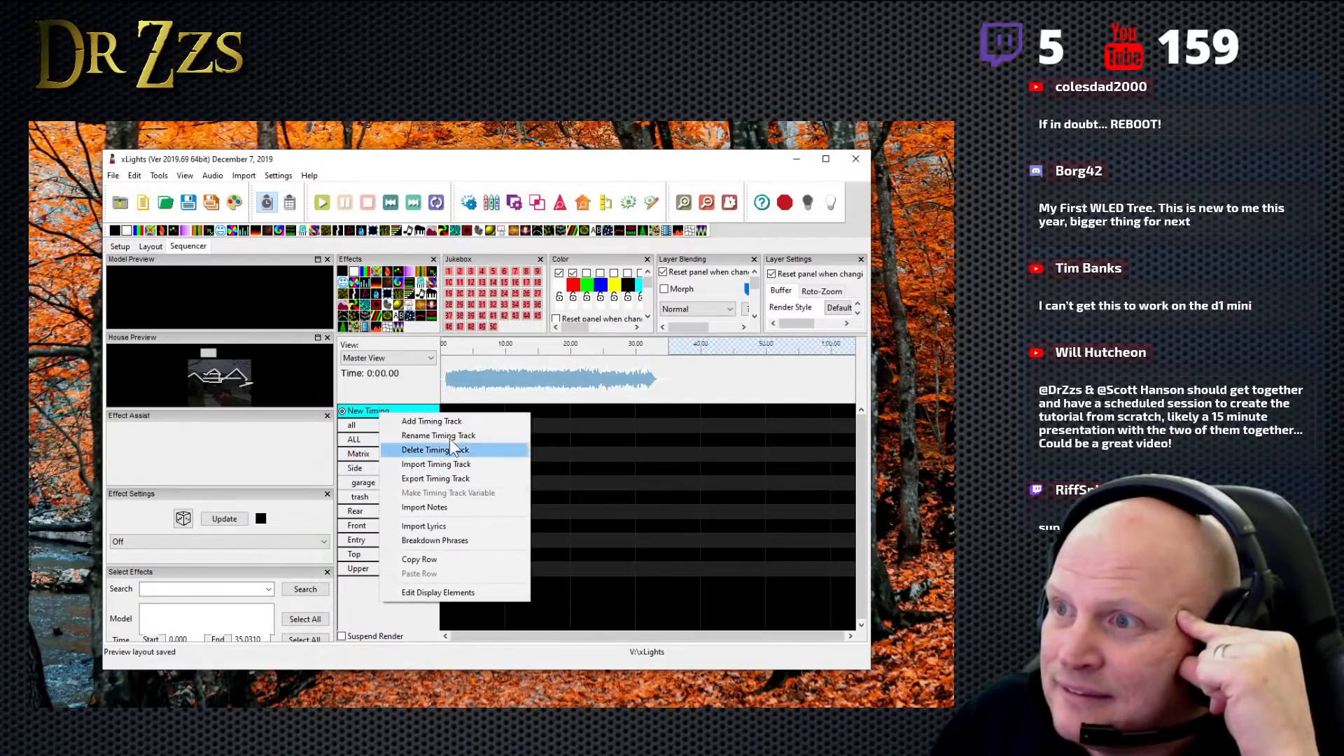
left_click(448, 419)
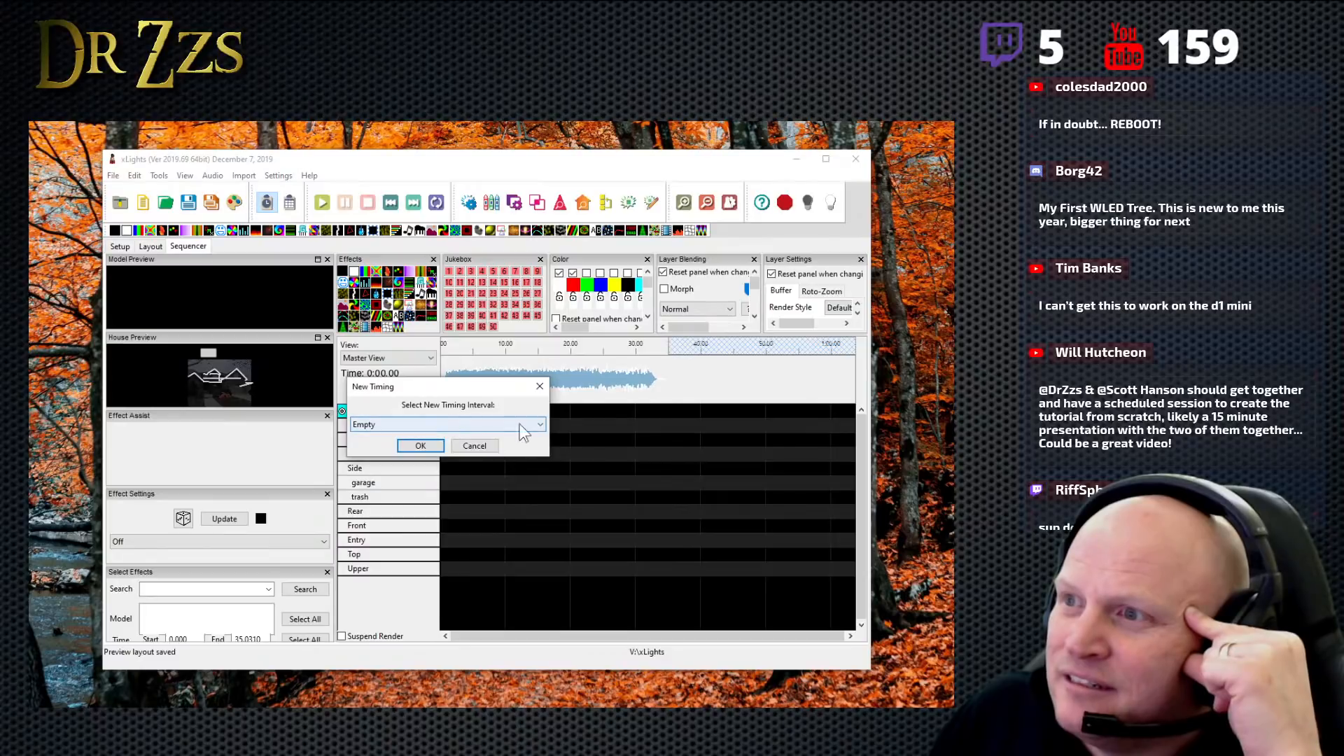
left_click(540, 425)
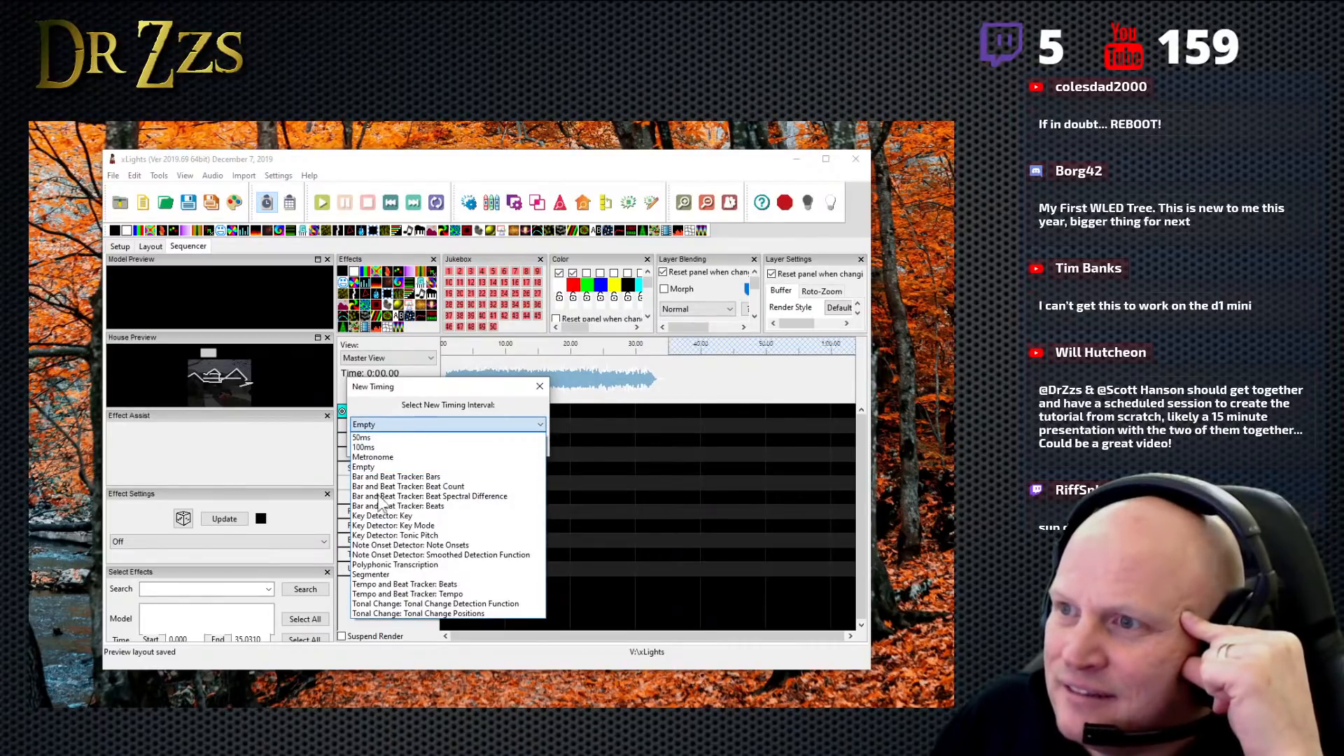
left_click(468, 476)
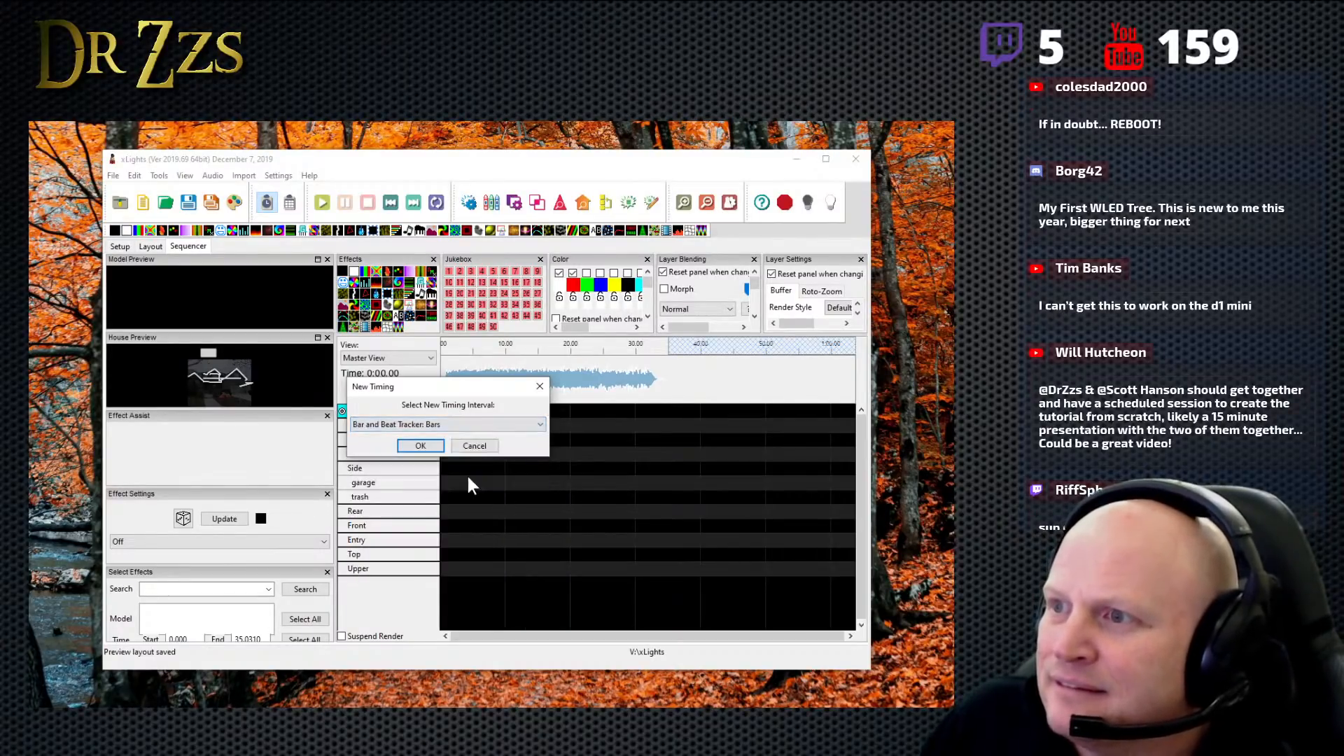
left_click(419, 446)
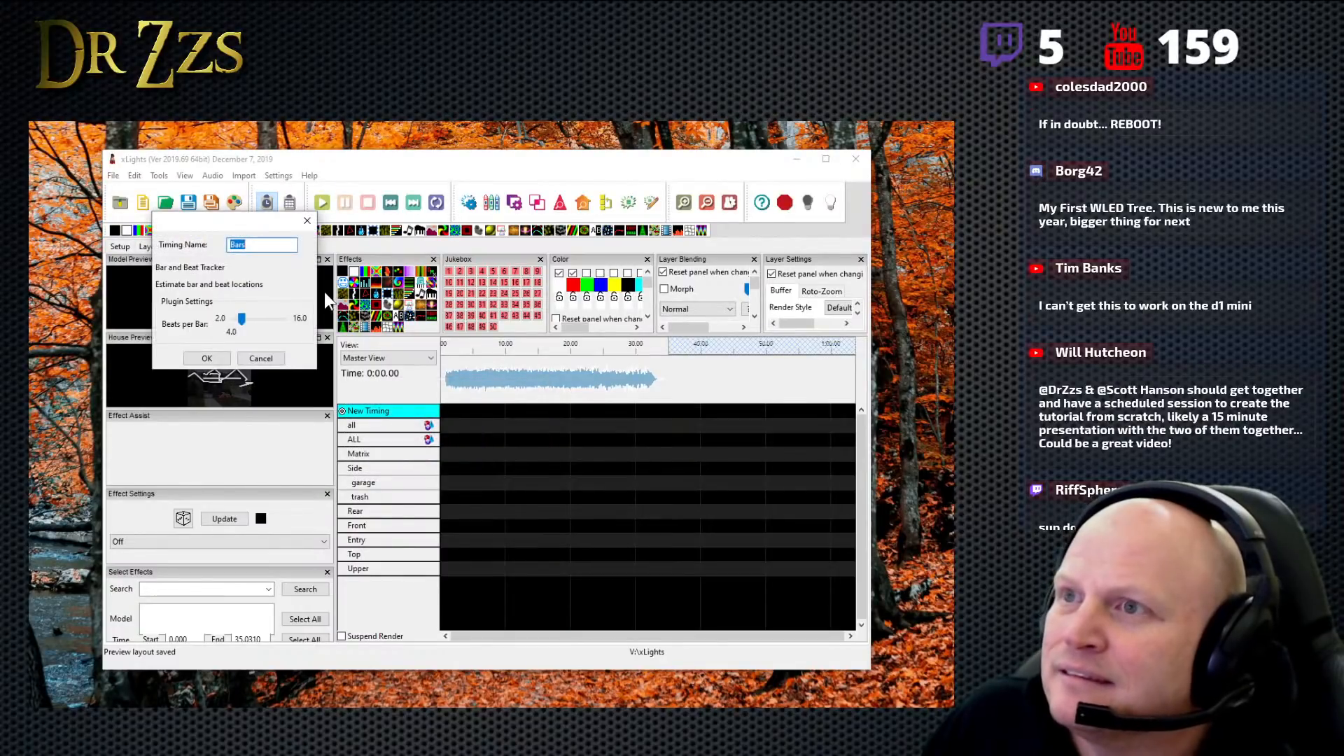
left_click(207, 358)
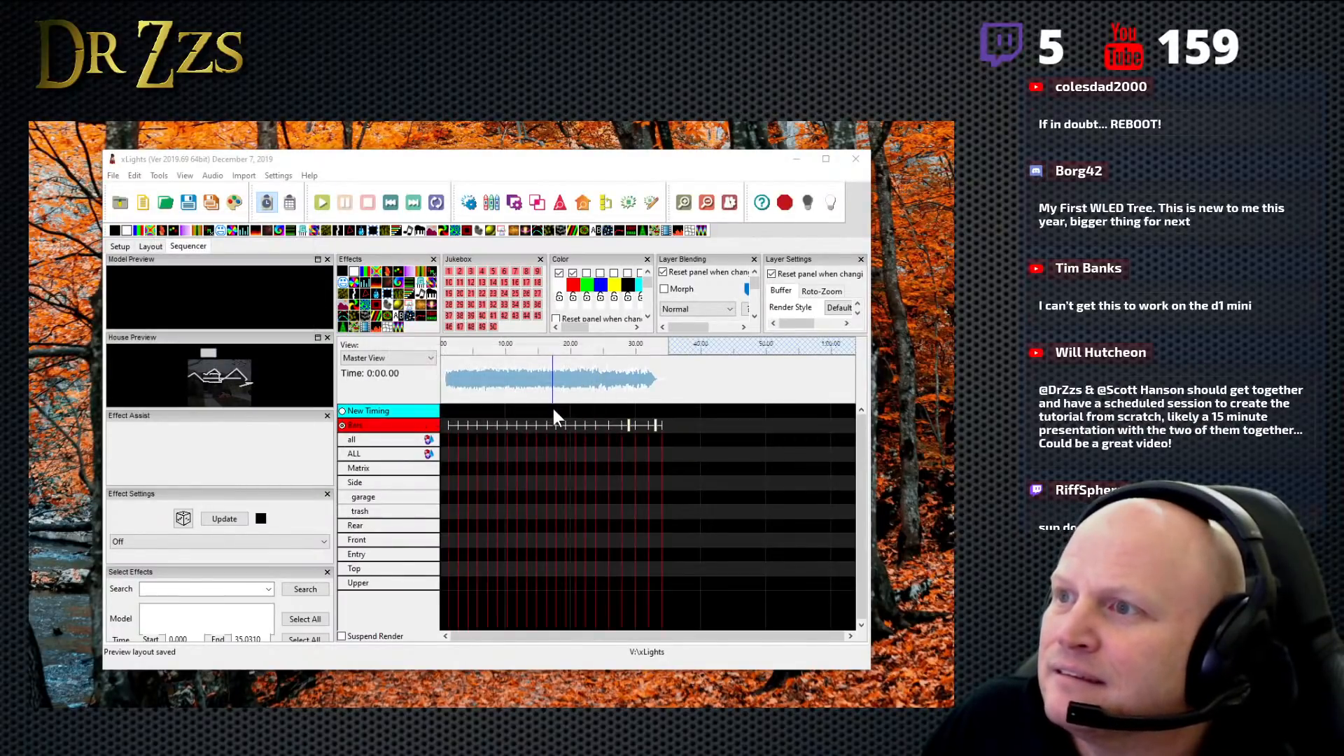
left_click(638, 426)
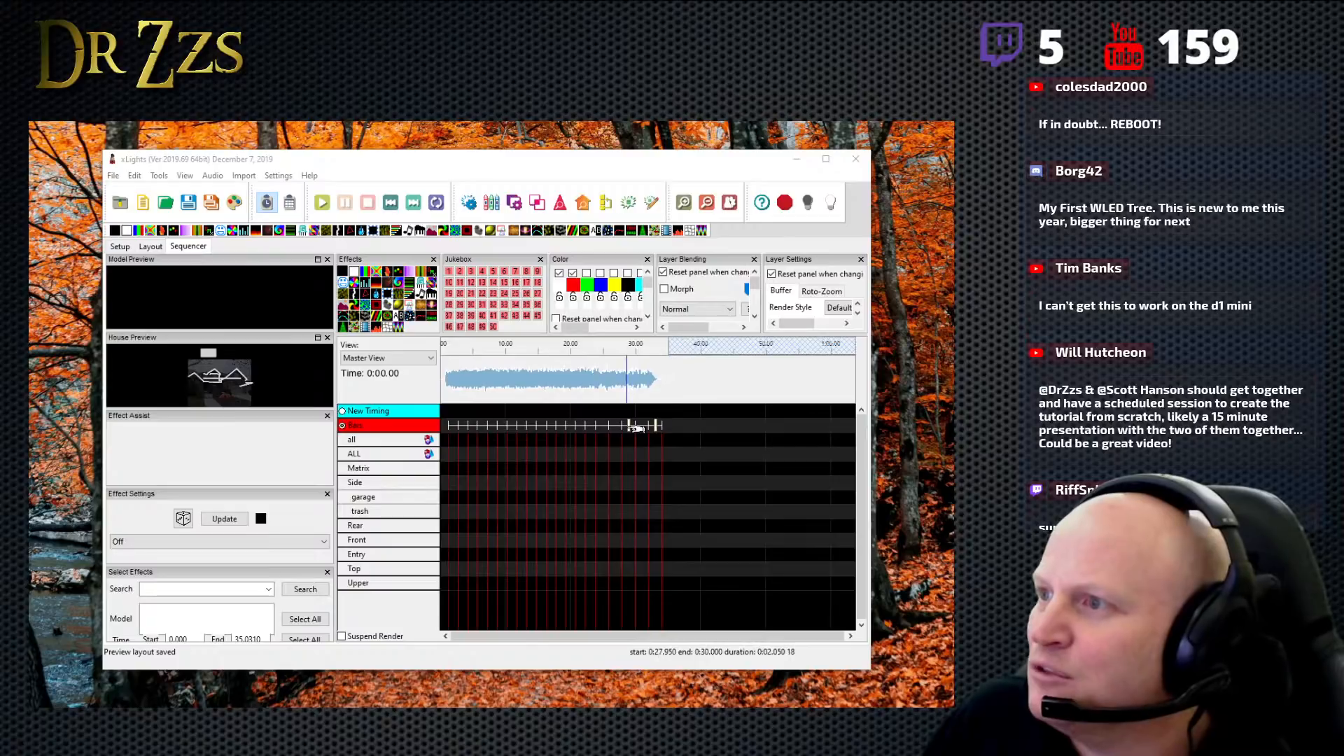
- Add a timing track named Beats using Bar and Beat Tracker: Beats
right_click(388, 410)
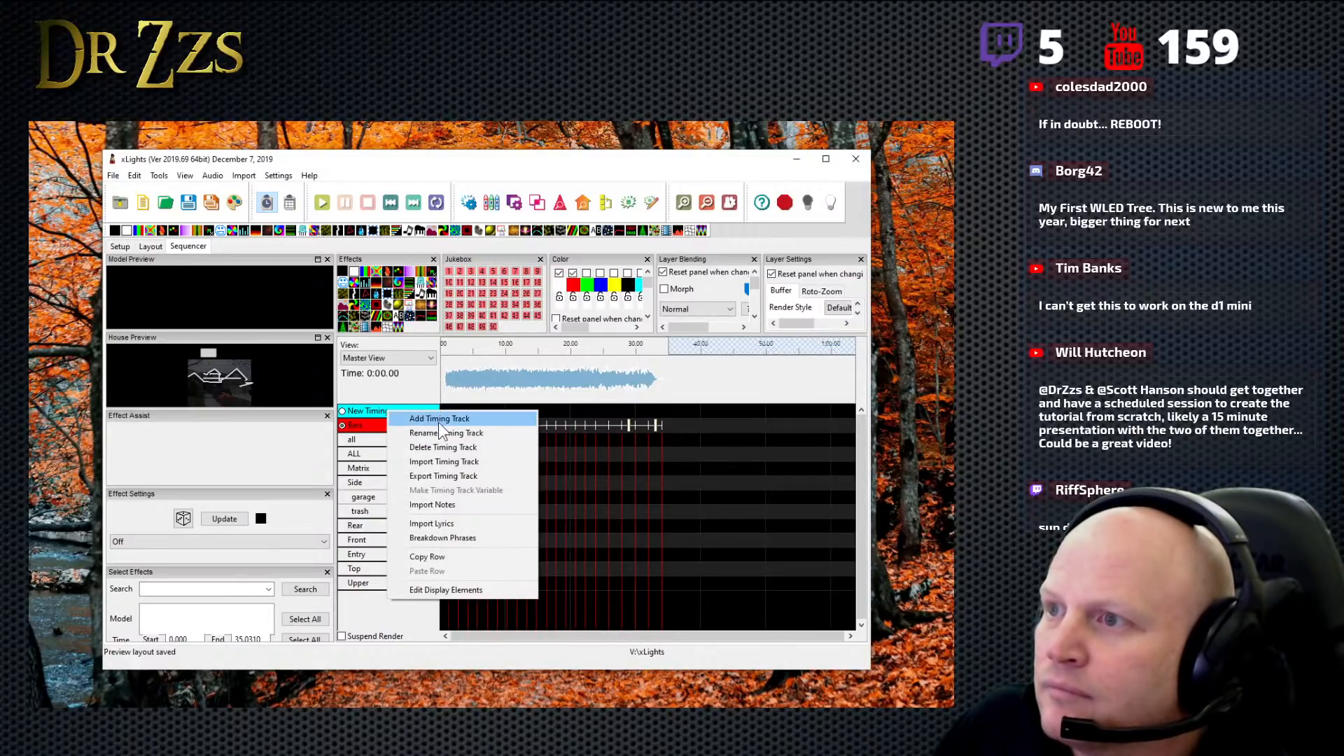
left_click(440, 419)
left_click(423, 426)
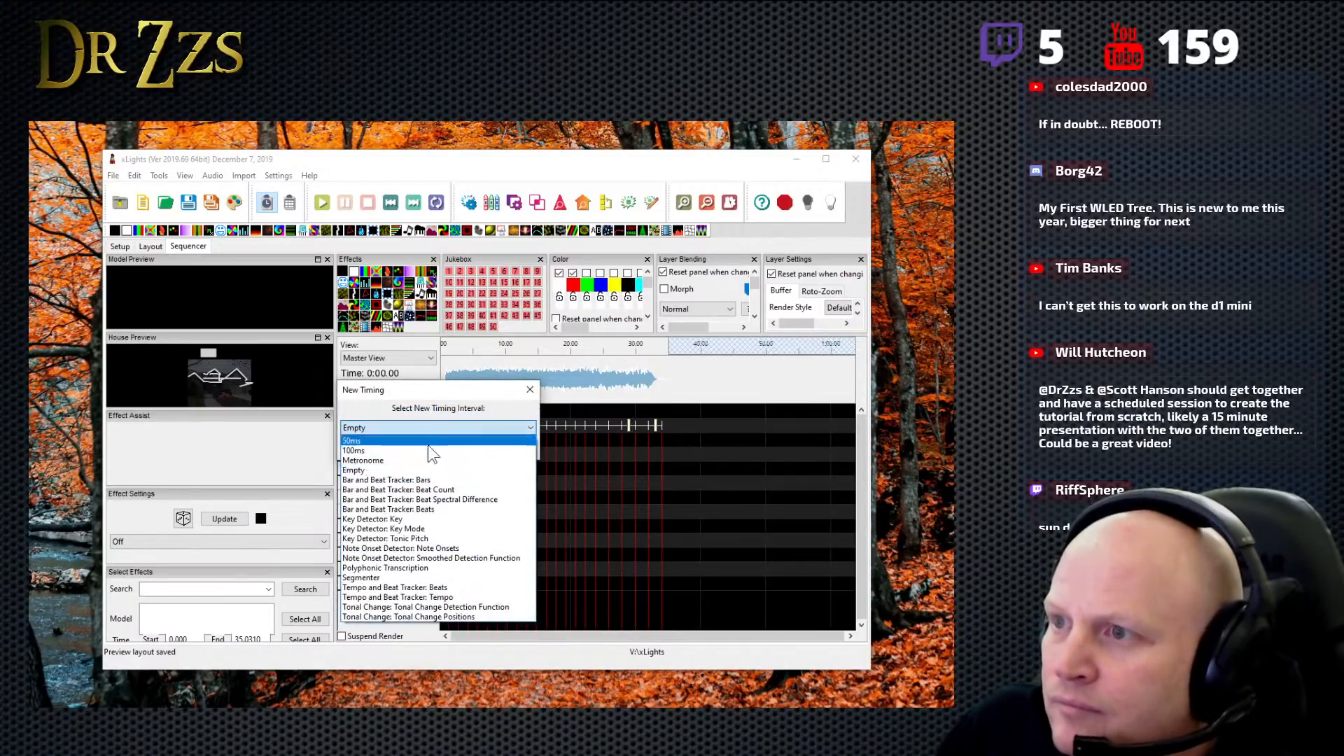
left_click(441, 509)
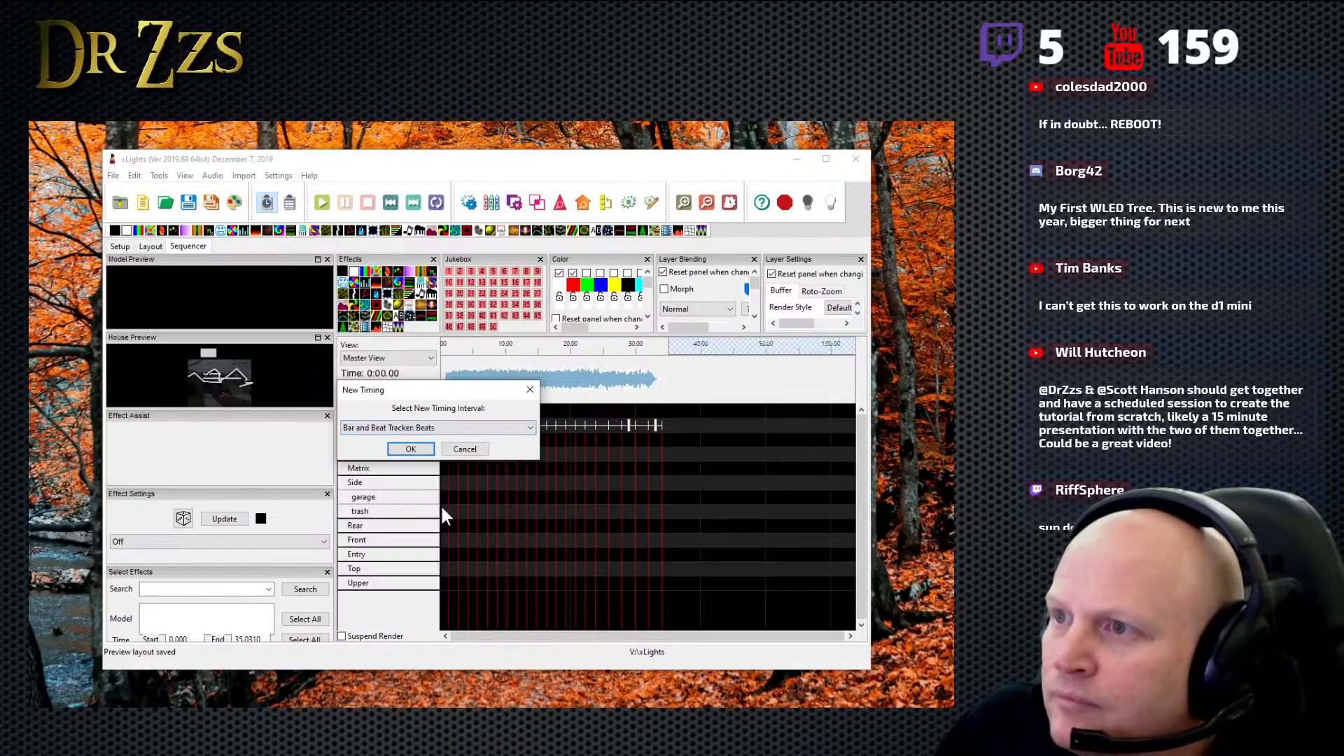
left_click(424, 452)
left_click(206, 358)
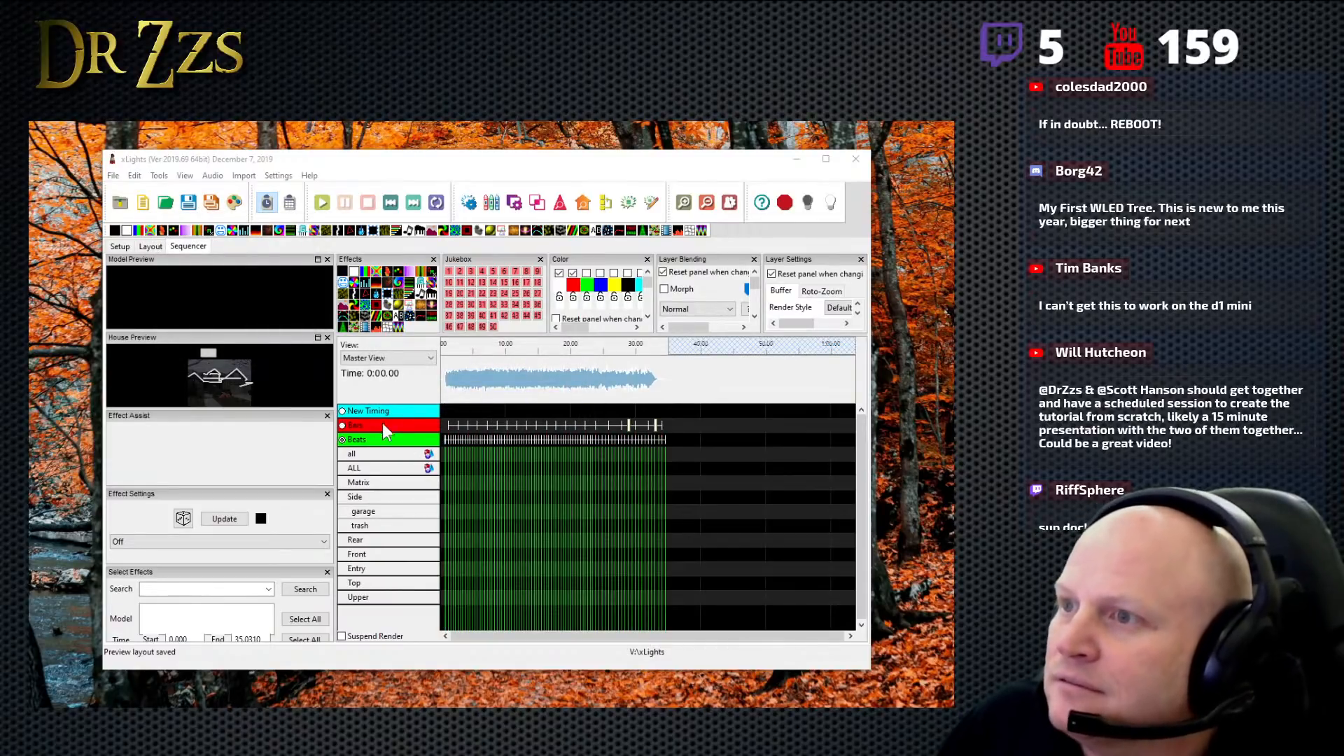
- Switch the active timing between Bars and Beats to compare their grid lines, leaving Bars active
left_click(343, 440)
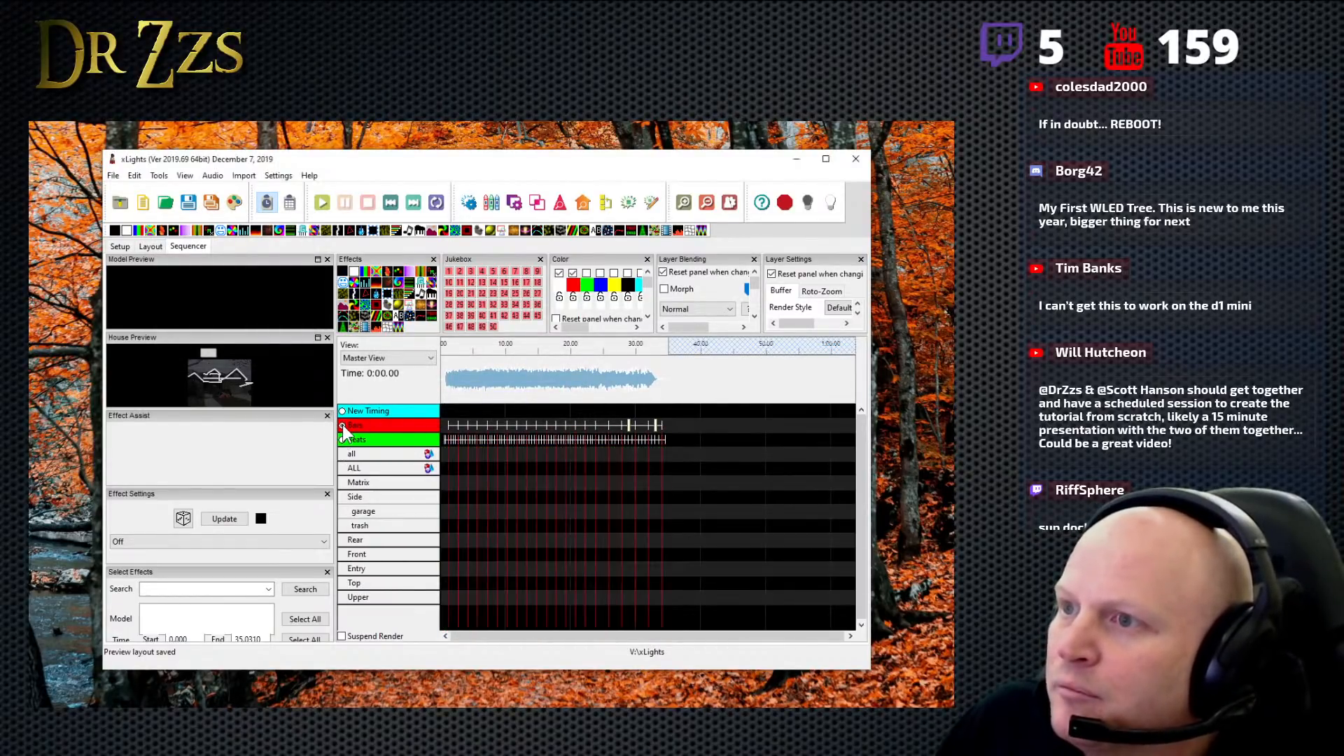
left_click(342, 440)
left_click(343, 425)
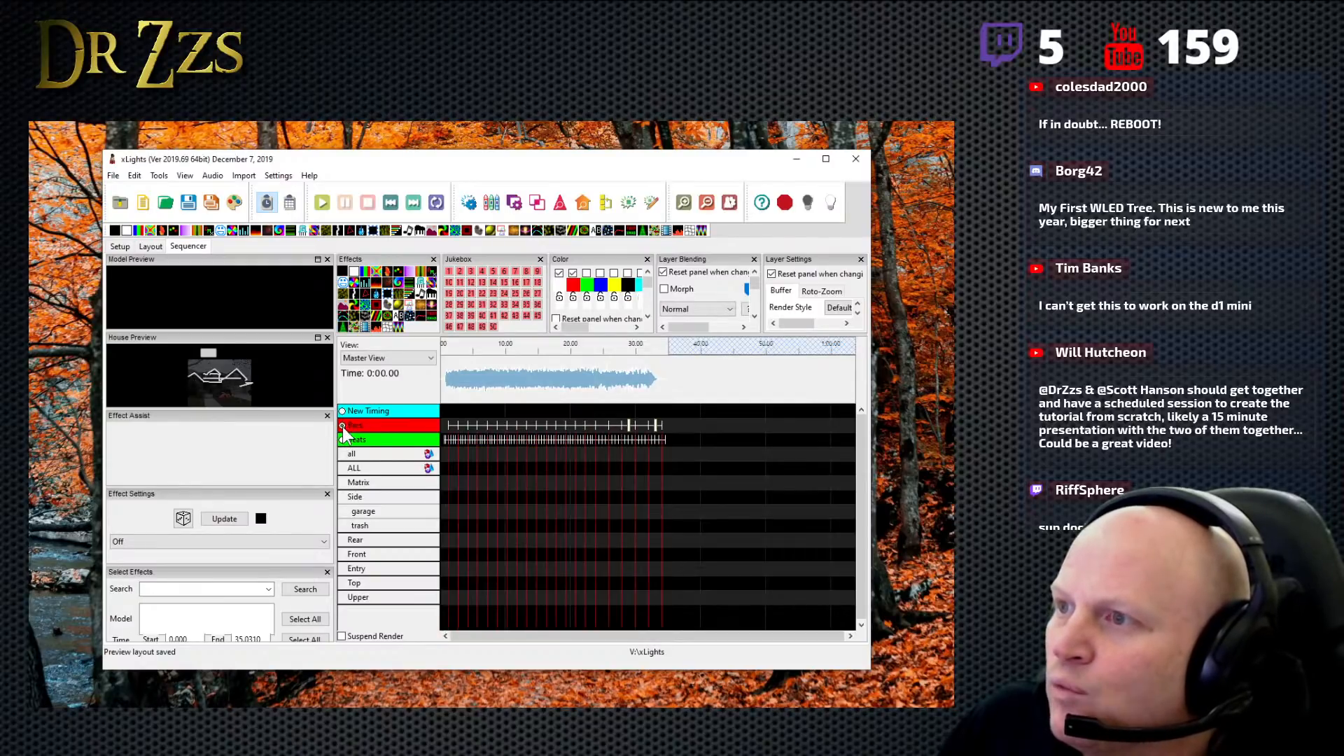
left_click(343, 440)
left_click(343, 440)
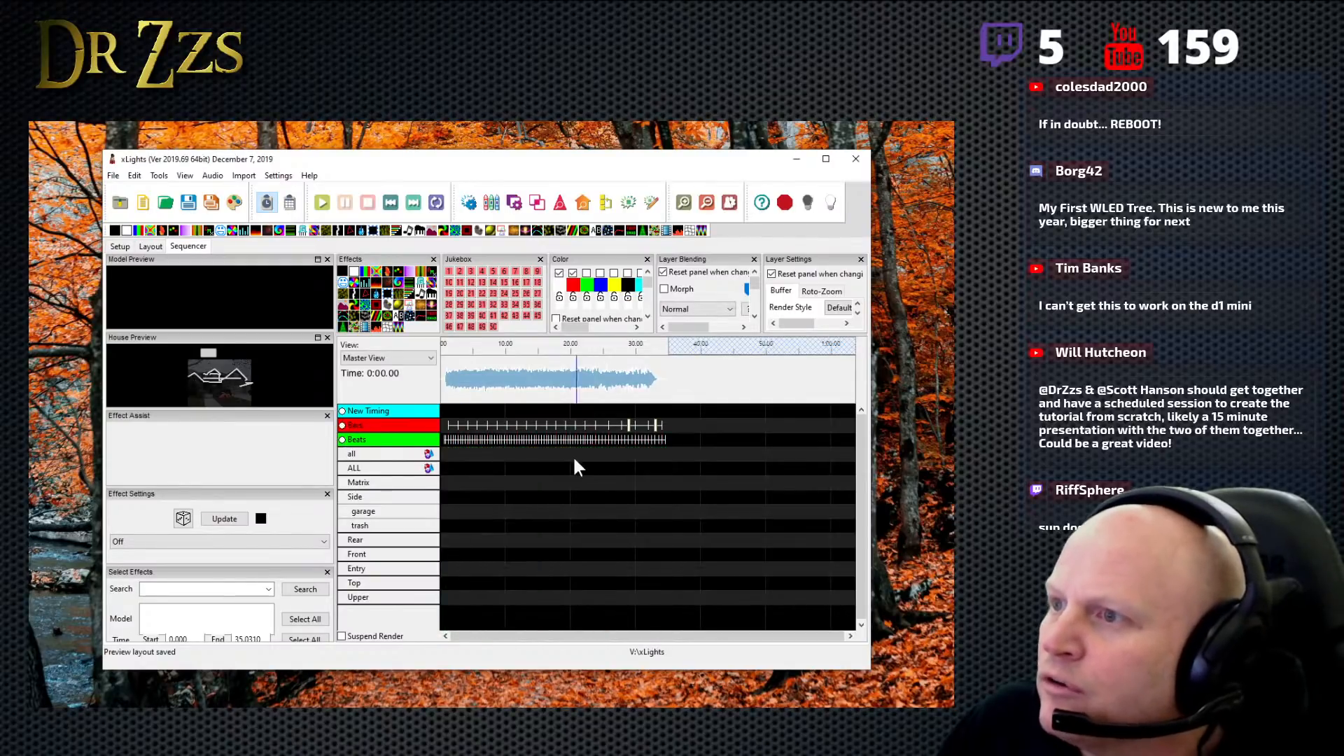
left_click(343, 440)
left_click(342, 440)
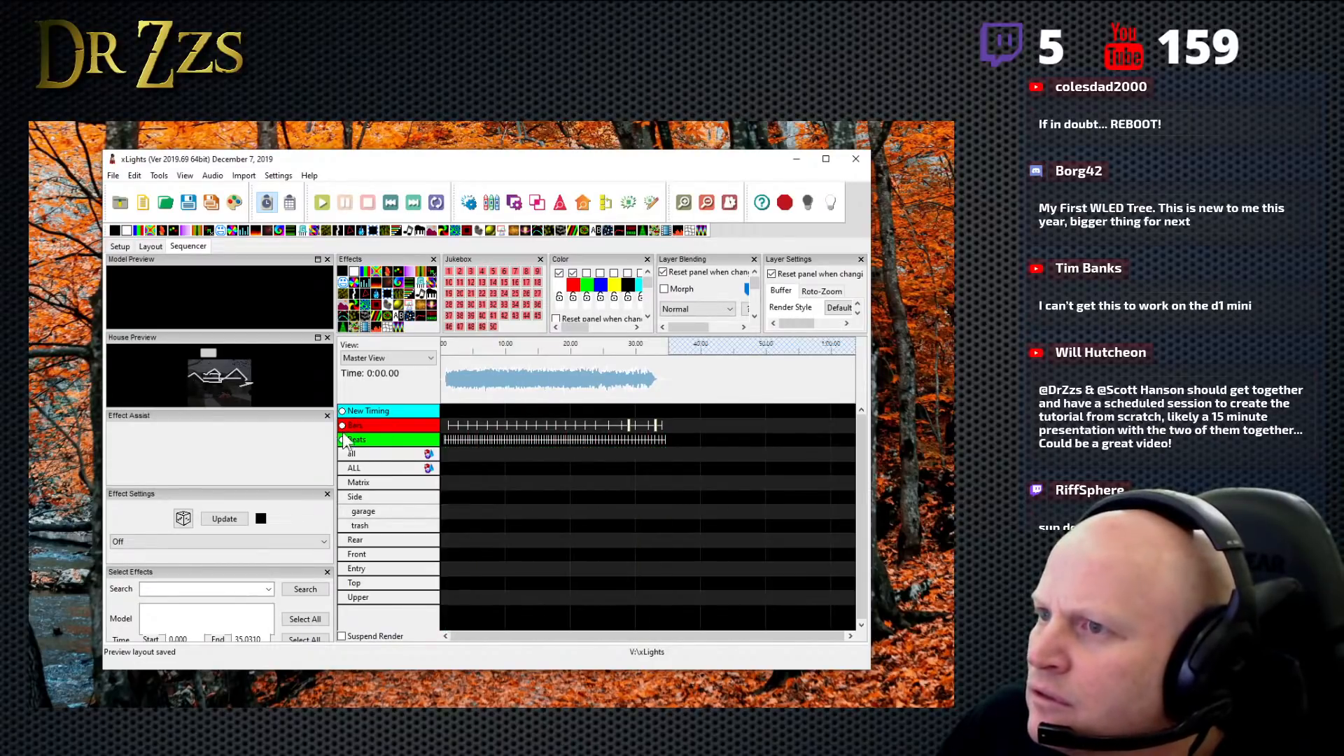
left_click(342, 440)
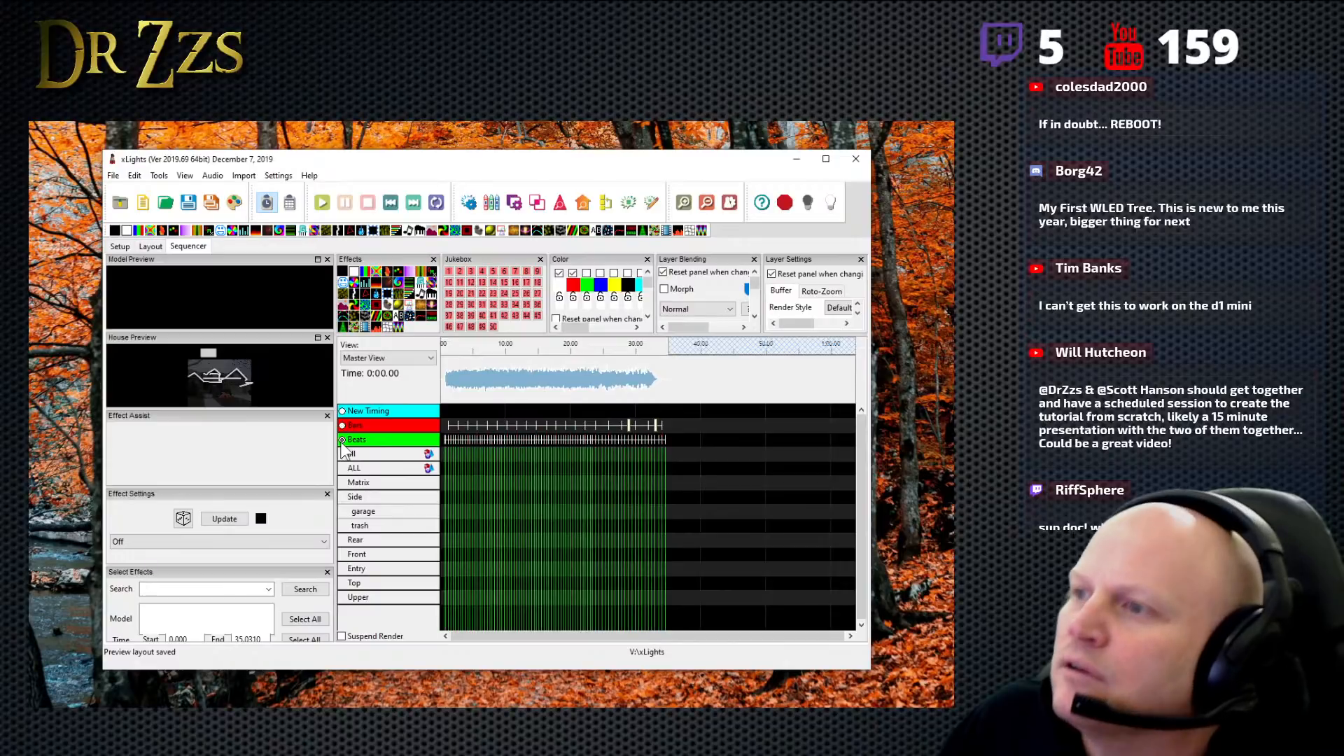
left_click(342, 426)
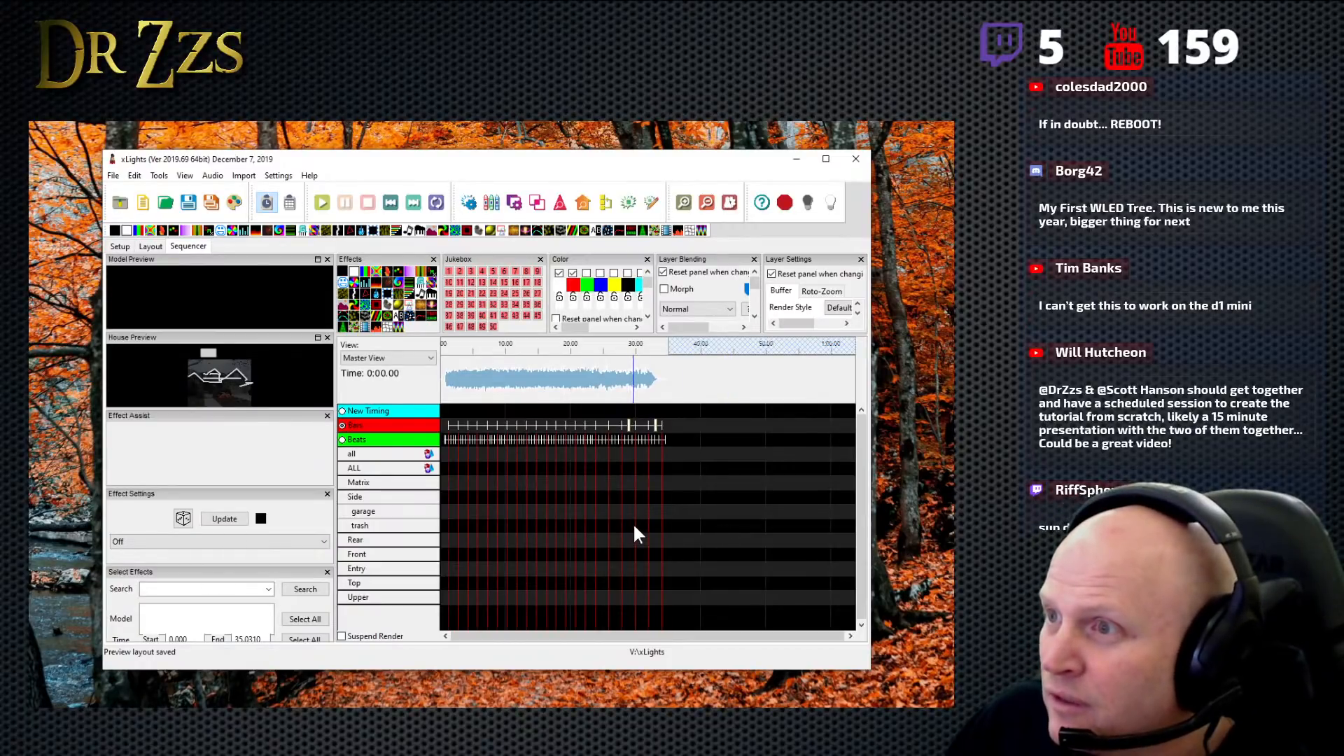
- Enlarge the timeline and widen the program window so the whole song and the numbered bars fit
scroll(633, 525, "up", 5)
scroll(633, 525, "down", 4)
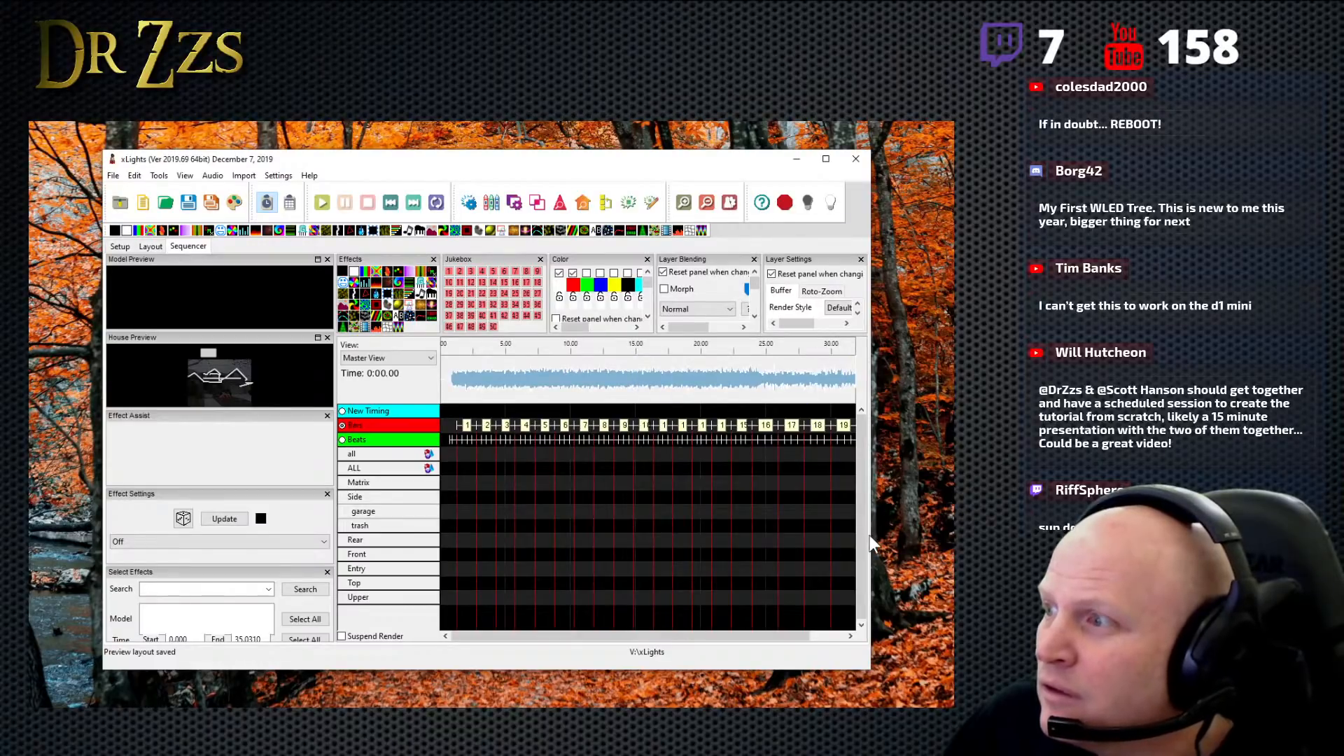
left_click_drag(876, 535, 959, 535)
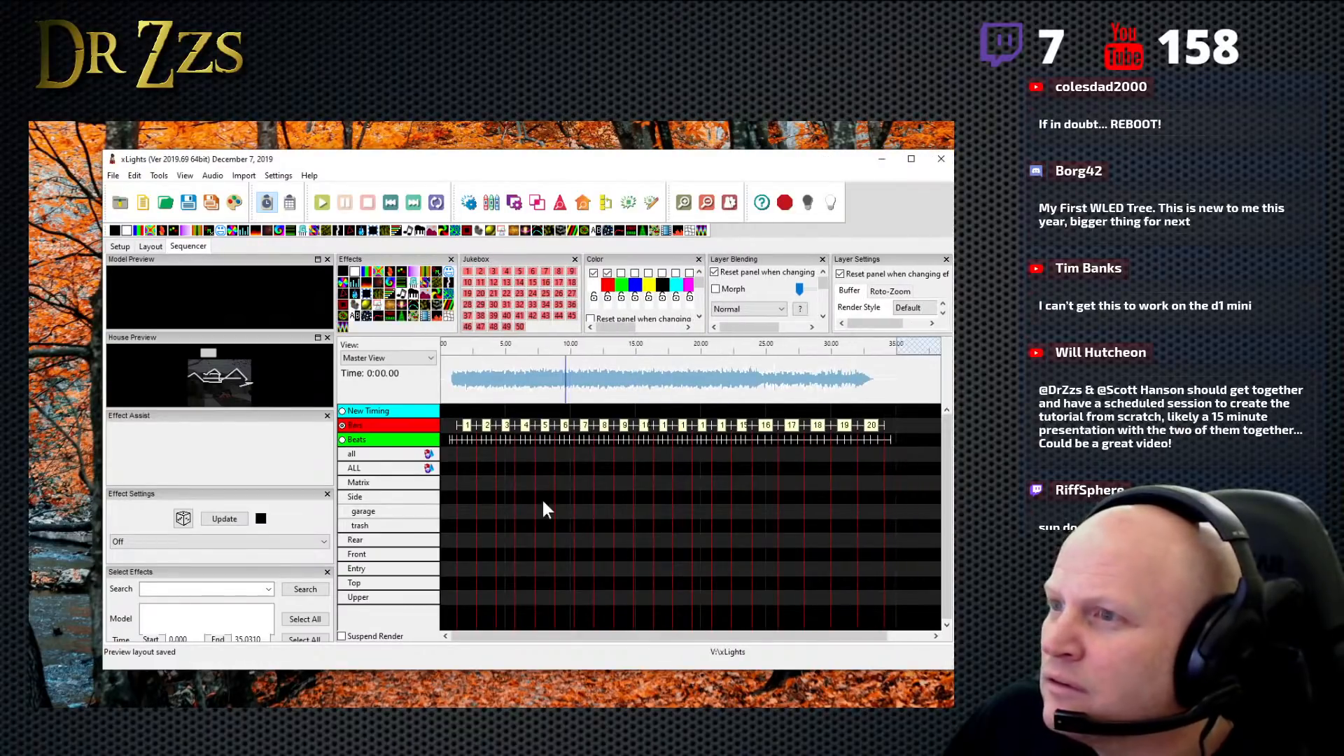
- Look through the Butterfly, Fill and VU Meter effects while alternating the active timing between Beats and Bars
left_click_drag(380, 276, 391, 301)
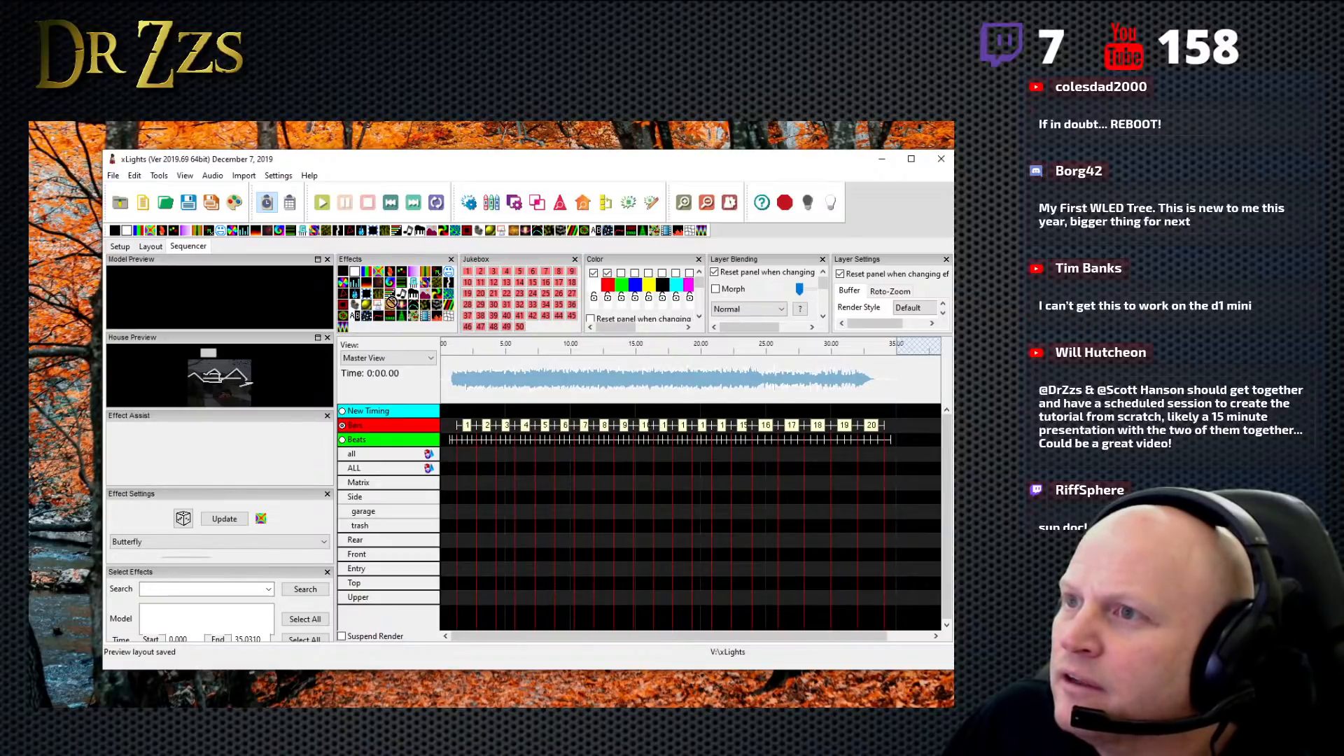
left_click(343, 440)
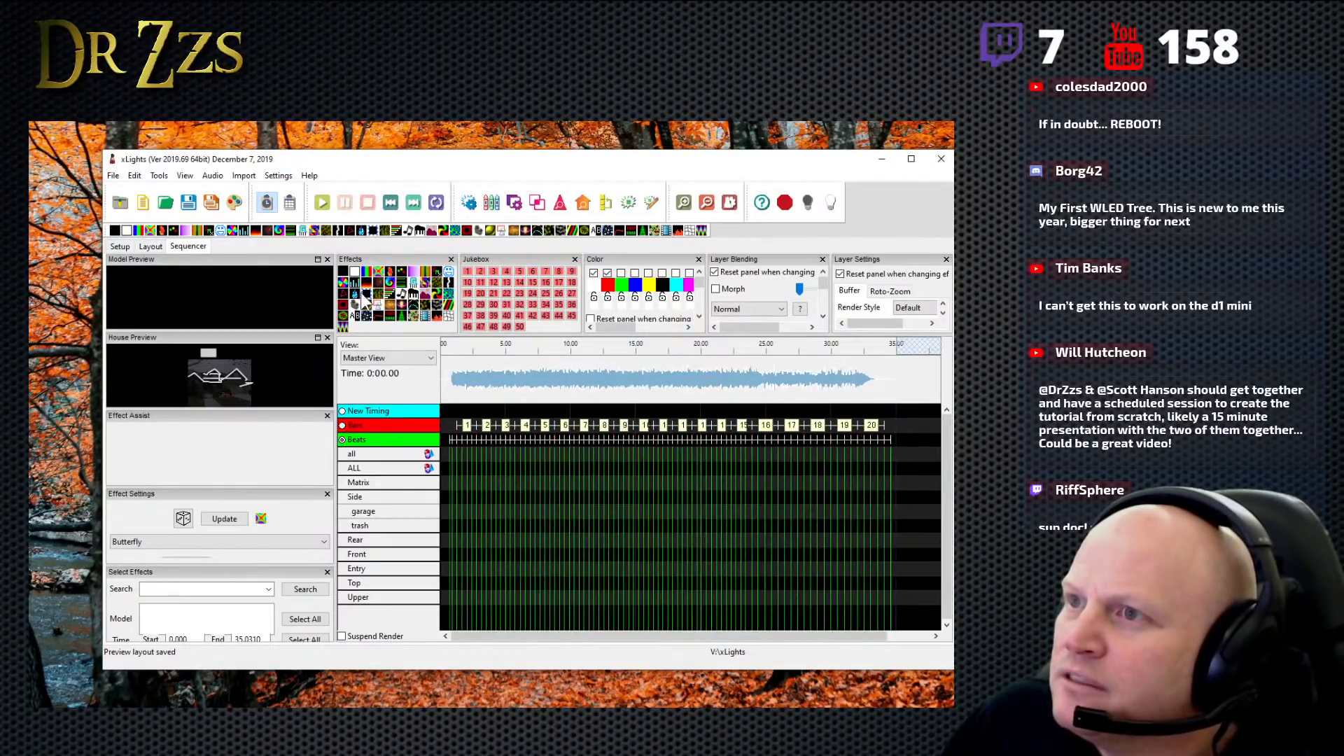
mouse_move(357, 290)
left_mouse_down()
mouse_move(475, 467)
mouse_move(362, 284)
mouse_move(379, 303)
left_mouse_up()
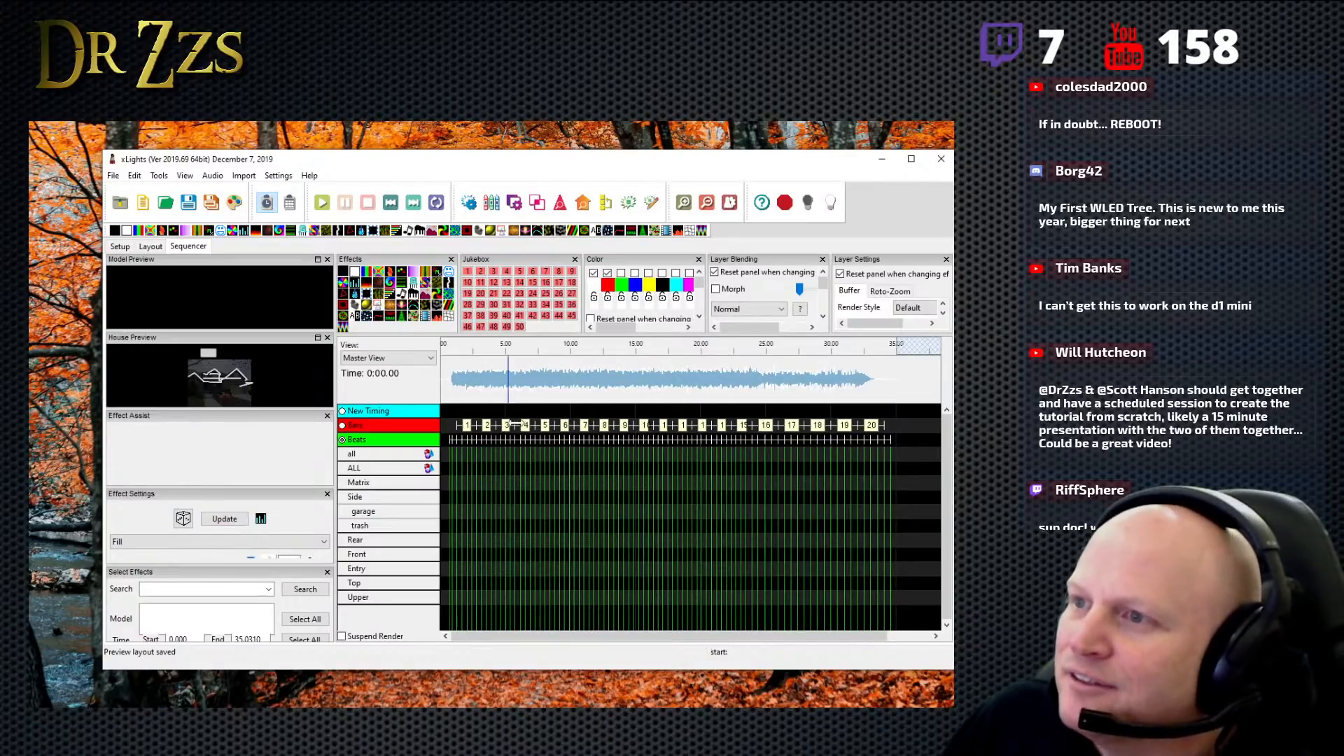
left_click(343, 425)
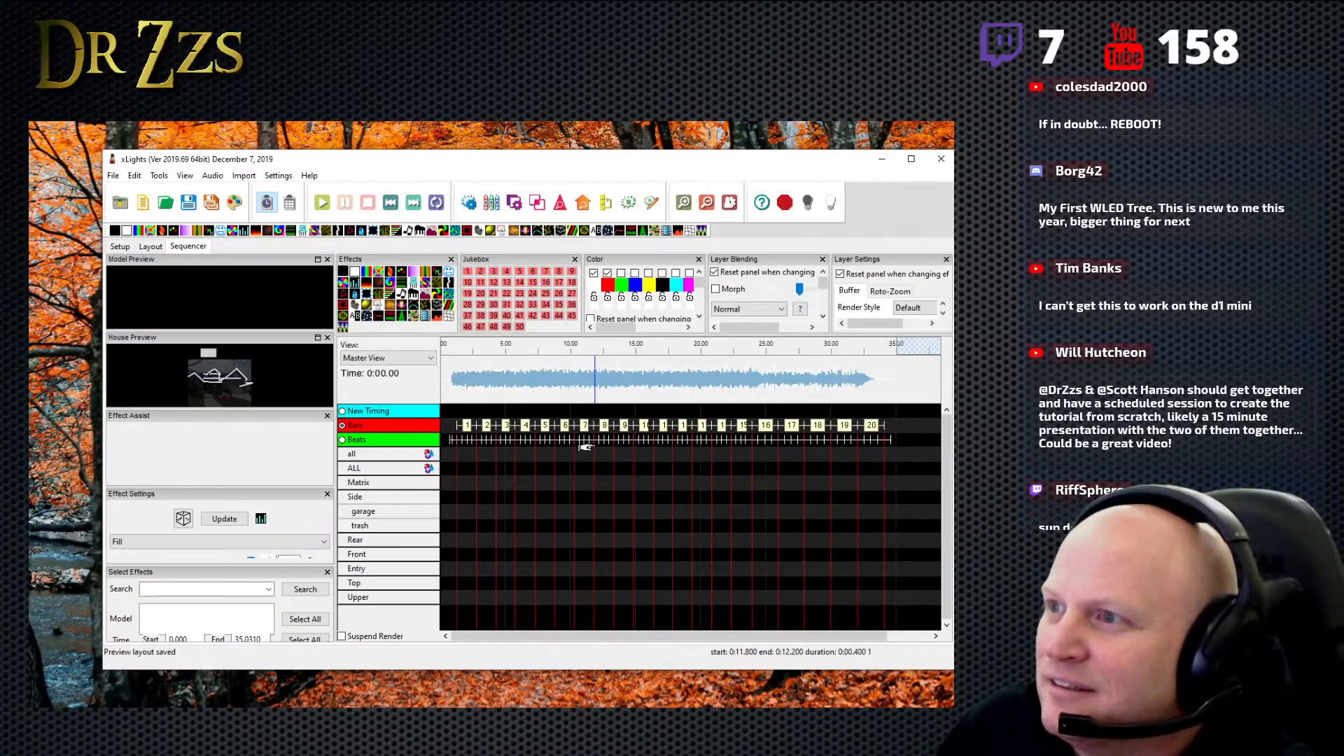
left_click(437, 316)
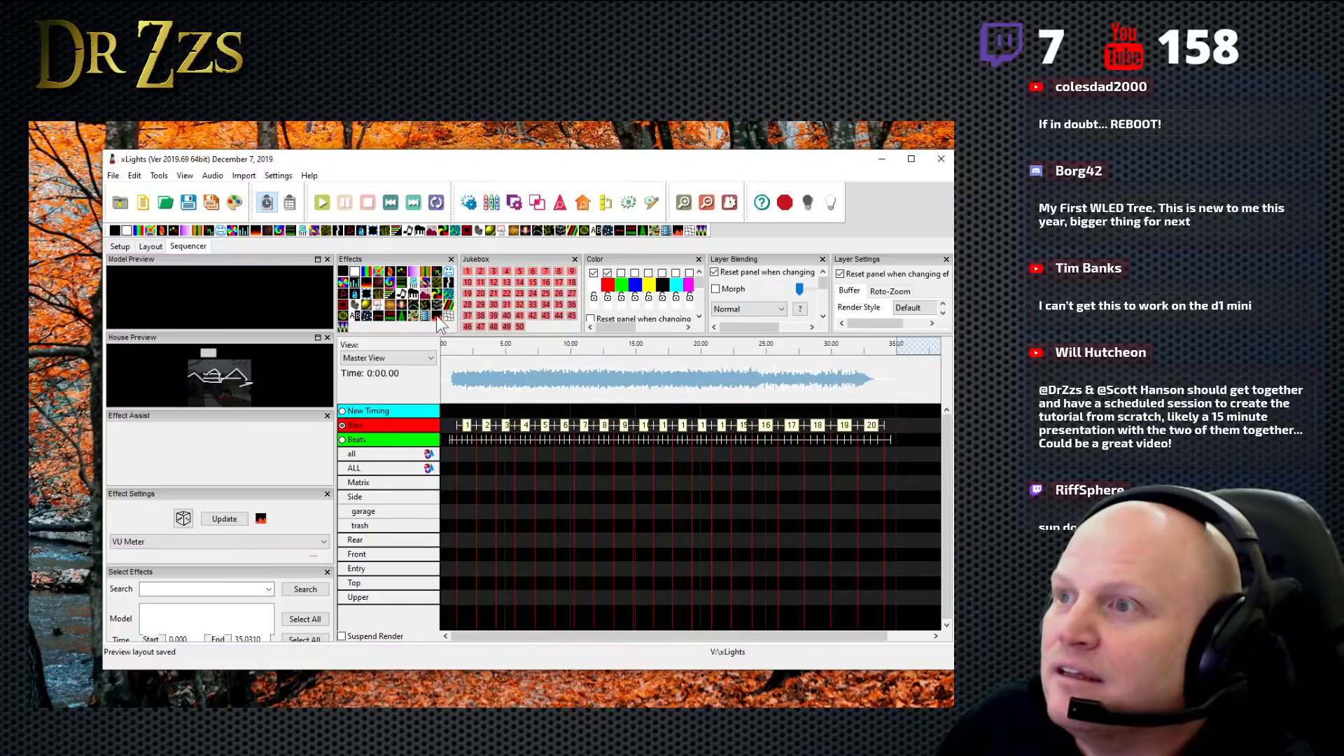
- Place a VU Meter effect on the first bar of the all row and select it
left_click_drag(437, 318, 468, 451)
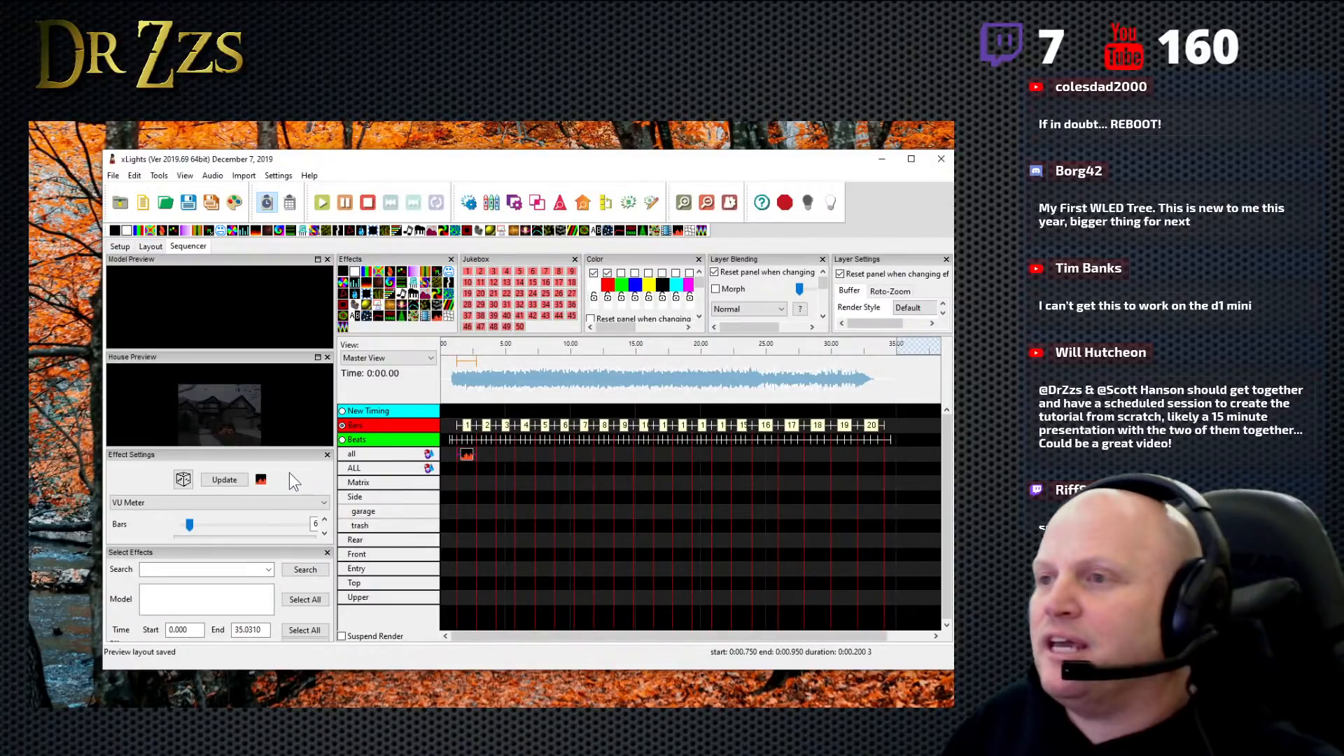
left_click(466, 457)
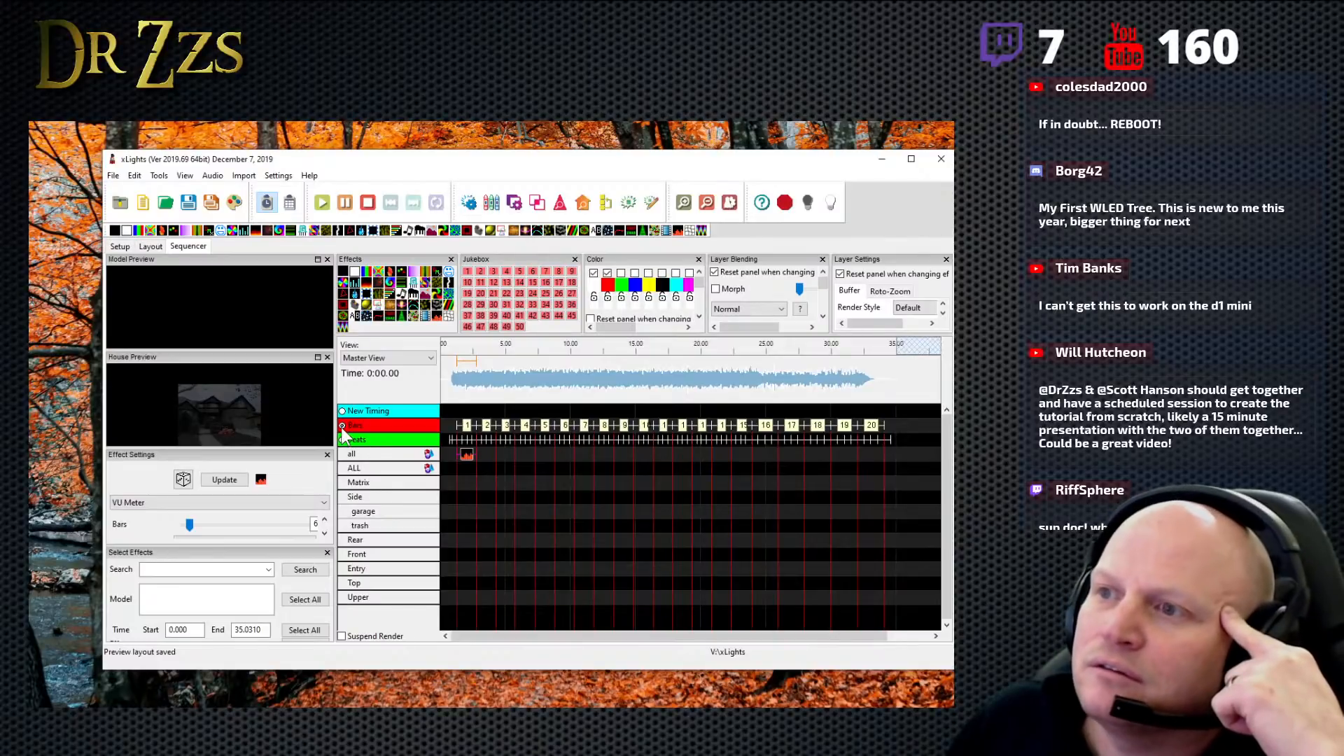
left_click(467, 457)
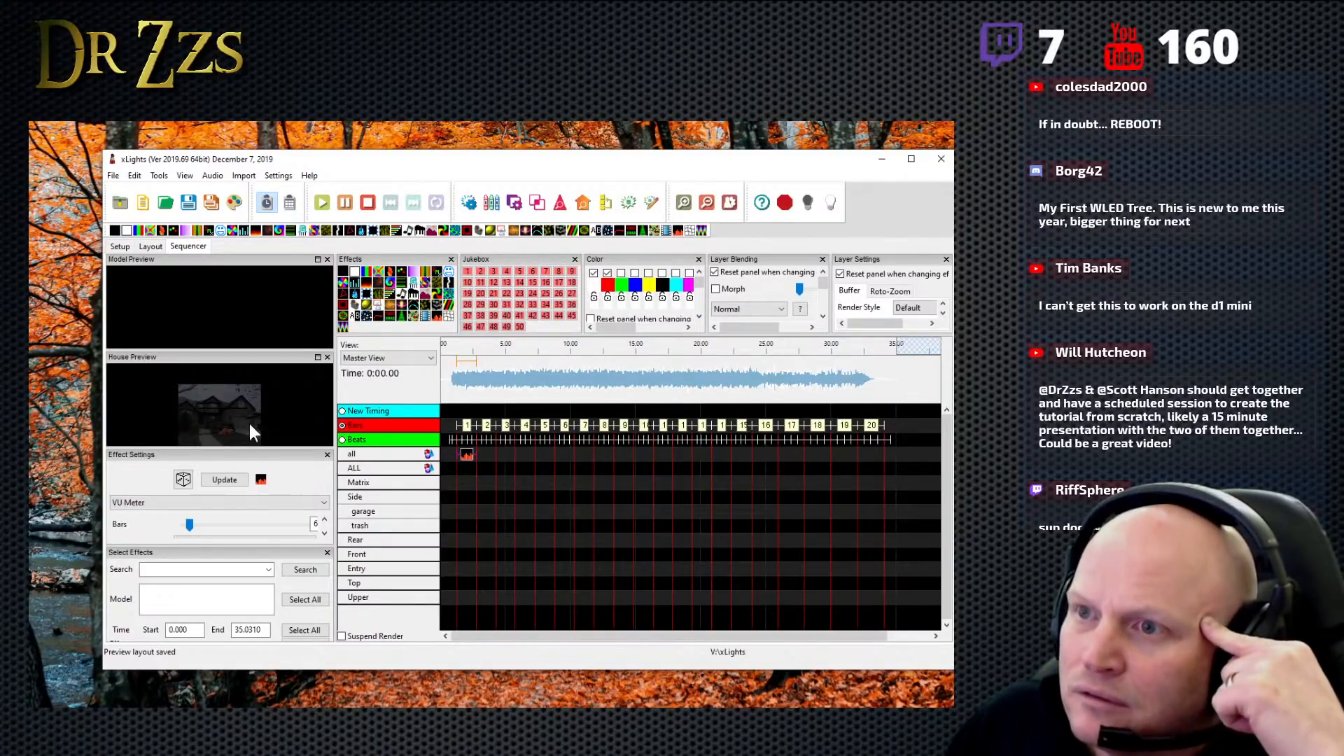
- Close the Select Effects pane and resize the panes to enlarge the House Preview and Effect Settings
left_click(328, 553)
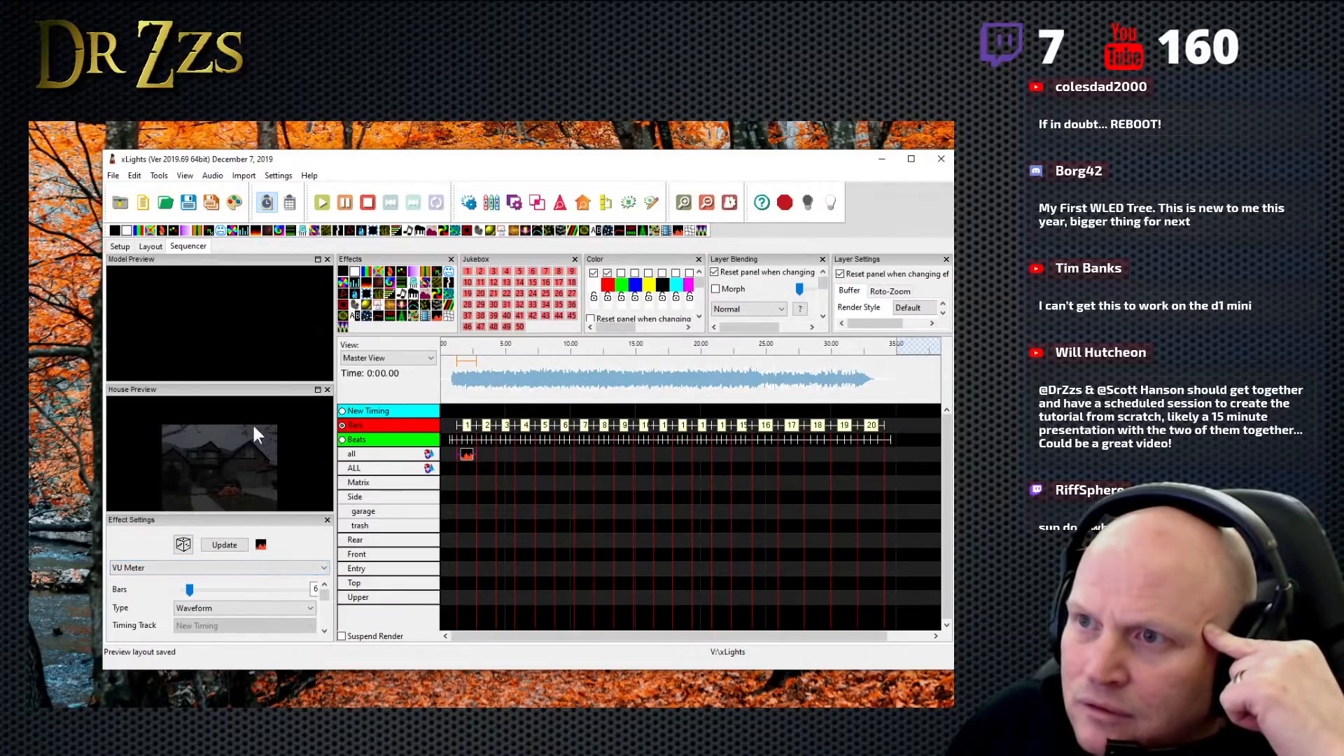
left_click_drag(248, 388, 249, 318)
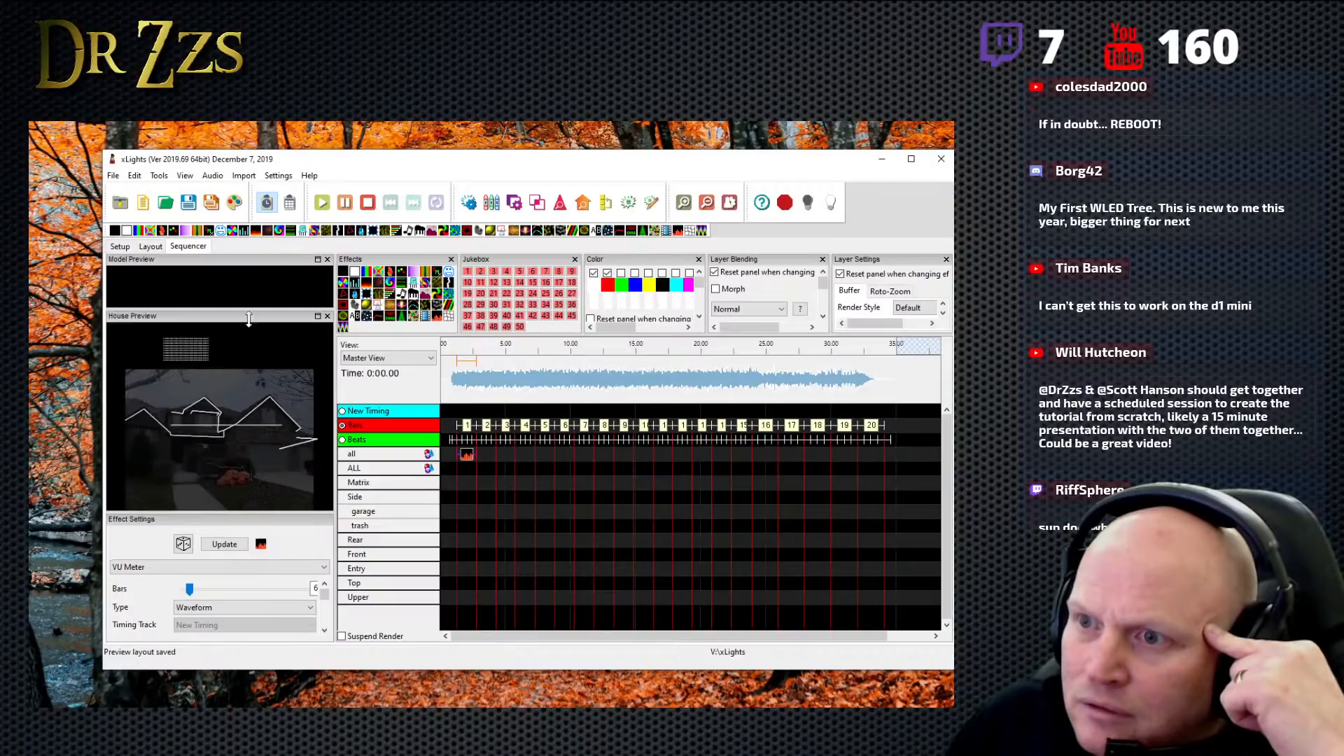
left_click_drag(204, 511, 205, 443)
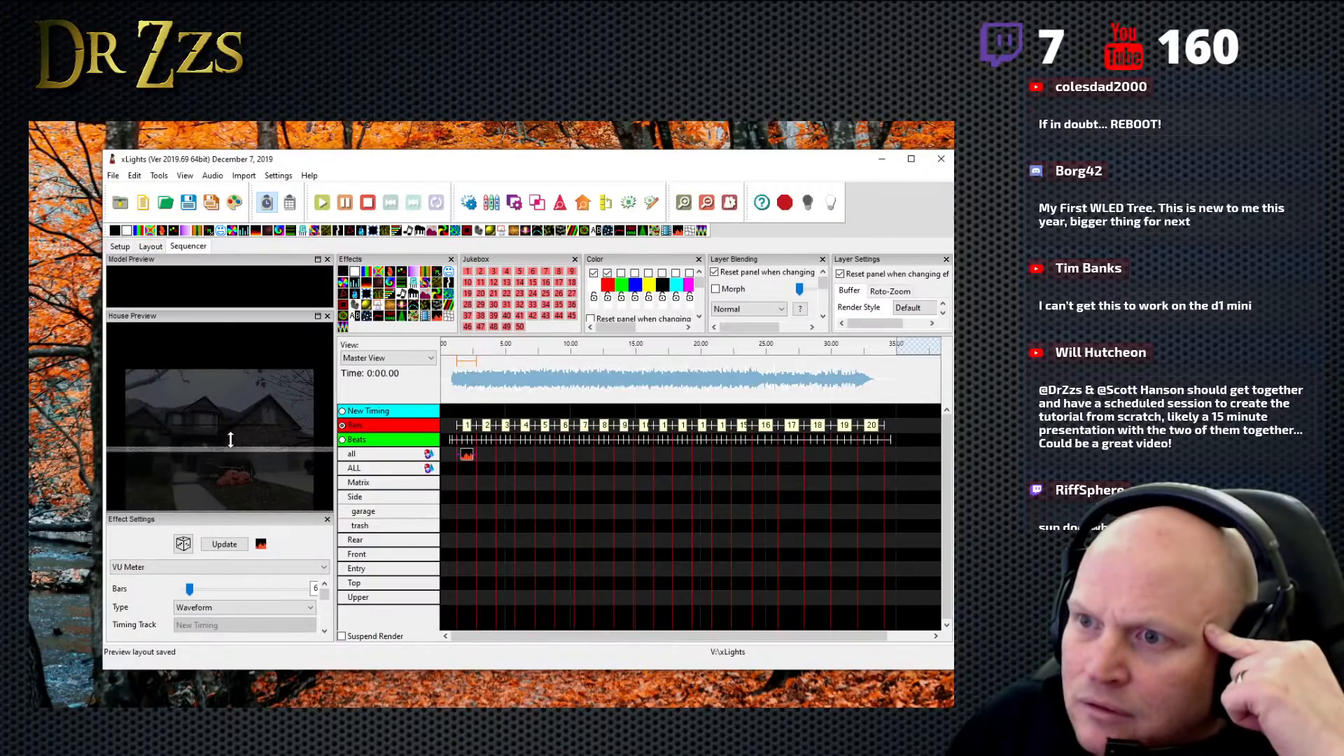
- Set the VU Meter effect's type to Timing Event Bar and its timing track to Beats
left_click(311, 535)
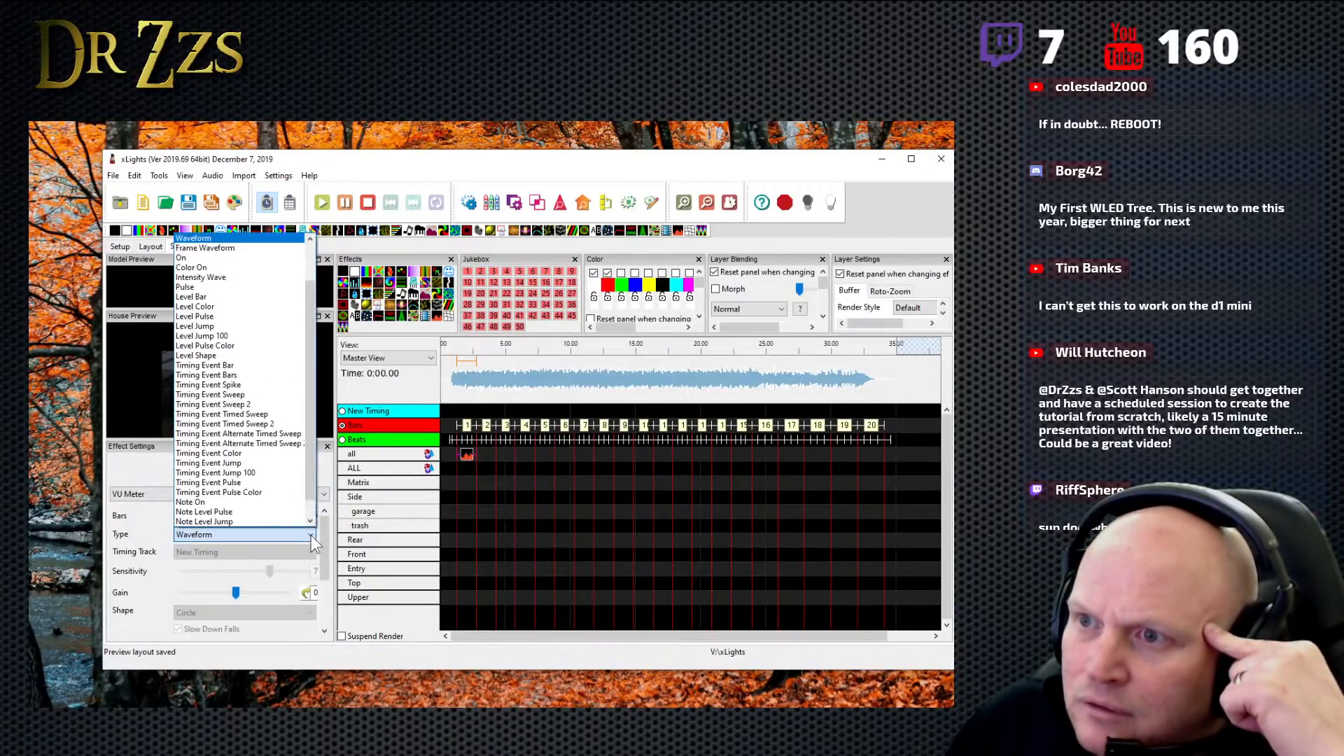
left_click_drag(313, 455, 322, 371)
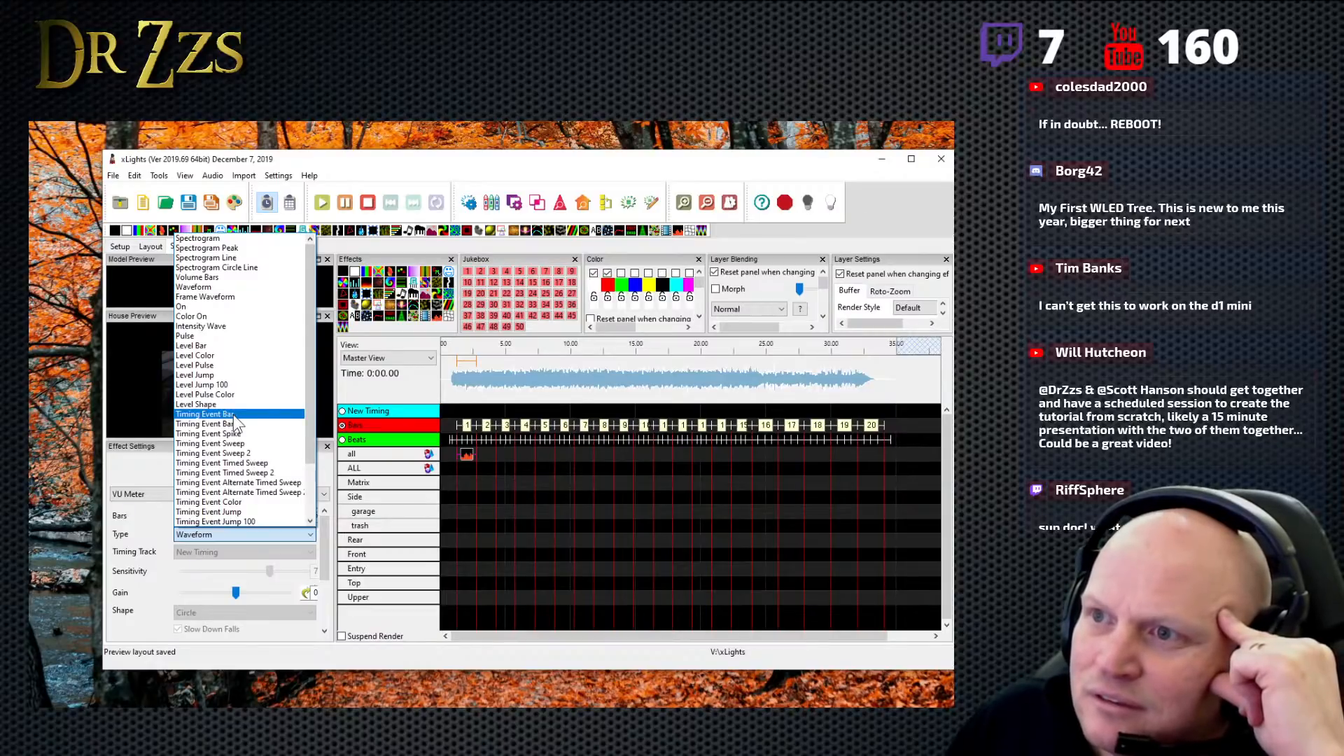
left_click(233, 414)
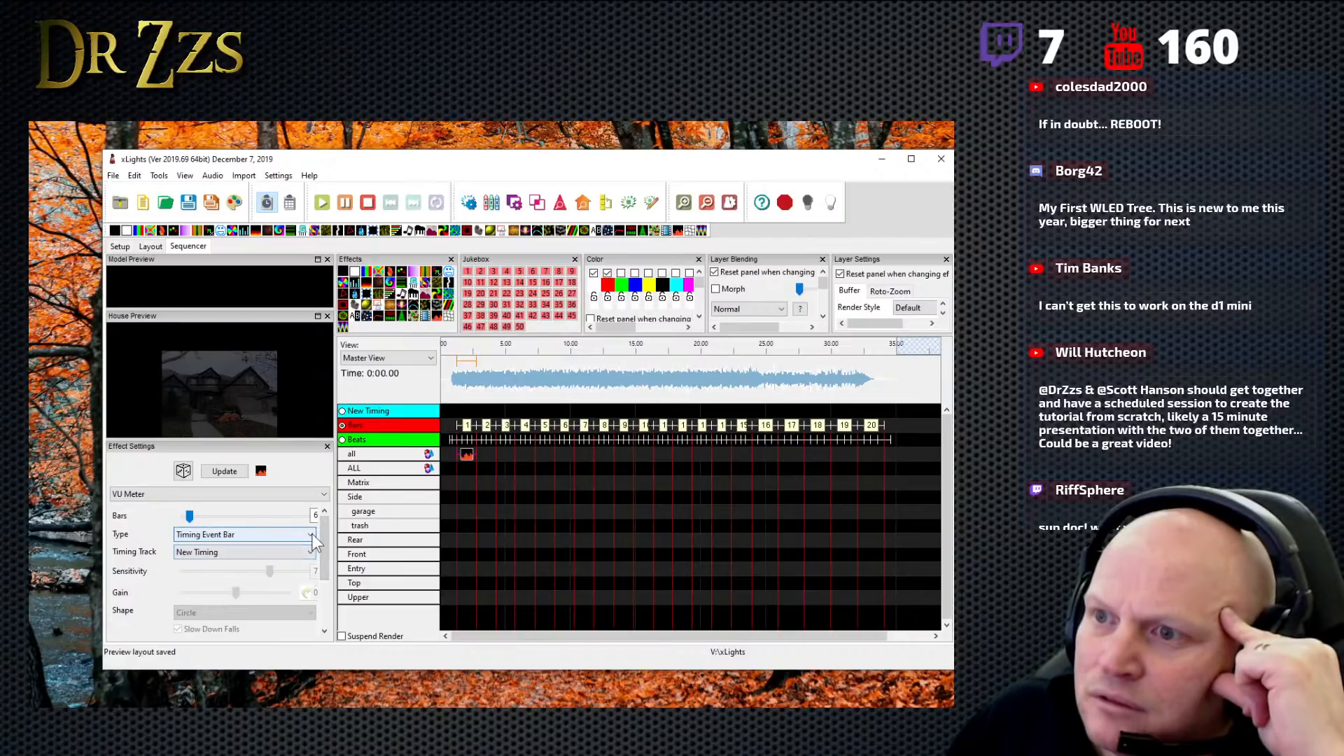
left_click(310, 552)
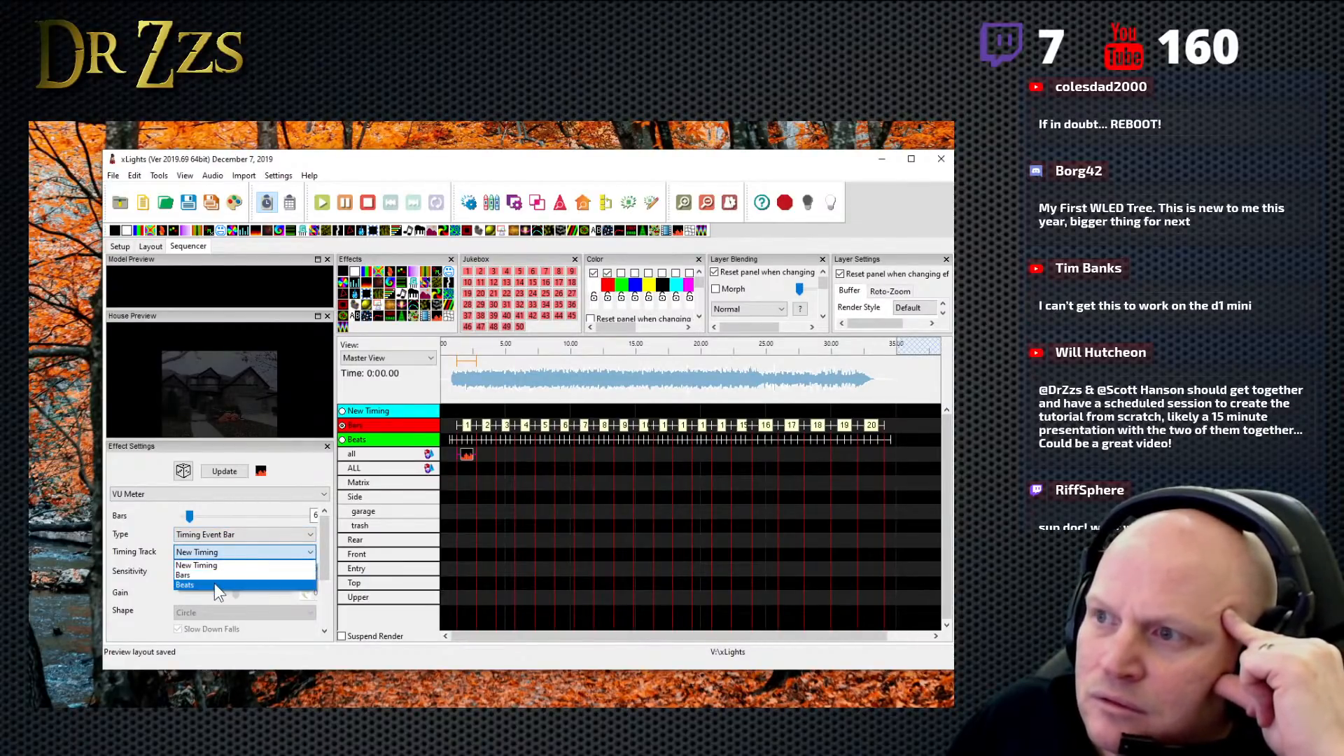
left_click(214, 584)
- Play the opening of the song to preview the VU Meter effect on the house
left_click(453, 394)
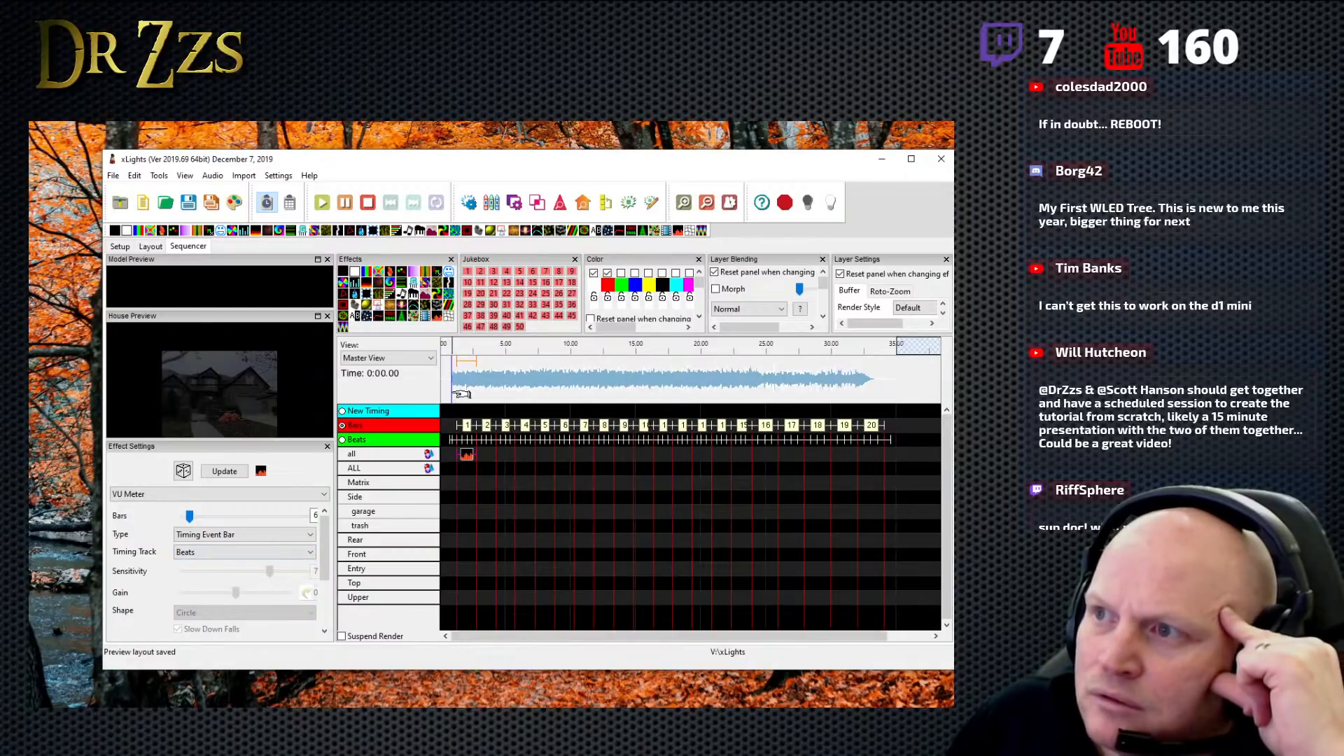
key("space")
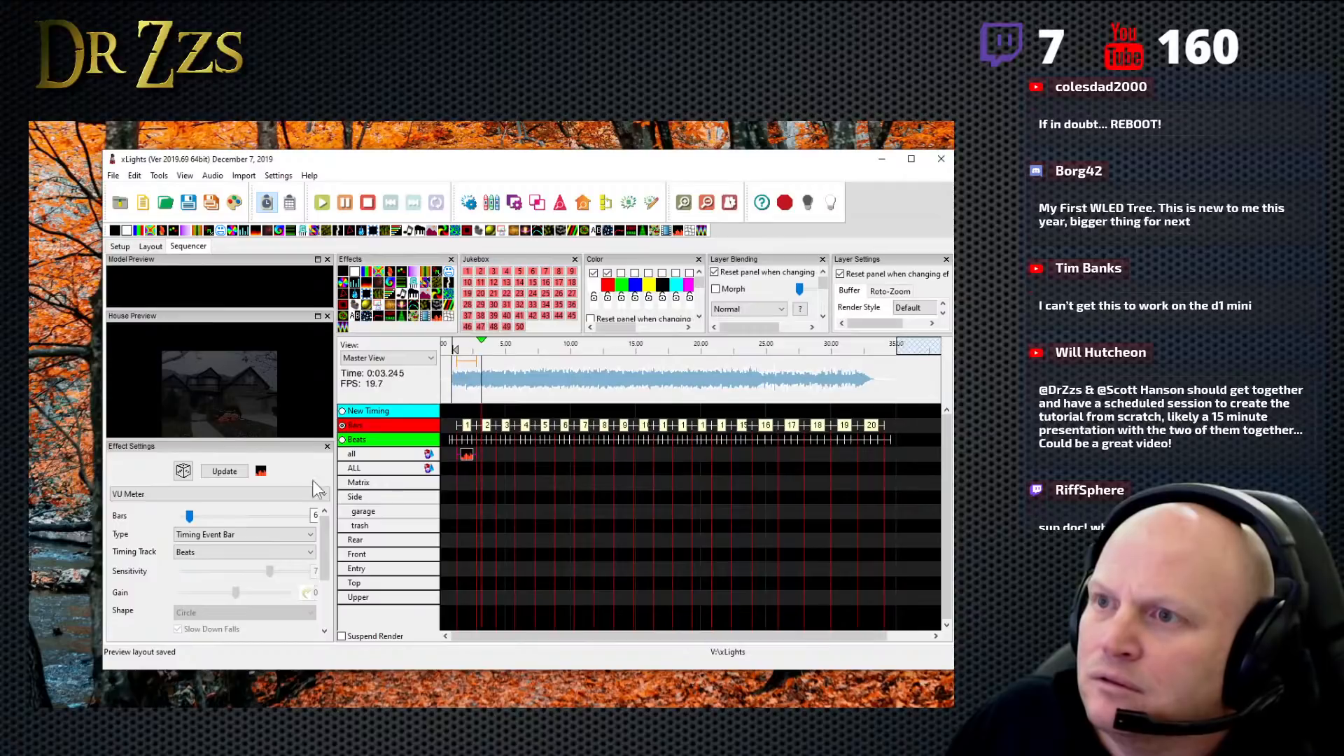
key("space")
- Move the VU Meter effect from the all row down to the ALL row within the first bar
left_click(468, 455)
left_click_drag(468, 455, 467, 463)
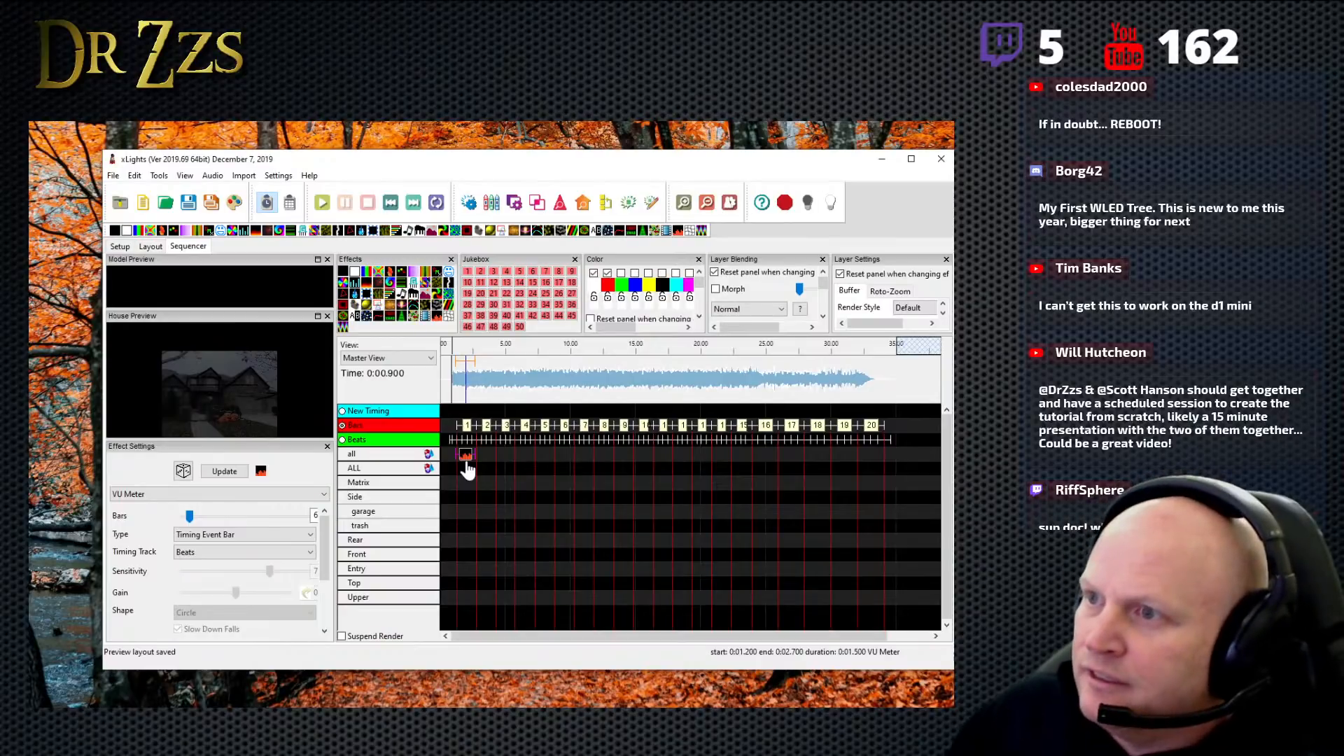
right_click(464, 455)
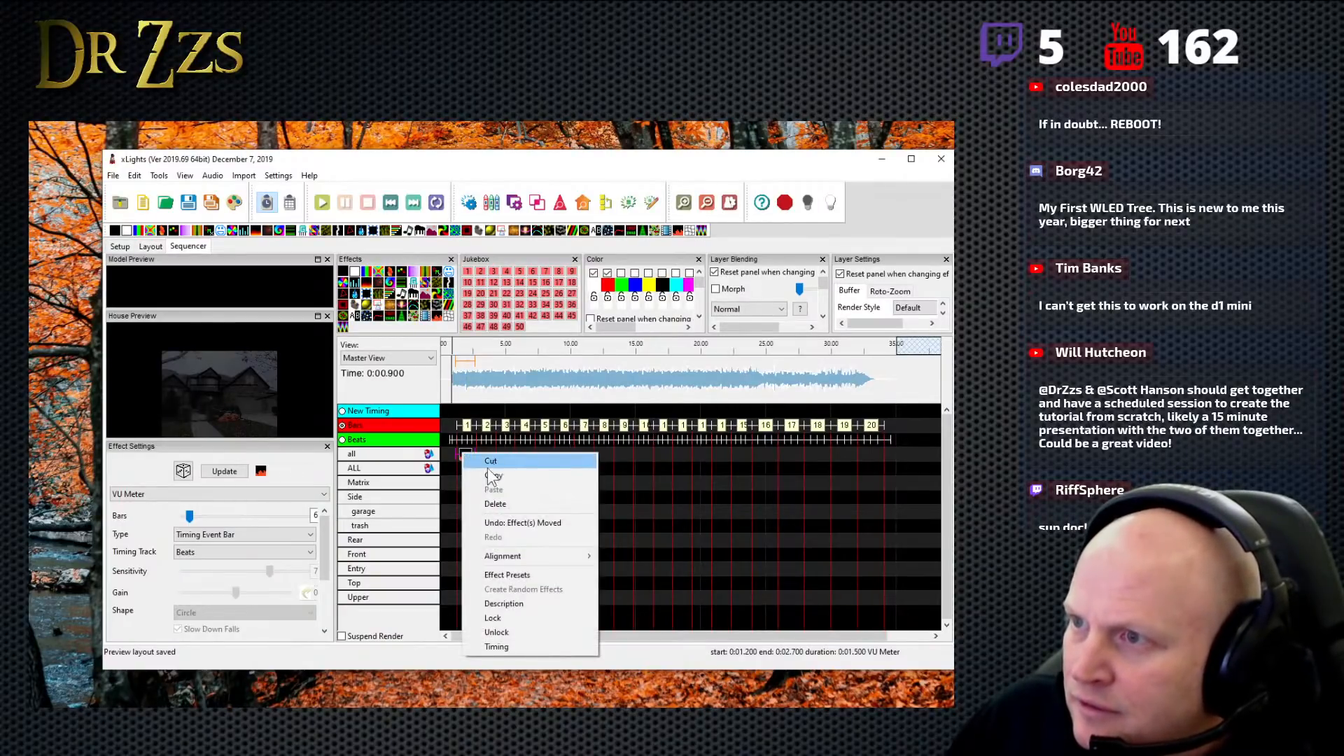
left_click(493, 476)
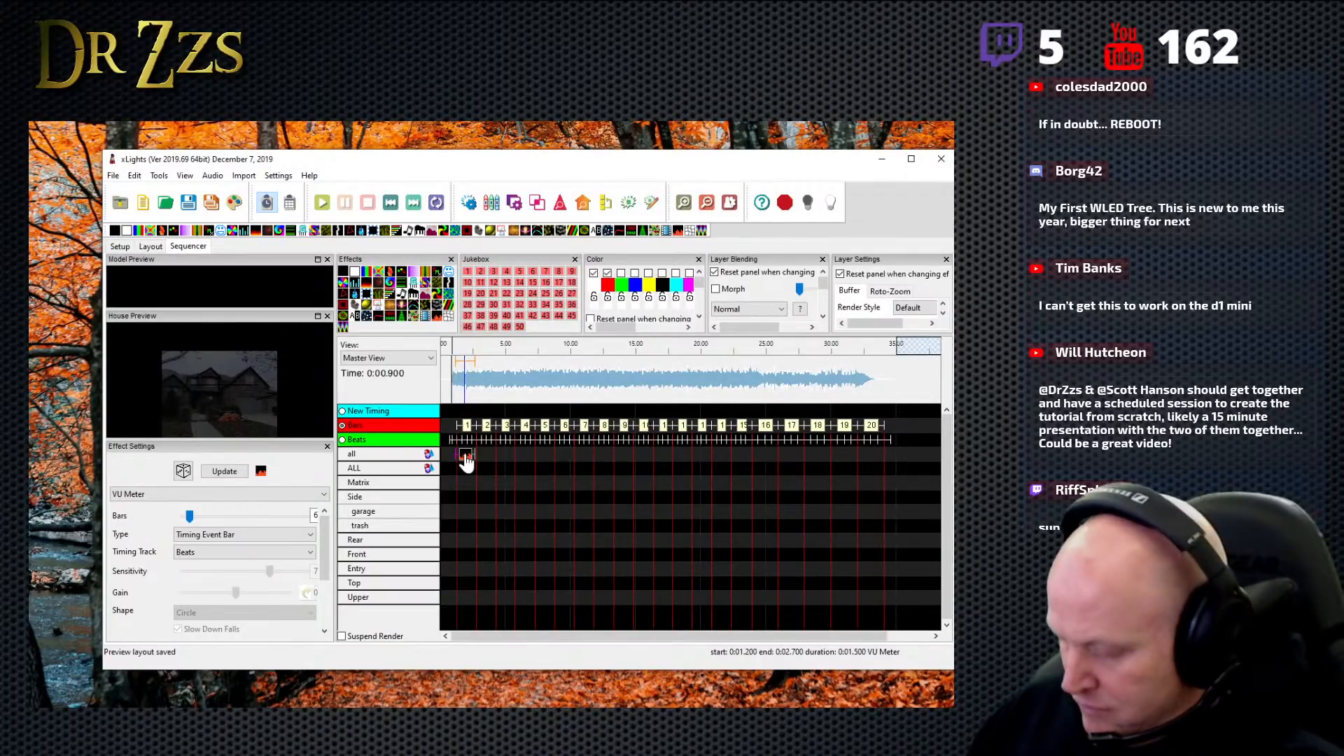
left_click_drag(465, 457, 465, 469)
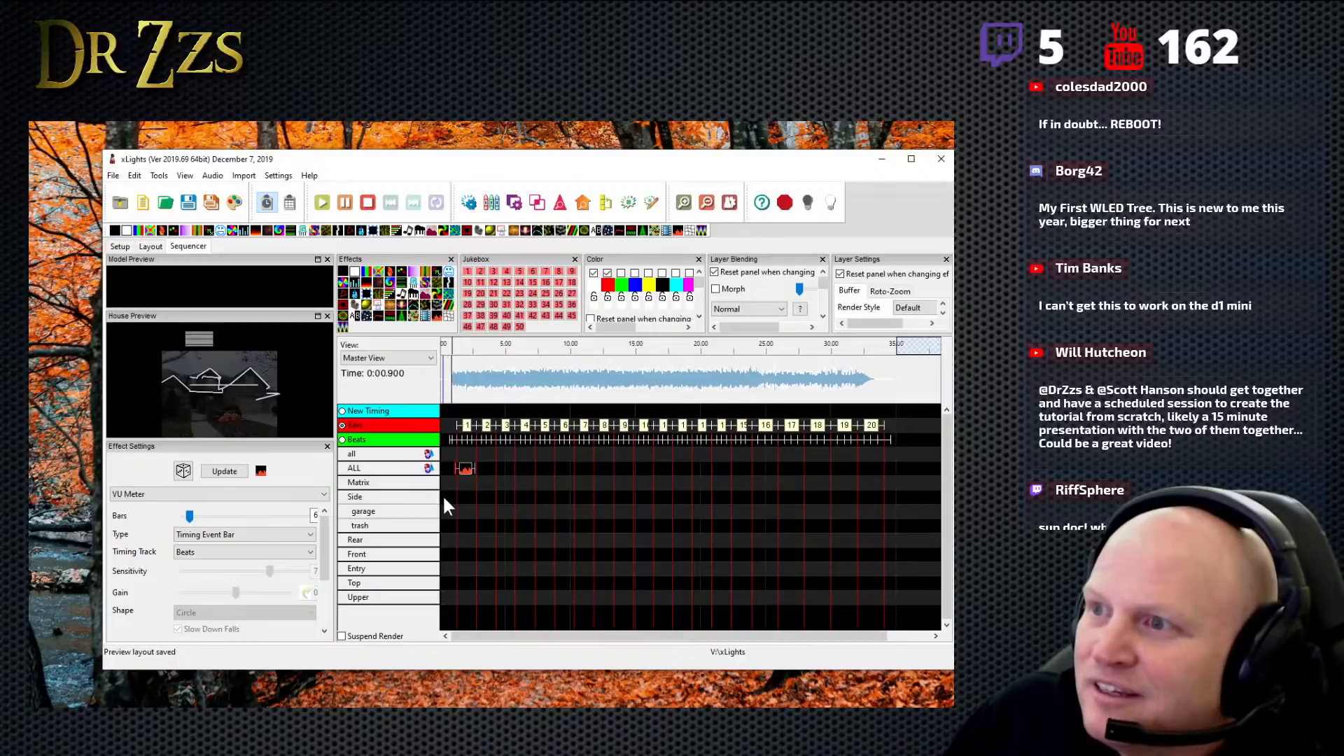
- Try to replace the white and red effect colors with blue and yellow
left_click(607, 273)
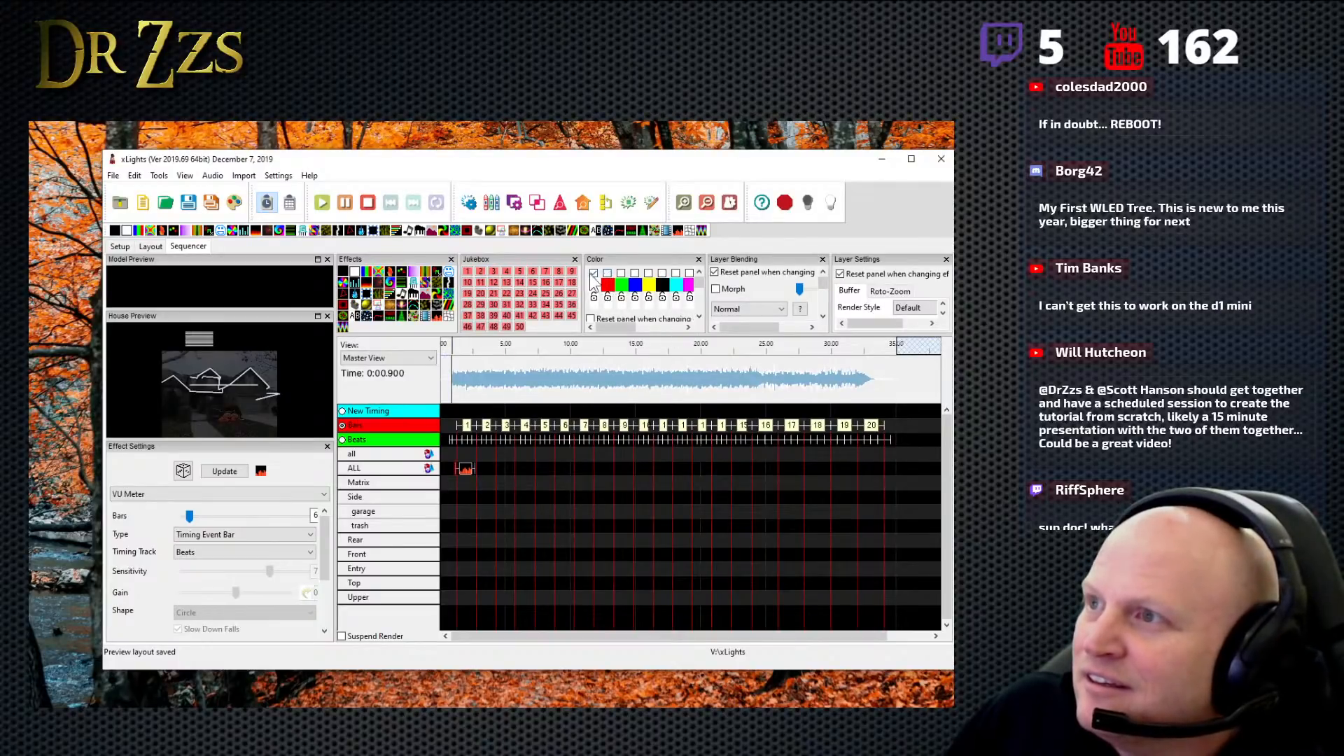
left_click(594, 272)
left_click(634, 273)
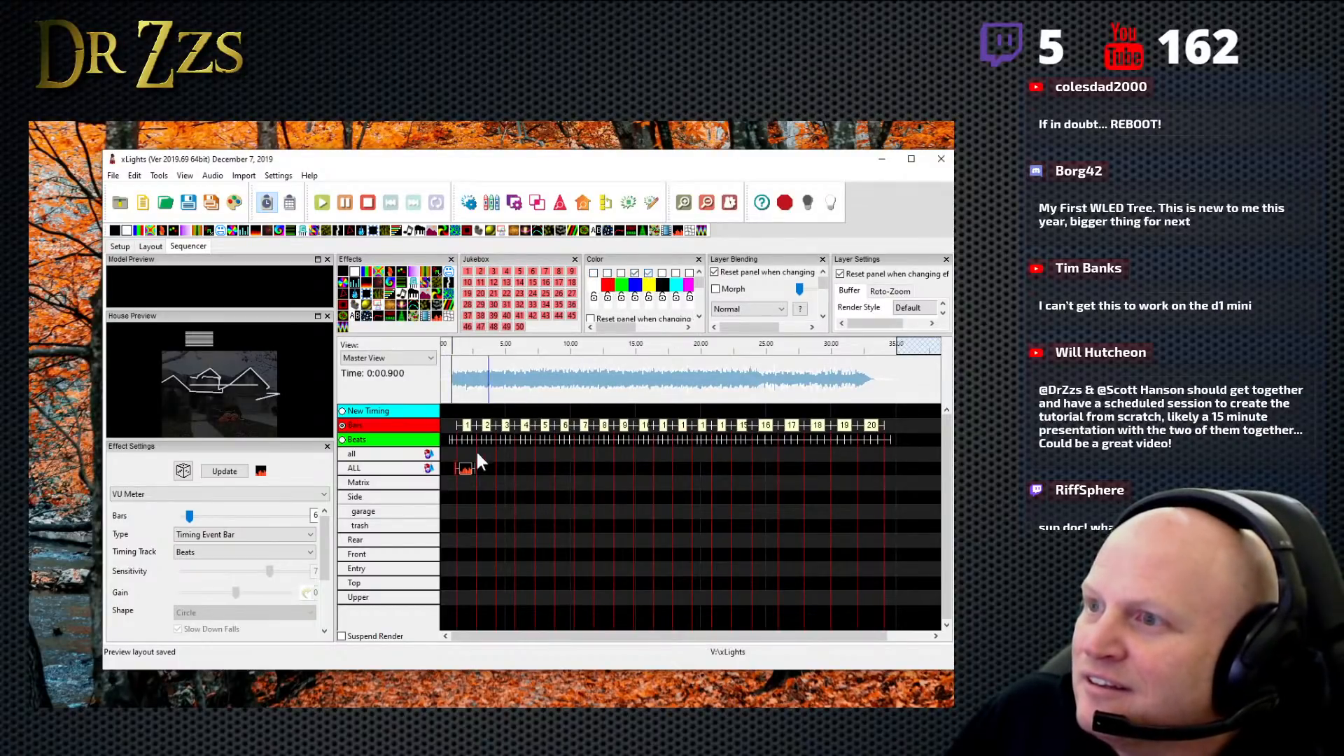
- Select the VU Meter effect on the ALL row and play the song's opening to preview it
left_click(467, 470)
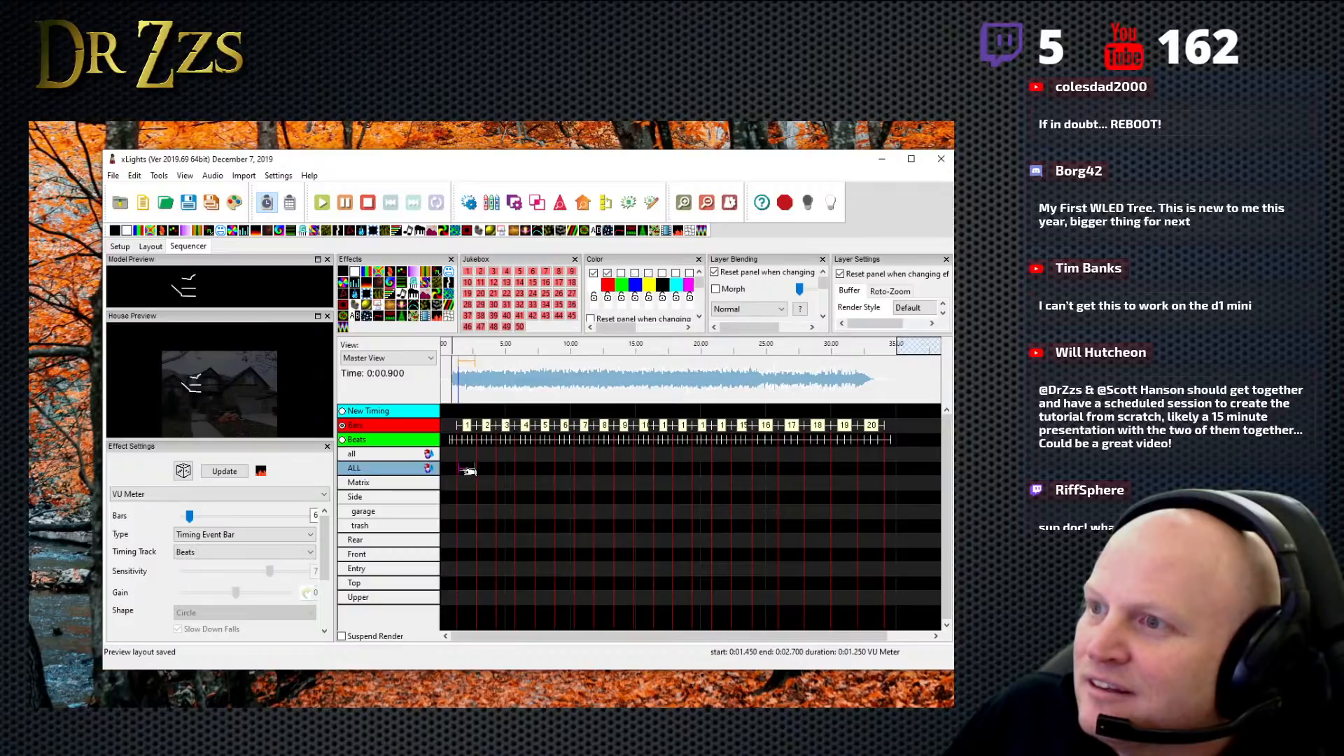
left_click(453, 486)
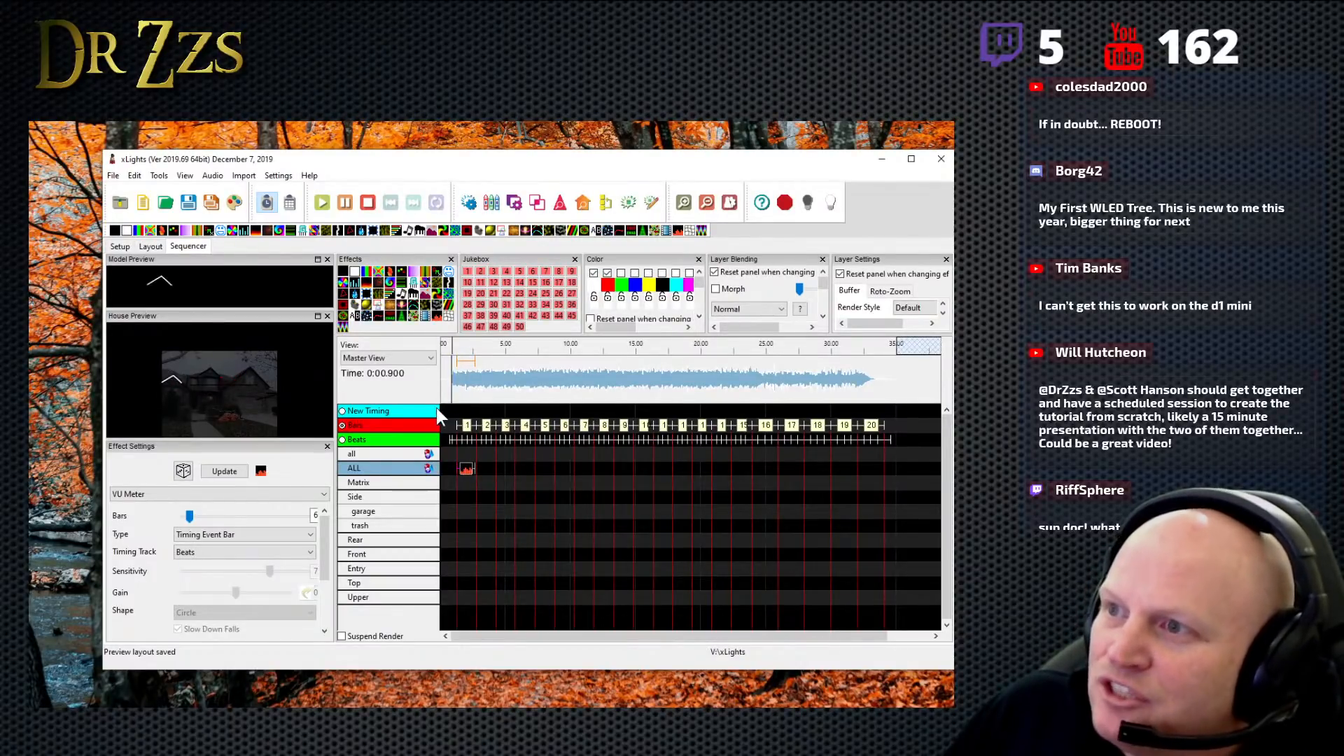
key("space")
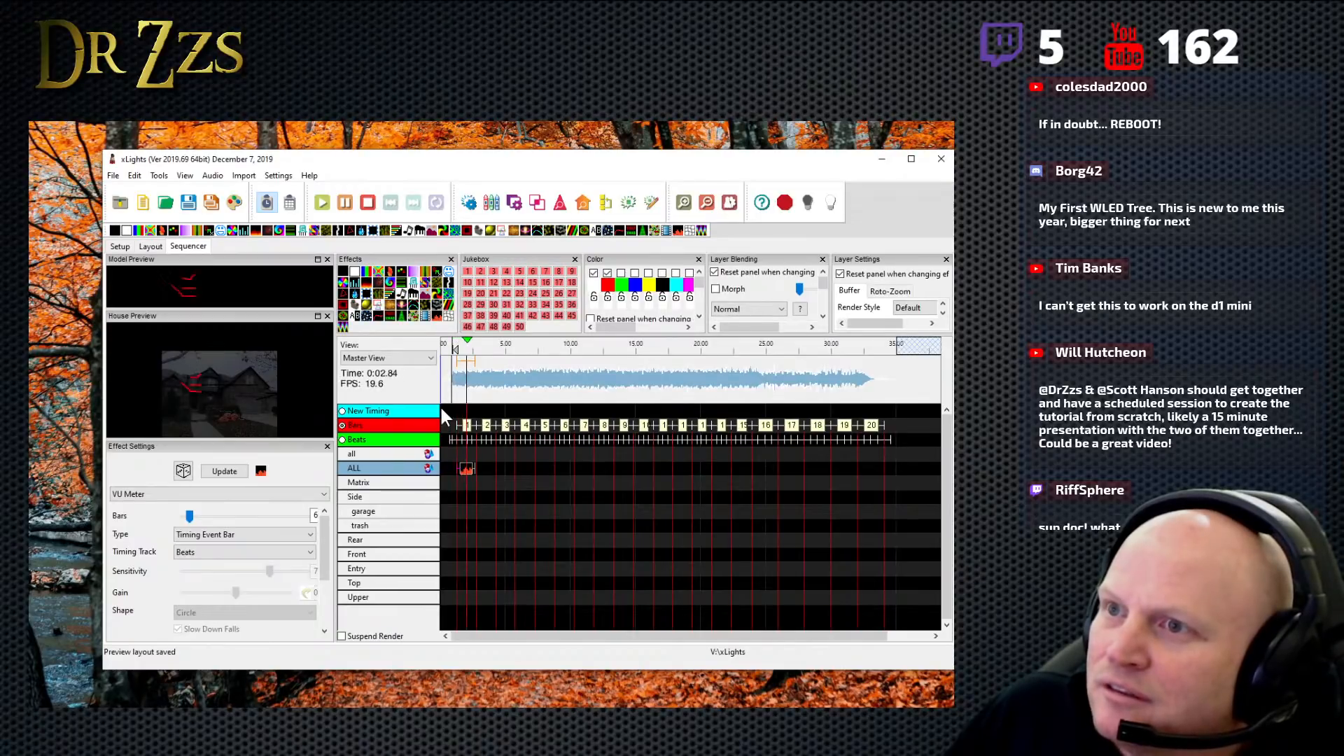
key("space")
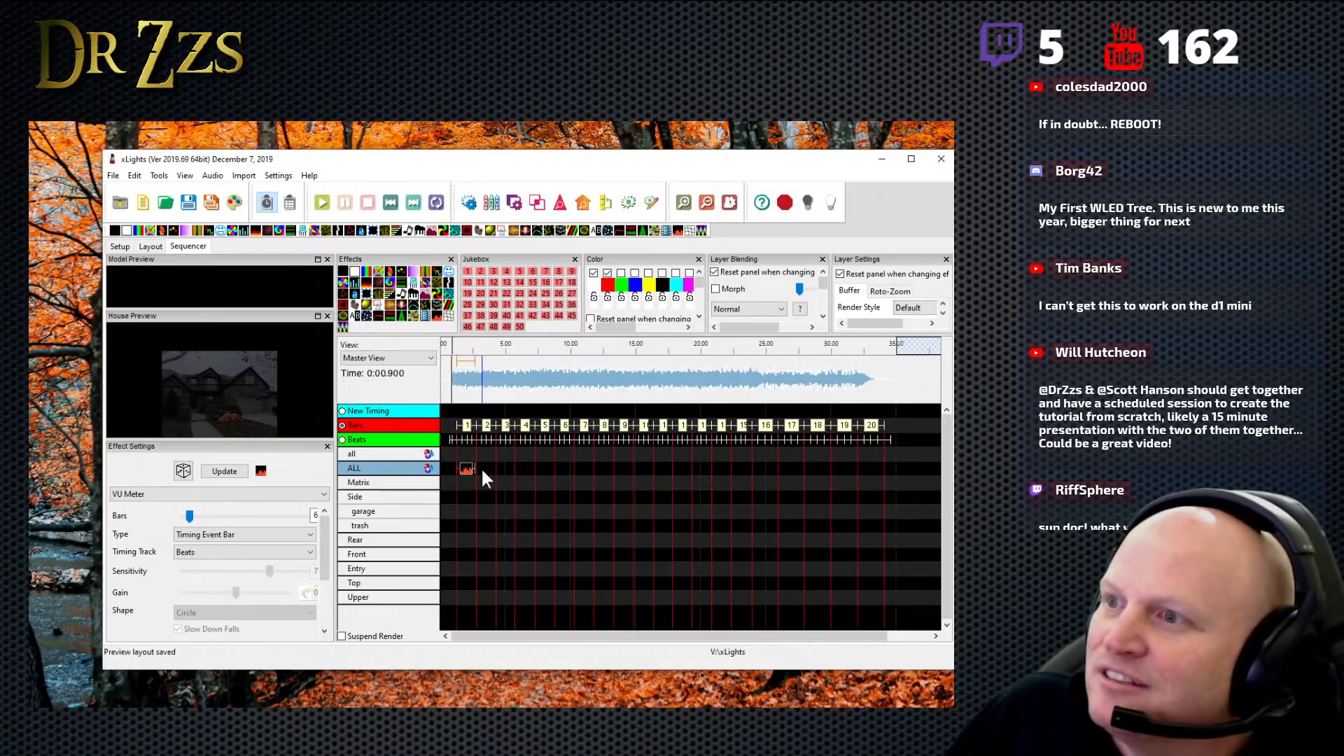
- Extend the VU Meter effect on the ALL row to about 13.35 s and render the whole sequence
left_click_drag(477, 468, 615, 468)
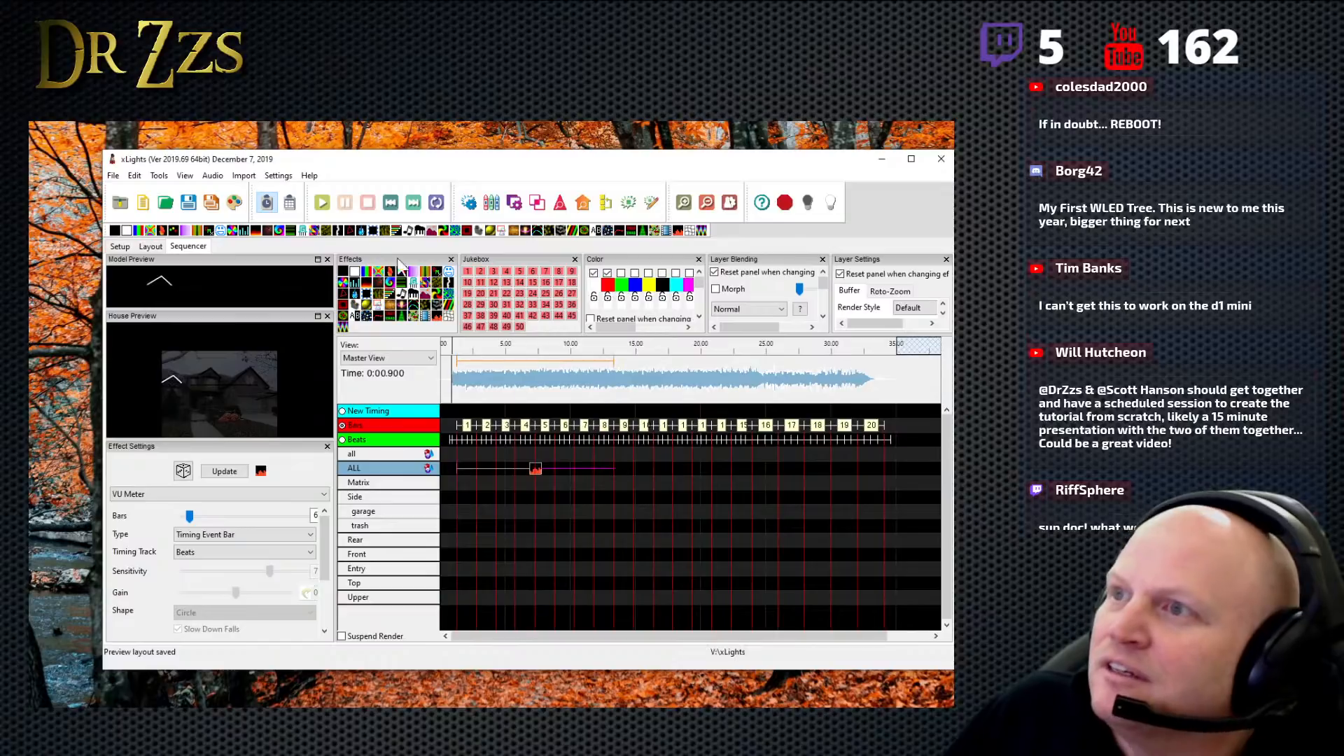
left_click(235, 203)
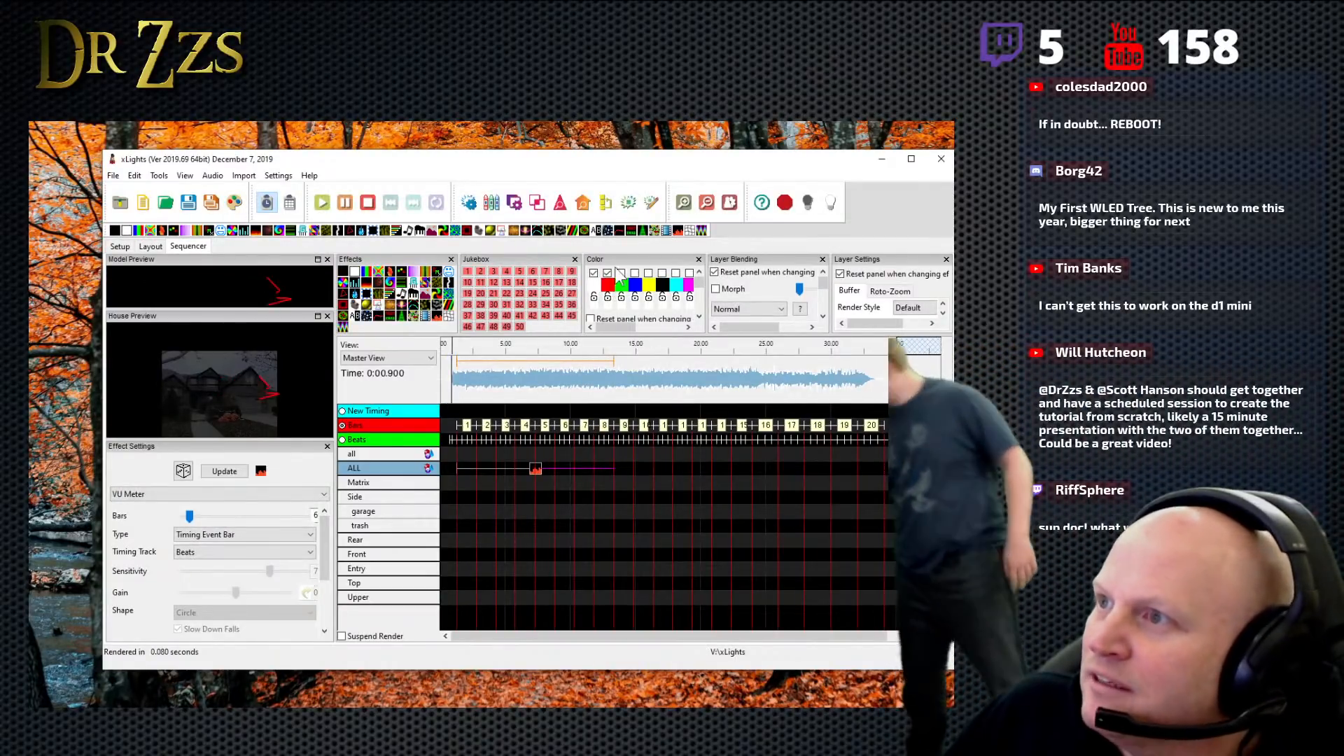
- Set the VU Meter effect's active colors to blue and yellow only, then re-render the sequence and preview it
left_click(607, 273)
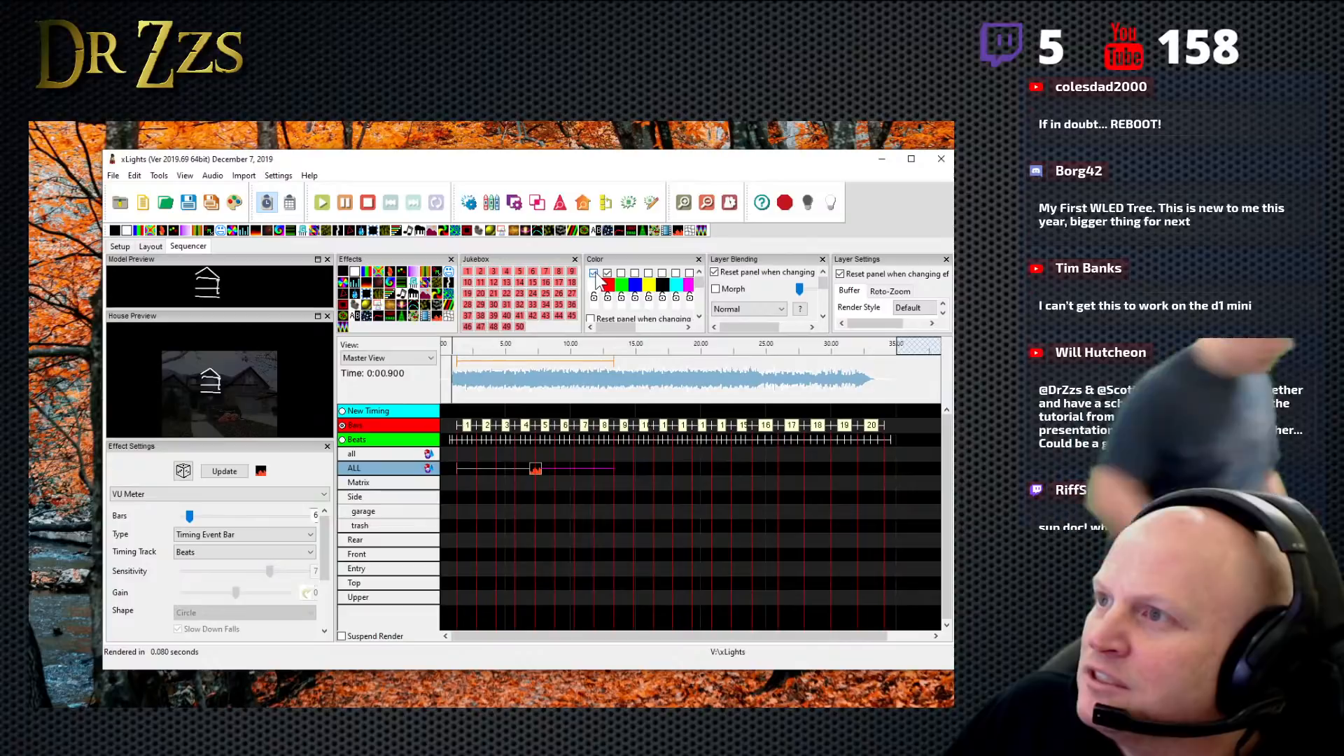
left_click(635, 273)
left_click(649, 273)
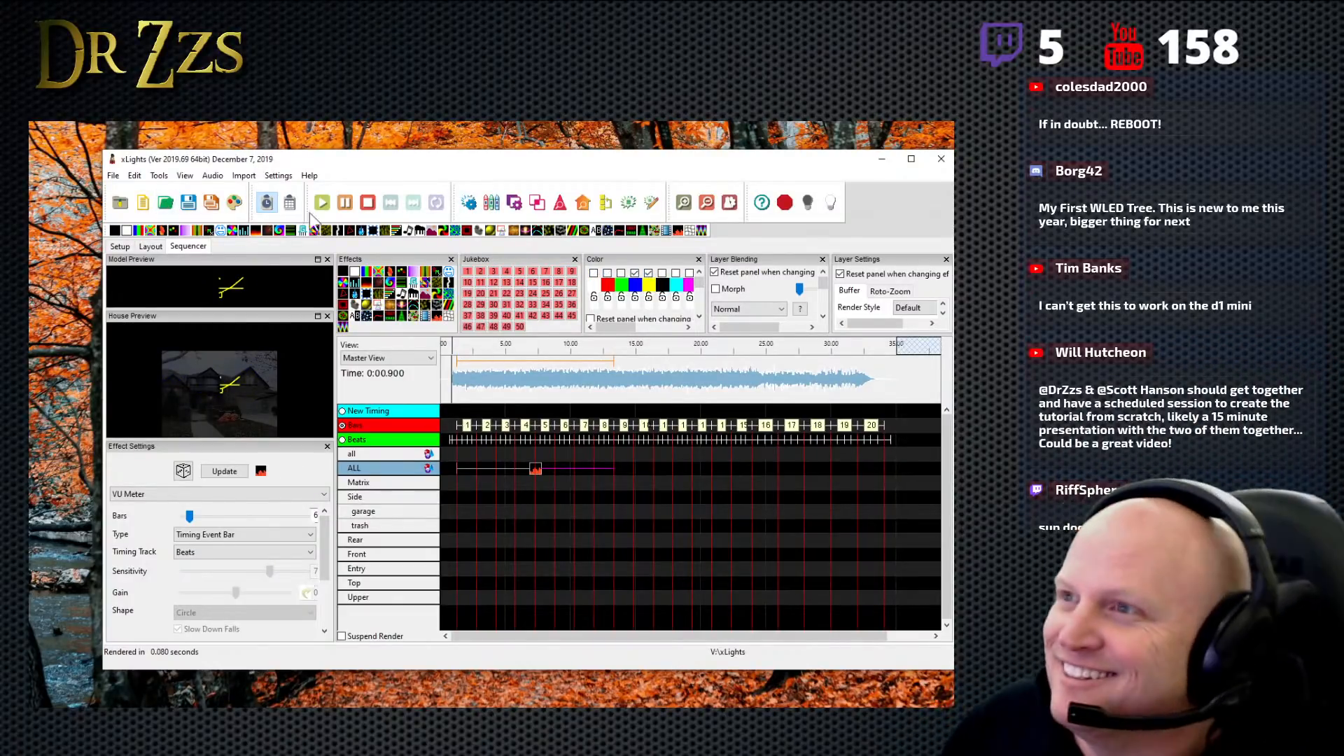
left_click(235, 204)
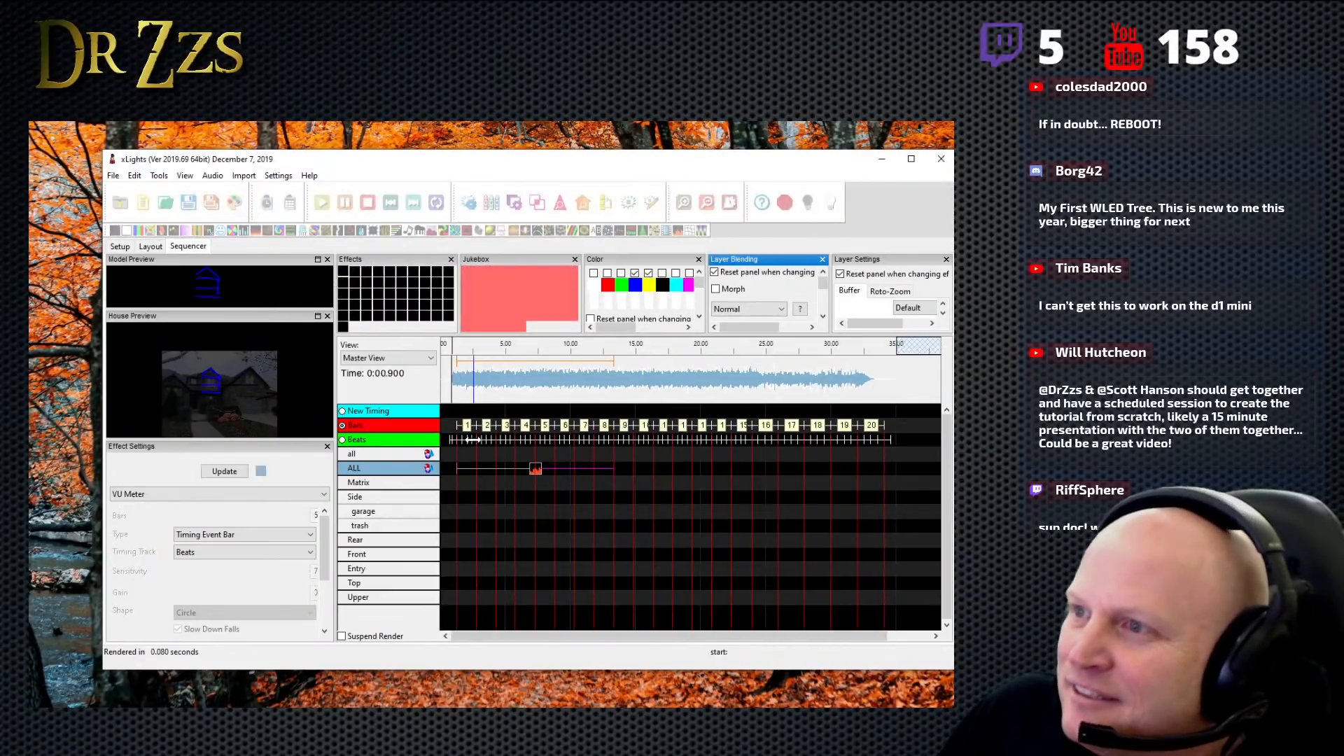
key("space")
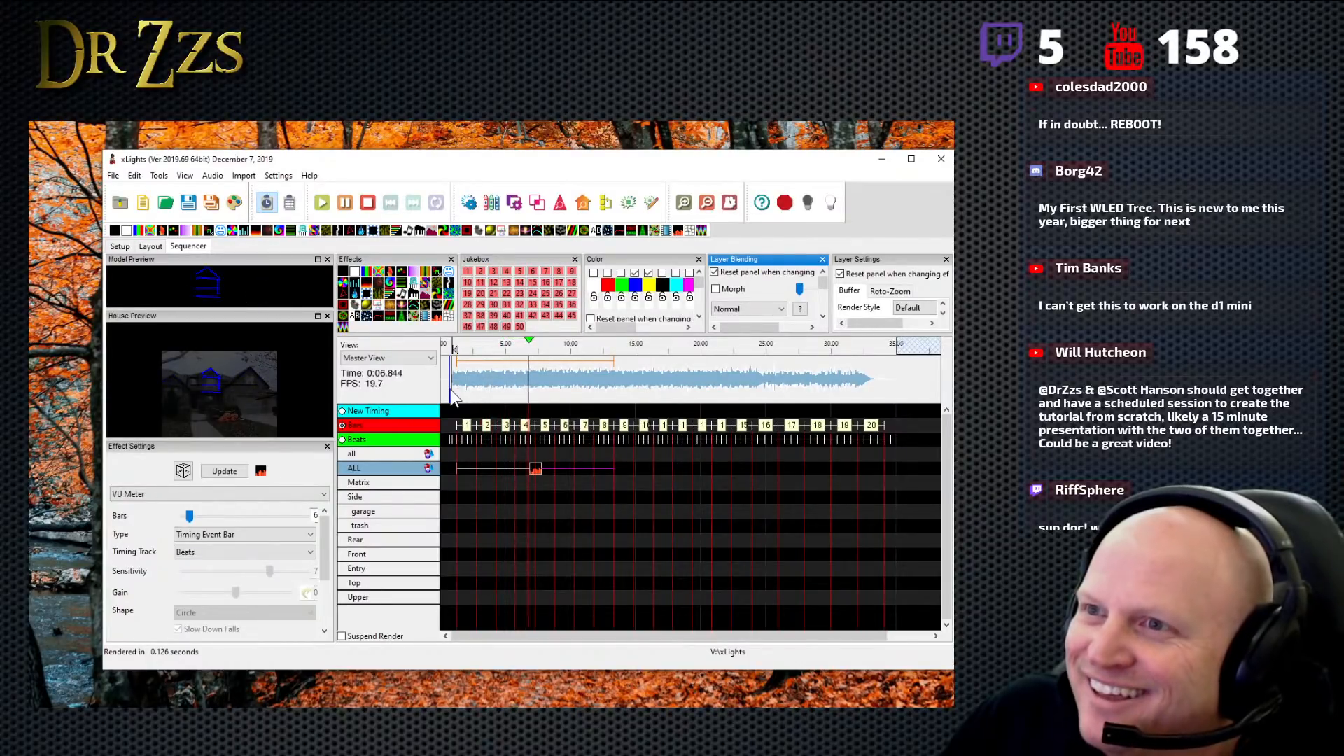
key("space")
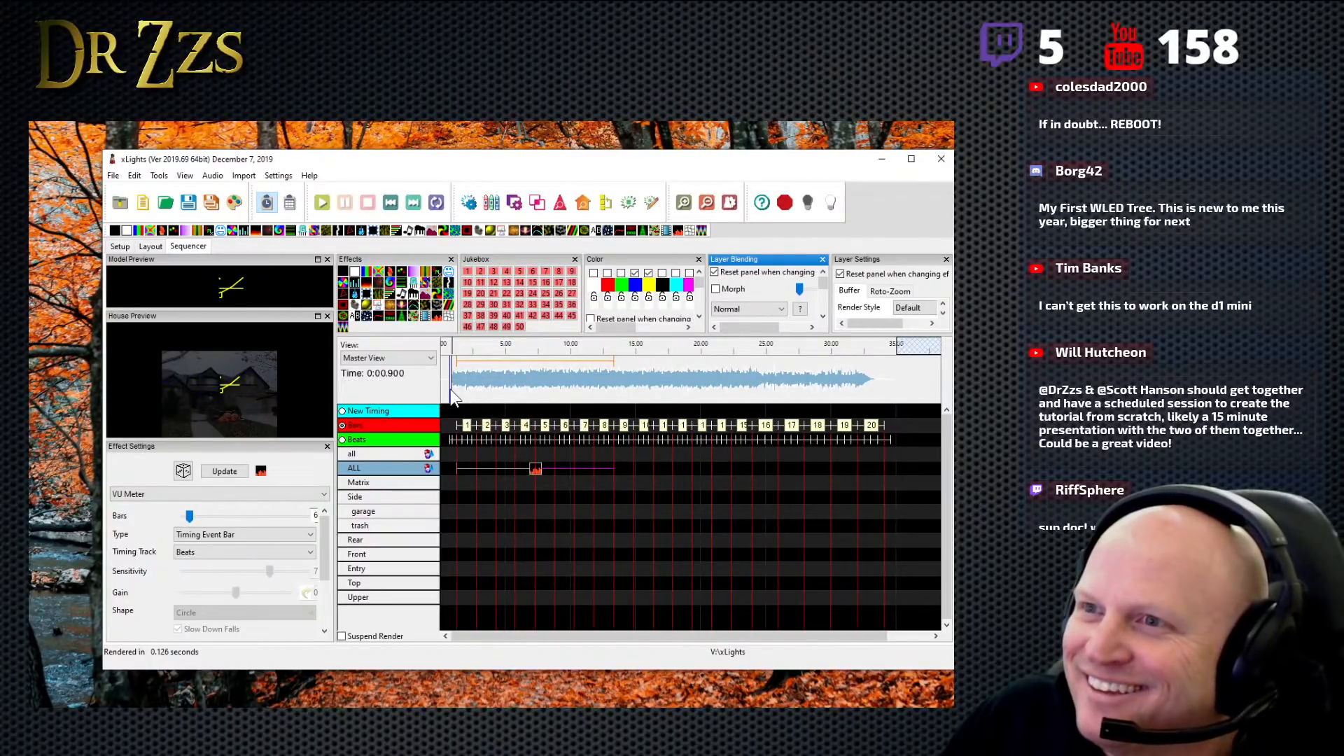
- Try the Level Color, Note Level Pulse and Level Bar types on the VU Meter effect on the ALL row
left_click(536, 471)
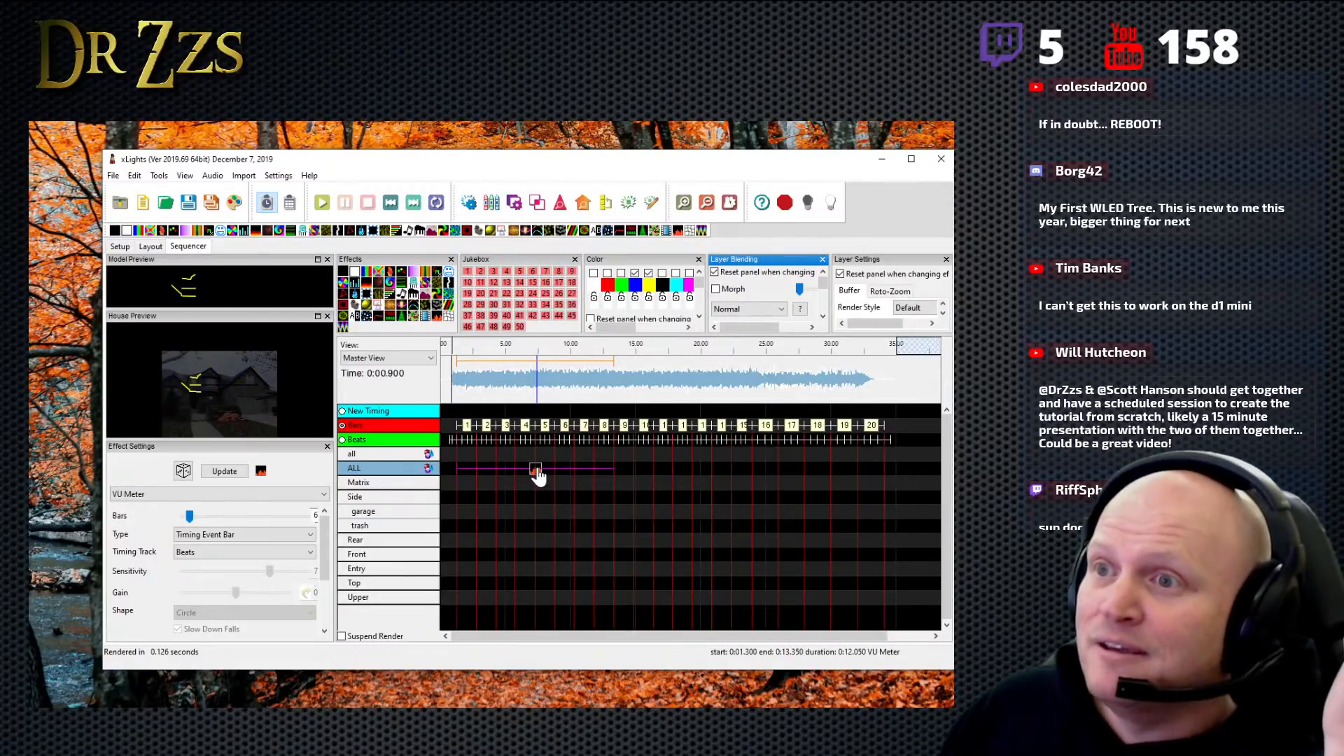
left_click(311, 535)
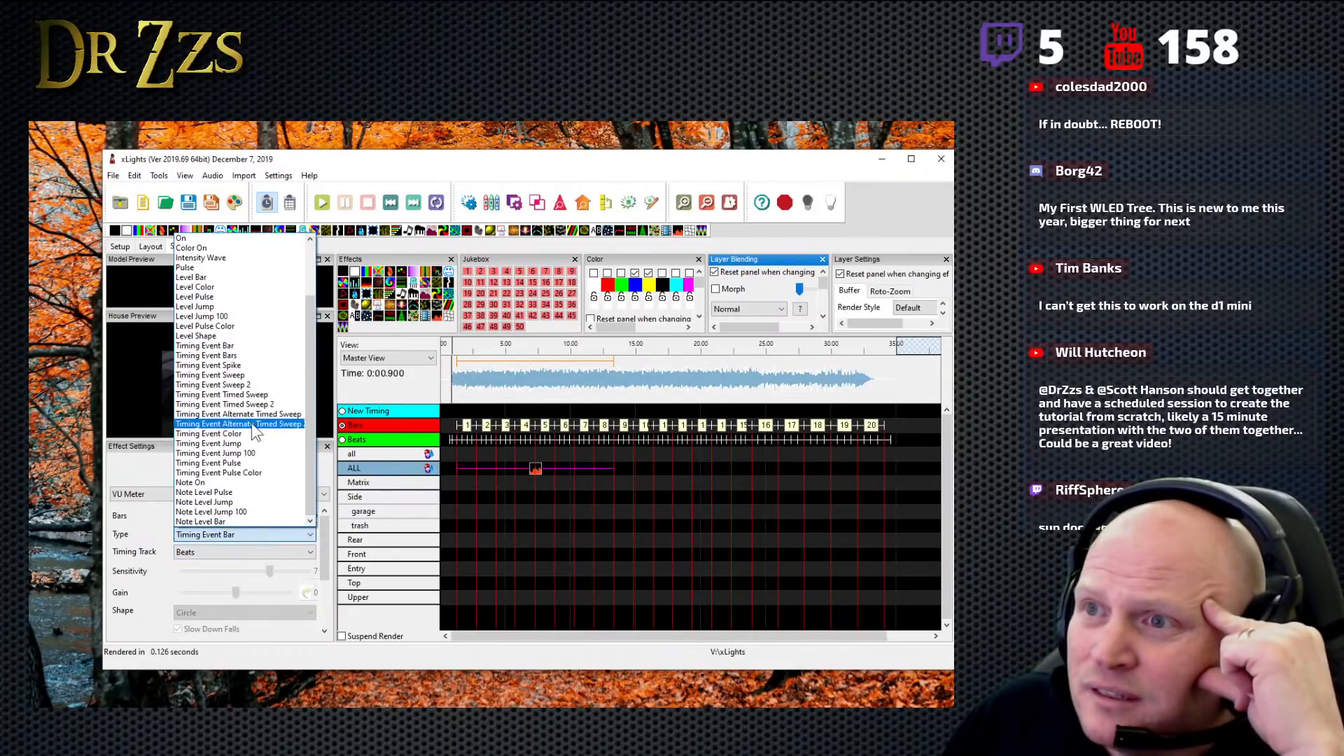
left_click(234, 287)
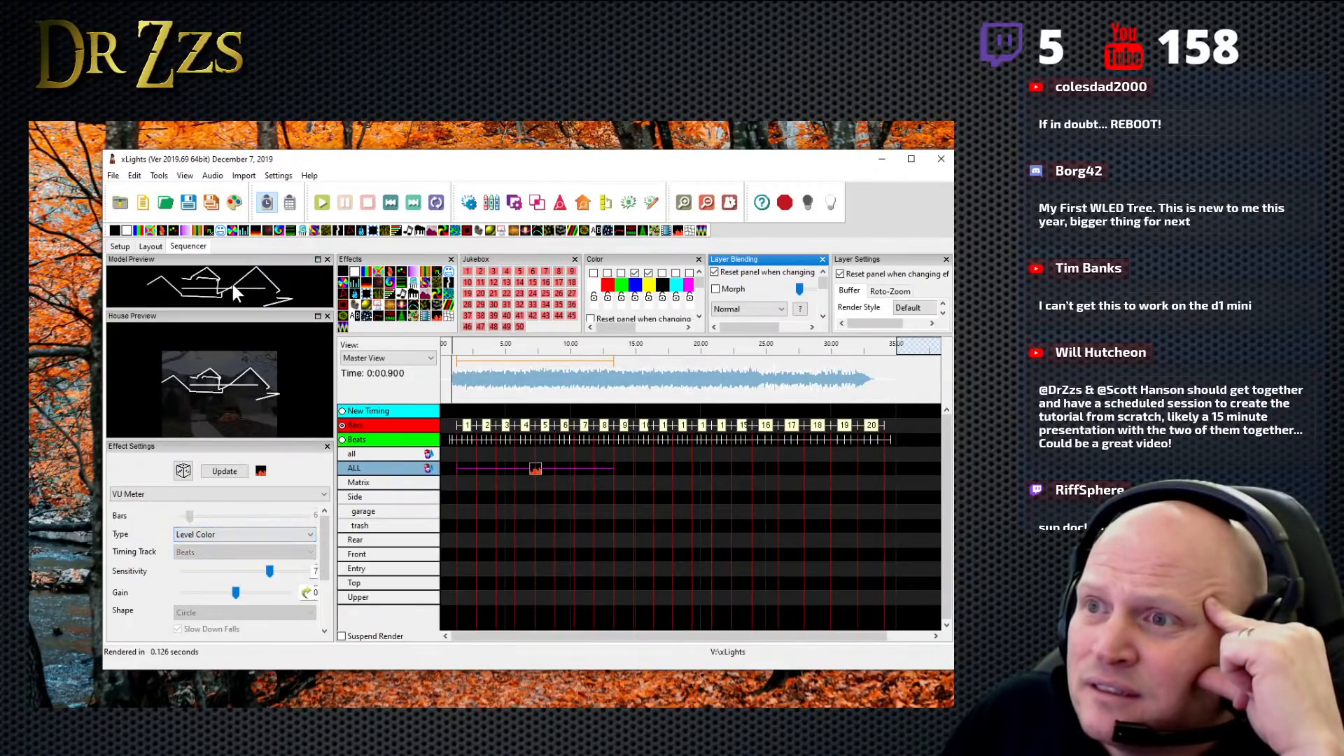
left_click(309, 535)
left_click(250, 492)
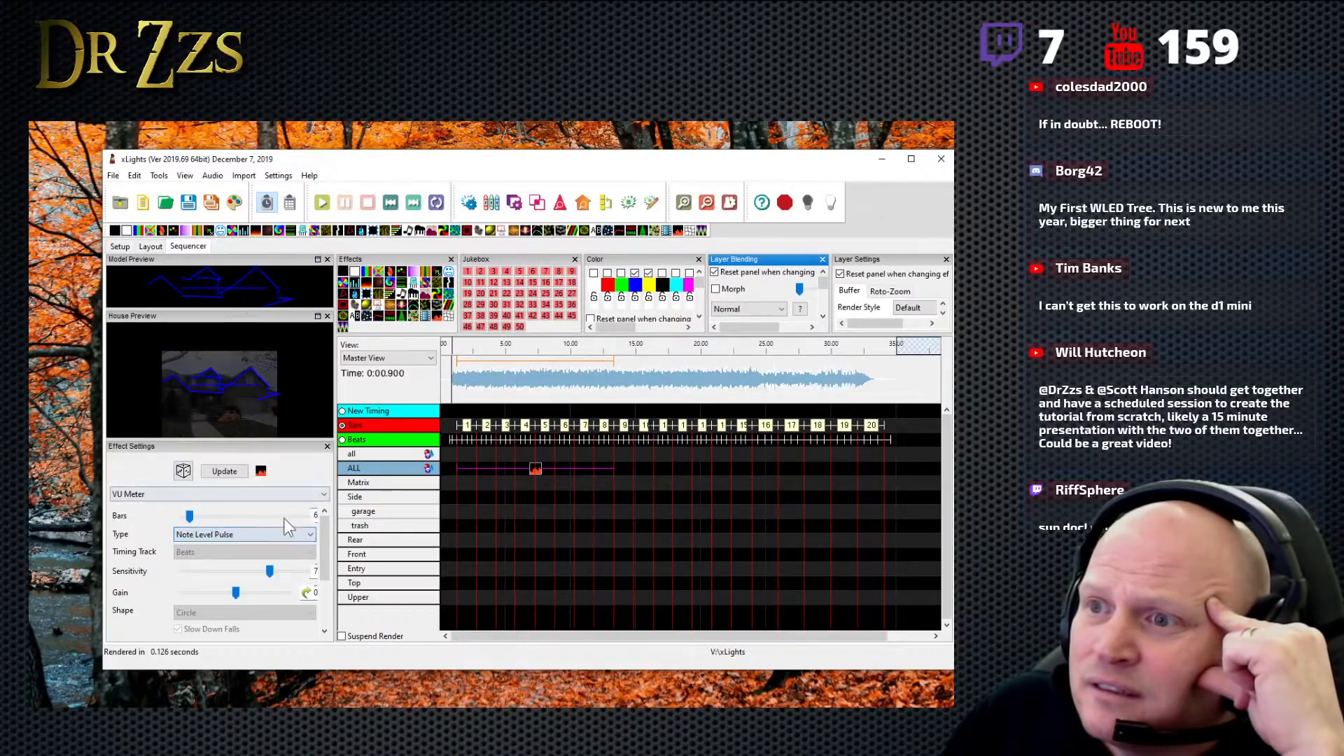
left_click(309, 535)
left_click(224, 278)
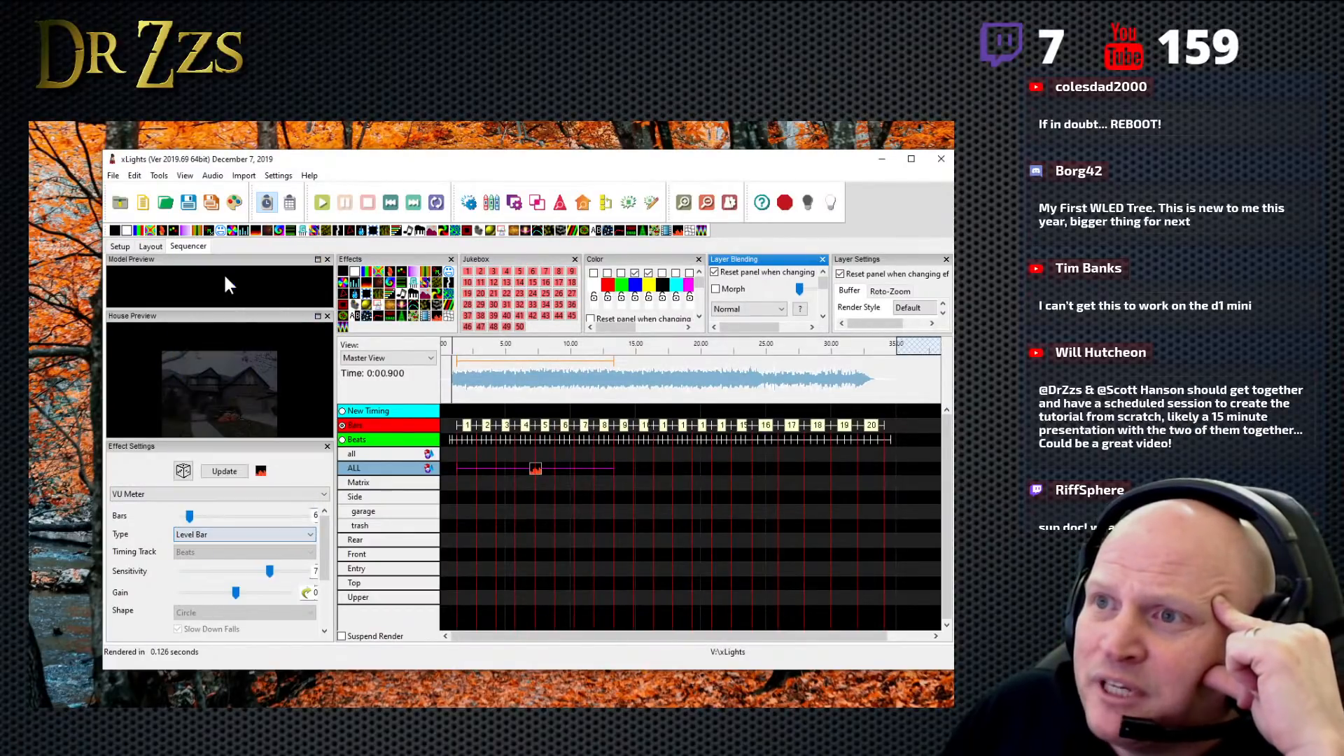
left_click(313, 534)
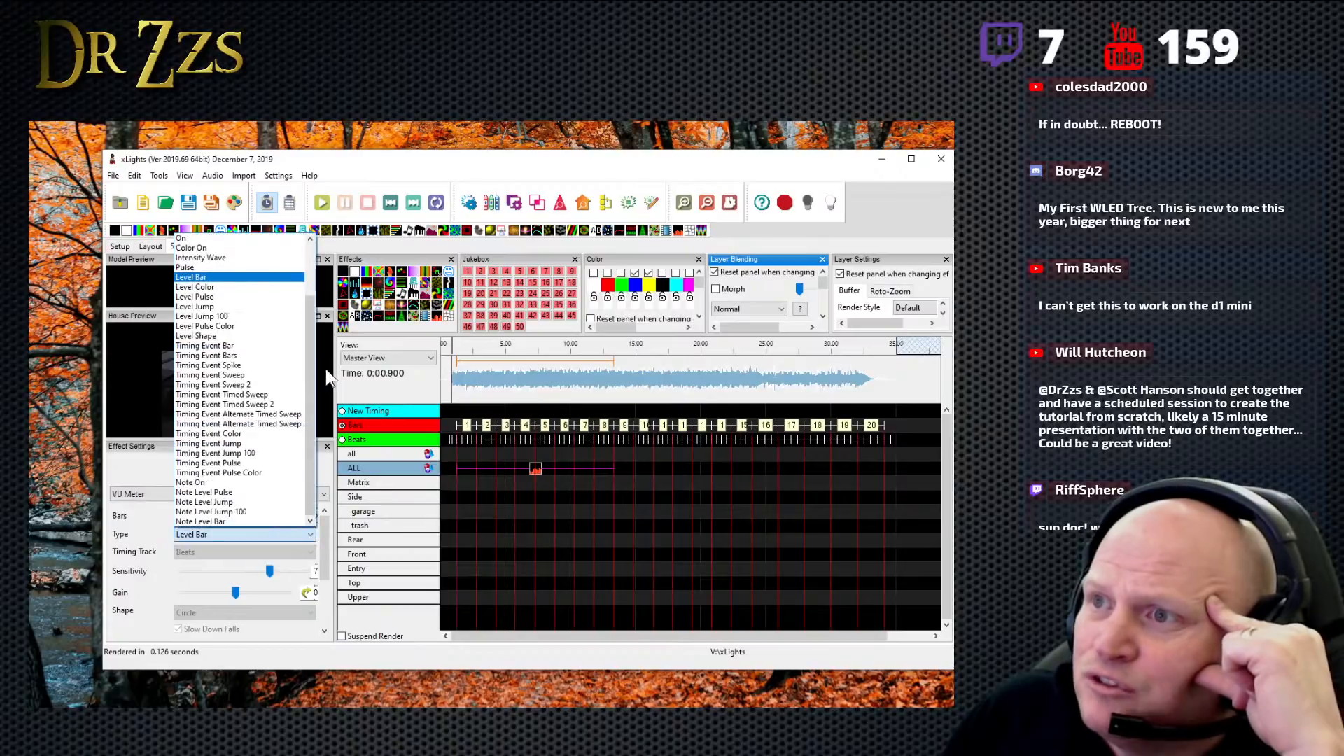
left_click(378, 242)
- Replace the VU Meter effect on the ALL row with a Bars effect and shorten it to end at about 5.8 s
left_click_drag(369, 272, 536, 470)
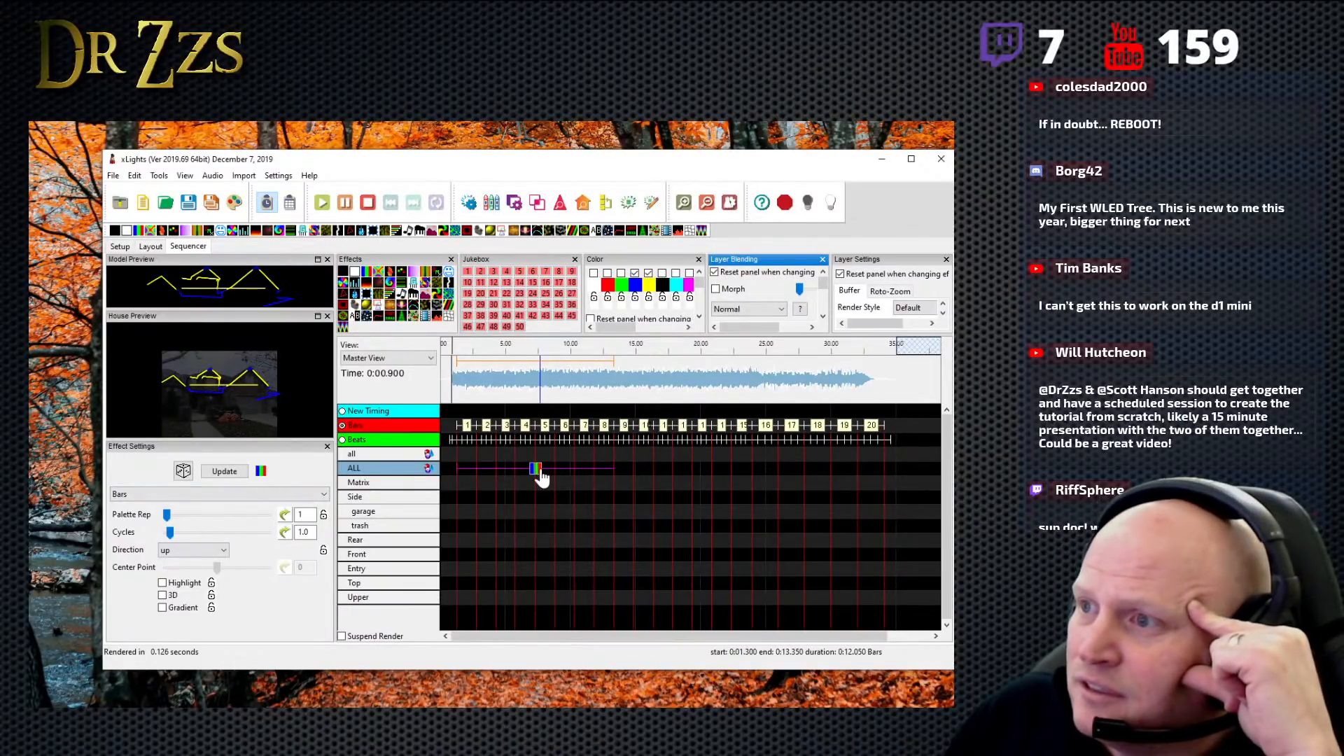
left_click_drag(606, 472, 514, 471)
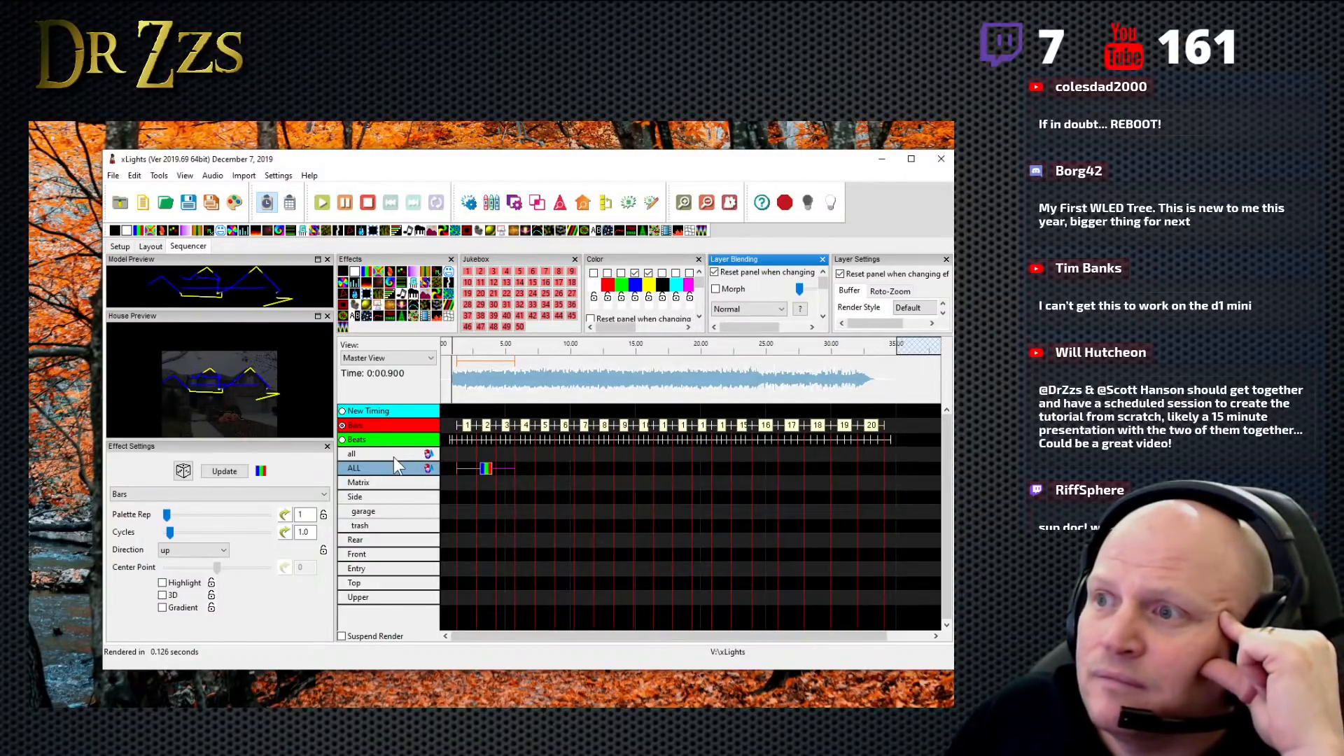
left_click(484, 469)
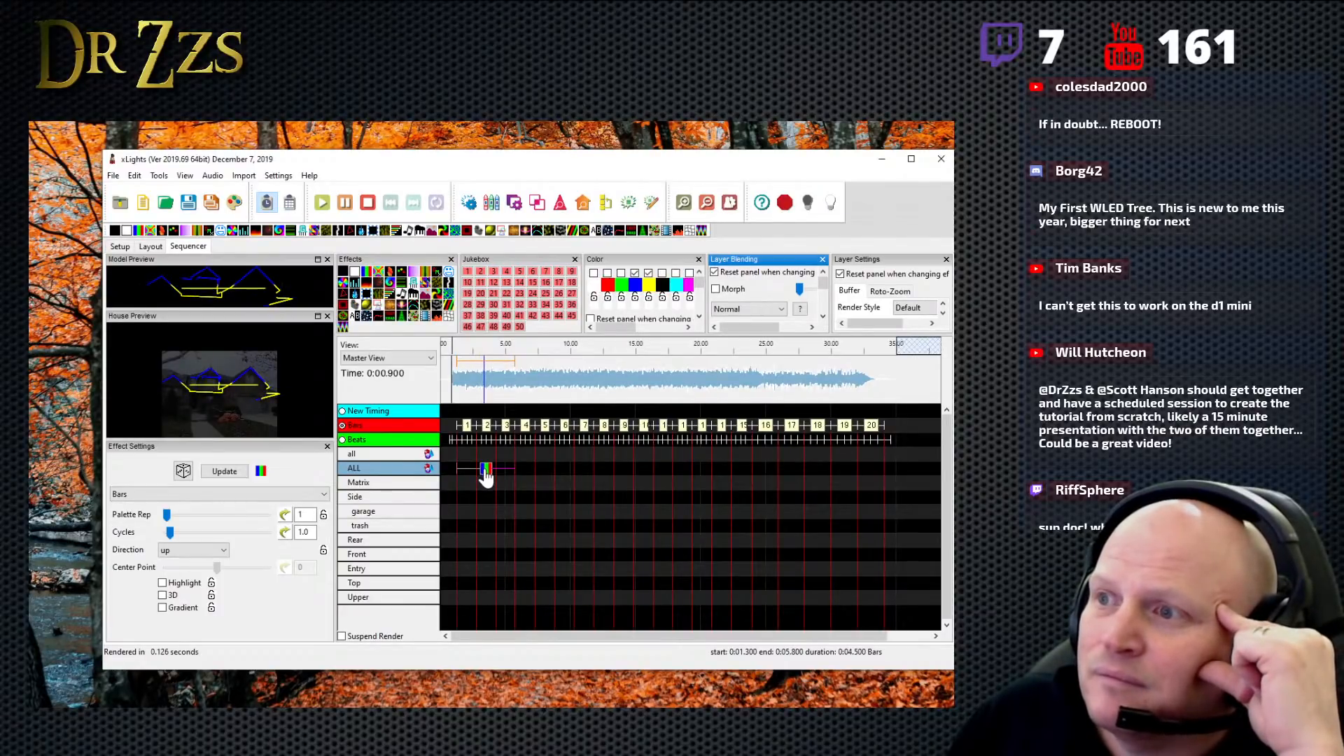
- Shift the Bars effect to start at about 1.05 s, try it on the Matrix row, and return it to the ALL row
left_click_drag(483, 471, 481, 490)
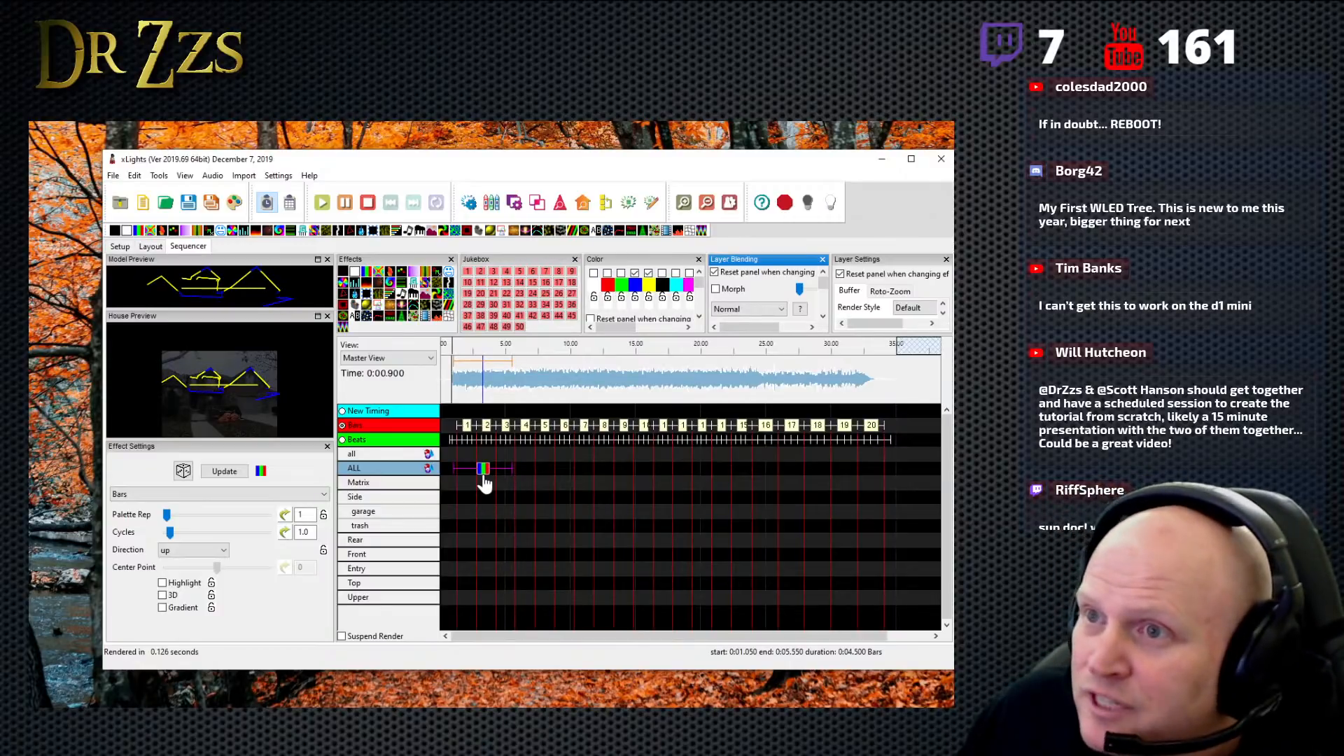
key("Down")
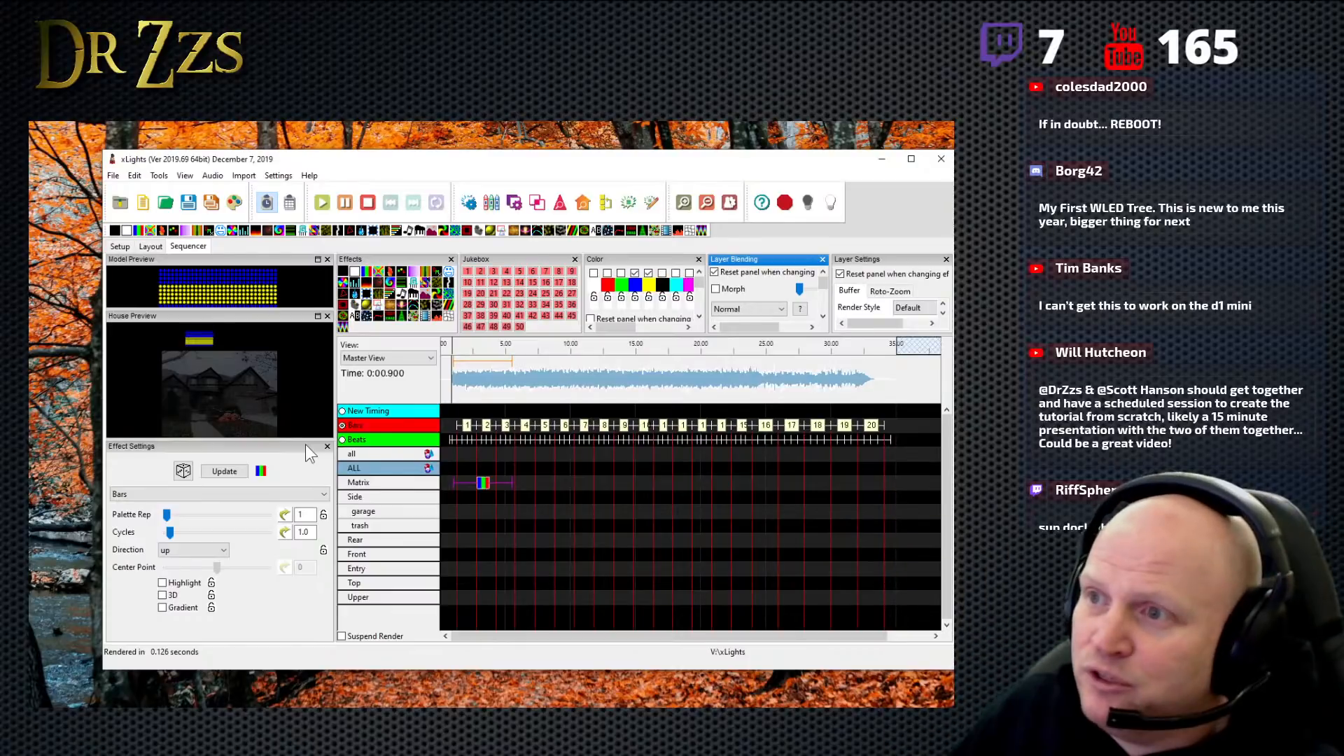
left_click_drag(484, 483, 485, 471)
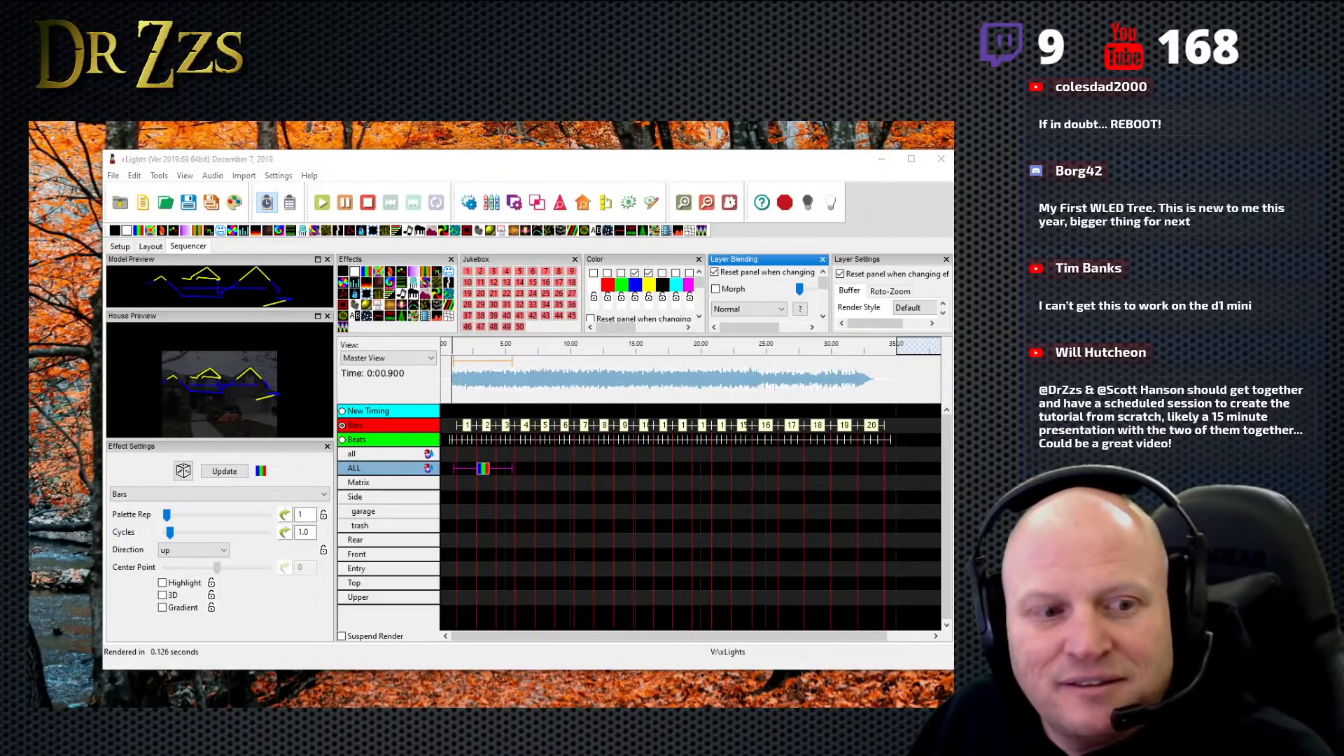
- Switch to the browser, open the Sequence Armory site from the search results, and look through its sequence list
key("super+d")
key("super+d")
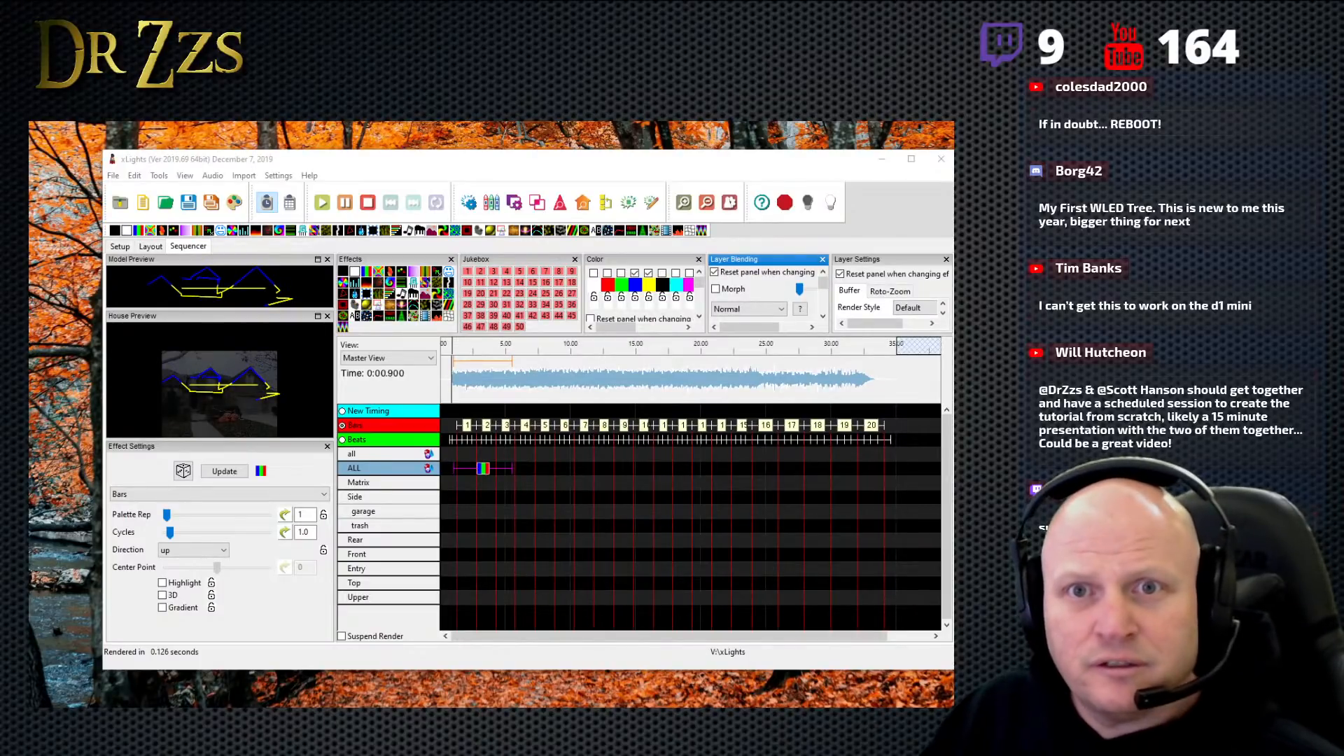
left_click_drag(910, 56, 210, 83)
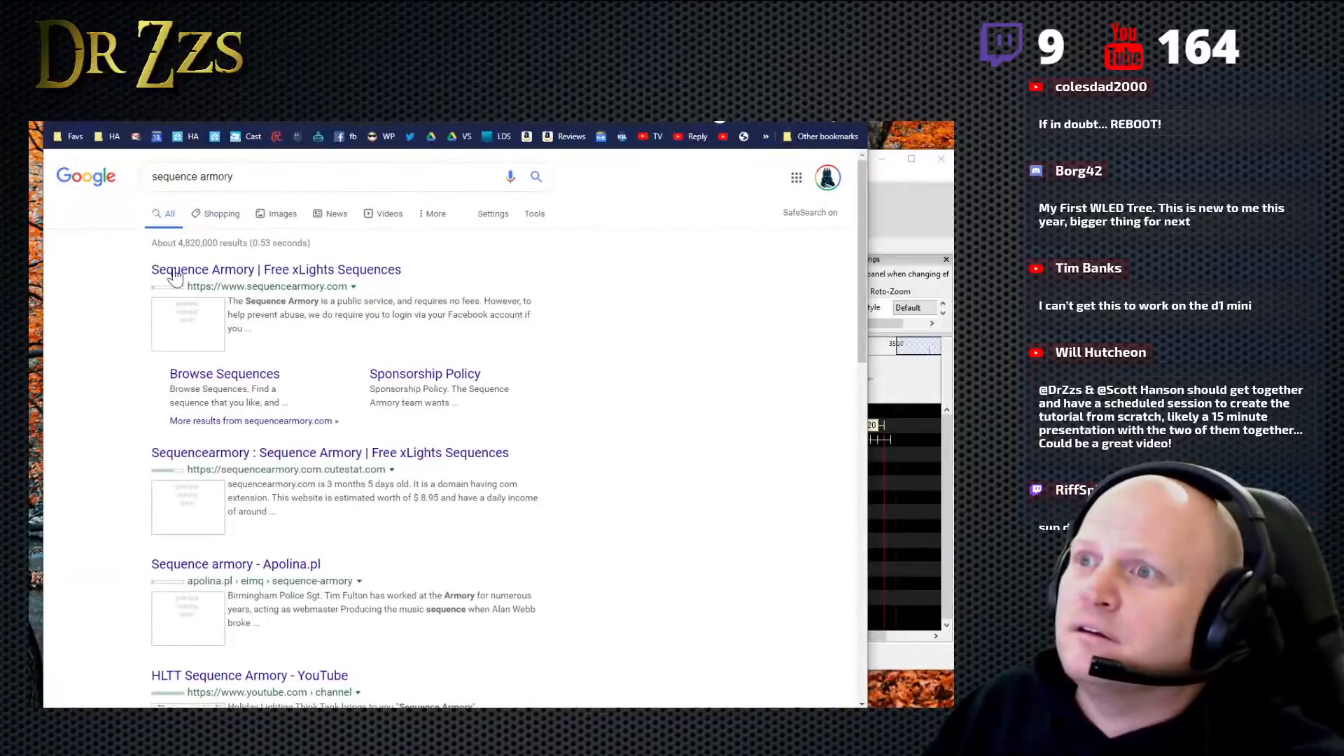
left_click(239, 278)
left_click_drag(432, 101, 492, 113)
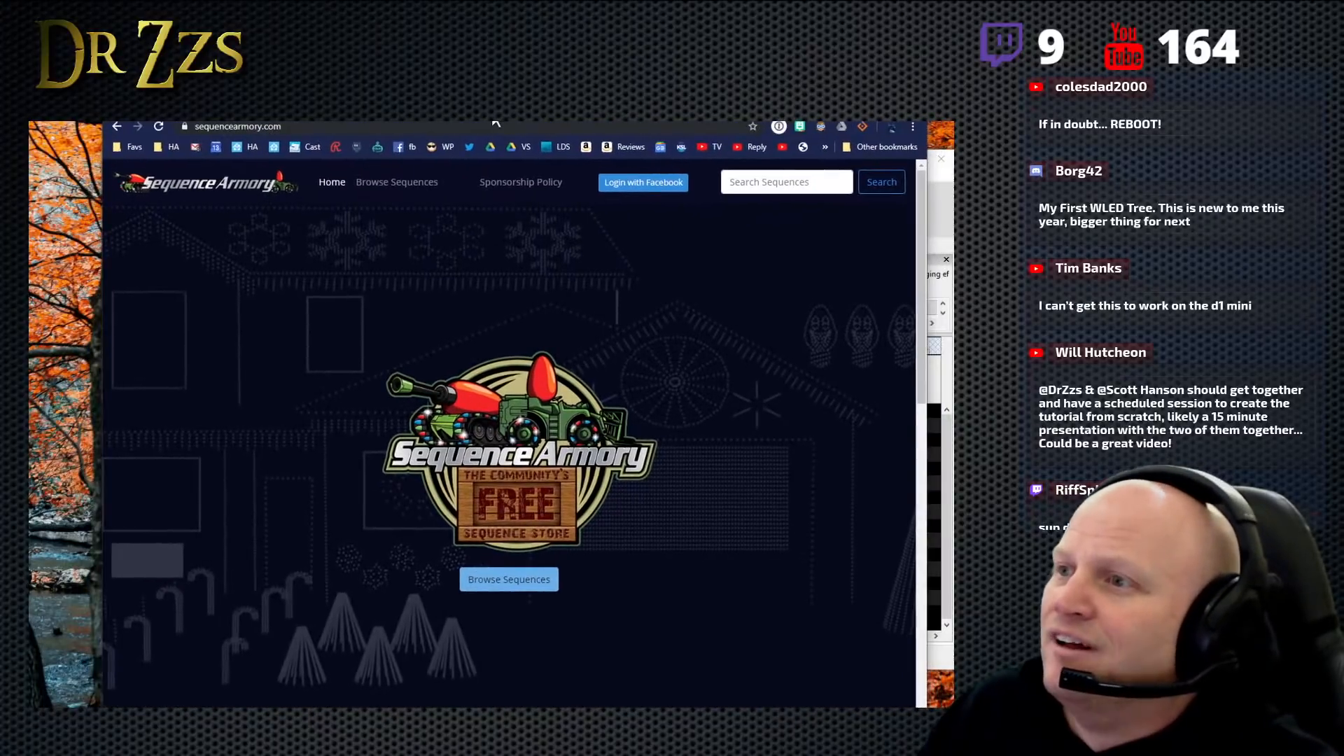
left_click(530, 585)
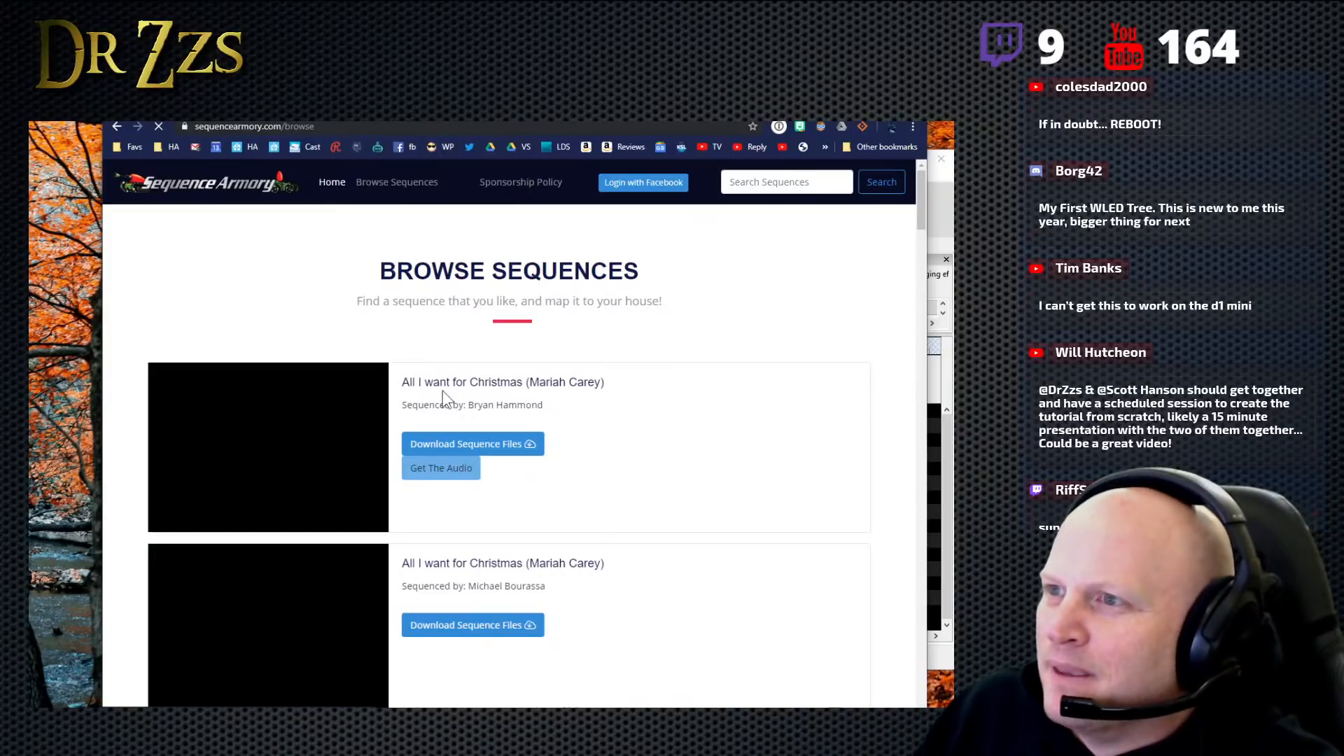
scroll(637, 438, "down", 4)
scroll(636, 444, "down", 2)
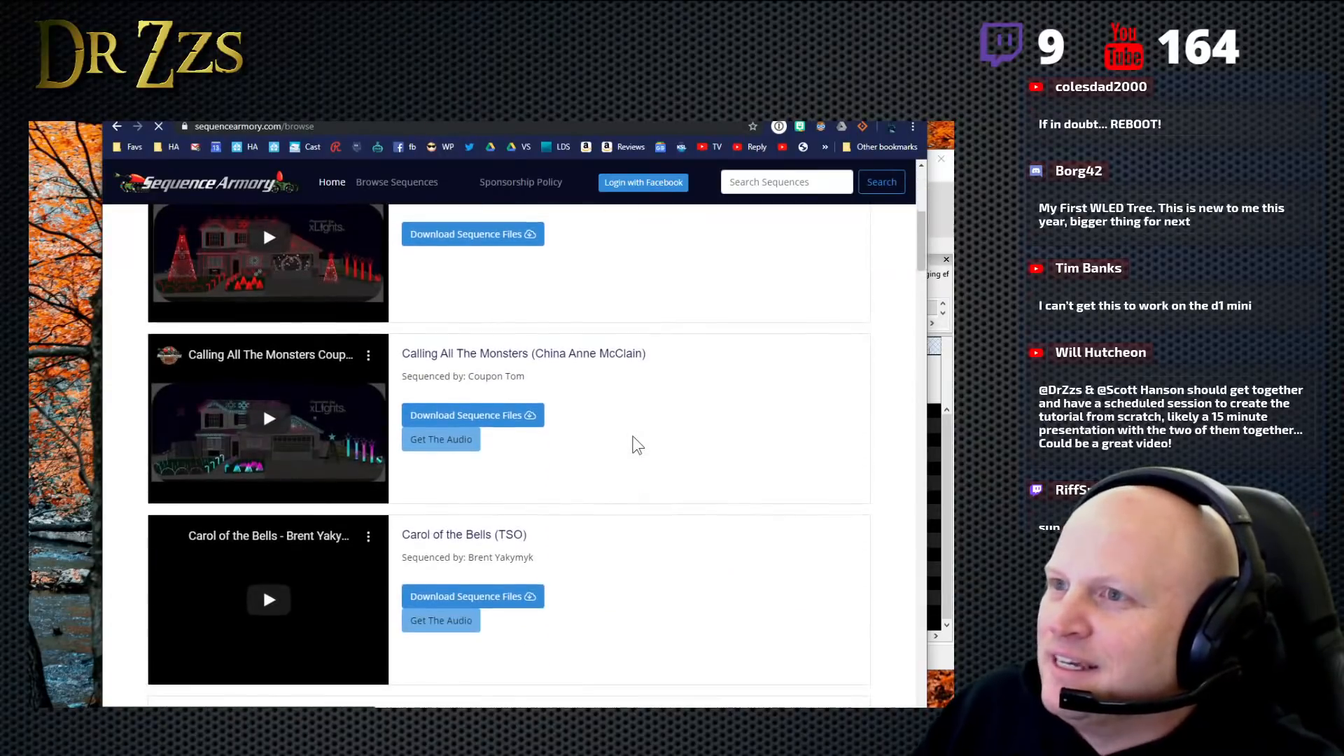
scroll(637, 445, "down", 4)
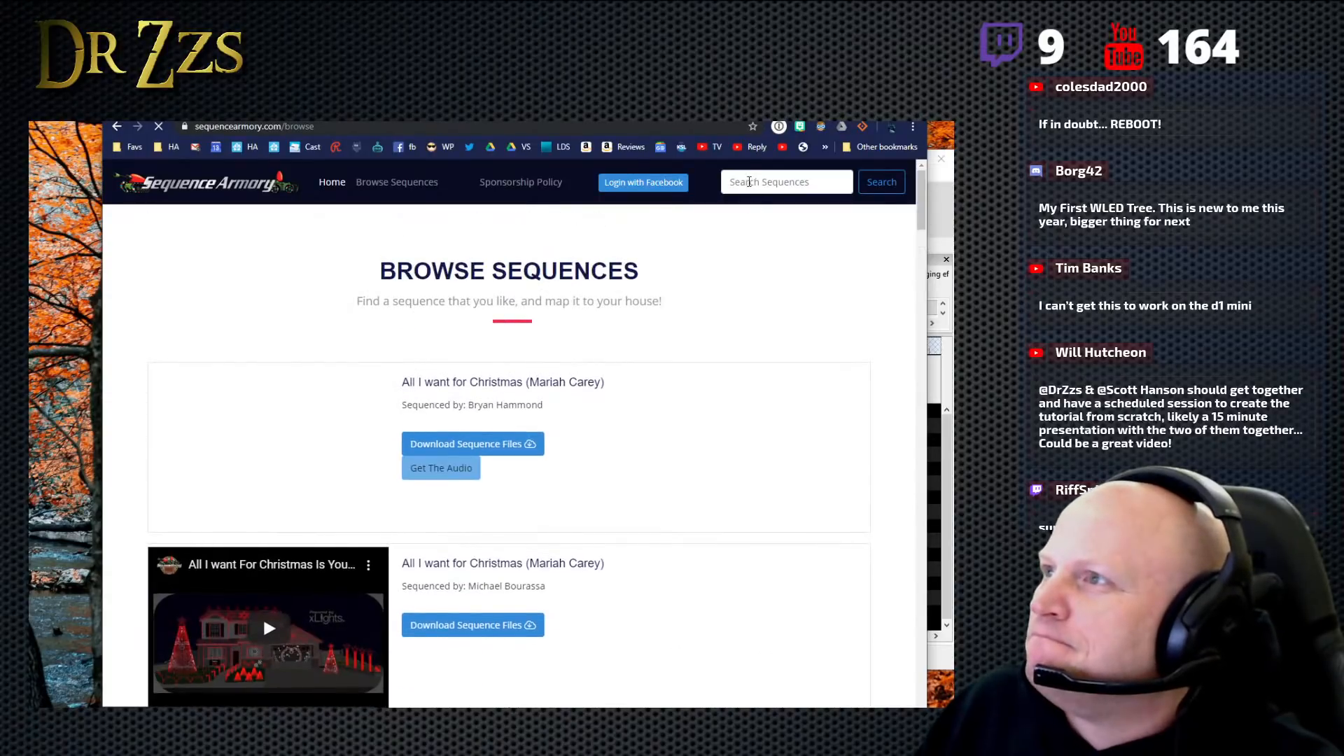
- Search Sequence Armory for "star wars" and look over the results page
left_click(749, 182)
type("st")
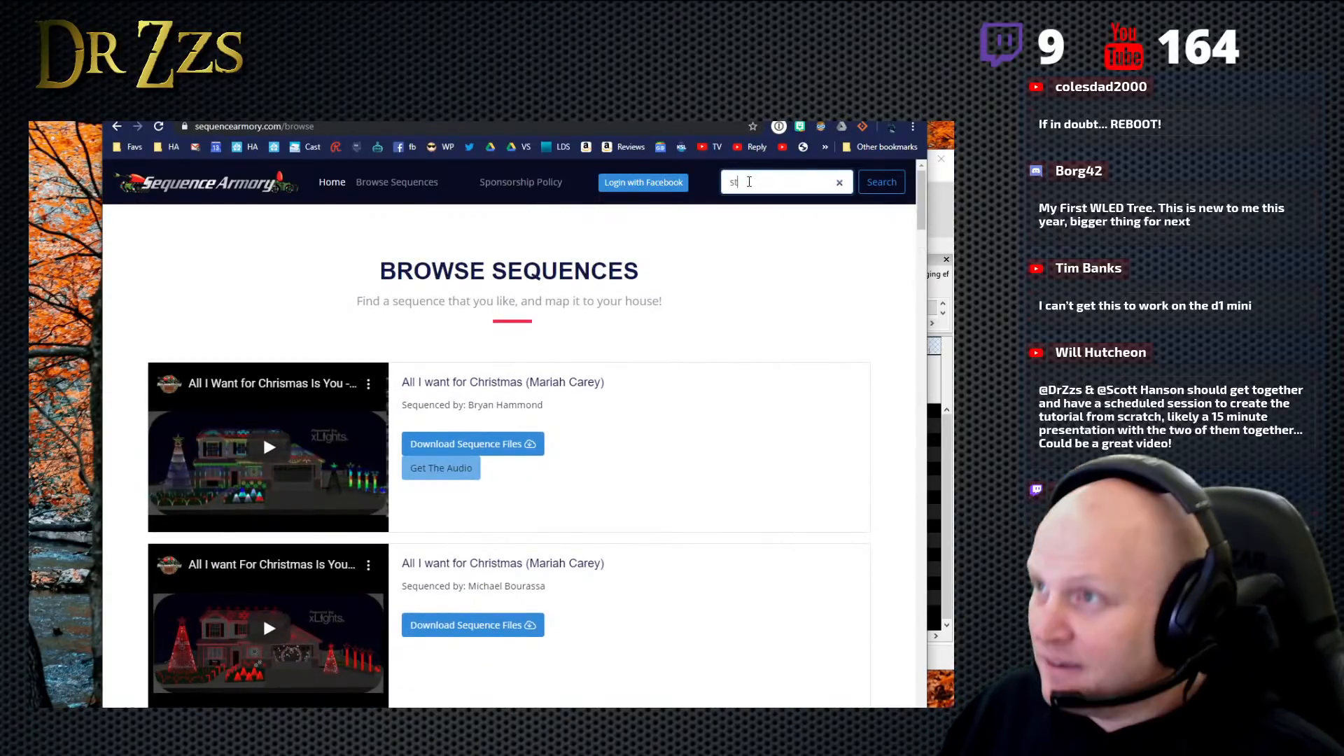
type("ar wars")
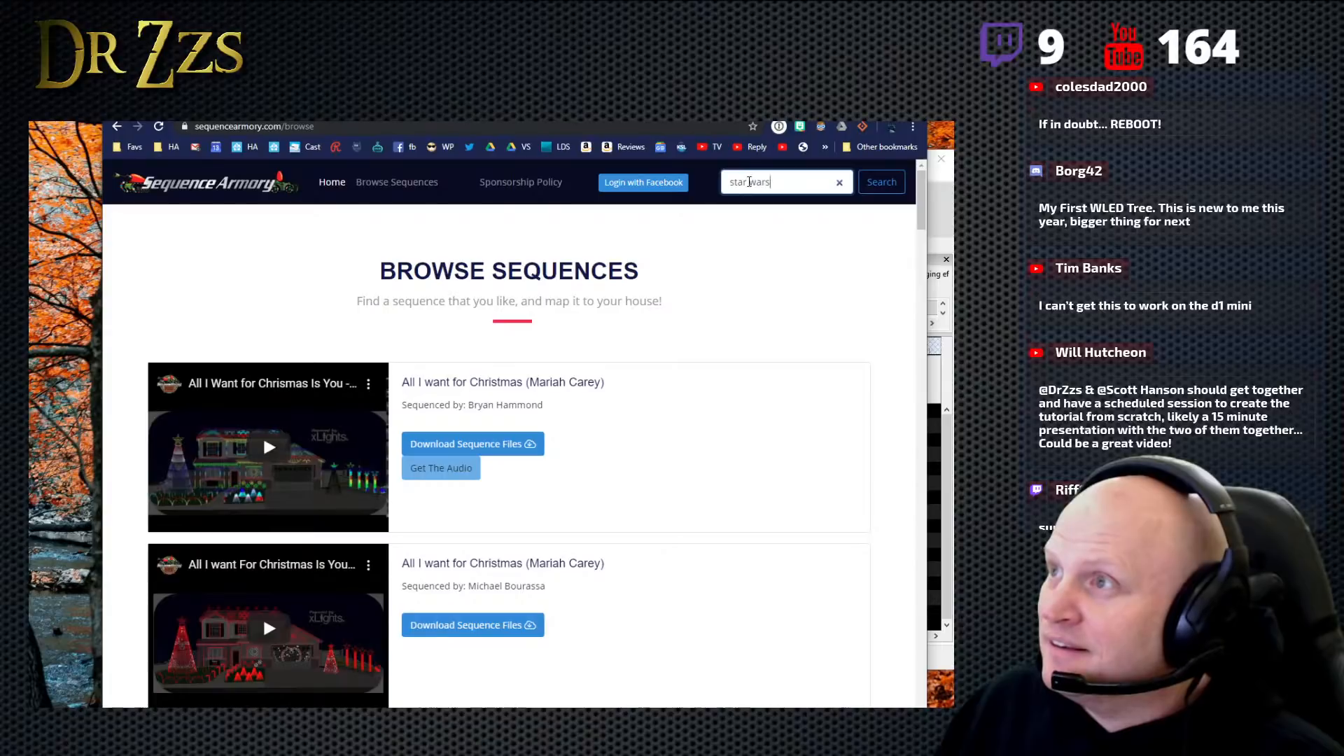
key("Return")
scroll(599, 549, "down", 3)
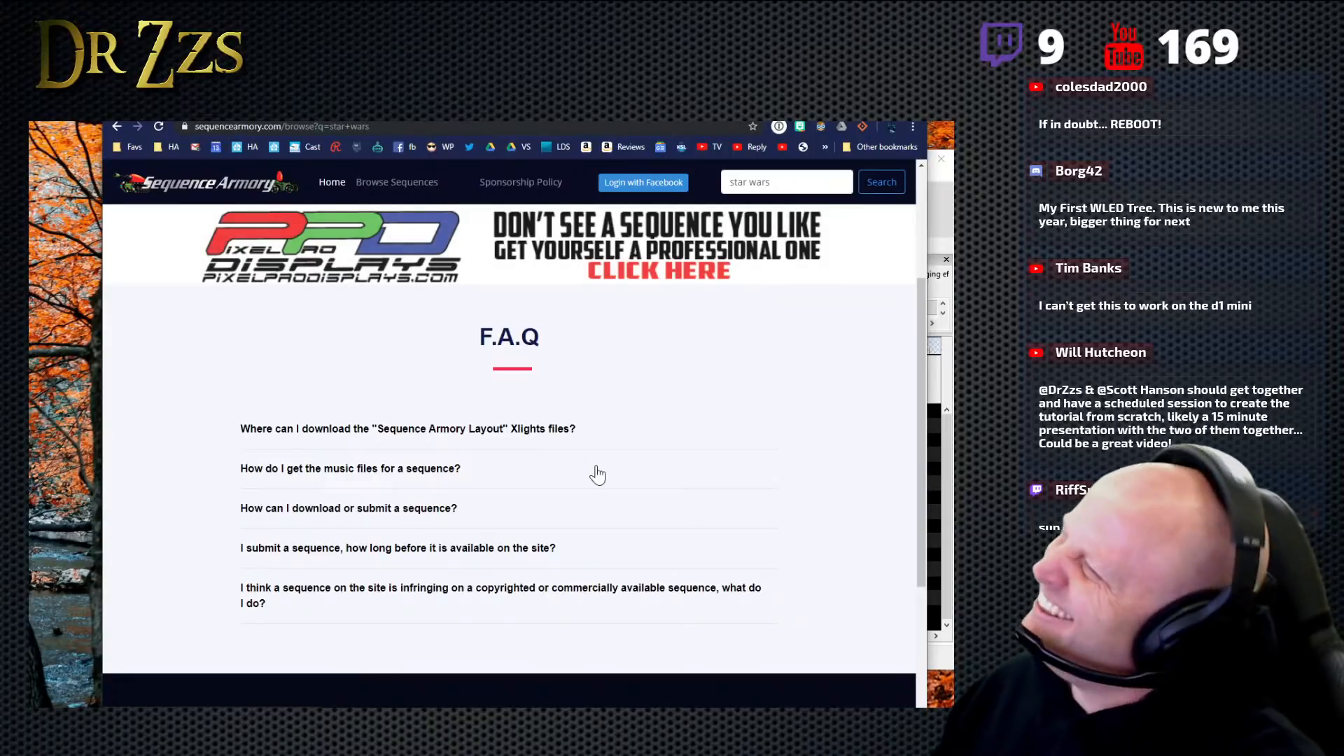
scroll(574, 405, "up", 2)
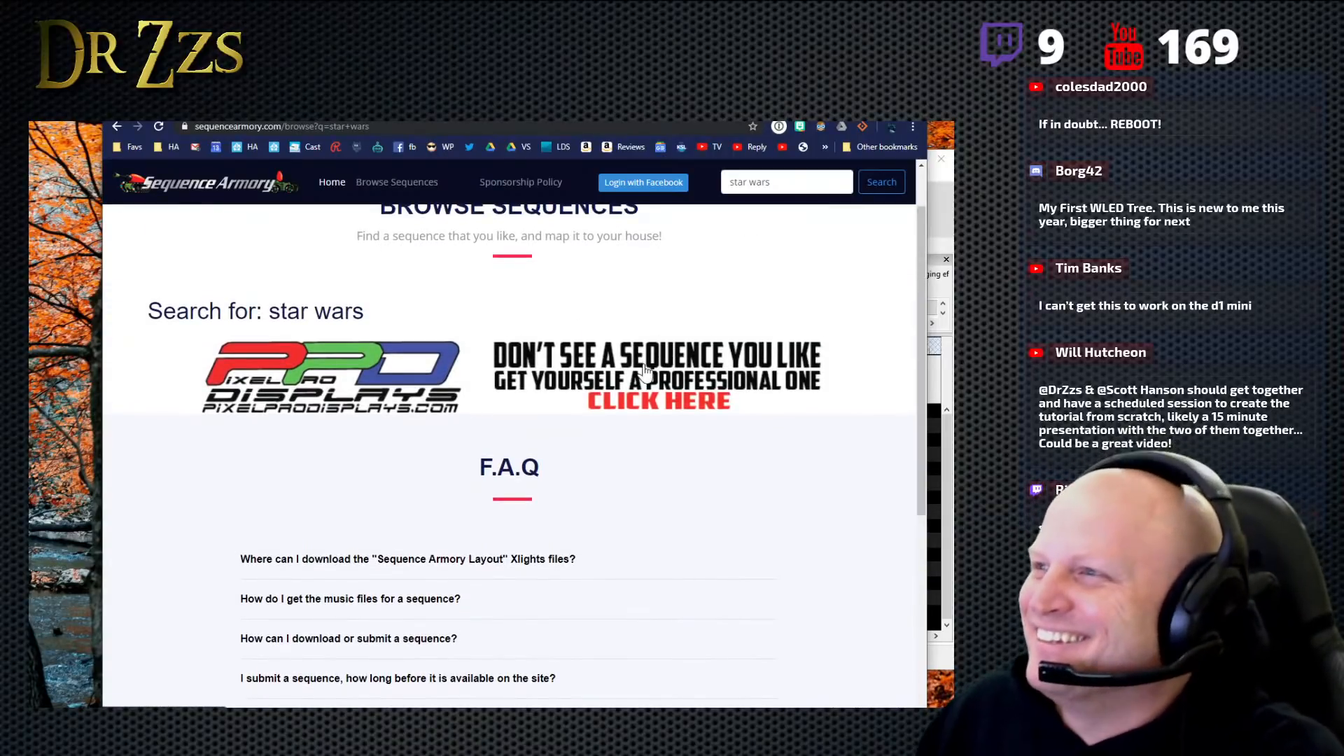
scroll(657, 284, "up", 1)
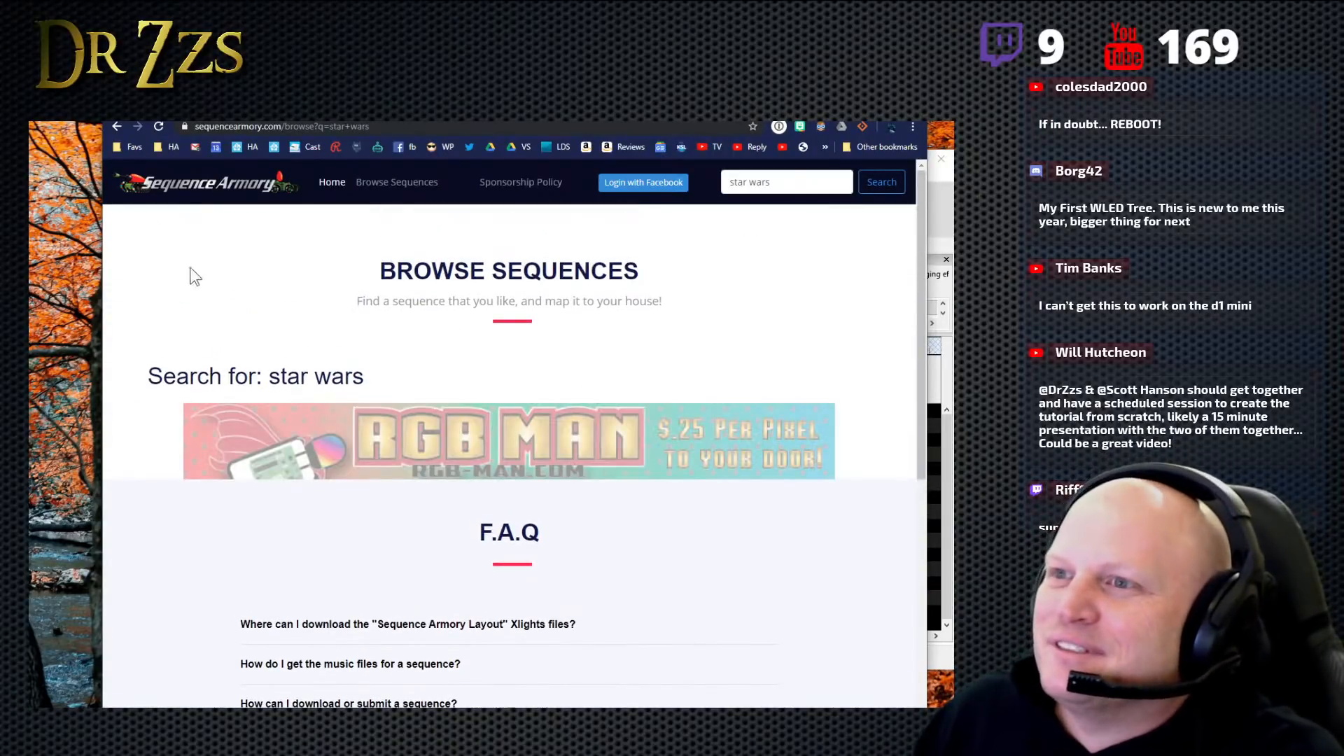
scroll(464, 532, "down", 2)
scroll(464, 532, "up", 2)
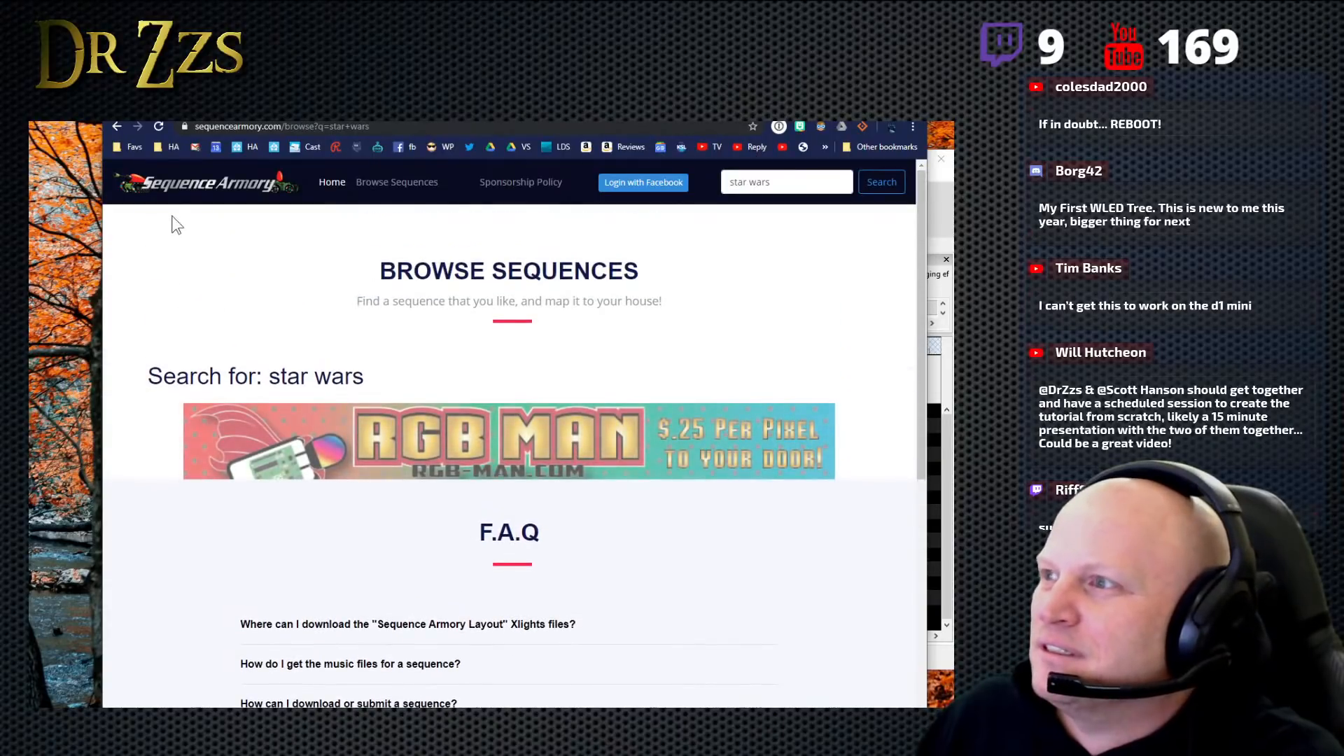
- Return to the full sequence list and search it for "imper"
left_click(115, 126)
triple_click(737, 182)
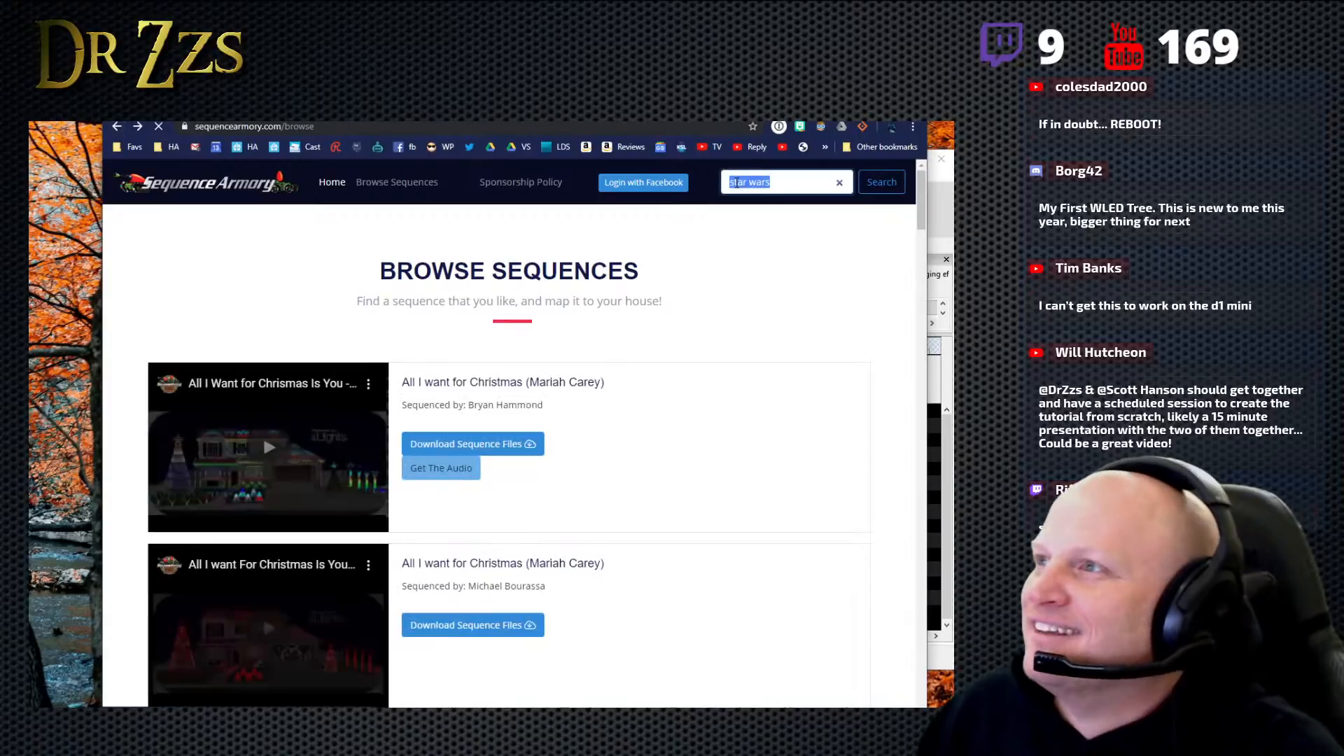
type("imp")
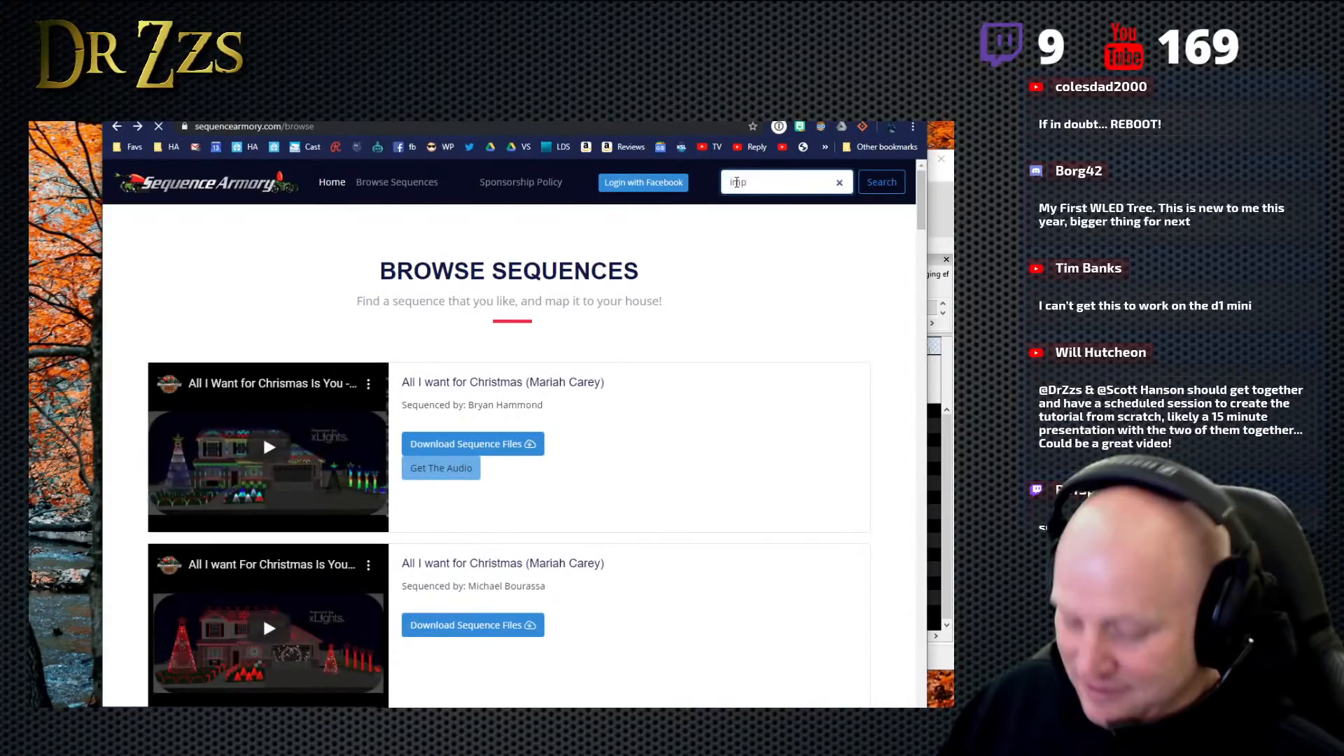
type("er")
key("Return")
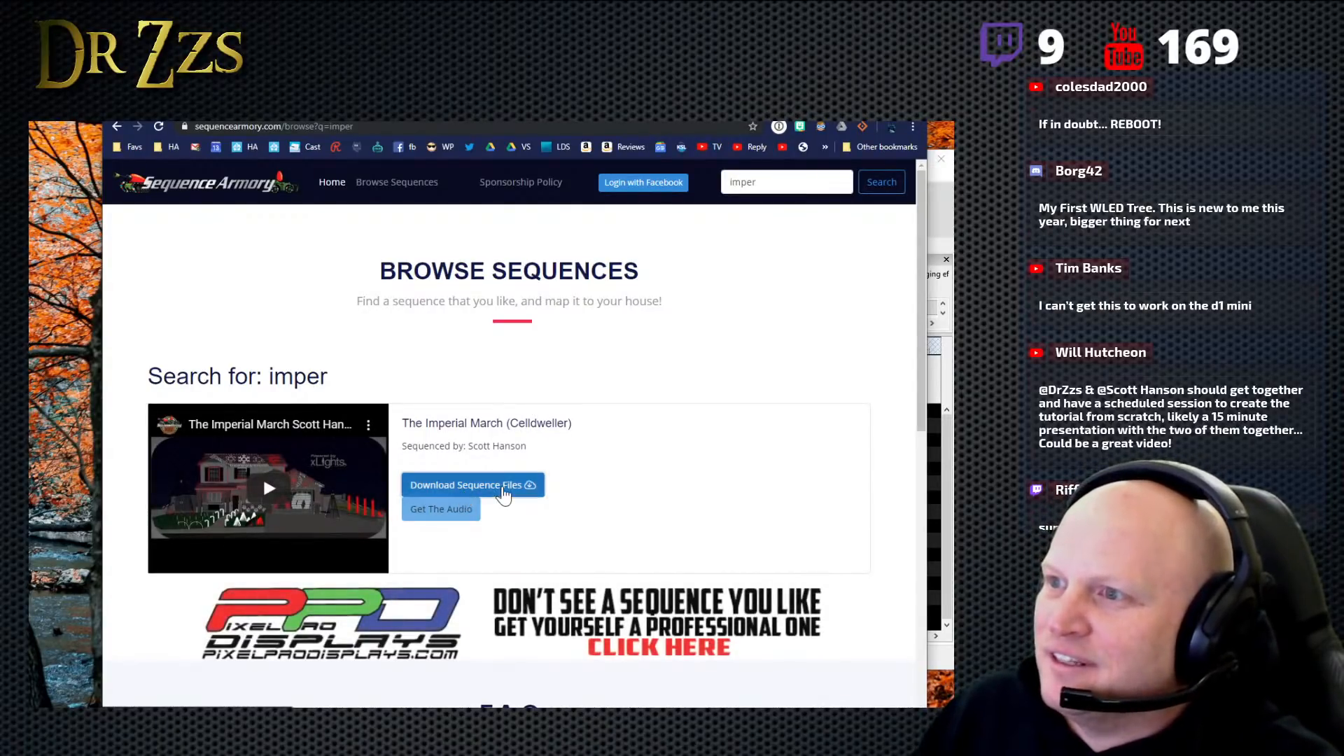
- Request the sequence files for The Imperial March (Celldweller), accept the disclaimer, and always allow pop-ups from sequencearmory.com
left_click(504, 490)
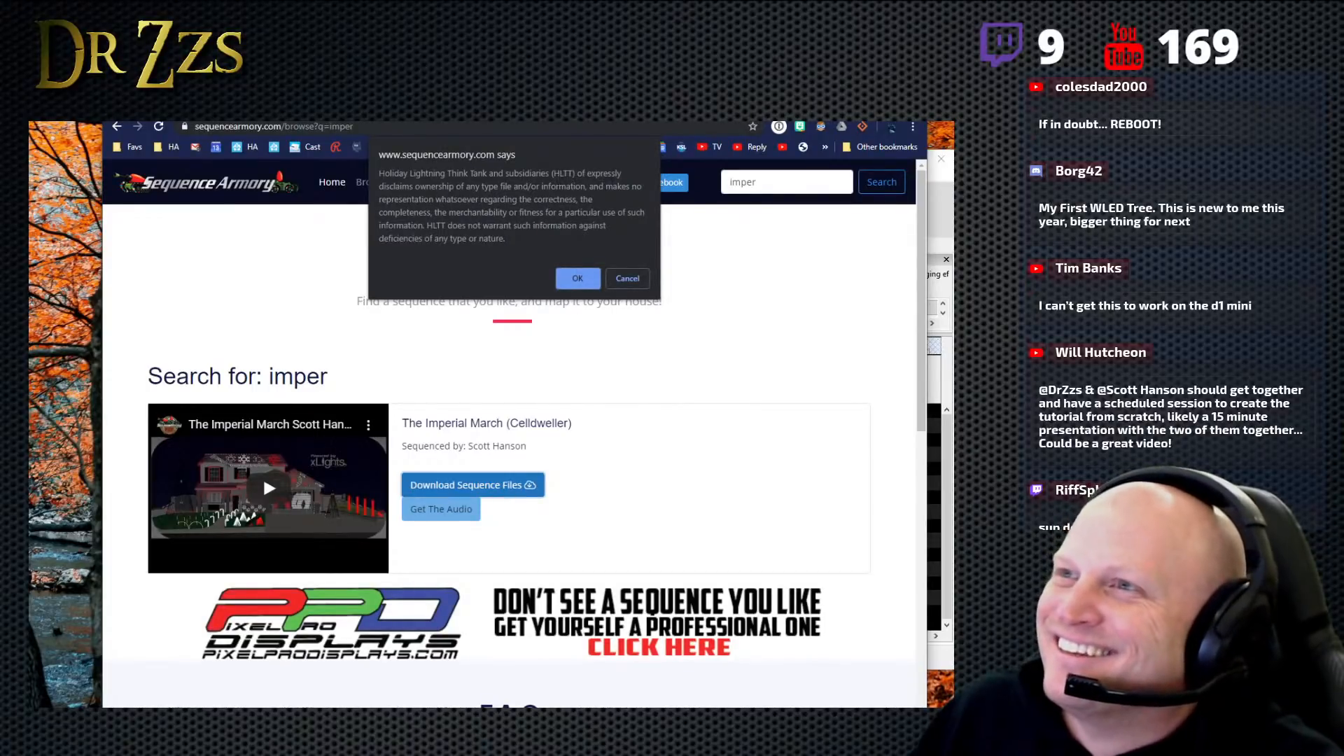
left_click(577, 279)
left_click(697, 127)
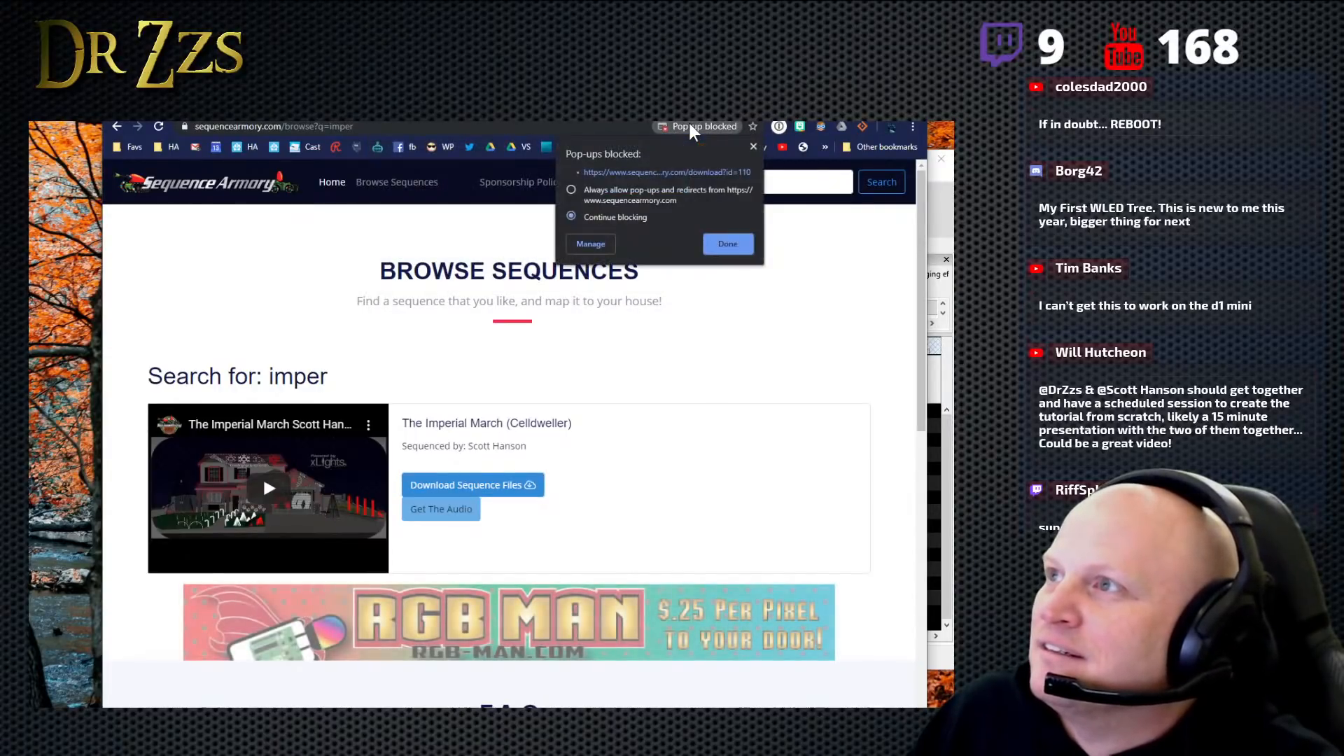
left_click(607, 200)
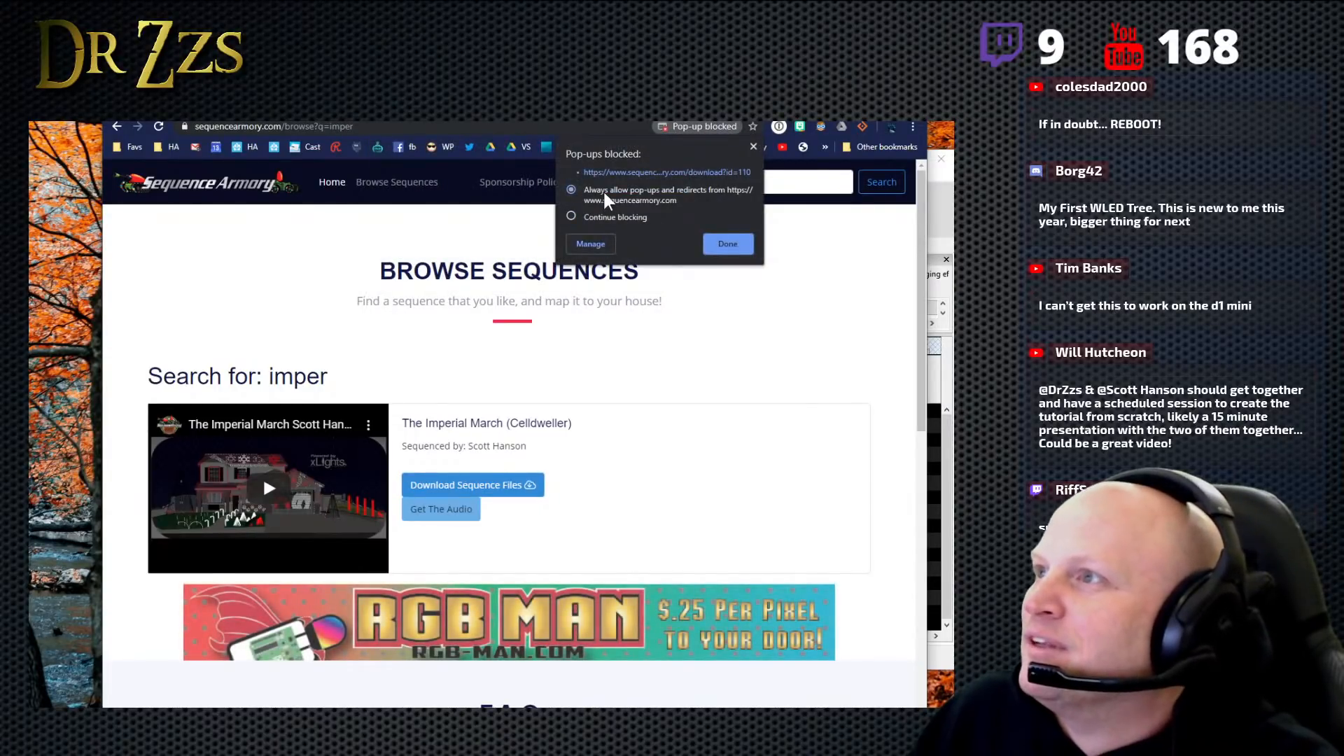
left_click(726, 246)
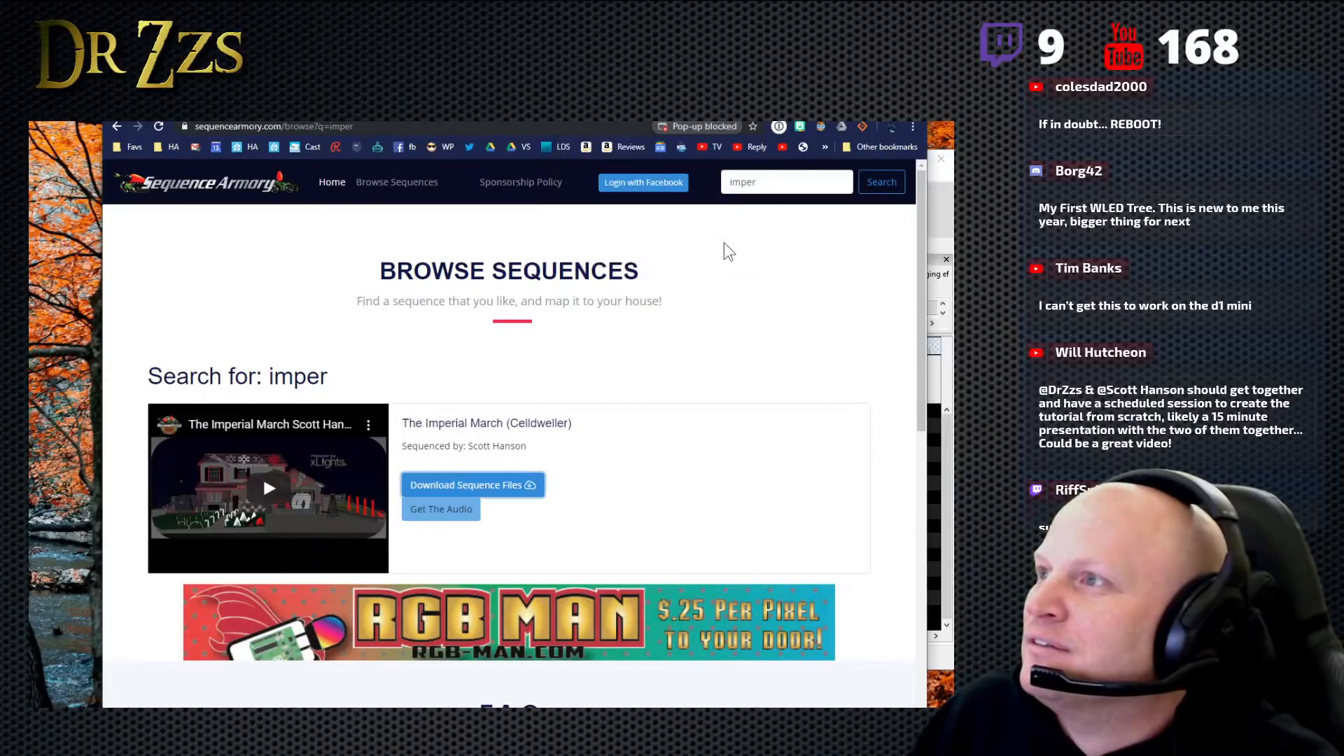
- Open the blocked sequencearmory.com download link and authorize Sequence Armory to sign in with the Facebook account
left_click(685, 127)
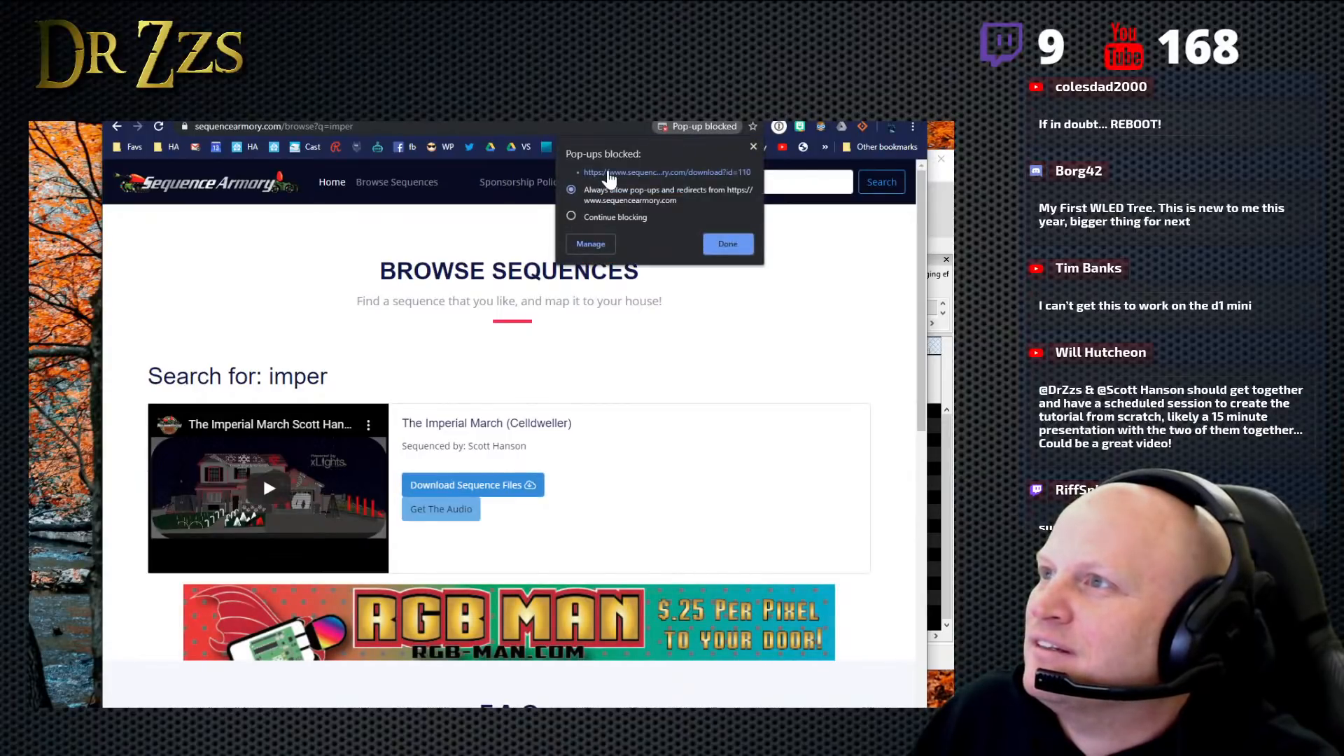
left_click(606, 173)
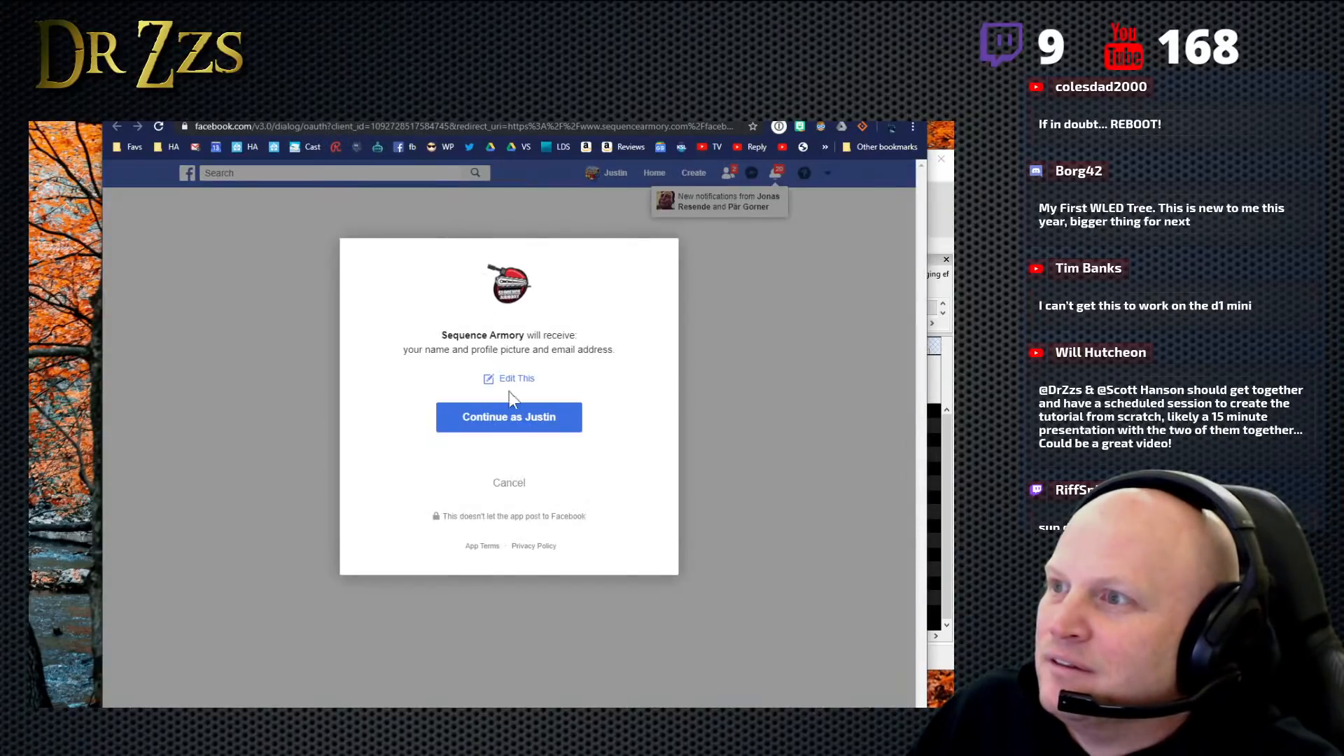
left_click(498, 438)
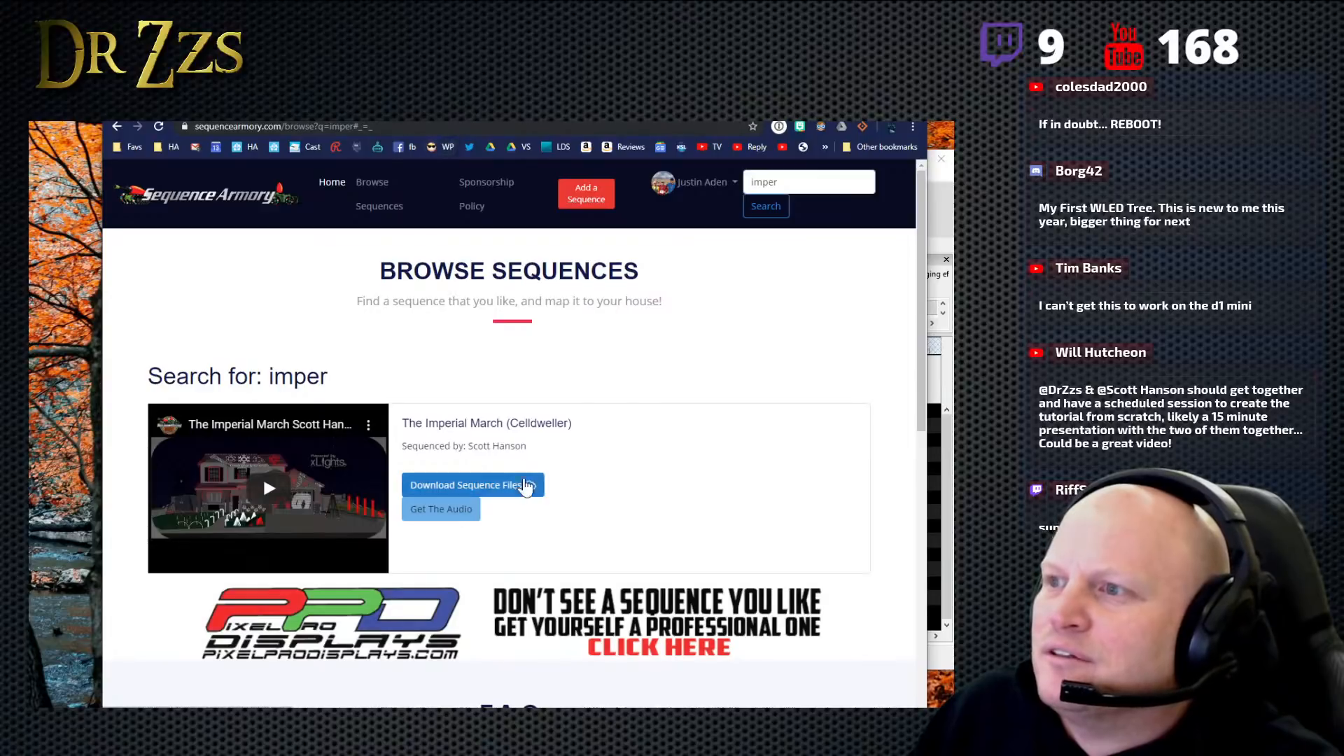
- Download the sequence files for The Imperial March (Celldweller), accepting the disclaimer, and save the zip archive in the xLights folder
left_click(523, 487)
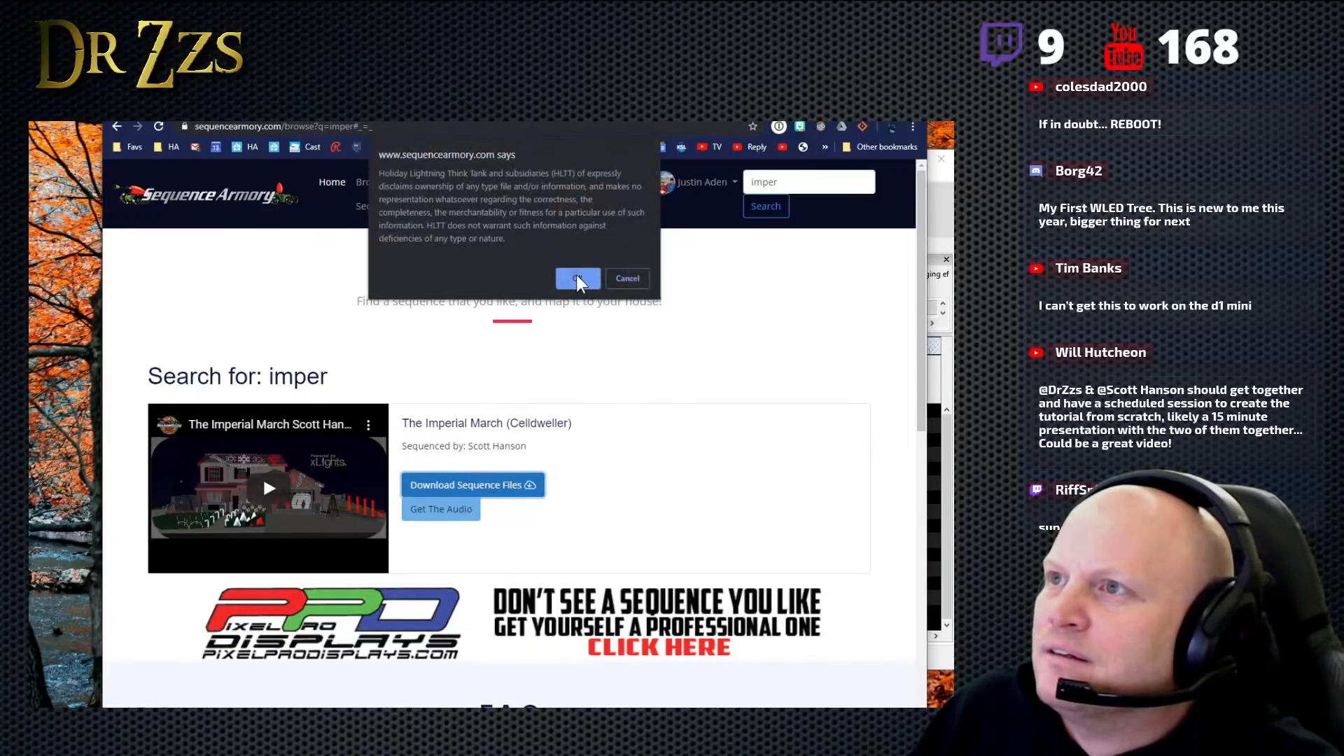
left_click(577, 277)
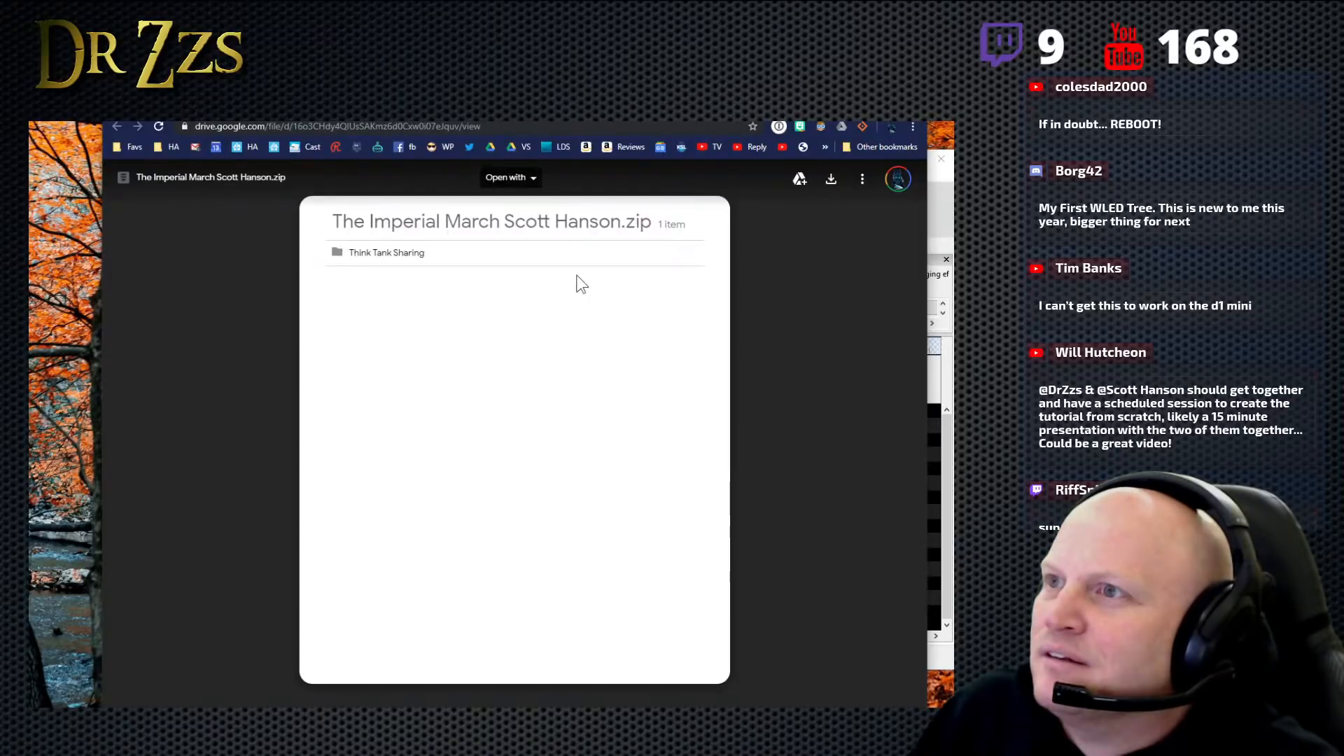
left_click(394, 260)
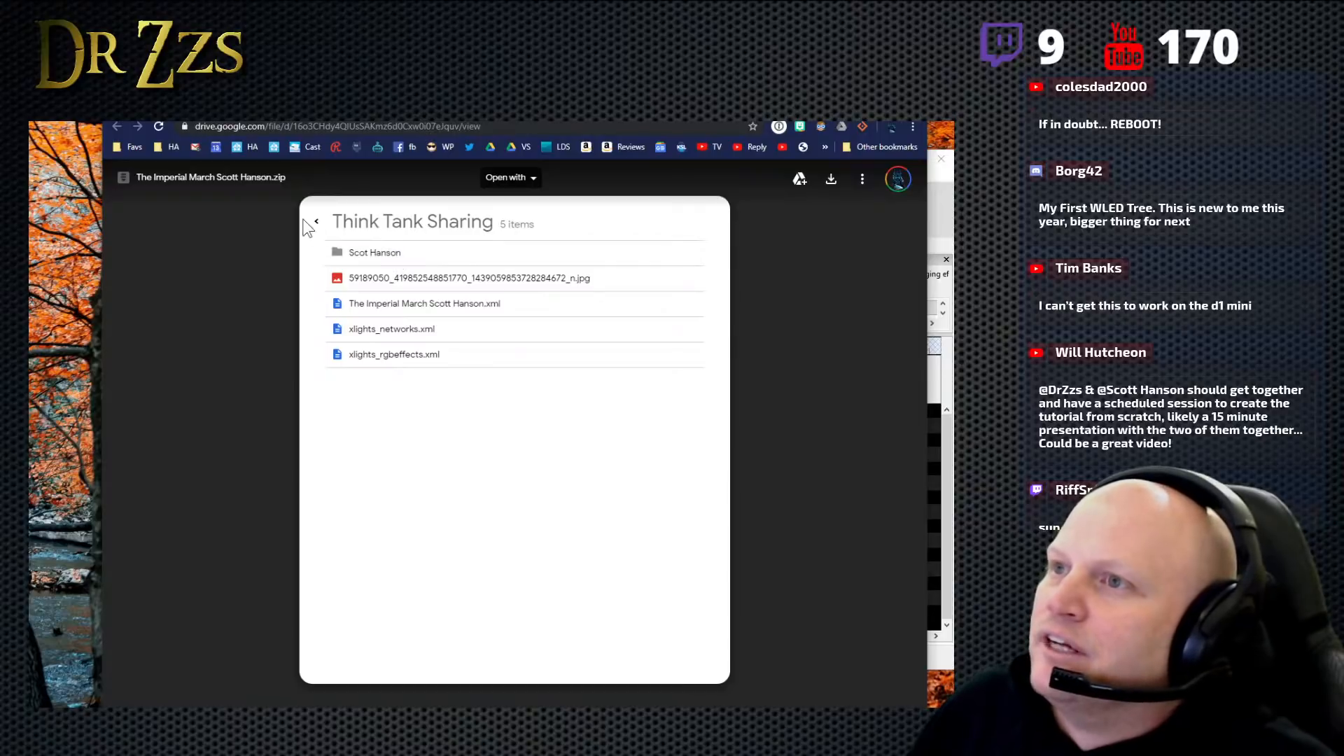
left_click(319, 227)
left_click(828, 180)
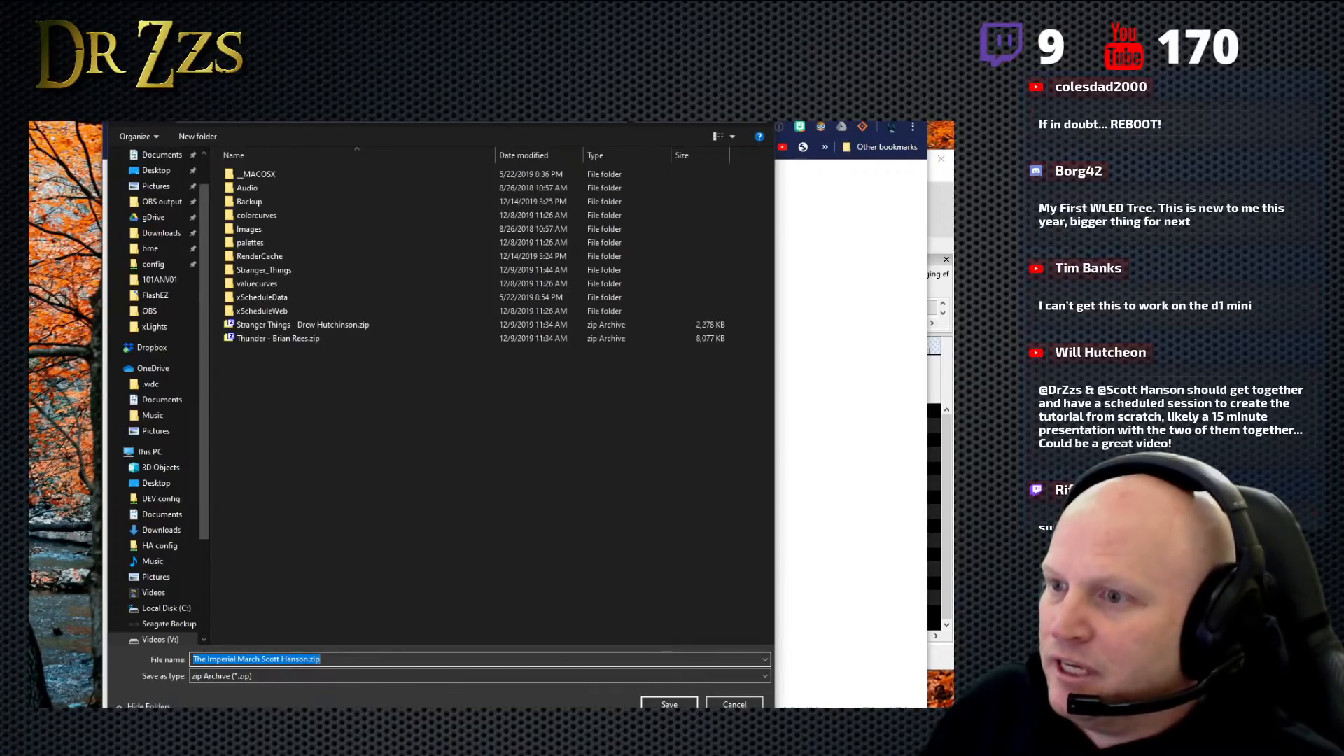
left_click(669, 705)
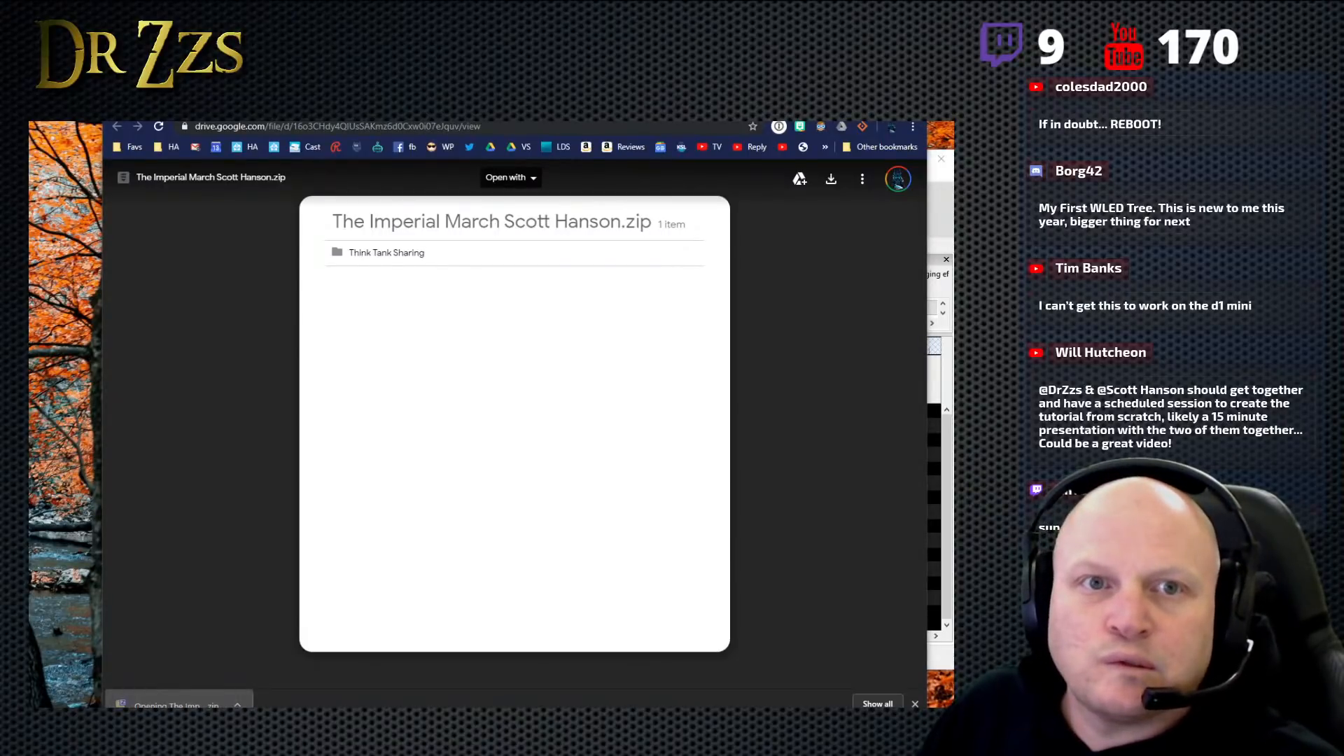
- Extract the Think Tank Sharing folder from the downloaded archive to V:\xLights\Imports
left_click_drag(167, 103, 360, 139)
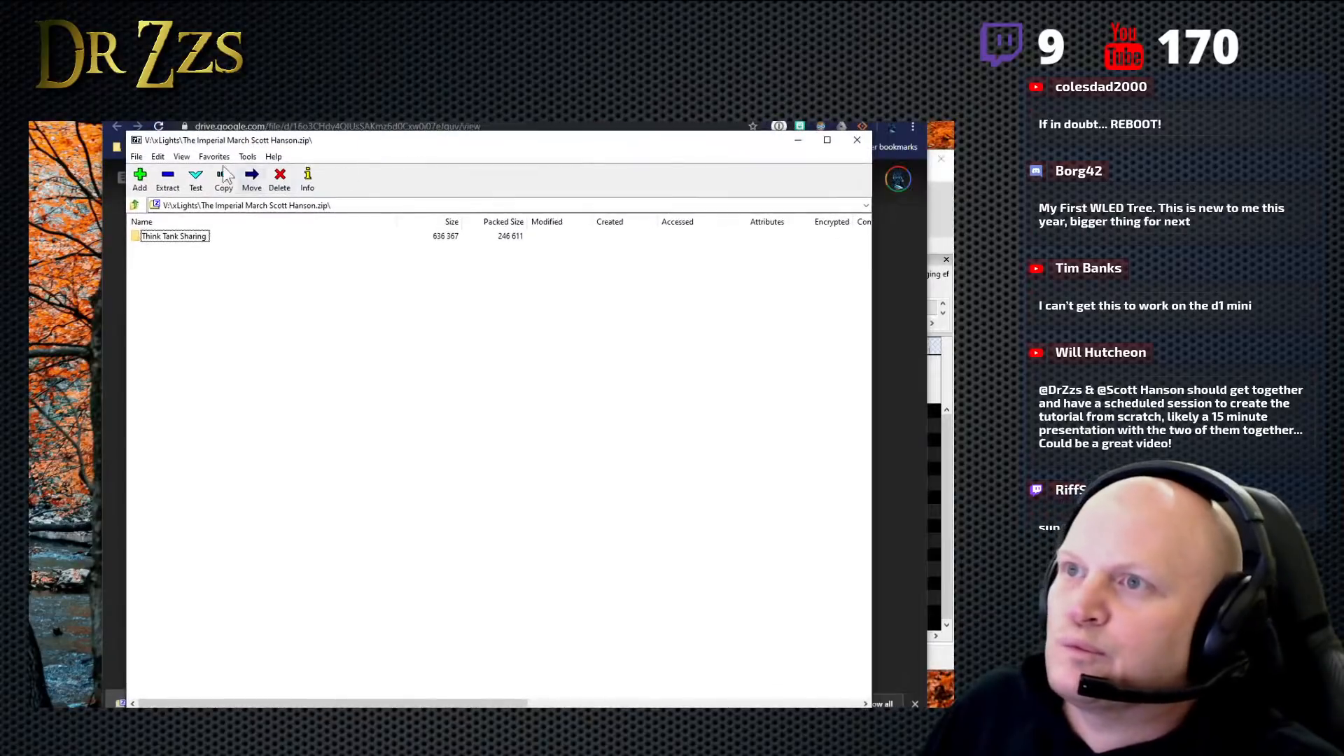
left_click(168, 180)
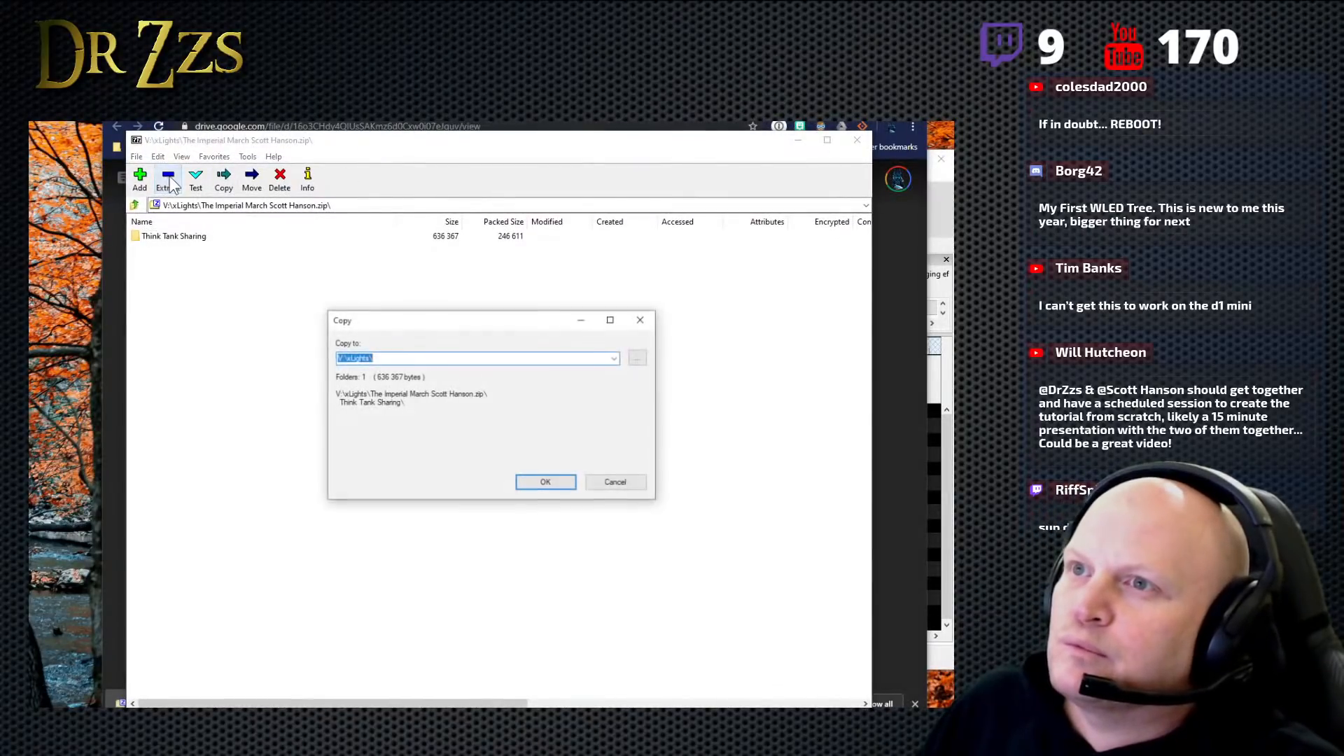
left_click(402, 358)
type("Imports")
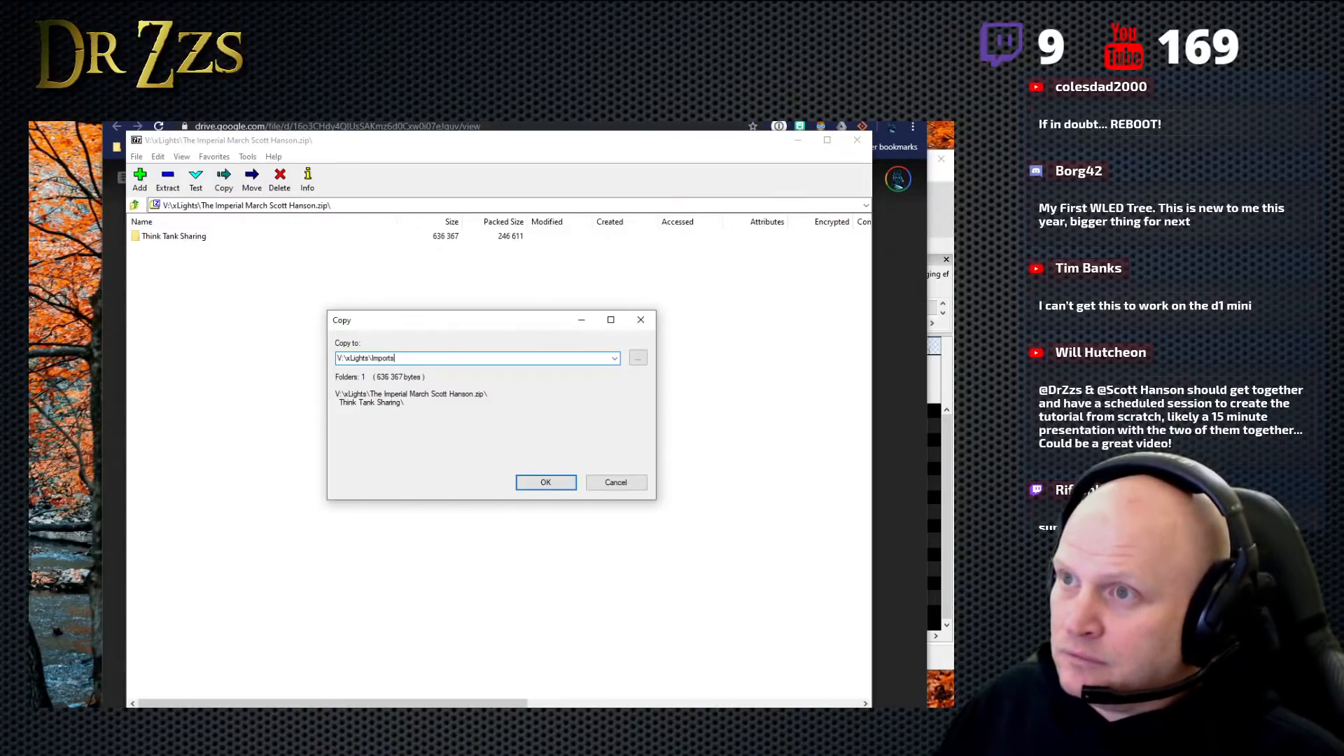
left_click(547, 483)
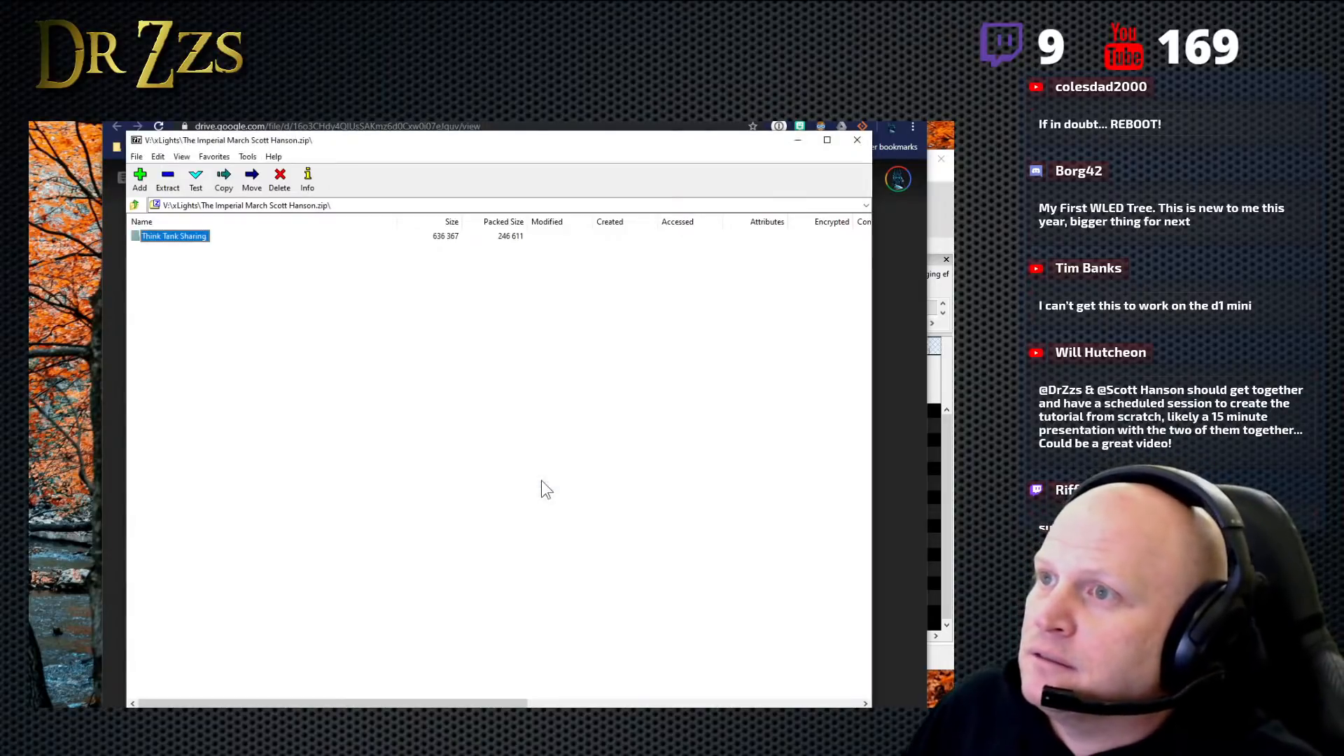
left_click(168, 180)
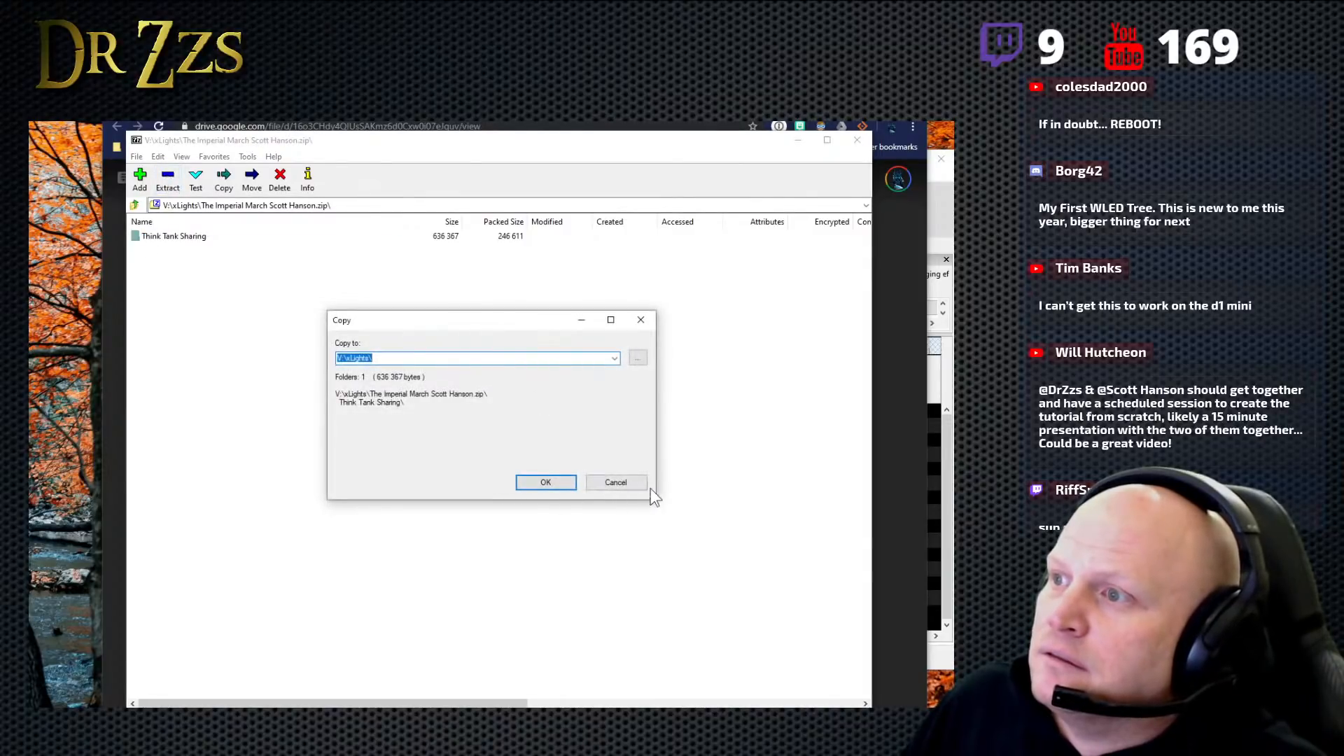
left_click(616, 483)
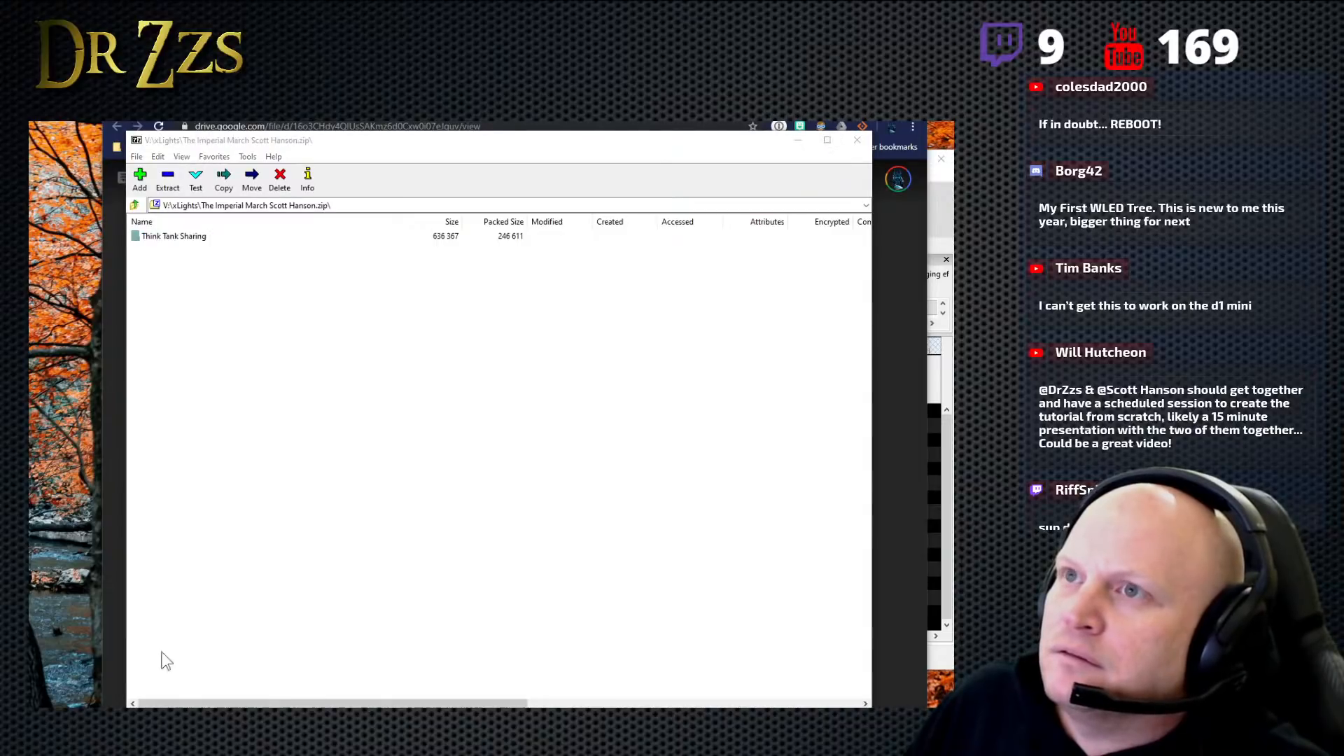
- Browse to xLights\Imports\Think Tank Sharing in File Explorer and widen the name column to view the full names of the extracted files
left_click_drag(257, 125, 414, 135)
left_click(278, 467)
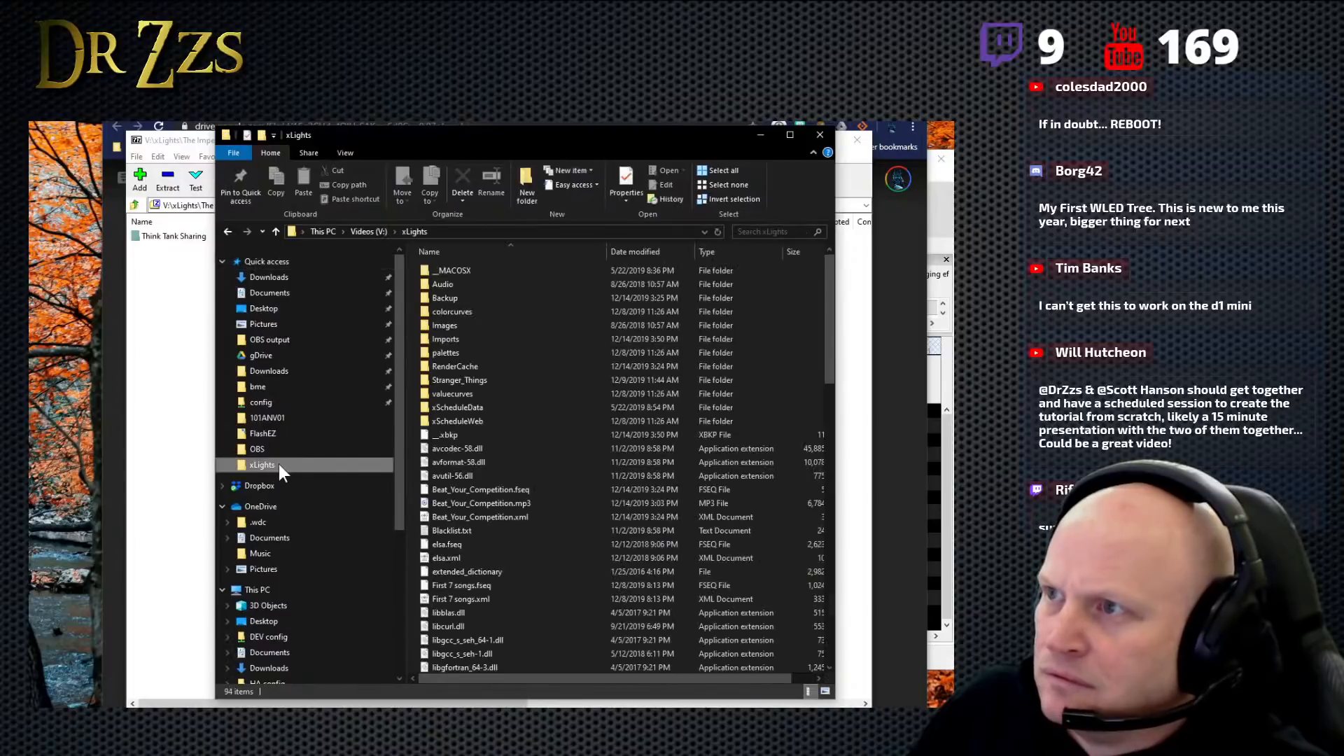
double_click(469, 338)
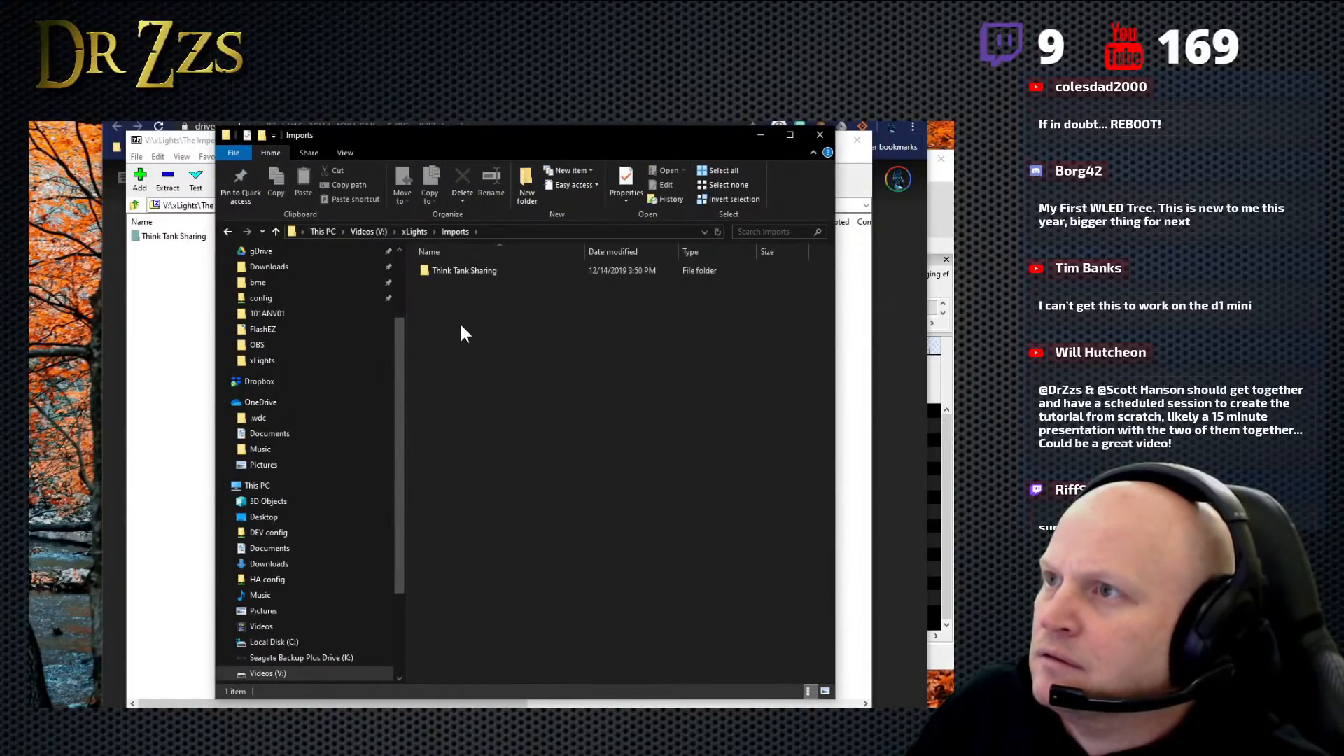
double_click(457, 272)
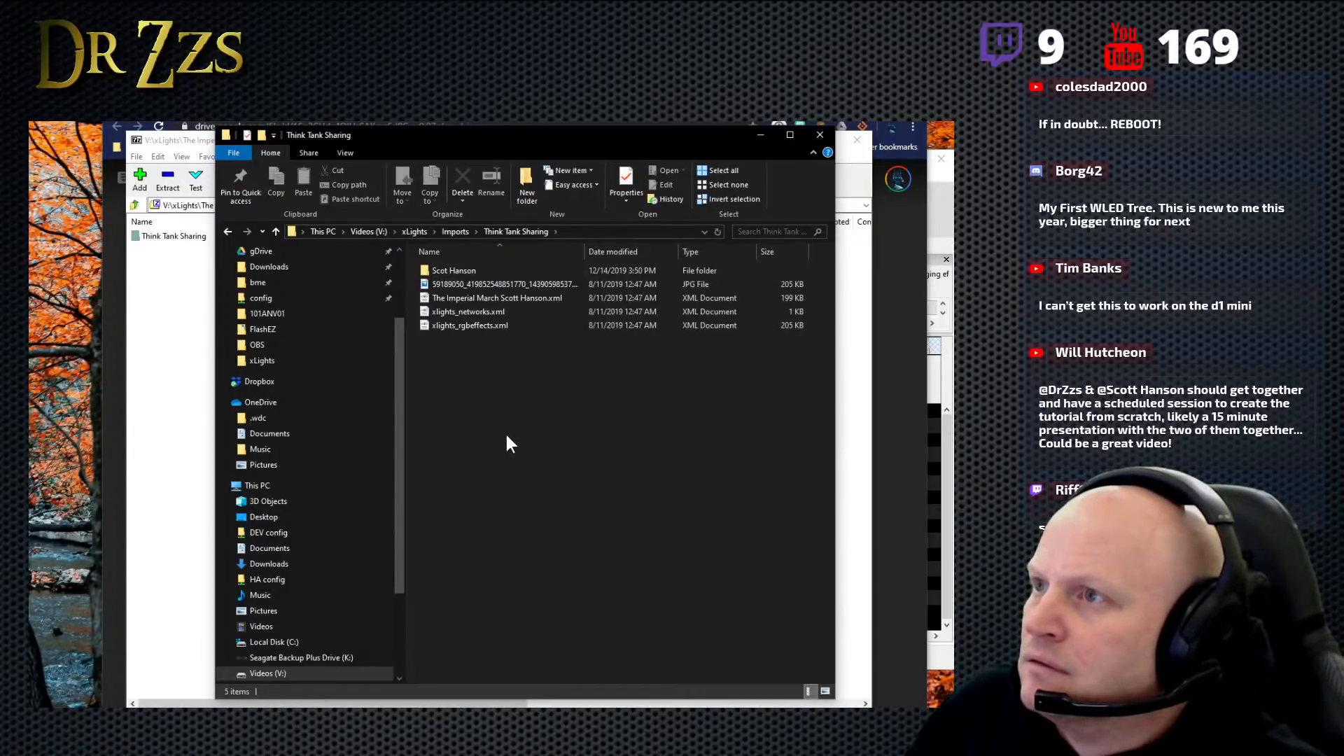
double_click(581, 252)
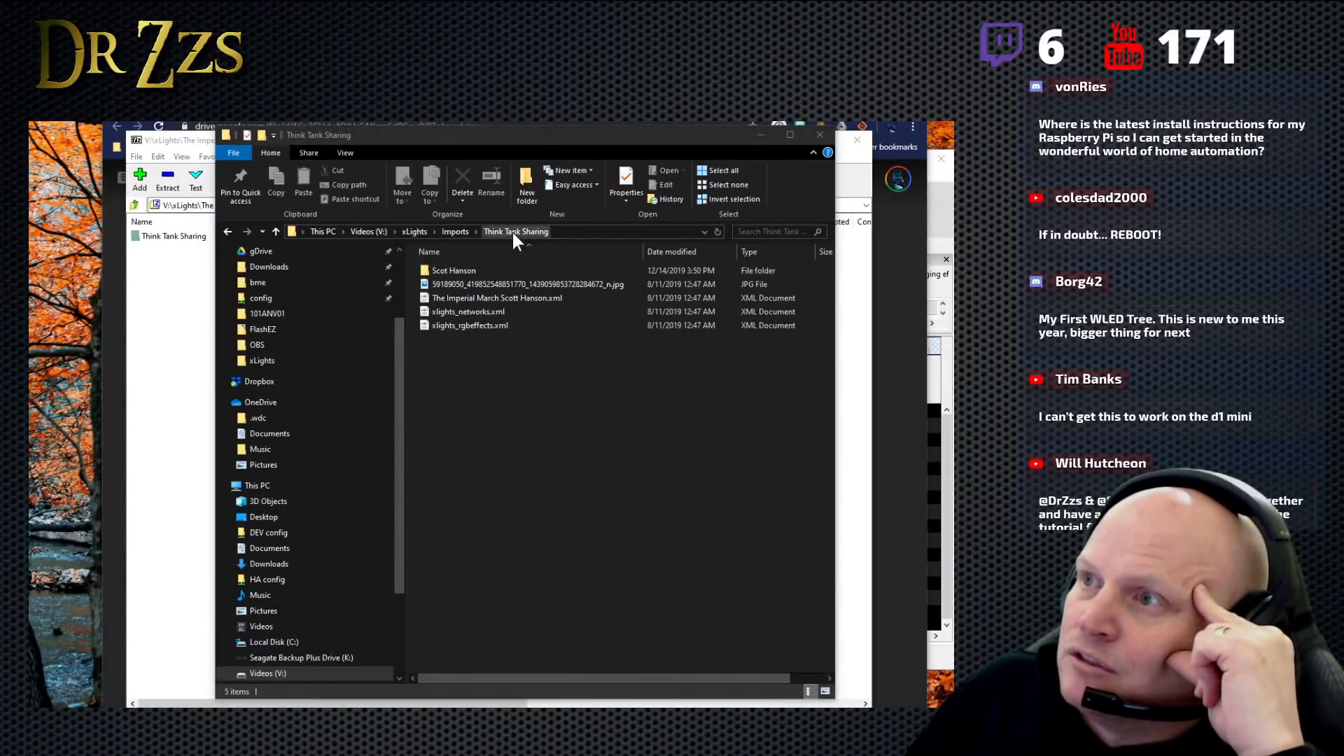
- Clear away the archive and browser windows, switch to xLights, and start a new sequence, discarding the open sequence's unsaved changes
left_click_drag(494, 132, 266, 154)
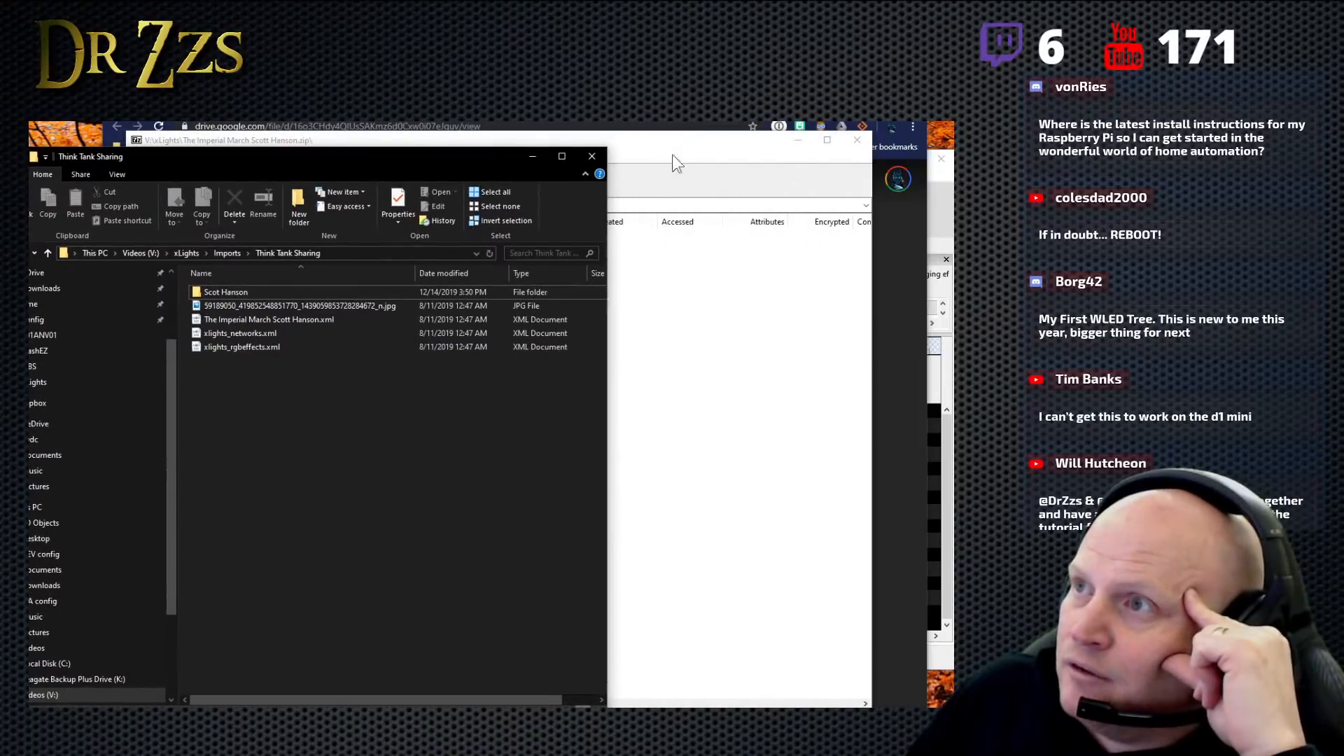
left_click(867, 144)
left_click(853, 99)
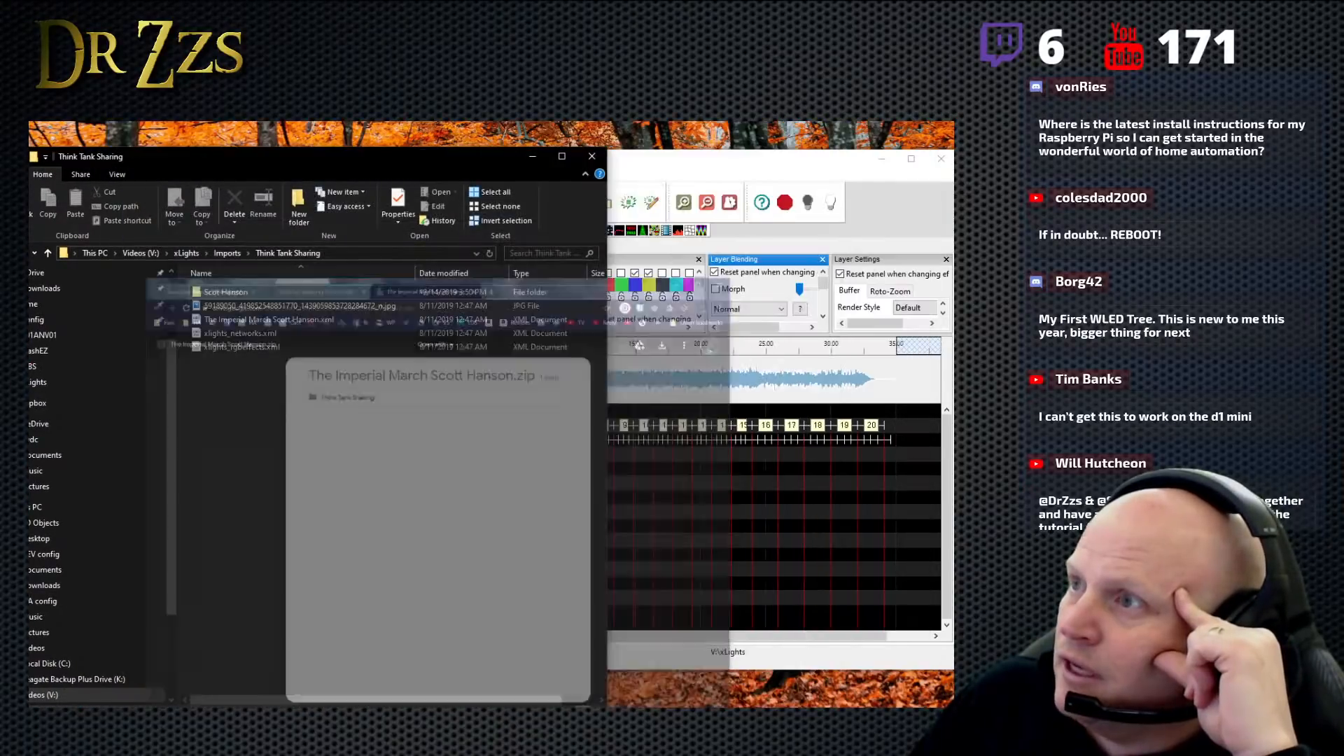
left_click(697, 168)
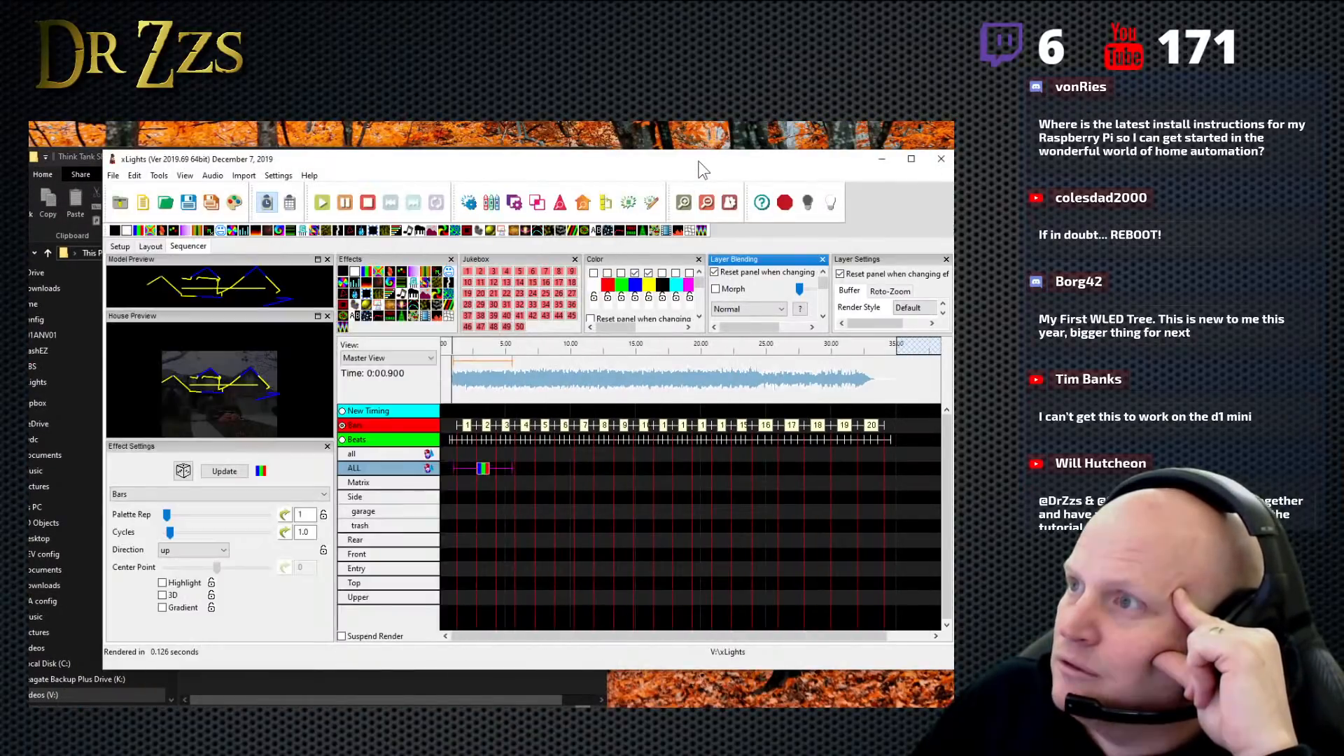
left_click(143, 205)
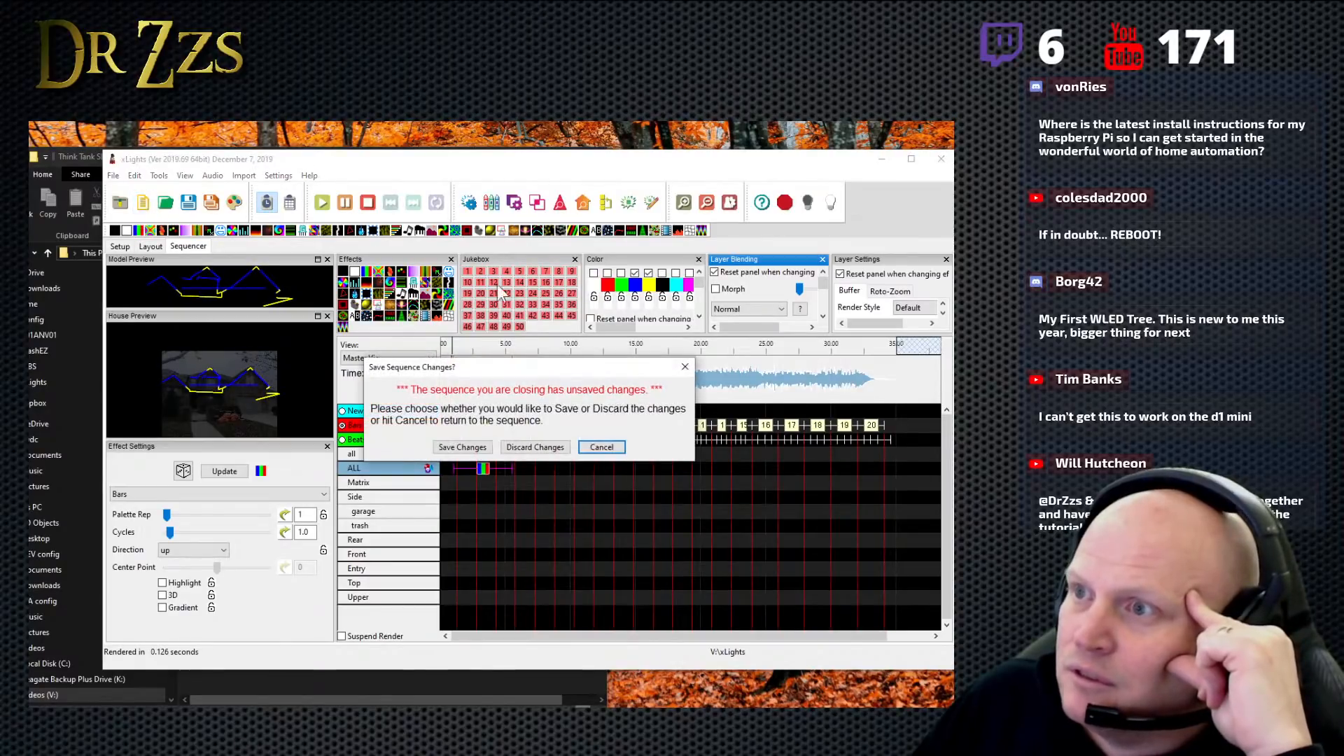
left_click(544, 448)
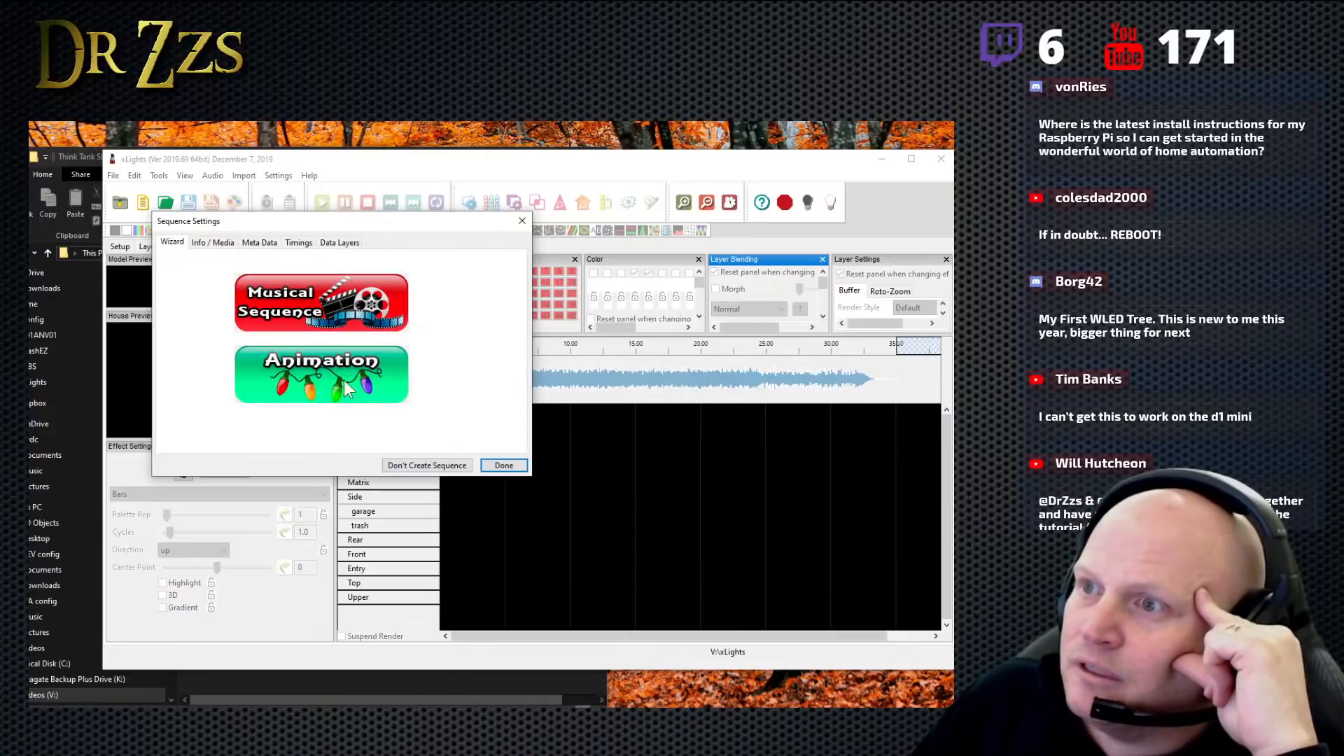
left_click(318, 308)
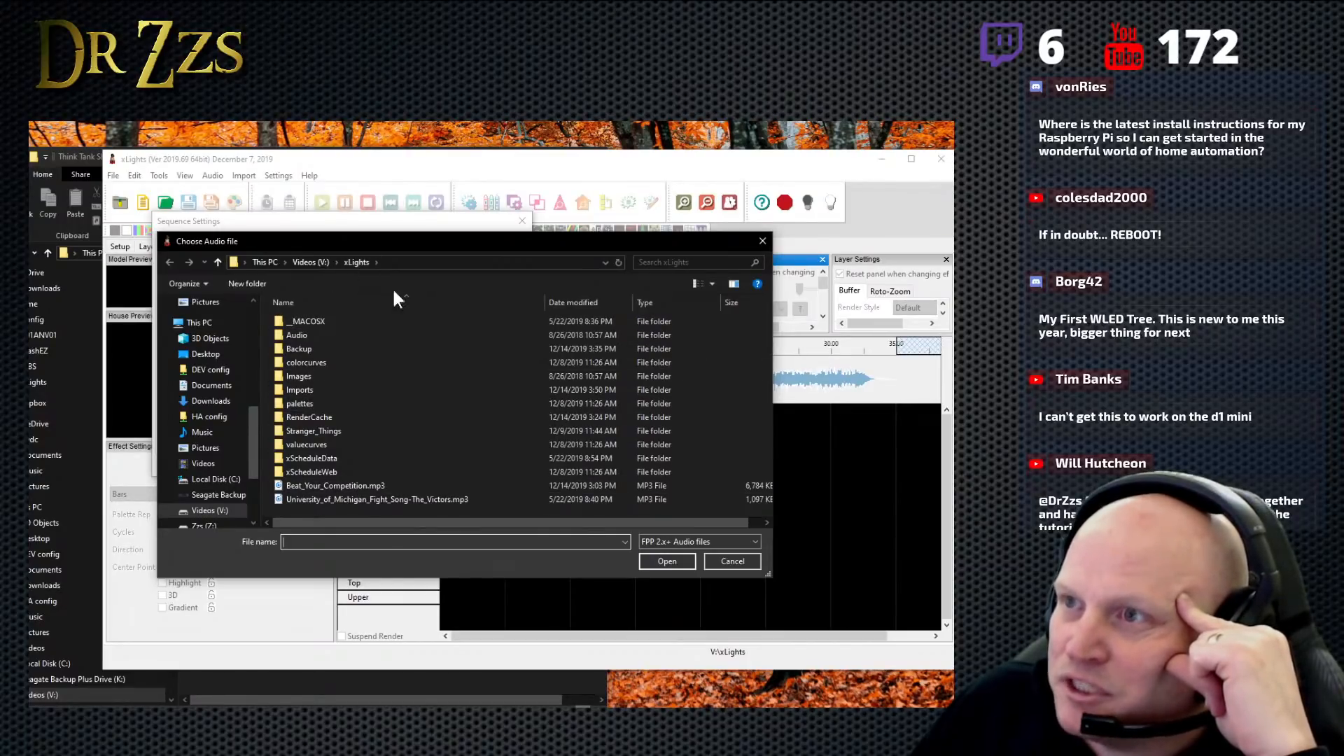
double_click(309, 389)
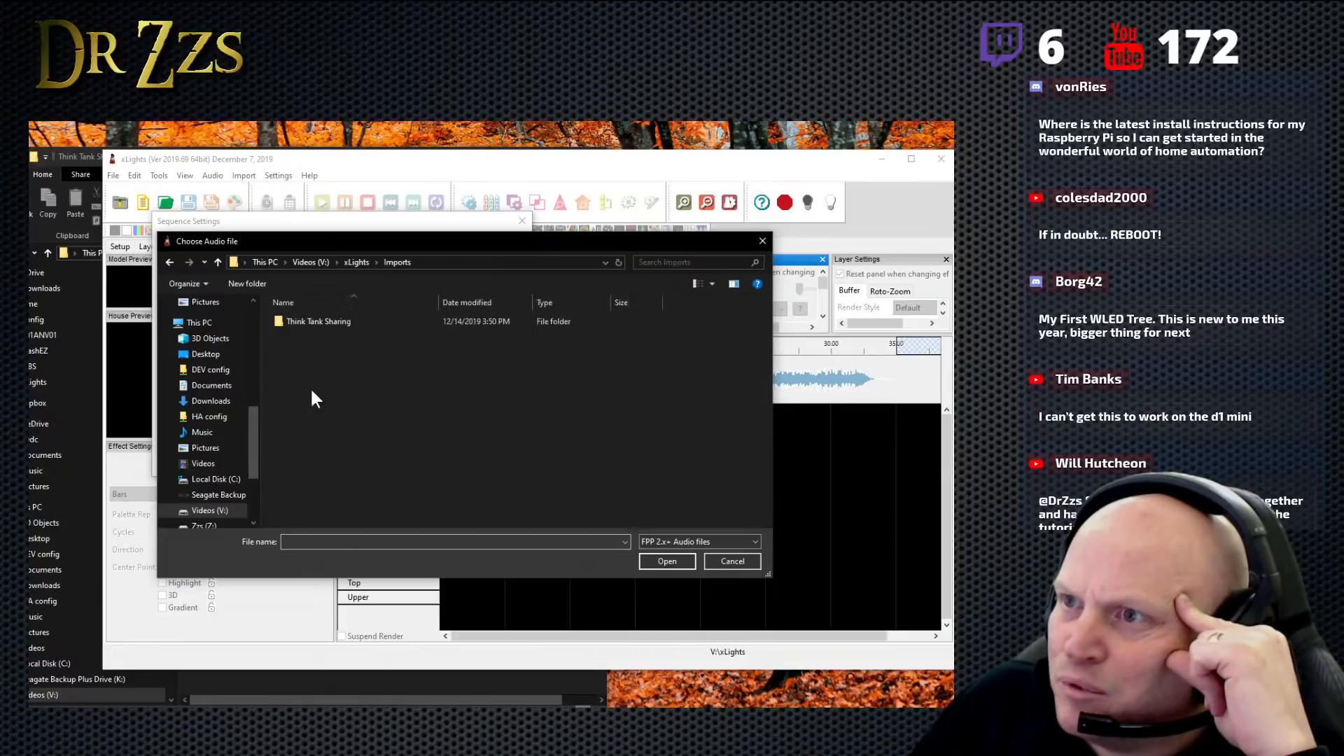
double_click(321, 321)
double_click(321, 321)
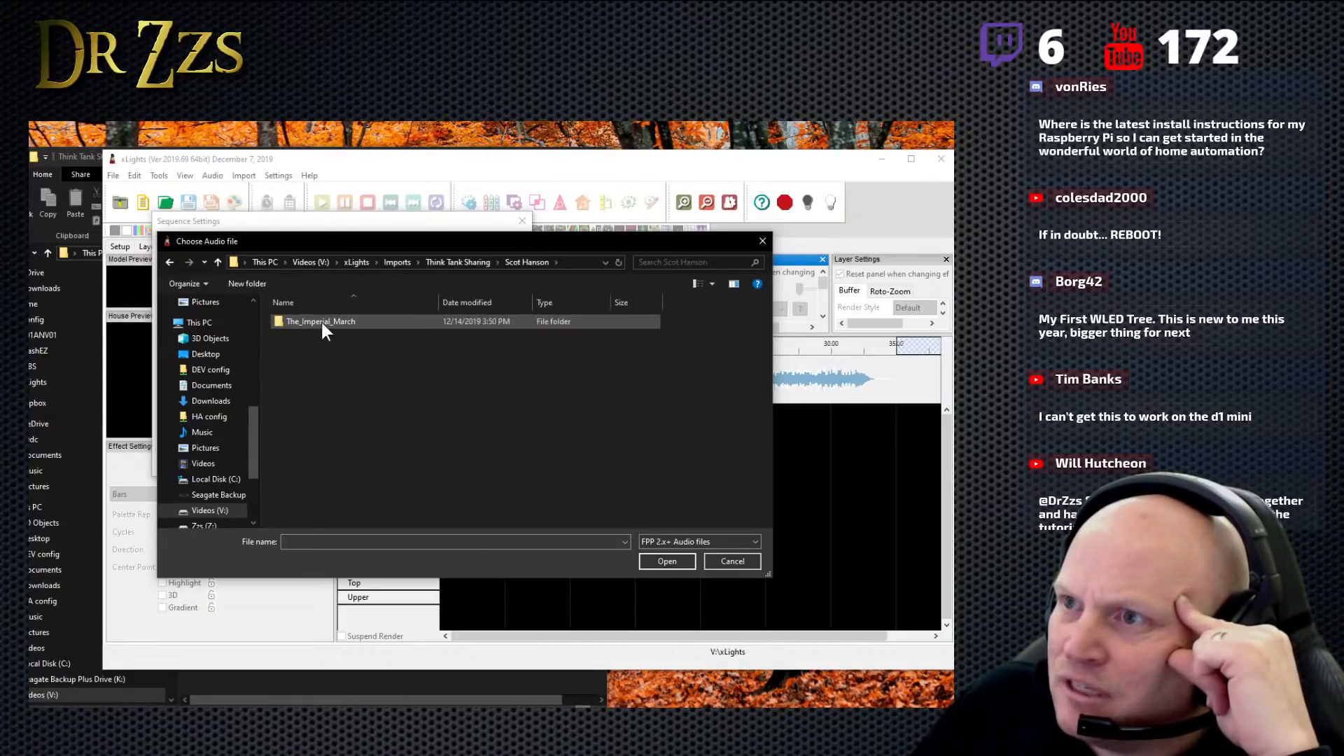
double_click(322, 321)
double_click(317, 322)
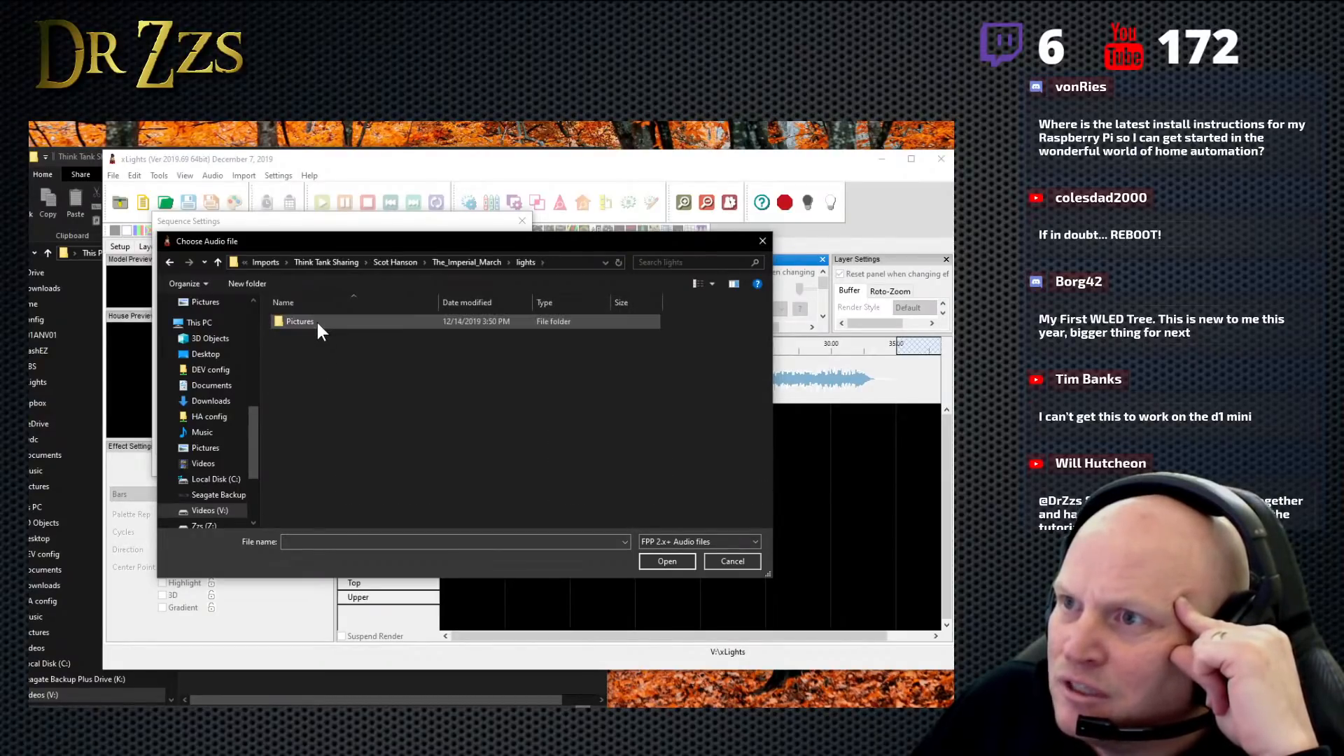
left_click(479, 259)
left_click(731, 561)
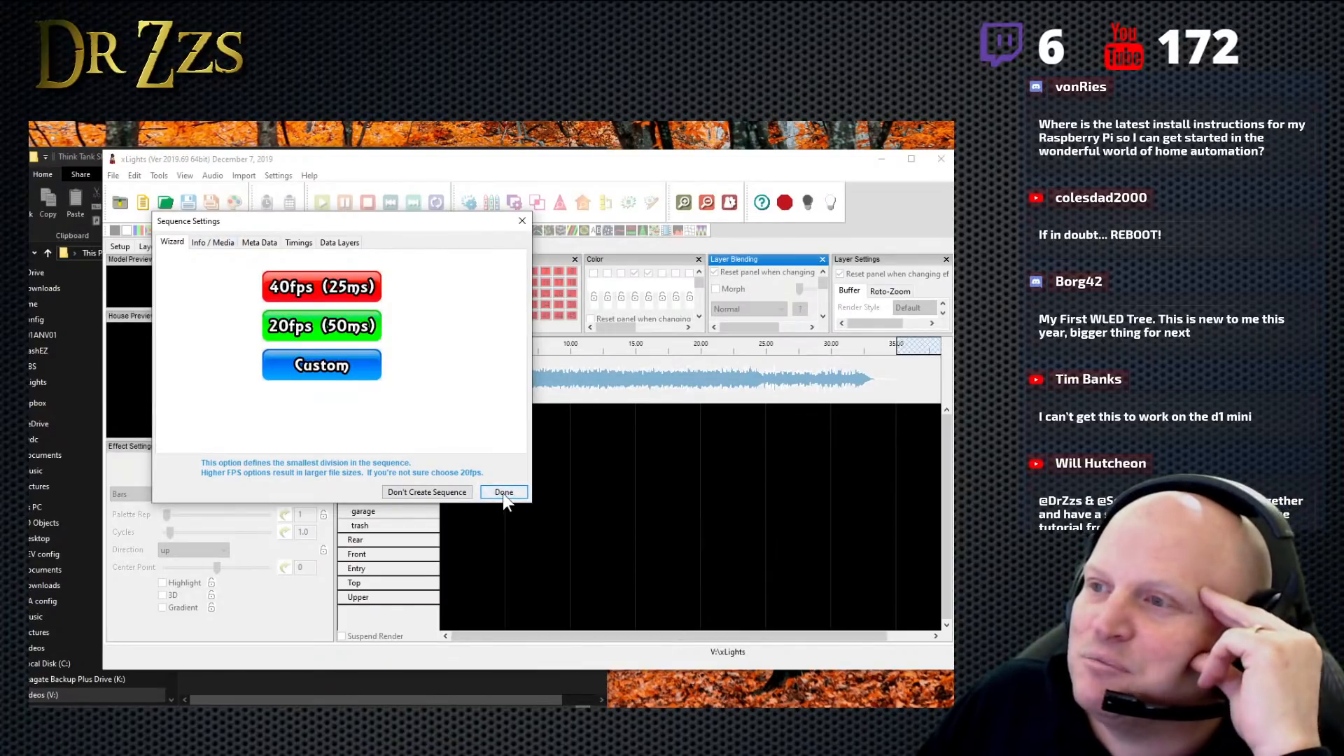
left_click(522, 221)
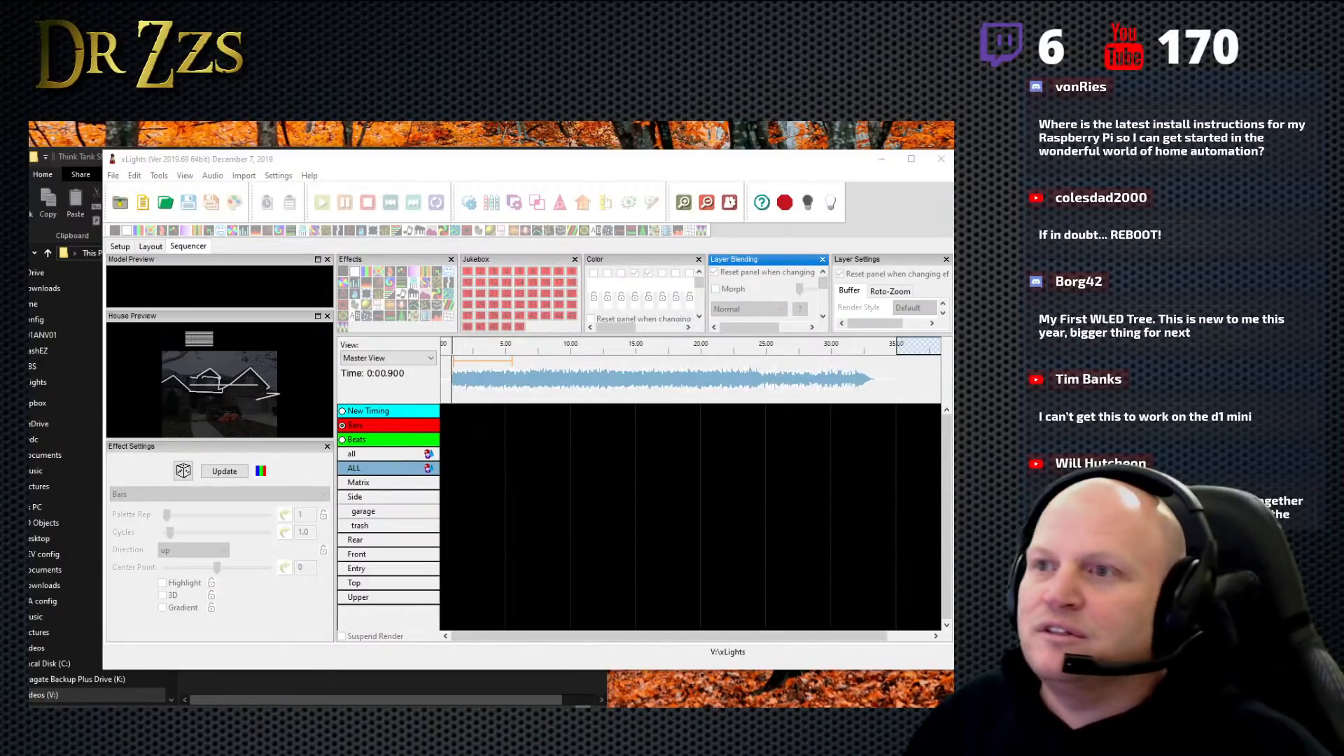
- Create a new animation sequence with 20fps (50ms) timing
left_click(280, 156)
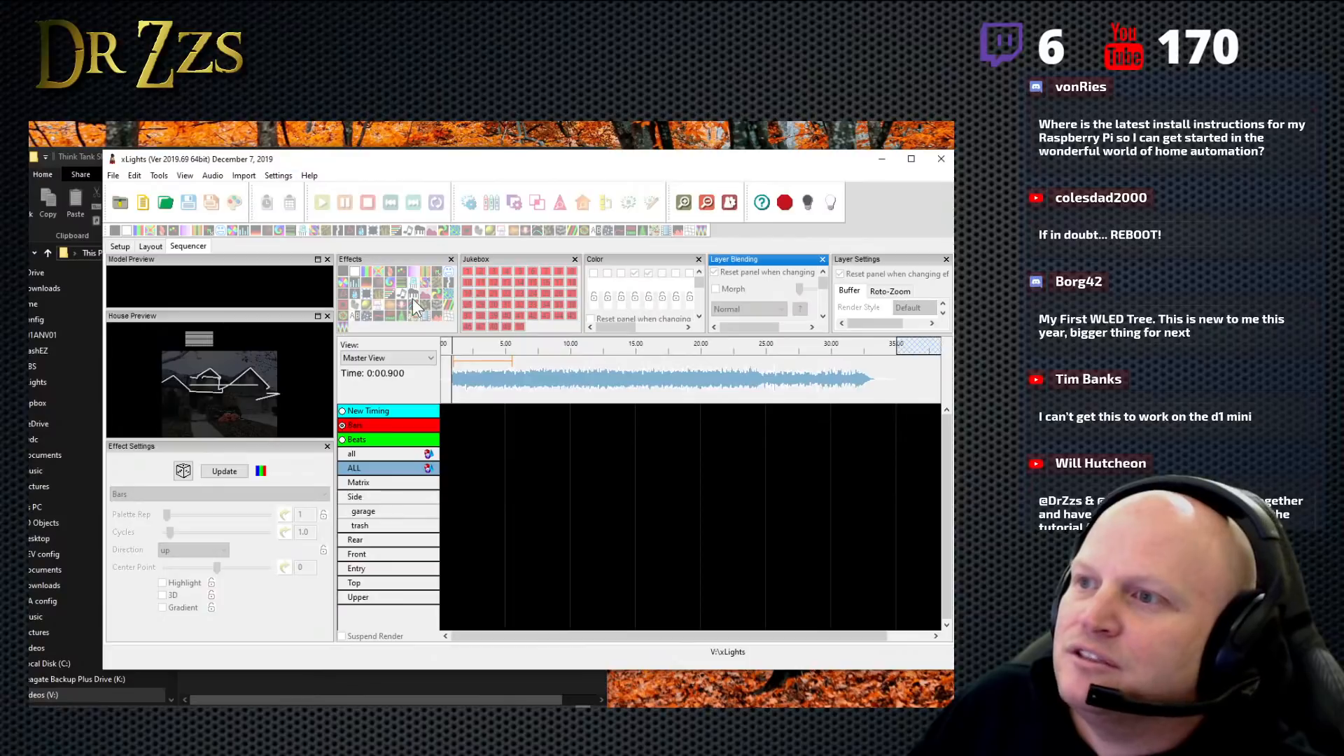
left_click(143, 203)
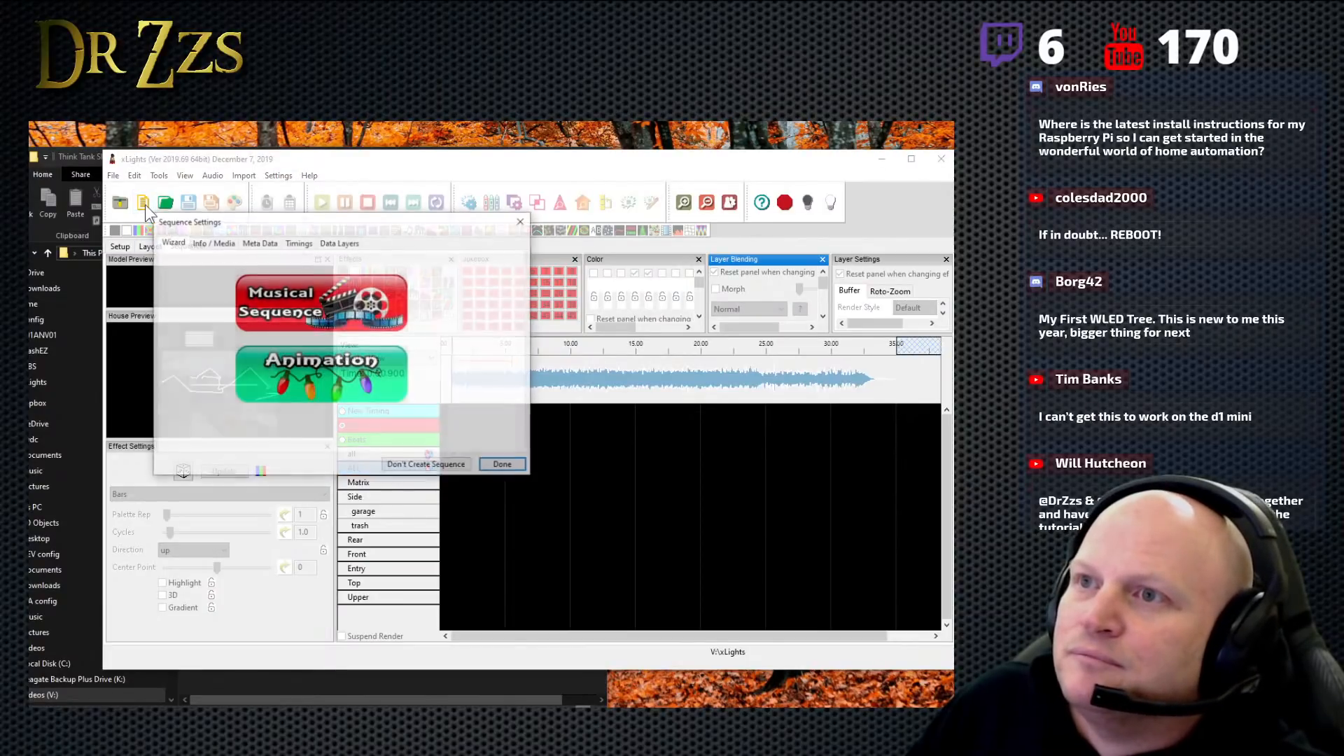
left_click(320, 378)
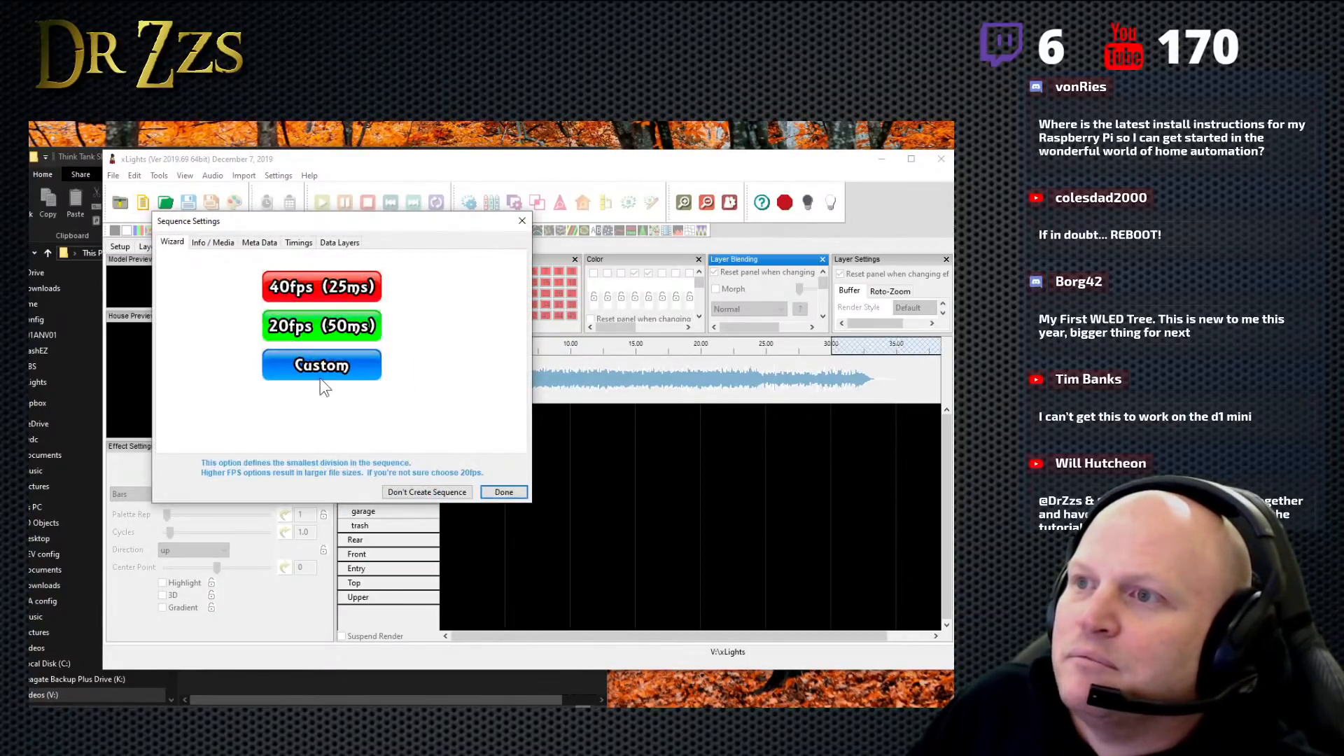
left_click(319, 319)
left_click(334, 367)
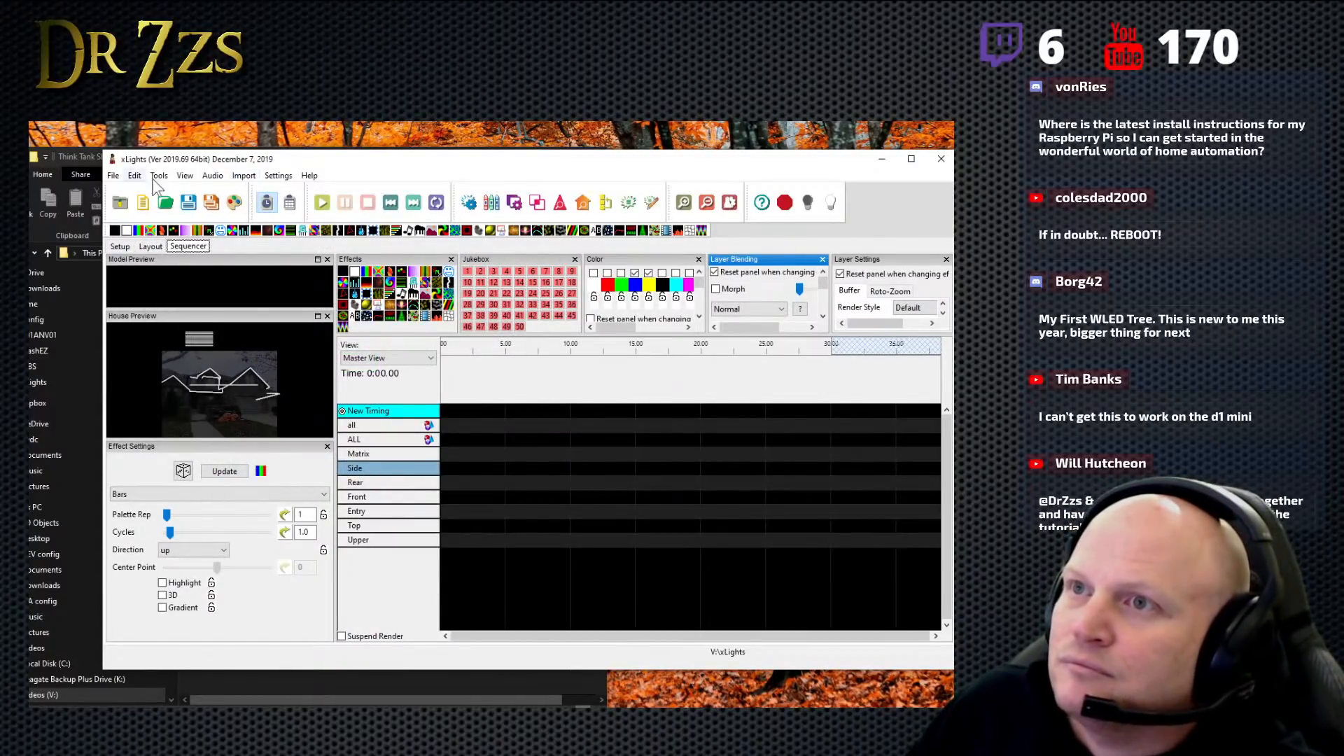
- Set the new animation sequence's duration to 240 in the sequence settings
left_click(278, 176)
left_click(310, 193)
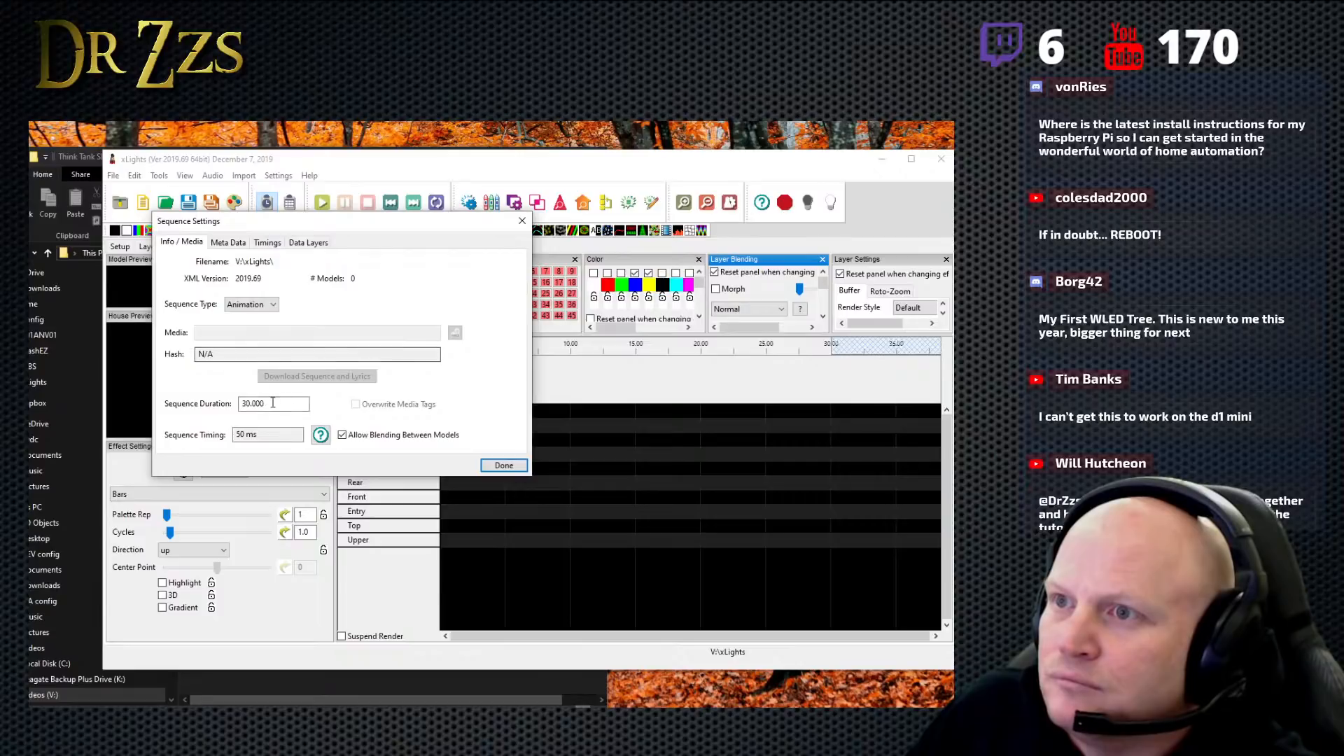
left_click_drag(306, 404, 236, 408)
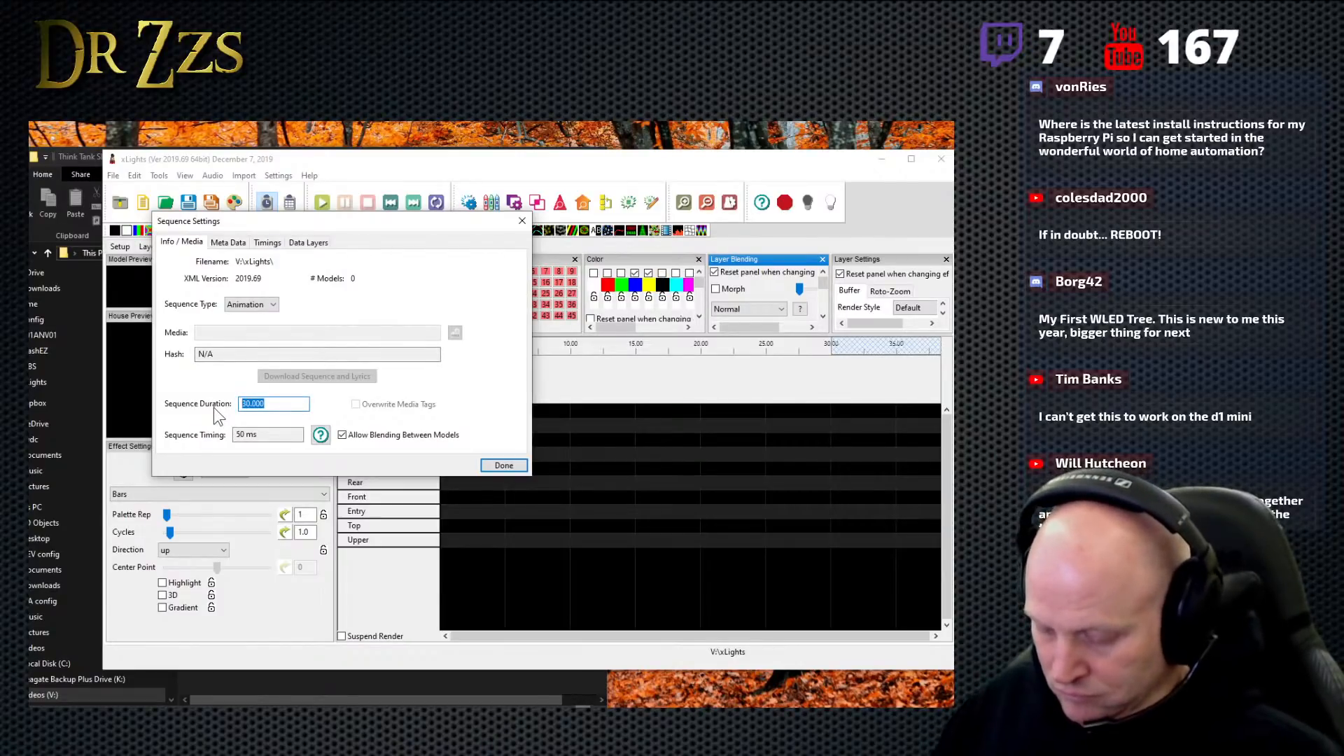
type("240")
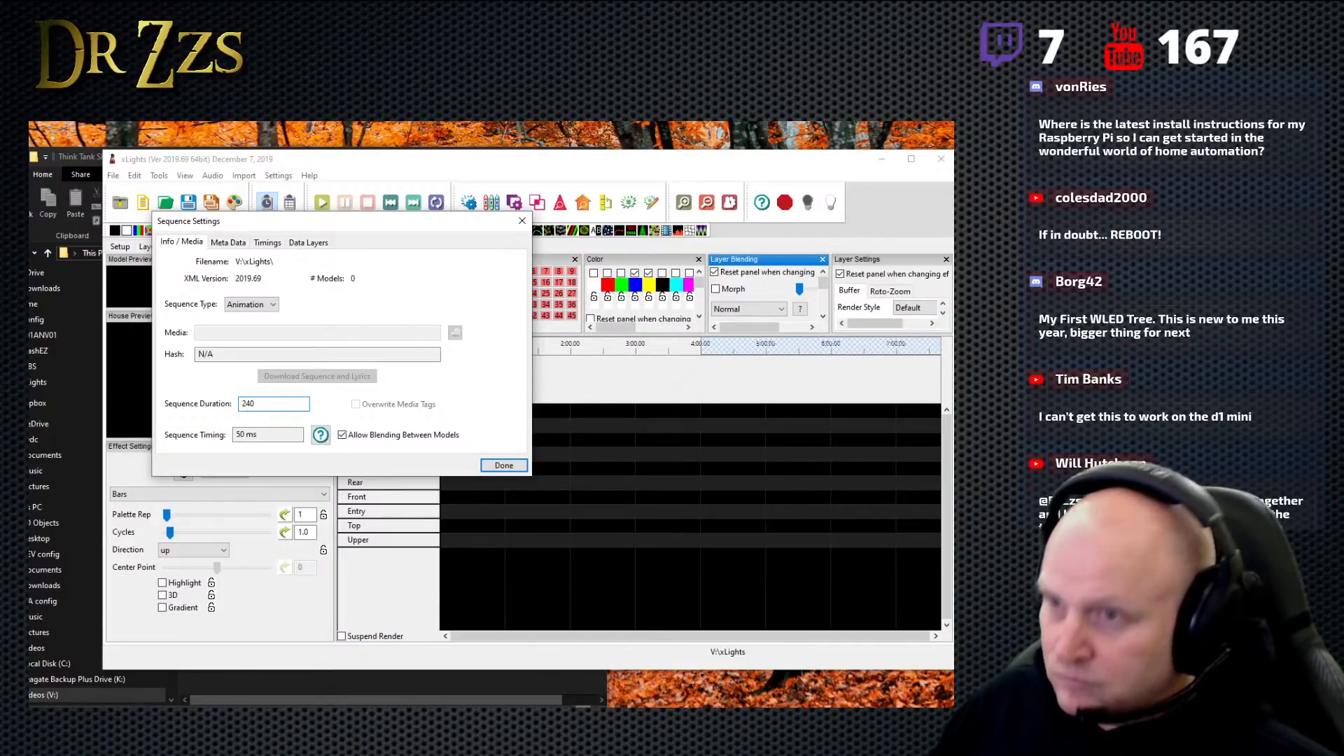
left_click(504, 461)
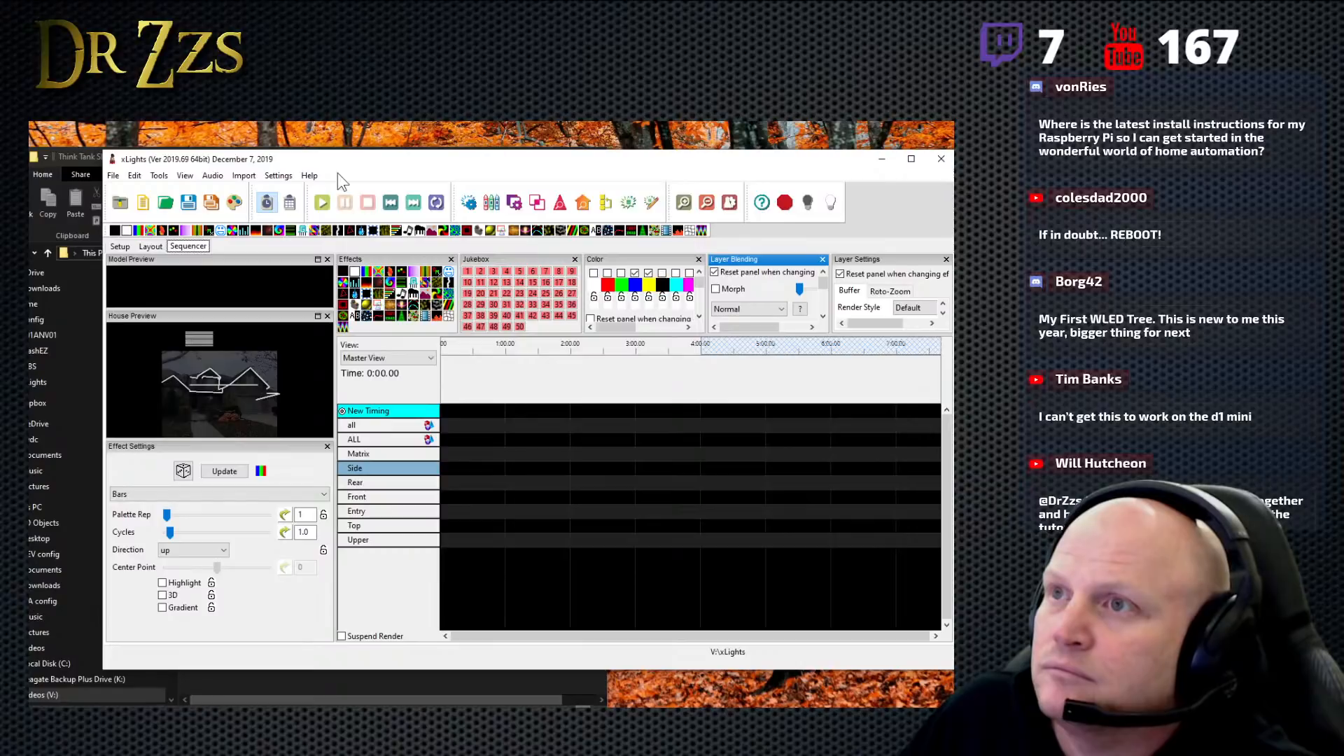
- Start importing effects from The Imperial March sequence XML in the xLights\Imports\Think Tank Sharing folder
left_click(244, 176)
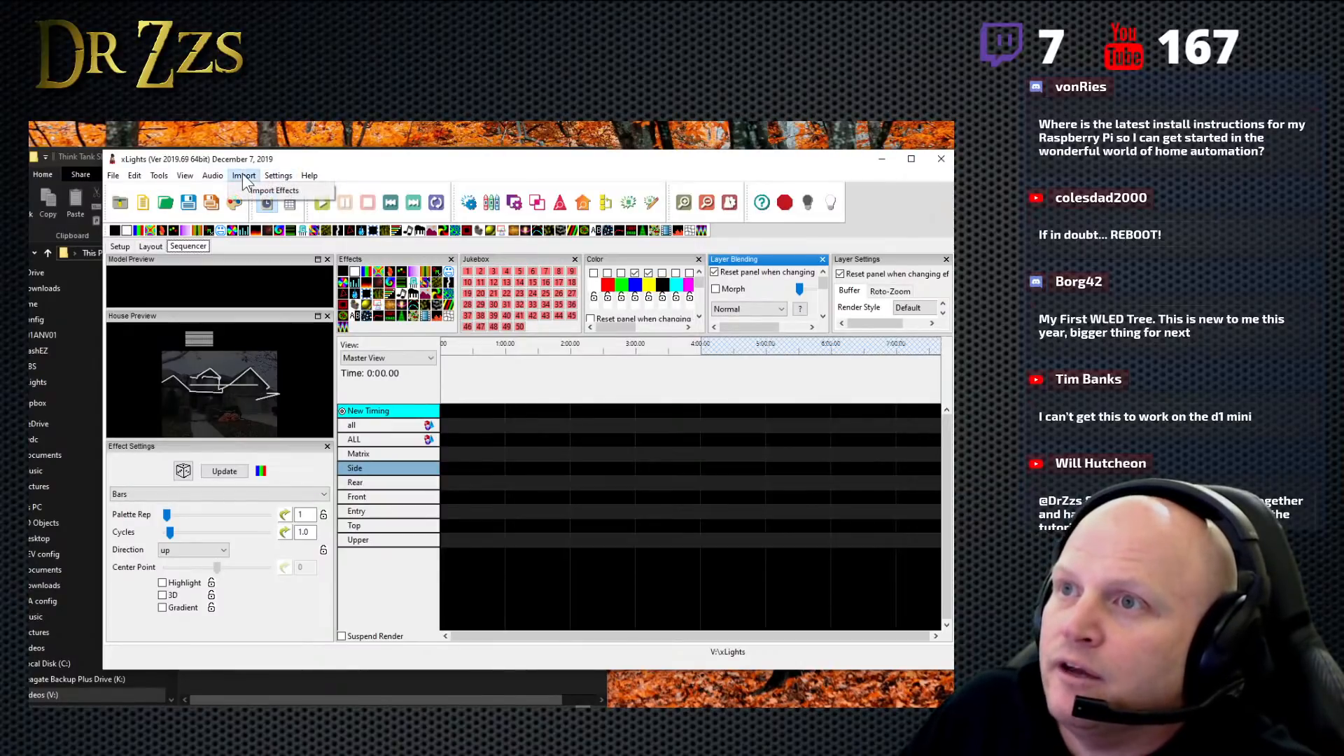
left_click(304, 193)
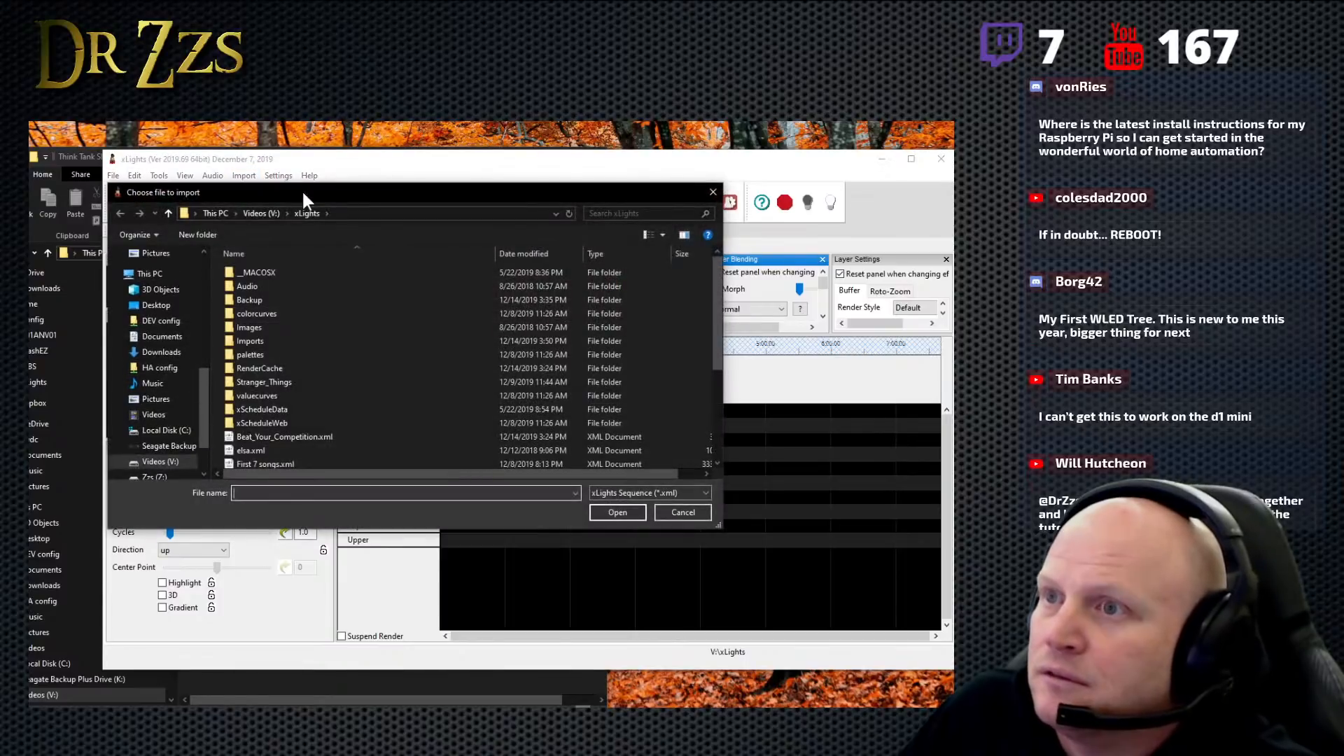
double_click(262, 340)
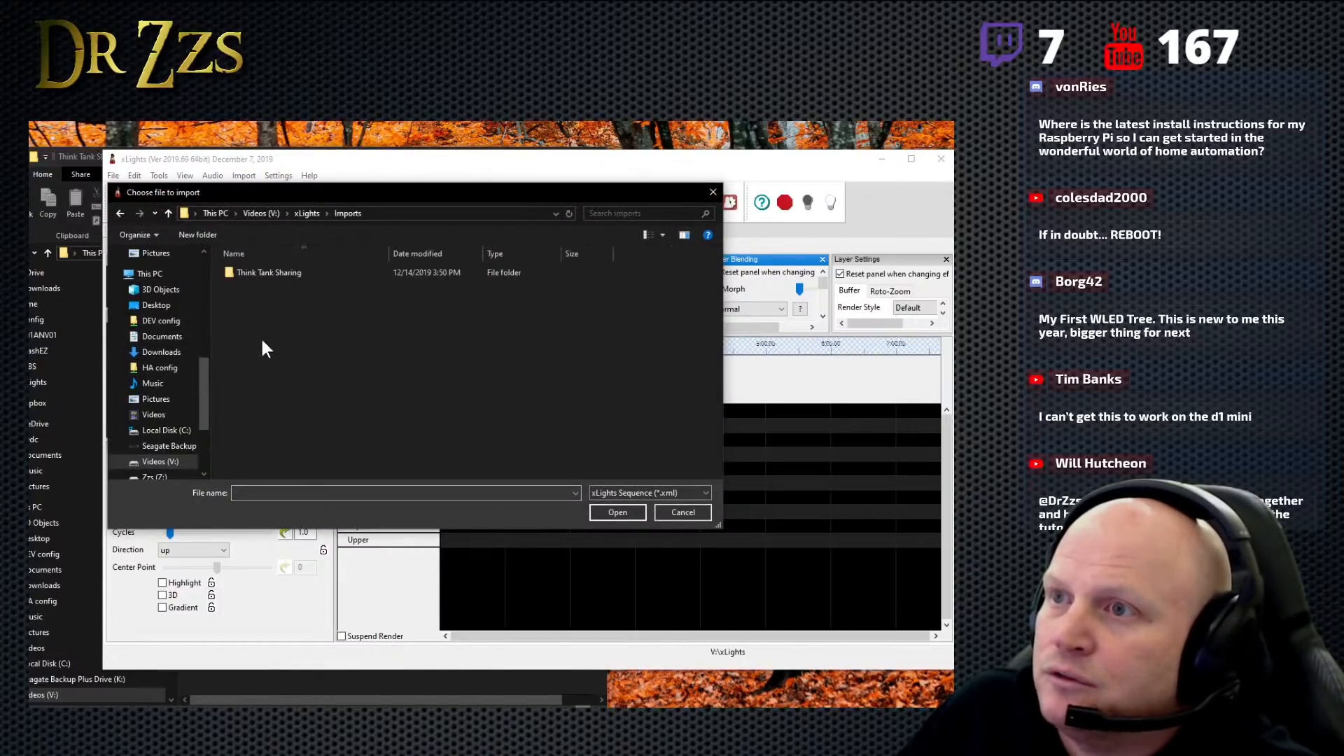
double_click(267, 274)
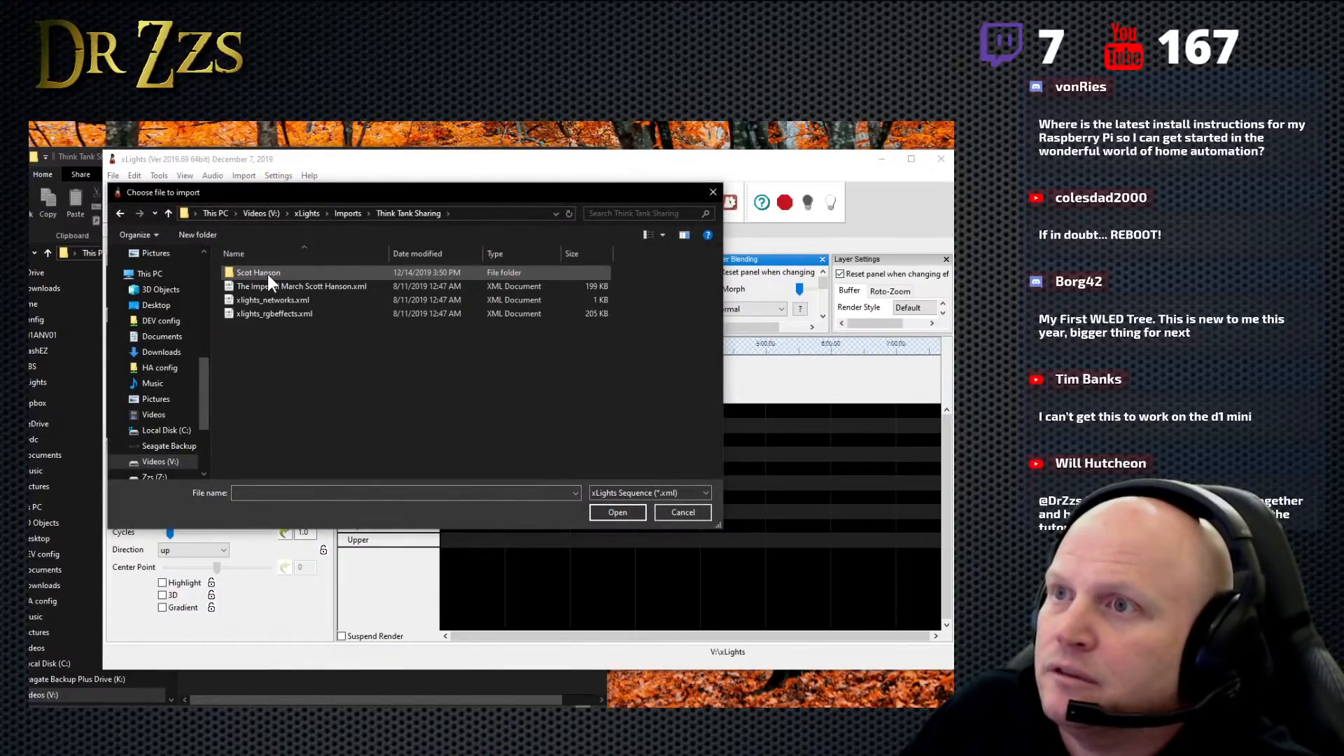
left_click(343, 288)
left_click(619, 512)
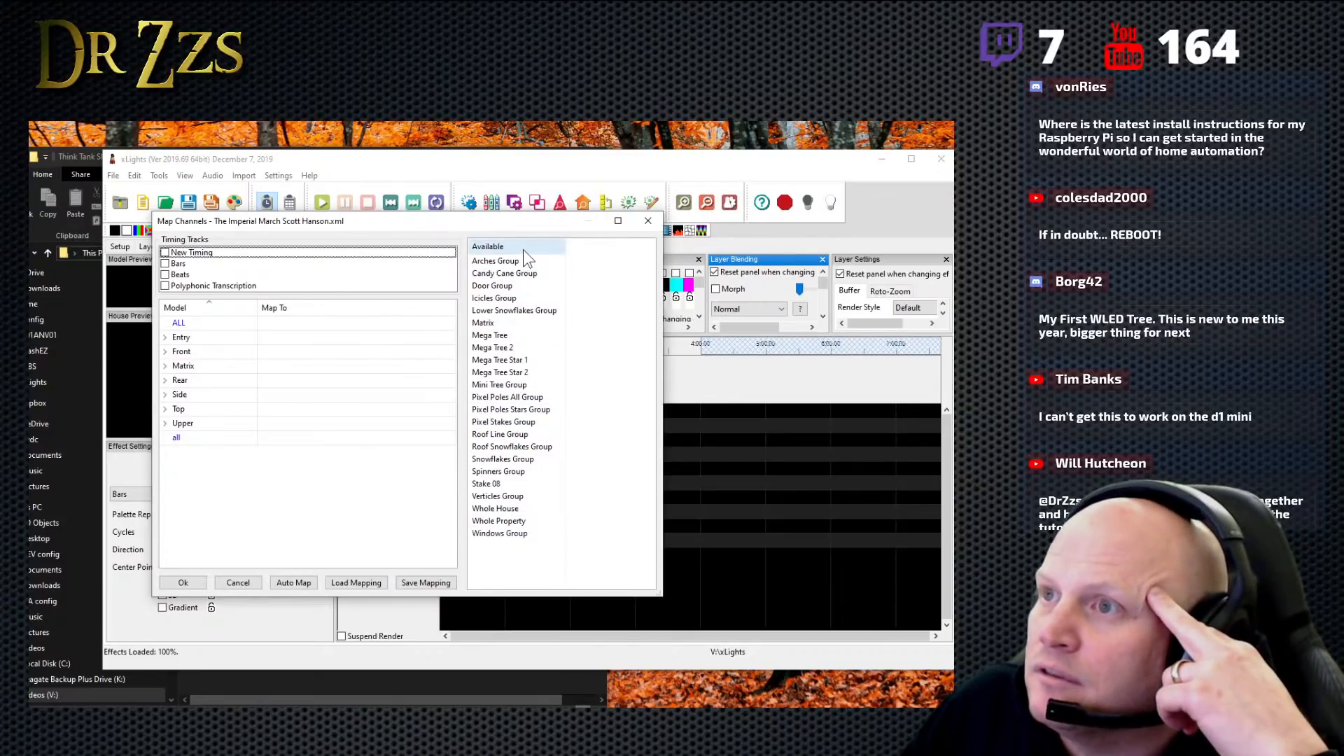
- Look through the submodels and strands of the Entry model in the channel mapping, and move the mapping dialog aside
left_click(165, 337)
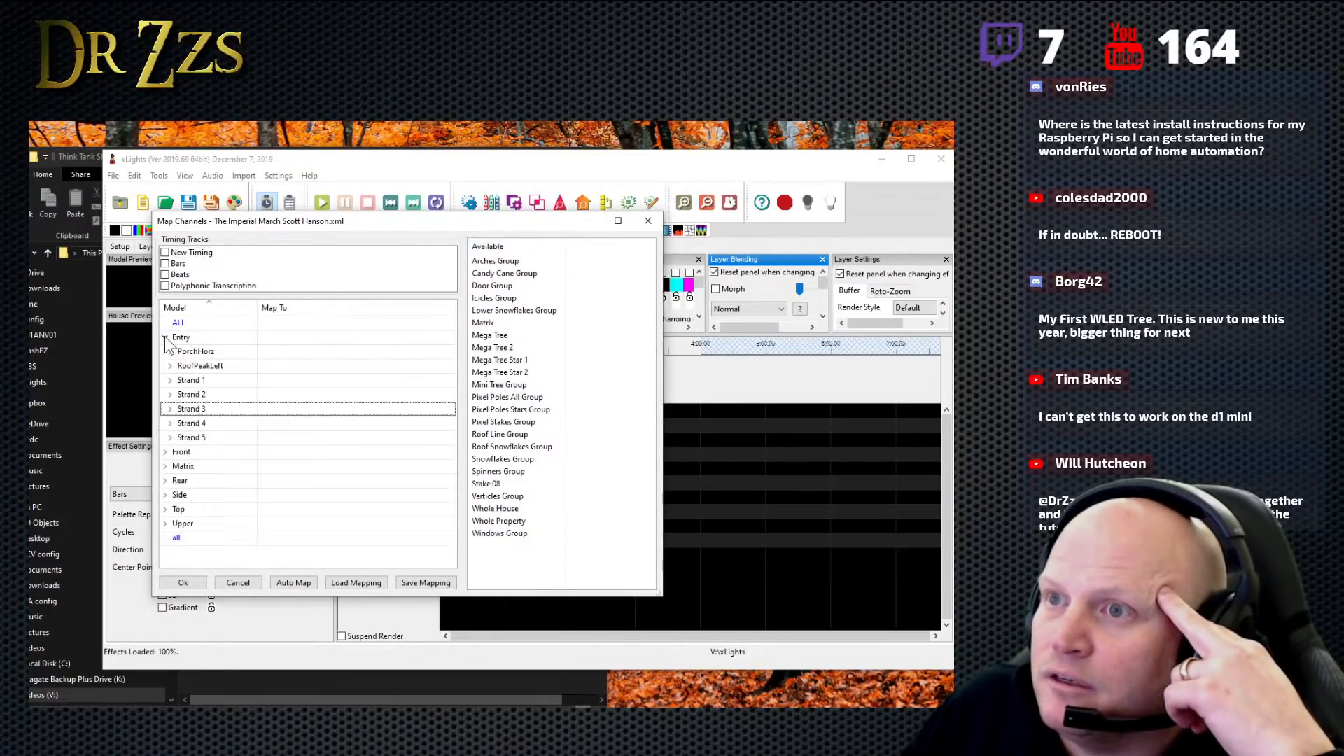
left_click(165, 337)
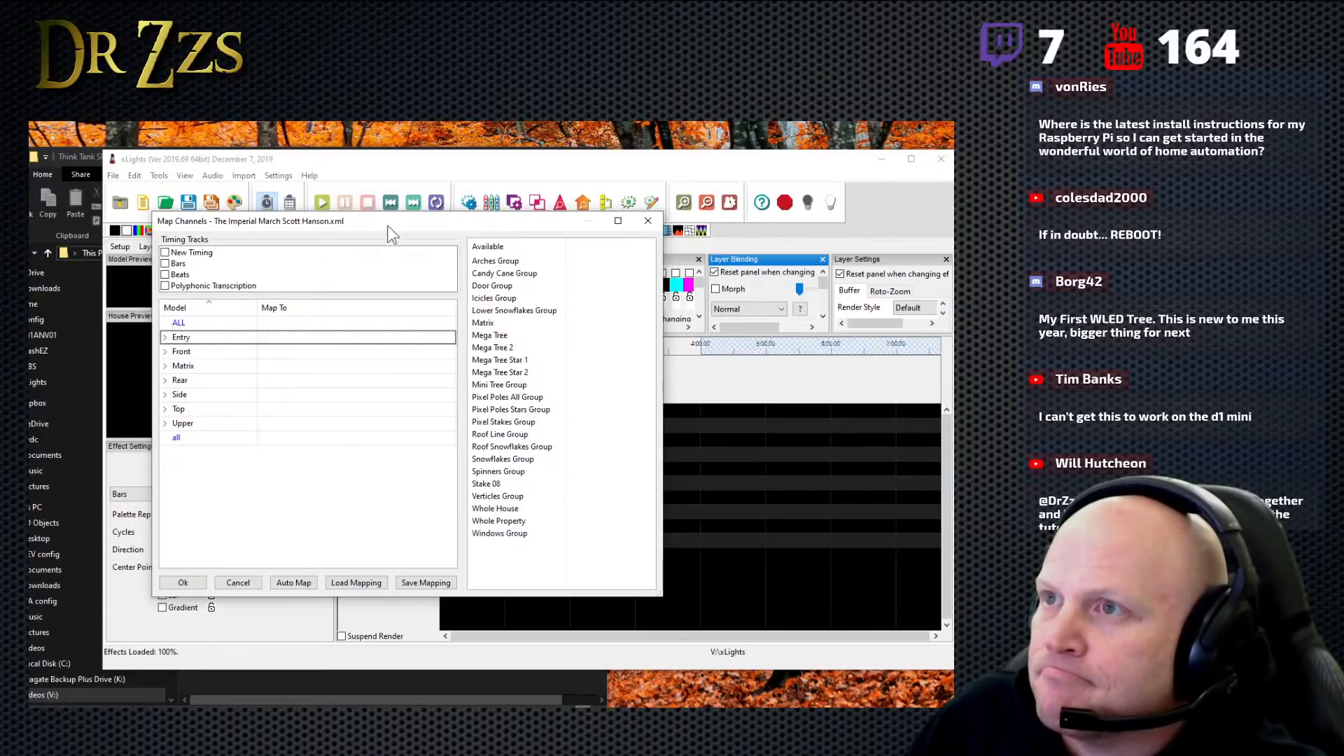
left_click_drag(391, 233, 279, 240)
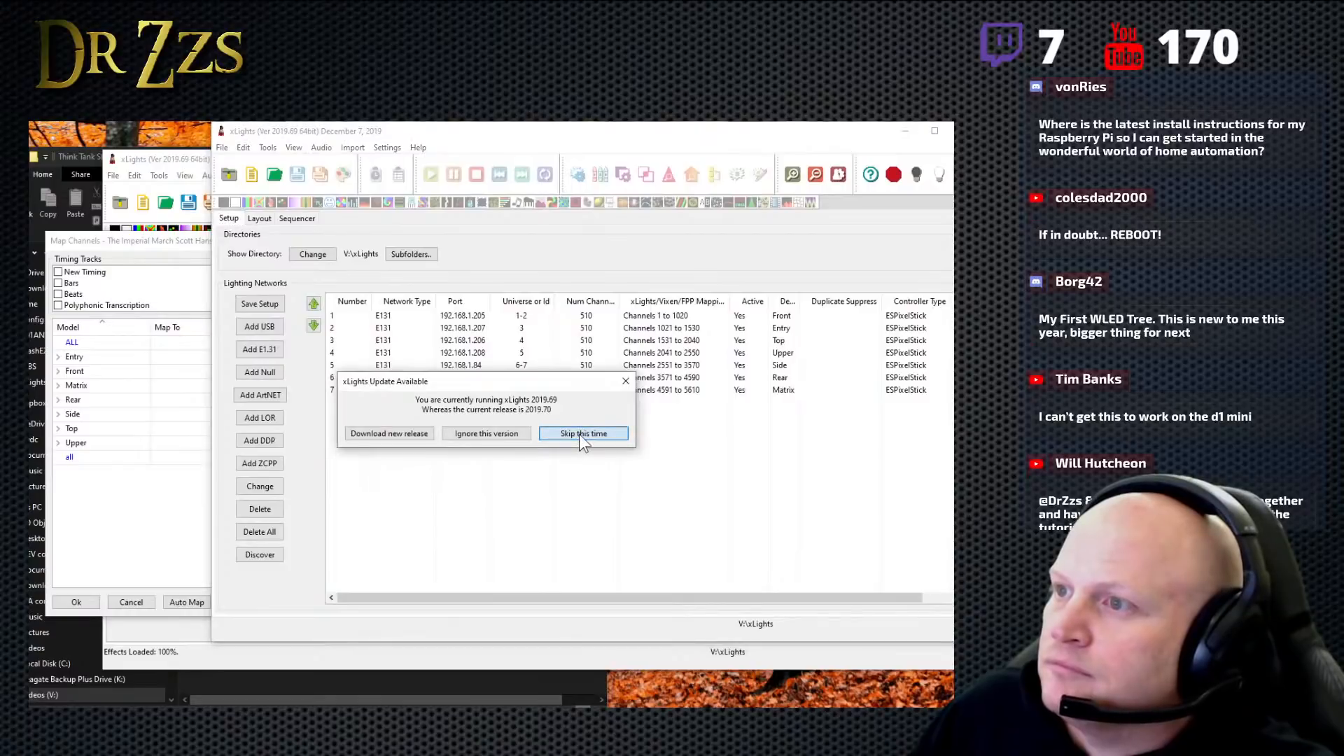
- In a second xLights instance, skip the update and change the show directory to V:\xLights\Imports\Think Tank Sharing
left_click(579, 434)
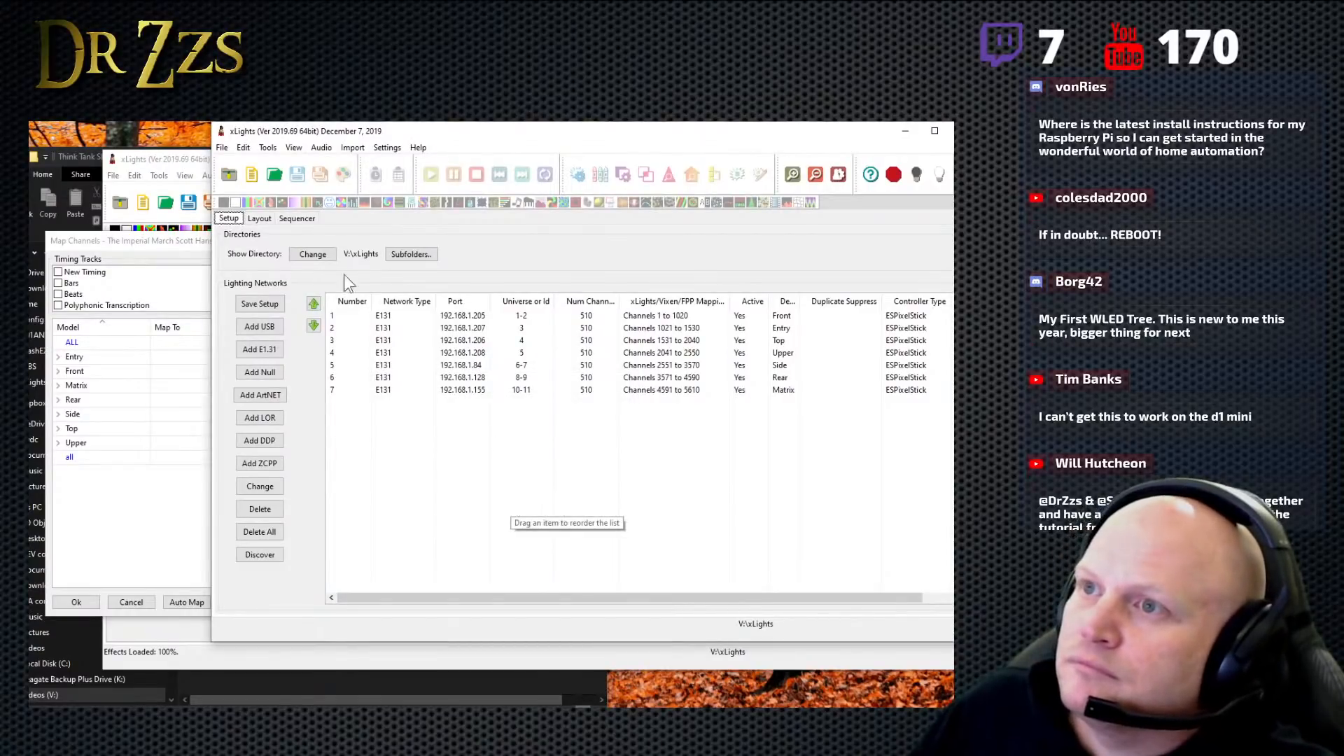
left_click(313, 253)
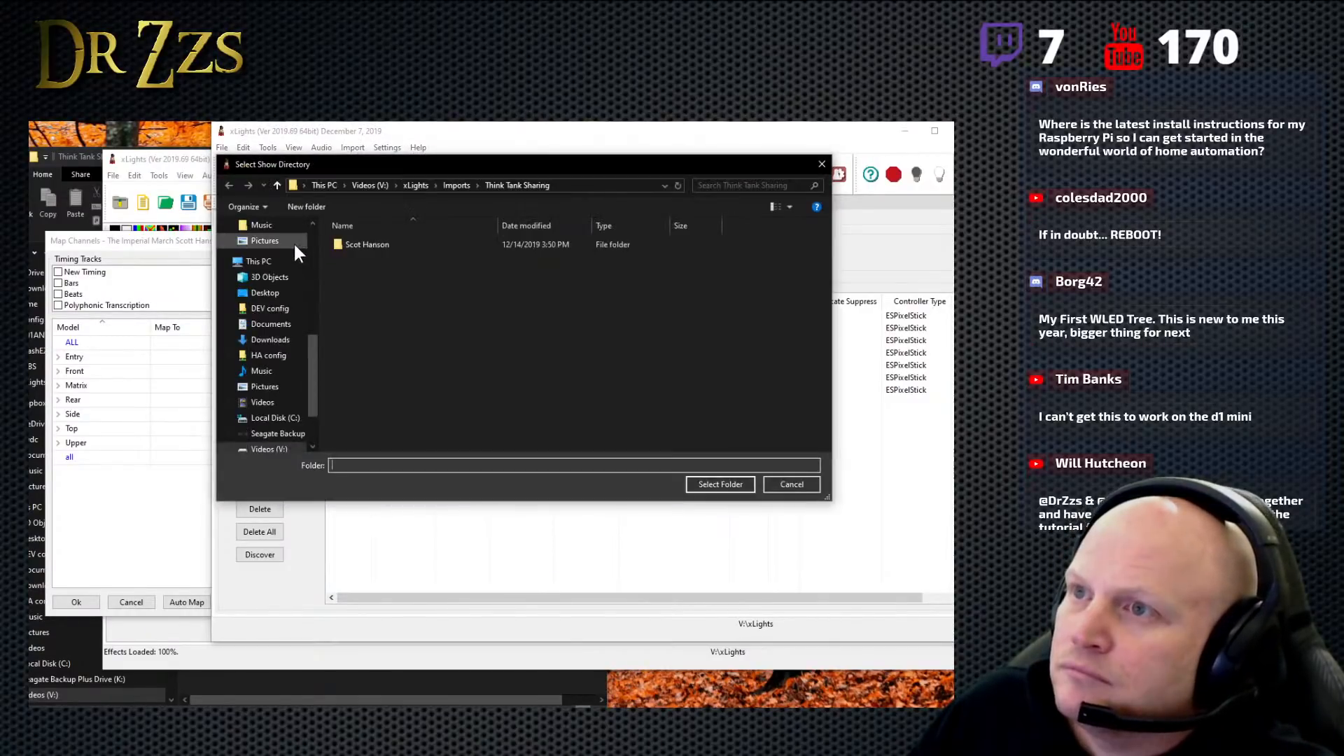
left_click(460, 186)
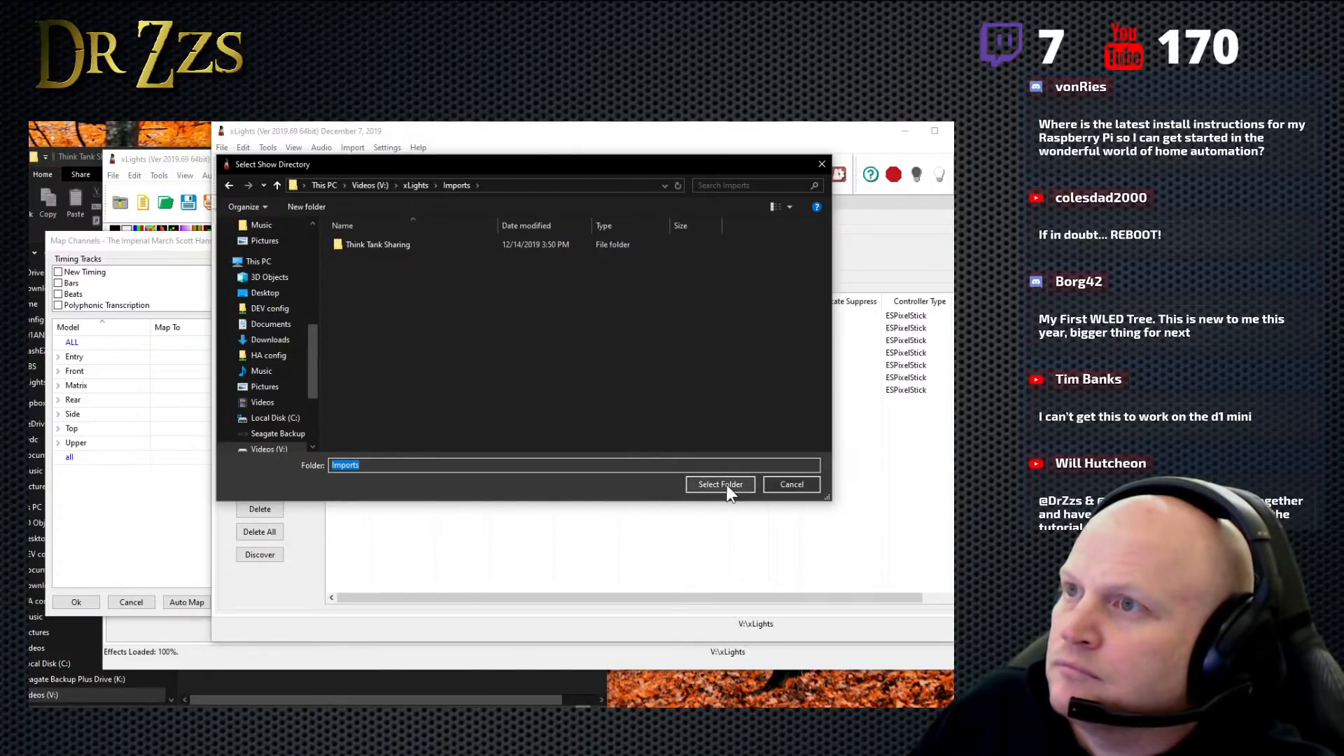
left_click(378, 243)
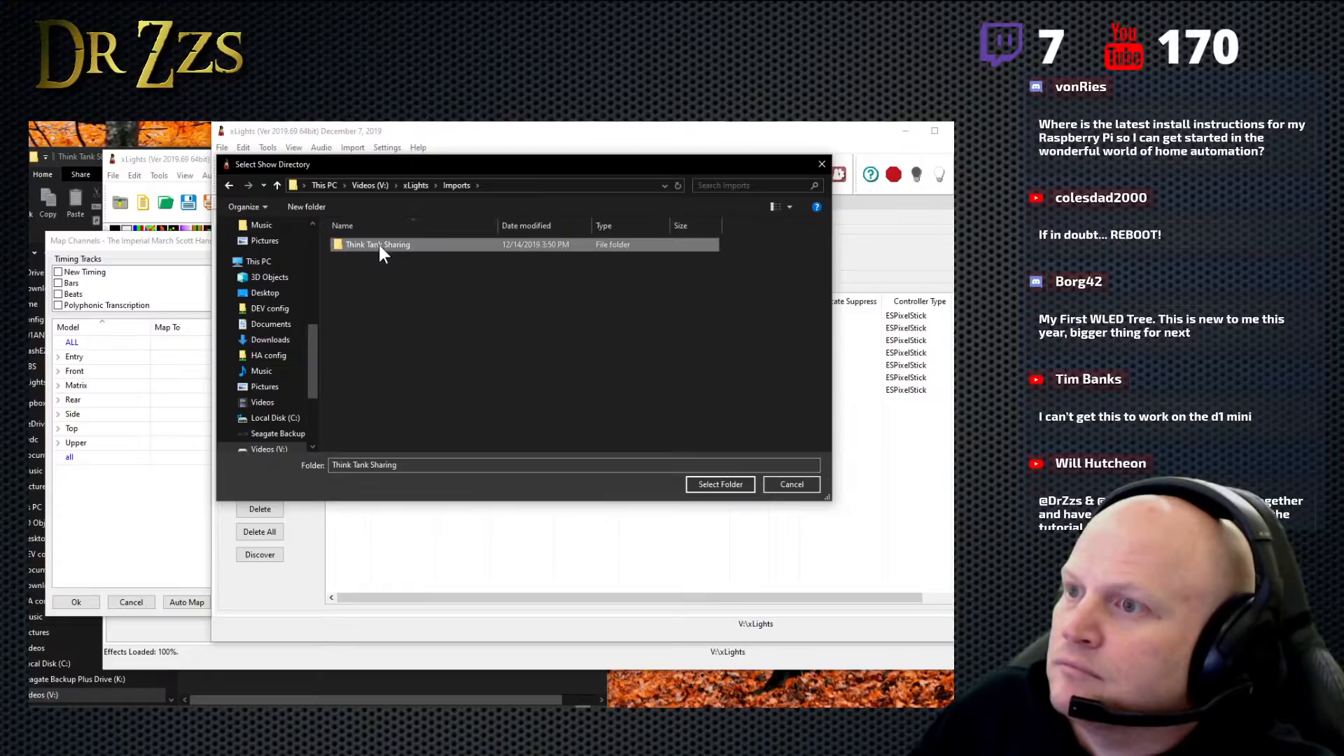
left_click(720, 488)
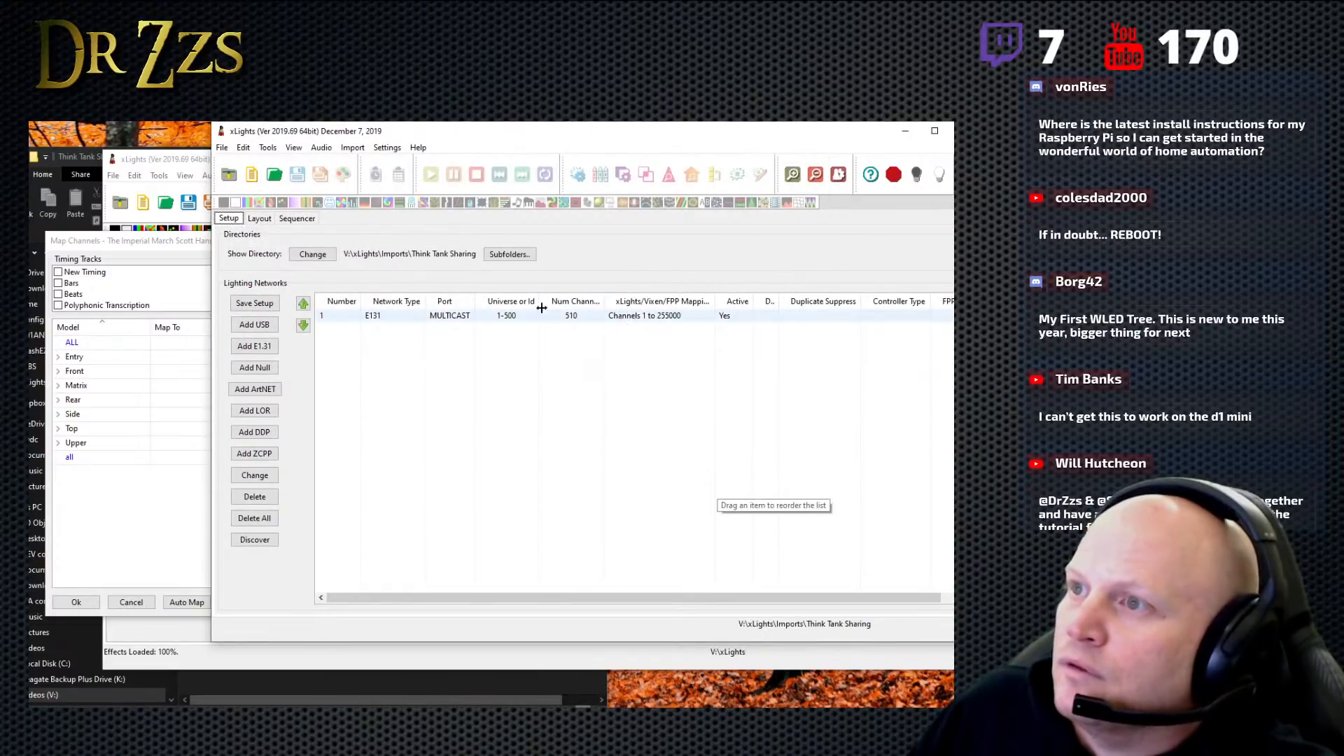
- Show the sequencer, shrink the oversized floating House Preview, and dock it between the Color and Layer Blending panes
left_click(301, 219)
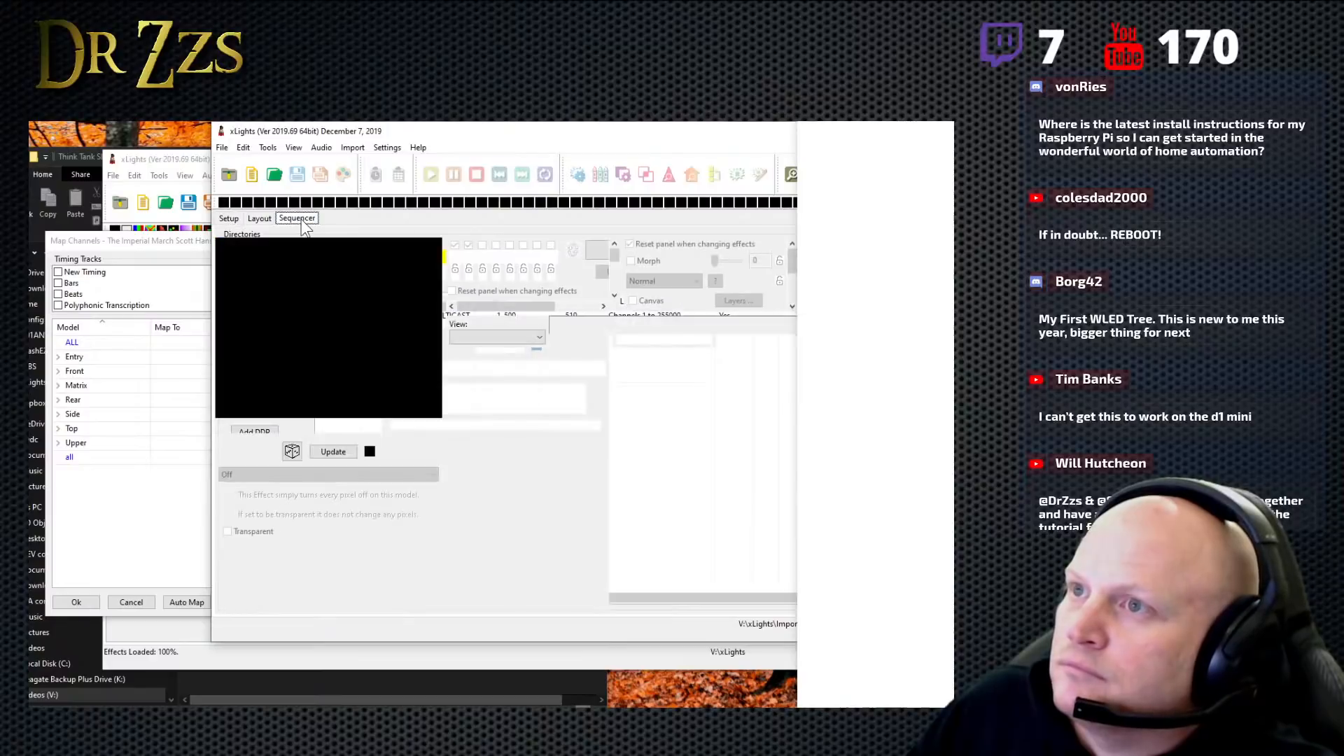
left_click_drag(953, 123, 110, 103)
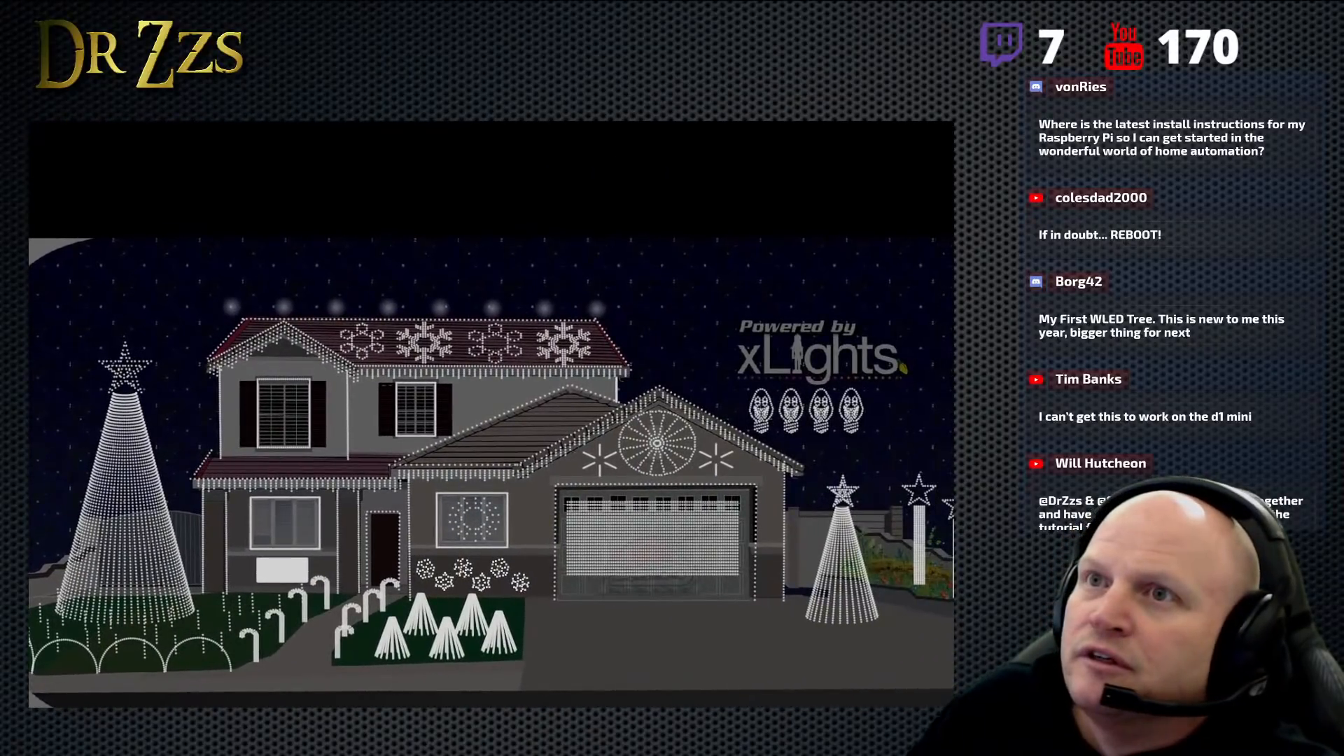
left_click_drag(0, 95, 331, 358)
left_click_drag(769, 373, 467, 125)
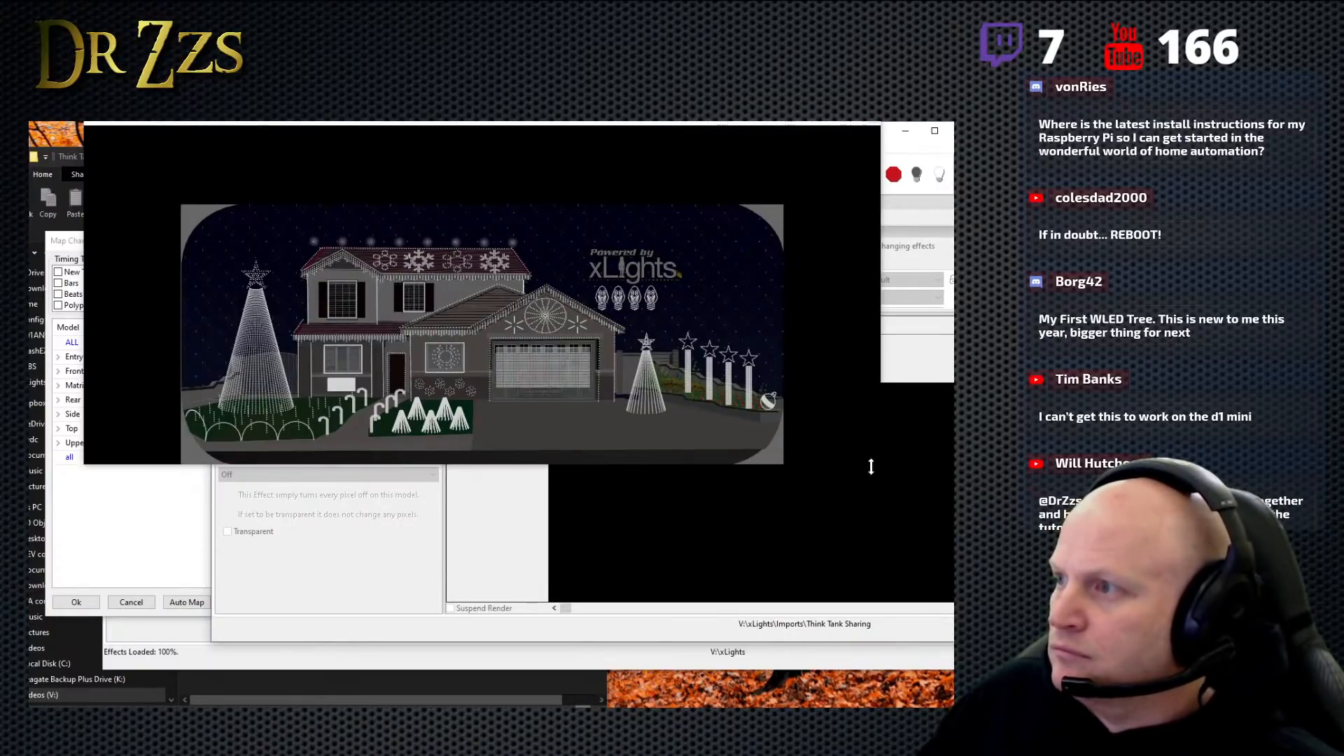
left_click_drag(579, 123, 677, 315)
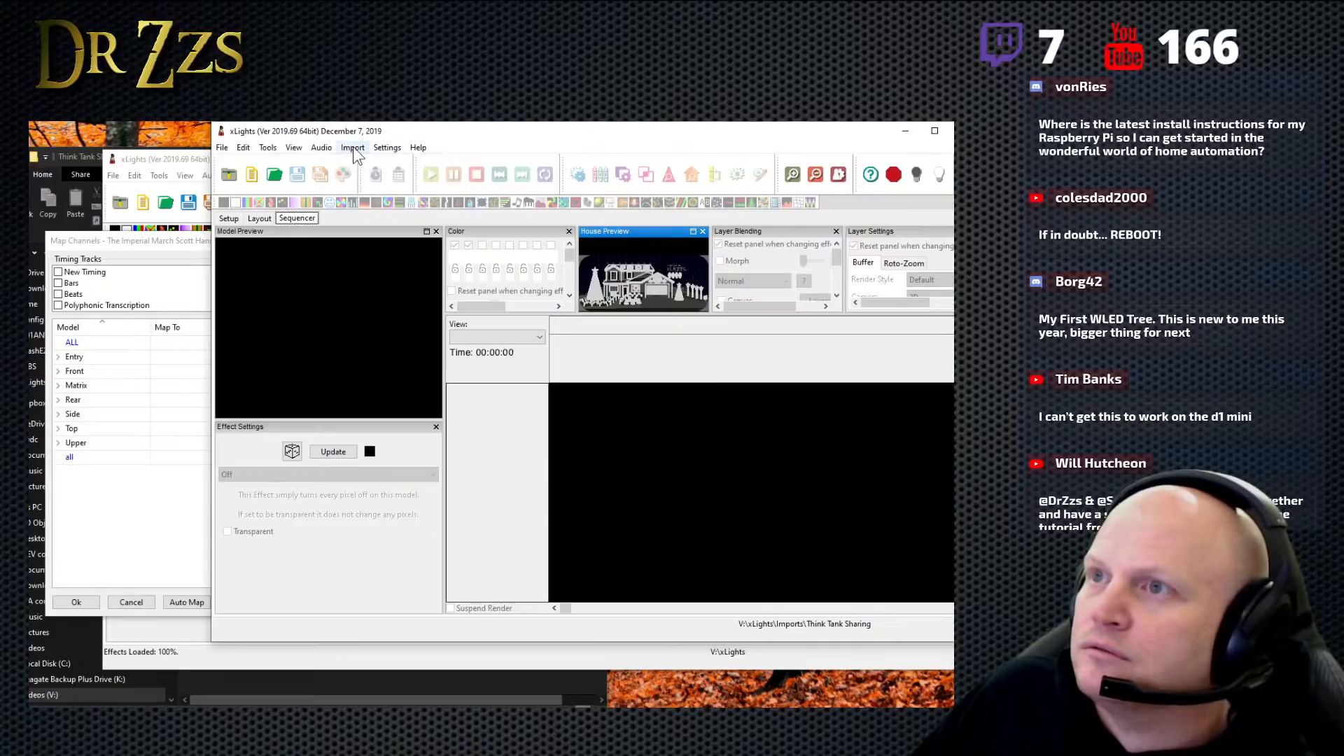
- Open The Imperial March sequence from the Think Tank Sharing folder without selecting a media file
left_click(274, 175)
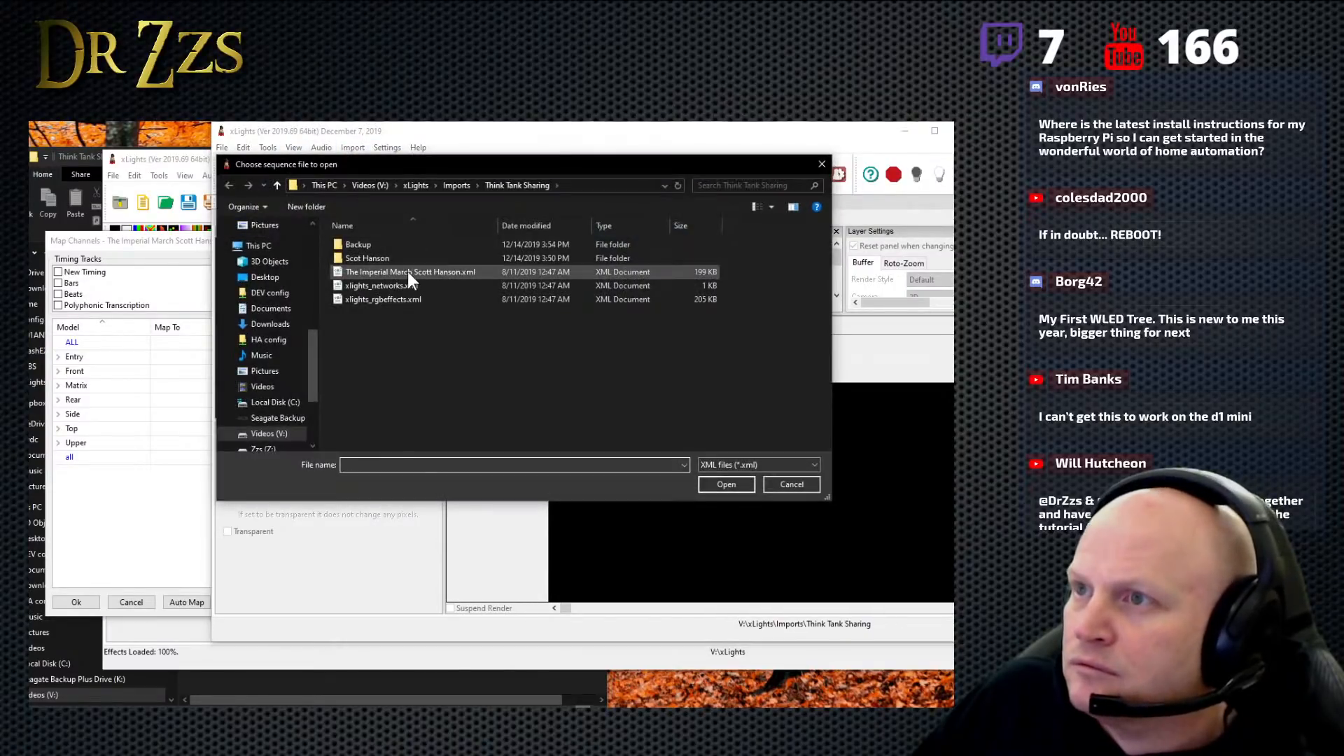
left_click(407, 272)
left_click(726, 485)
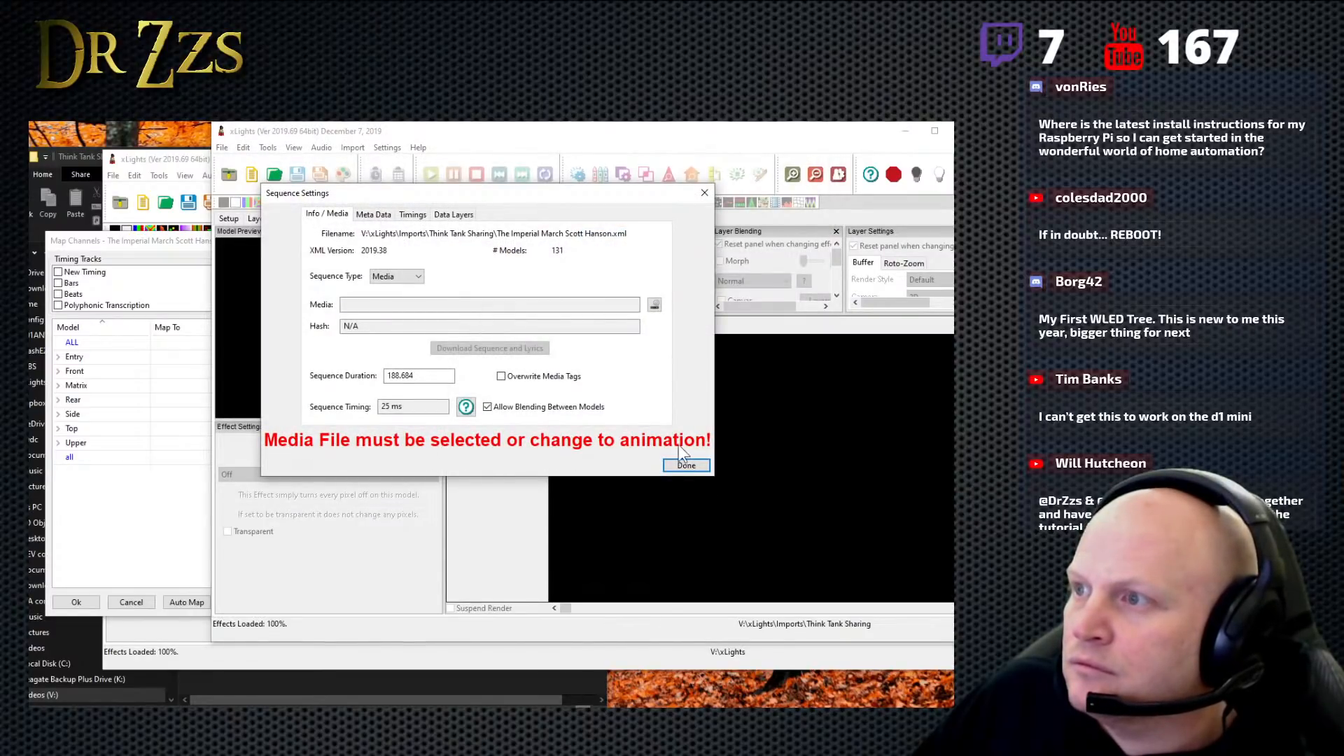
left_click(684, 465)
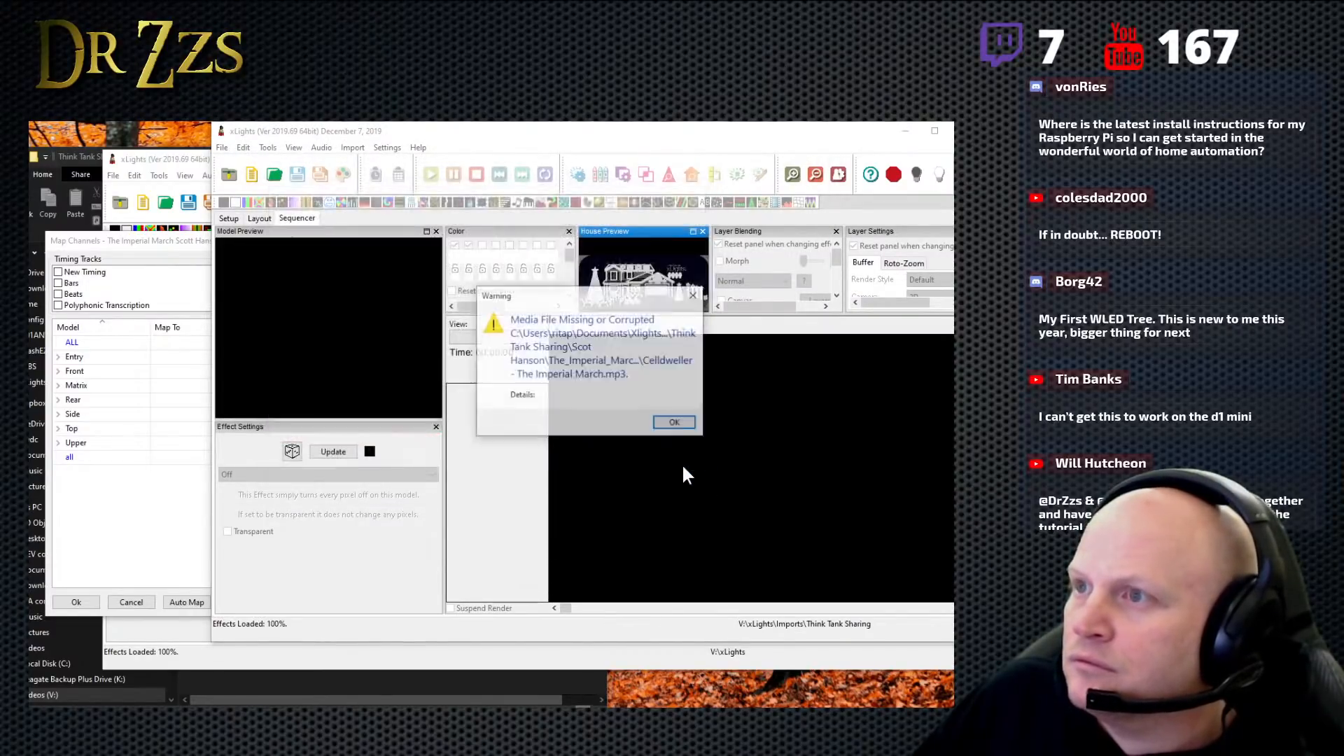
left_click(676, 421)
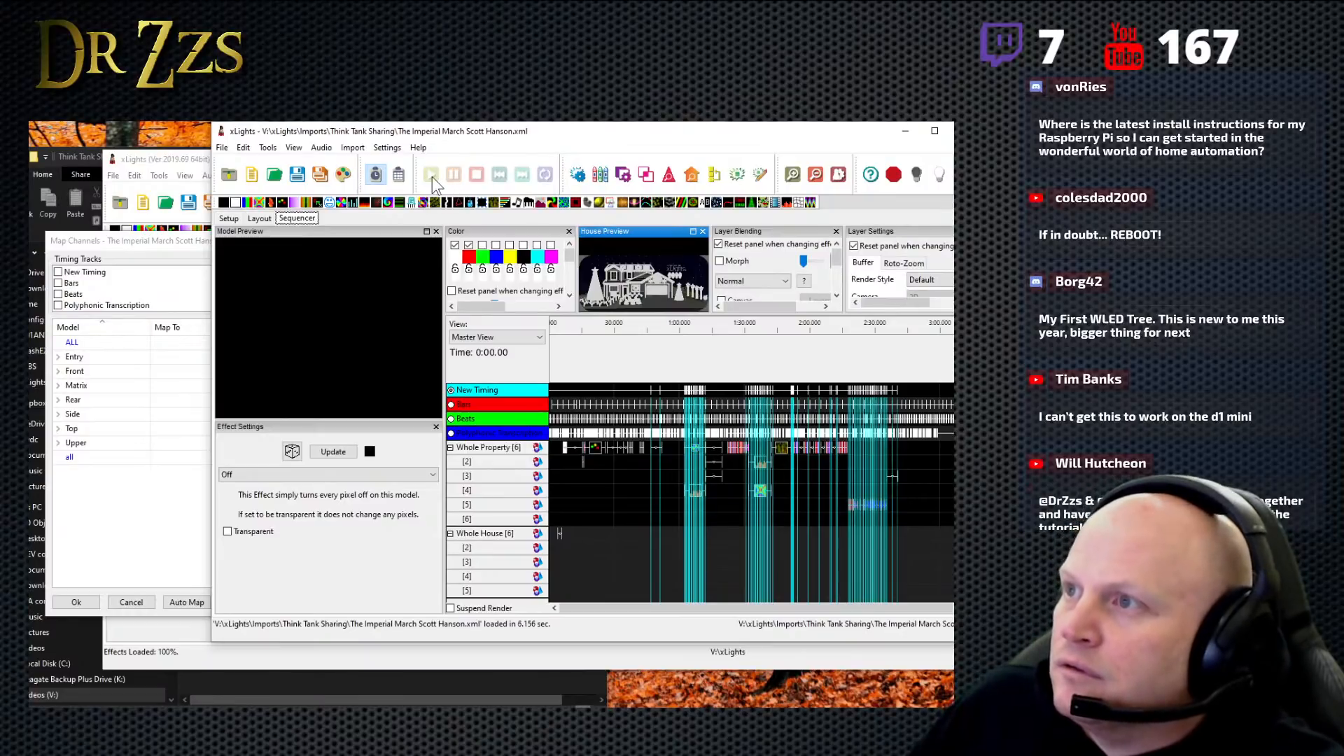
- Render all layers of the opened Imperial March sequence and save it
left_click(344, 177)
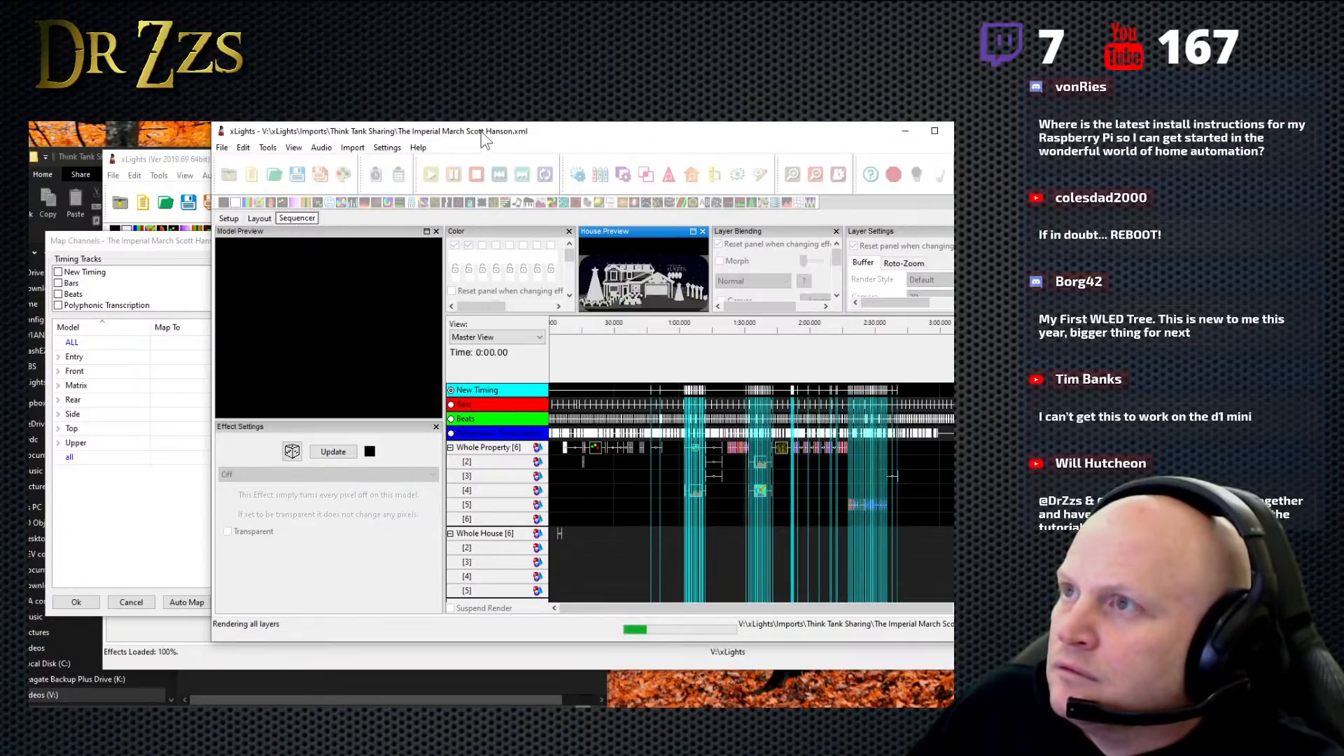
left_click_drag(561, 135, 481, 133)
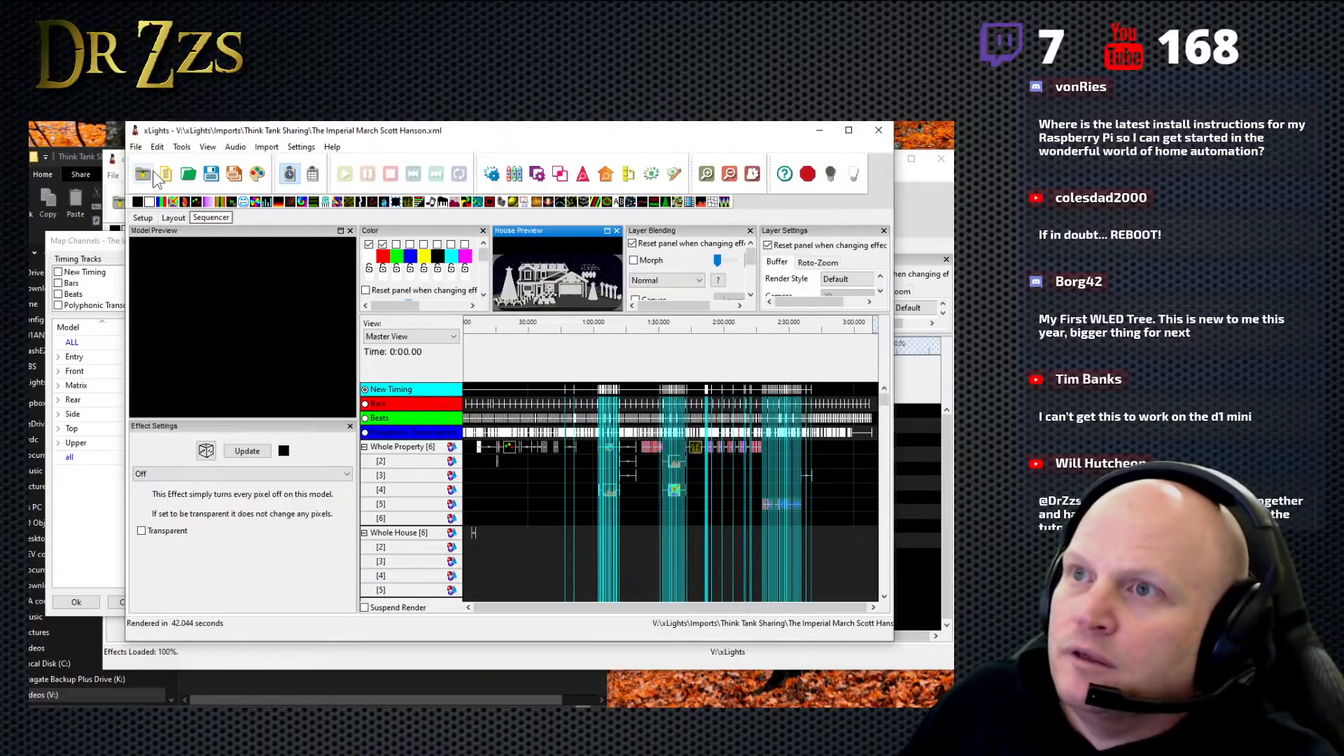
left_click(212, 175)
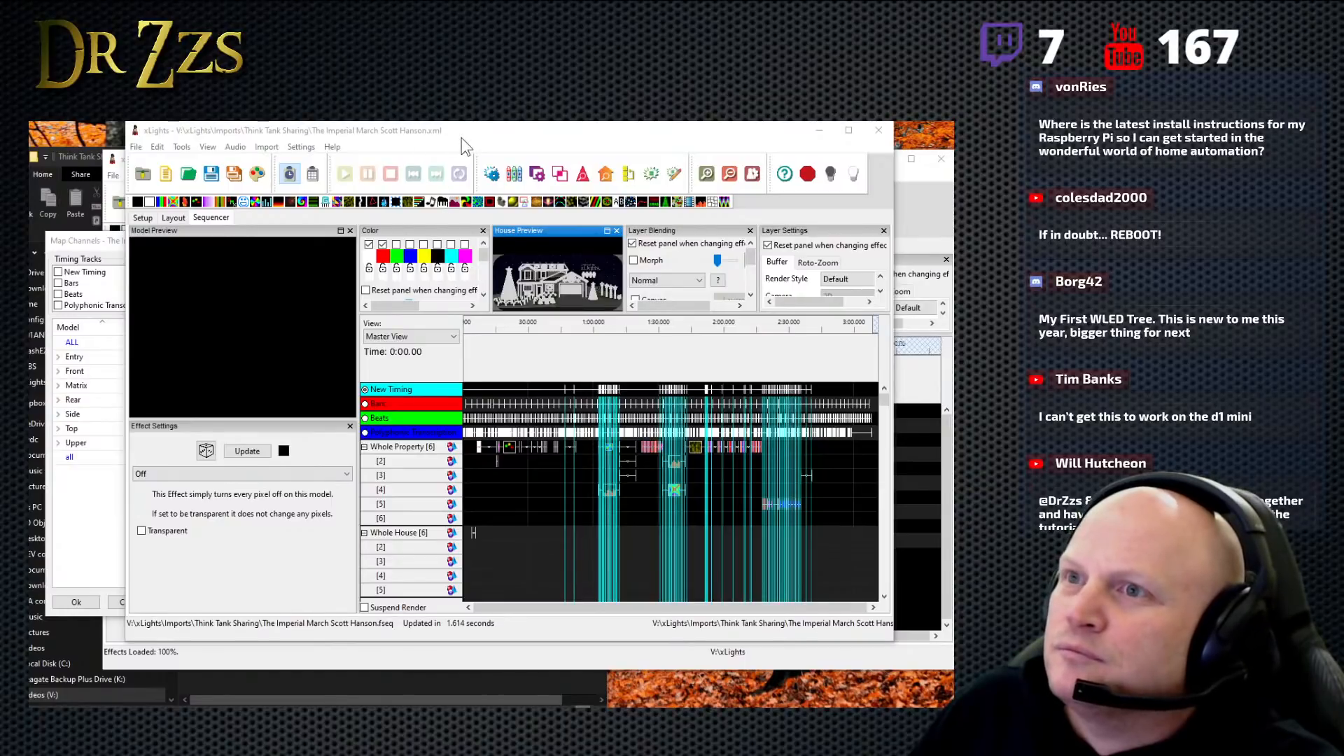
mouse_move(461, 137)
left_mouse_down()
mouse_move(493, 142)
mouse_move(479, 151)
left_mouse_up()
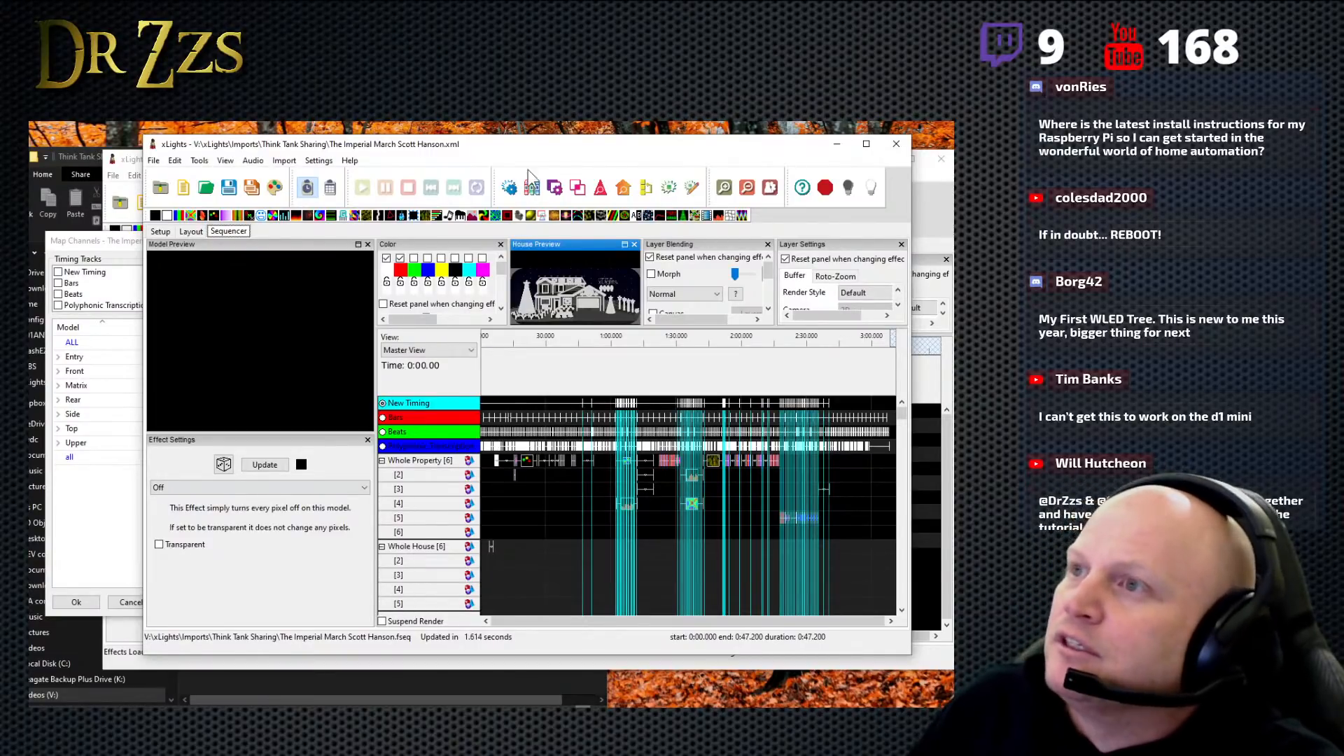
left_click_drag(531, 145, 500, 149)
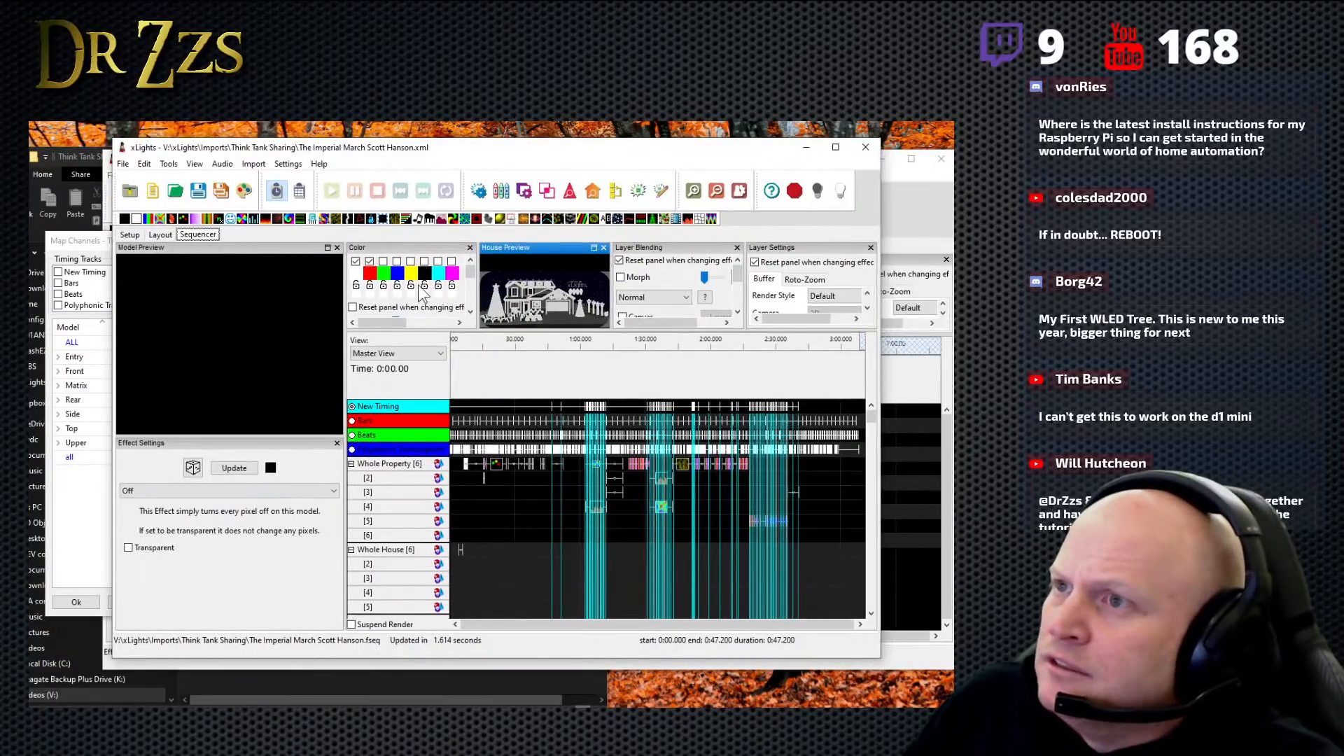
left_click_drag(448, 150, 520, 146)
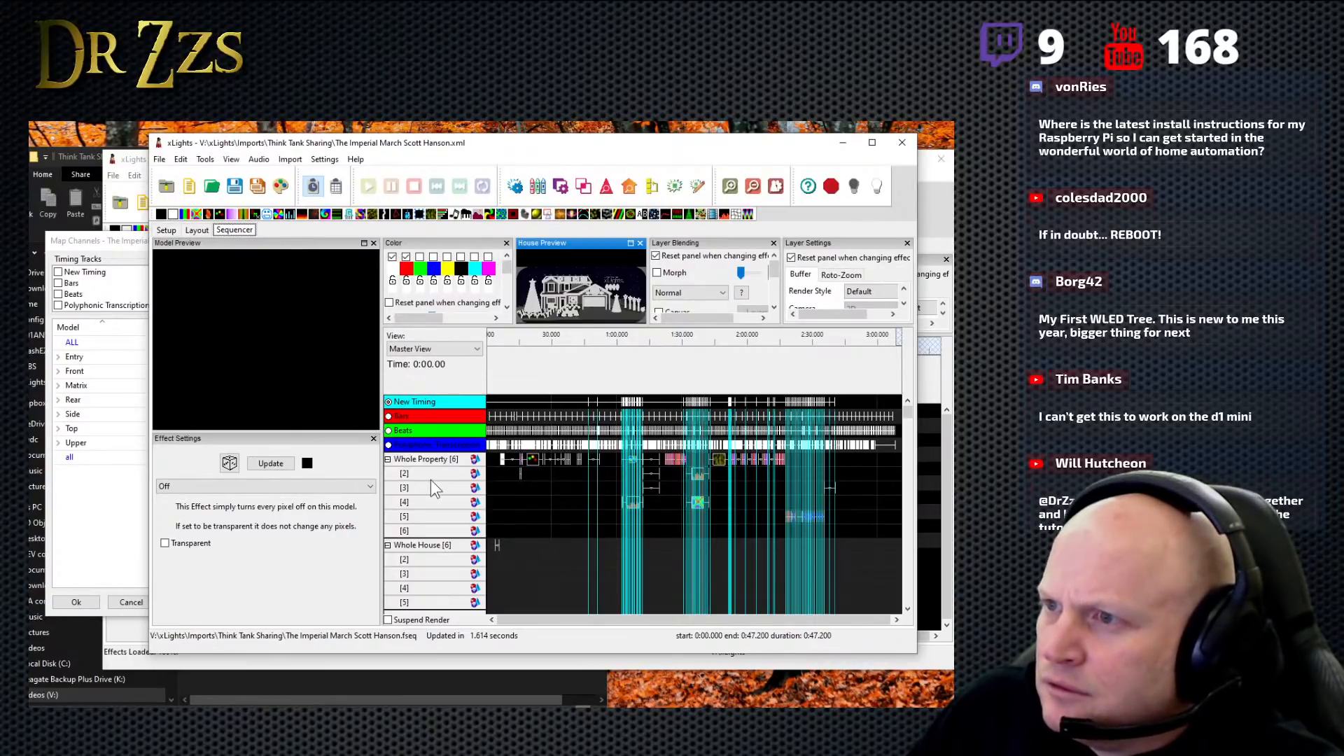
- Map the Whole Property group to the ALL model in the channel mapping, and return to the opened Imperial March sequence
left_click_drag(534, 149, 605, 177)
left_click(175, 238)
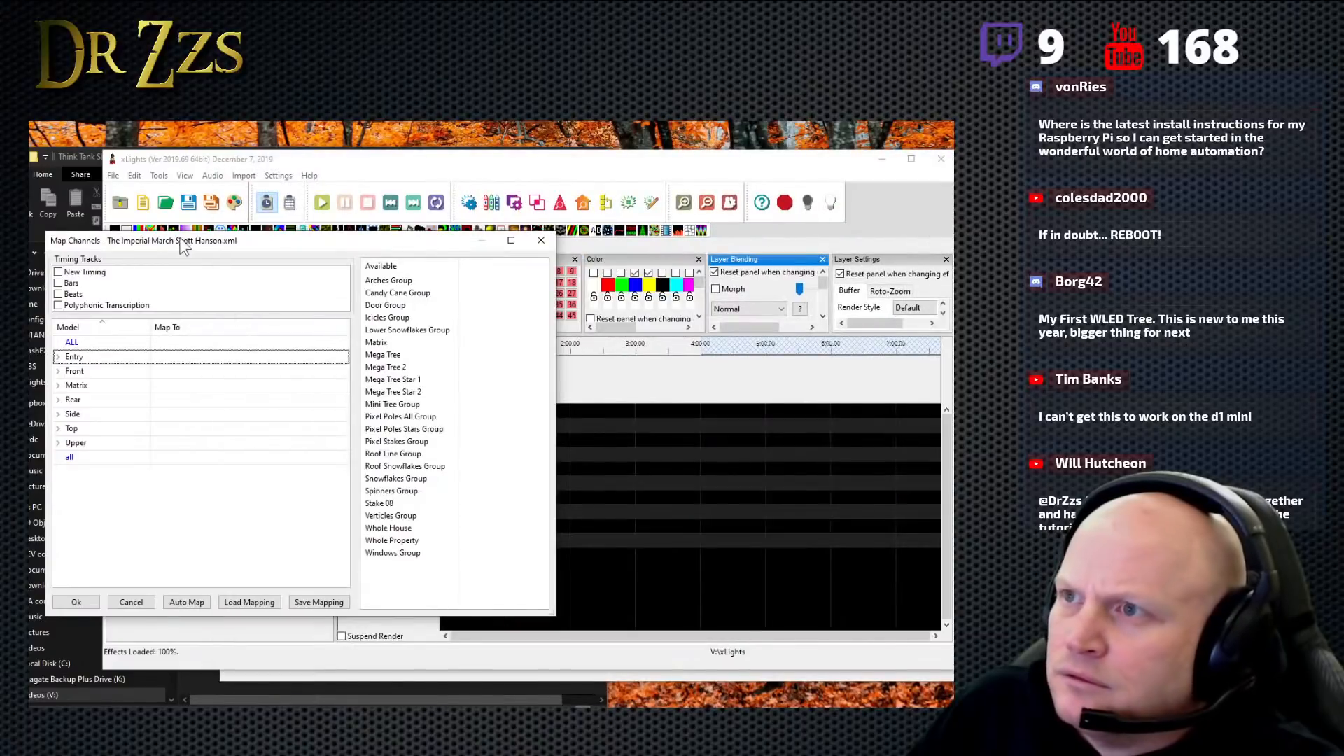
left_click(393, 544)
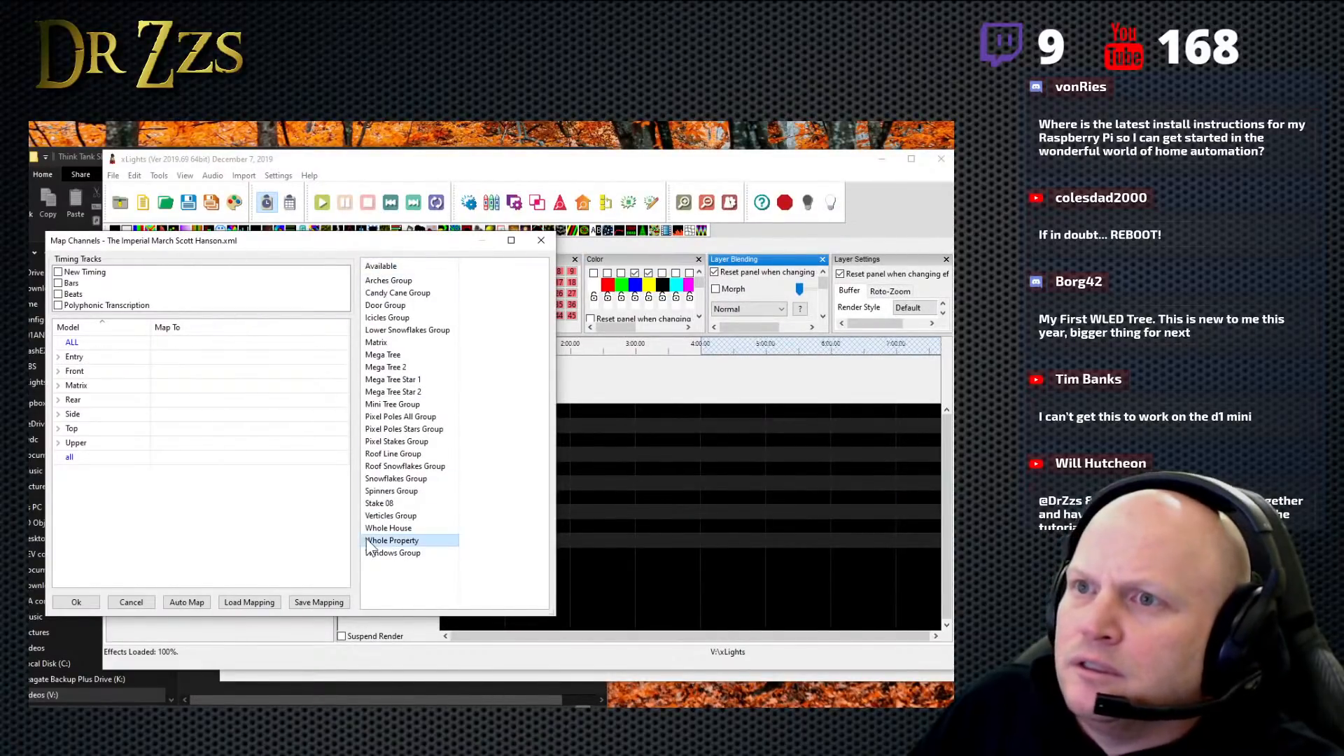
left_click_drag(382, 534, 200, 354)
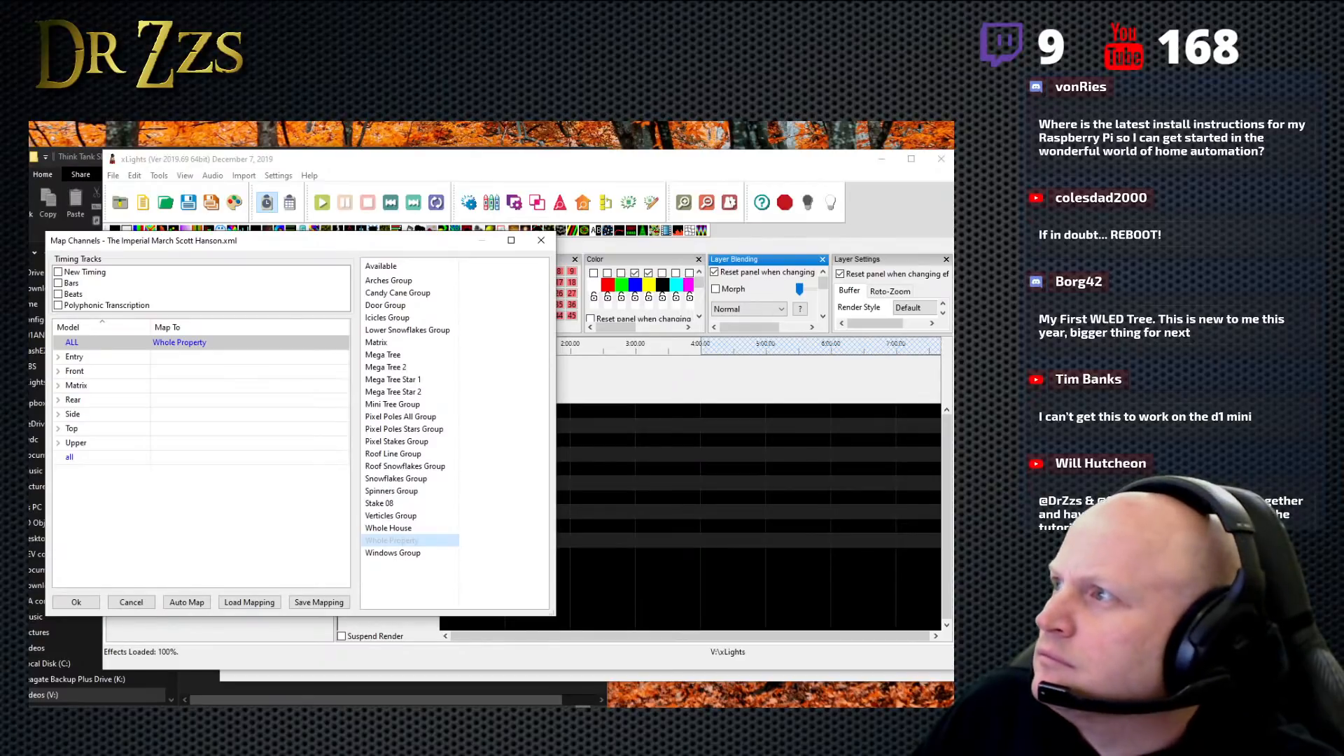
key("alt+Tab")
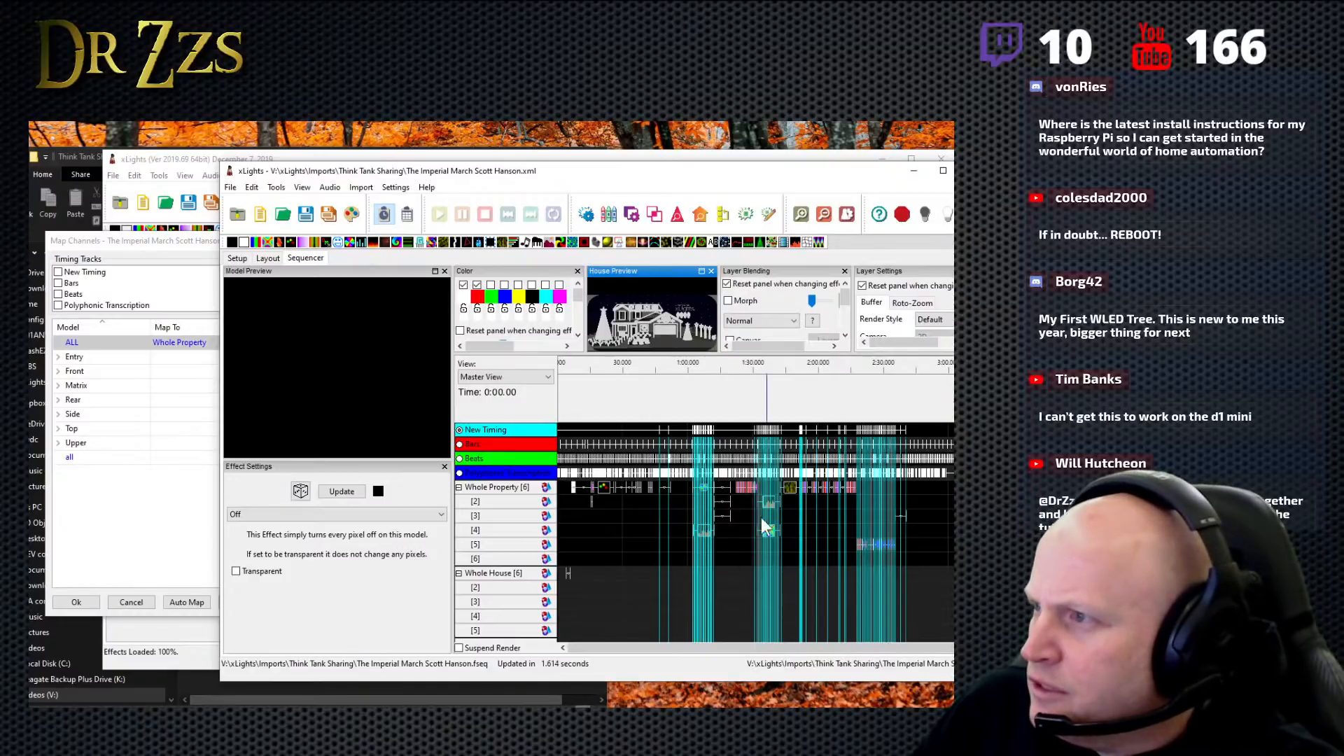
- Collapse the effect layers of the Whole Property and Whole House groups in the Imperial March sequence
scroll(548, 557, "down", 1)
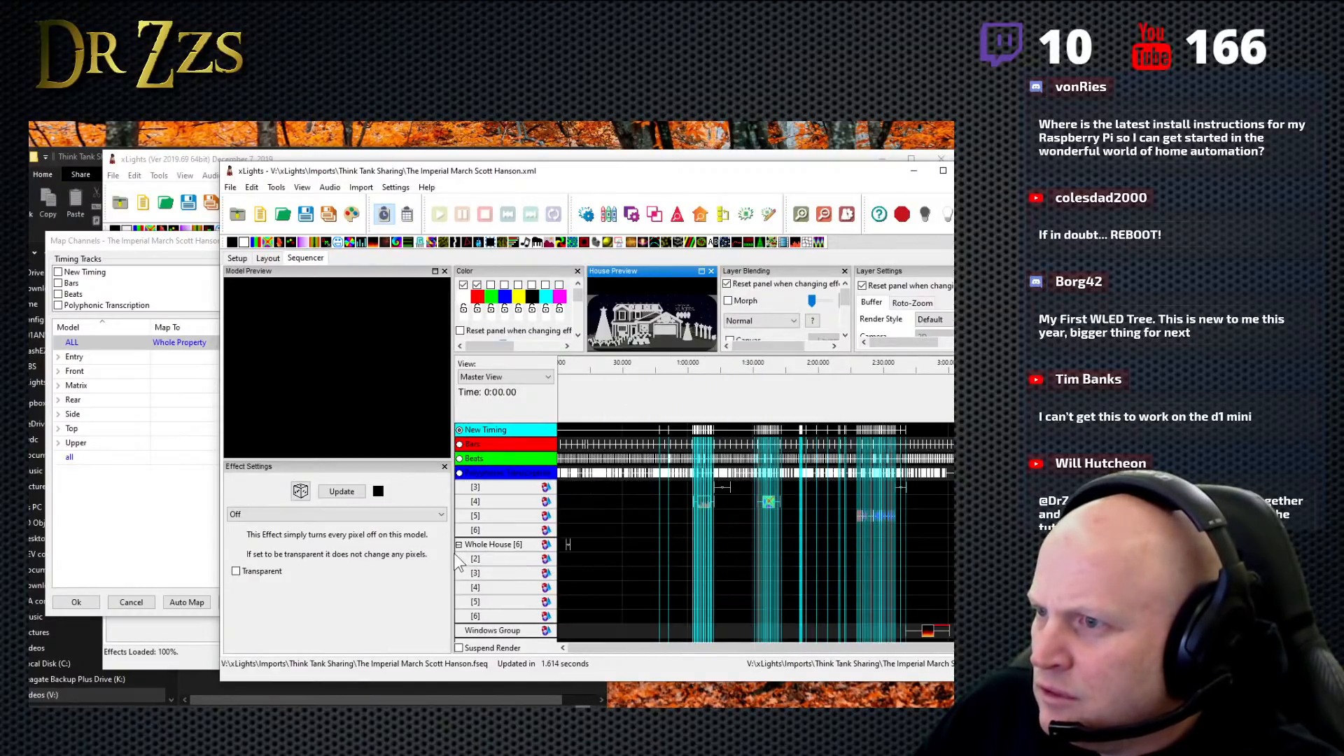
scroll(469, 550, "up", 1)
left_click(459, 488)
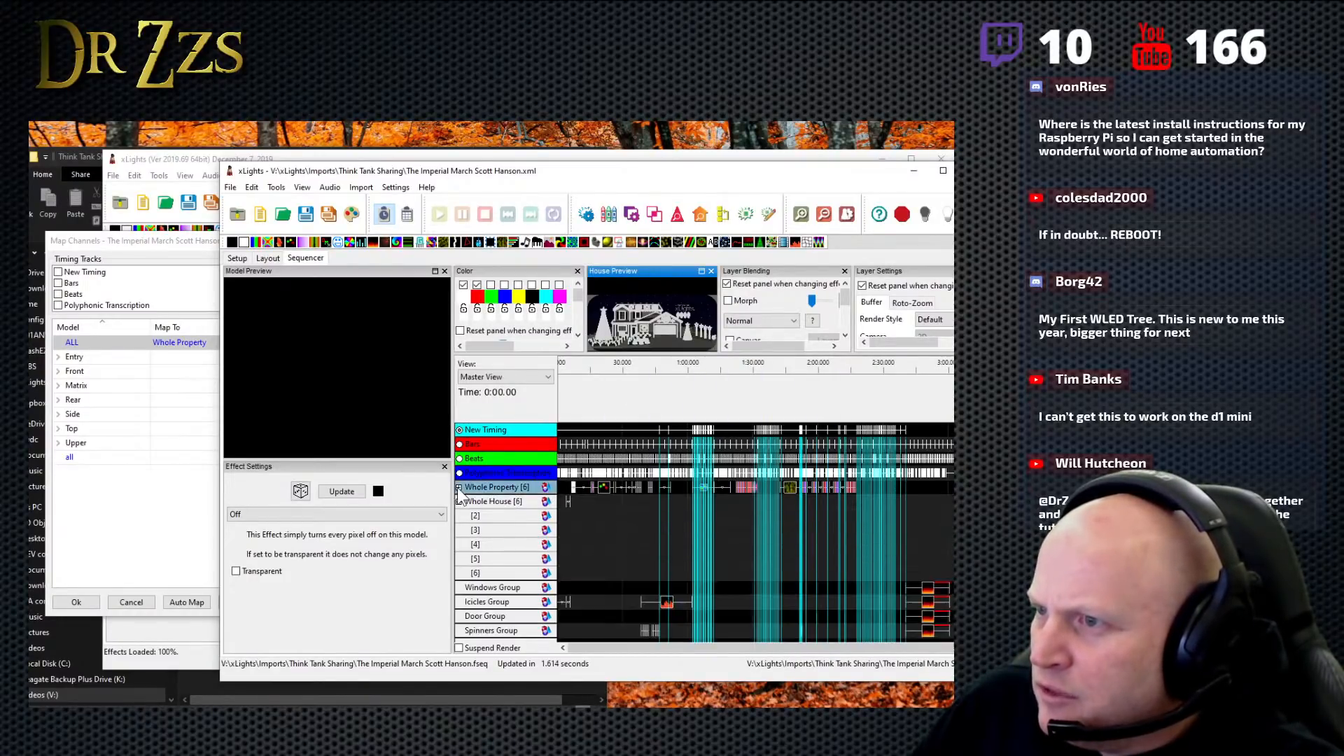
left_click(459, 502)
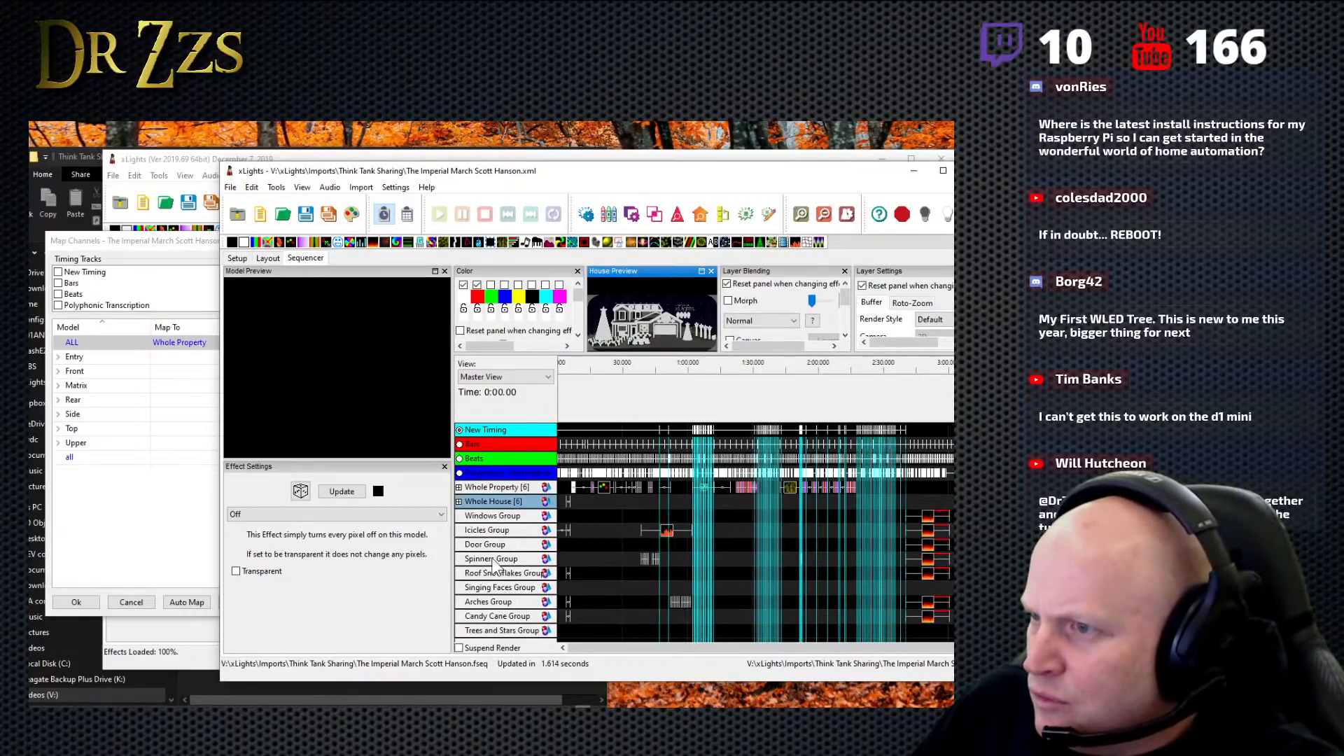
- Collapse the layers of the Mini Tree Group, and collapse and re-expand those of the Pixel Poles Stars Group
left_click(542, 628)
scroll(532, 610, "down", 5)
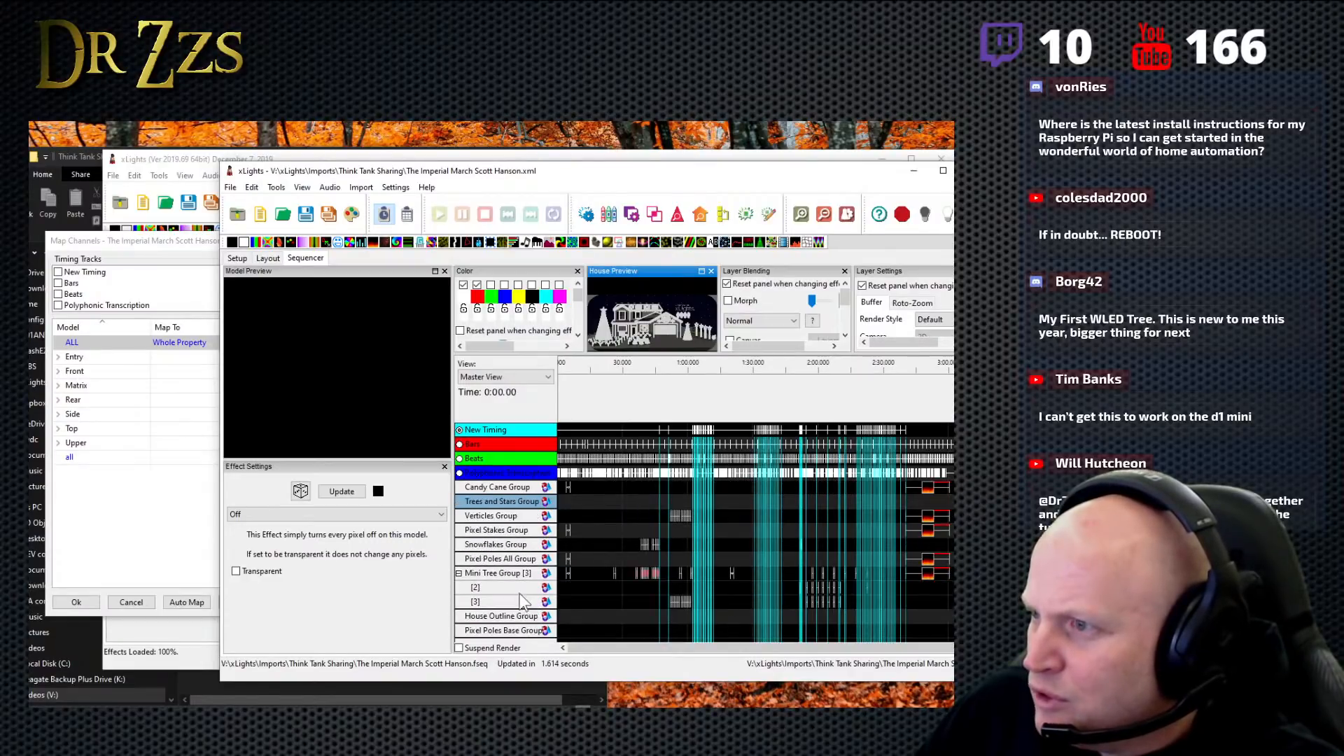
left_click(459, 573)
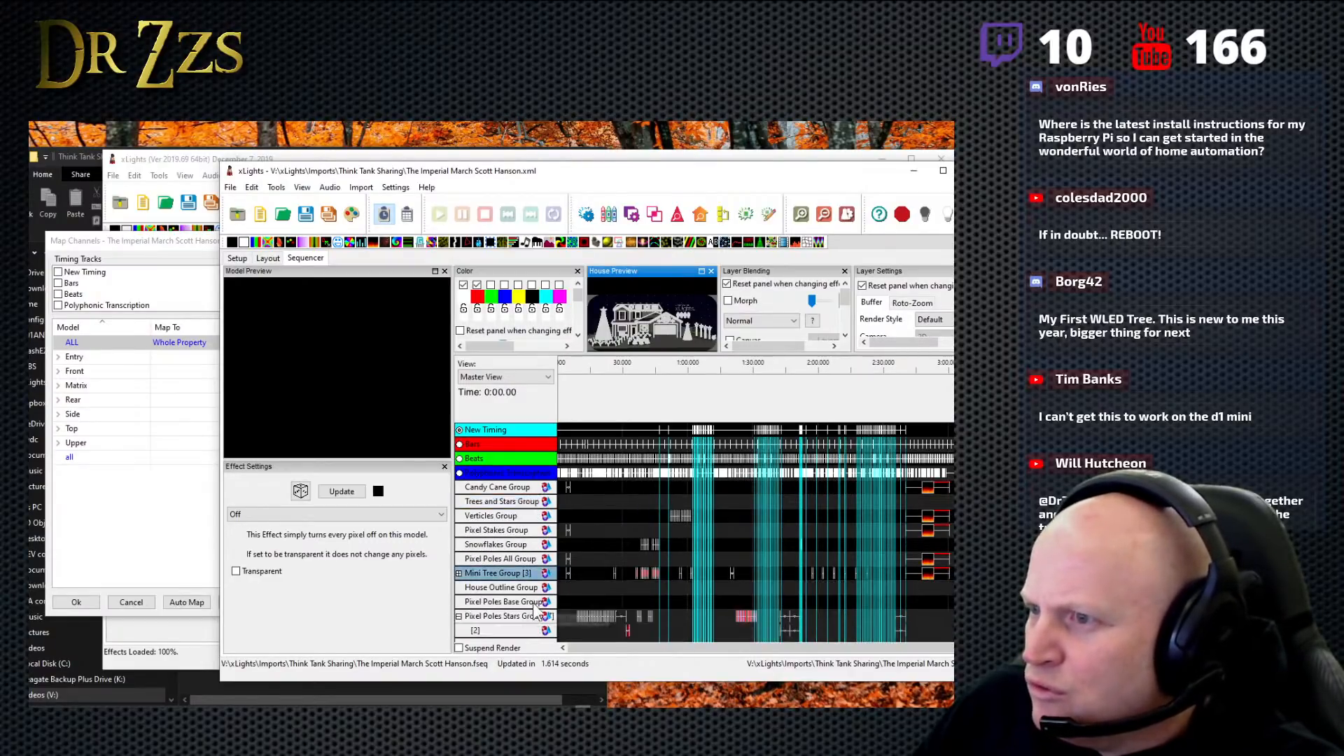
left_click(459, 617)
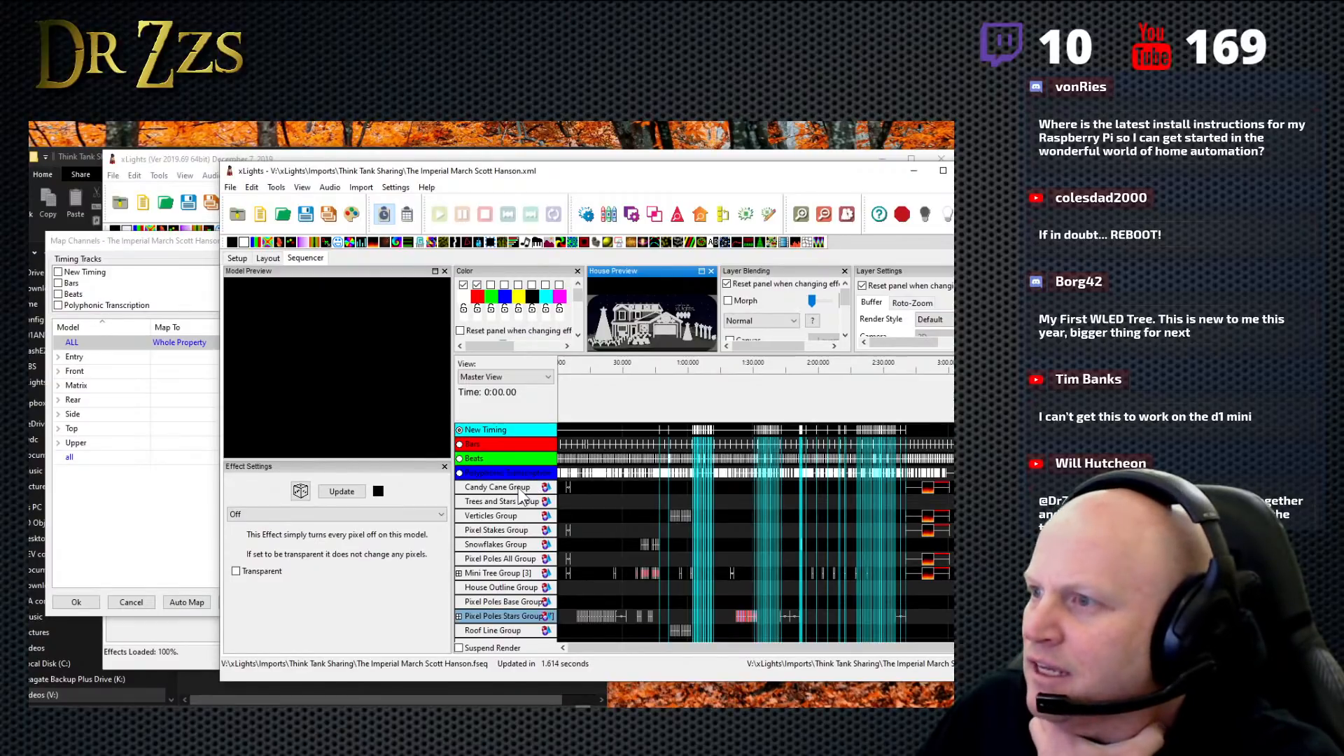
left_click(459, 616)
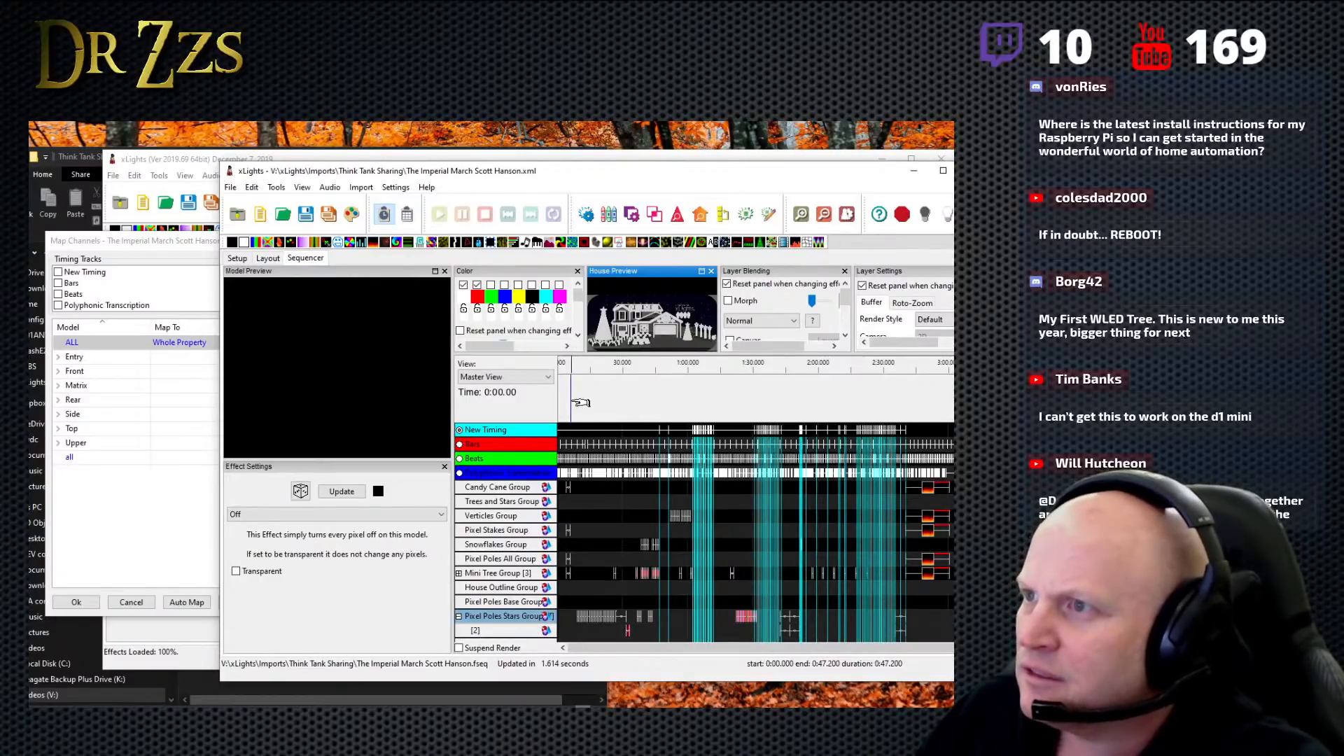
- Play the sequence and turn the House Preview into a smaller floating window placed clear of the lower model rows
key("space")
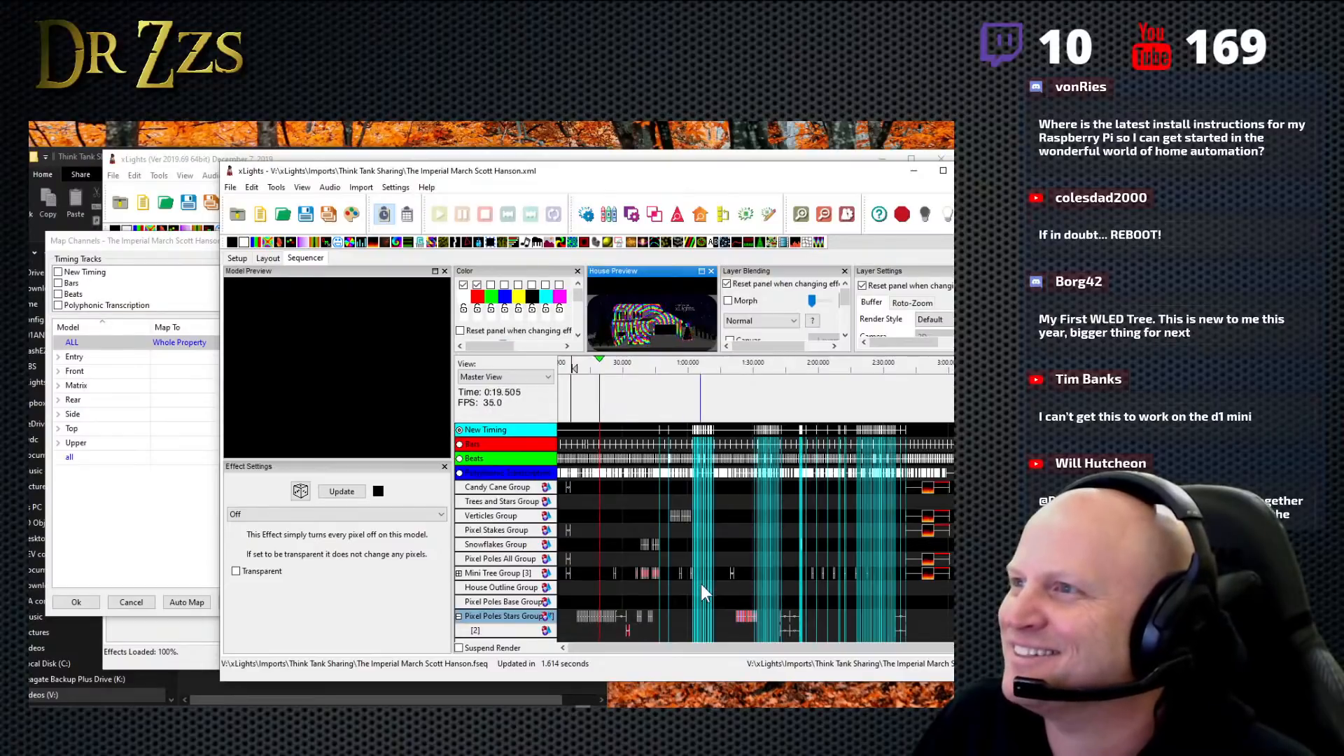
left_click(701, 271)
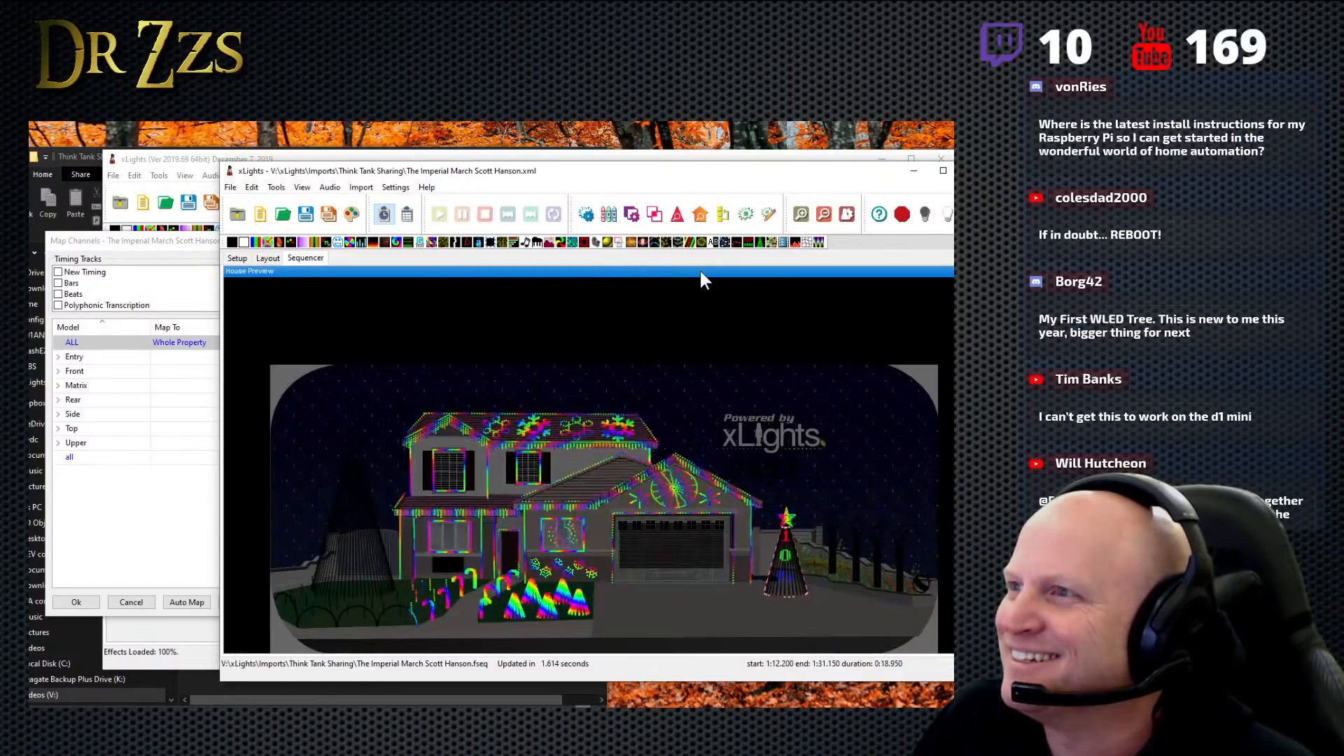
left_click_drag(671, 276, 486, 238)
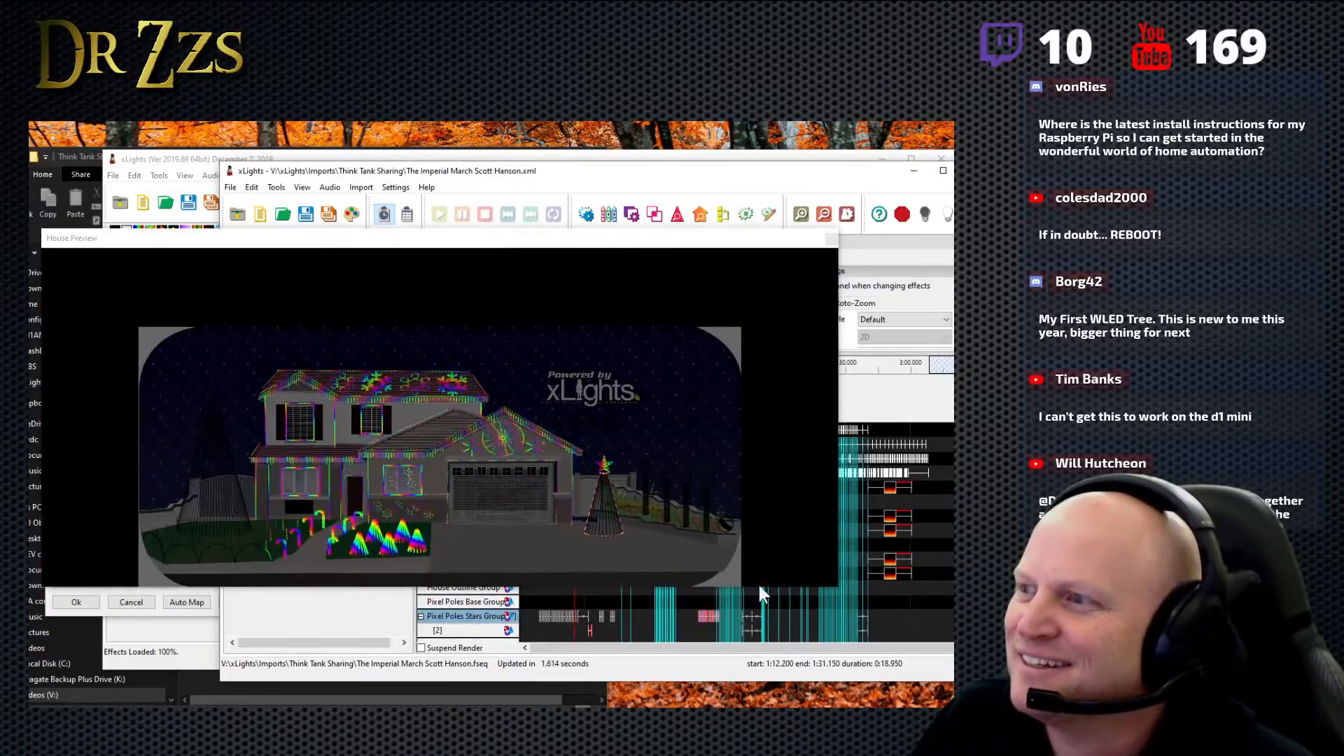
left_click_drag(838, 589, 597, 590)
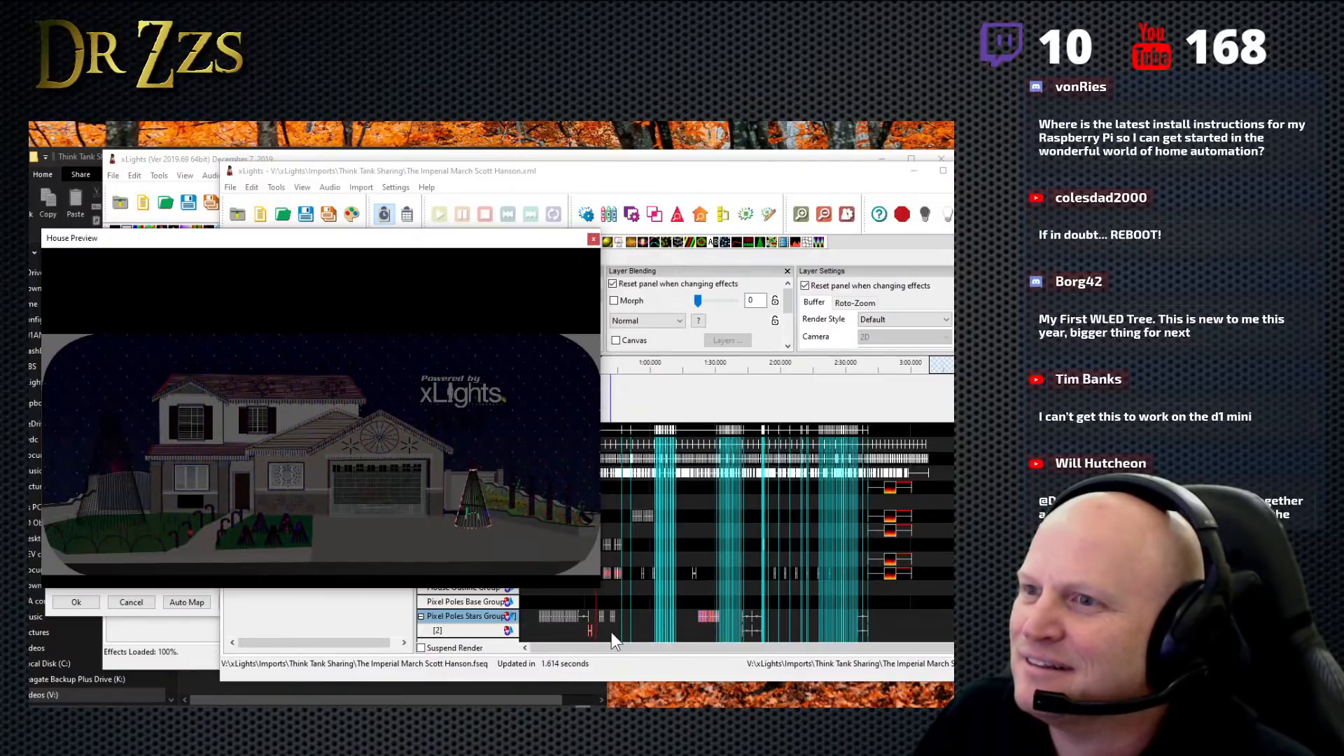
left_click_drag(471, 242, 467, 158)
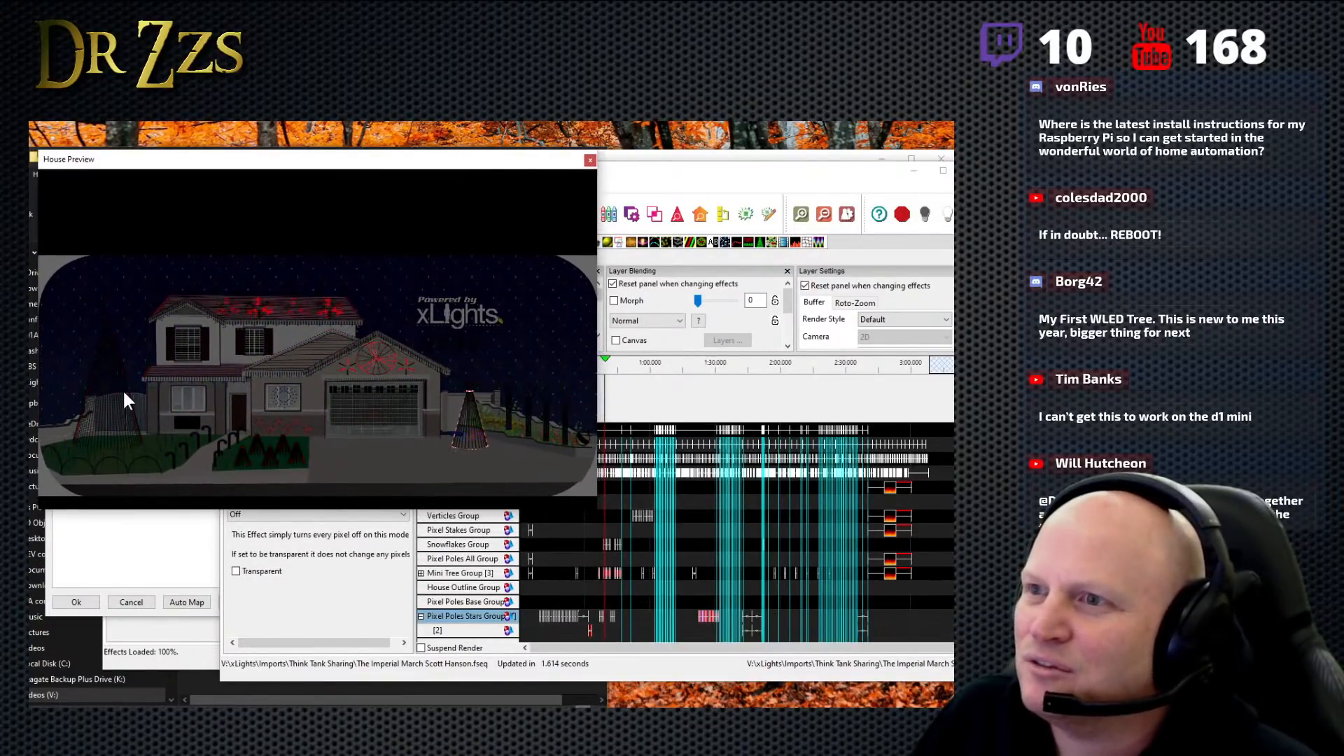
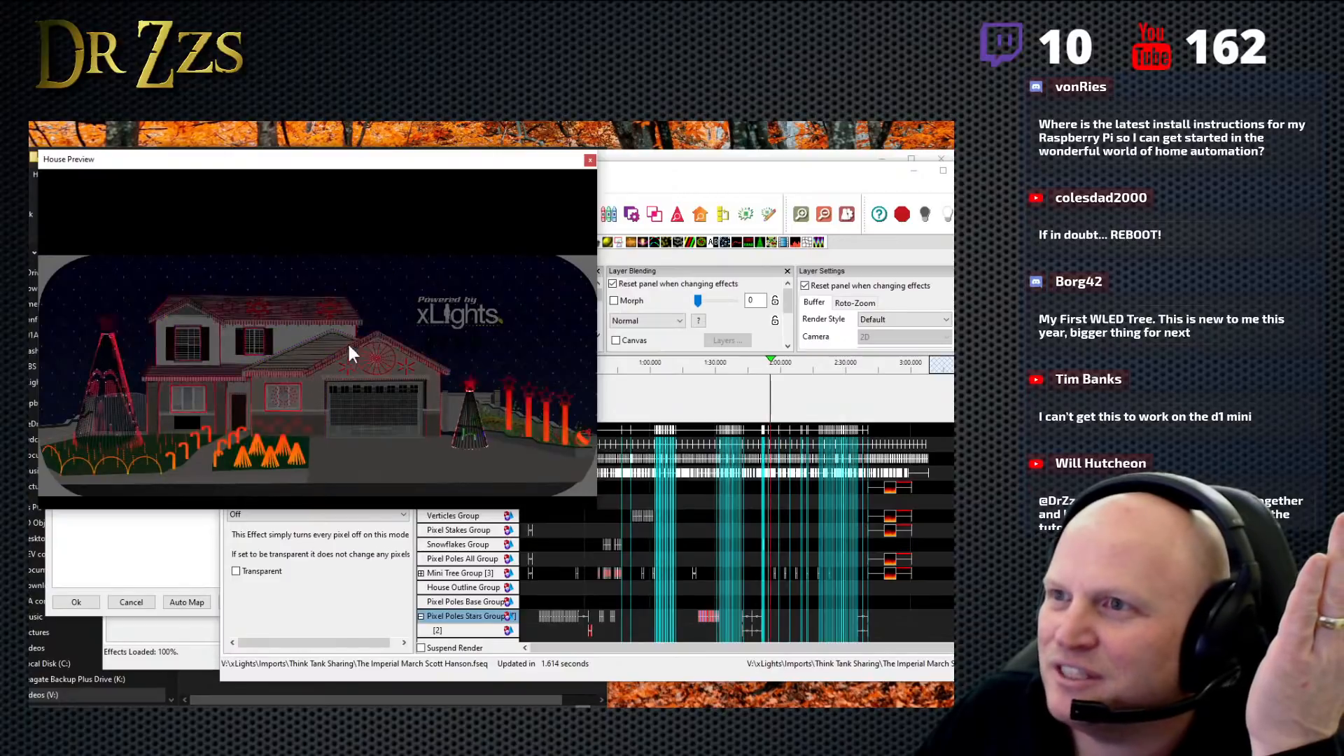
- Watch the source Imperial March sequence, close its House Preview, stop playback and return to the channel mapping dialog
left_click(753, 418)
left_click(761, 419)
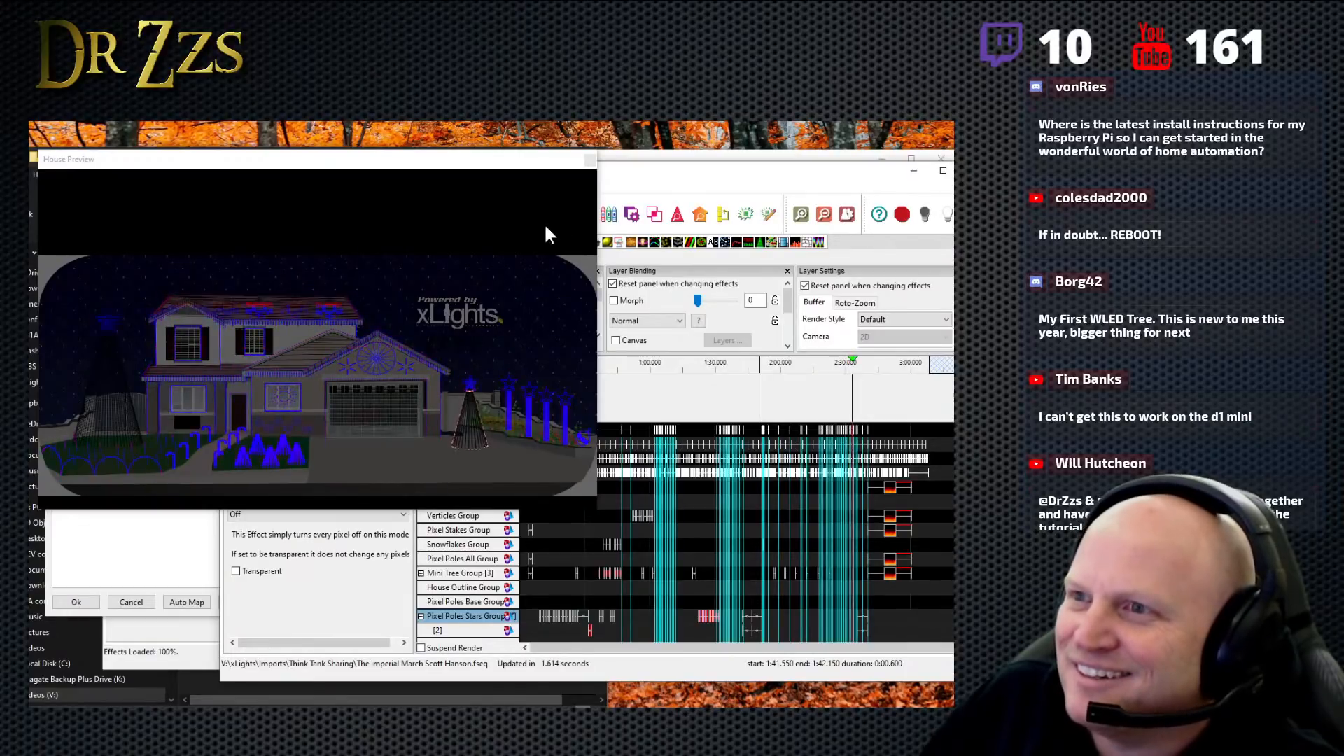
left_click(590, 161)
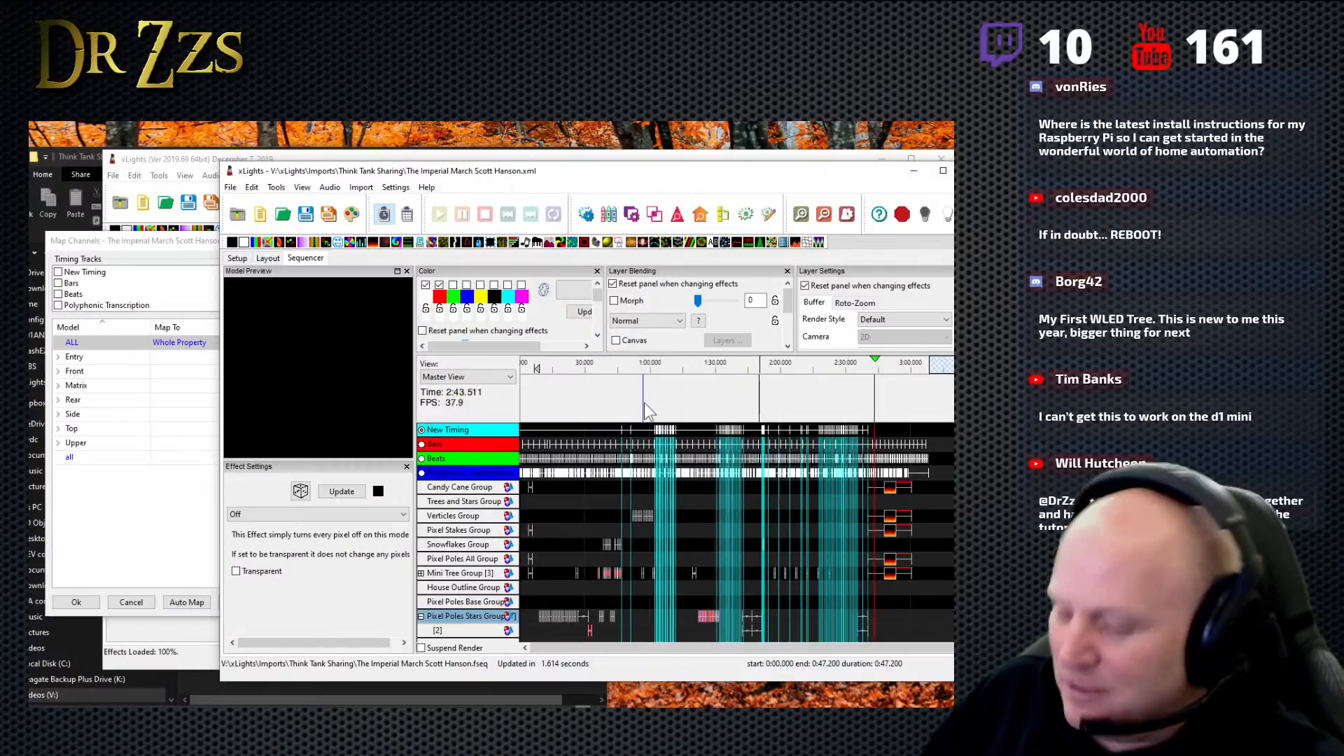
key("space")
left_click(154, 238)
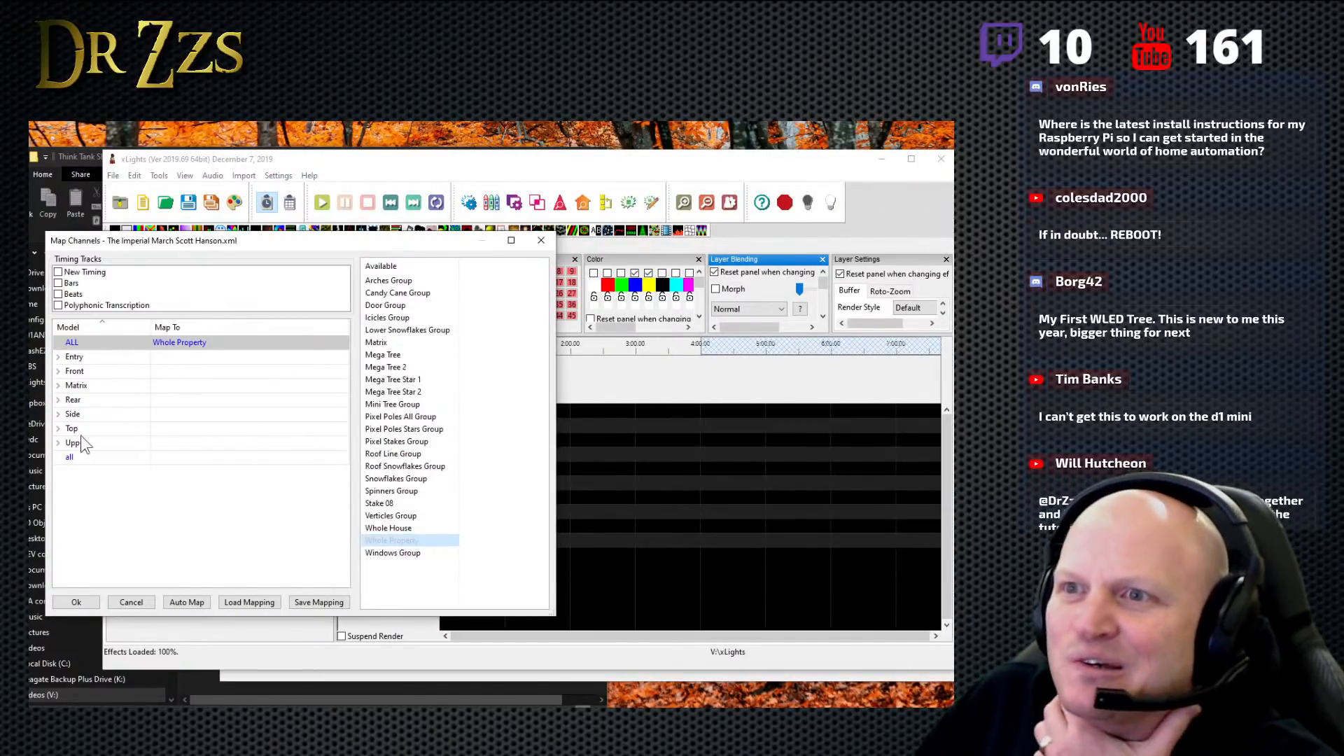
- Map Entry's RoofPeakLeft and Front's Right Peak submodels to the Mini Tree Group
left_click(58, 357)
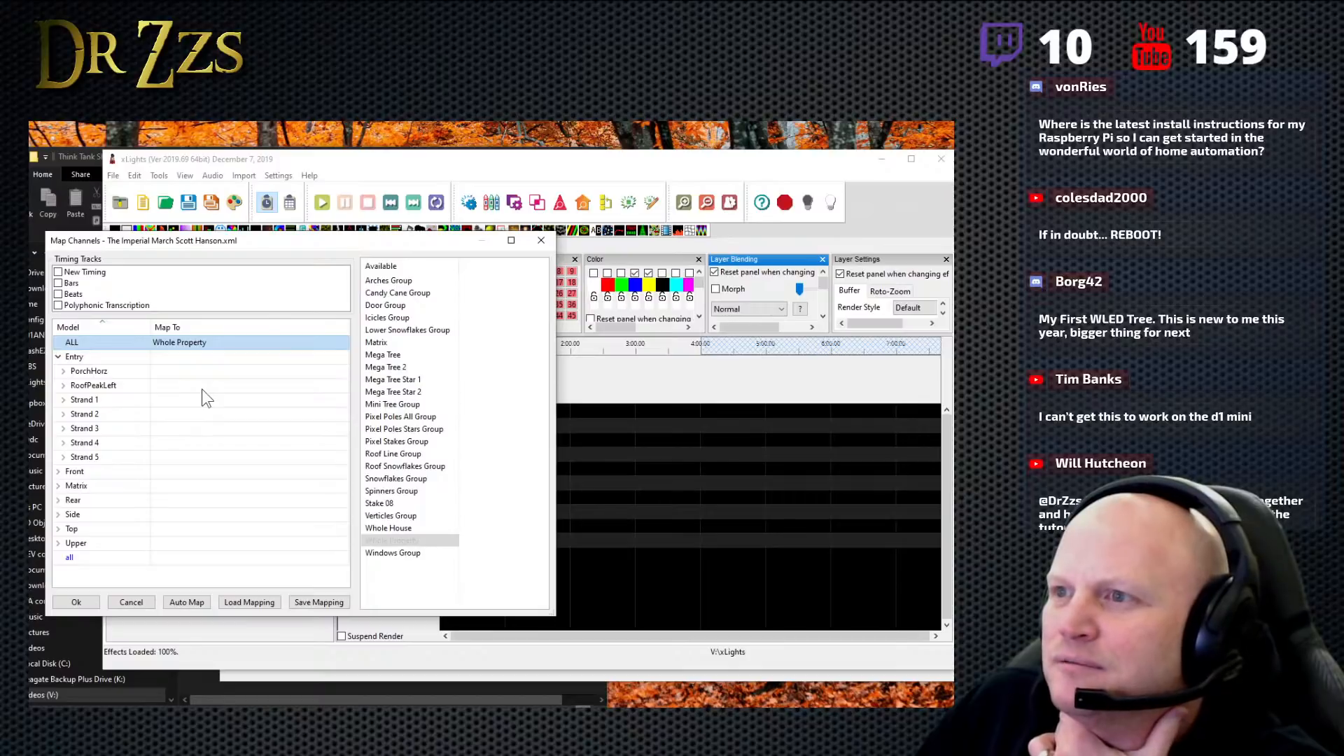
left_click(401, 405)
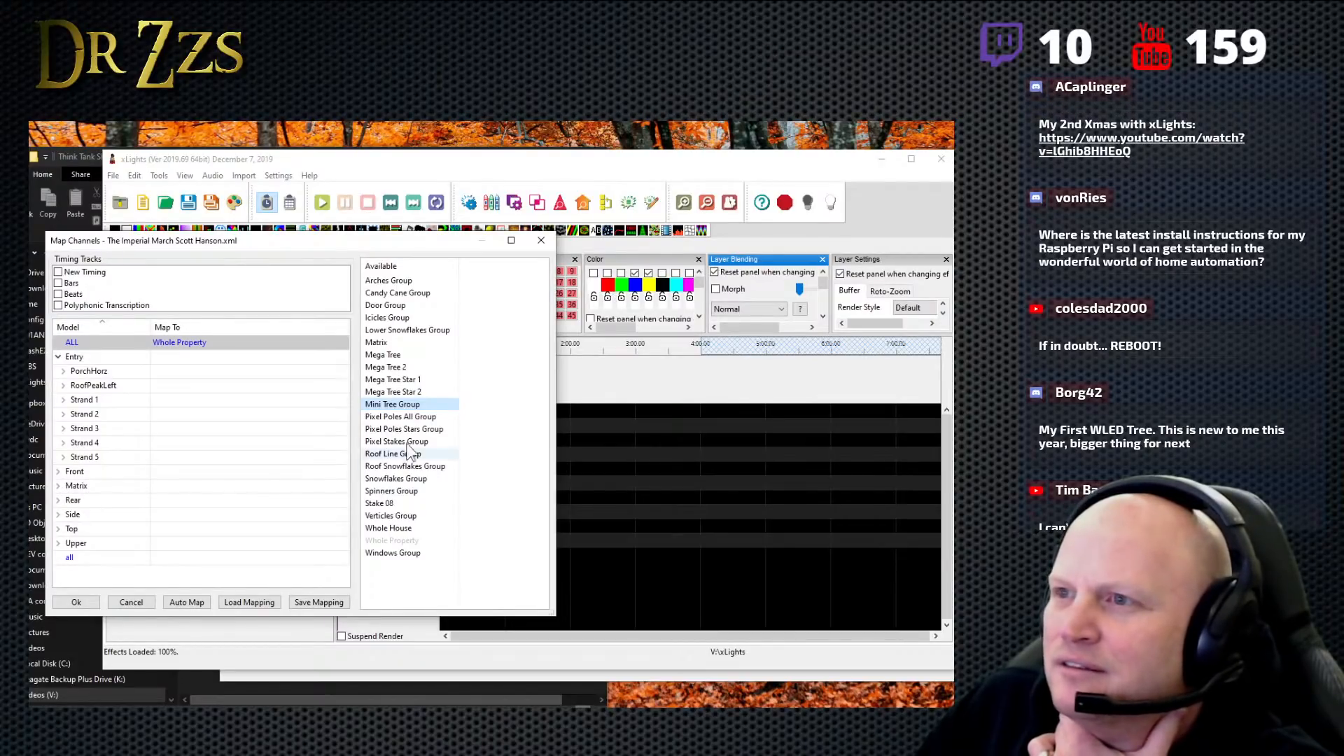
left_click(188, 387)
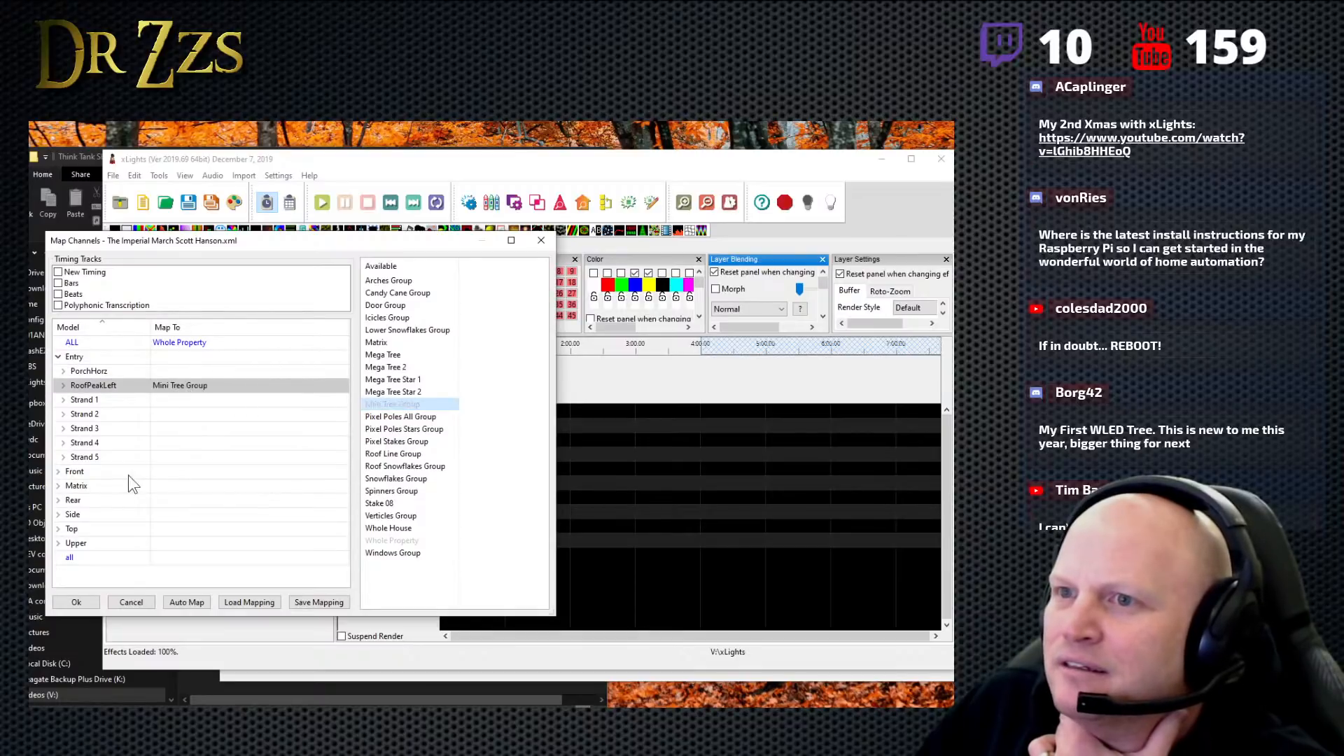
left_click(58, 472)
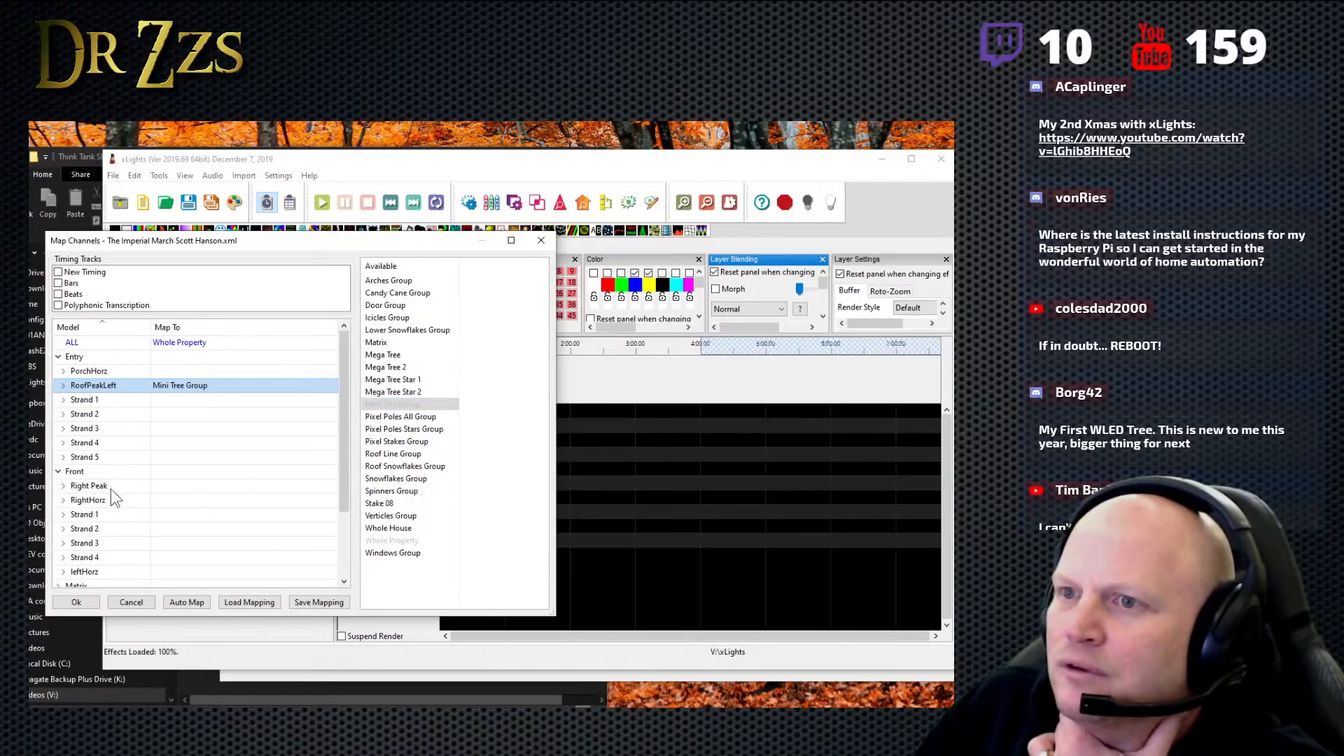
double_click(188, 487)
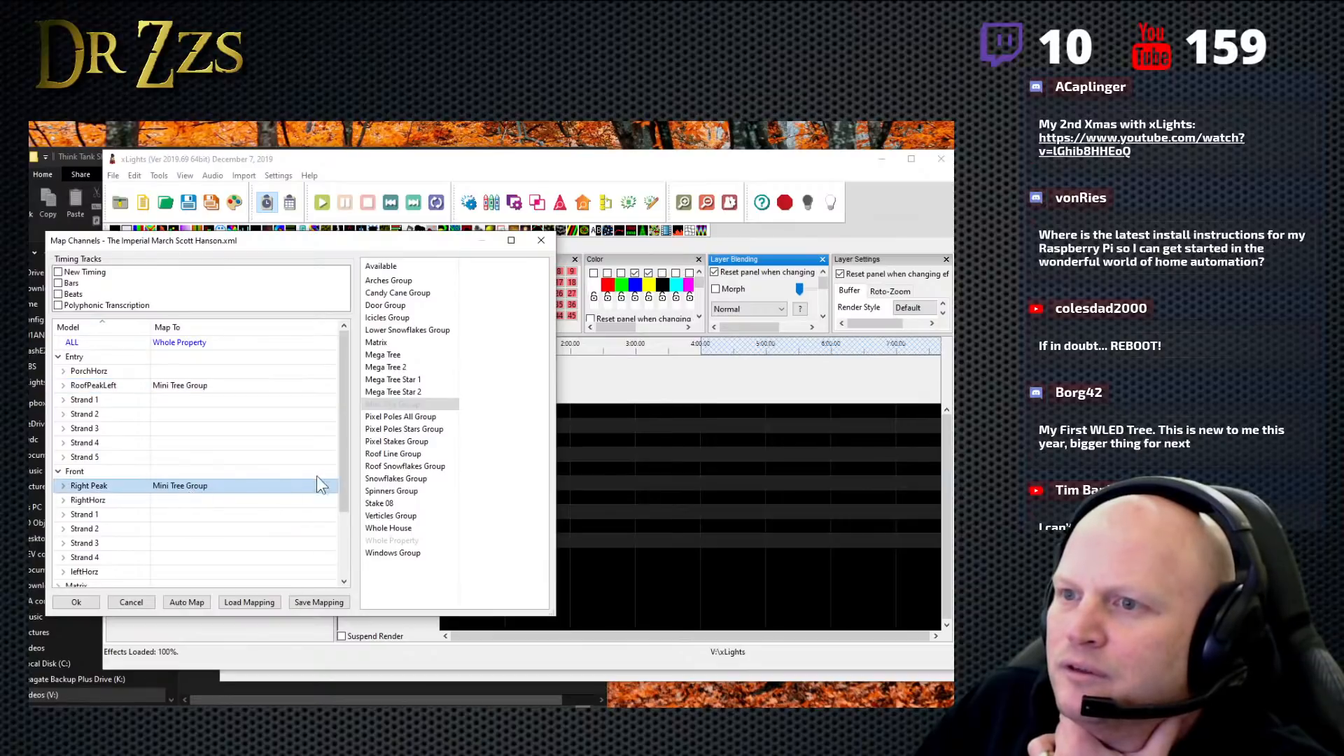
- Check the Upper model's strands, collapse them, and map Top's MidPeak submodel to the Mini Tree Group
left_click_drag(344, 490, 344, 557)
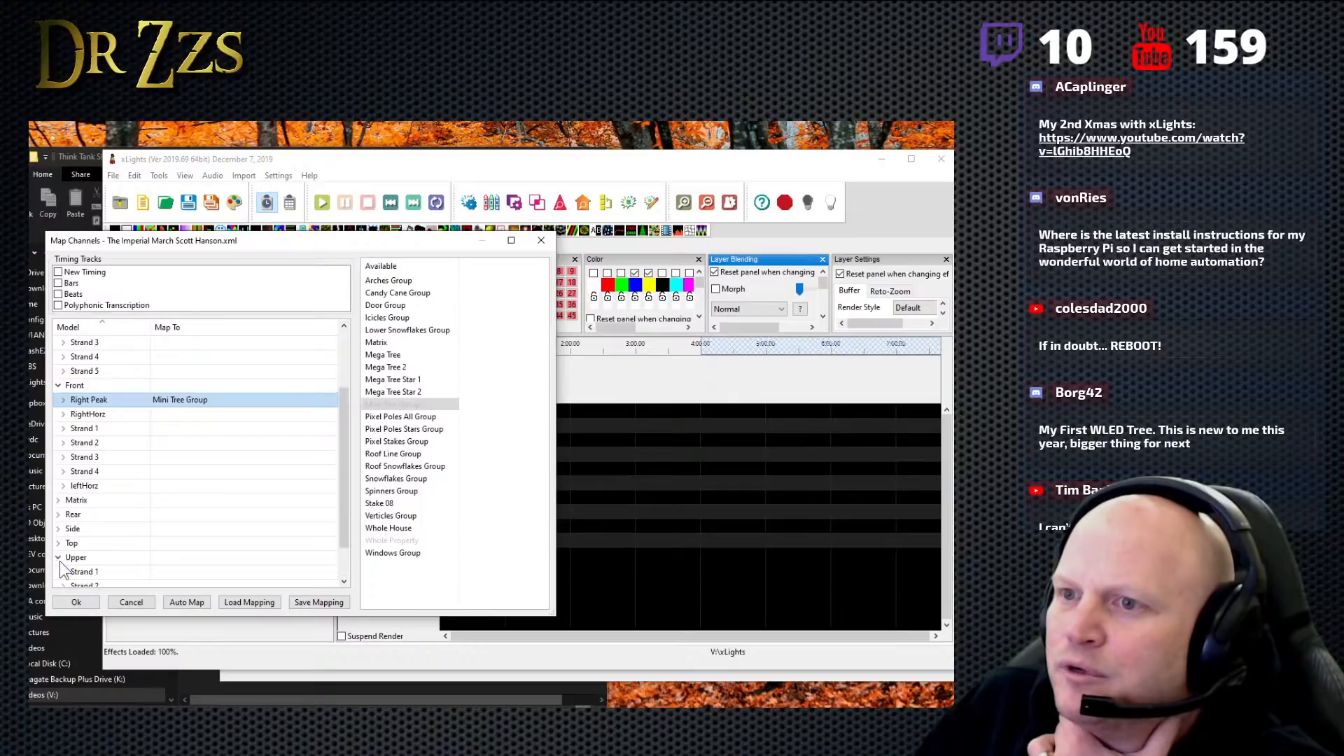
left_click_drag(347, 512, 351, 590)
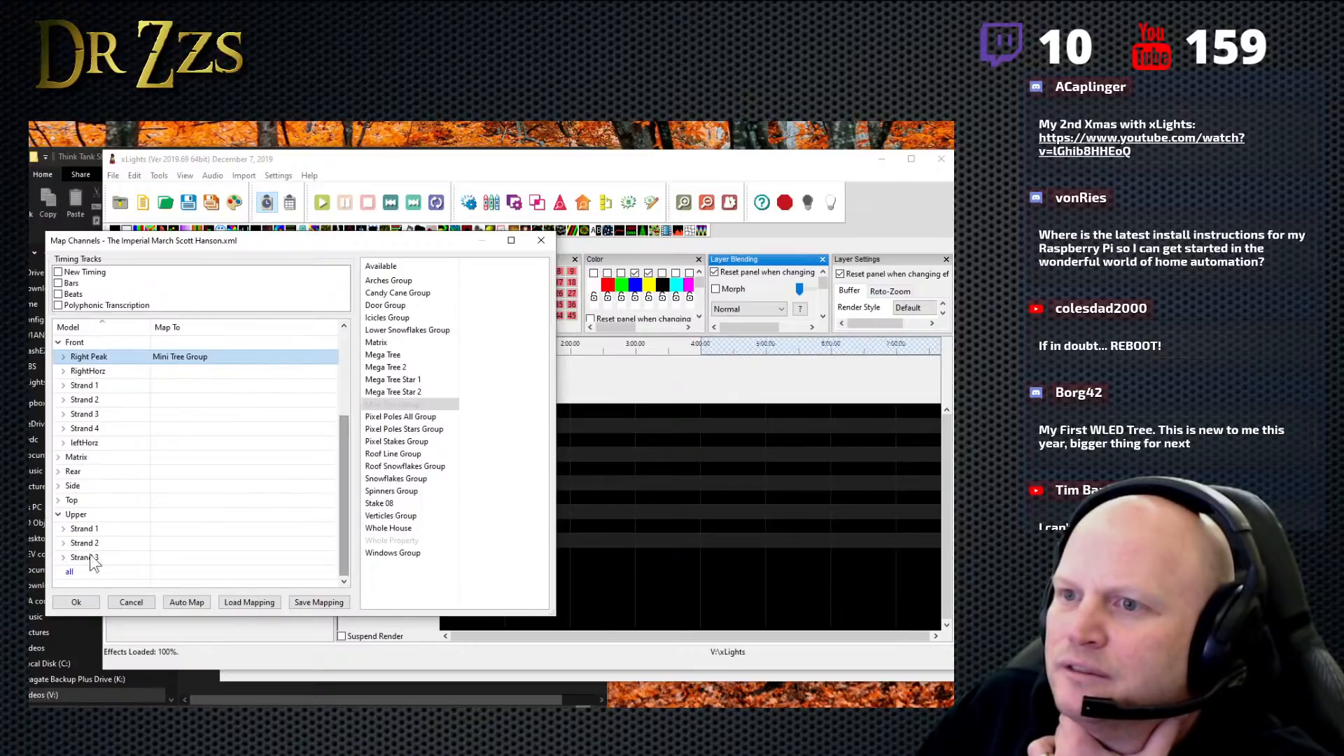
left_click(58, 519)
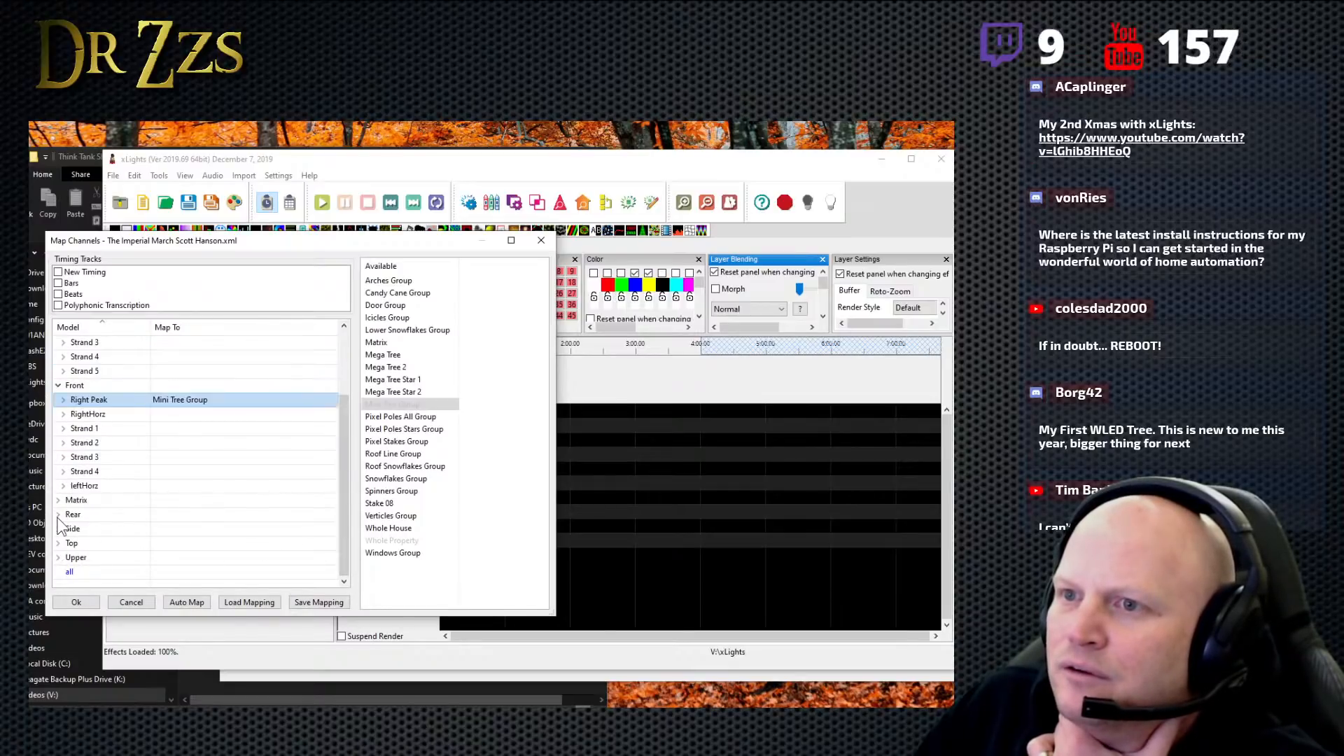
double_click(64, 559)
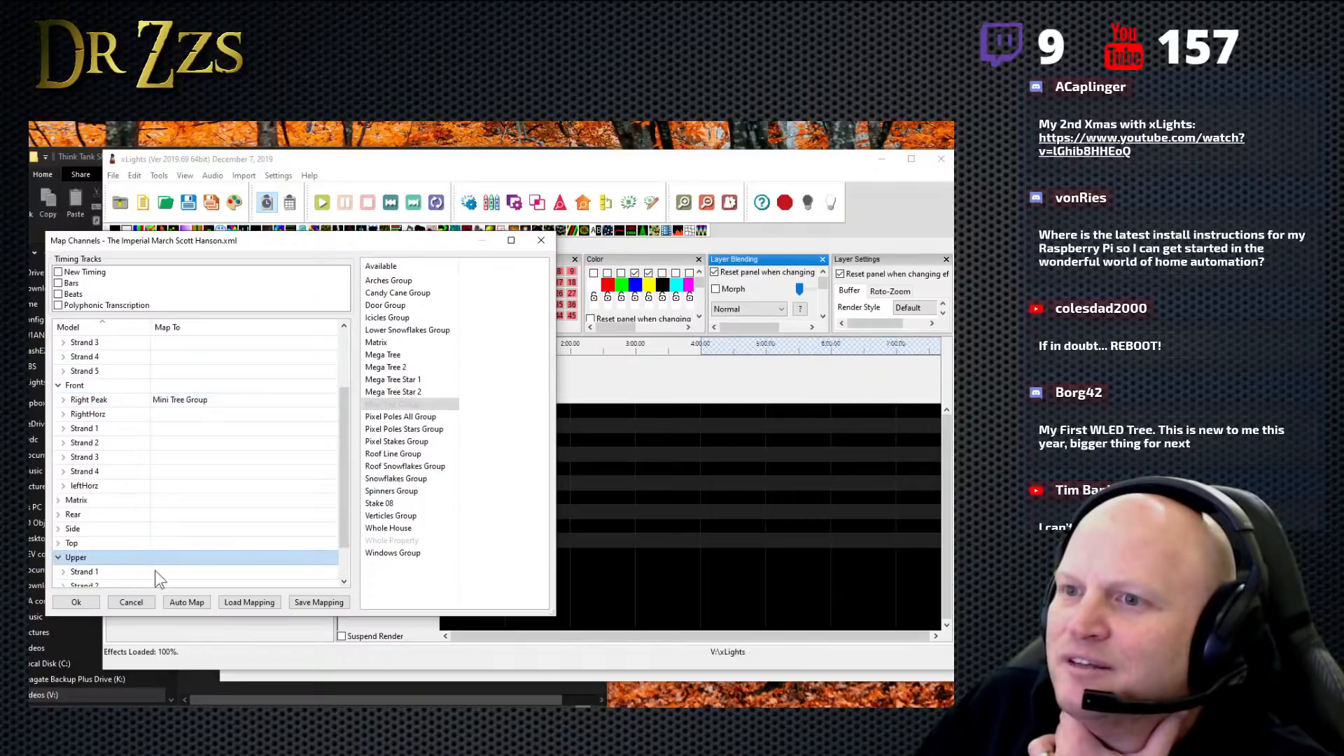
left_click_drag(345, 532, 354, 576)
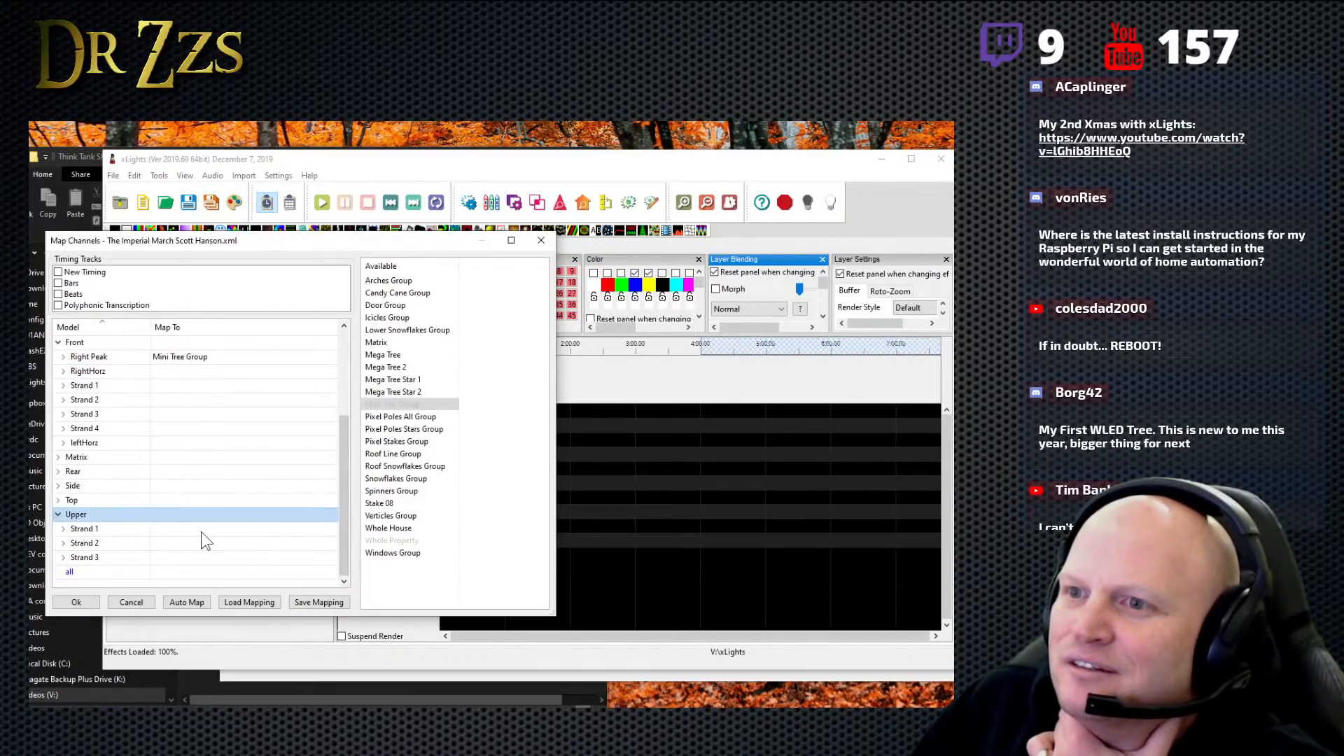
left_click(57, 514)
left_click(58, 543)
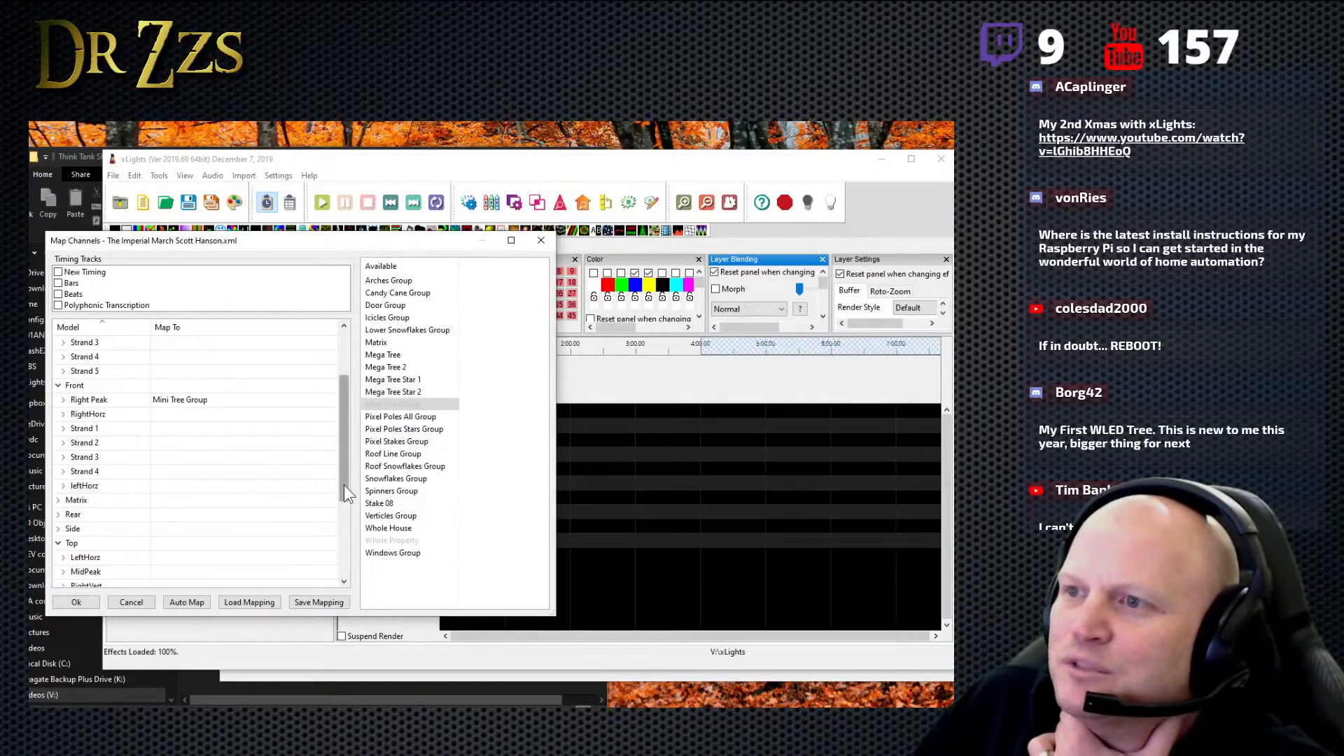
left_click_drag(343, 485, 354, 552)
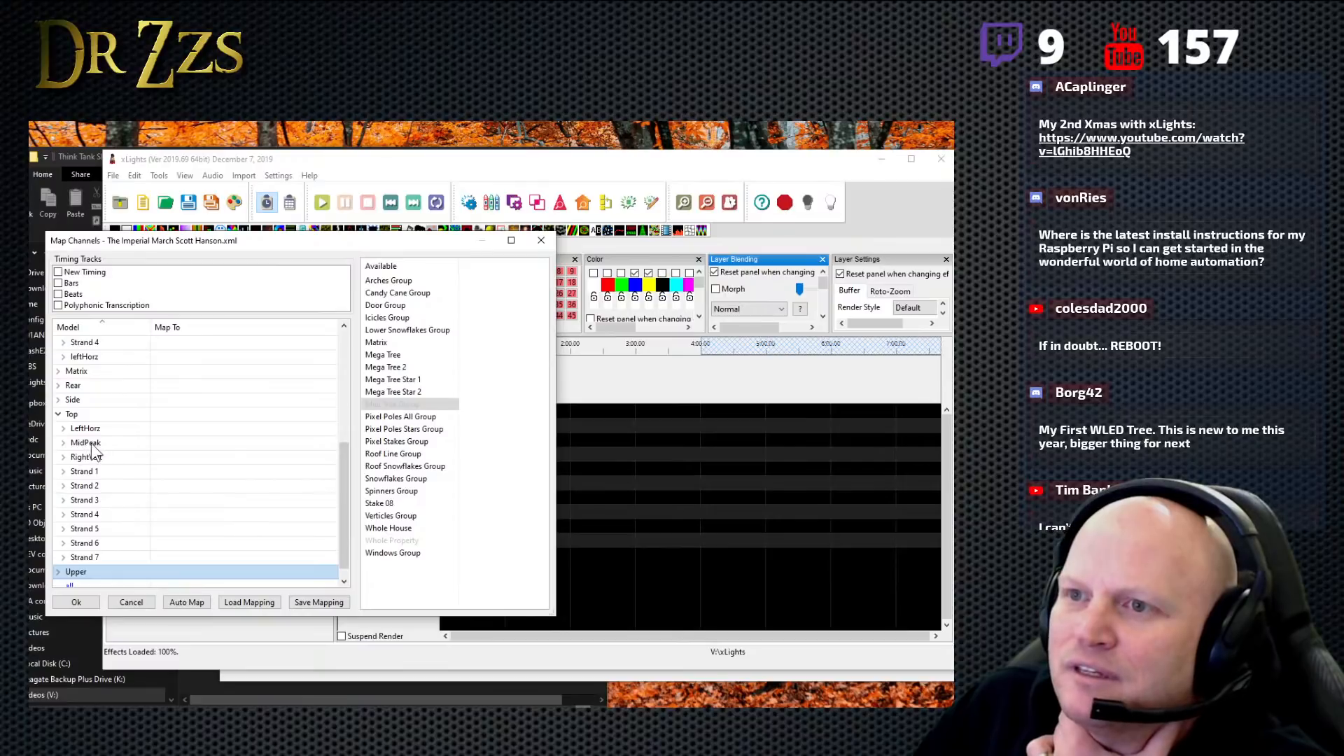
left_click(211, 444)
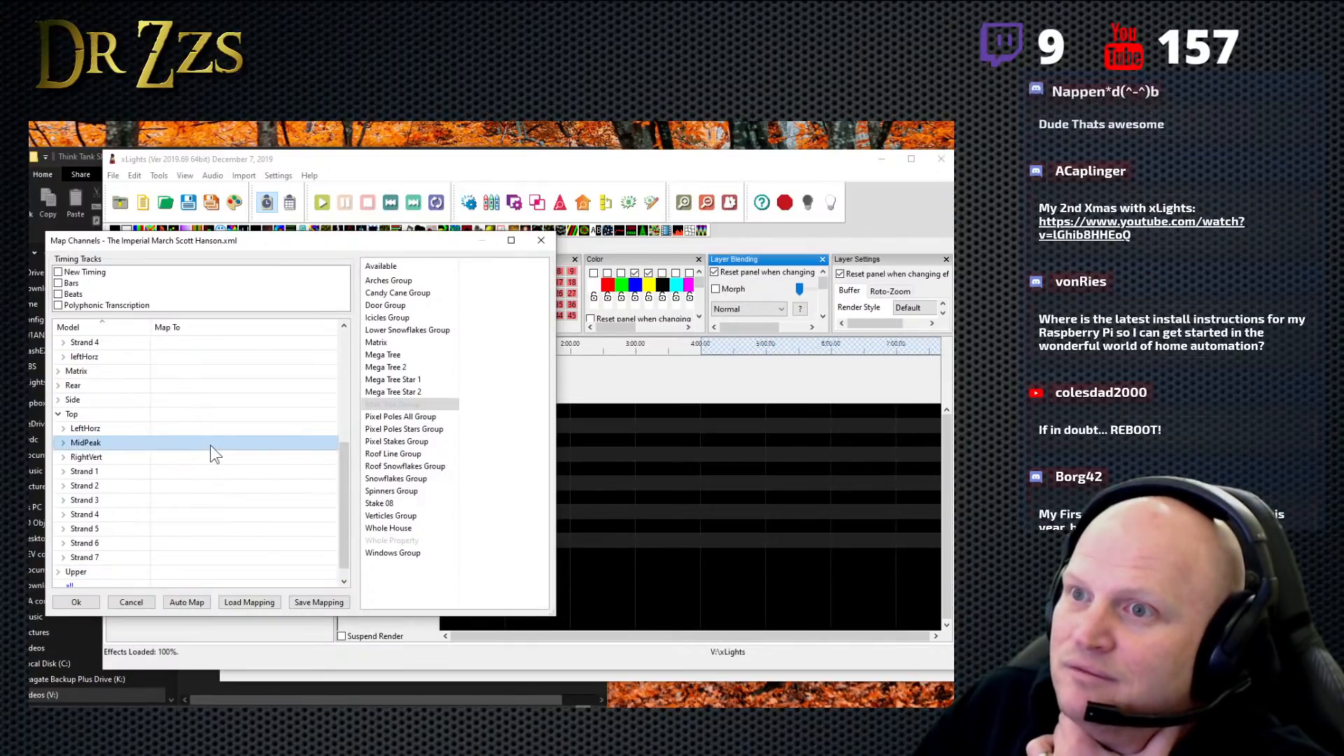
double_click(211, 445)
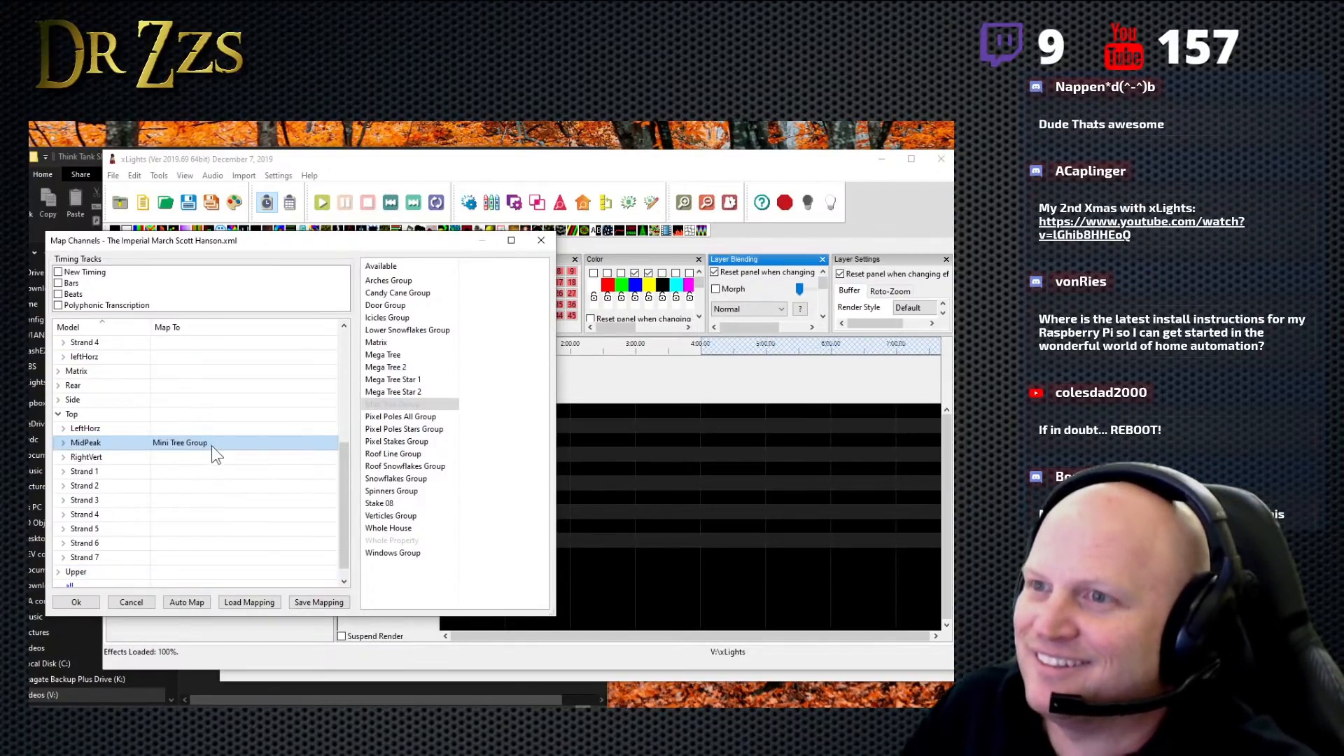
- Map the Matrix model to the source sequence's Matrix
left_click_drag(345, 513, 357, 463)
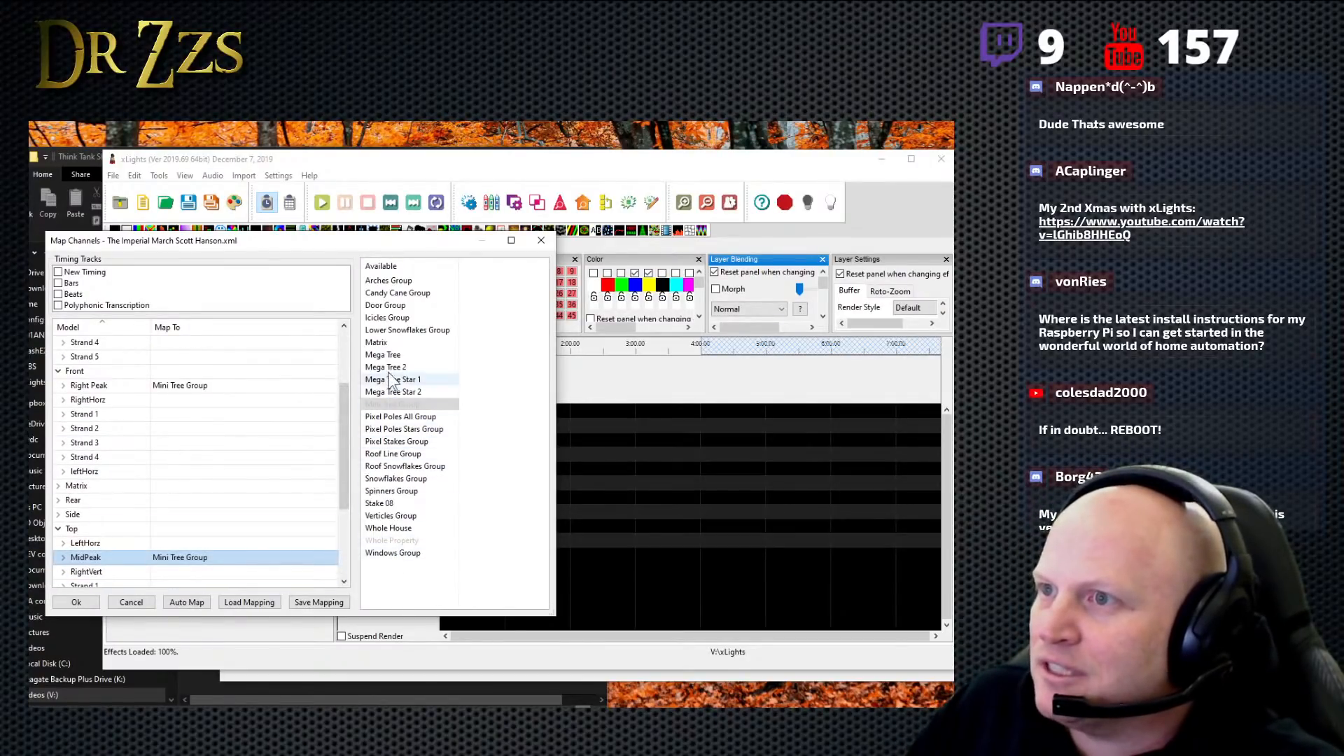
left_click(378, 342)
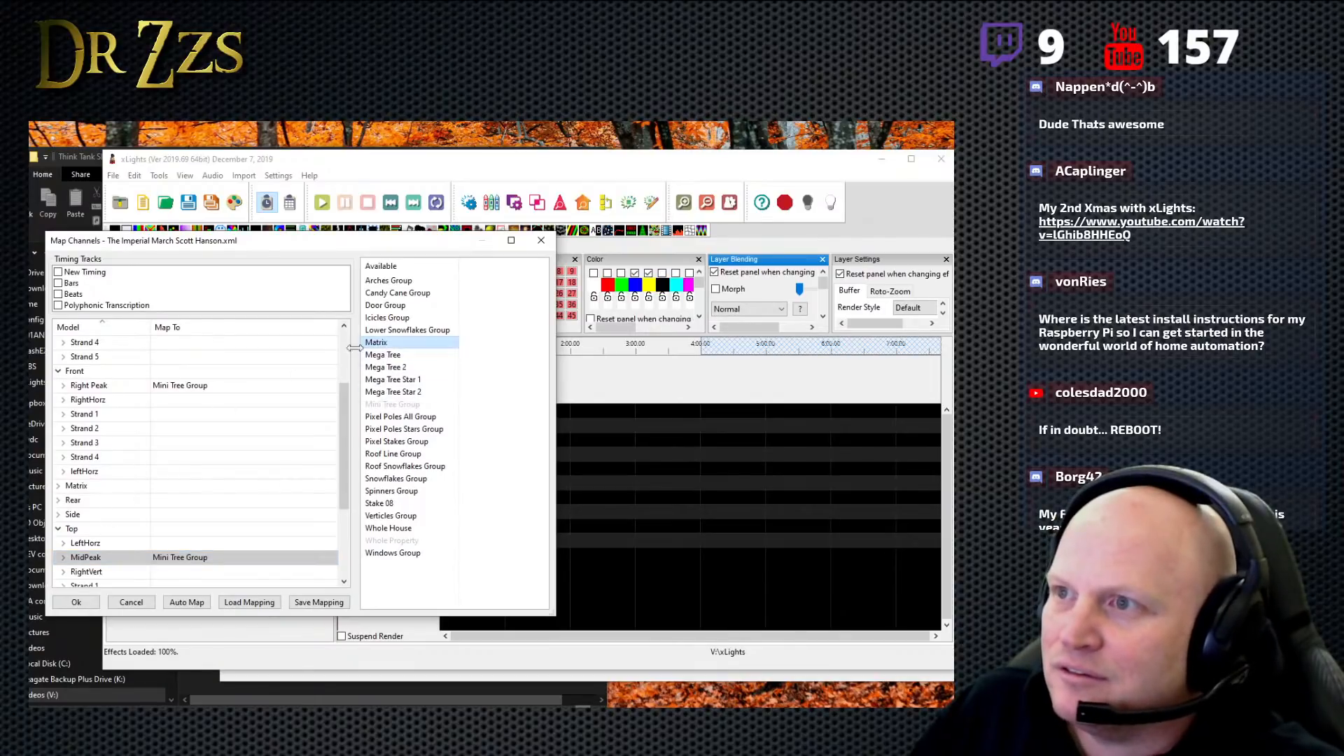
left_click(181, 487)
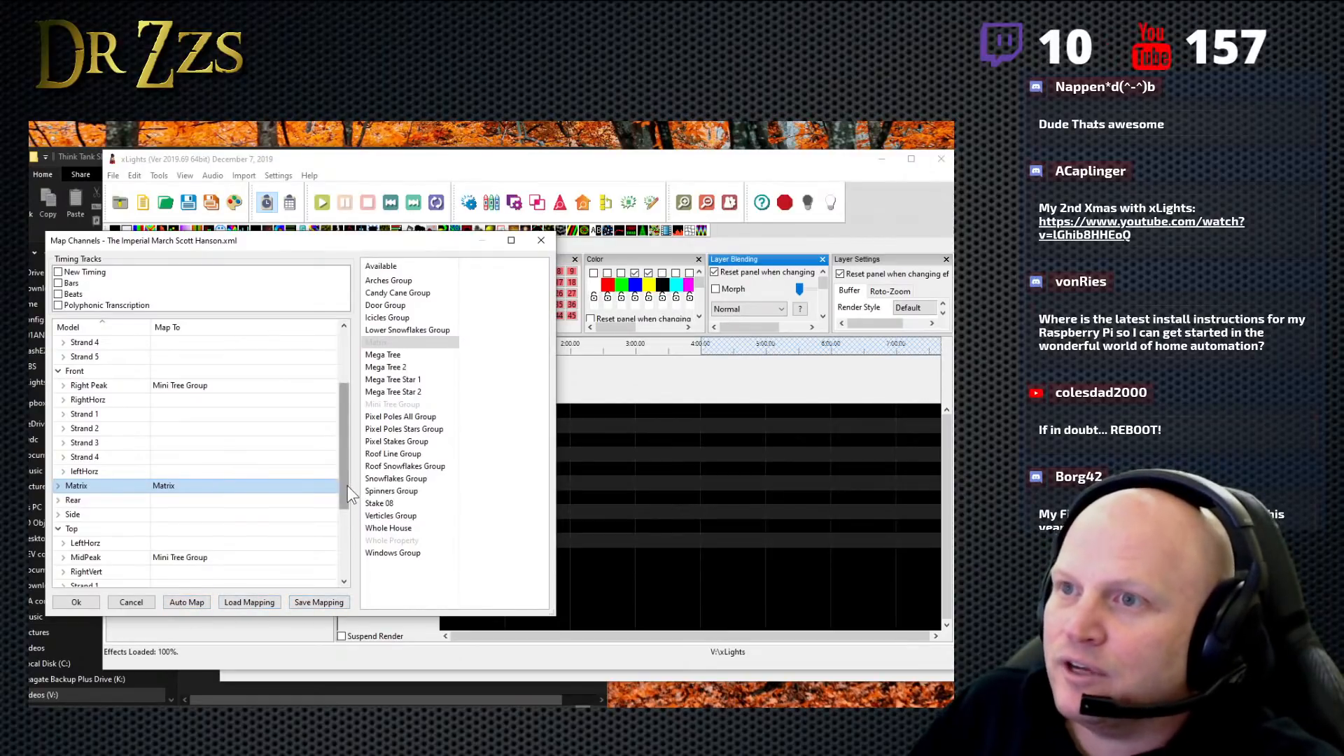
- Save the channel mapping as mapping.xmap in the Think Tank Sharing folder, then view the available mapping files without loading one
left_click_drag(348, 486, 349, 502)
left_click(309, 603)
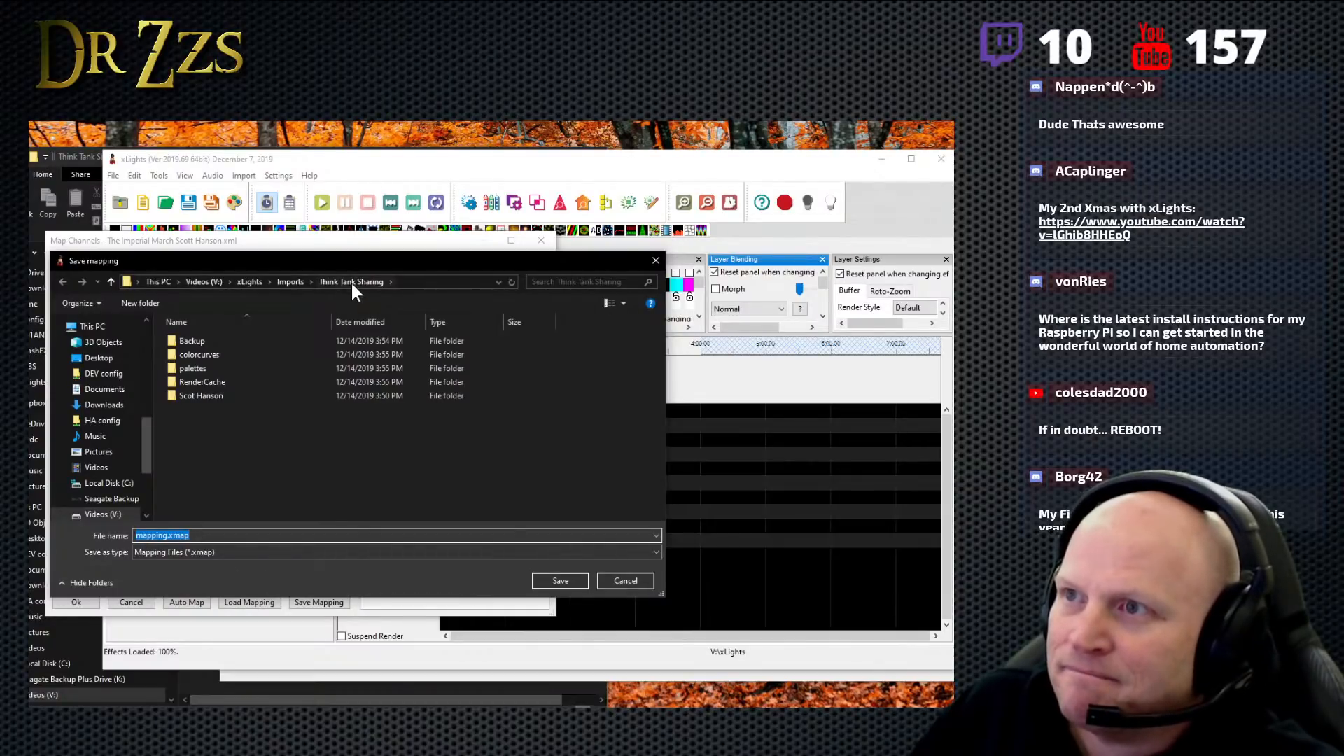
left_click(553, 582)
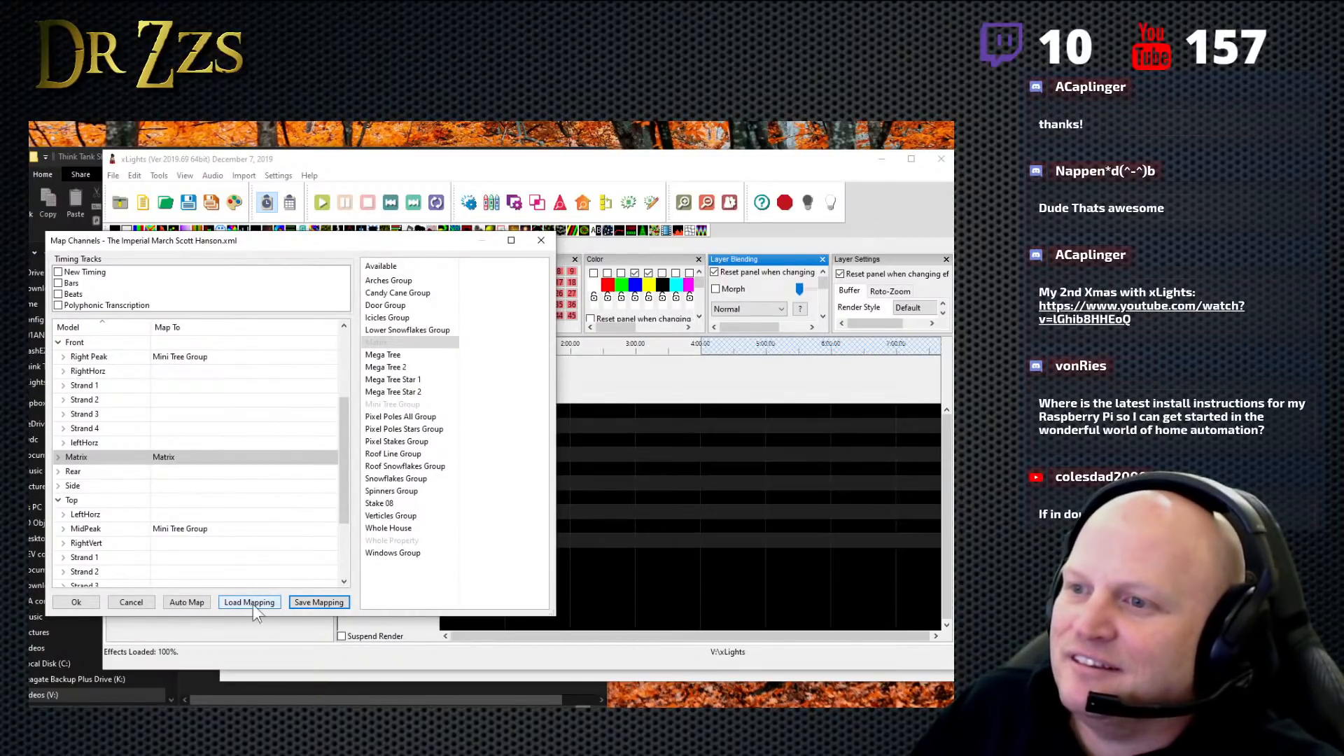
left_click(272, 603)
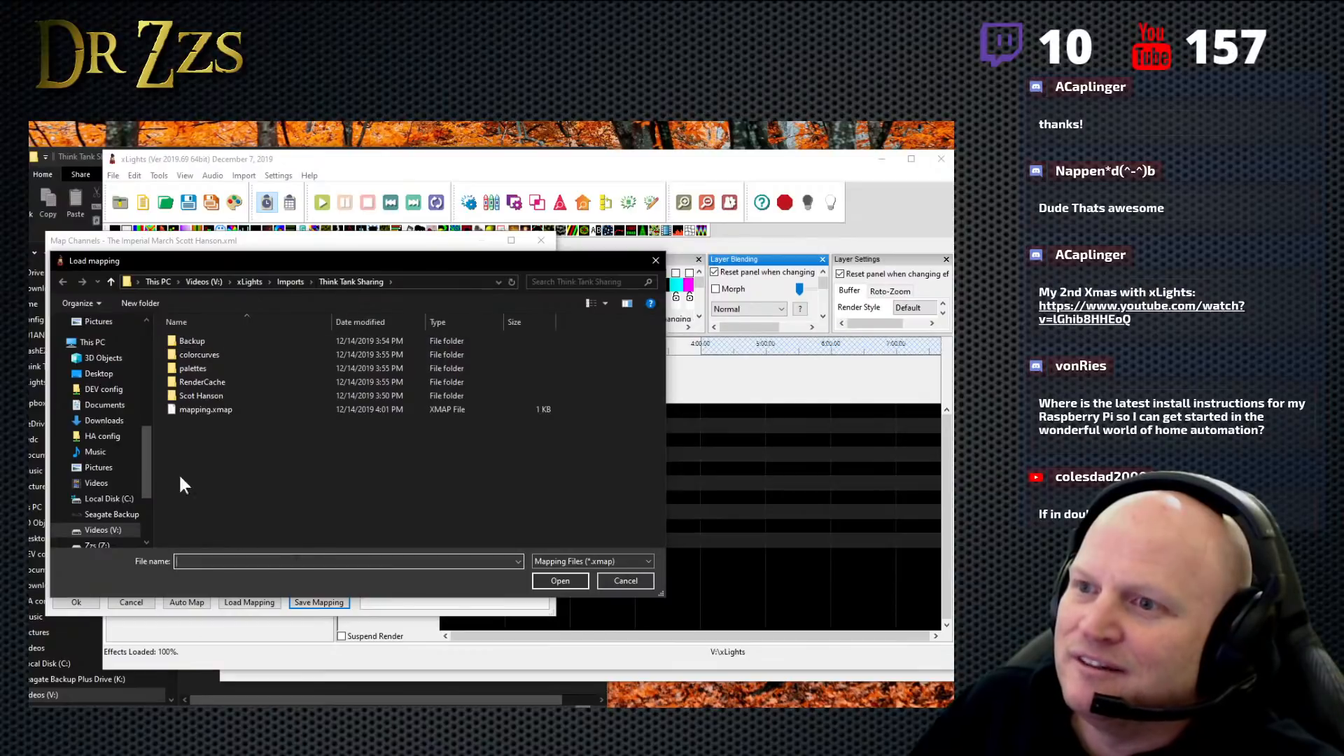
left_click(624, 581)
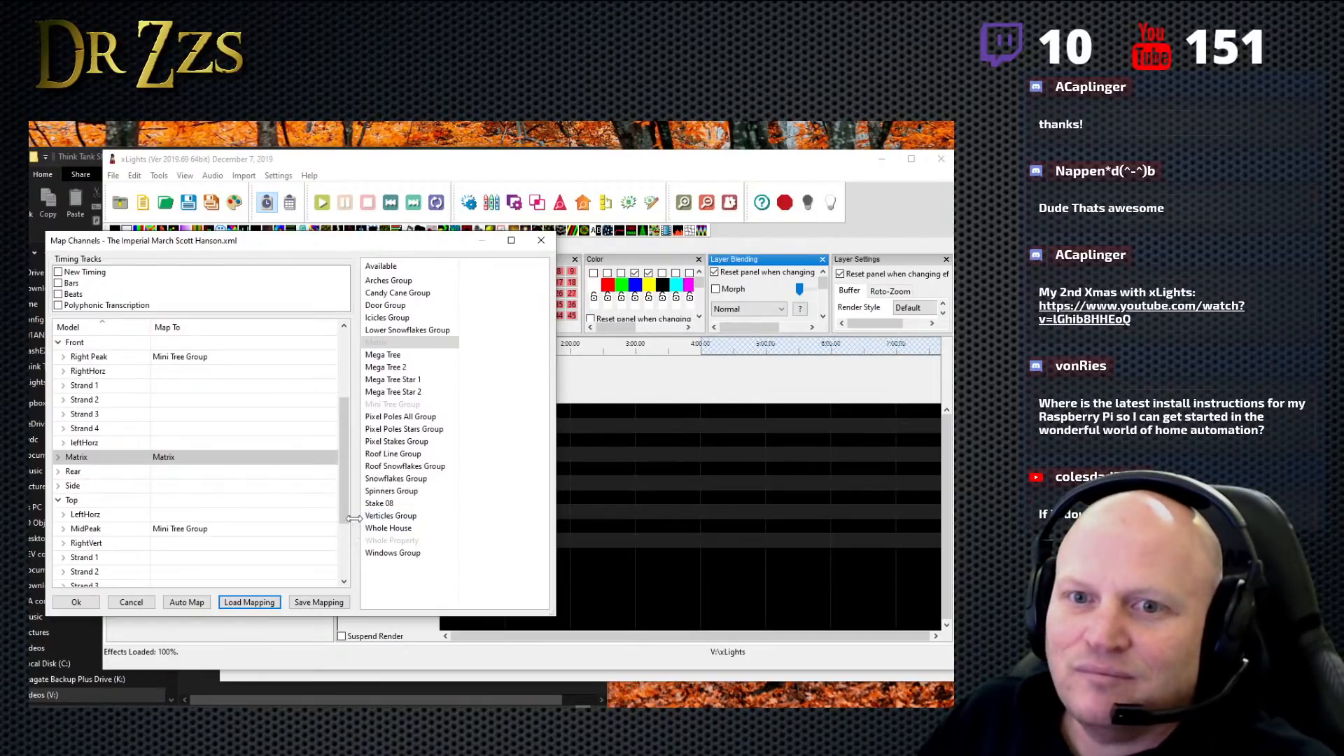
- Include the New Timing, Bars, Beats and Polyphonic Transcription tracks, import the mapped effects and render the whole sequence
left_click(59, 272)
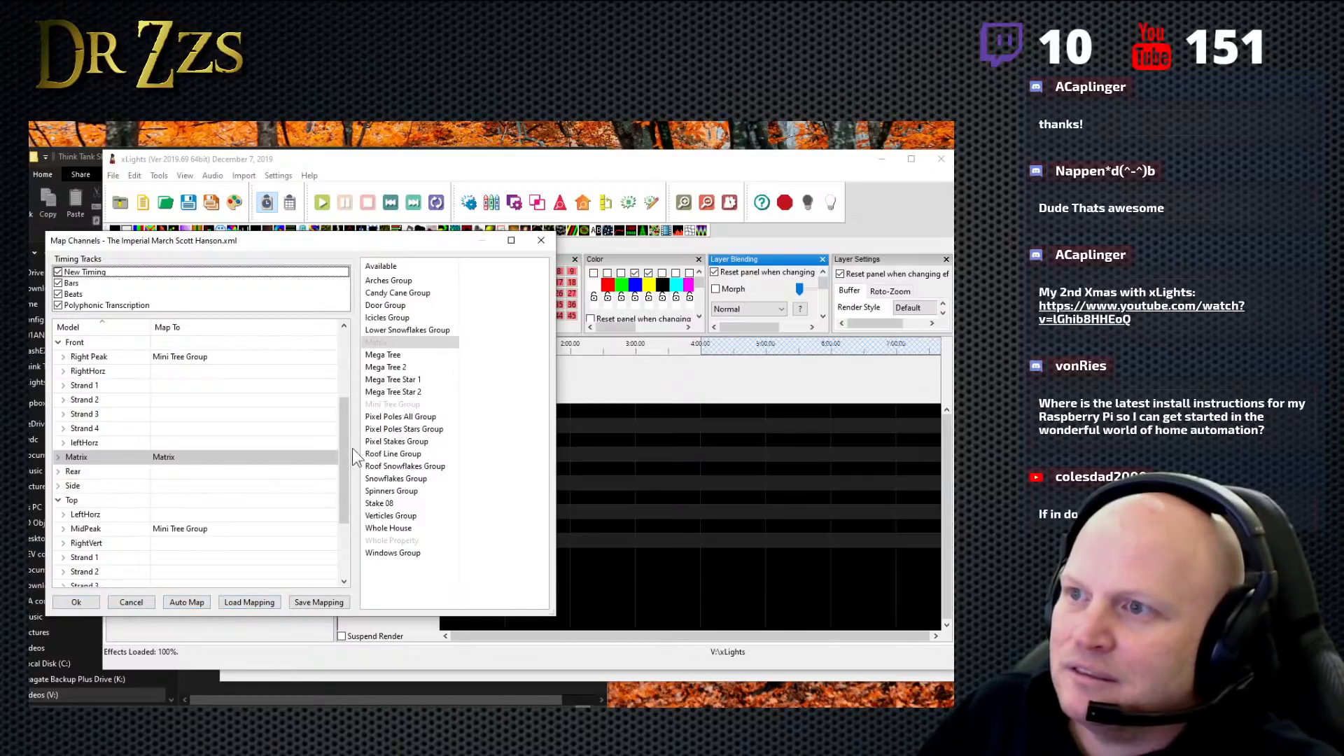
scroll(347, 466, "down", 3)
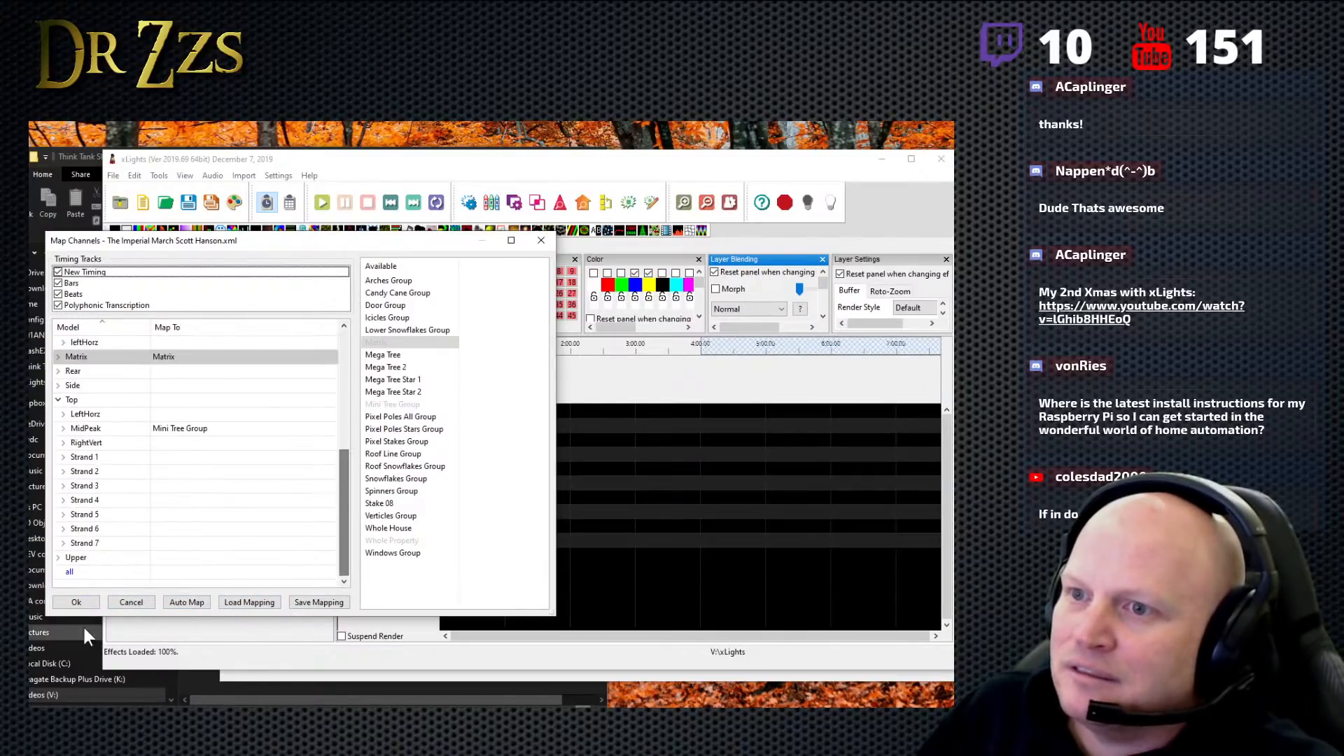
left_click(77, 603)
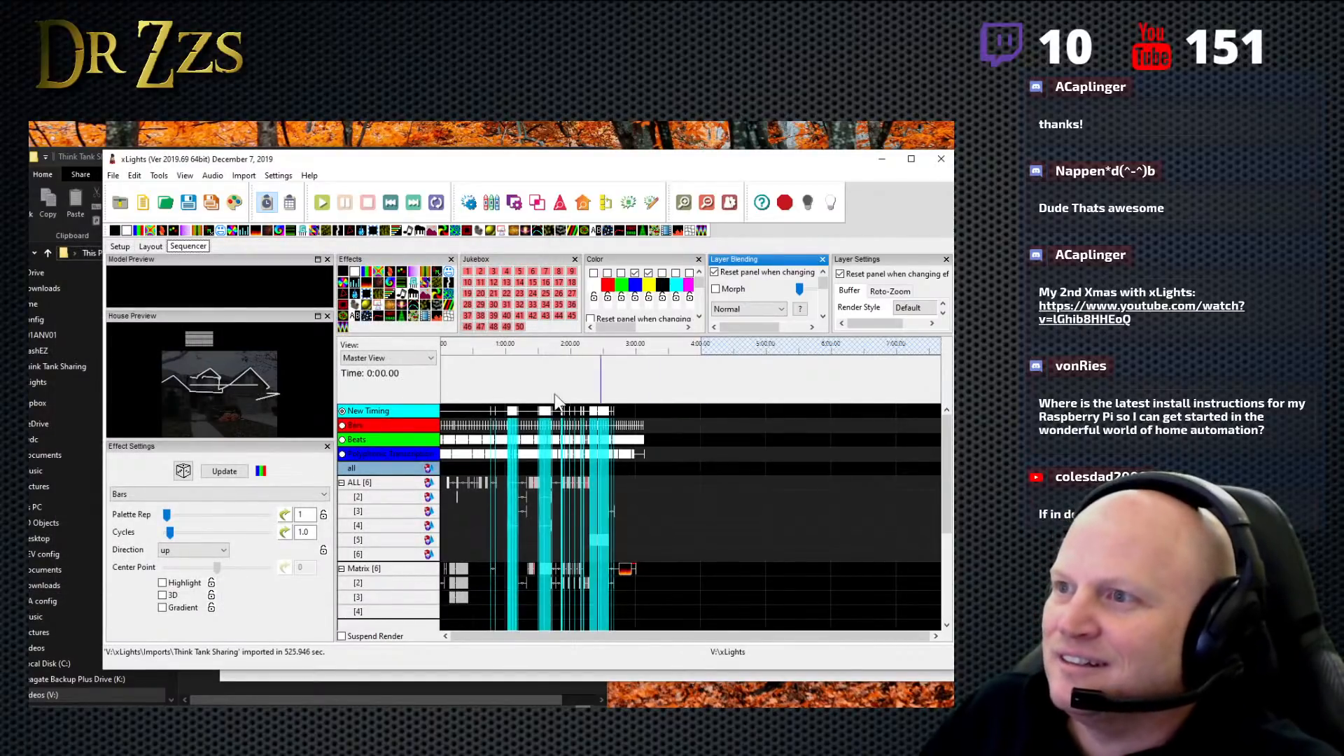
left_click(235, 205)
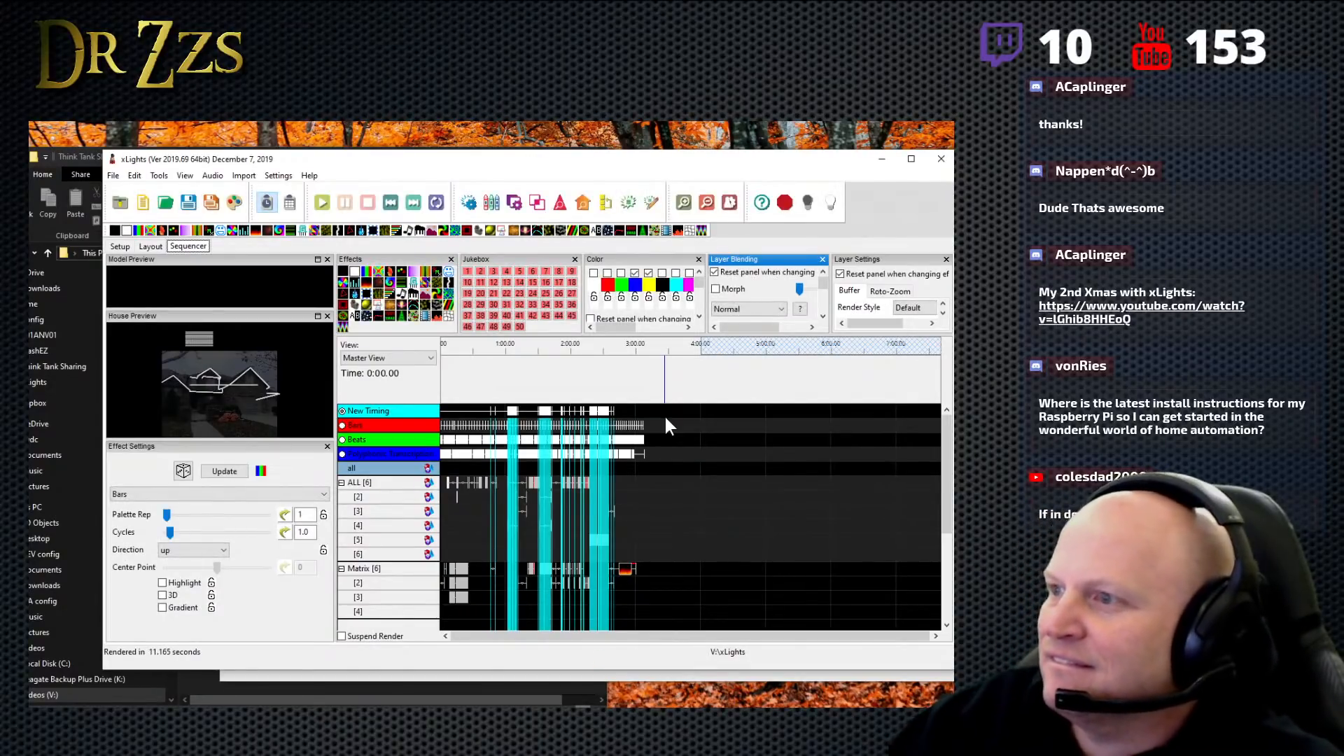
- Play the imported sequence from the beginning to review the effects, then stop playback
left_click(445, 386)
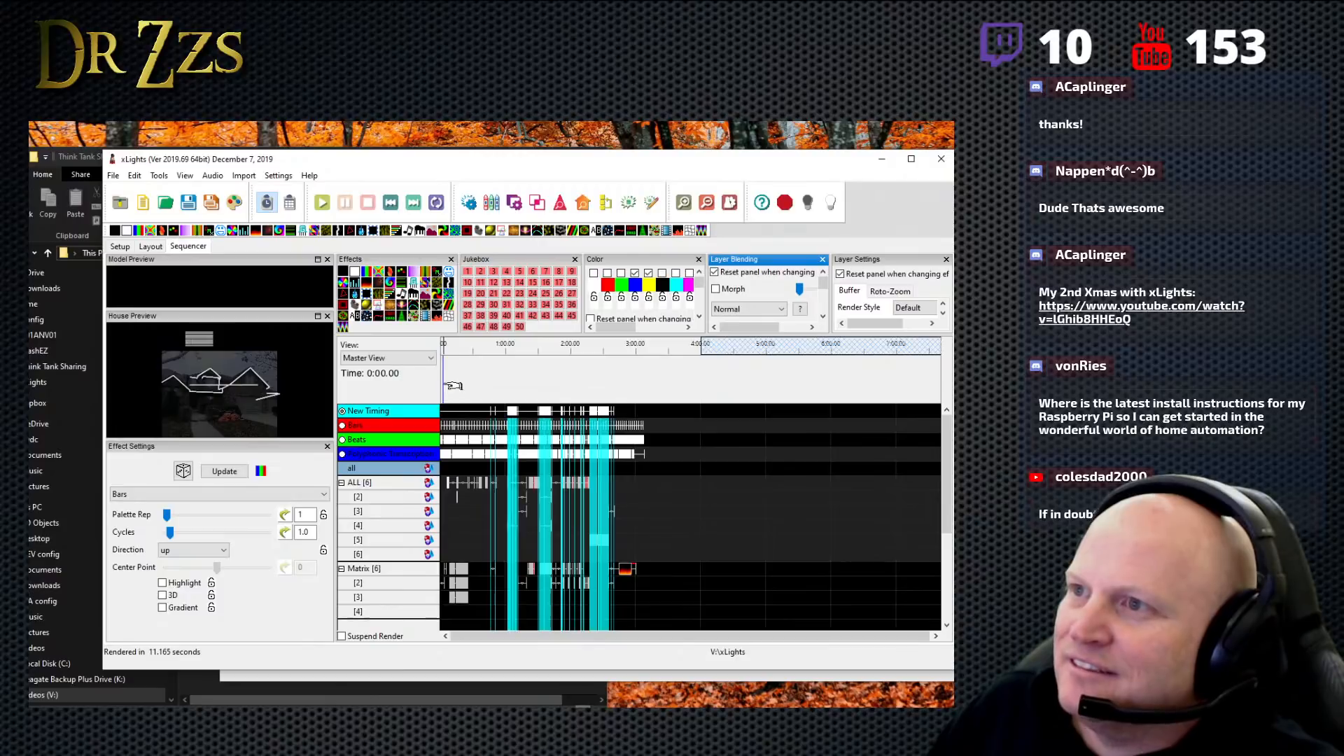
key("space")
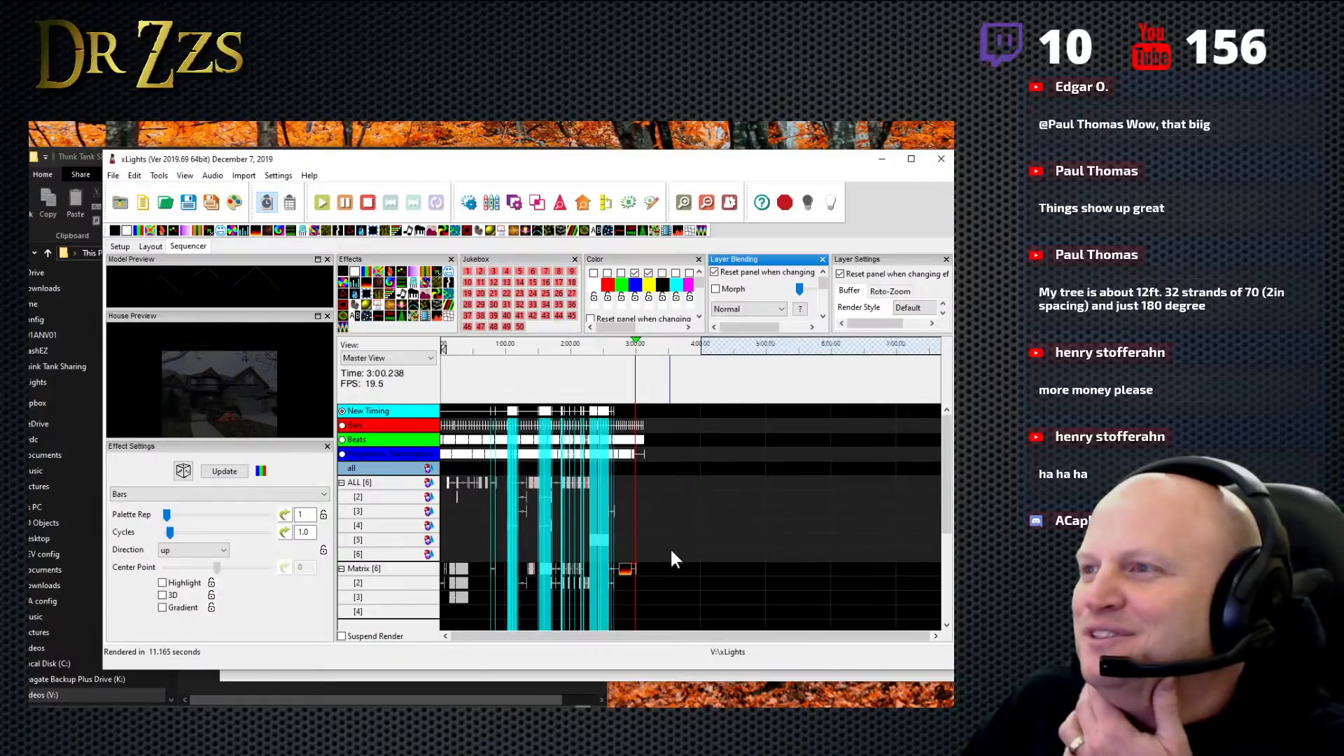
left_click(369, 203)
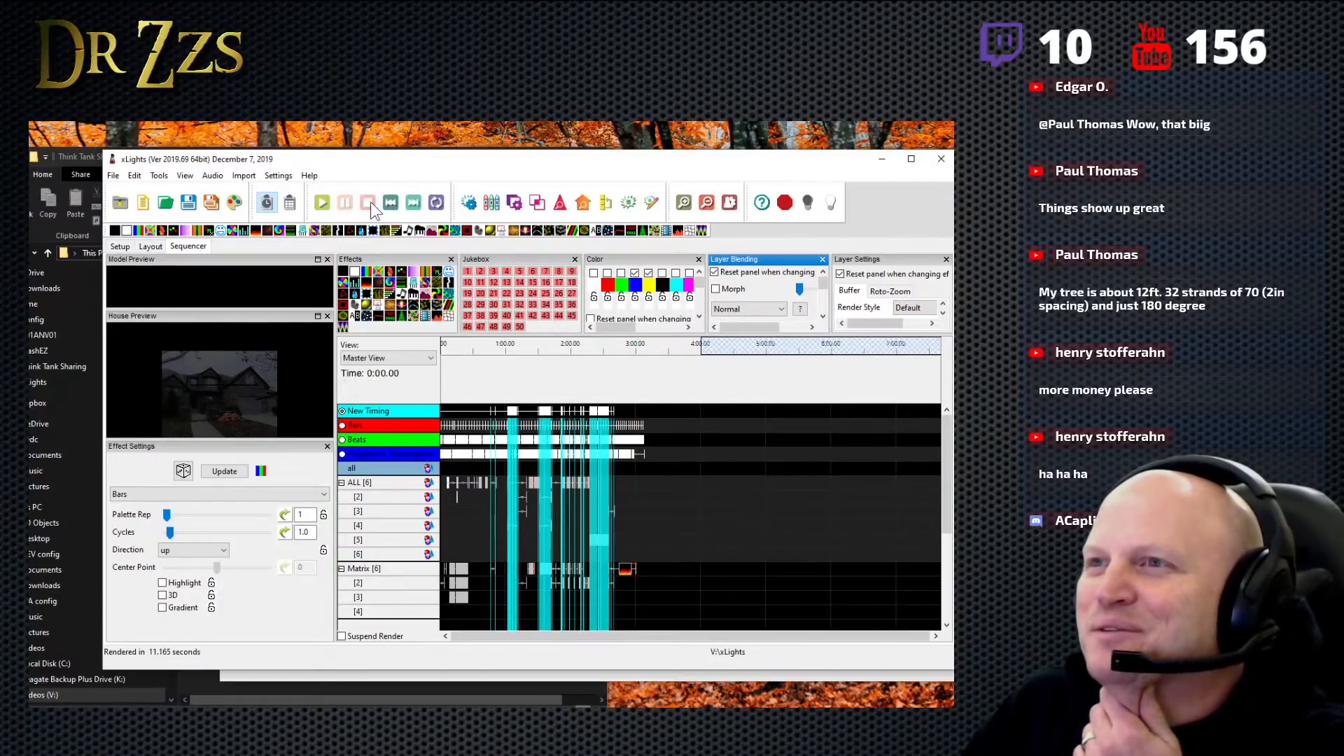
- Save the sequence as muteImperialMarch in the xLights folder
left_click(189, 203)
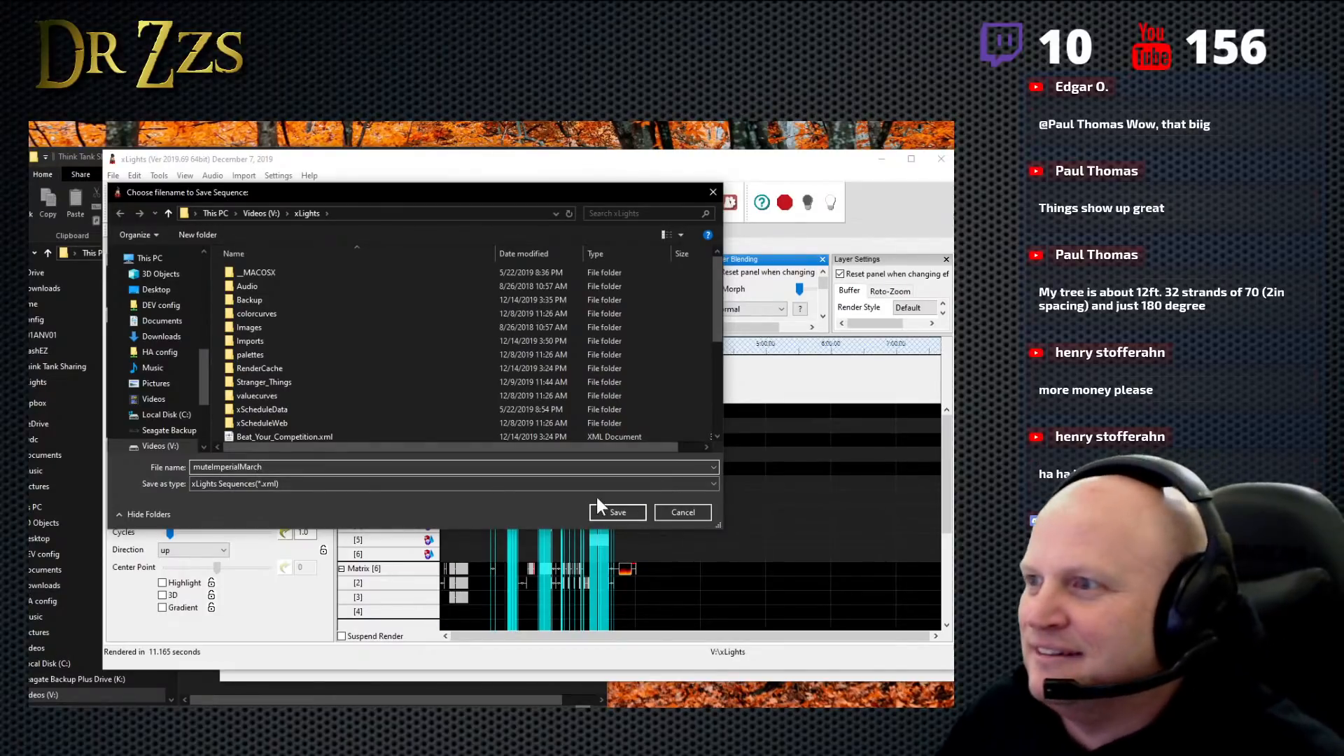
left_click(619, 512)
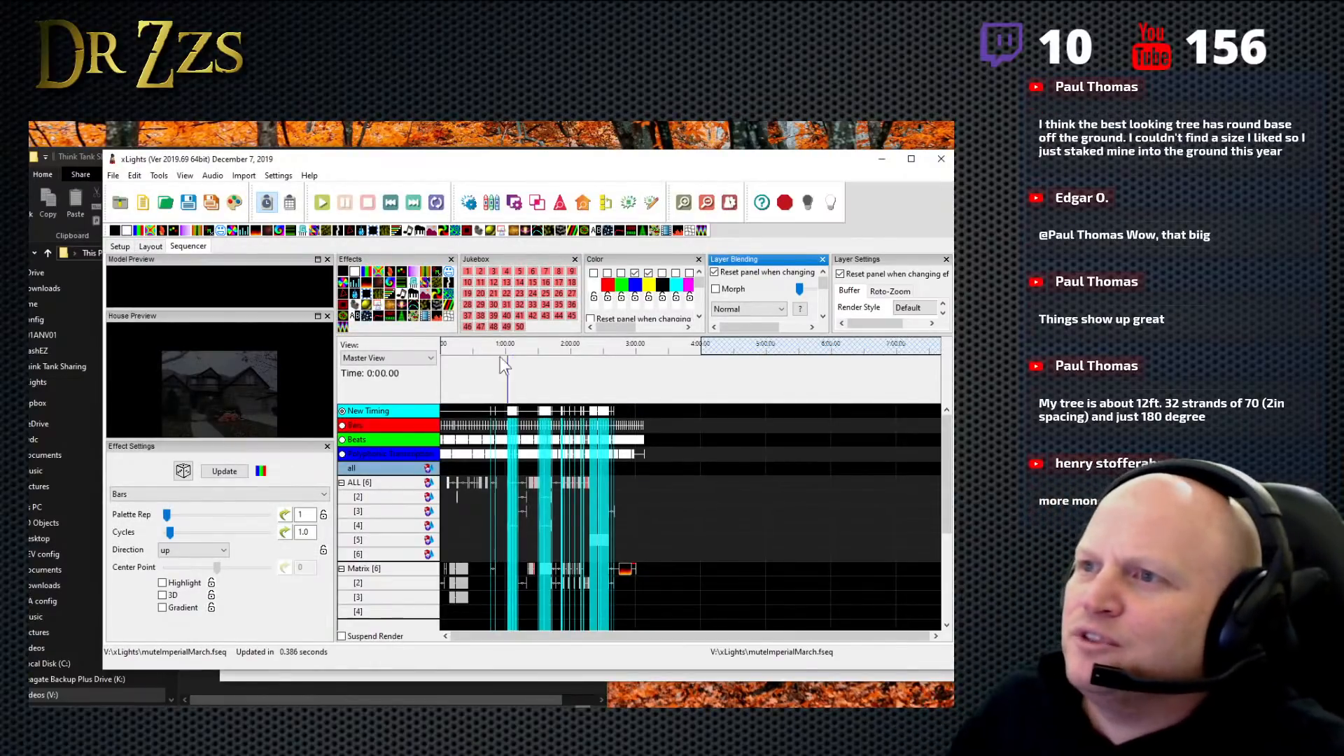
left_click_drag(401, 317, 406, 323)
- Add a Tree model to the house layout, size it freehand and move it down onto the front lawn beside the pumpkins
left_click(150, 246)
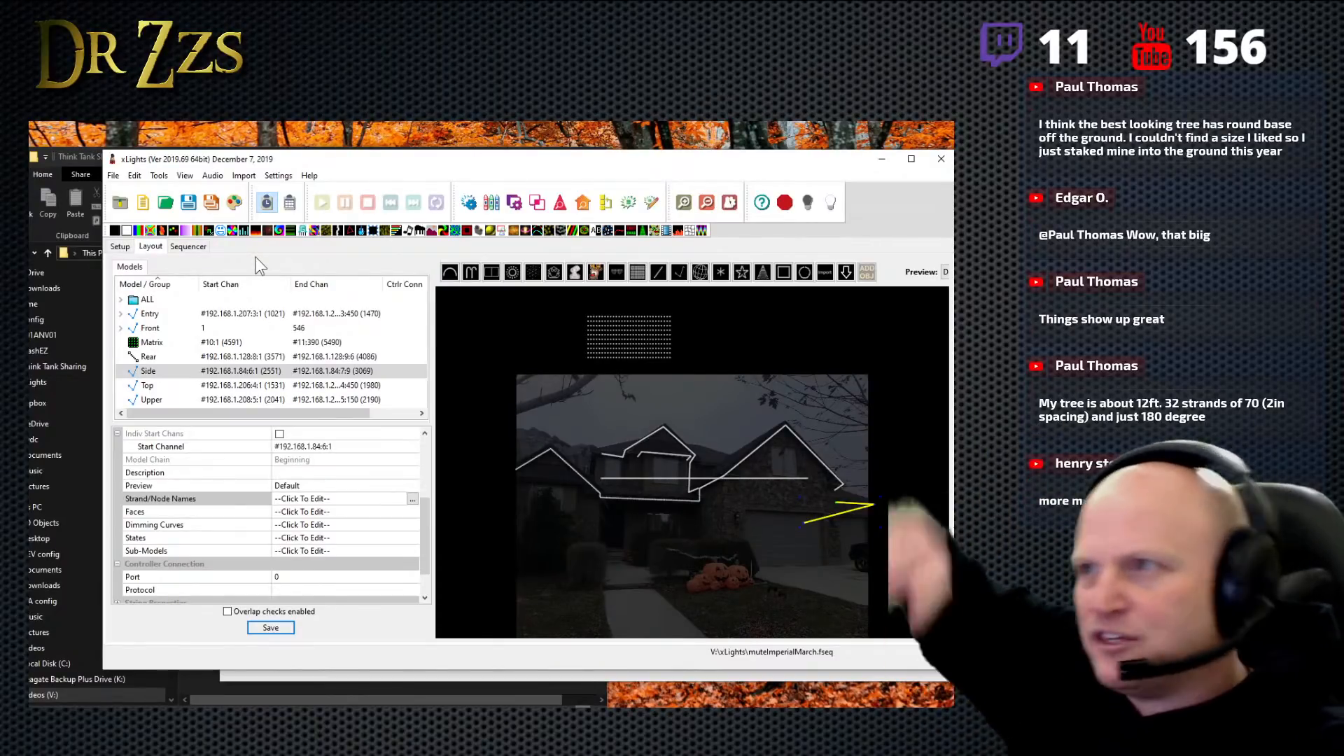
left_click(766, 273)
left_click(762, 273)
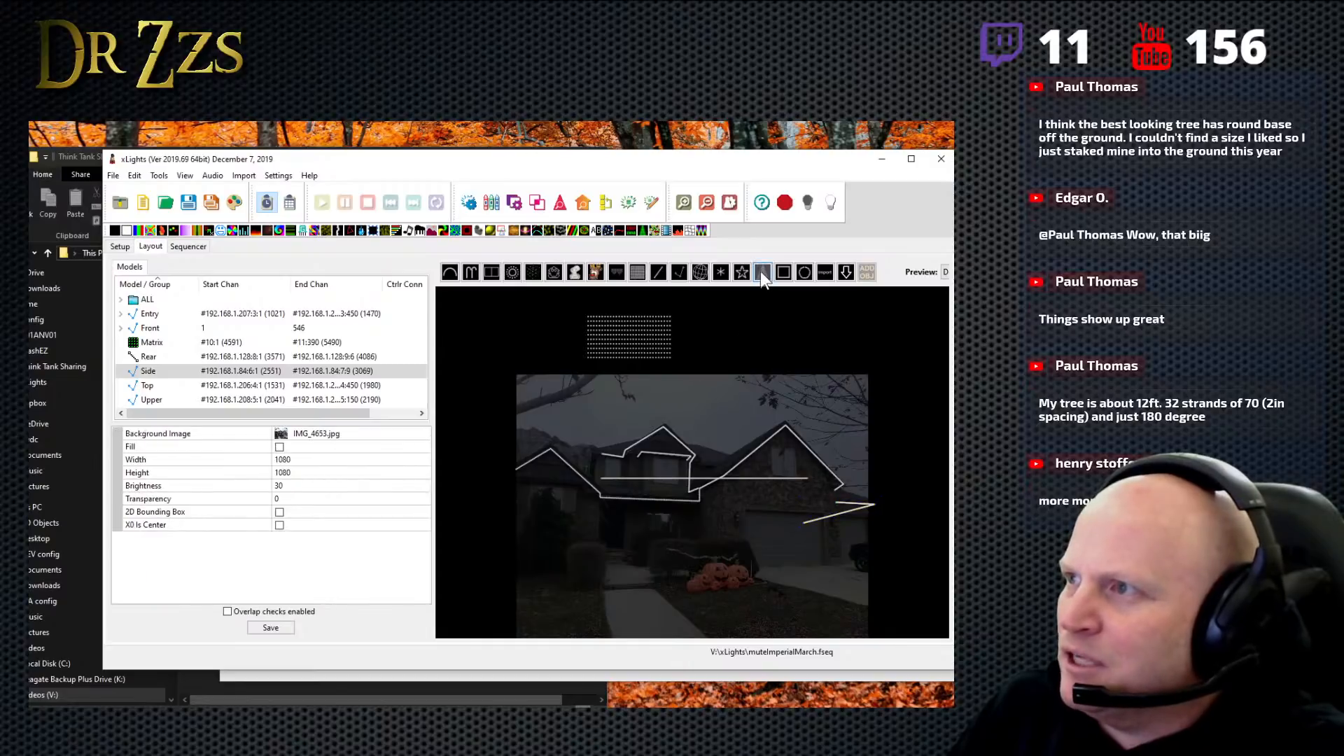
left_click(705, 418)
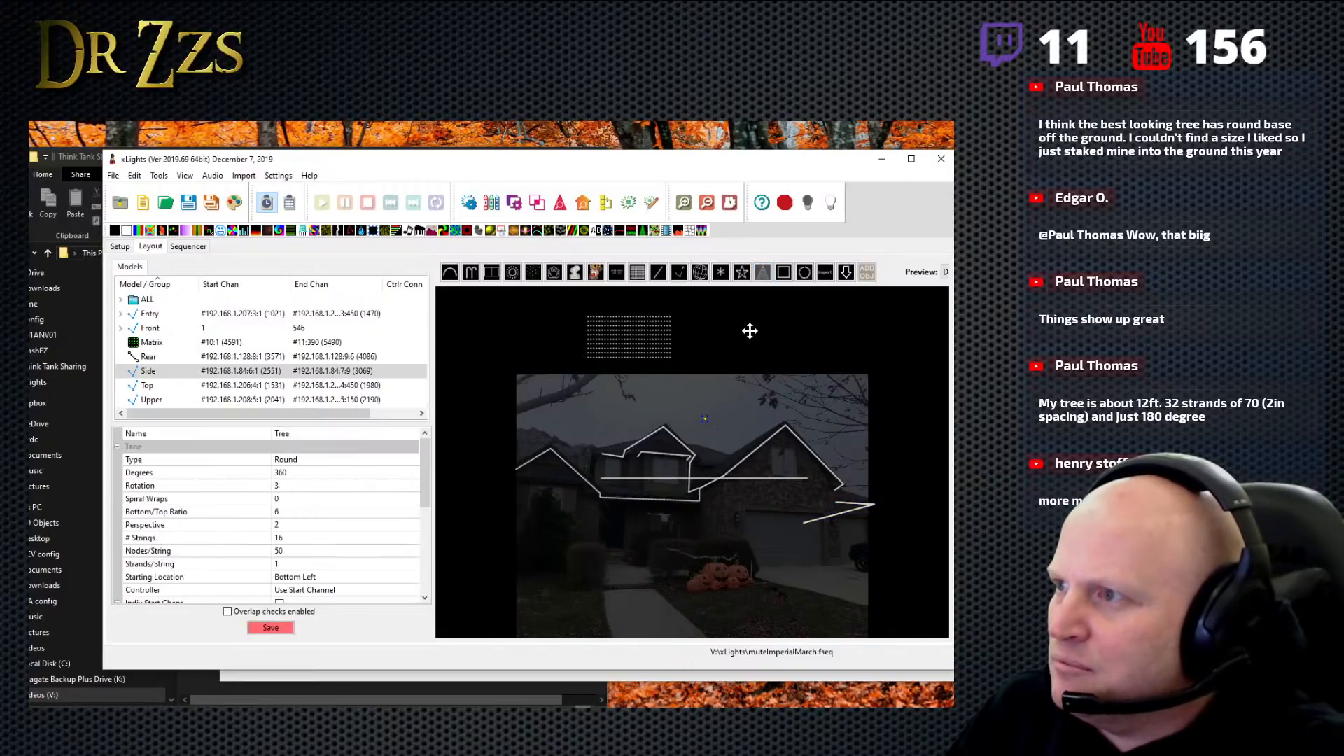
left_click_drag(709, 423, 806, 543)
left_click(752, 377)
left_click_drag(752, 375, 757, 426)
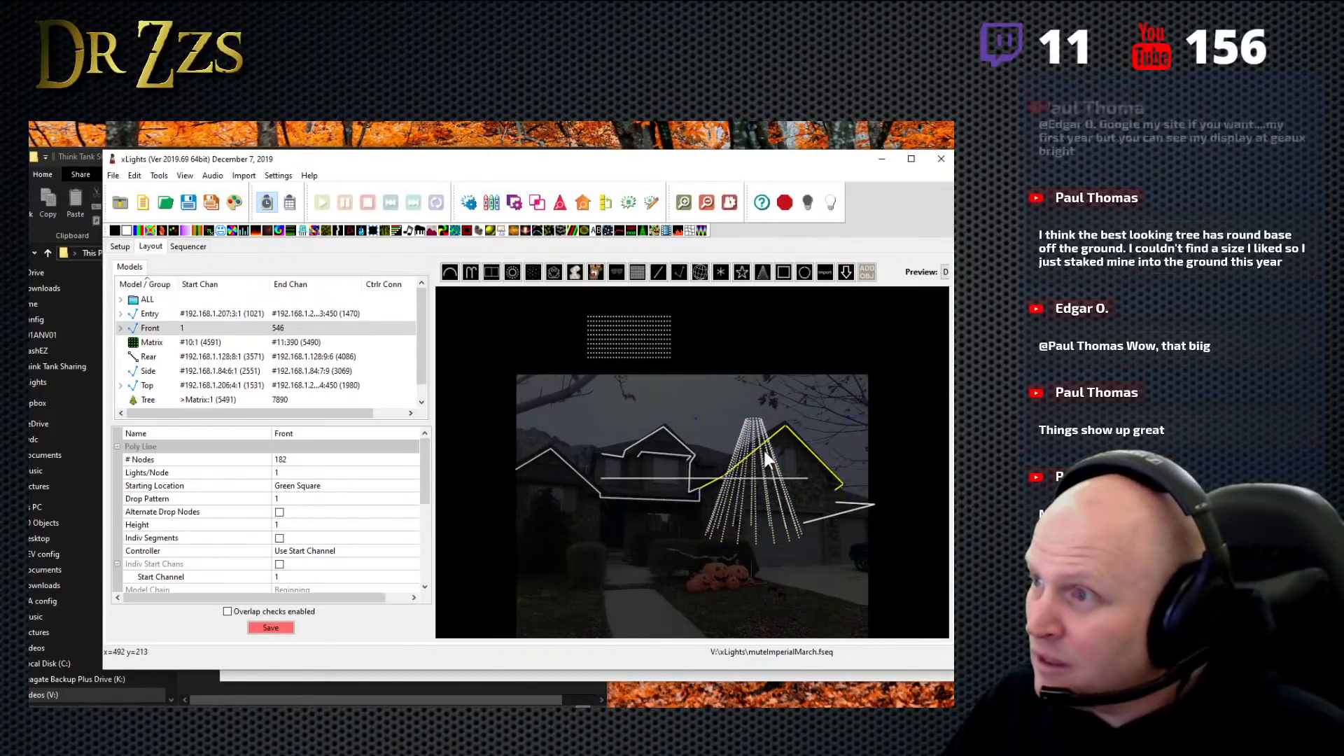
left_click_drag(759, 514, 756, 592)
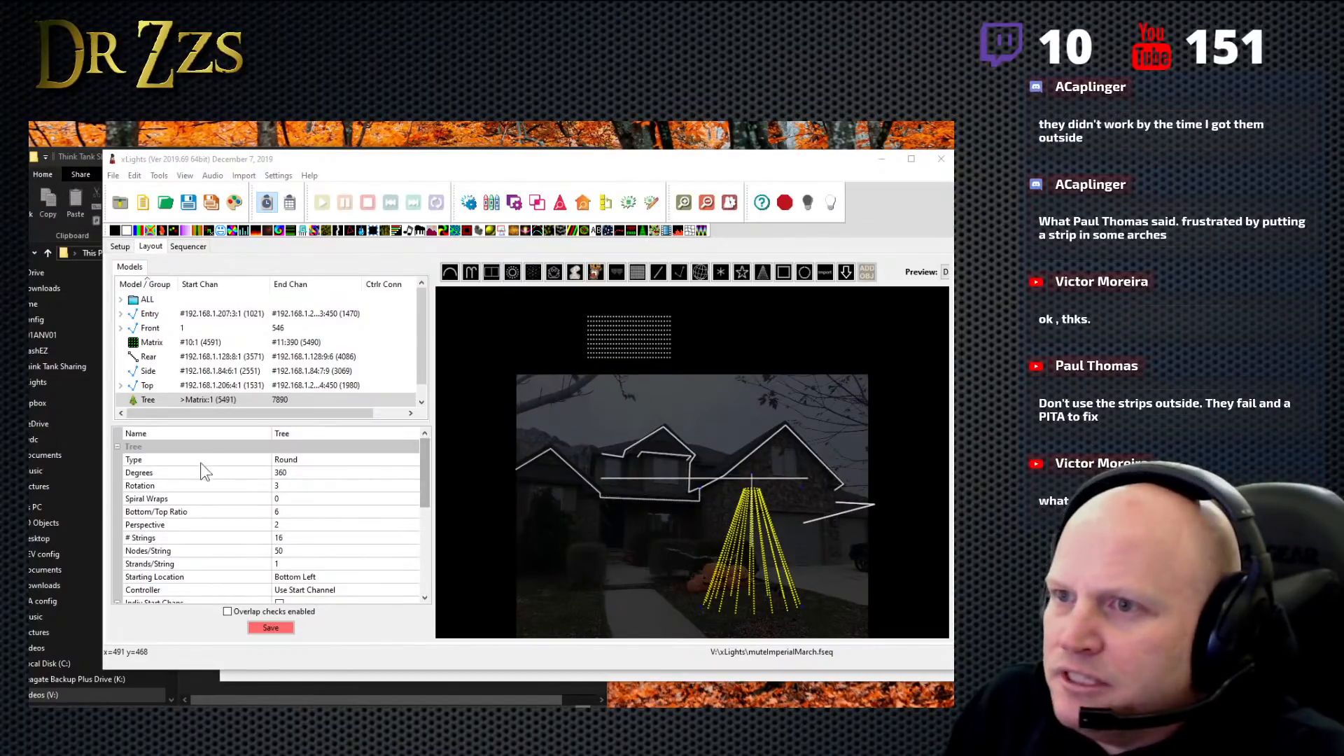
- Set the Tree model's degrees to 180 to make it a half tree
left_click(283, 474)
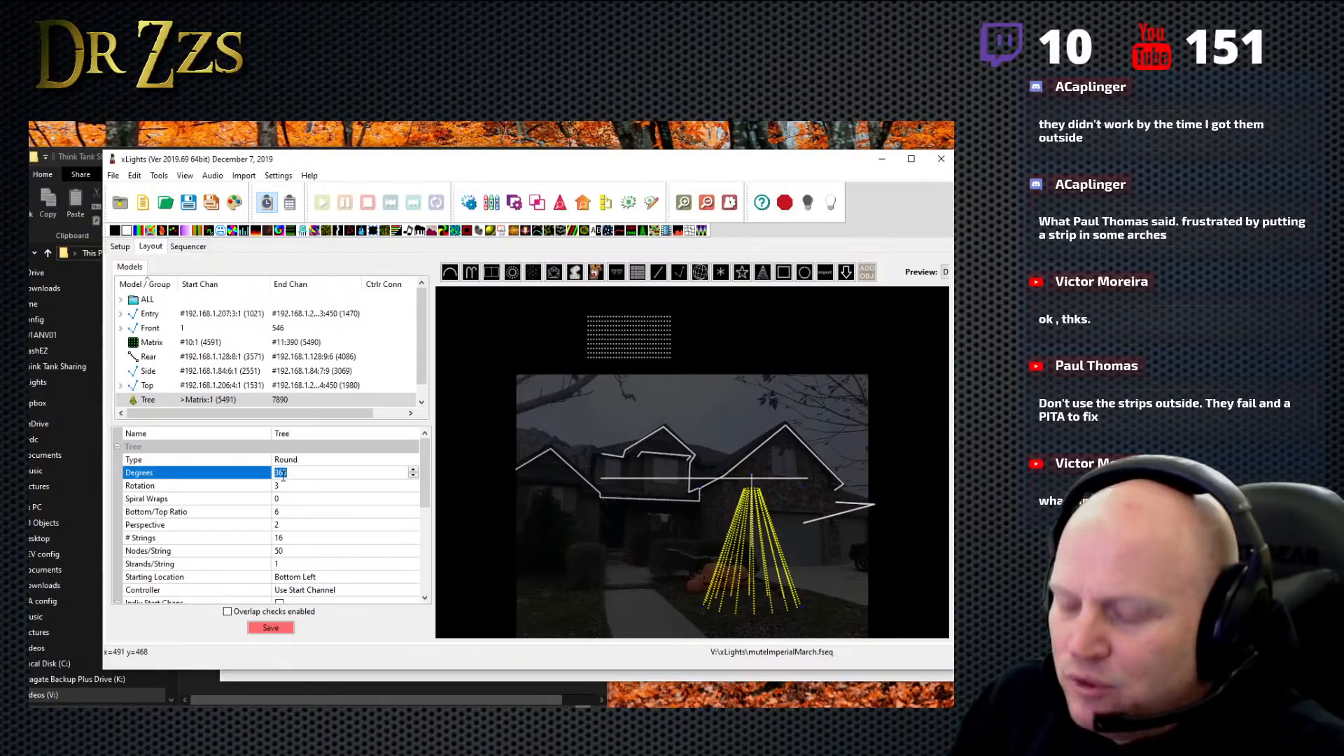
type("1")
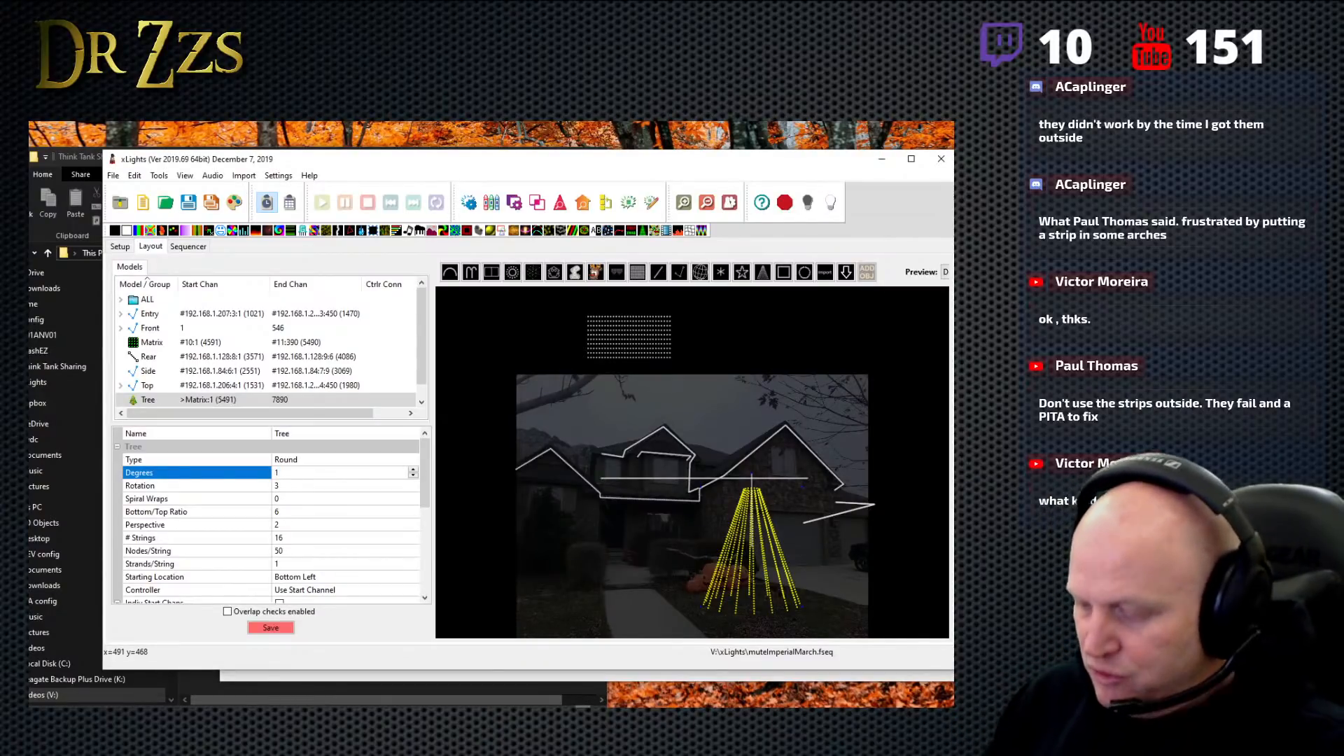
type("80")
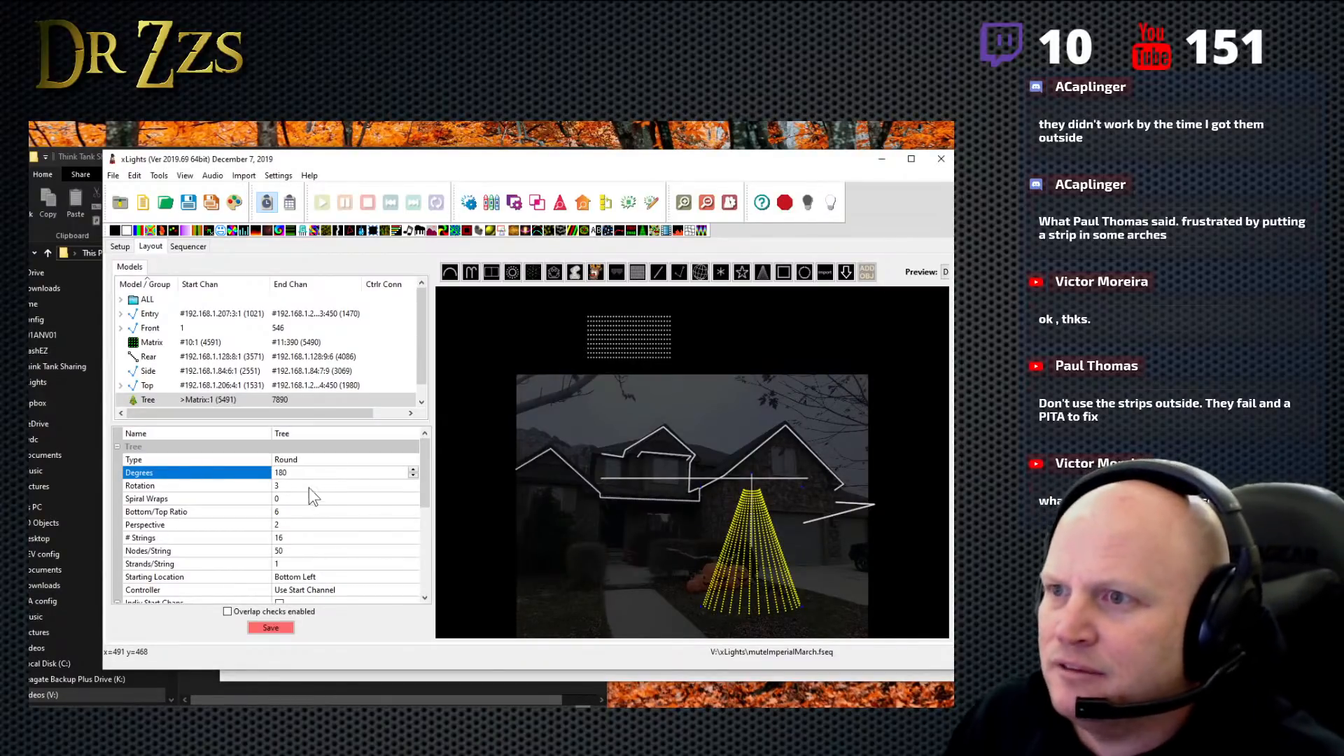
left_click(307, 486)
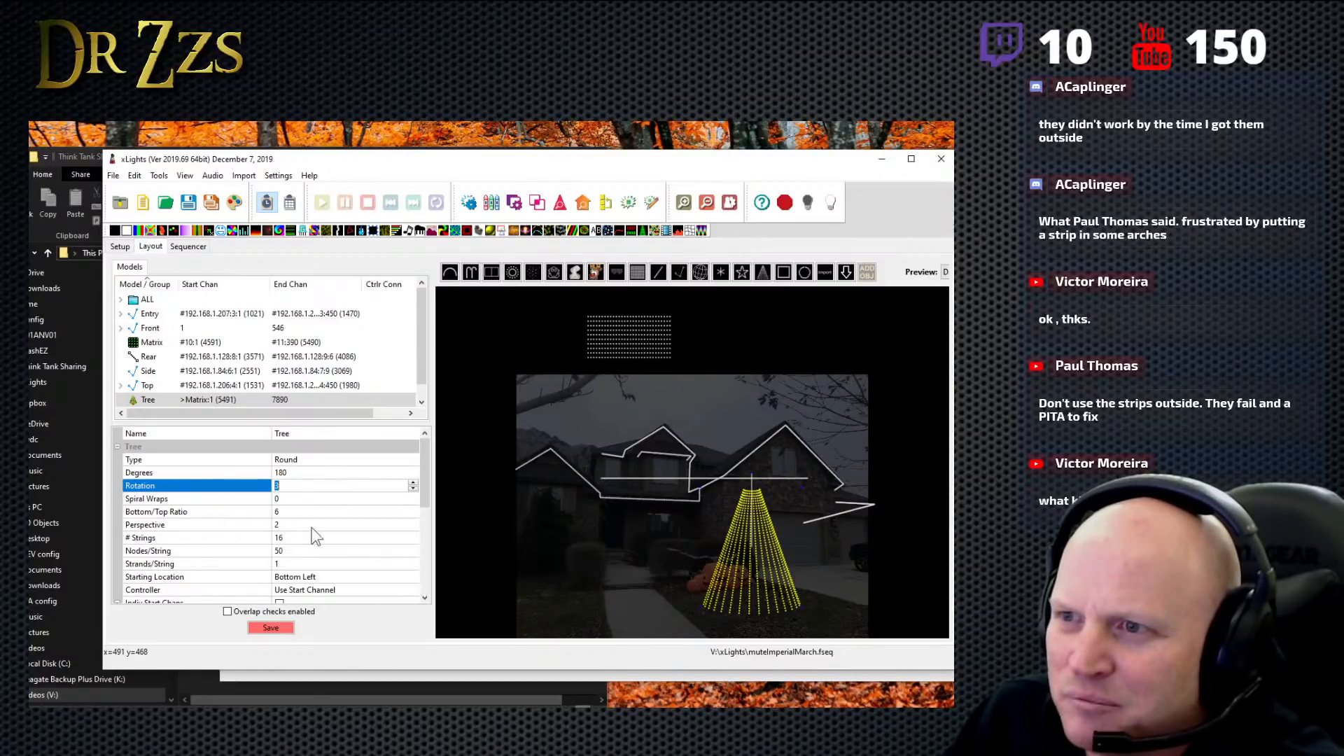
- Try bottom/top ratios of 3, 1 and 7 on the tree, and set the ratio back to 6
left_click_drag(430, 500, 427, 518)
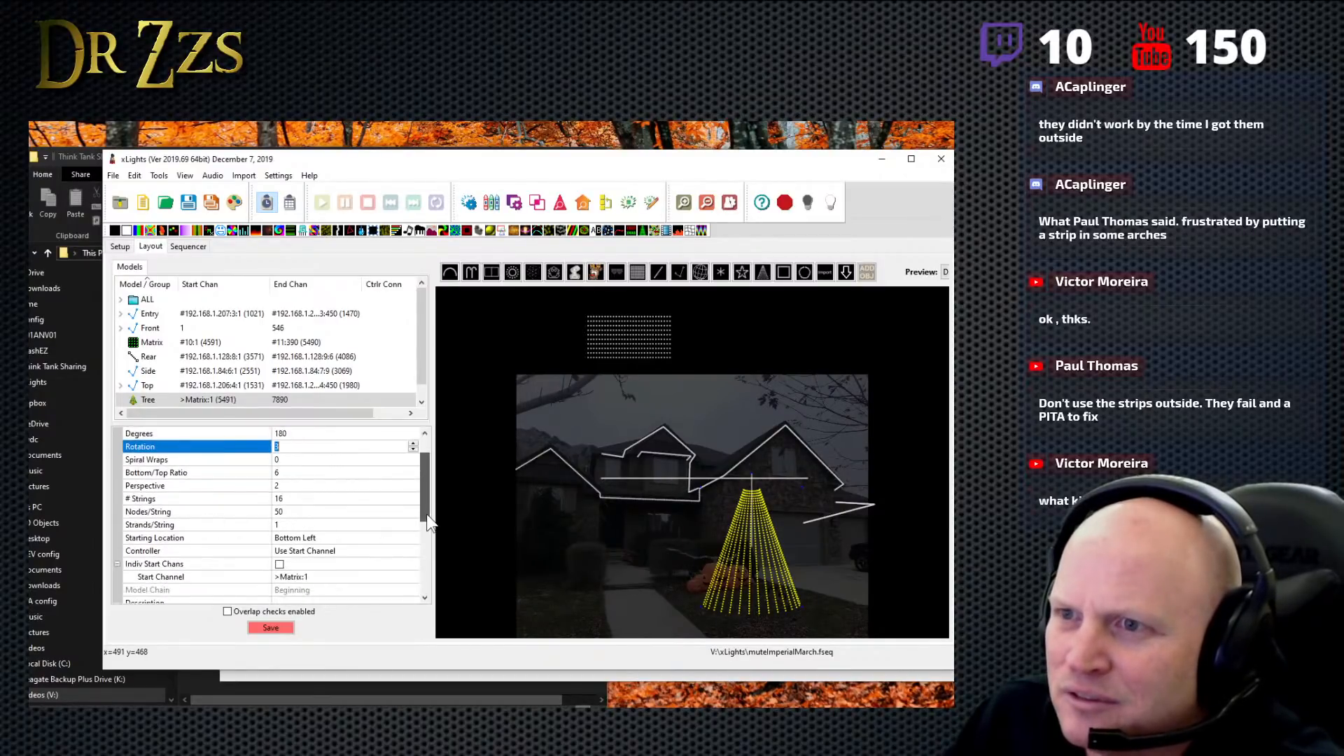
left_click(282, 473)
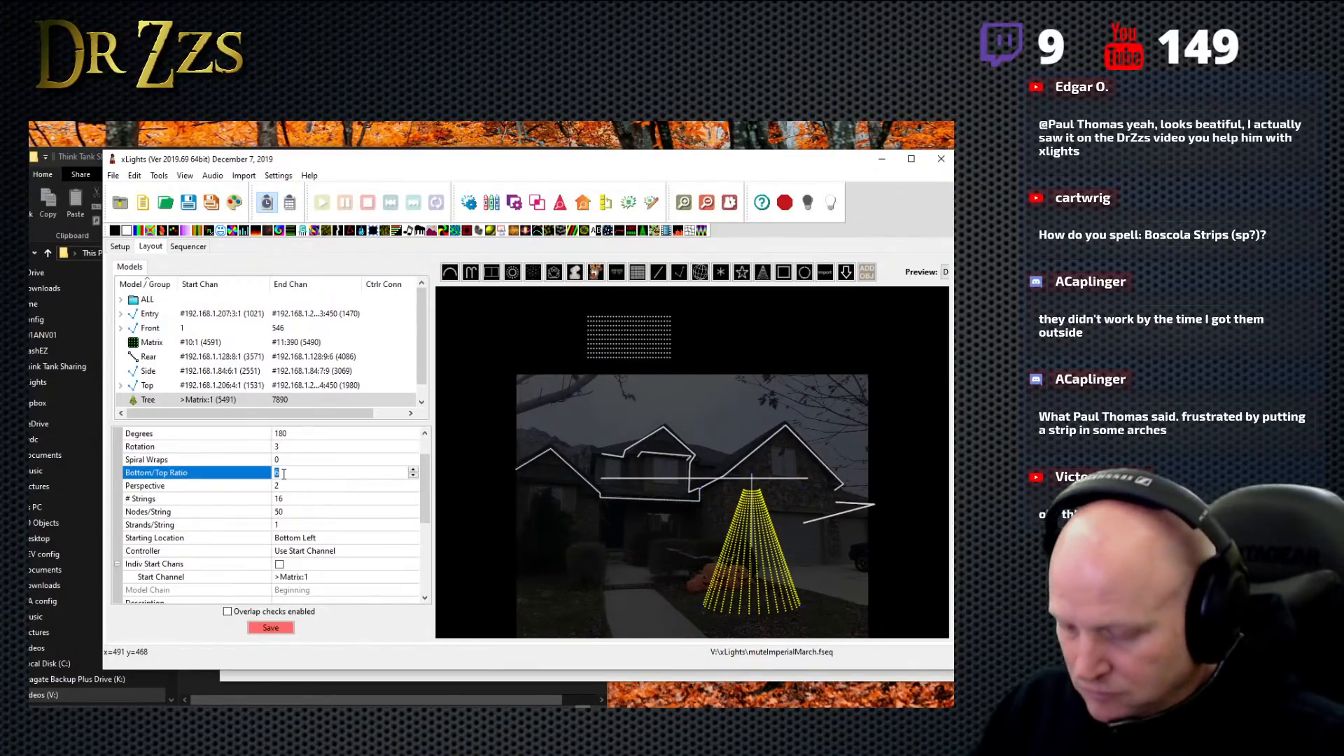
type("3")
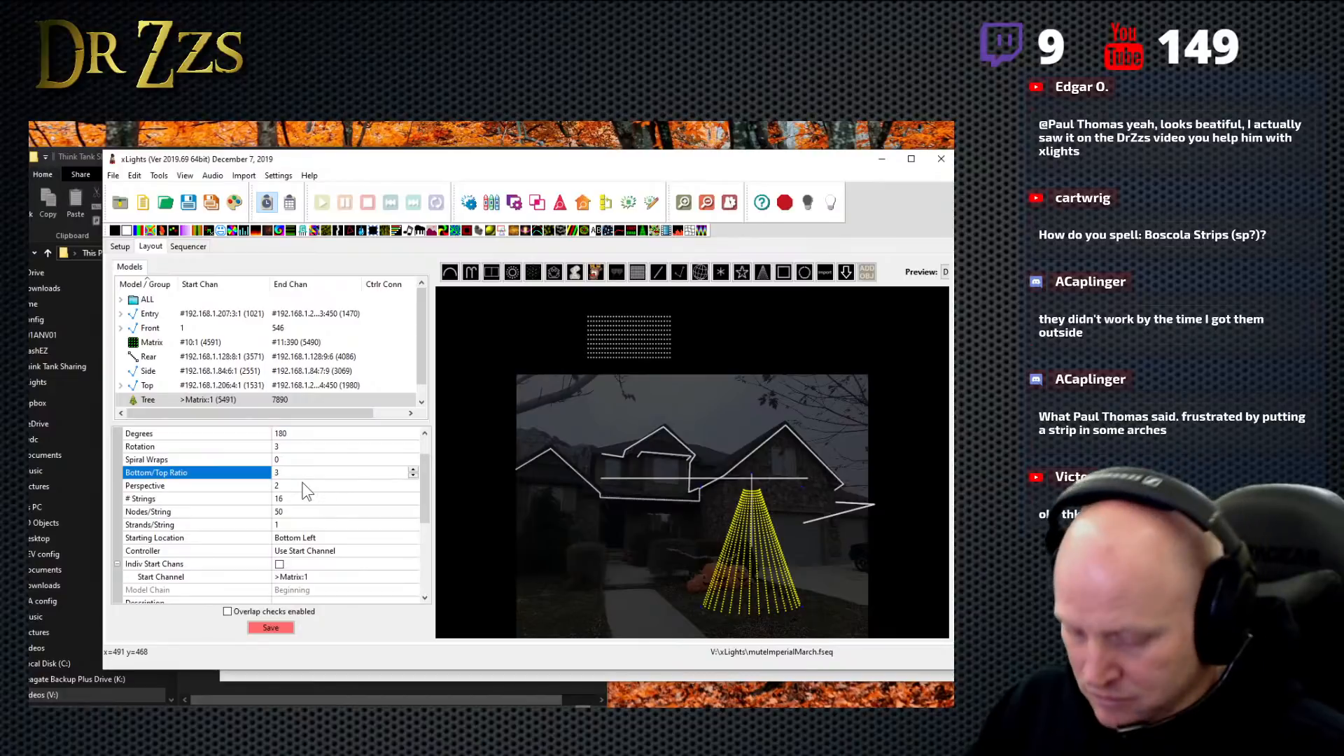
key("Return")
left_click(291, 476)
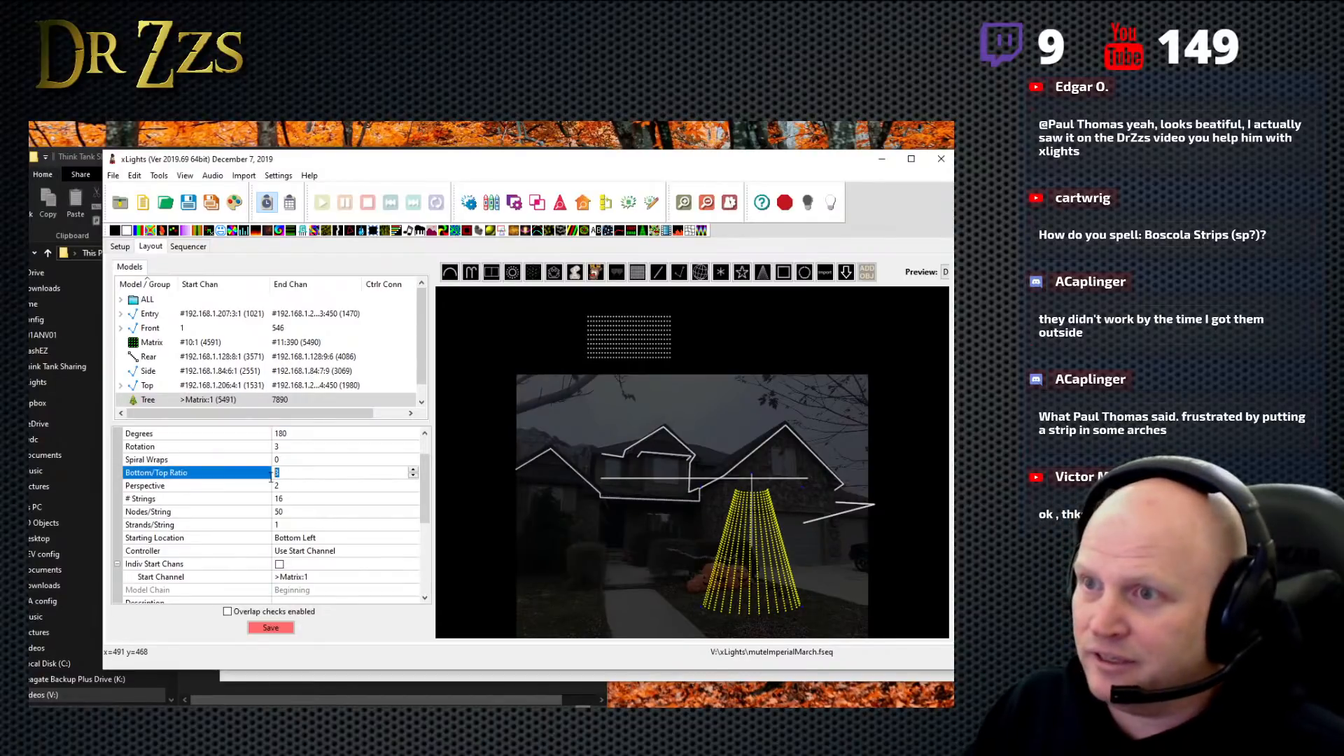
type("1")
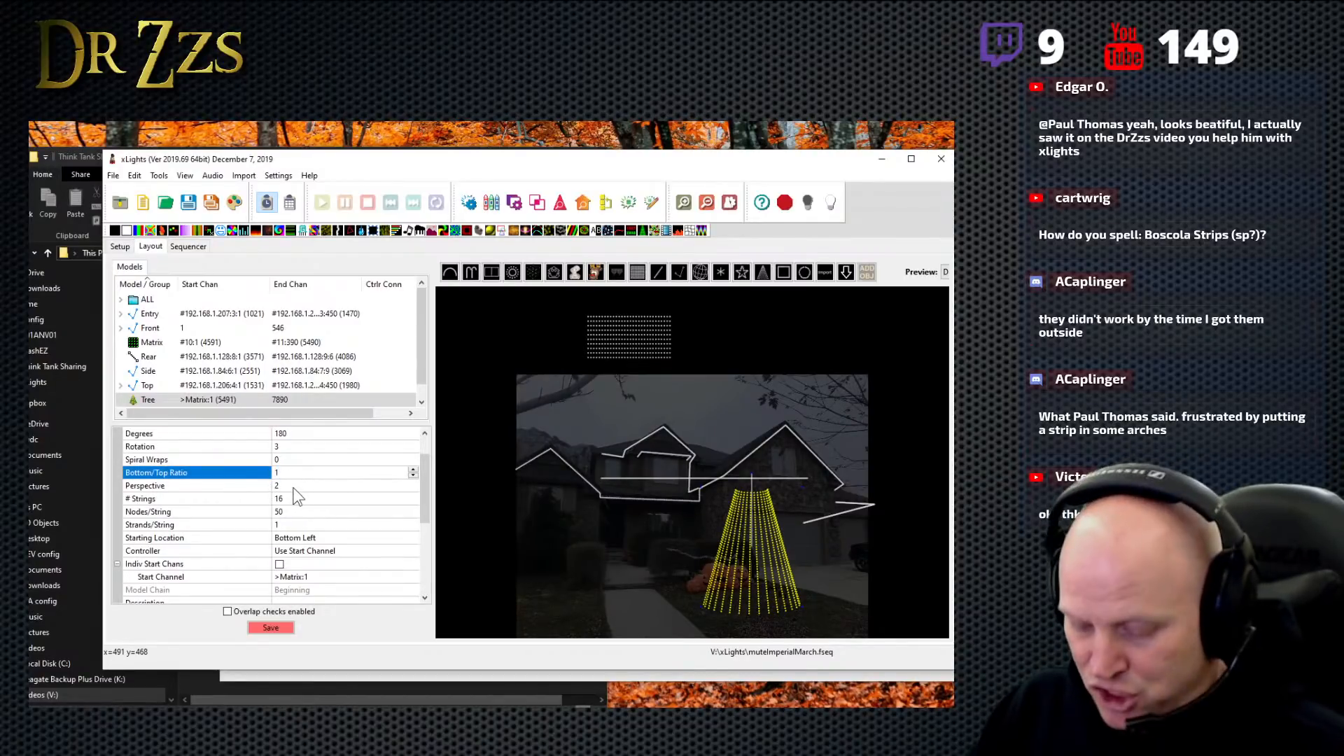
key("Return")
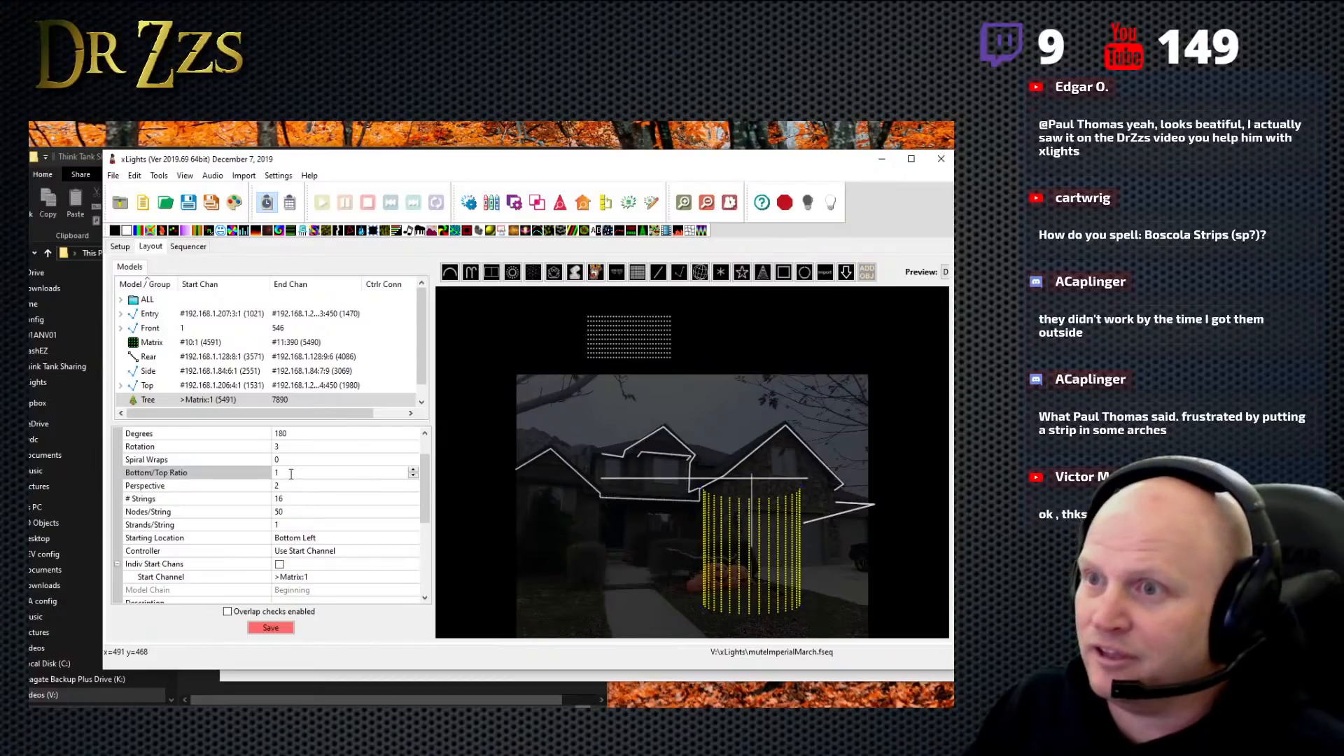
left_click(291, 474)
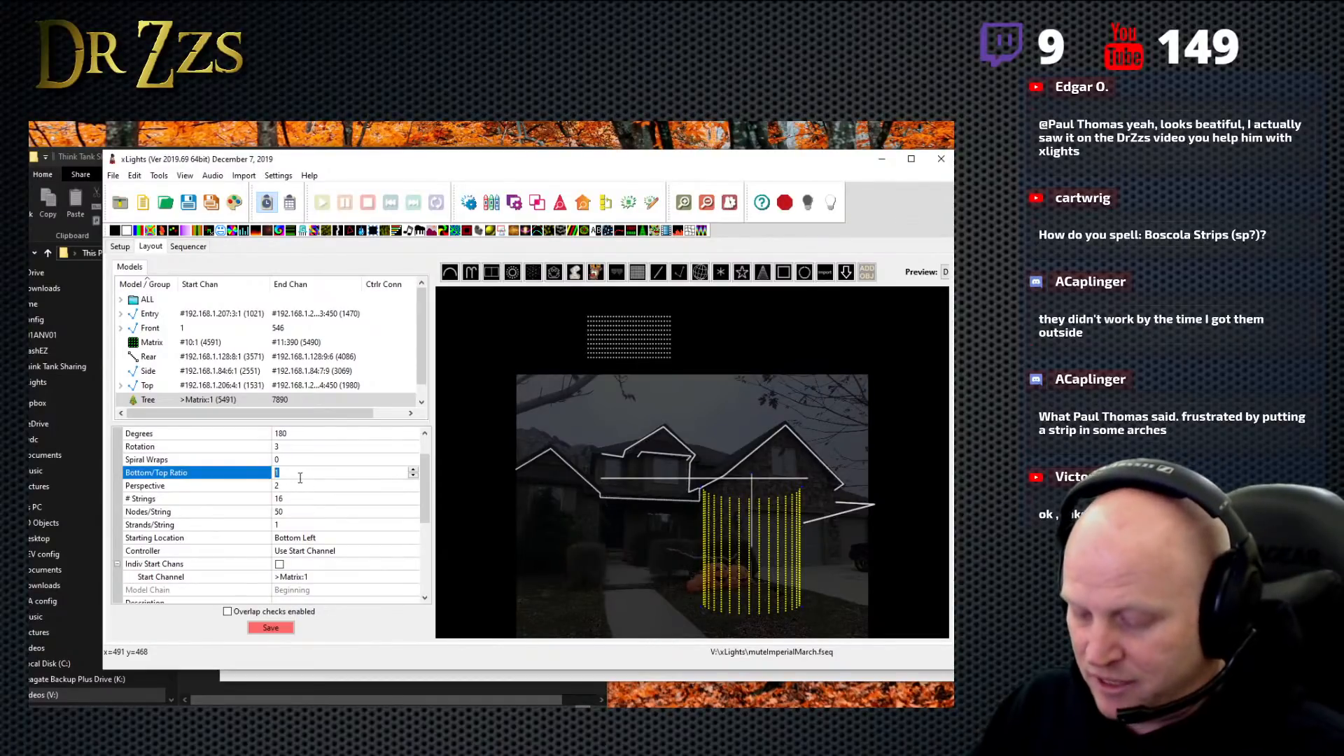
type("7")
key("Return")
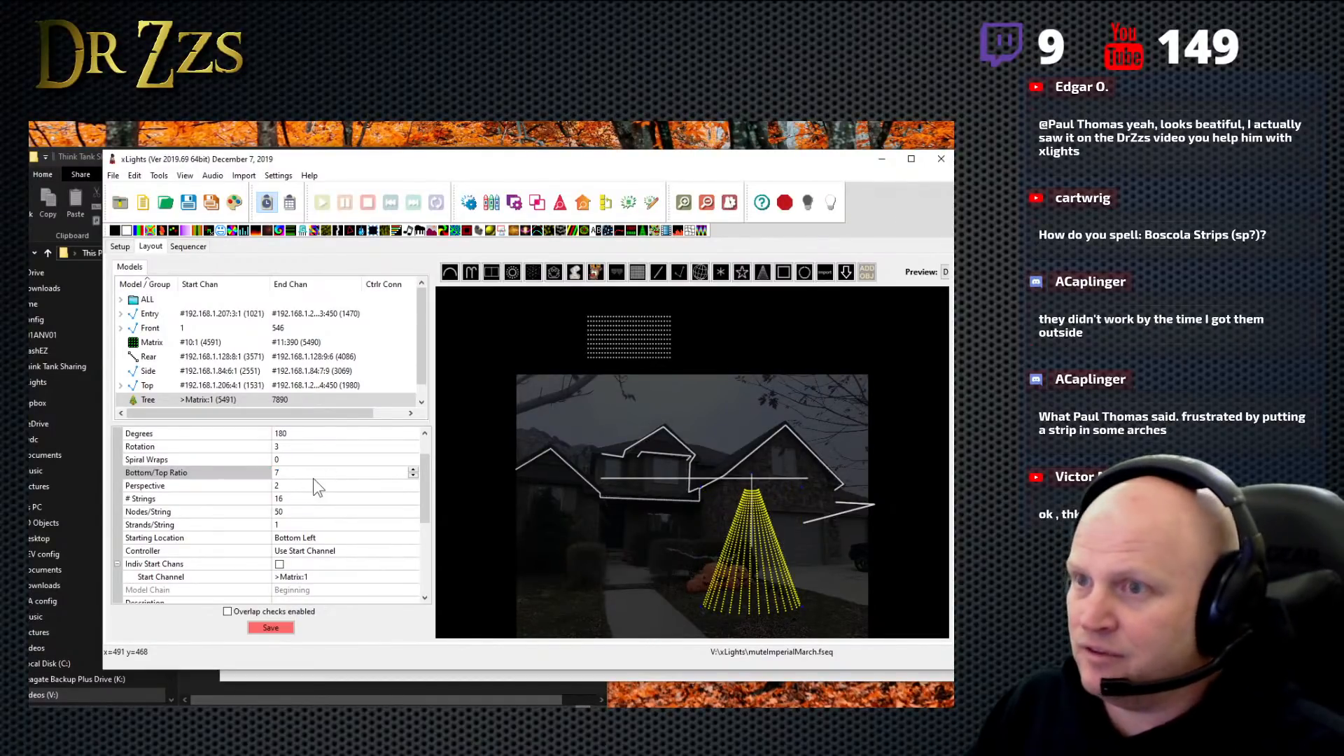
left_click(268, 478)
type("6")
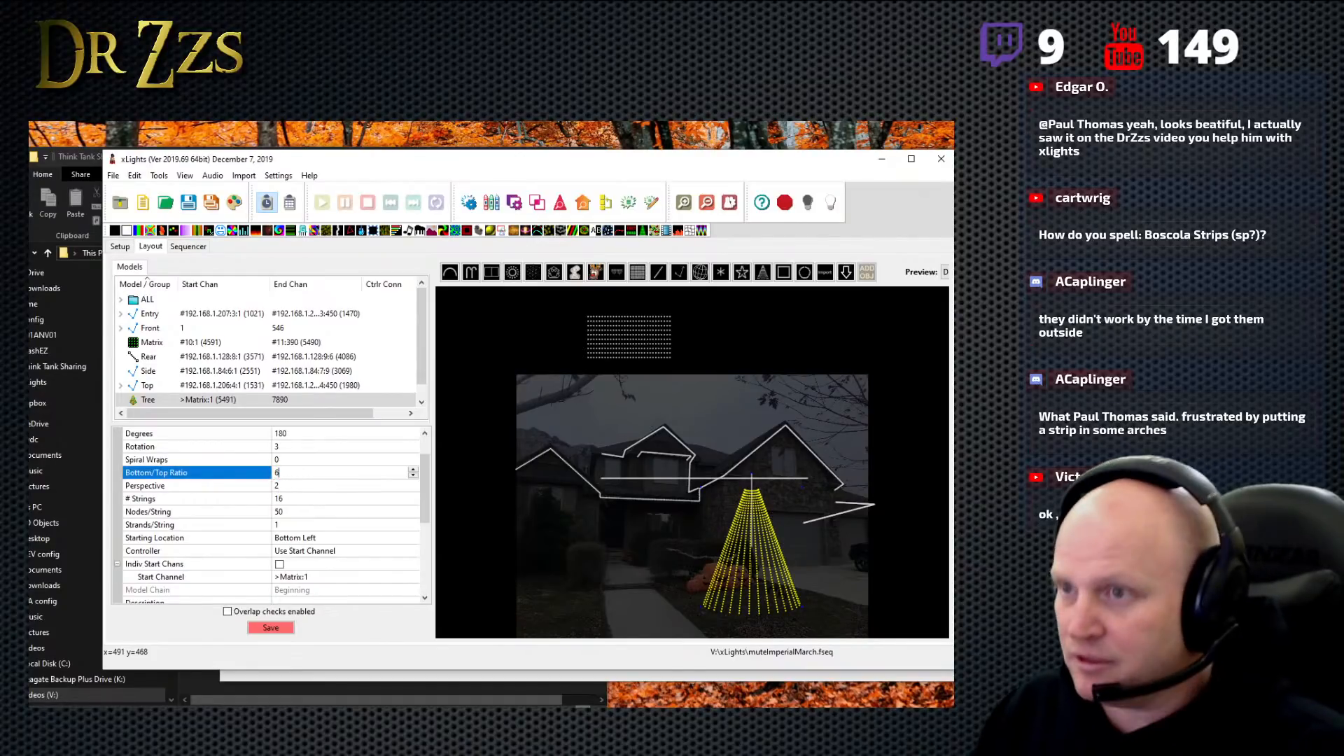
key("Return")
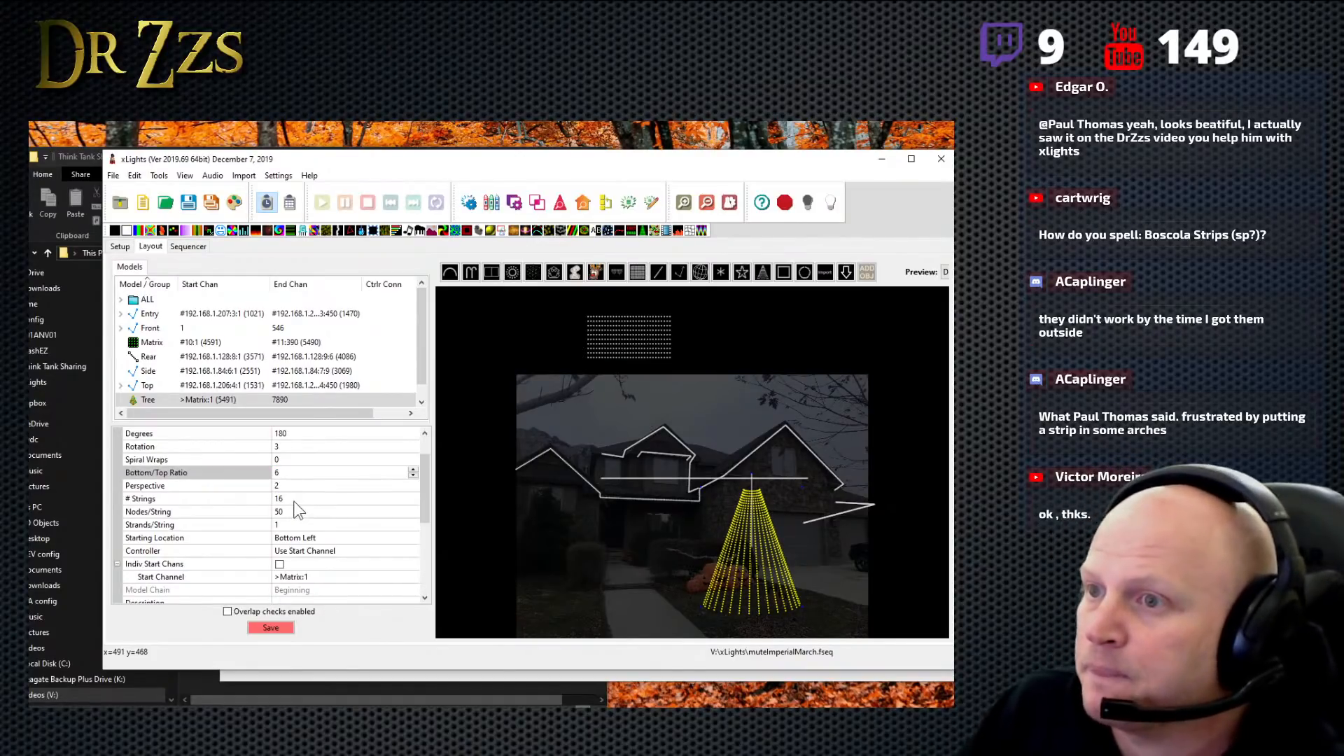
- Try 8 strings on the tree, and set the number of strings back to 16
left_click(293, 498)
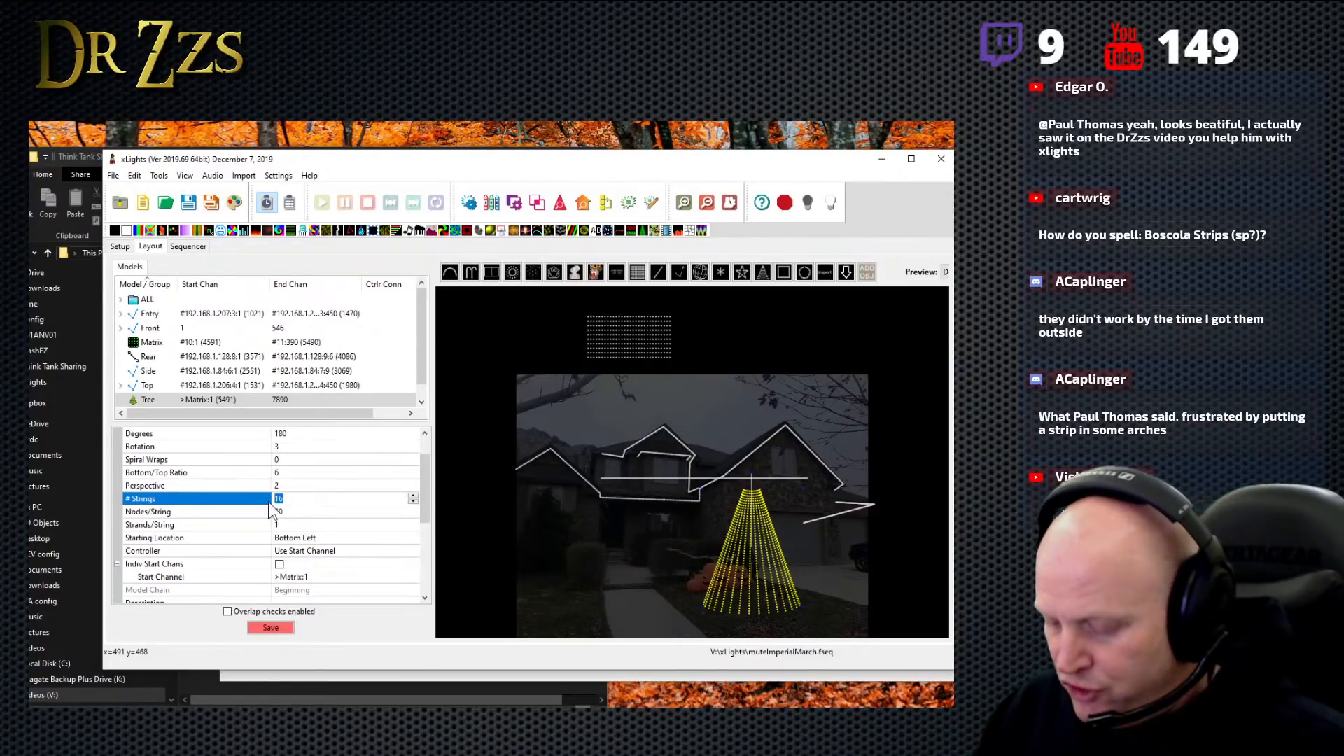
type("8")
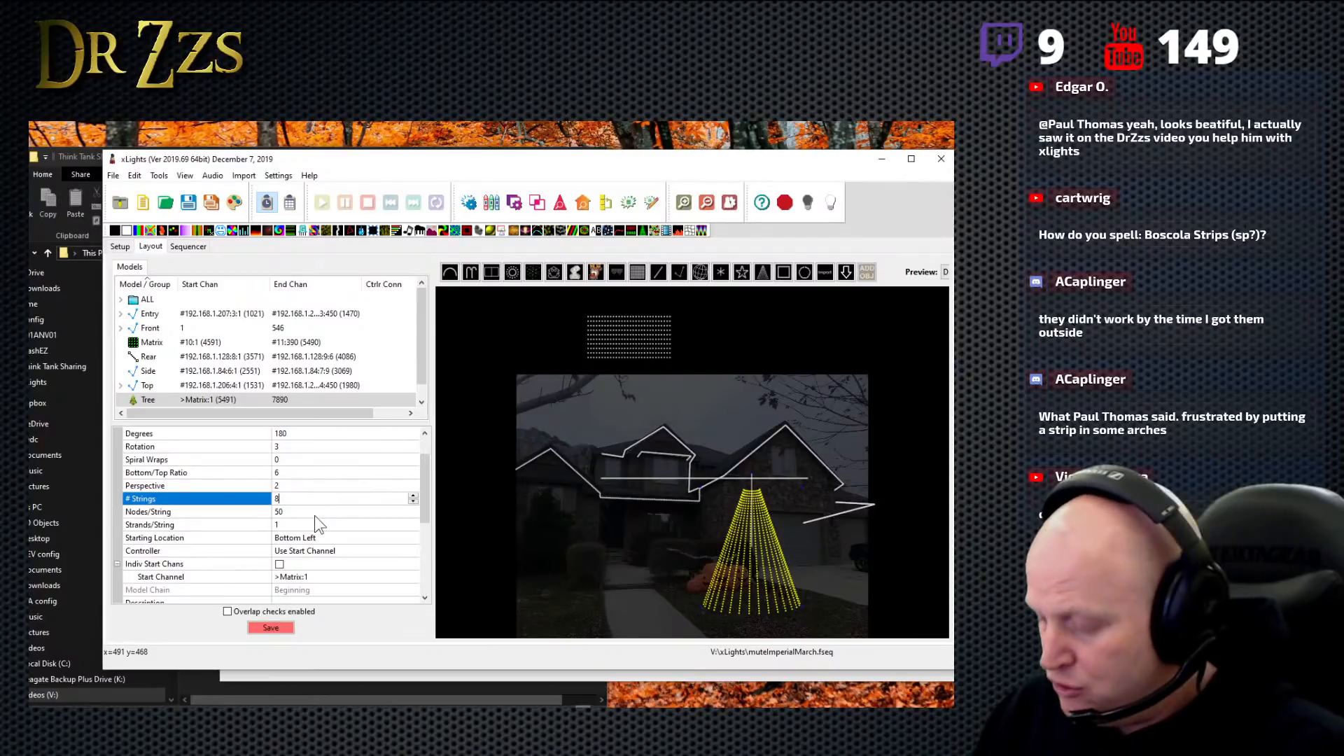
key("Return")
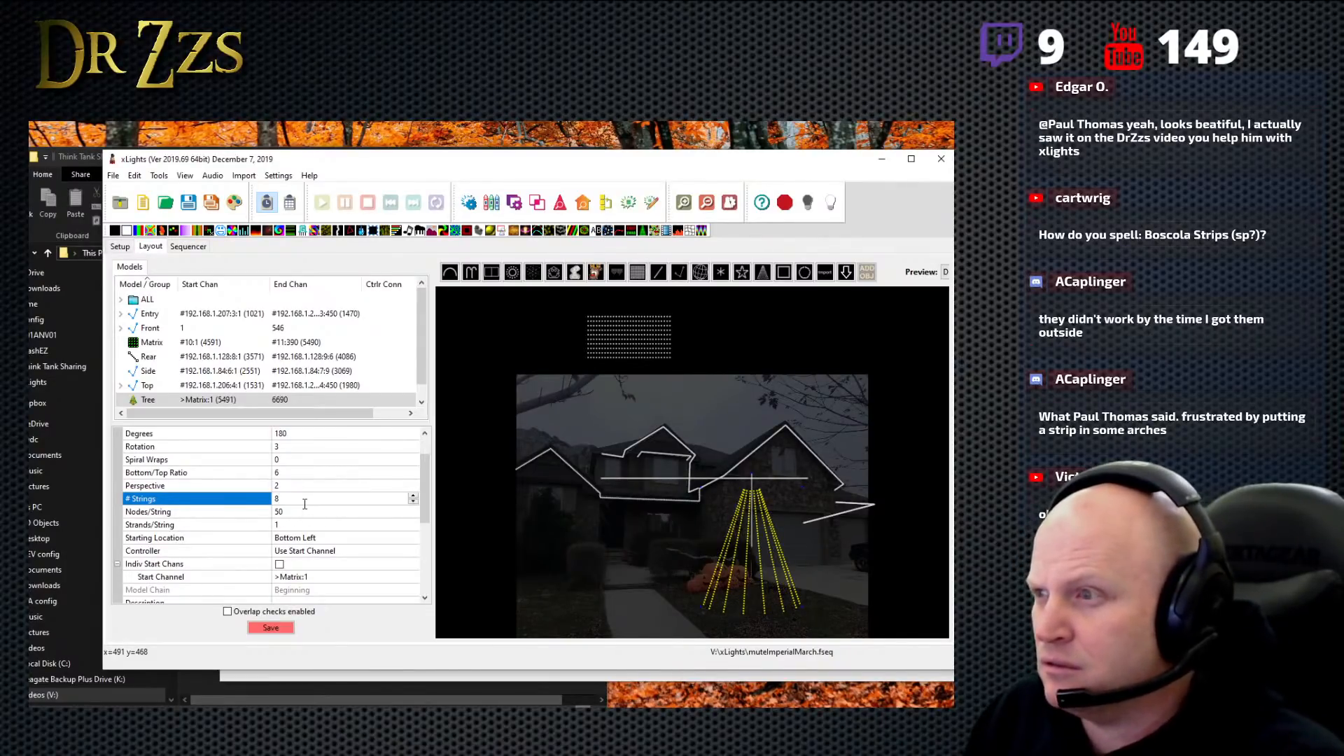
double_click(277, 500)
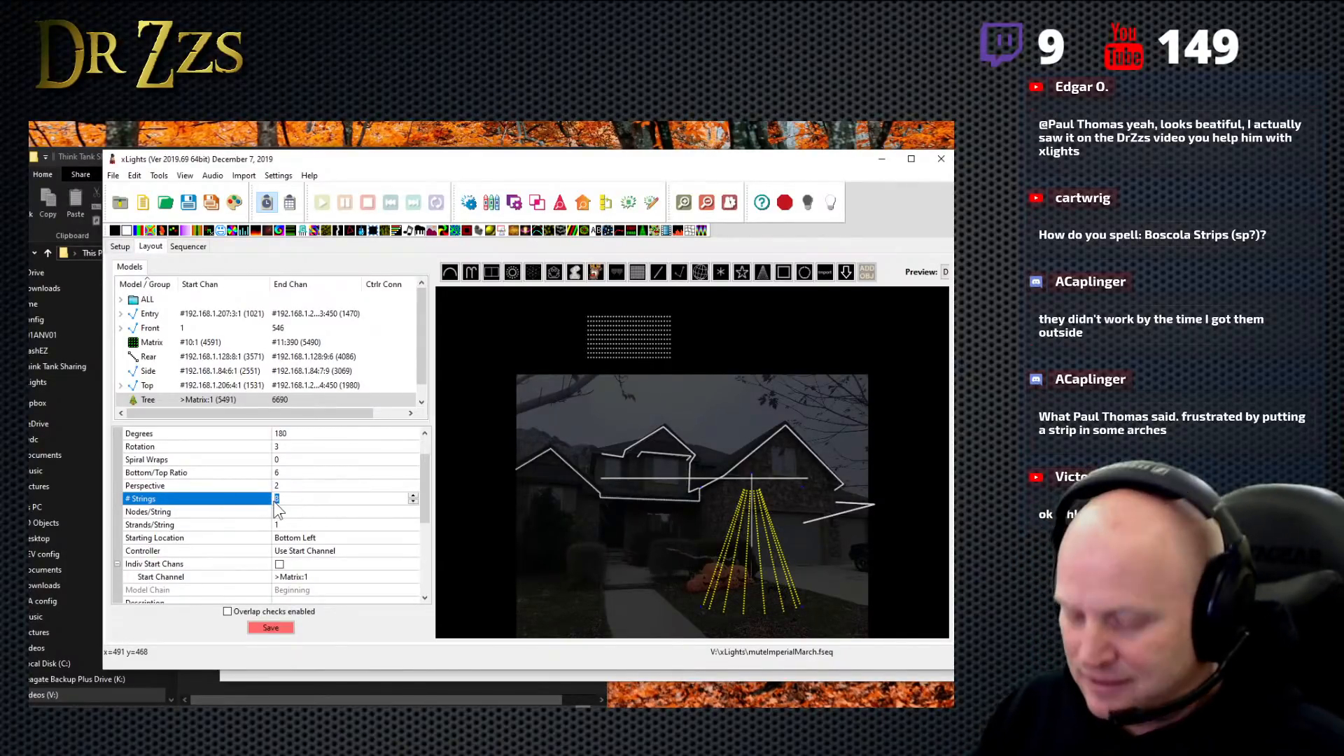
type("16")
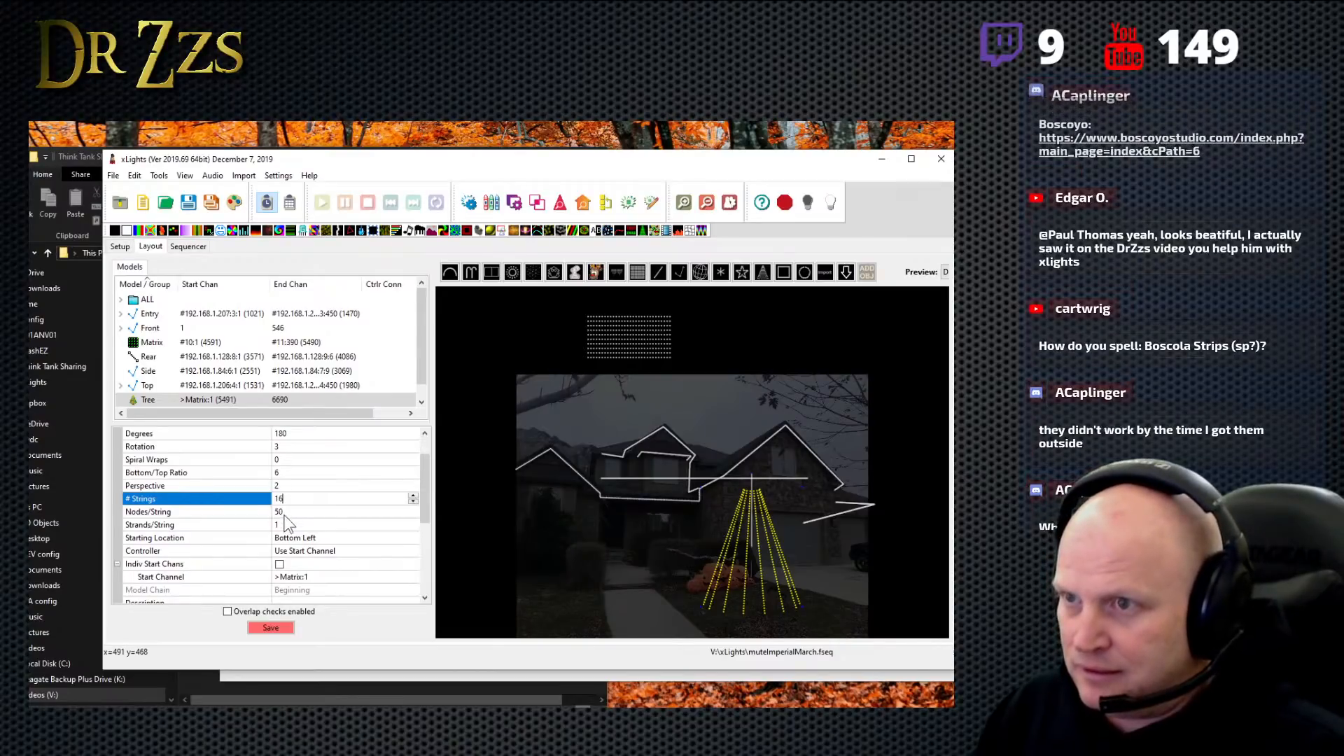
- Examine the tree's number of strings, nodes per string and strands per string settings
left_click(288, 512)
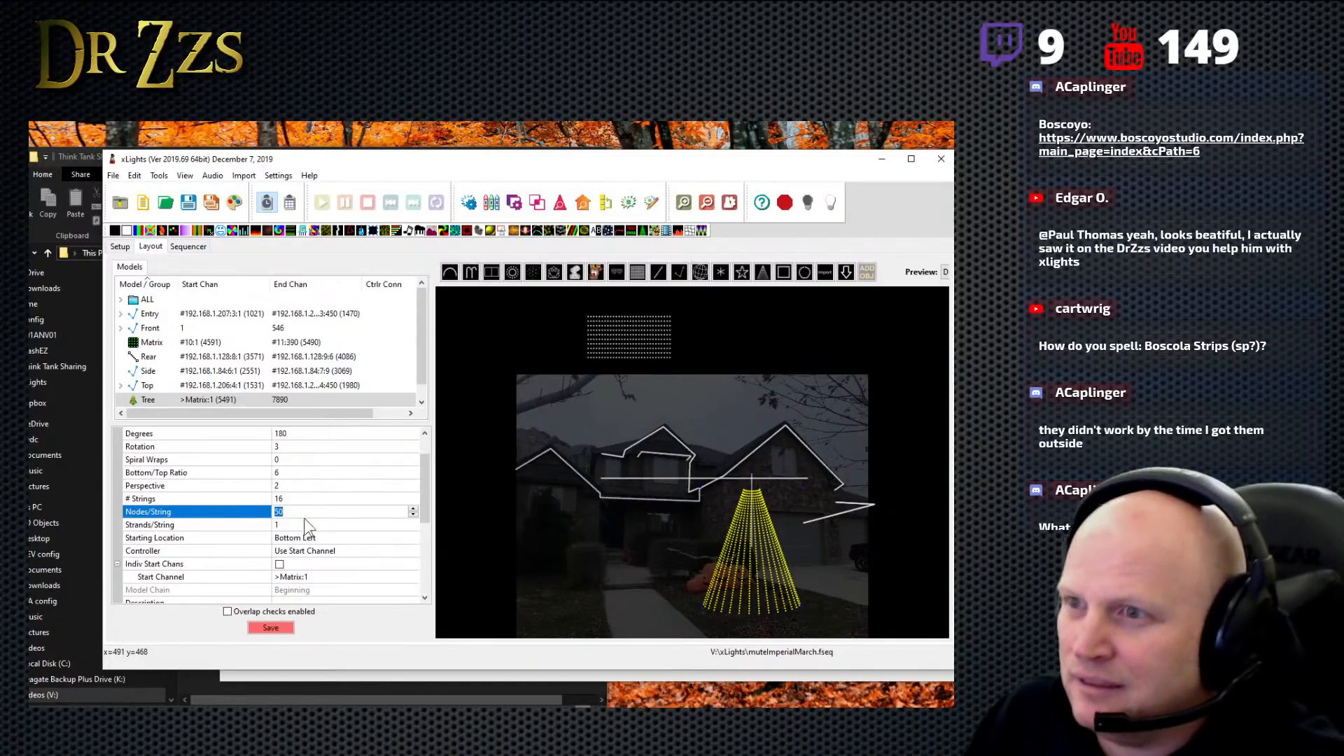
left_click(294, 502)
left_click(289, 512)
left_click(288, 500)
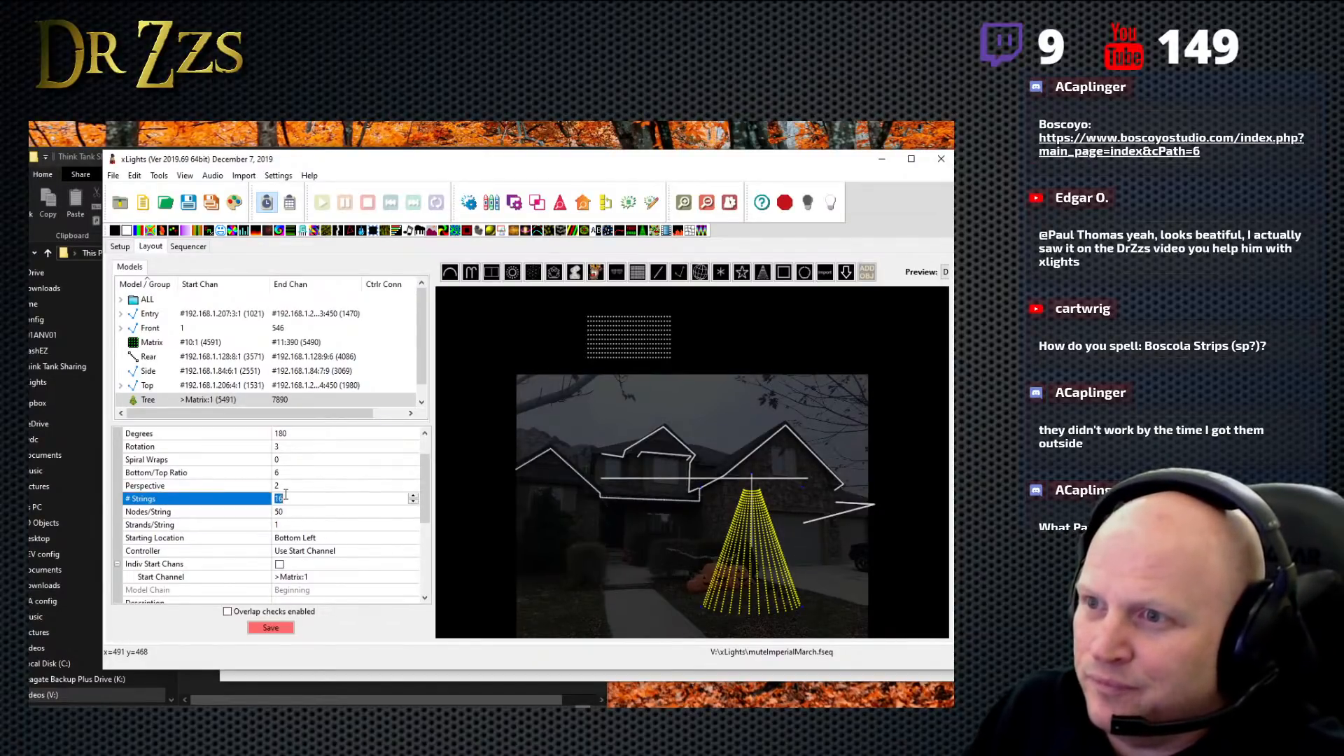
left_click(286, 512)
left_click(286, 501)
left_click(286, 512)
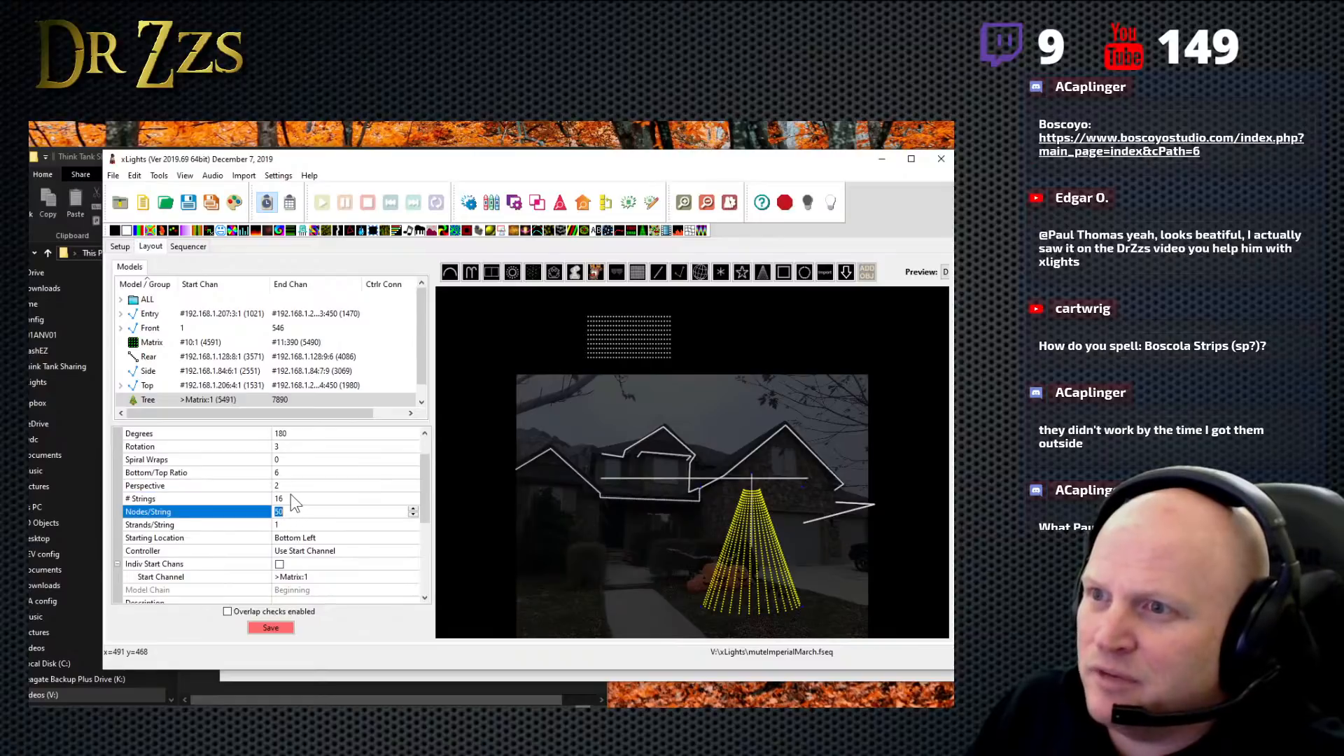
left_click(292, 495)
left_click(294, 512)
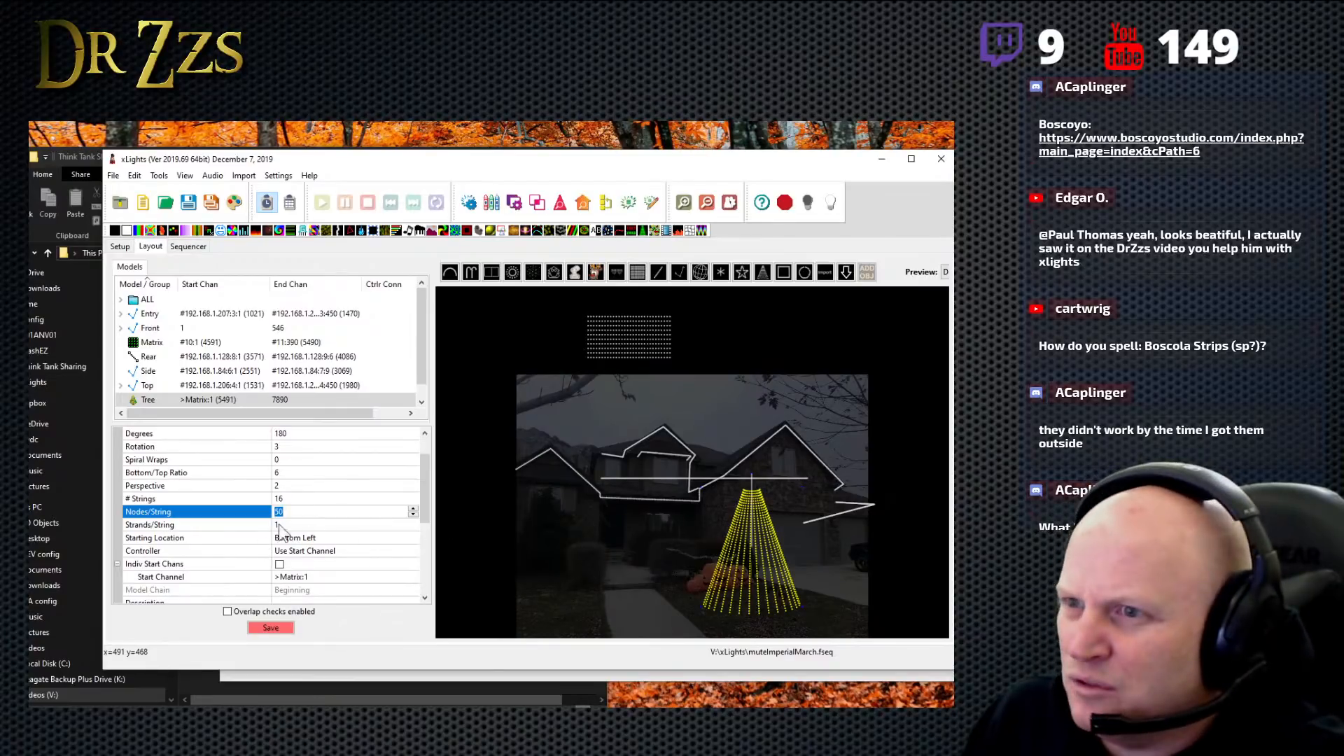
scroll(427, 507, "down", 2)
scroll(427, 511, "down", 1)
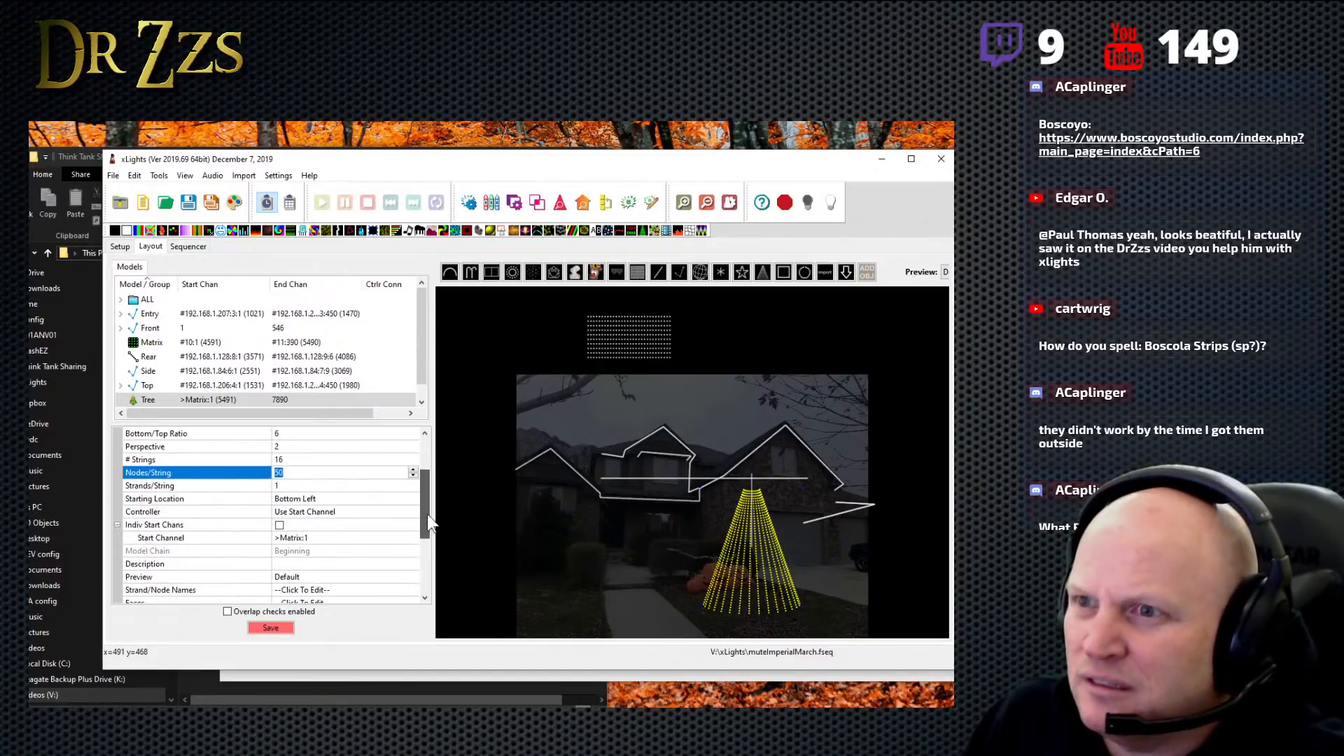
left_click(281, 485)
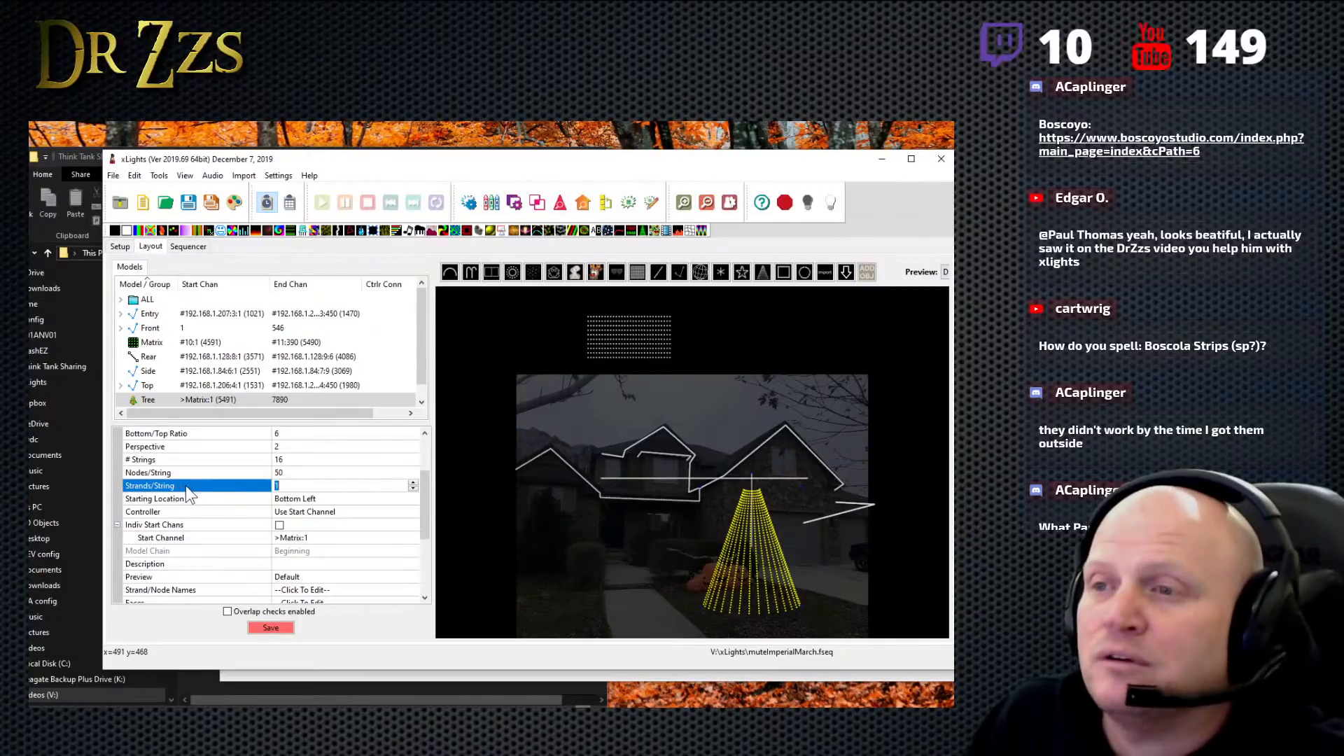
- Set the tree to 4 strings with 4 strands per string
left_click(292, 460)
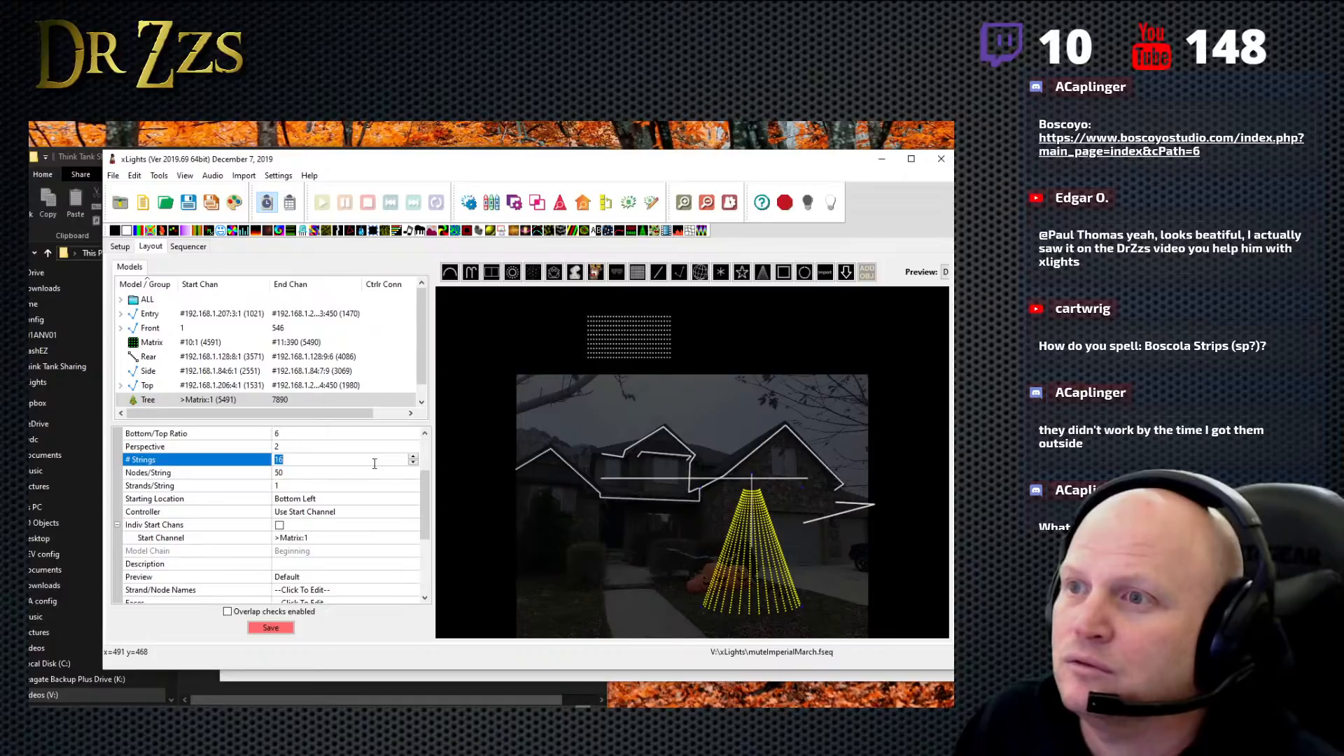
type("4")
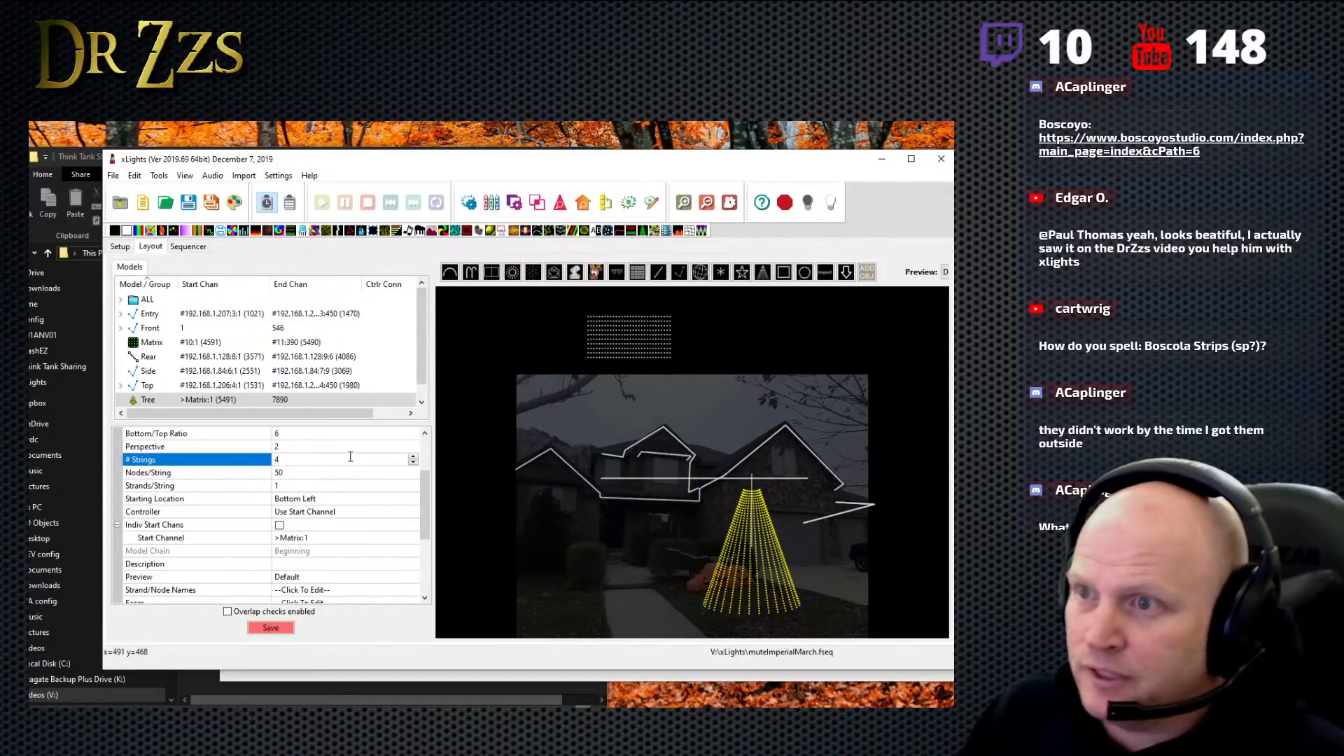
left_click(311, 485)
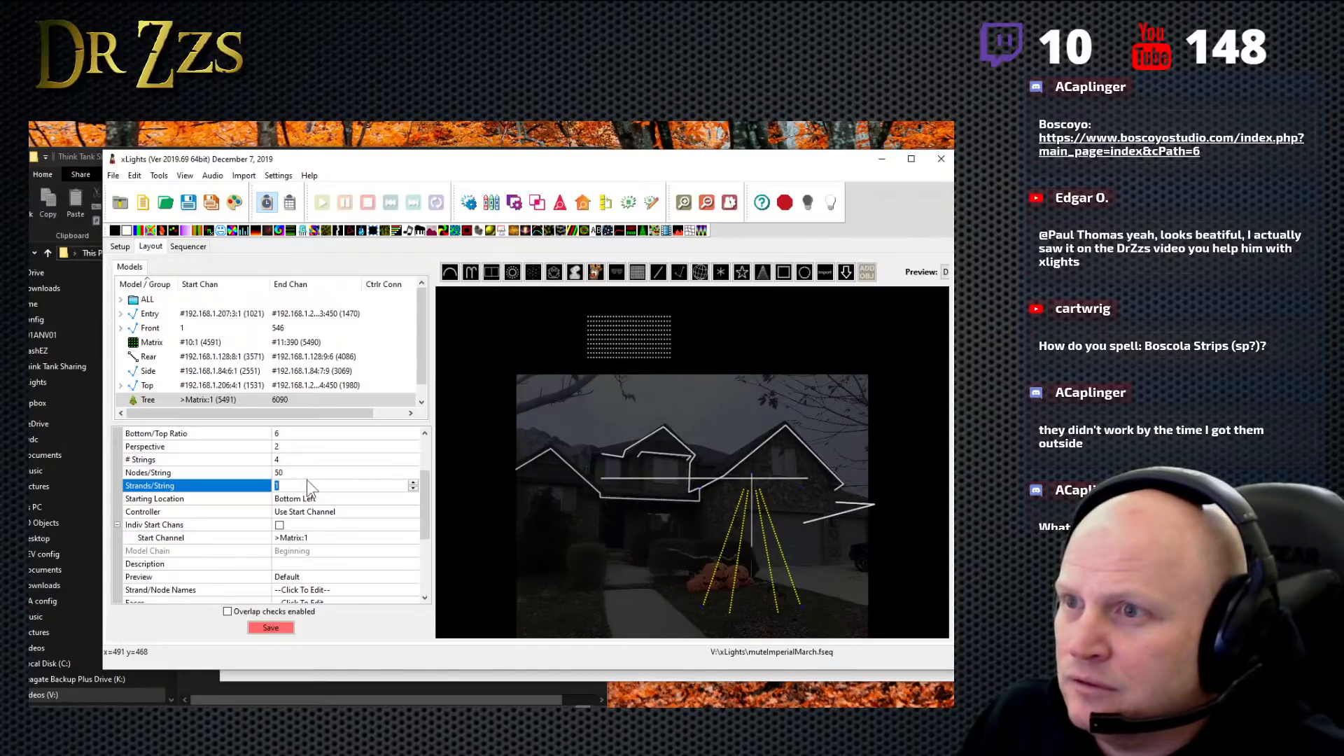
type("4")
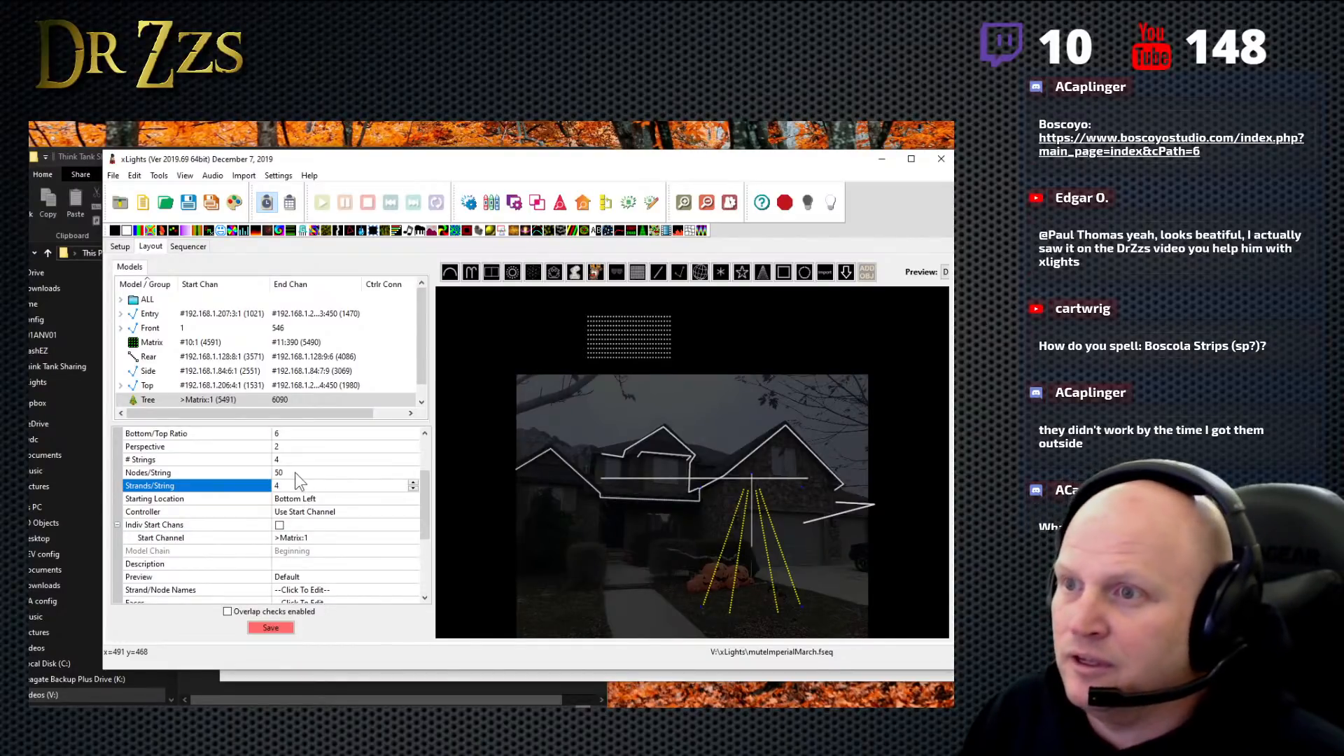
left_click(295, 473)
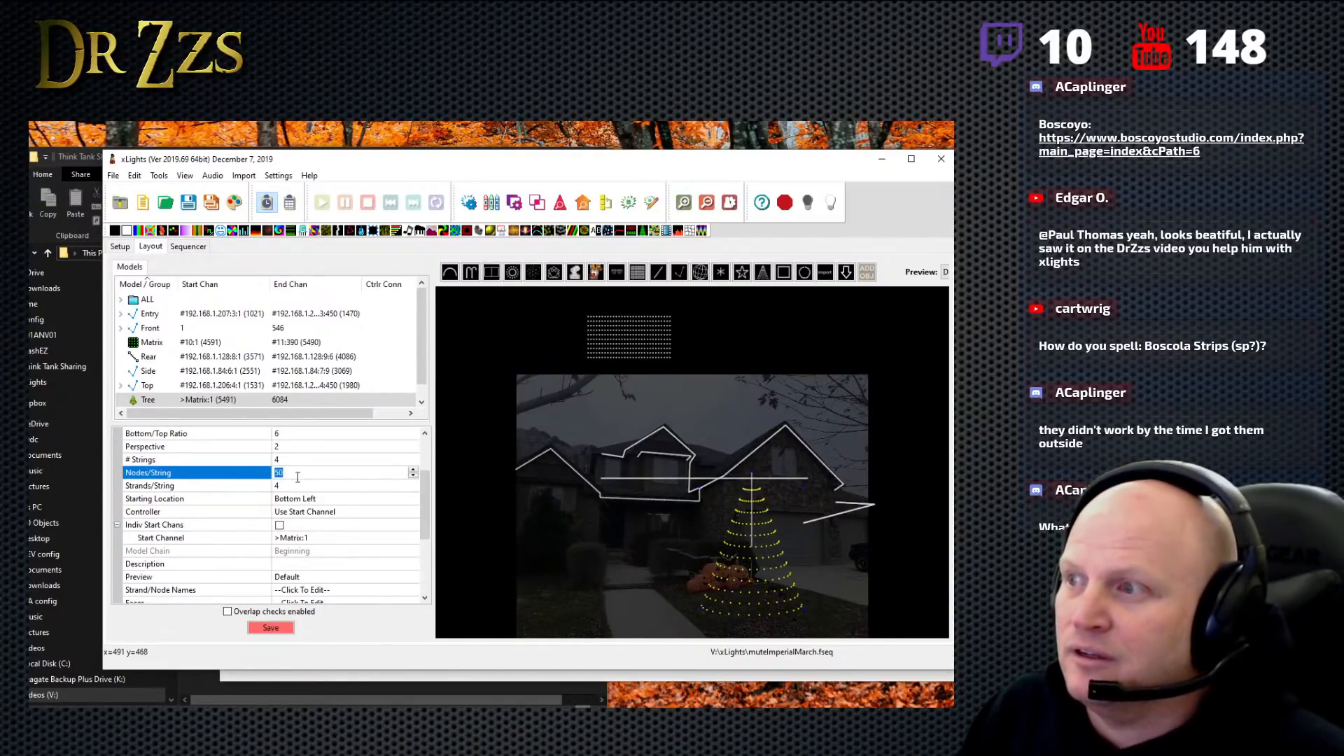
left_click(301, 487)
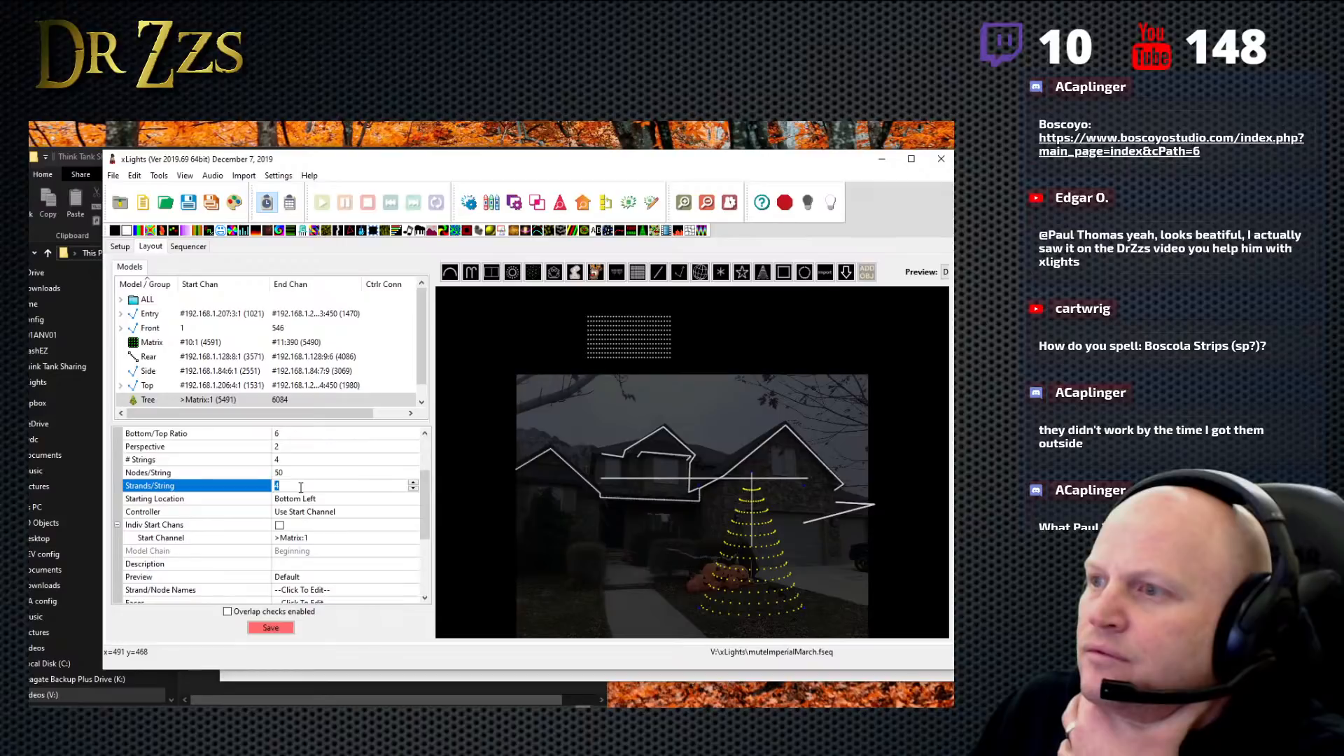
- Open the tree's wiring view, enlarge it to inspect how the strands are routed, and close it
right_click(764, 565)
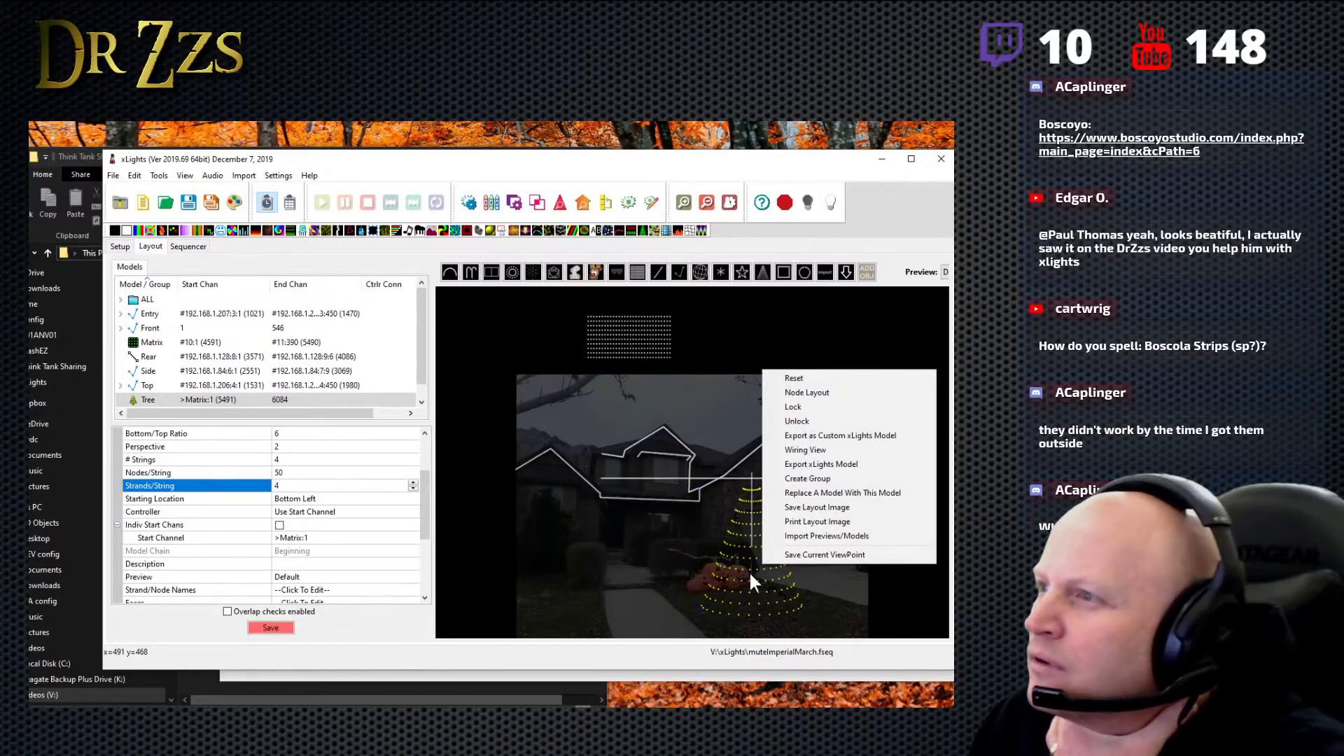
left_click(822, 451)
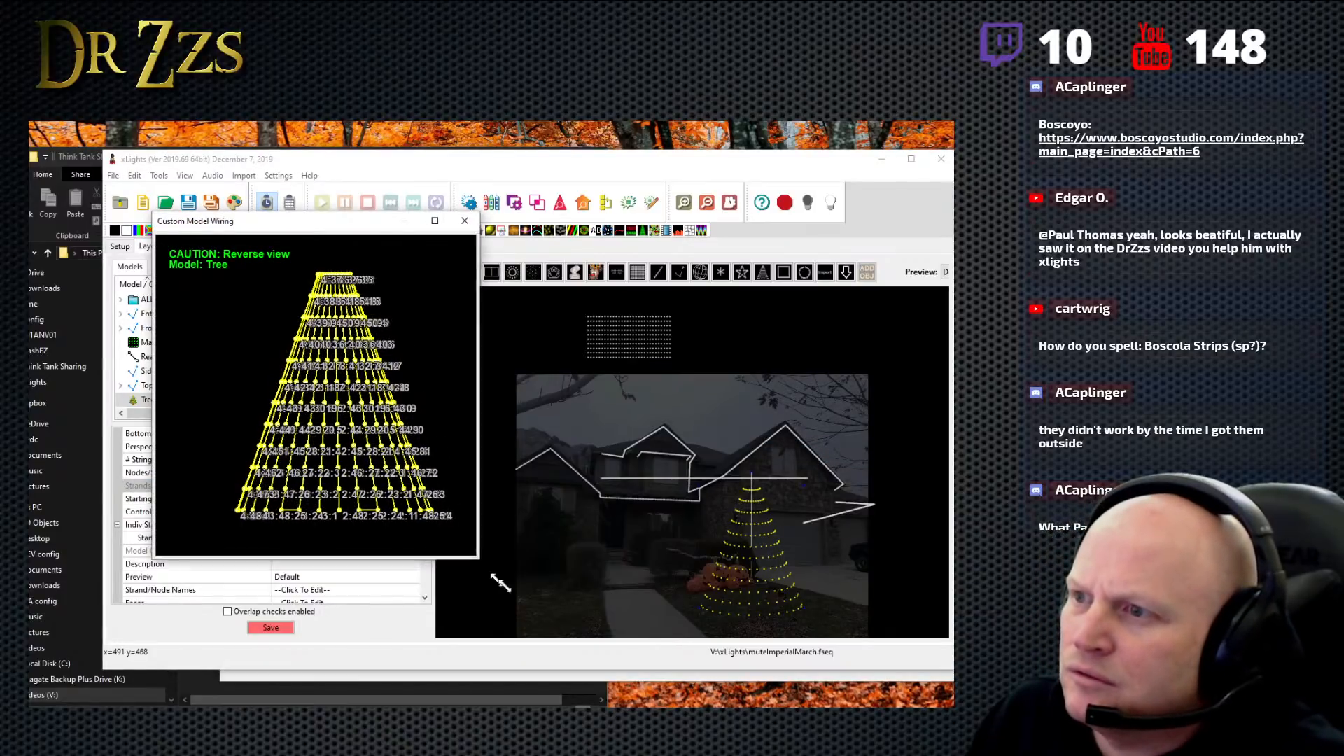
left_click_drag(477, 558, 838, 683)
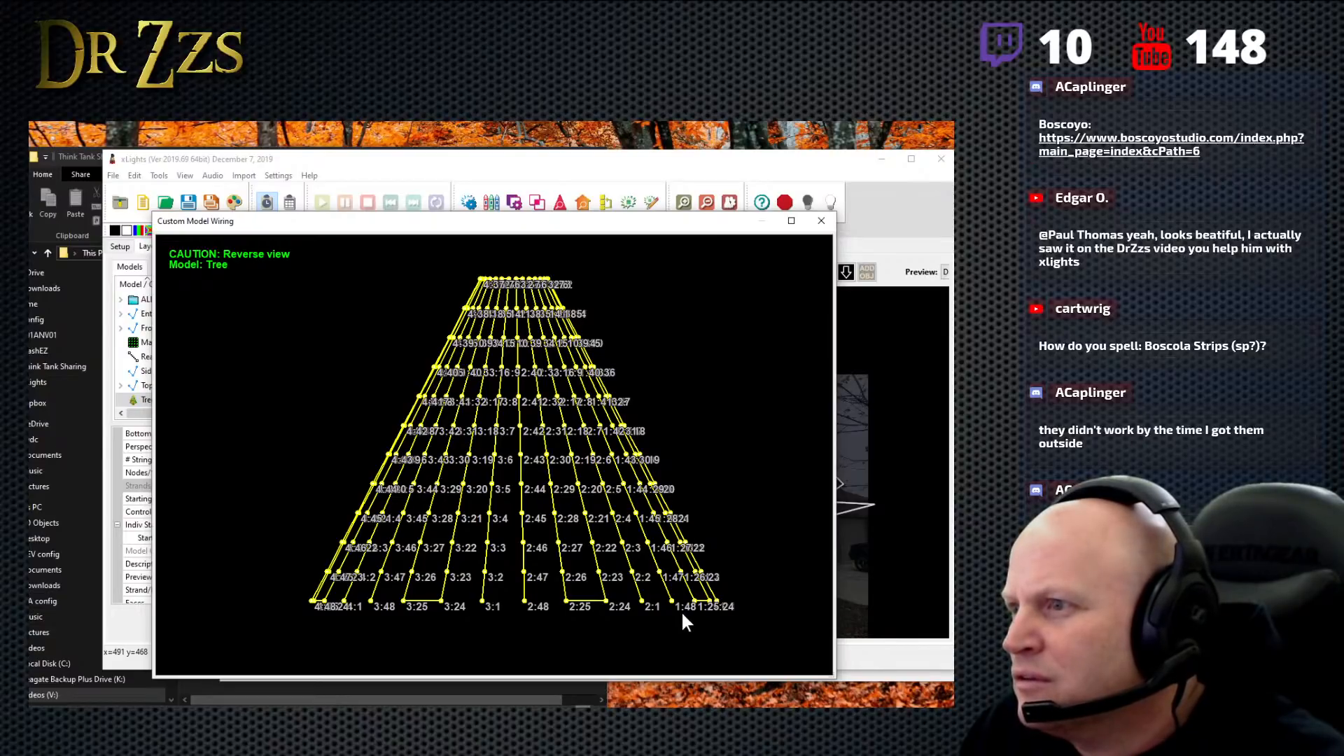
left_click(821, 222)
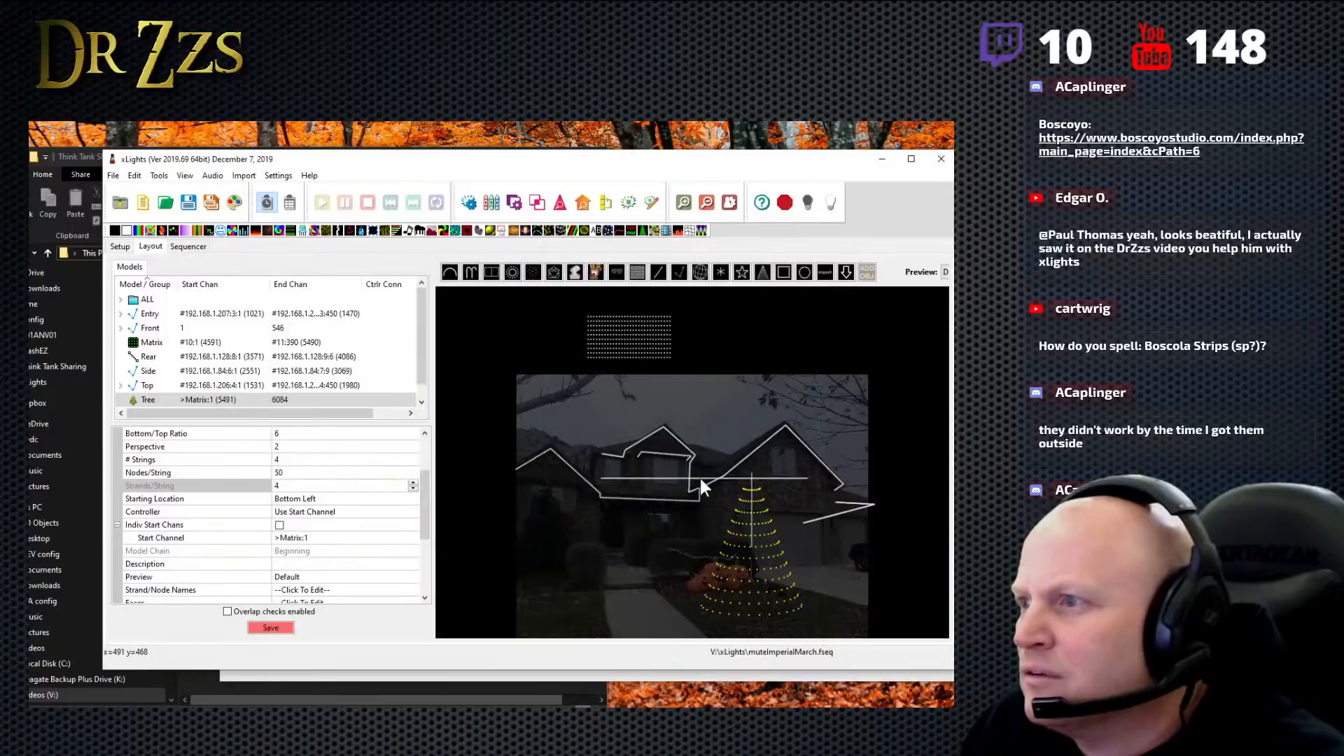
- Open the tree's node layout, enlarge it to trace the node numbering from string 1's first node, and close it
right_click(766, 581)
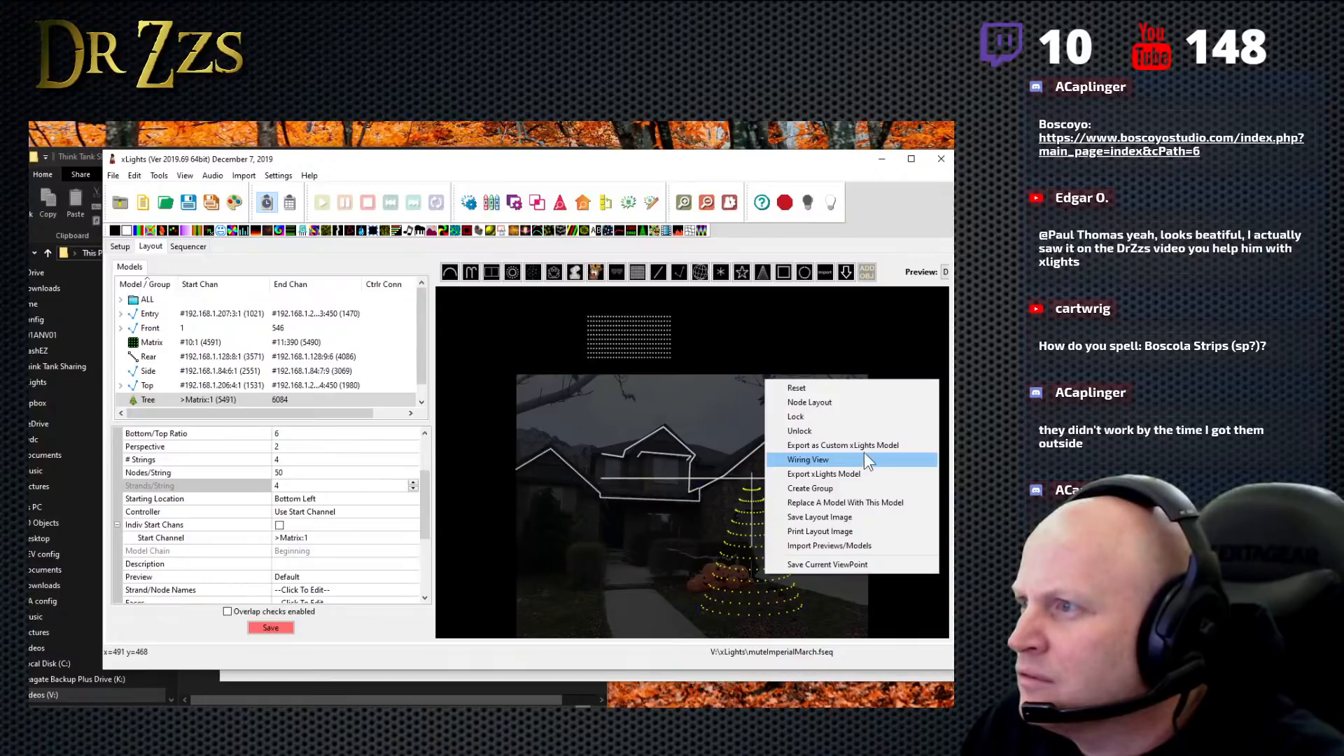
left_click(854, 401)
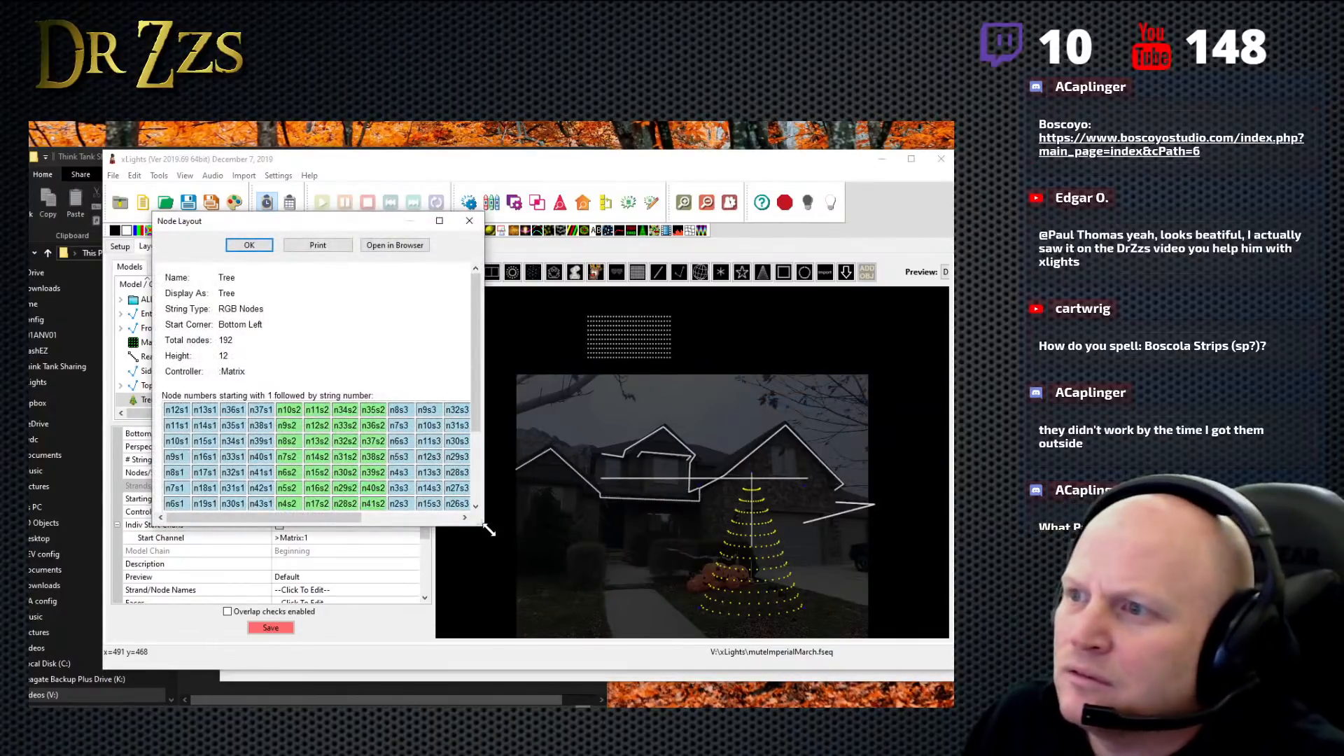
left_click_drag(488, 530, 732, 653)
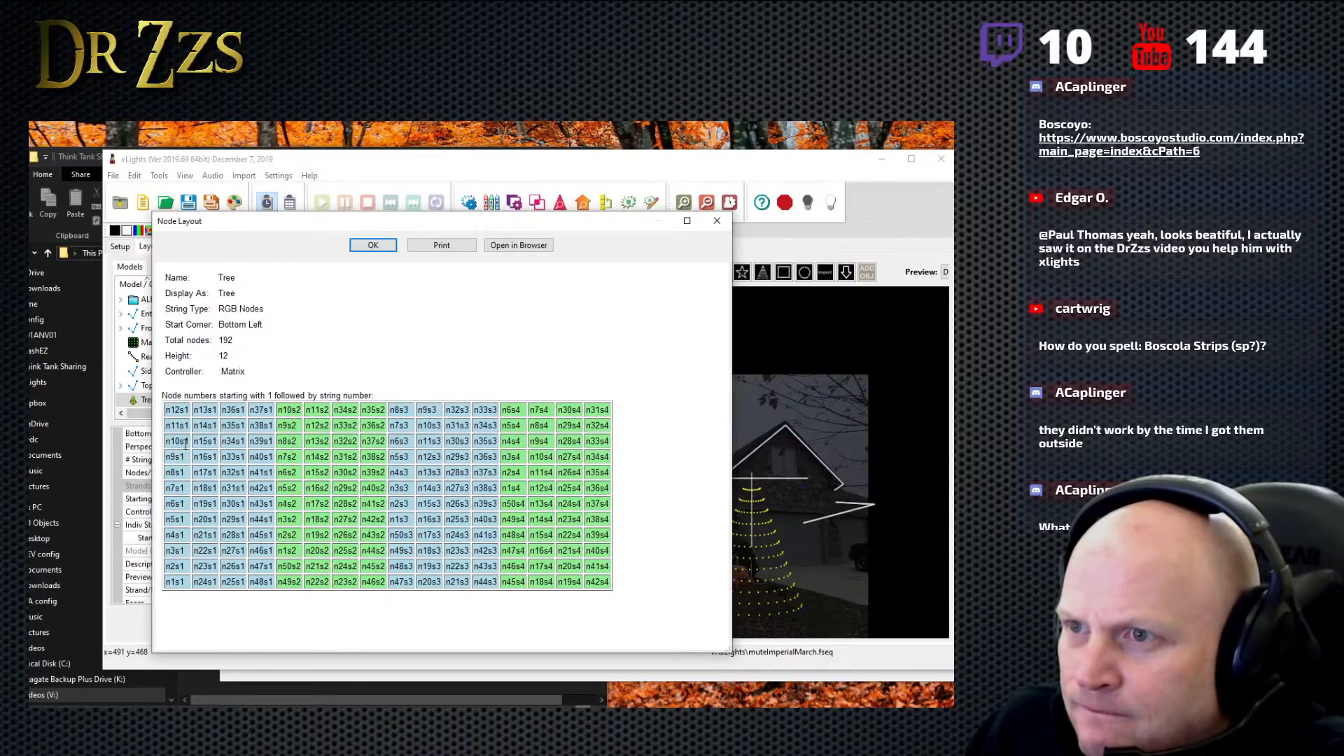
double_click(176, 583)
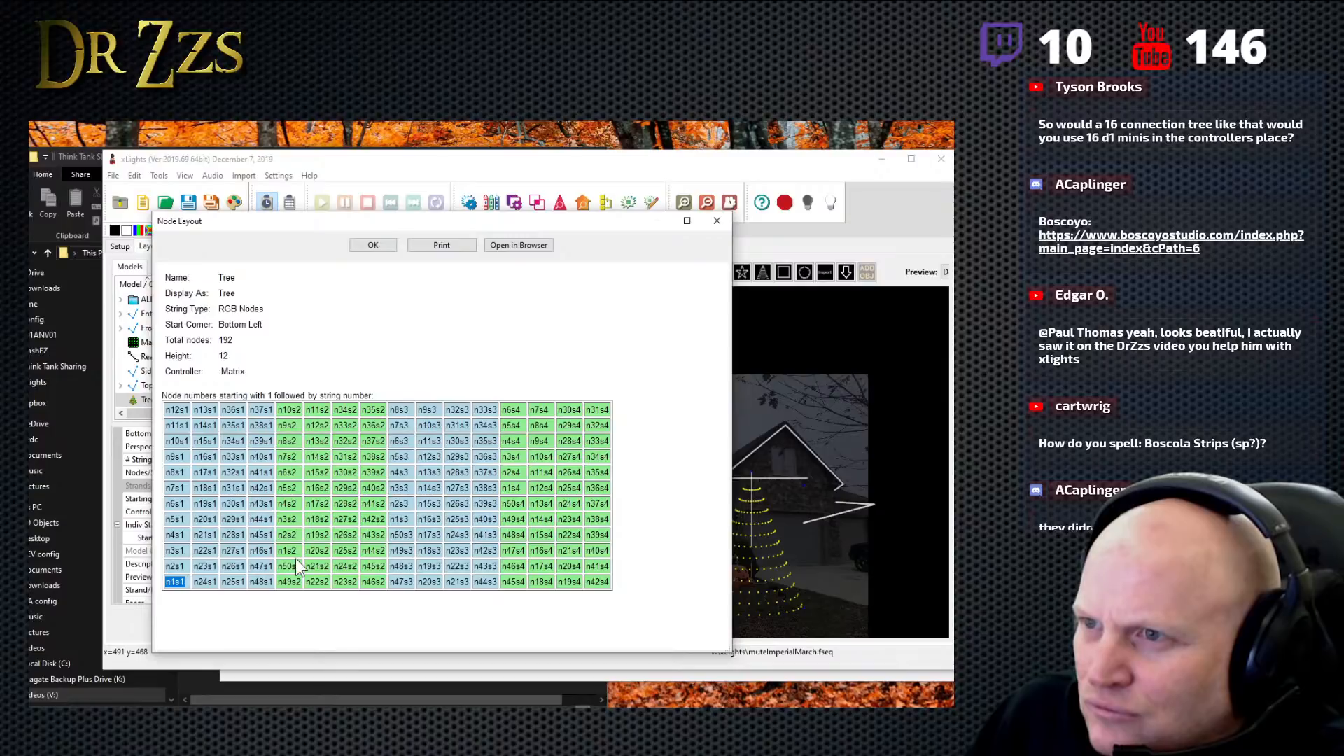
left_click(717, 222)
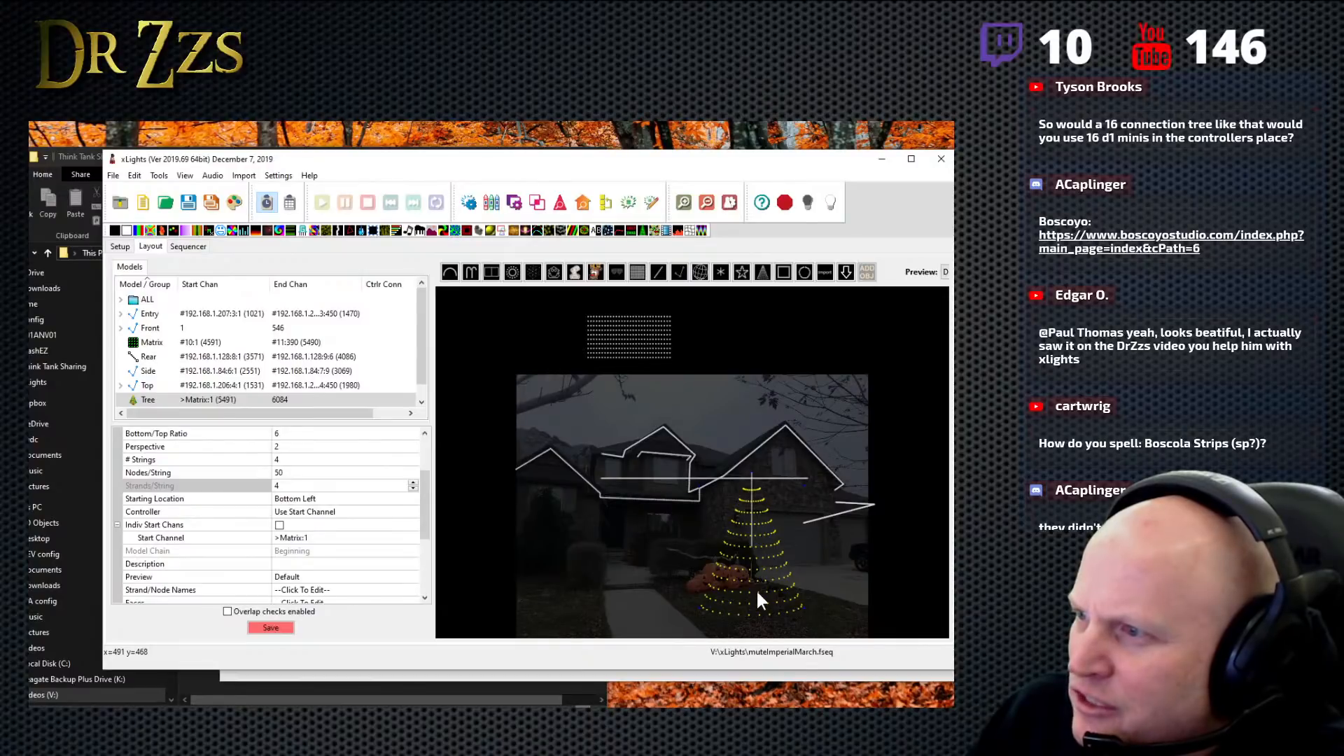
- Set the tree's nodes per string to 200
left_click(280, 461)
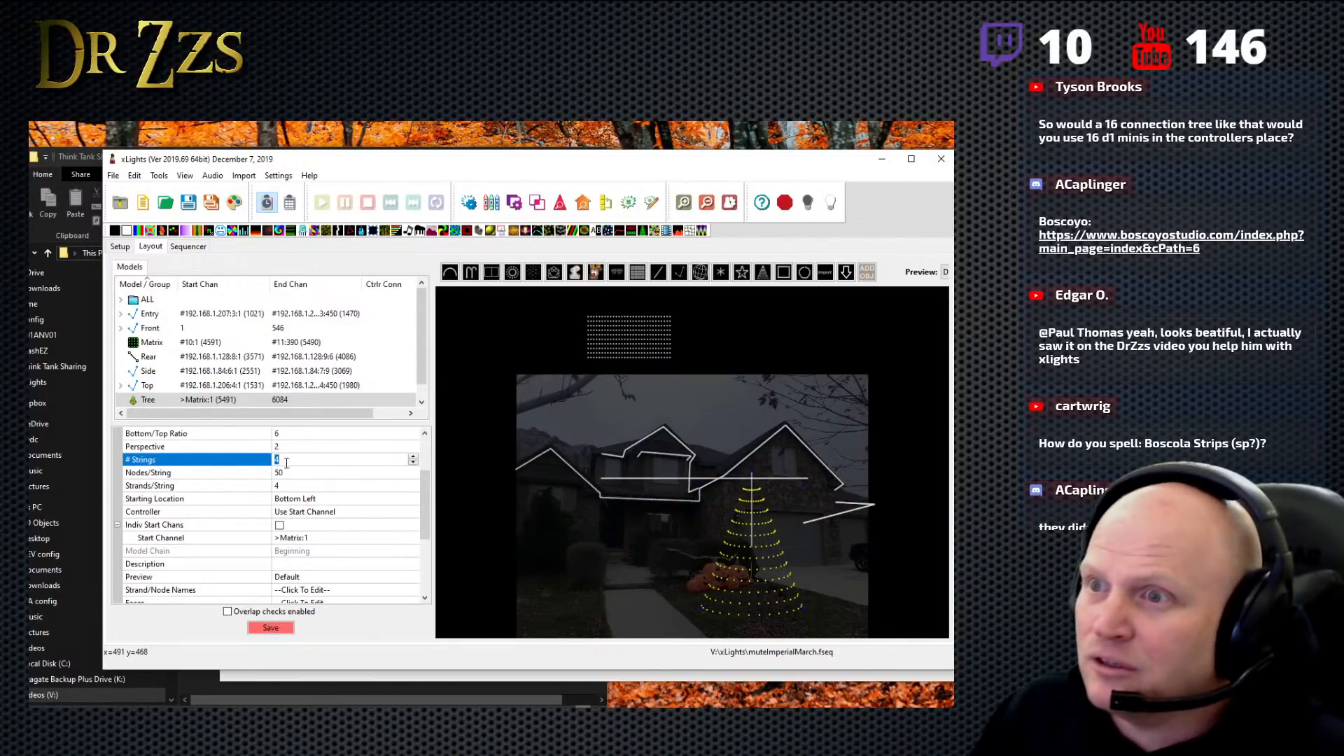
left_click(287, 472)
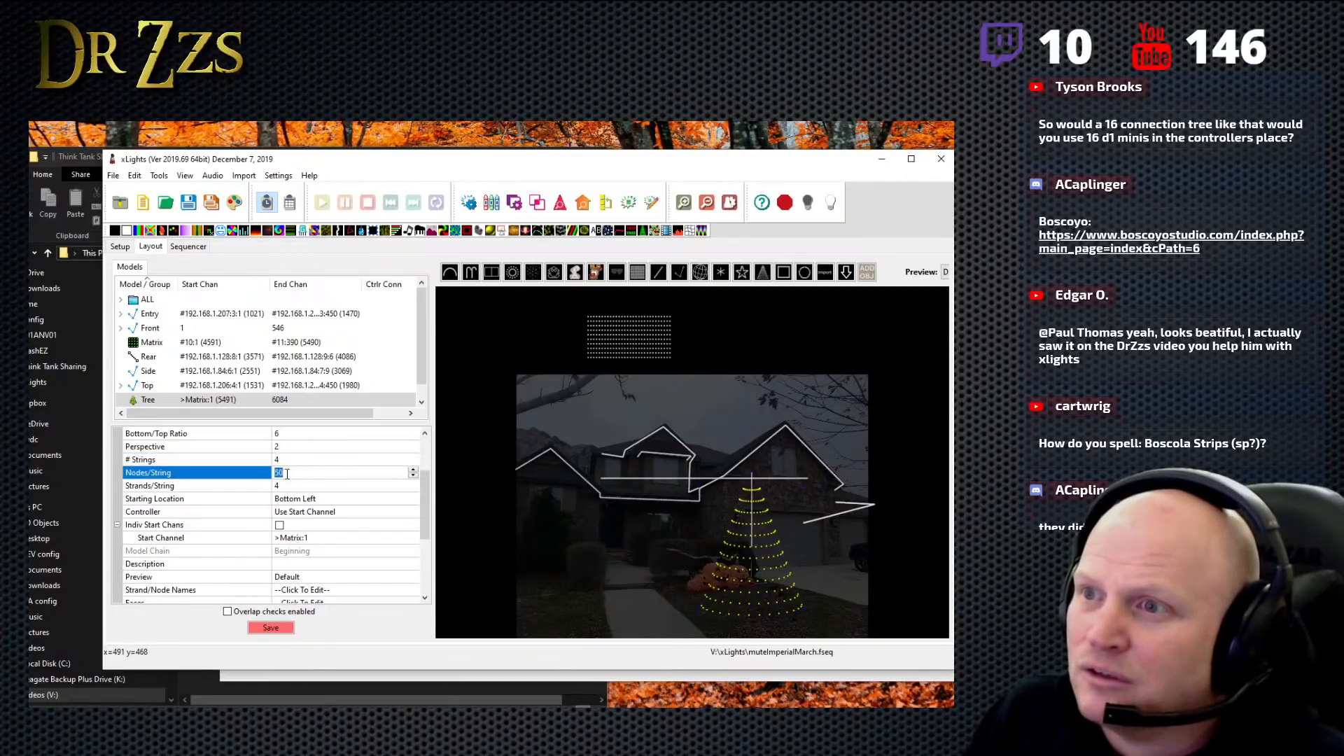
type("400")
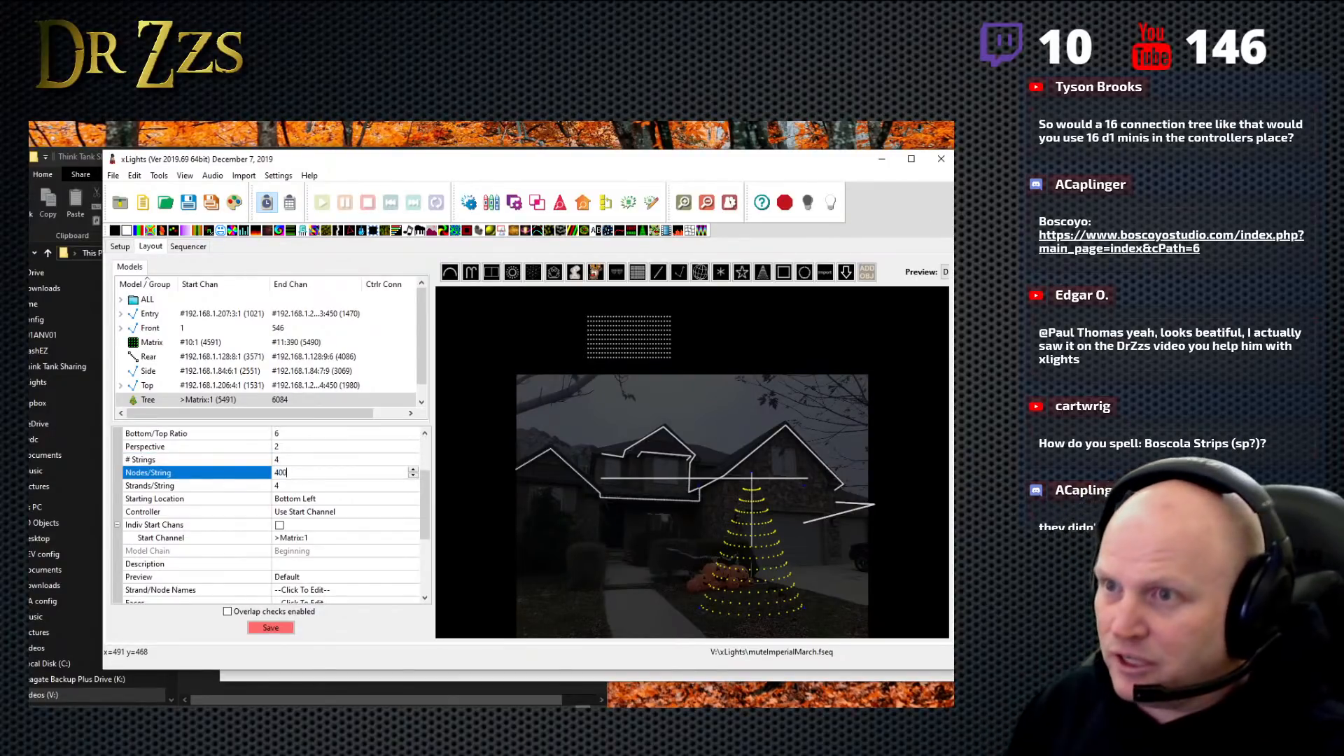
key("BackSpace")
key("BackSpace")
key("BackSpace")
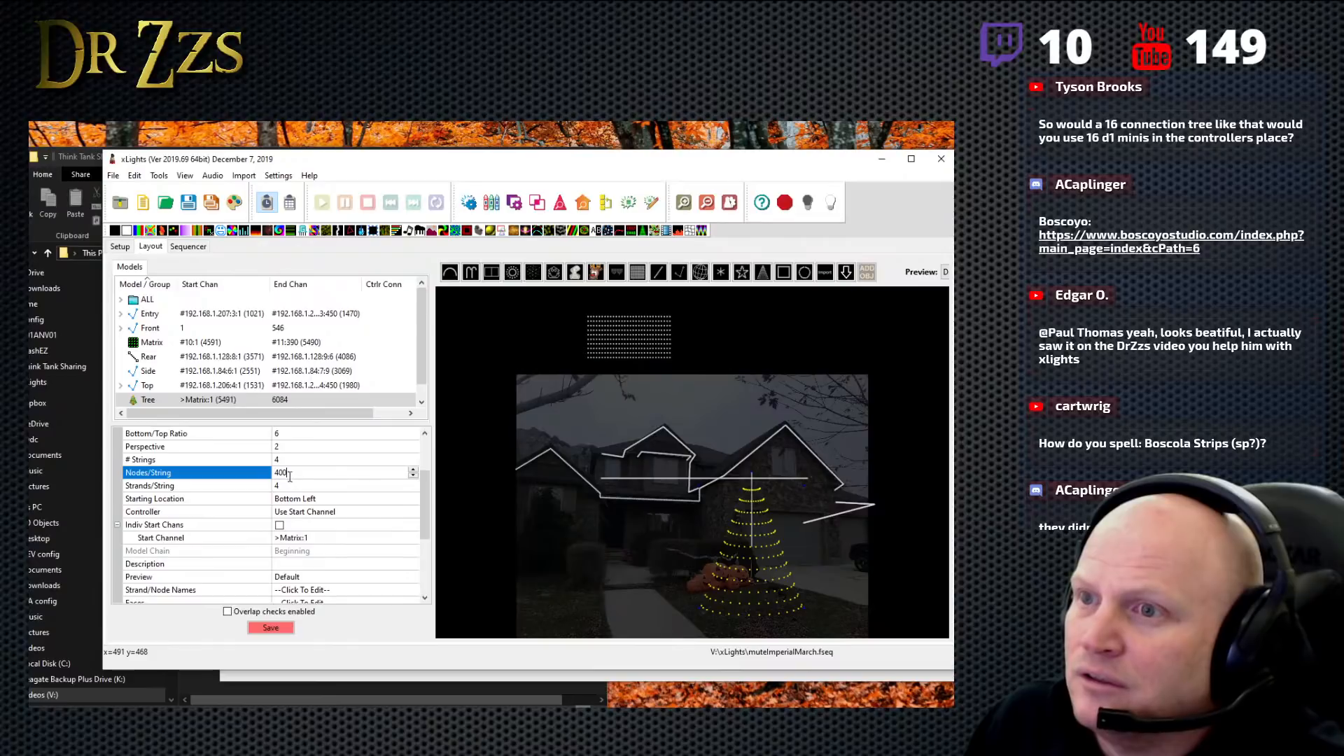
type("200")
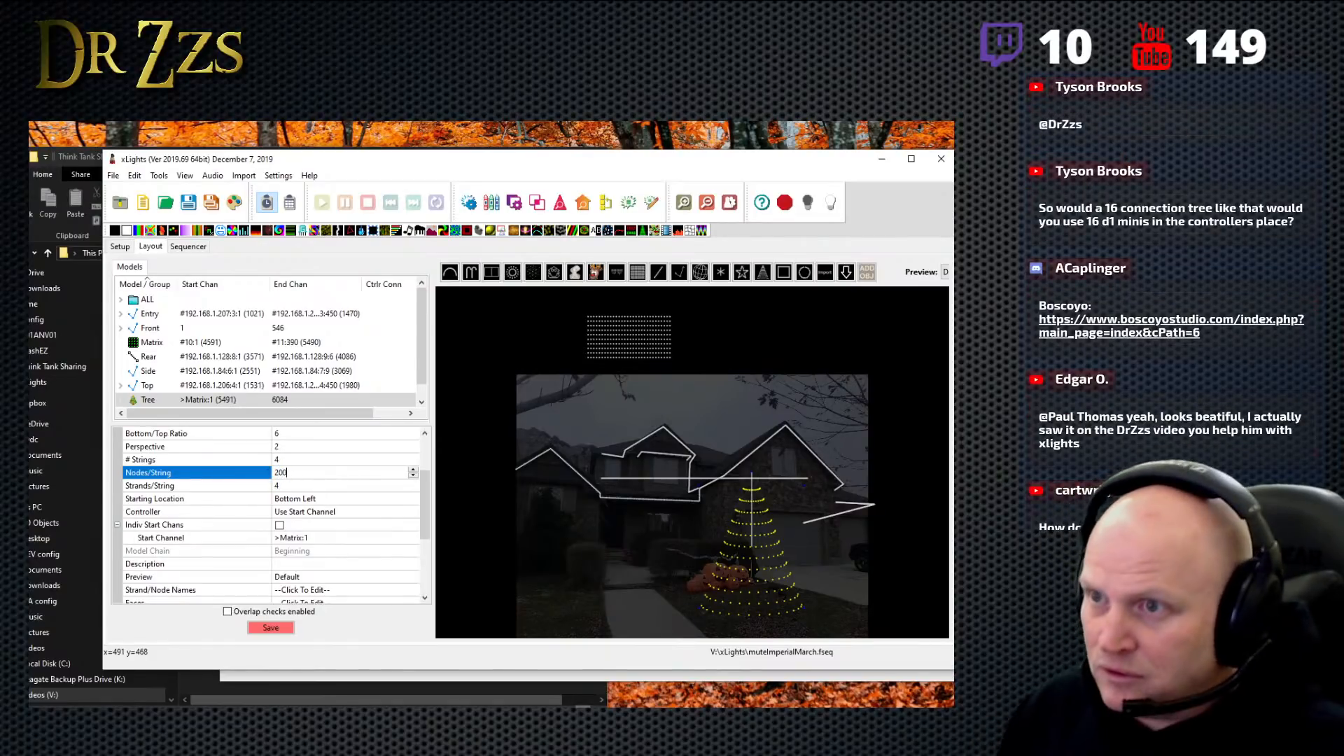
left_click(347, 483)
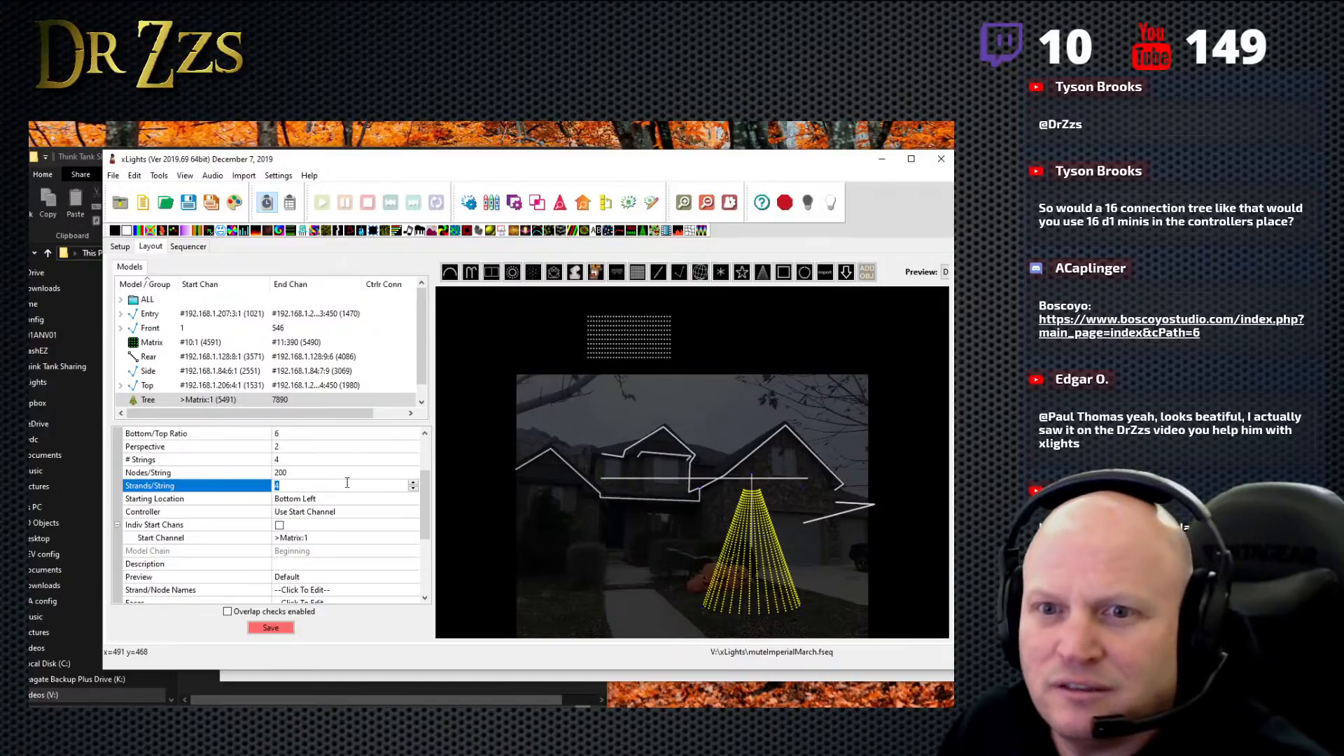
- Check the tree's nodes per string, number of strings and strands per string settings
right_click(749, 573)
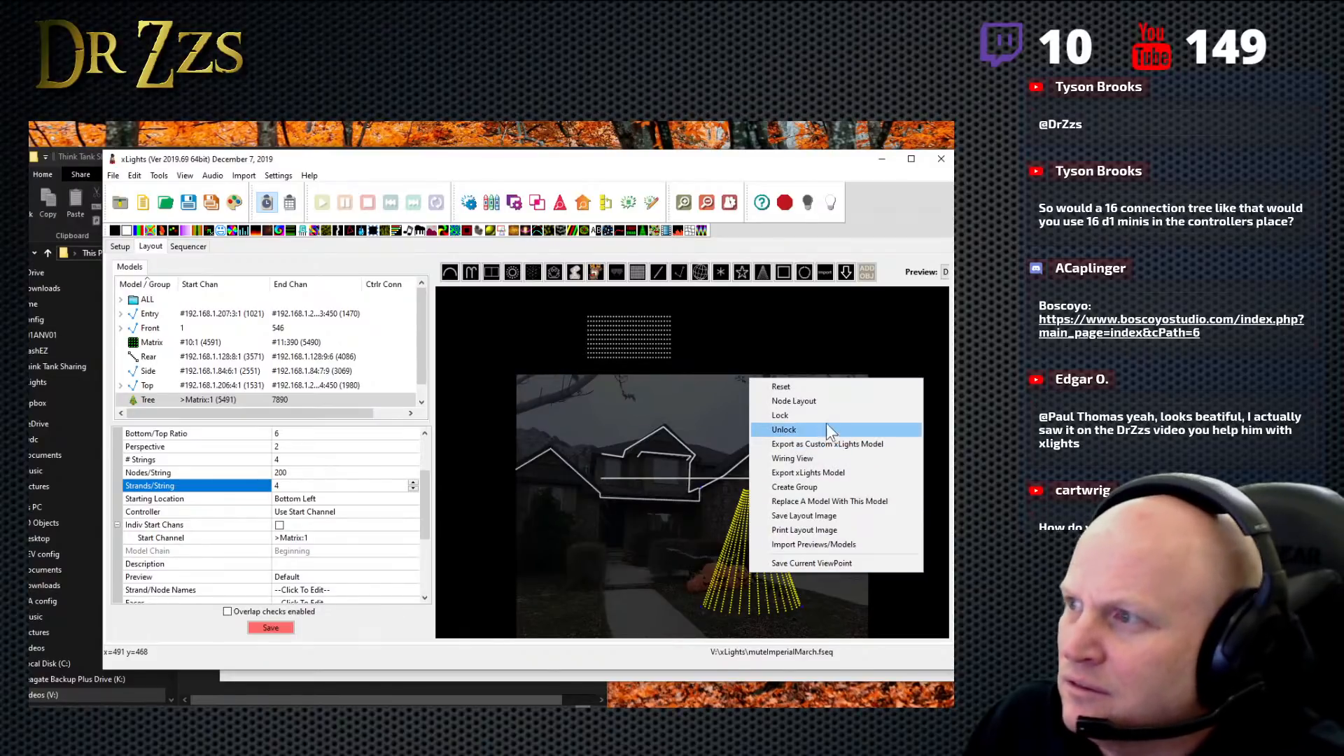
left_click(309, 473)
left_click(298, 475)
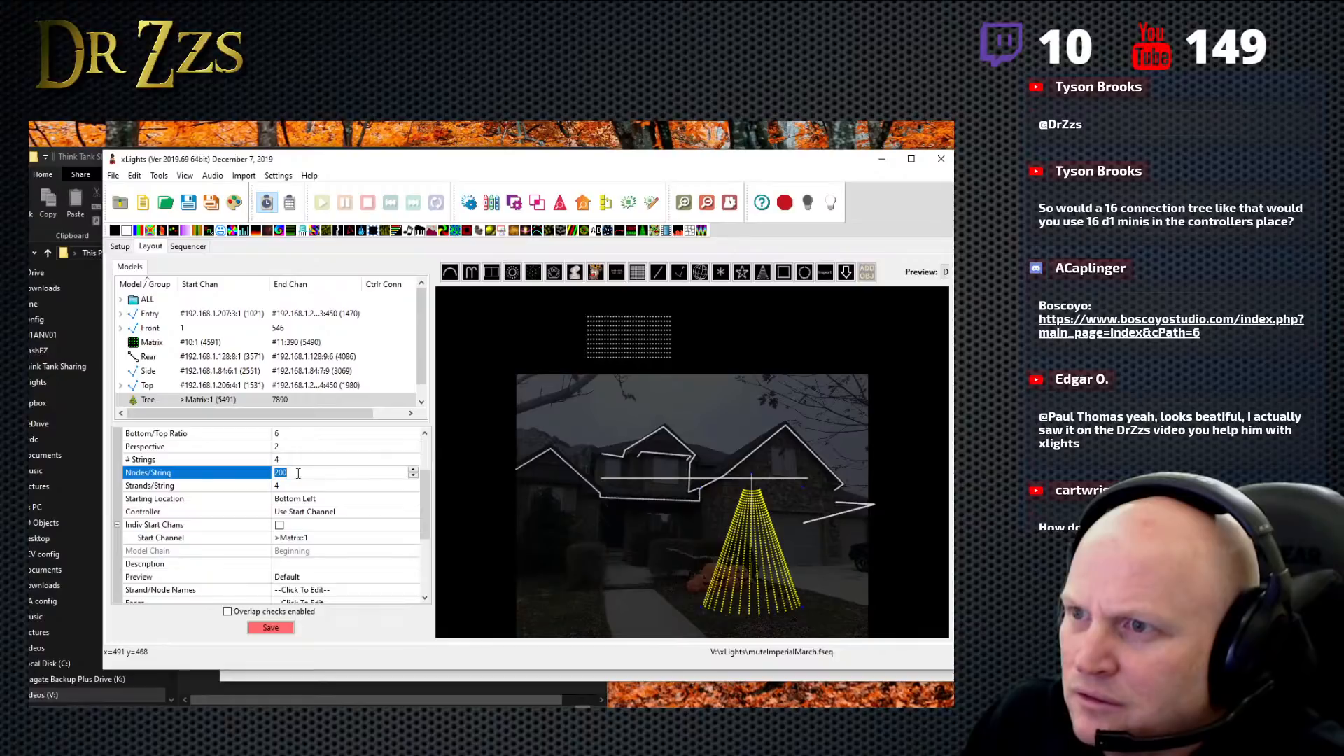
left_click(293, 459)
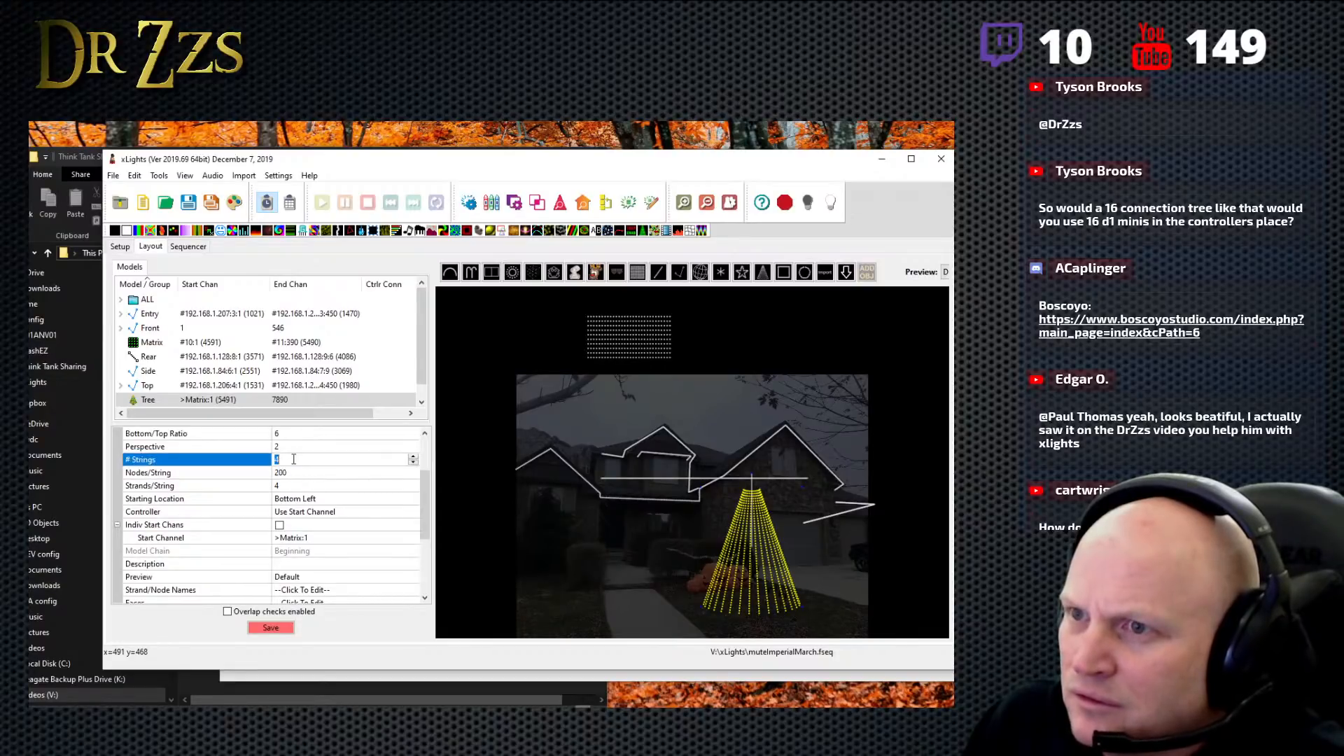
left_click(292, 473)
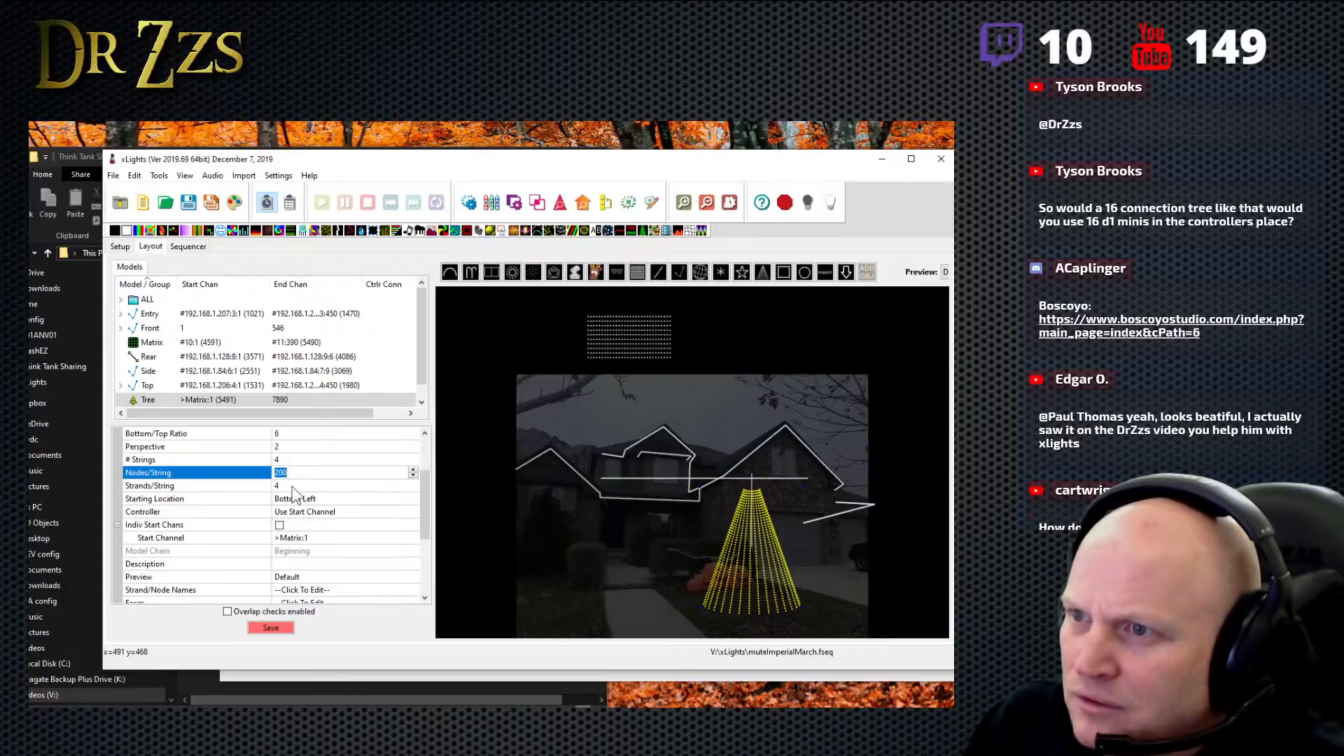
left_click(294, 486)
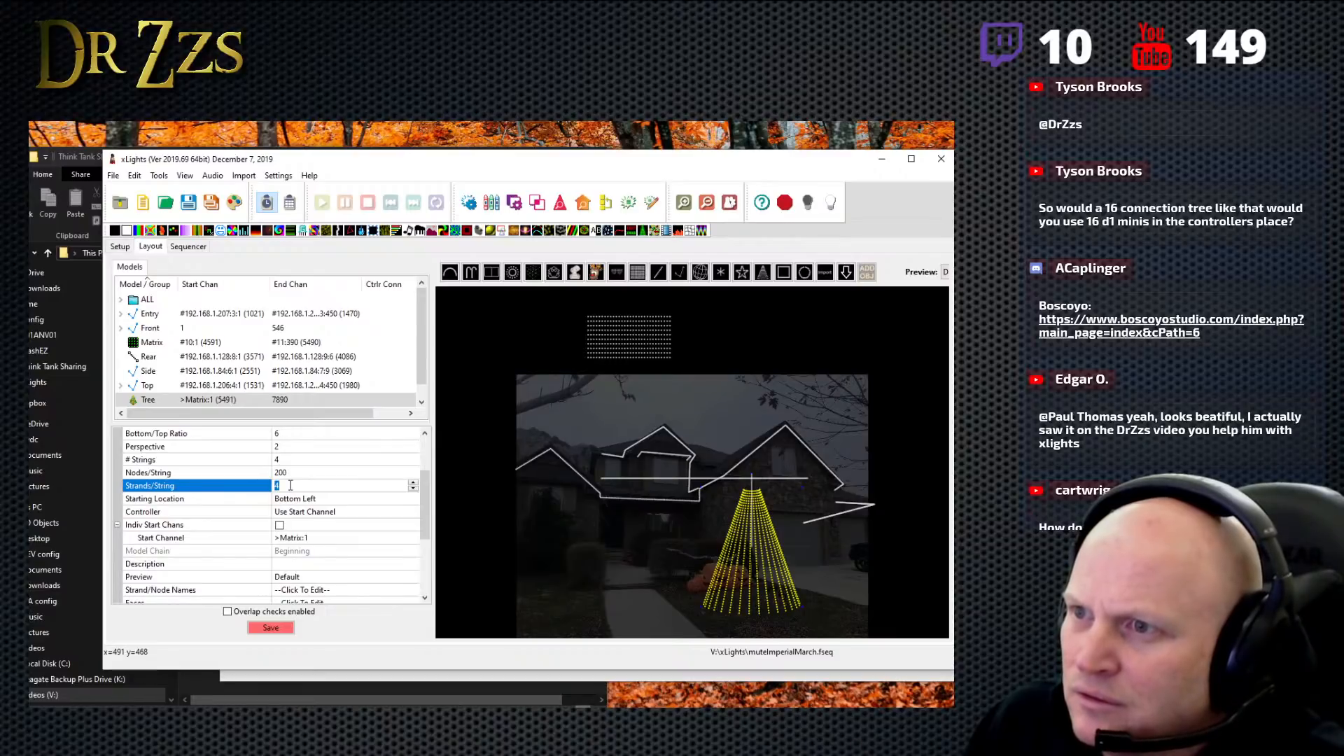
- Inspect the wiring of the tree with 200 nodes per string in an enlarged wiring view, and close it
right_click(735, 570)
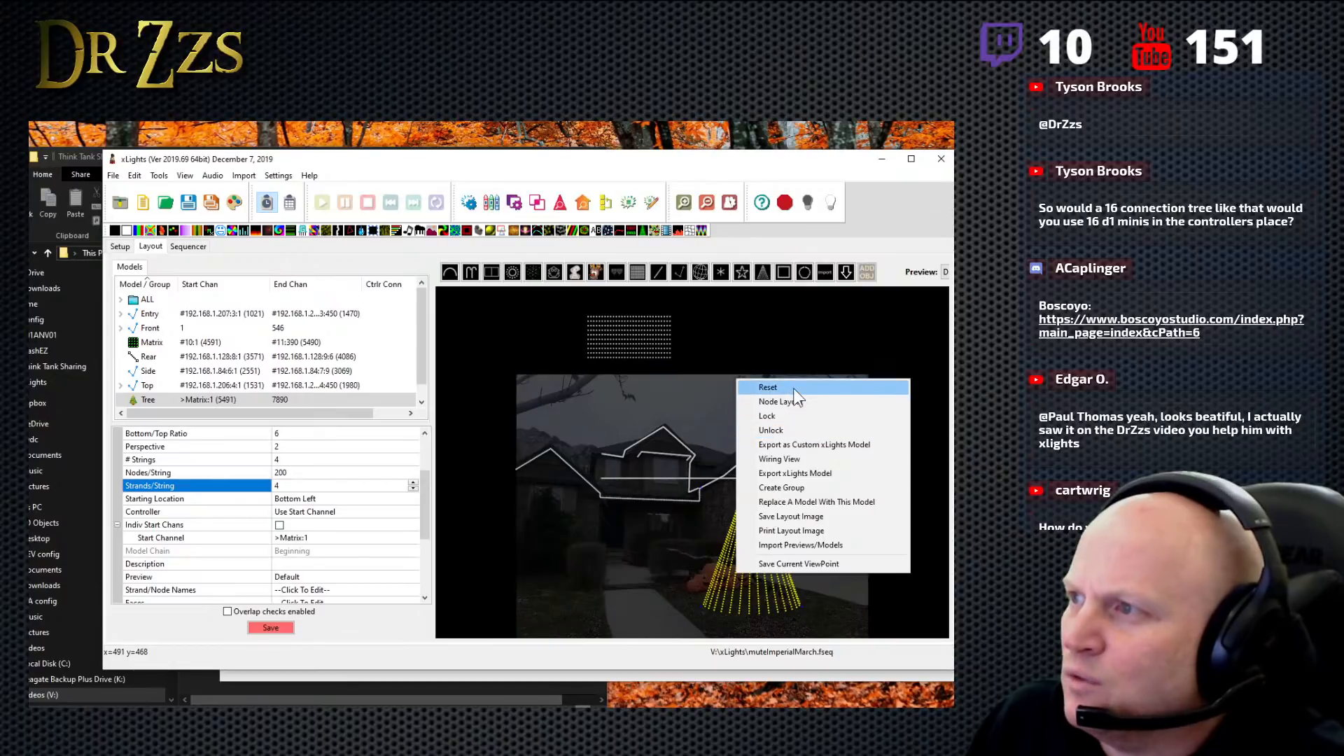
left_click(823, 462)
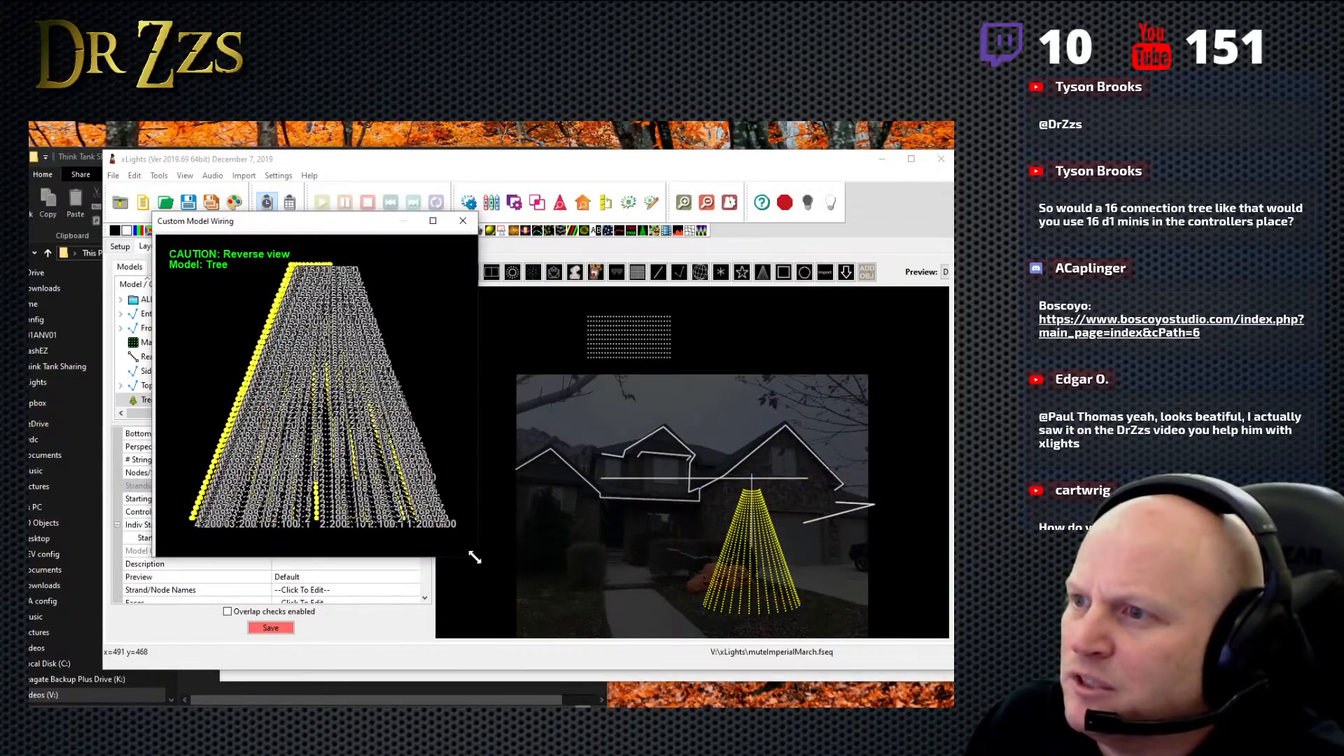
left_click_drag(475, 558, 714, 610)
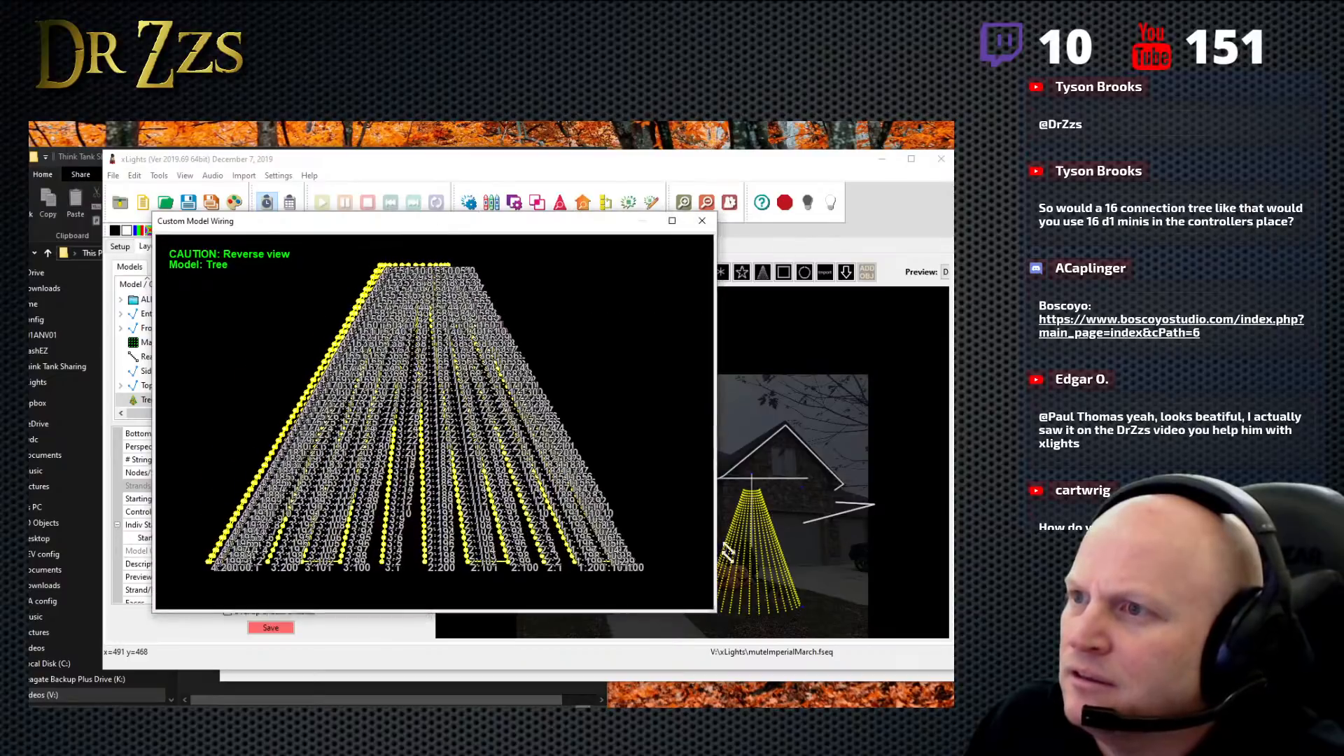
left_click(703, 220)
- Open the tree's node layout and enlarge it until all four strings' node columns fit
right_click(759, 554)
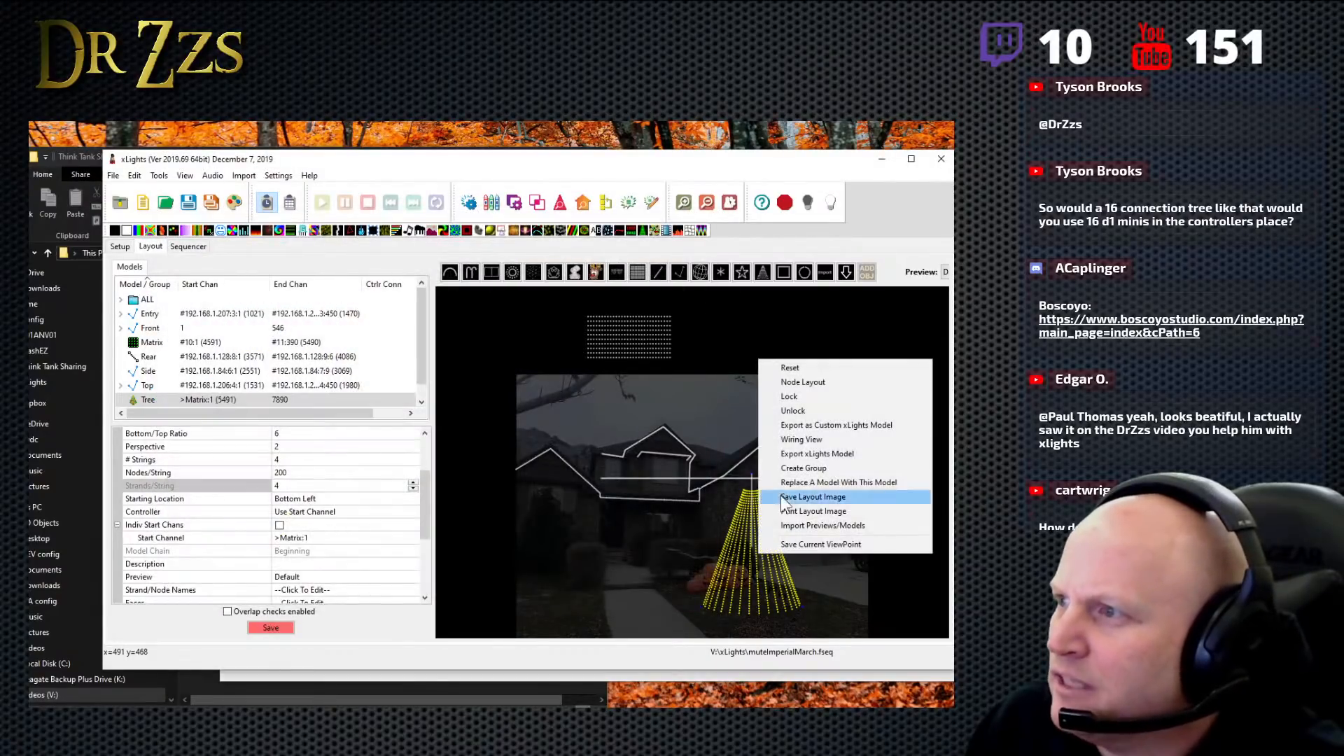
left_click(809, 381)
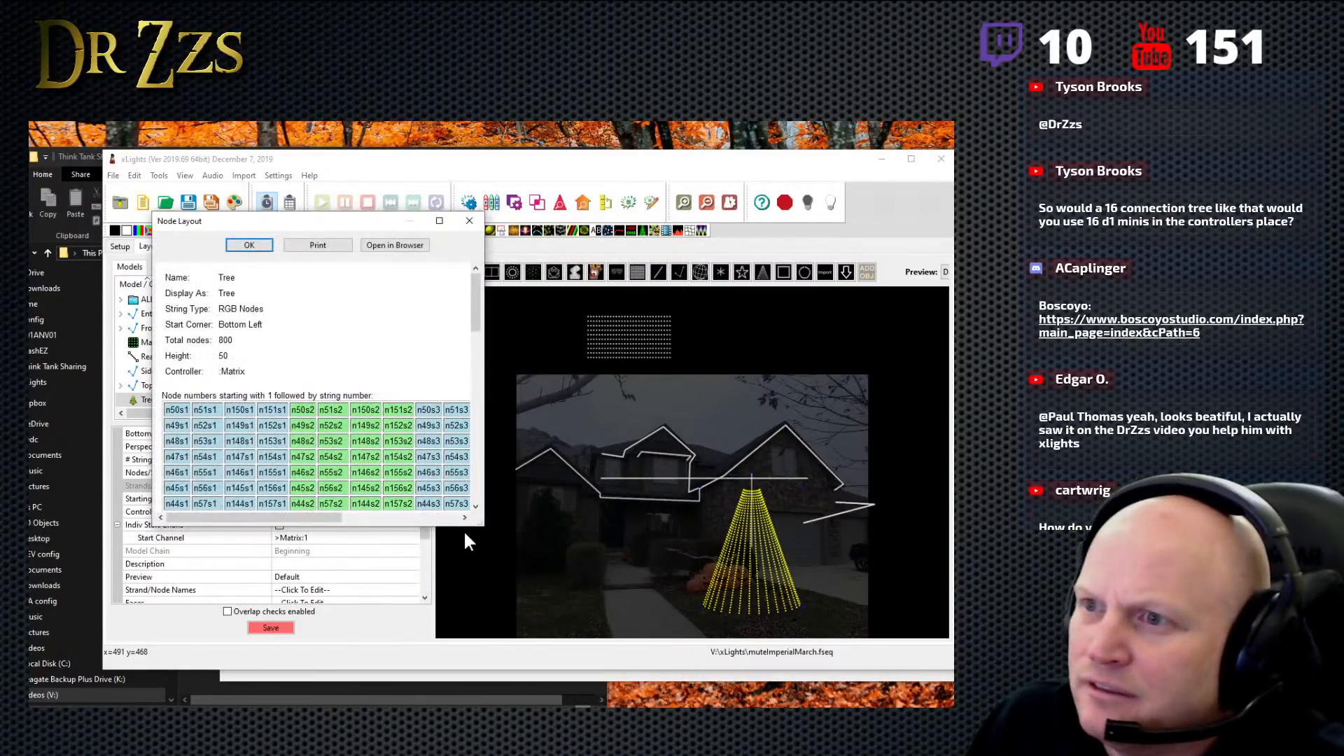
left_click_drag(482, 520, 700, 638)
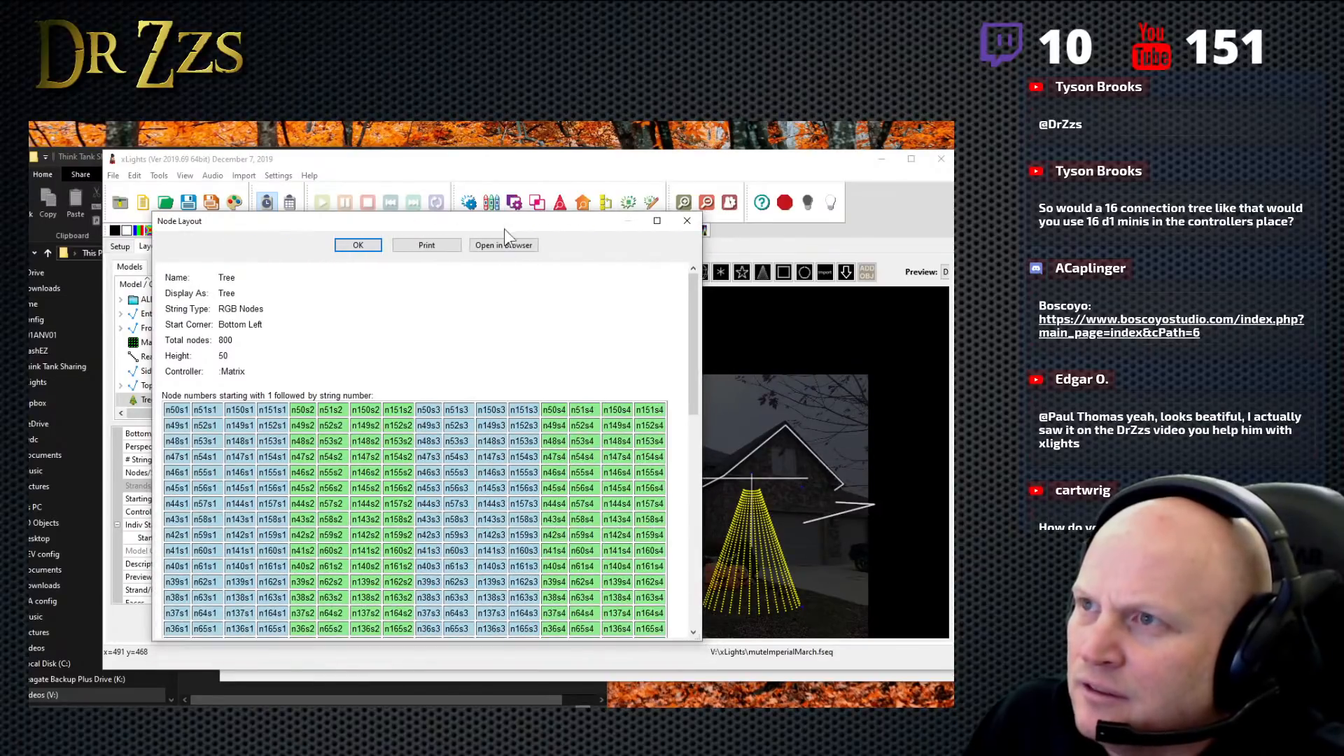
left_click_drag(587, 223, 624, 144)
- Trace the node numbering up and down string 1's four strands in the node layout, from node 1 to node 200
scroll(591, 487, "down", 5)
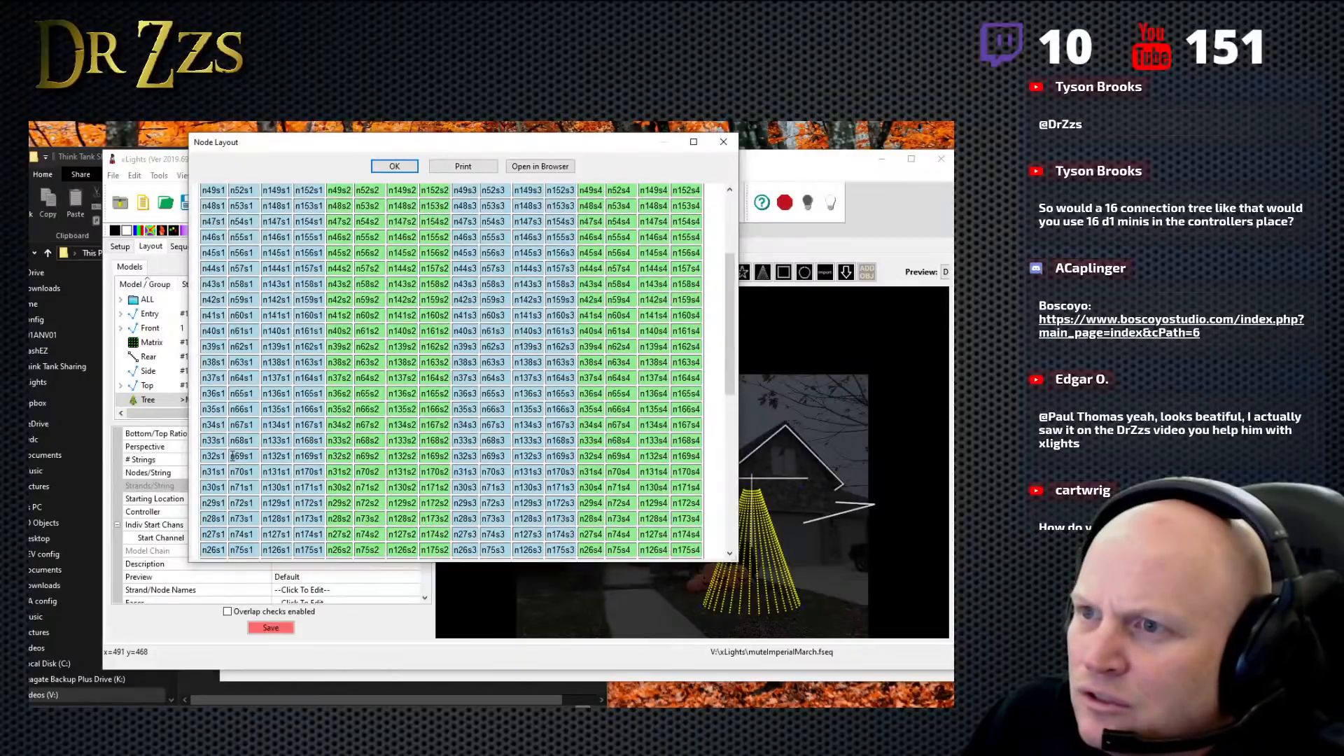
scroll(264, 500, "down", 2)
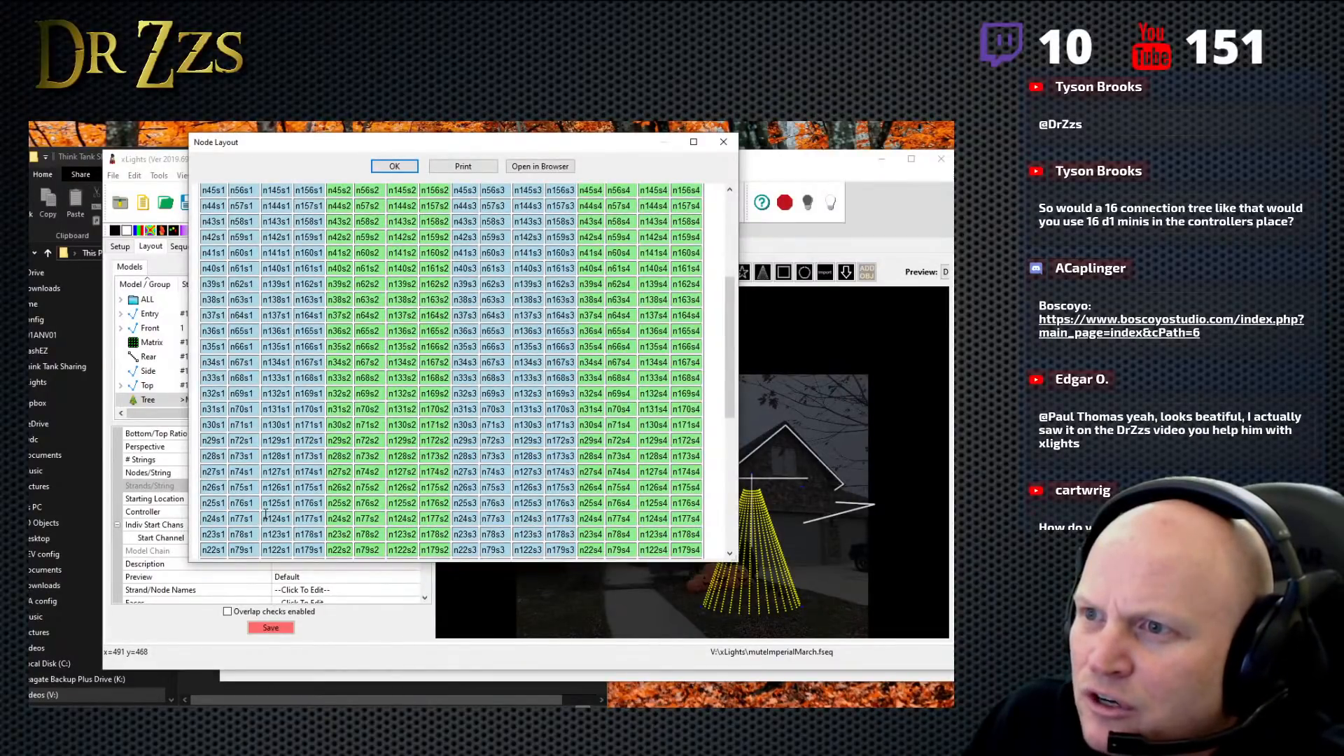
scroll(264, 501, "up", 2)
scroll(255, 490, "up", 3)
scroll(252, 490, "down", 5)
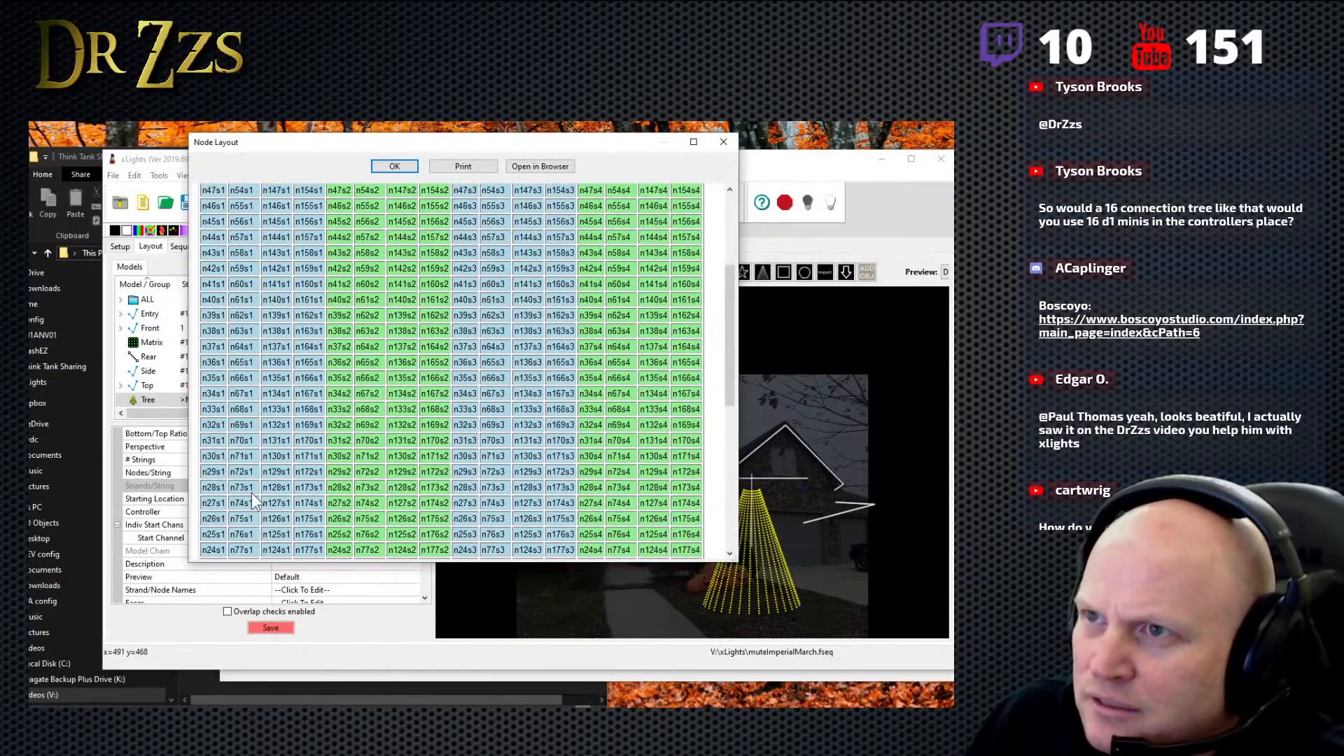
scroll(251, 493, "down", 7)
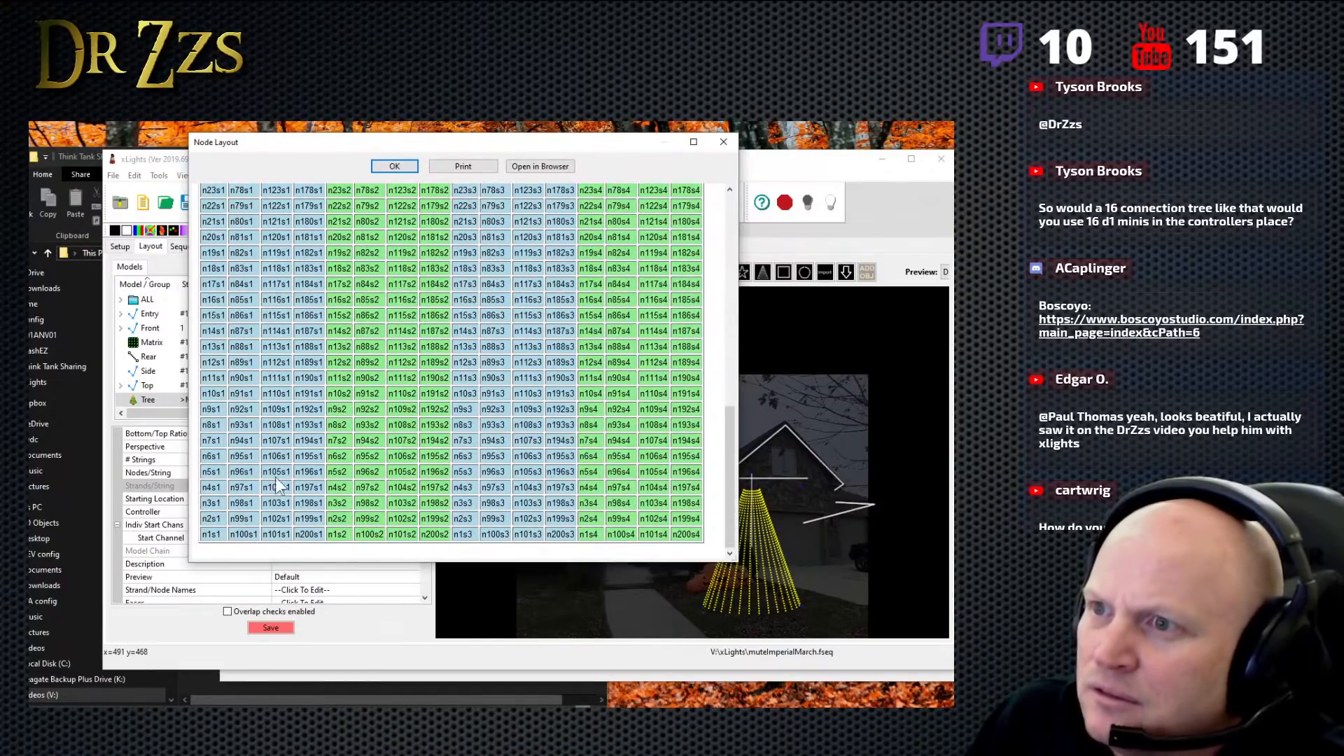
scroll(279, 468, "up", 3)
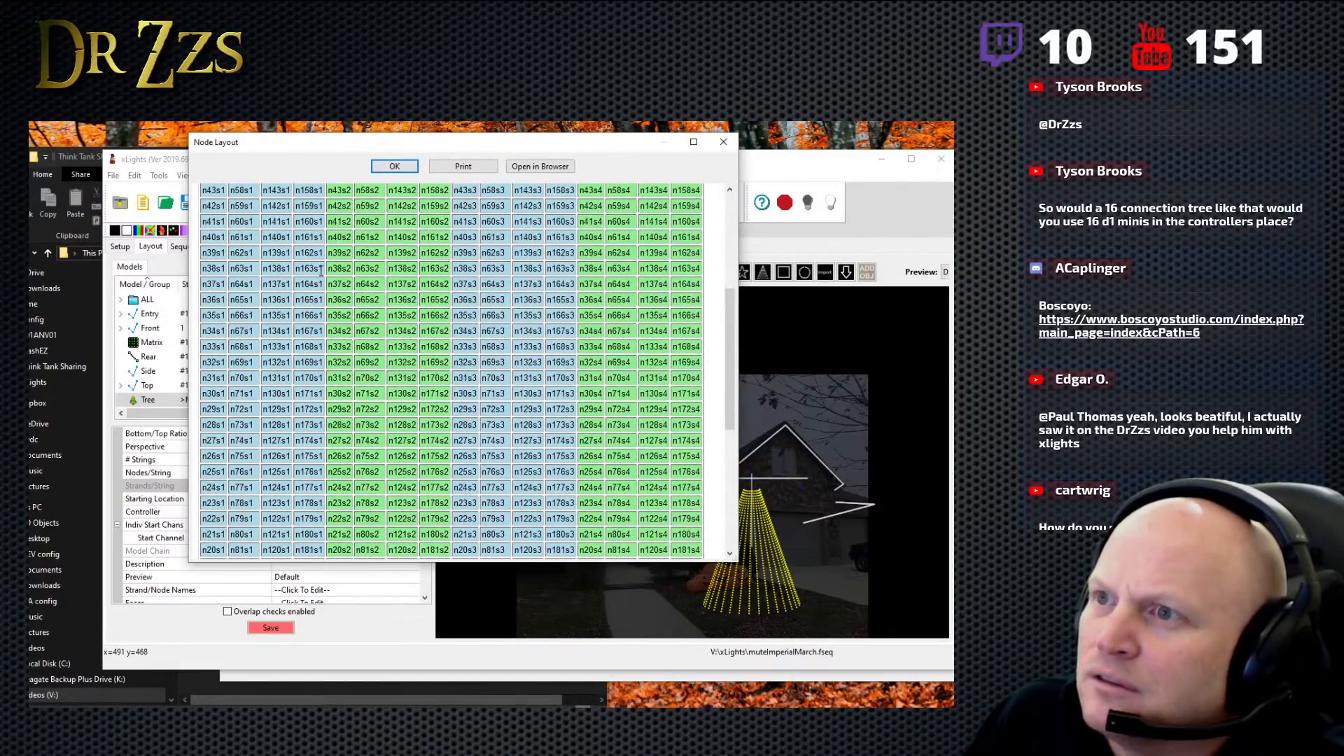
scroll(301, 455, "down", 3)
scroll(309, 503, "down", 1)
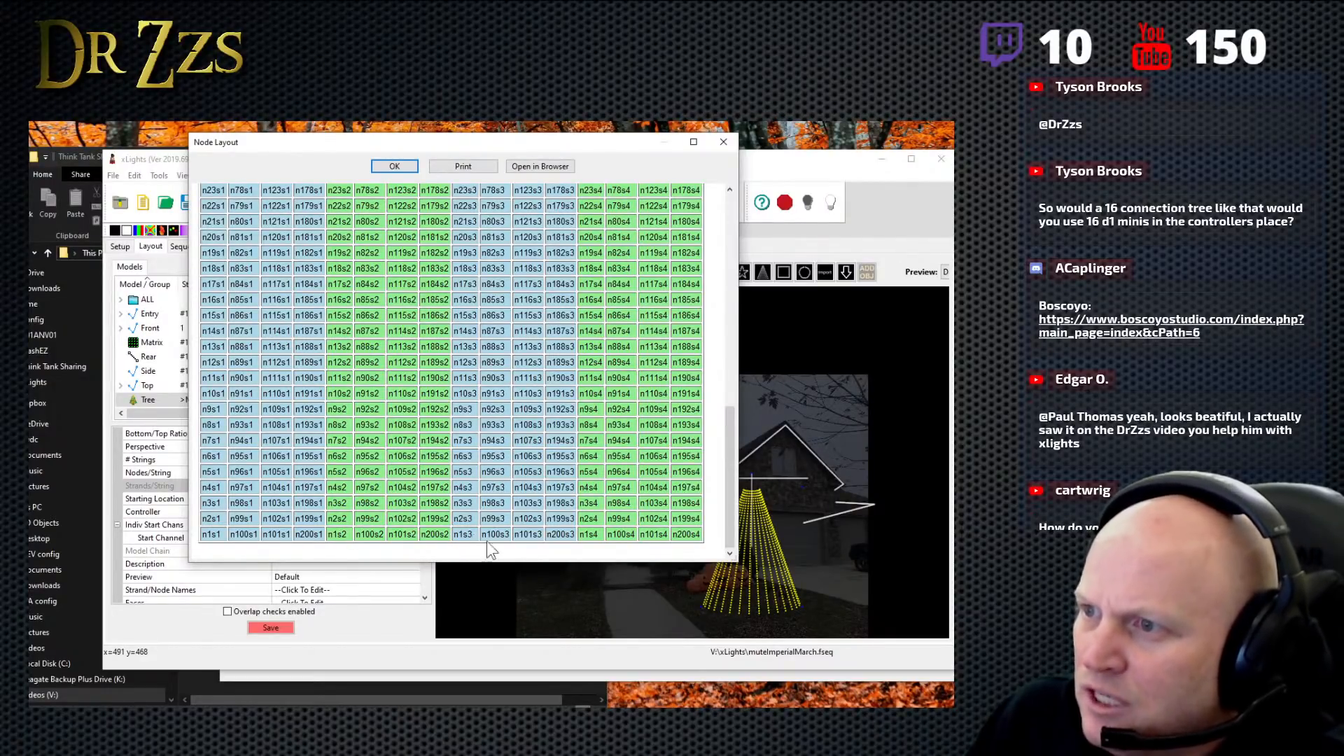
- Highlight the first node of each string in turn, from string 4 back to string 1, and close the node layout
double_click(593, 534)
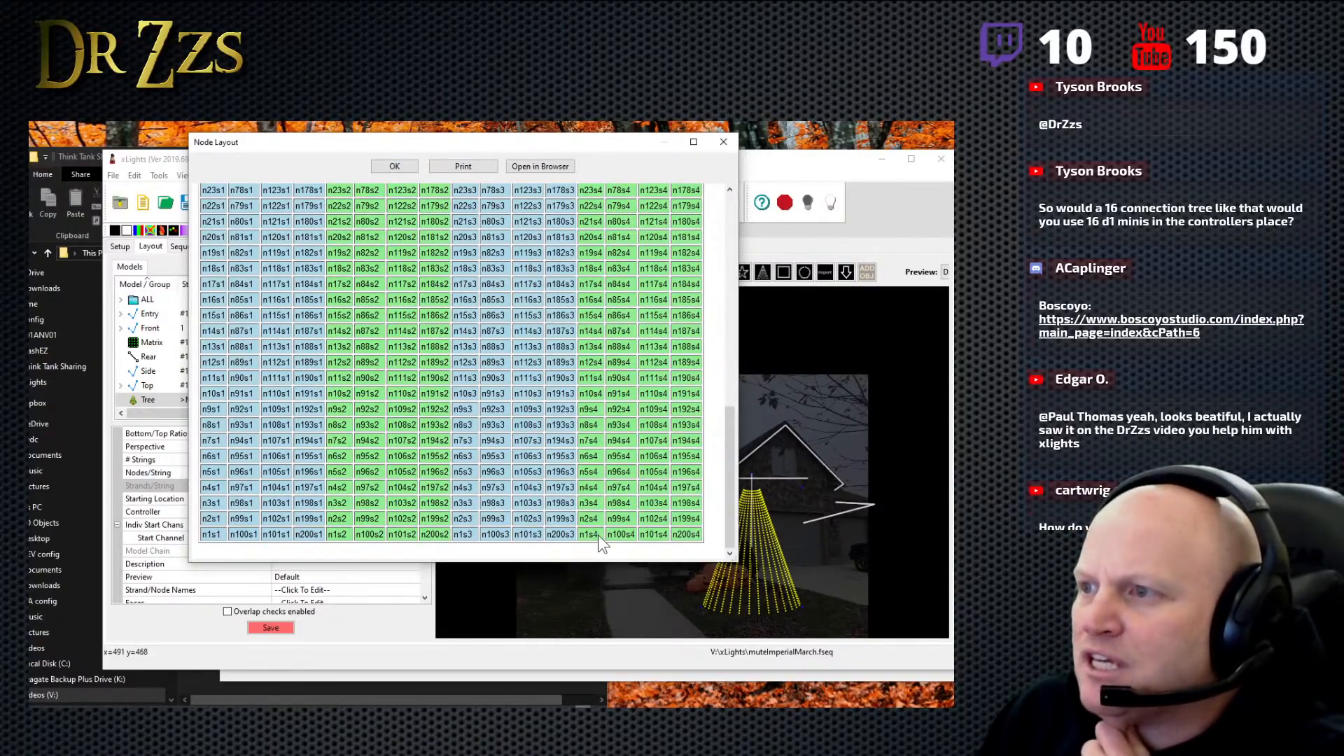
double_click(463, 535)
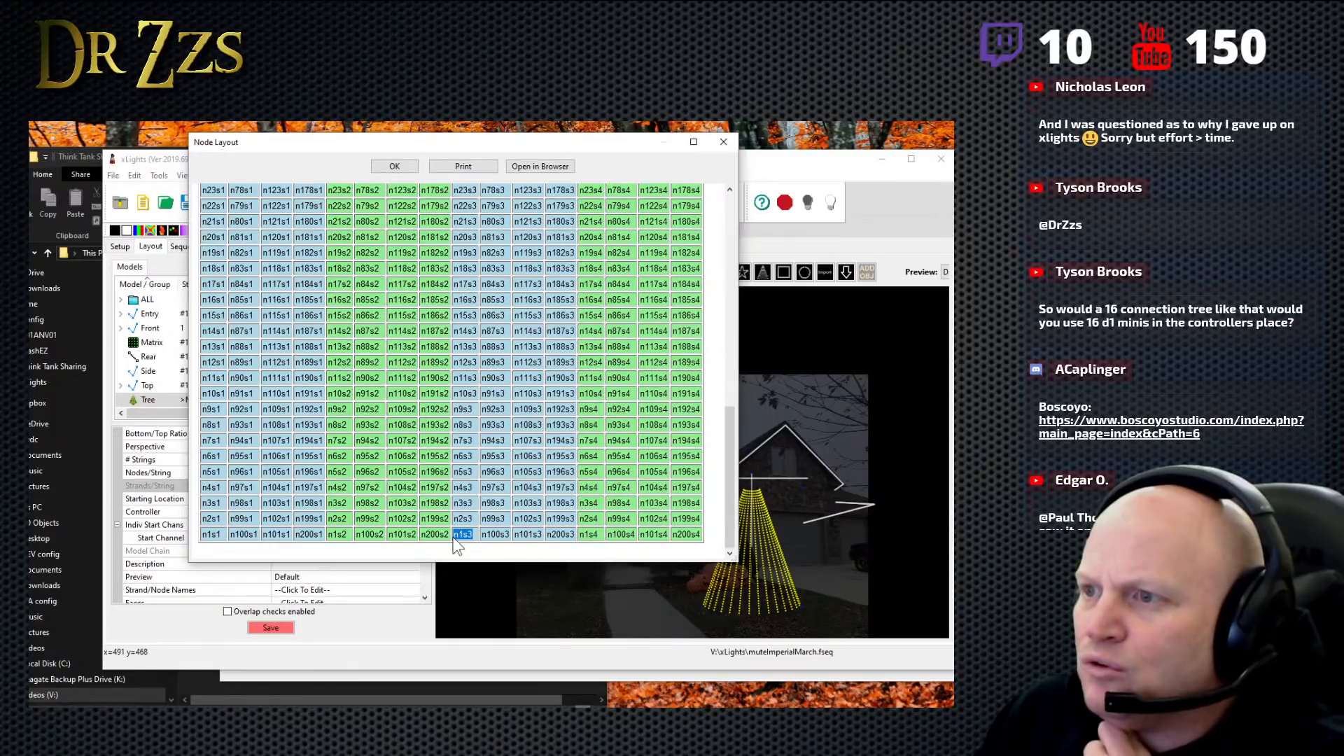
double_click(337, 535)
double_click(210, 535)
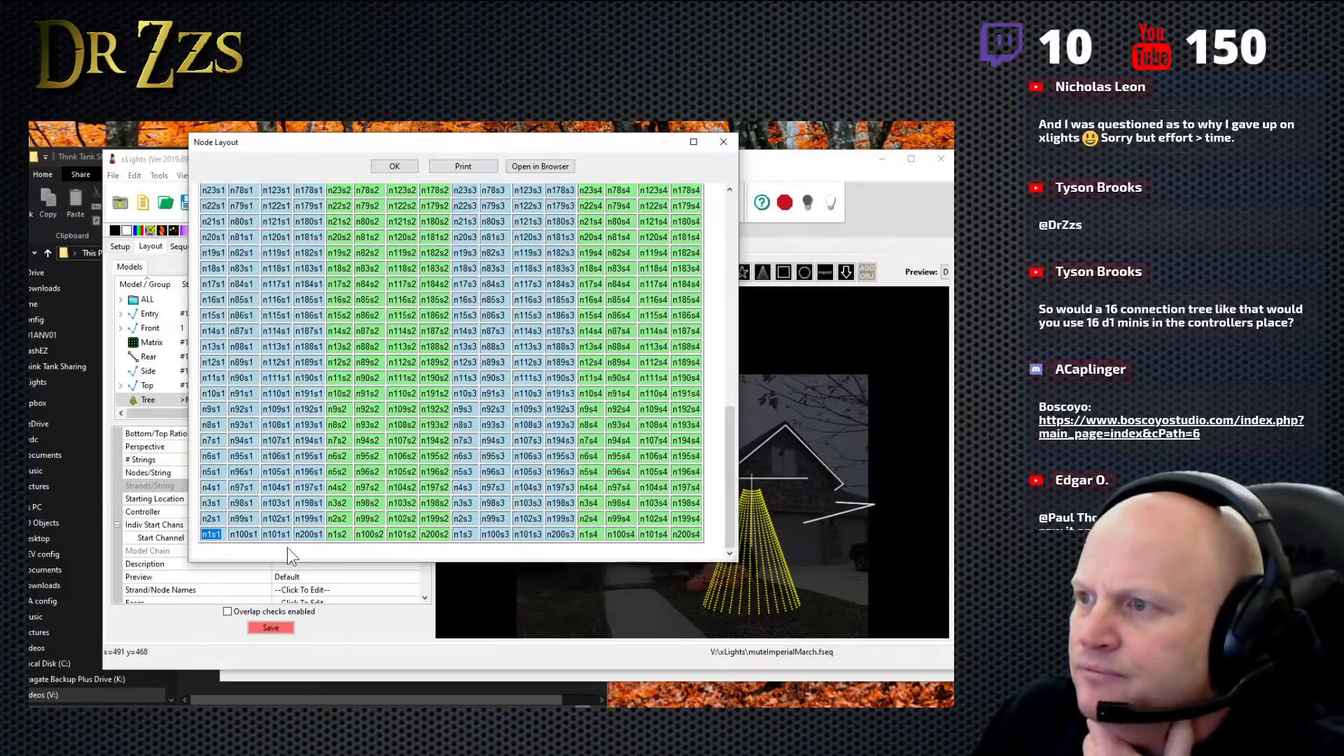
left_click(724, 143)
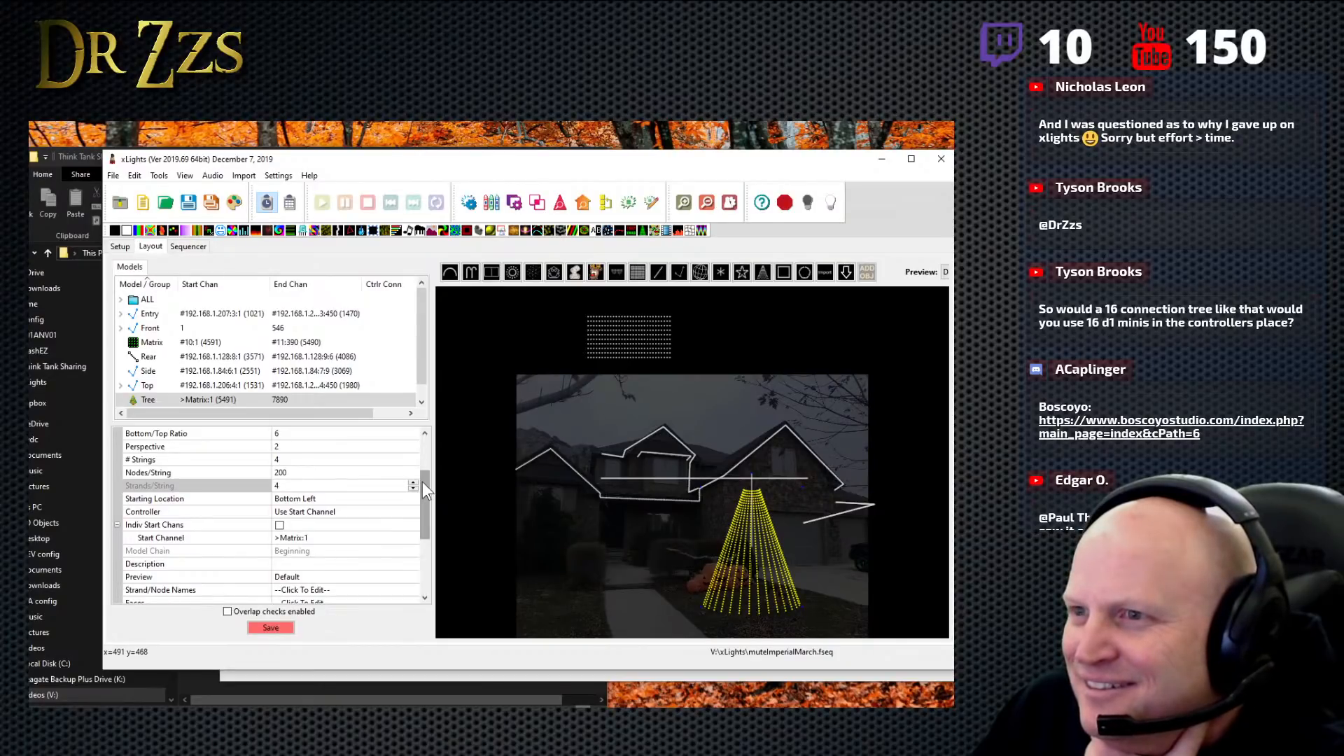
- Set the tree's controller connection to port 1 with the WS2811 protocol, and check its entry in the model list
left_click_drag(422, 482, 433, 545)
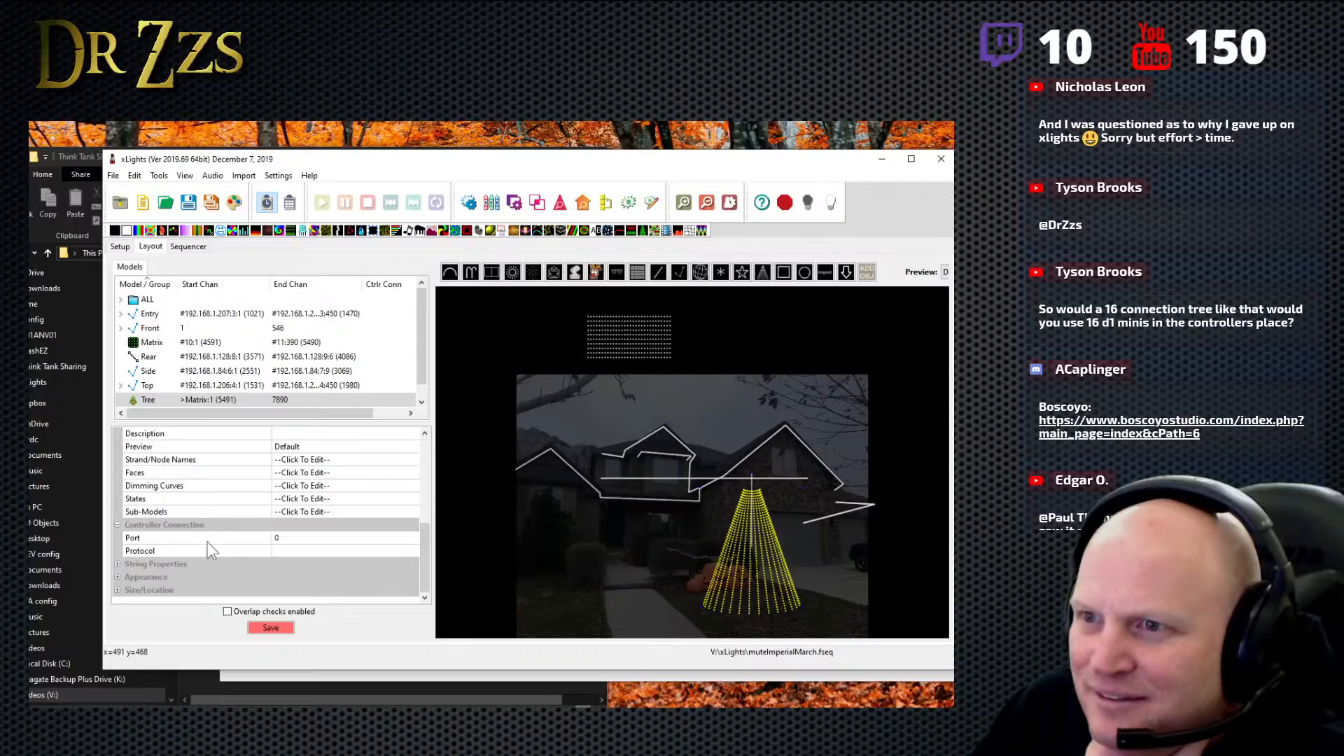
left_click(283, 538)
type("1")
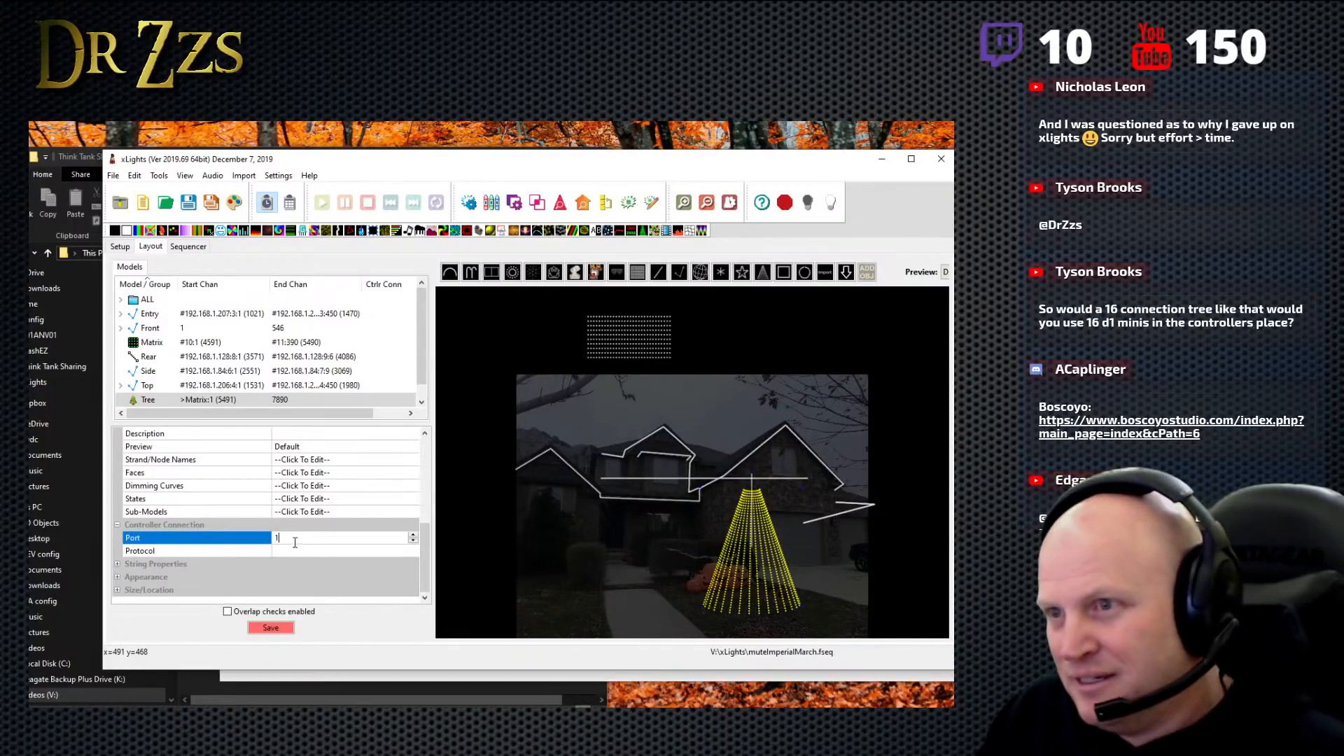
left_click(295, 551)
left_click_drag(423, 546, 421, 576)
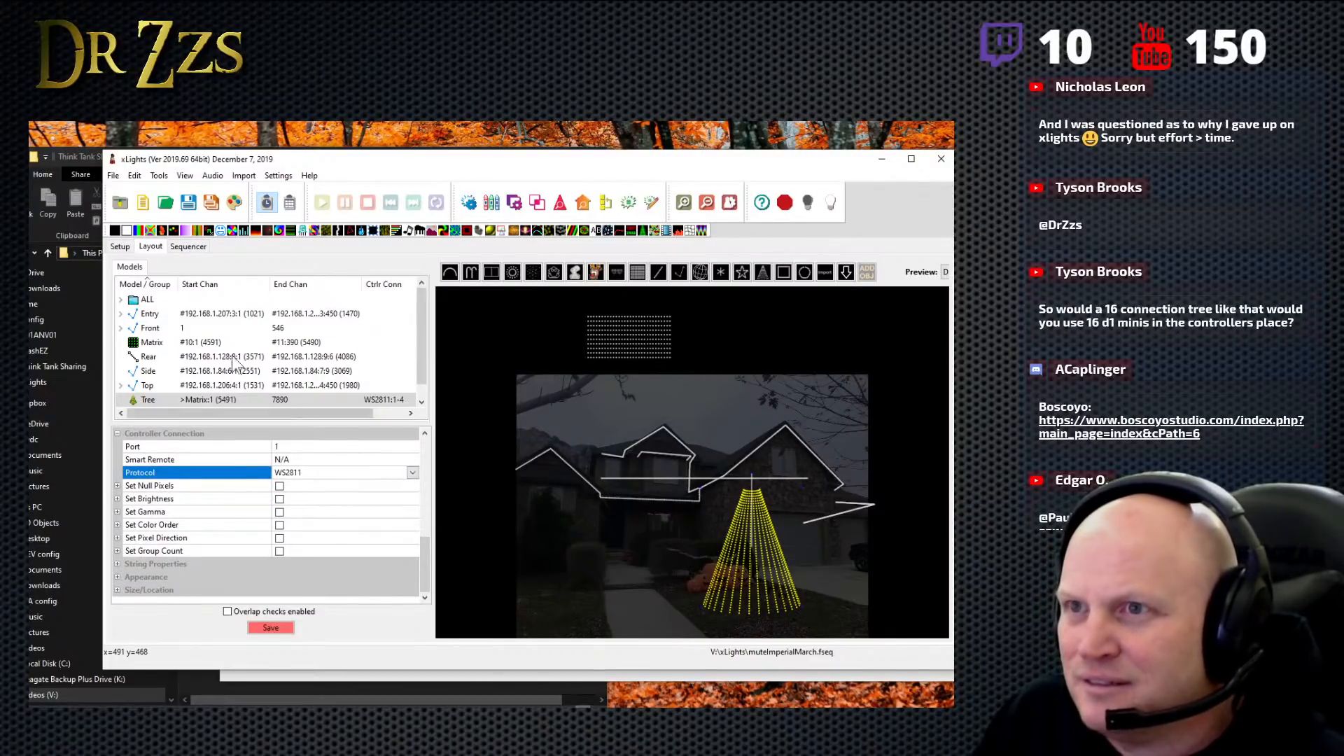
mouse_move(279, 399)
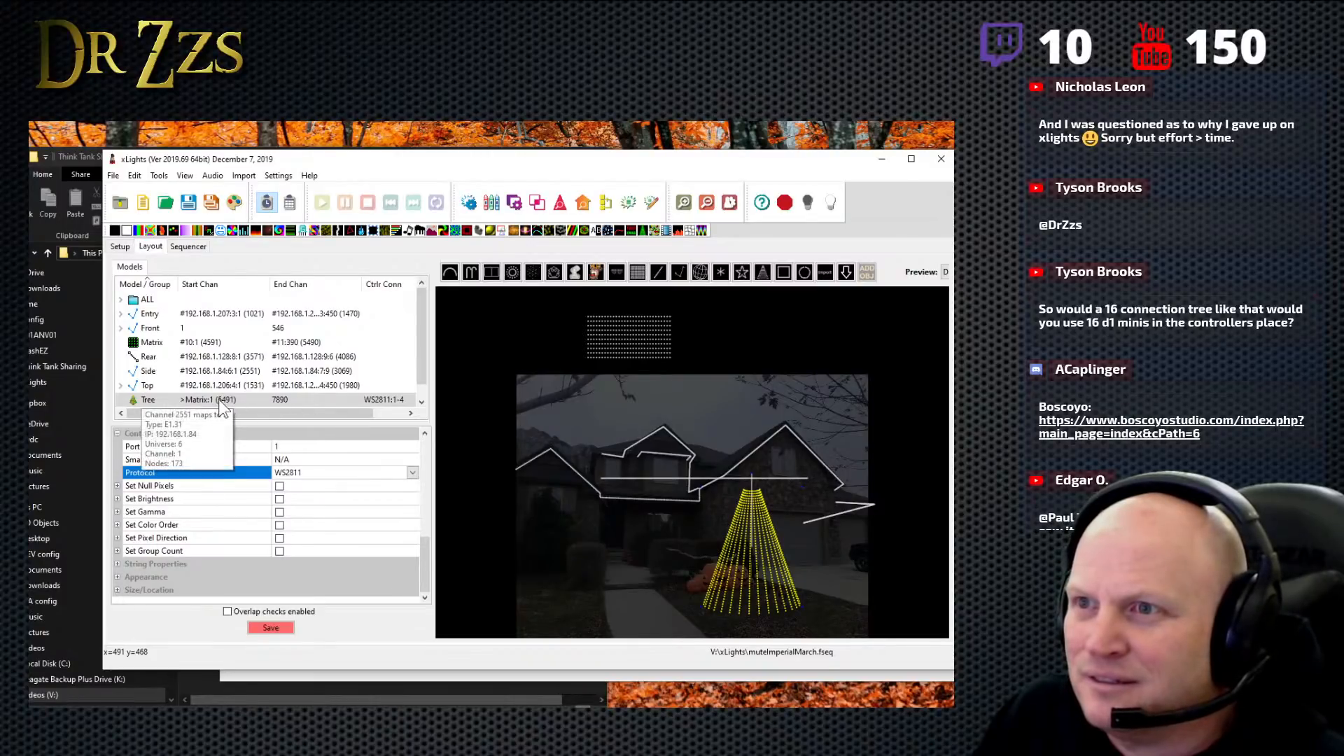
left_click(403, 402)
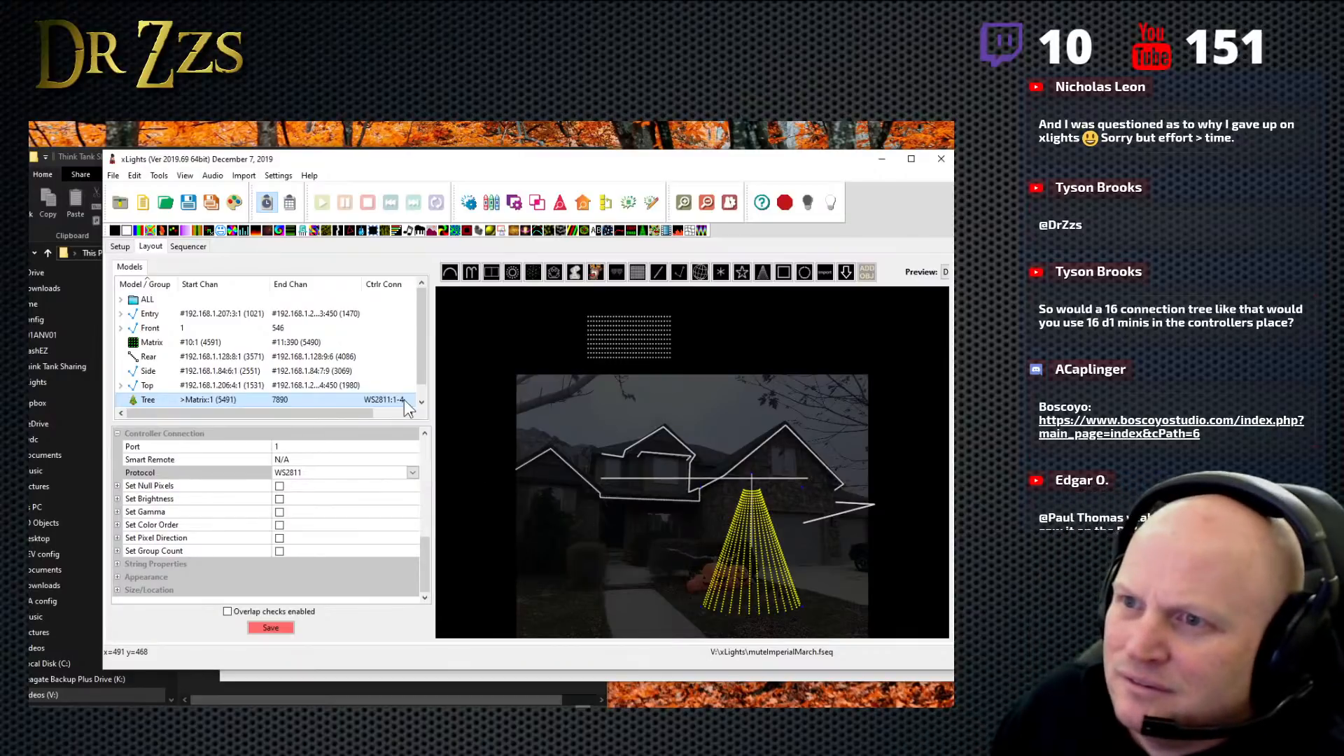
- Visualise the Side controller at 192.168.1.84 from the lighting networks list, and close the visualiser
left_click(119, 247)
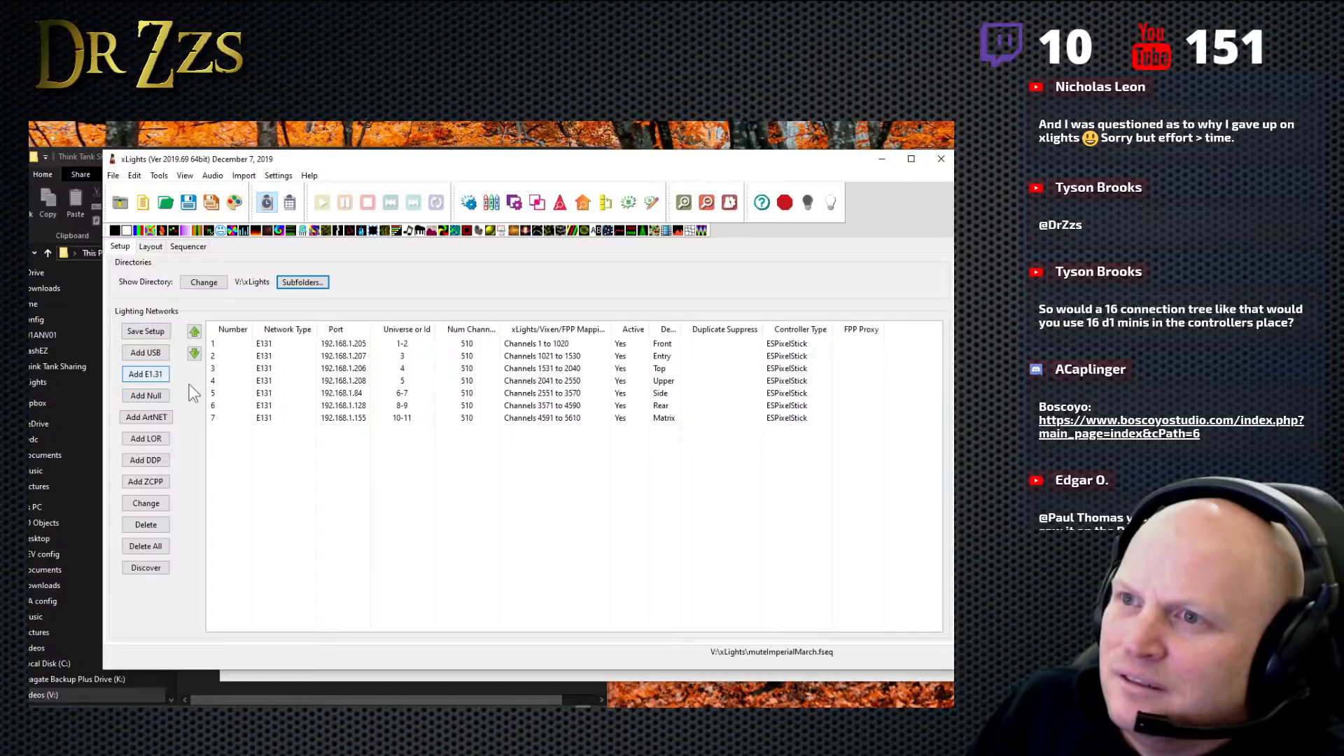
left_click(372, 397)
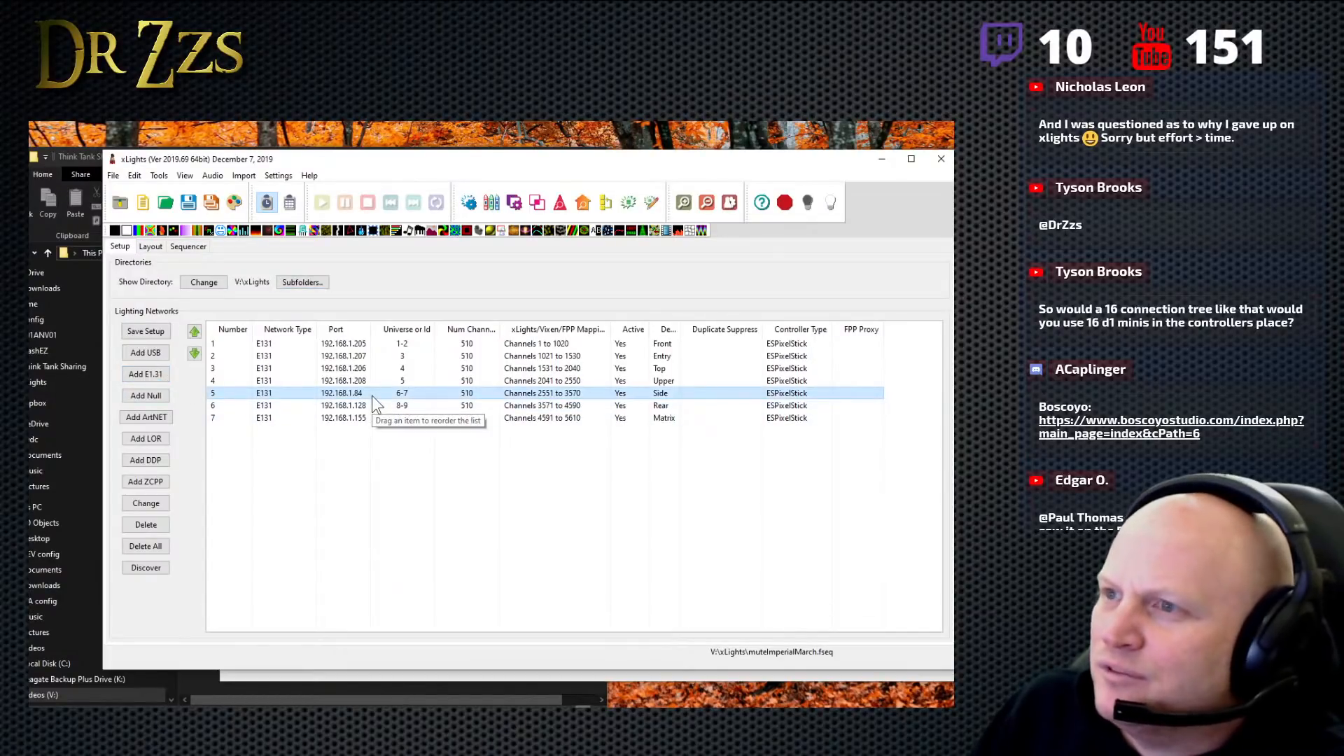
right_click(371, 396)
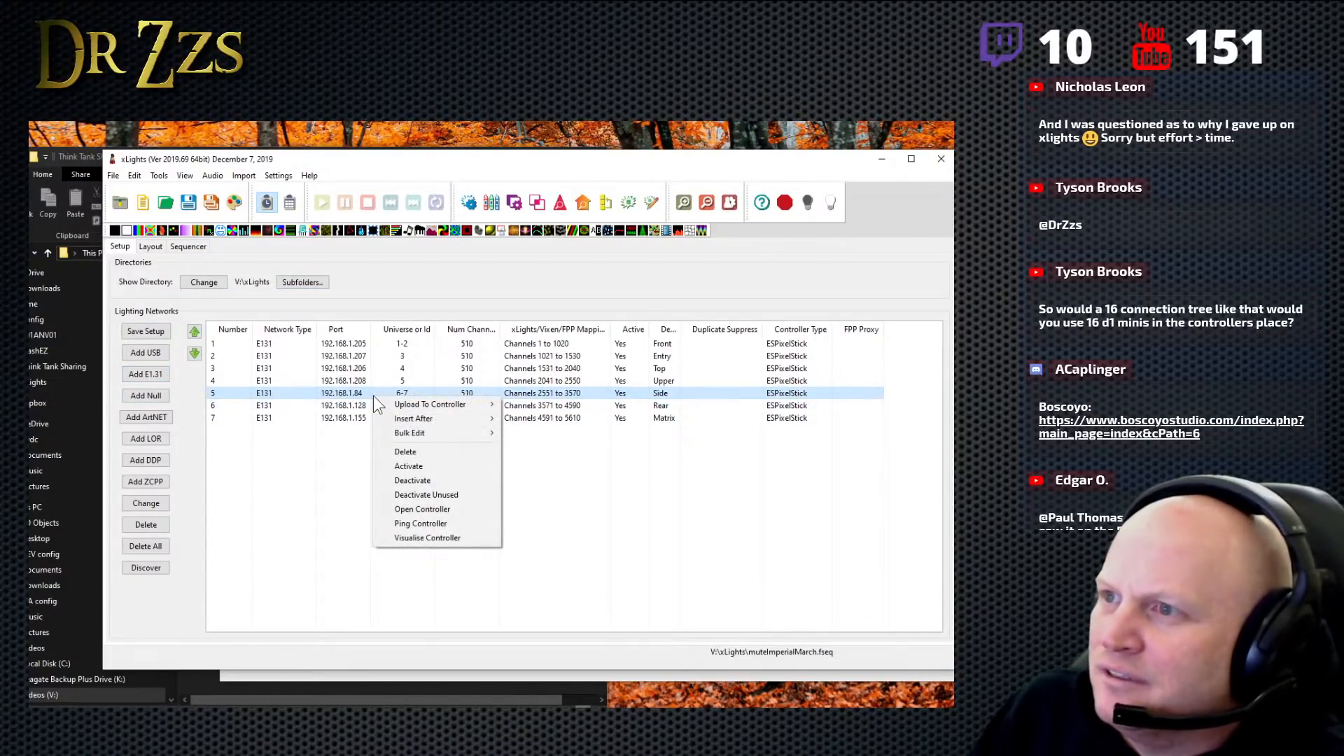
left_click(439, 539)
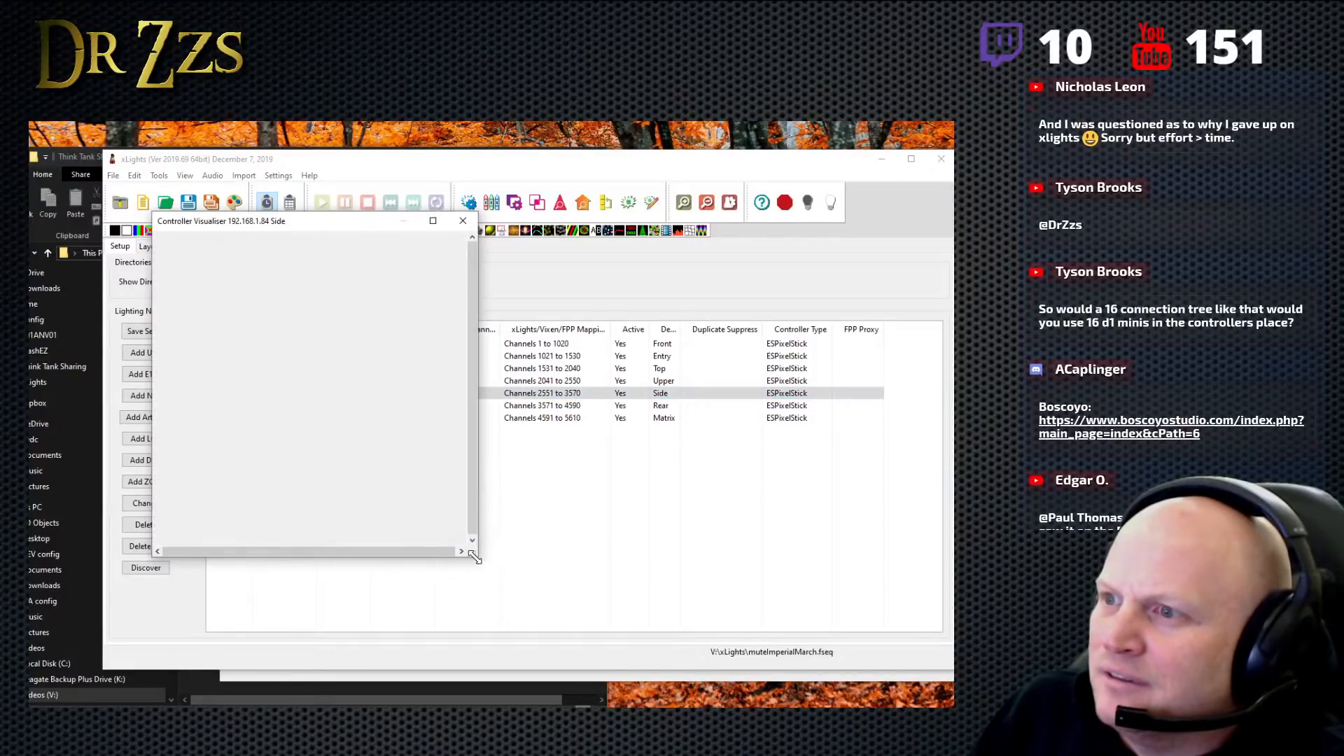
left_click_drag(477, 558, 524, 573)
left_click(510, 221)
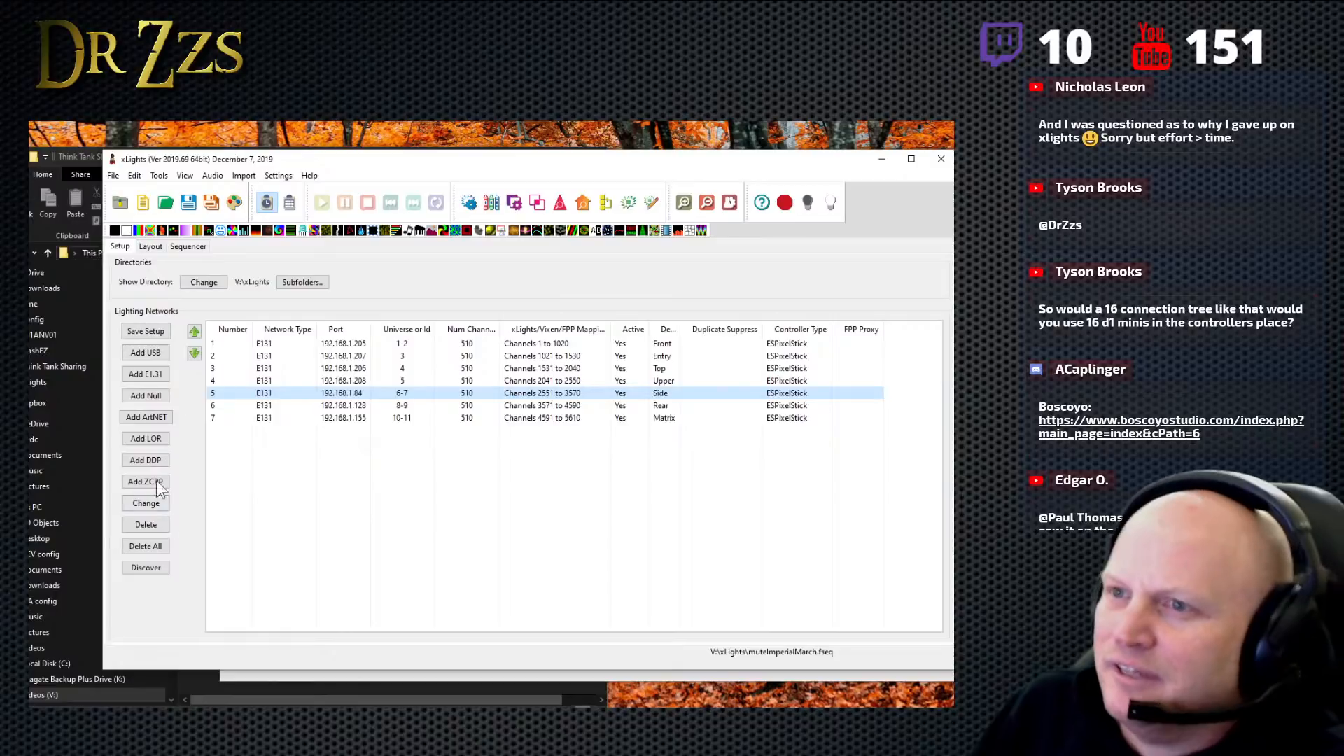
- Return to the layout and delete the Tree model
left_click(150, 247)
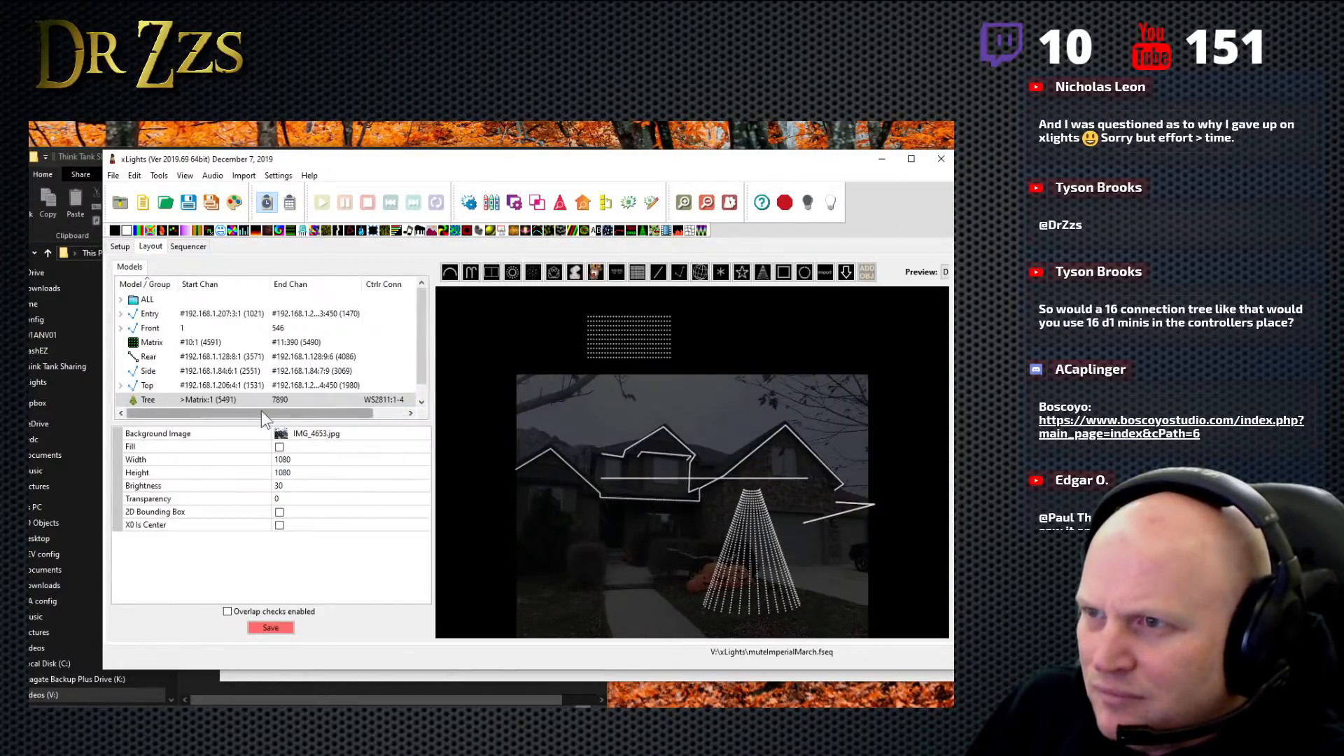
left_click(224, 397)
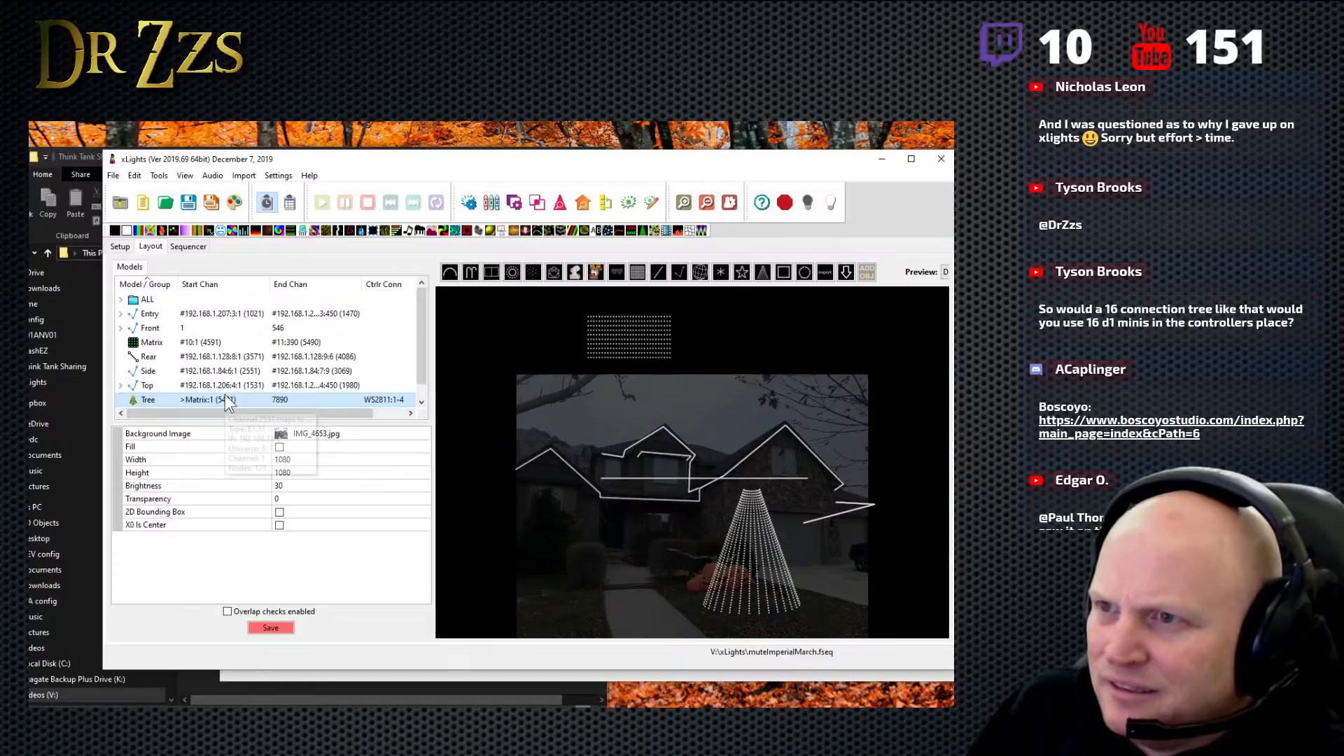
right_click(302, 397)
left_click(353, 406)
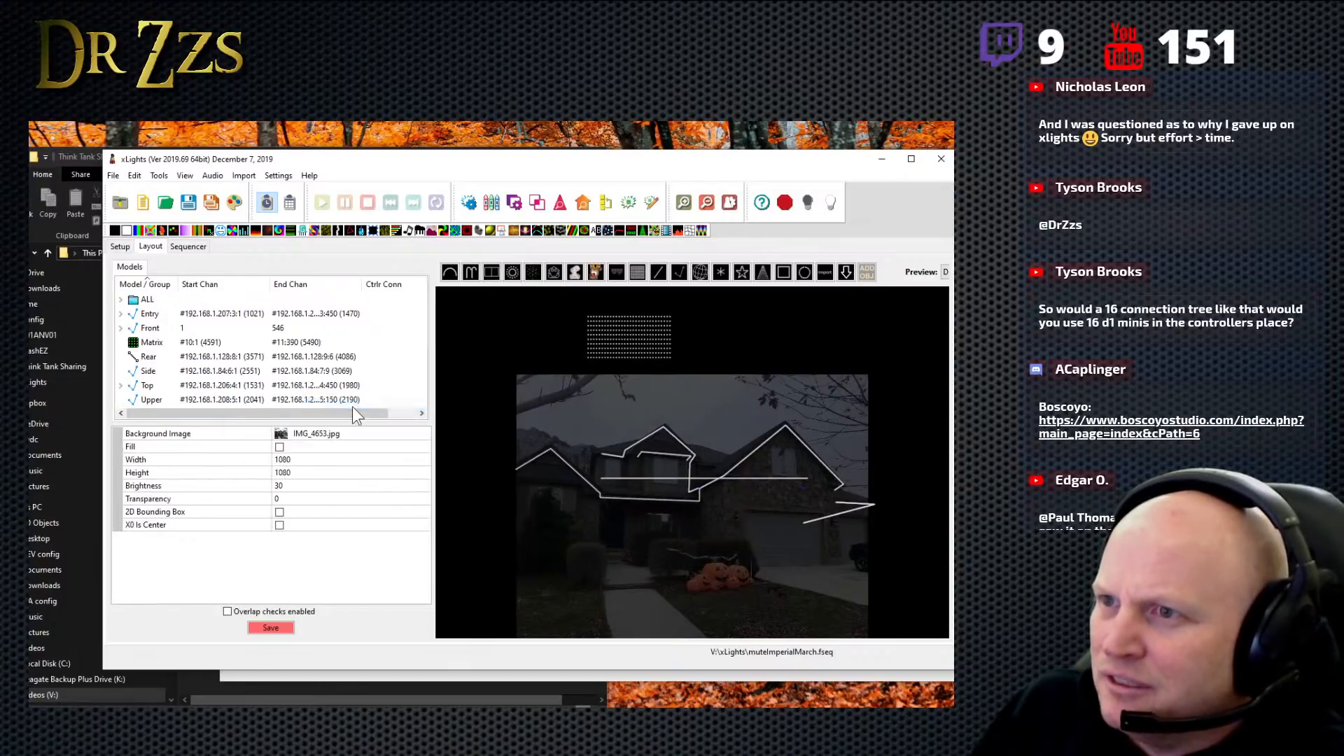